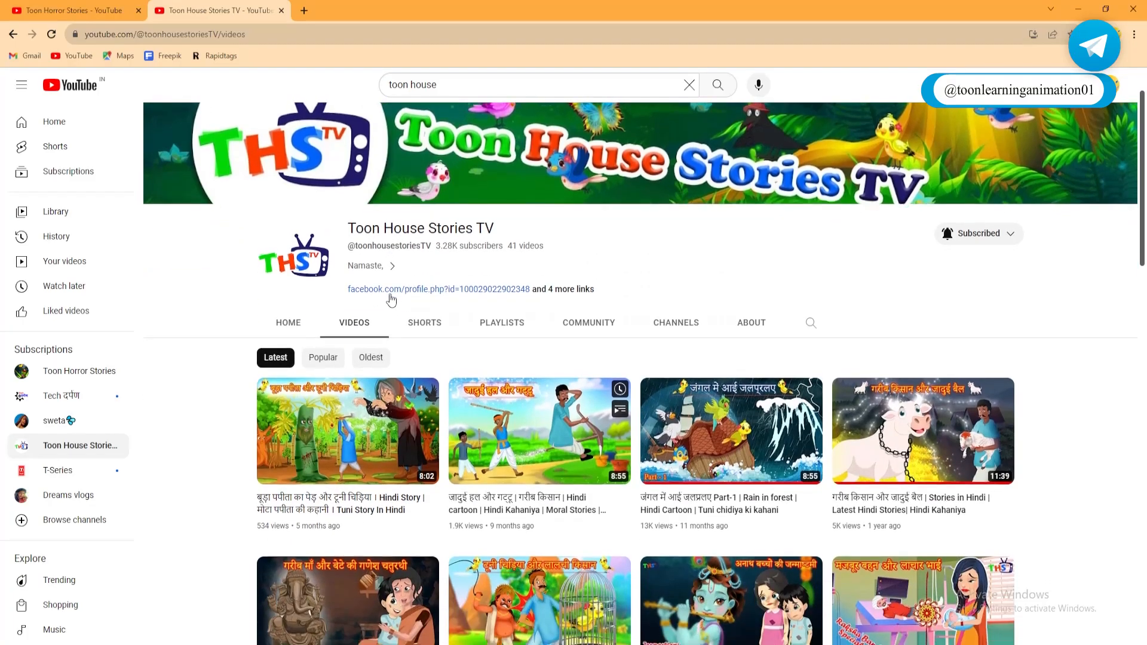
scroll(714, 340, up, 10)
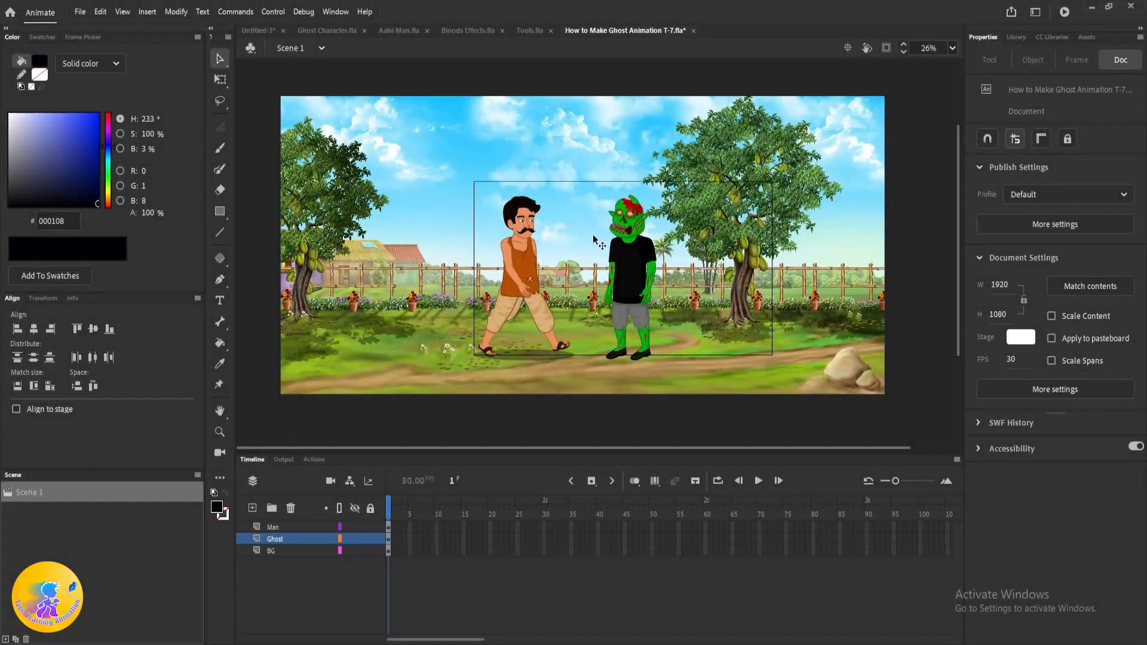
drag(485, 89, 786, 354)
click(909, 204)
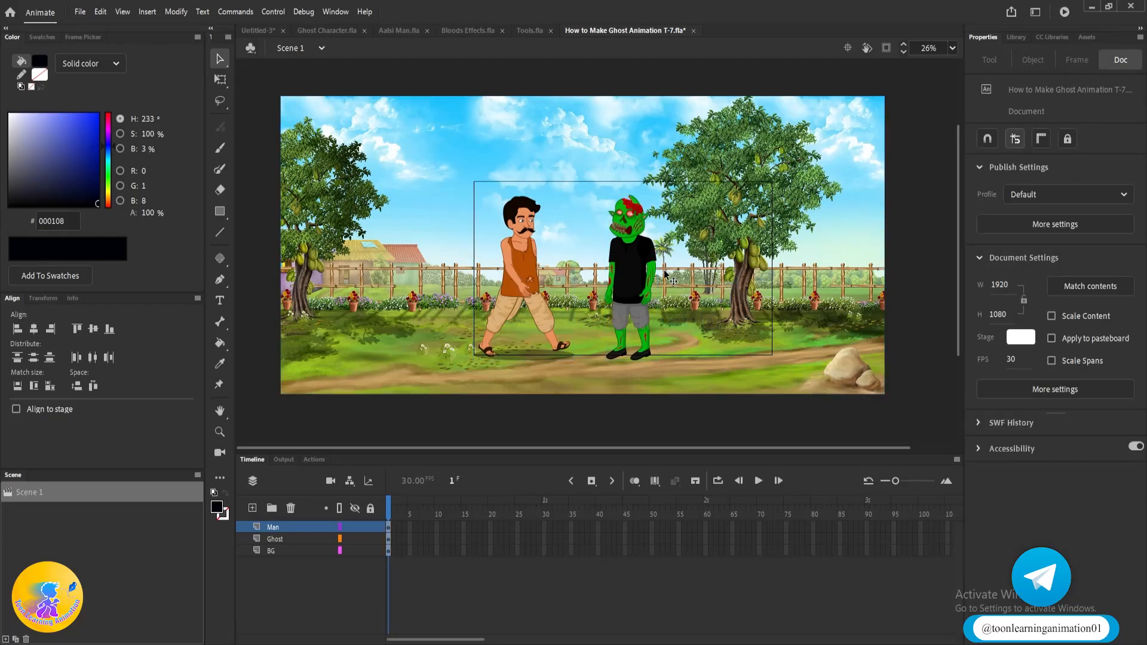
- Try moving the characters to other positions in the garden scene, undoing each move
drag(644, 187, 461, 120)
key(ctrl+z)
drag(521, 266, 490, 225)
key(ctrl+z)
drag(624, 277, 690, 250)
key(ctrl+z)
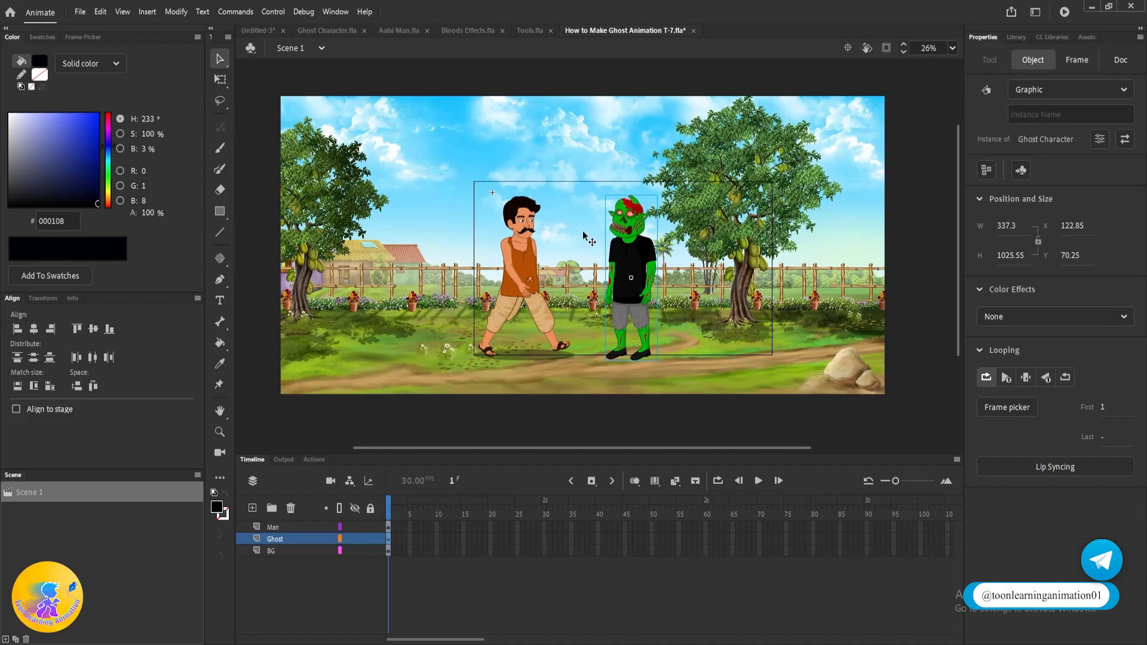
scroll(508, 281, up, 1)
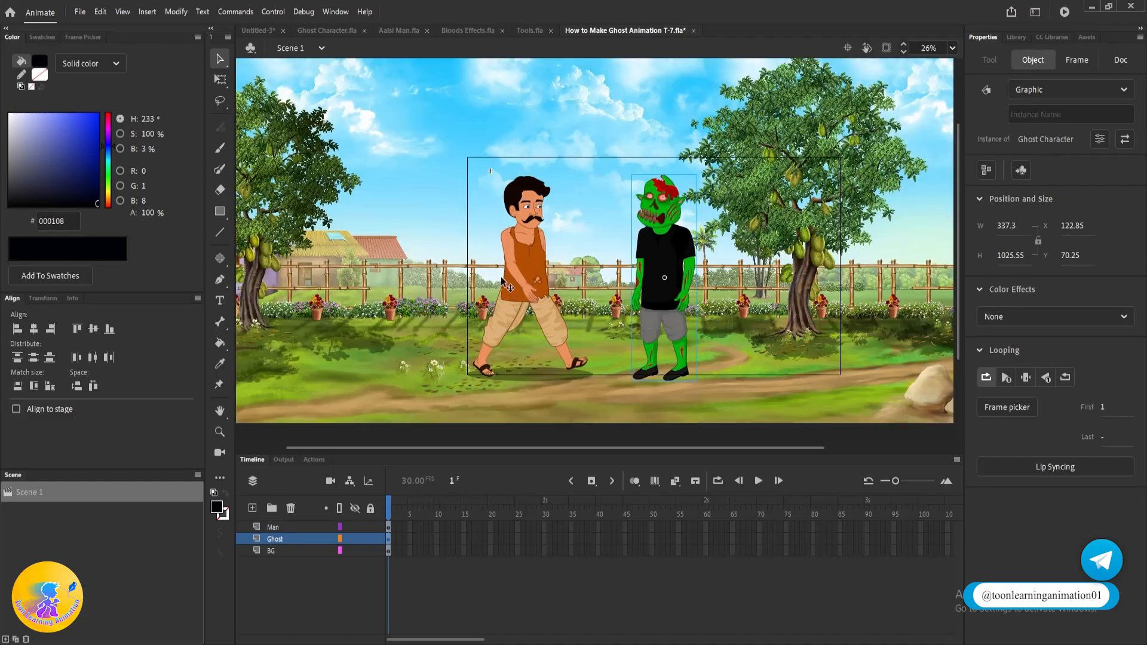
click(538, 263)
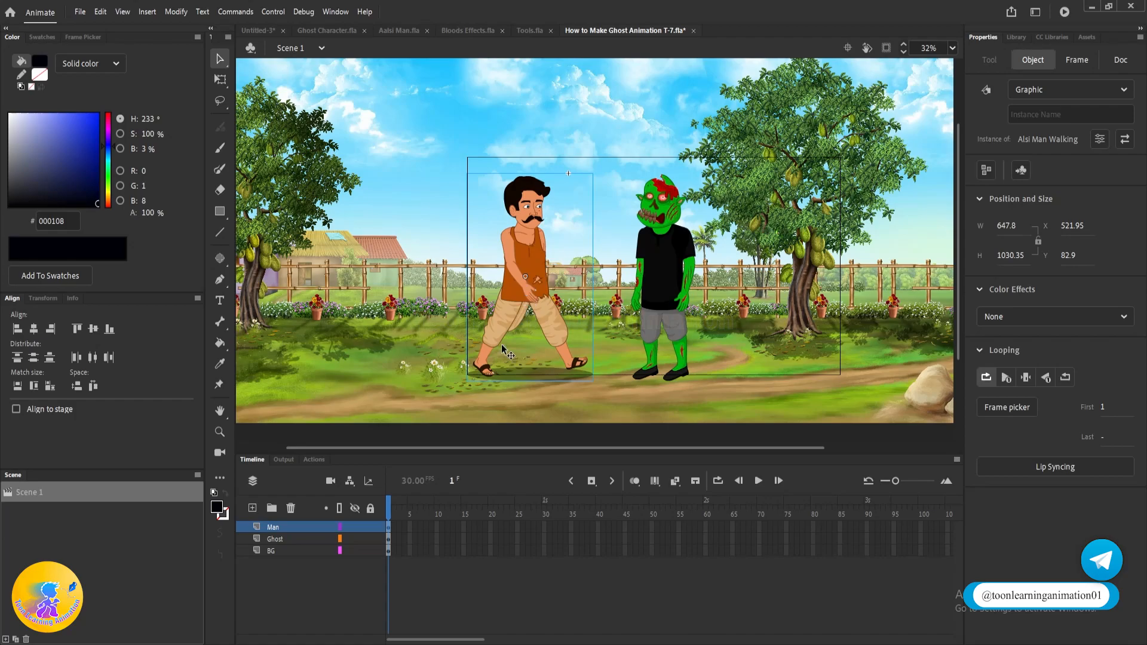
drag(661, 287, 728, 254)
key(ctrl+z)
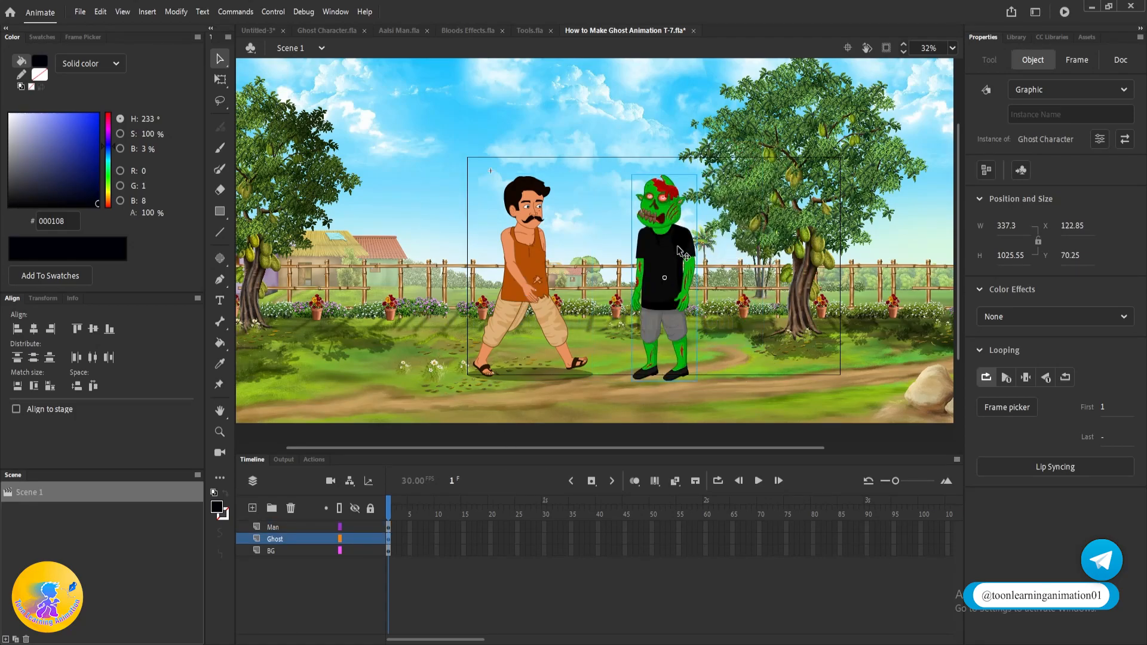
scroll(662, 251, down, 2)
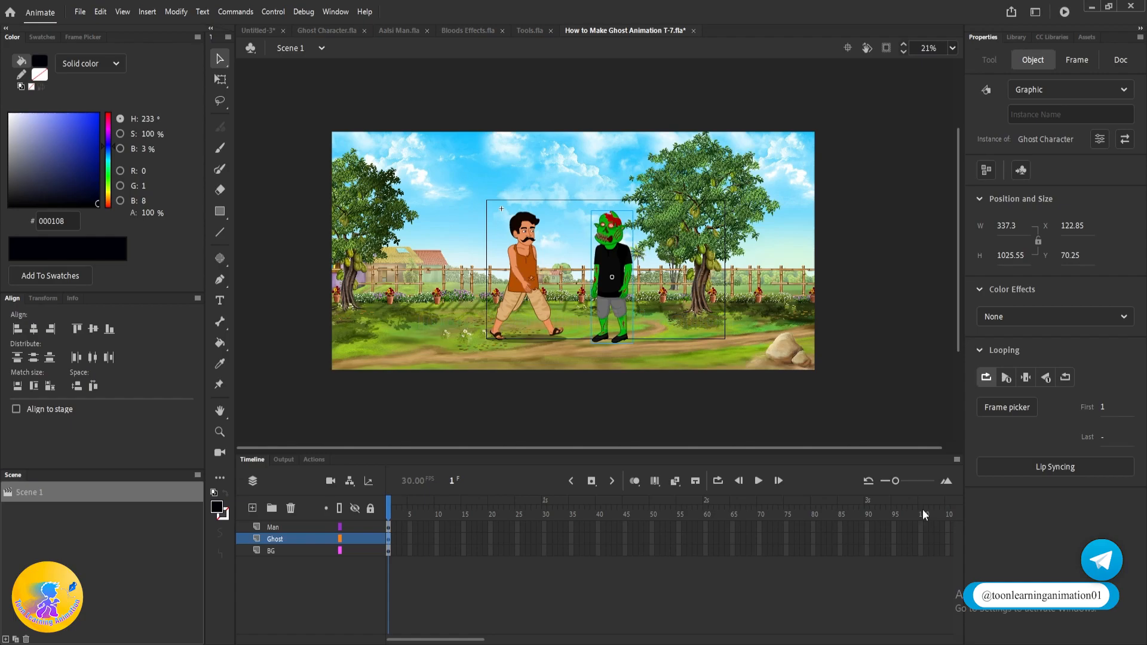
- Extend the Man, Ghost and BG layers to frame 100 and return the playhead to frame 1
key(F5)
drag(921, 527, 388, 502)
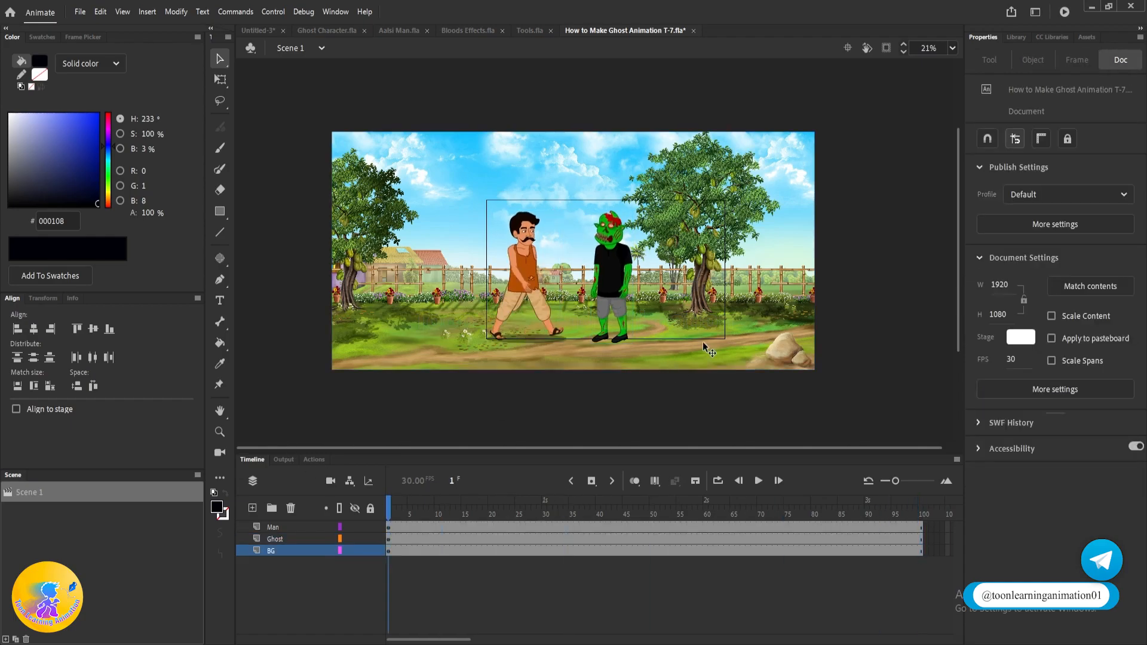
scroll(531, 224, up, 2)
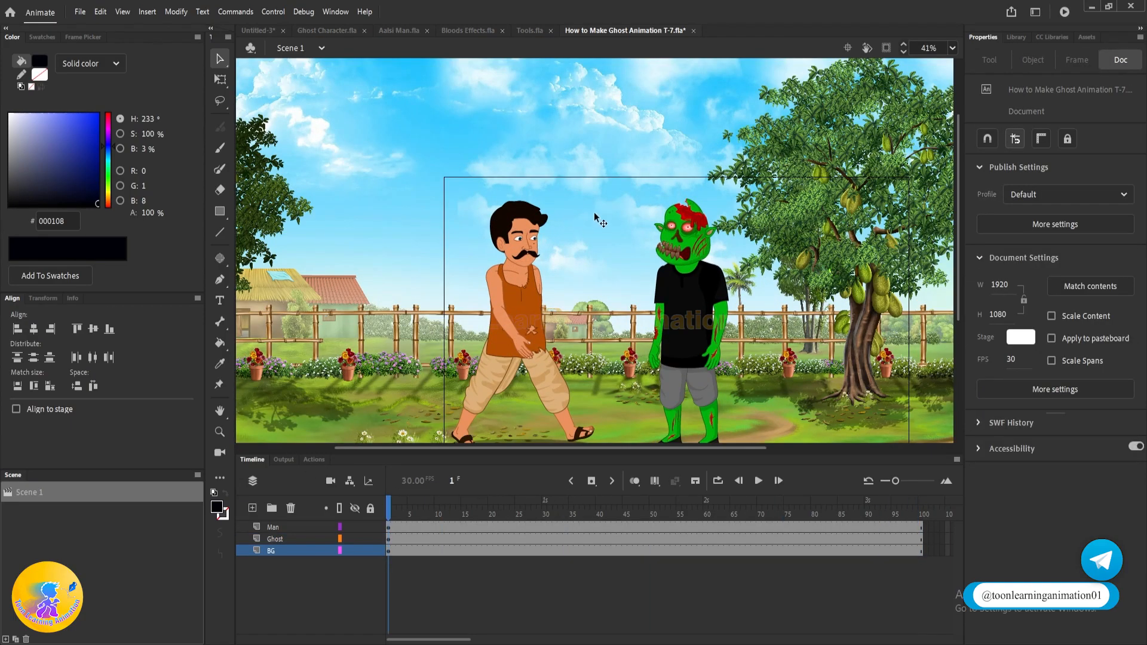
scroll(591, 215, down, 2)
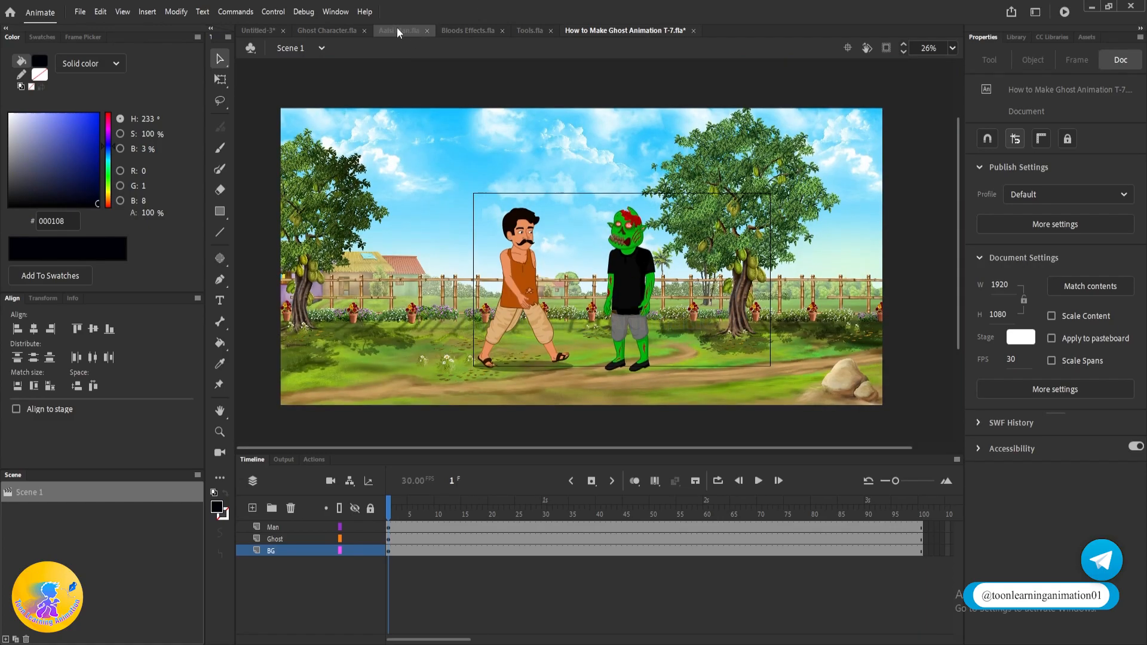
- Look through the Aalsi Man, Bloods Effects and Tools documents for the assets they contain
click(398, 32)
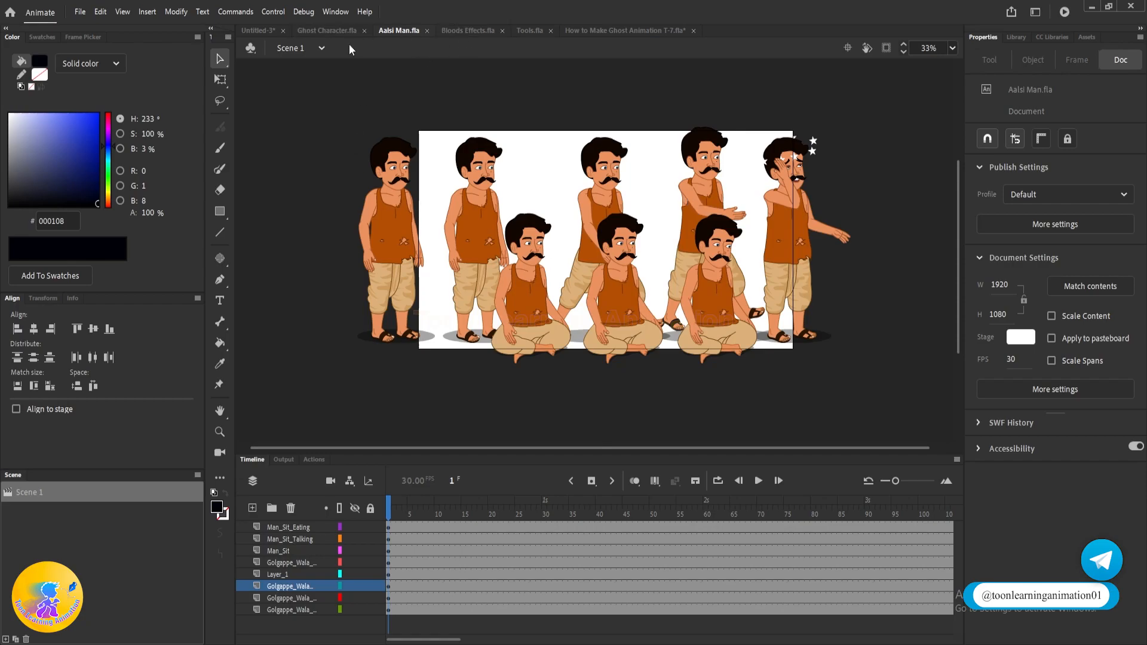
click(468, 30)
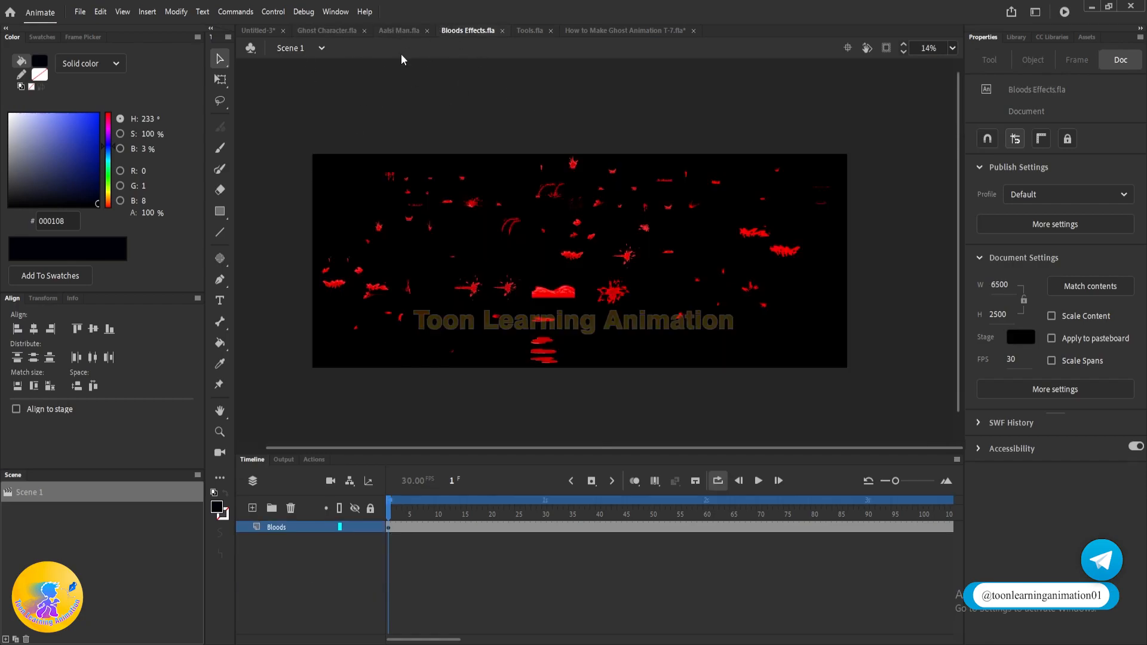
scroll(328, 261, up, 2)
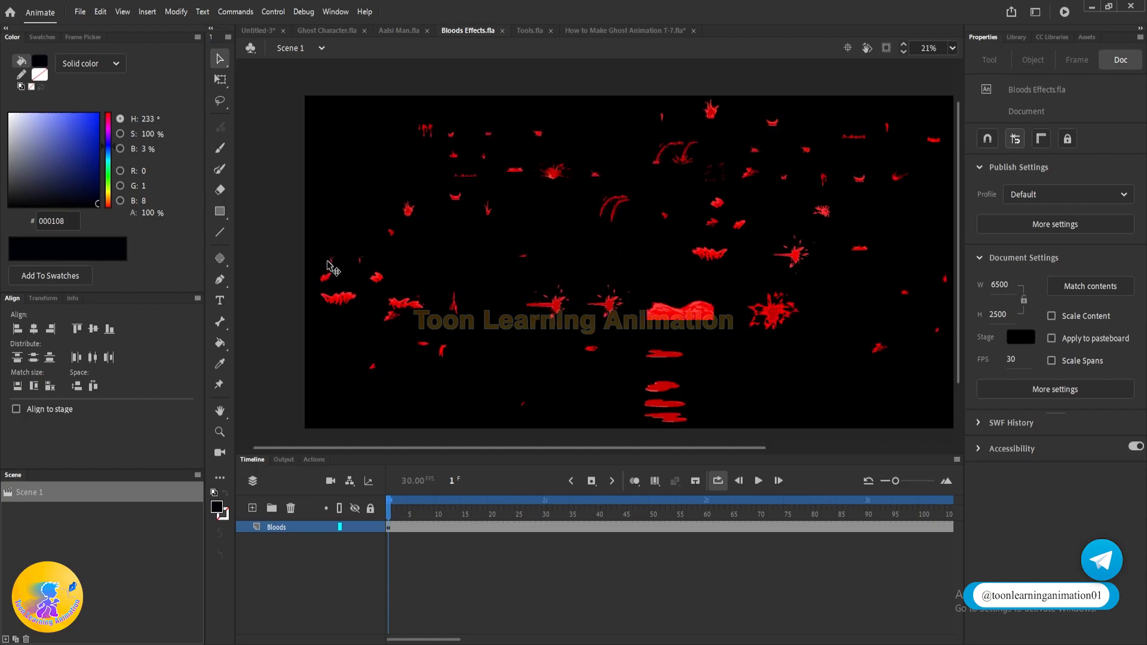
scroll(412, 272, down, 2)
drag(712, 288, 725, 299)
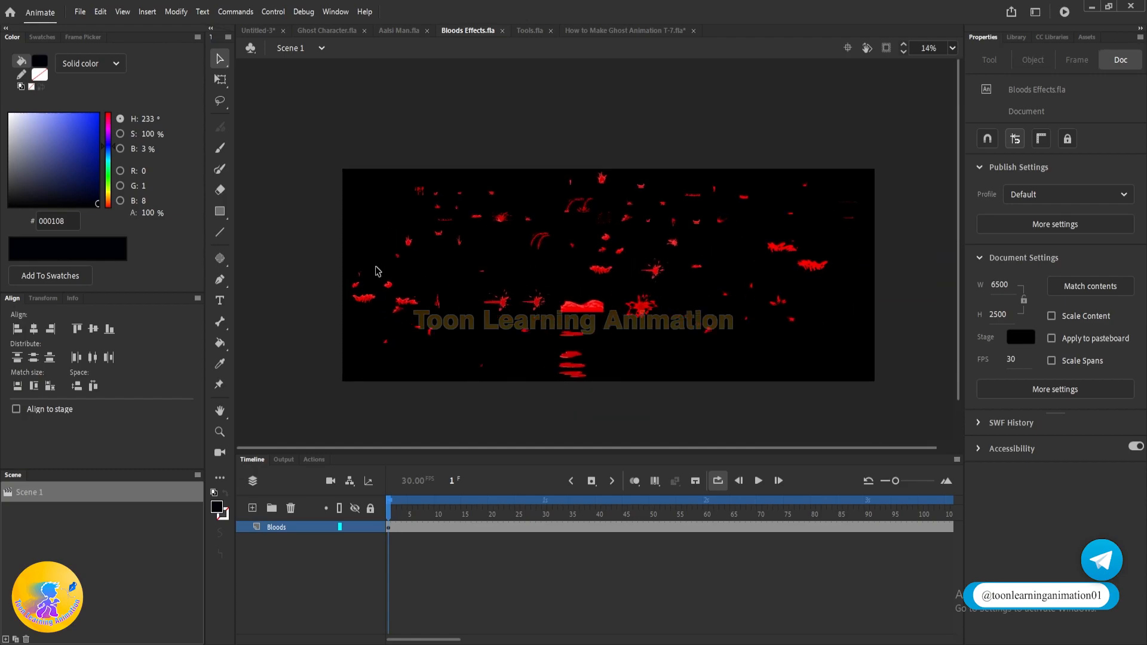
click(528, 30)
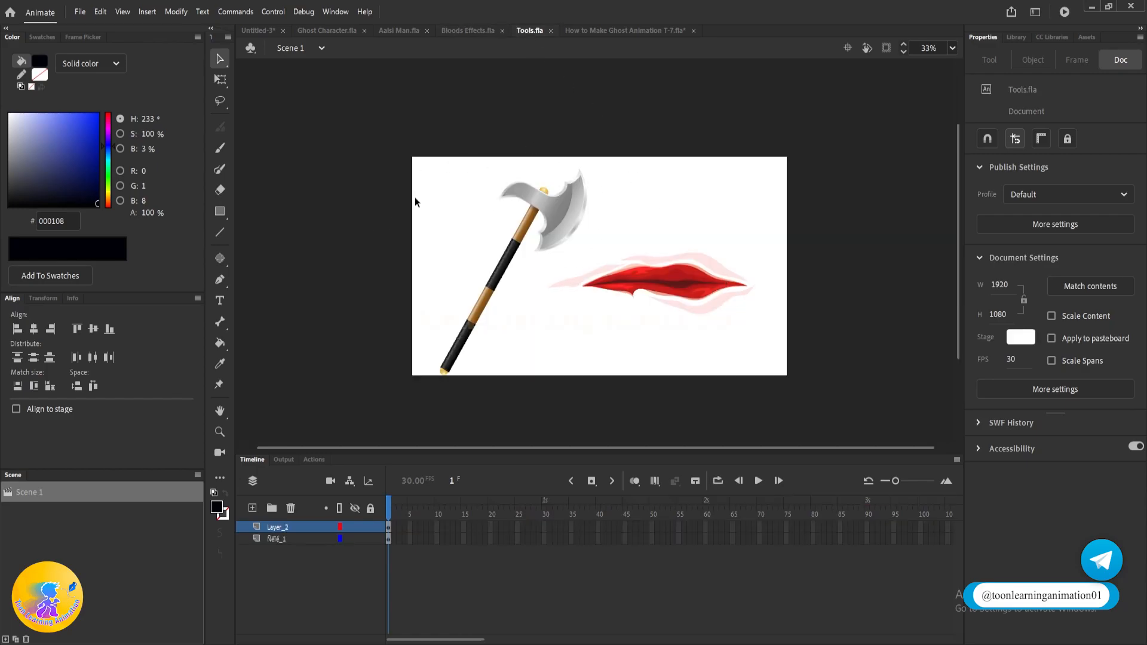
- Try moving the axe and the wound graphic in the Tools document, undoing each move
drag(545, 221, 501, 203)
key(ctrl+z)
drag(661, 288, 687, 266)
key(ctrl+z)
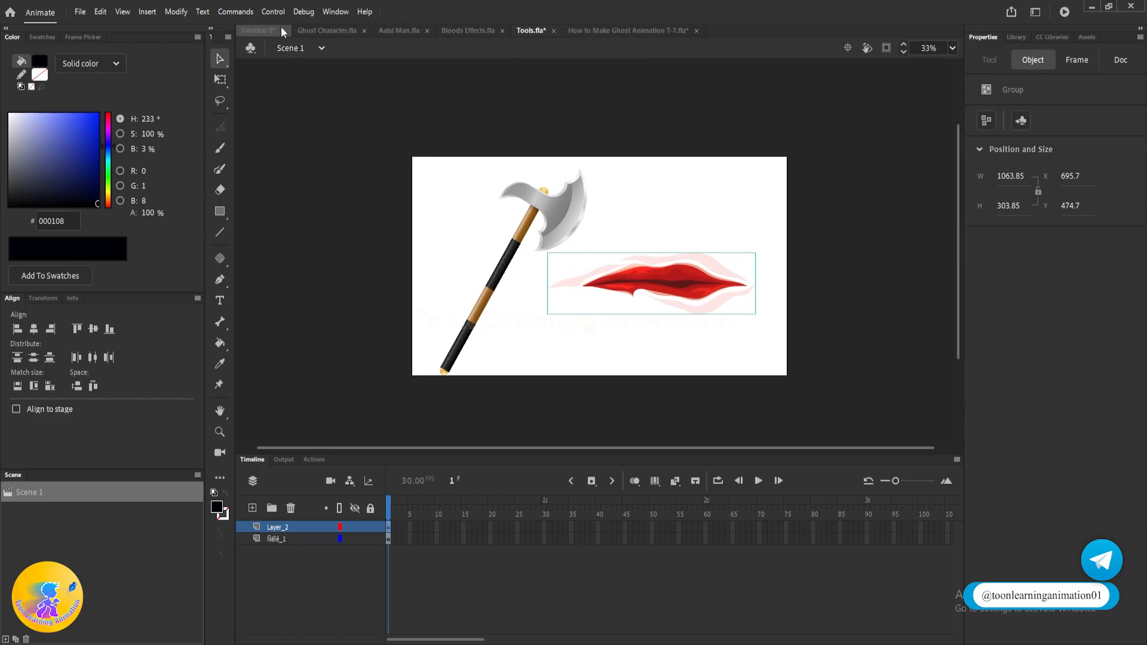
- Switch to How to Make Ghost Animation T-7.fla and place it first among the open documents
click(649, 29)
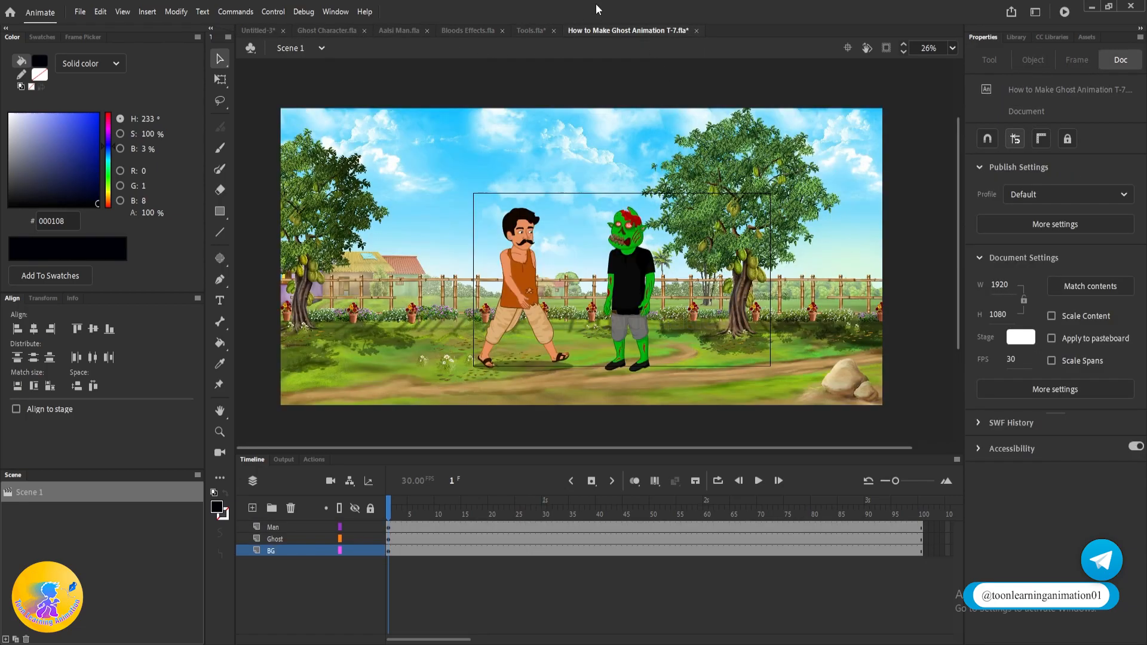
drag(616, 34, 279, 33)
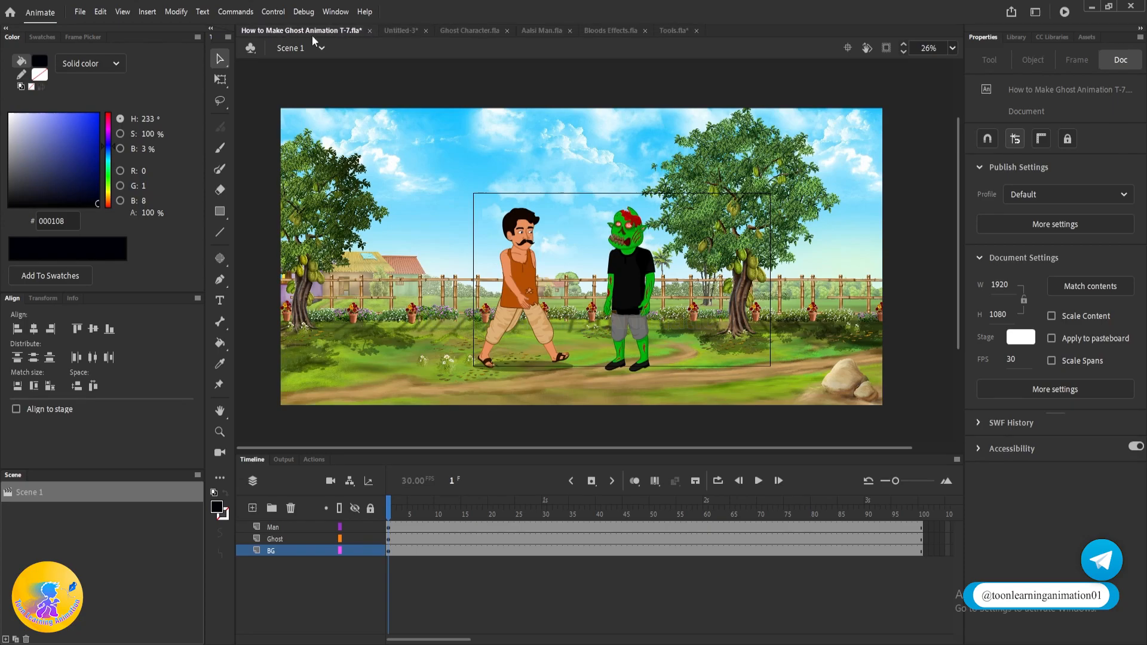
- Try Untitled-3 as the last open document, switch between it and the ghost scene, and put it back in second place
drag(400, 27, 478, 30)
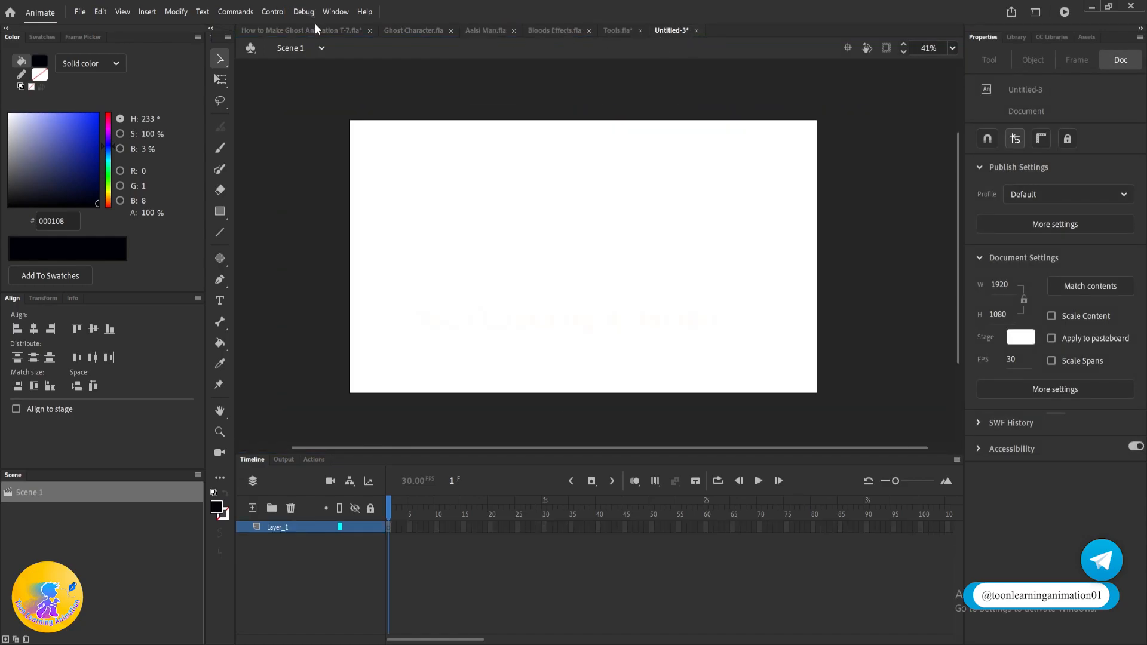
click(339, 31)
click(669, 29)
drag(546, 191, 553, 199)
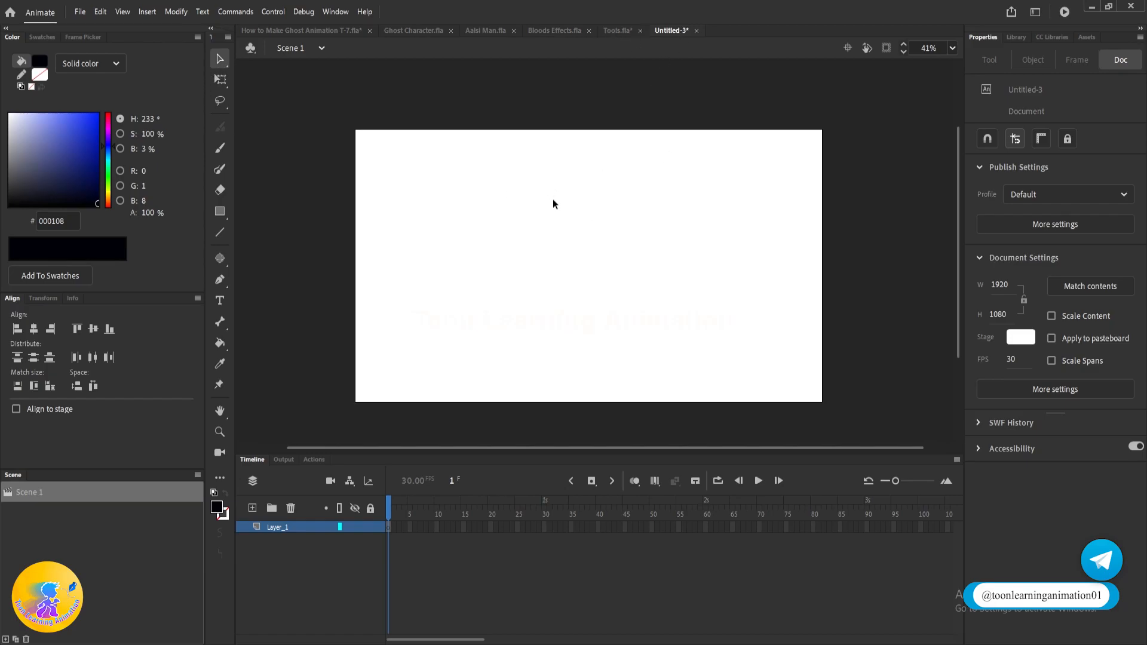
click(304, 28)
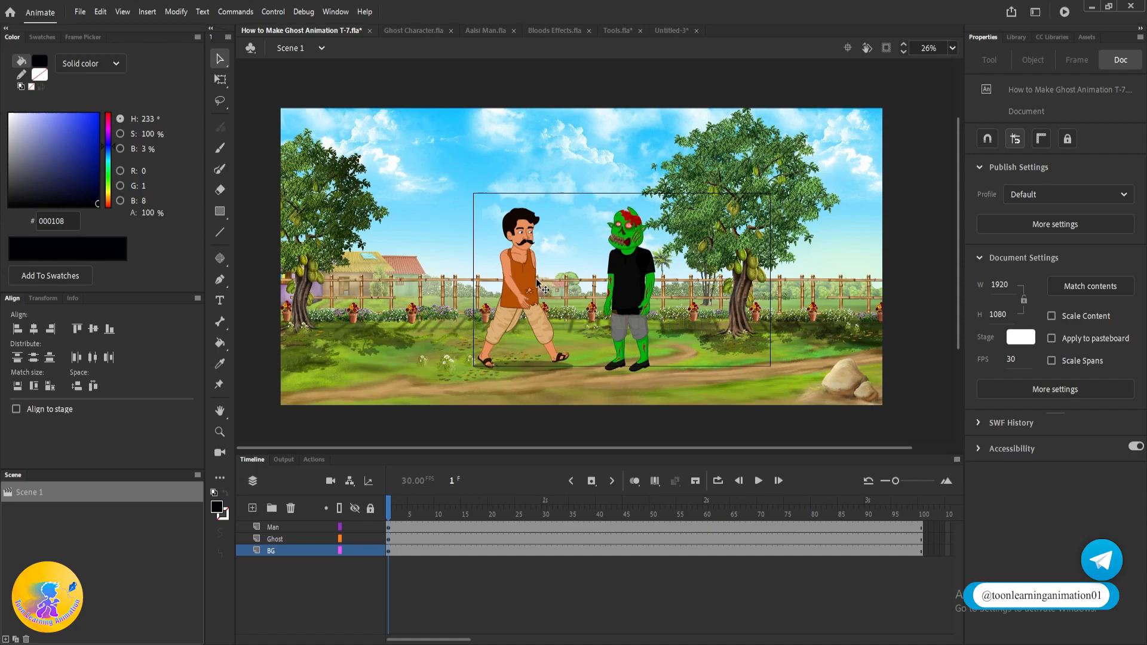
click(680, 30)
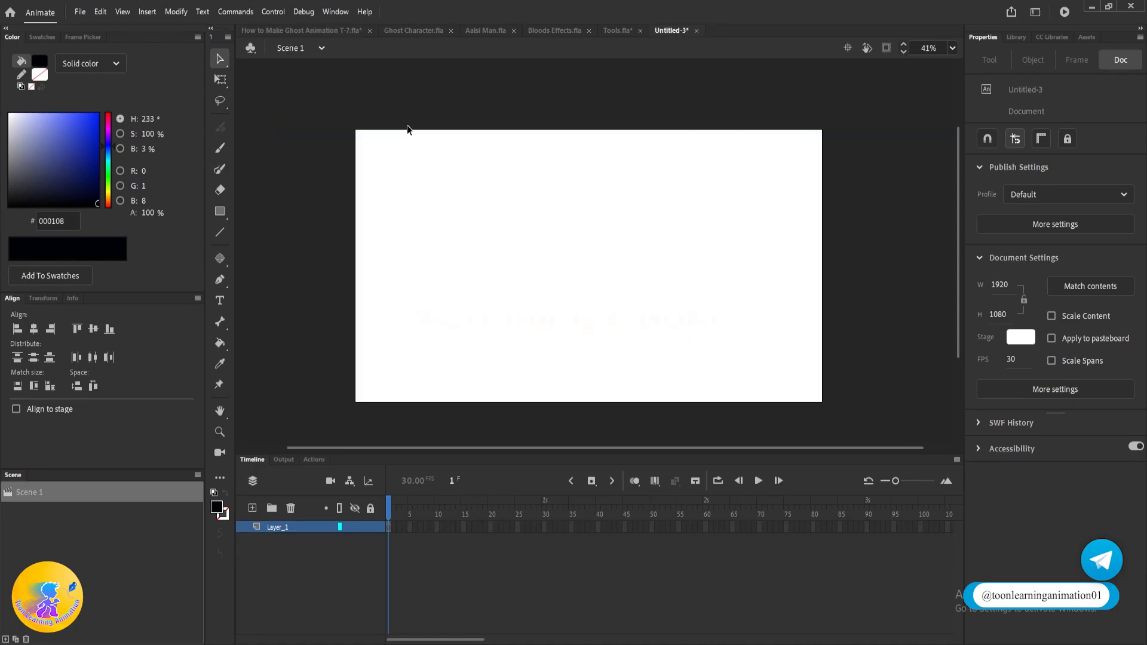
click(321, 33)
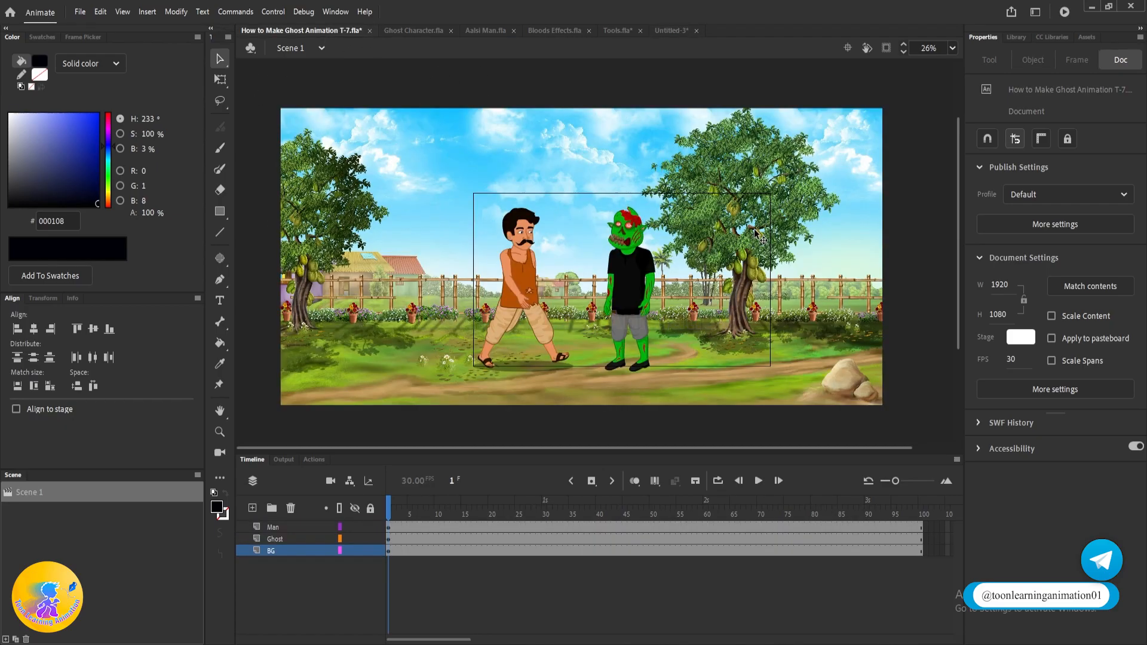
drag(668, 33, 374, 38)
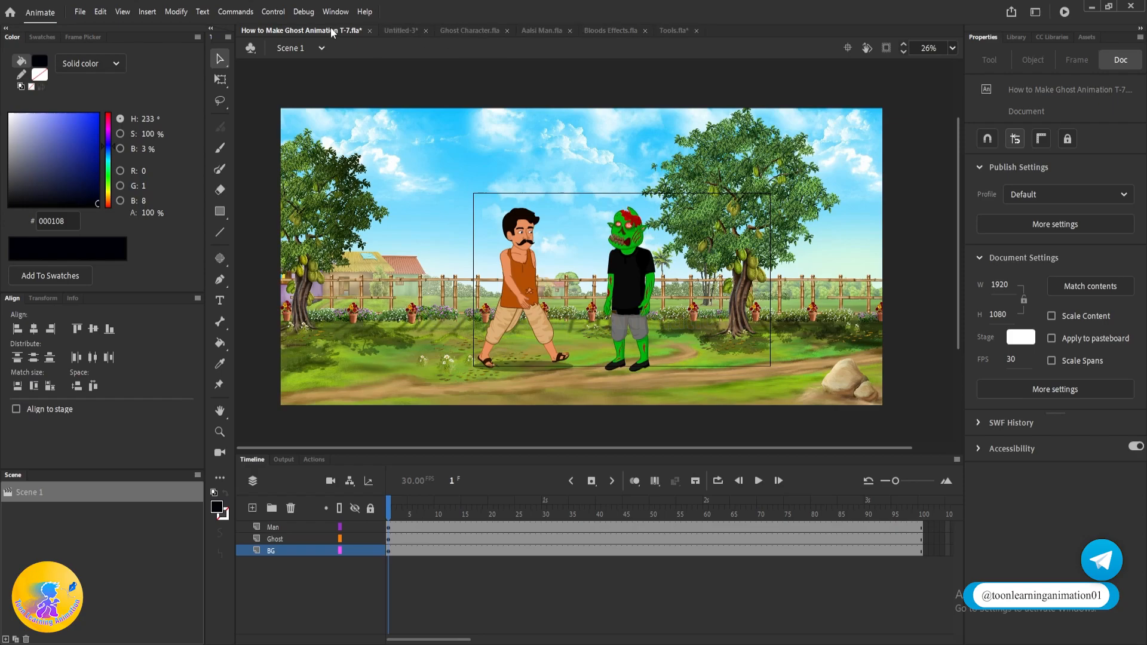
- Try shifting the garden background image on the stage, undoing each shift
mouse_move(773, 279)
mouse_down()
mouse_move(826, 317)
mouse_move(780, 258)
mouse_up()
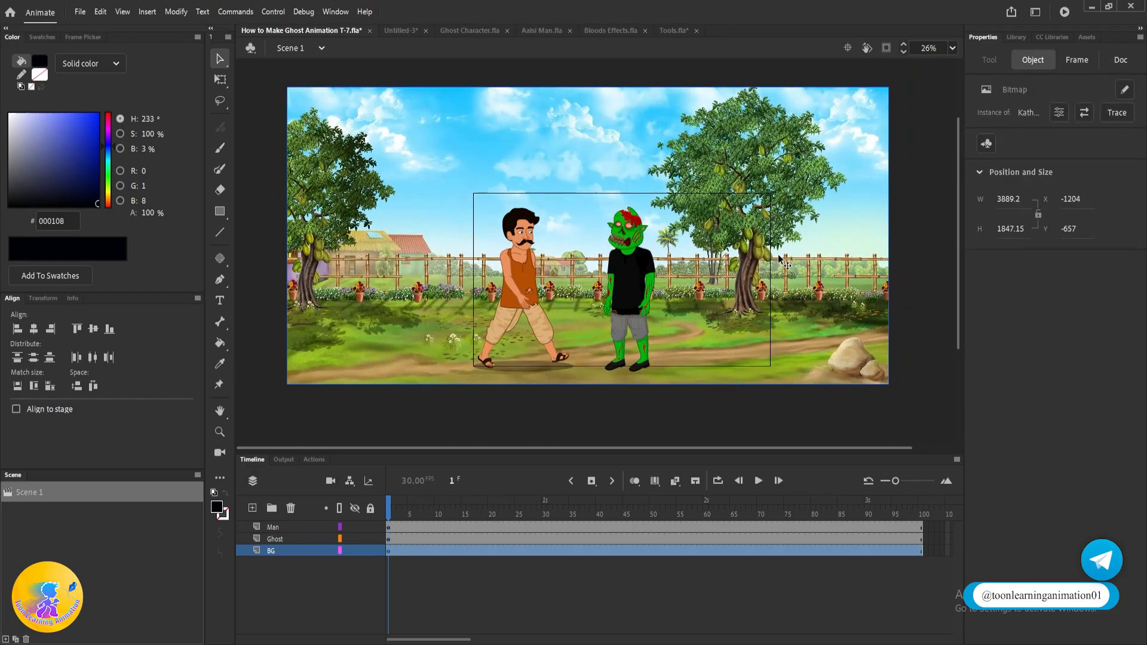
drag(377, 200, 422, 210)
key(ctrl+z)
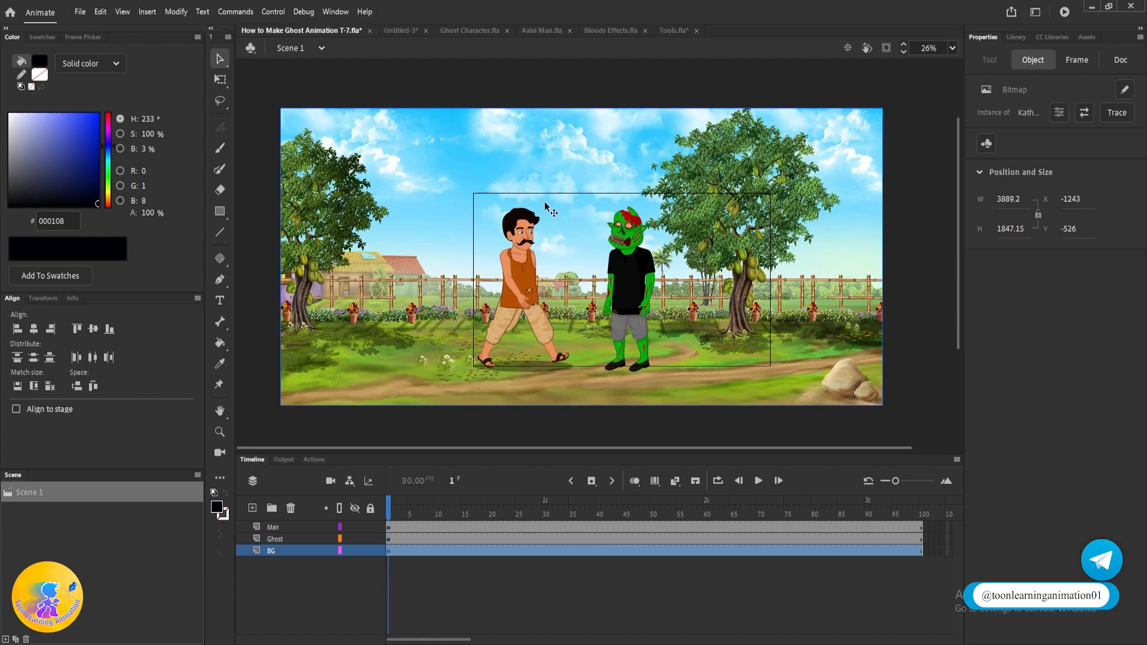
click(918, 195)
drag(790, 203, 762, 197)
key(ctrl+z)
drag(762, 280, 771, 270)
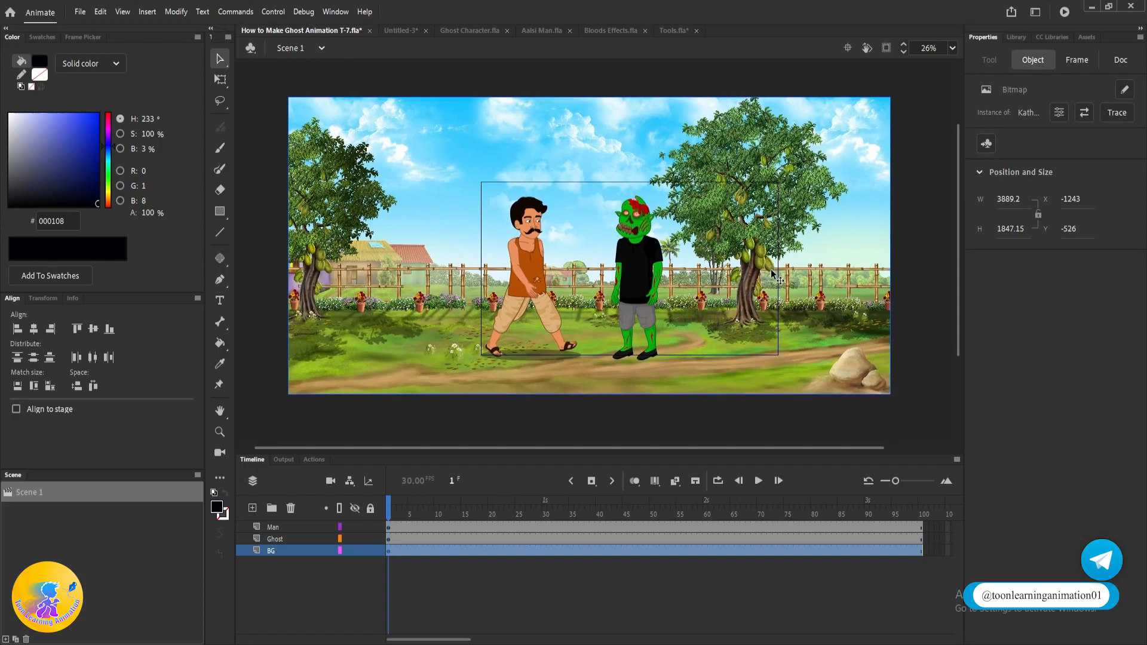
click(925, 216)
click(768, 217)
click(410, 440)
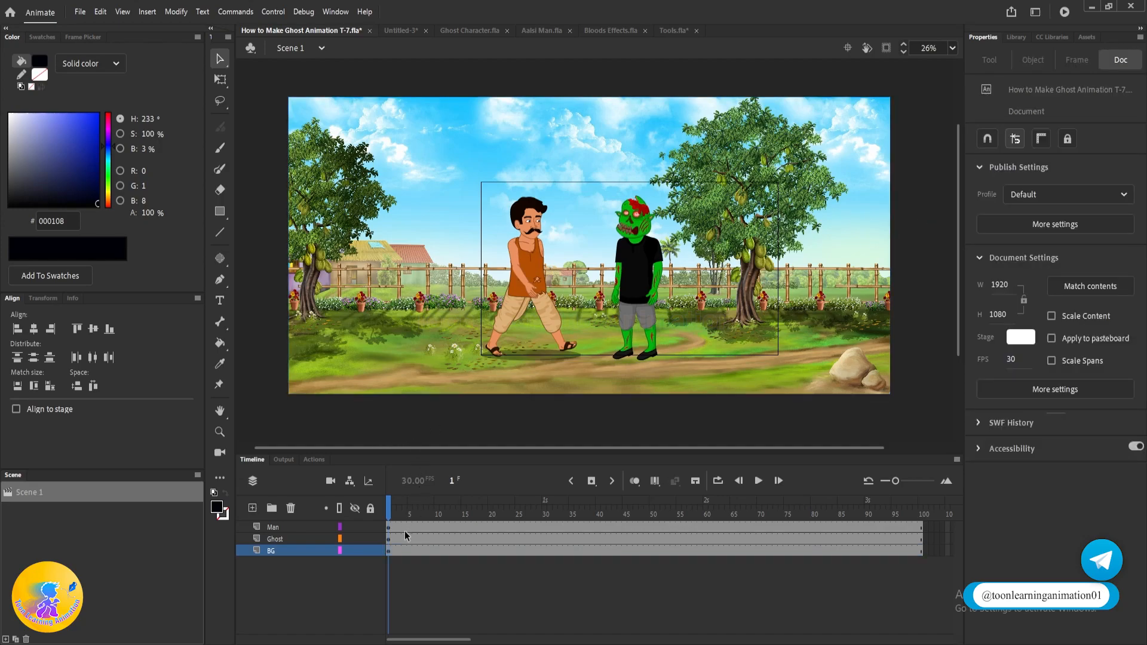
- Apply a Tint color effect of 58% with the near-black color to the BG layer's first frame
click(389, 553)
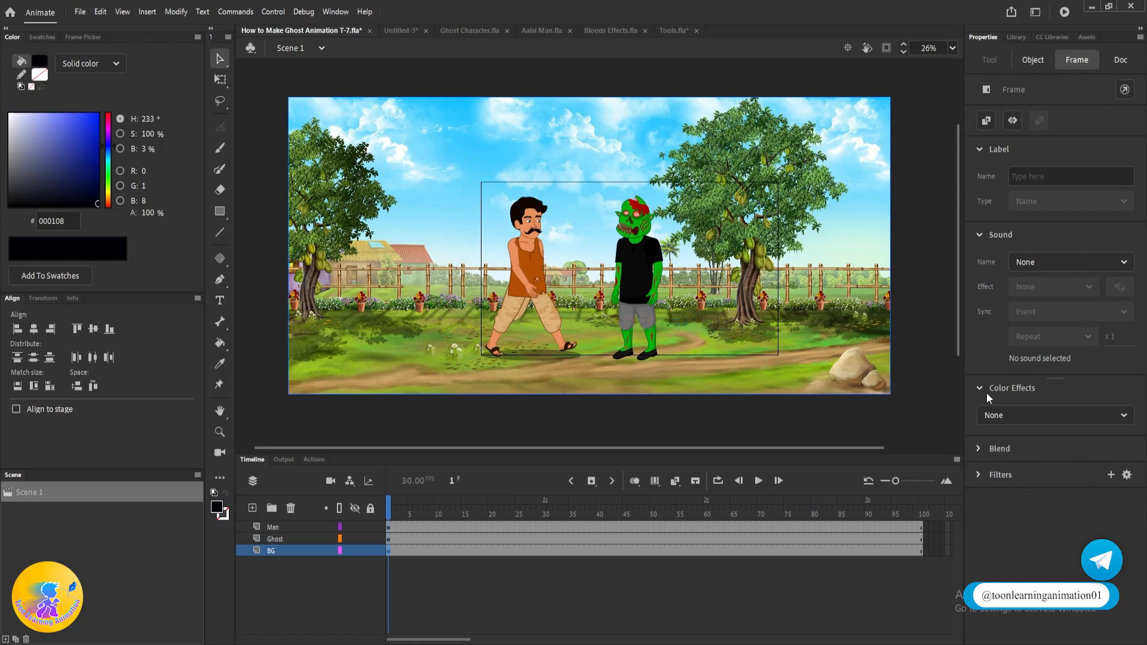
click(1005, 417)
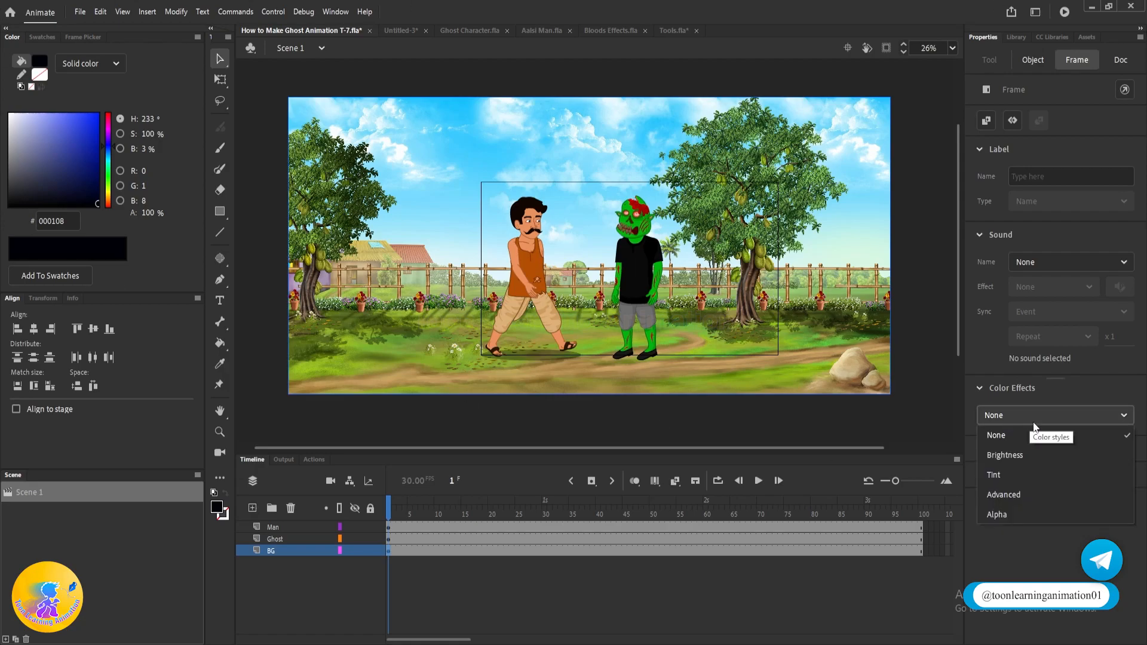
click(994, 475)
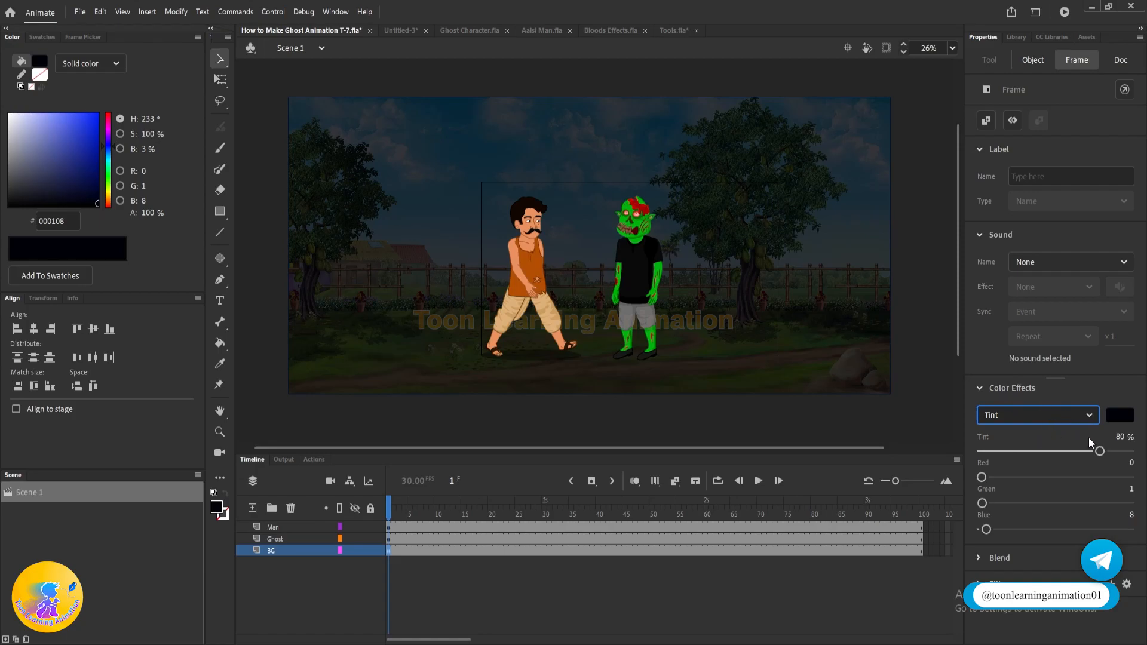
drag(1099, 451, 1067, 452)
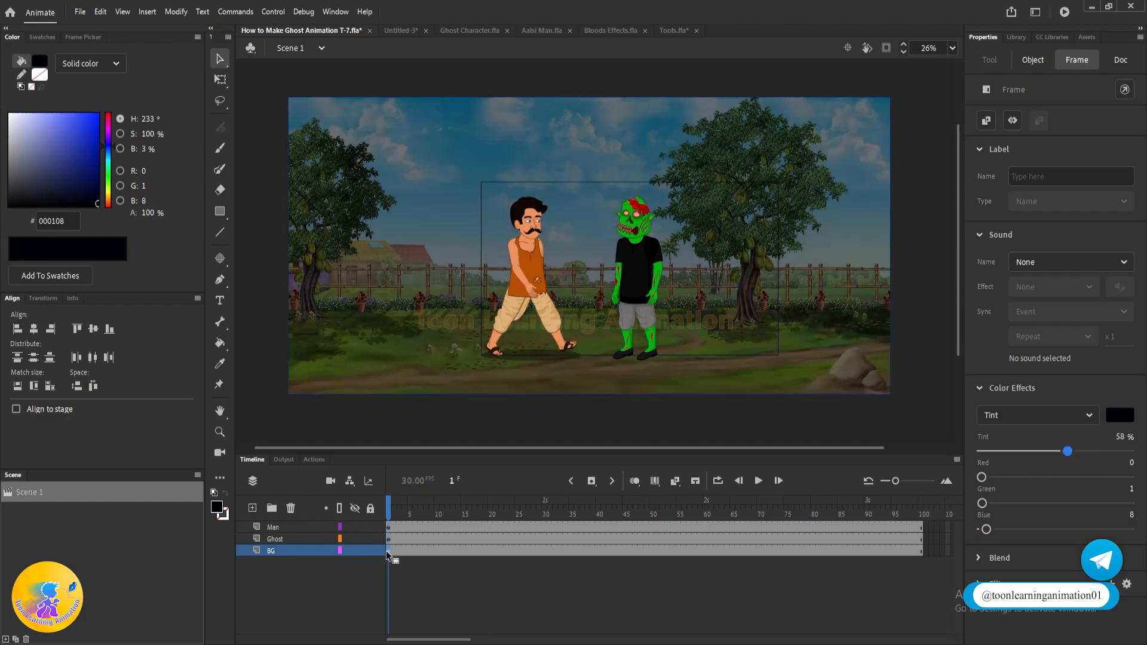
- Try moving the tinted background behind the characters, undo the moves and clear the selection
mouse_move(392, 242)
mouse_down()
mouse_move(379, 286)
mouse_move(395, 250)
mouse_up()
key(ctrl+z)
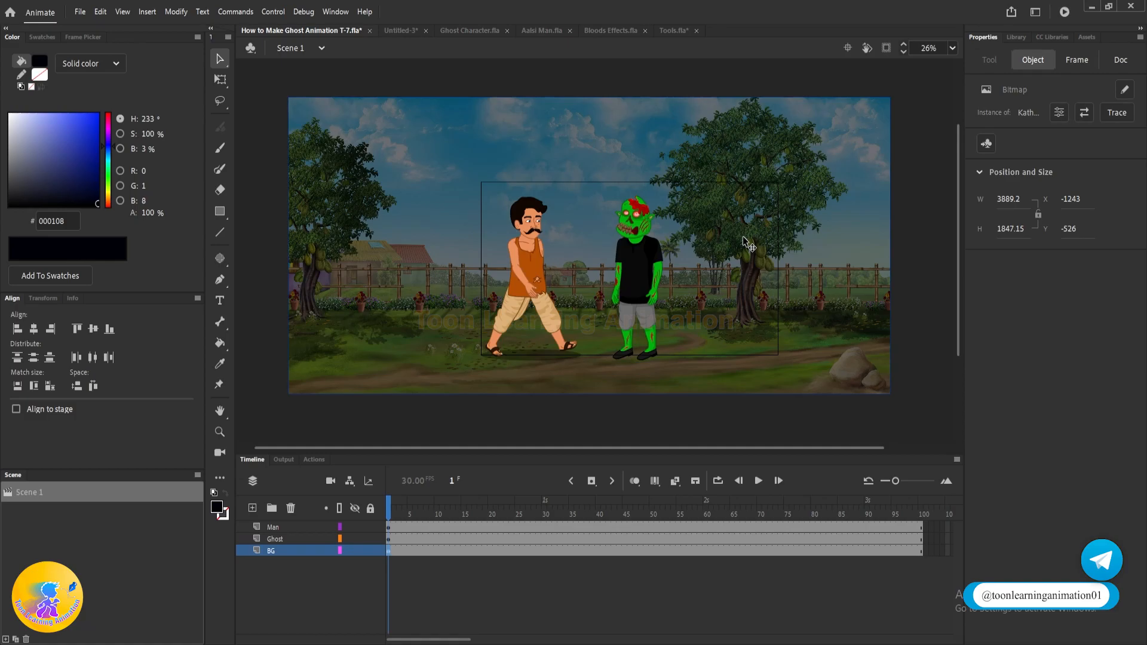
scroll(503, 220, up, 3)
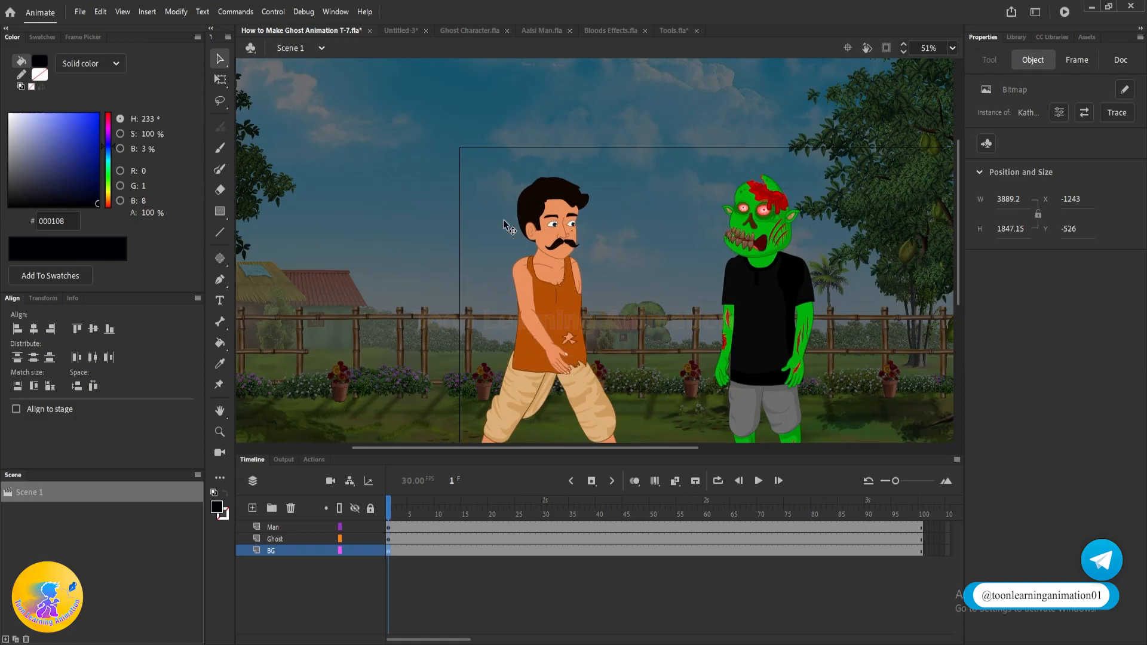
scroll(578, 222, down, 2)
drag(803, 228, 705, 227)
scroll(704, 221, down, 1)
key(ctrl+z)
click(478, 412)
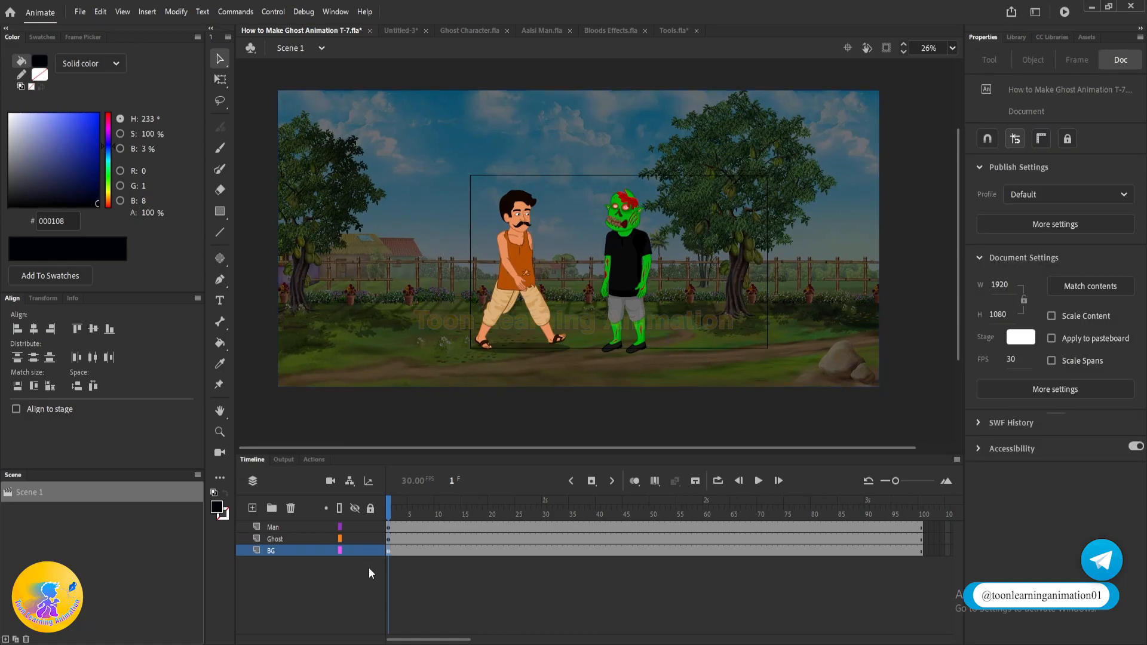
- Remove the color effect from the BG layer's first frame by setting it to None, and select the garden background image
click(387, 551)
click(1058, 418)
click(1020, 435)
click(632, 429)
click(812, 296)
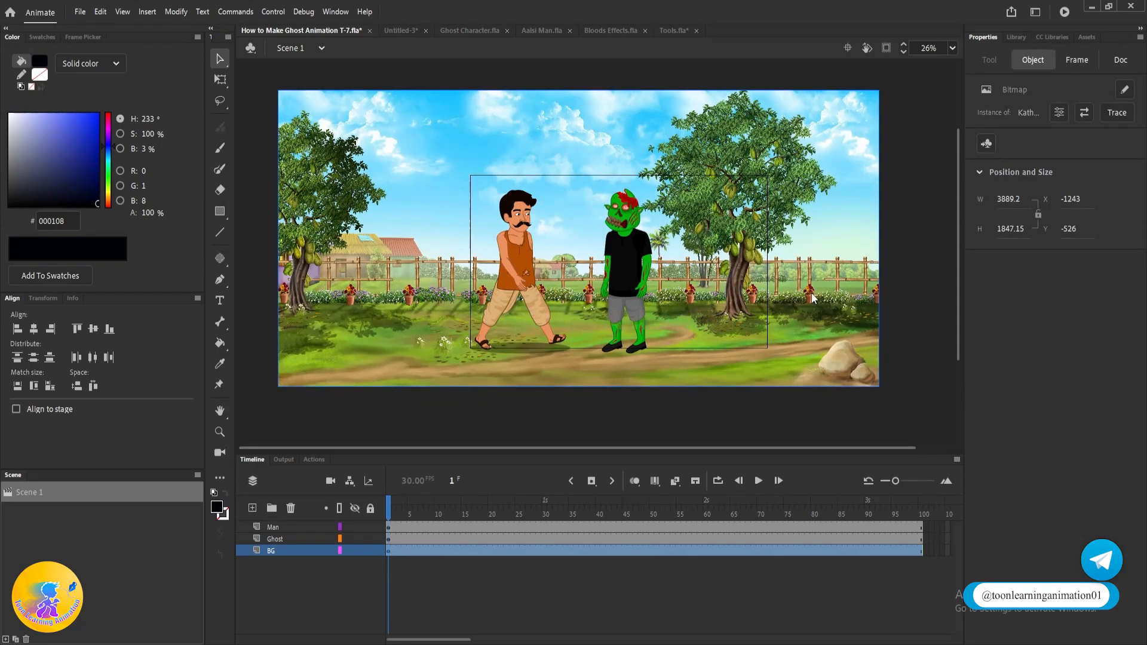
- Convert the garden background image to a graphic symbol named BG
key(F8)
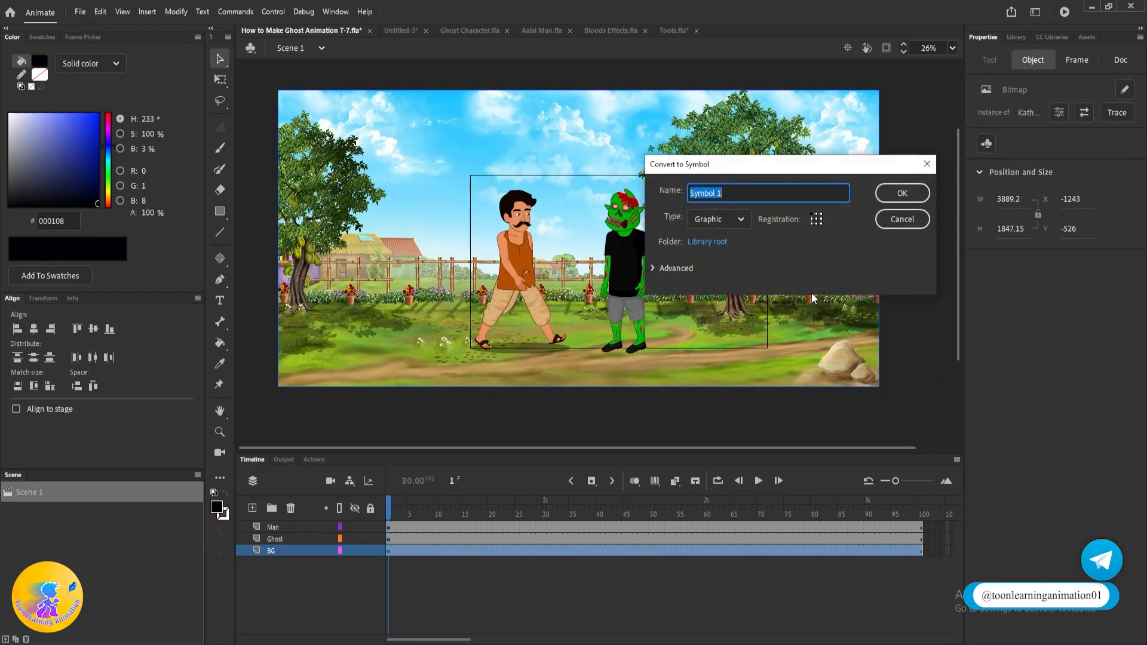
text(BG)
key(Return)
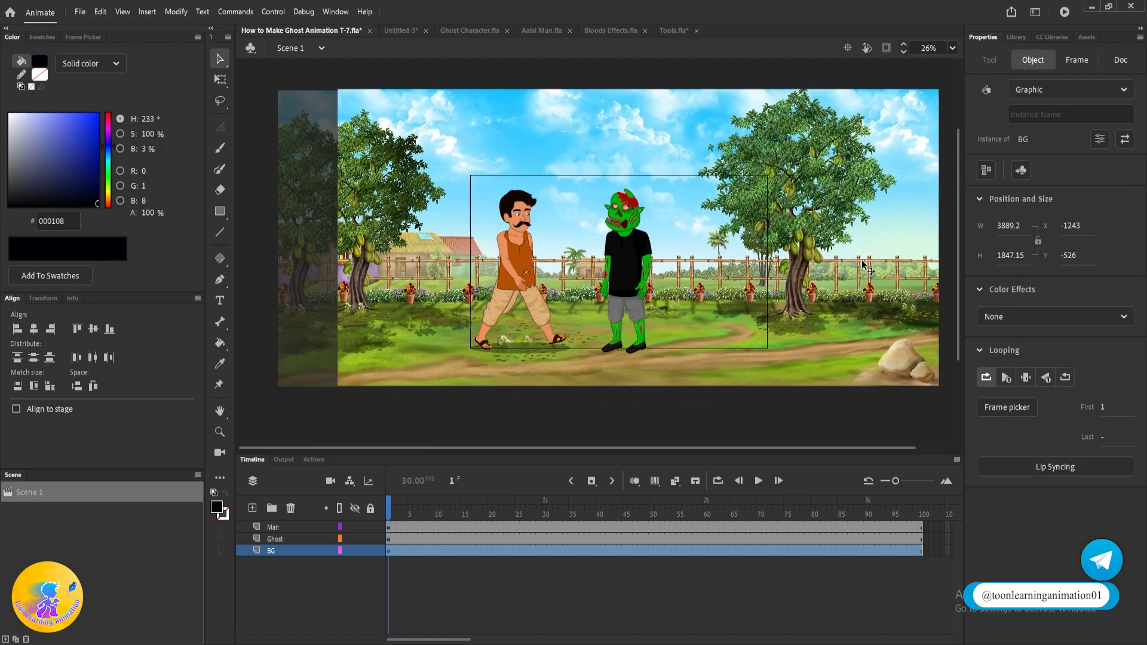
- Apply a Tint color effect of 80% with the near-black color to the BG symbol and clear the selection
click(1042, 317)
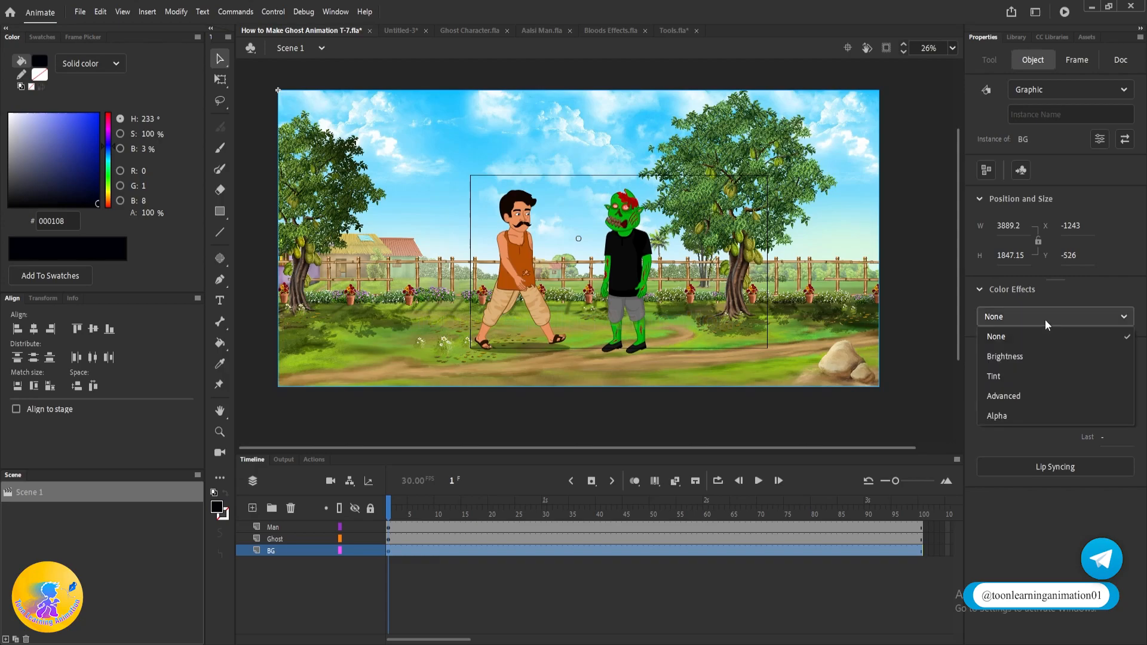
click(1033, 285)
click(998, 289)
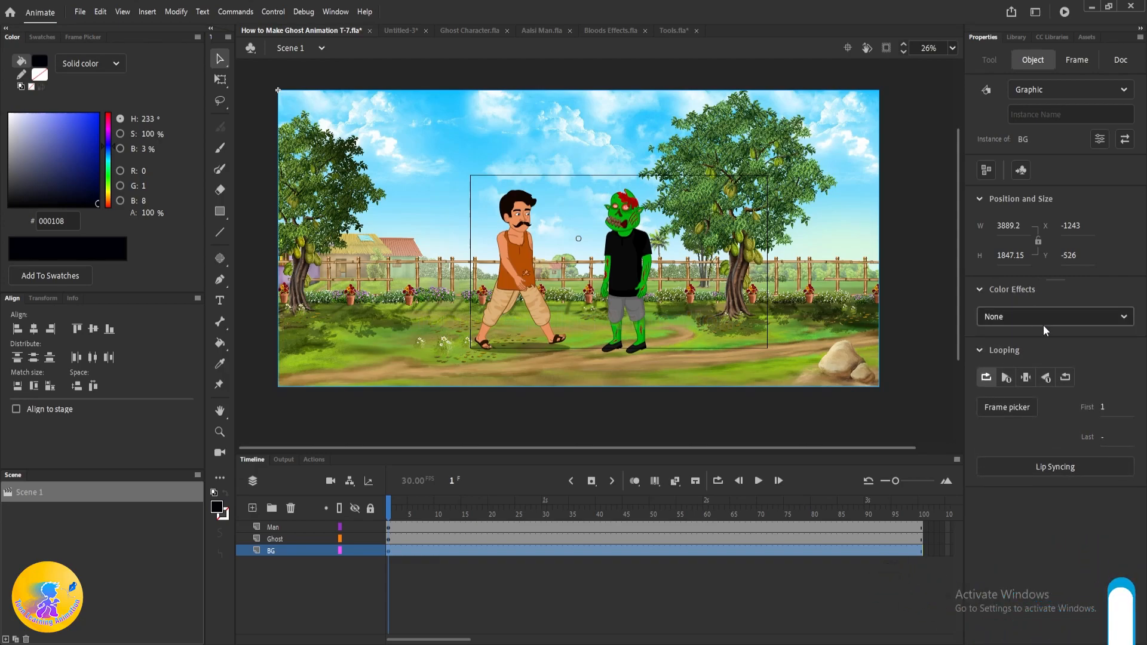
click(1075, 317)
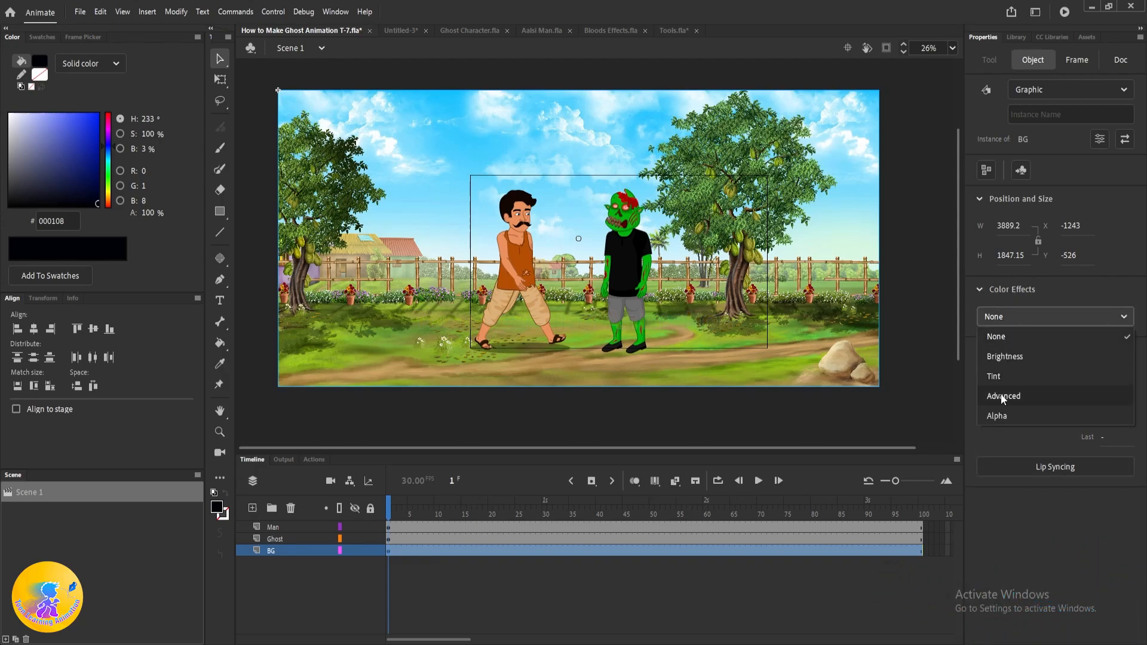
click(994, 376)
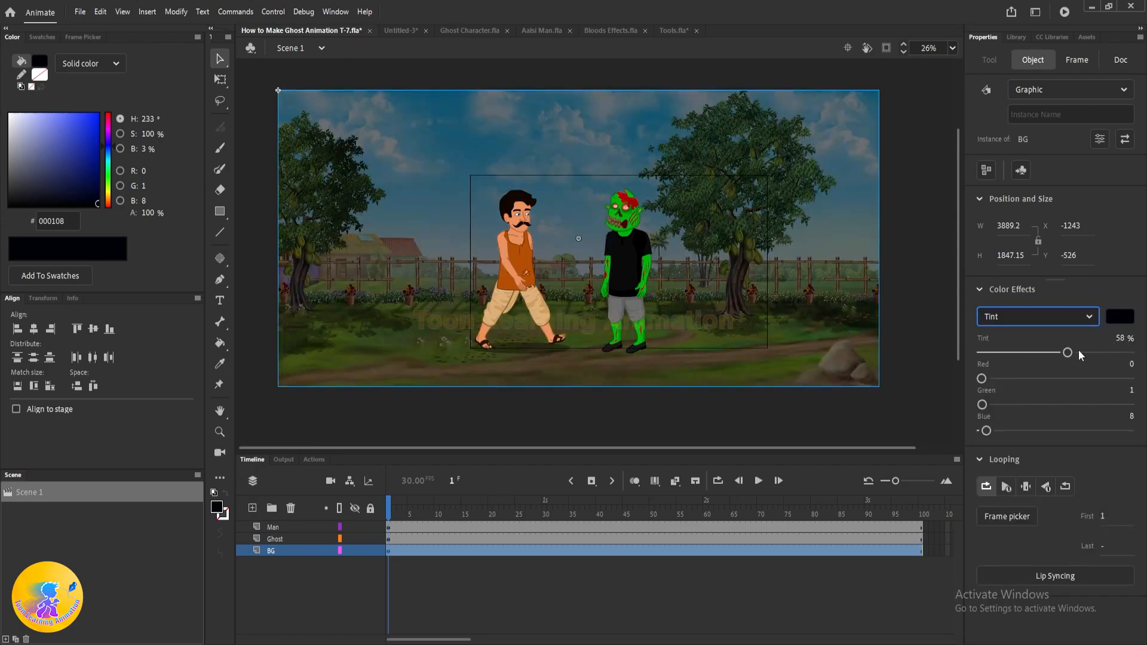
click(1126, 338)
text(80)
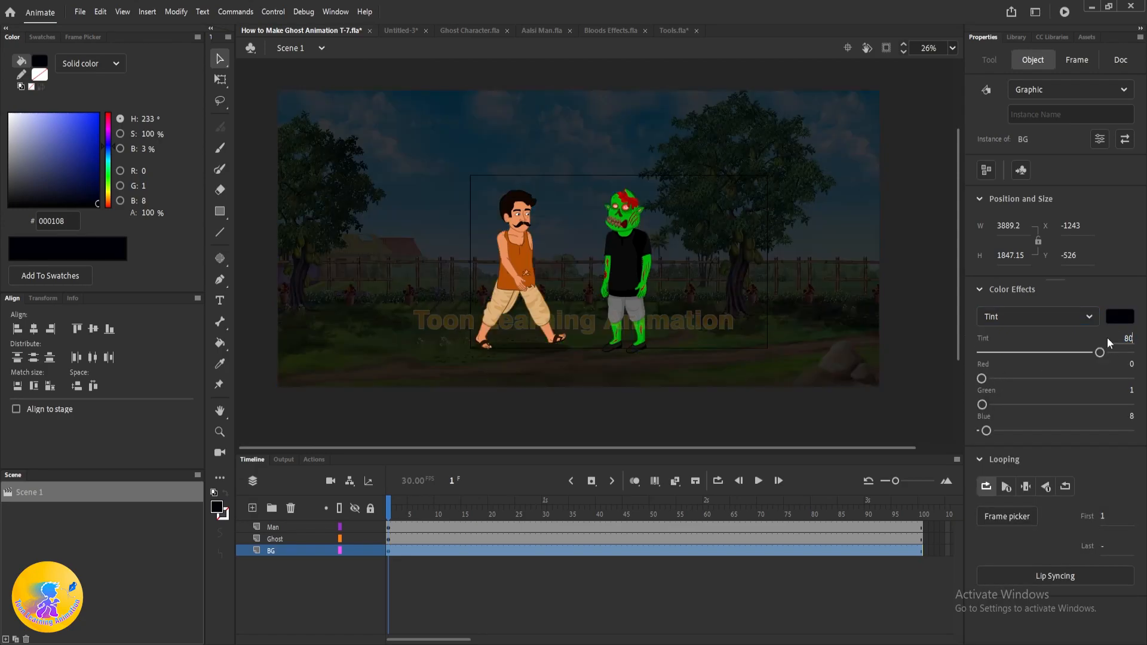
click(940, 363)
- Add a new layer directly above the BG layer and name it Box
scroll(677, 241, up, 3)
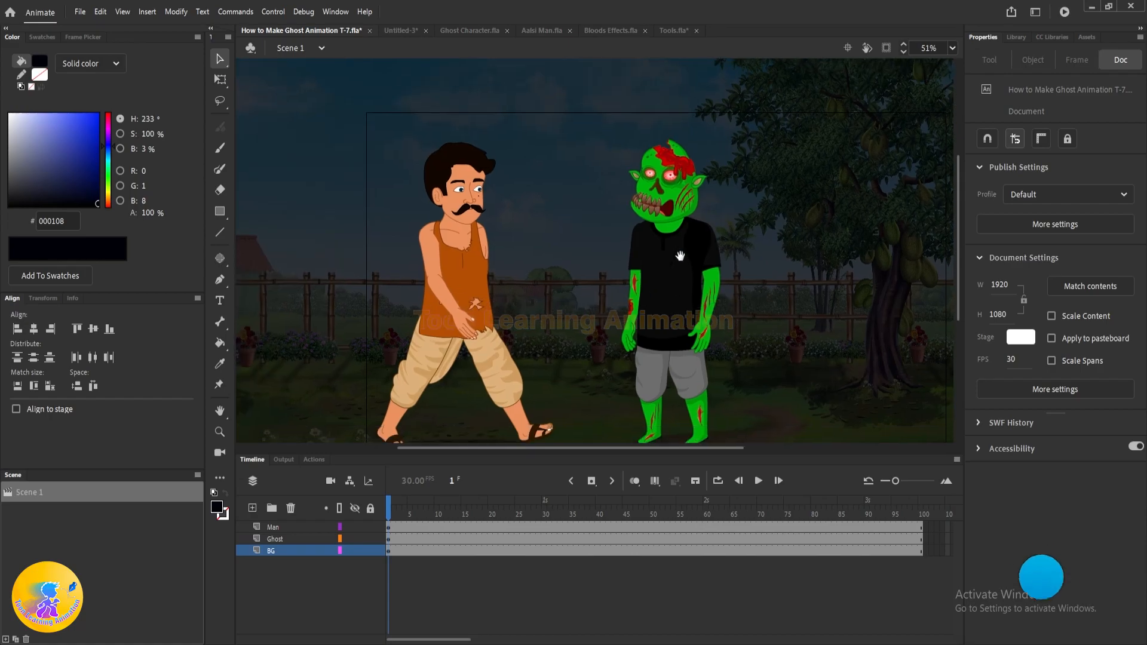
drag(786, 339, 767, 309)
key(ctrl+z)
click(303, 569)
click(273, 550)
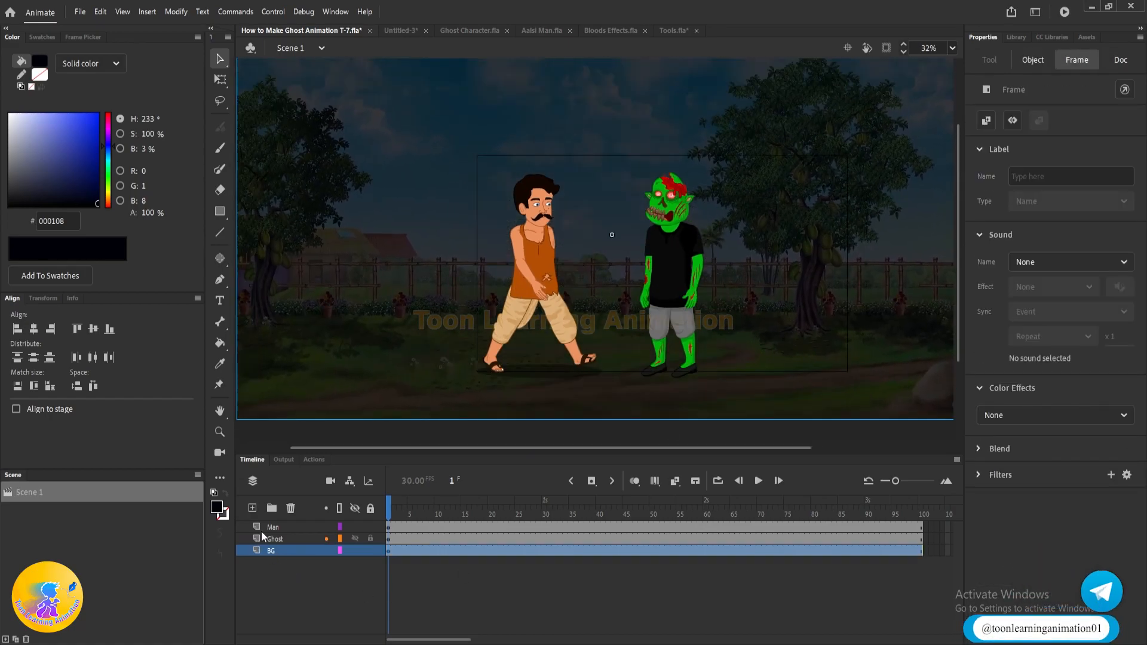
click(252, 508)
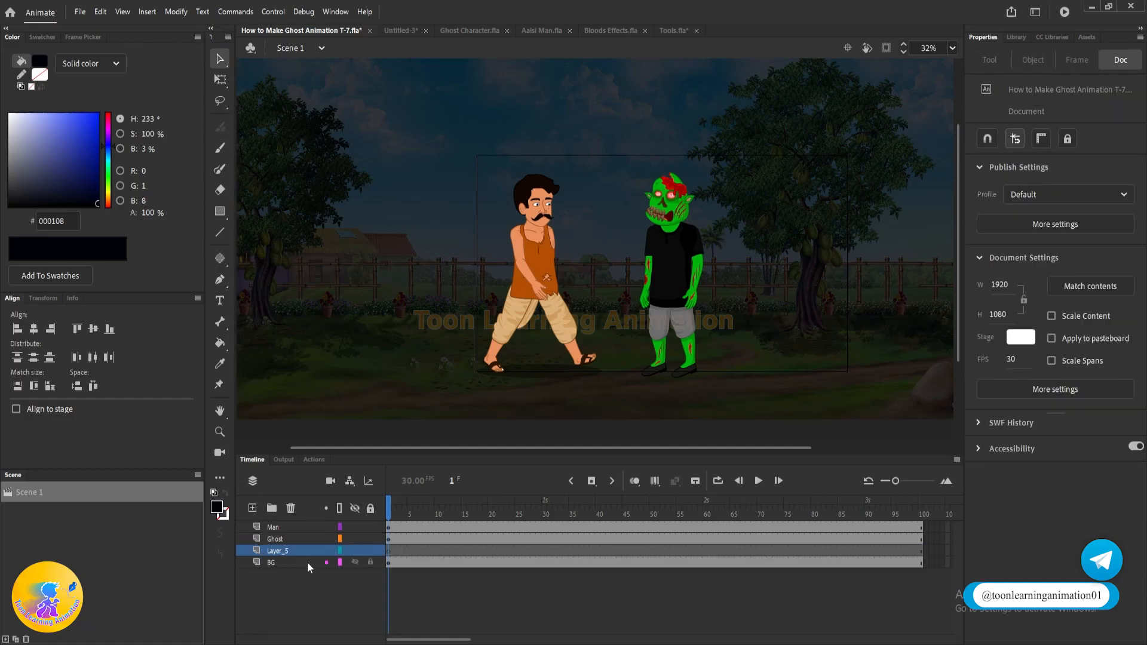
double_click(275, 550)
text(Box)
scroll(426, 401, down, 2)
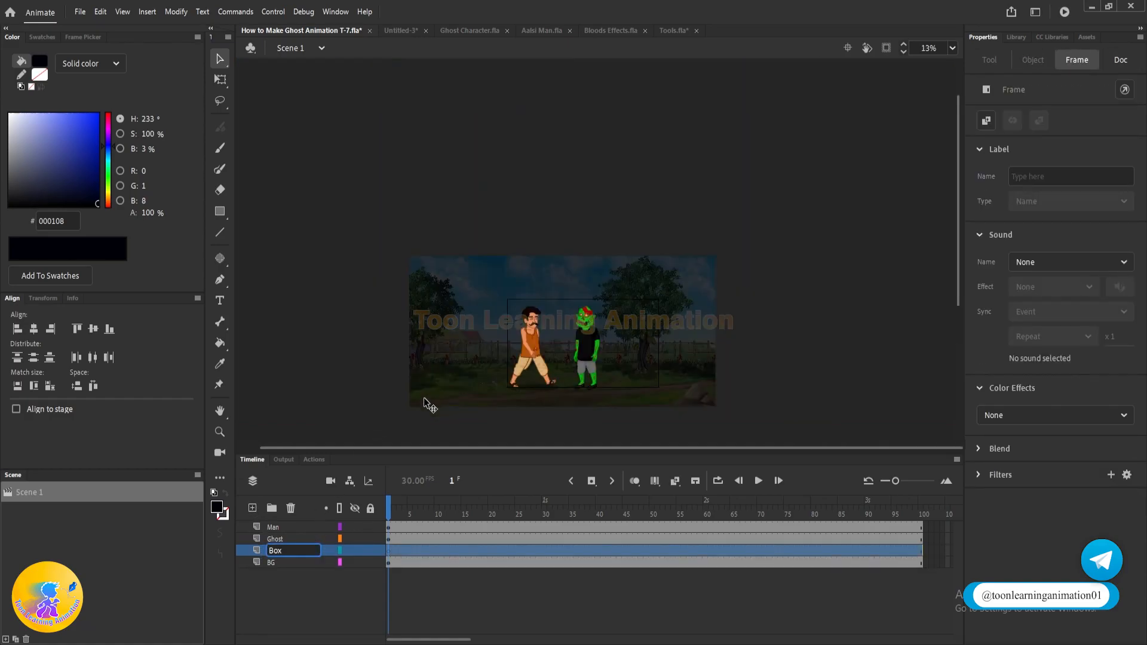
click(522, 430)
- Draw a near-black rectangle about 3912 by 1243 px on the Box layer, covering the upper part of the background
scroll(519, 382, up, 1)
scroll(522, 382, up, 2)
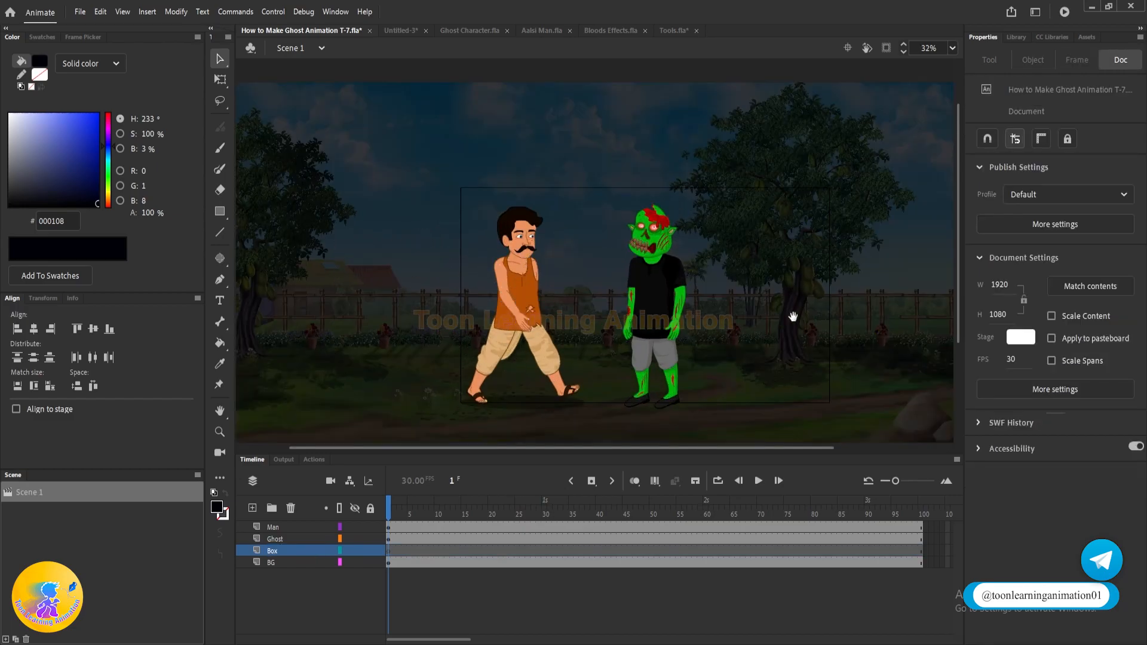
drag(749, 324, 770, 320)
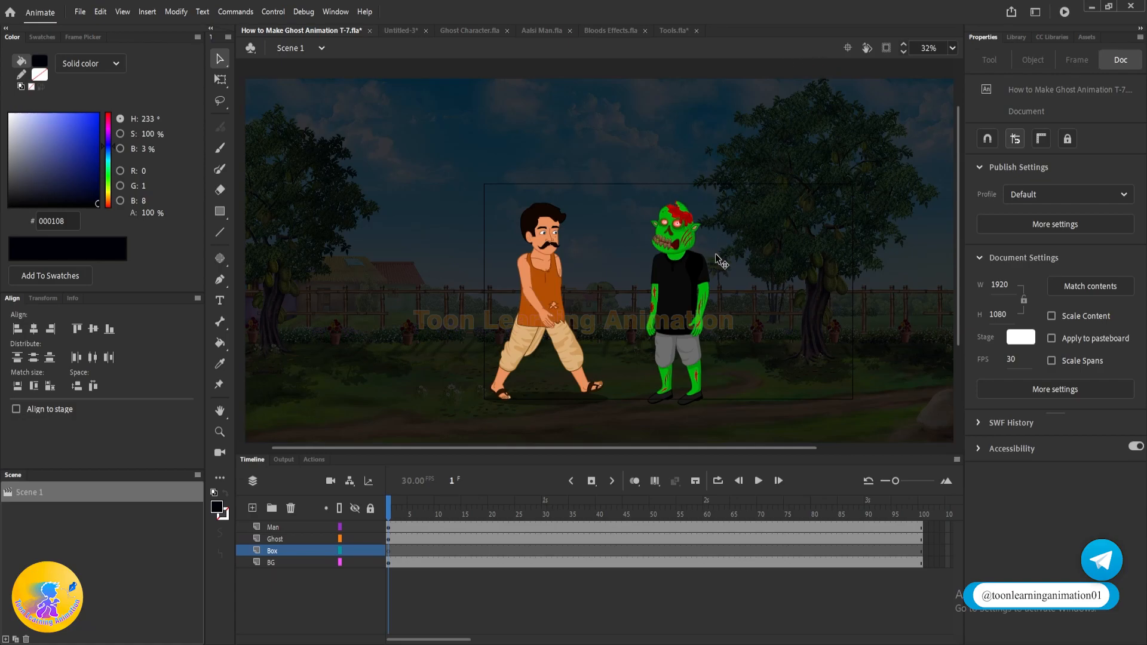
scroll(714, 253, down, 1)
scroll(561, 304, left, 1)
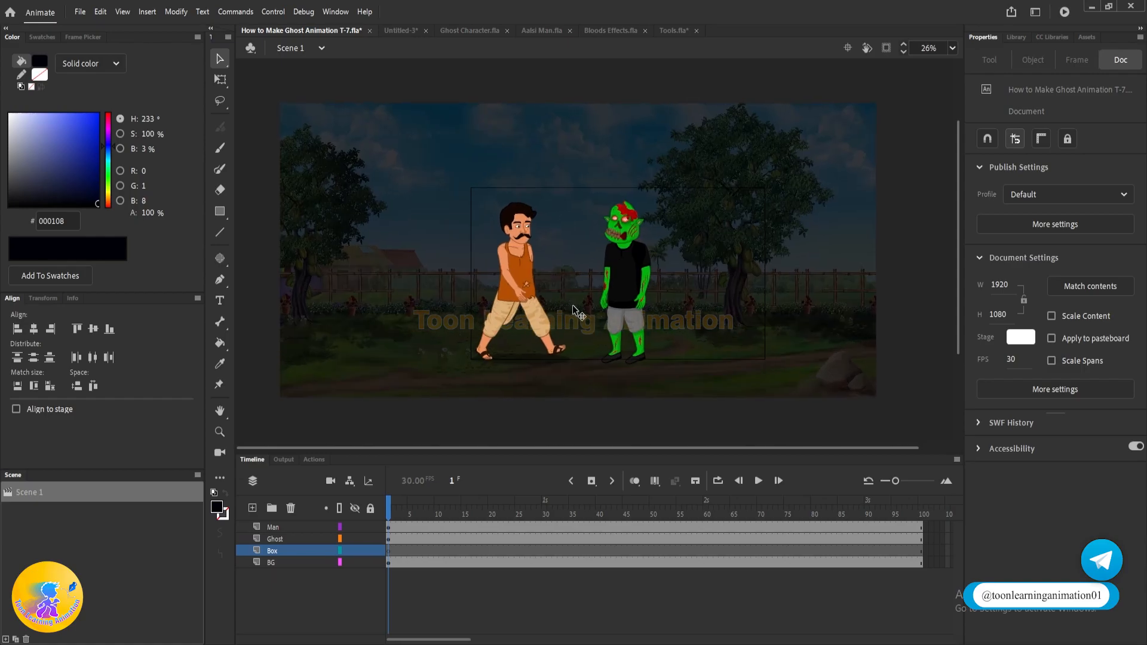
scroll(572, 305, up, 1)
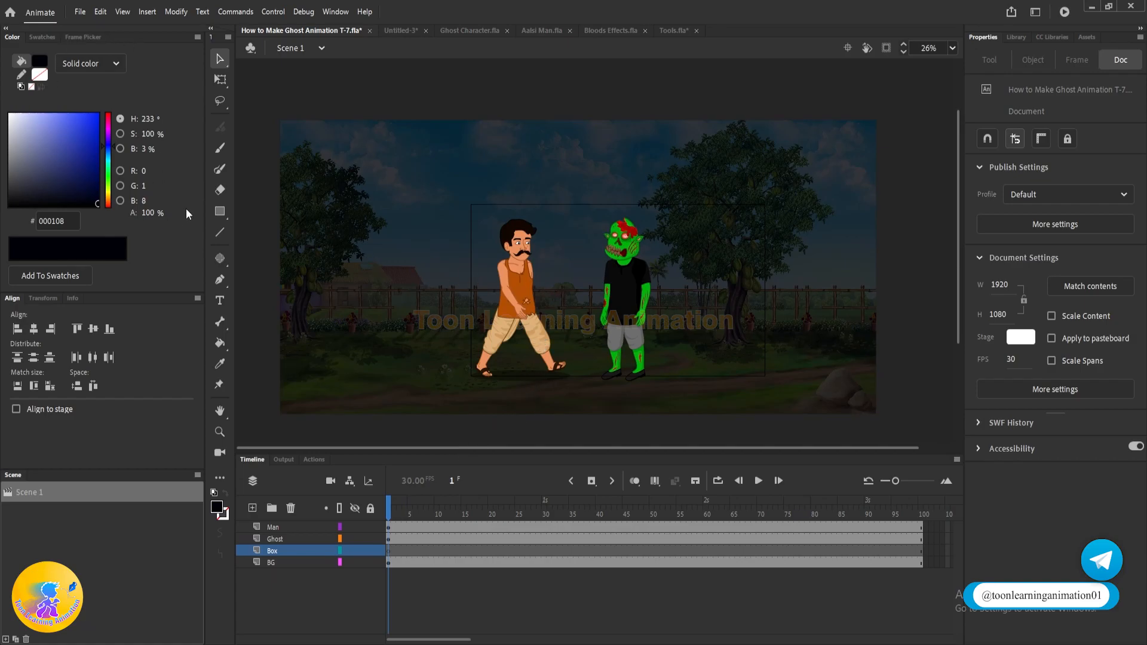
click(223, 212)
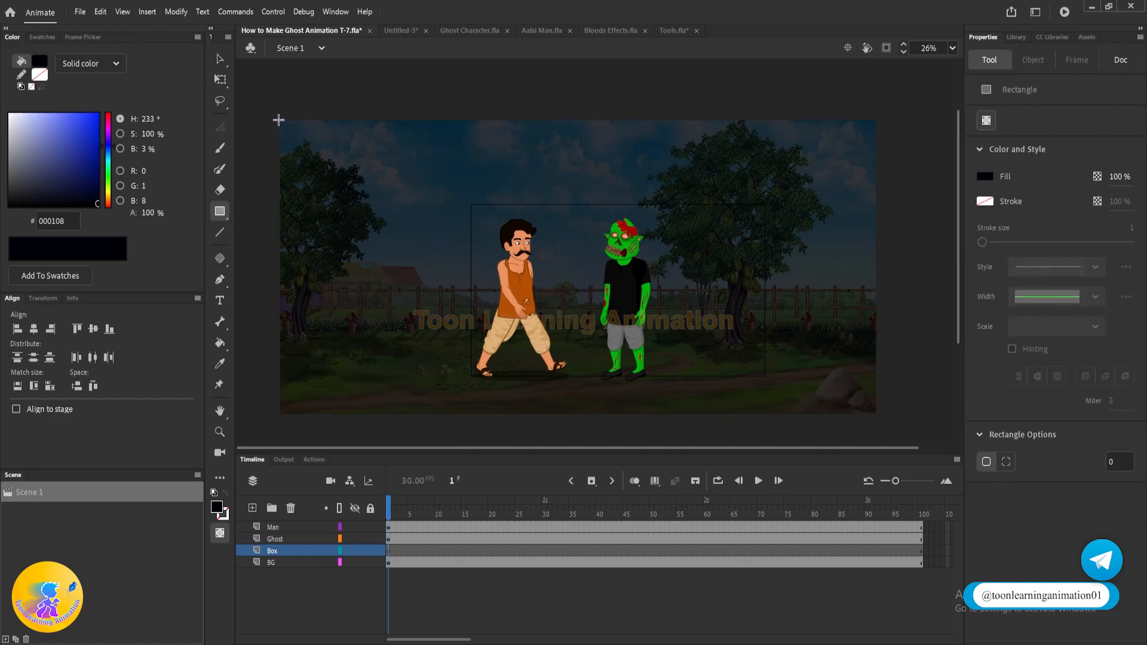
drag(281, 123, 876, 319)
key(v)
click(835, 318)
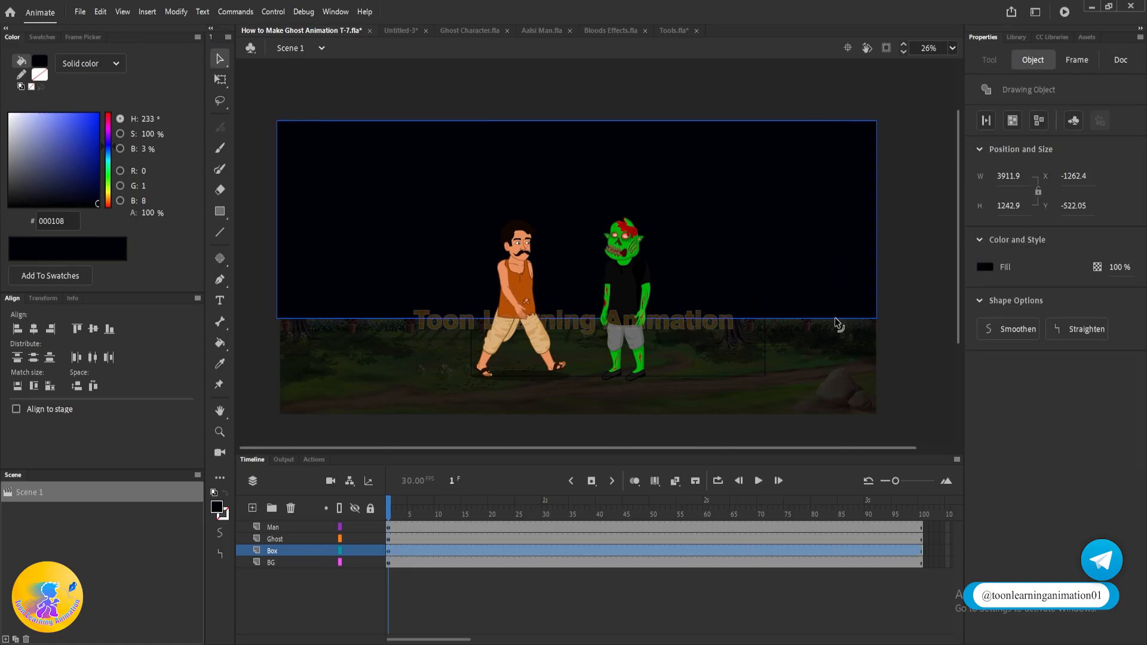
- Set the near-black rectangle's stroke to none inside its drawing object and return to Scene 1
double_click(835, 317)
click(833, 317)
click(886, 316)
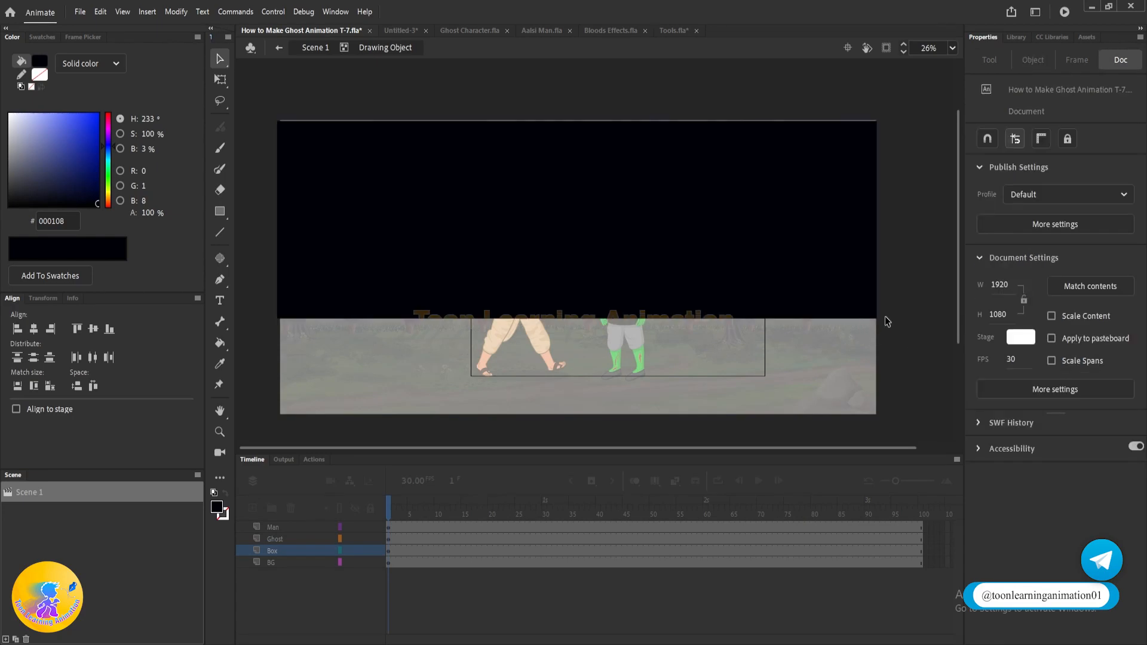
click(869, 320)
click(893, 324)
click(781, 294)
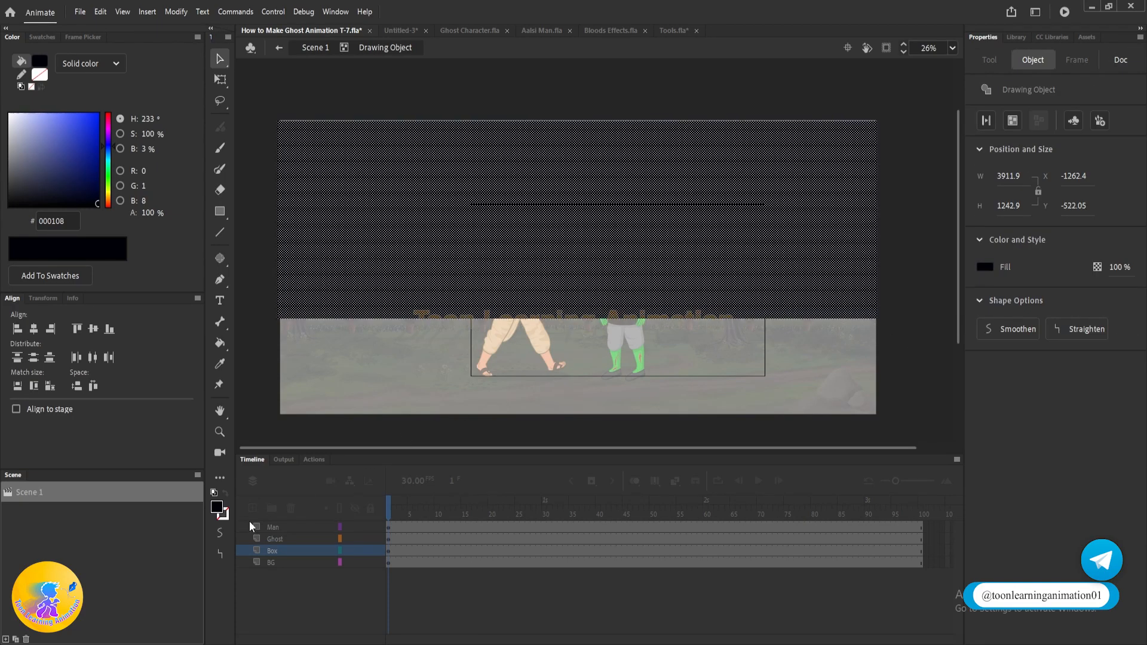
click(221, 514)
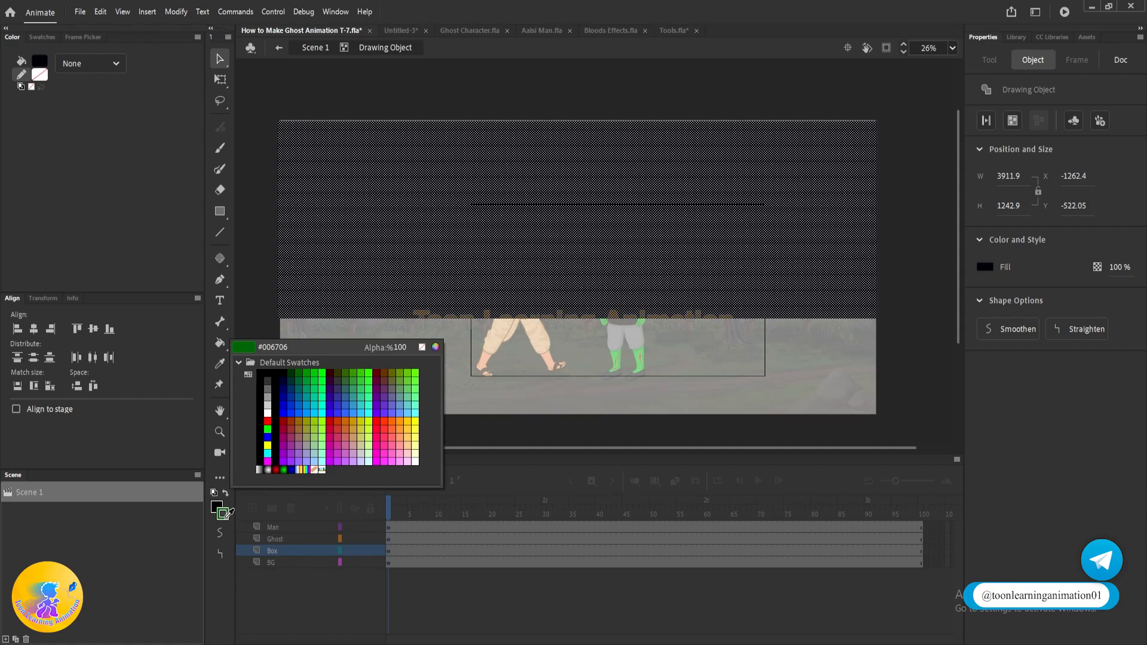
click(421, 350)
click(922, 267)
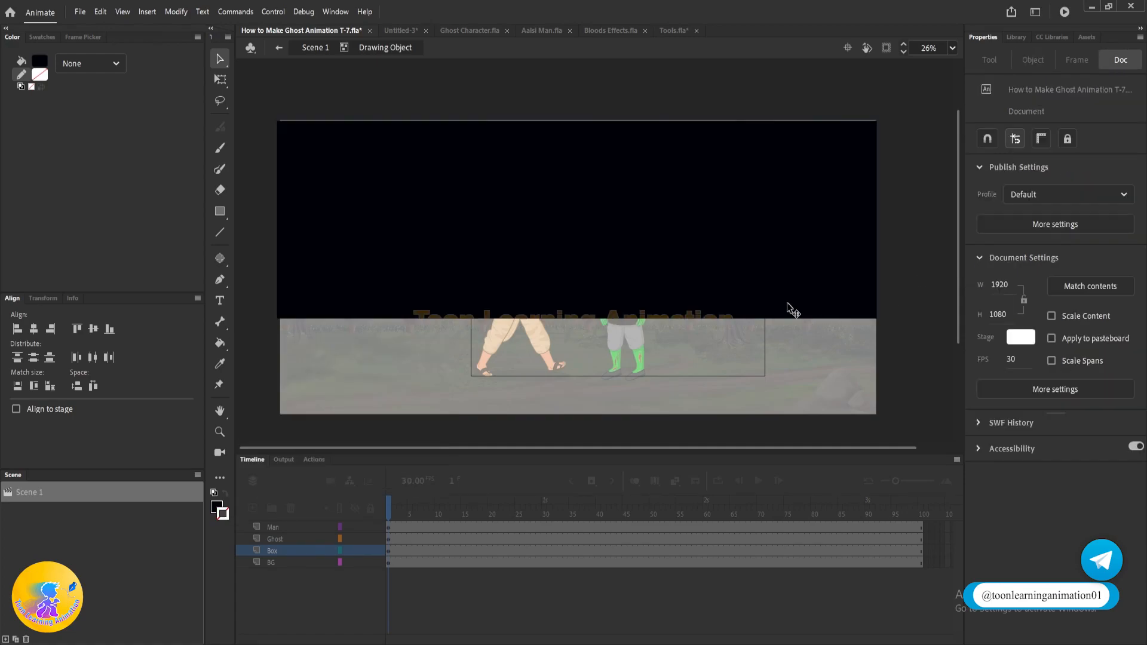
click(619, 266)
click(920, 267)
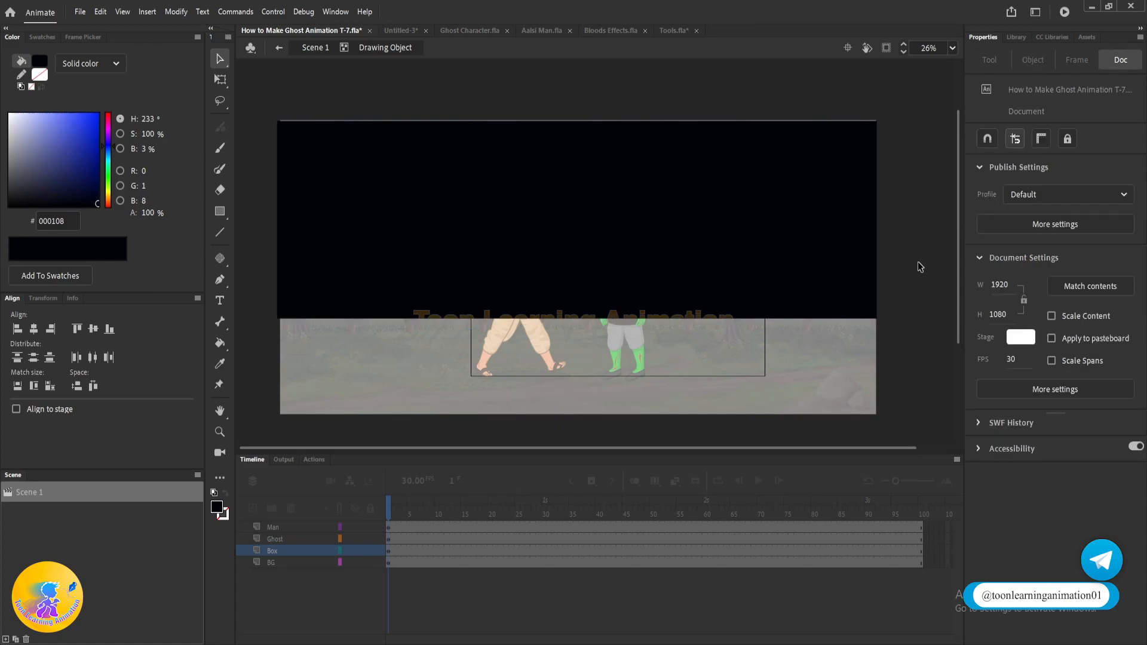
double_click(920, 267)
click(919, 265)
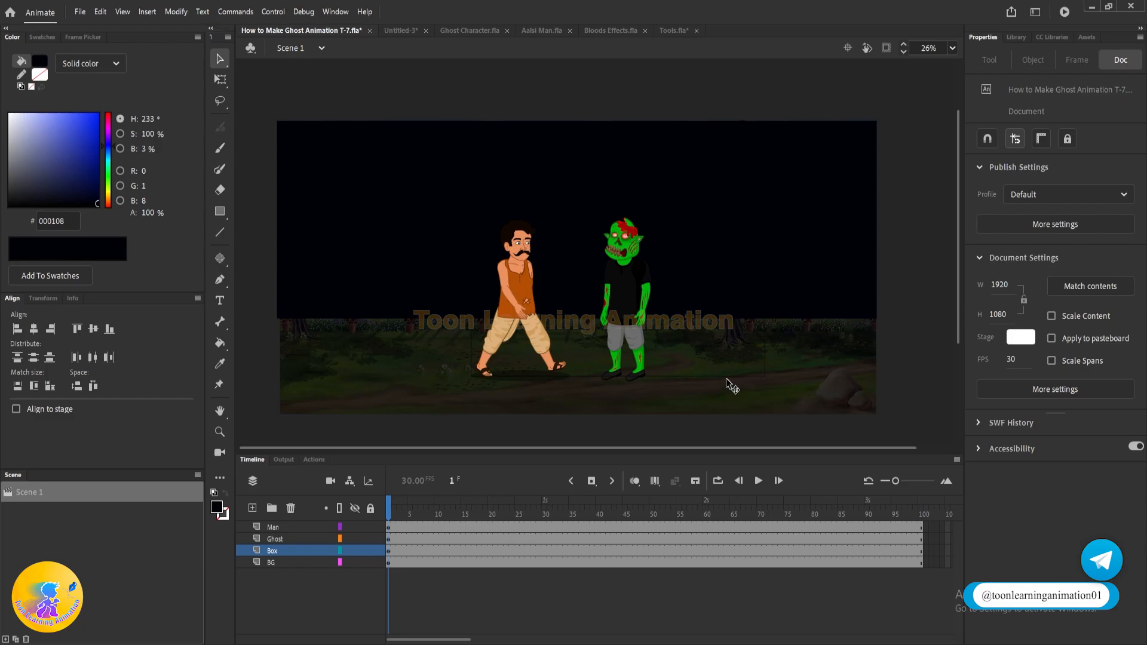
- Try a dark green tint color (red 19, green 26, blue 13) on the BG symbol and undo it
click(693, 389)
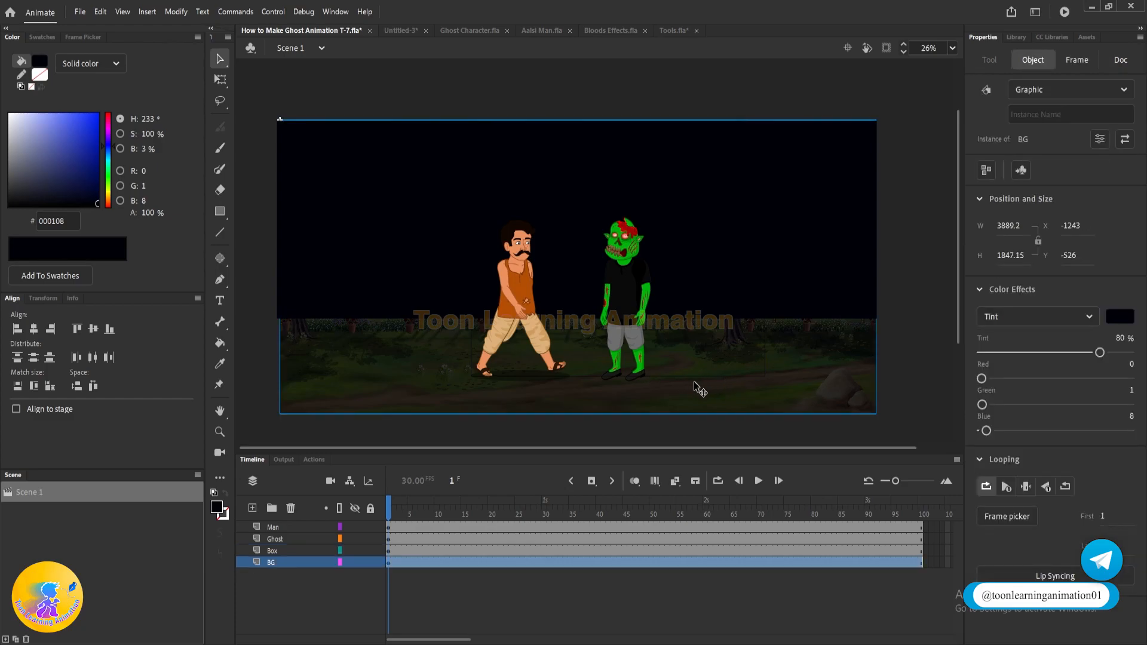
click(1120, 317)
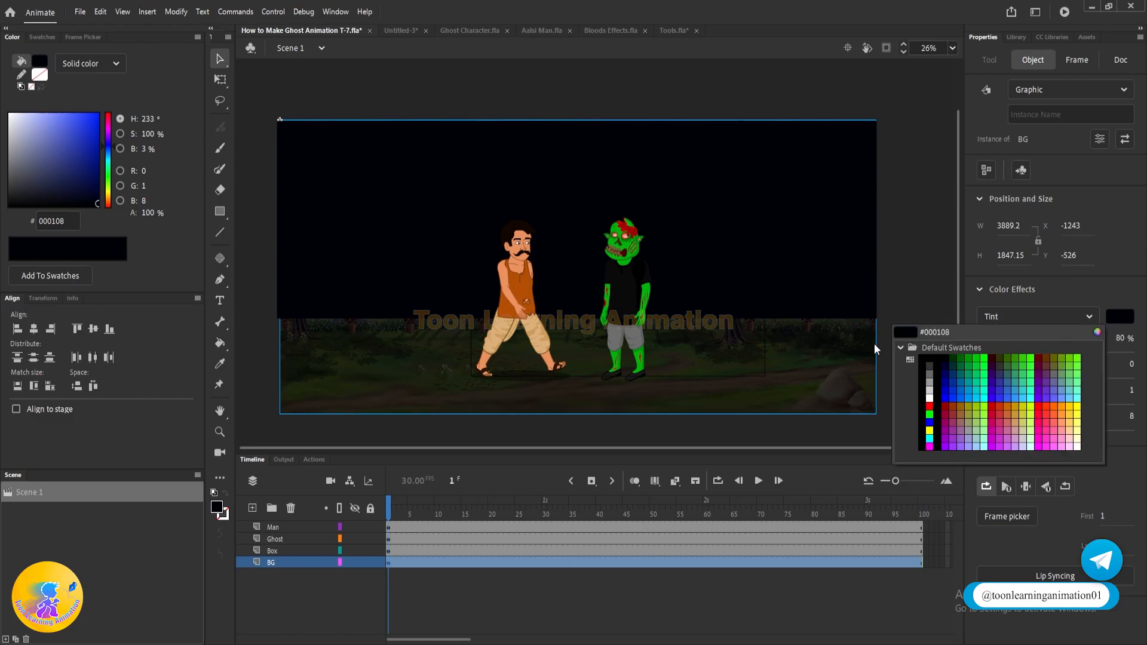
click(948, 339)
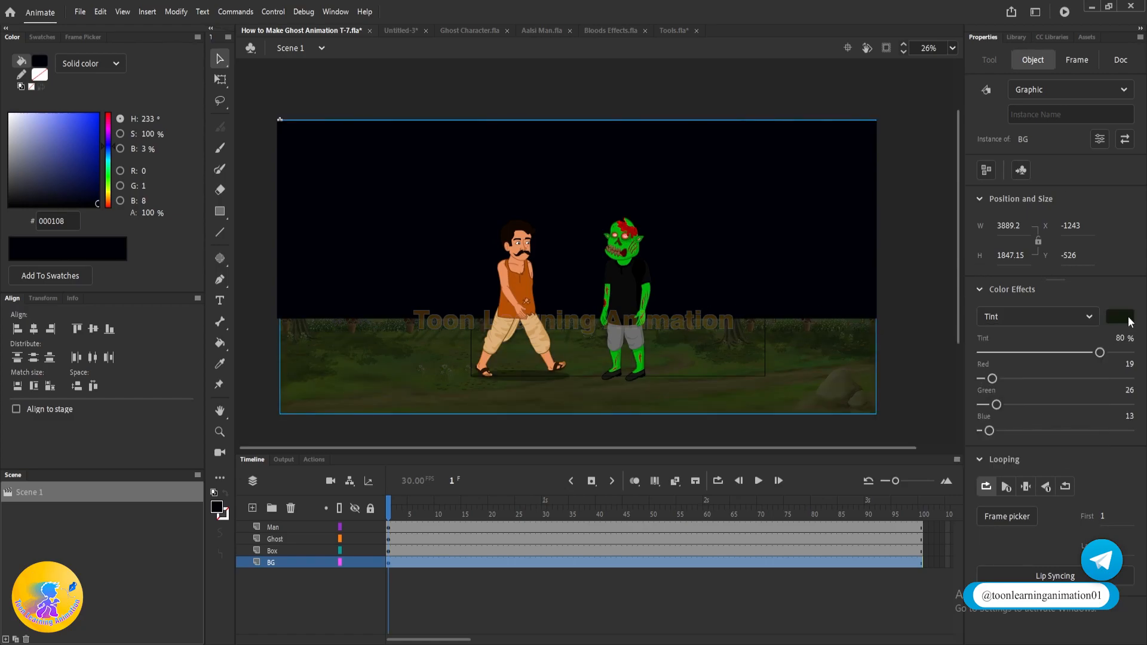
key(ctrl+z)
- Reuse the BG symbol's tint color code 000108 as the fill color of the rectangle on the Box layer
click(1126, 321)
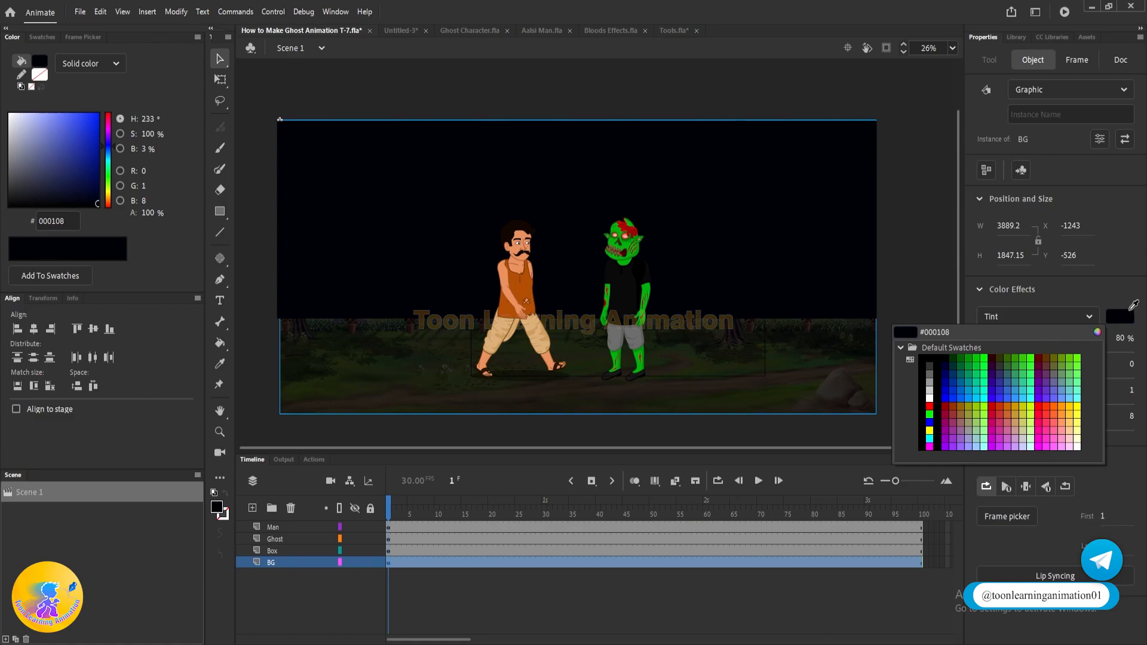
click(937, 331)
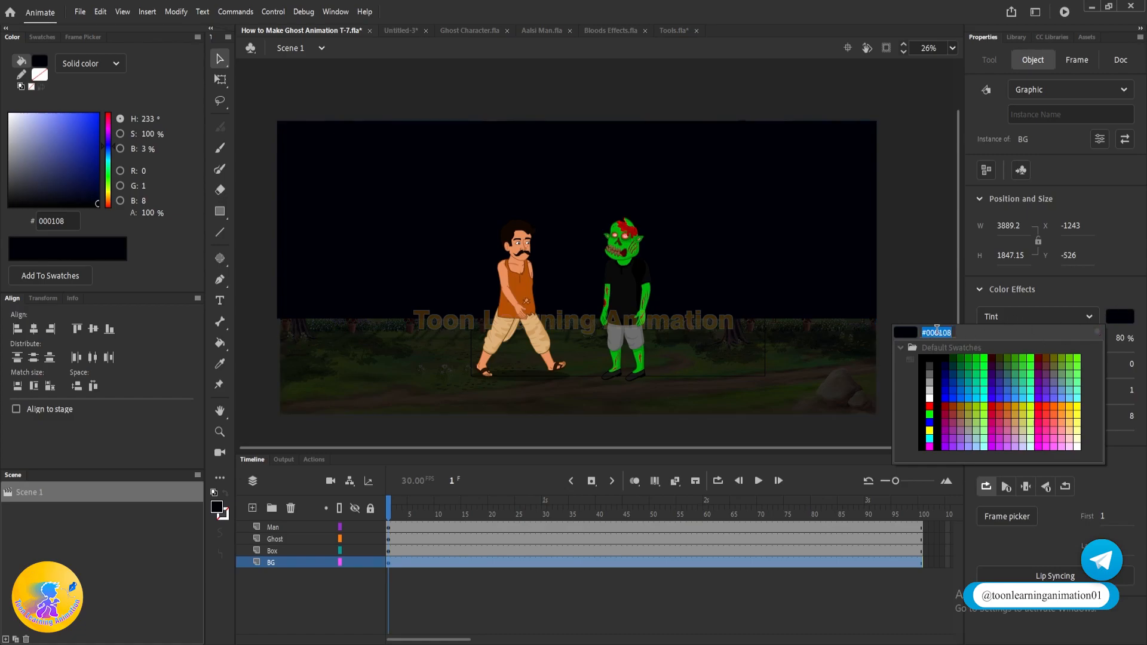
key(Return)
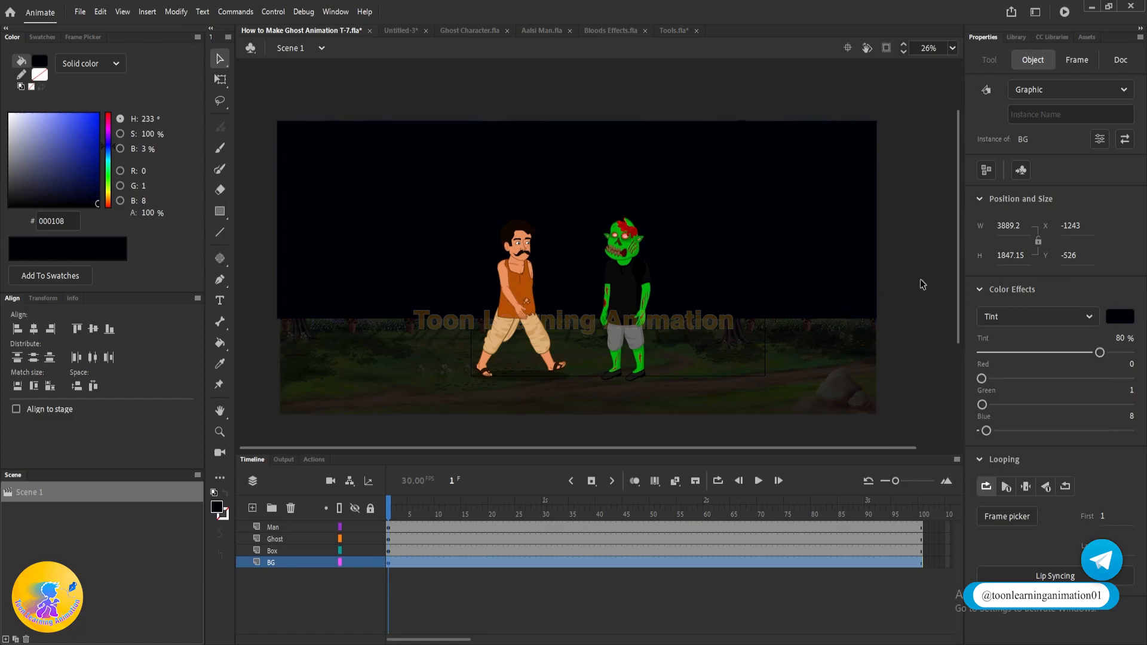
double_click(810, 261)
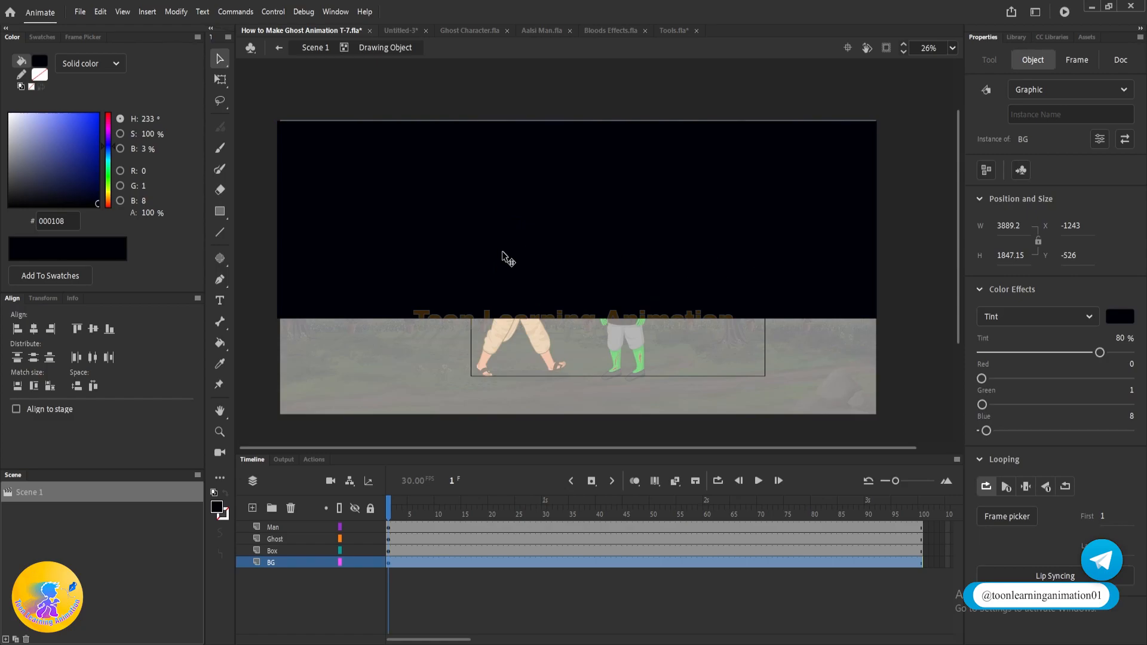
click(533, 249)
drag(541, 241, 530, 245)
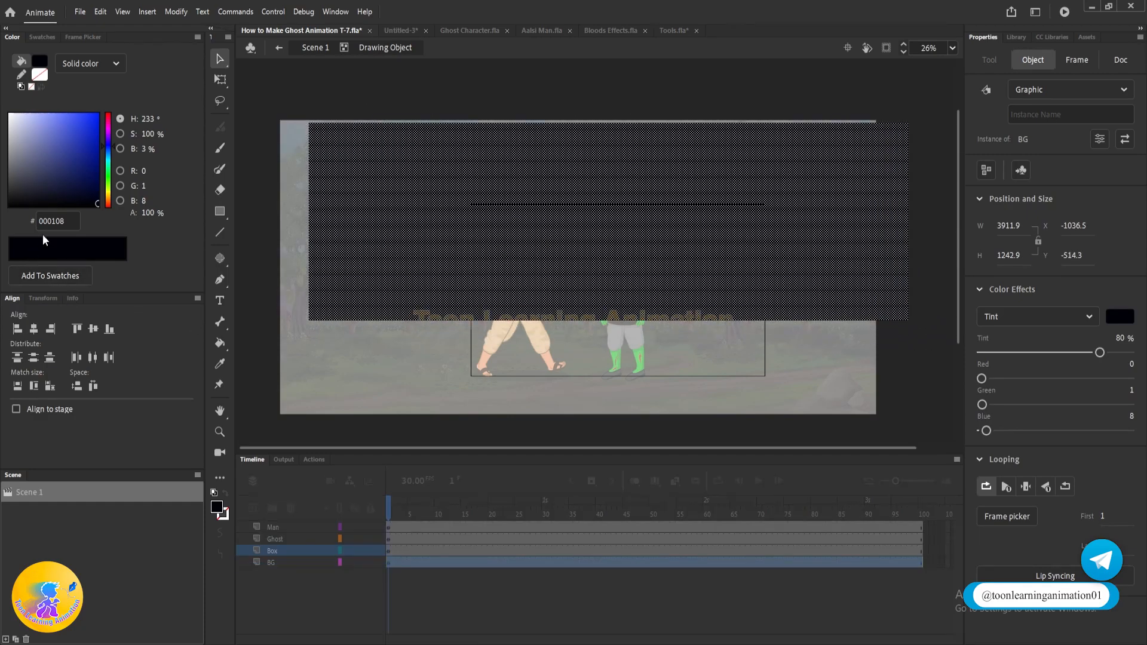
click(66, 217)
drag(43, 219, 19, 216)
key(BackSpace)
click(110, 223)
click(933, 201)
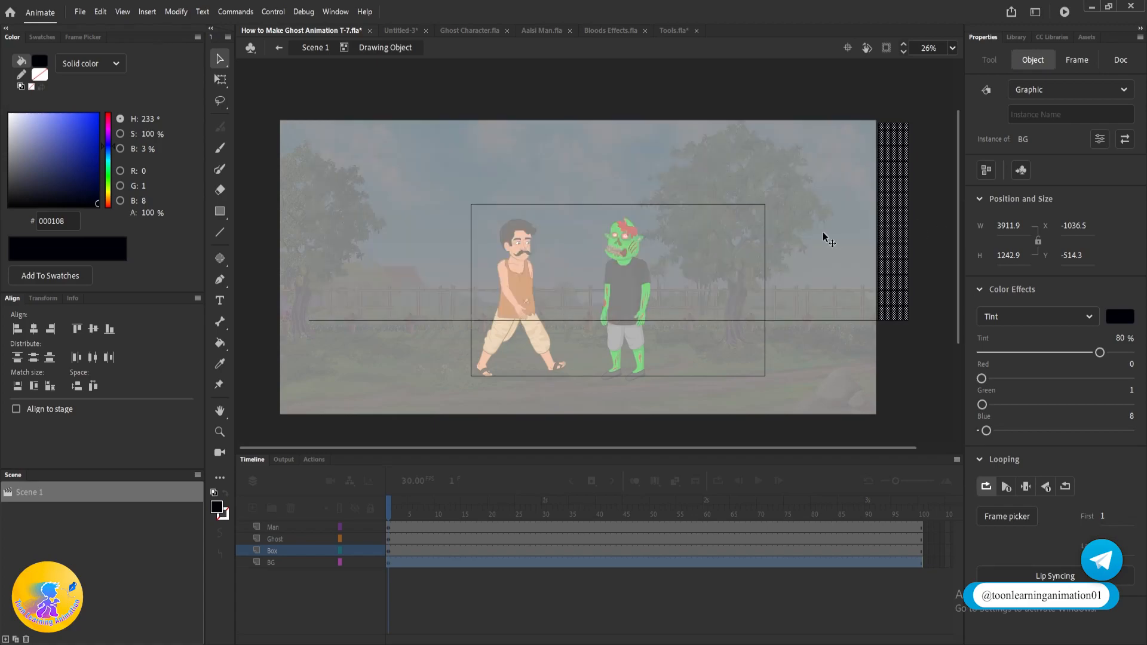
- Return to Scene 1 and align the rectangle over the upper background at about X -1266, Y -526
double_click(939, 276)
drag(854, 272, 821, 272)
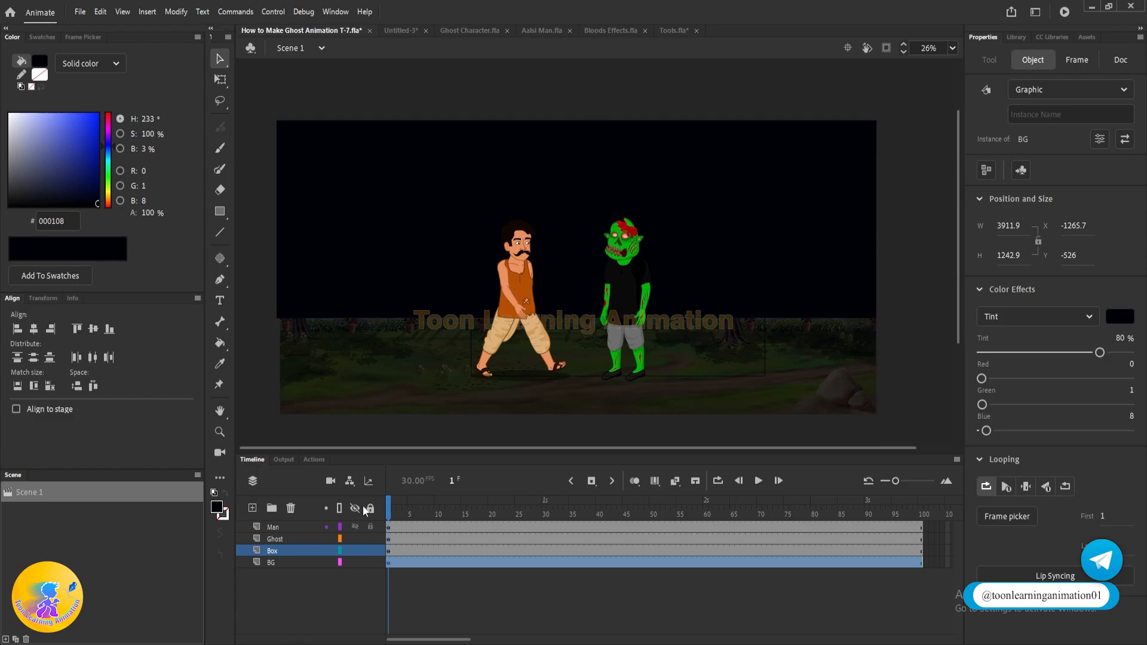
click(804, 397)
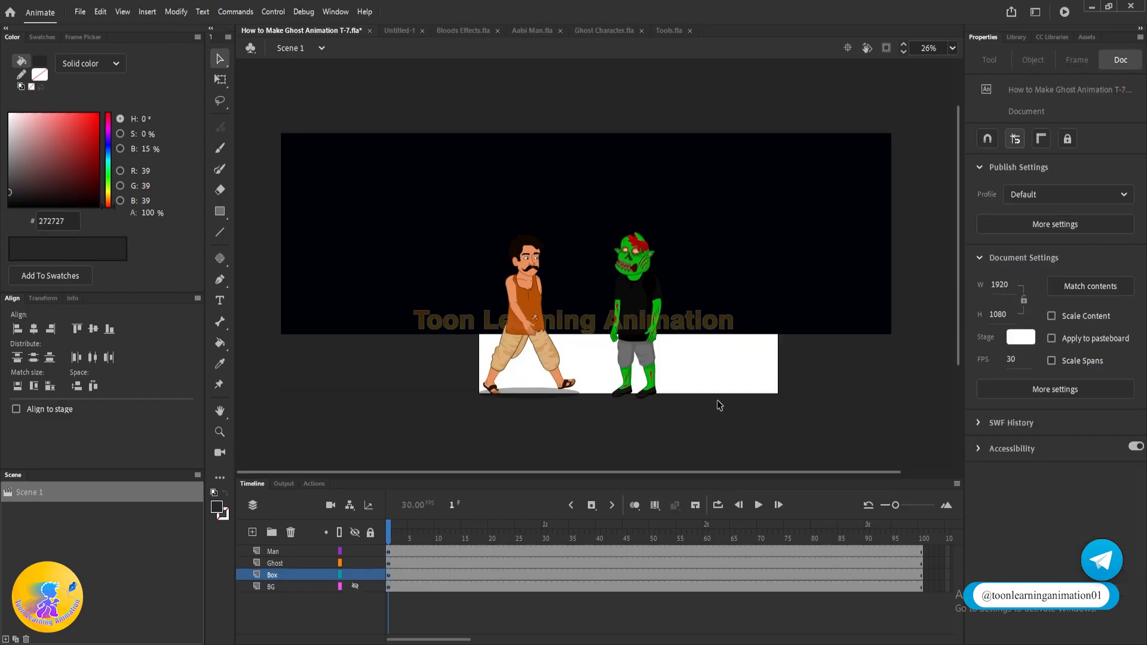
- Change the fill of the dark rectangle on the Box layer to a linear gradient inside its drawing object
double_click(733, 277)
click(783, 294)
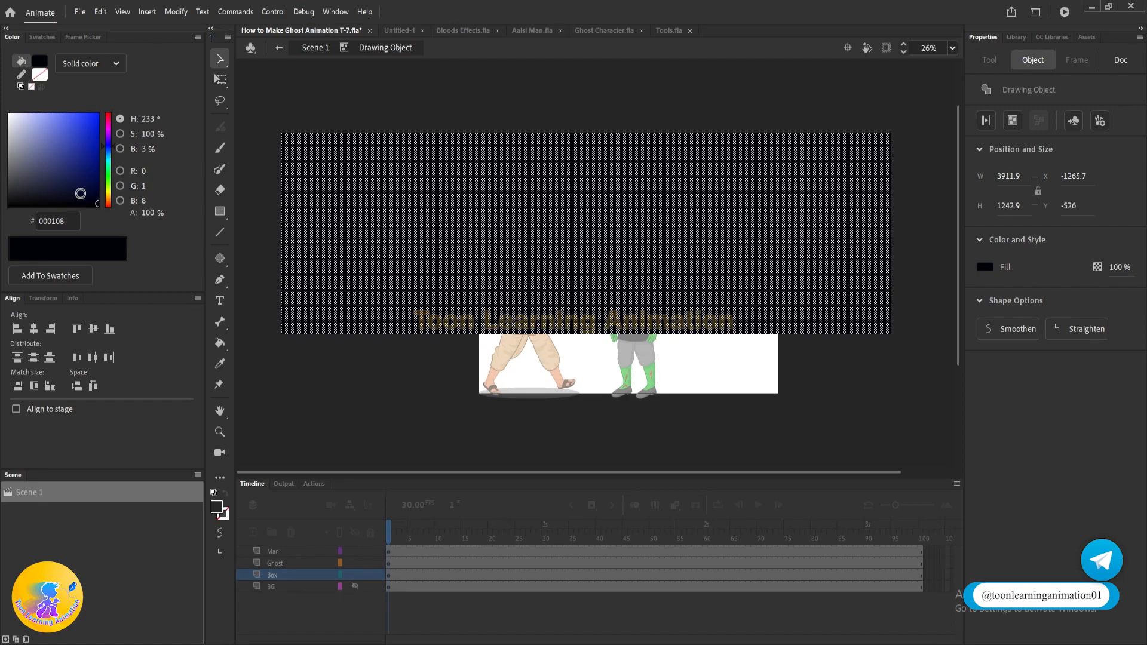
click(95, 64)
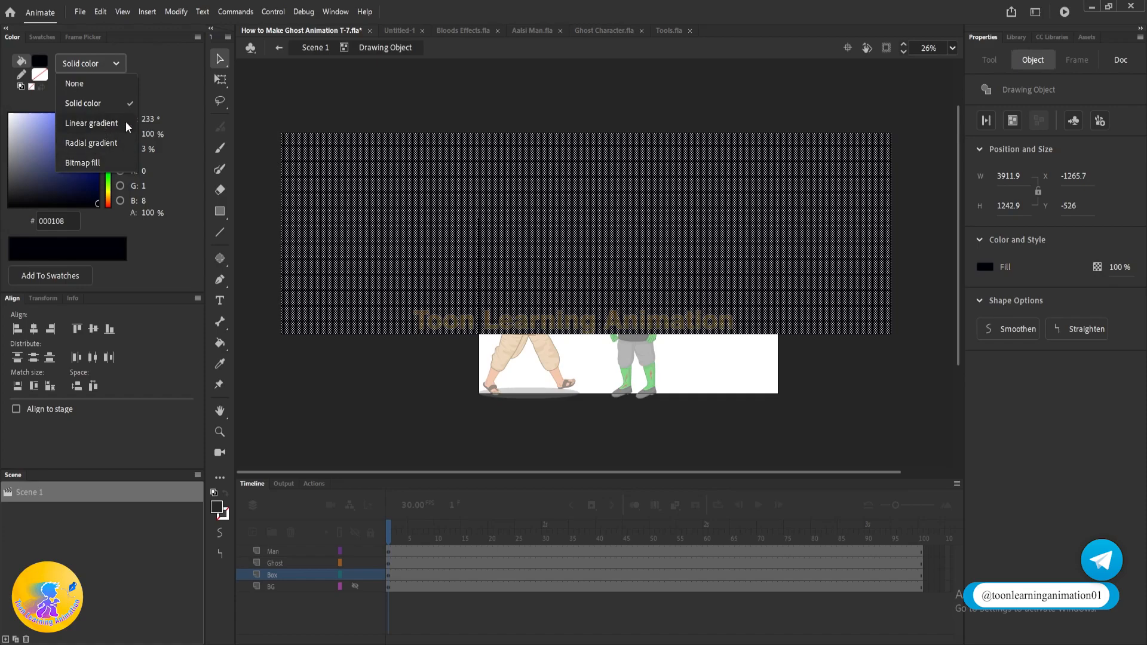
click(86, 125)
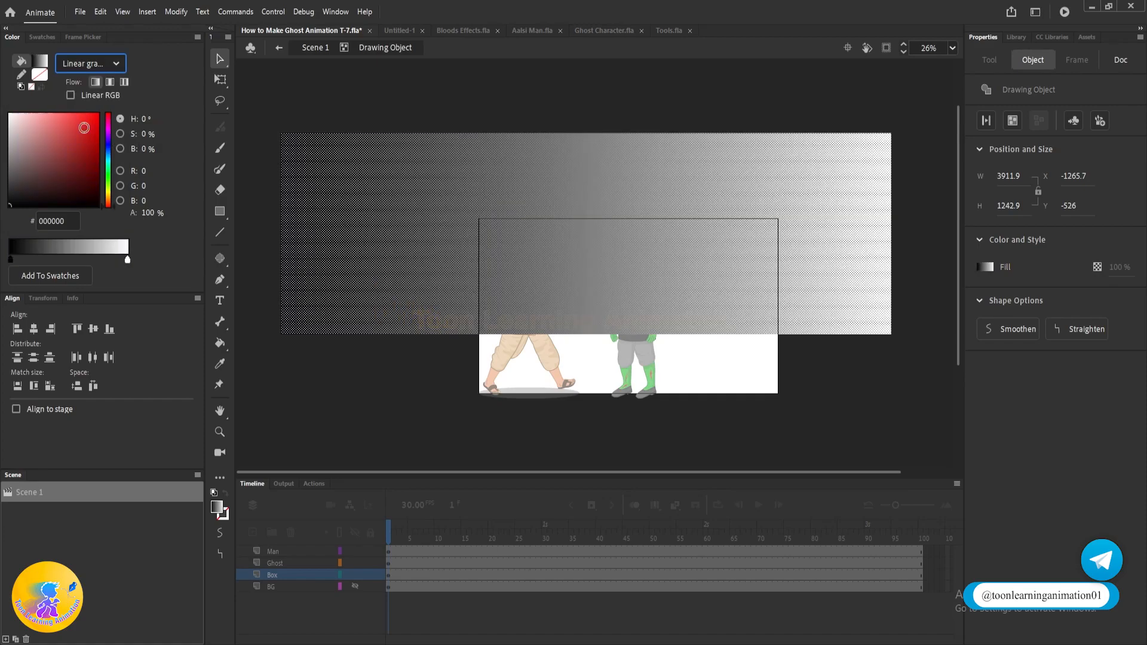
click(677, 82)
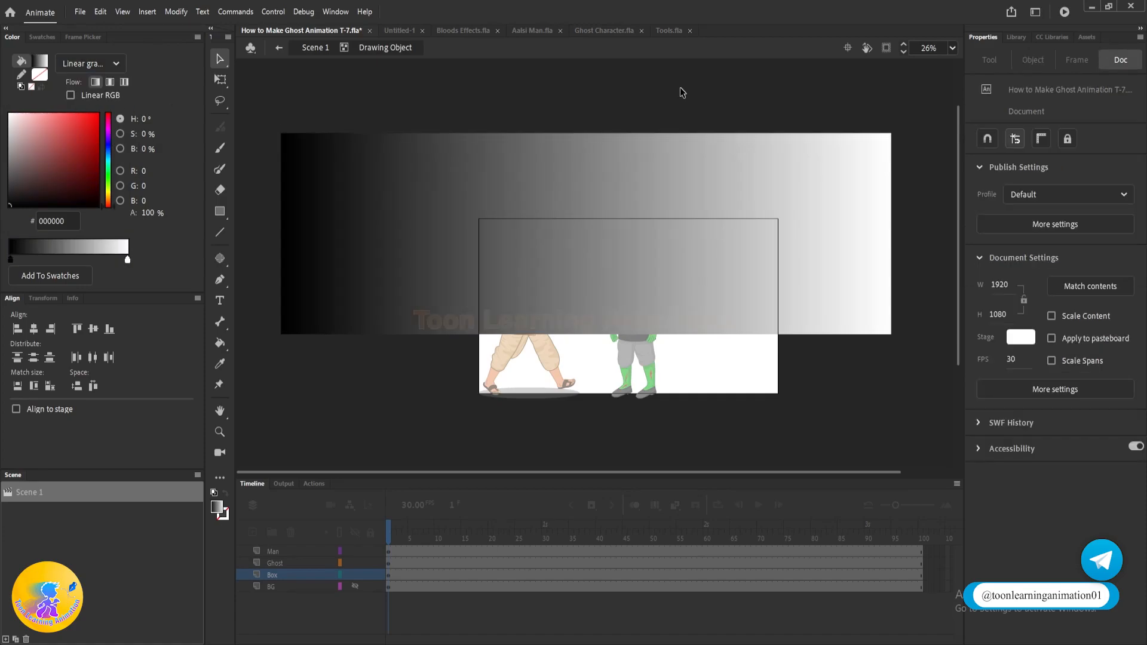
click(460, 280)
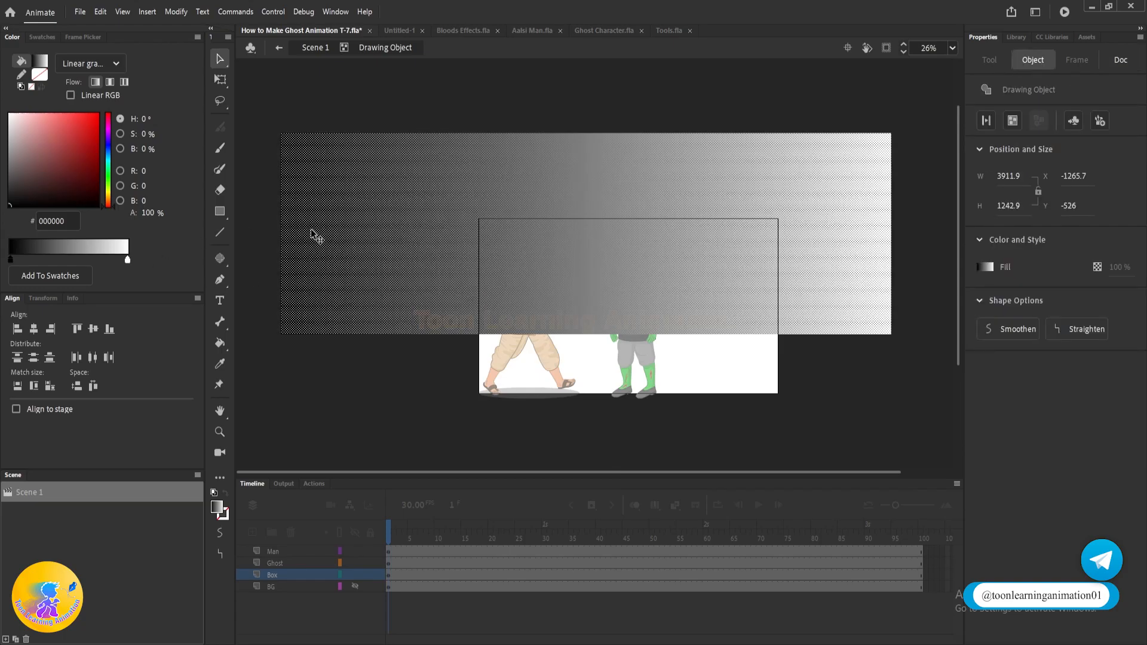
- Set both color stops of the rectangle's linear gradient to 000108
click(422, 111)
click(544, 176)
click(127, 261)
click(69, 222)
text(#000108)
key(Delete)
click(11, 258)
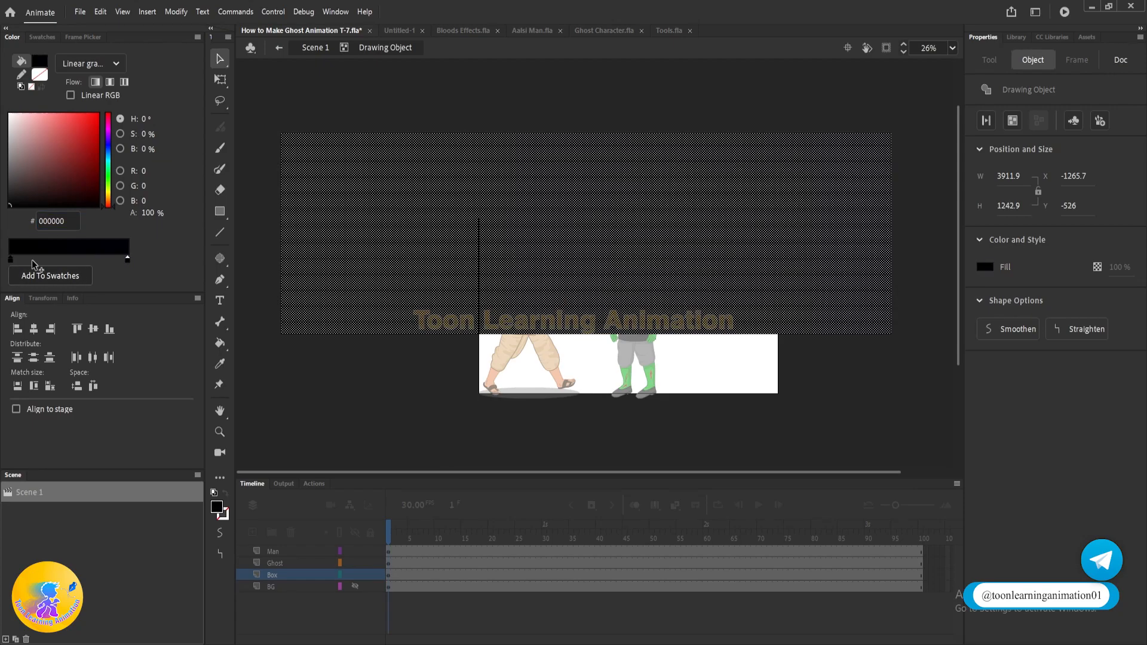
click(76, 222)
text(#000108)
key(Return)
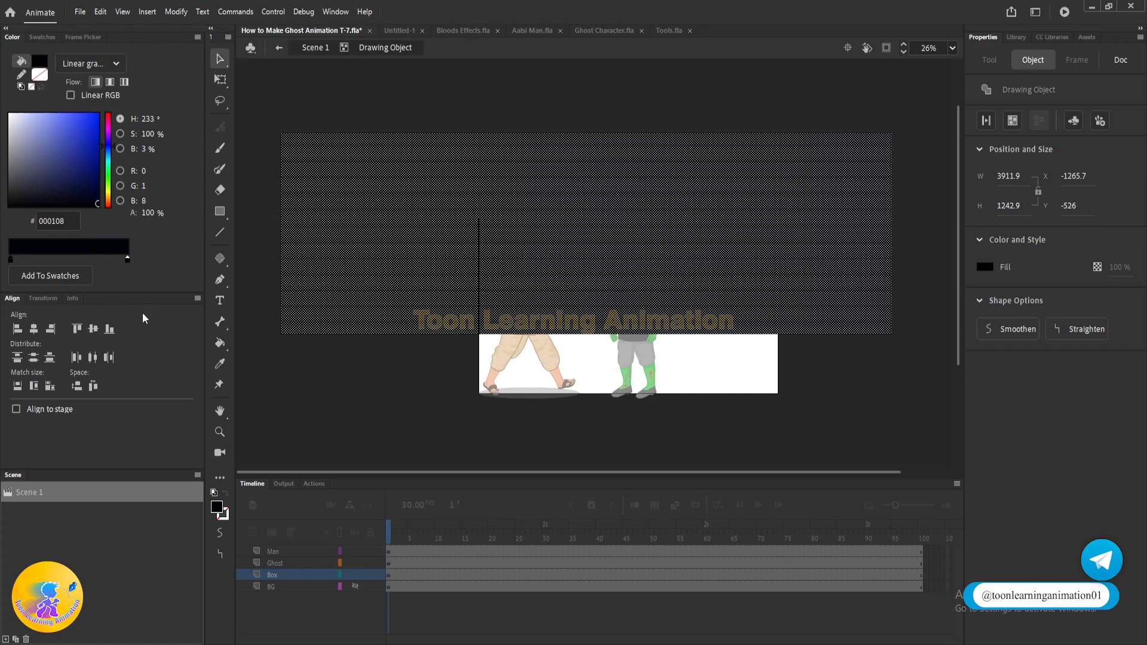
- Set the alpha of the gradient's end stop to 0% so the rectangle's fill fades to transparent
click(583, 123)
click(564, 225)
click(149, 213)
text(0)
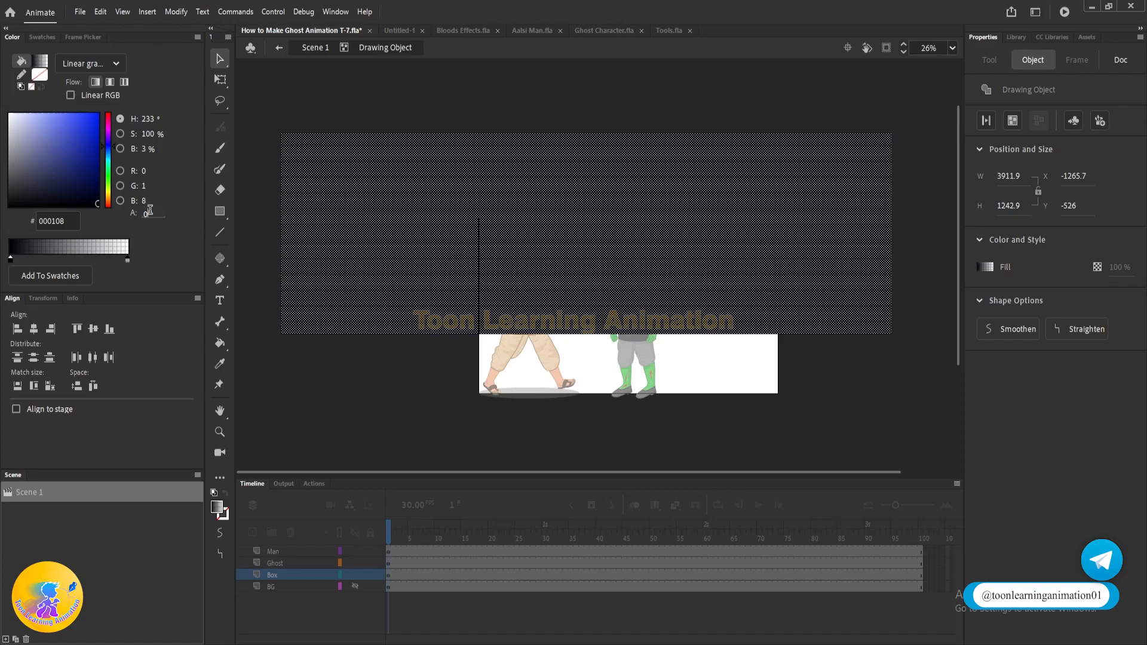
click(383, 119)
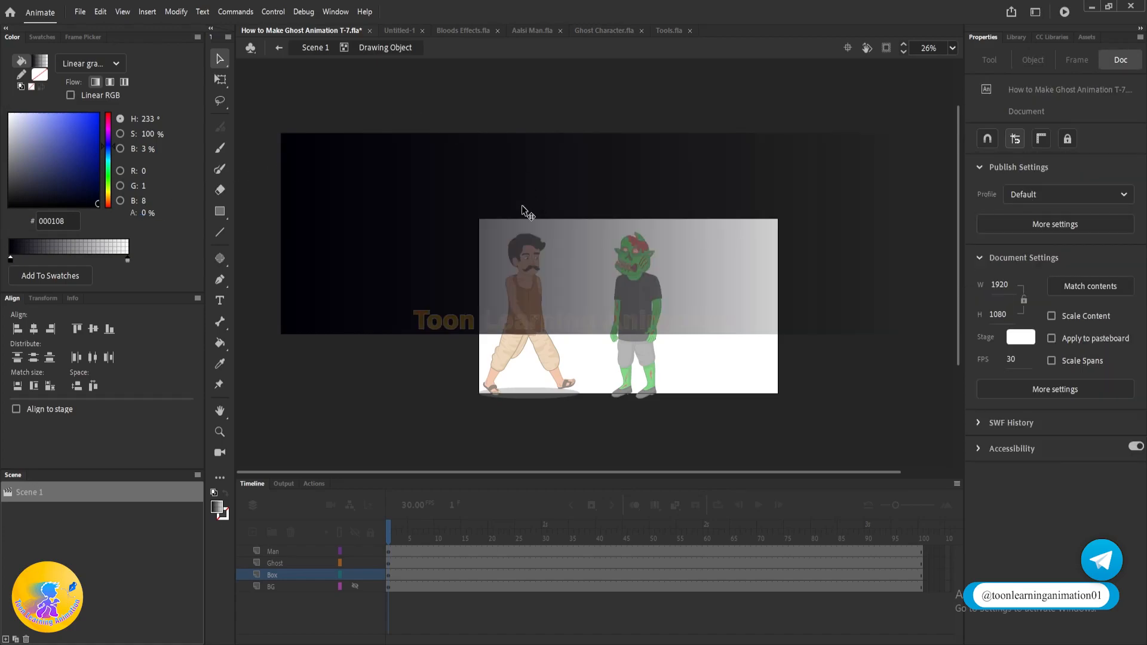
- Use the Gradient Transform tool to turn the gradient vertical, shorten it and shift it down to fade out at the rectangle's lower edge
click(524, 211)
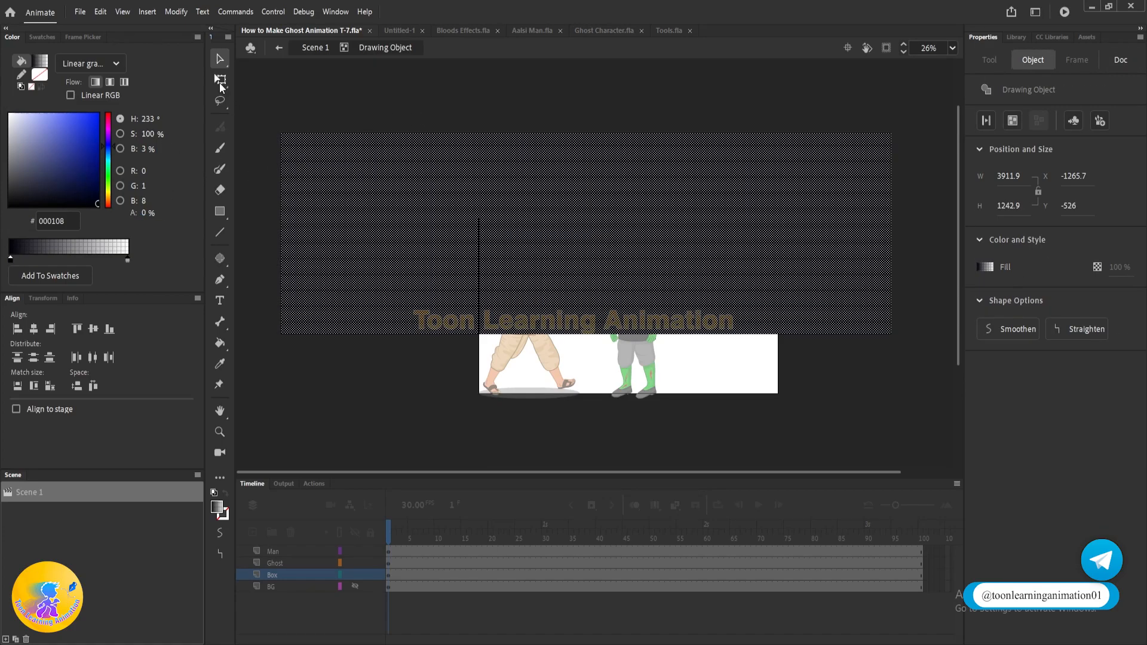
click(221, 85)
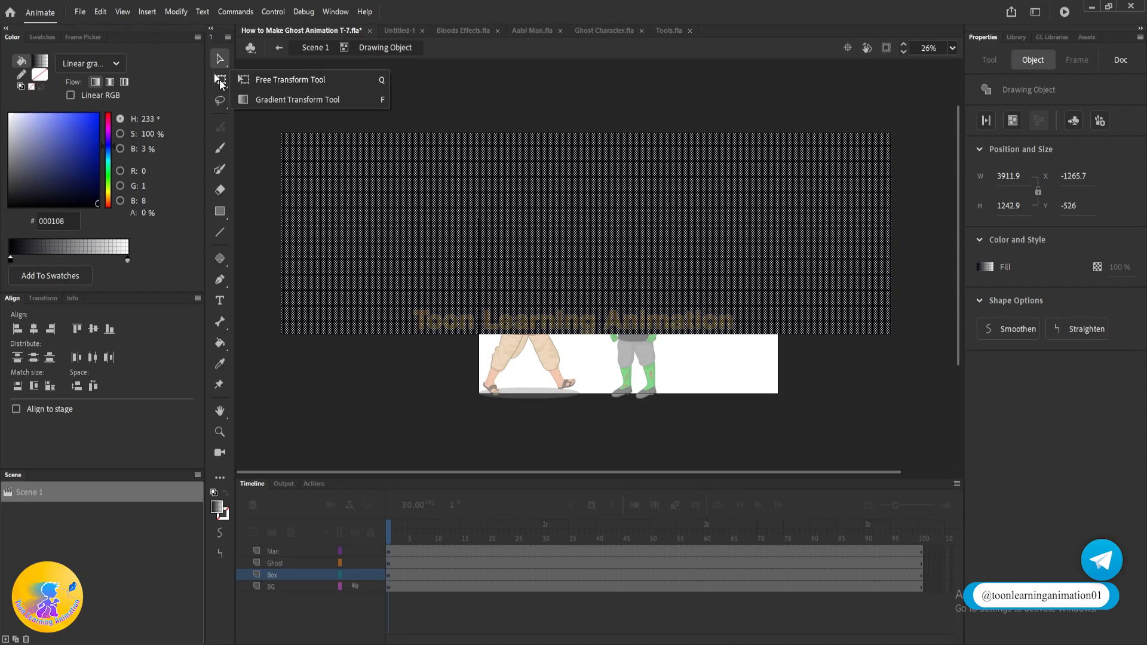
click(281, 100)
drag(888, 126, 710, 430)
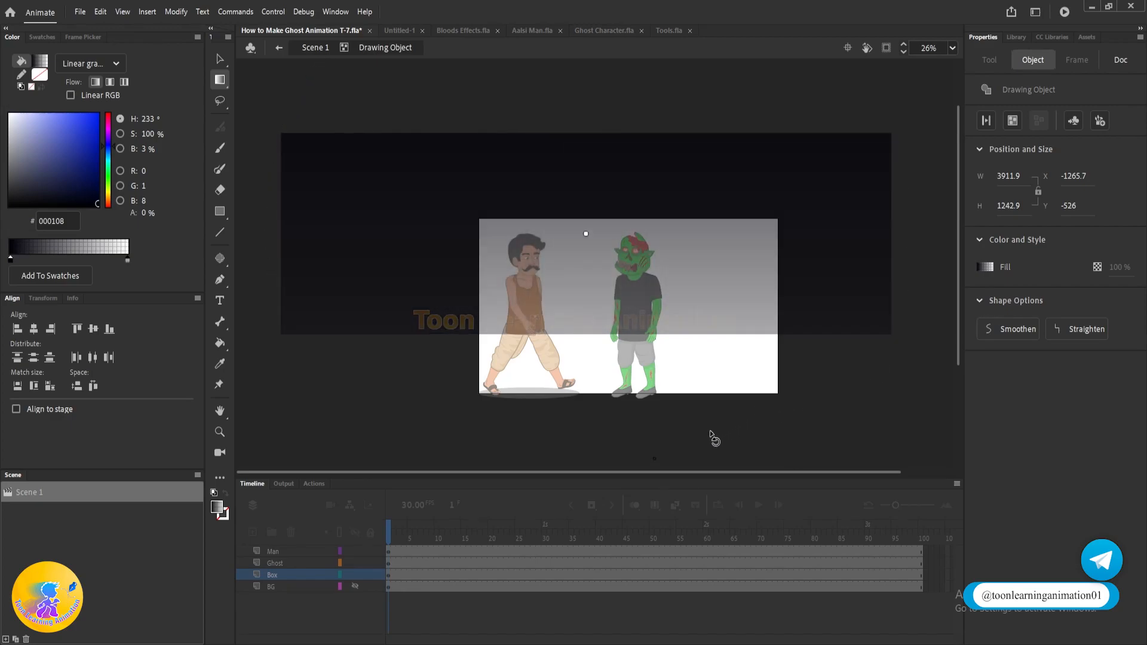
scroll(627, 298, down, 4)
drag(592, 403, 595, 315)
scroll(587, 275, up, 4)
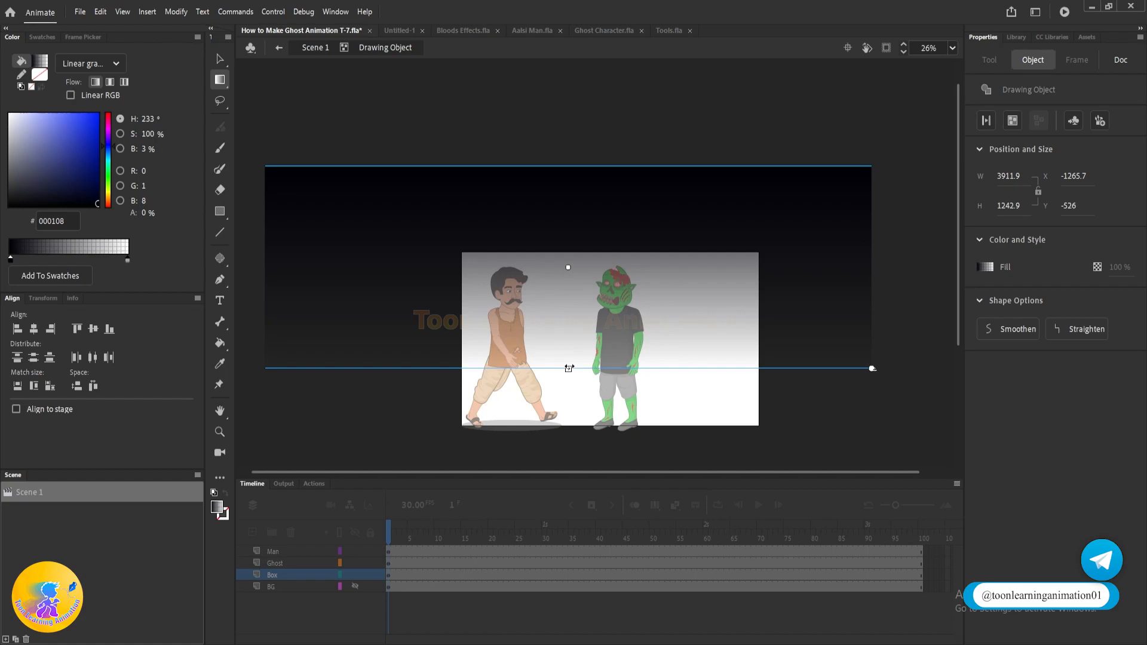
drag(568, 368, 568, 332)
drag(567, 268, 566, 301)
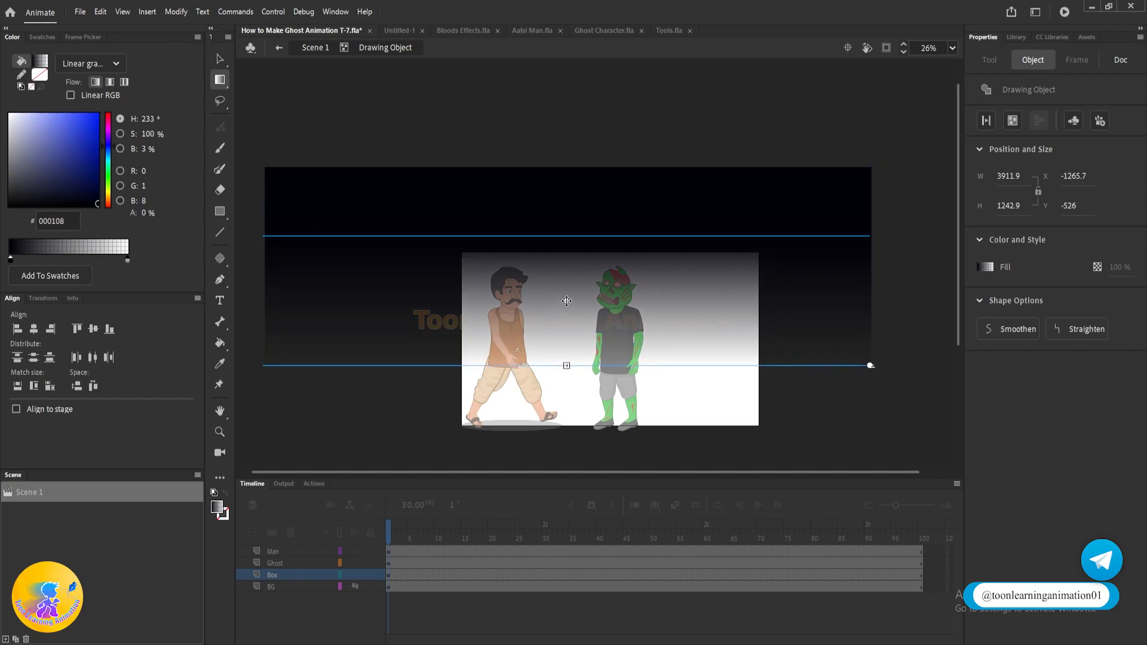
key(v)
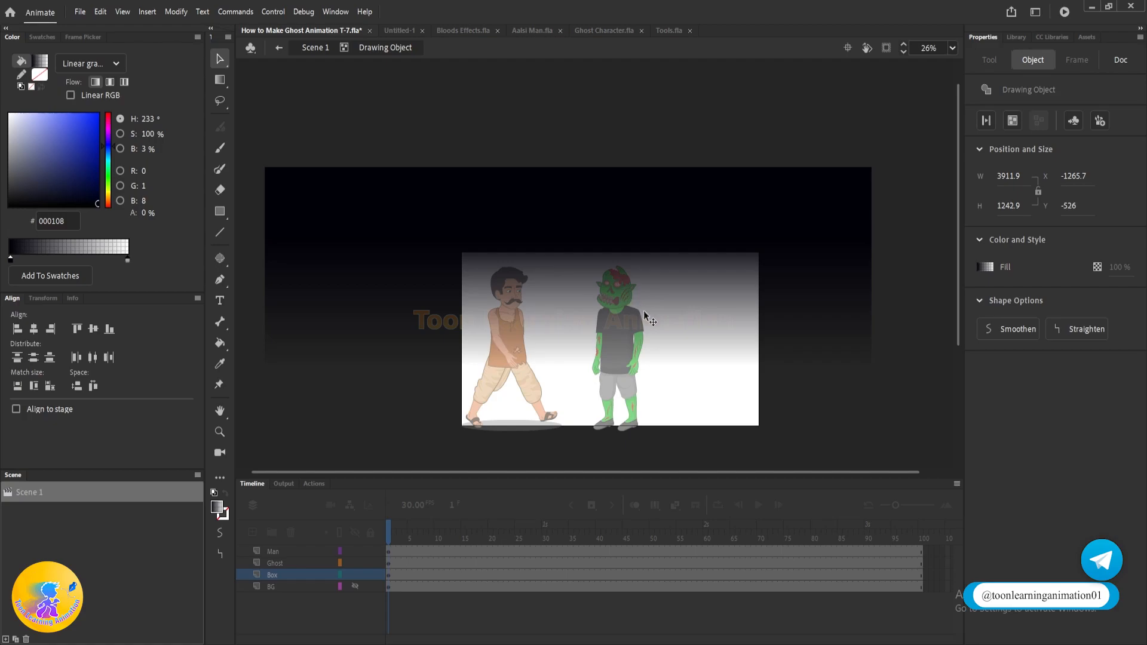
- Return to Scene 1 and place a copy of the gradient rectangle directly above the original, at Y about -1769
scroll(644, 310, down, 2)
double_click(860, 232)
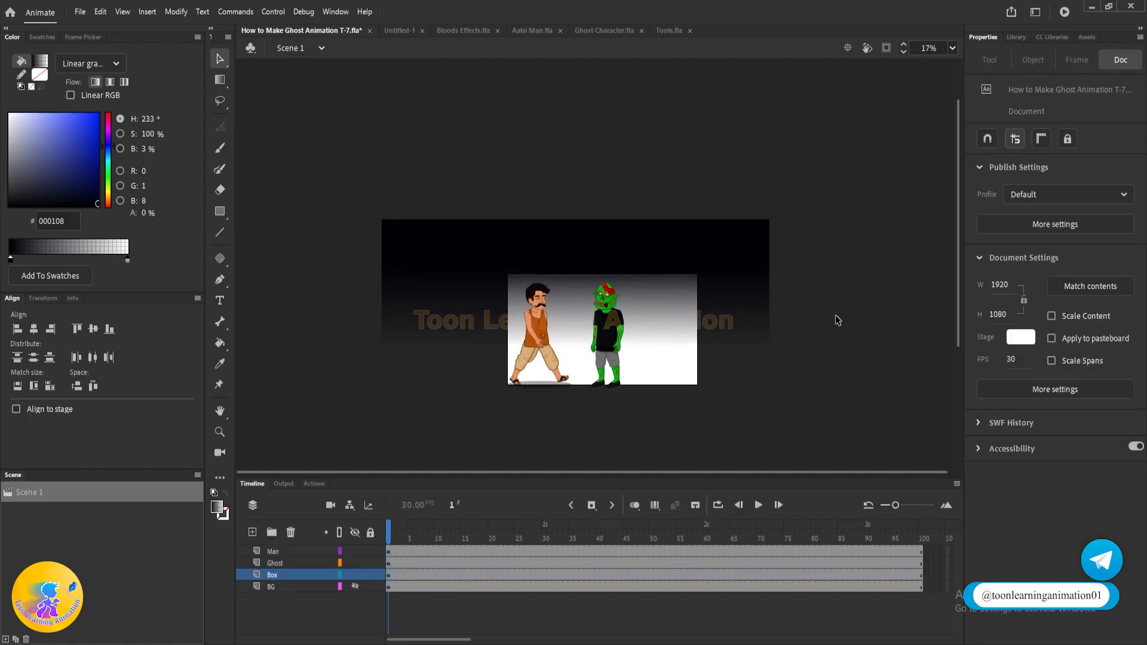
scroll(844, 263, down, 1)
mouse_move(675, 244)
mouse_down()
mouse_move(669, 106)
mouse_move(669, 119)
mouse_up()
scroll(861, 224, up, 2)
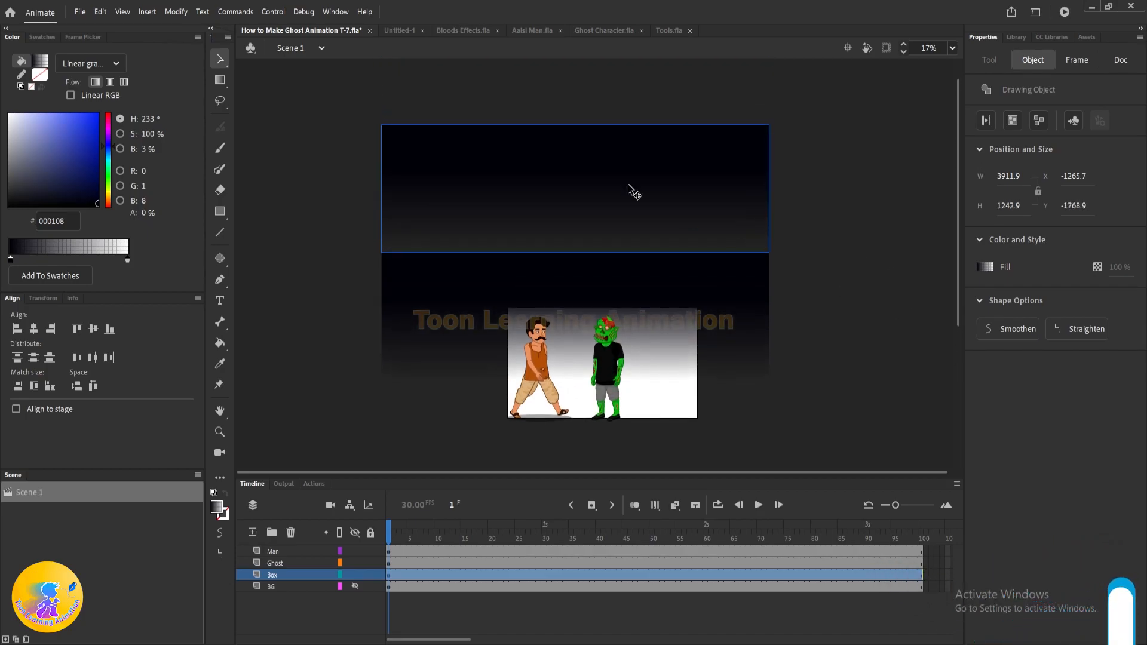
- Change the upper rectangle's fill from linear gradient to solid color and return to Scene 1
double_click(621, 187)
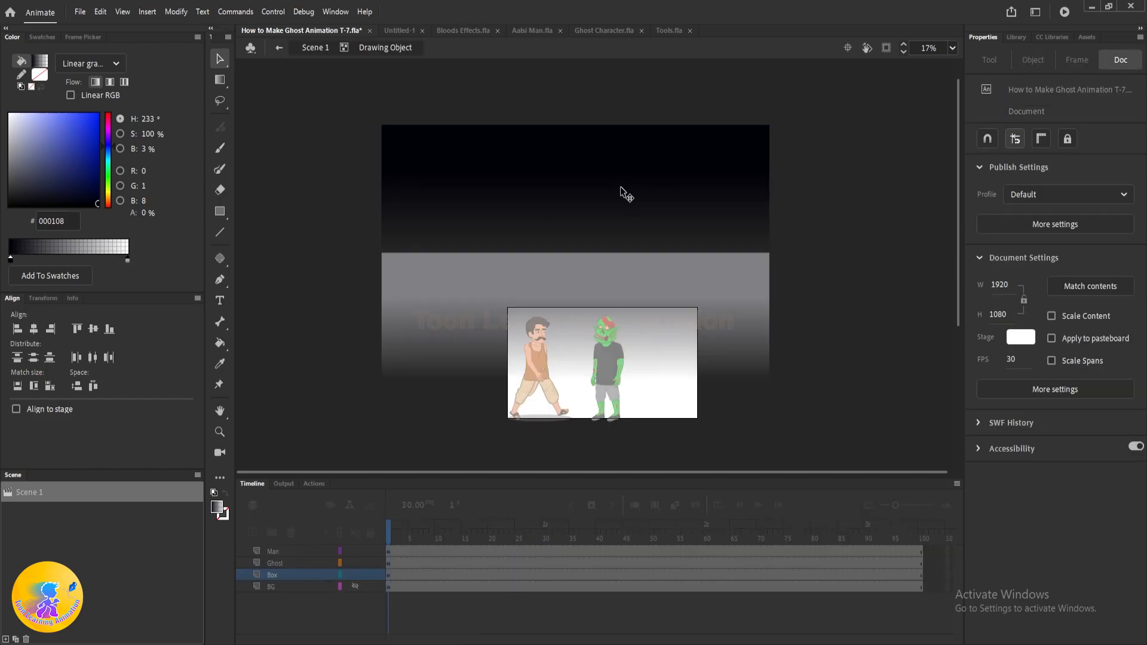
click(620, 186)
click(113, 63)
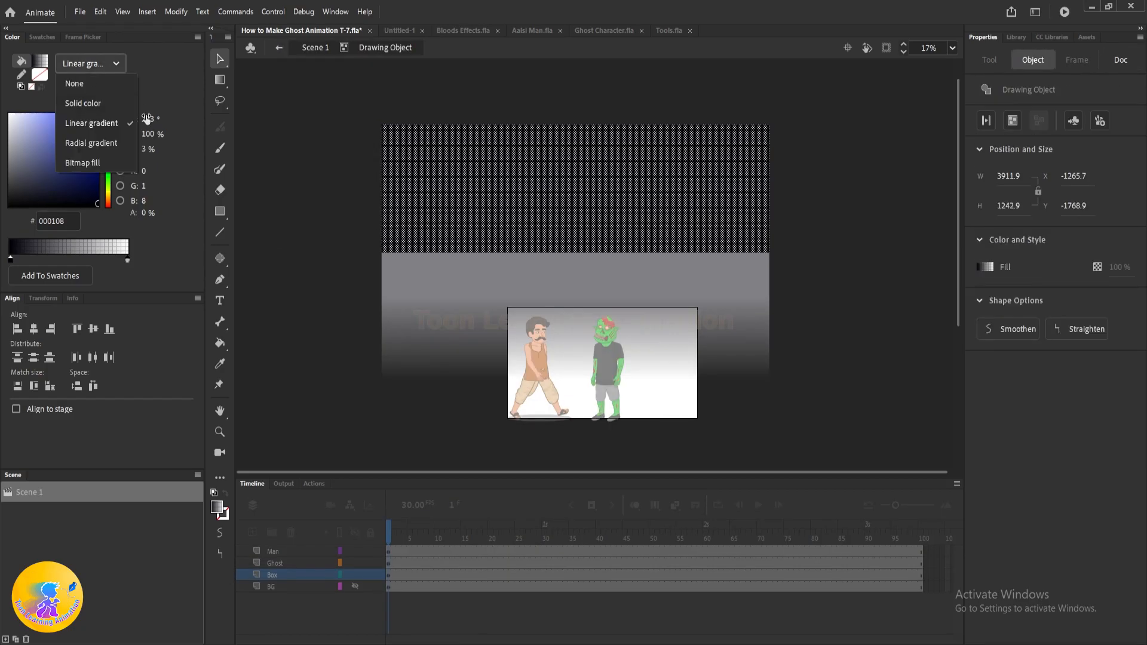
click(85, 102)
click(893, 203)
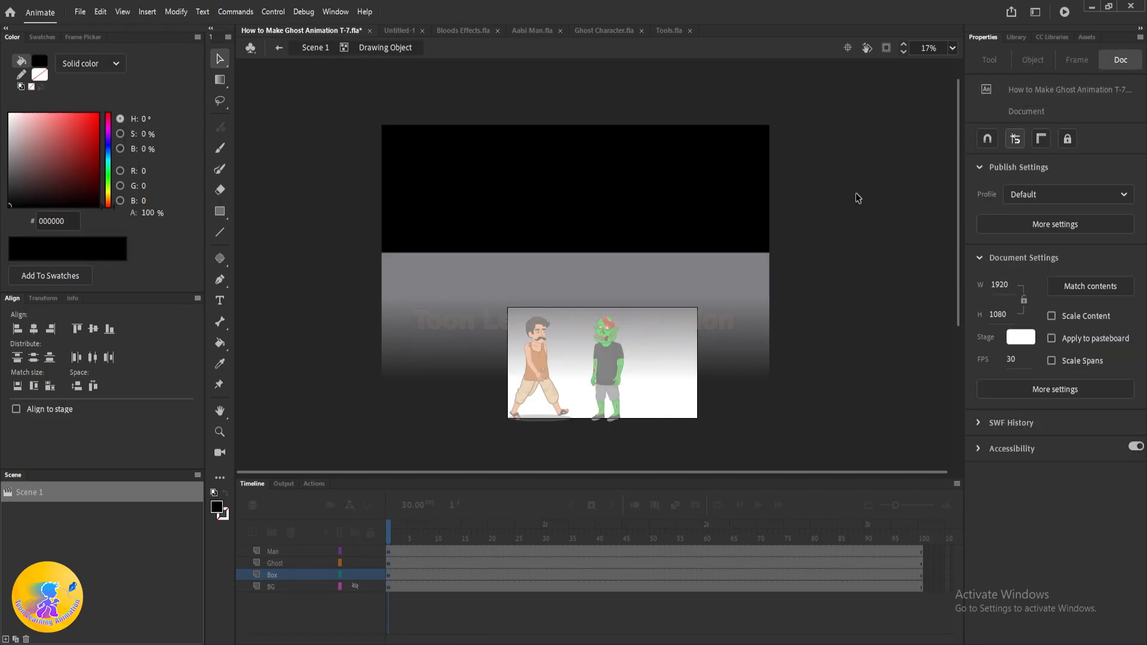
double_click(894, 206)
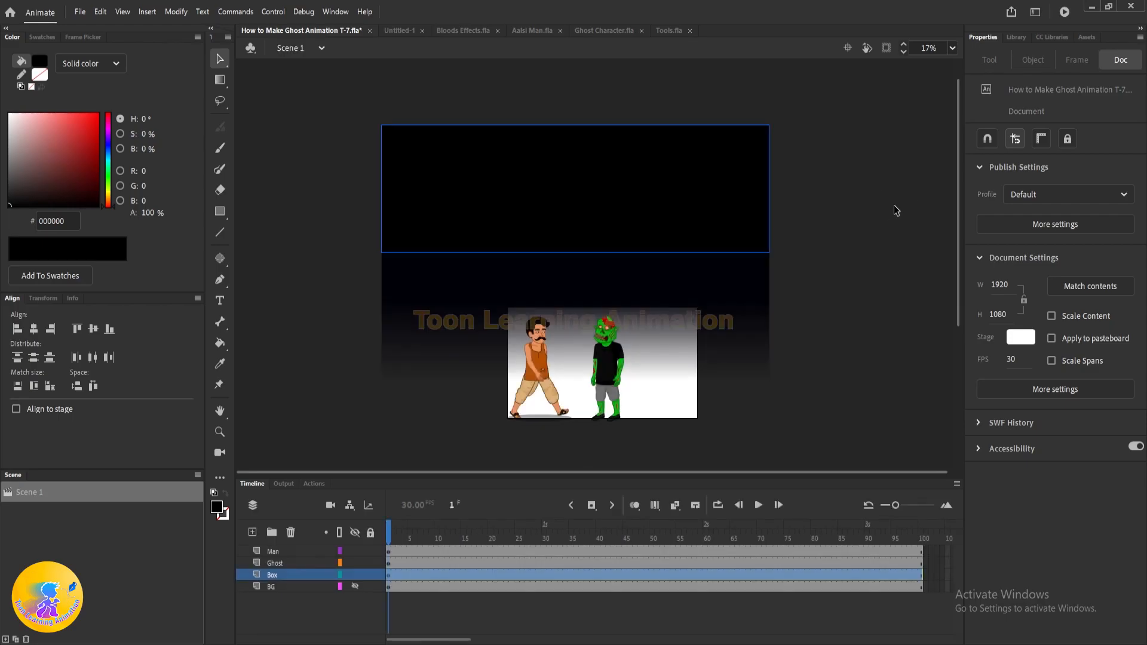
- Set the upper rectangle's solid fill to 000108 inside its drawing object and go back to Scene 1
scroll(603, 283, up, 2)
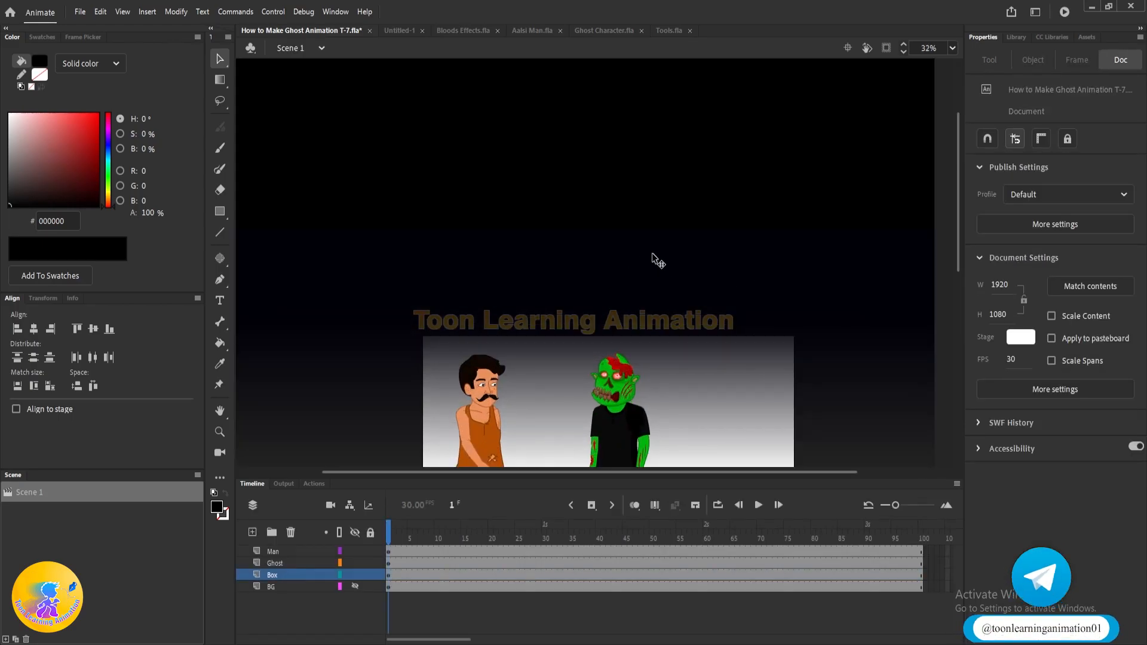
scroll(687, 257, down, 2)
double_click(679, 205)
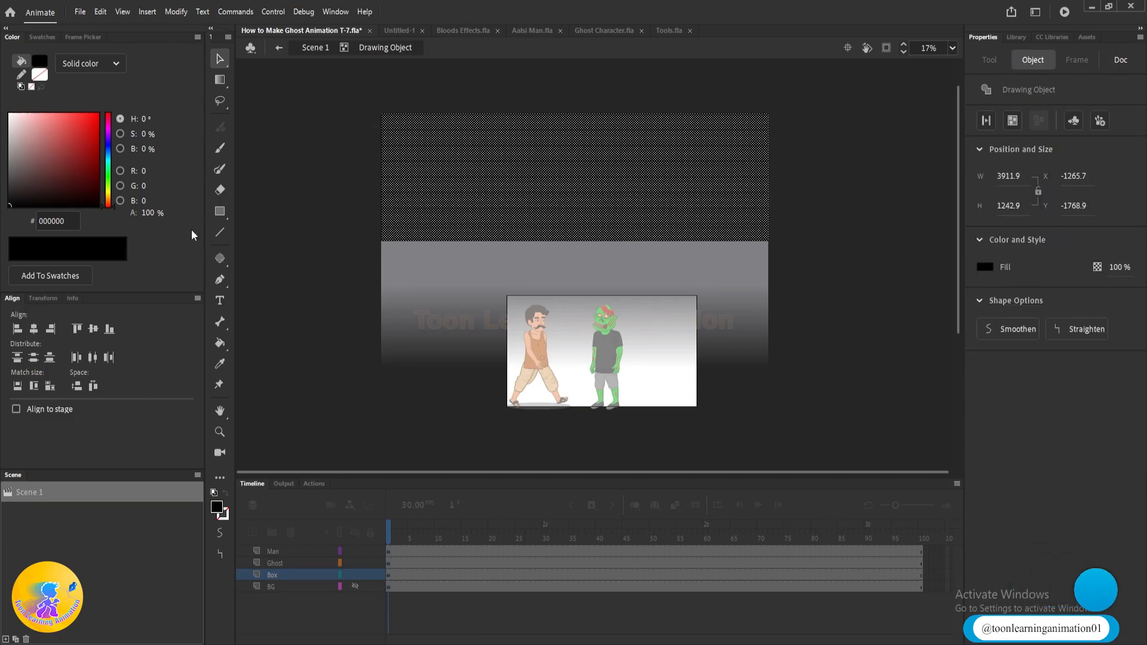
click(71, 221)
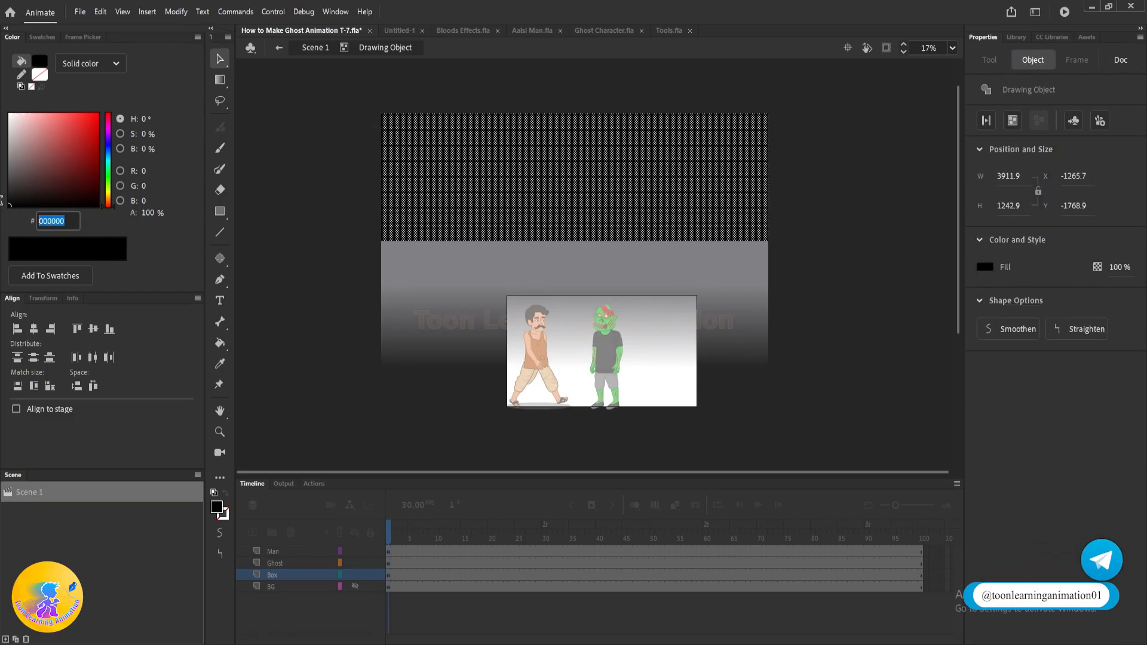
text(000108)
key(Return)
double_click(869, 170)
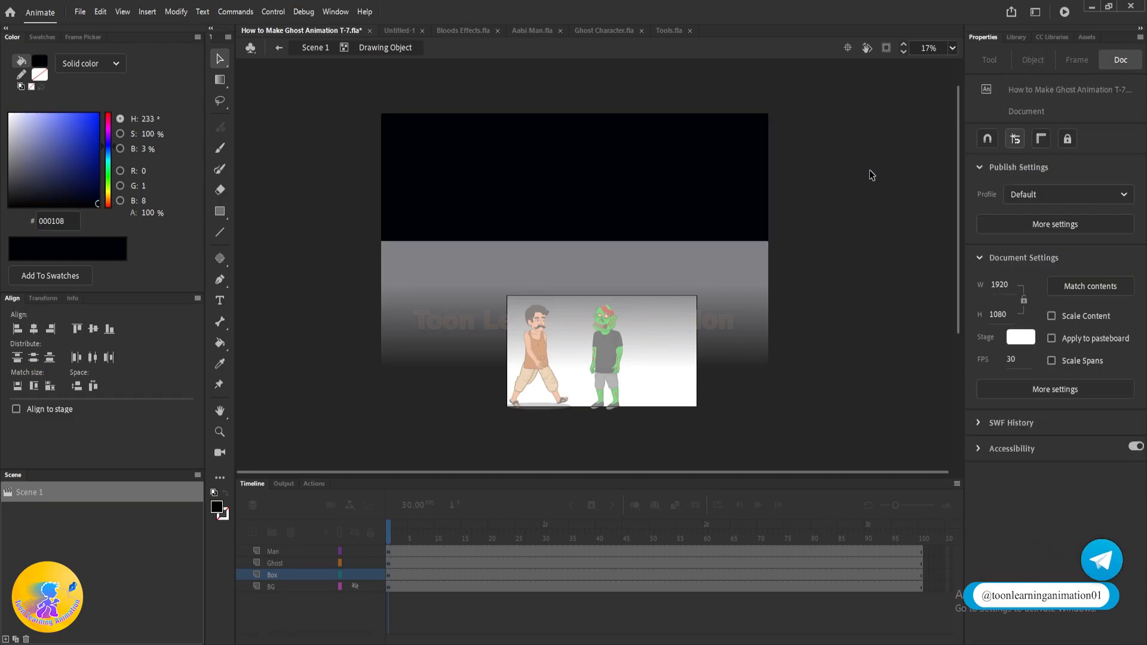
click(869, 170)
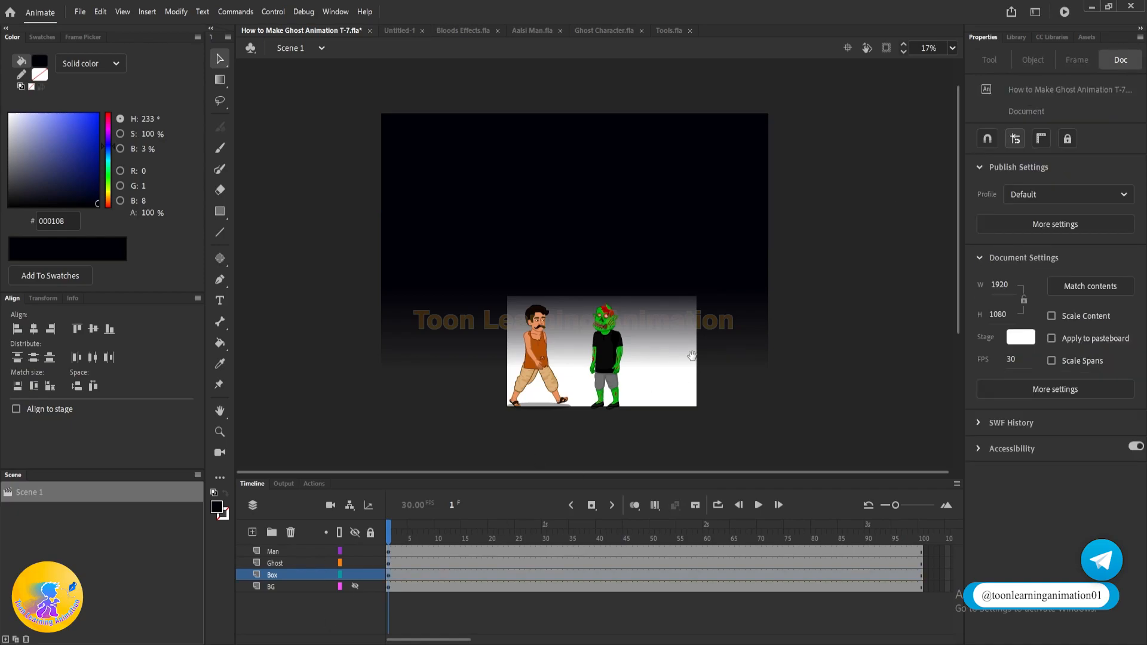
- Group the solid upper rectangle and the gradient lower rectangle on the Box layer
click(686, 179)
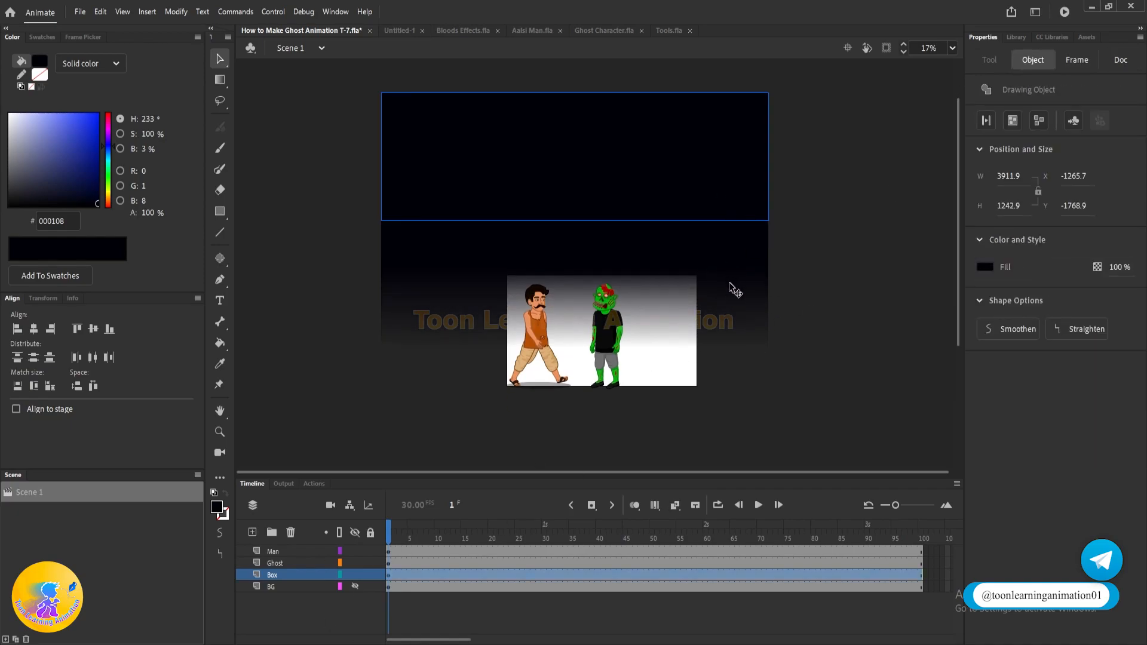
shift+click(747, 294)
key(ctrl+g)
click(820, 245)
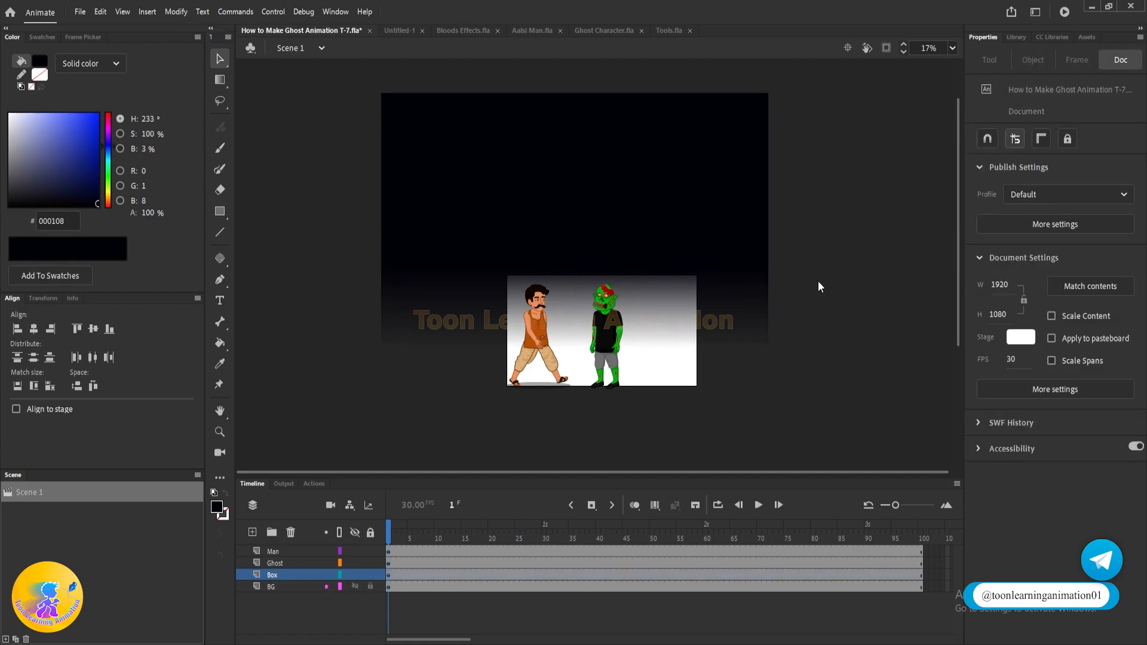
- Show the BG layer again and check how the dark boxes blend over the night background
key(ctrl+shift+v)
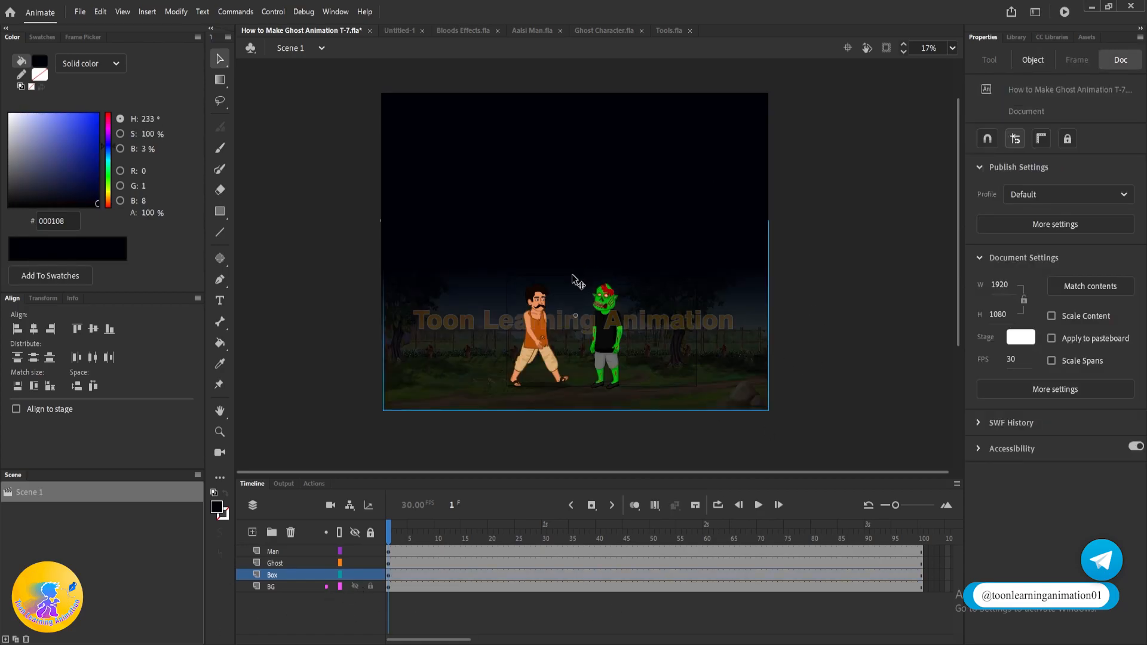
ctrl+scroll(555, 320, up, 2)
scroll(547, 338, down, 1)
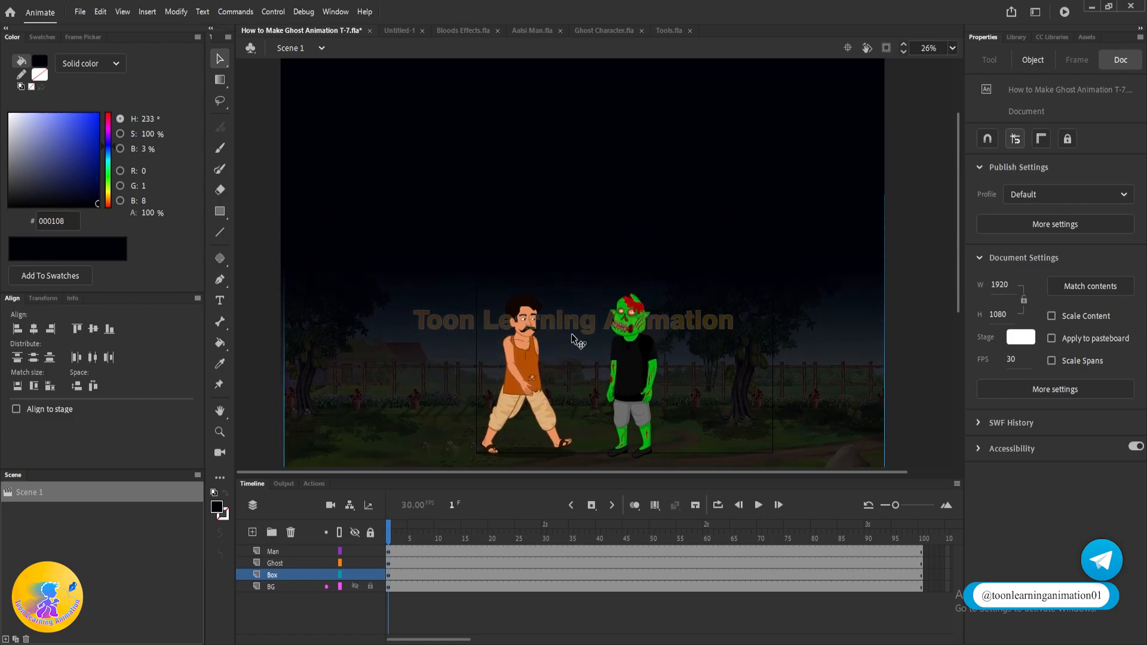
ctrl+scroll(545, 322, down, 1)
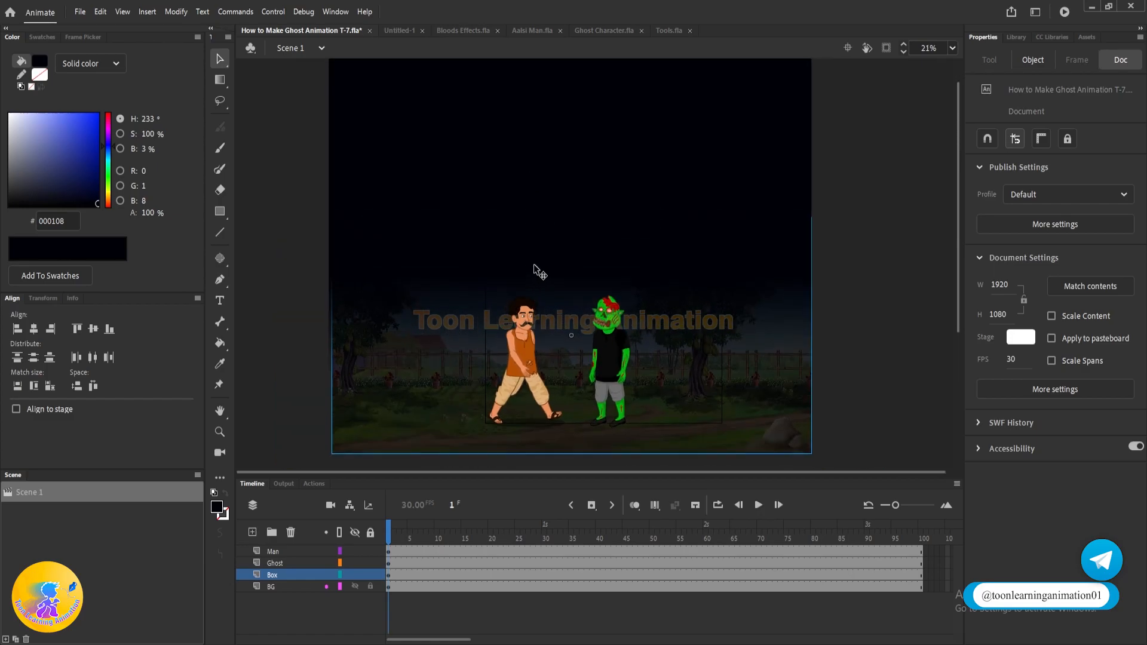
- Open the gradient rectangle inside the group, set its opaque gradient stop's alpha to 50%, and return to the group
double_click(554, 291)
double_click(554, 291)
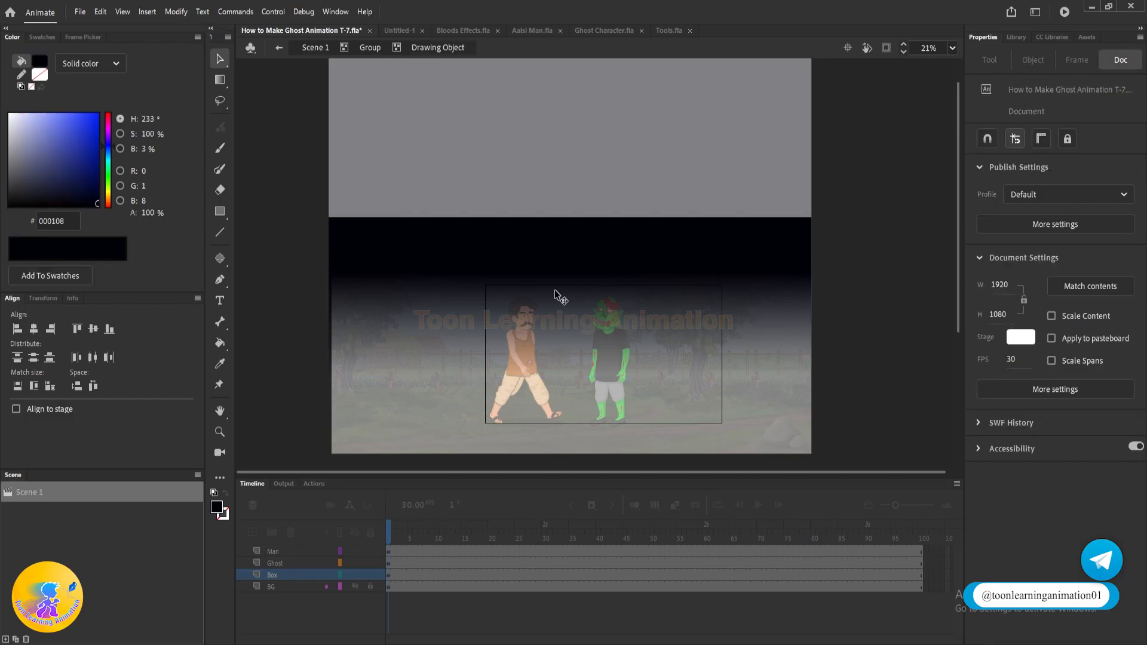
click(556, 295)
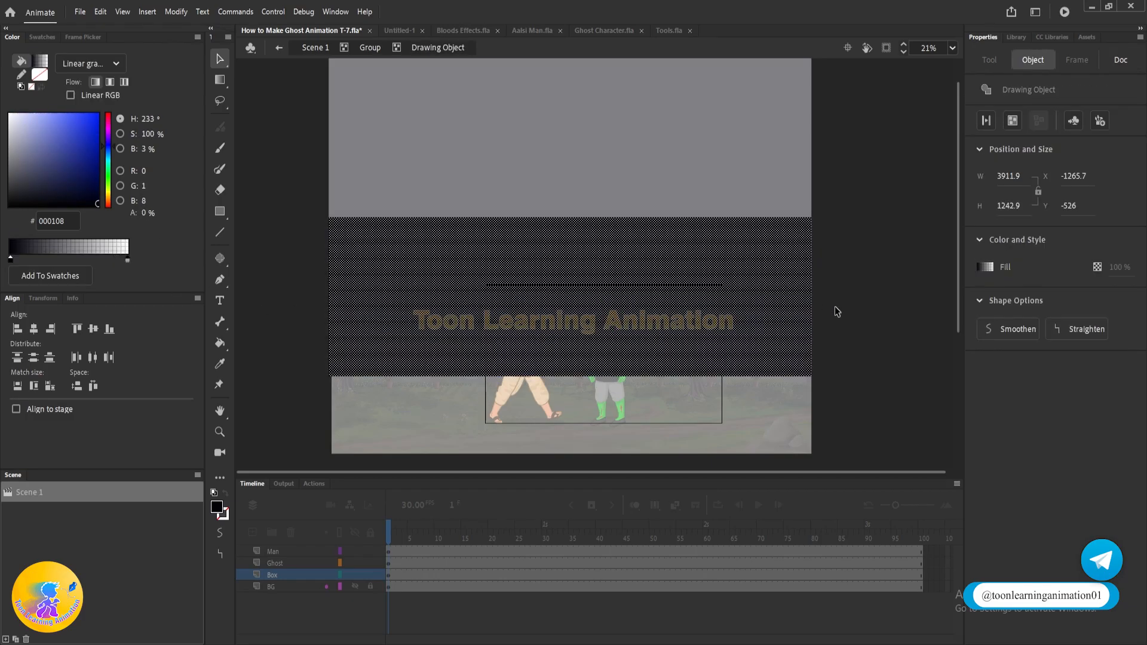
click(9, 259)
text(50)
key(Return)
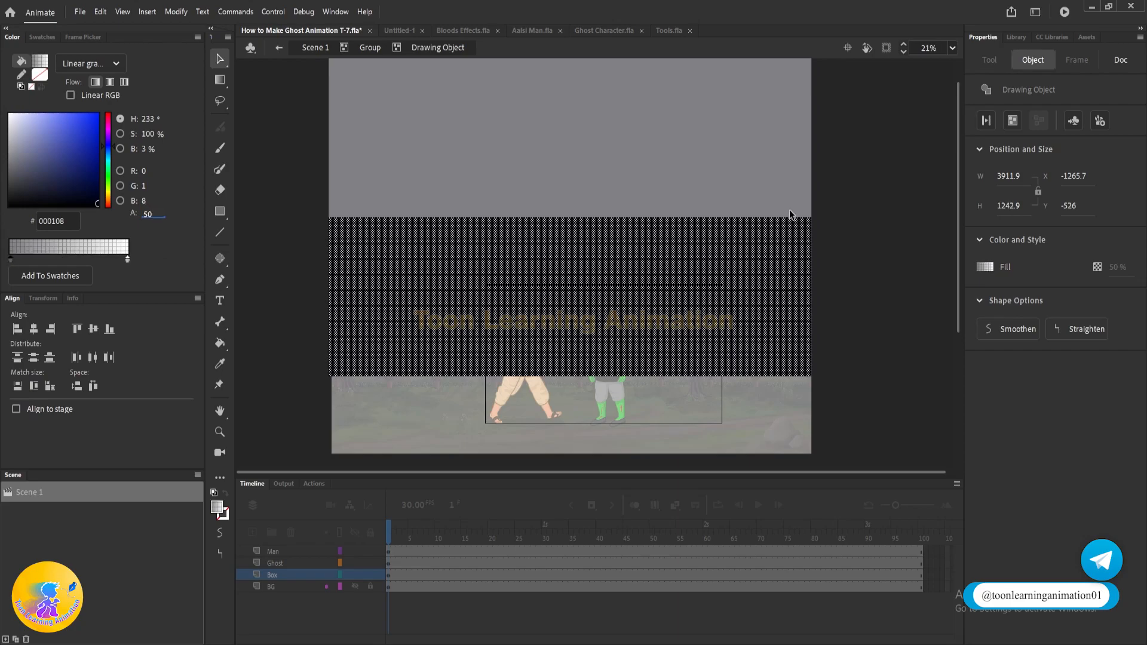
double_click(883, 338)
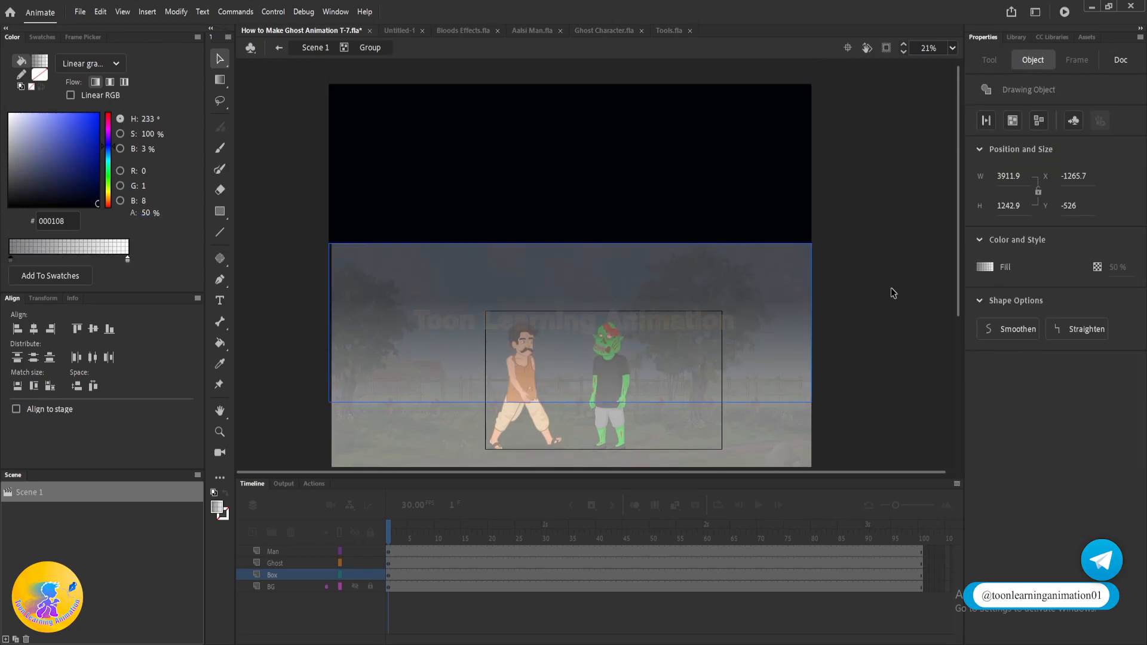
- Reopen the gradient rectangle inside the group from Scene 1 and shorten its gradient to a narrower band along the rectangle's lower edge
double_click(893, 292)
drag(869, 302, 870, 272)
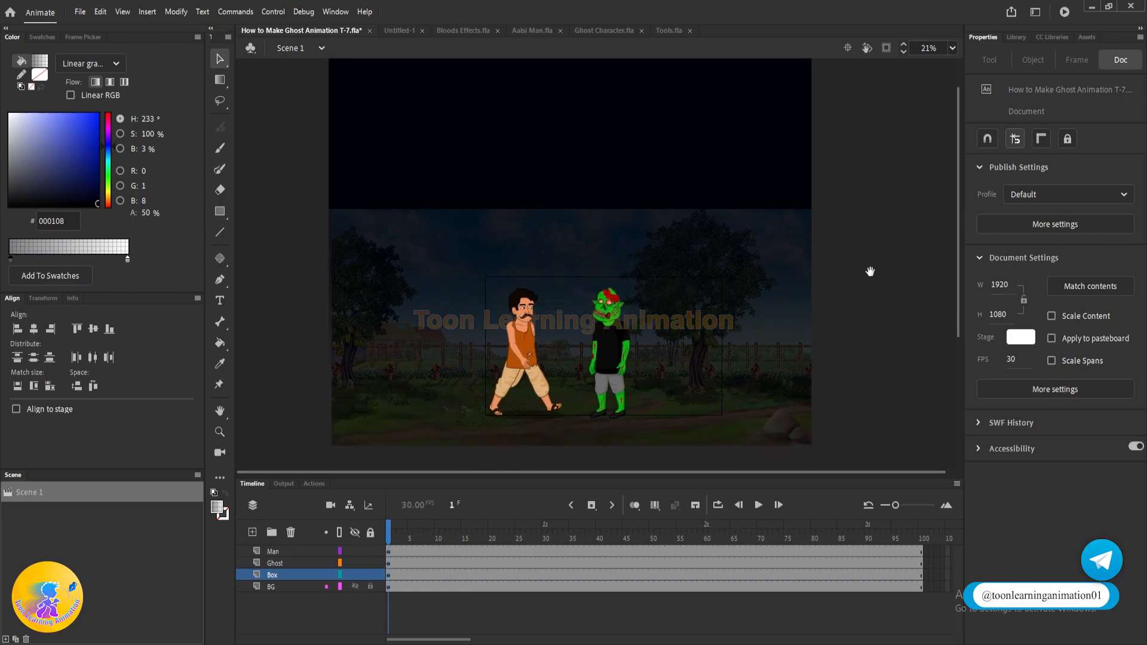
double_click(622, 235)
click(622, 258)
double_click(620, 258)
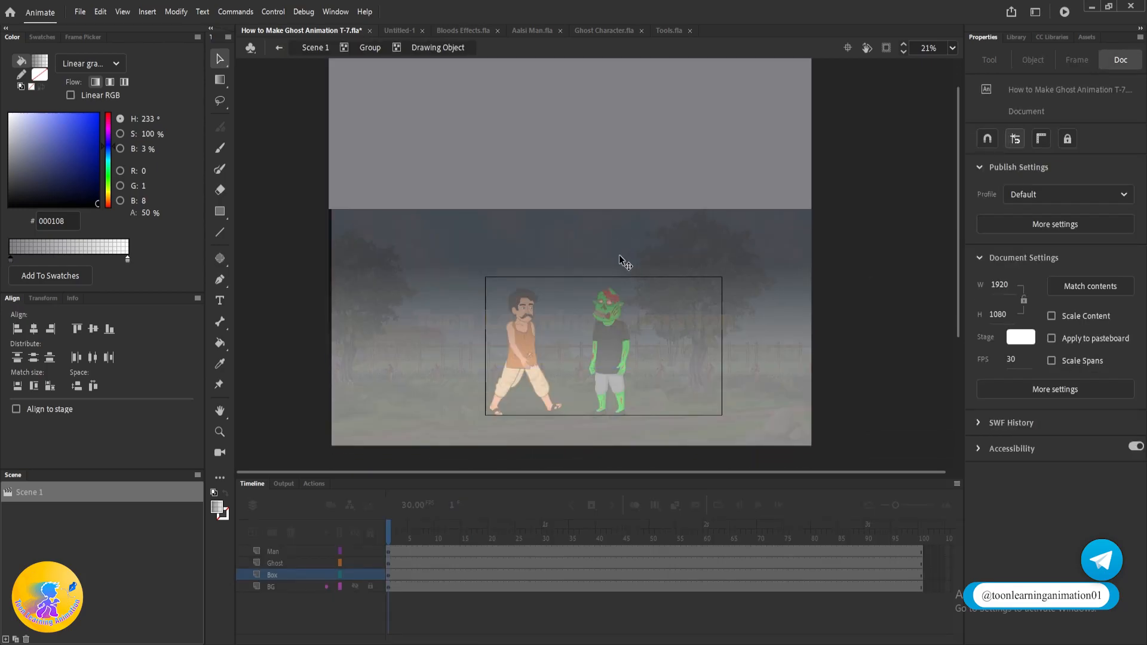
click(621, 261)
key(f)
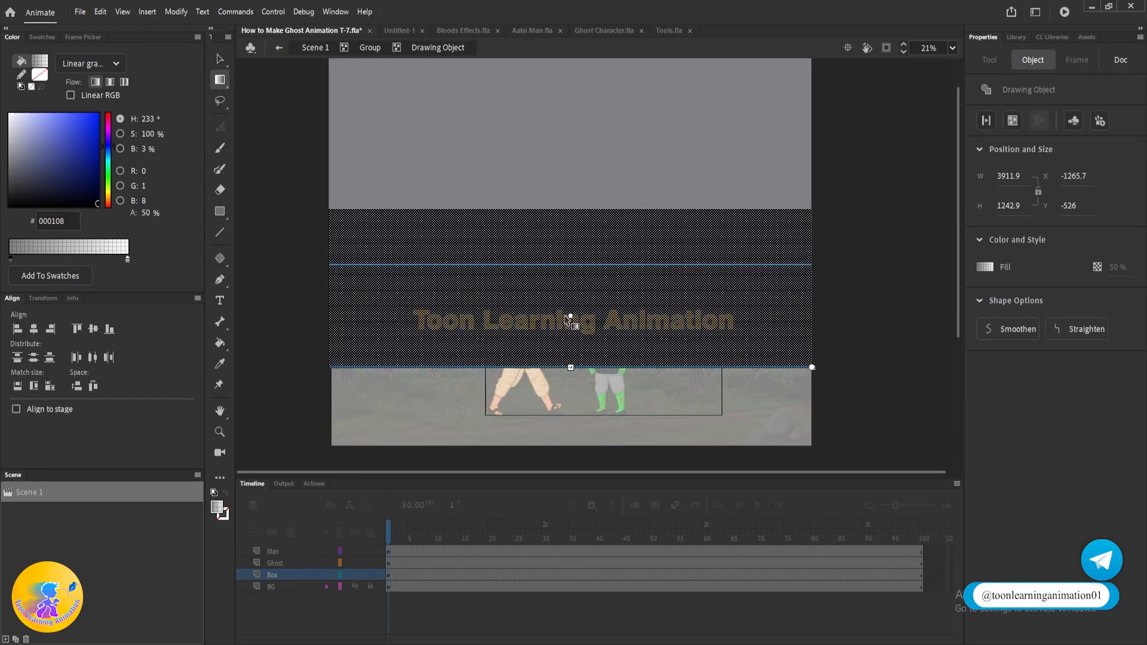
drag(571, 366, 572, 334)
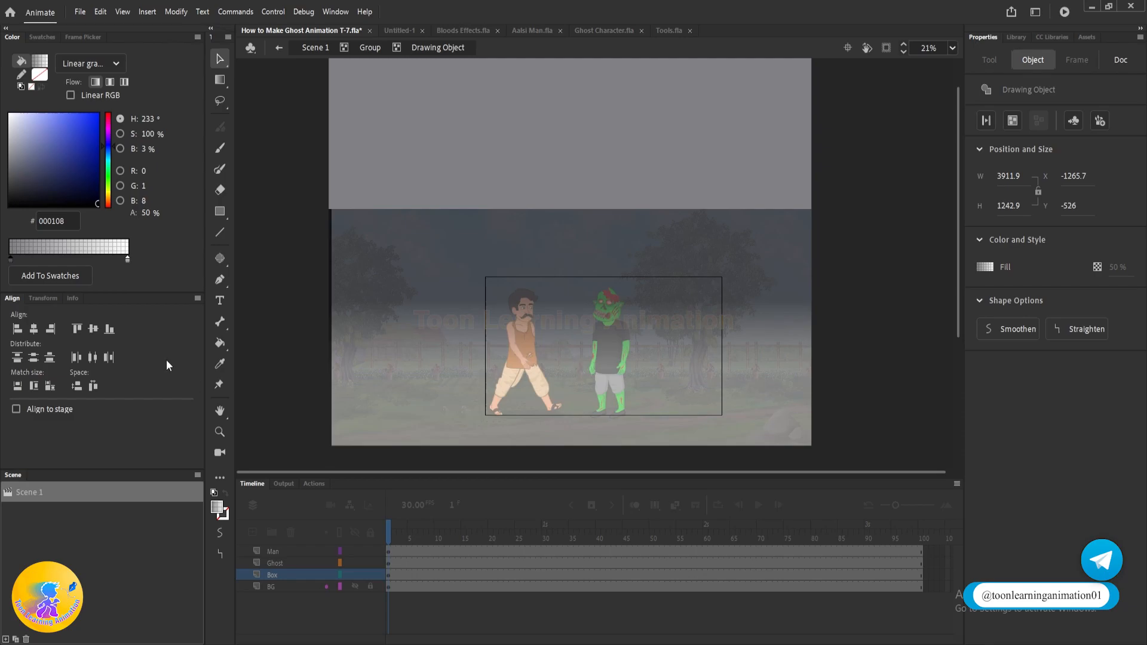
- Set the alpha of the gradient's transparent end stop to 19% and return to Scene 1
click(127, 259)
drag(144, 219, 163, 218)
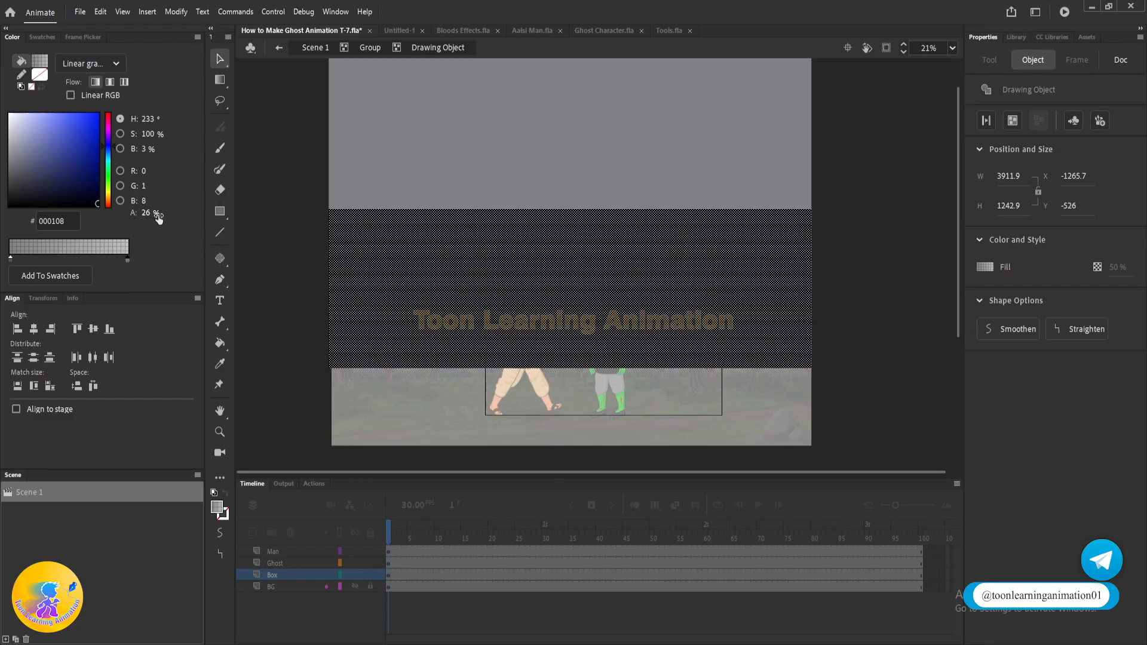
click(876, 235)
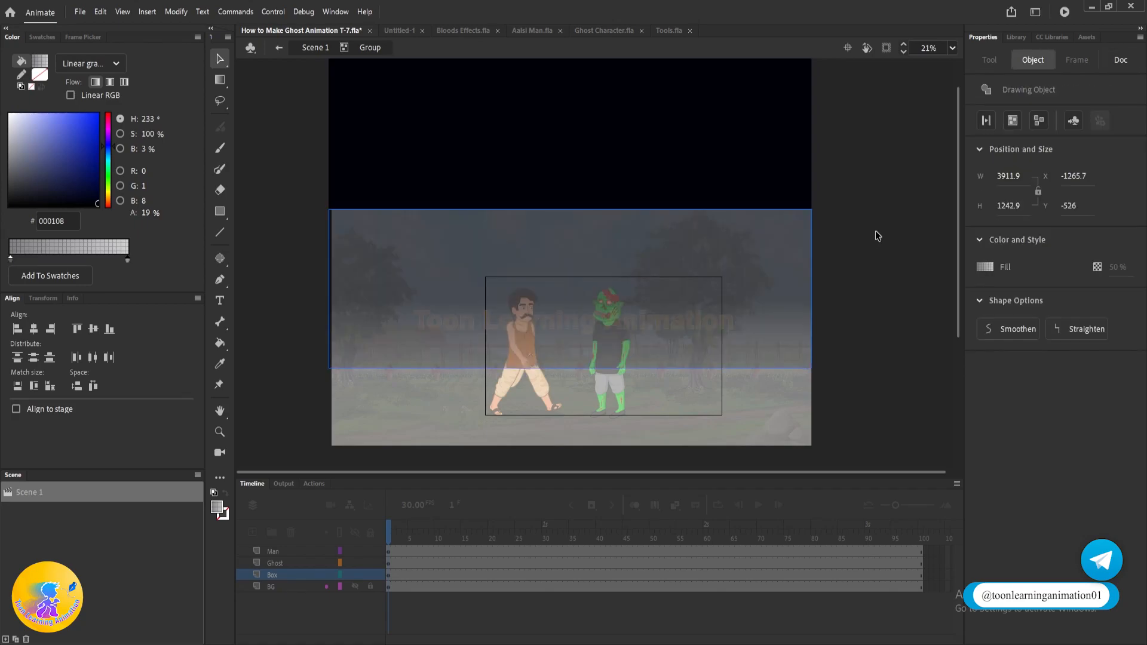
double_click(875, 235)
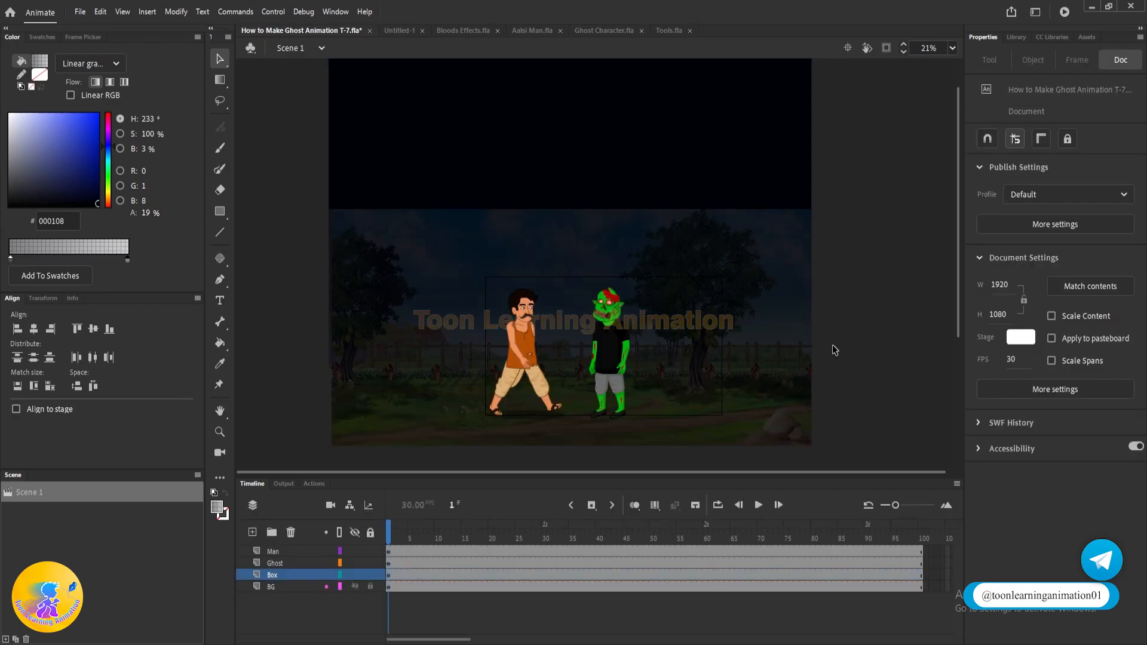
scroll(675, 289, up, 1)
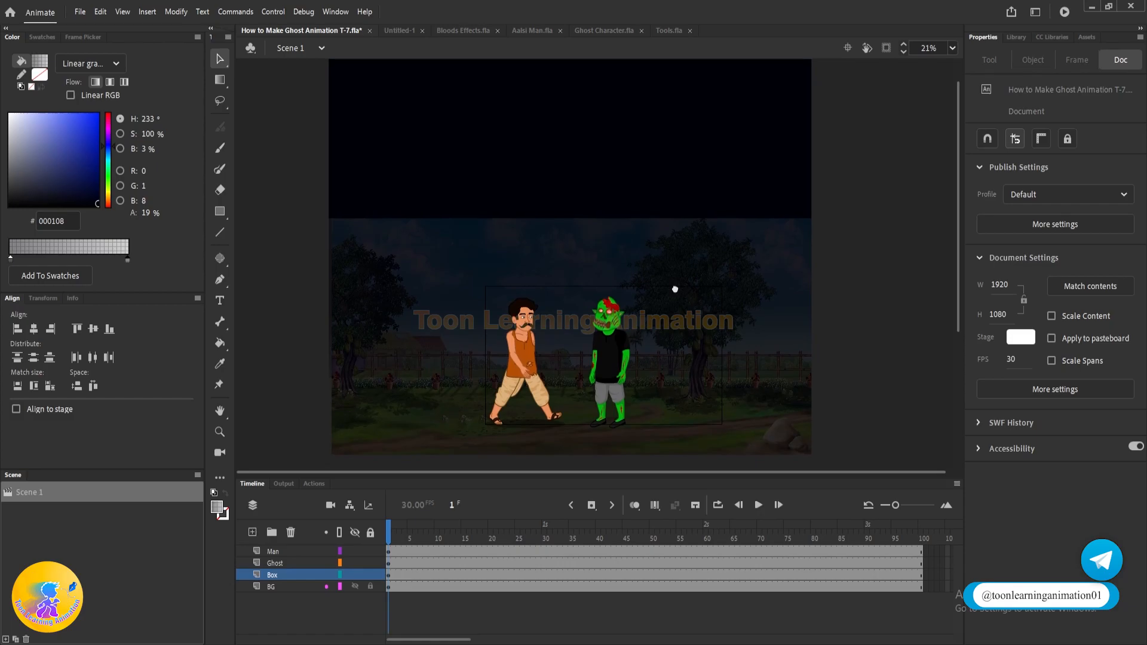
- Reopen the gradient rectangle, set its transparent end stop's alpha to 33%, and return to Scene 1
double_click(548, 275)
double_click(578, 293)
click(584, 341)
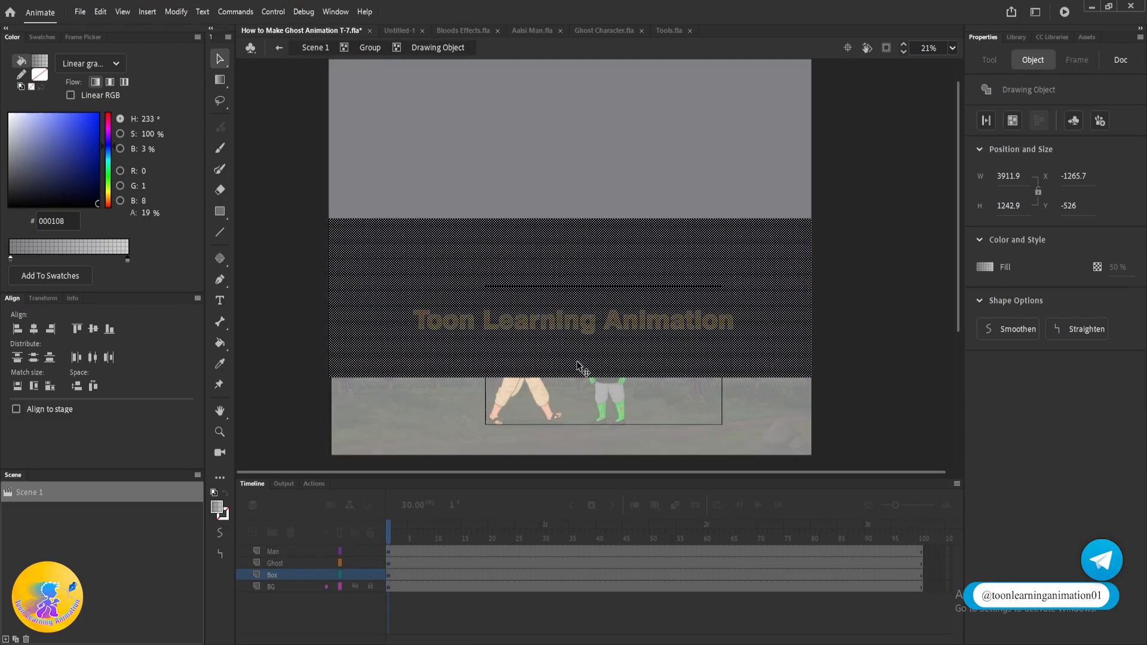
click(127, 259)
double_click(886, 272)
double_click(887, 272)
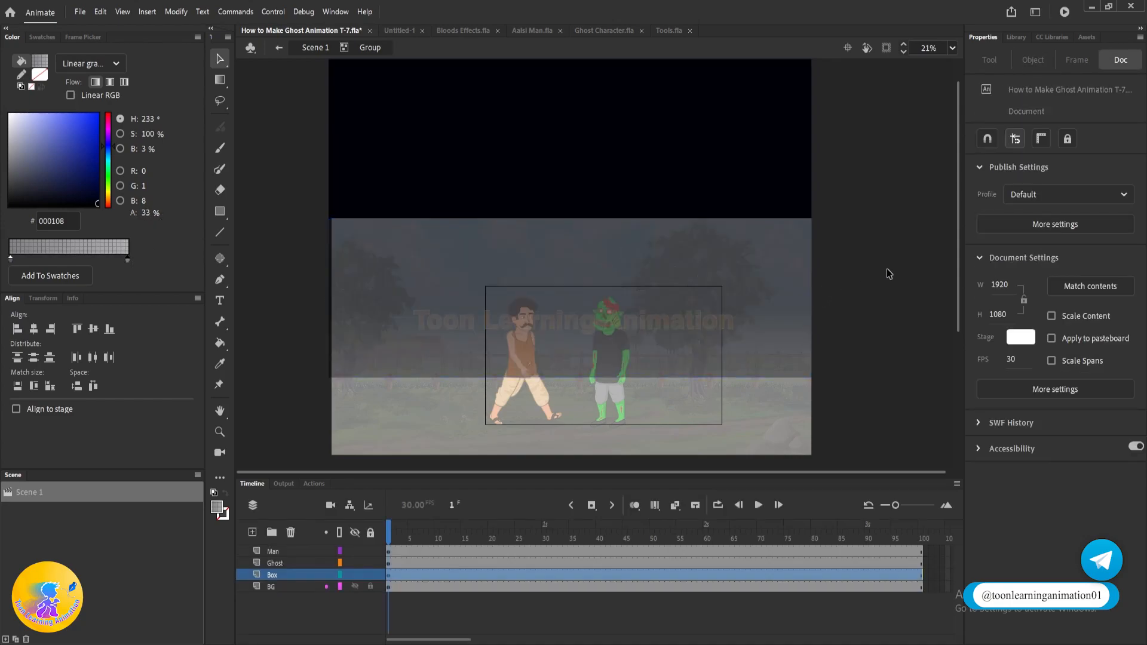
double_click(599, 272)
double_click(924, 323)
click(924, 323)
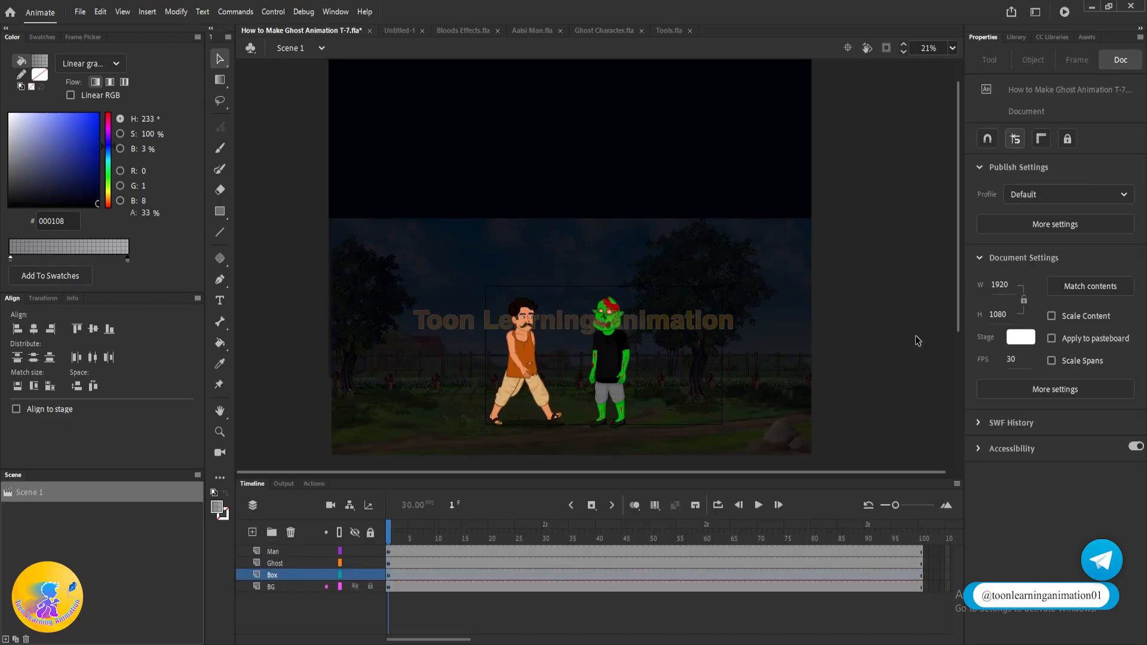
- Open the gradient rectangle's drawing object and shift its gradient slightly upward with the Gradient Transform tool
double_click(747, 379)
double_click(747, 379)
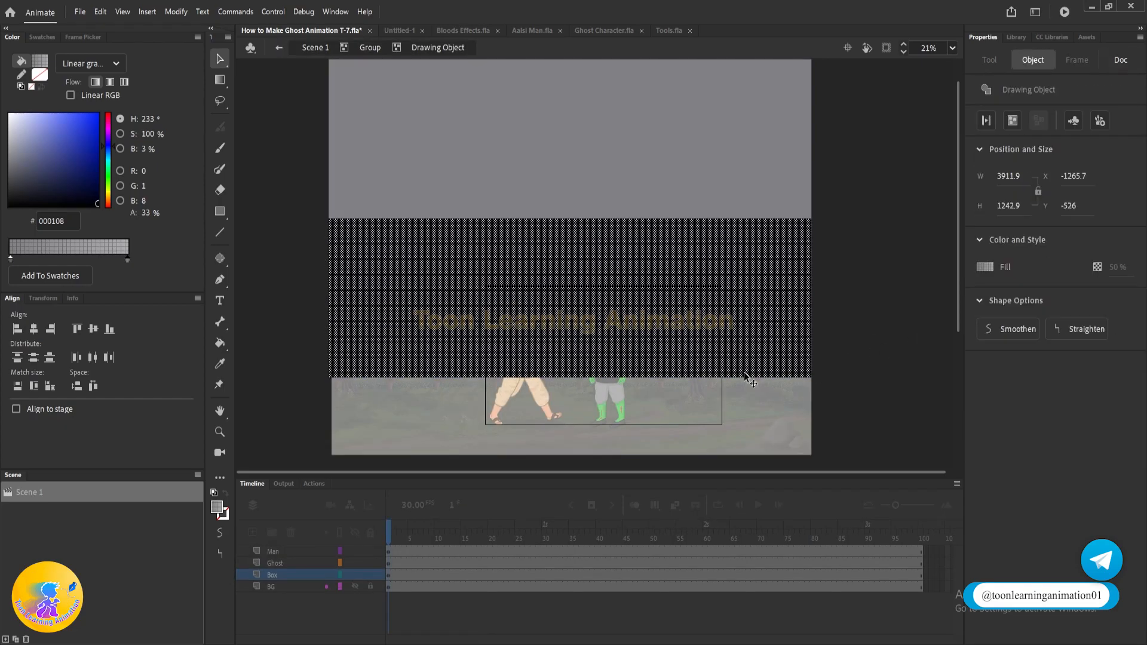
click(220, 79)
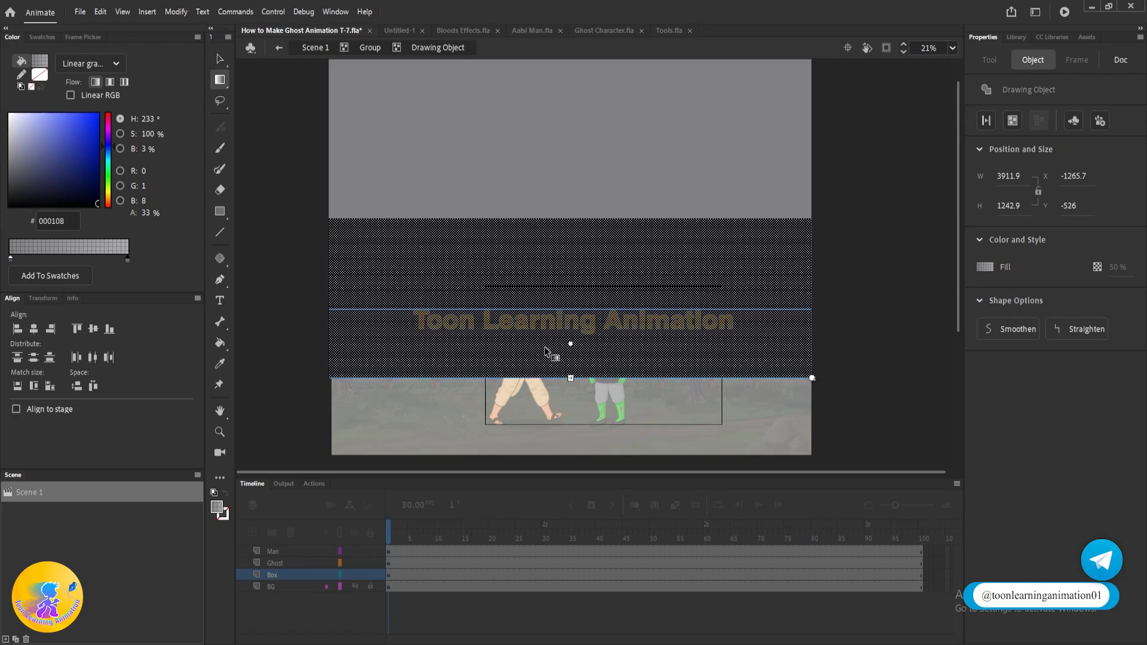
drag(572, 345, 570, 325)
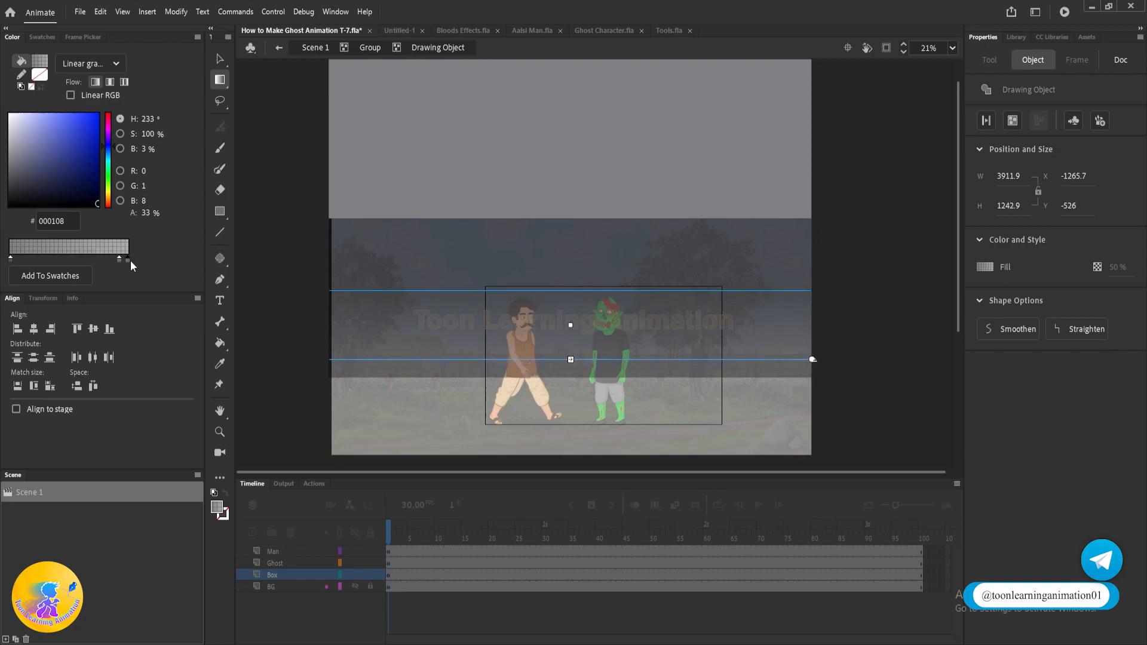
- Add a gradient stop just before the transparent end, set the end stop's alpha to 4%, and return to Scene 1
drag(149, 212, 132, 216)
click(902, 312)
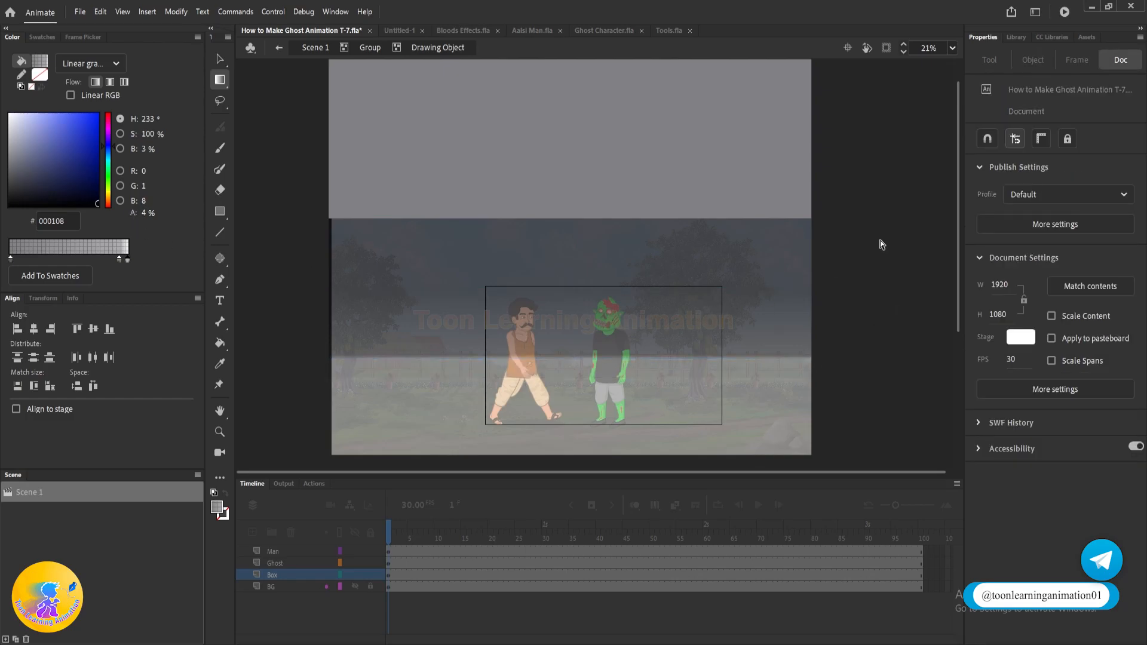
double_click(902, 231)
click(902, 231)
double_click(902, 231)
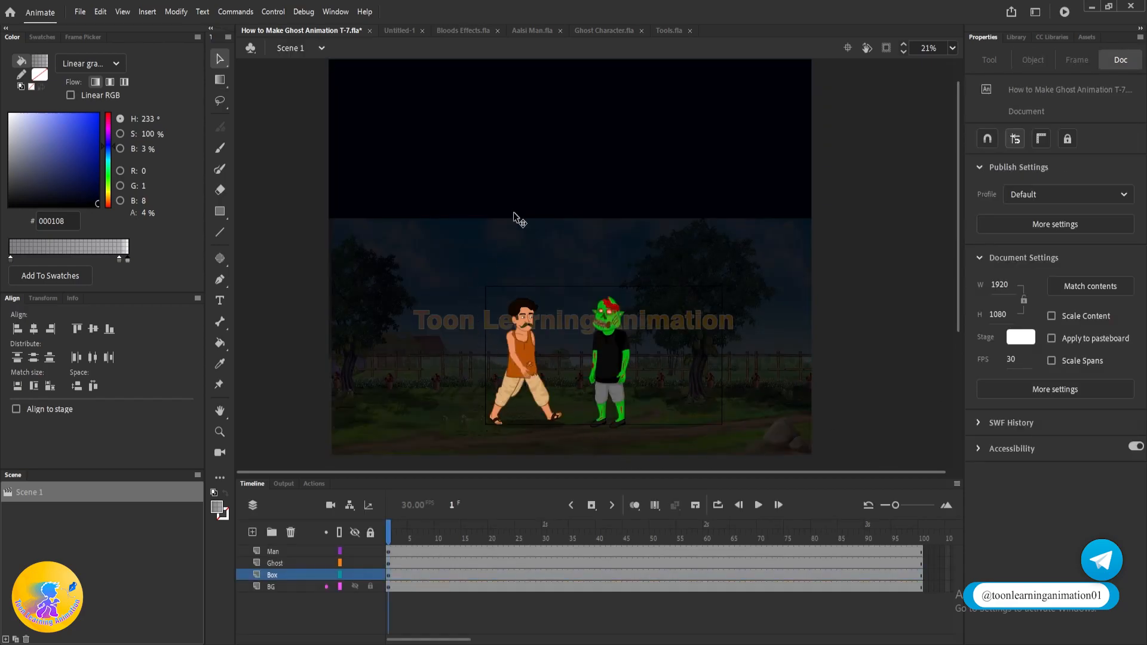
- Set the solid upper rectangle's fill alpha to 50% inside the group and return to Scene 1
double_click(546, 188)
double_click(553, 200)
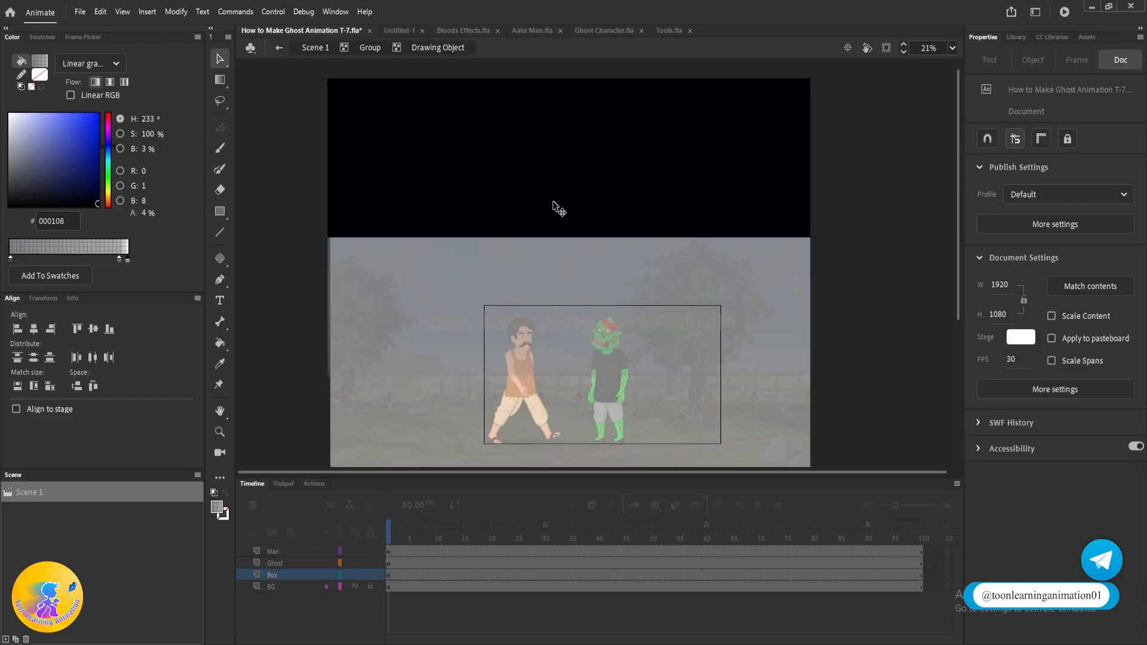
click(553, 200)
click(156, 216)
text(50)
key(Return)
double_click(851, 264)
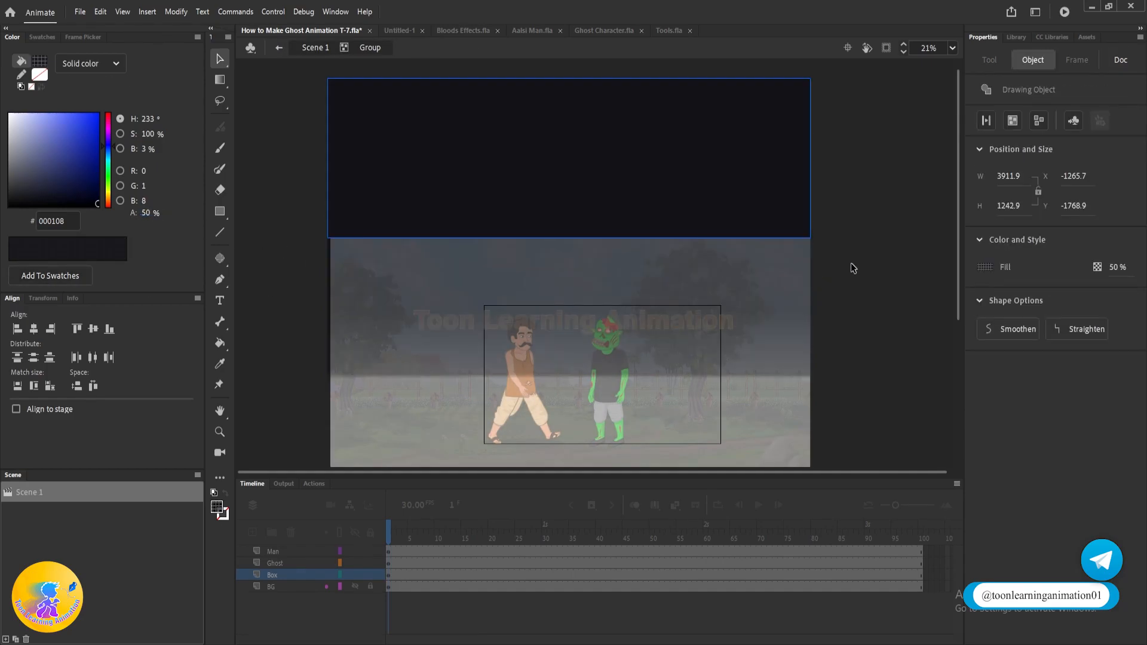
double_click(852, 267)
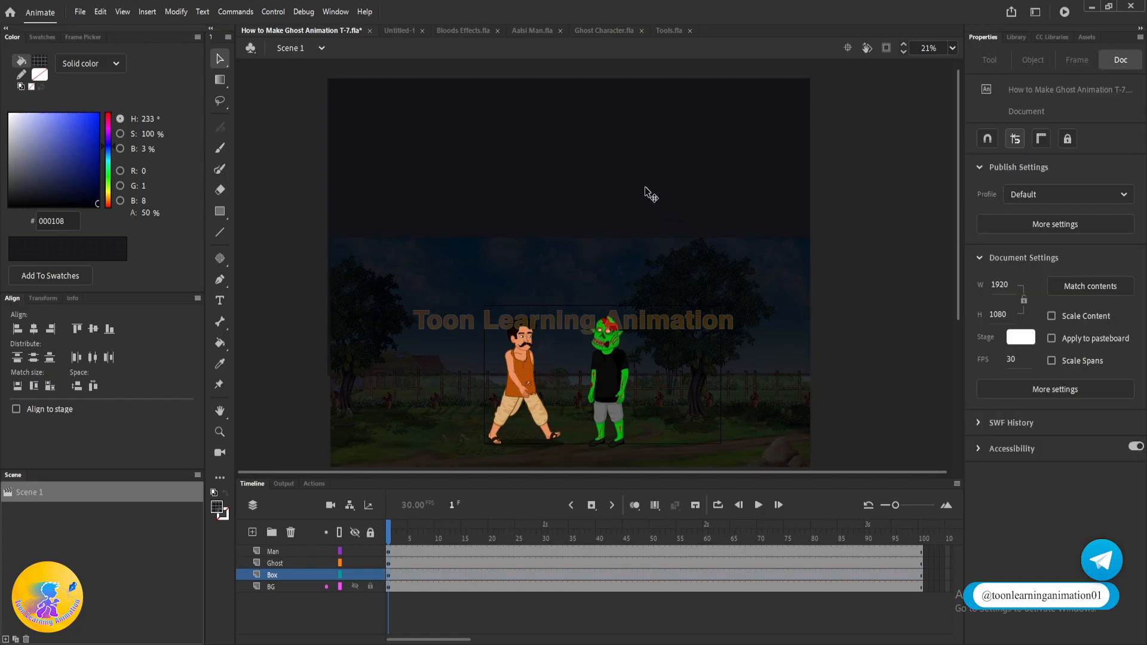
- Compare the alpha of the gradient rectangle's opaque stop with the upper rectangle's fill alpha, and return to Scene 1
double_click(577, 282)
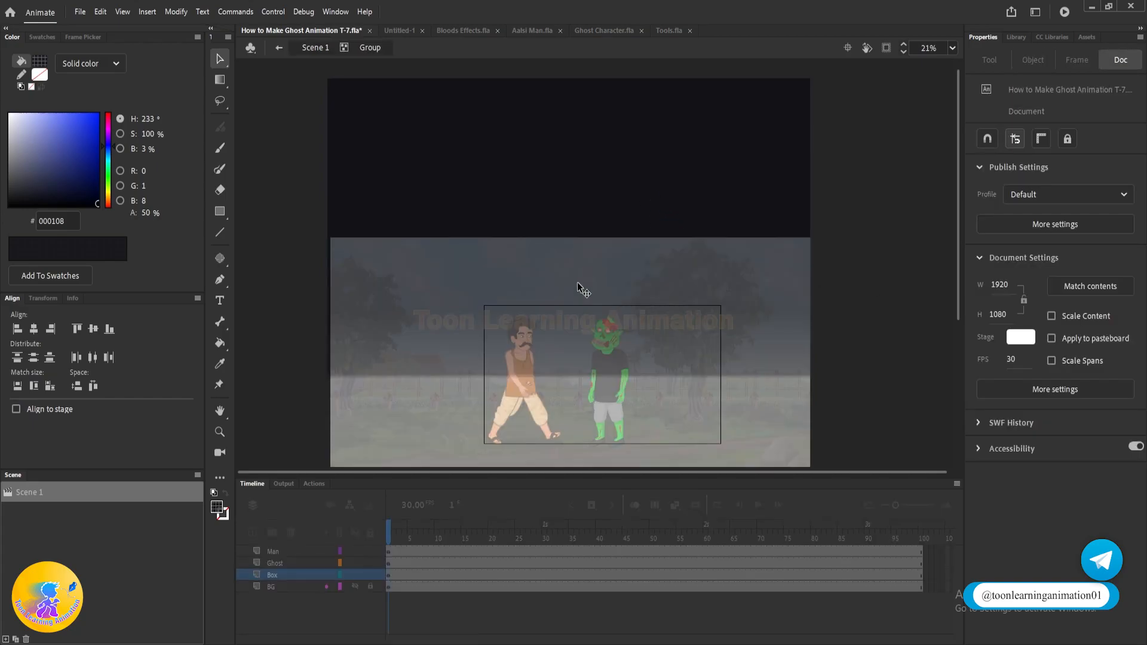
double_click(577, 282)
click(577, 282)
click(12, 261)
double_click(870, 244)
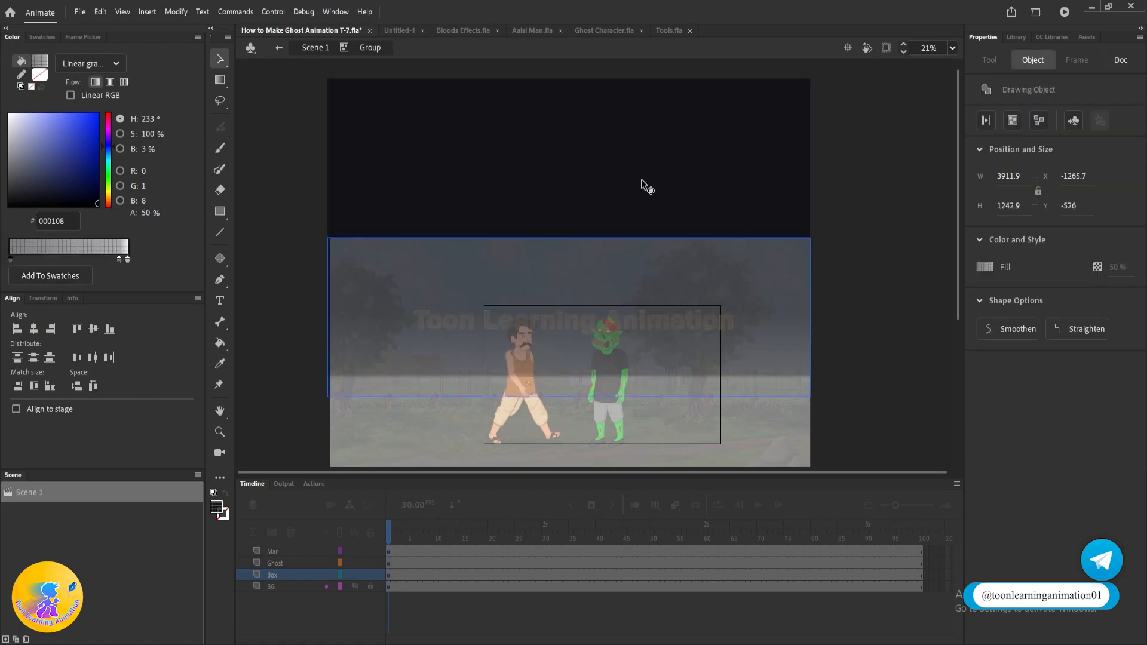
double_click(641, 181)
click(640, 180)
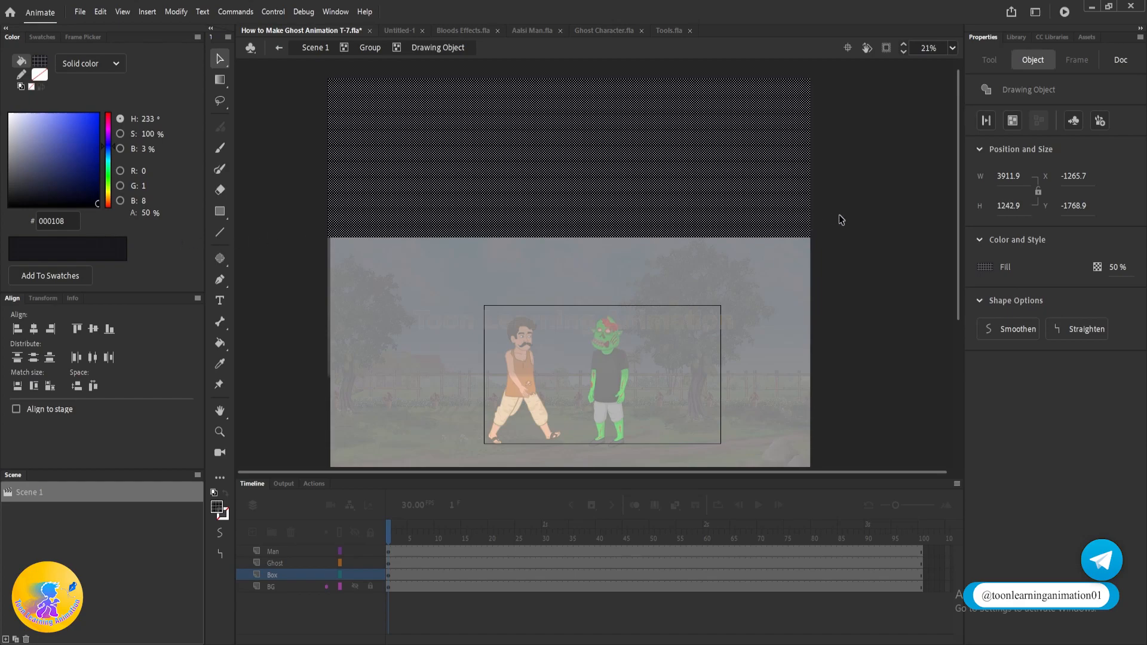
click(865, 218)
double_click(864, 218)
double_click(865, 219)
click(864, 218)
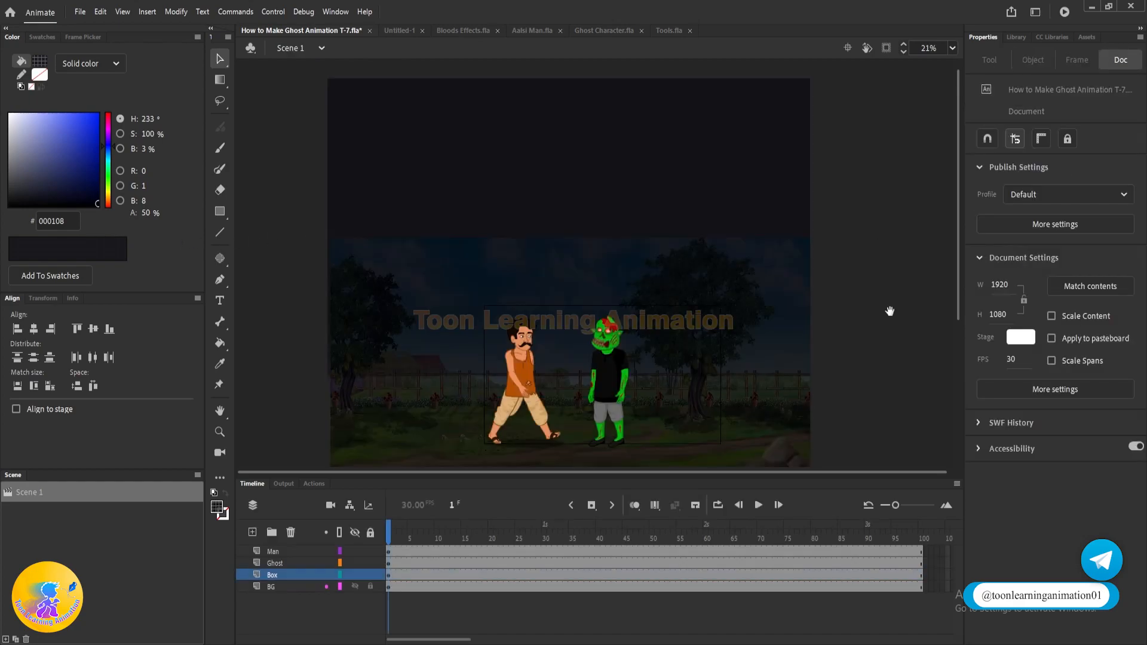
- Try moving the dark box group away from the background and undo the move
scroll(887, 297, down, 1)
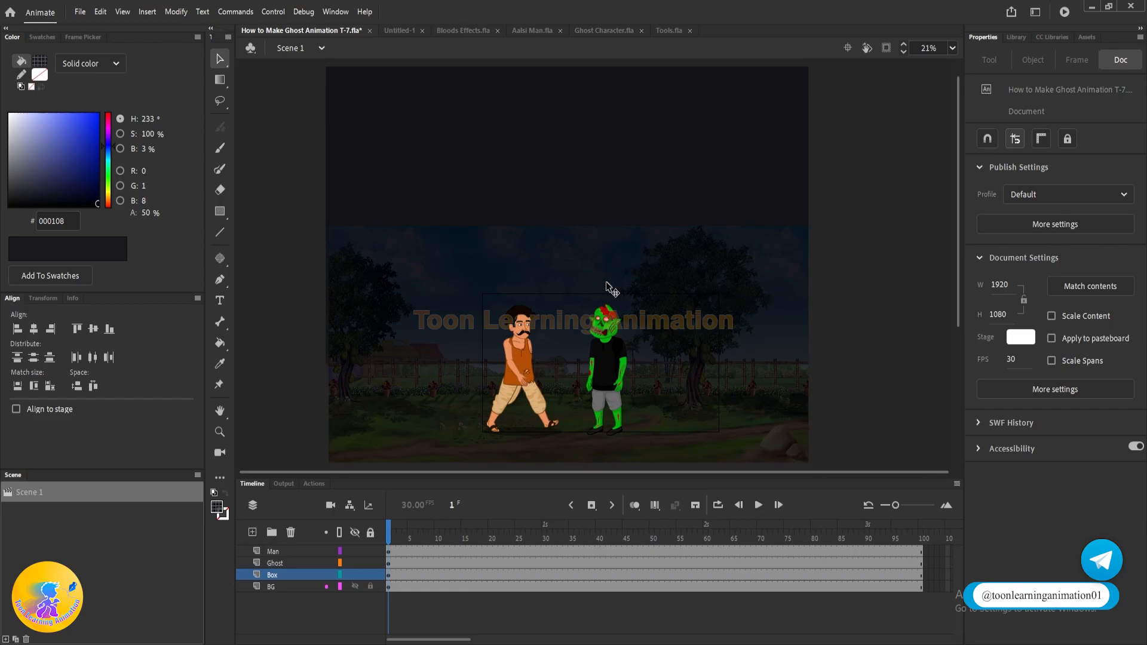
scroll(587, 284, up, 1)
drag(693, 273, 716, 313)
drag(639, 302, 656, 324)
scroll(697, 150, down, 2)
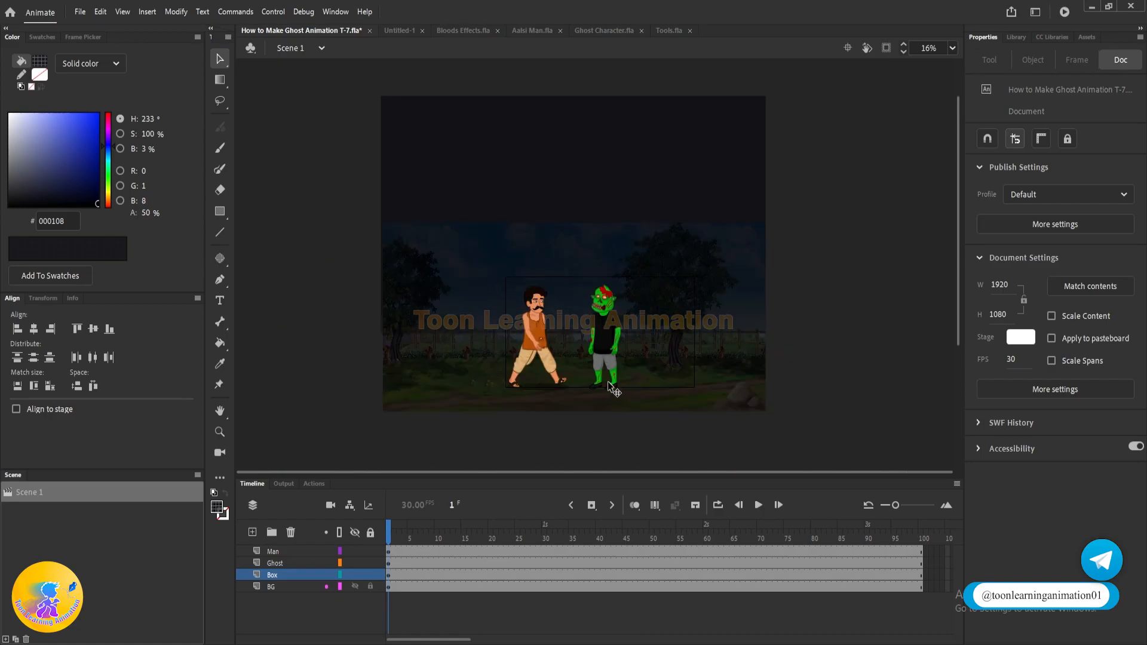
scroll(403, 245, up, 1)
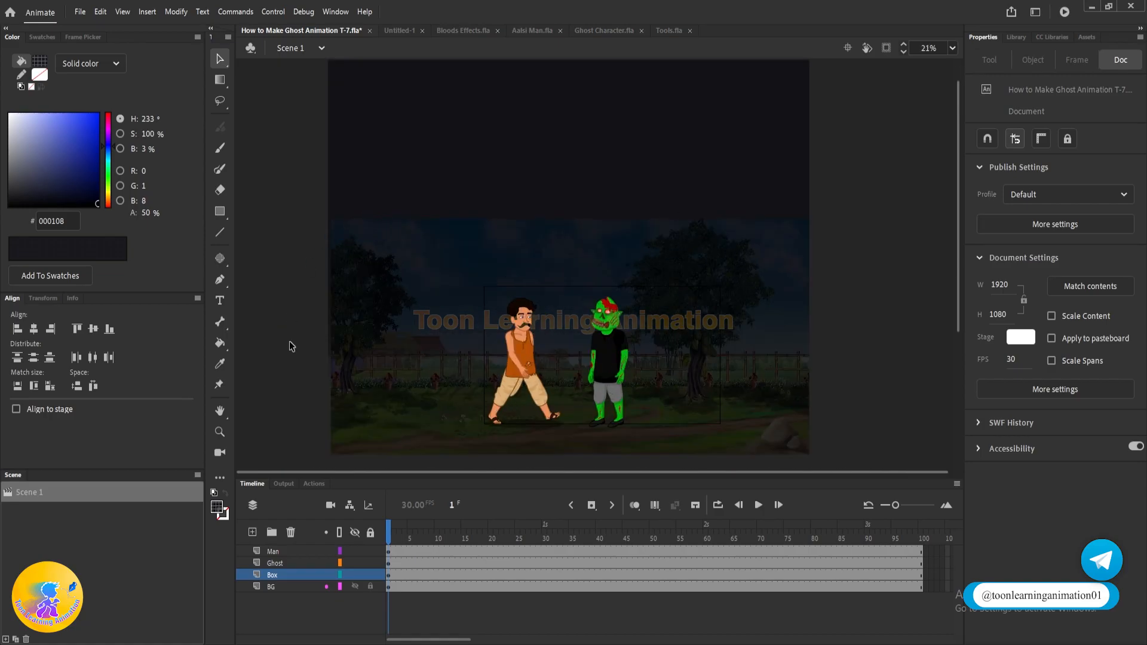
scroll(667, 256, down, 1)
drag(593, 192, 711, 159)
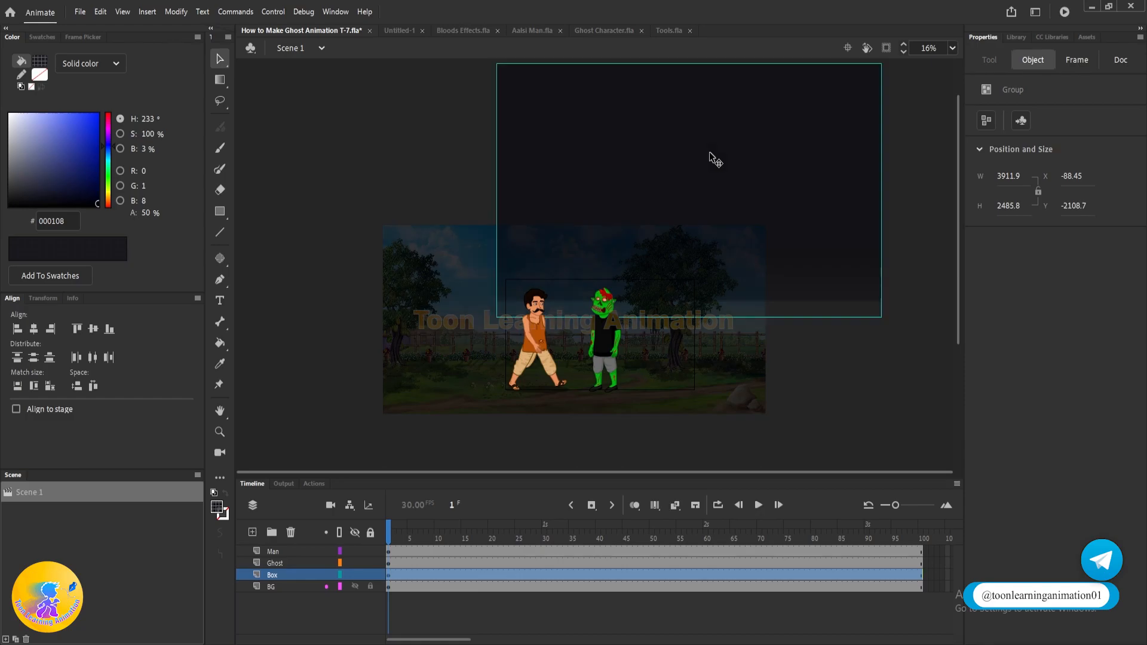
key(ctrl+z)
- Delete the solid upper rectangle inside the group, return to Scene 1 and lock the Box layer
double_click(566, 170)
click(566, 171)
key(Delete)
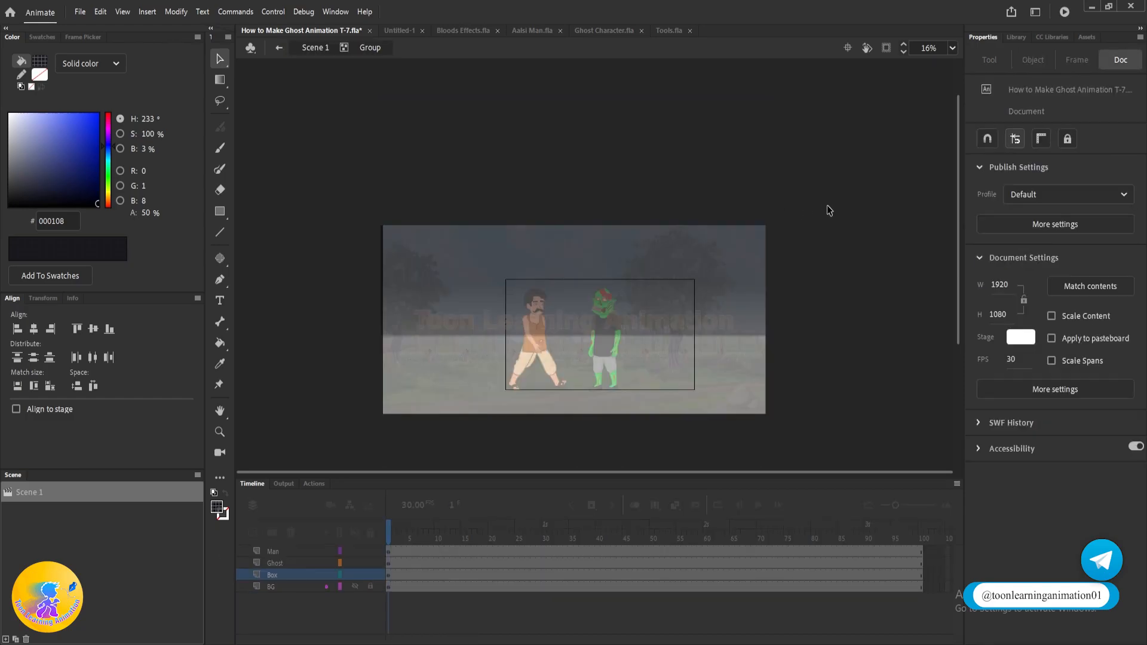
double_click(826, 205)
drag(876, 321, 878, 288)
scroll(589, 351, up, 3)
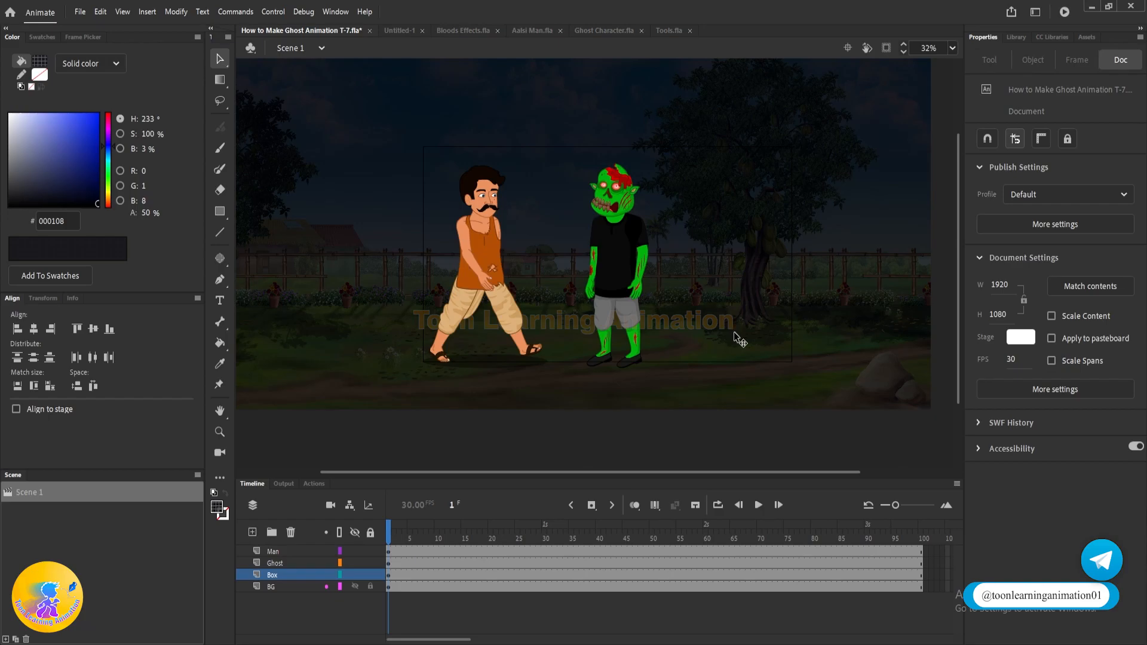
scroll(740, 340, down, 1)
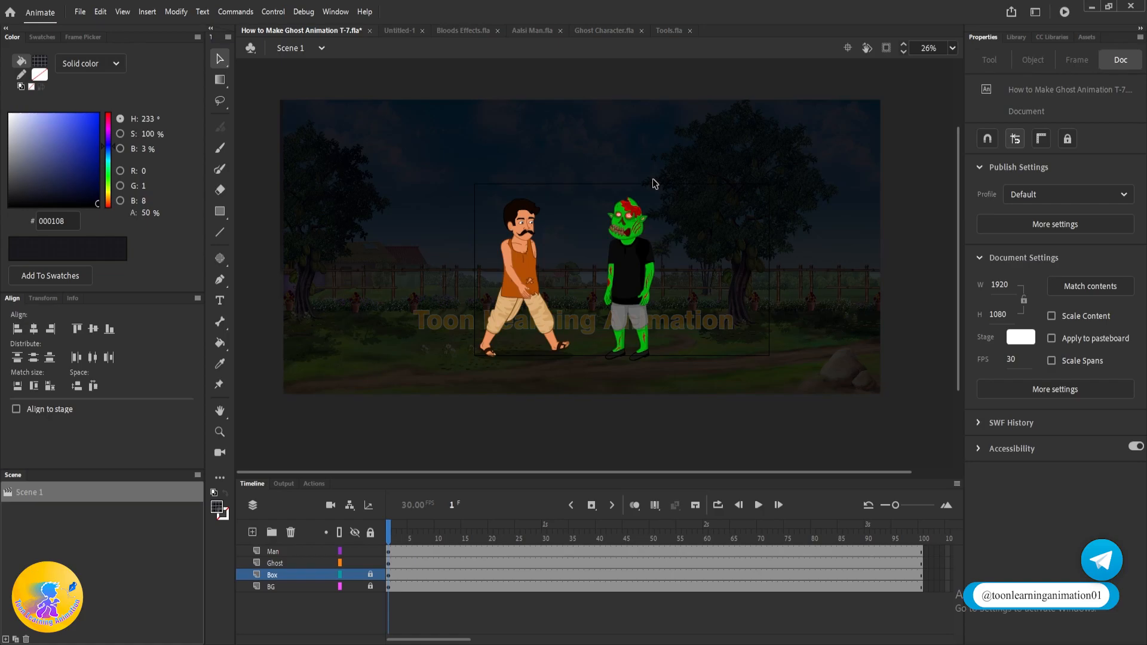
- Scale the walking man down with Free Transform to about 620 by 986 and move him closer to the ghost, at about X 683, Y 127
key(q)
scroll(509, 266, up, 1)
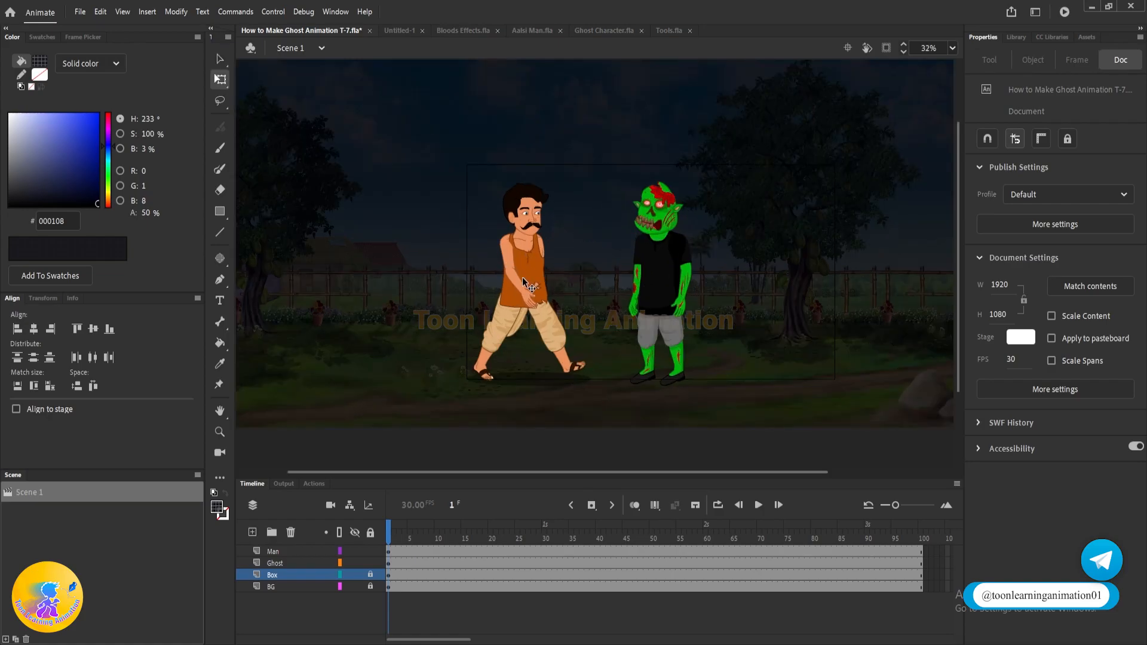
drag(572, 292, 648, 311)
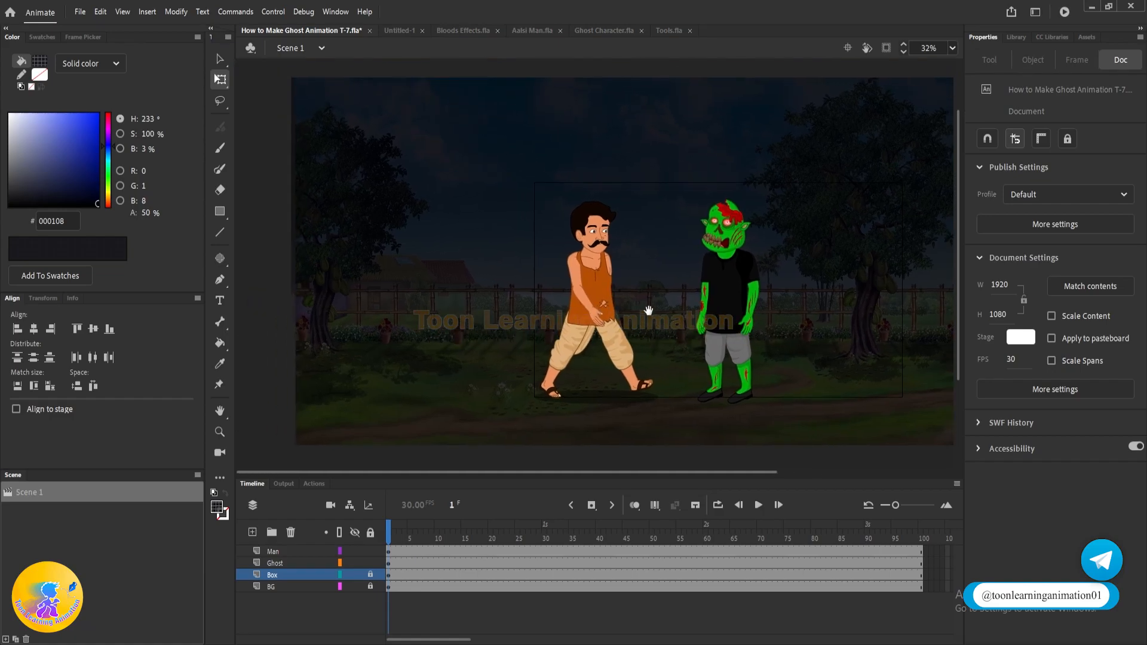
click(600, 305)
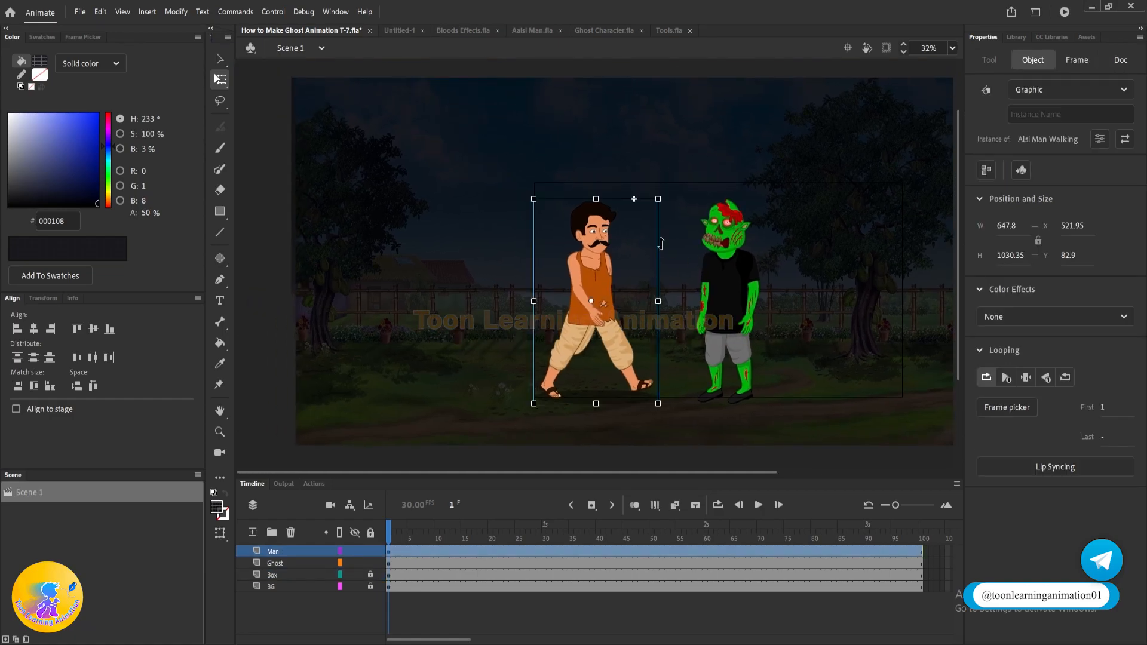
drag(657, 198, 653, 207)
scroll(630, 322, up, 3)
drag(580, 338, 660, 361)
scroll(648, 334, down, 3)
scroll(755, 215, up, 3)
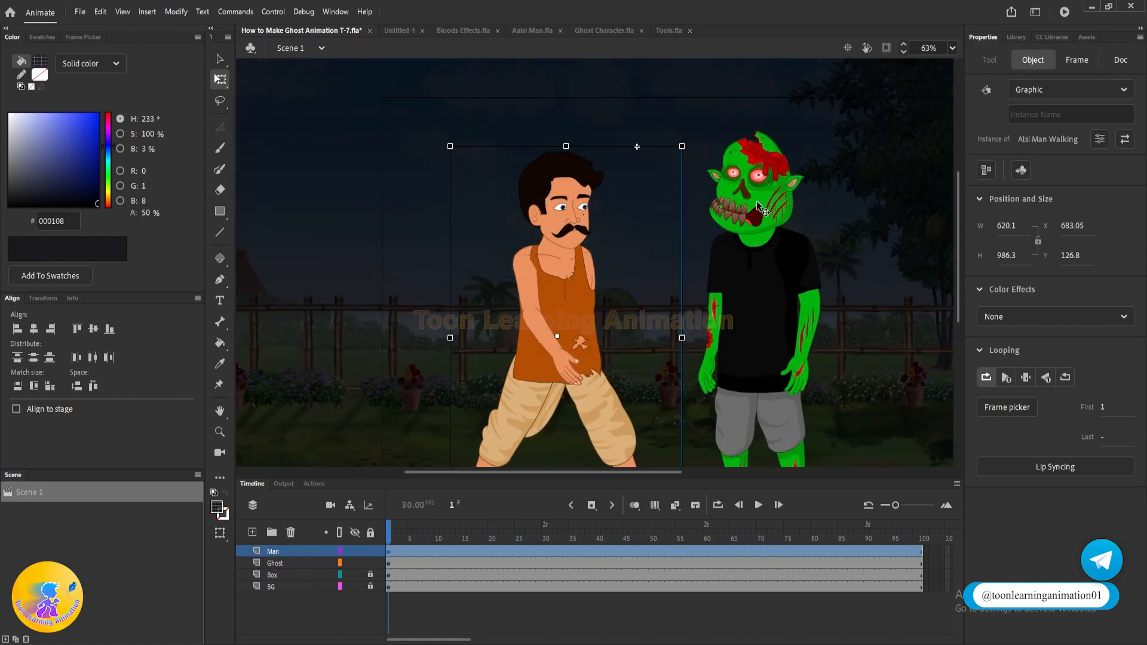
scroll(758, 206, down, 3)
drag(616, 303, 664, 307)
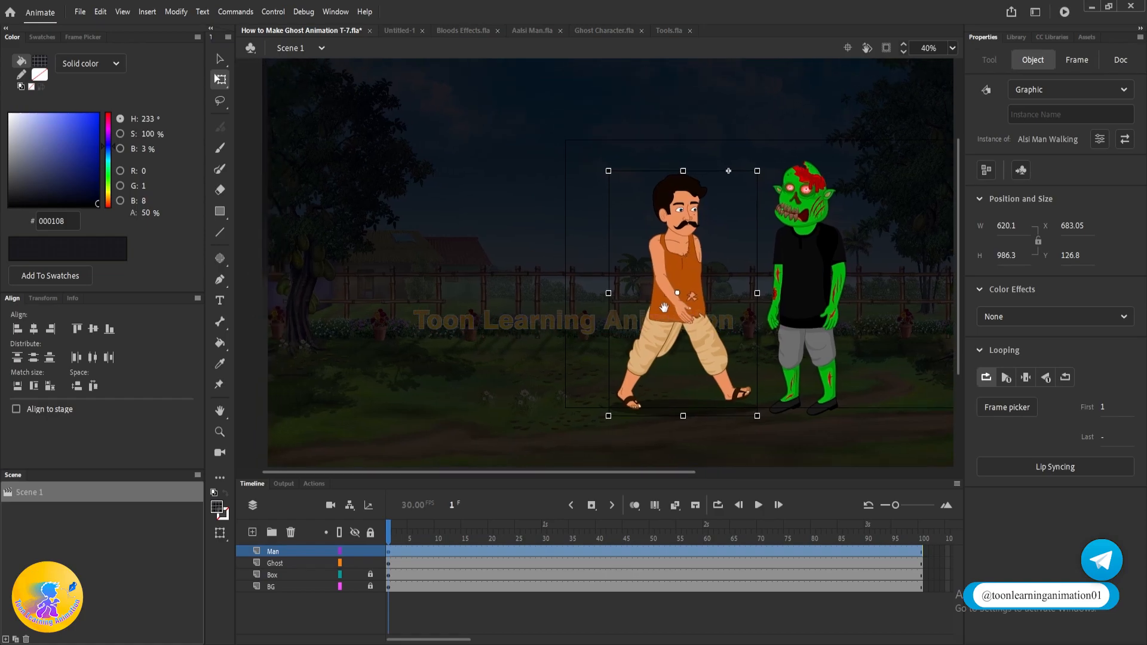
- Try moving the walking man sideways toward the ghost and undo the move
scroll(790, 224, up, 3)
drag(624, 249, 787, 251)
key(ctrl+z)
scroll(787, 256, down, 4)
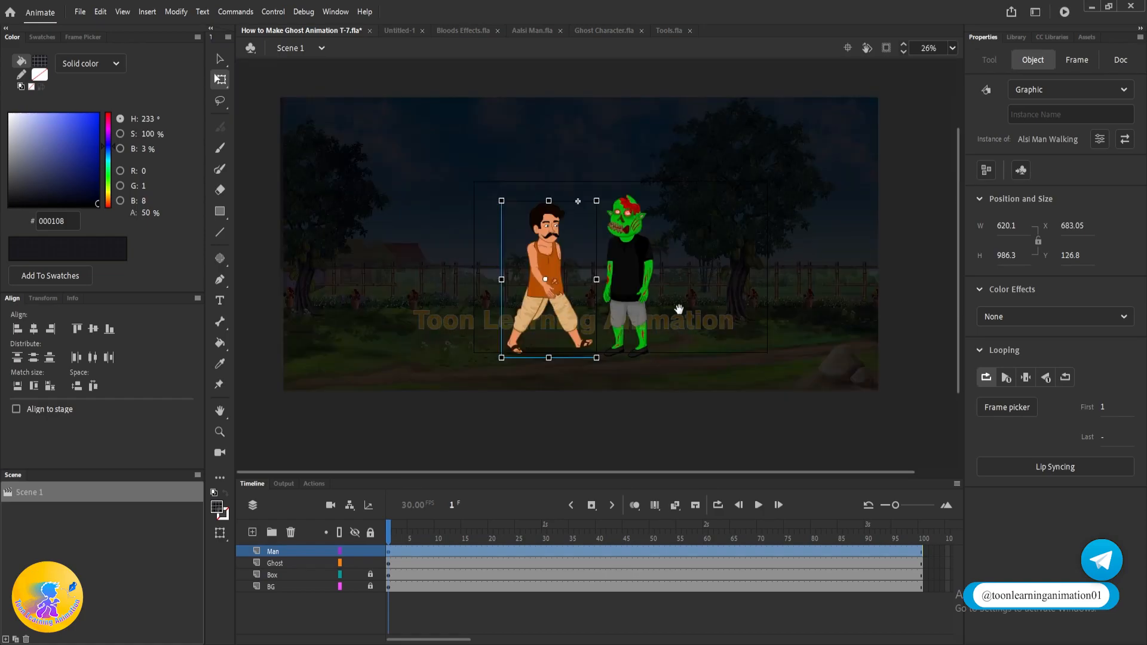
- Scale the man and the ghost down together to about 518 by 531 and move them to about X -894, Y 531
scroll(616, 301, up, 2)
scroll(627, 299, up, 2)
shift+click(775, 272)
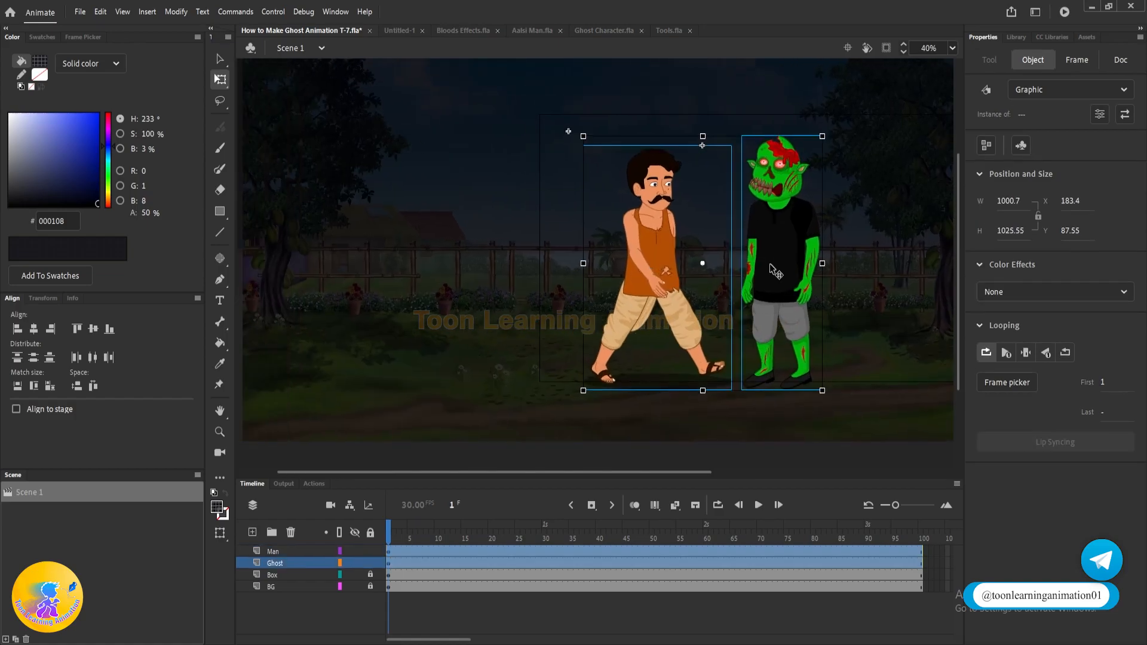
drag(823, 138, 781, 191)
drag(753, 259, 357, 301)
mouse_move(470, 295)
mouse_down()
mouse_move(606, 292)
mouse_move(393, 293)
mouse_move(471, 294)
mouse_up()
drag(306, 294, 396, 286)
scroll(388, 288, up, 2)
scroll(379, 290, down, 1)
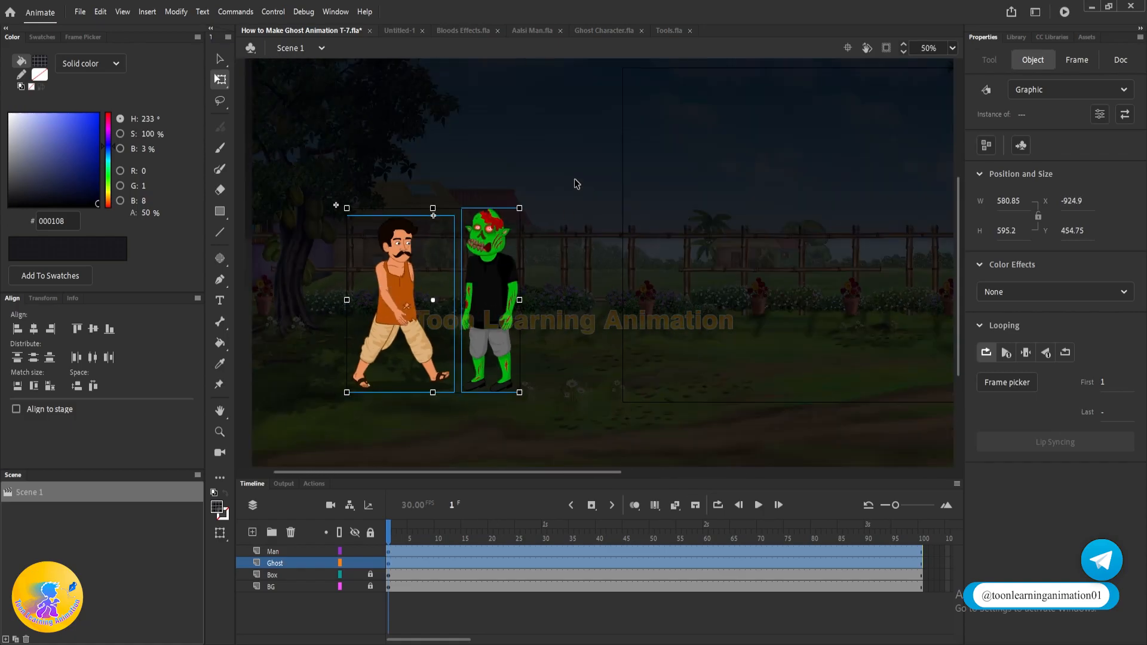
drag(519, 208, 501, 227)
drag(472, 309, 475, 313)
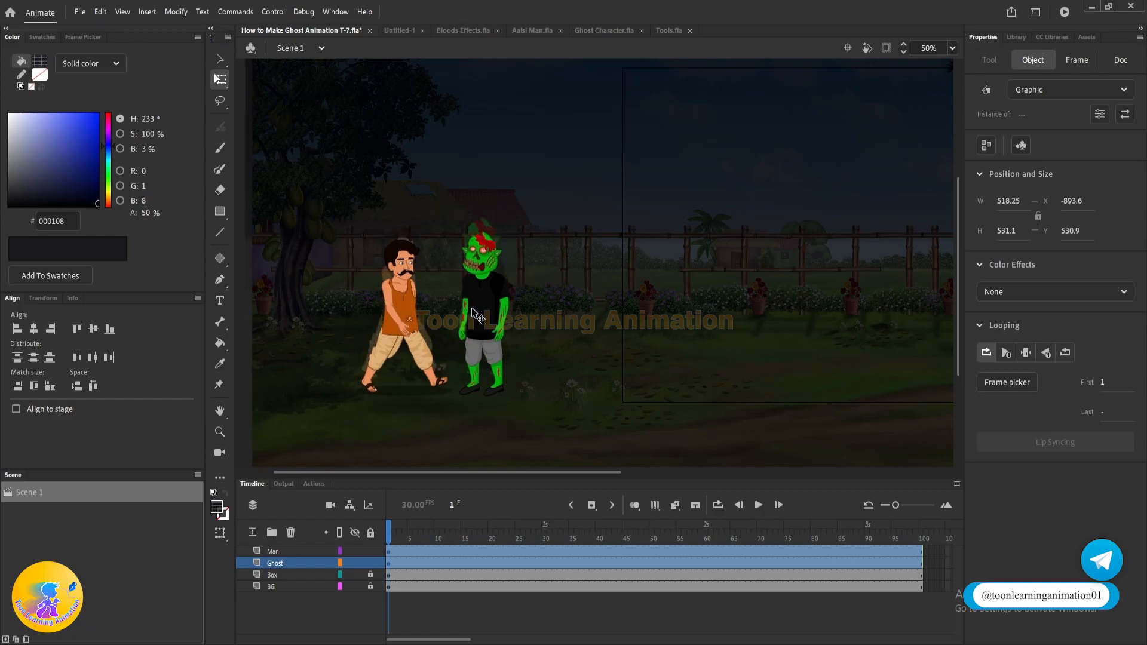
- Move only the ghost across the background to the far tree, at about X 1159, Y 524
key(v)
scroll(478, 311, down, 1)
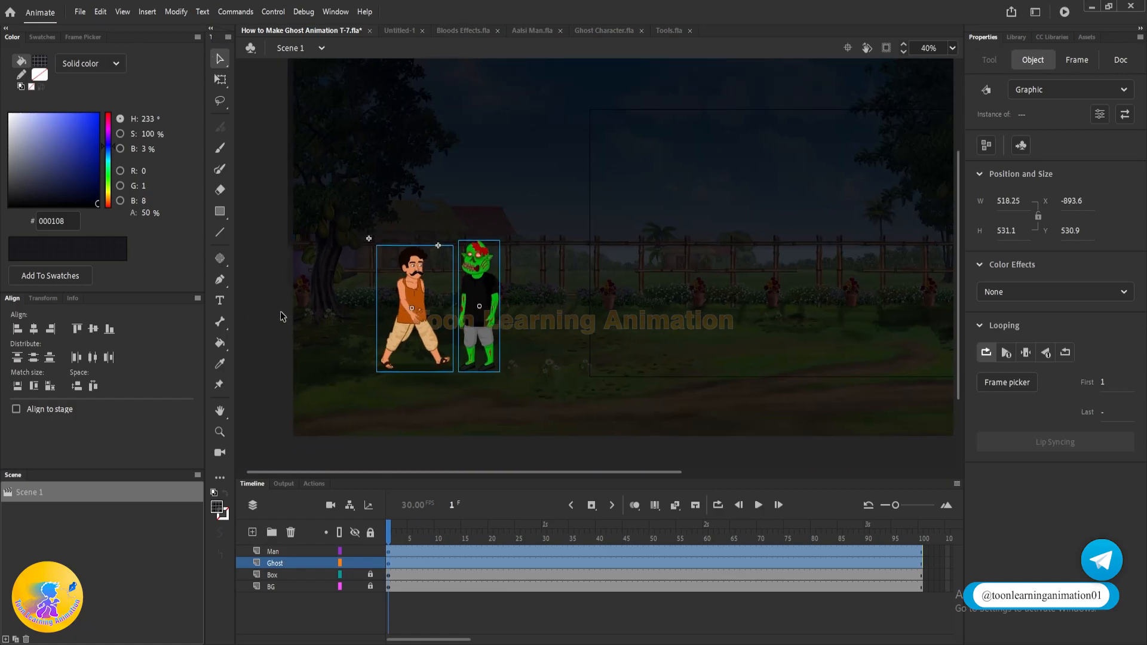
click(283, 318)
click(472, 297)
drag(566, 321, 503, 325)
drag(430, 307, 918, 315)
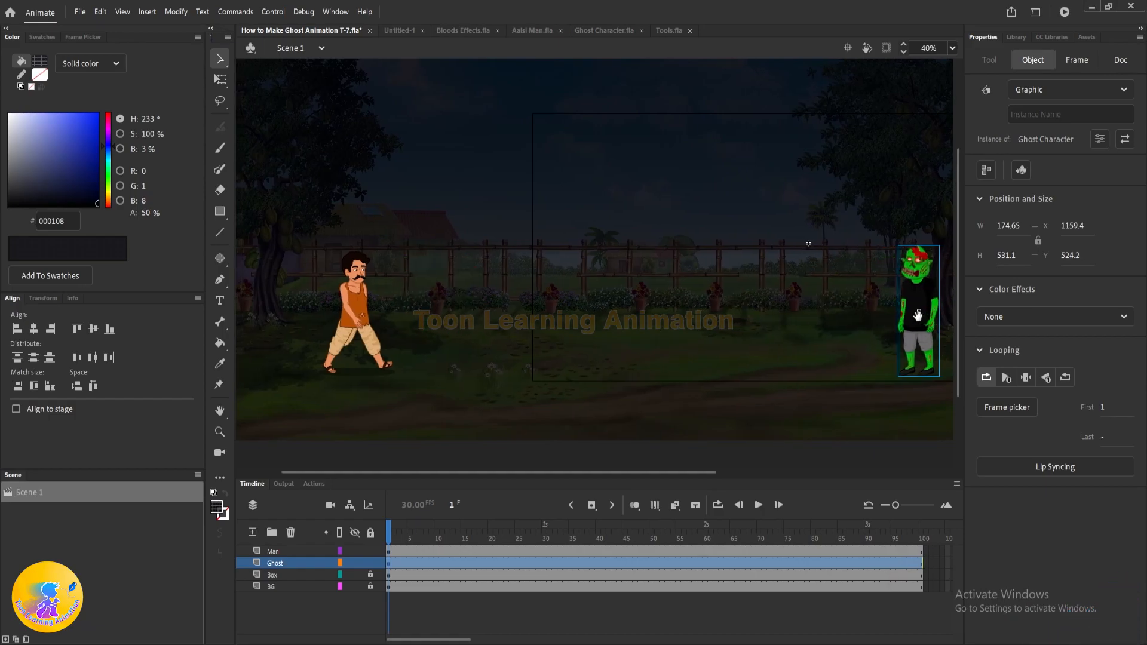
drag(507, 318, 525, 307)
click(525, 457)
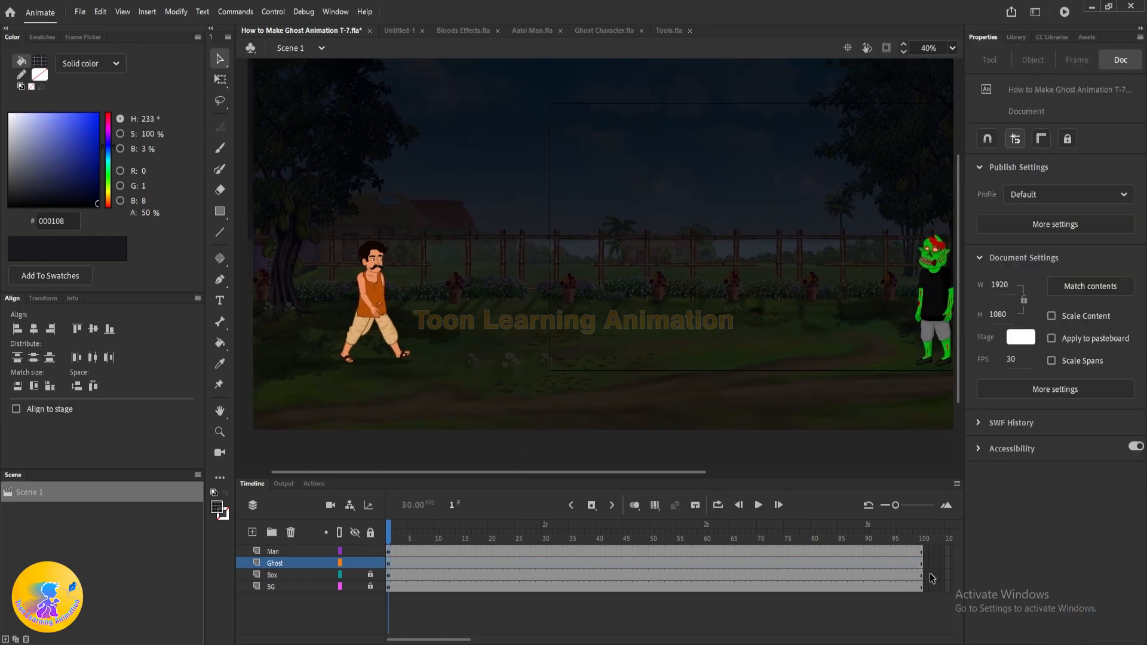
- Extend the frames of the Man, Ghost, Box and BG layers to frame 200
drag(922, 554, 388, 589)
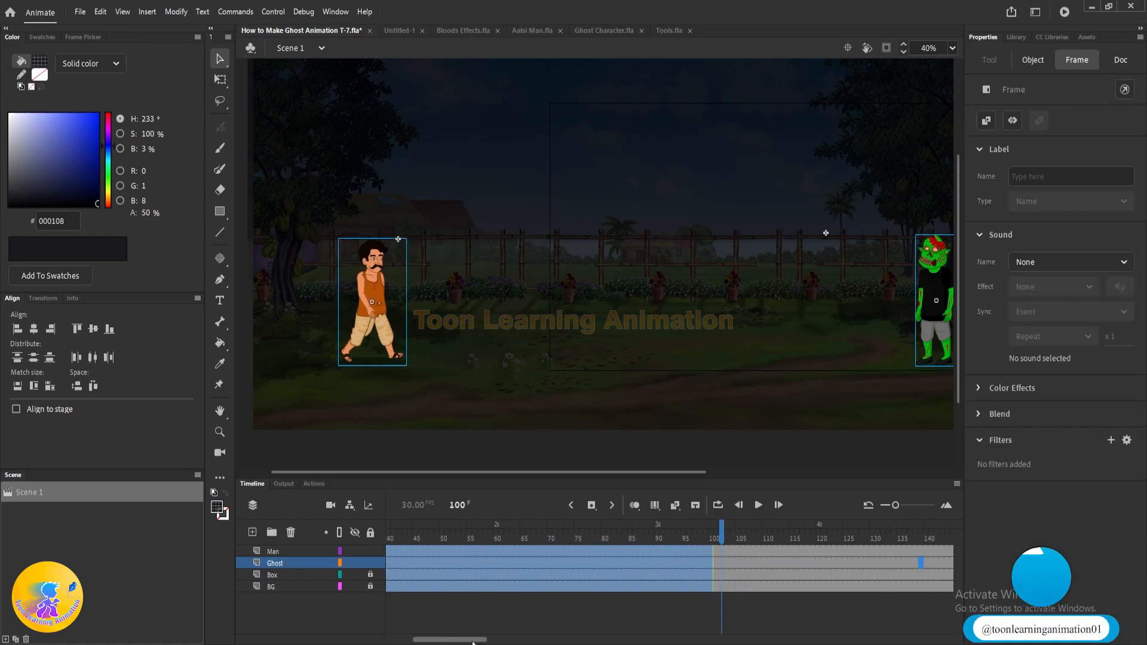
drag(473, 641, 424, 639)
click(553, 534)
- Insert a keyframe at frame 65 on the Man layer and move the man into the stage, at about X 405, Y 554
key(q)
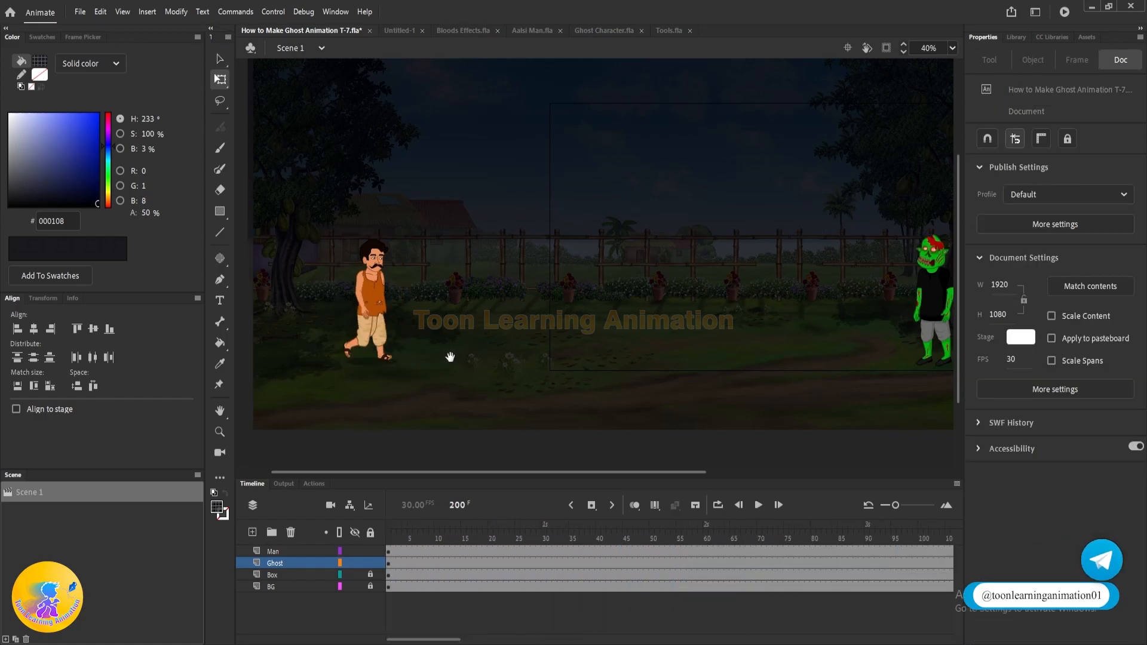
drag(450, 358, 491, 341)
scroll(417, 308, up, 3)
click(413, 297)
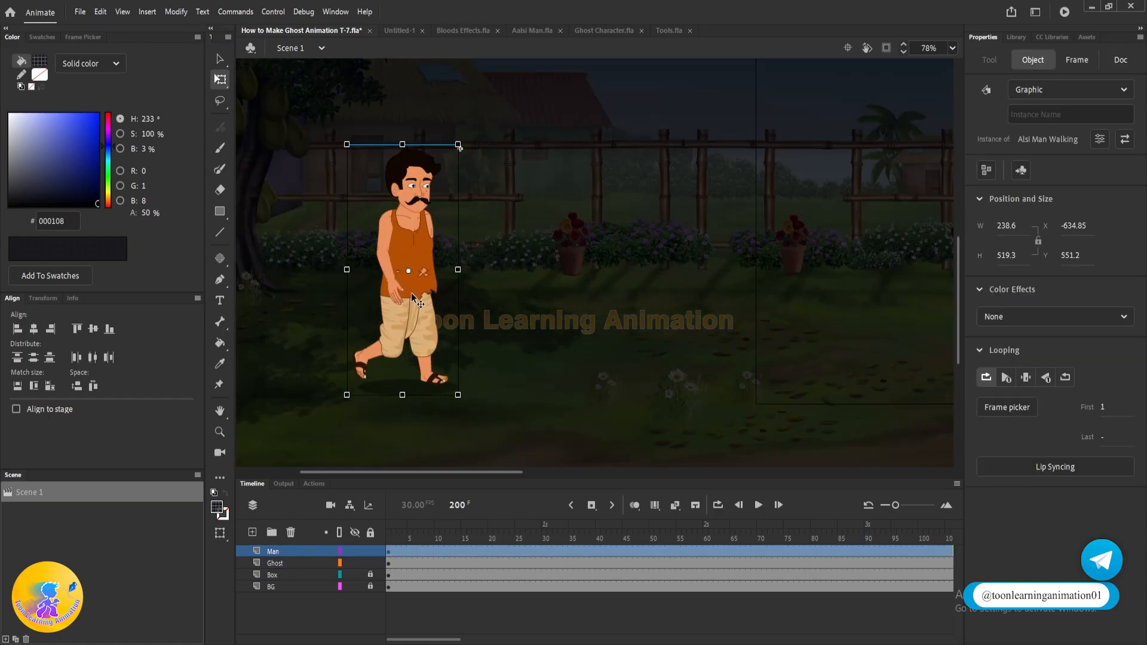
scroll(486, 340, down, 2)
drag(486, 340, 502, 259)
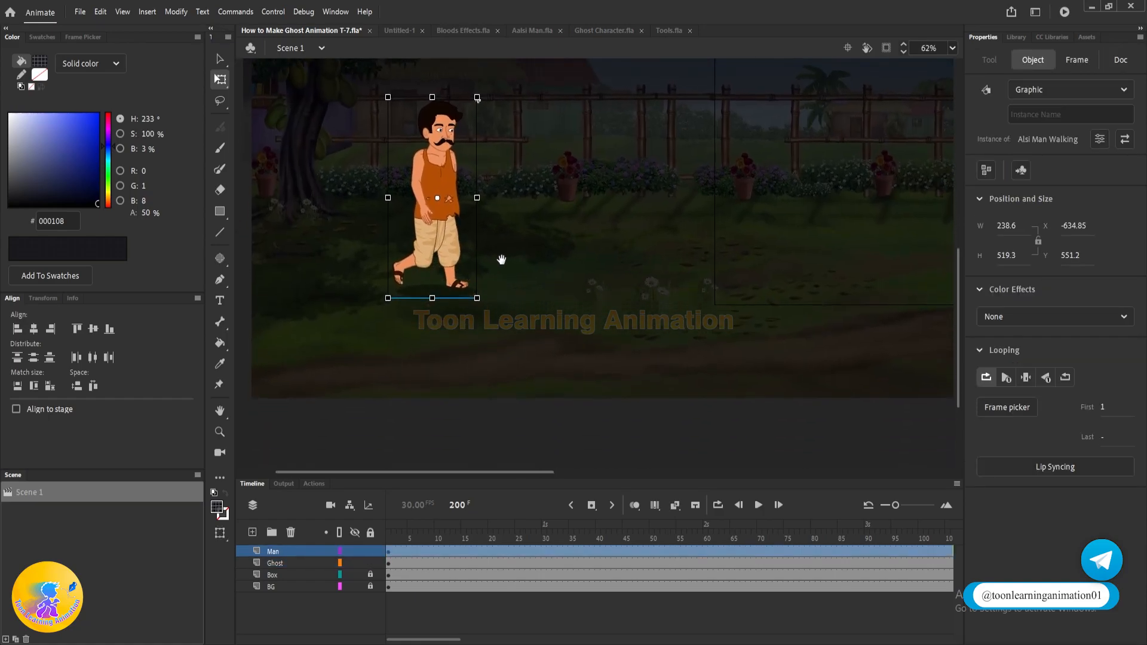
click(617, 439)
drag(795, 258, 700, 275)
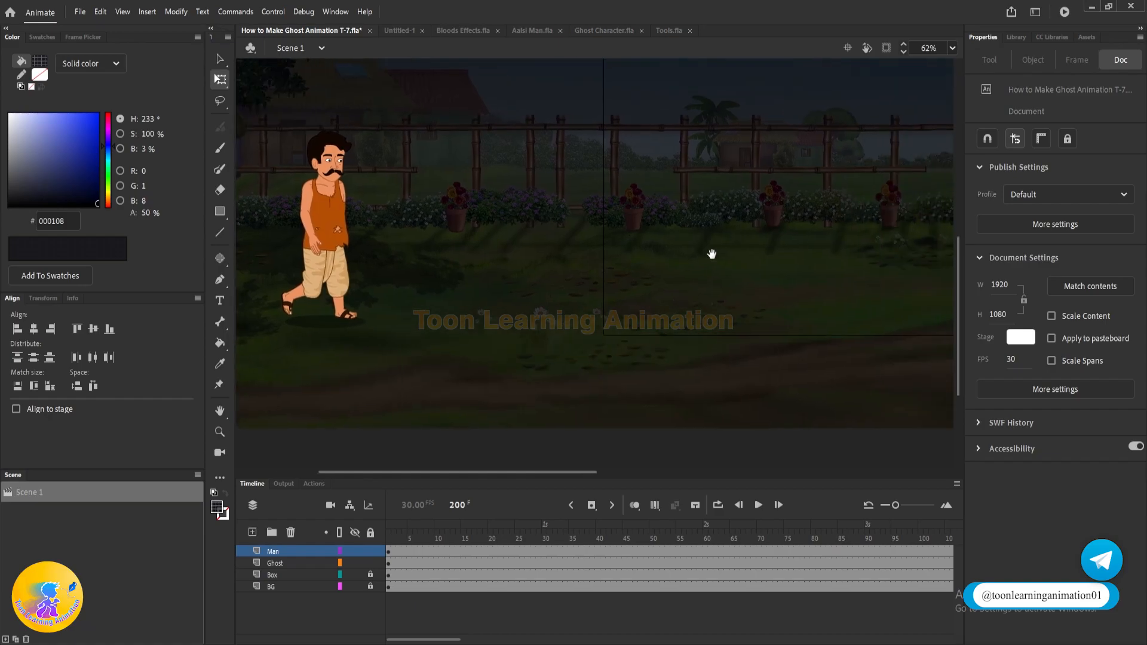
click(733, 552)
key(F6)
drag(360, 236, 722, 235)
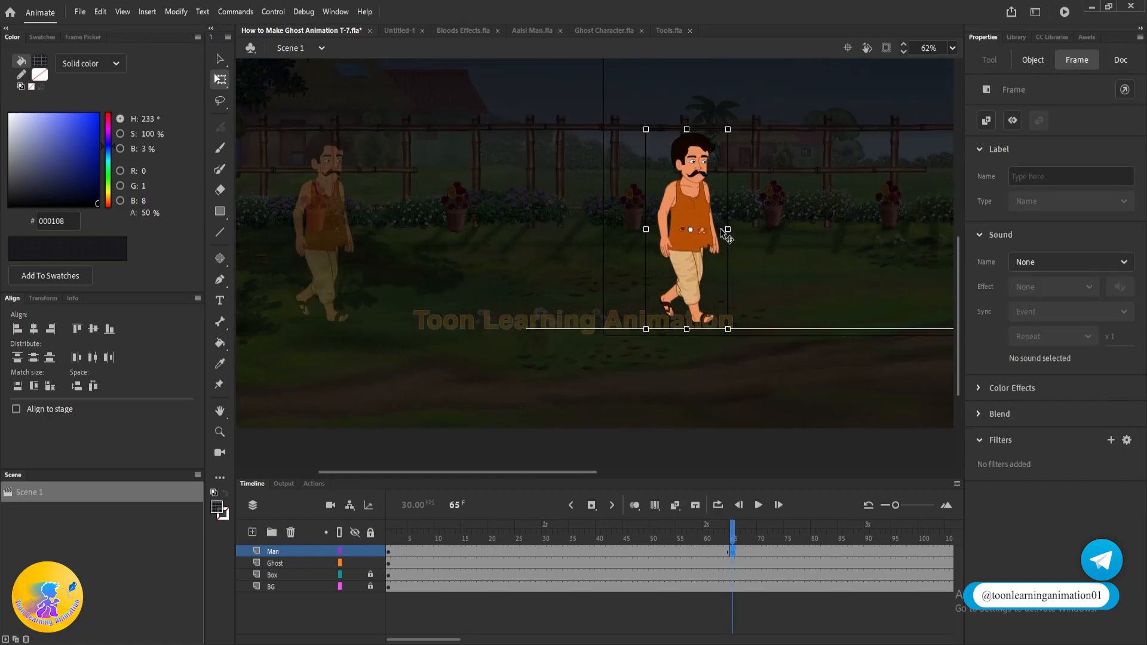
- Create a classic tween on the Man layer between frames 1 and 65 and preview the walk
right_click(485, 551)
click(545, 182)
key(Return)
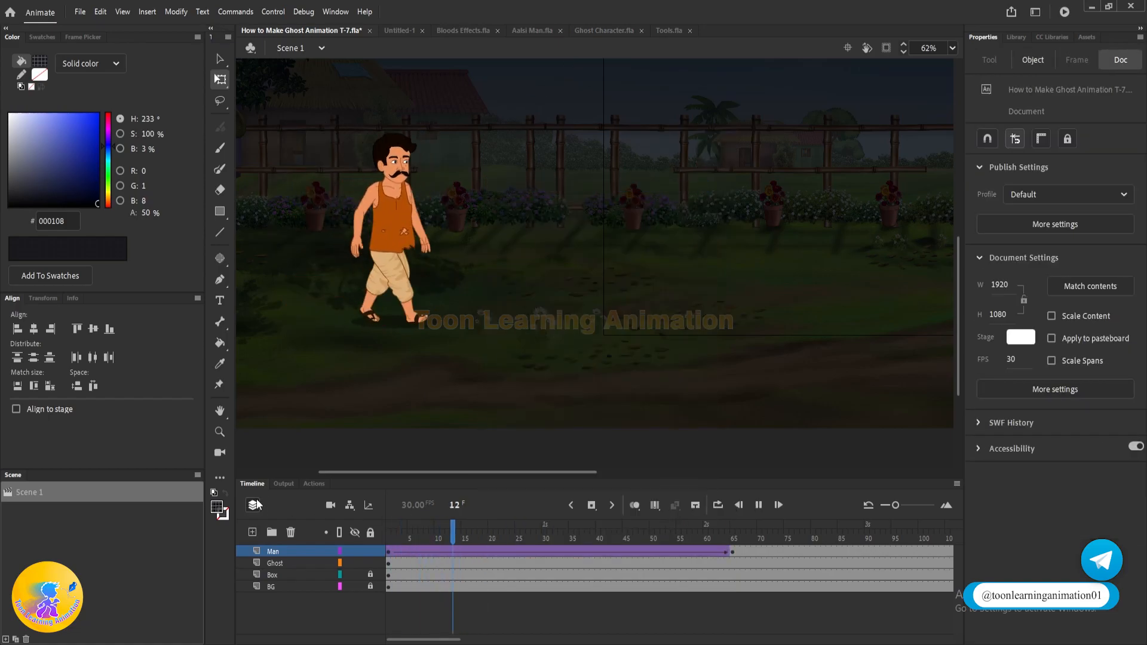
key(Return)
- Examine the man's position in the stage and his distance from the ghost at frame 65
click(733, 551)
drag(858, 328, 787, 345)
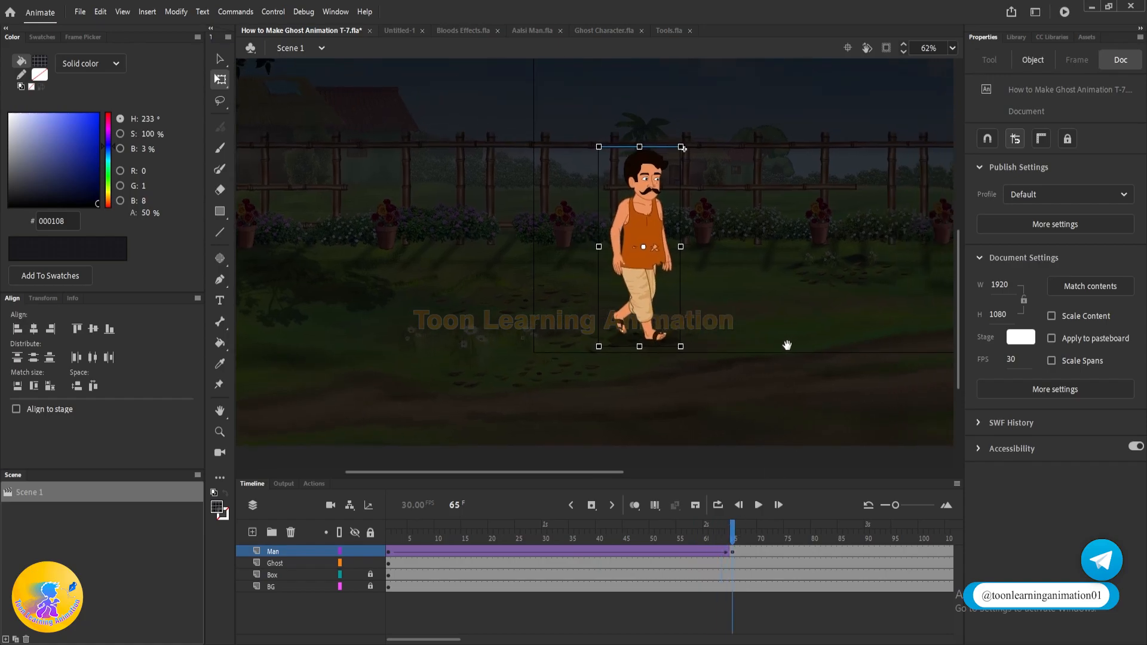
key(v)
drag(642, 204, 597, 227)
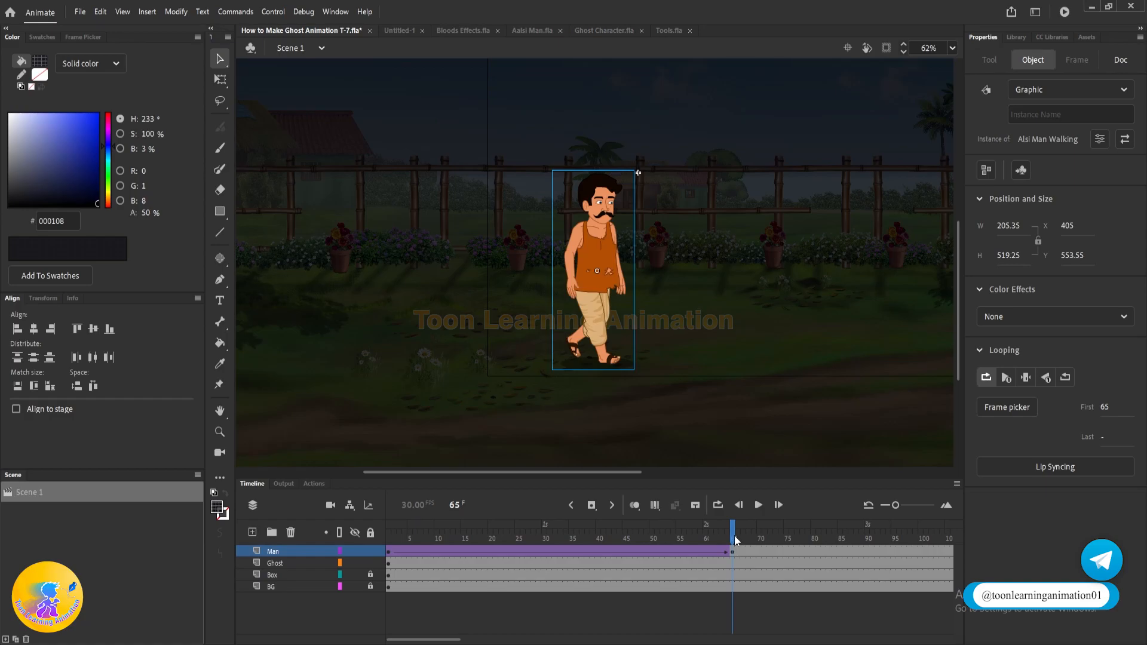
drag(742, 271, 645, 295)
scroll(575, 261, down, 2)
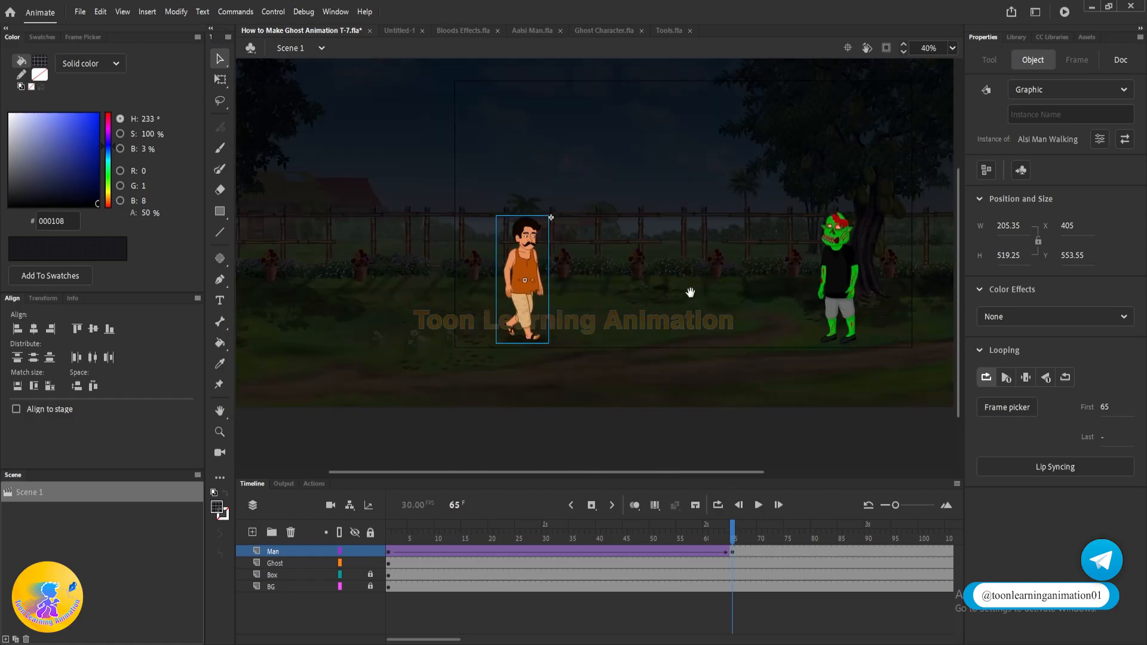
drag(723, 290, 664, 295)
scroll(606, 277, up, 1)
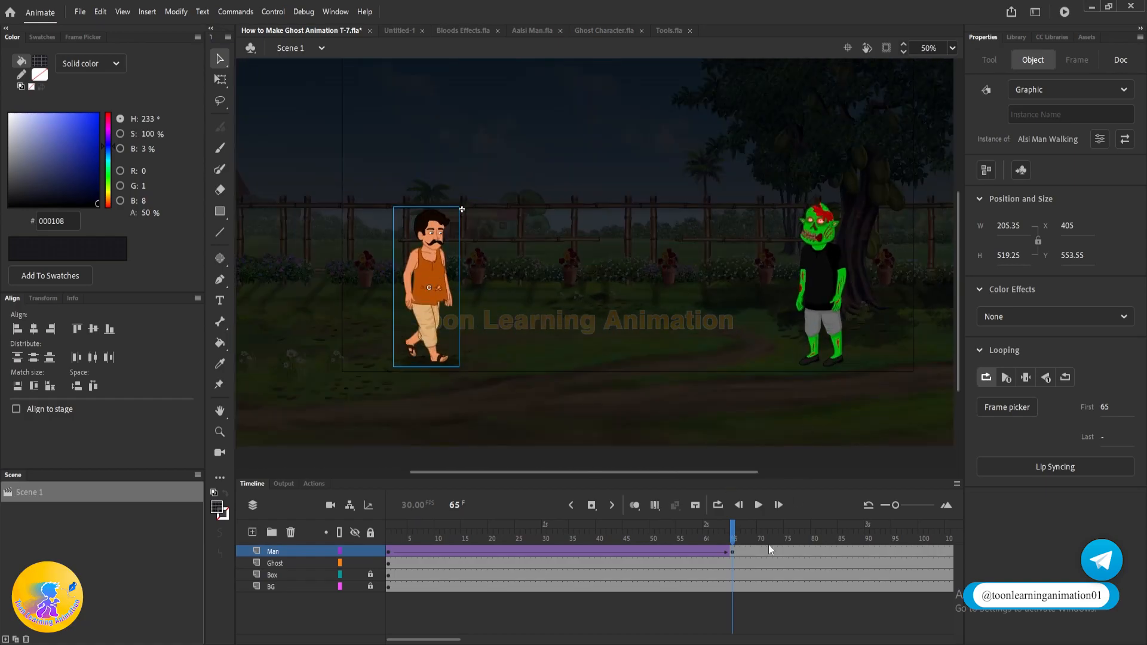
drag(855, 331, 796, 330)
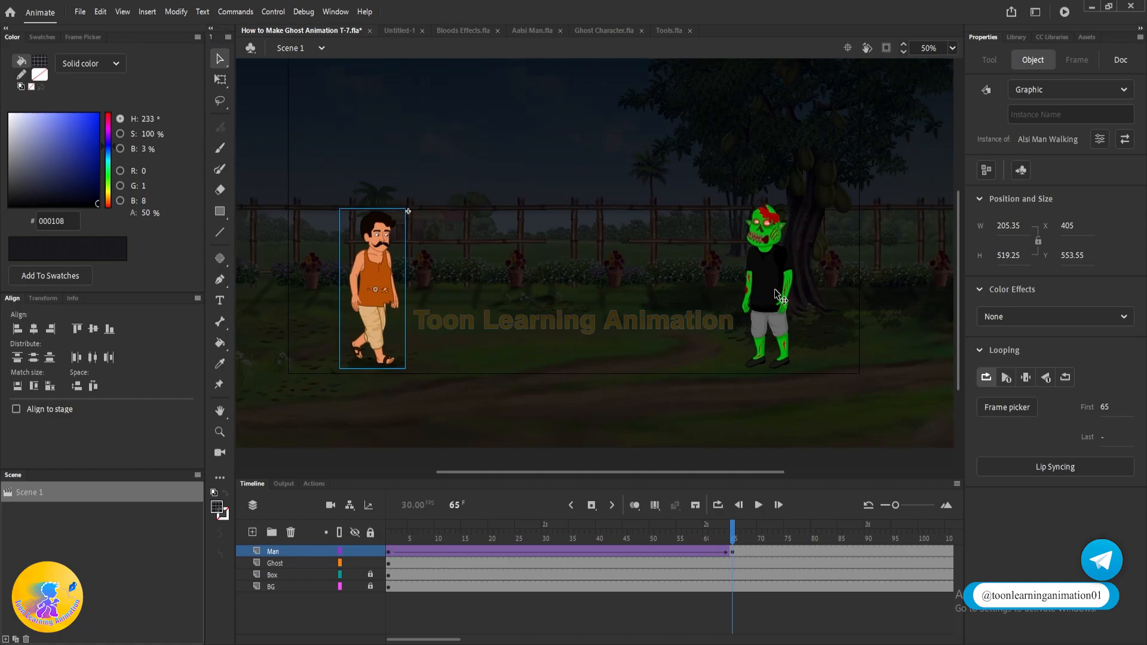
- Play back the man's walk into the stage to review its motion and stopping point
key(Return)
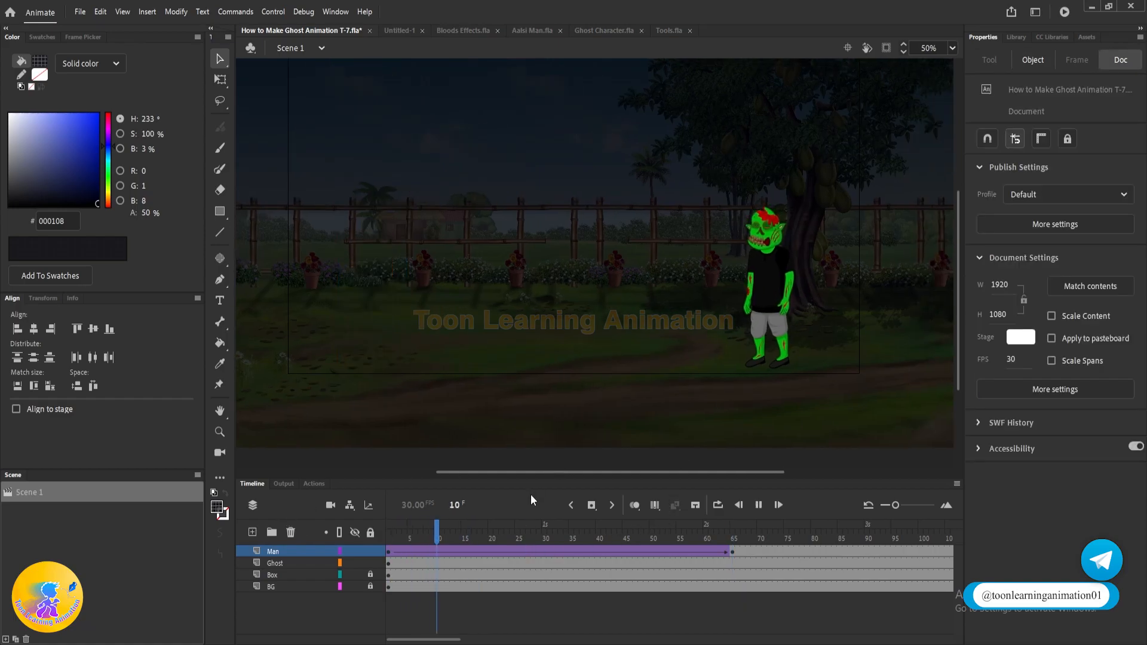
key(Return)
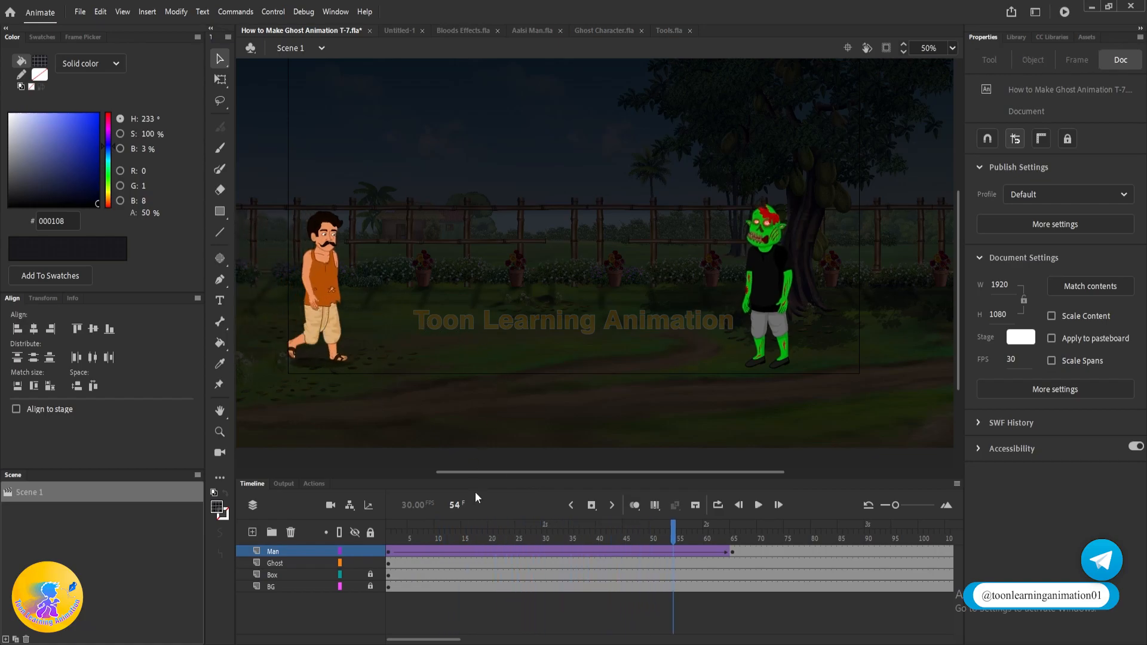
drag(420, 355, 545, 355)
key(Return)
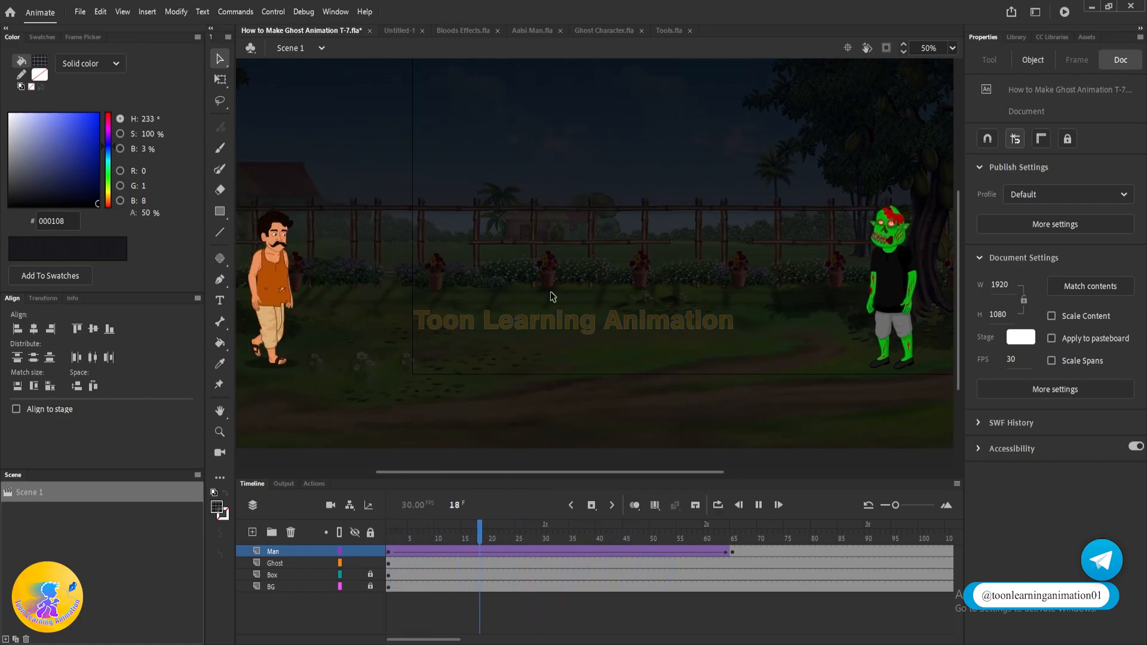
click(503, 278)
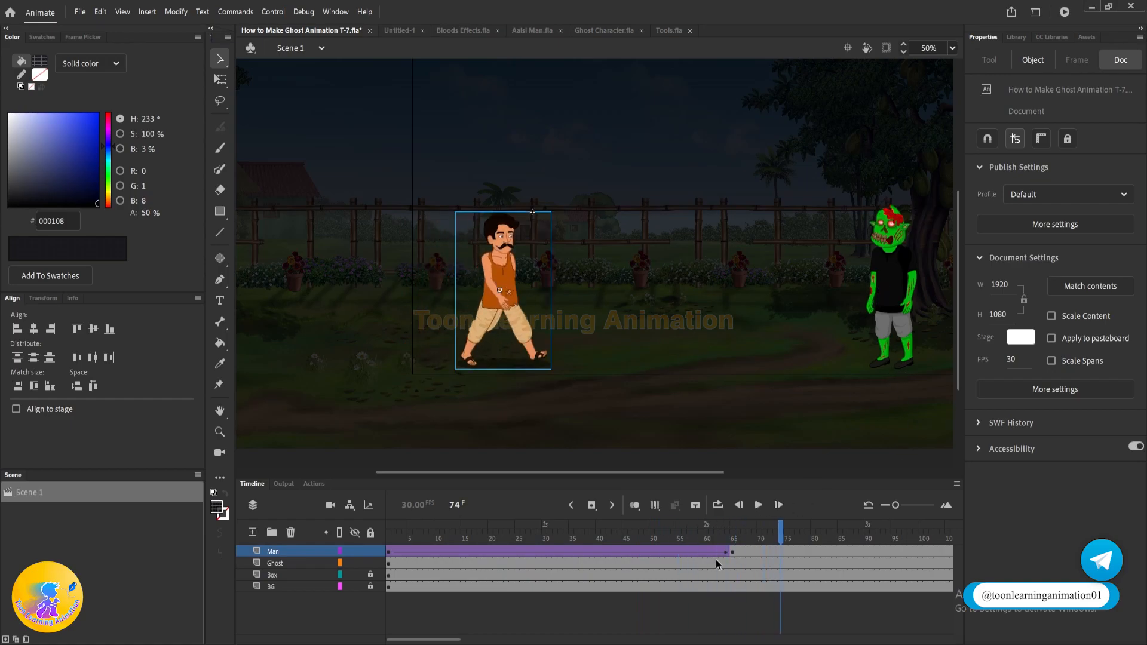
- Insert a keyframe at frame 66 on the Ghost layer and delete the ghost from the frames before it
click(736, 535)
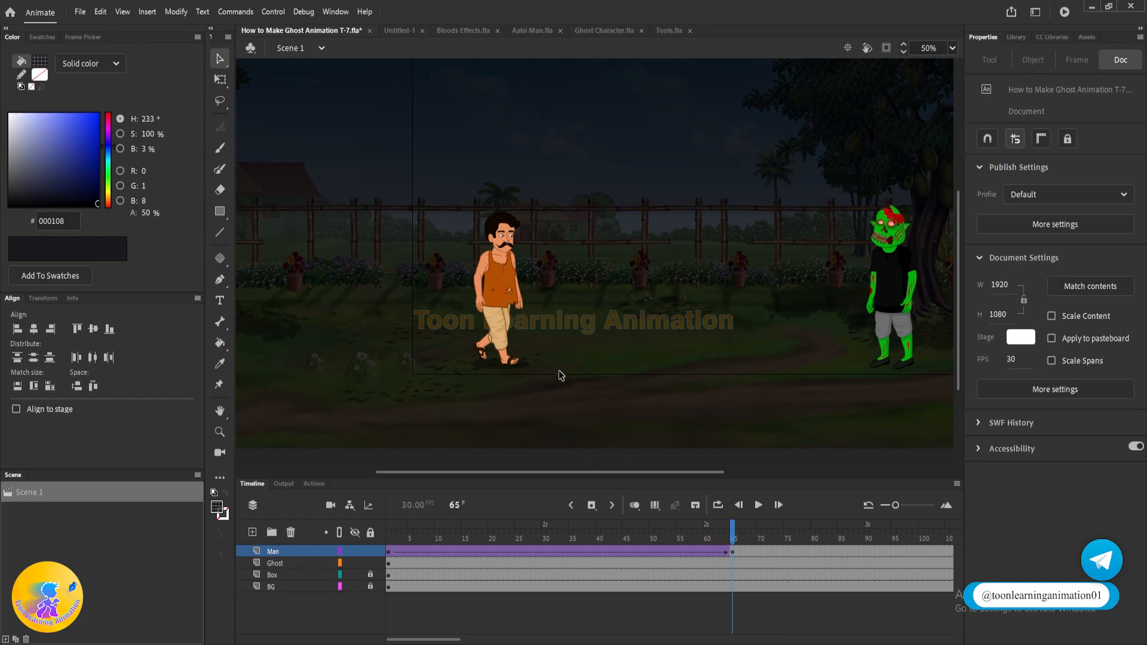
scroll(561, 381, up, 3)
scroll(647, 377, down, 3)
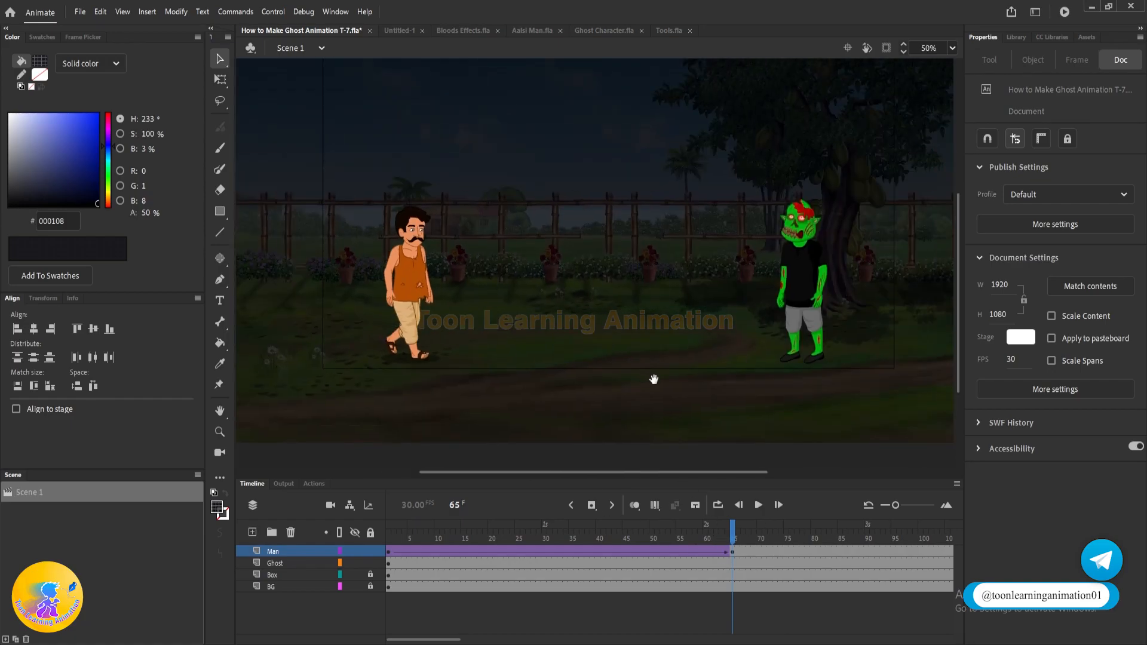
click(800, 319)
drag(734, 538, 739, 532)
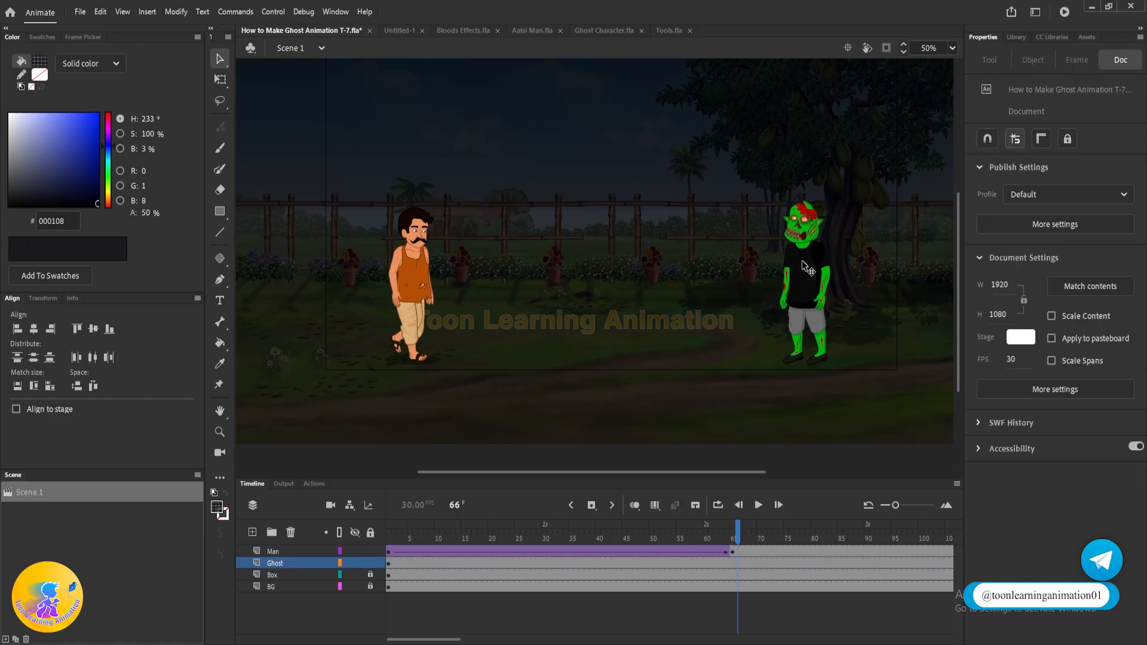
click(817, 296)
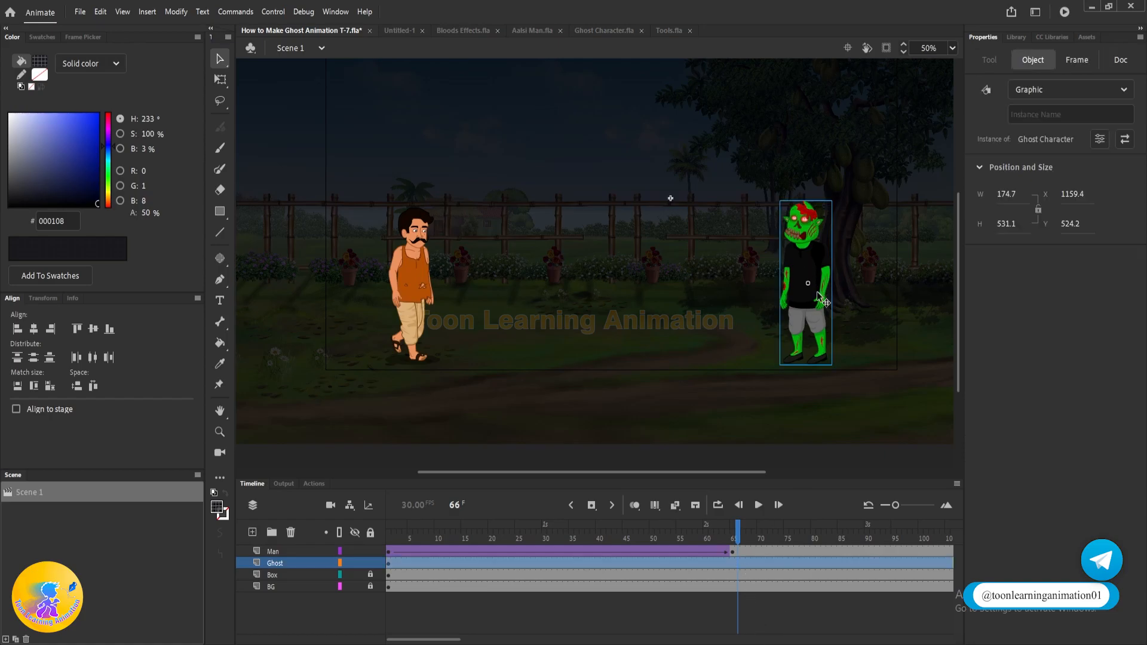
click(766, 609)
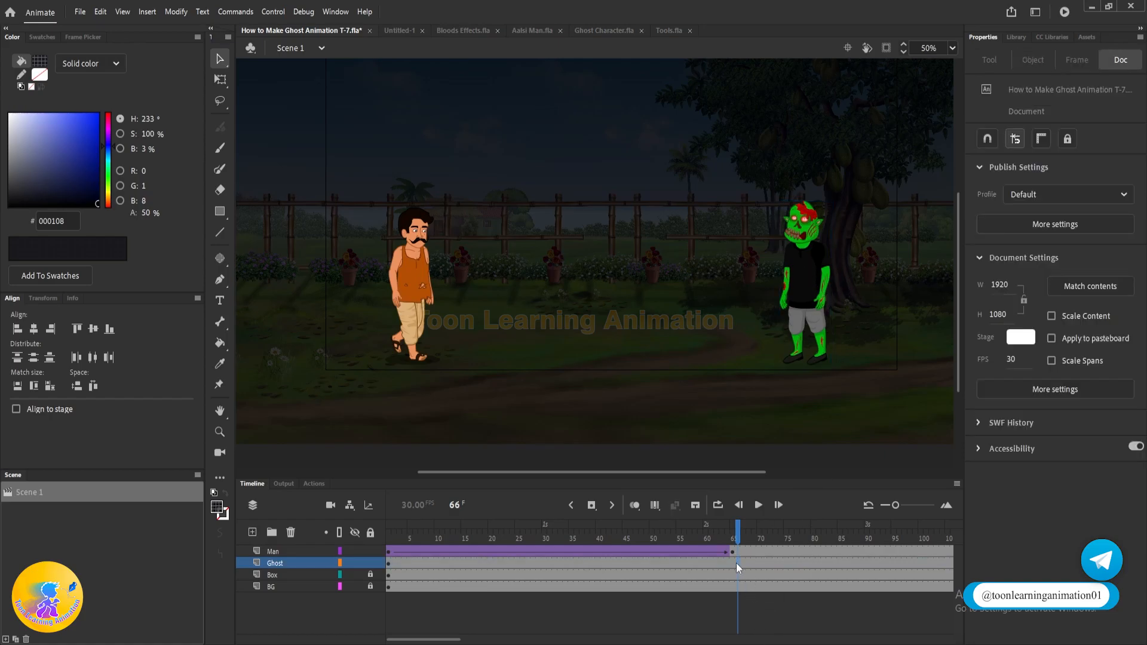
click(736, 564)
key(F6)
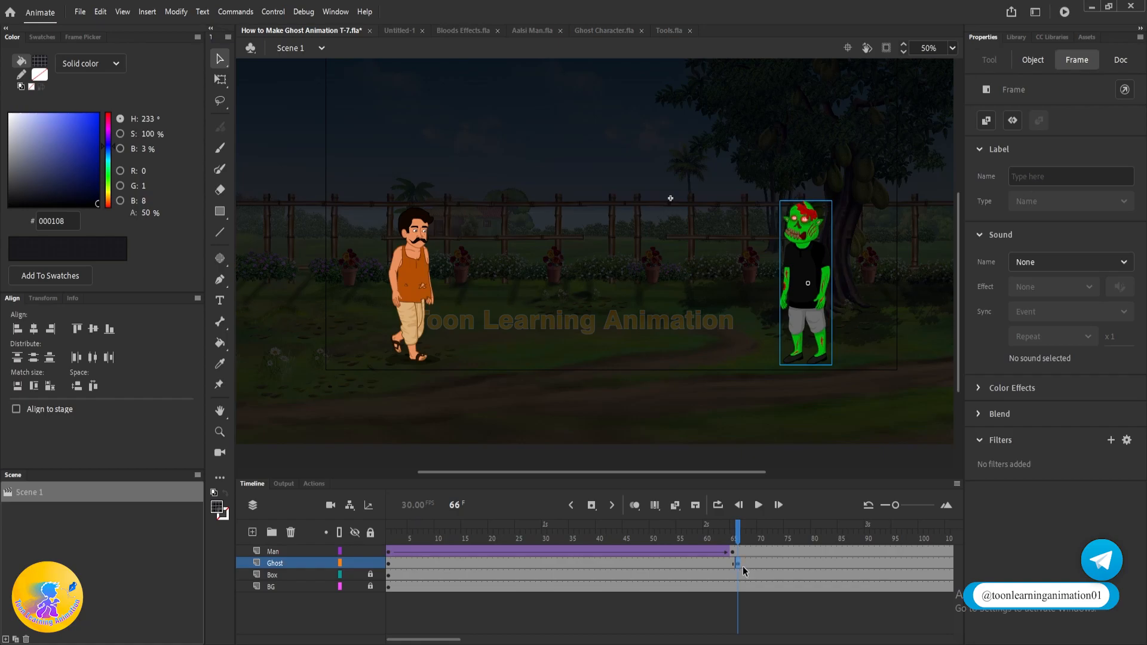
key(Delete)
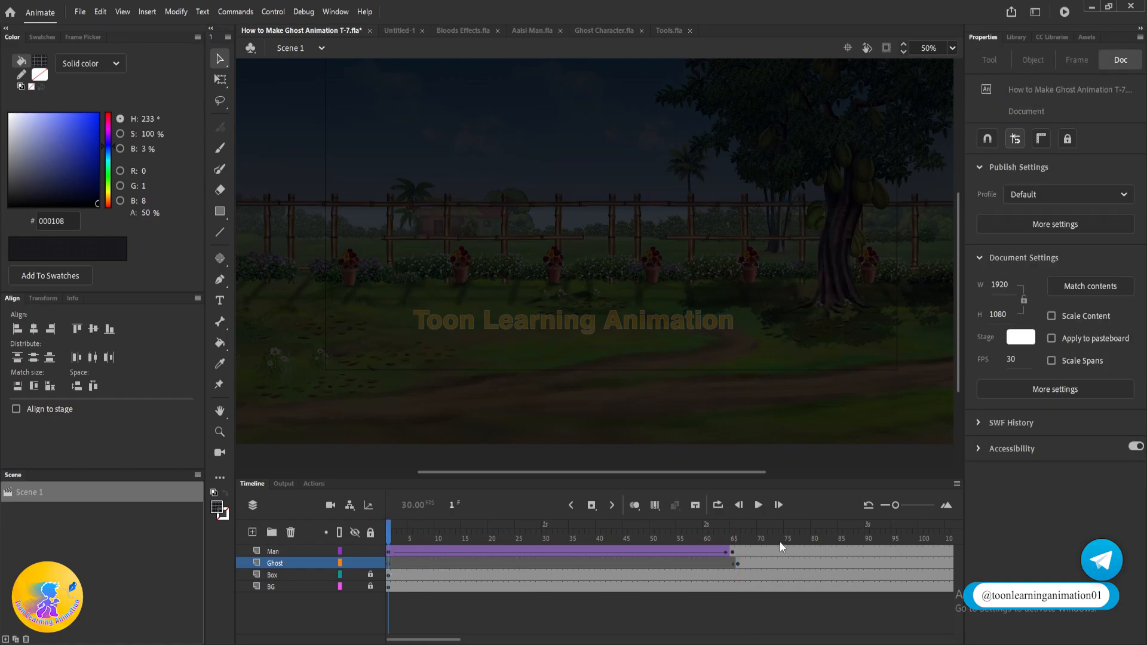
drag(737, 535, 713, 517)
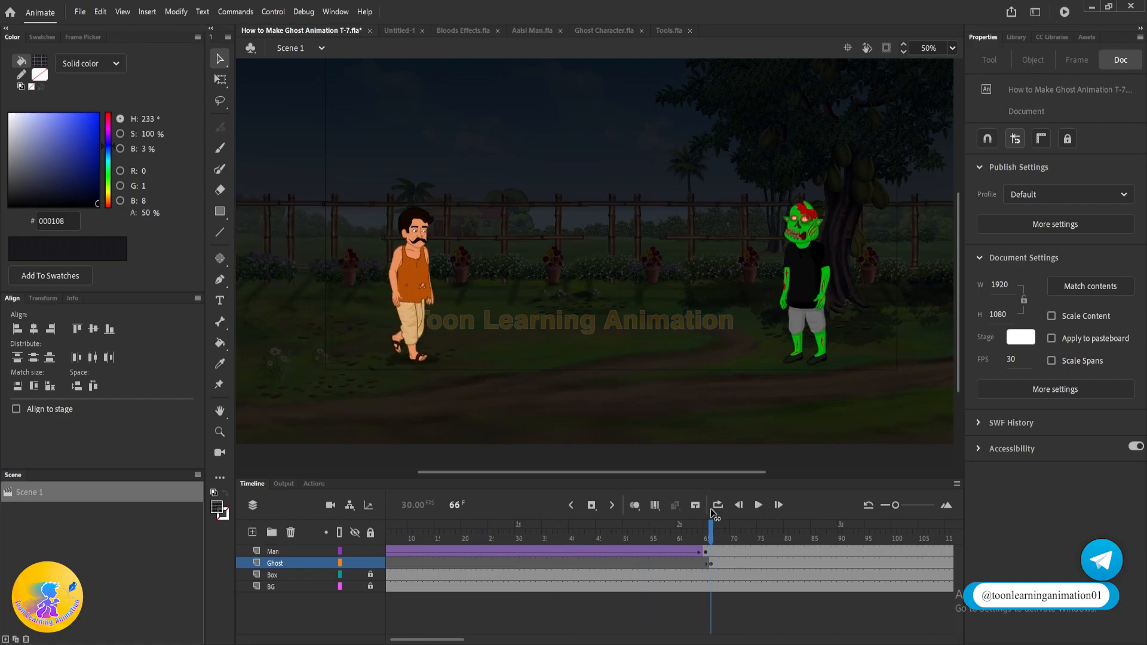
click(809, 297)
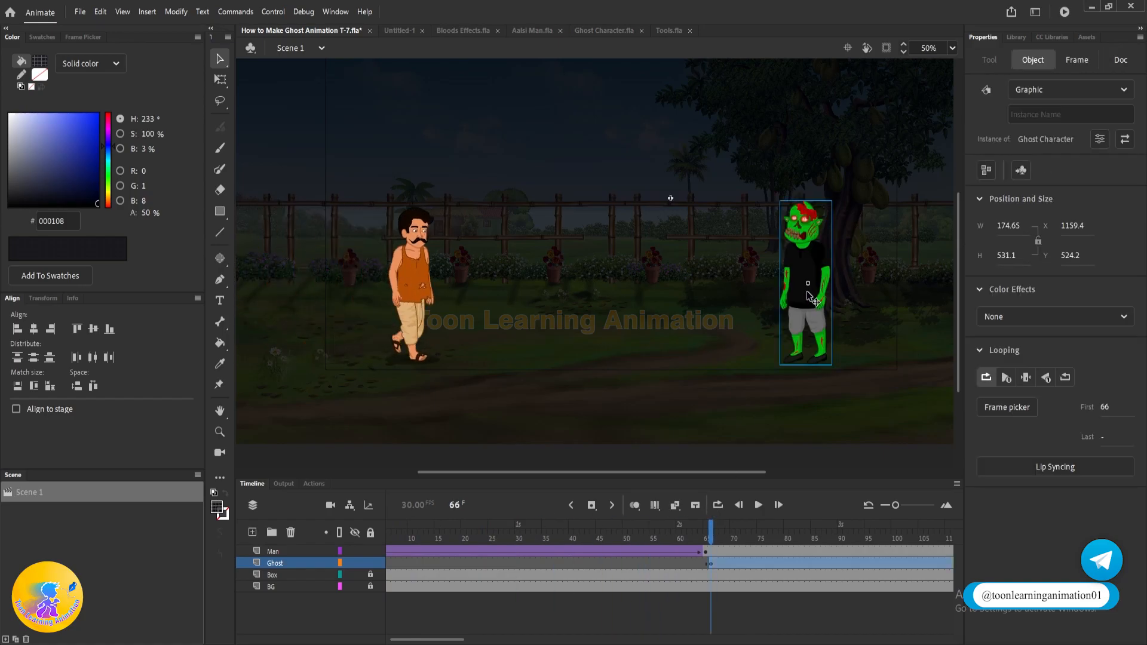
click(1087, 315)
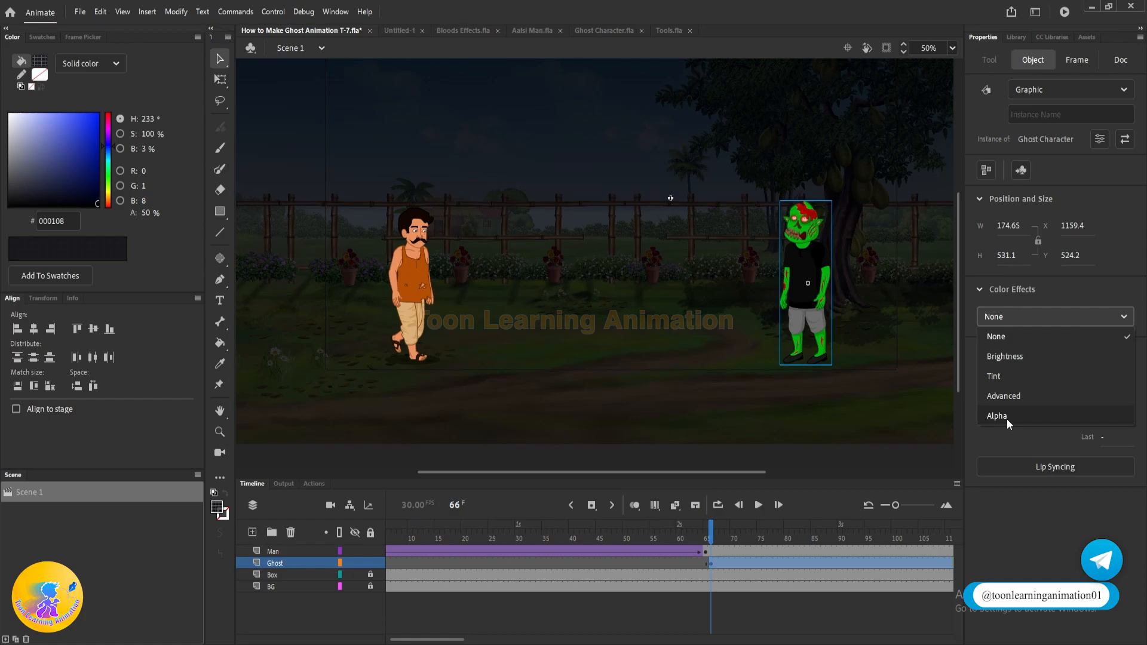
click(1023, 292)
click(1025, 292)
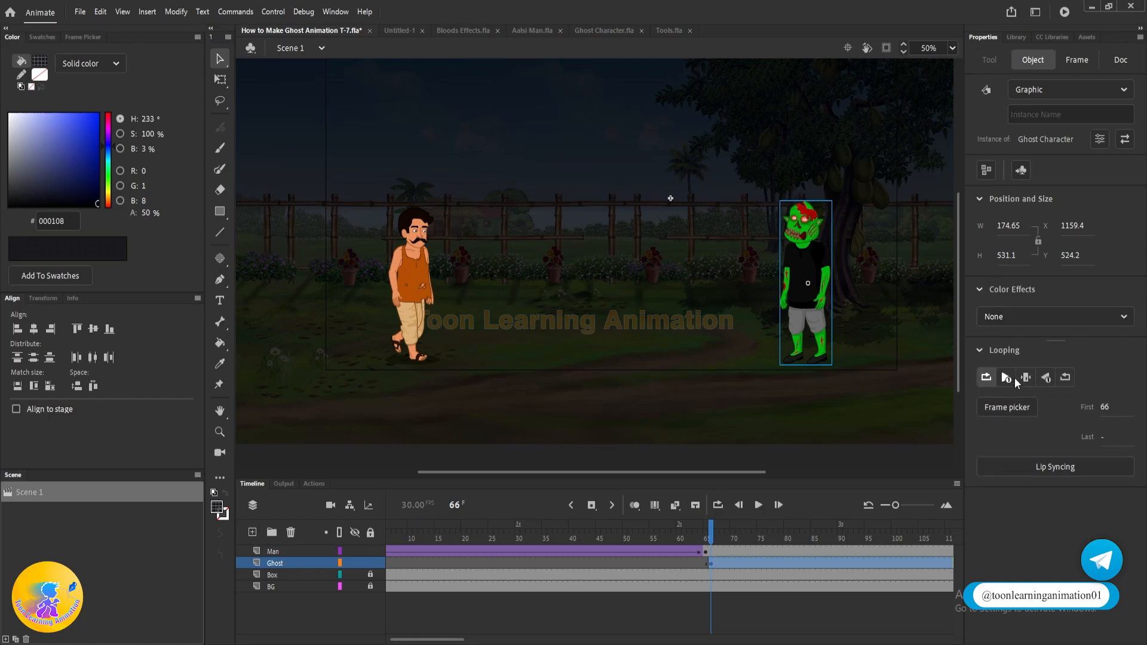
click(1015, 320)
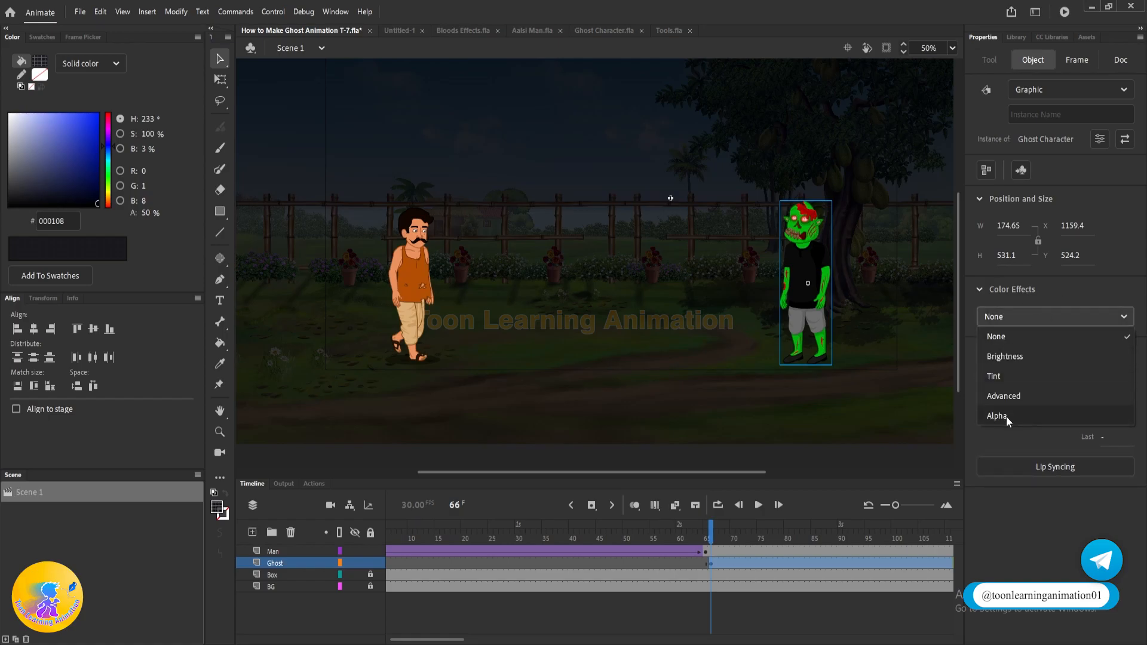
click(792, 606)
- Insert a keyframe at frame 95 on the Ghost layer and make the ghost at frame 66 fully transparent with the Alpha color effect
click(867, 562)
key(F6)
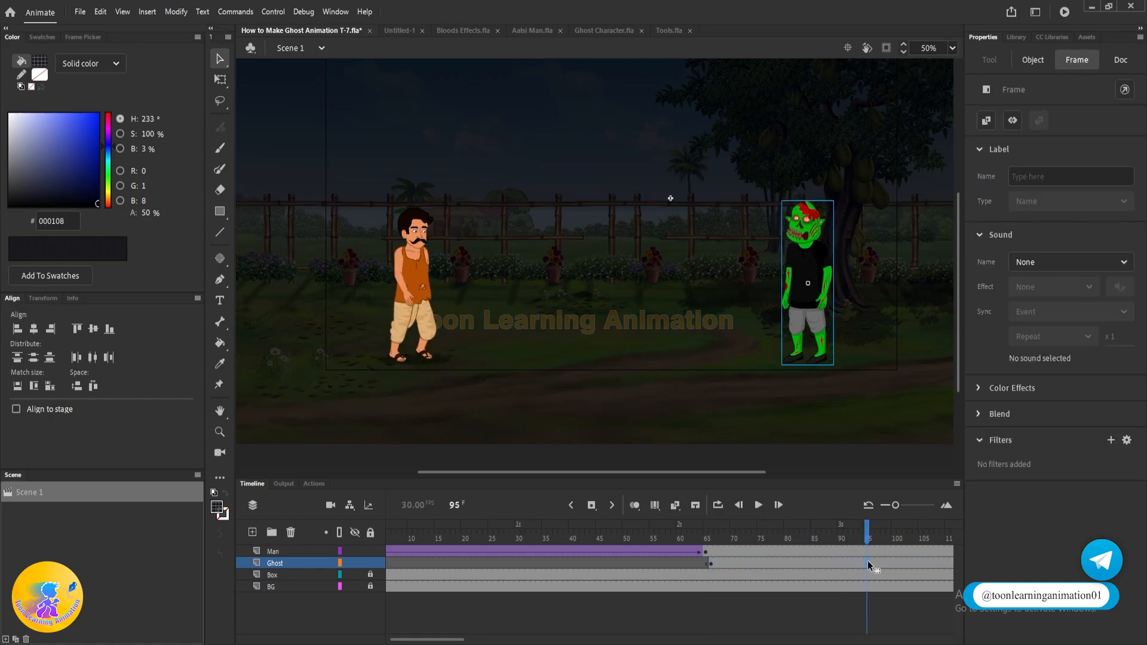
click(710, 534)
click(818, 296)
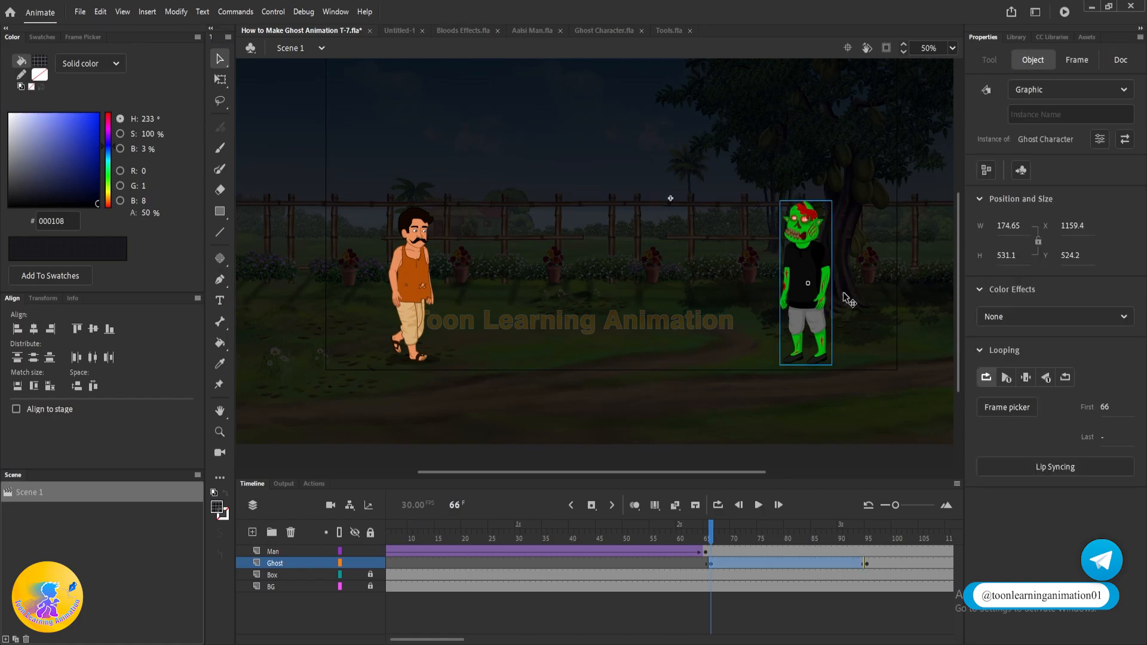
click(1031, 312)
click(1012, 411)
drag(1132, 352, 968, 357)
- Create a classic tween on the Ghost layer between frames 66 and 95 and preview the fade-in
click(748, 562)
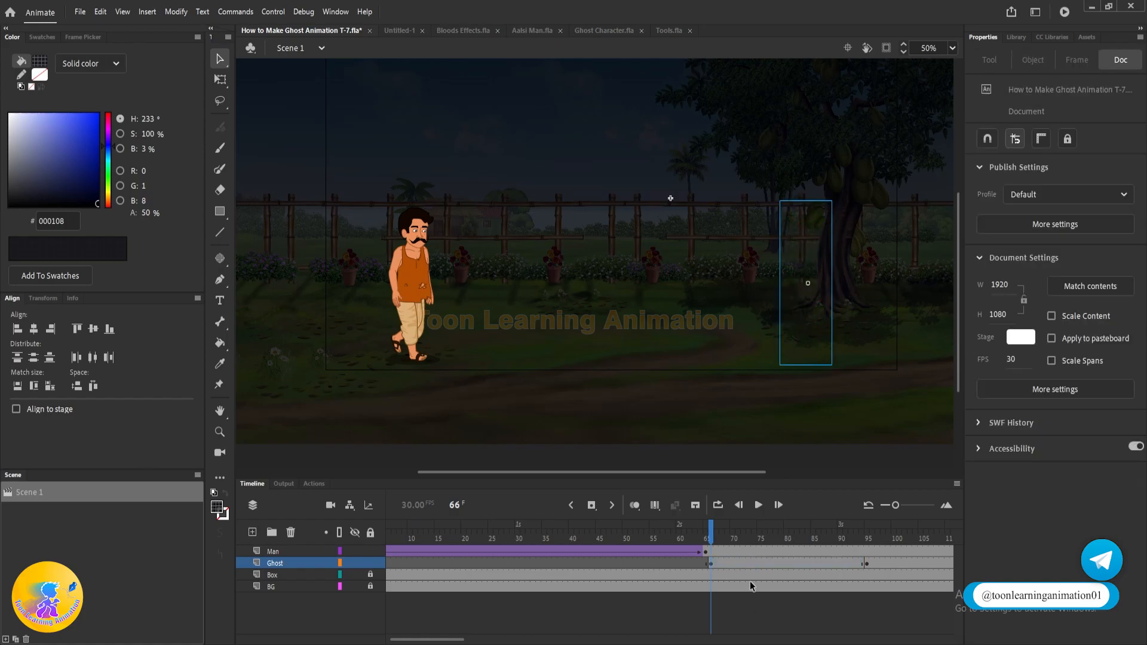
right_click(748, 563)
click(811, 201)
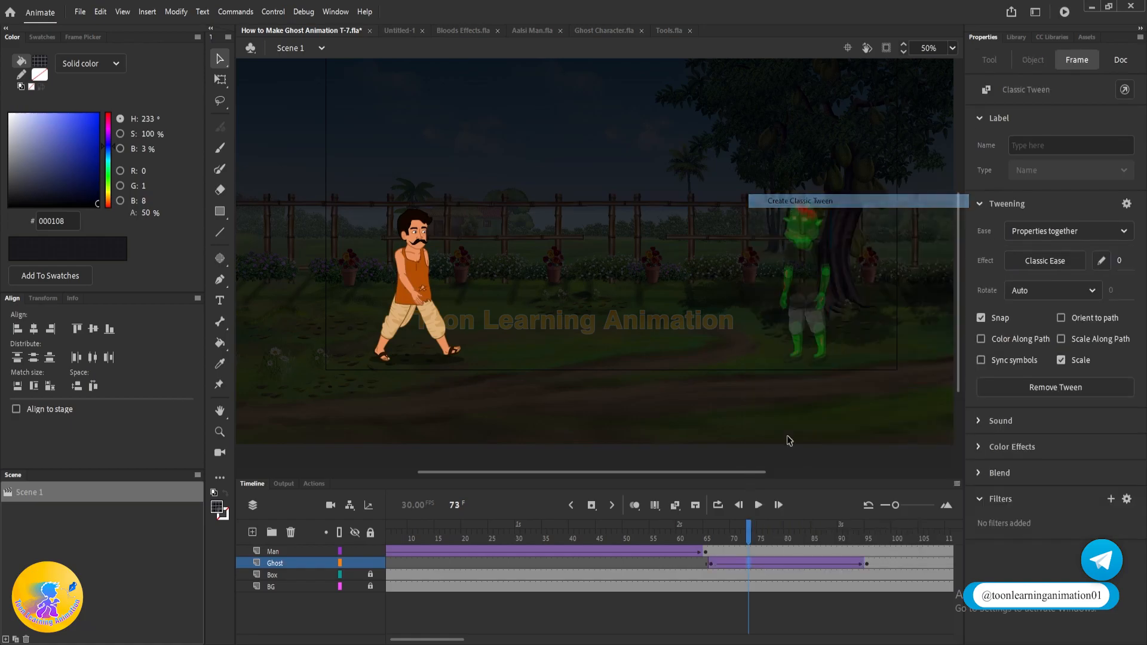
click(710, 536)
key(Return)
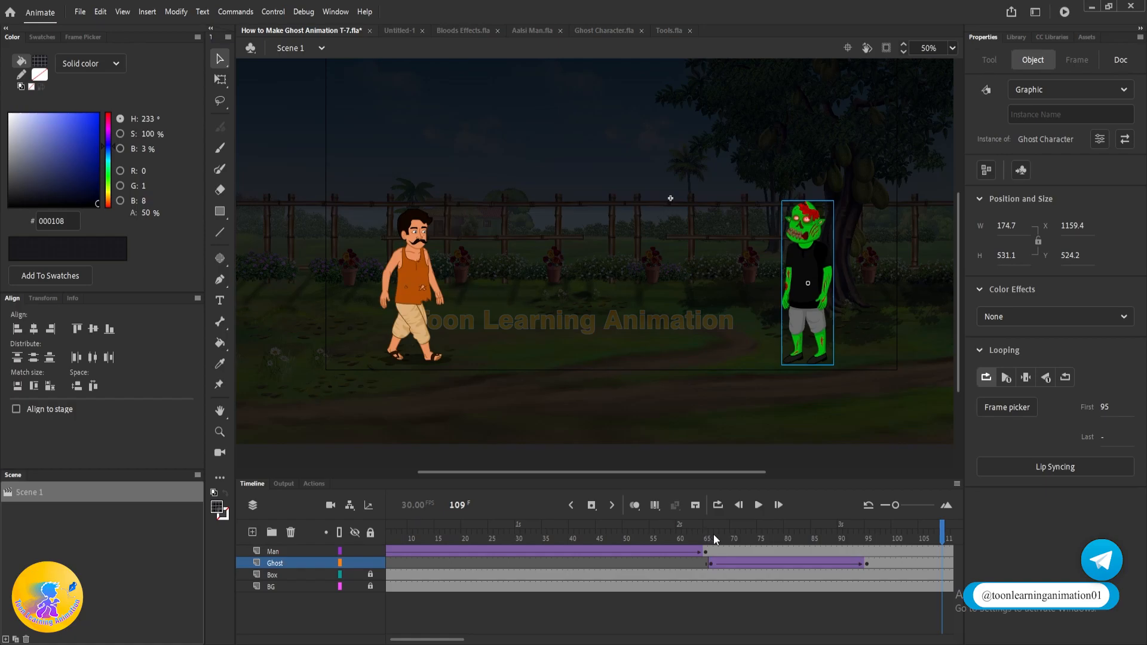
- Review the ghost's fade-in up close by playing and scrubbing between frames 66 and 95
click(711, 536)
scroll(887, 338, up, 3)
drag(887, 337, 781, 359)
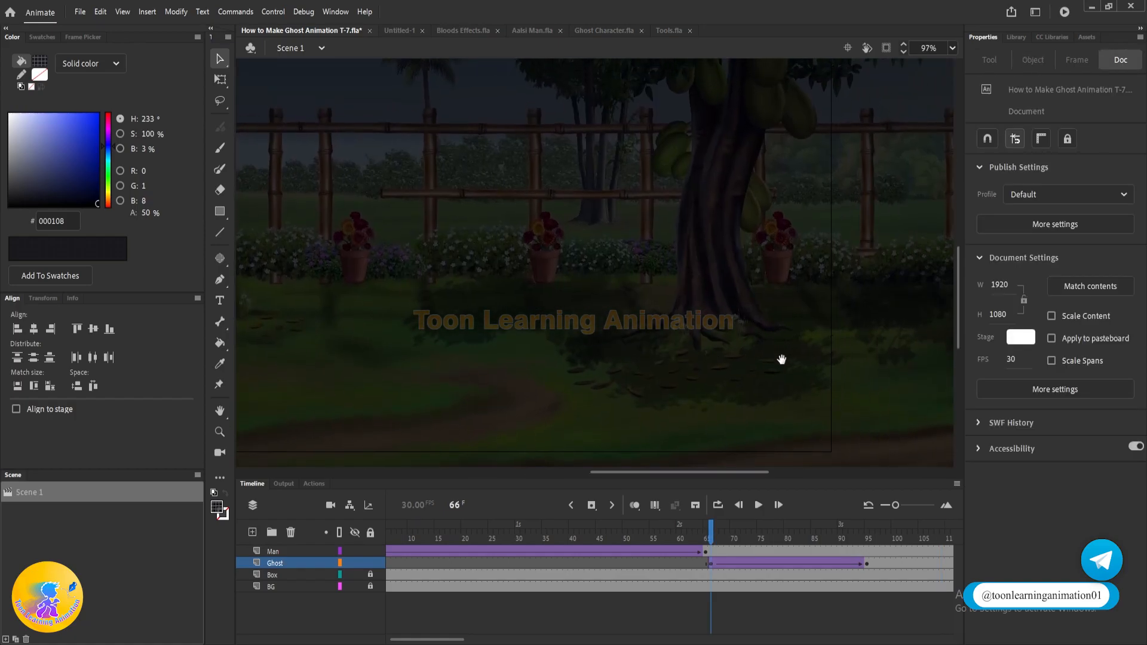
key(Return)
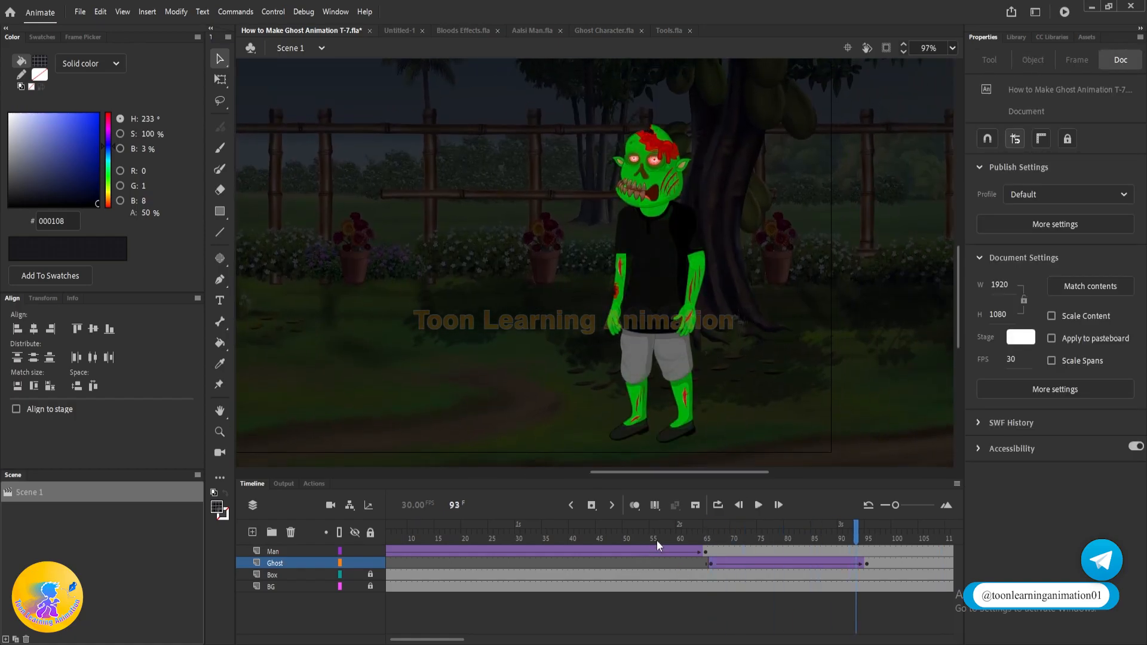
click(707, 537)
click(714, 539)
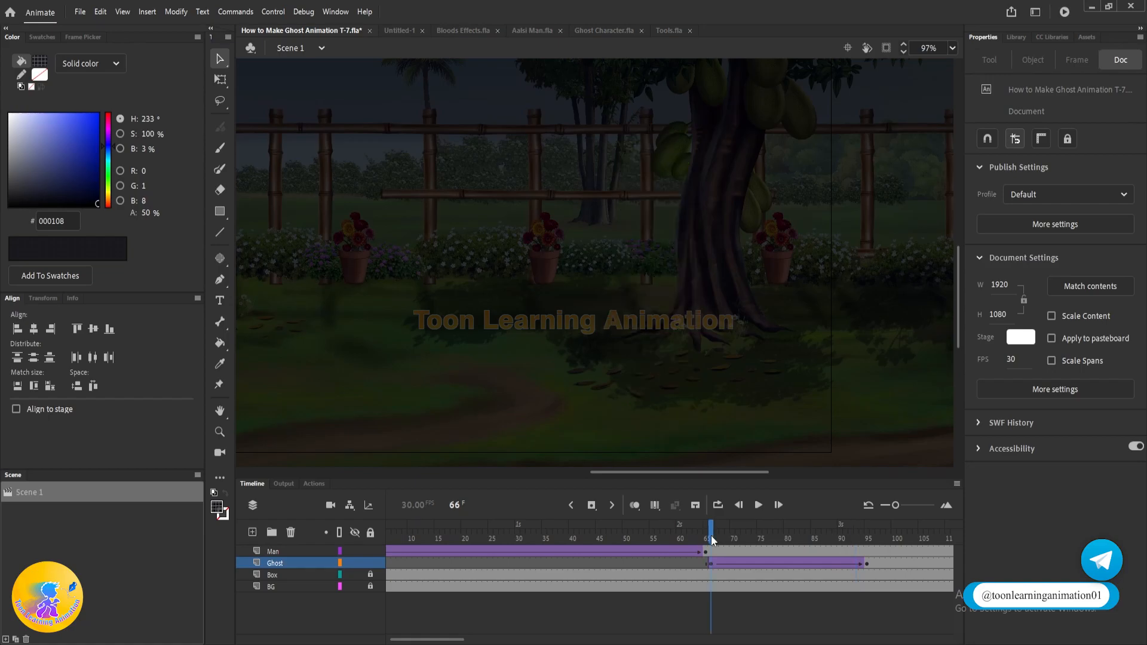
drag(716, 530, 759, 533)
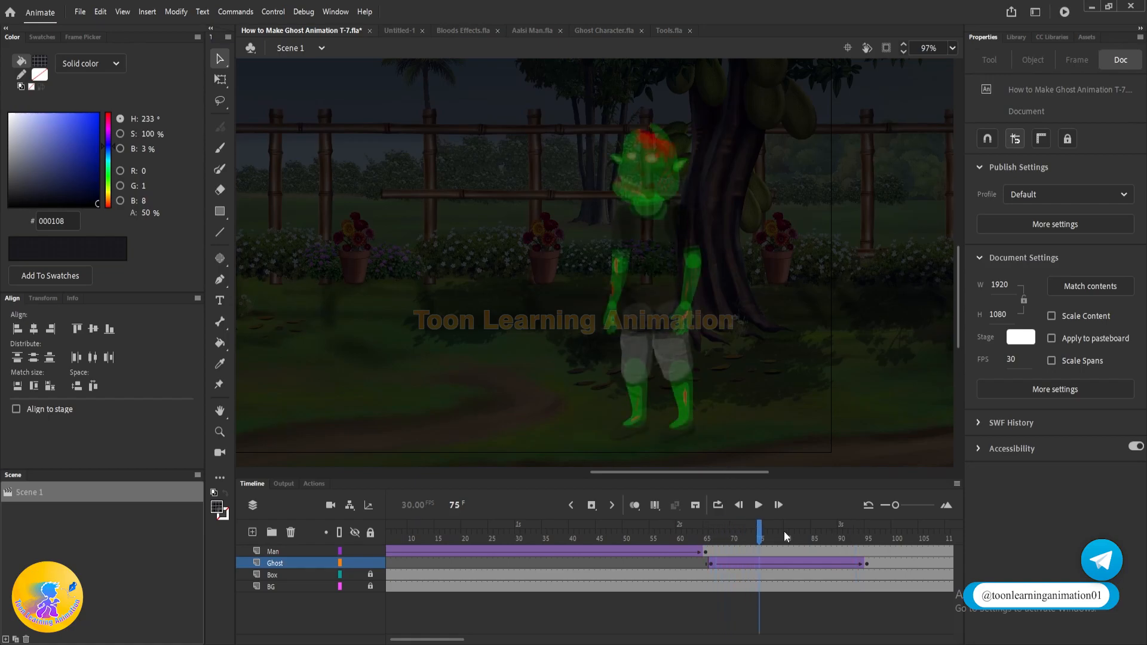
click(866, 537)
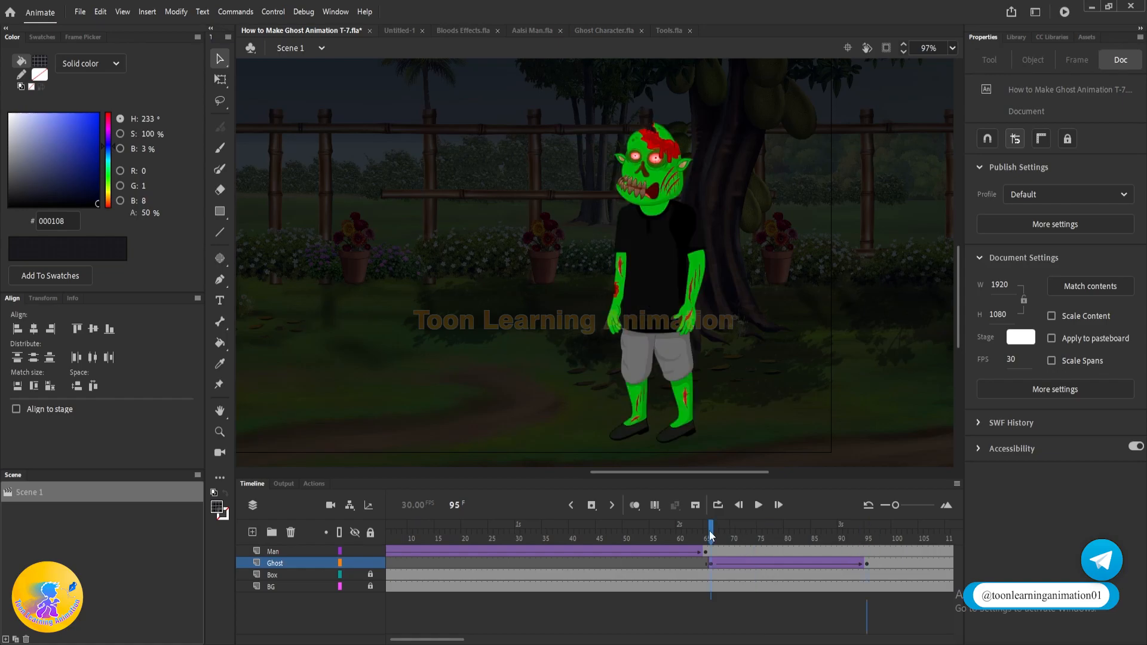
click(708, 531)
click(869, 533)
click(727, 562)
drag(712, 537, 791, 538)
- Examine the half-transparent ghost at frame 81 for overlapping body parts at the head, arms and joints
click(715, 227)
scroll(593, 198, up, 2)
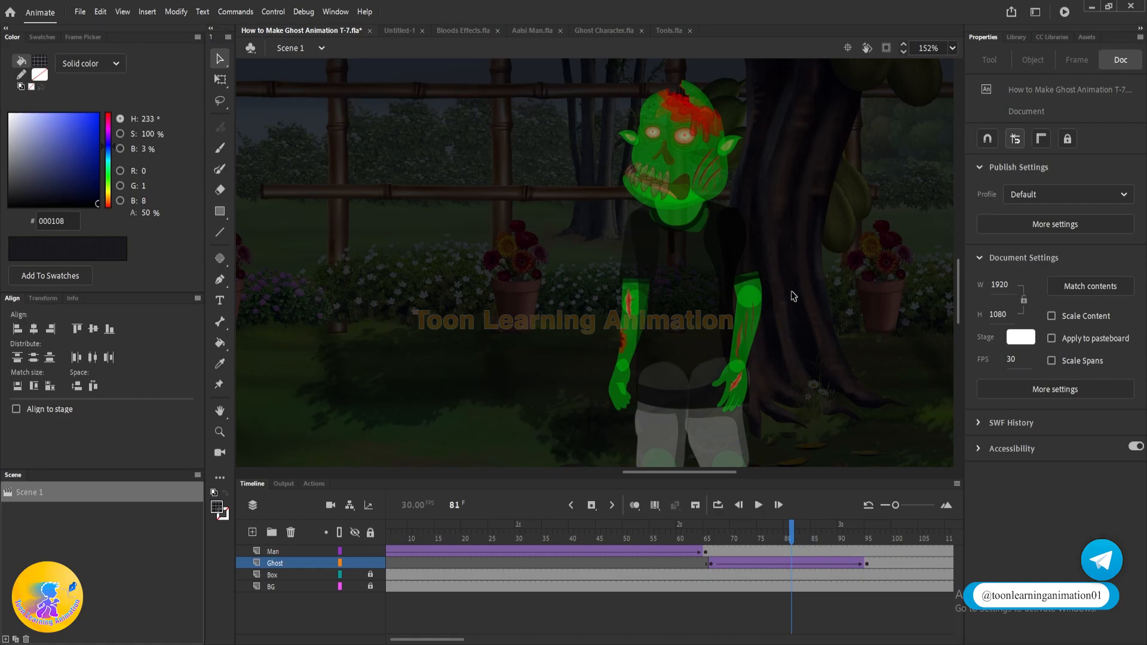
scroll(722, 254, down, 2)
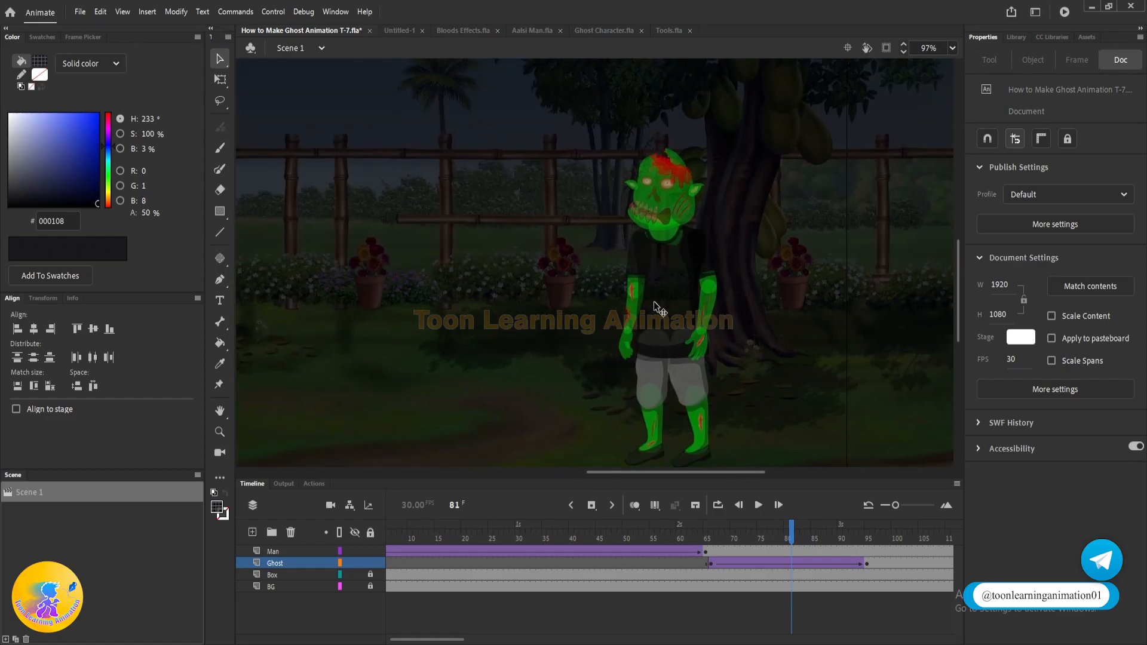
scroll(650, 300, up, 2)
scroll(798, 269, up, 1)
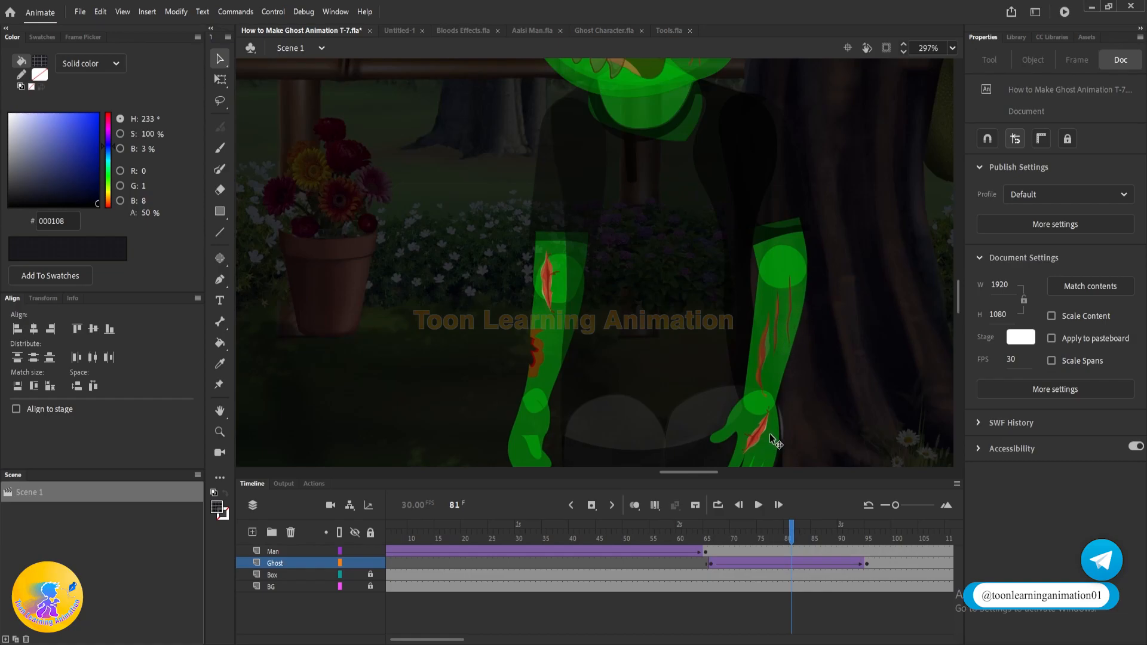
scroll(768, 435, down, 3)
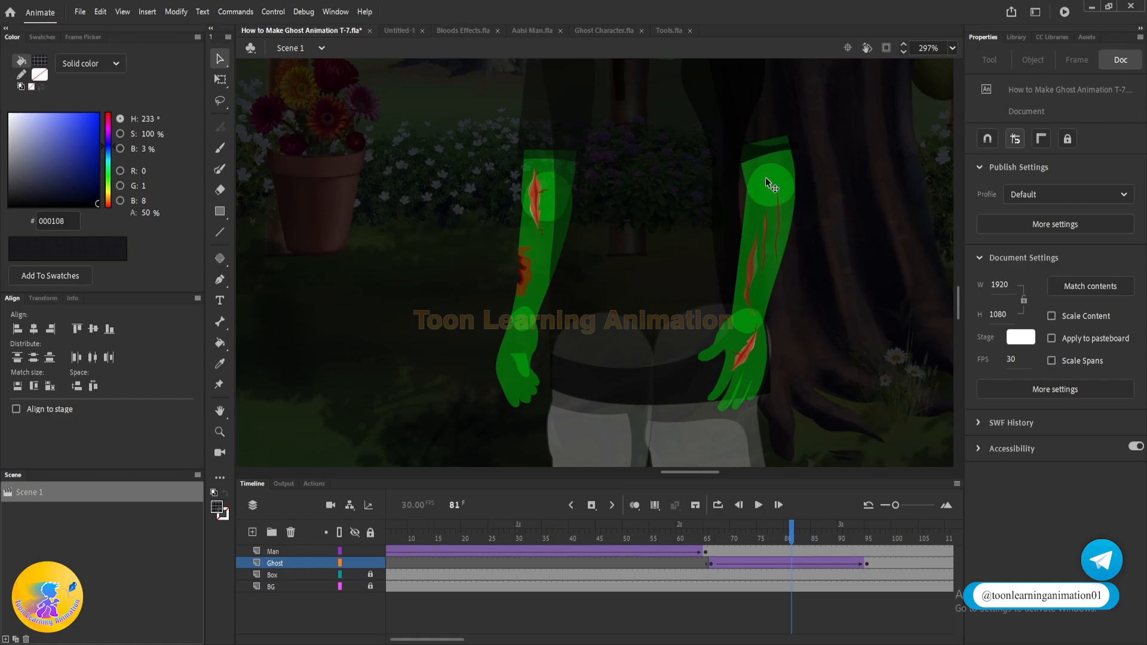
scroll(724, 266, down, 5)
drag(826, 309, 837, 357)
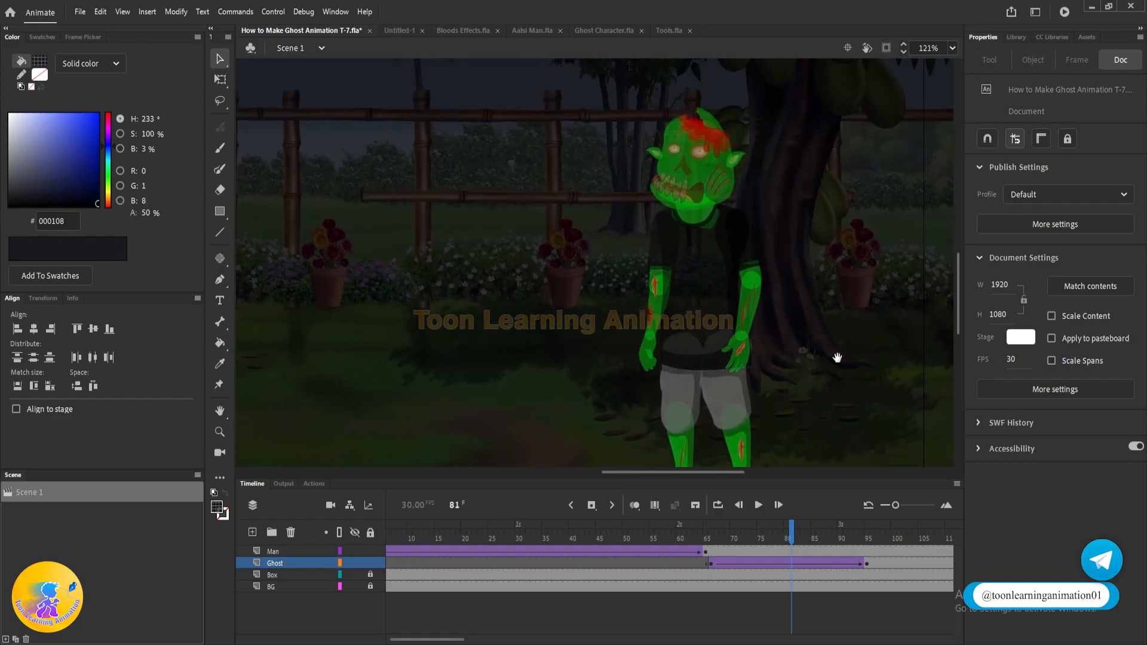
scroll(811, 319, up, 1)
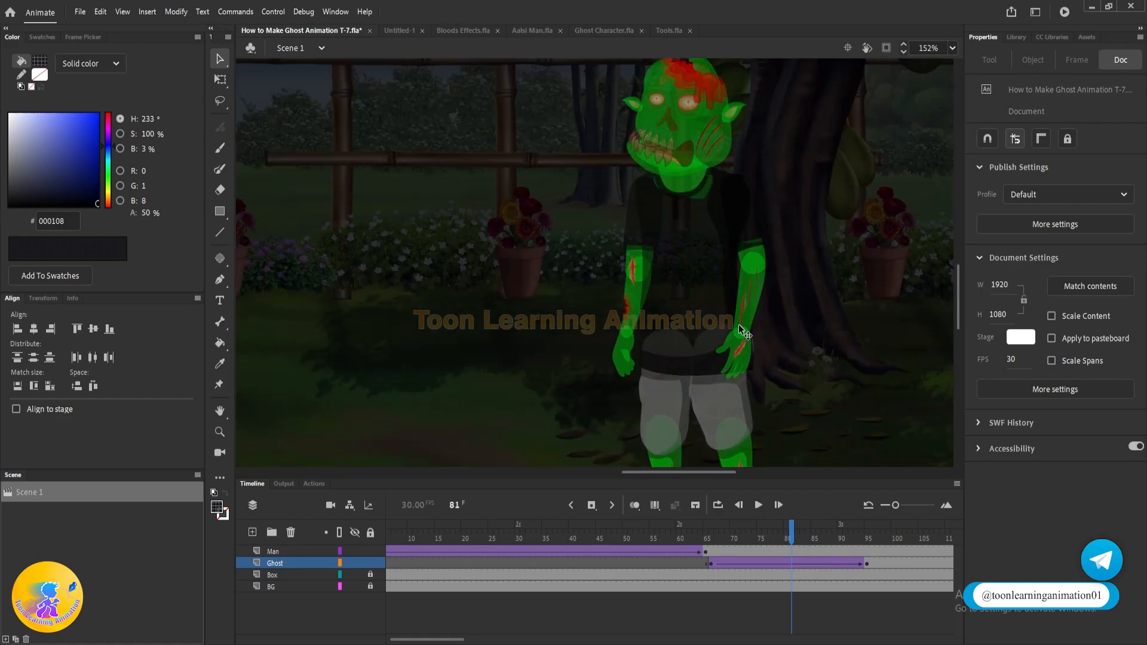
scroll(739, 320, down, 3)
scroll(737, 199, up, 5)
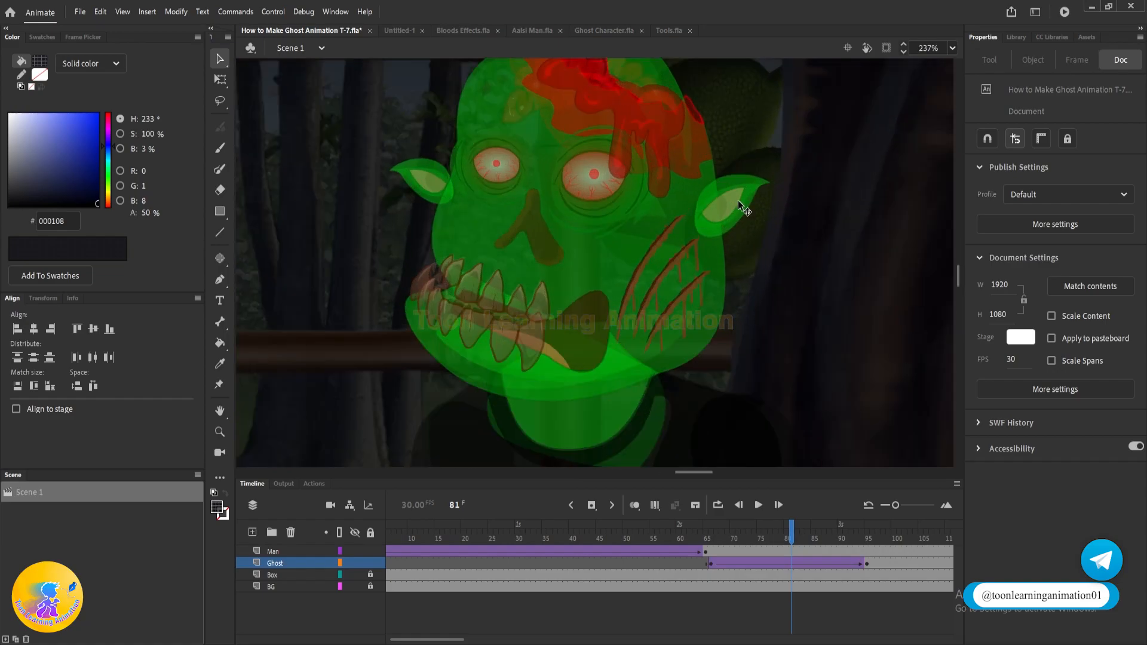
scroll(737, 200, down, 5)
scroll(742, 346, down, 1)
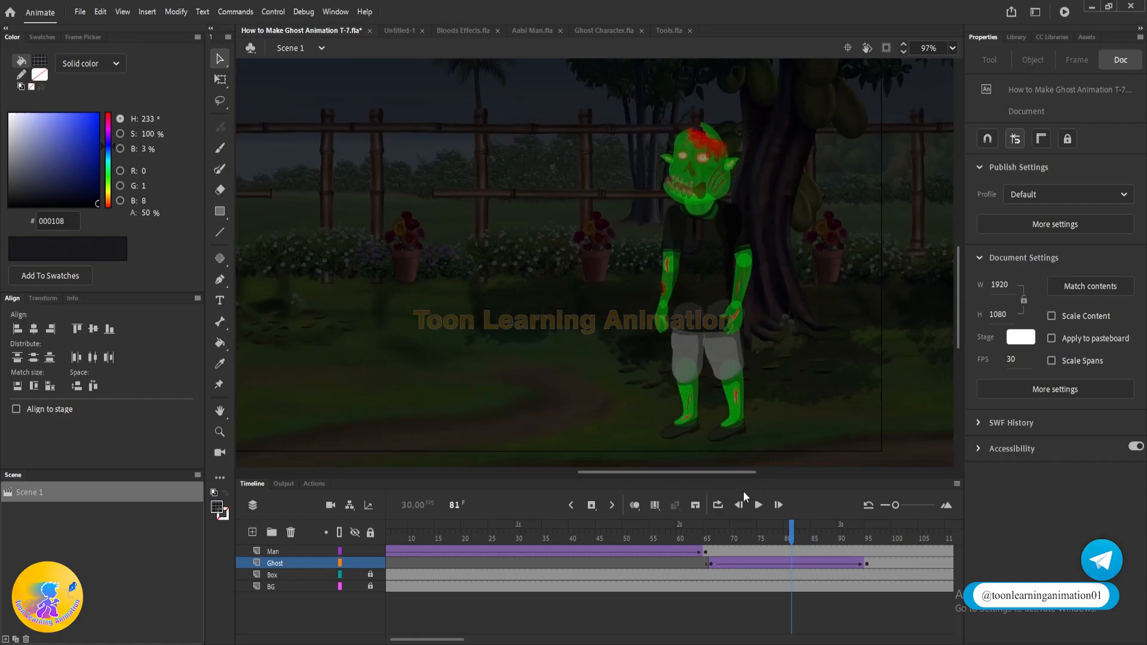
- Unlock the Box and BG layers, copy the dark box and background together at frame 66, and lock both layers again
click(712, 538)
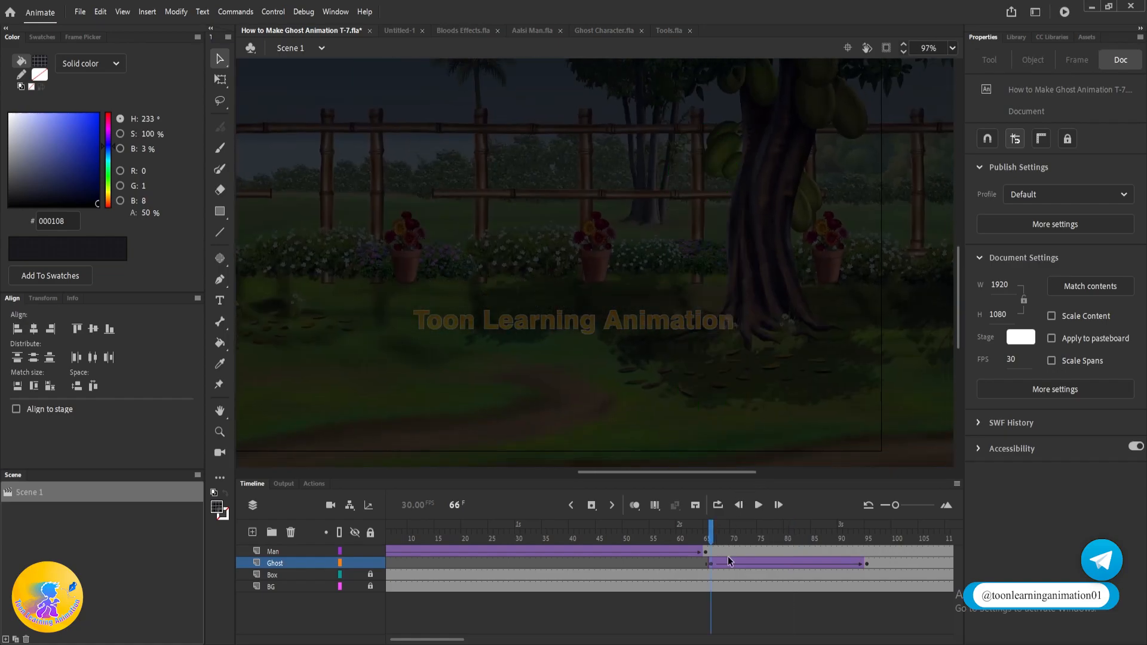
scroll(745, 342, down, 1)
click(727, 379)
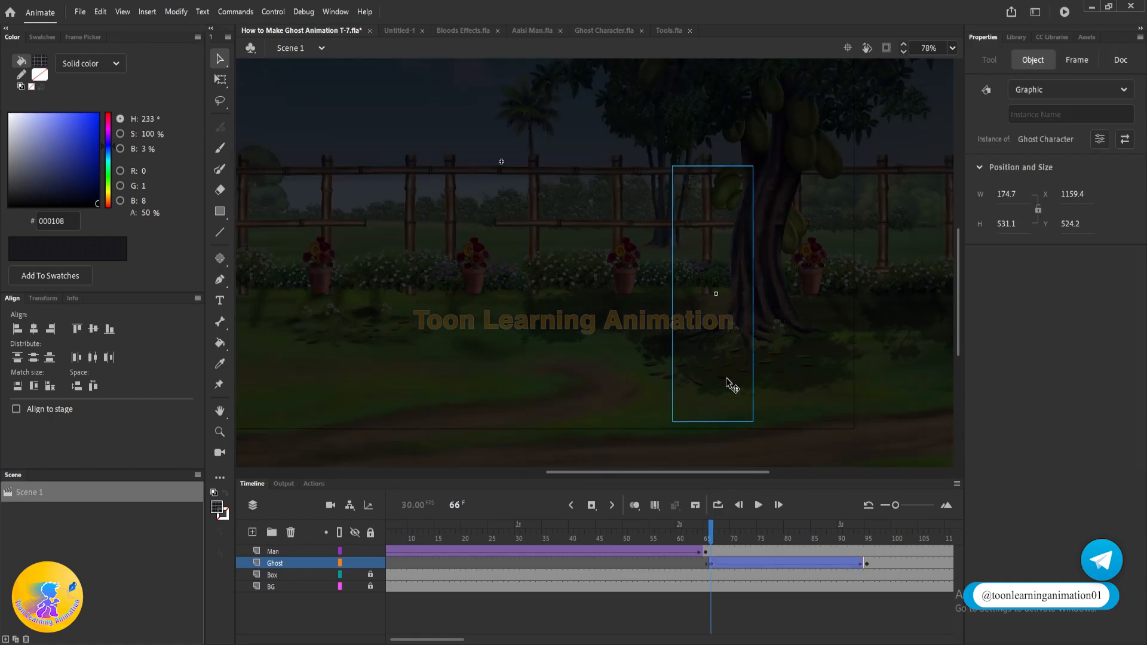
scroll(730, 342, down, 3)
click(808, 400)
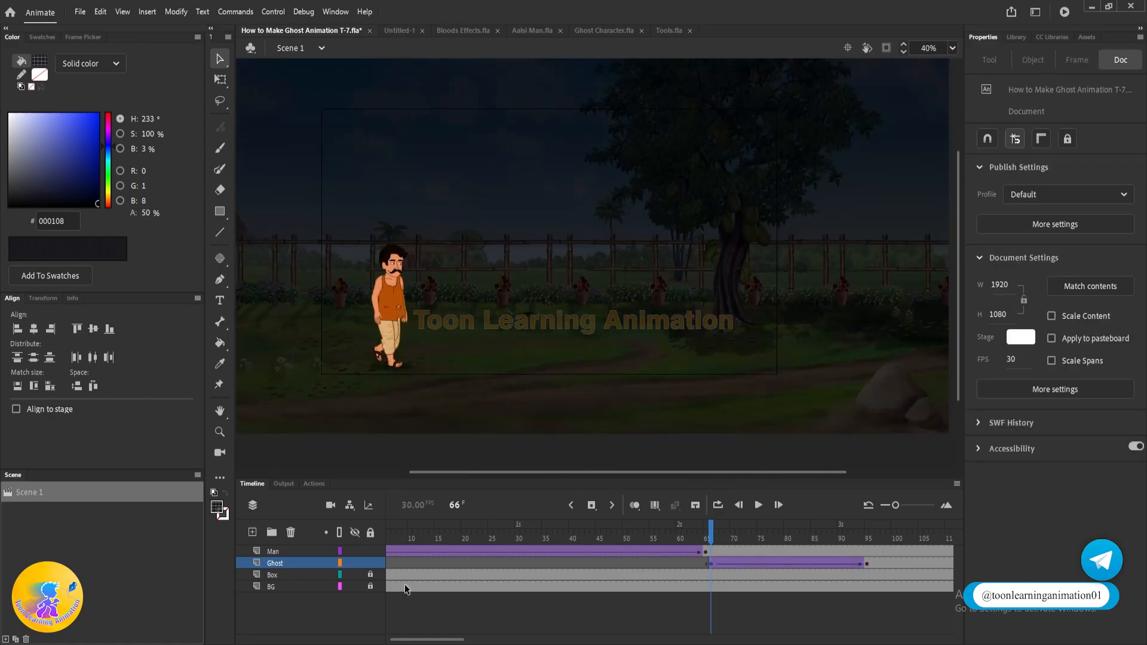
click(780, 402)
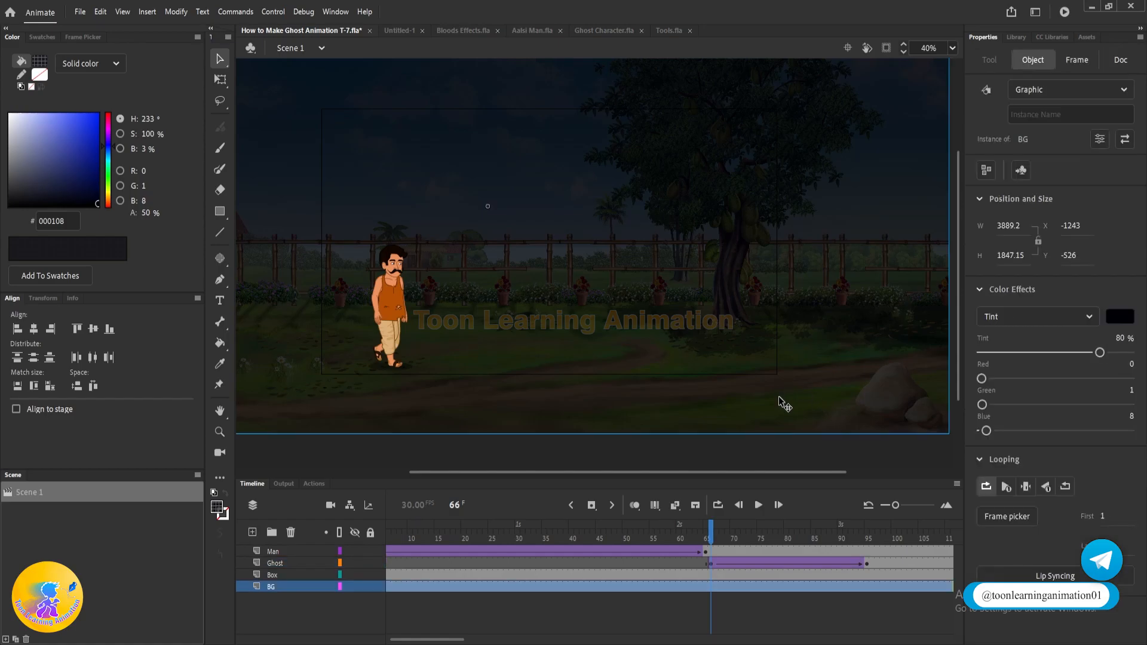
scroll(801, 402, down, 3)
drag(854, 329, 756, 427)
drag(782, 372, 876, 321)
key(ctrl+z)
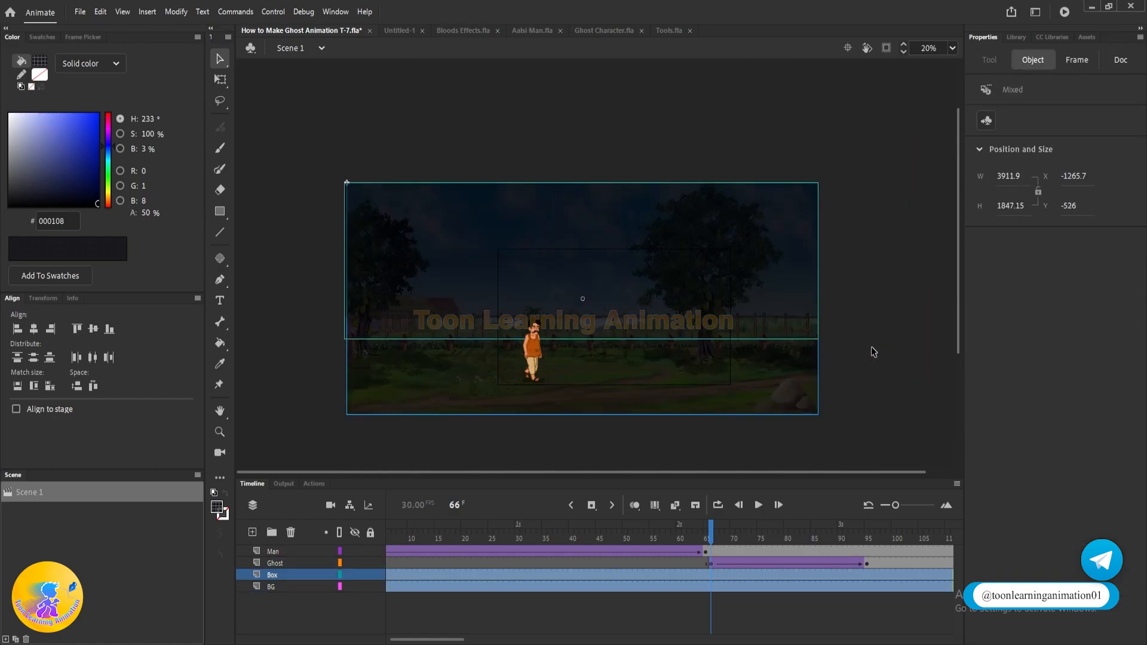
click(373, 573)
click(370, 586)
- Add a new layer above the Ghost layer and name it BG3
click(281, 562)
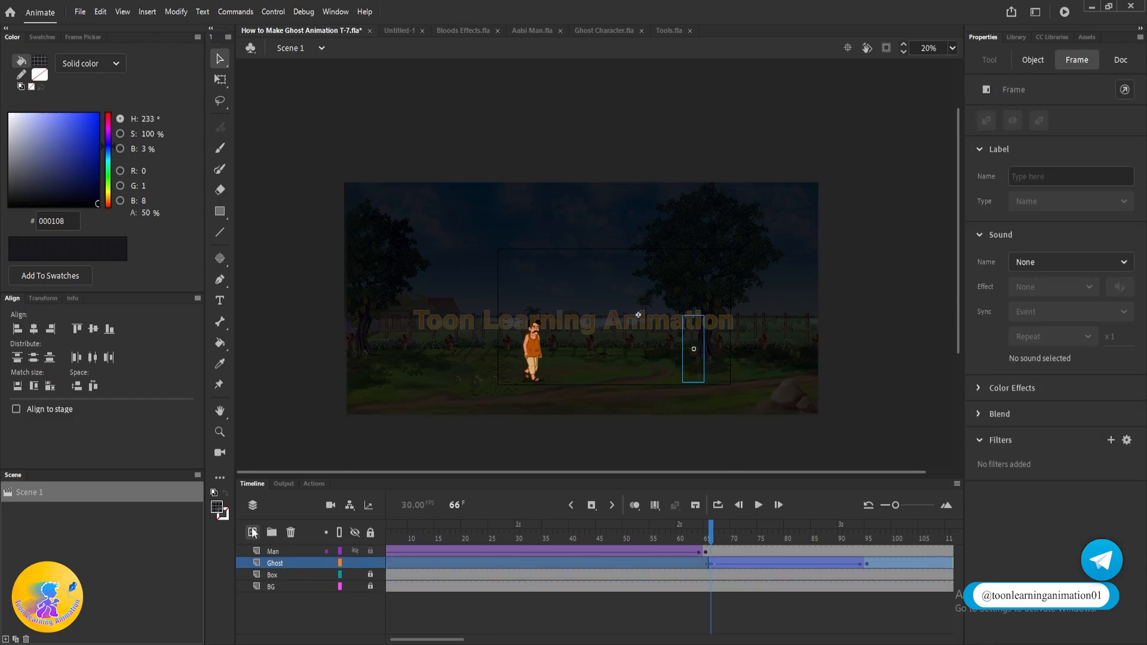
click(252, 532)
double_click(281, 562)
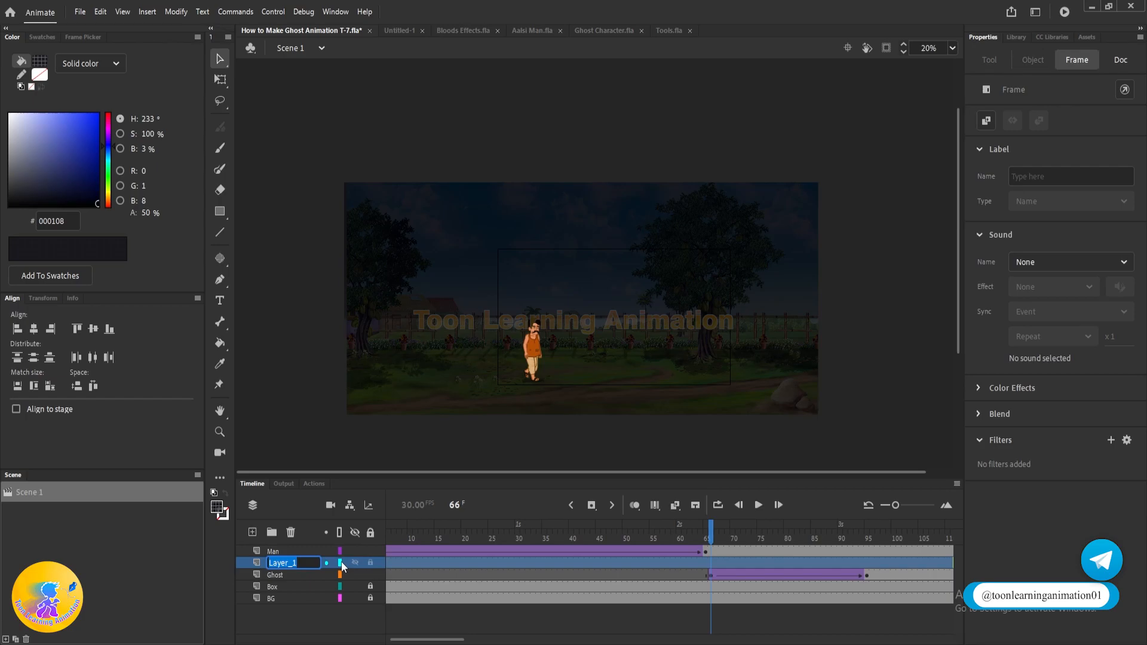
text(BG)
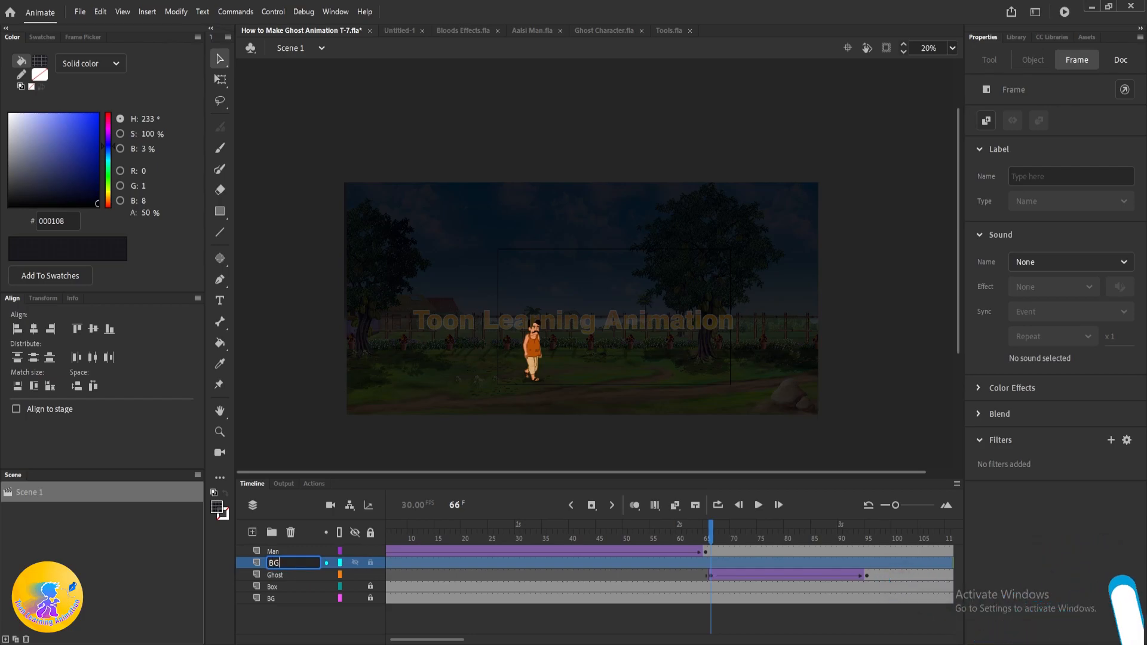
text(3)
key(Return)
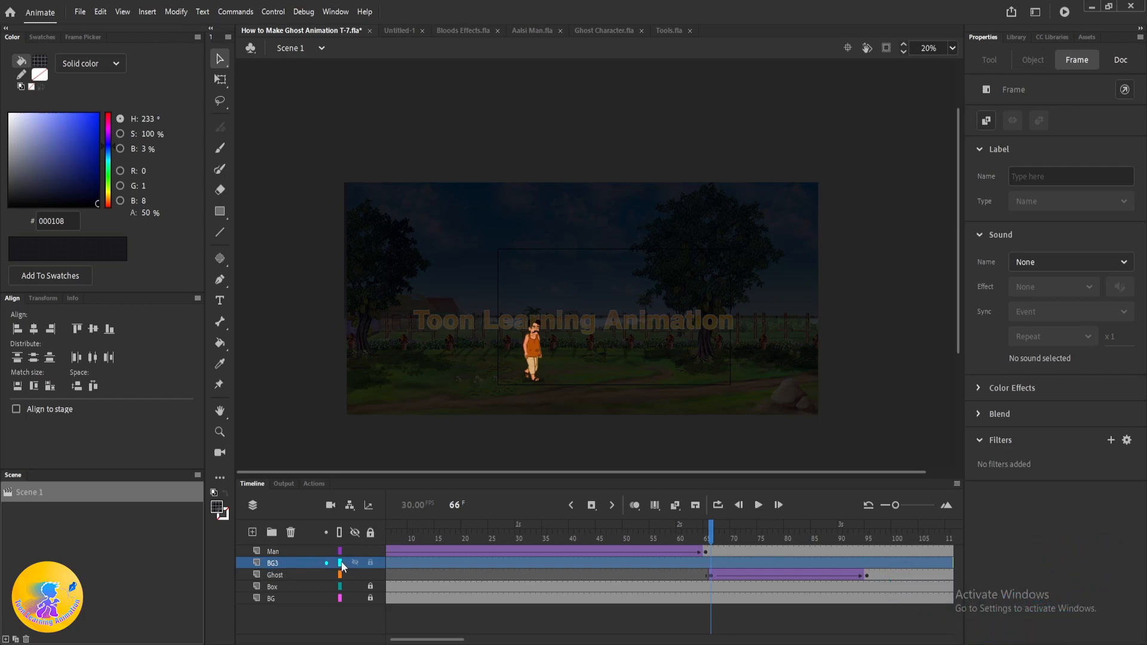
- Insert a blank keyframe at frame 66 on the BG3 layer and paste the copied box and background in place
click(725, 624)
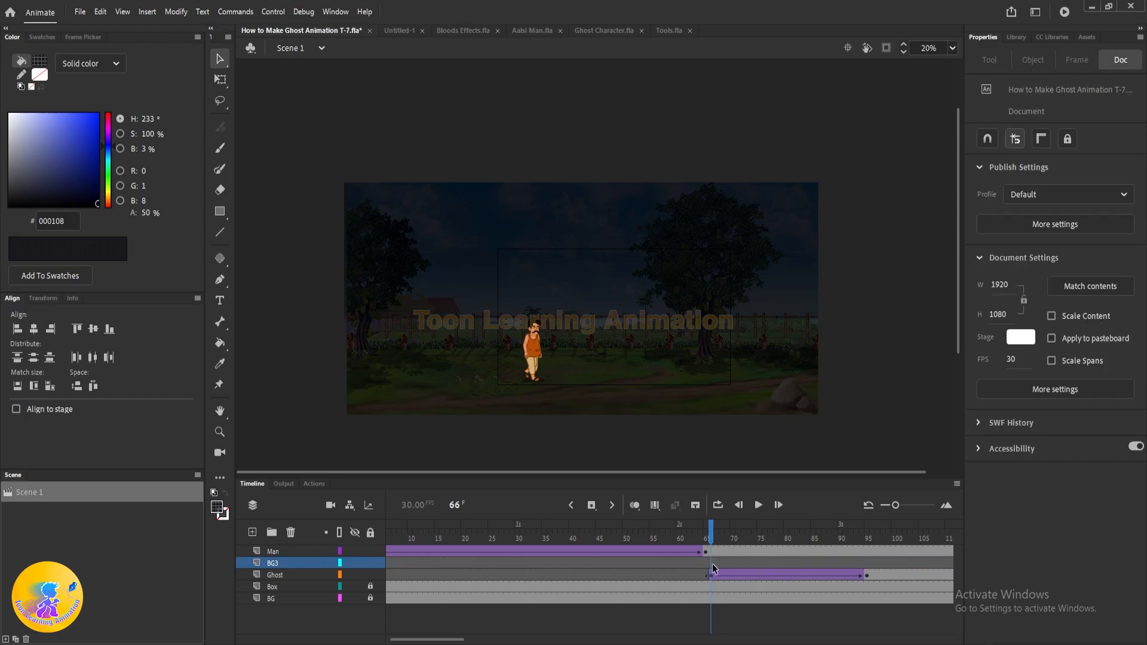
click(711, 564)
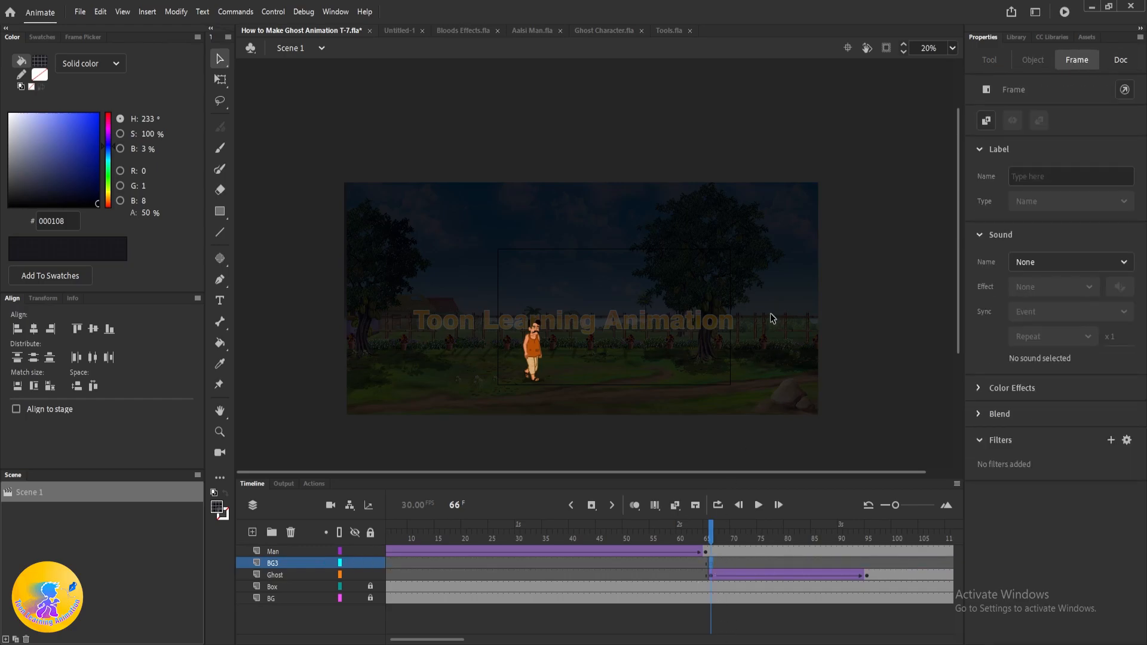
click(769, 313)
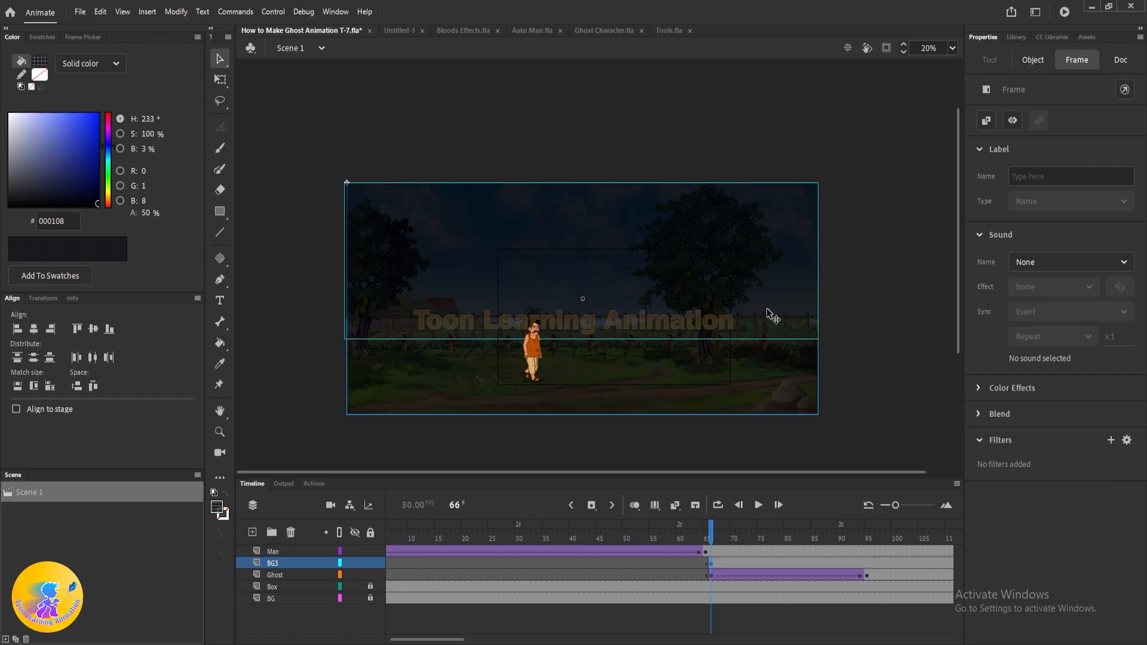
- Convert the pasted box and background on the BG3 layer into a Graphic symbol named BG3
key(F8)
text(BG)
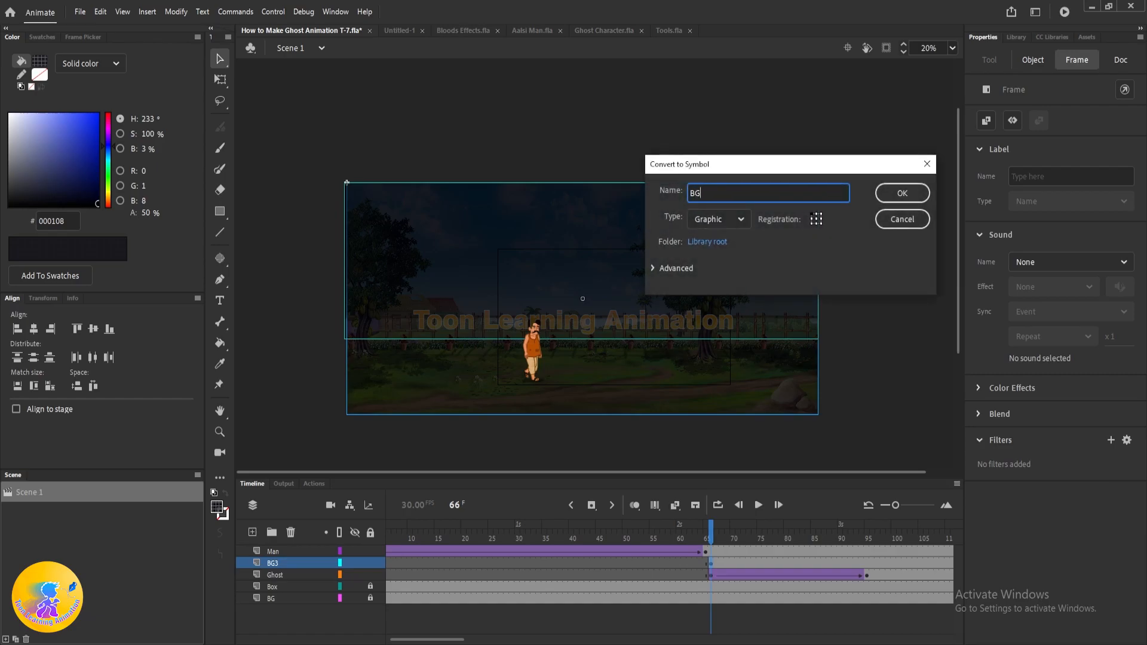
key(Return)
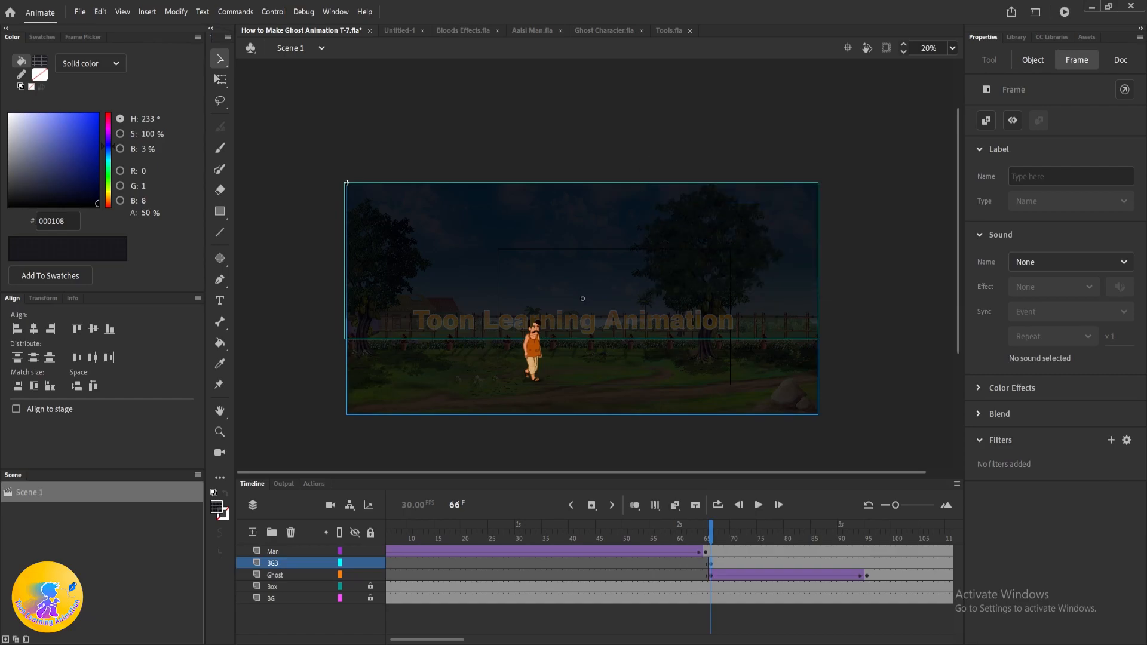
click(345, 183)
key(q)
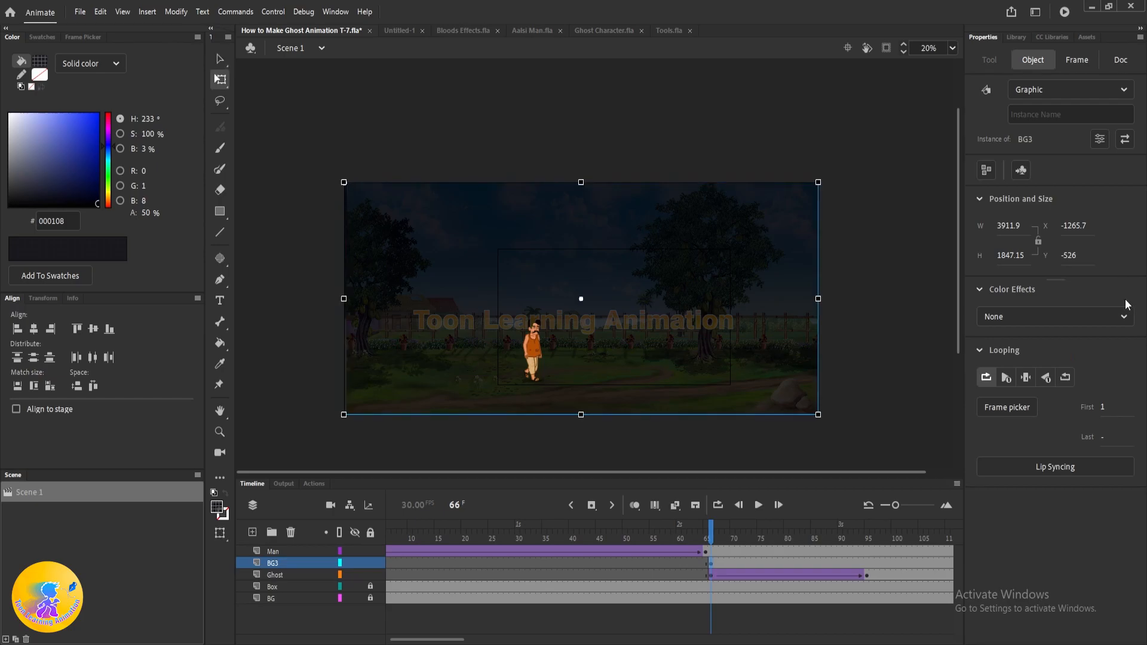
- Hide the BG3 layer and set the ghost's color effect at frame 66 to None
click(356, 562)
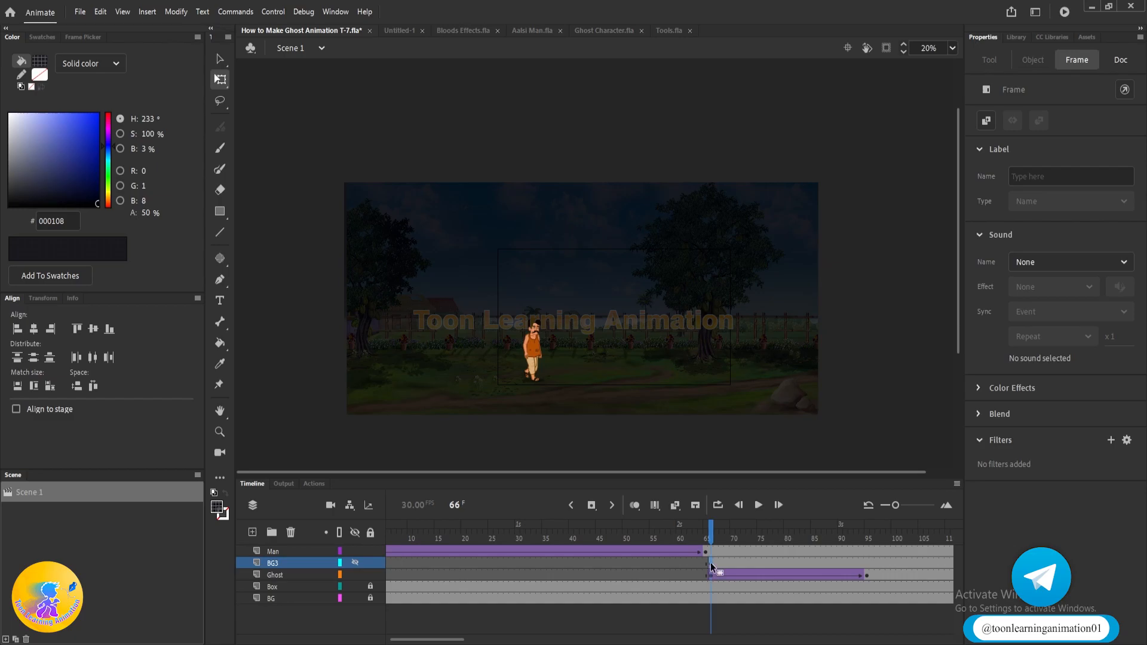
click(691, 352)
scroll(690, 350, up, 1)
click(695, 340)
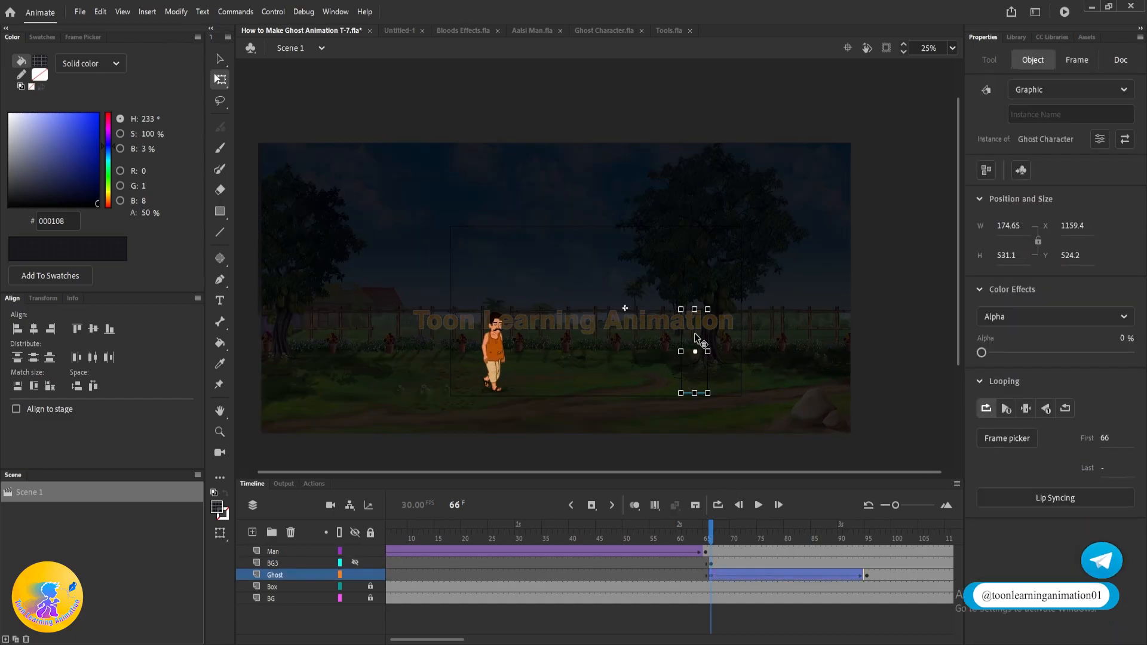
click(1052, 316)
click(988, 335)
scroll(687, 354, up, 3)
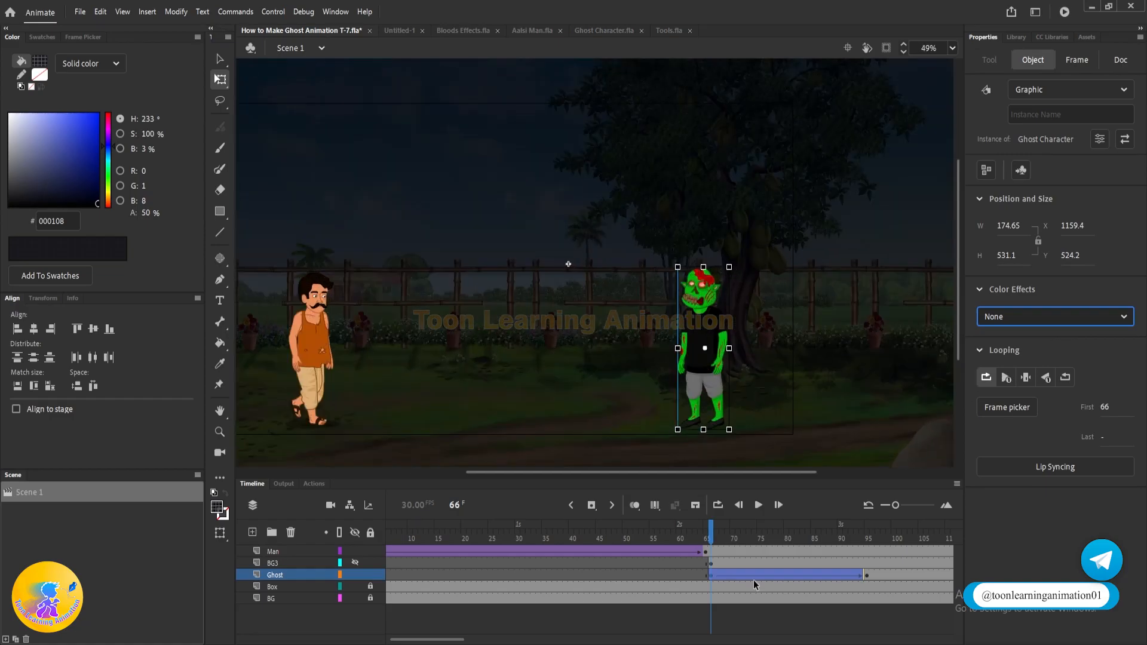
- Remove the classic tween from the Ghost layer and clear its keyframe at frame 95
click(761, 575)
right_click(762, 572)
right_click(766, 572)
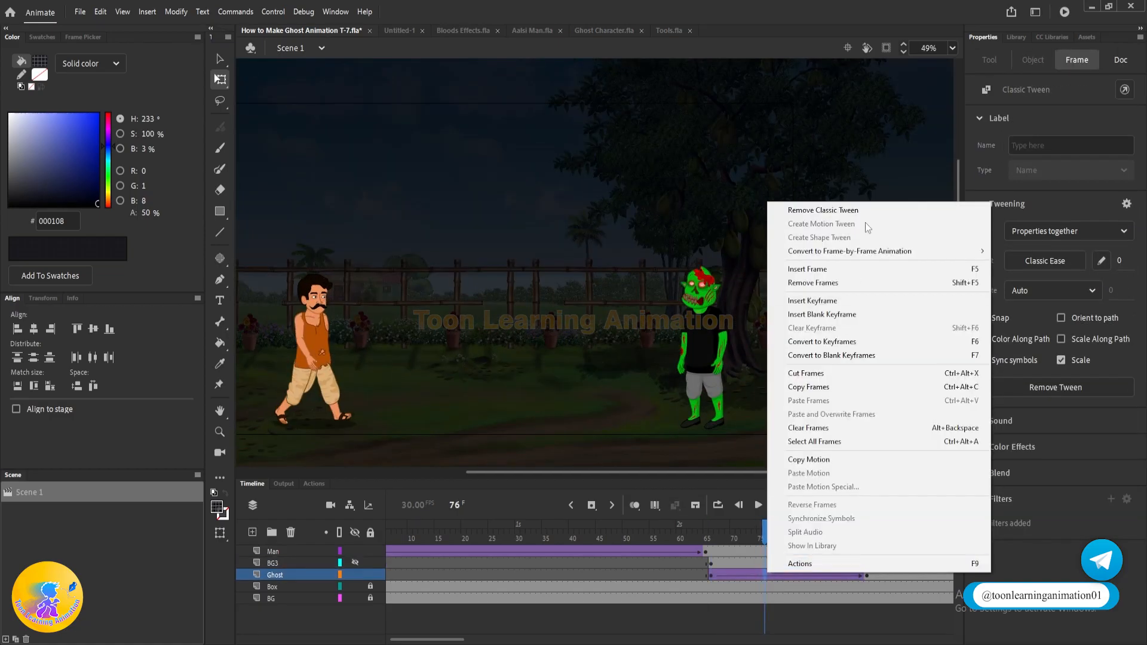
click(823, 210)
click(867, 575)
key(shift+F6)
click(712, 538)
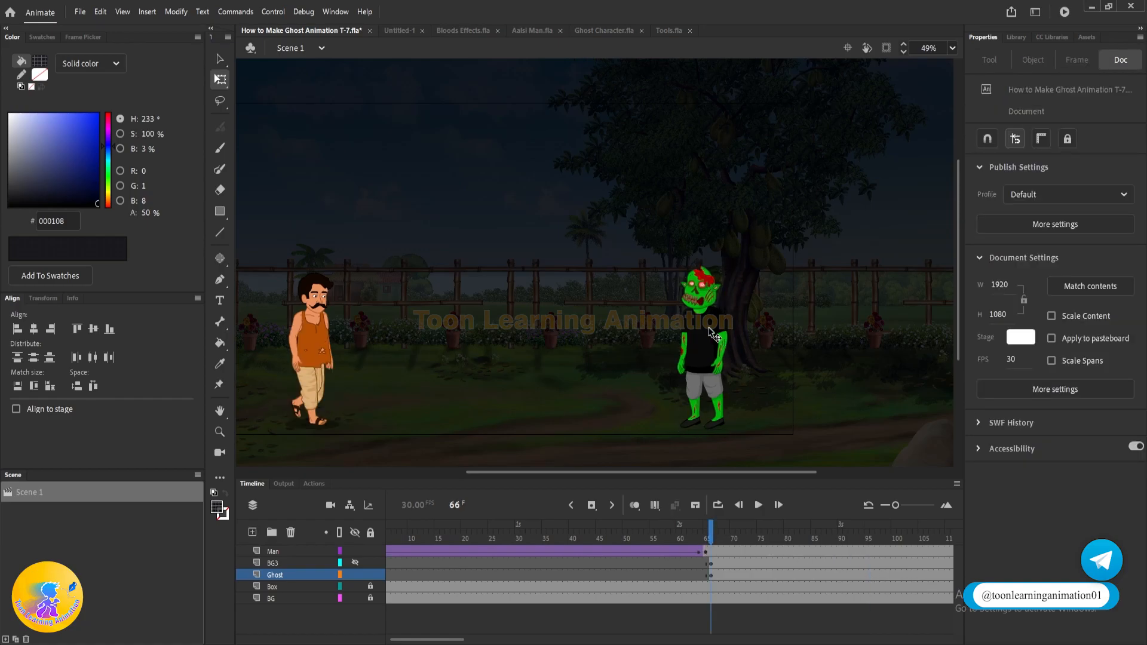
- Show the BG3 layer again and insert a keyframe on it at frame 95
key(v)
click(355, 562)
click(564, 288)
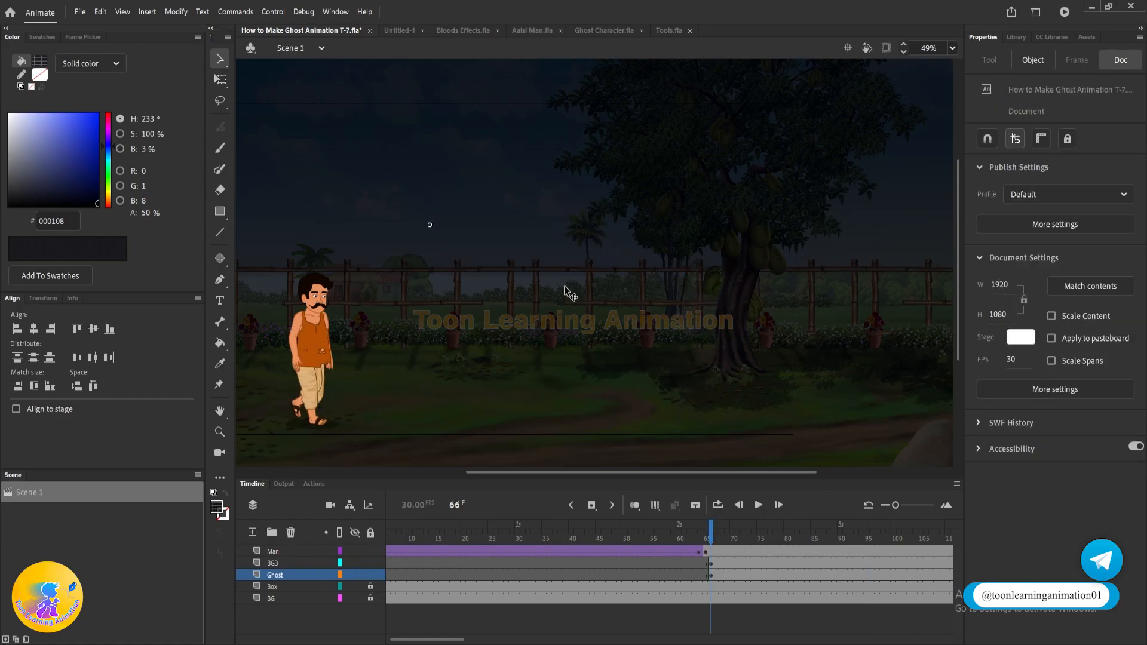
key(ctrl+minus)
click(943, 253)
click(715, 263)
drag(697, 271, 723, 281)
click(820, 615)
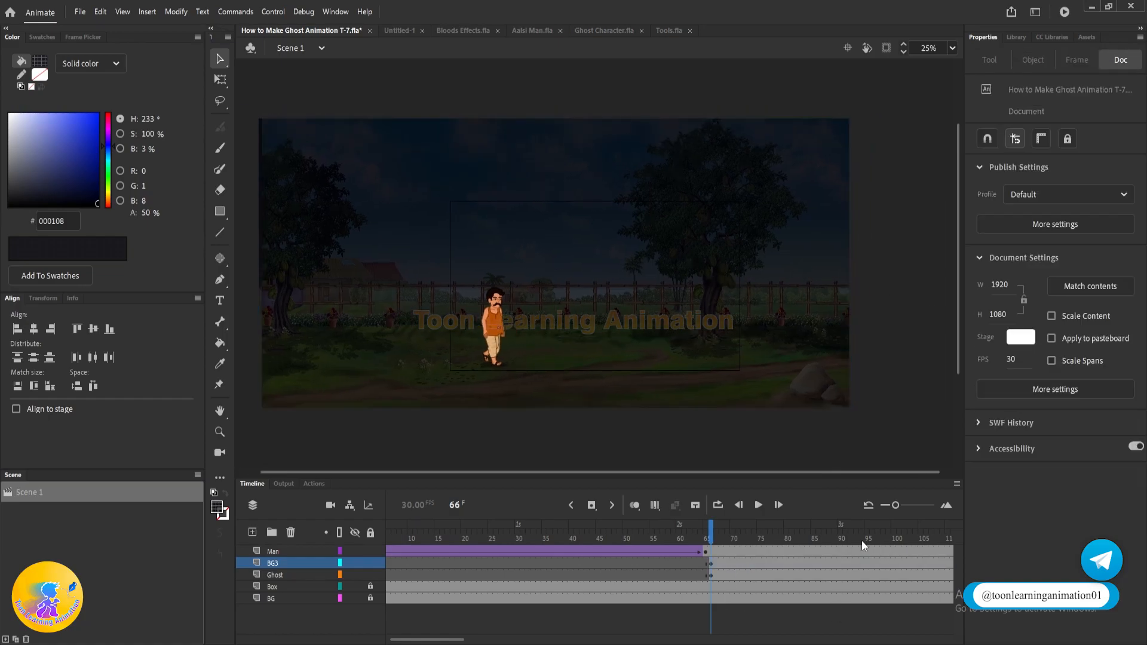
click(840, 559)
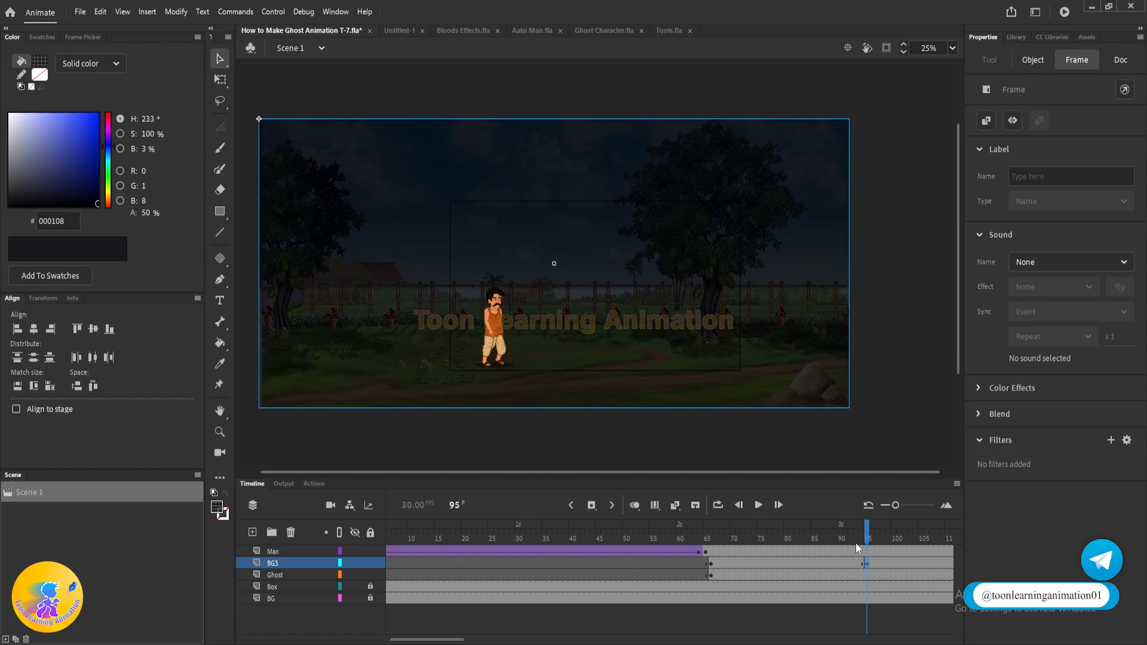
- Give the BG3 background instance at frame 95 an Alpha color effect of 0%
click(710, 536)
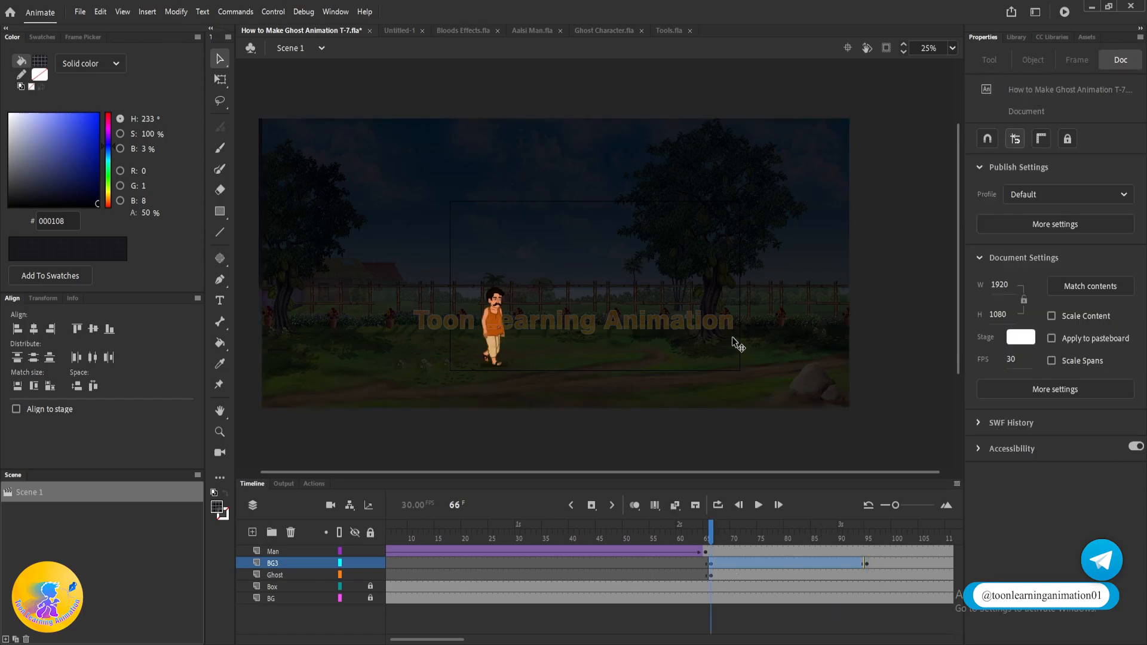
click(732, 336)
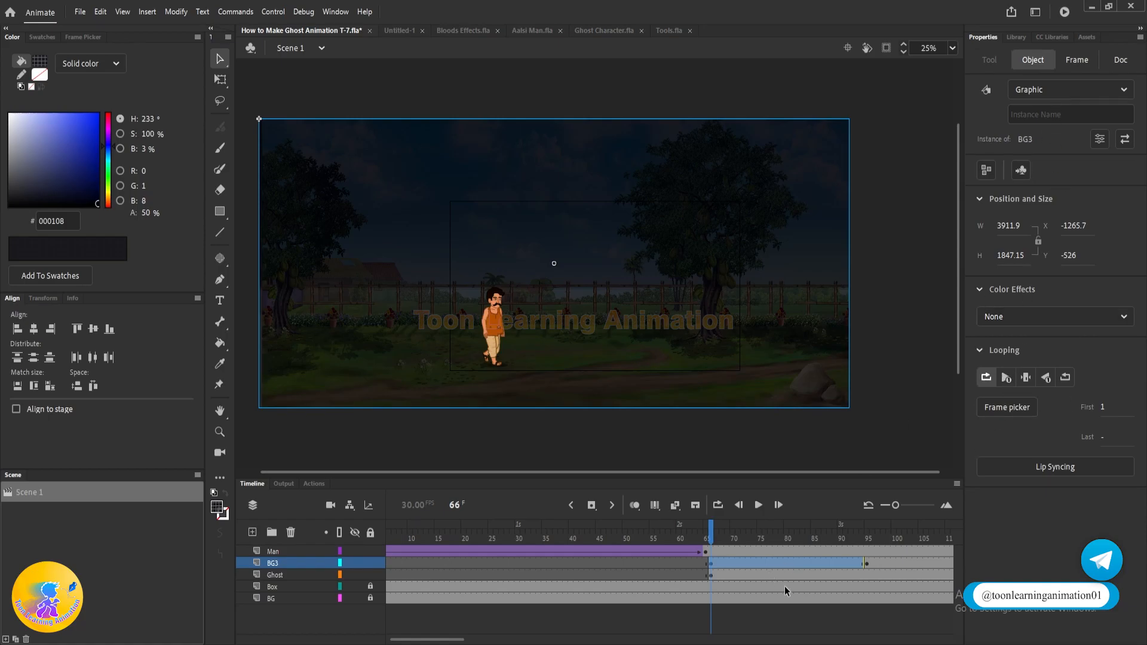
click(860, 539)
click(866, 562)
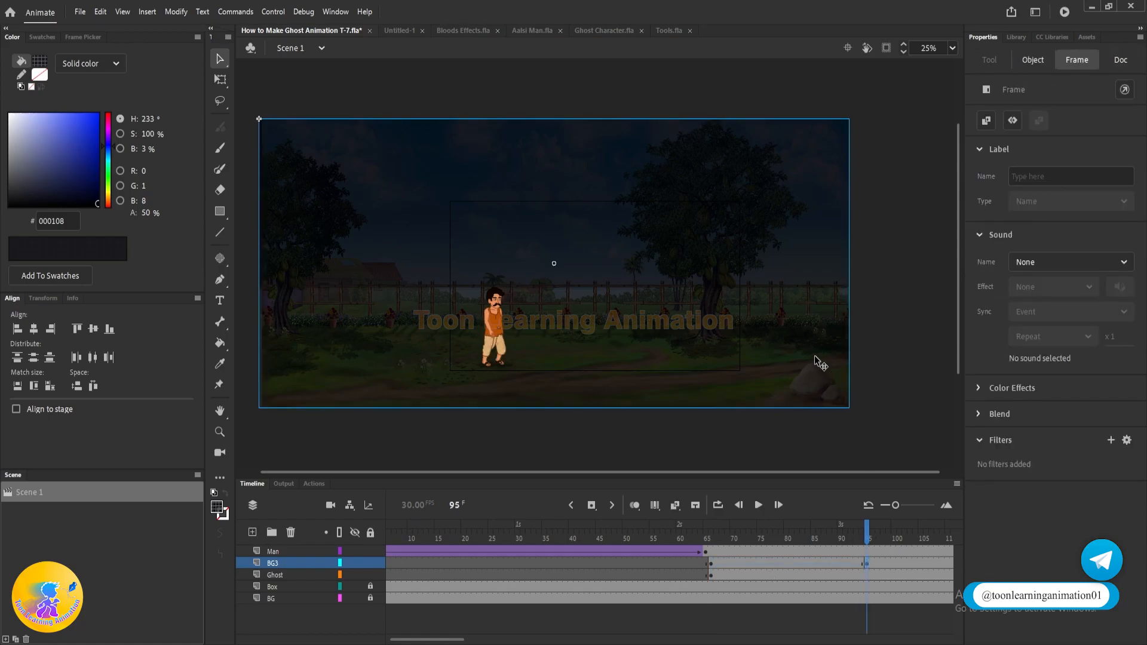
click(814, 356)
click(1077, 322)
click(984, 415)
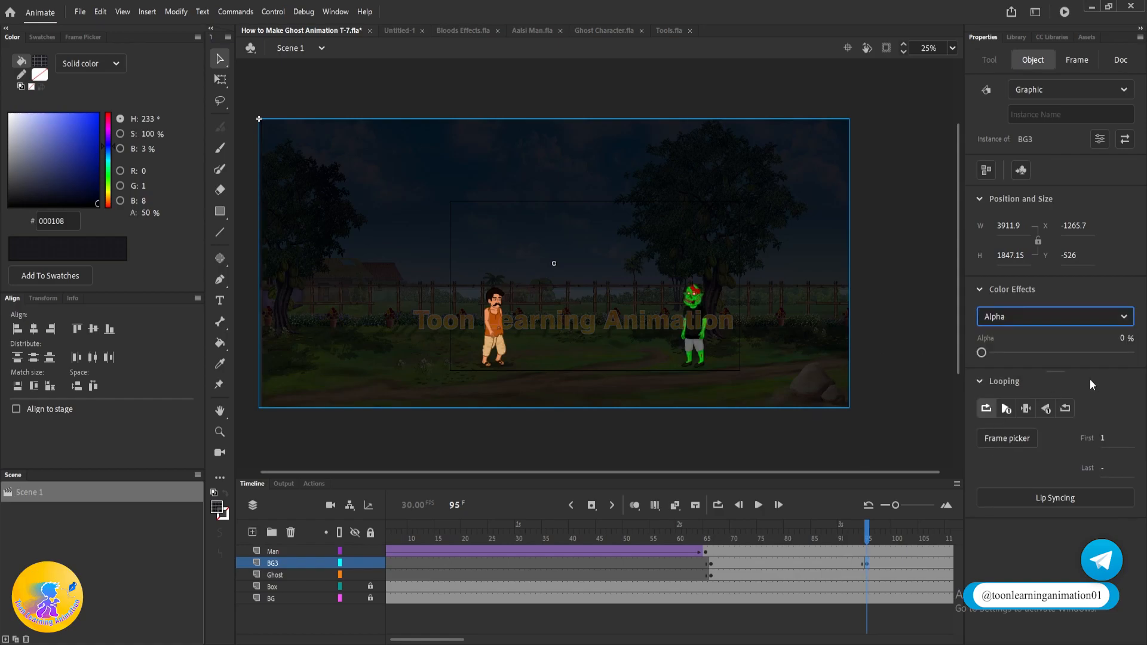
- Create a classic tween on the BG3 layer between frames 66 and 95
right_click(740, 562)
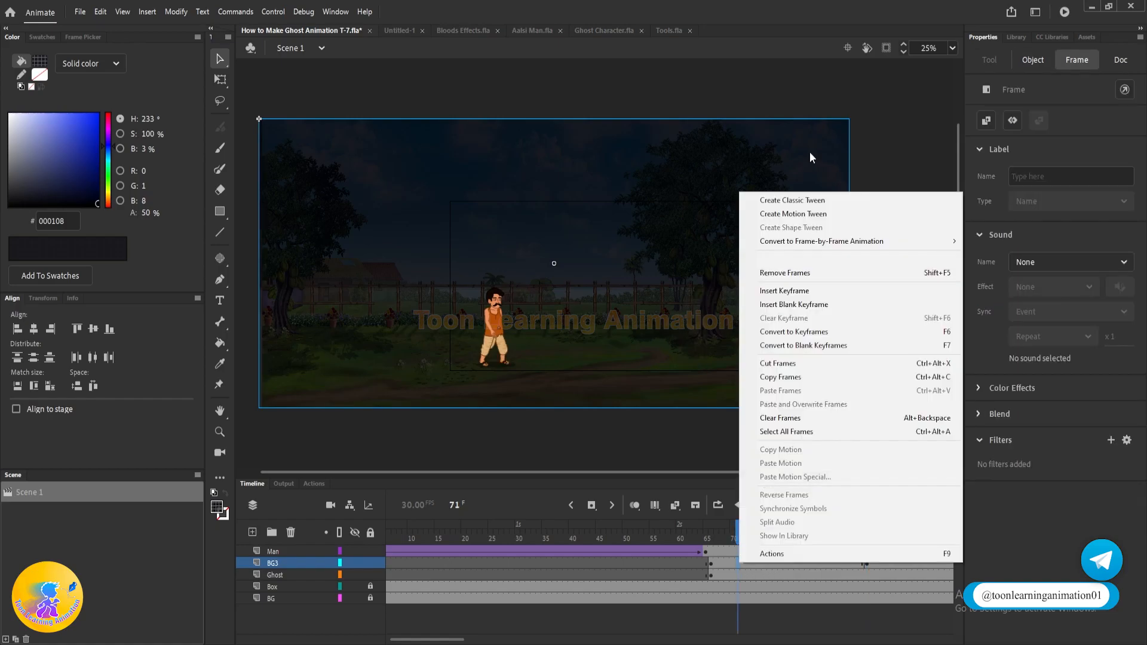
click(804, 195)
click(711, 528)
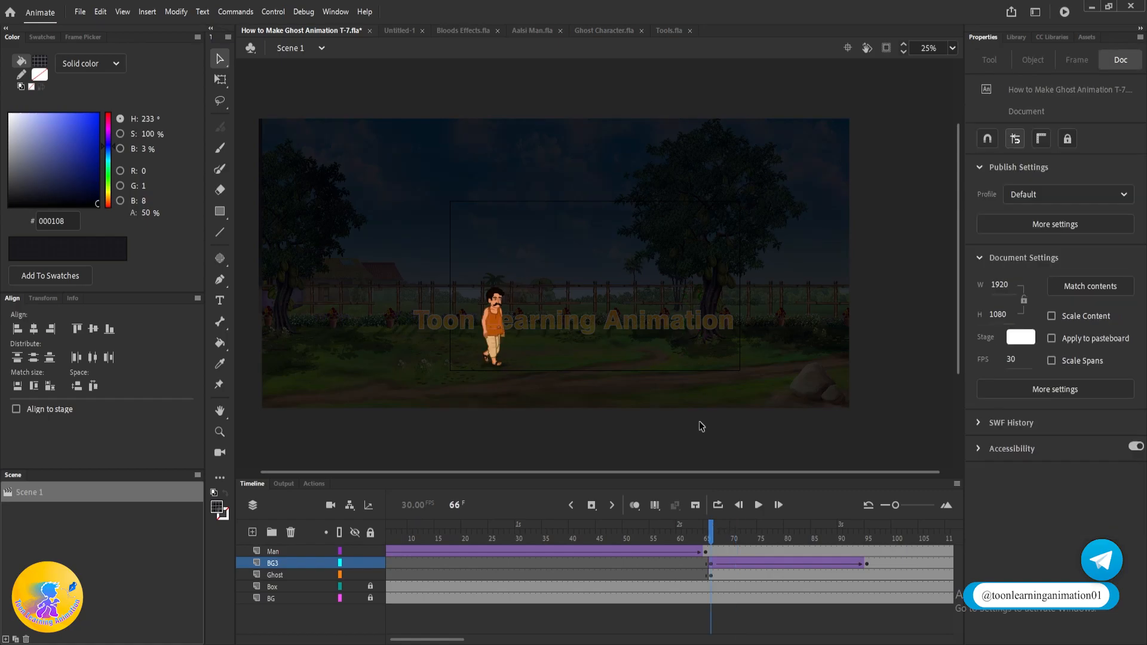
- Play the fade-in from frame 66 and examine the ghost's head, arms and joints up close around frame 80
scroll(697, 377, up, 3)
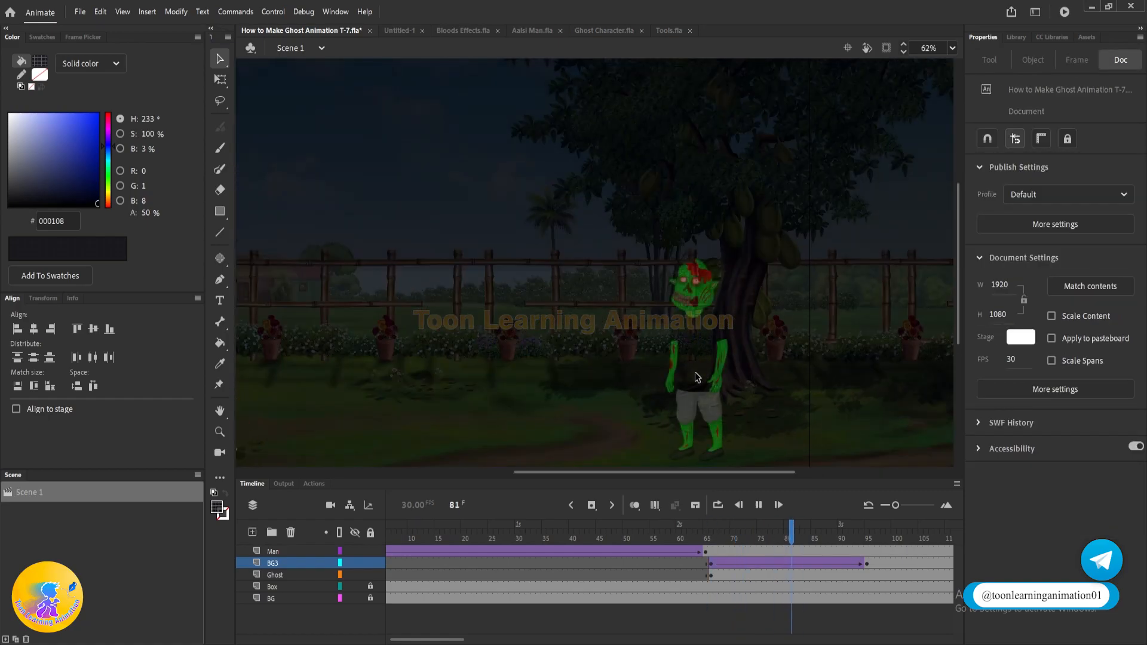
scroll(727, 327, up, 4)
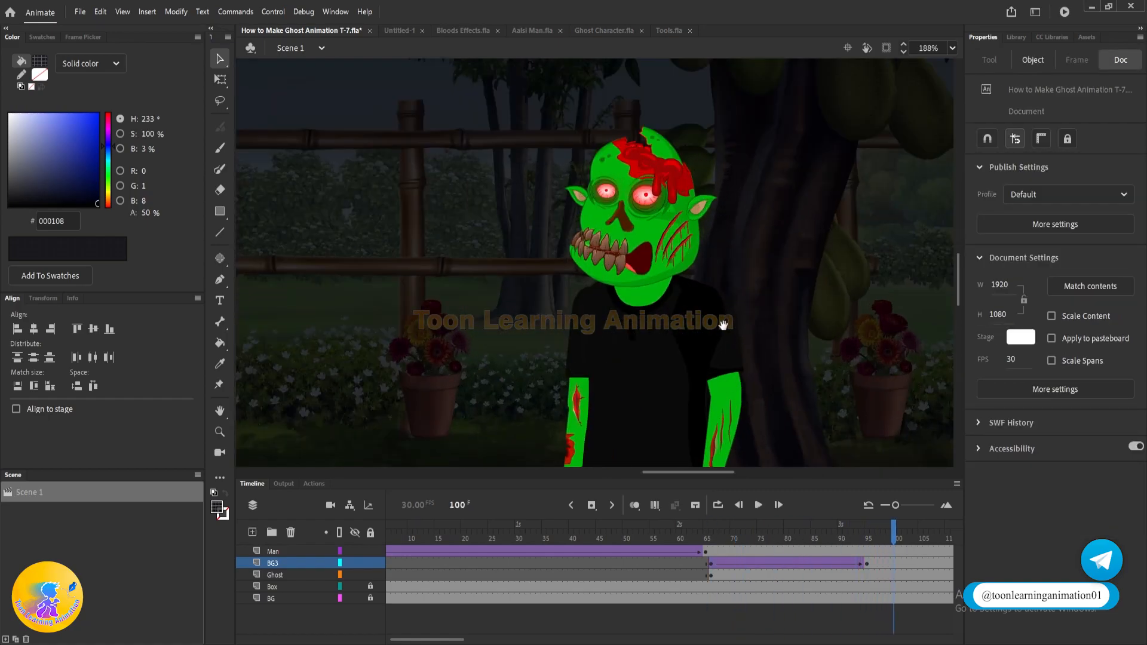
click(711, 532)
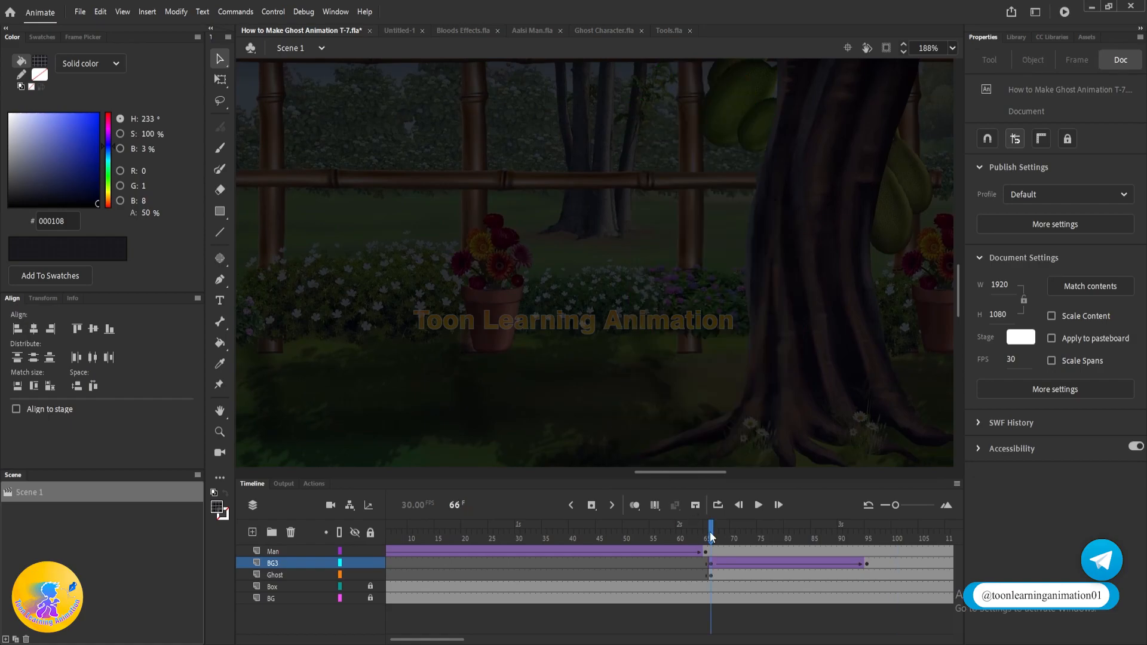
key(Return)
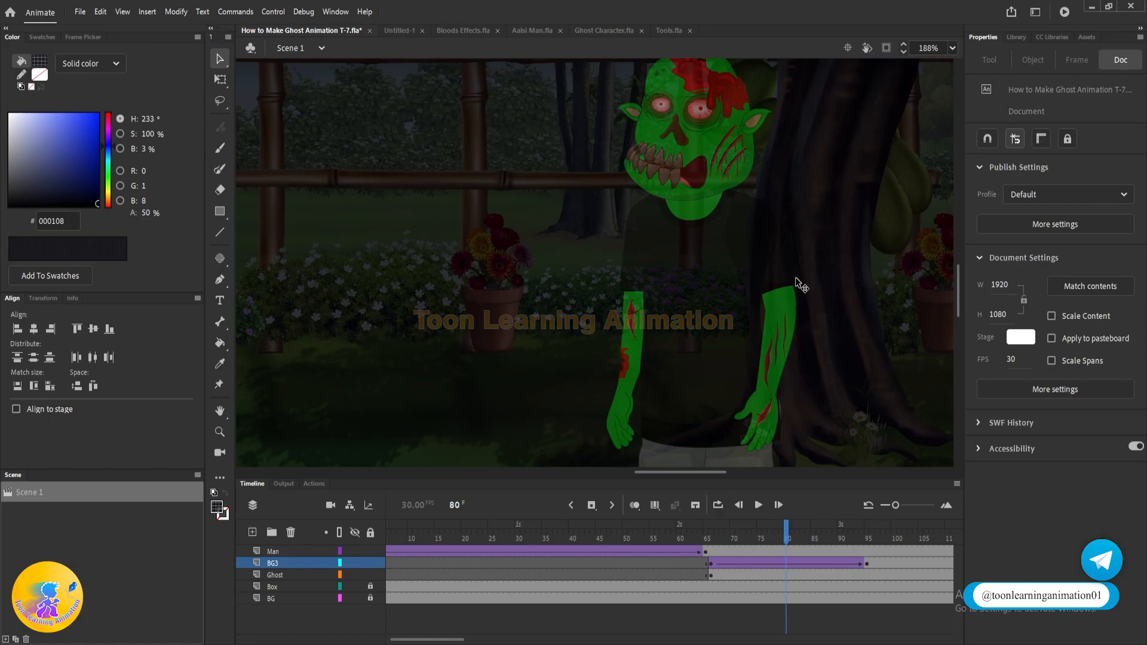
scroll(778, 324, up, 4)
scroll(761, 288, down, 4)
scroll(761, 288, down, 5)
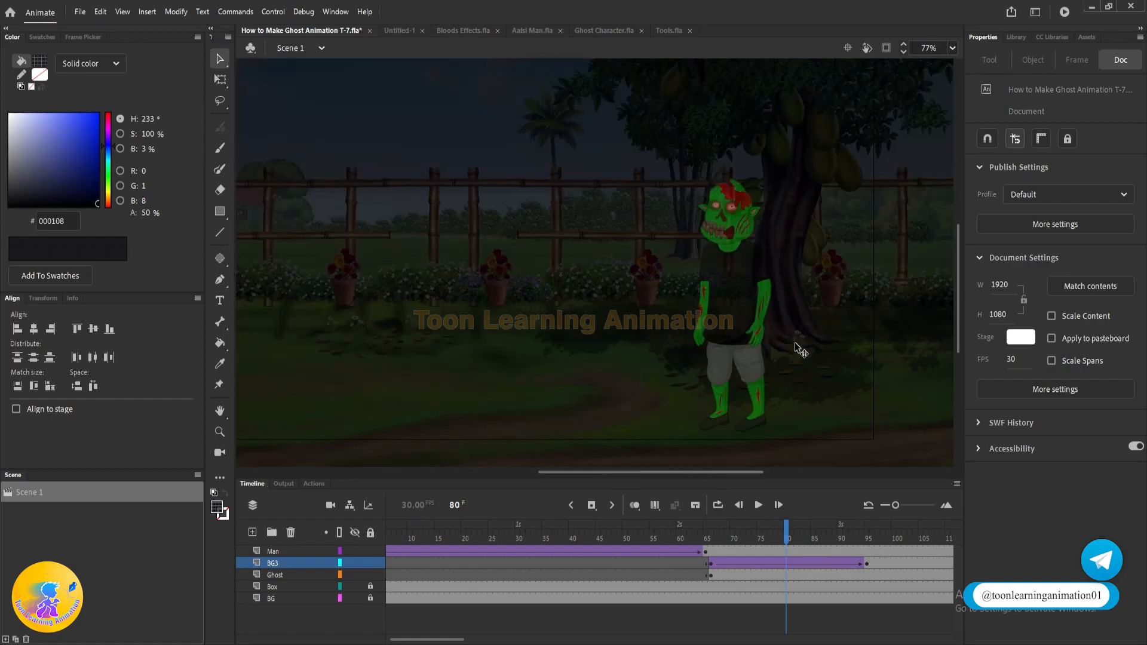
scroll(799, 349, down, 3)
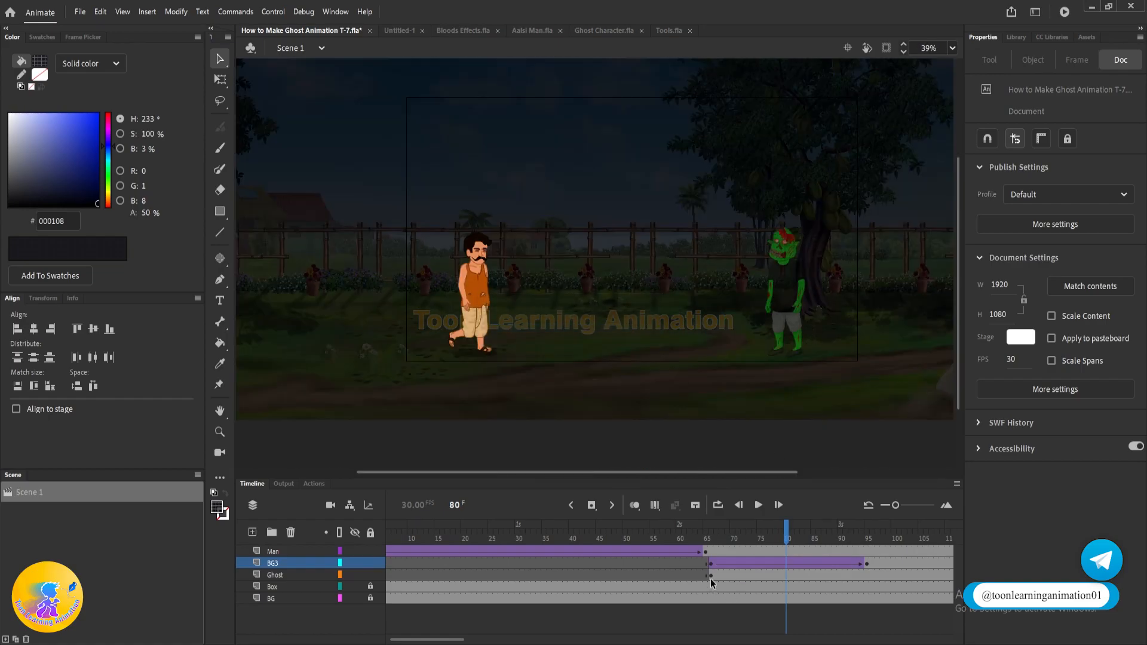
- Play the transition from the man's walk-in into the ghost's appearance, starting just before frame 66
click(710, 537)
drag(711, 536, 679, 537)
key(Return)
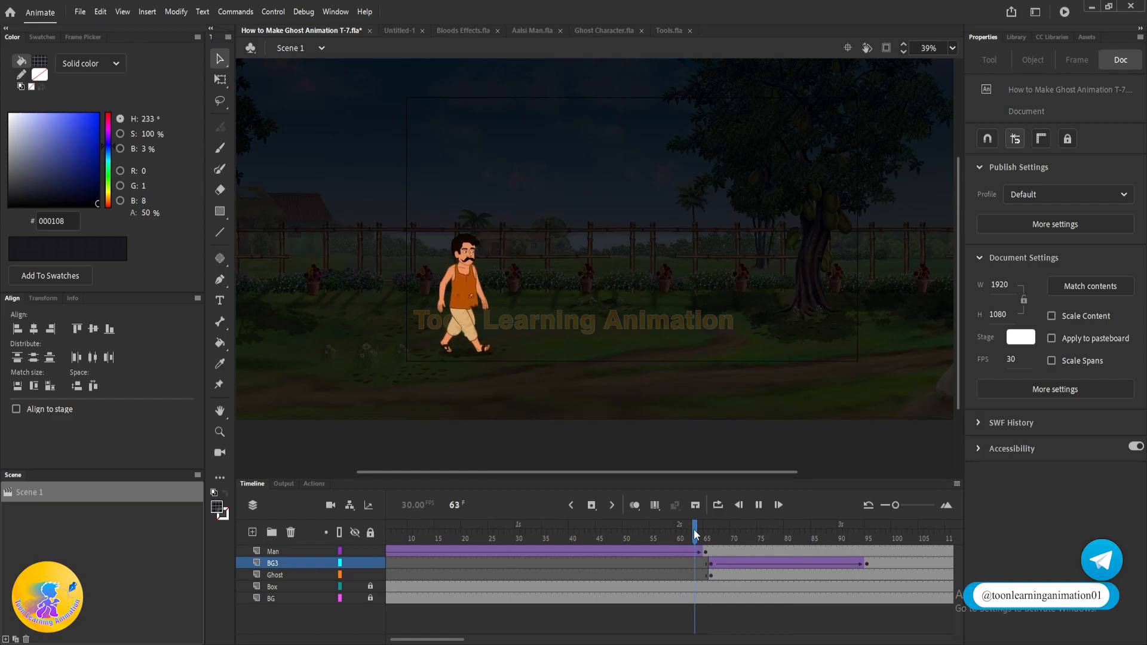
click(819, 337)
scroll(758, 328, up, 2)
drag(912, 519, 652, 536)
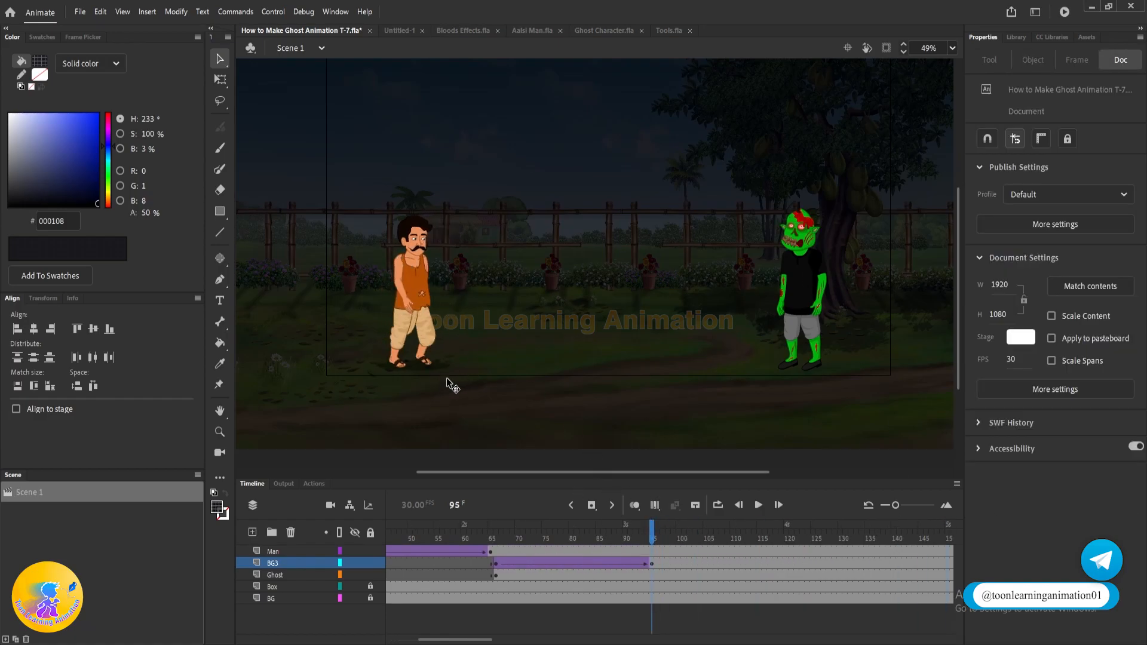
- Play the scene past frame 95 to judge how long the man should pause facing the ghost
click(563, 529)
key(Return)
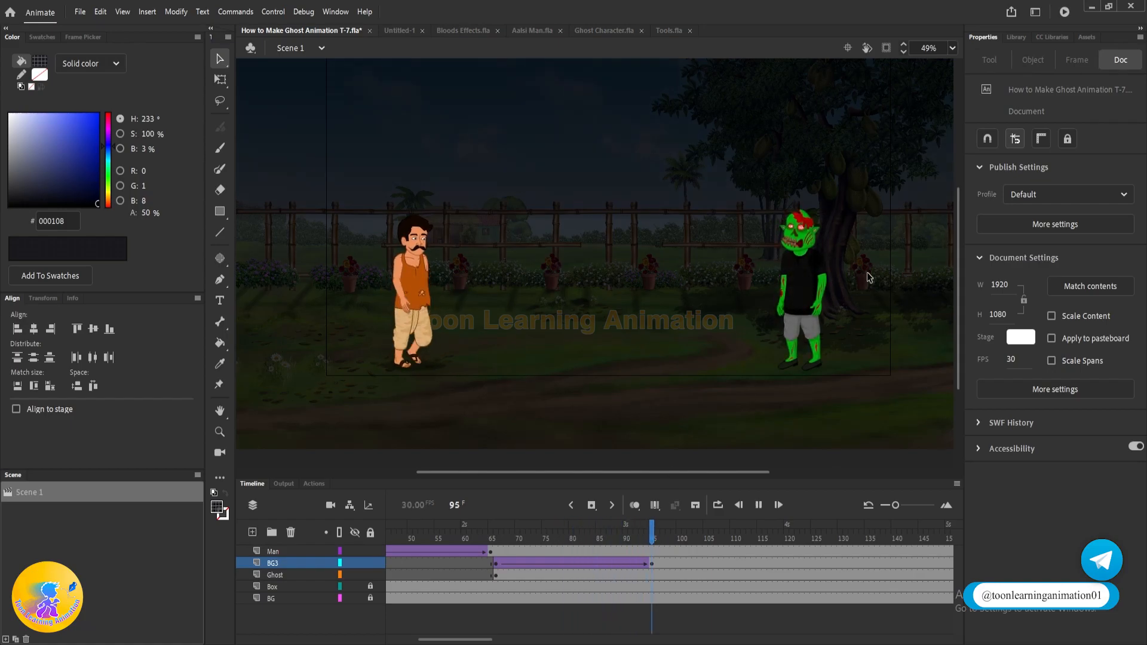
key(Return)
key(period)
key(period)
key(period)
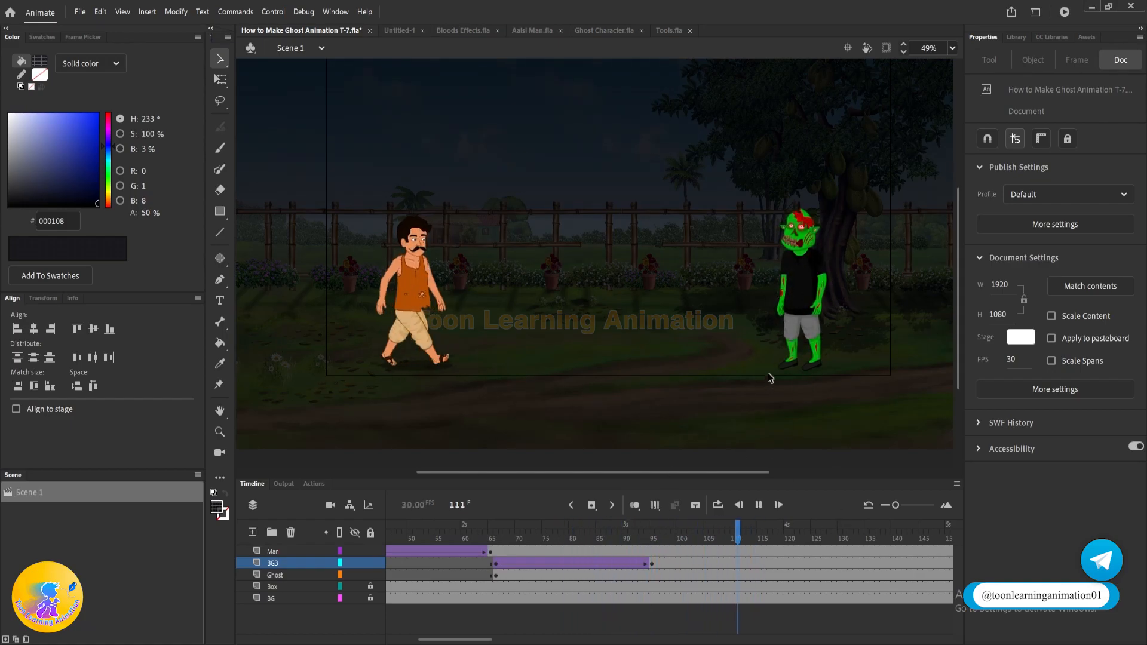
click(654, 533)
key(Return)
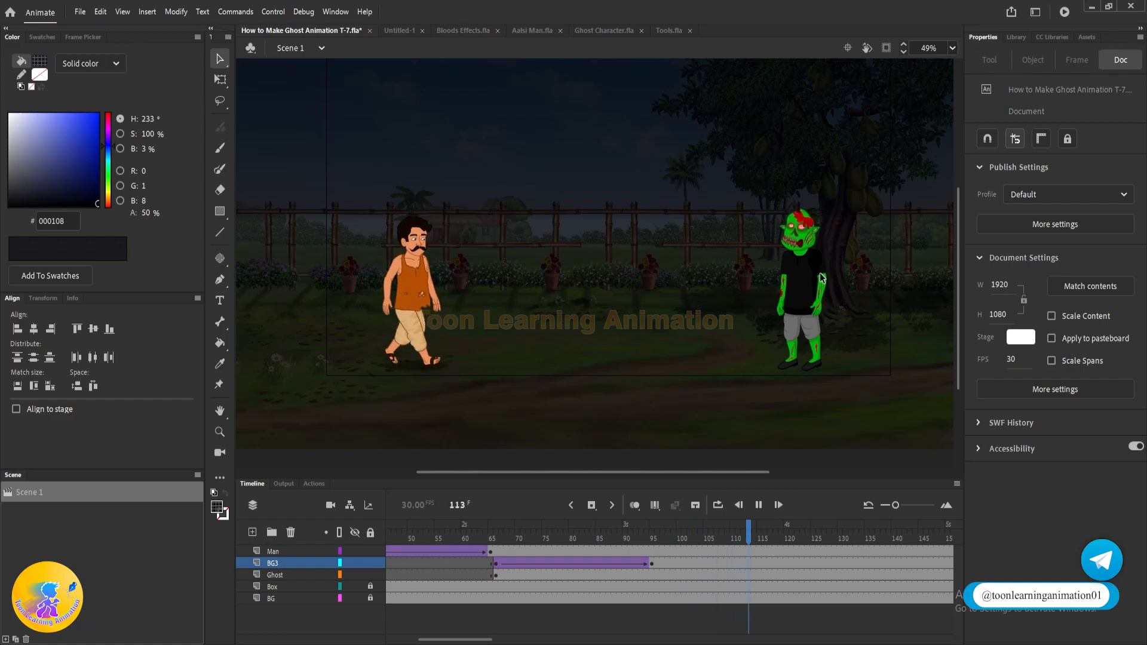
key(Return)
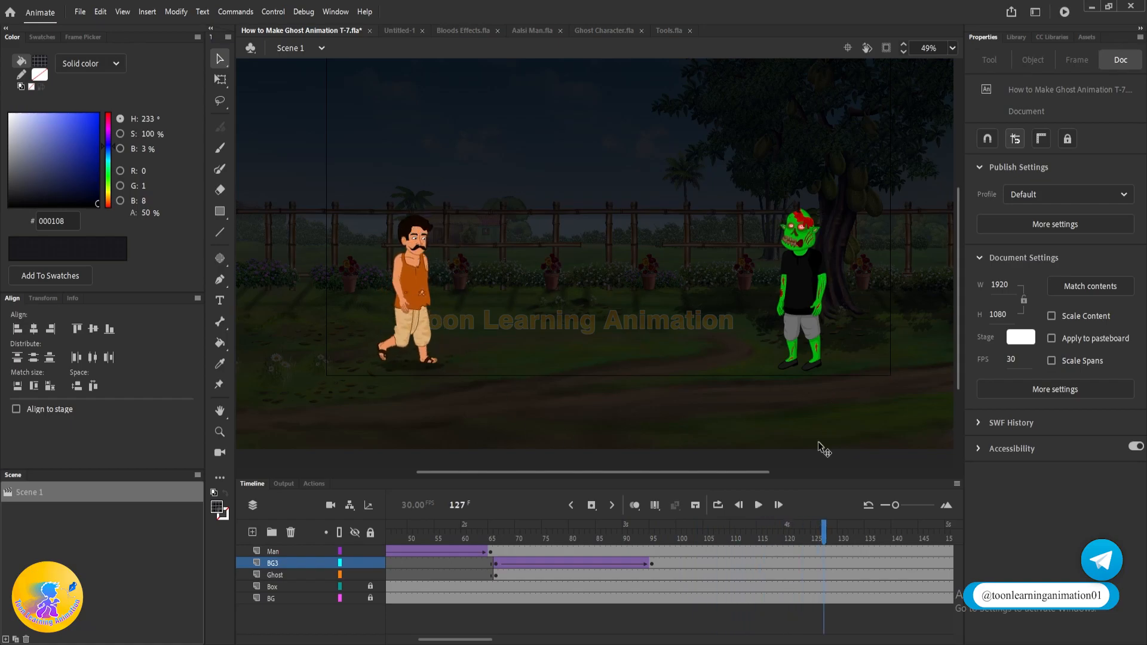
- Insert a keyframe at frame 129 on the Man layer
drag(825, 538, 834, 537)
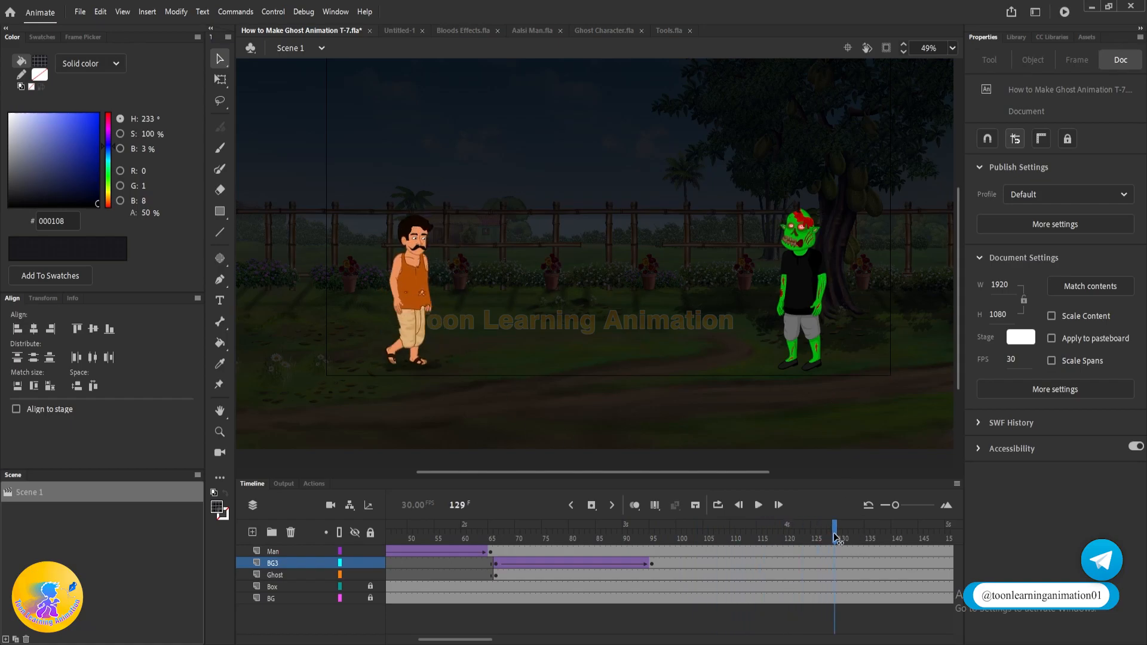
click(415, 317)
click(833, 550)
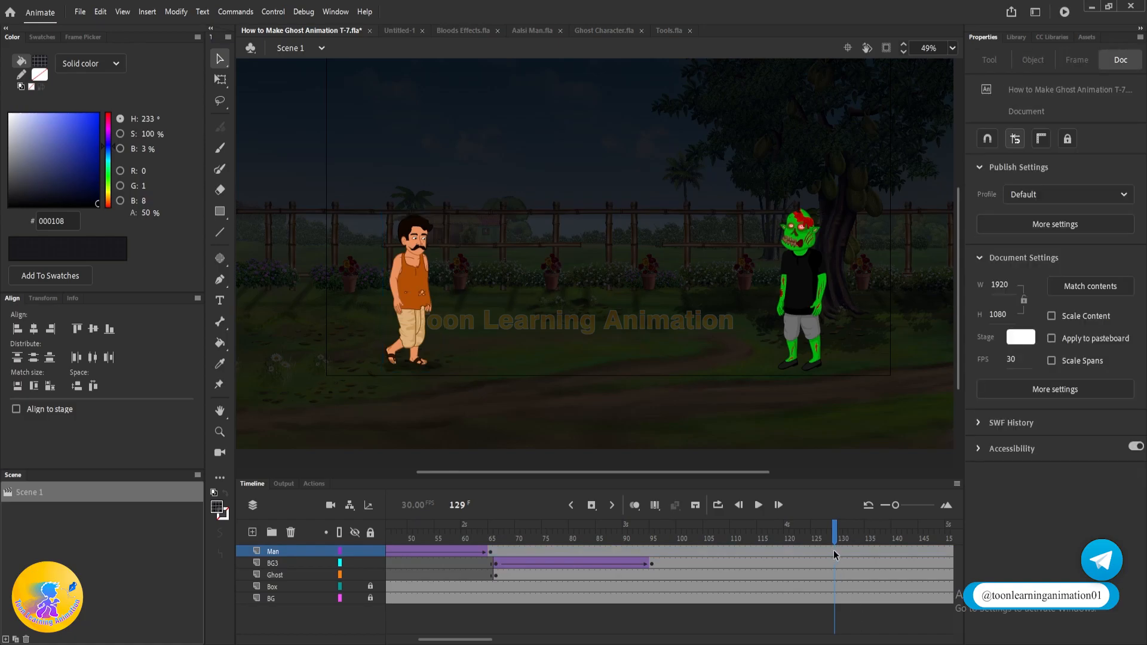
key(F6)
- Insert a keyframe at frame 145 on the Man layer and move the man toward the ghost to about X 858
key(Return)
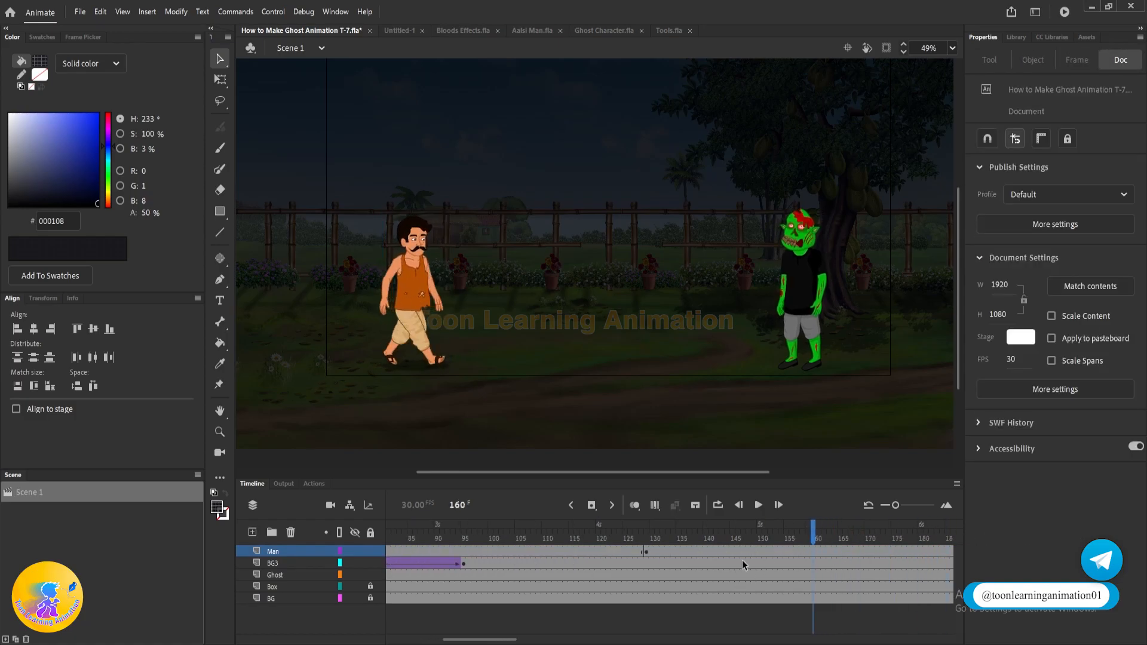
click(733, 550)
key(F6)
drag(405, 323, 538, 324)
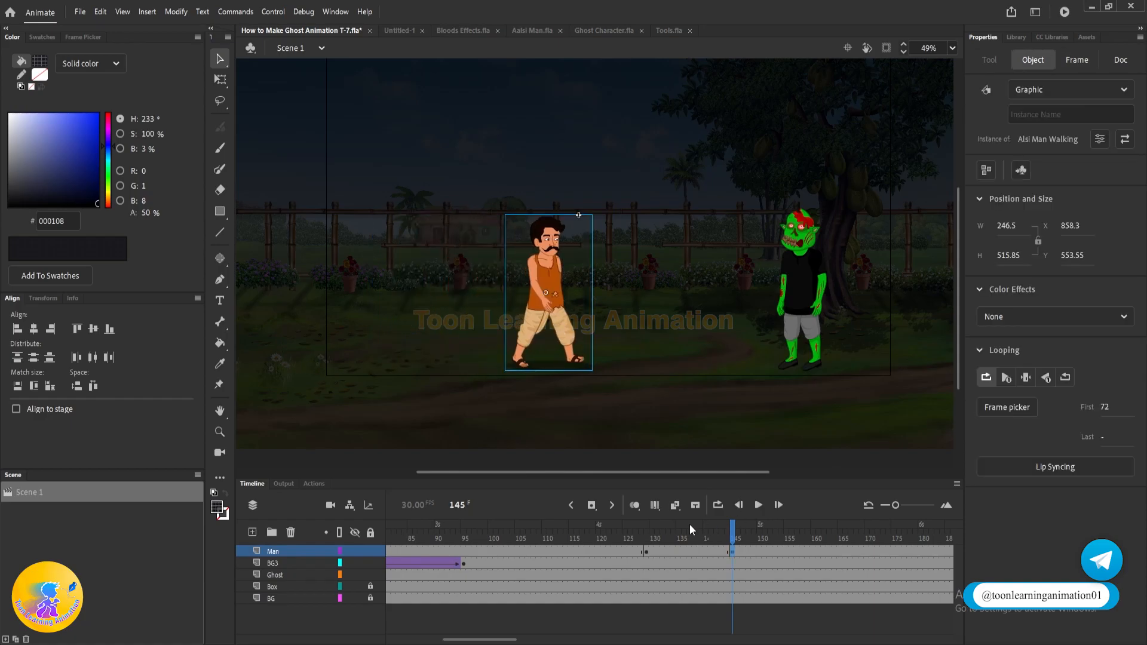
- Create a classic tween between frames 129 and 145 on the Man layer and move the man back to about X 702 at frame 145
right_click(680, 554)
click(755, 189)
click(649, 535)
drag(647, 532, 732, 537)
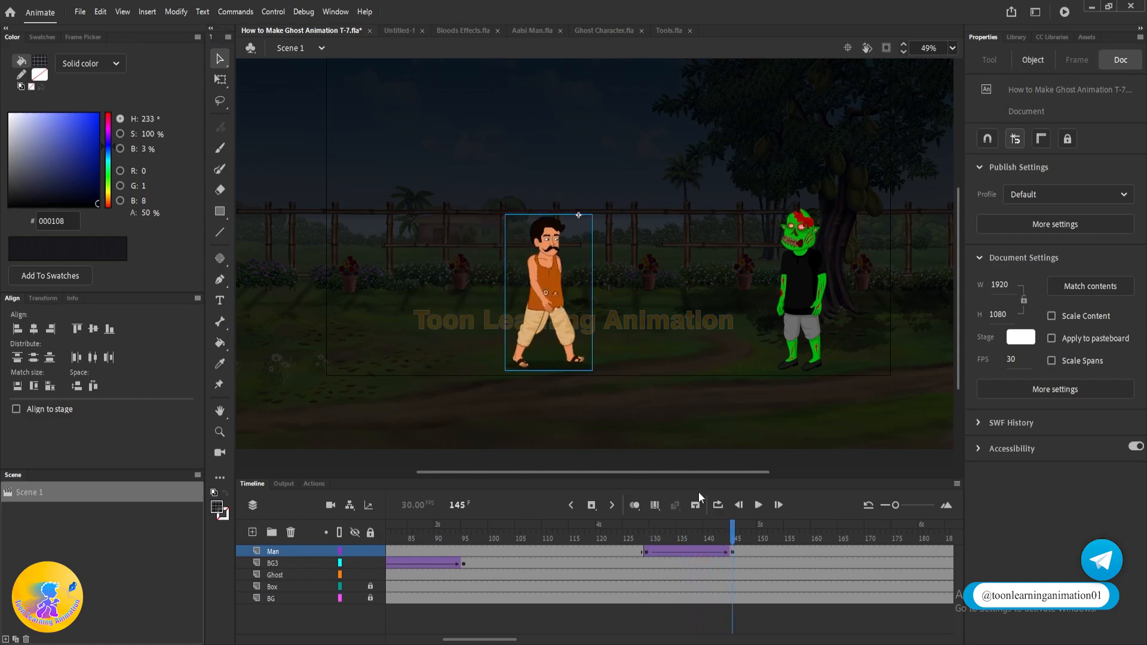
drag(575, 331, 529, 330)
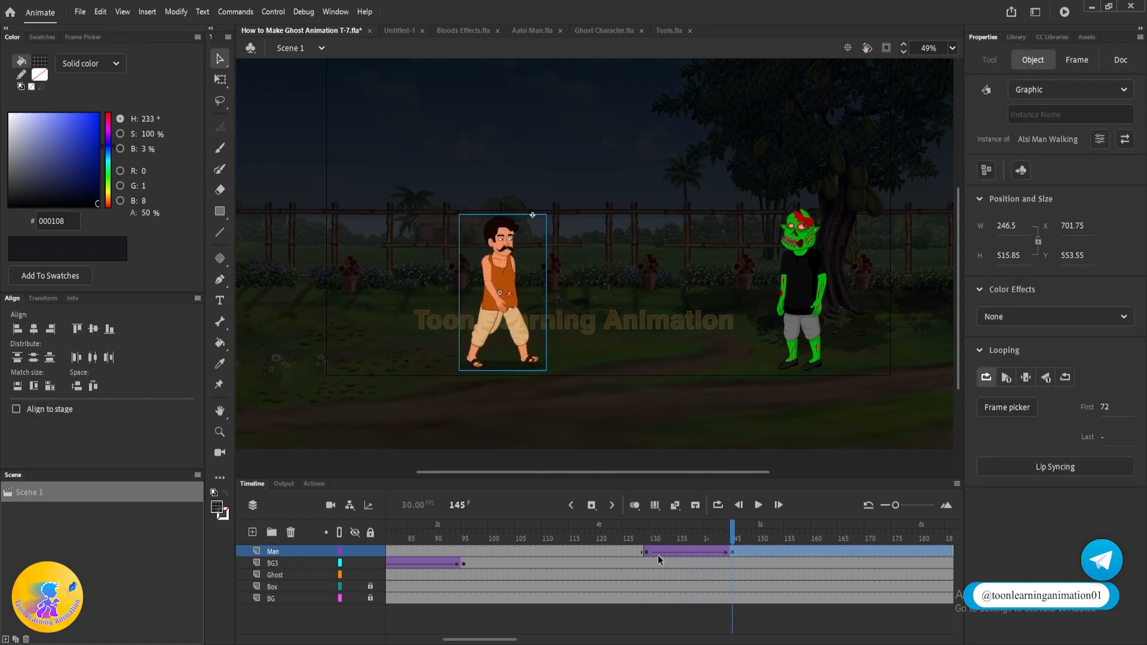
- Play and scrub the man's walk between frames 129 and 145 up close to check the motion
key(Return)
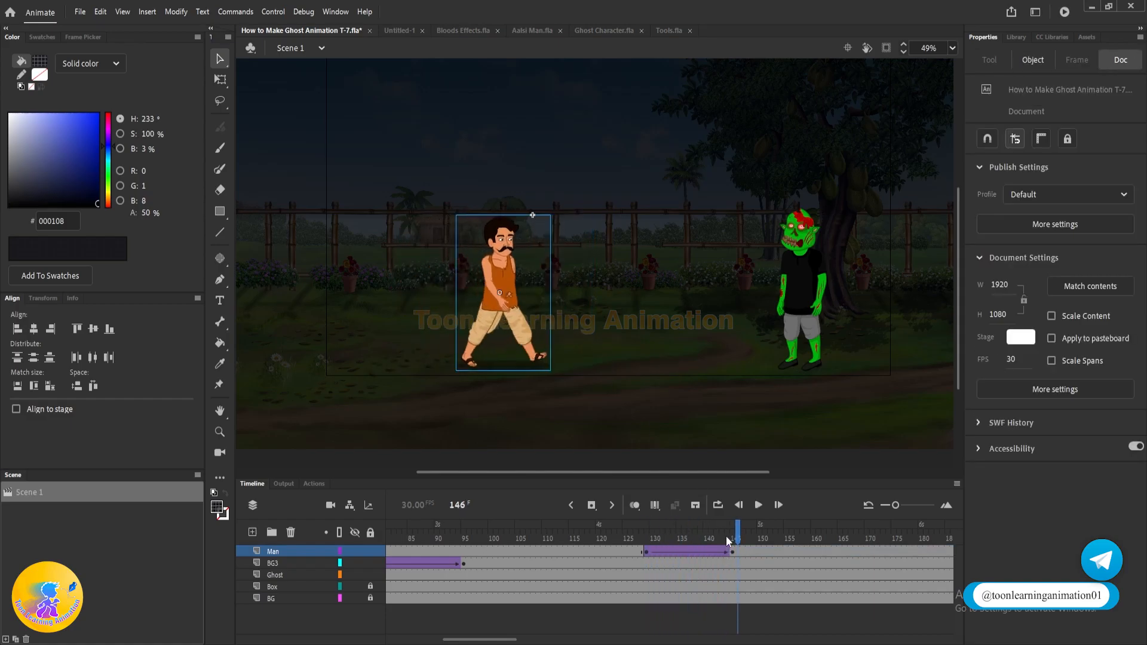
drag(726, 537, 732, 537)
click(733, 551)
click(648, 536)
scroll(471, 307, up, 3)
drag(568, 351, 683, 360)
click(624, 526)
key(Return)
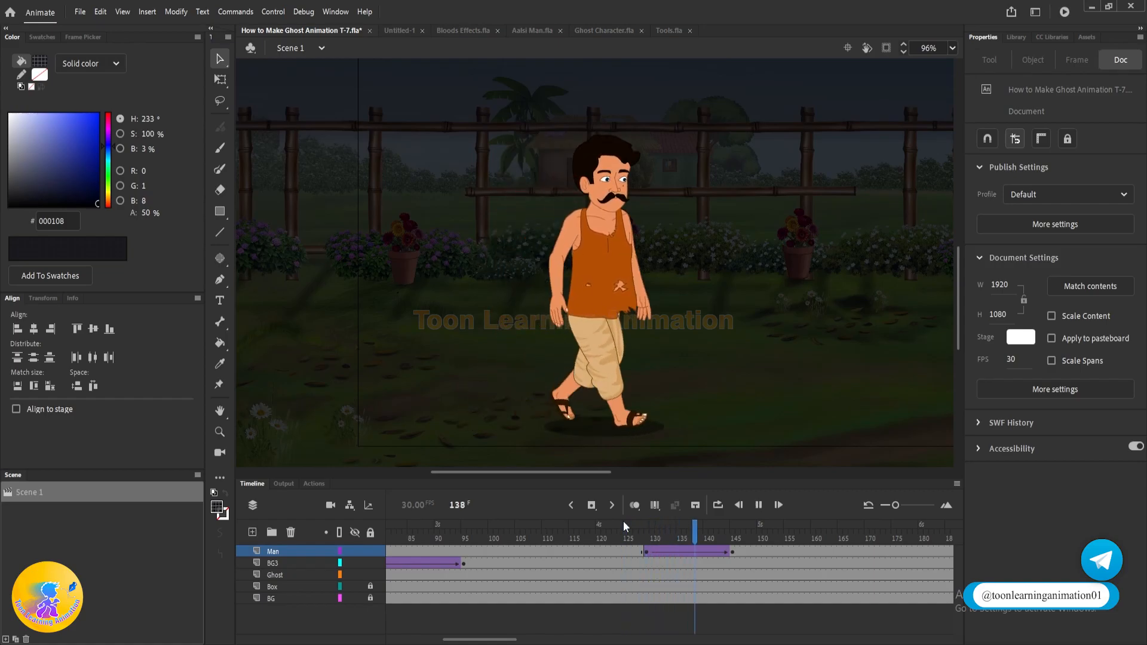
key(Return)
click(646, 537)
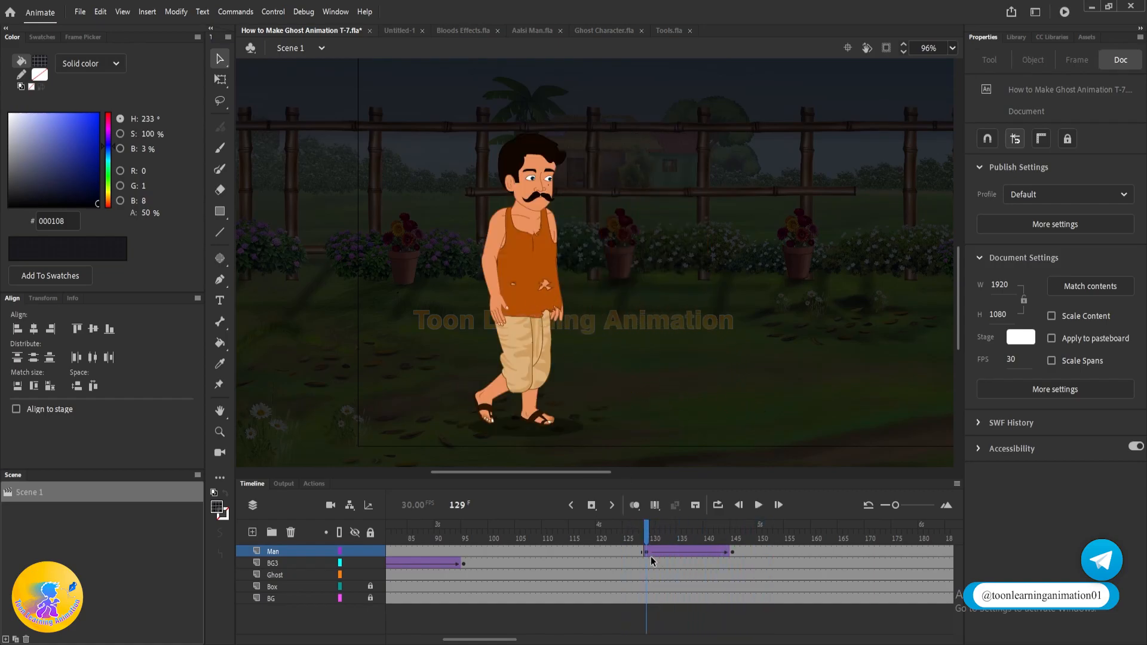
key(Return)
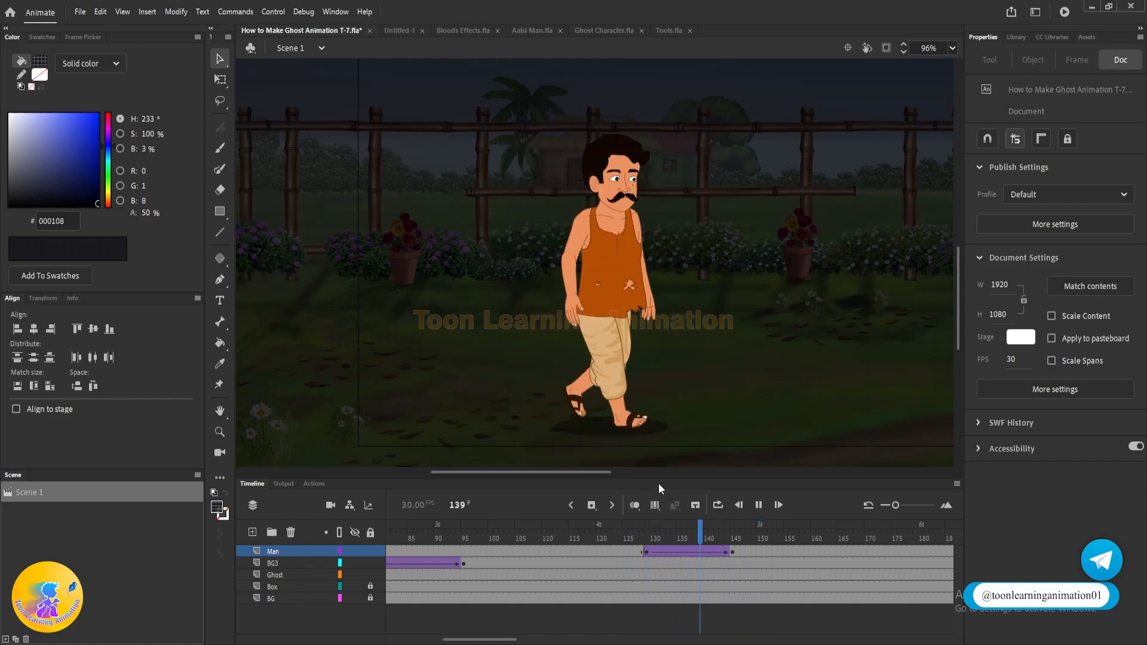
key(Return)
click(656, 535)
drag(656, 535, 733, 544)
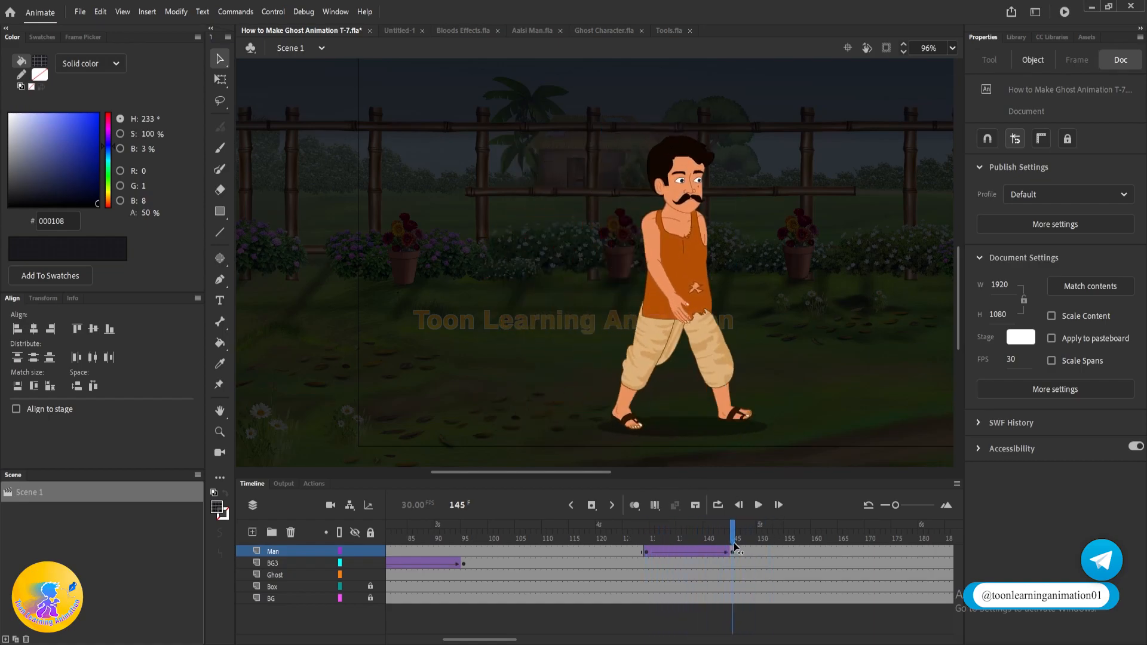
- Insert a keyframe at frame 146 on the Man layer and cut the walking man out of it
click(735, 552)
click(759, 624)
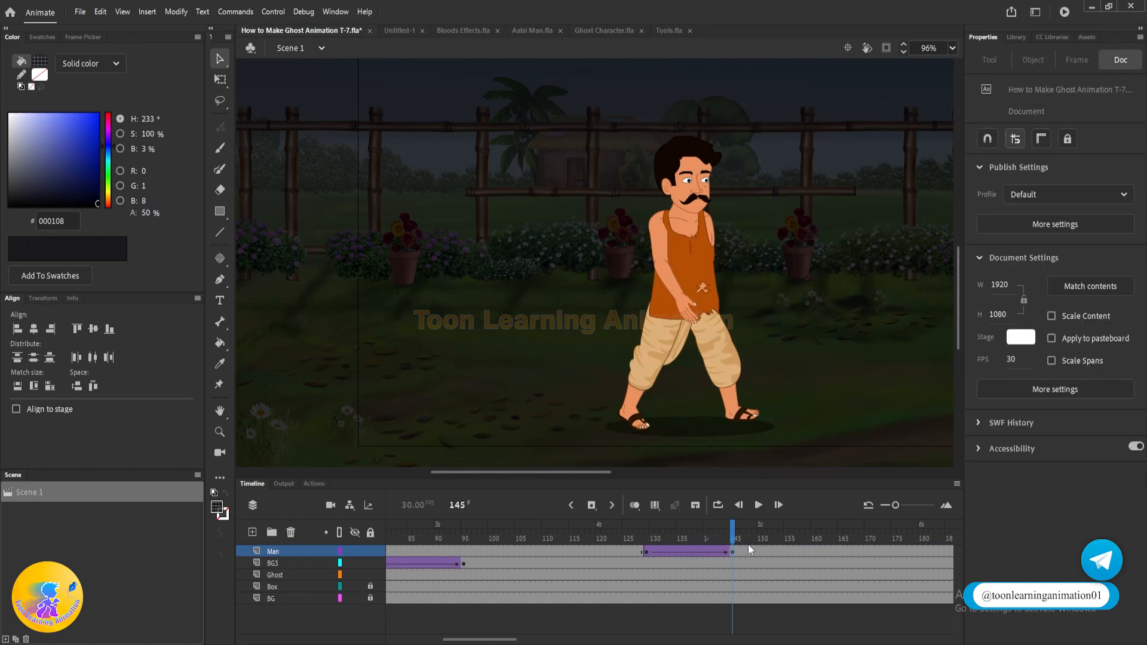
click(737, 551)
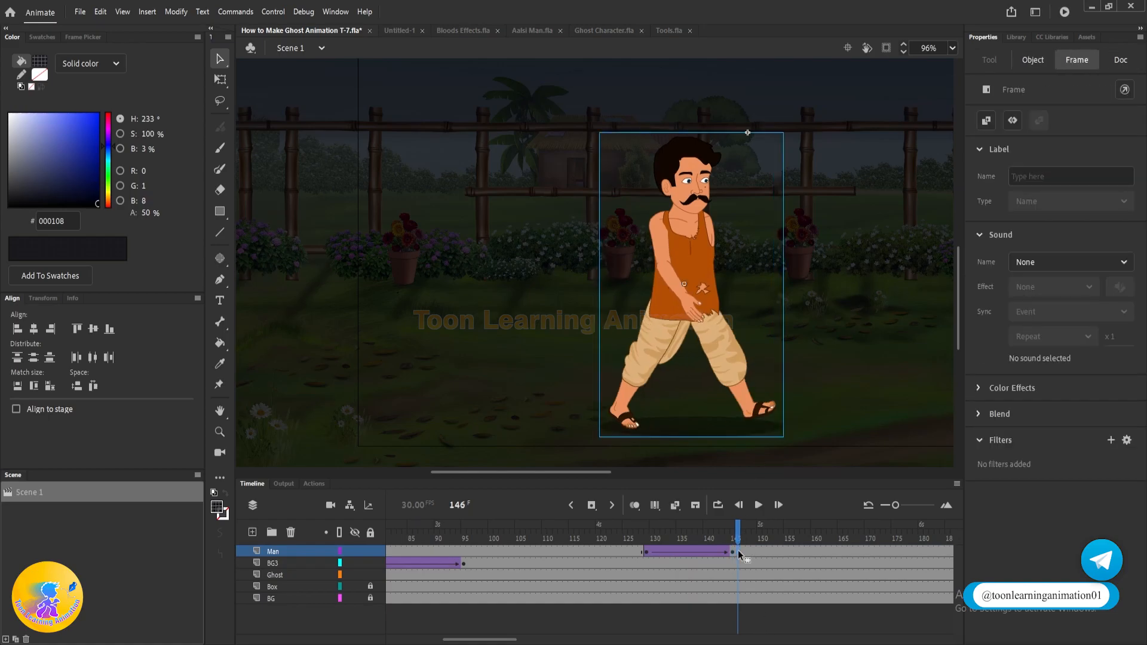
click(706, 247)
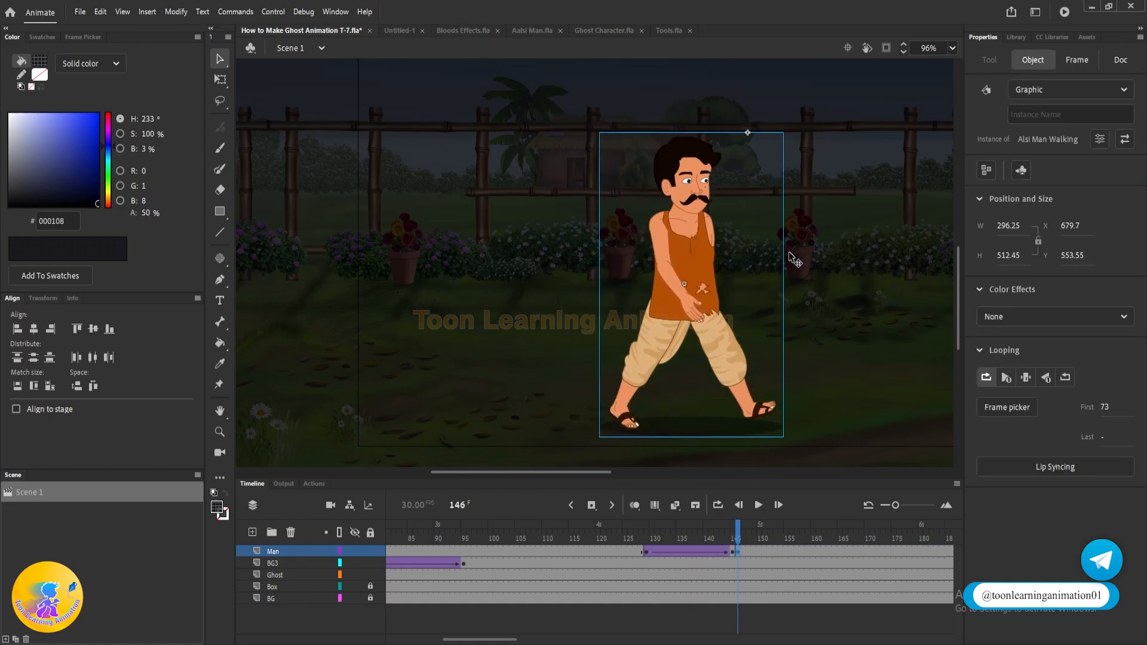
key(Delete)
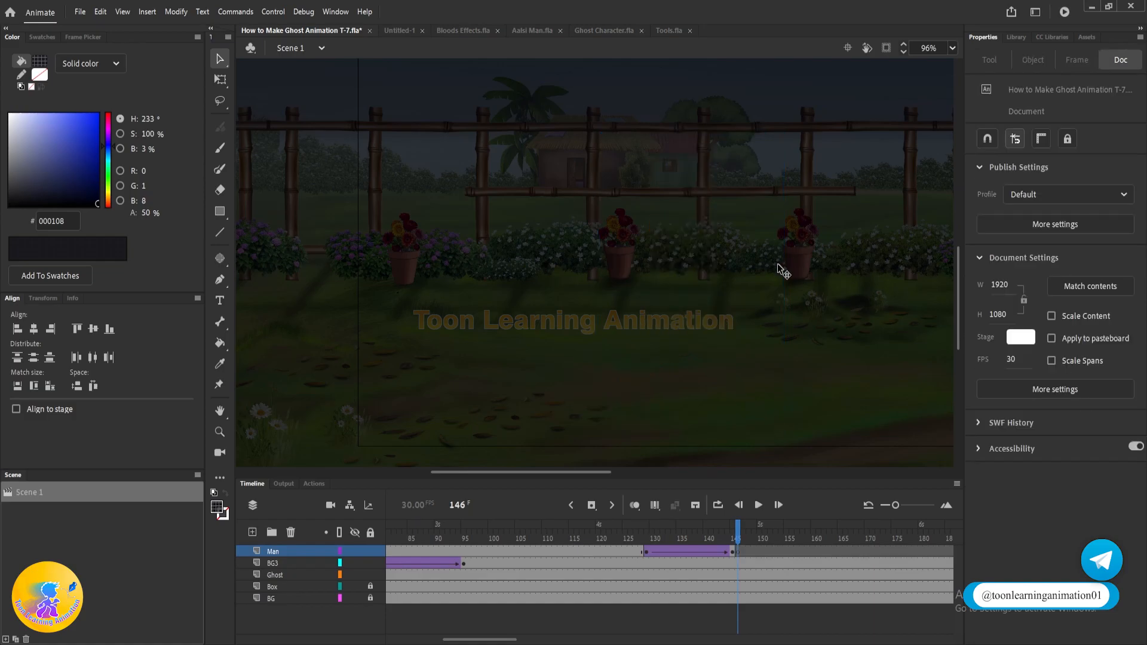
- Switch to the Untitled-1 document and paste the walking man in place on its stage
click(402, 31)
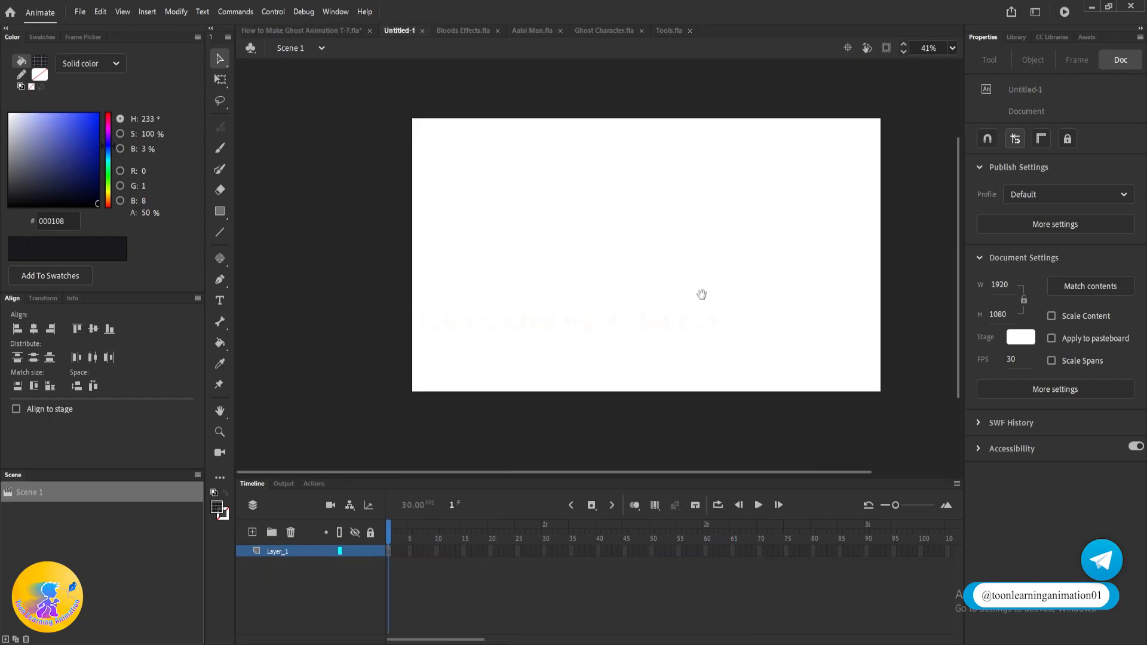
drag(696, 297, 659, 294)
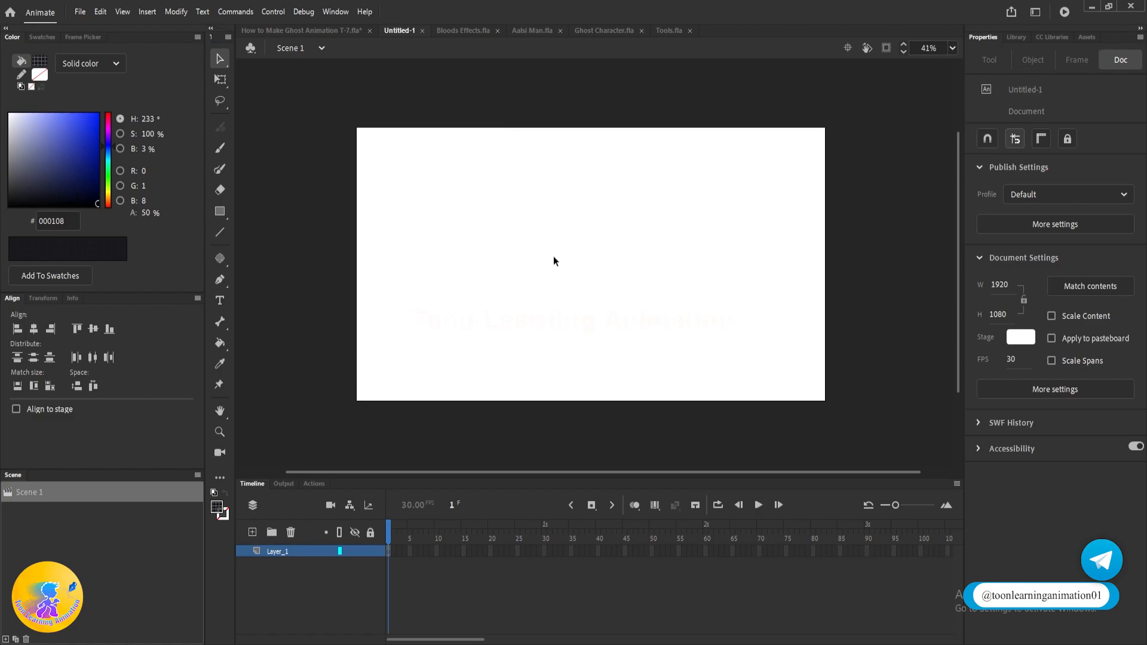
key(ctrl+shift+v)
scroll(504, 355, up, 2)
drag(598, 353, 661, 329)
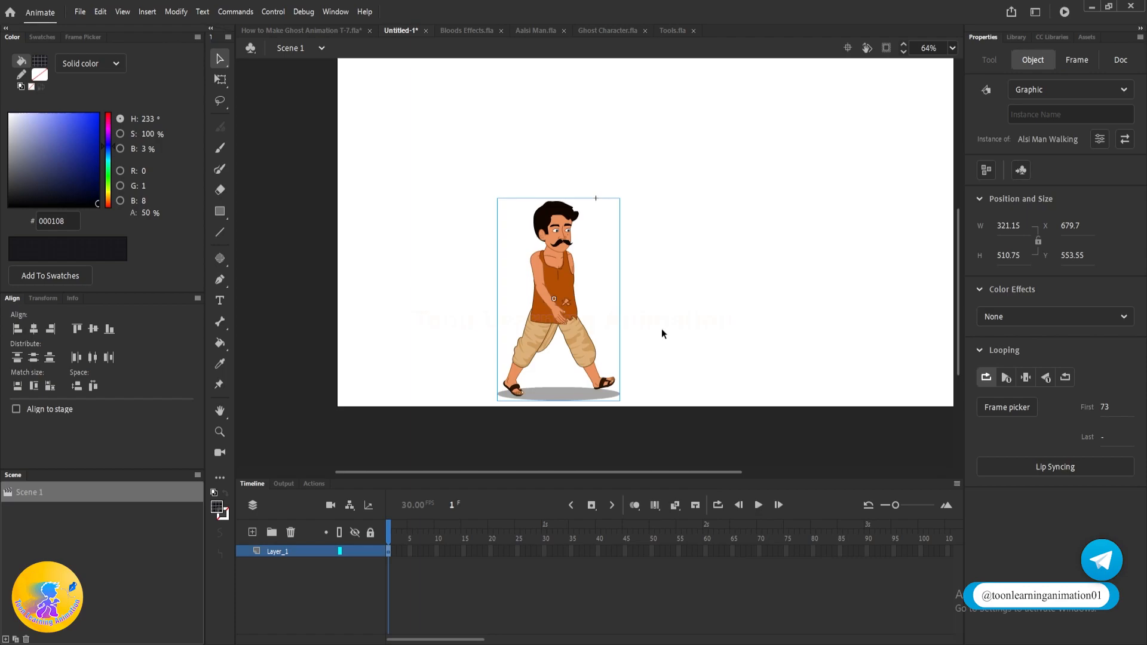
- Rename the pasted man's symbol as Alsi Man Stand
click(1099, 139)
drag(759, 191, 725, 201)
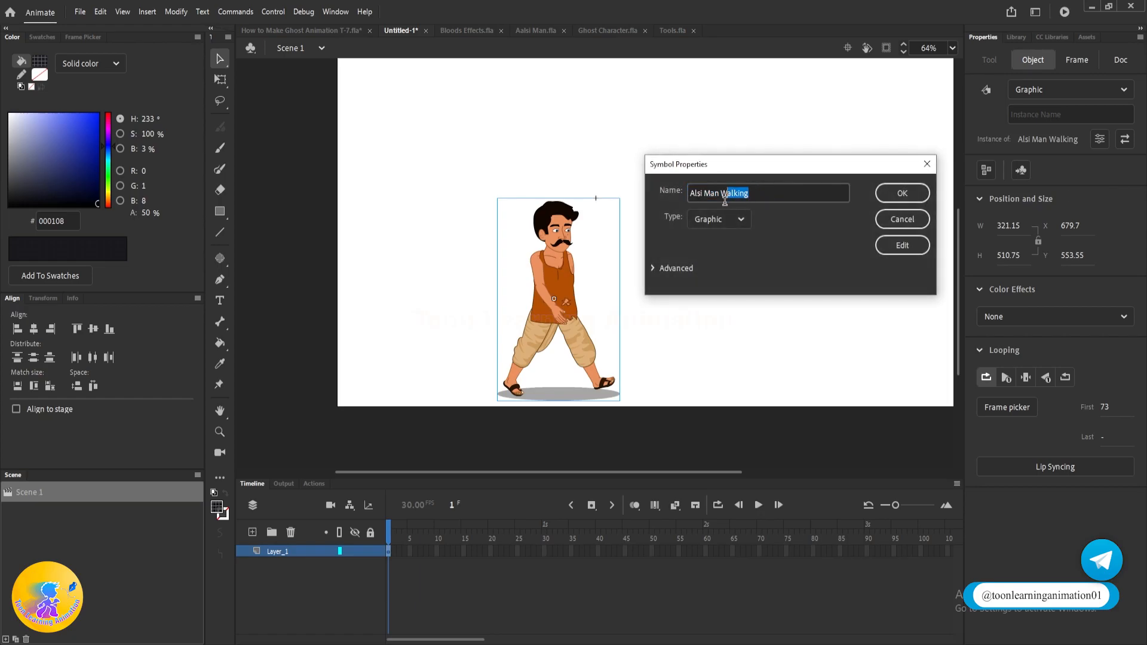
text(Stand)
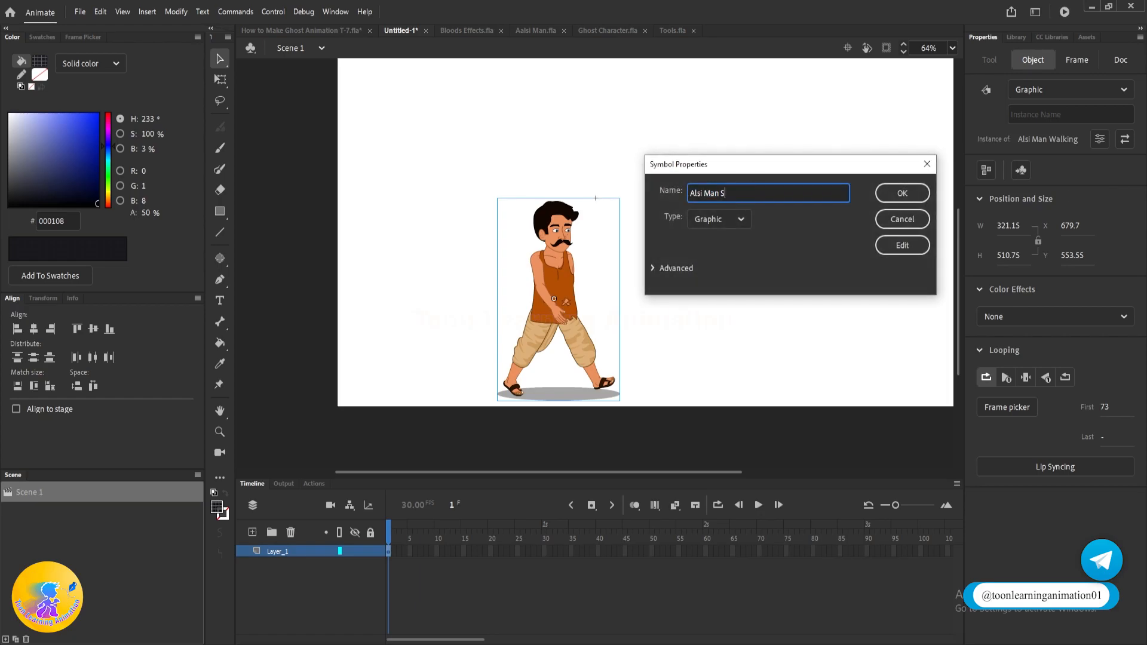
key(Return)
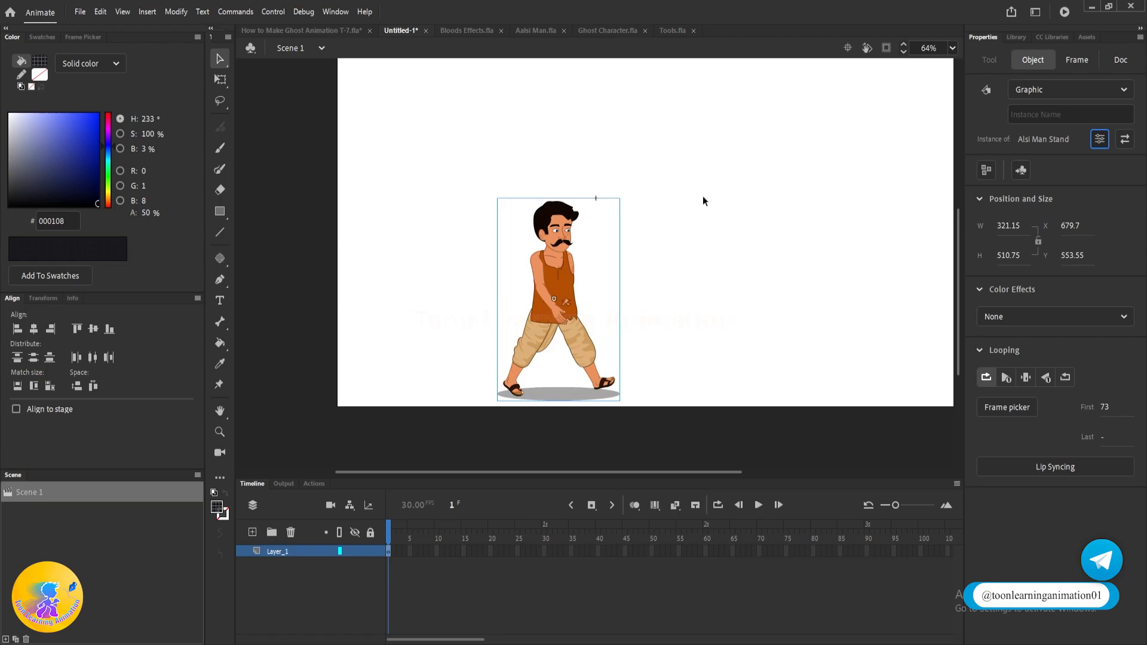
click(320, 31)
drag(460, 567, 659, 559)
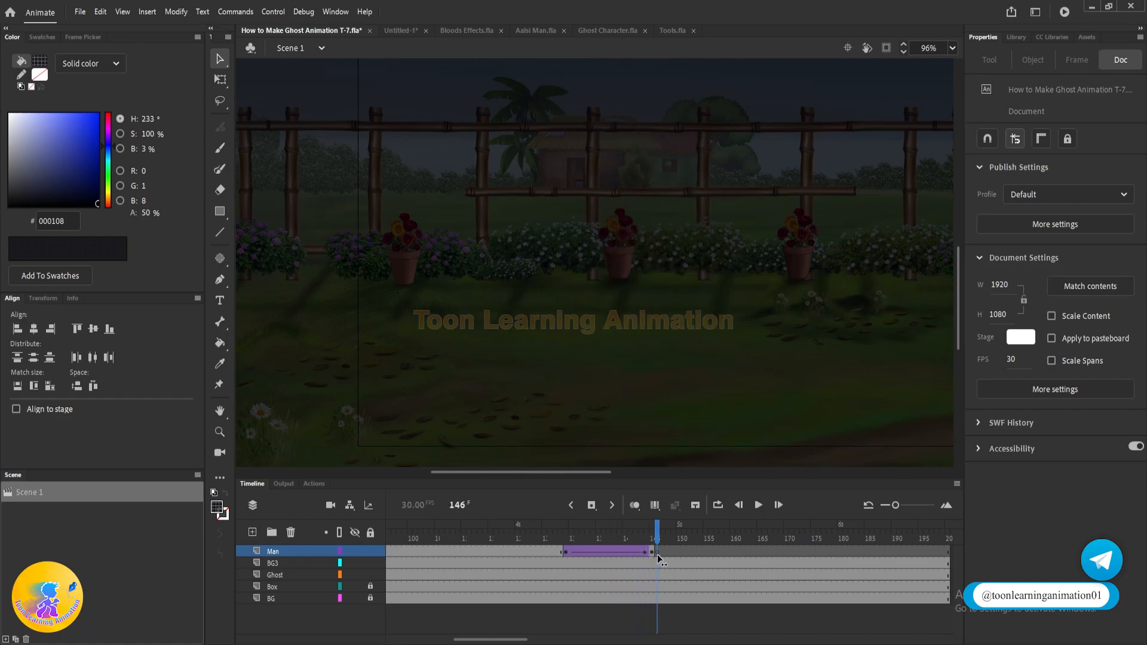
click(657, 550)
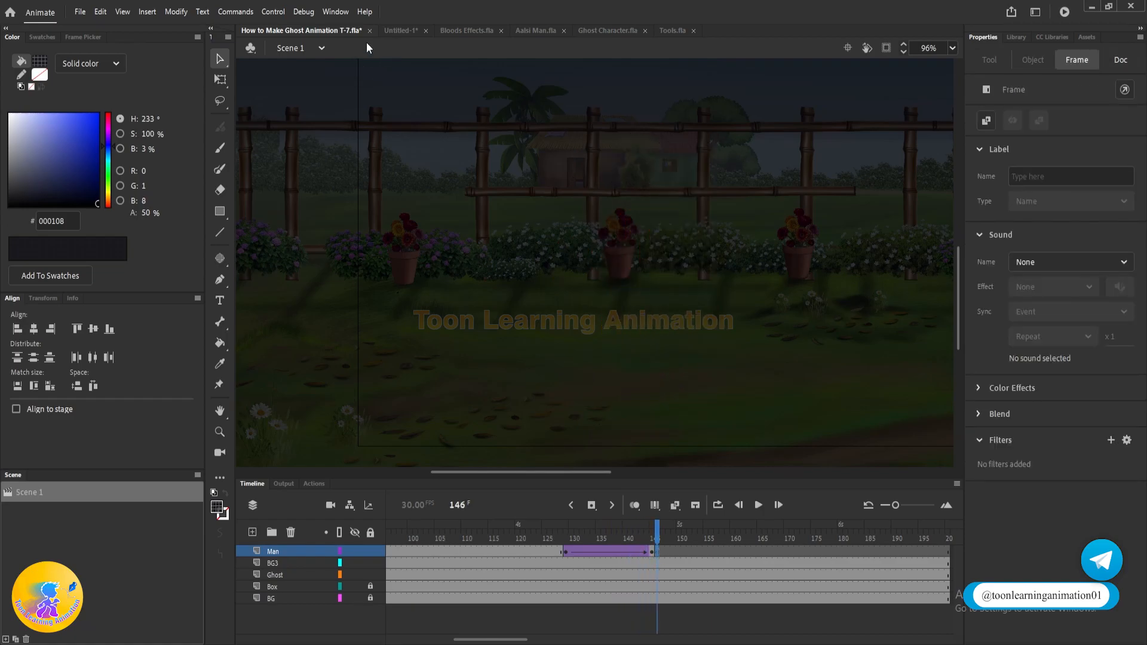
click(657, 505)
click(520, 173)
click(657, 536)
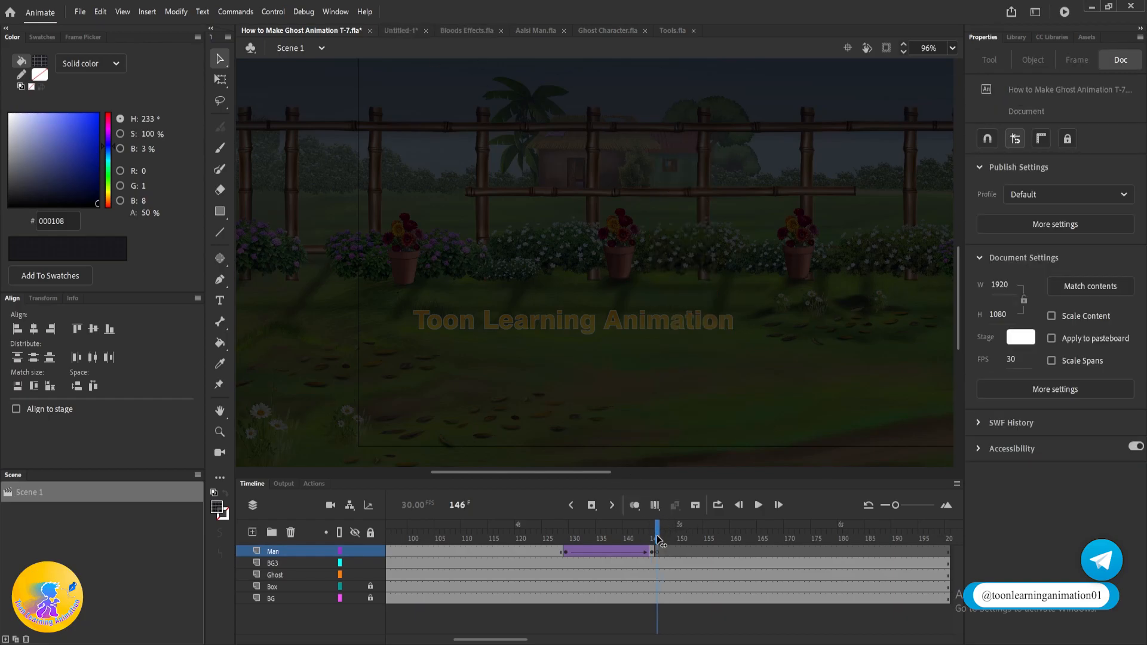
- Open the Alsi Man Stand symbol in Untitled-1 and delete all its walking layers, from GW_Head to Shadow
click(403, 31)
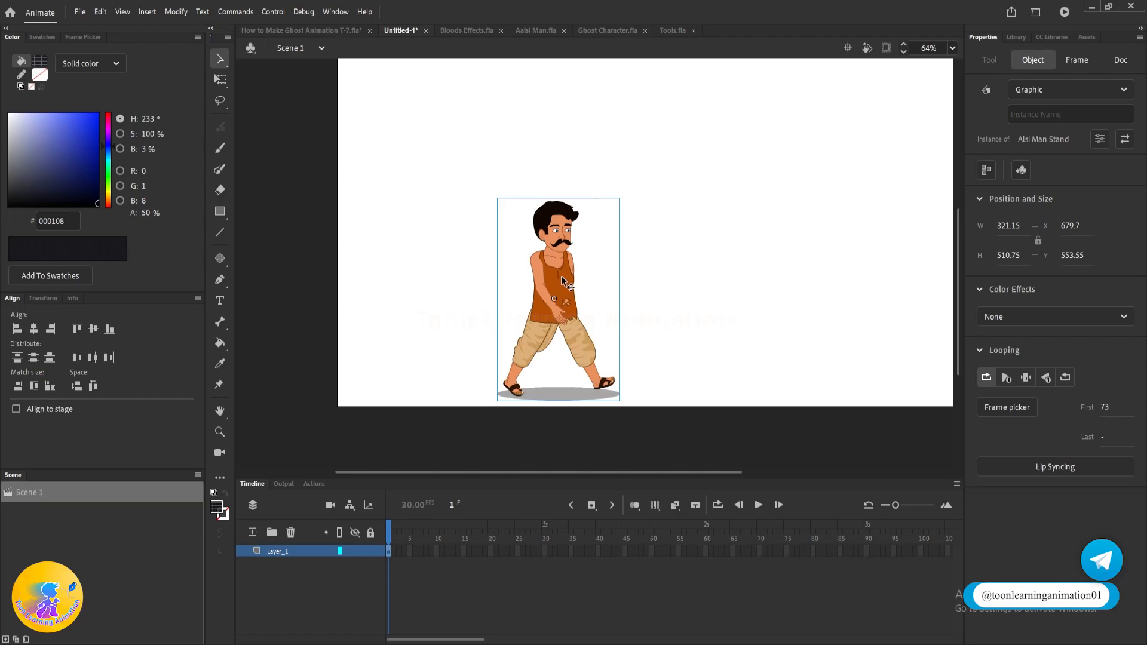
double_click(562, 234)
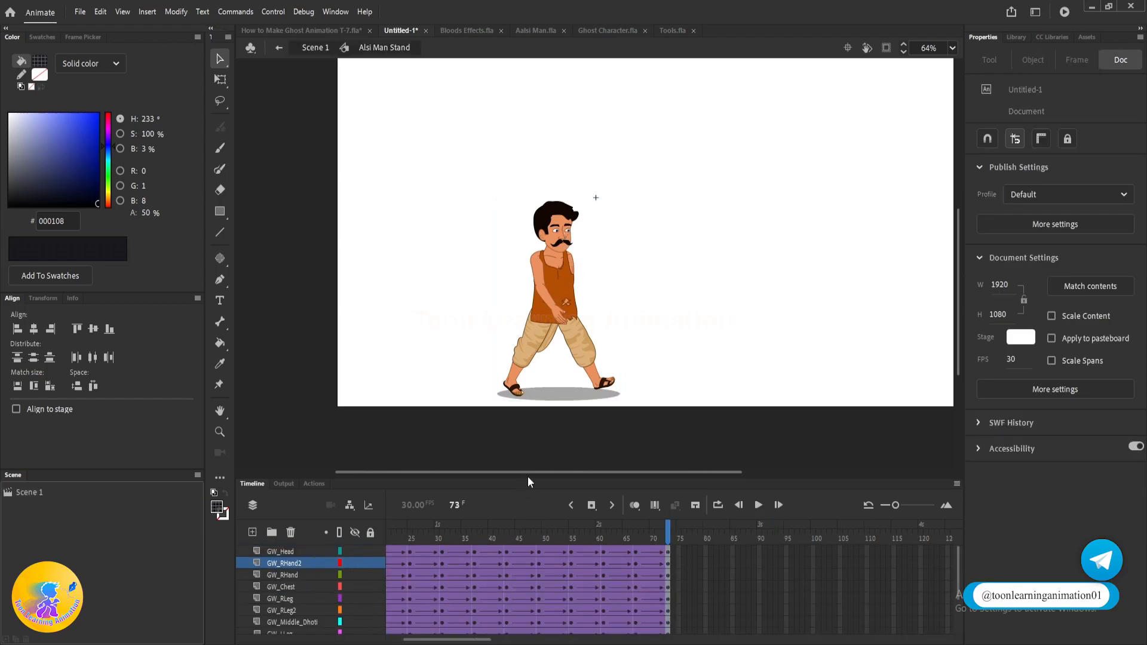
drag(531, 478, 531, 375)
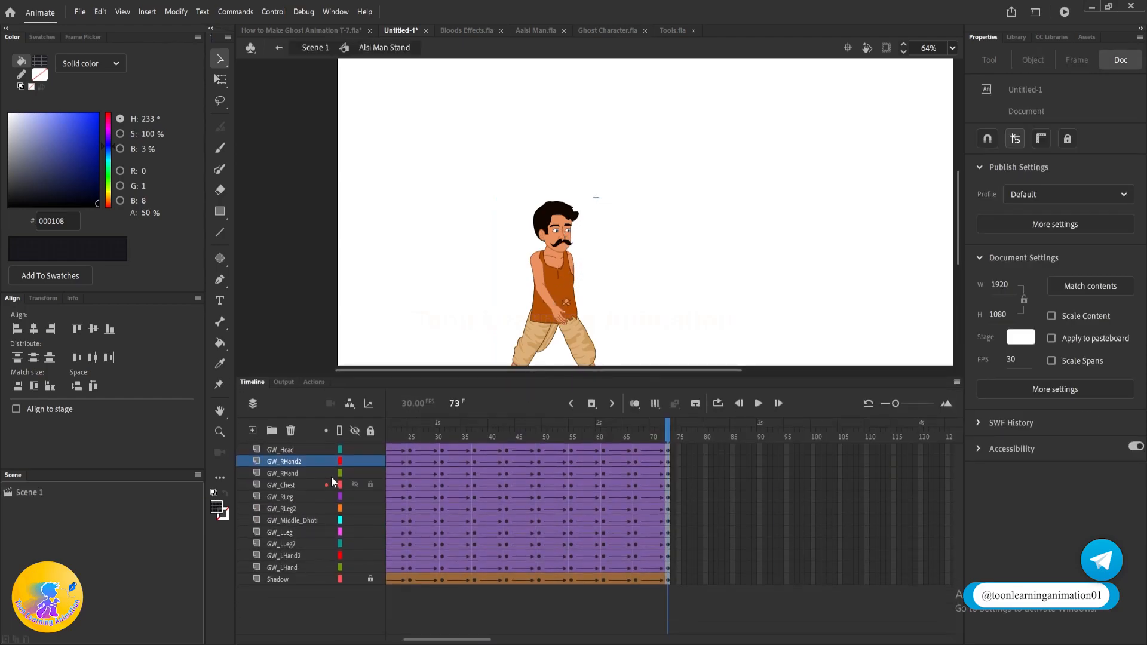
click(292, 450)
shift+click(284, 581)
click(291, 431)
click(291, 432)
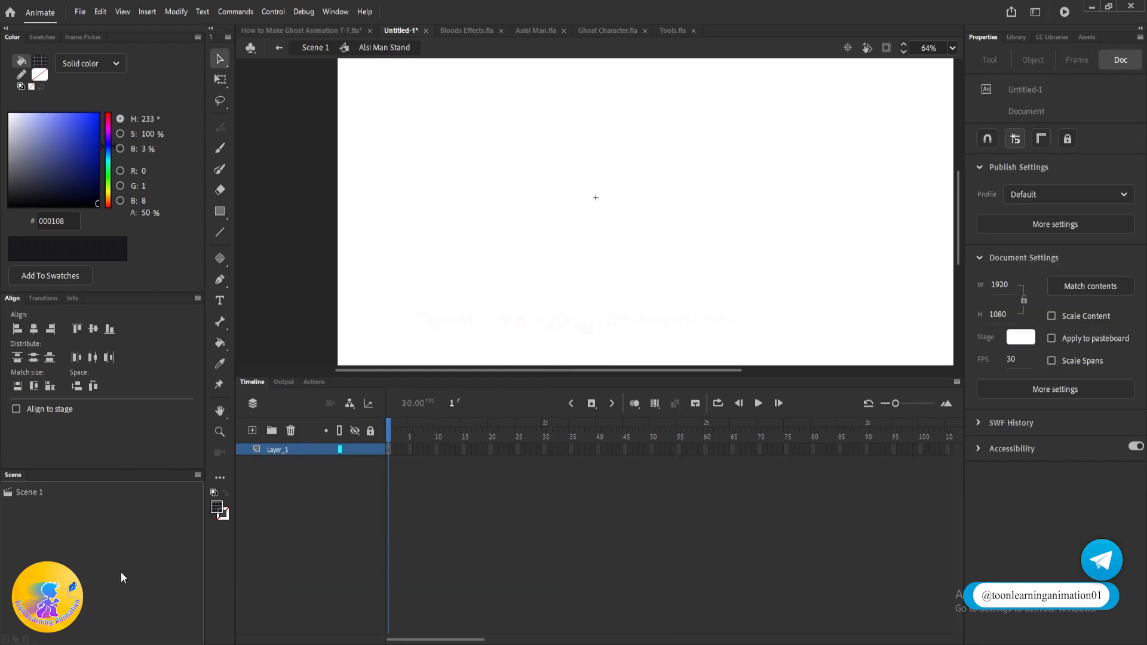
- In Aalsi Man.fla, open the standing man's Alsi Man Stand symbol and copy all its layers from GW_Head to Shadow
click(526, 31)
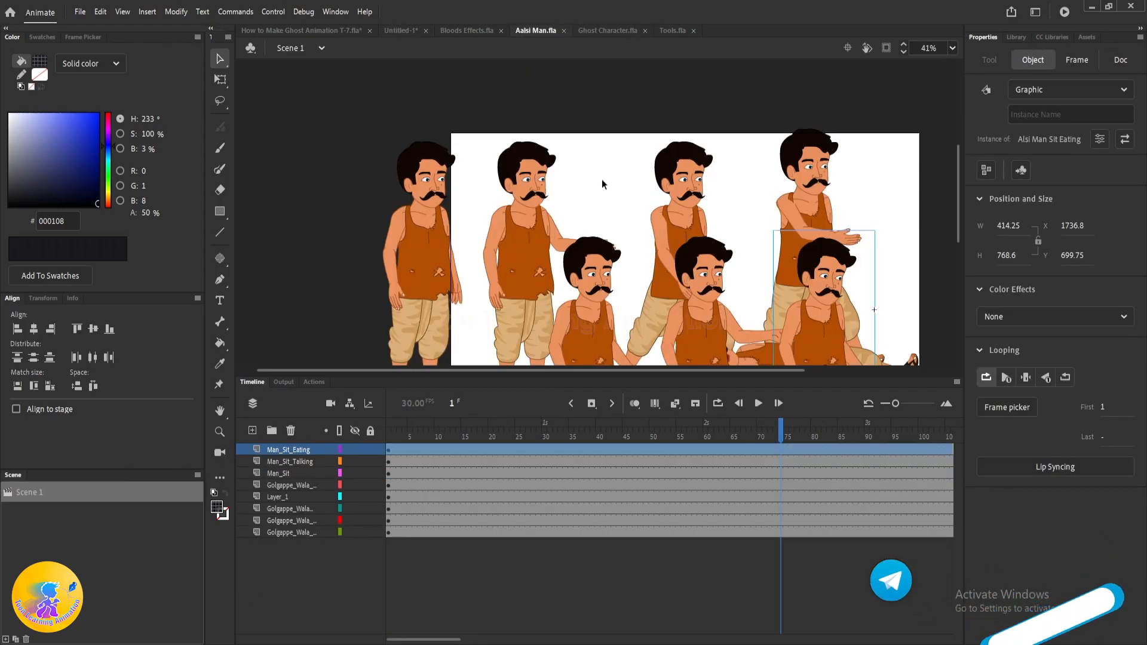
click(389, 431)
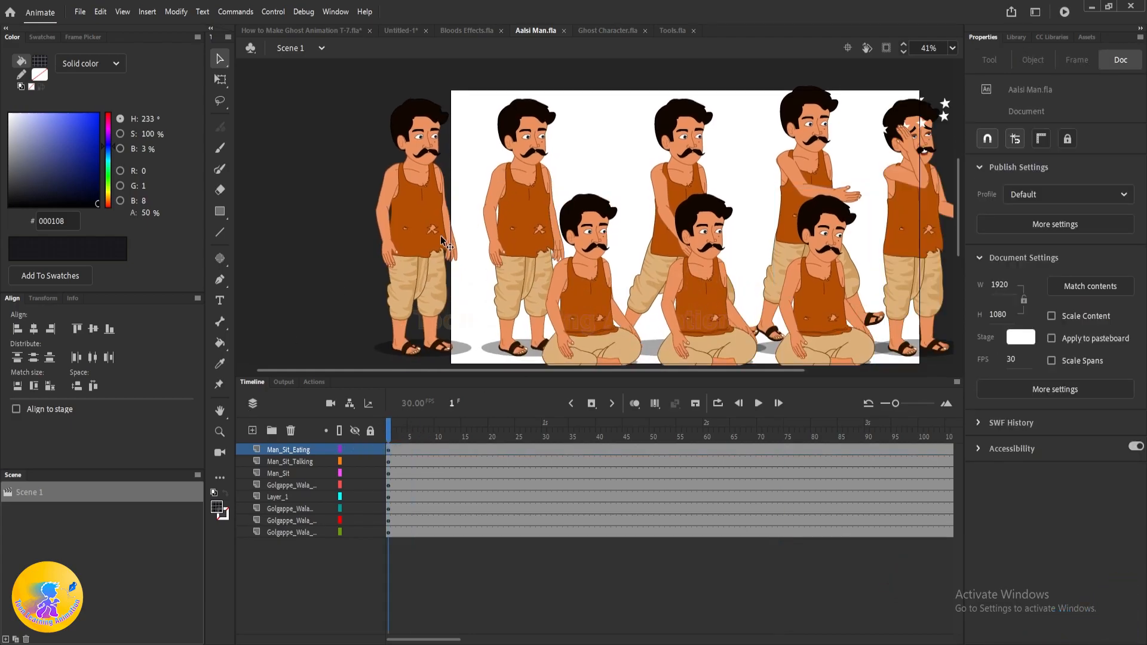
click(382, 174)
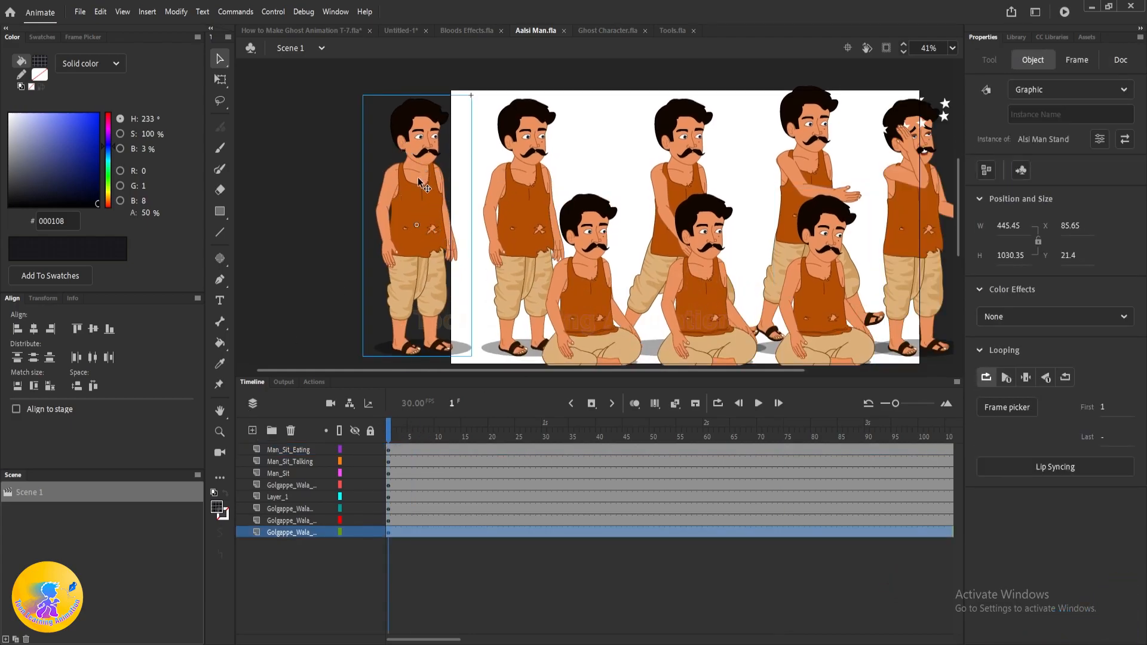
mouse_move(393, 429)
mouse_down()
mouse_move(447, 438)
mouse_move(388, 436)
mouse_up()
double_click(440, 216)
click(284, 452)
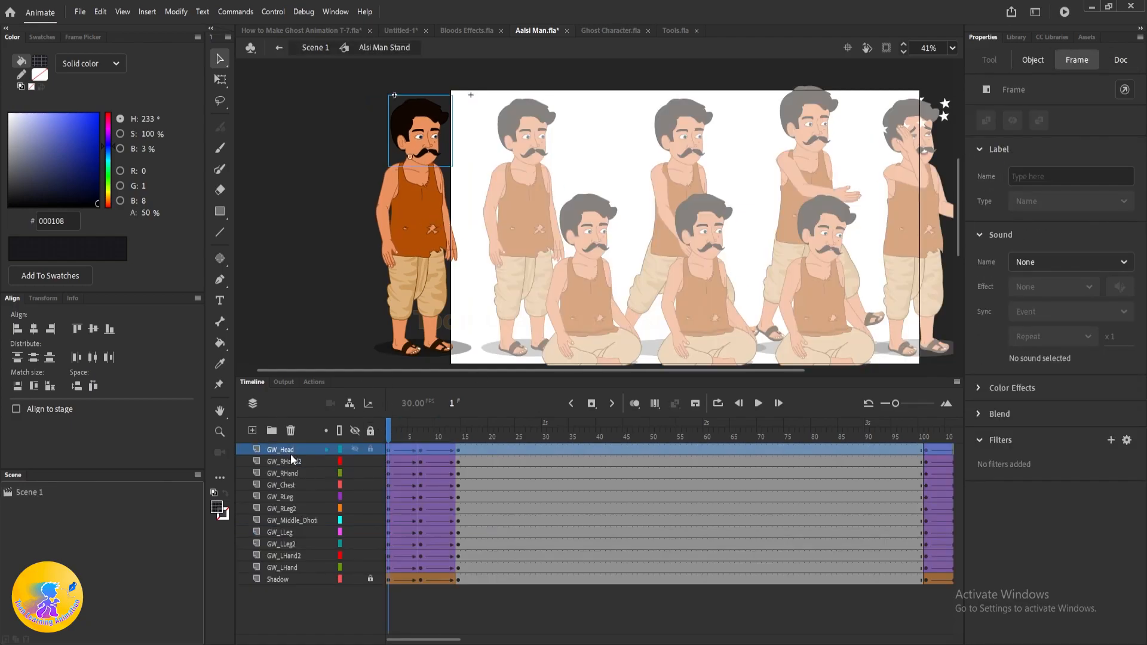
shift+click(276, 578)
right_click(292, 573)
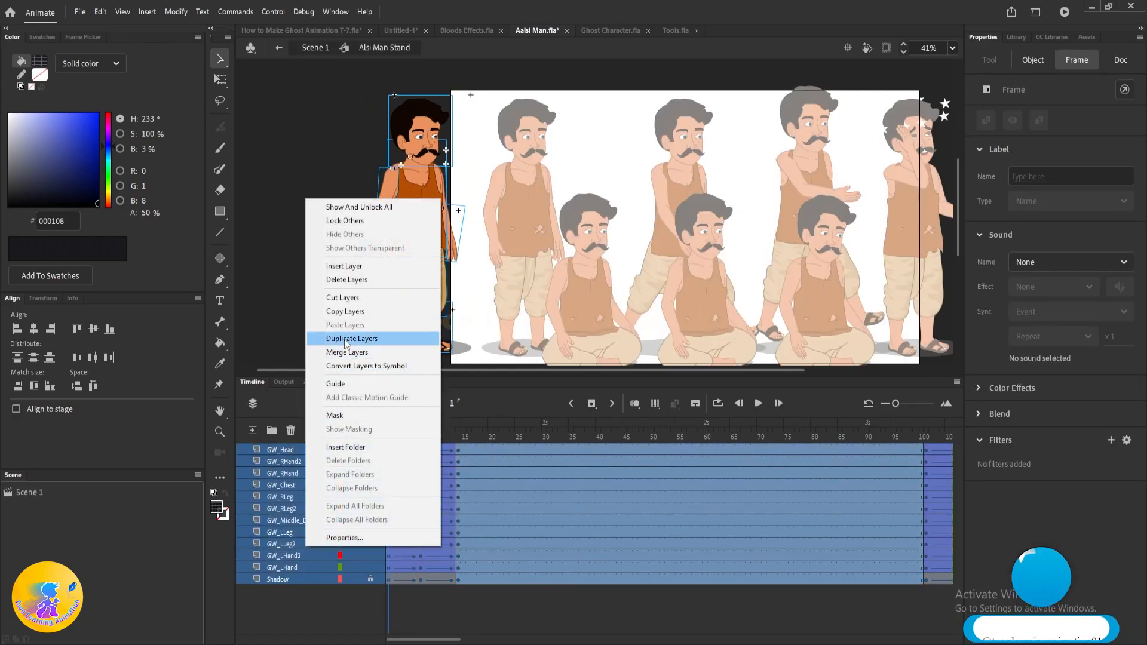
click(345, 311)
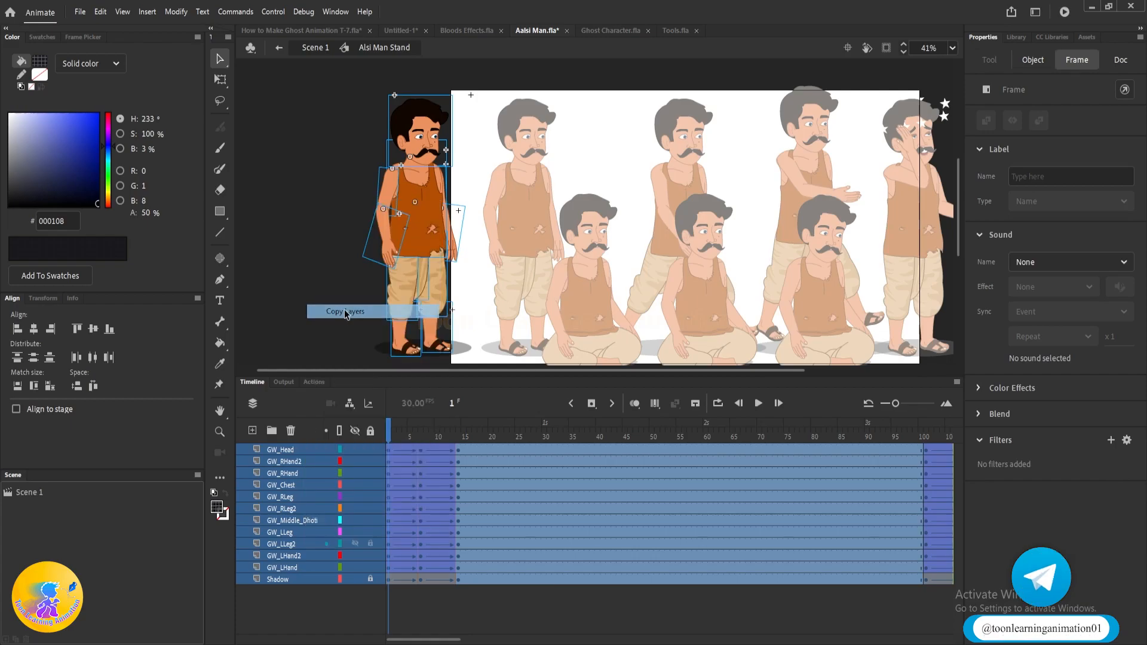
- Paste the copied layers into the Alsi Man Stand symbol in Untitled-1 and delete the empty Layer_1
click(392, 27)
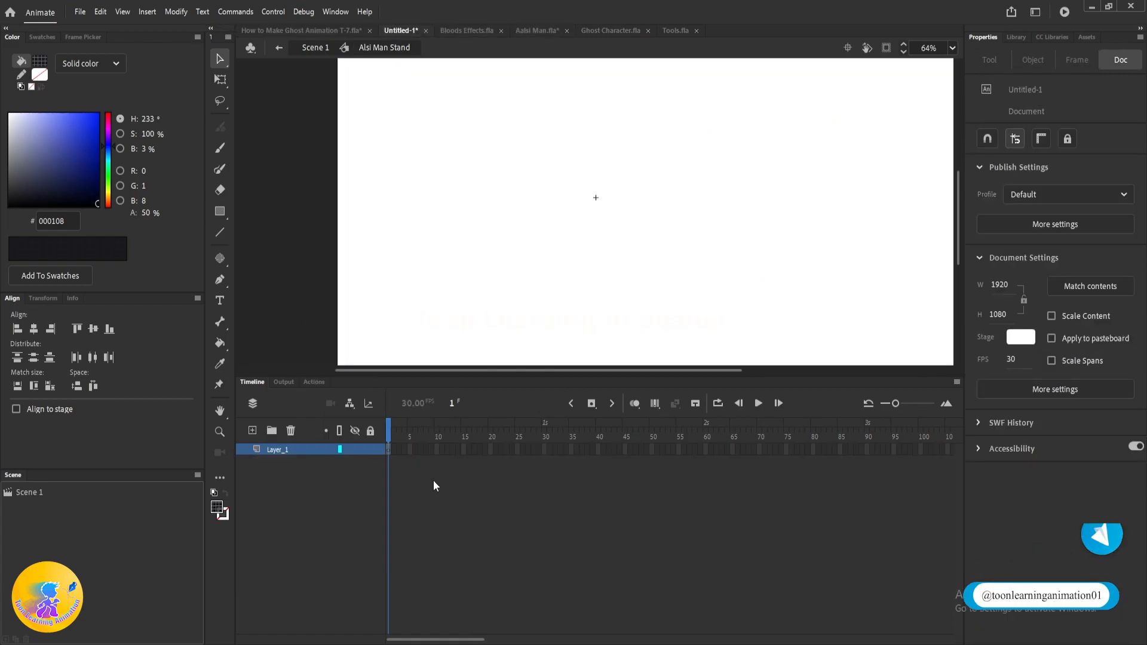
right_click(275, 455)
click(325, 232)
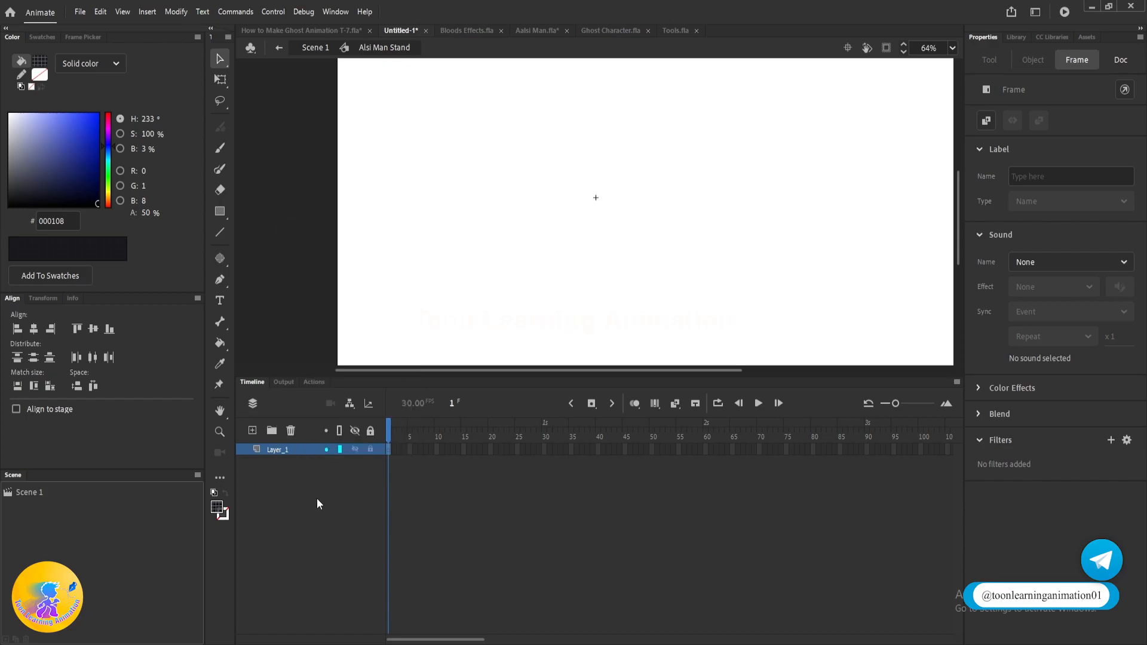
click(278, 592)
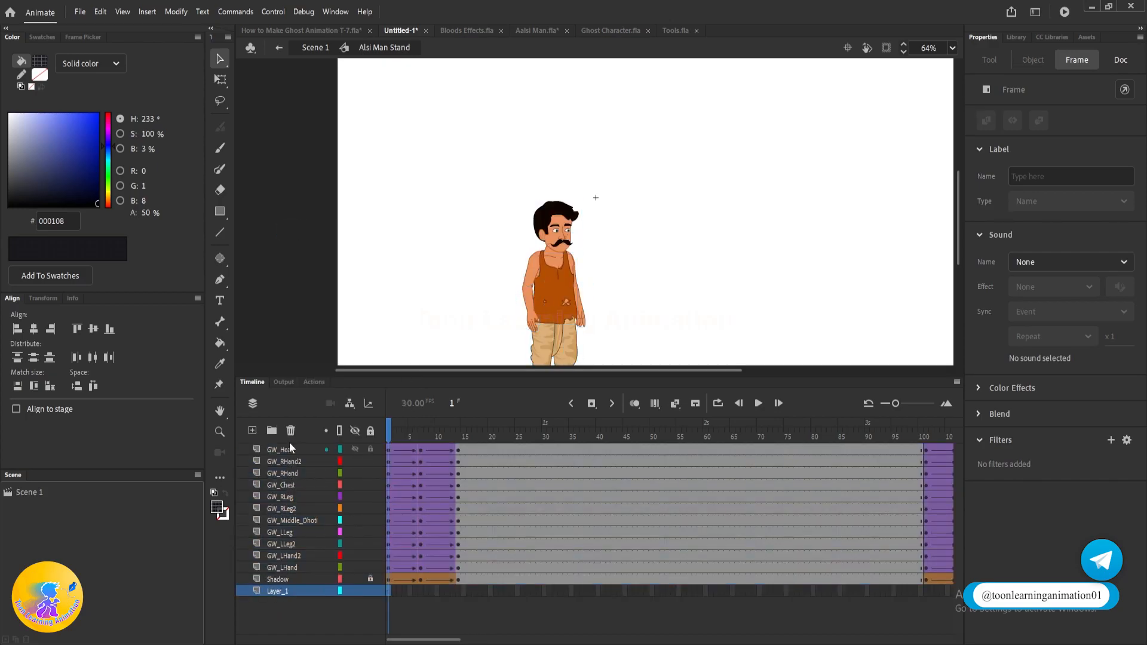
click(290, 430)
- Return from the symbol to Scene 1 and extend the frames of Layer_1 to frame 73
drag(752, 256, 759, 203)
key(Return)
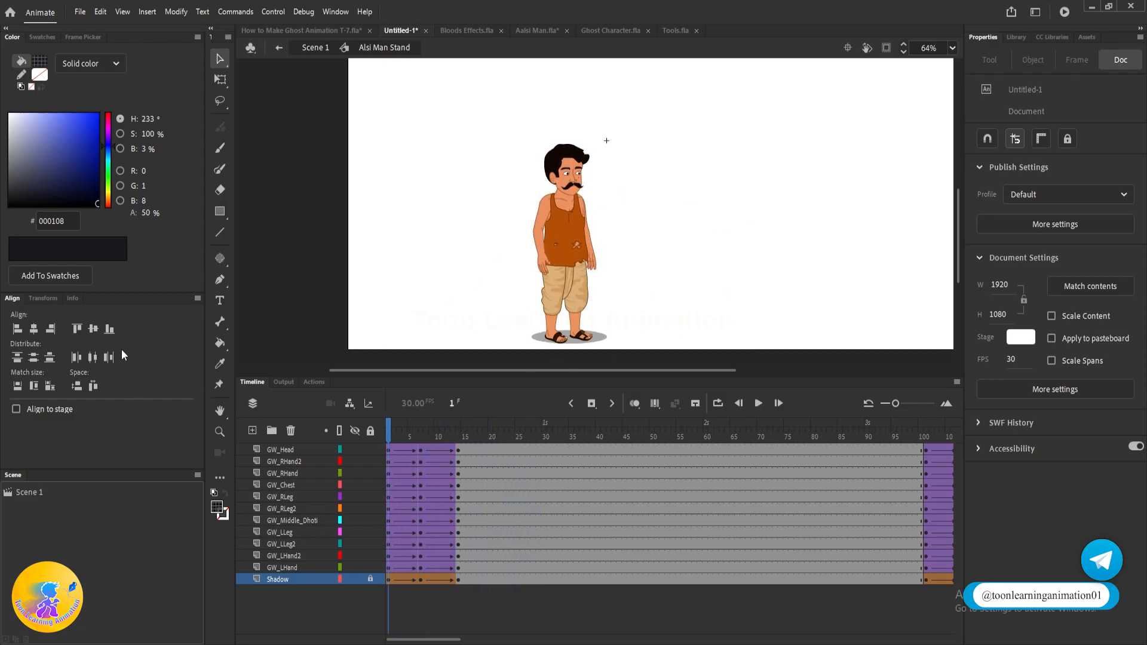
double_click(682, 206)
click(376, 248)
click(674, 445)
click(778, 449)
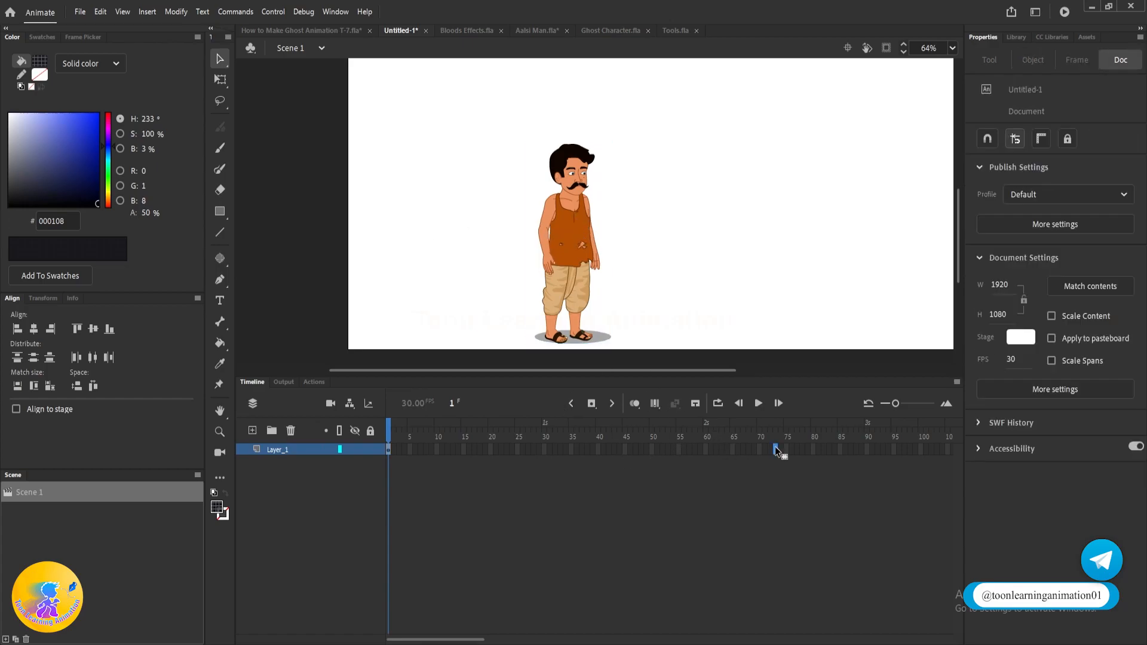
key(F5)
- Play the standing man's animation on Layer_1 and return to frame 1
click(625, 201)
key(Return)
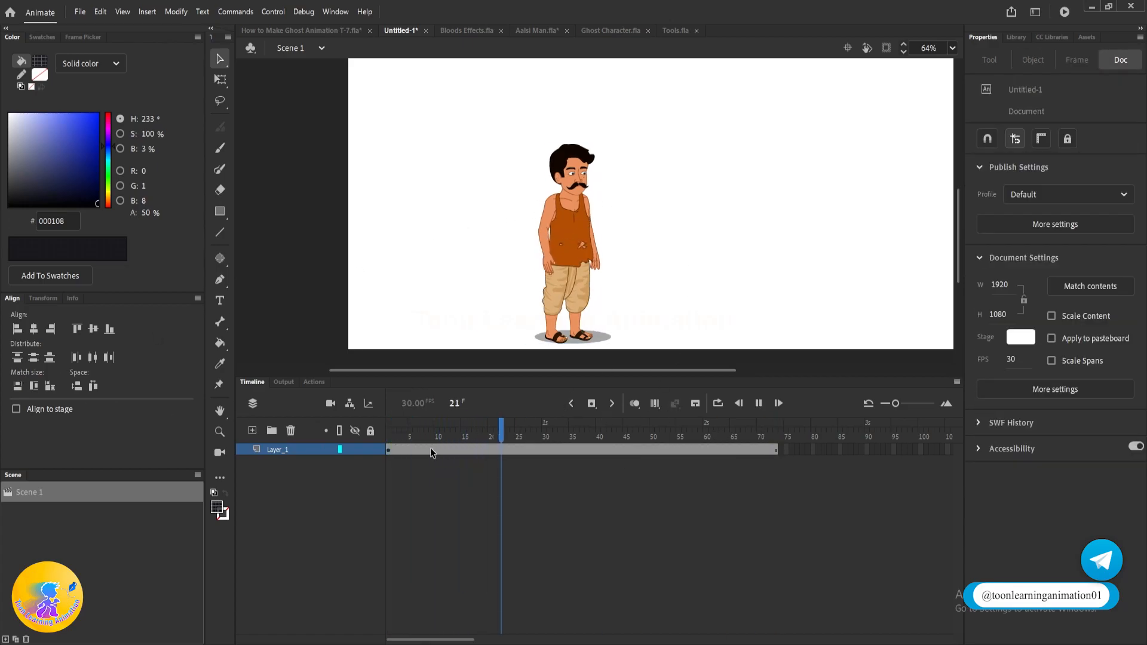
drag(454, 429, 388, 430)
- Copy the standing man from Untitled-1 and paste it in place on the Man layer at frame 146 of the ghost animation file
drag(426, 100, 657, 281)
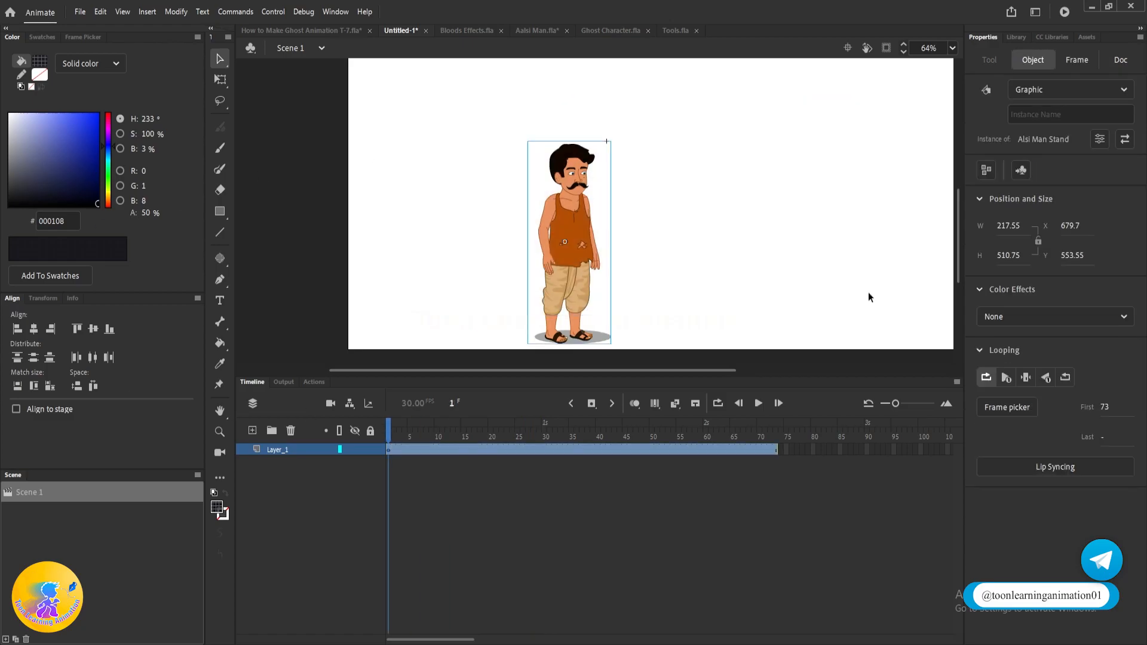
click(353, 30)
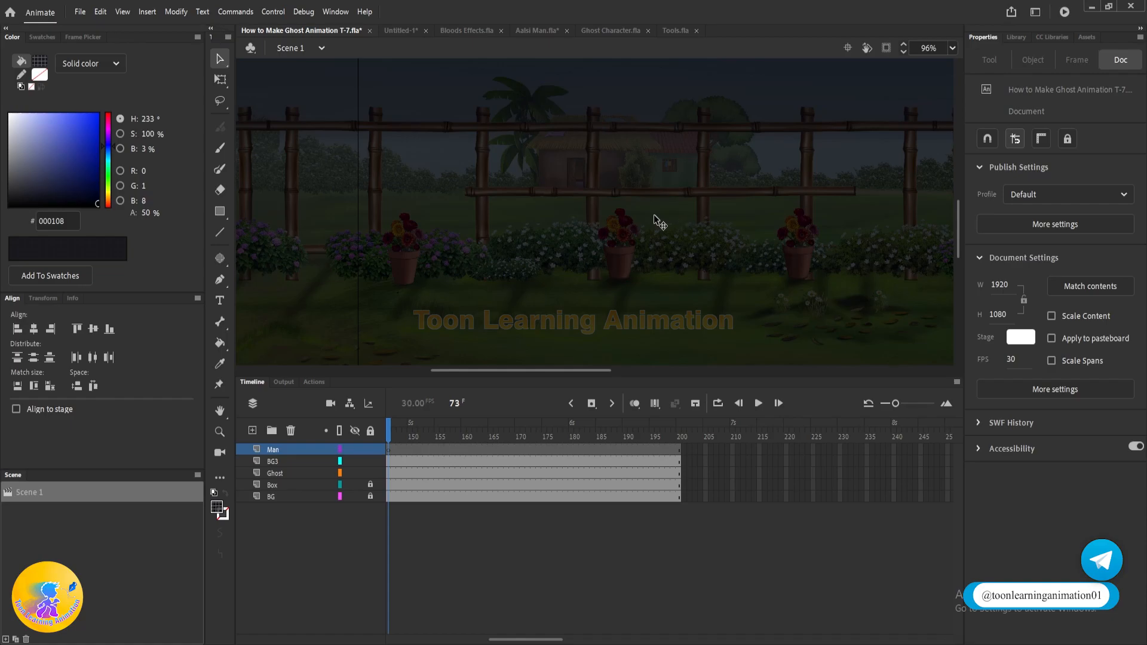
key(ctrl+shift+v)
scroll(668, 220, down, 3)
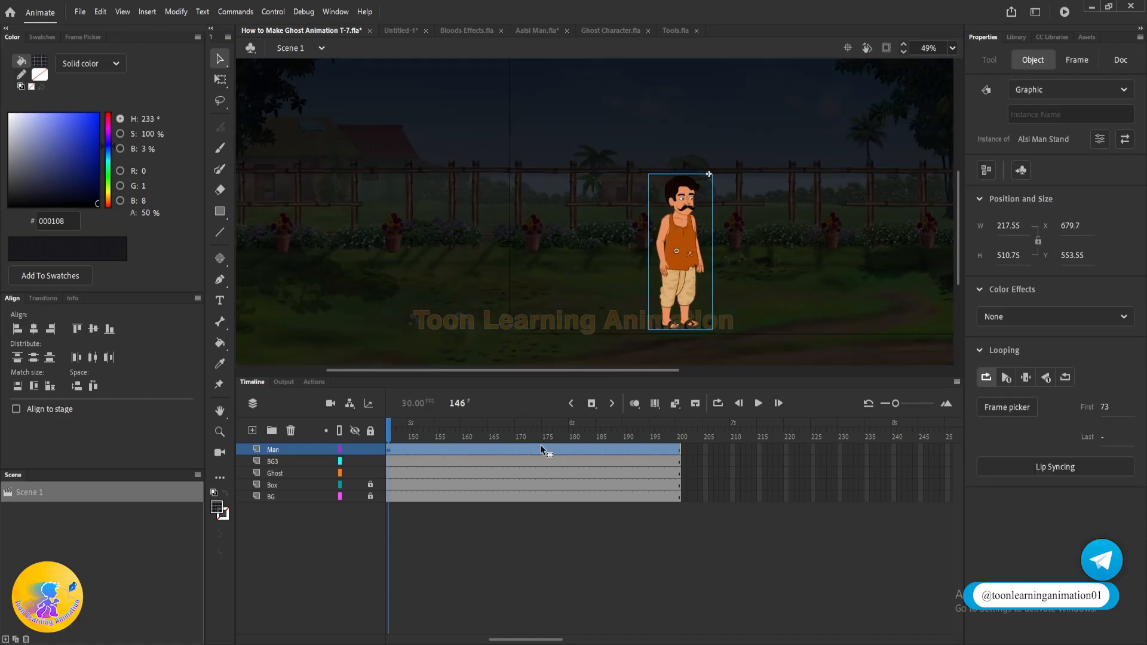
drag(589, 376, 590, 451)
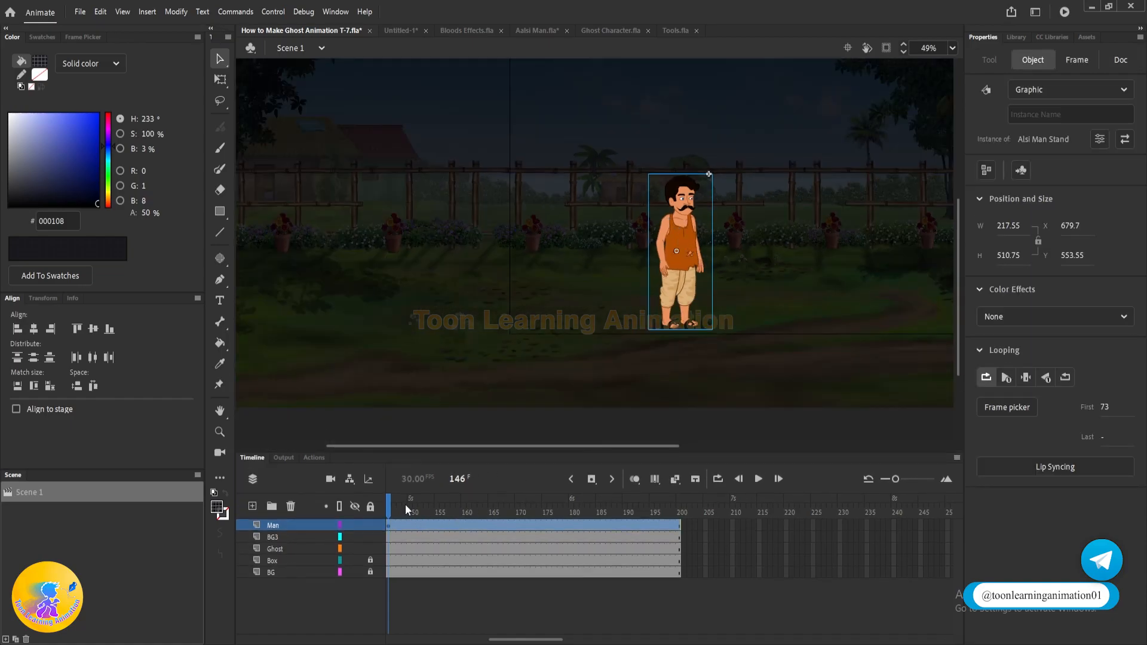
- Check the pasted standing man in playback, then set his looping first frame to 1 at frame 146
key(Return)
key(Return)
scroll(692, 251, up, 3)
scroll(693, 251, up, 1)
mouse_move(555, 501)
mouse_down()
mouse_move(504, 500)
mouse_move(629, 500)
mouse_move(549, 501)
mouse_up()
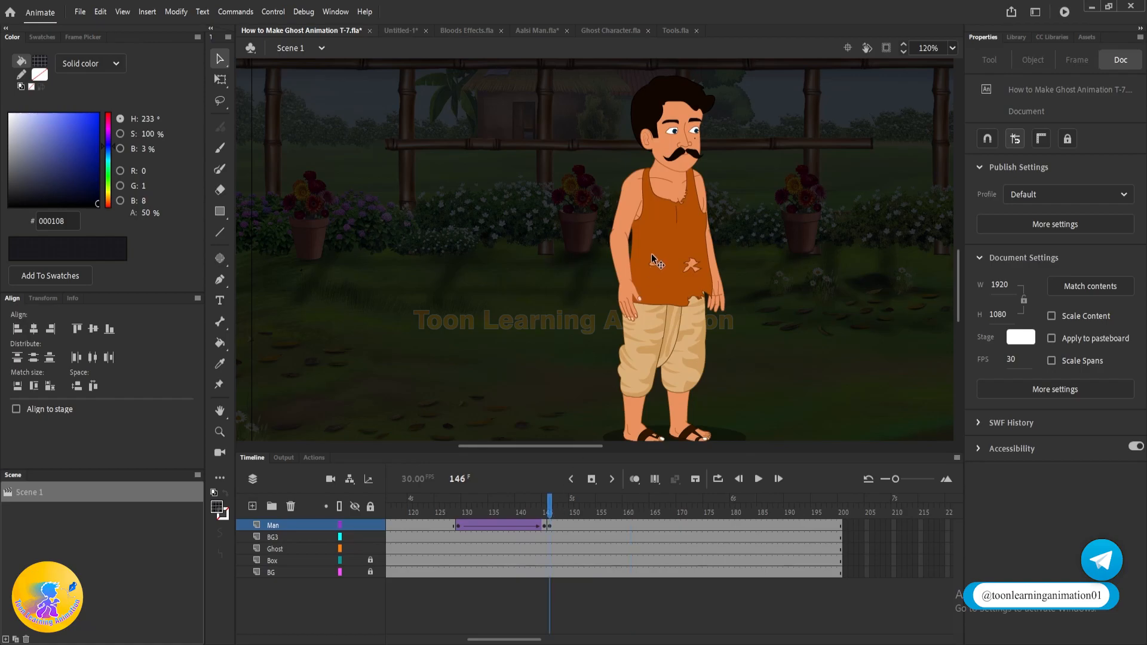
click(651, 272)
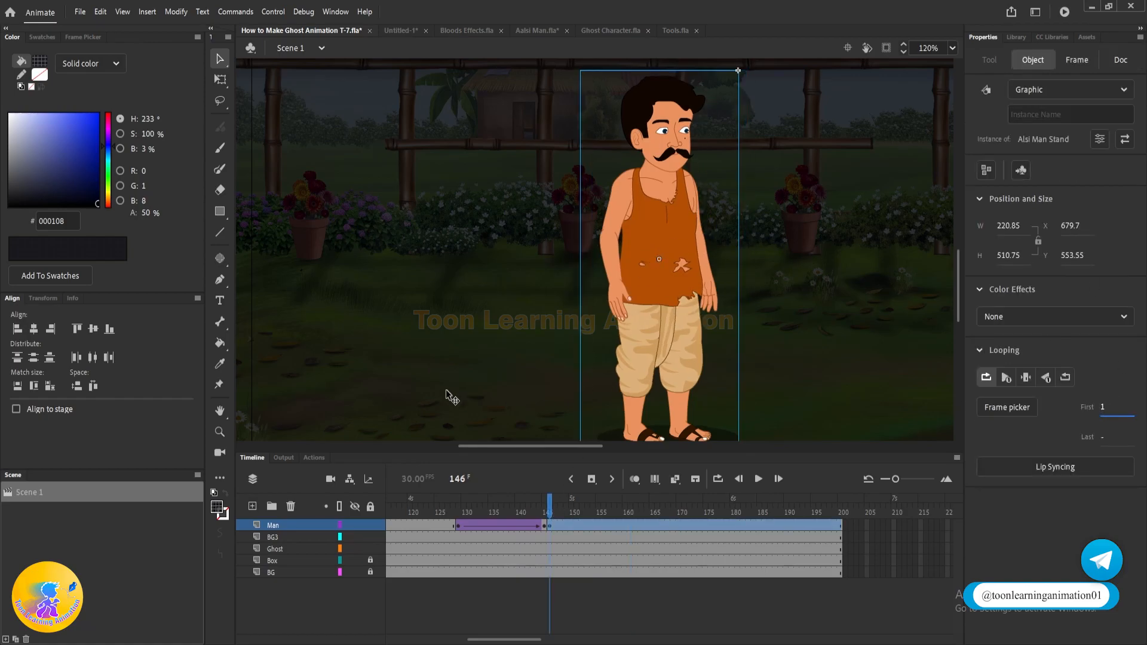
- Play the man's change from walking to standing and compare his poses at frames 145 and 146
drag(549, 500, 421, 503)
click(632, 384)
key(Return)
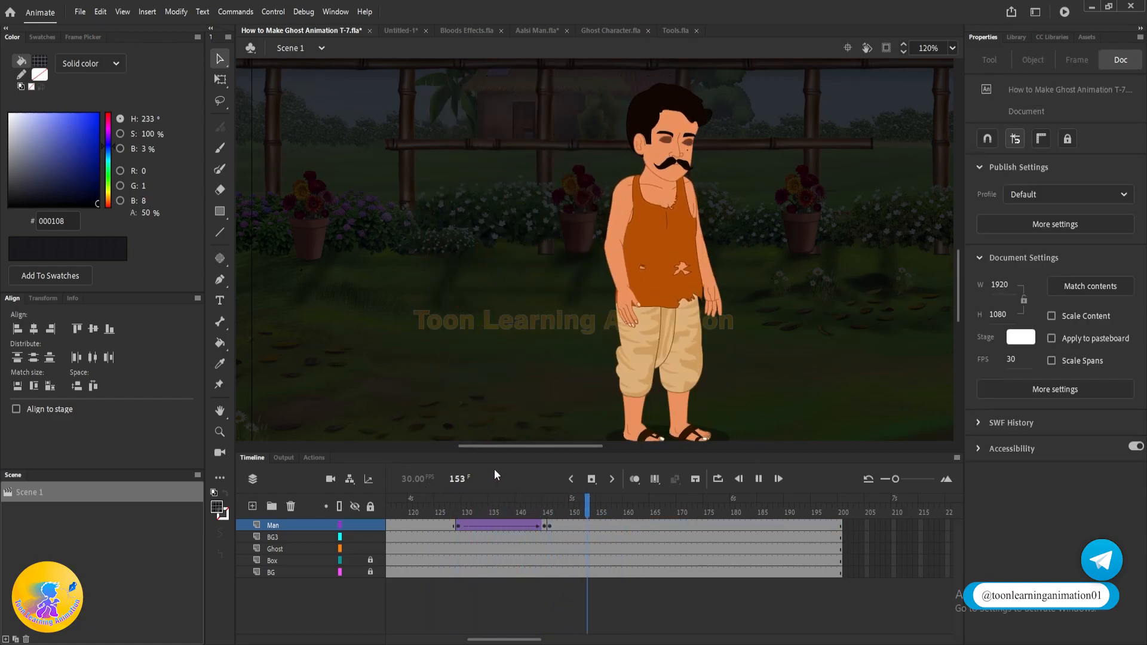
key(Return)
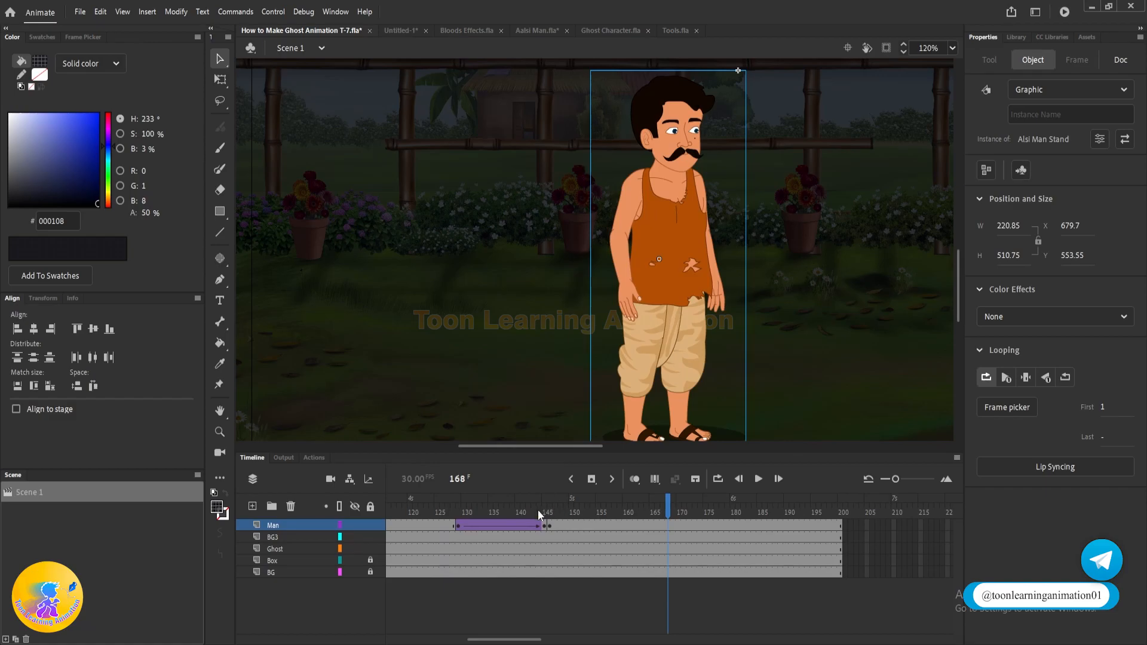
click(545, 511)
scroll(678, 132, up, 2)
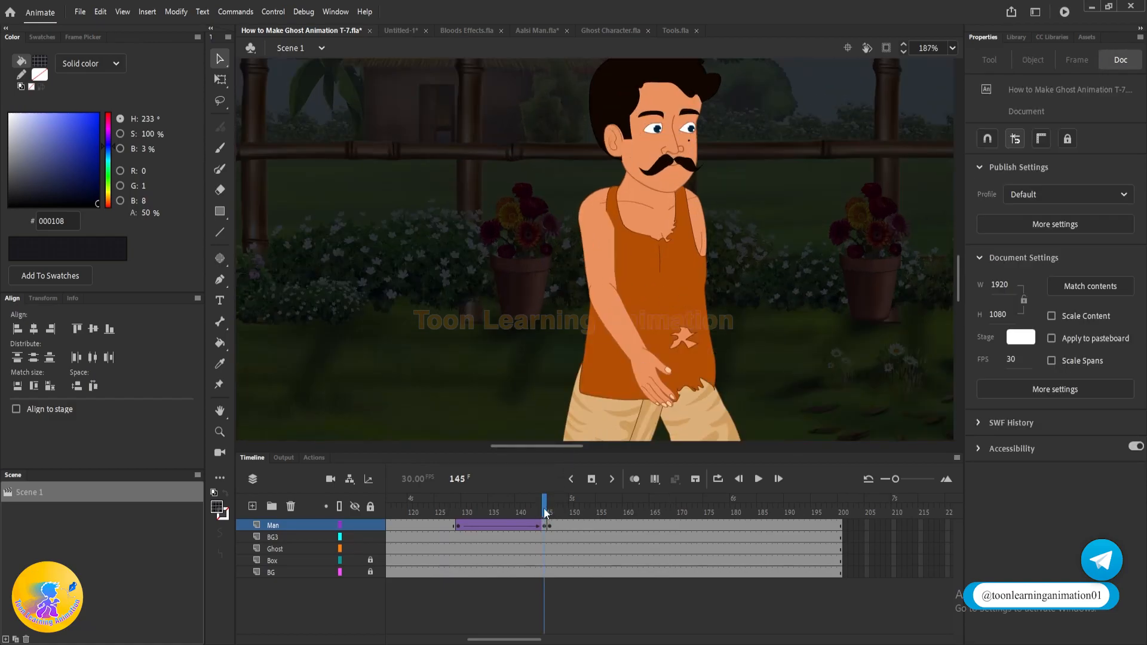
drag(545, 511, 550, 512)
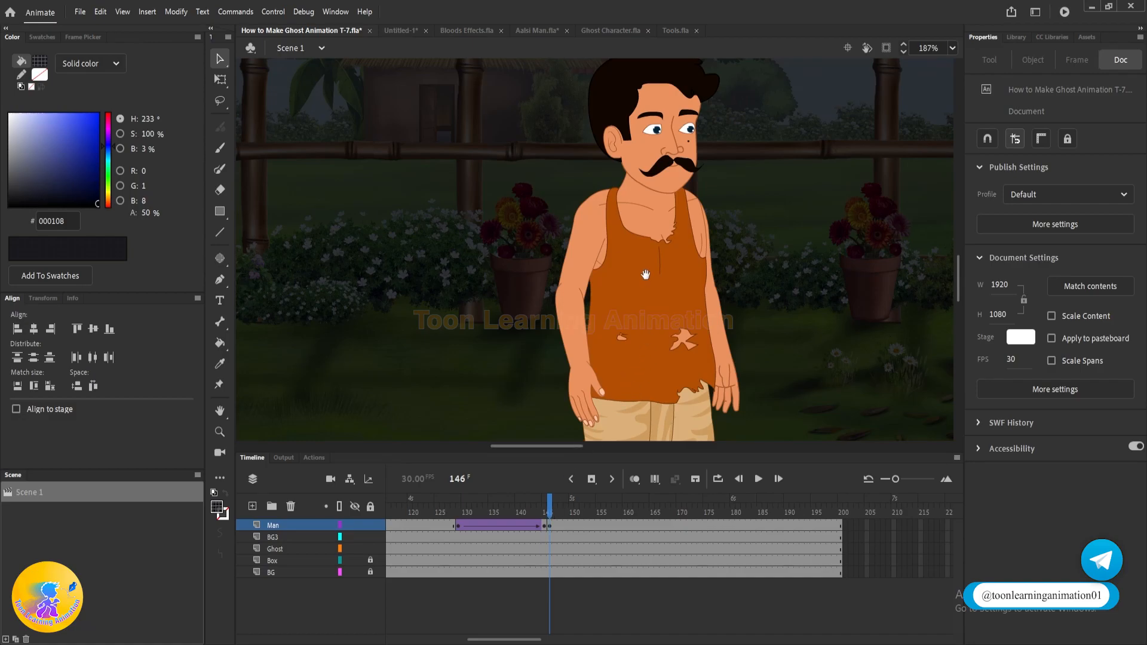
- Open the AM Eyes symbol inside the standing man's GW Head and set both eyebrows to single-frame looping
scroll(644, 263, up, 4)
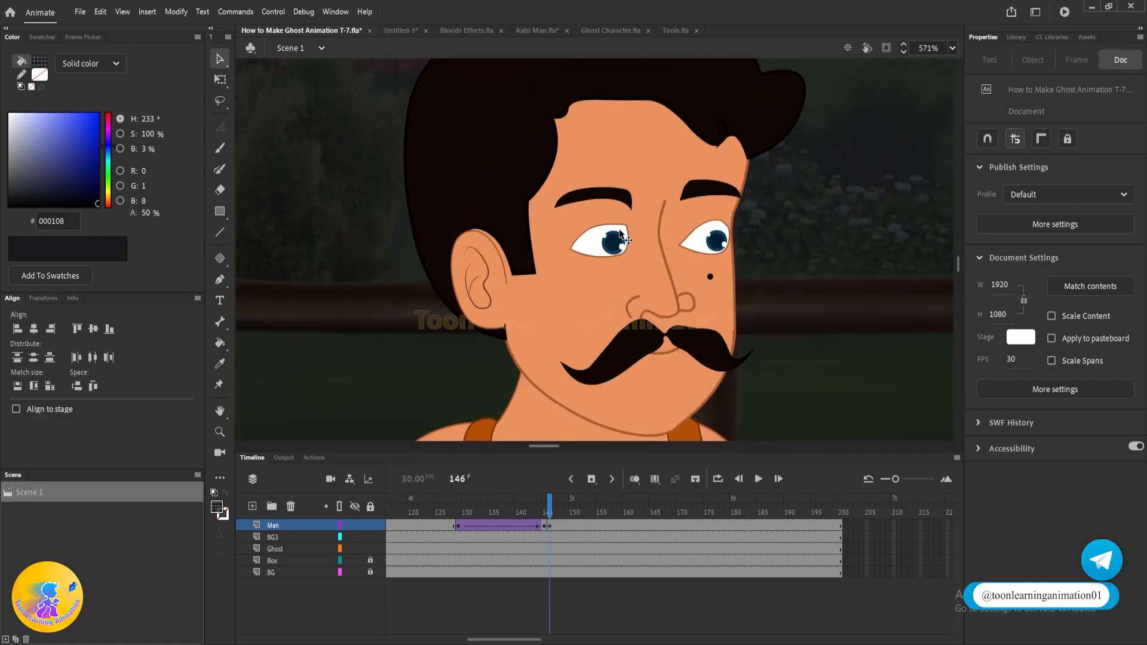
double_click(618, 245)
double_click(615, 241)
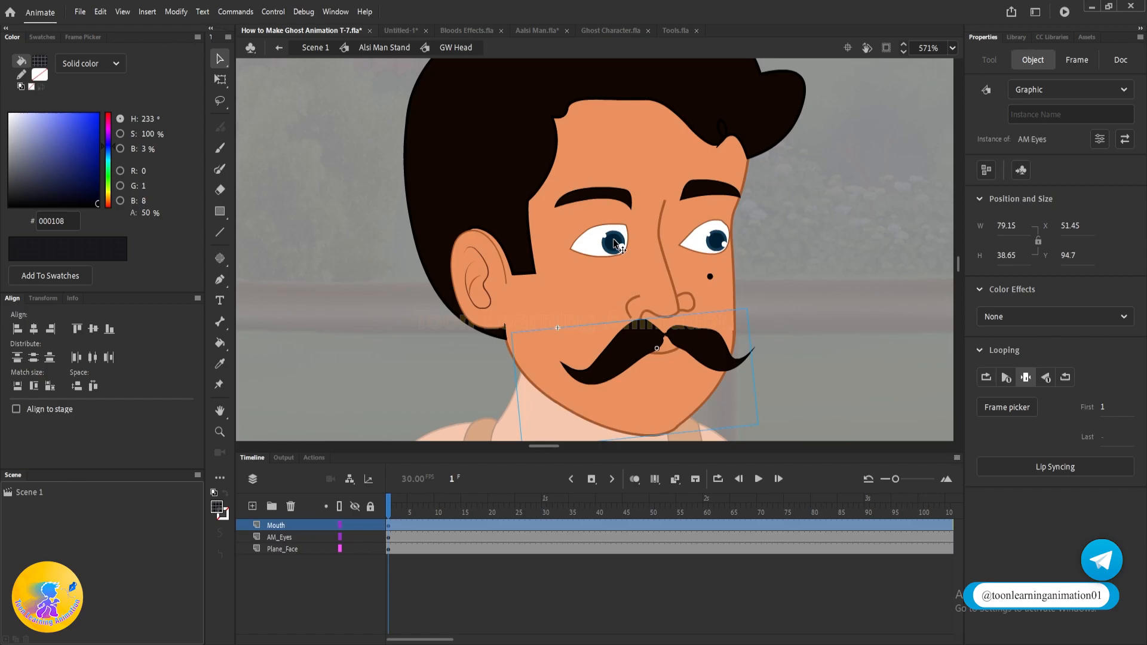
double_click(615, 242)
click(625, 199)
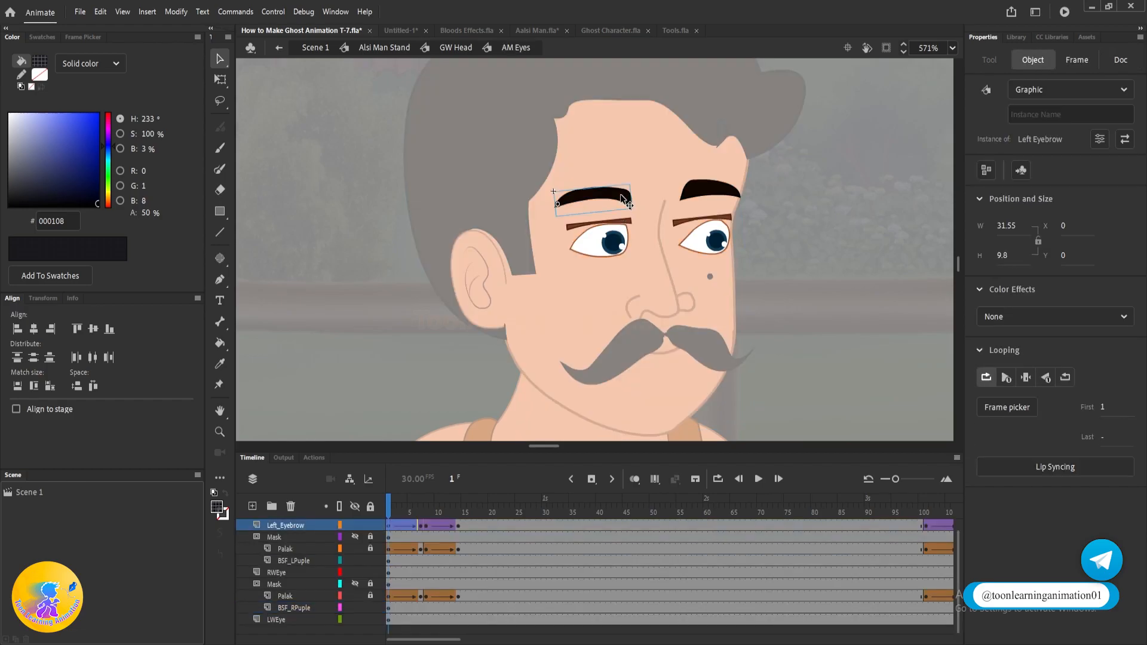
click(66, 38)
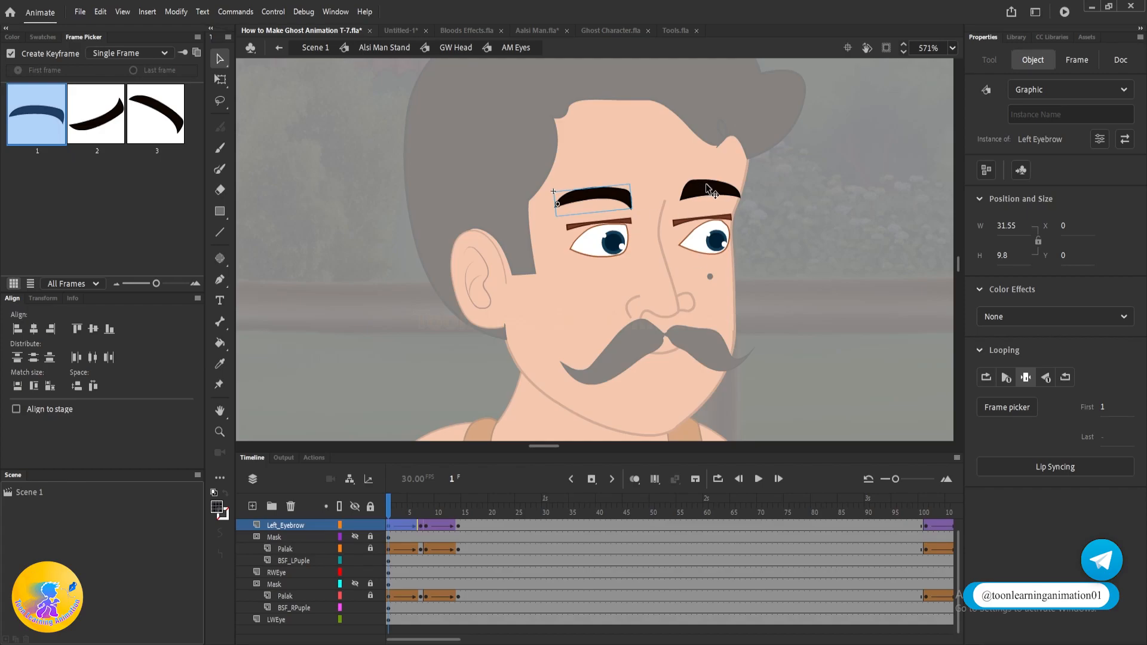
click(716, 194)
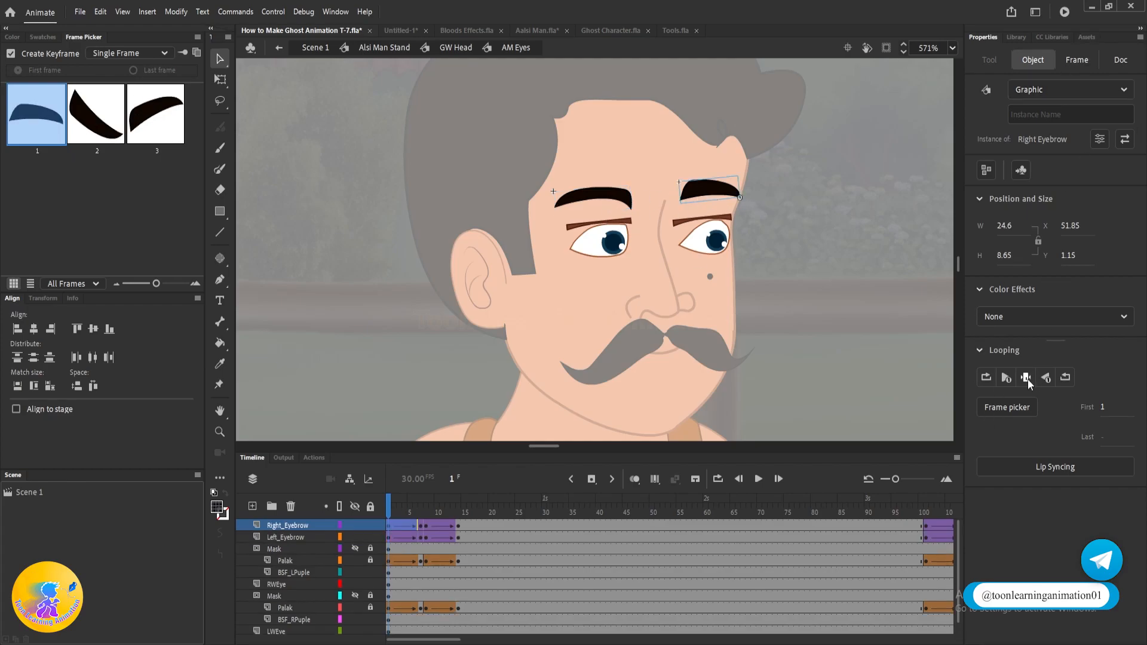
shift+click(610, 202)
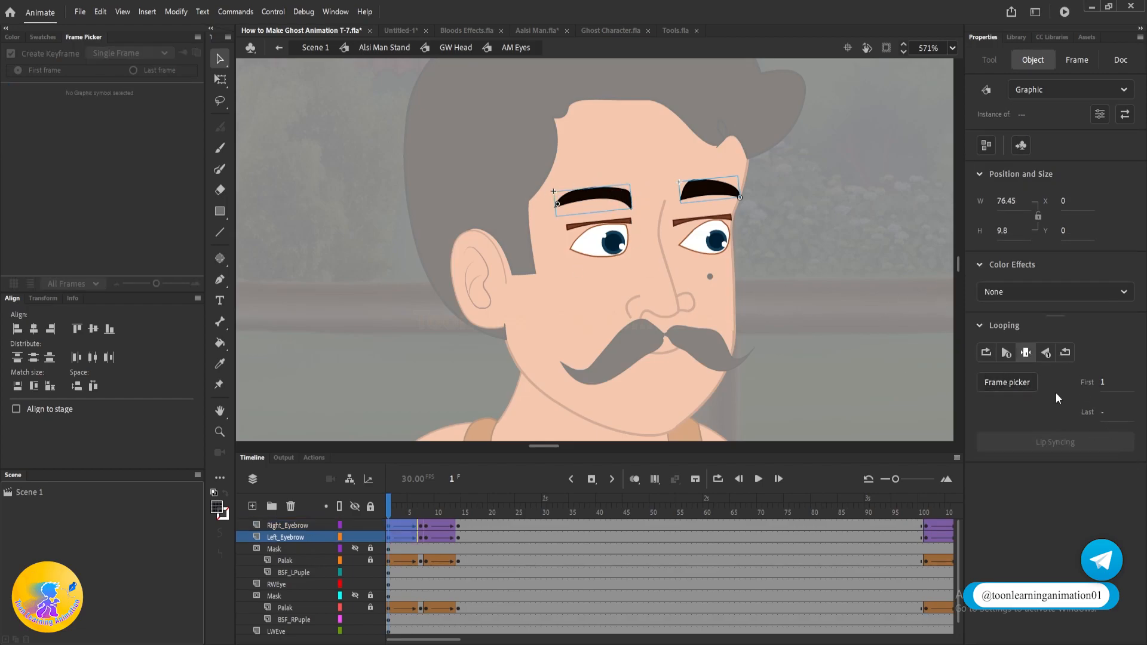
click(394, 134)
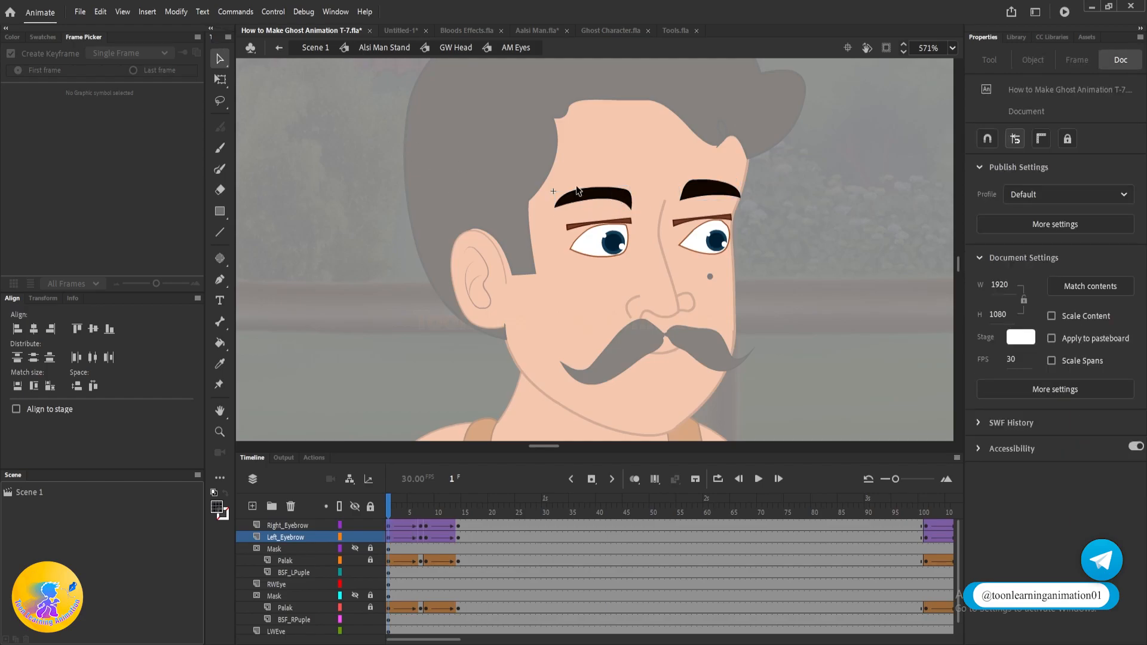
- Set both eyebrows to graphic frame 2 on the keyframes at frames 1 and 7
click(582, 195)
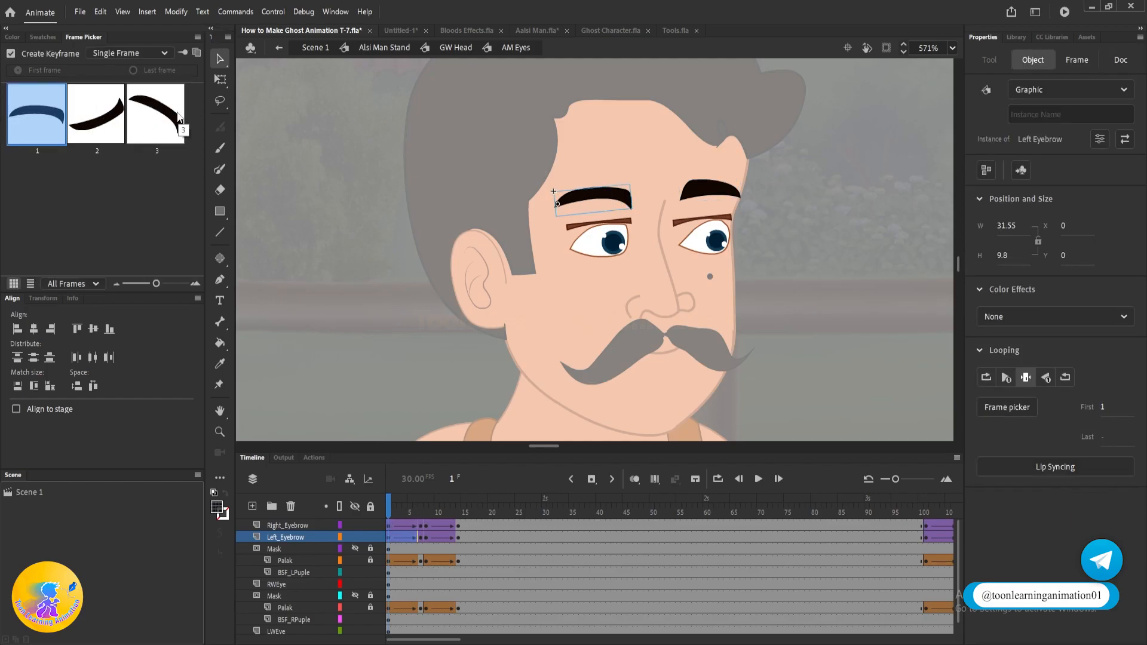
shift+click(698, 195)
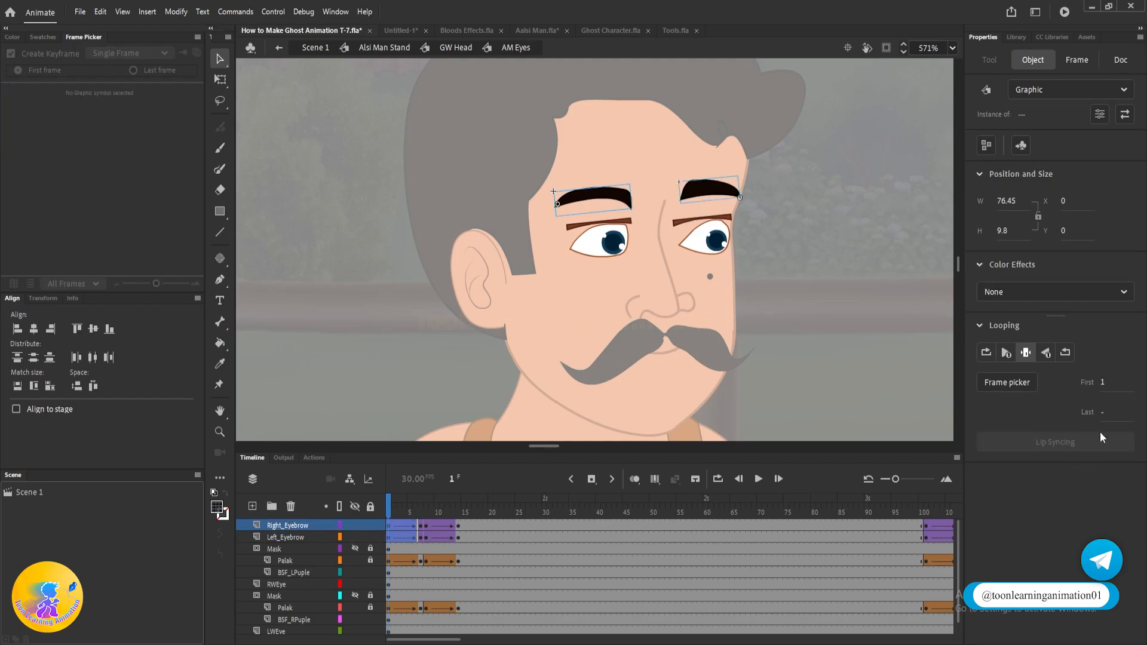
click(1103, 389)
text(2)
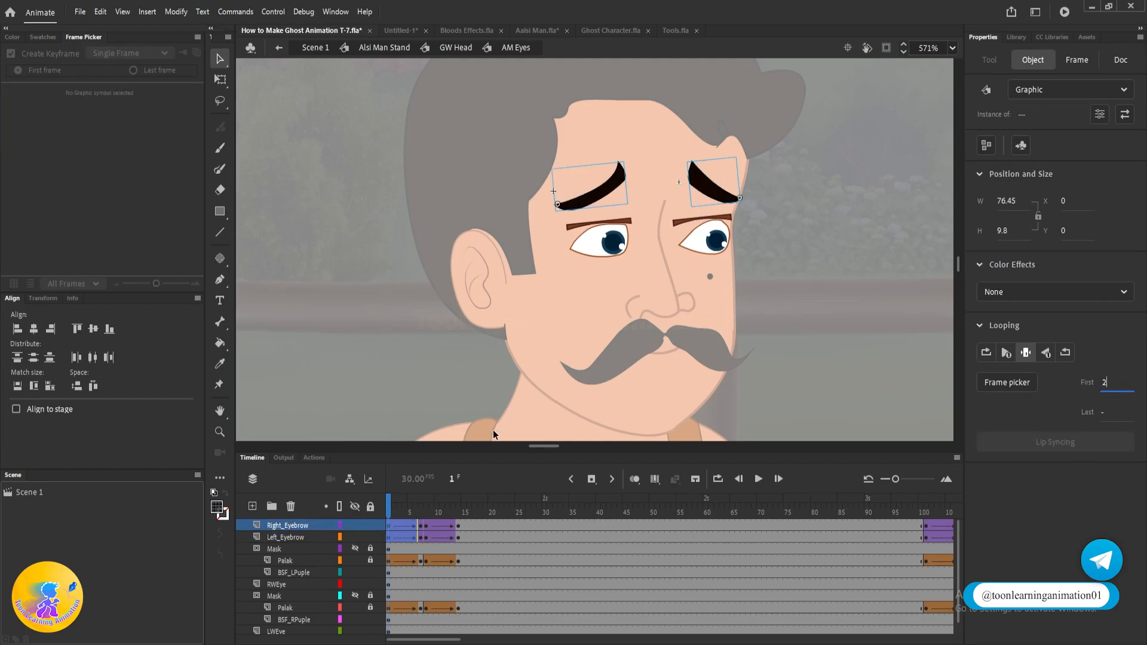
click(421, 510)
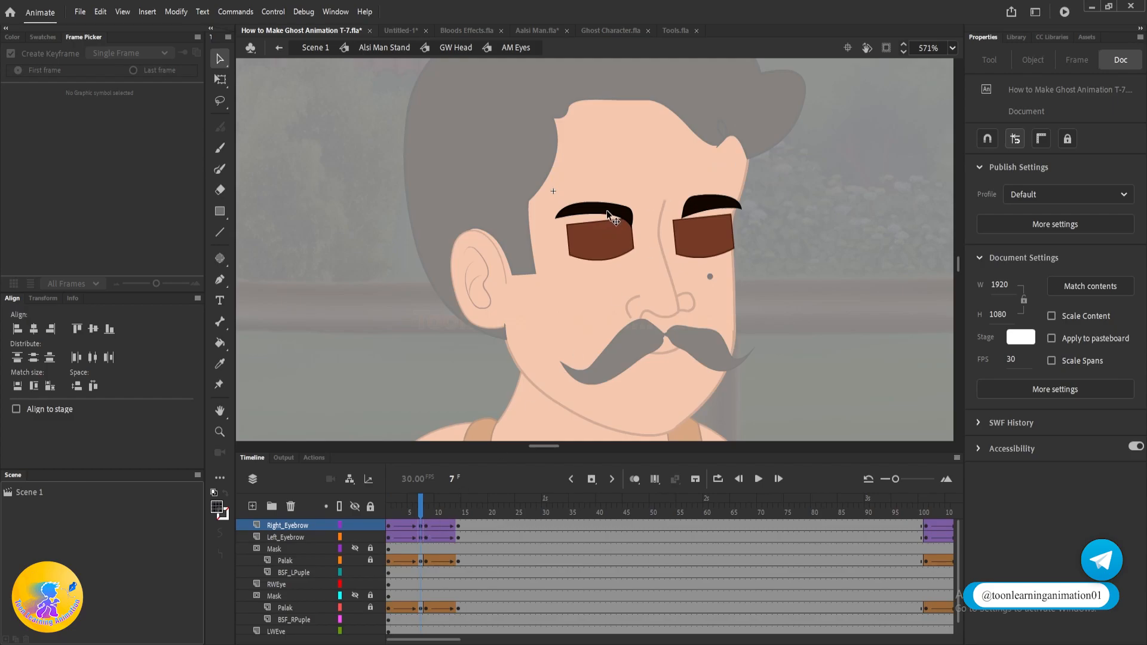
click(610, 213)
shift+click(700, 209)
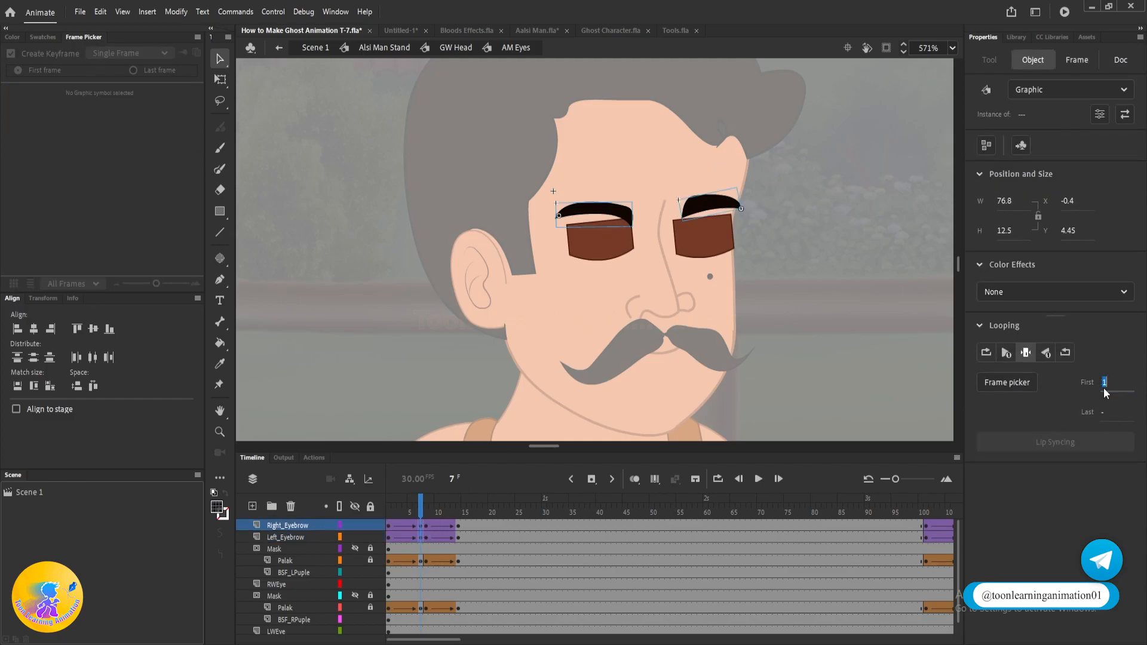
text(2)
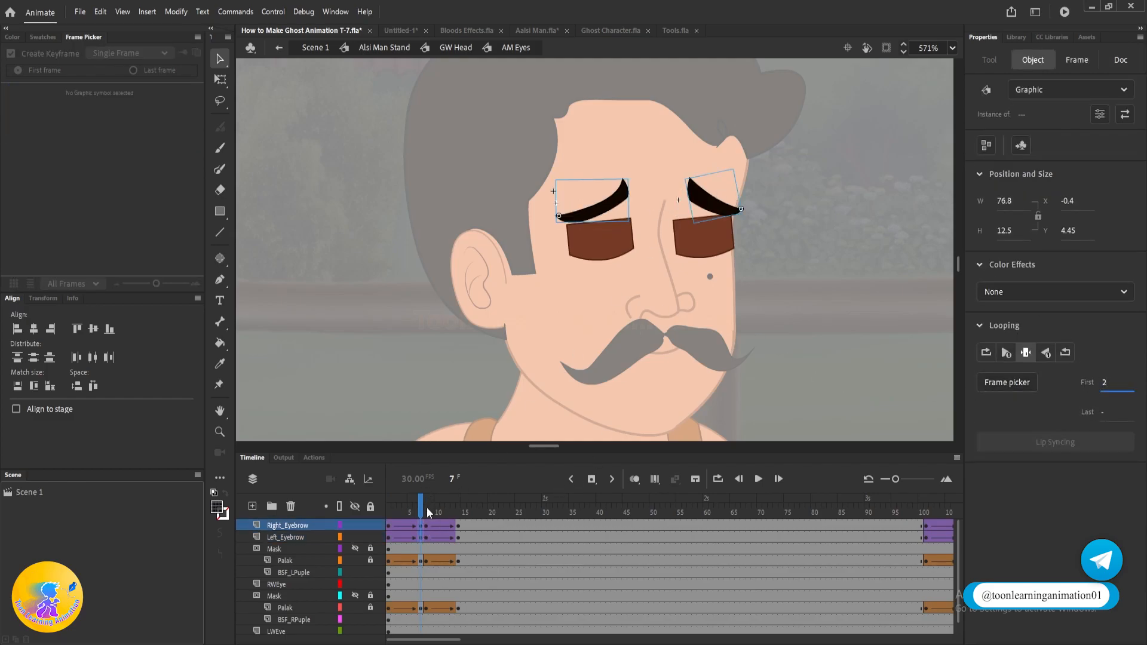
- Set both eyebrows to graphic frame 2 on the keyframes at frames 8 and 14
click(426, 512)
click(603, 210)
shift+click(717, 204)
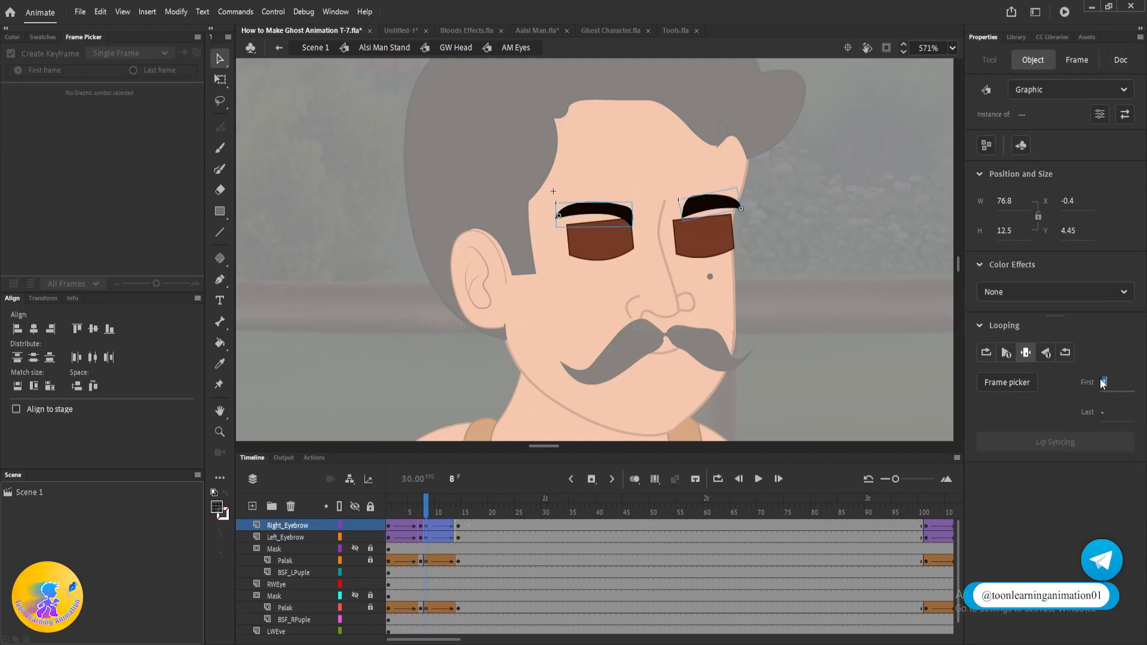
text(2)
click(458, 512)
click(624, 196)
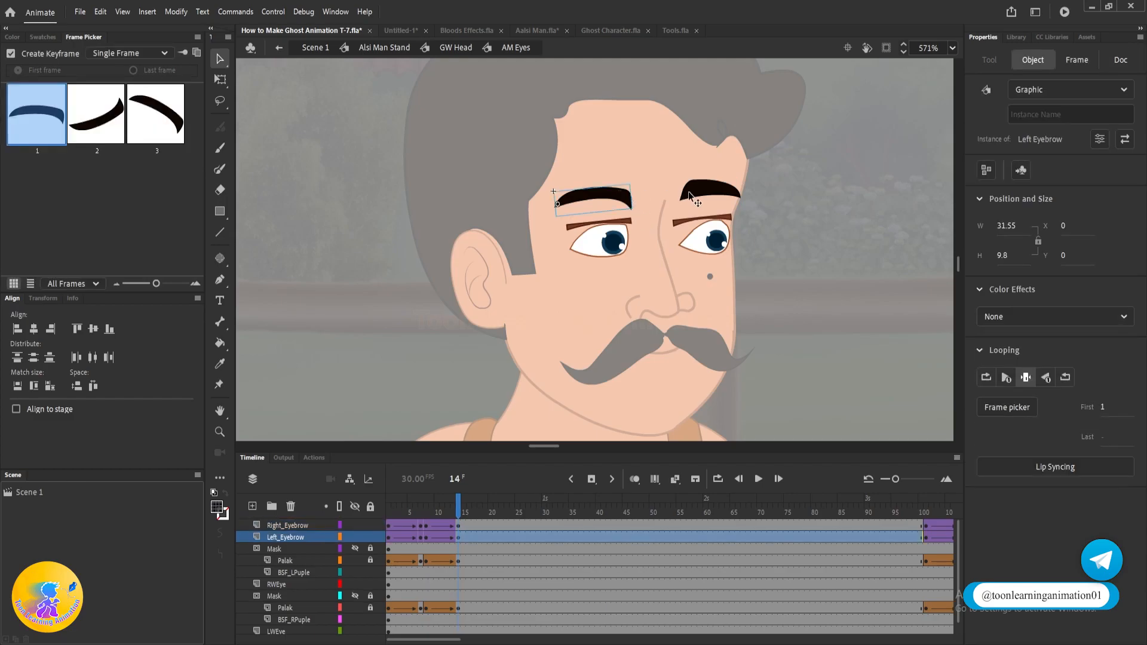
shift+click(714, 190)
text(2)
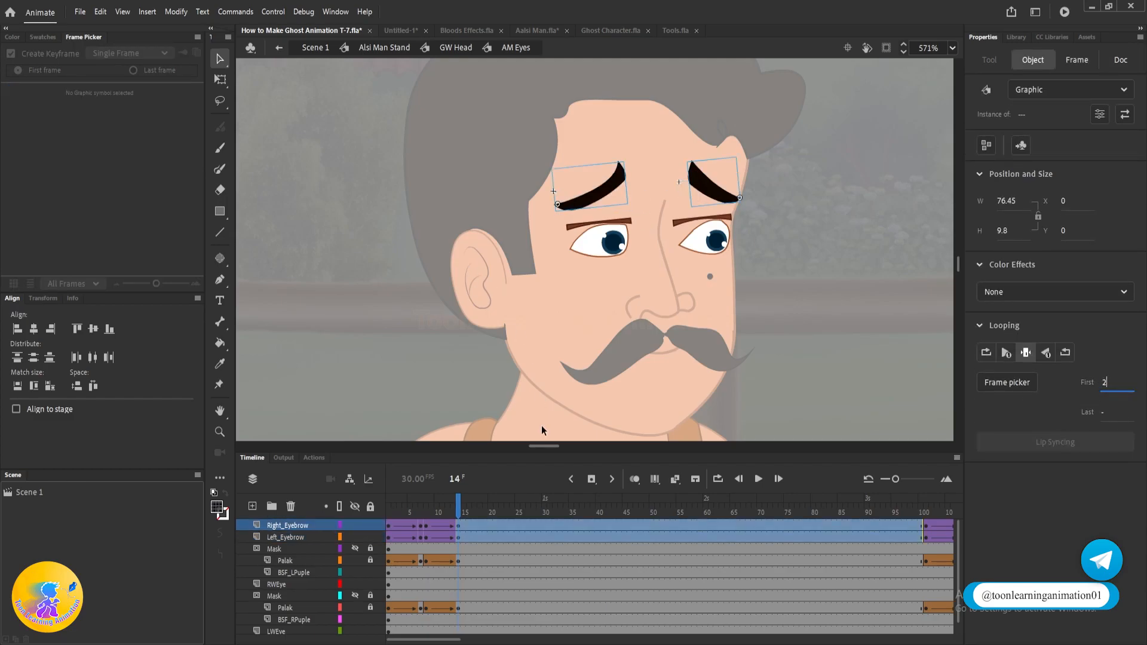
- Leave AM Eyes for the GW Head symbol and play it to check the raised eyebrows
drag(389, 526, 178, 484)
double_click(834, 260)
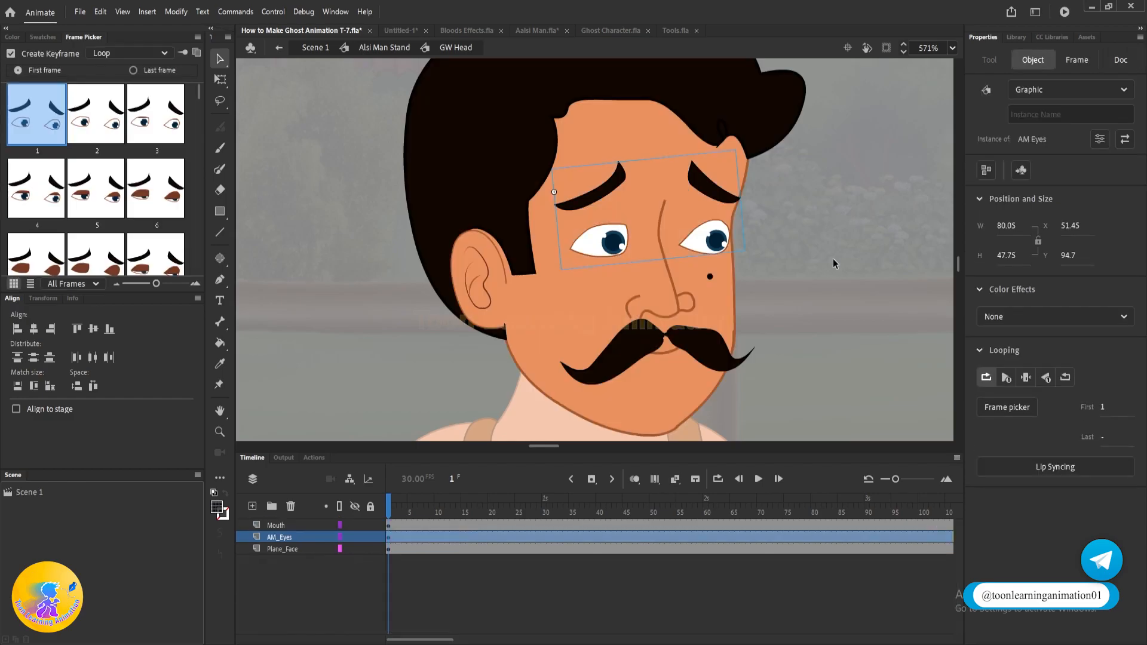
click(835, 259)
scroll(772, 197, down, 3)
key(Return)
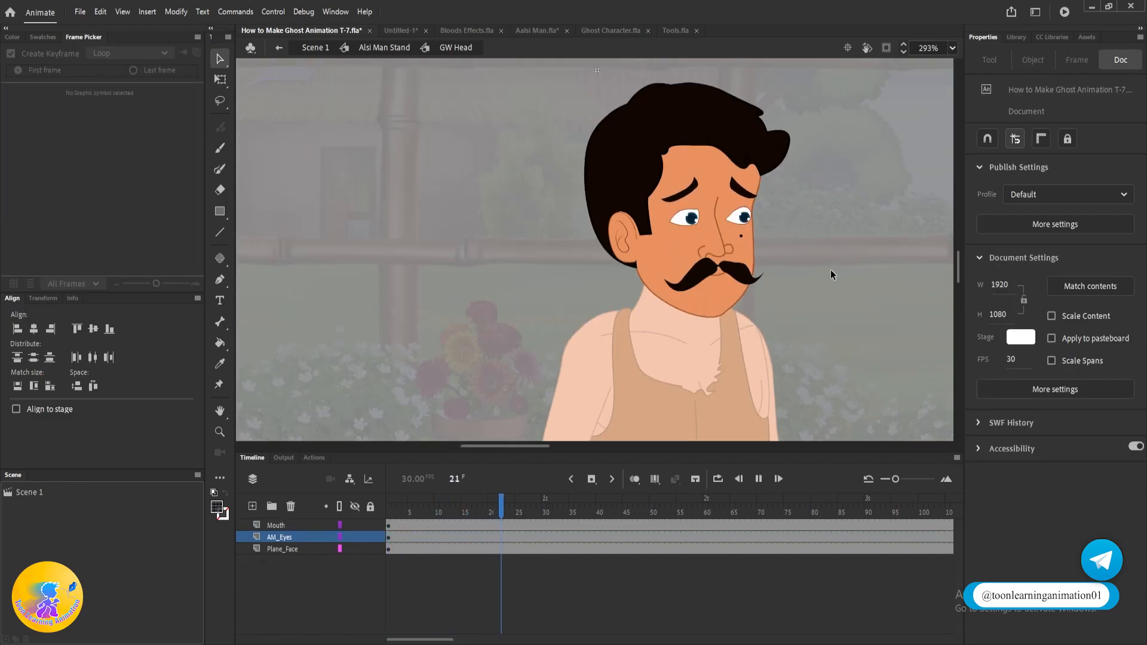
- Set the mouth in GW Head to the open pose of frame 5 and return to Scene 1
scroll(754, 276, up, 3)
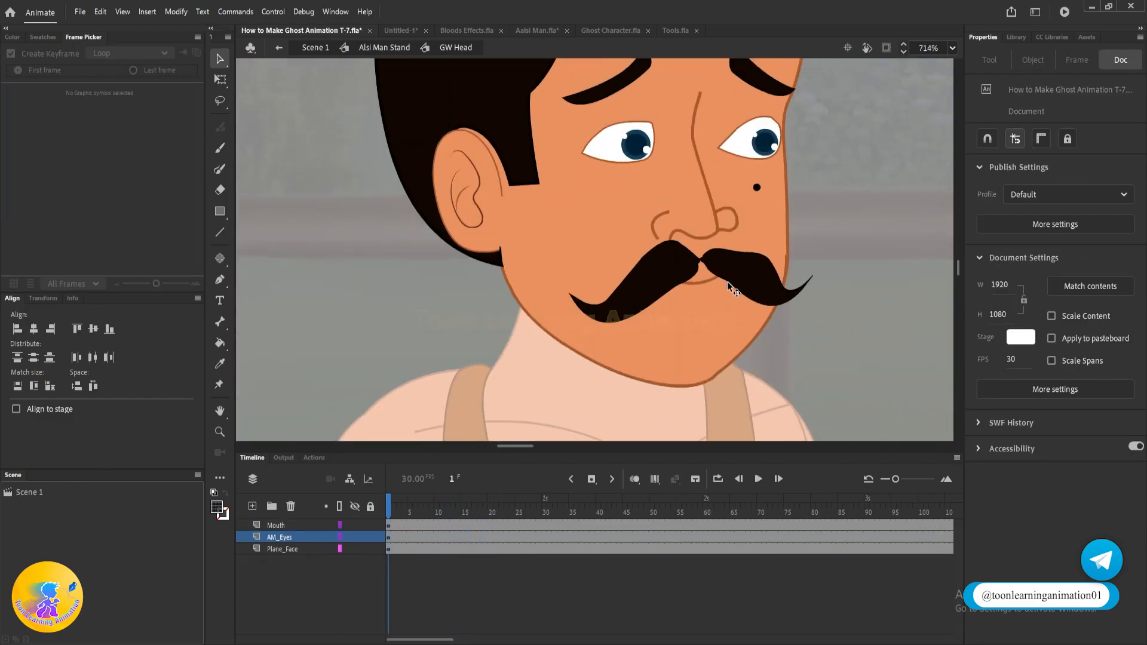
click(705, 287)
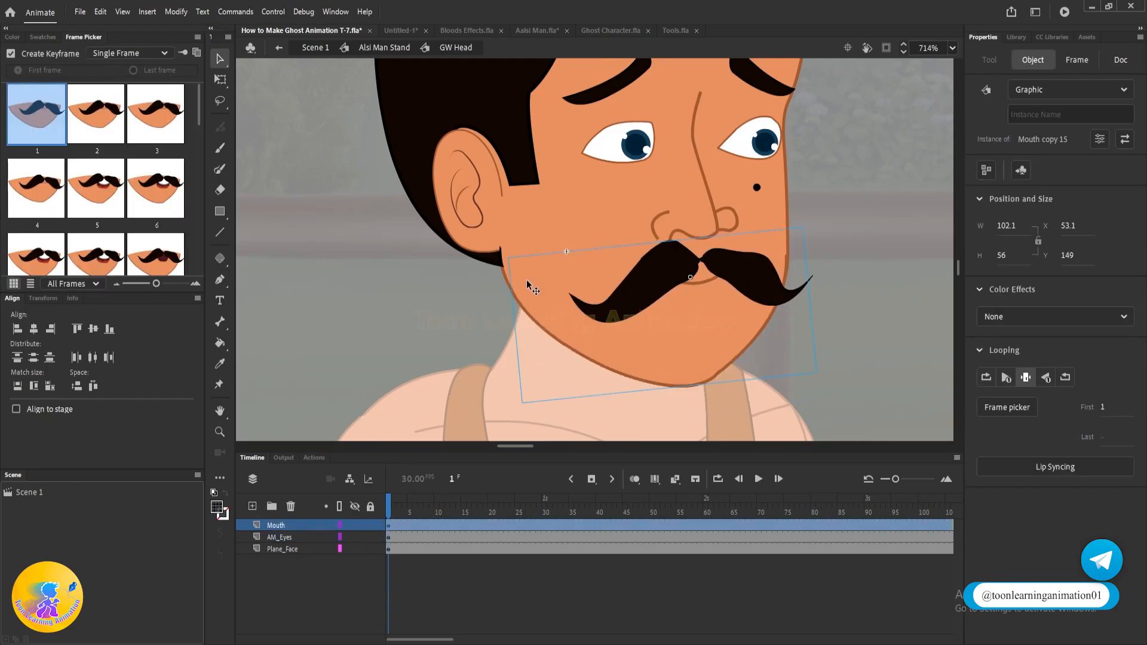
click(96, 188)
scroll(635, 288, down, 2)
double_click(769, 277)
double_click(768, 278)
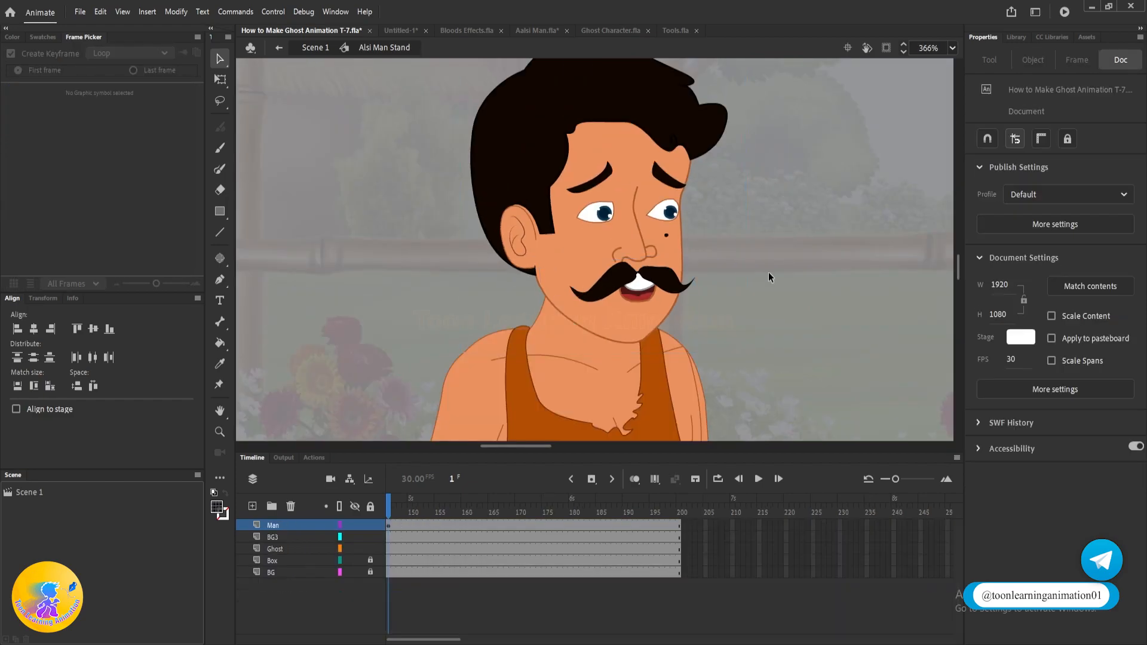
- From Scene 1 at frame 146, reopen the man's Alsi Man Stand symbol and enter its GW Head symbol
scroll(564, 214, down, 5)
click(676, 301)
scroll(561, 252, up, 2)
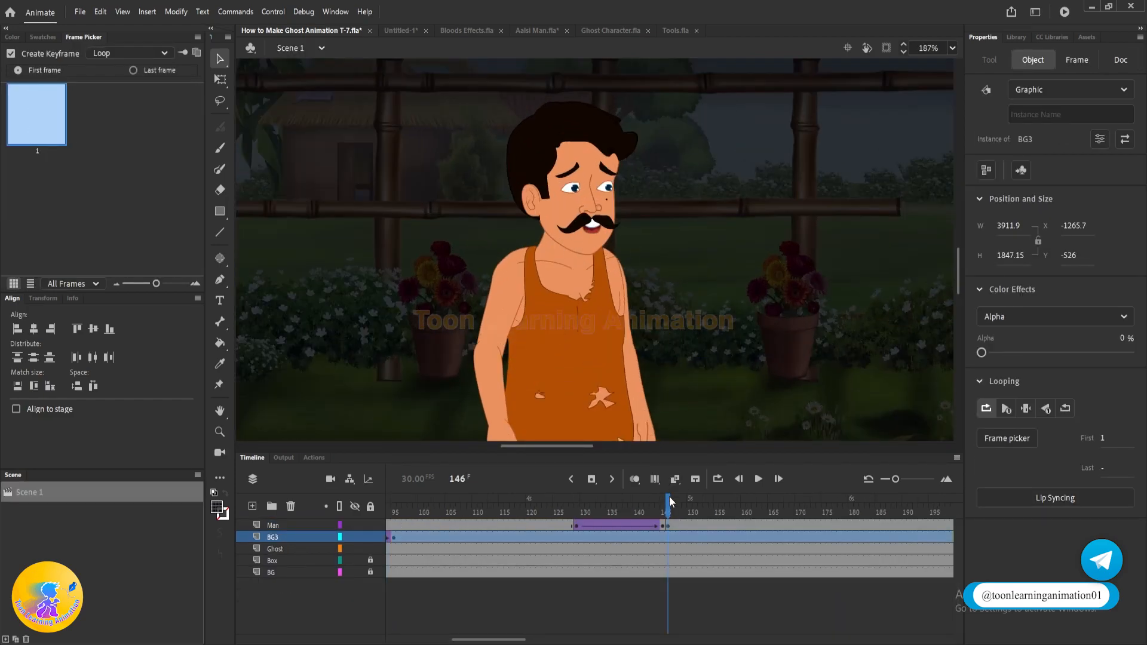
scroll(597, 263, up, 3)
double_click(582, 281)
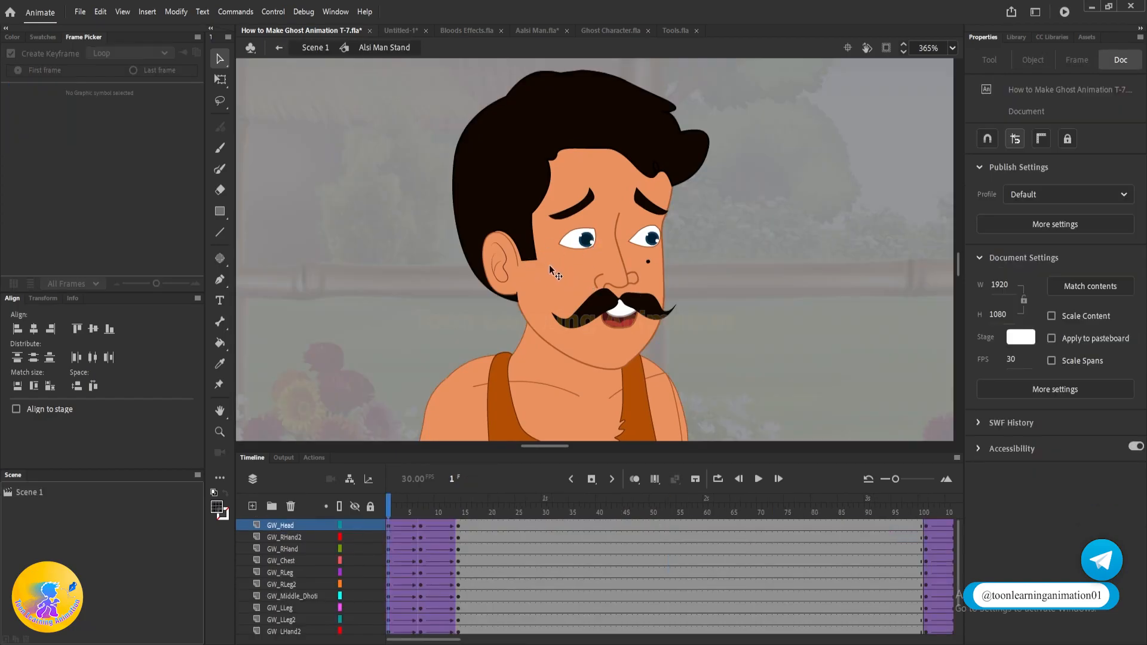
scroll(552, 274, up, 3)
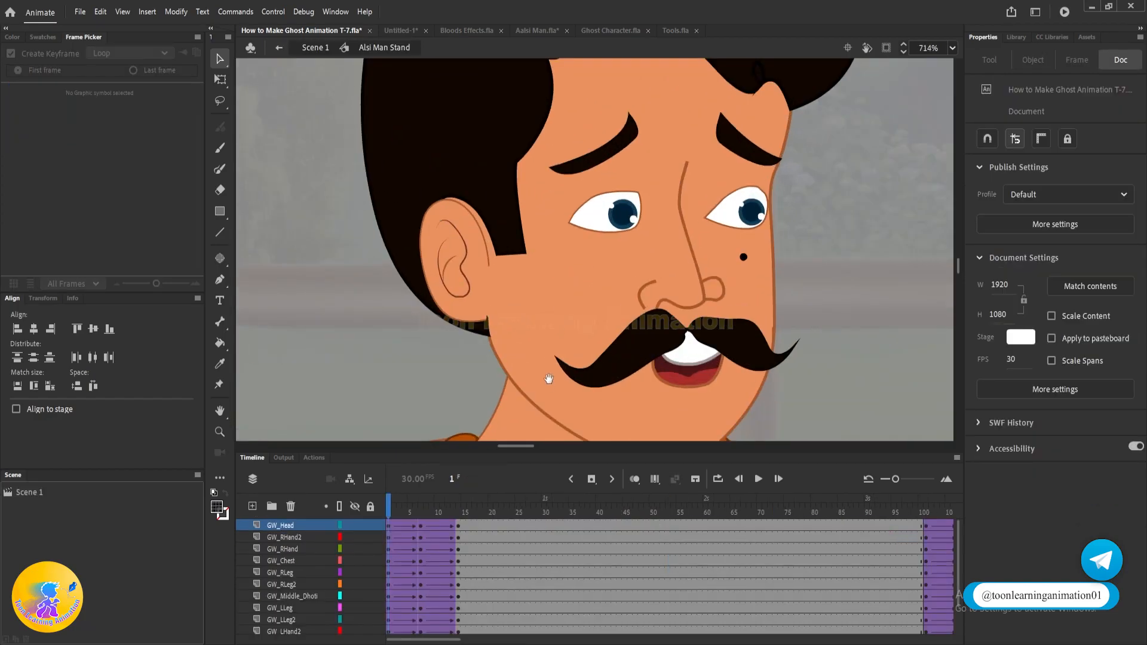
click(564, 262)
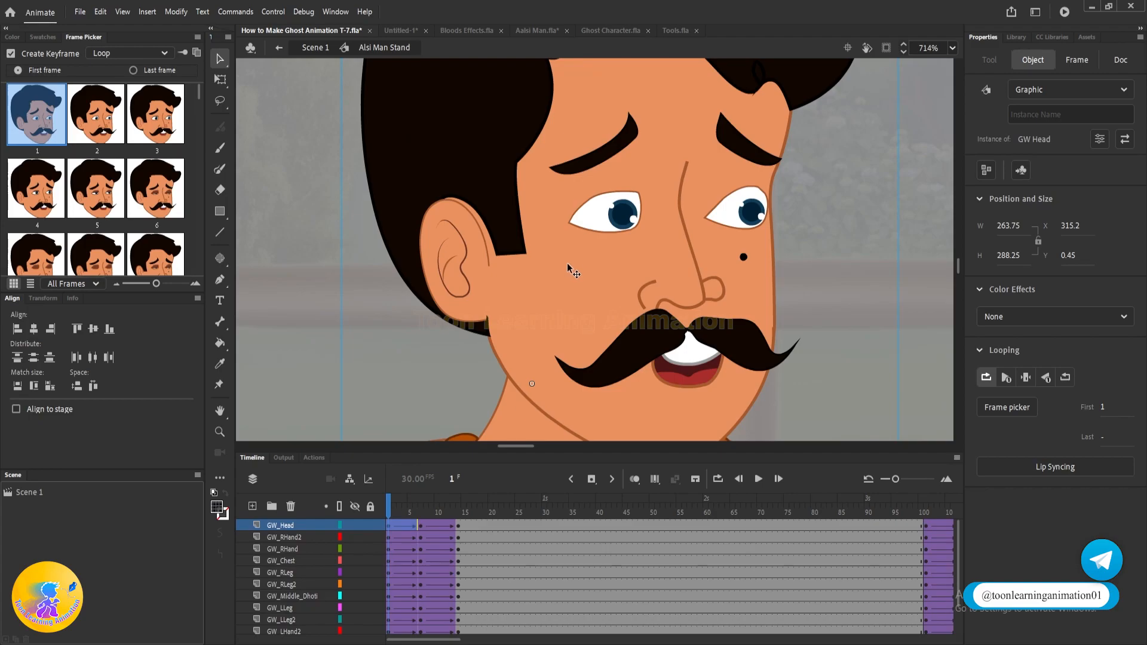
double_click(534, 270)
- Open the Plane Face symbol inside GW Head and add a new layer above the existing ones
scroll(550, 294, down, 3)
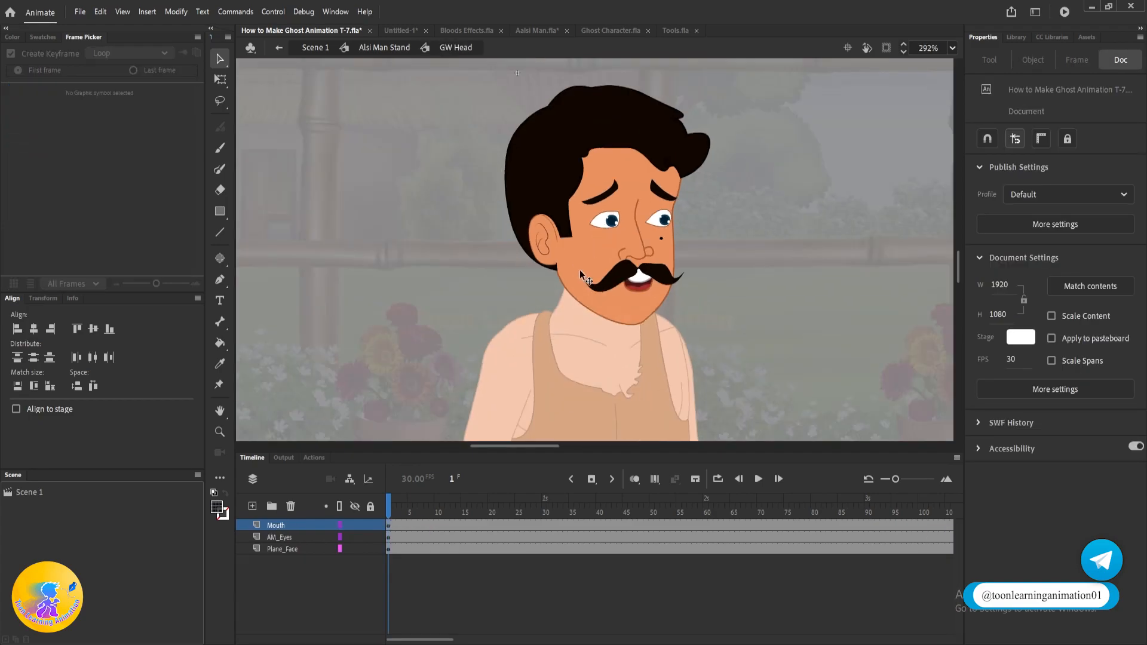
click(596, 248)
scroll(574, 246, up, 3)
double_click(590, 253)
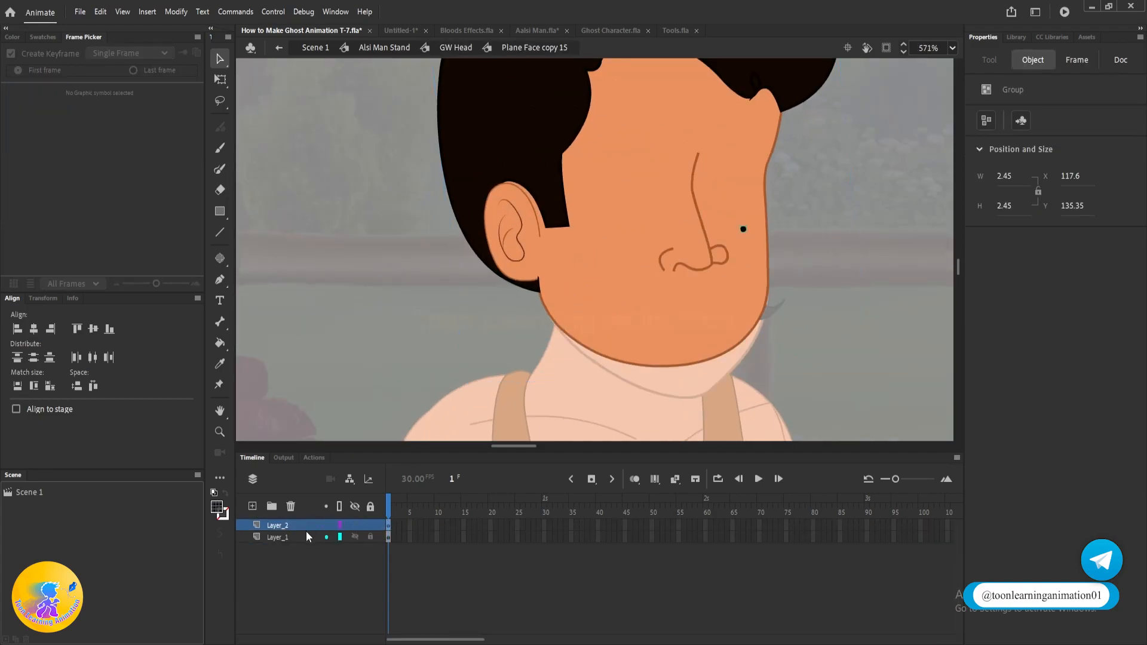
click(251, 506)
scroll(803, 253, up, 1)
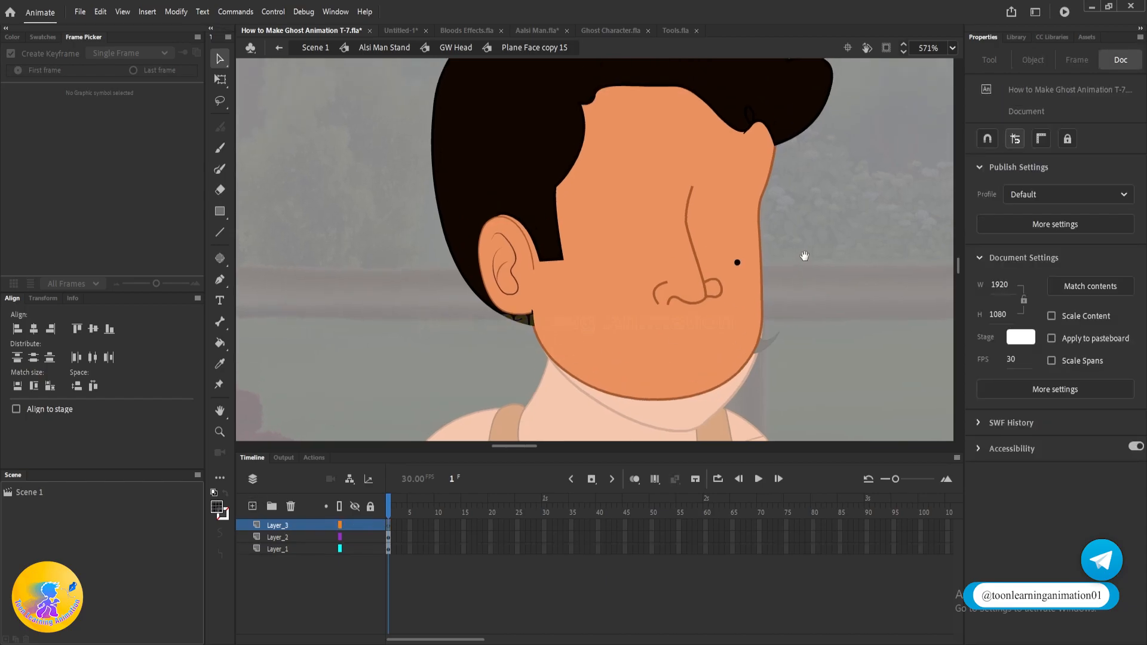
- Draw a small closed sweat-drop outline with the Pen tool on the temple beside the hairline
key(p)
scroll(625, 229, up, 1)
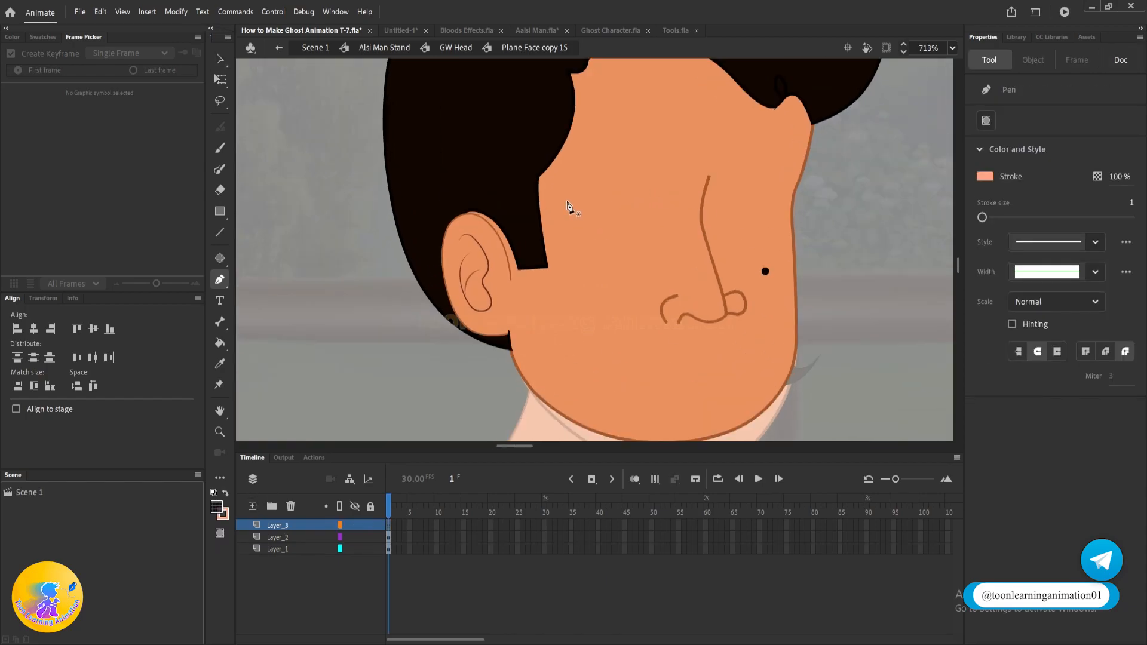
click(565, 226)
drag(561, 181, 559, 180)
key(q)
scroll(573, 208, up, 4)
key(v)
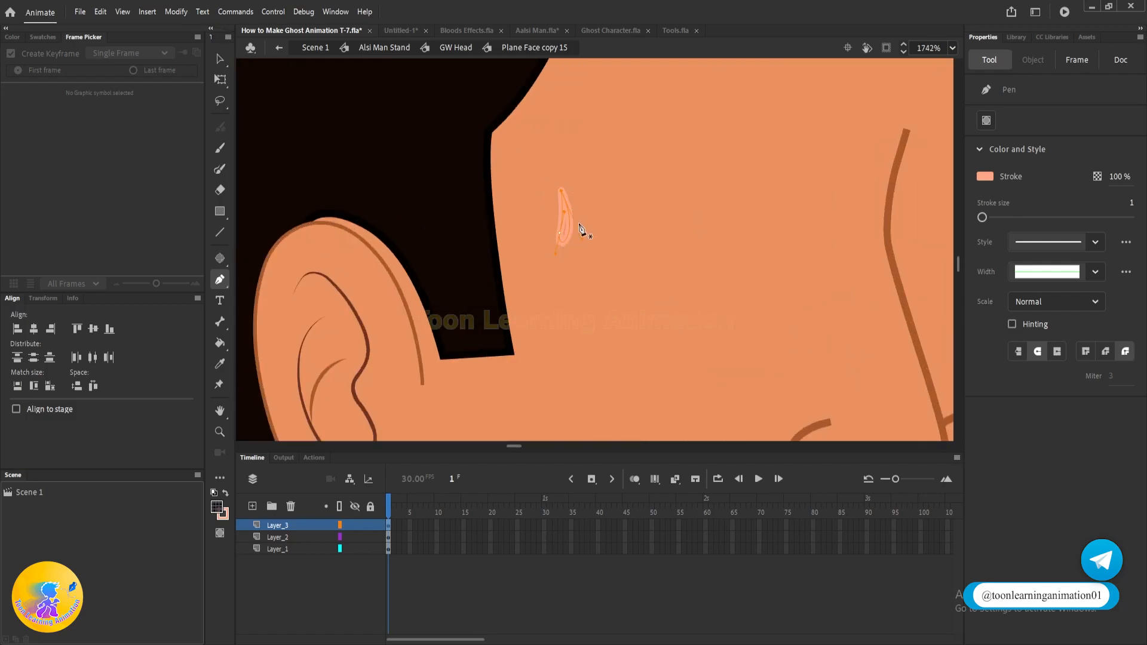
drag(576, 239, 572, 239)
- Set the fill colour to light blue 3BADFF with 100% alpha
click(12, 36)
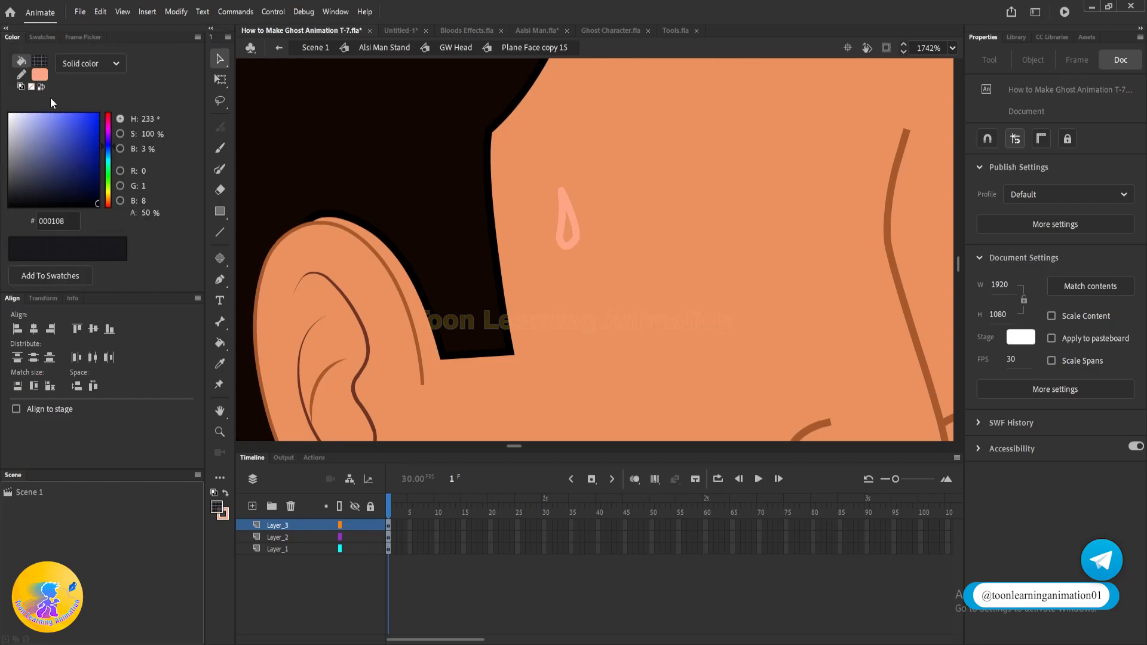
drag(108, 160, 108, 152)
drag(54, 117, 48, 96)
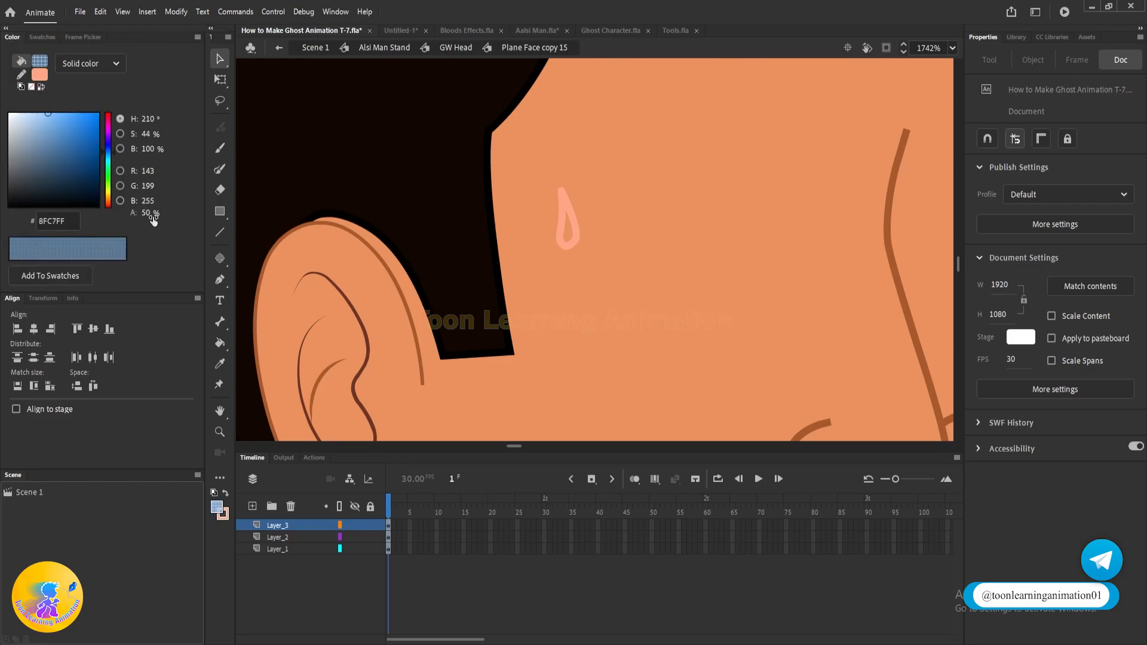
drag(144, 214, 366, 225)
drag(68, 123, 78, 101)
drag(108, 165, 111, 156)
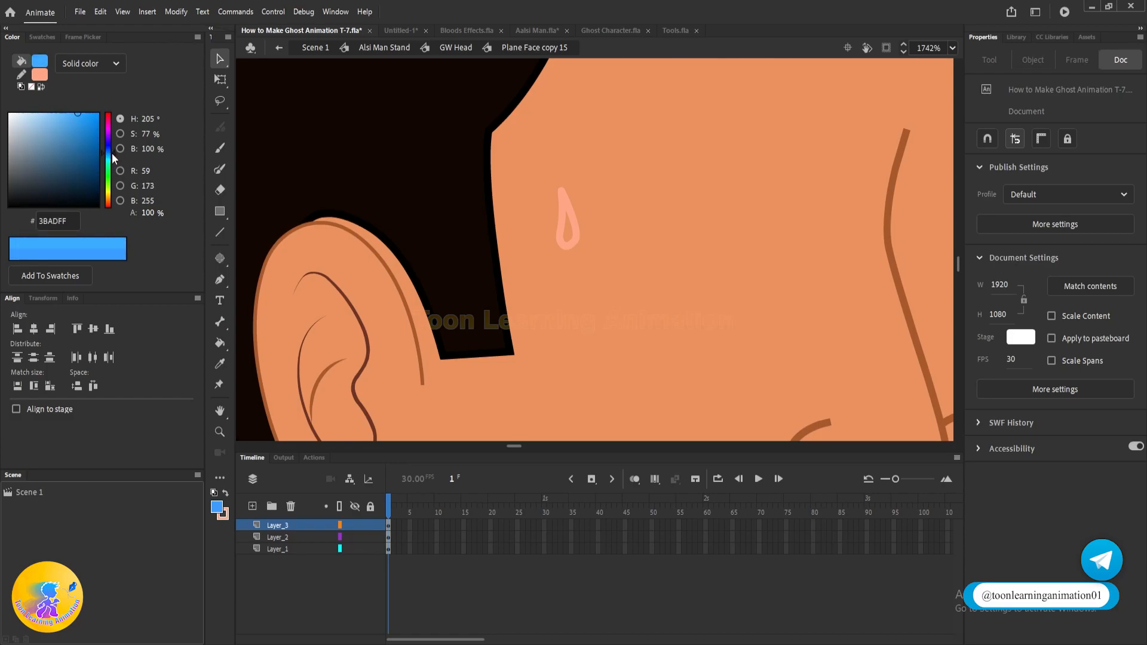
- Fill the sweat drop with the blue colour and delete its pink outline
key(k)
click(568, 233)
key(v)
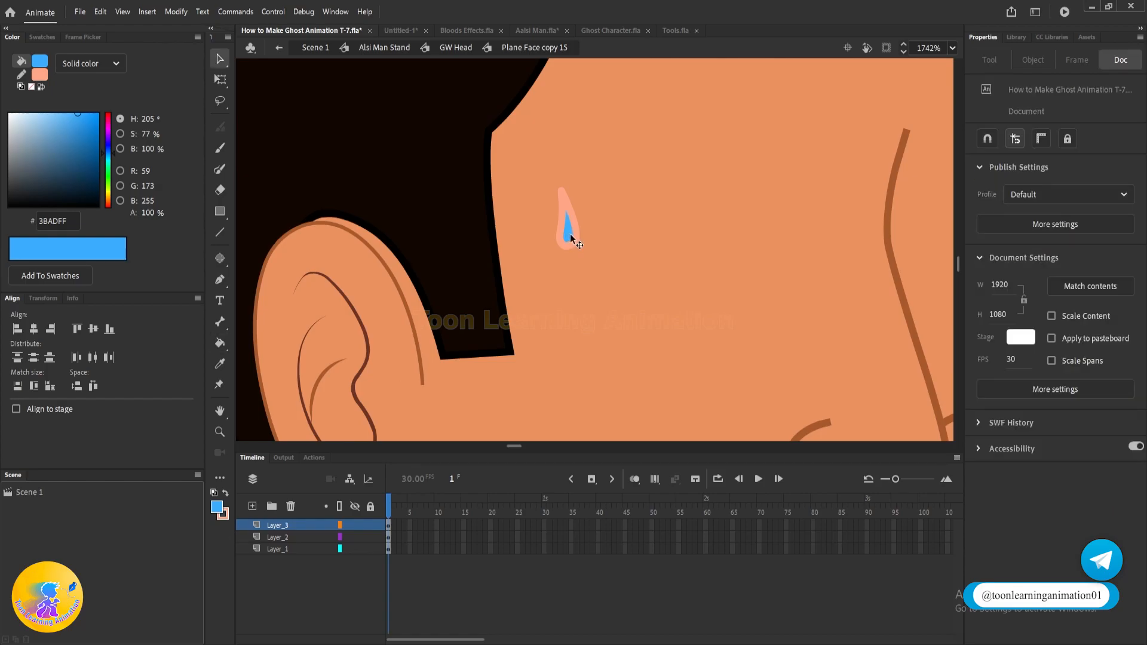
double_click(575, 236)
key(Delete)
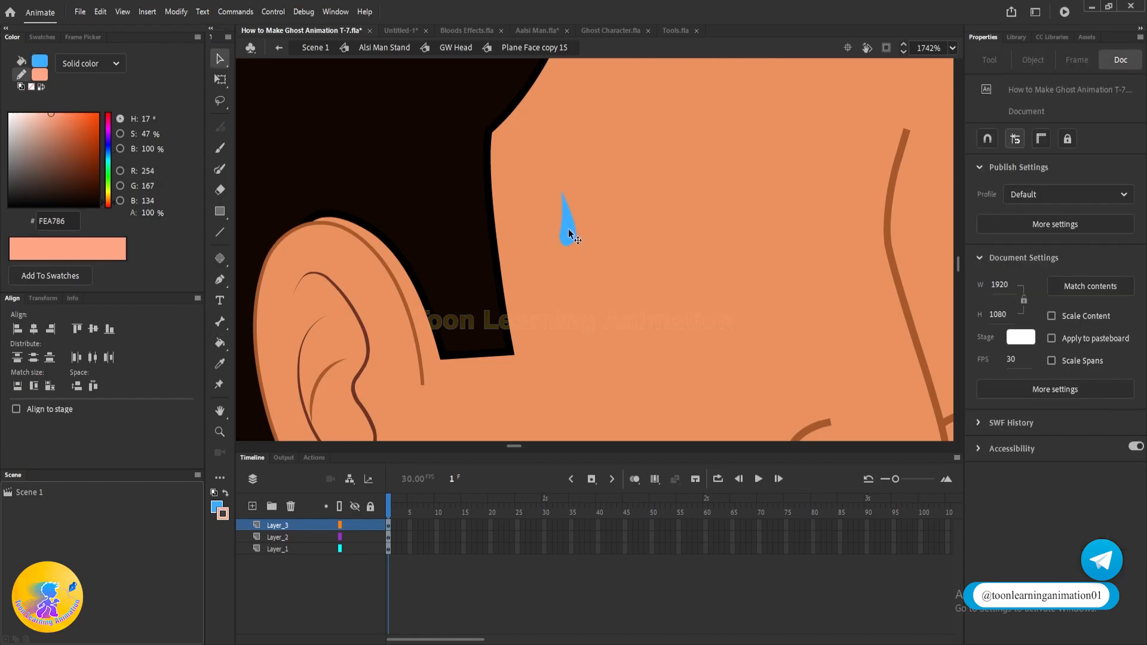
- Group the sweat drop, spread three copies around the temple and forehead, and shrink the highest and lowest ones
click(569, 231)
key(ctrl+g)
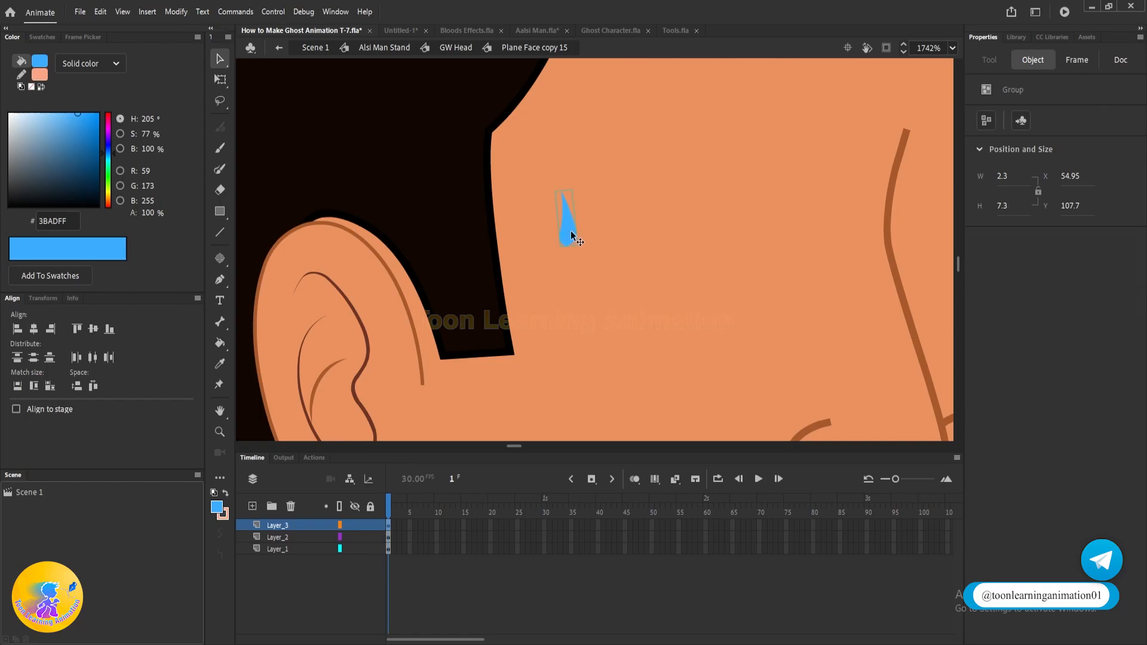
drag(577, 237, 638, 117)
key(q)
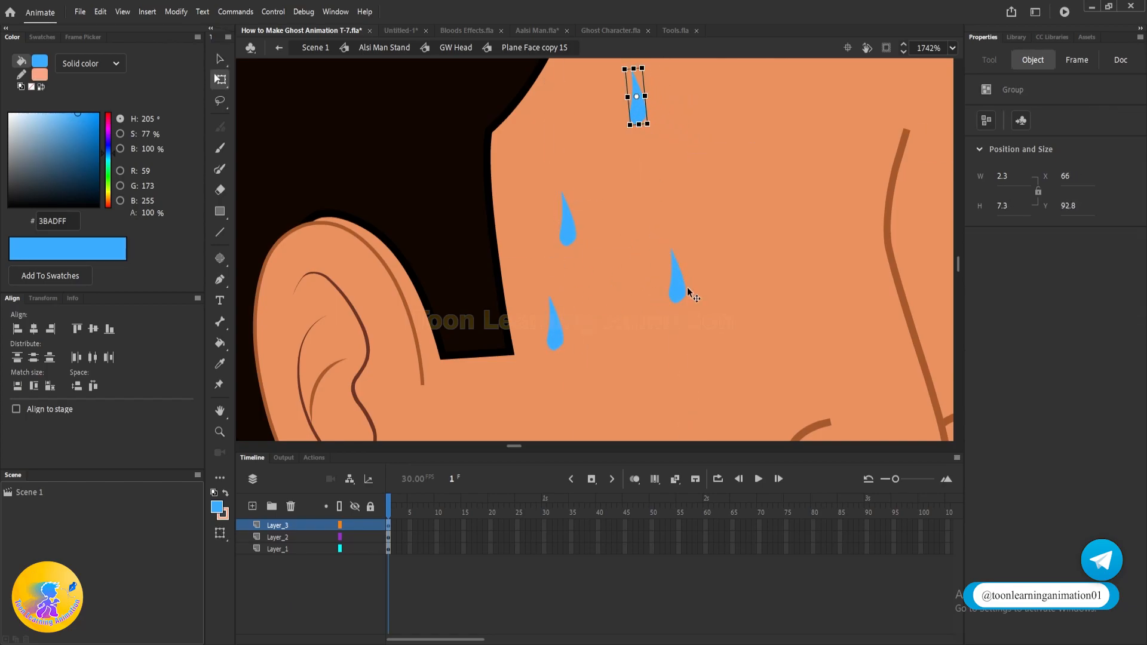
drag(642, 62, 640, 70)
mouse_move(559, 335)
mouse_down()
mouse_move(597, 312)
mouse_move(568, 328)
mouse_up()
key(v)
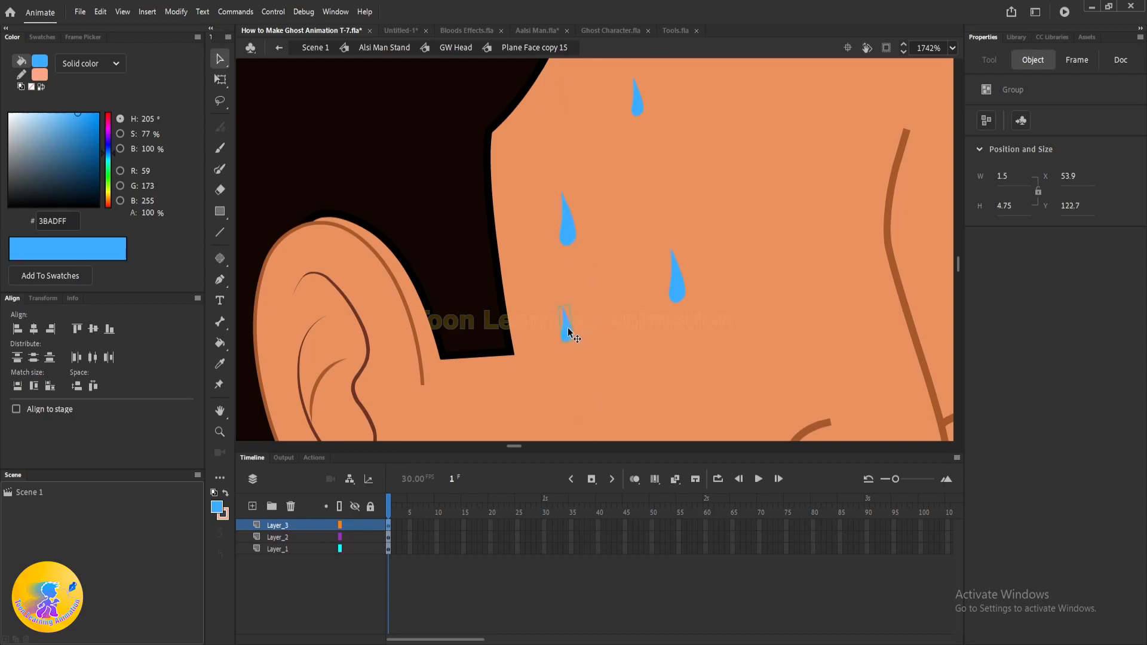
- Leave the face and GW Head symbols for Alsi Man Stand and examine the sweat drops around the eyes
scroll(695, 261, down, 5)
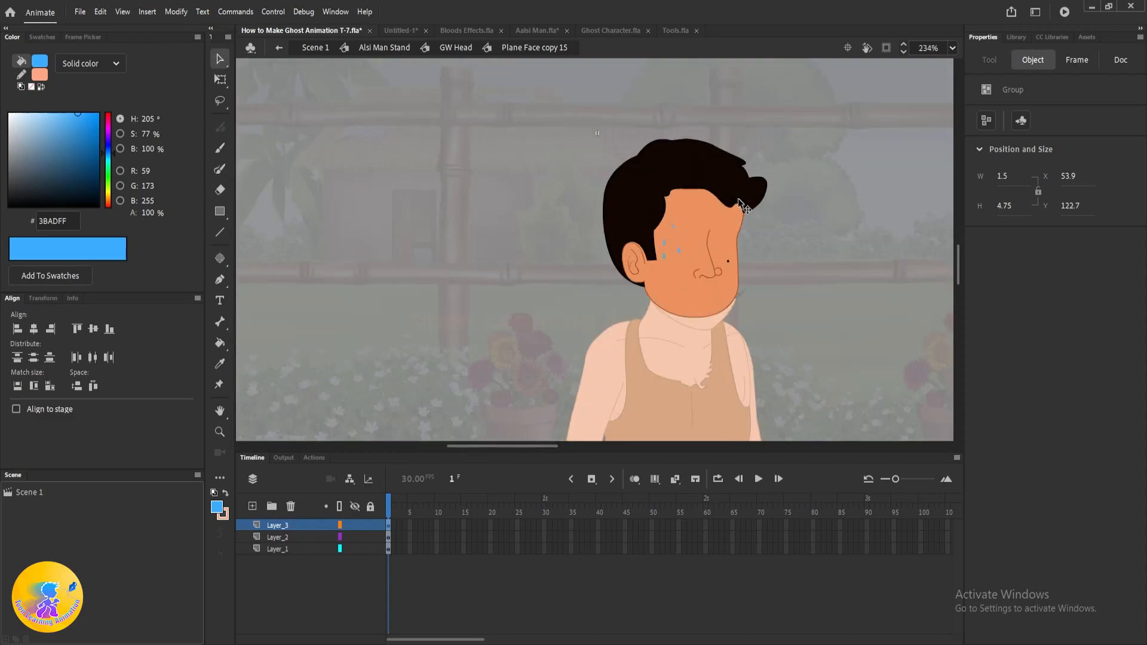
double_click(818, 193)
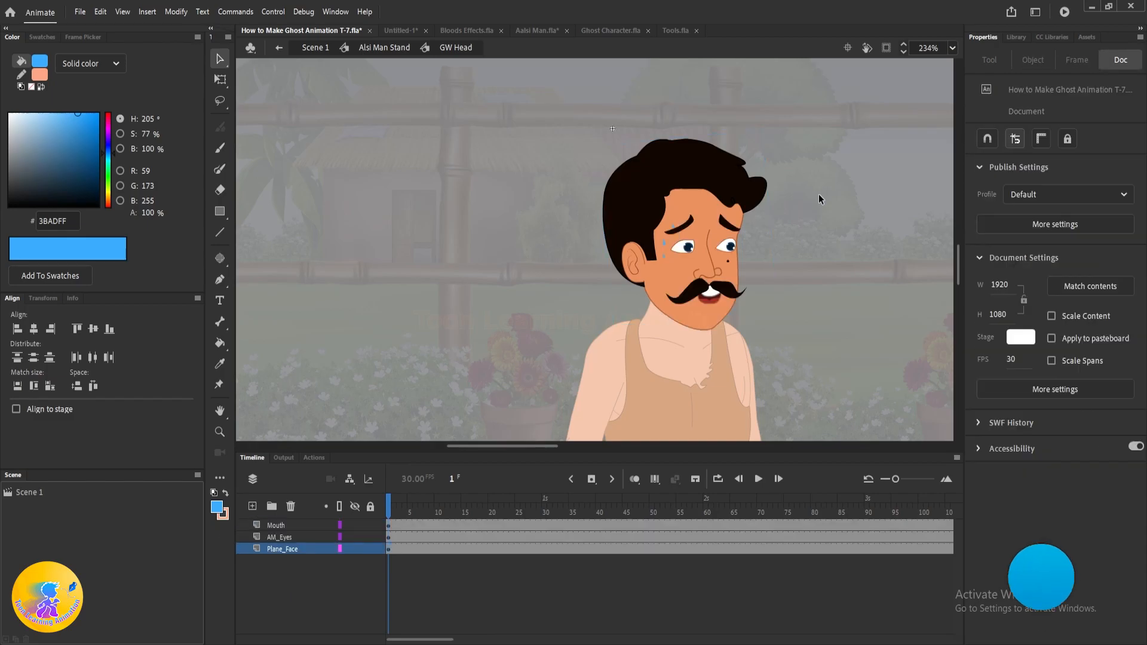
double_click(818, 193)
click(837, 220)
drag(851, 245, 682, 209)
scroll(545, 181, up, 8)
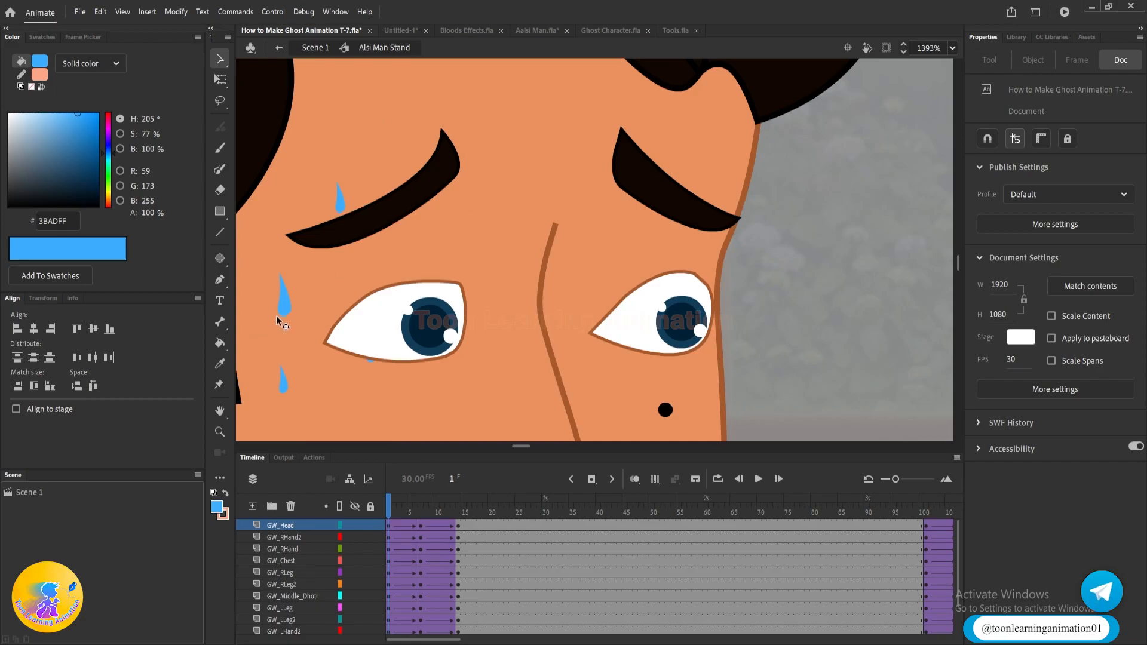
- Reopen the plane face symbol, spread the sweat drops across the forehead and beside the nose, and return to GW Head
click(281, 308)
double_click(282, 308)
double_click(281, 309)
double_click(282, 311)
double_click(341, 292)
drag(283, 307, 521, 348)
scroll(585, 263, down, 4)
double_click(805, 250)
click(805, 249)
- Check the sweat drops on the whole head, then return to Scene 1 at frame 1
scroll(673, 193, down, 3)
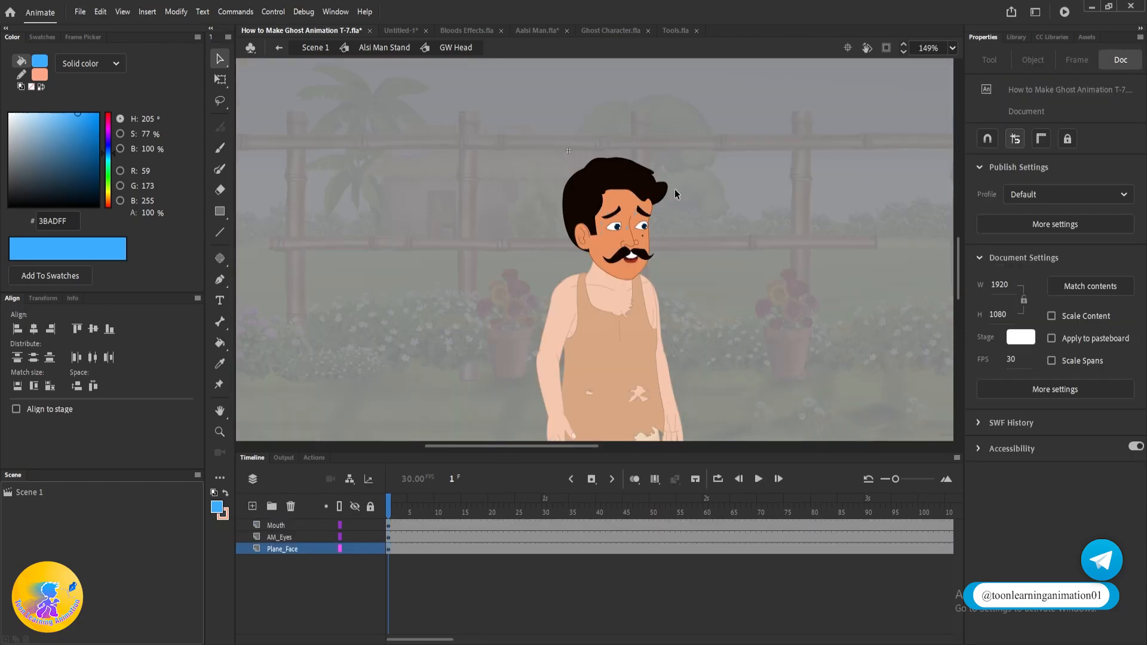
scroll(615, 233, up, 2)
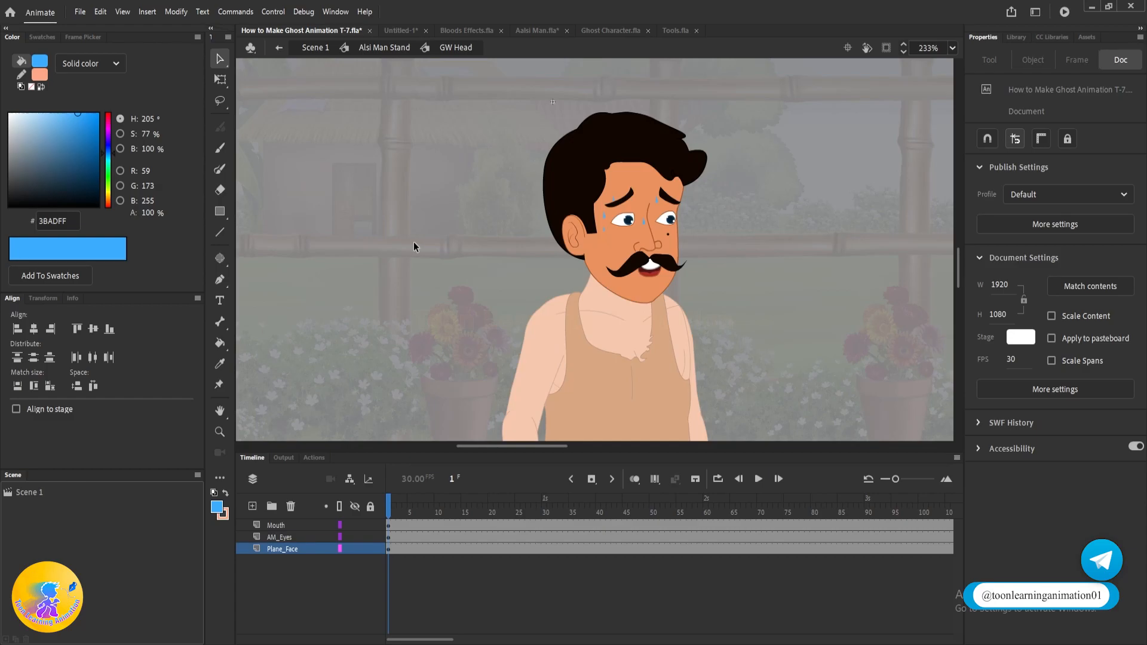
scroll(503, 218, down, 4)
double_click(669, 254)
double_click(779, 238)
drag(593, 512, 7, 480)
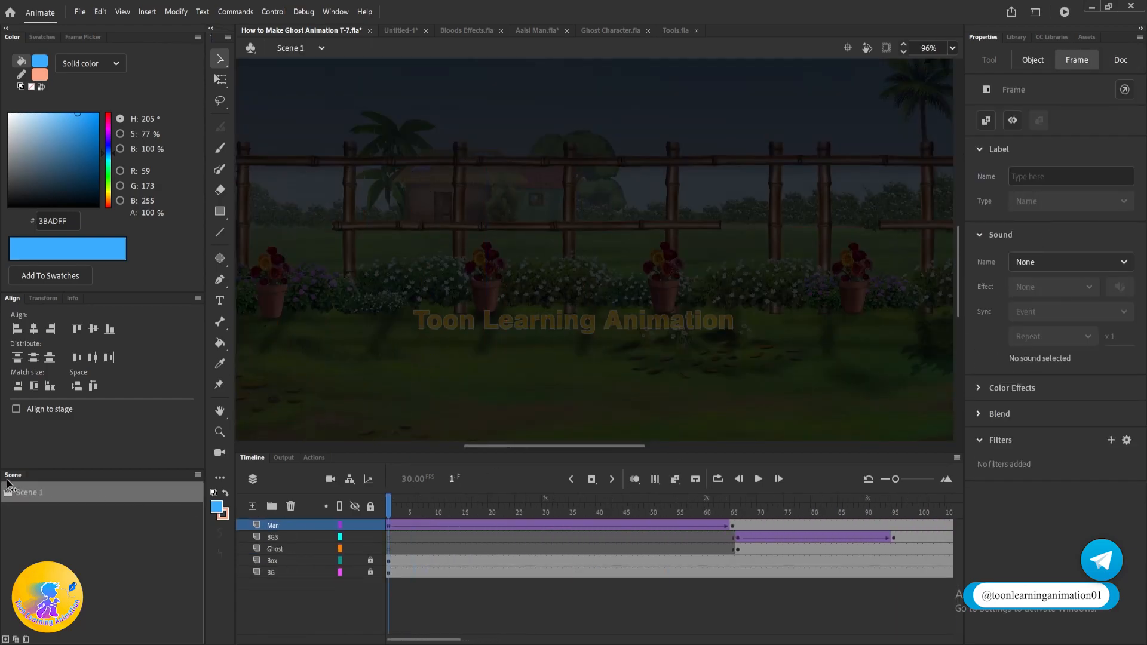
- Play the scene from frame 1 to check the man's walk through the garden
click(336, 341)
scroll(650, 222, down, 2)
drag(541, 275, 776, 293)
scroll(468, 305, down, 2)
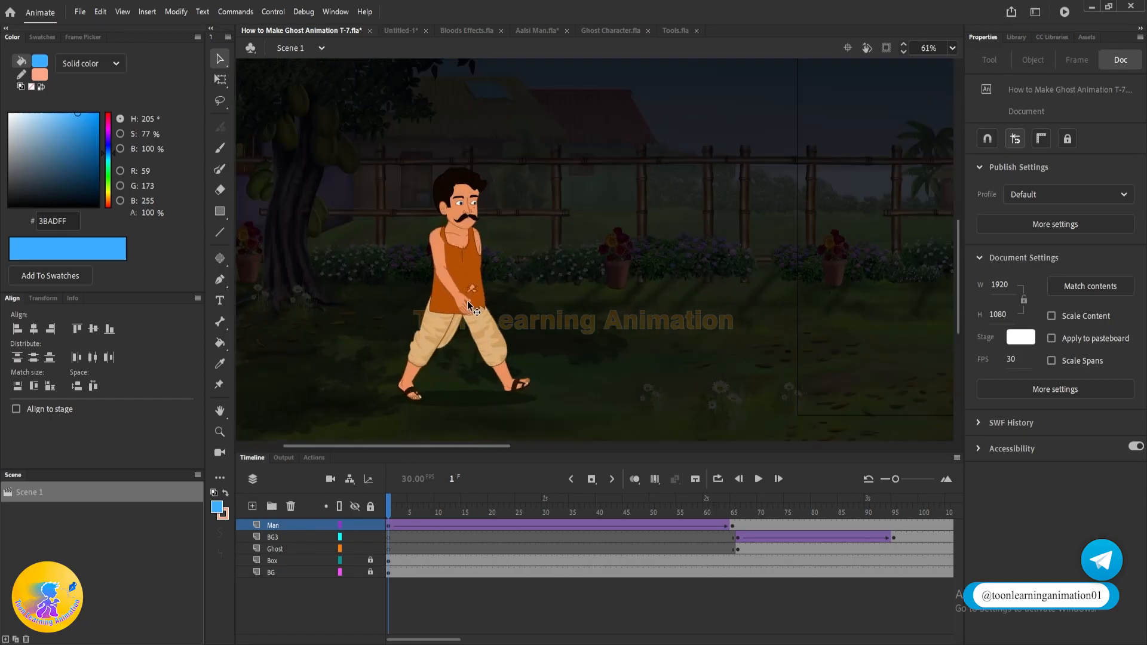
scroll(474, 312, down, 2)
drag(664, 413, 622, 418)
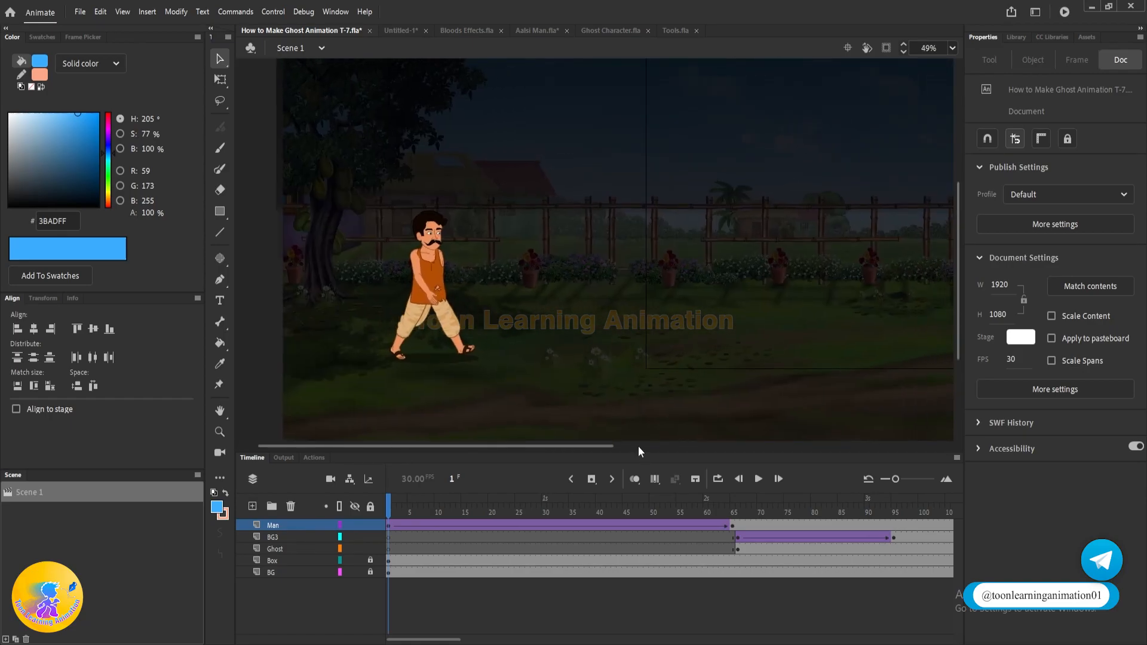
key(Return)
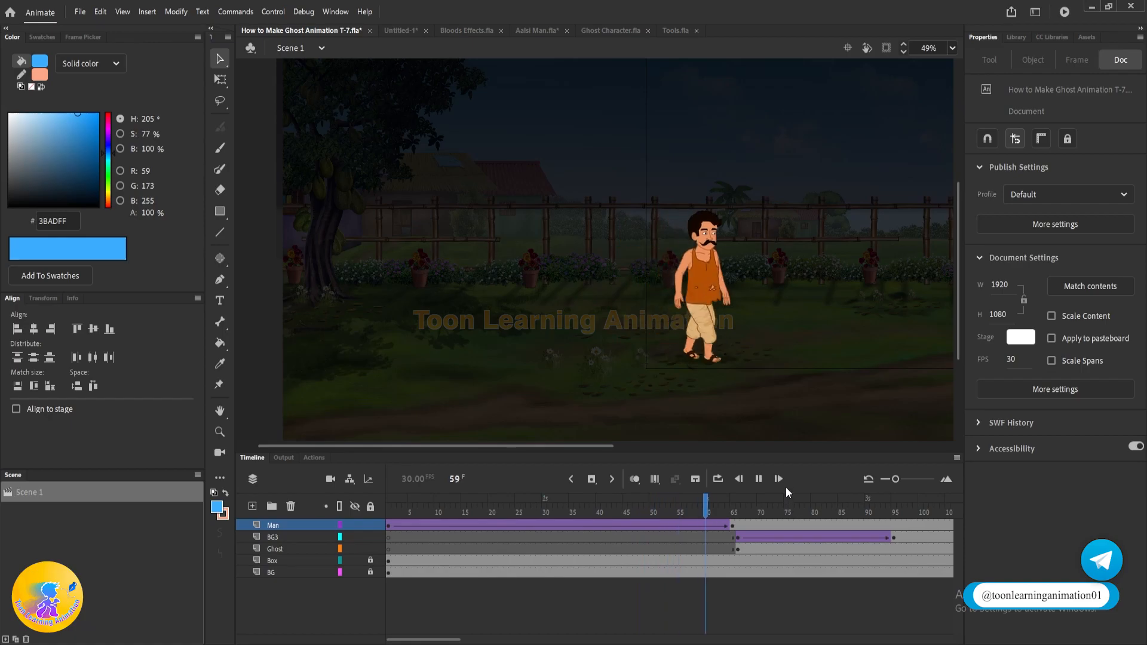
key(Return)
- Play the scene from frame 66 to check the ghost's appearance beside the tree
click(736, 515)
drag(837, 353, 438, 345)
drag(785, 278, 519, 281)
scroll(524, 286, up, 5)
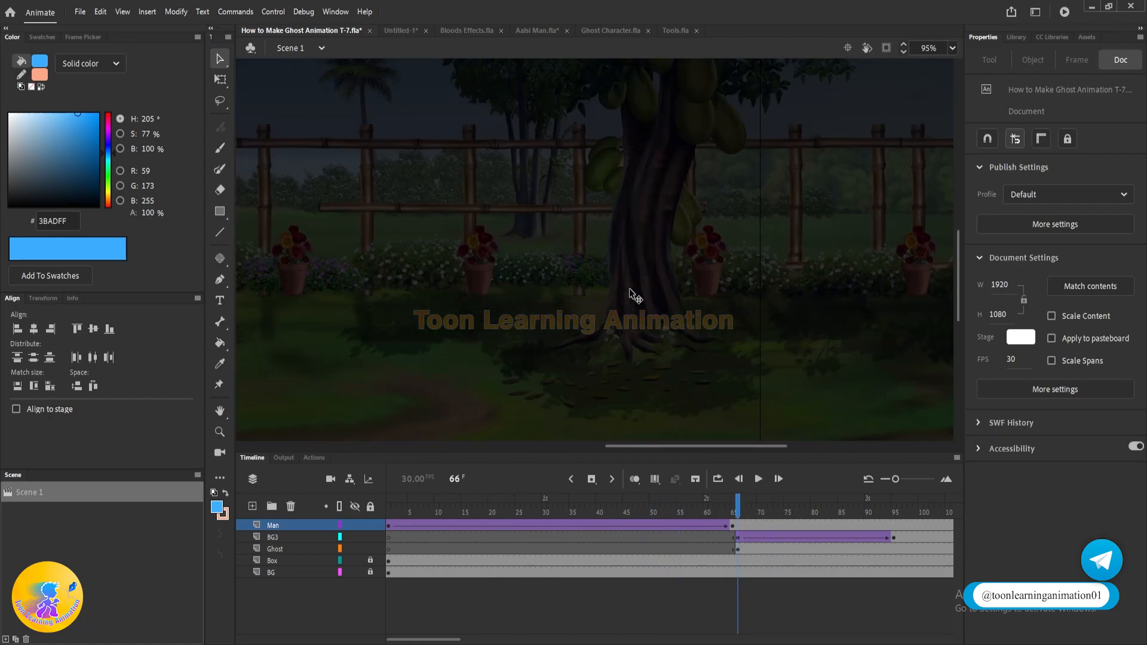
key(Return)
key(Return)
- Play the man's shot from frame 129 to check his approach, stop and frightened stance
click(503, 511)
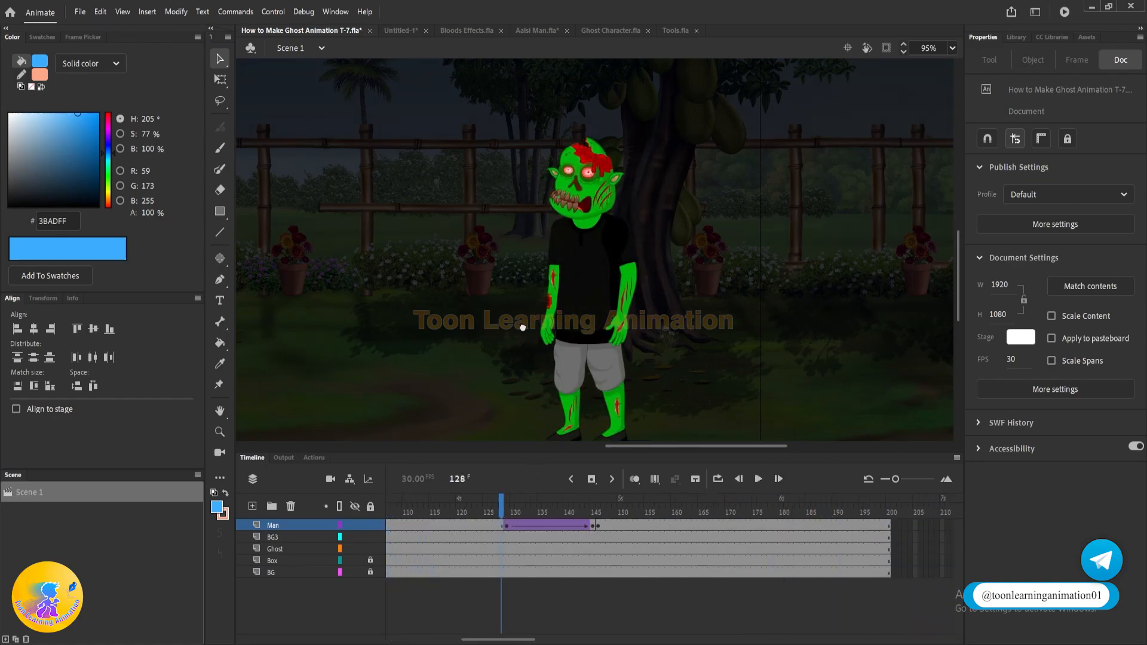
key(Return)
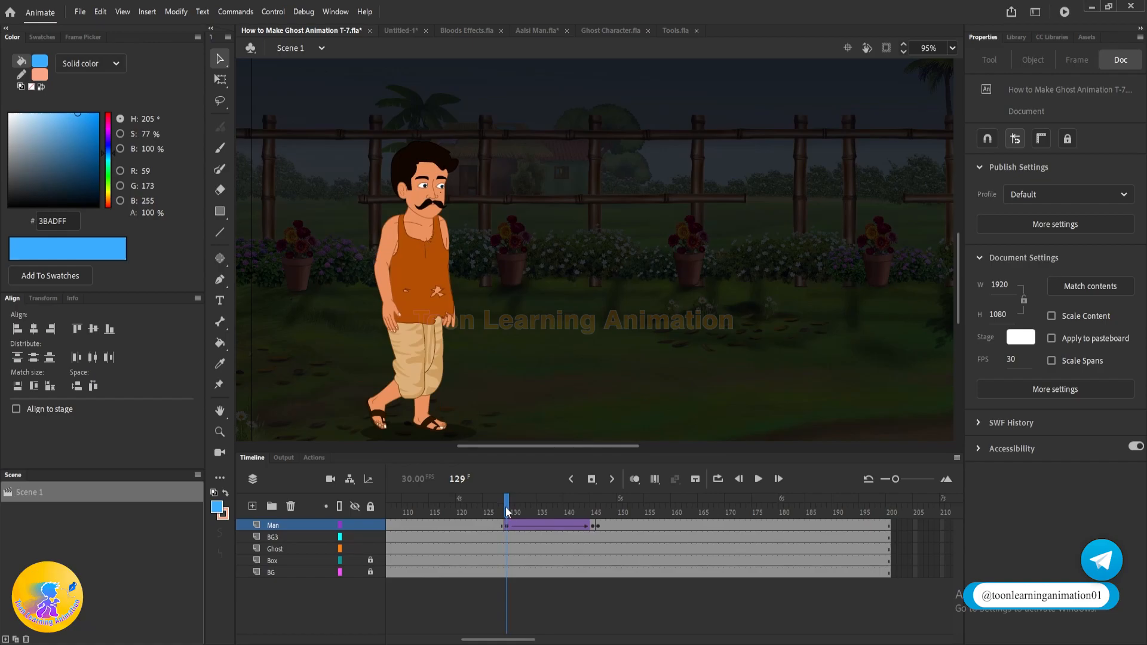
click(634, 214)
drag(567, 497, 546, 493)
key(Return)
click(761, 499)
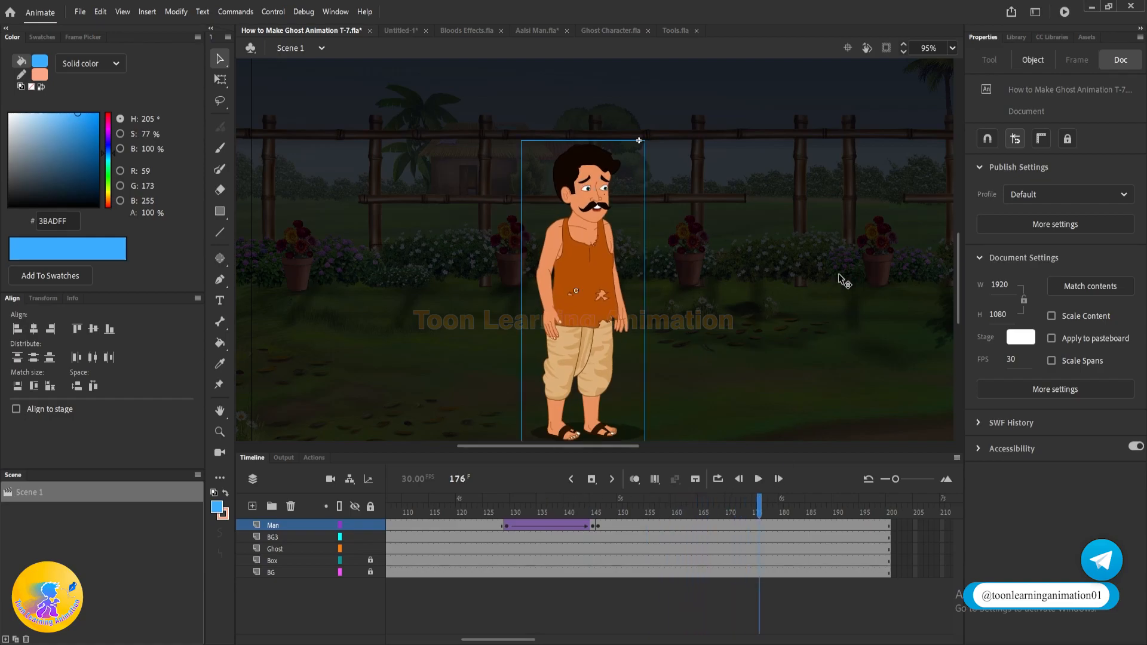
- At frame 178, lock the BG3 layer and make the Ghost layer active
drag(852, 274, 431, 269)
drag(853, 234, 810, 273)
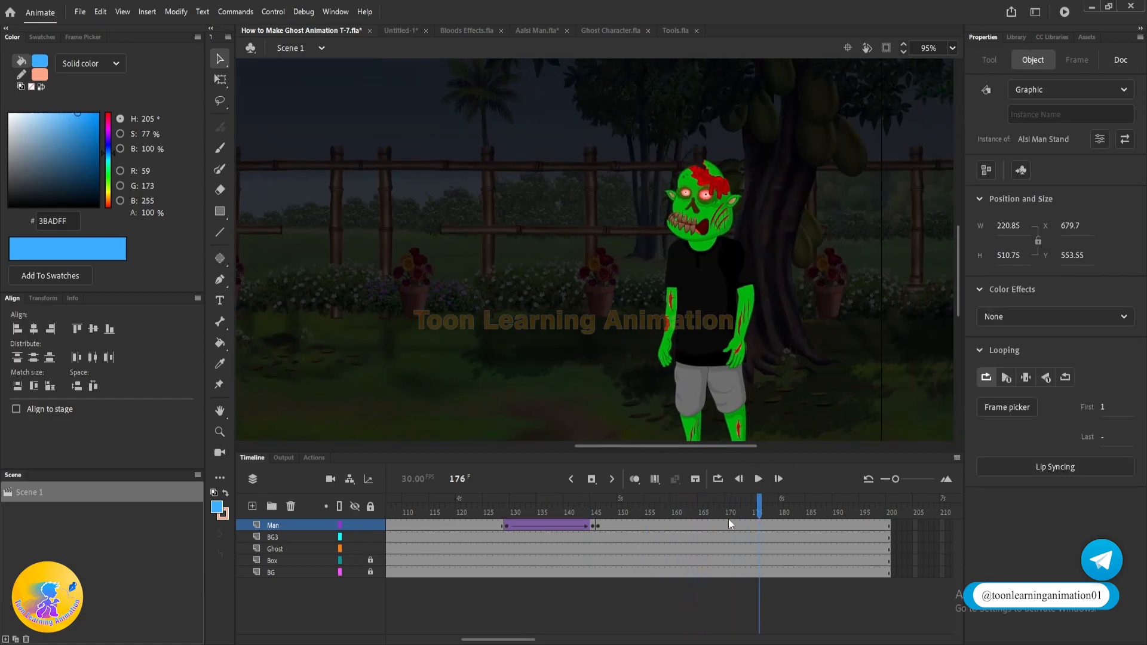
drag(762, 508, 770, 508)
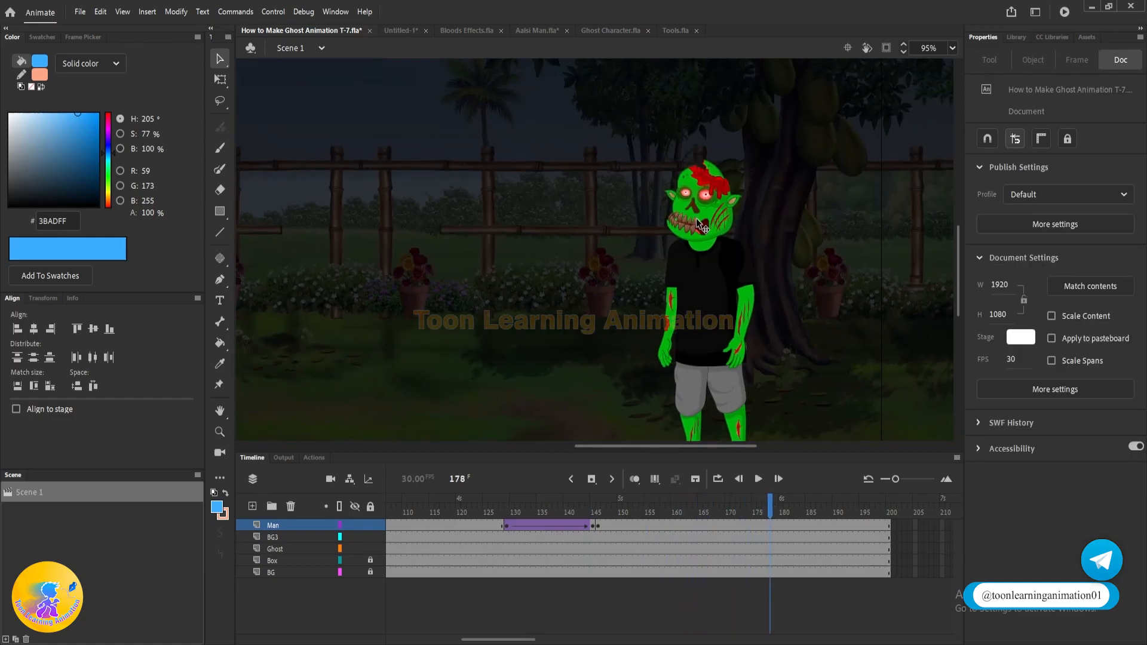
scroll(702, 229, up, 3)
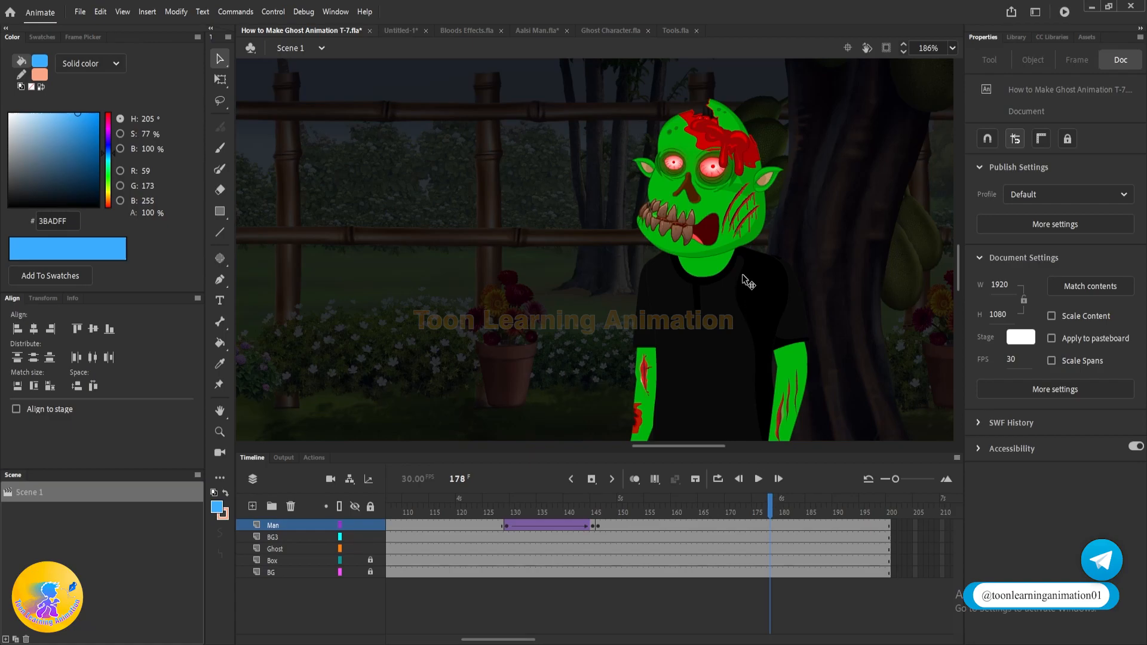
scroll(743, 285, down, 3)
click(370, 537)
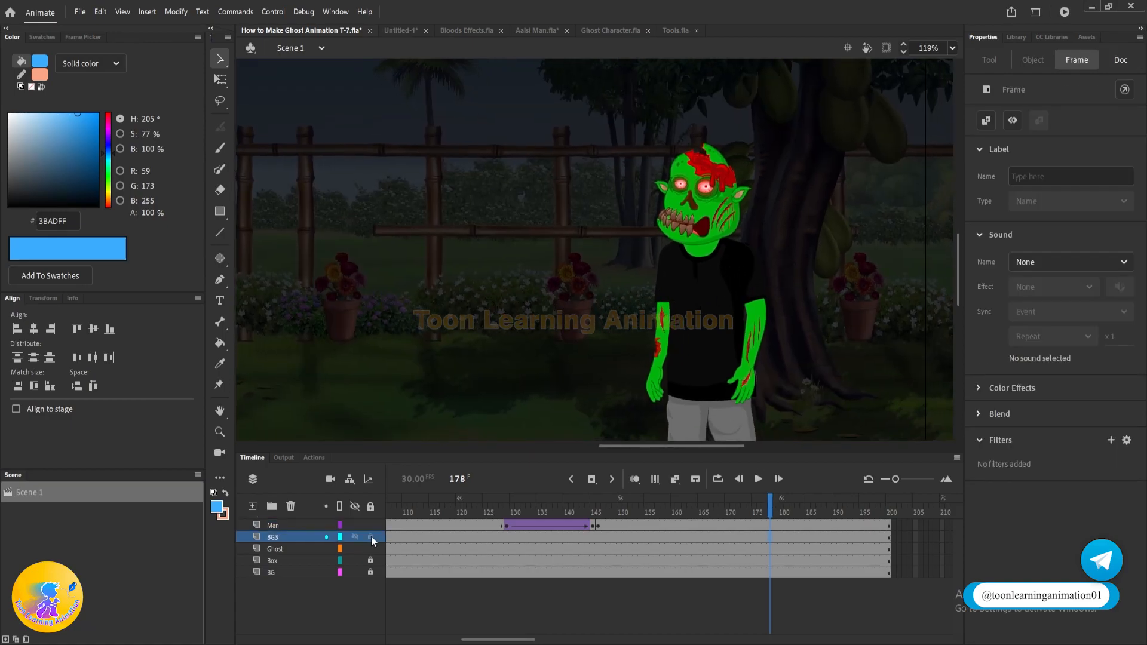
click(713, 330)
click(802, 614)
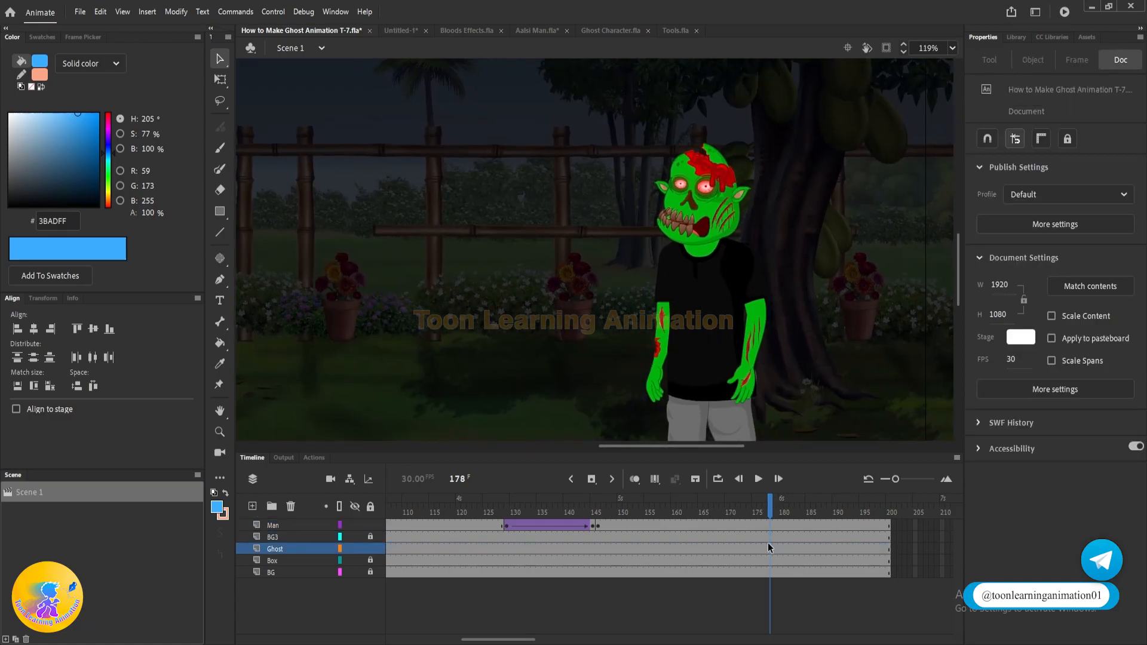
- Insert a keyframe at frame 178 of the Ghost layer, cut the ghost there and paste it in place in the Untitled-1 document
click(769, 550)
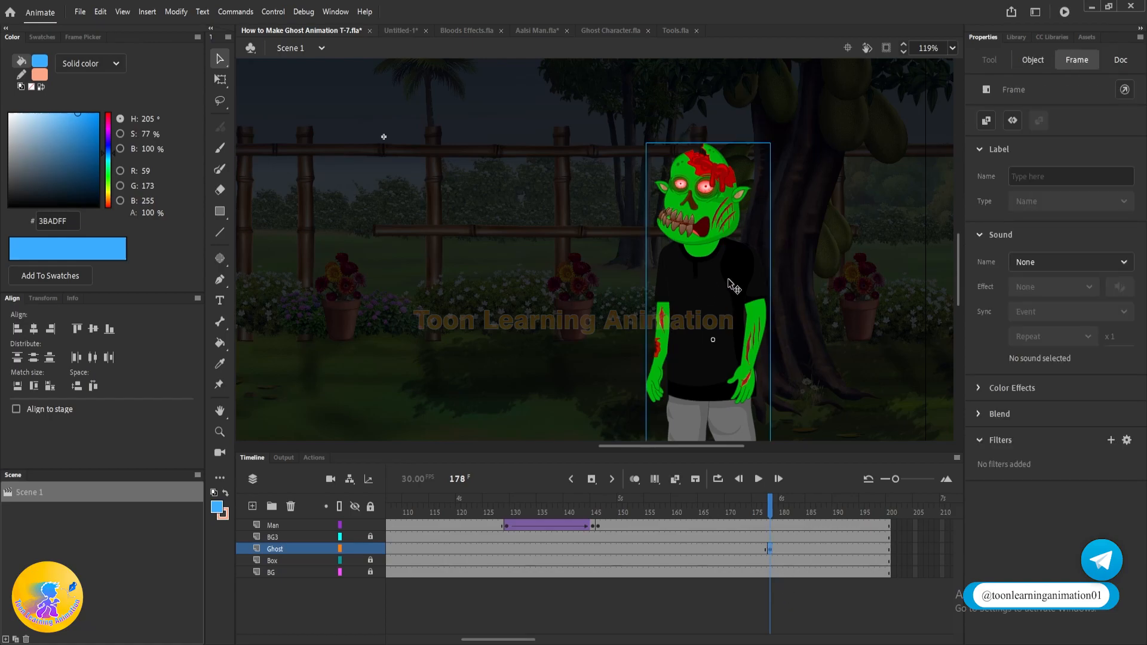
key(Delete)
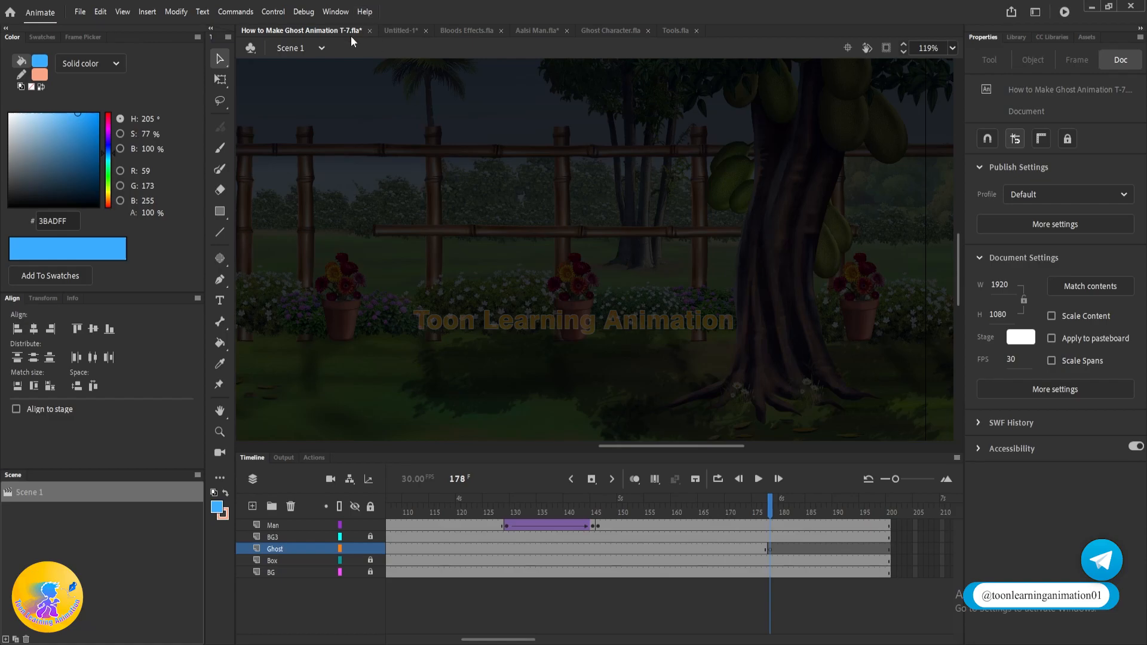
click(399, 30)
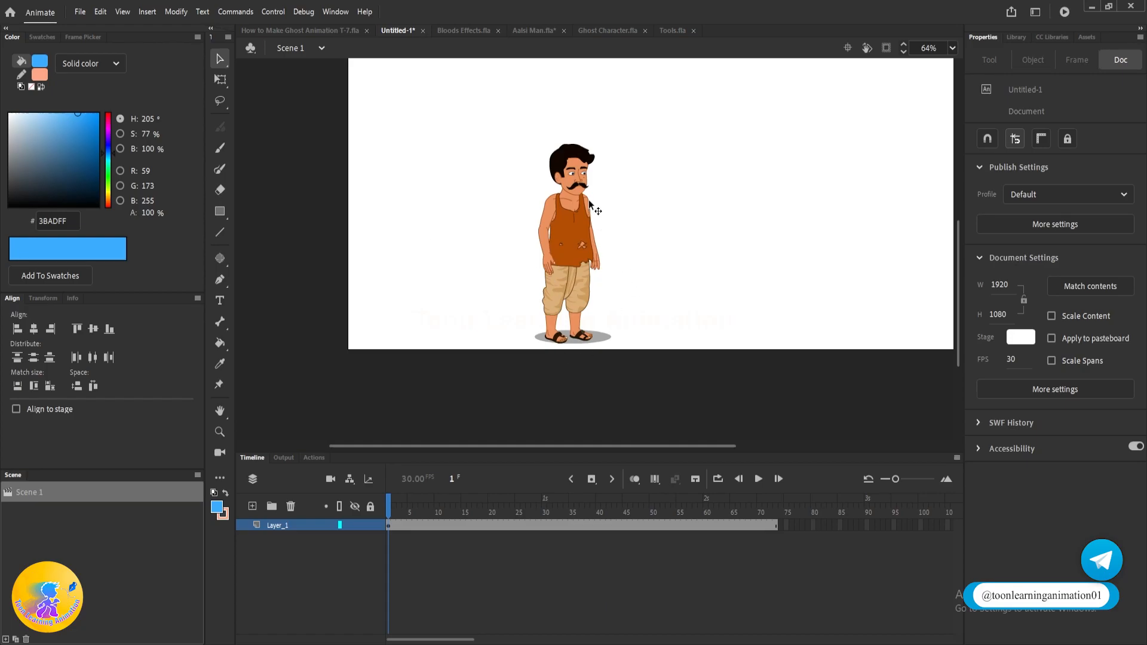
key(ctrl+shift+v)
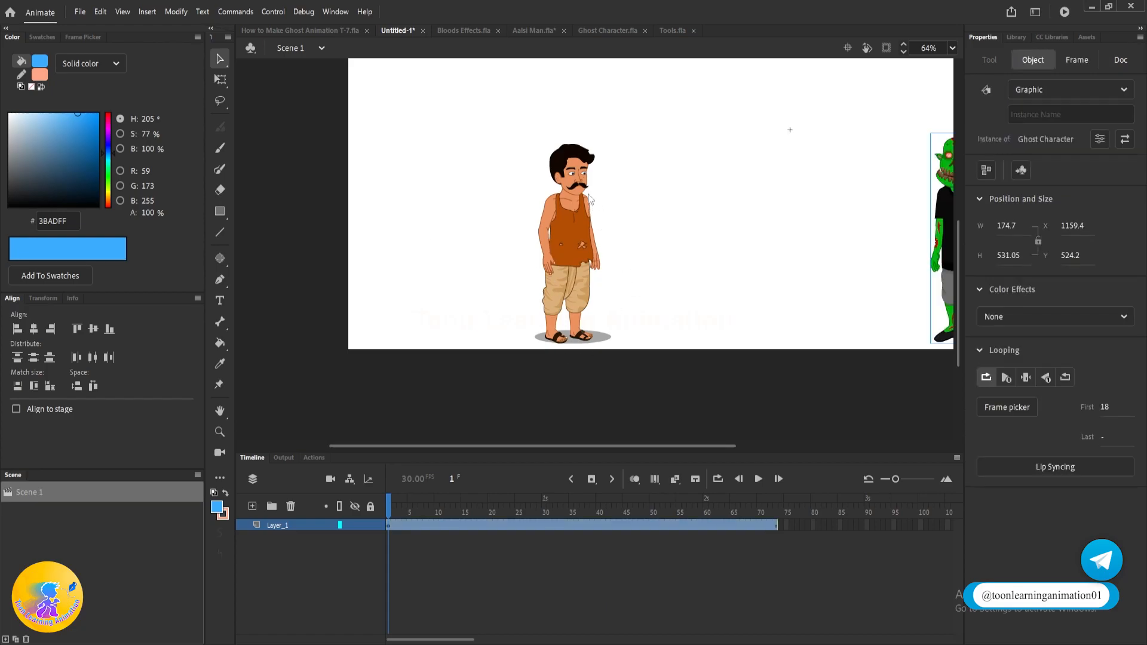
- Open the pasted Ghost Character symbol and its nested Ghost Head symbol for editing
scroll(804, 211, up, 8)
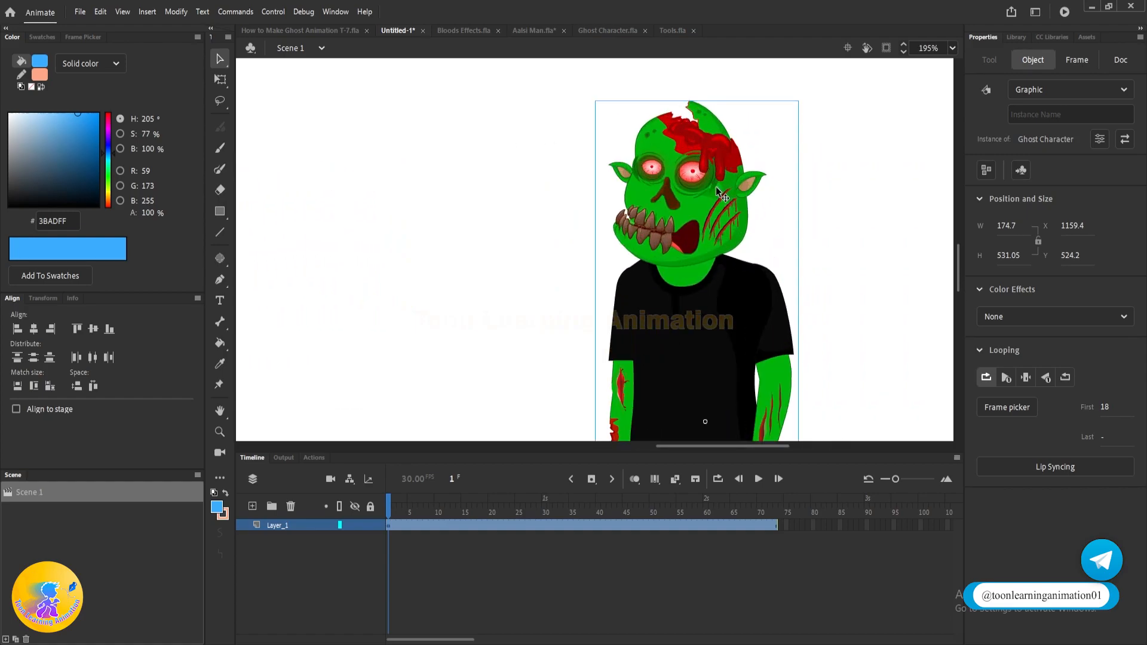
double_click(630, 239)
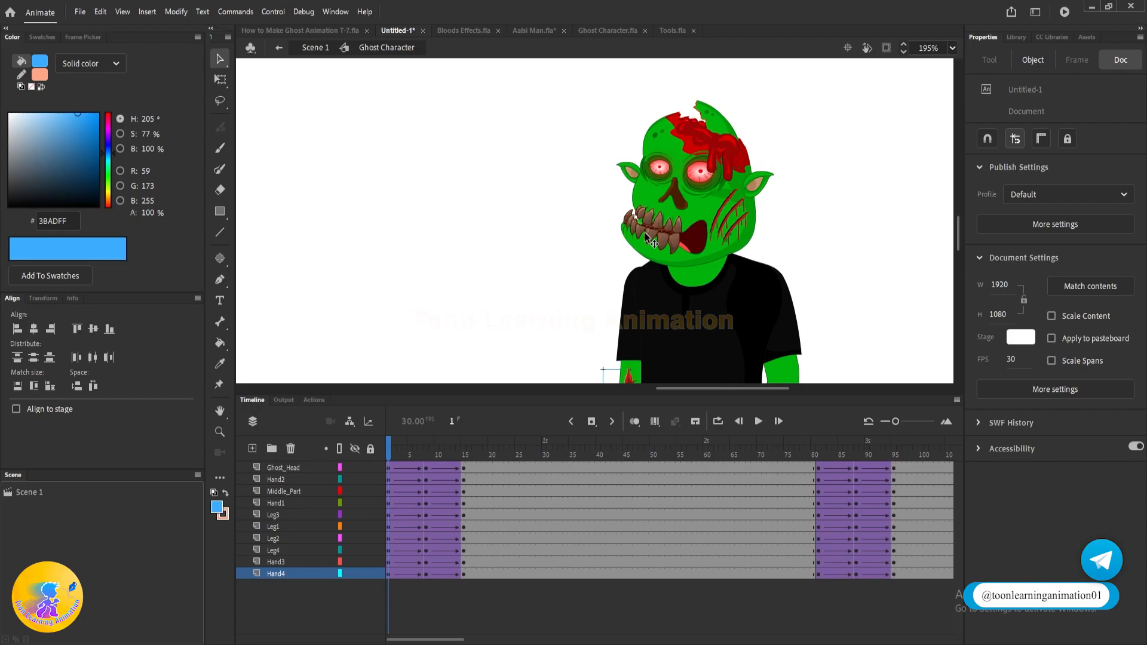
double_click(644, 233)
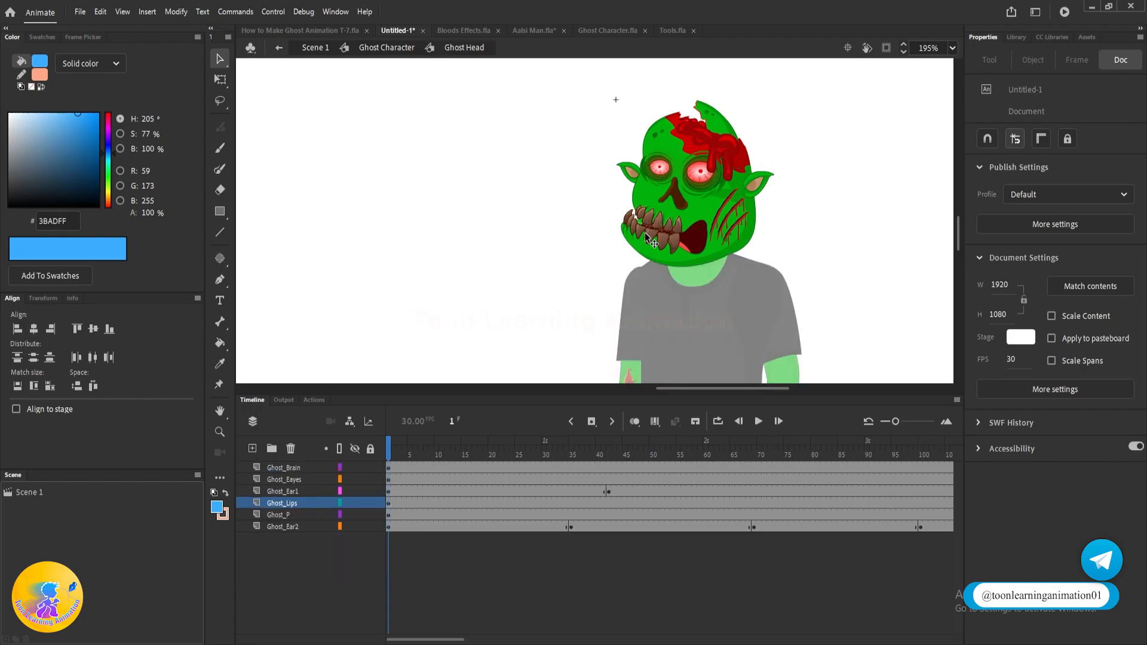
- Change the Ghost Lips instance at frame 1 to the wide-open mouth pose, frame 7 of its symbol
click(642, 234)
drag(638, 232, 642, 252)
key(ctrl+z)
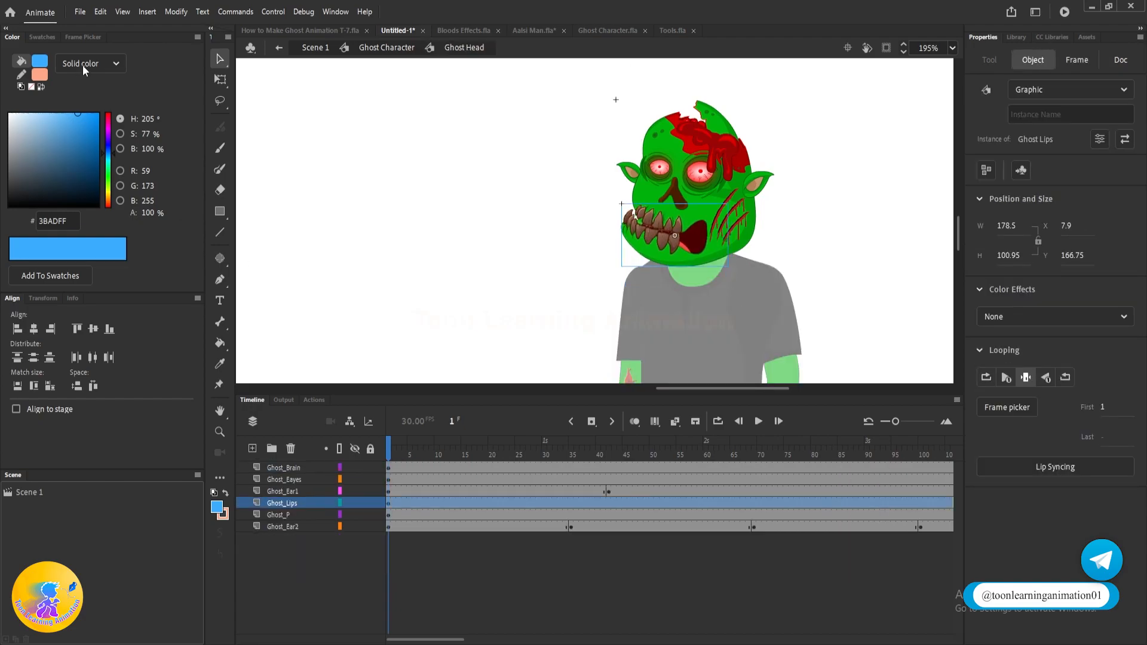
click(83, 37)
click(96, 189)
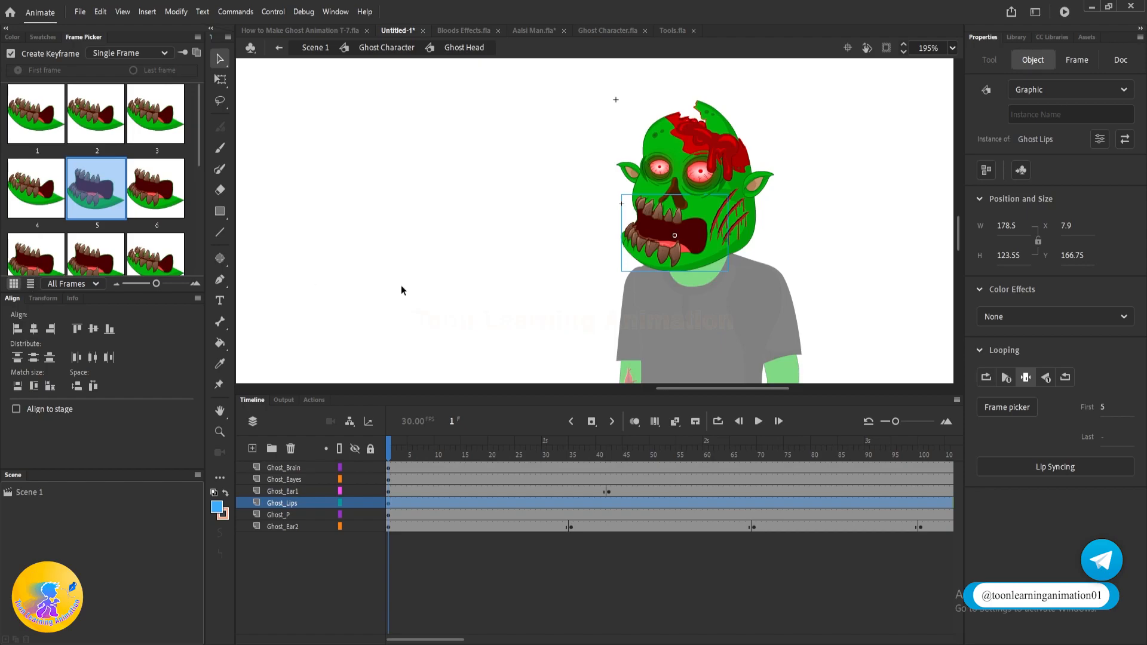
click(11, 233)
scroll(35, 227, down, 3)
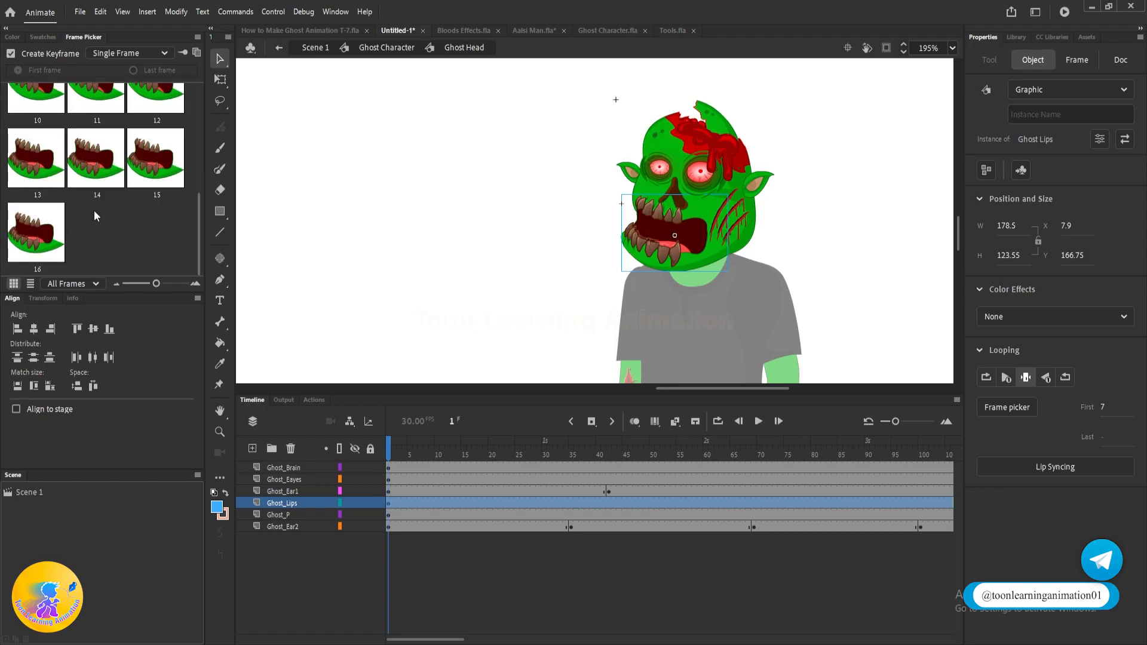
scroll(99, 215, up, 3)
click(808, 205)
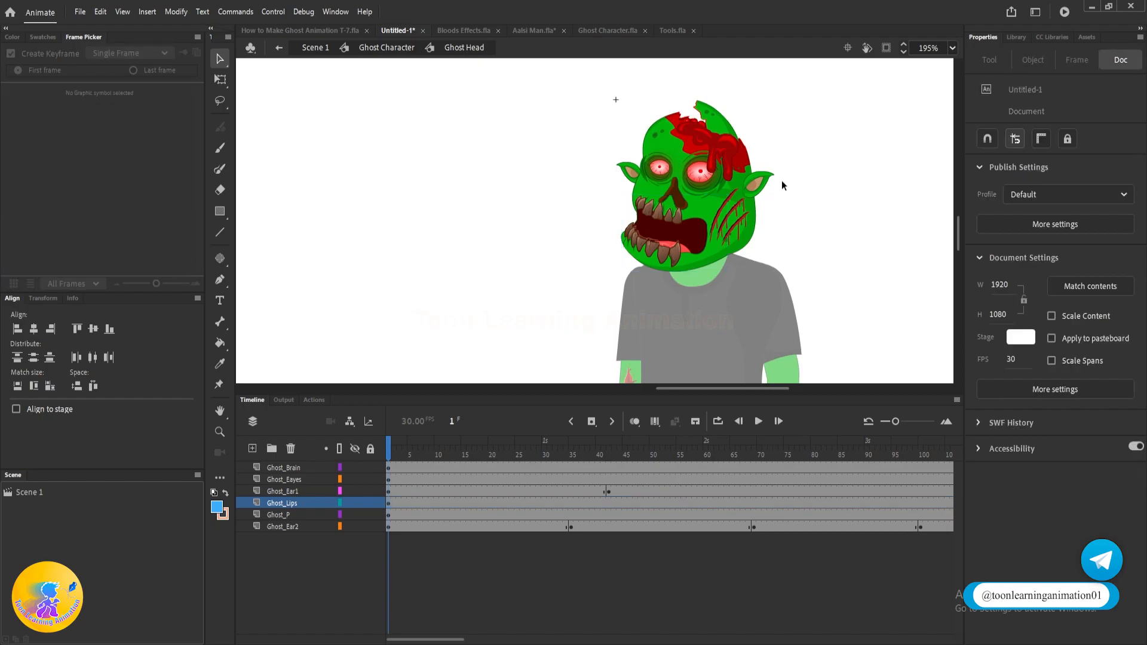
- Open the Ghost Eayes symbol and lock every layer except Layer_2 and Layer_4, which hold the eyeballs
scroll(695, 171, up, 5)
double_click(677, 190)
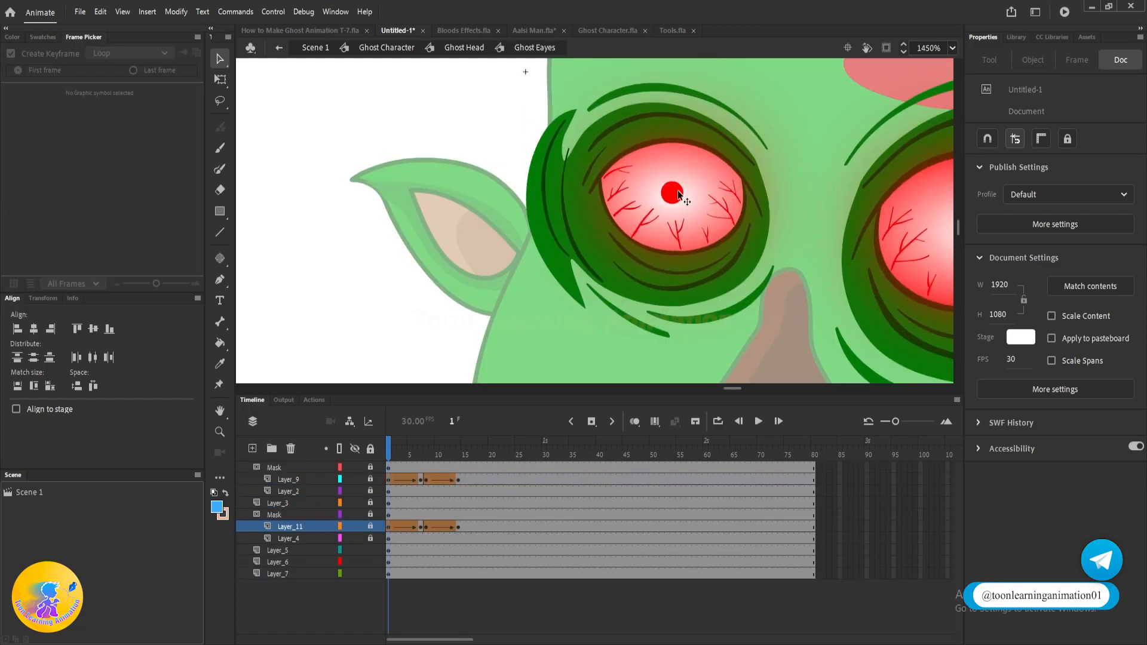
click(675, 195)
double_click(675, 195)
scroll(470, 177, down, 2)
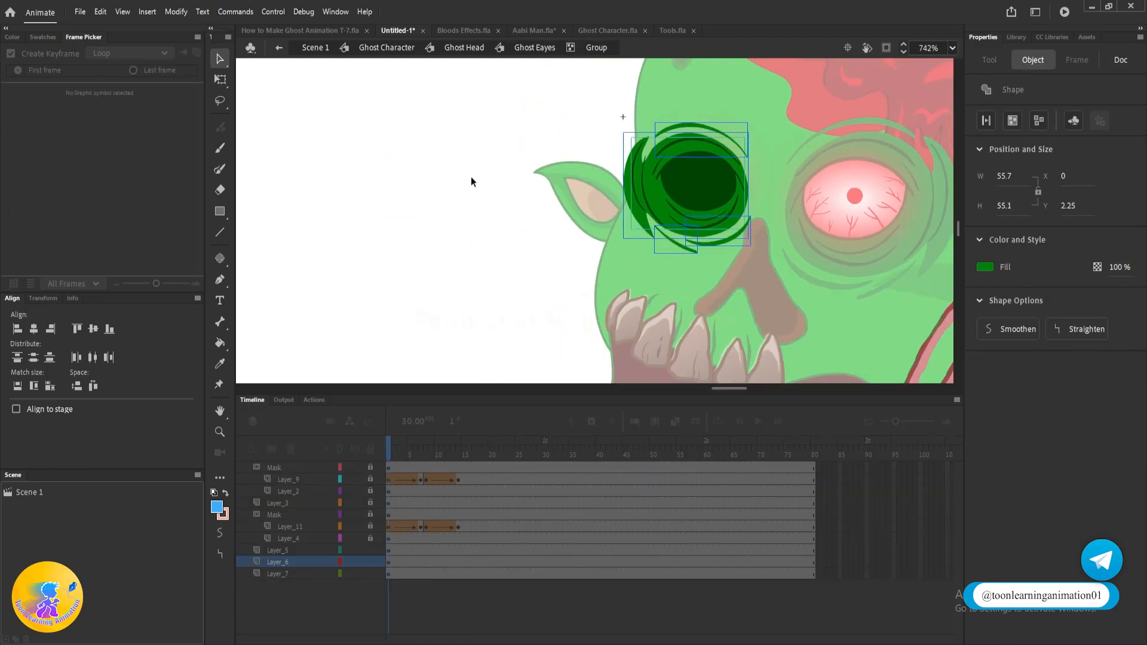
double_click(470, 177)
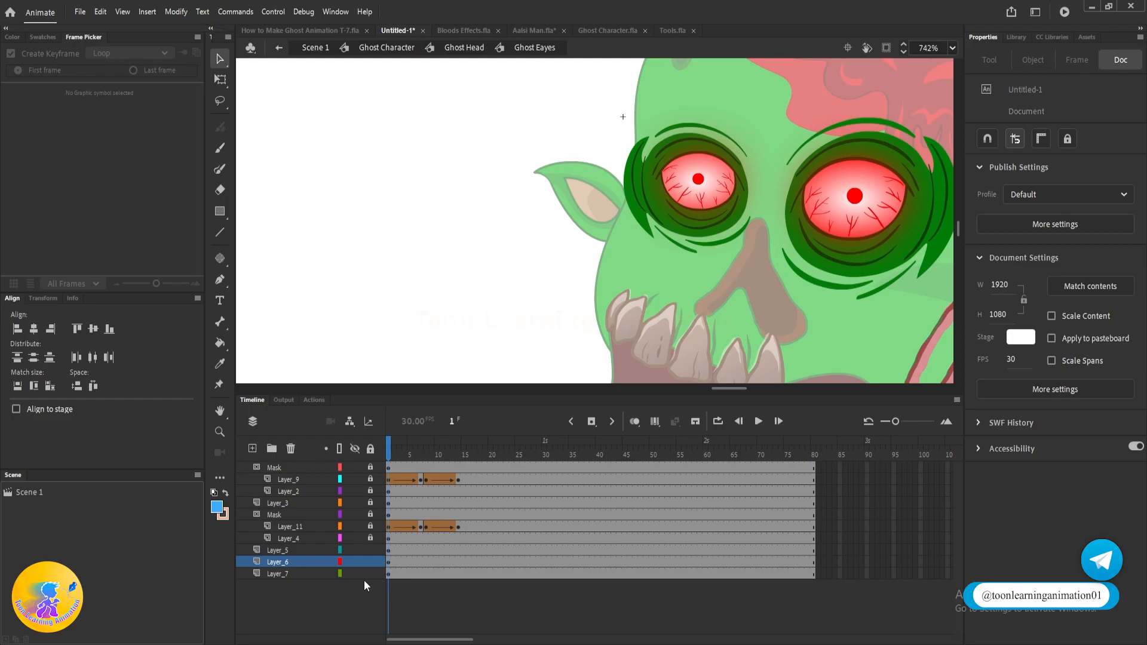
click(370, 539)
click(370, 491)
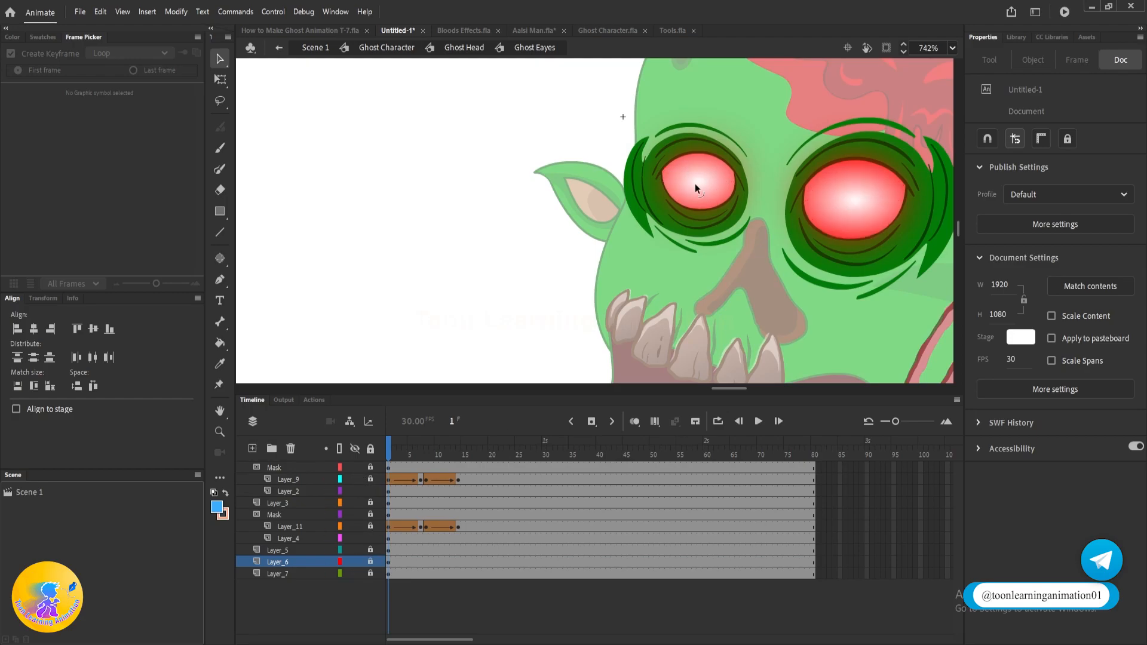
- Hide both Mask layers and shift the pupils toward the left of the eyes, to about X 21, Y 23 and X 87, Y 29
click(356, 467)
click(356, 514)
scroll(715, 166, up, 4)
drag(657, 220, 610, 208)
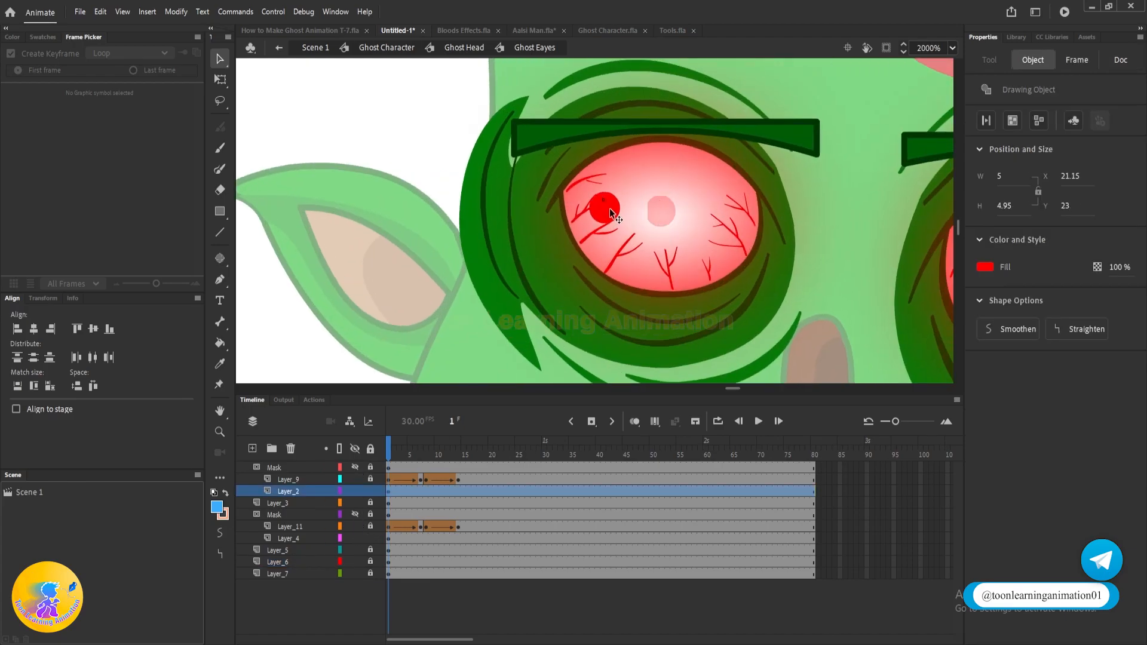
scroll(611, 207, down, 3)
scroll(810, 216, up, 2)
drag(805, 227, 745, 230)
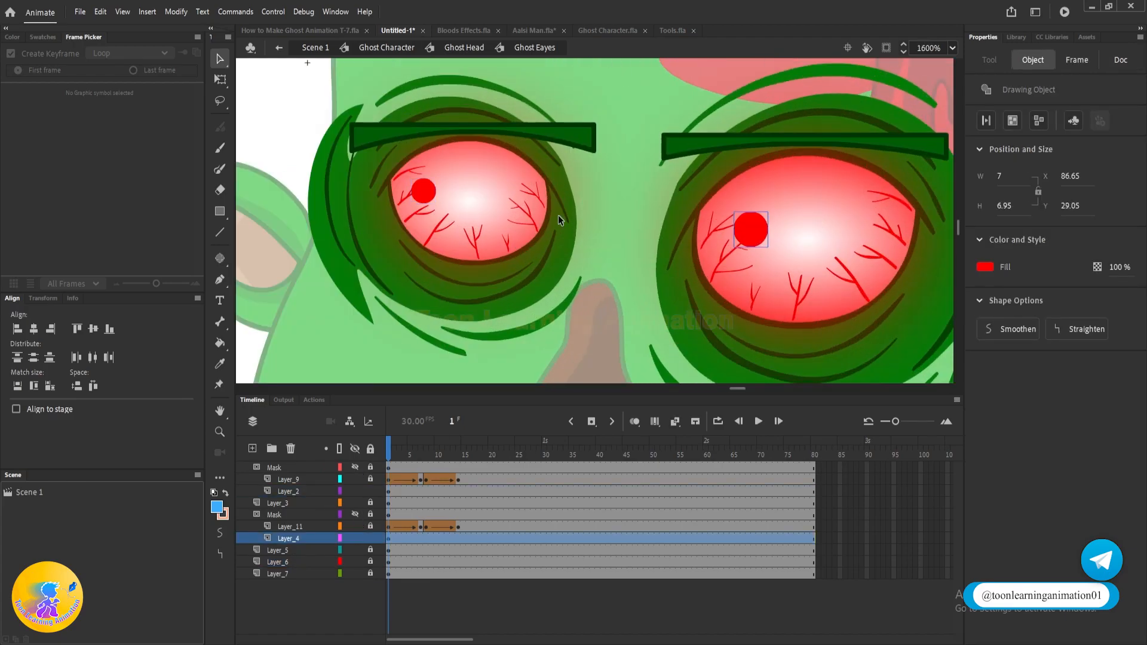
- Fine-tune the pupils, placing the left one at about X 24, Y 24 and the right one at about X 88, Y 30
drag(426, 194, 438, 192)
scroll(700, 213, down, 3)
scroll(727, 220, up, 2)
scroll(728, 220, up, 2)
drag(755, 221, 773, 228)
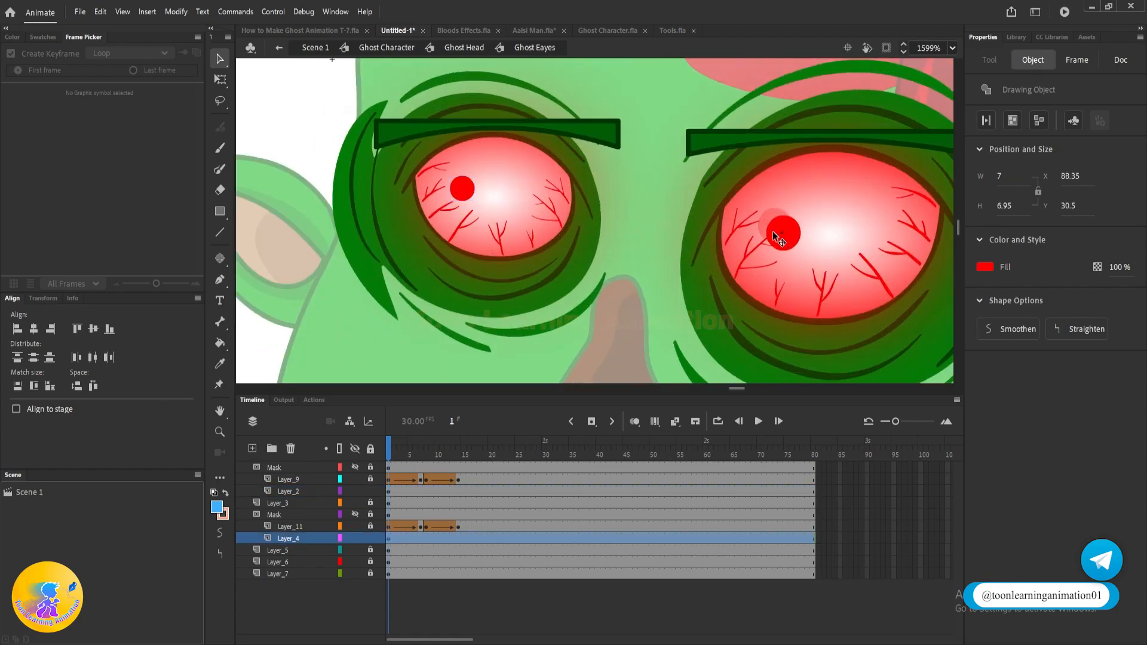
drag(461, 189, 464, 186)
scroll(714, 183, down, 5)
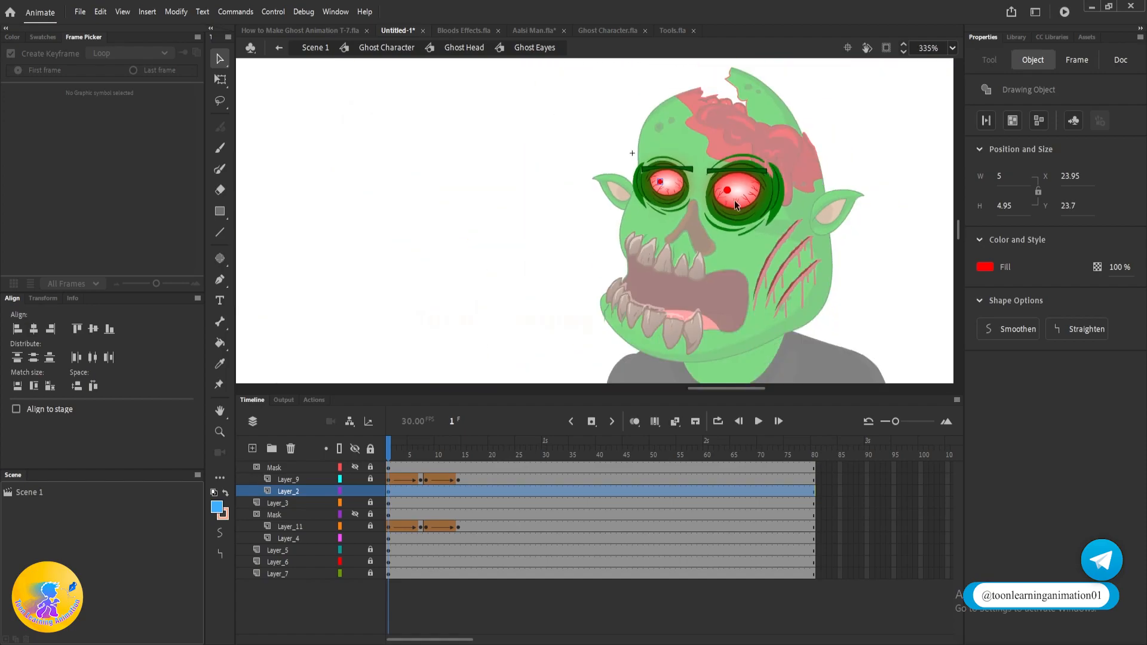
click(861, 184)
scroll(698, 162, down, 2)
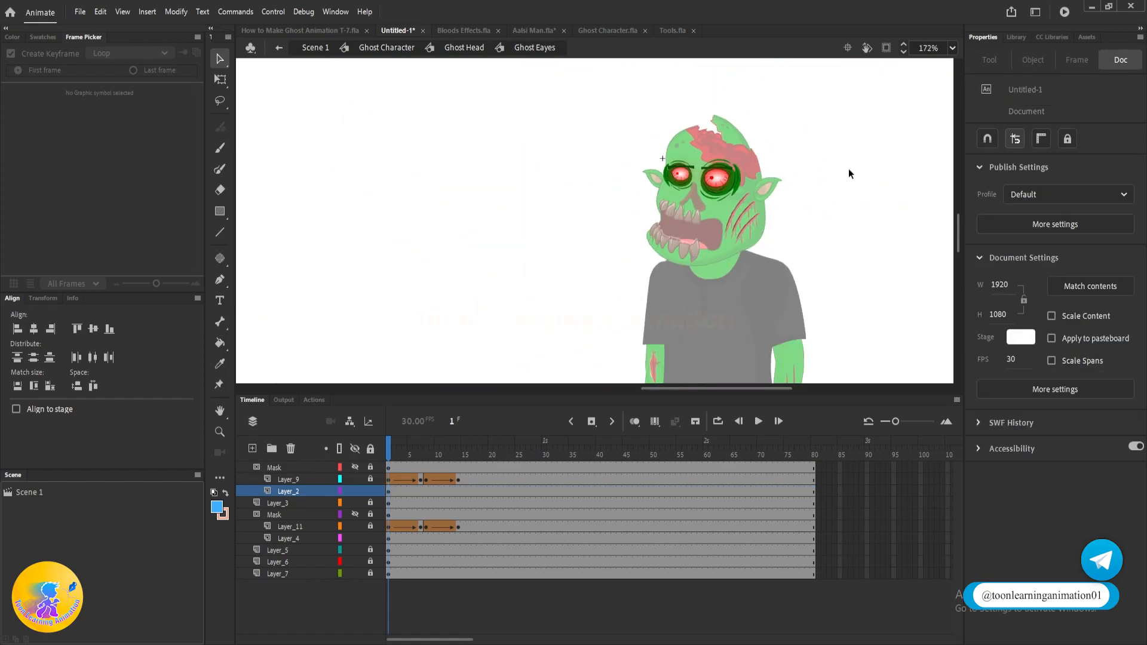
- Exit the nested eye symbol to Scene 1 and select the ghost character, keeping it at its original position
double_click(841, 189)
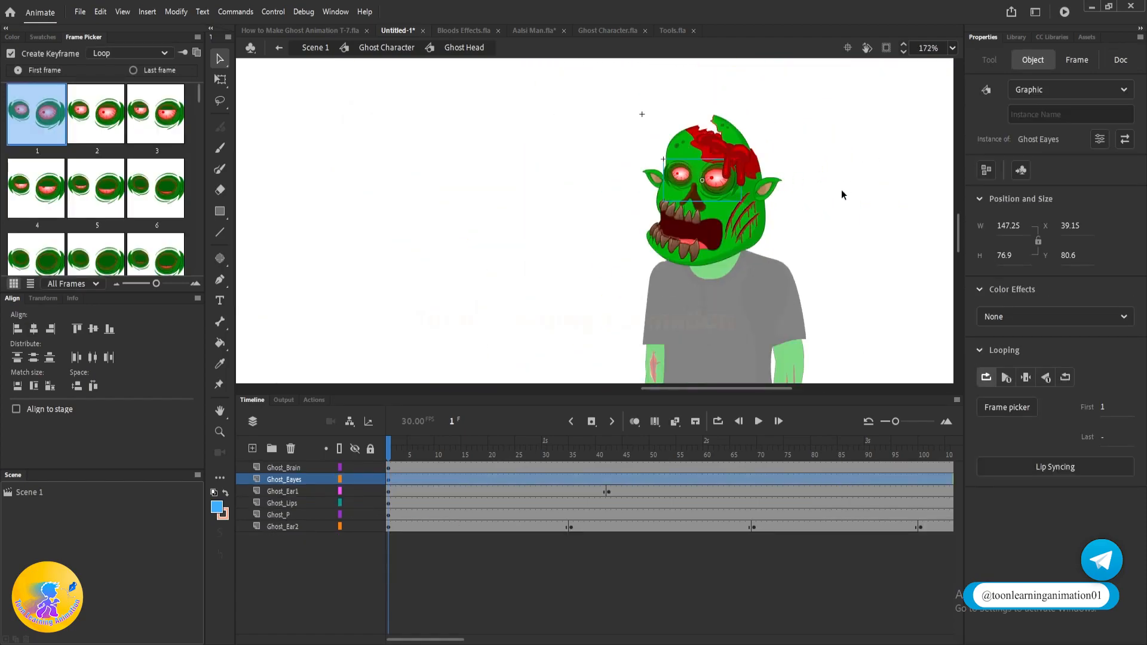
double_click(841, 189)
double_click(841, 189)
click(723, 205)
scroll(708, 190, down, 2)
drag(708, 190, 581, 78)
key(ctrl+z)
scroll(710, 162, down, 3)
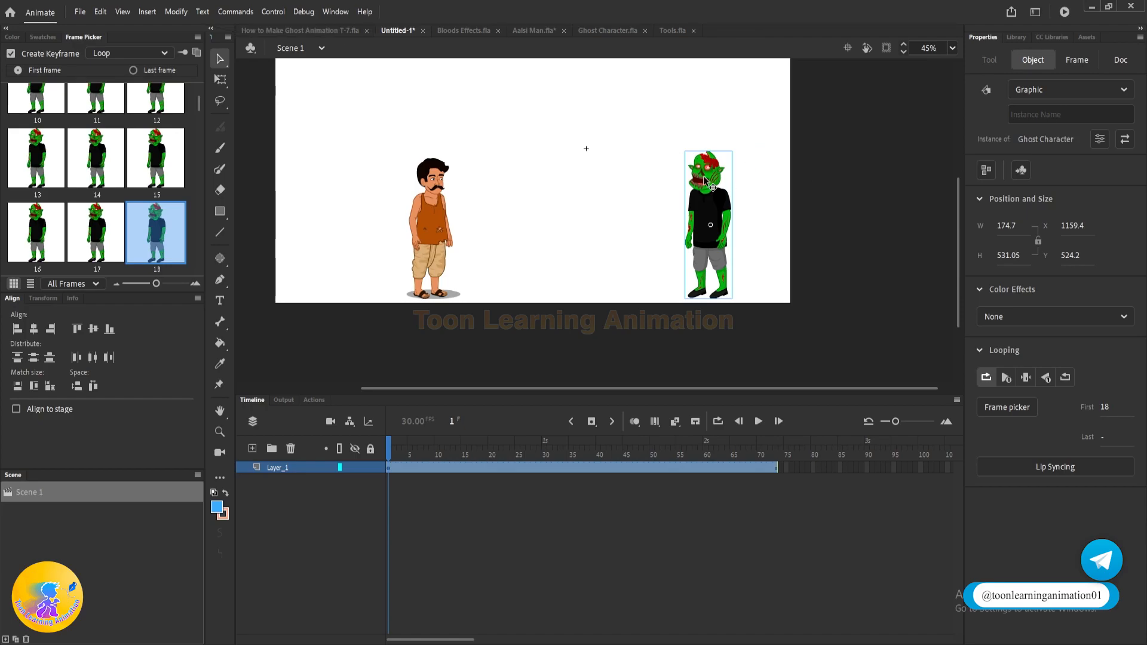
- Preview the mouth animation inside the ghost's Ghost Lips symbol and return to Scene 1
scroll(709, 191, up, 5)
double_click(673, 211)
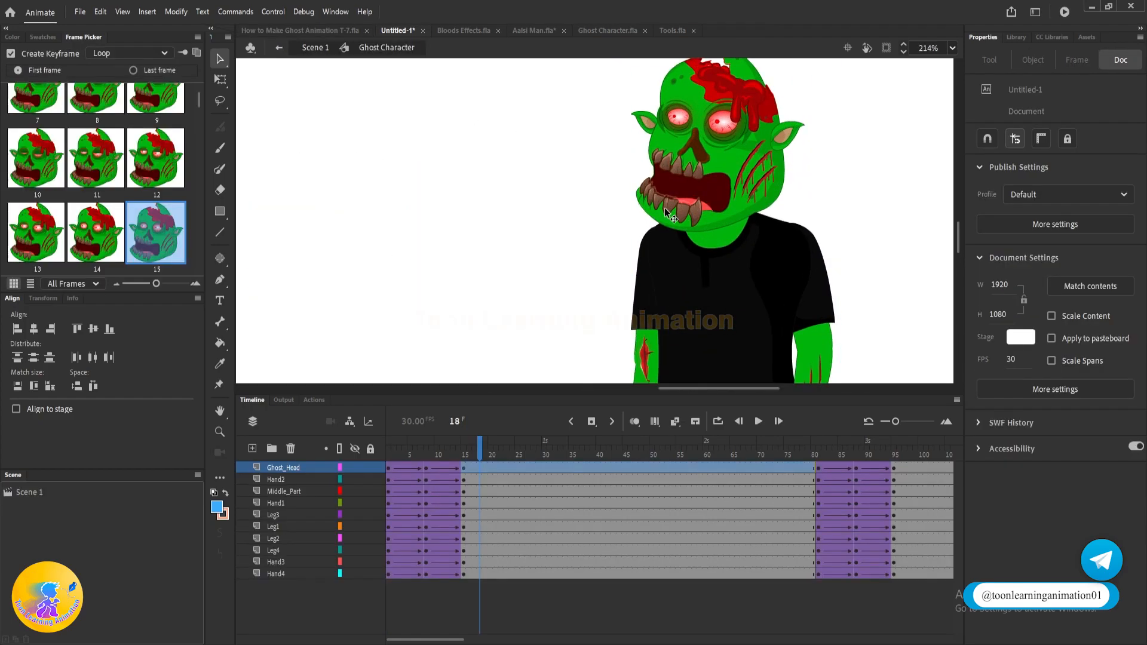
double_click(670, 213)
key(Return)
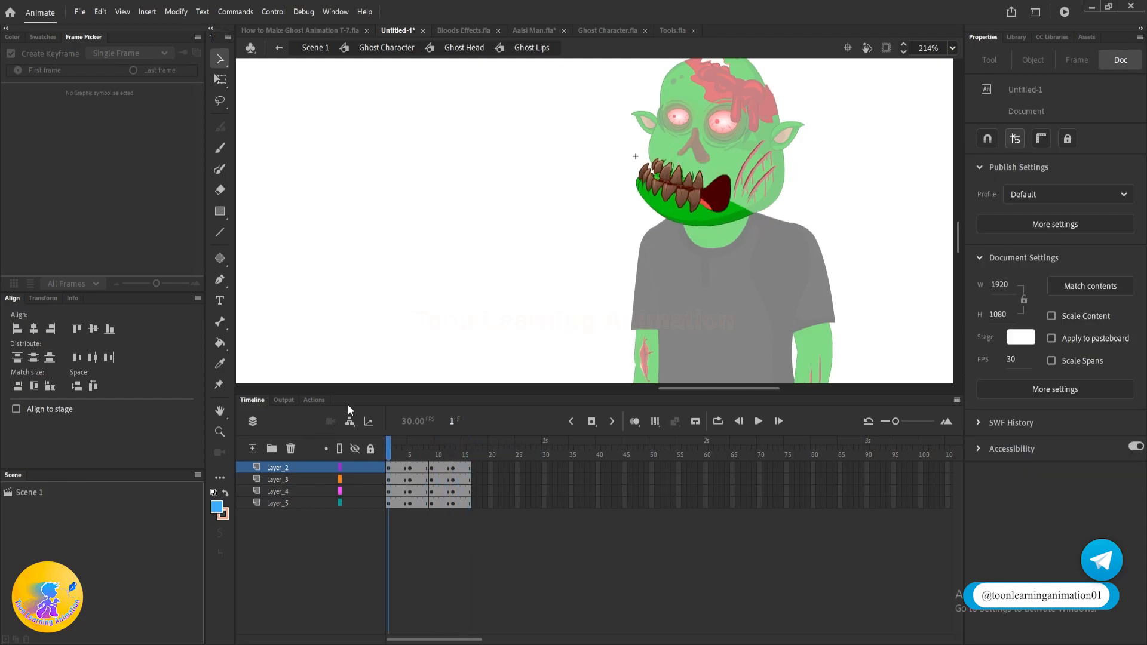
click(311, 47)
- Open the Ghost Lips symbol nested in the ghost character's head and go to frame 1
double_click(675, 213)
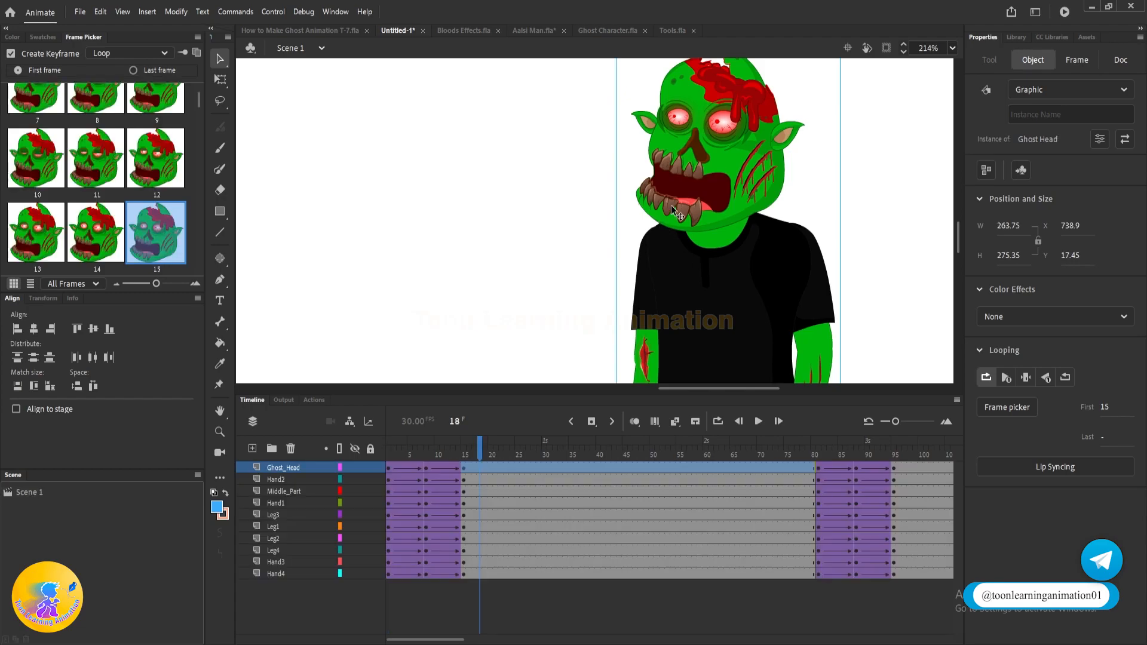
double_click(673, 210)
double_click(672, 210)
click(672, 211)
drag(418, 449, 388, 448)
scroll(669, 170, up, 2)
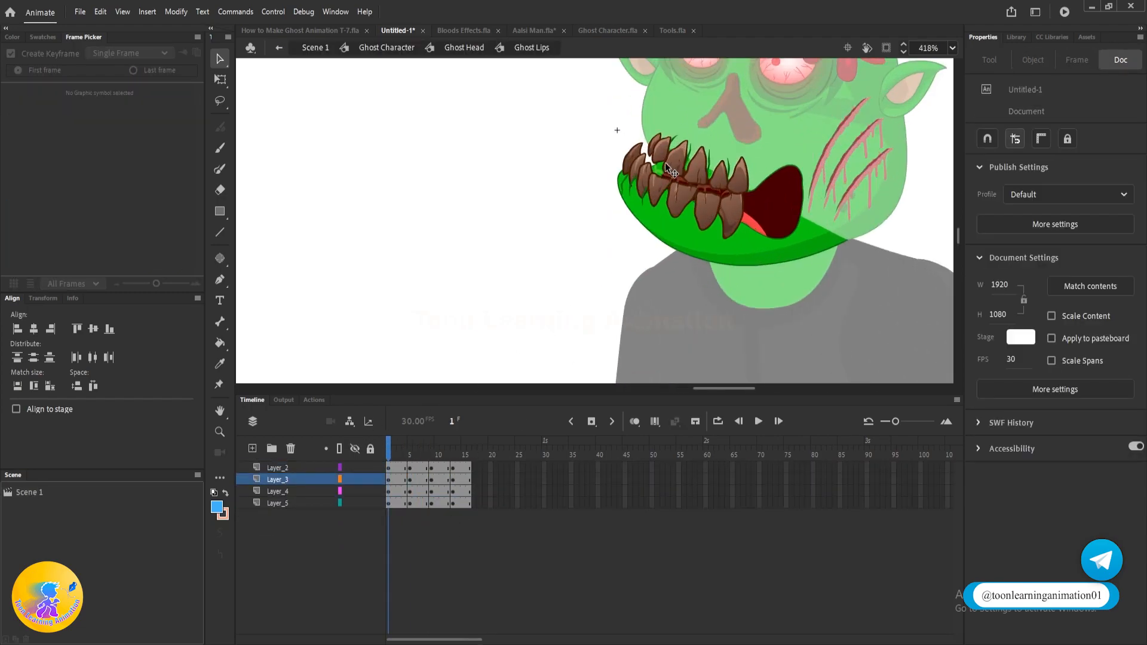
- Delete the closed-mouth frames 1 to 4 on all four layers, and remove every remaining frame after frame 4
click(410, 455)
drag(403, 473, 374, 561)
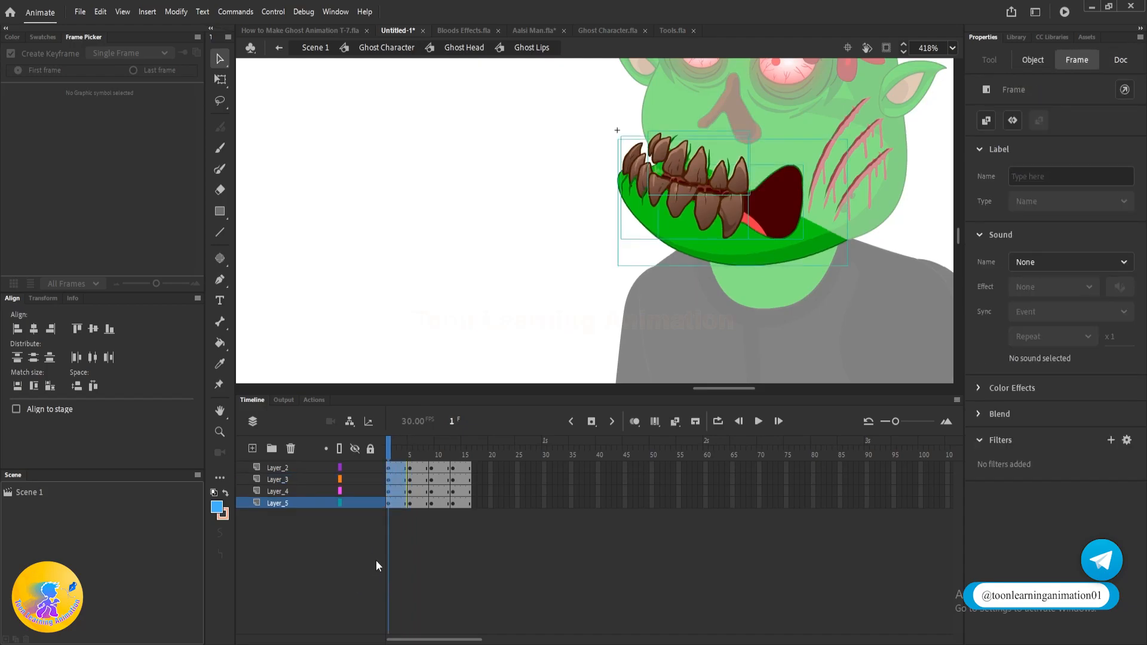
key(shift+F5)
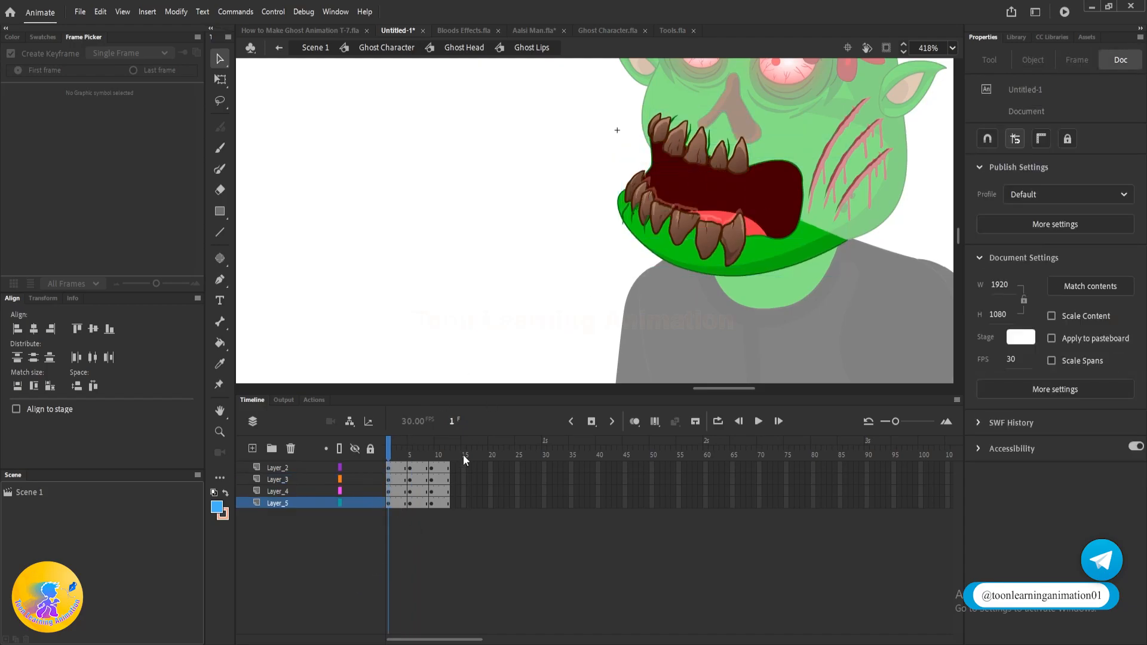
drag(410, 468, 716, 508)
key(shift+F5)
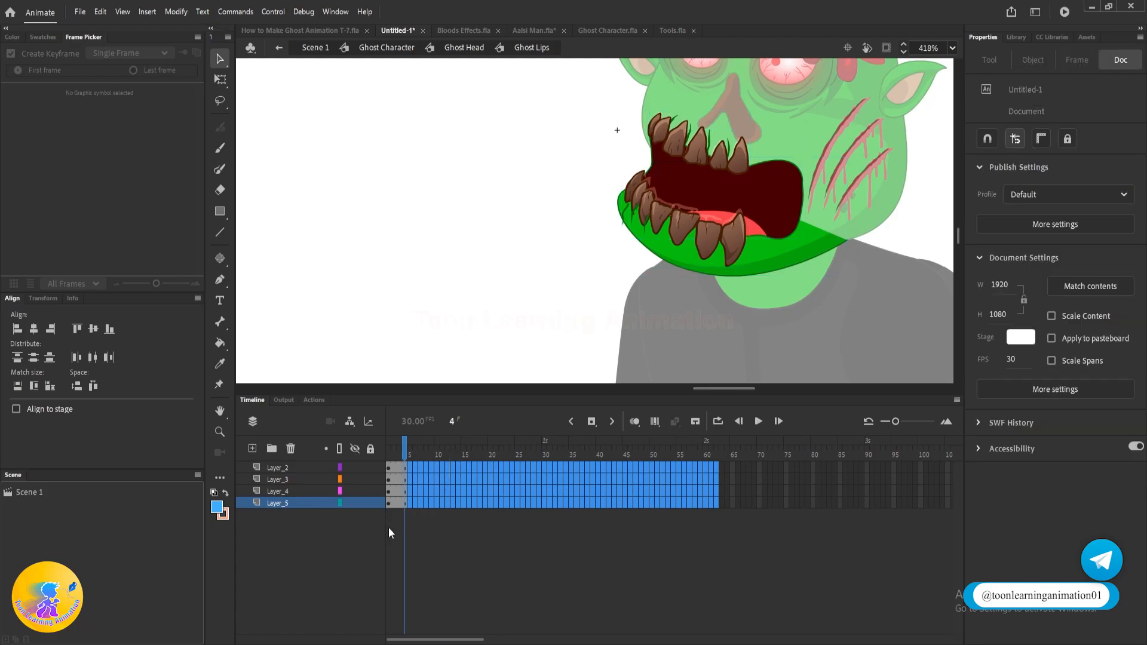
- Insert keyframes at frame 5 on all four mouth layers and switch to the Free Transform tool
drag(410, 467, 423, 540)
key(F6)
click(425, 546)
key(q)
scroll(760, 202, up, 1)
- Try to squash the whole mouth artwork vertically at frame 5
drag(632, 303, 526, 187)
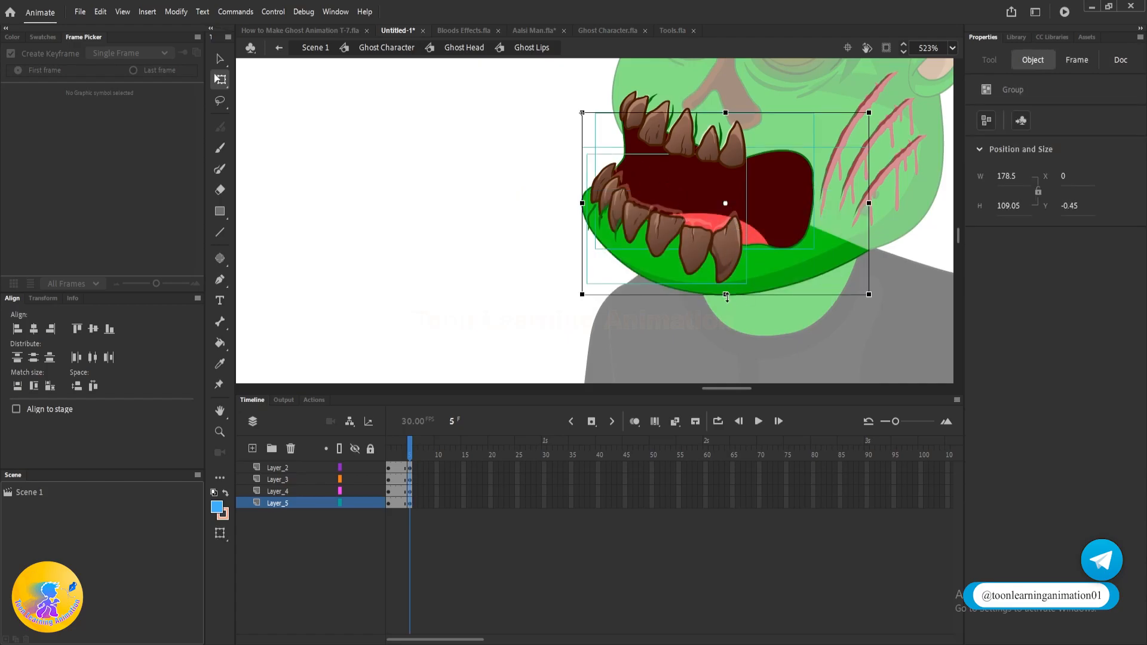
drag(727, 295, 726, 245)
key(ctrl+z)
- Raise the lower teeth slightly at frame 5 and skew the green lower jaw upward at its front end
click(754, 301)
click(725, 249)
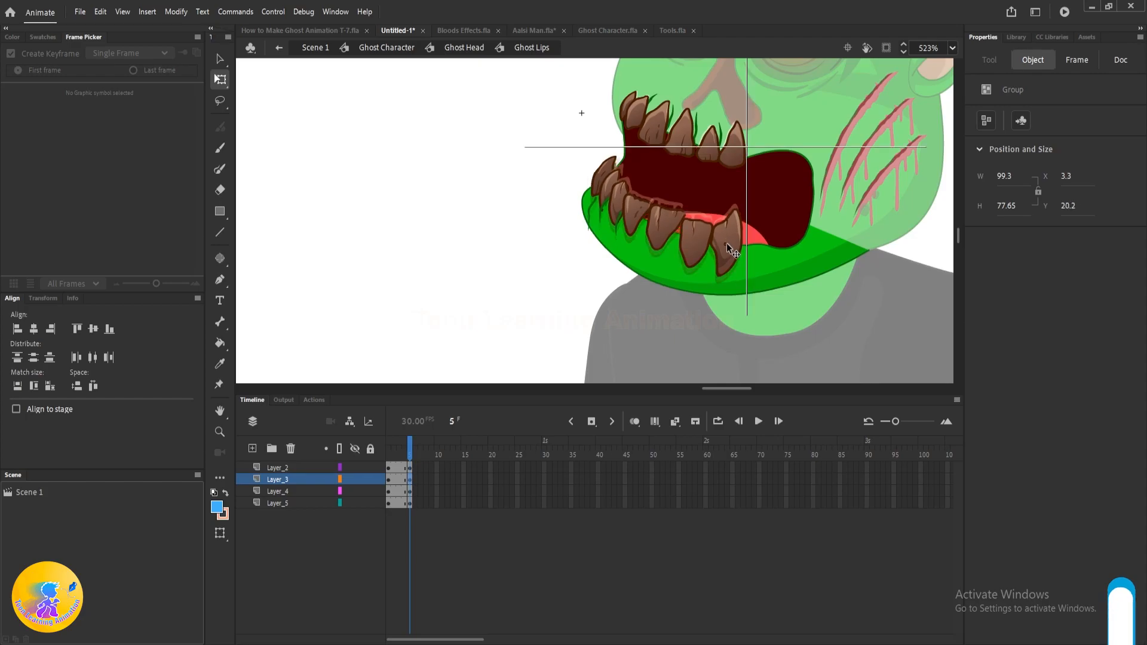
click(771, 283)
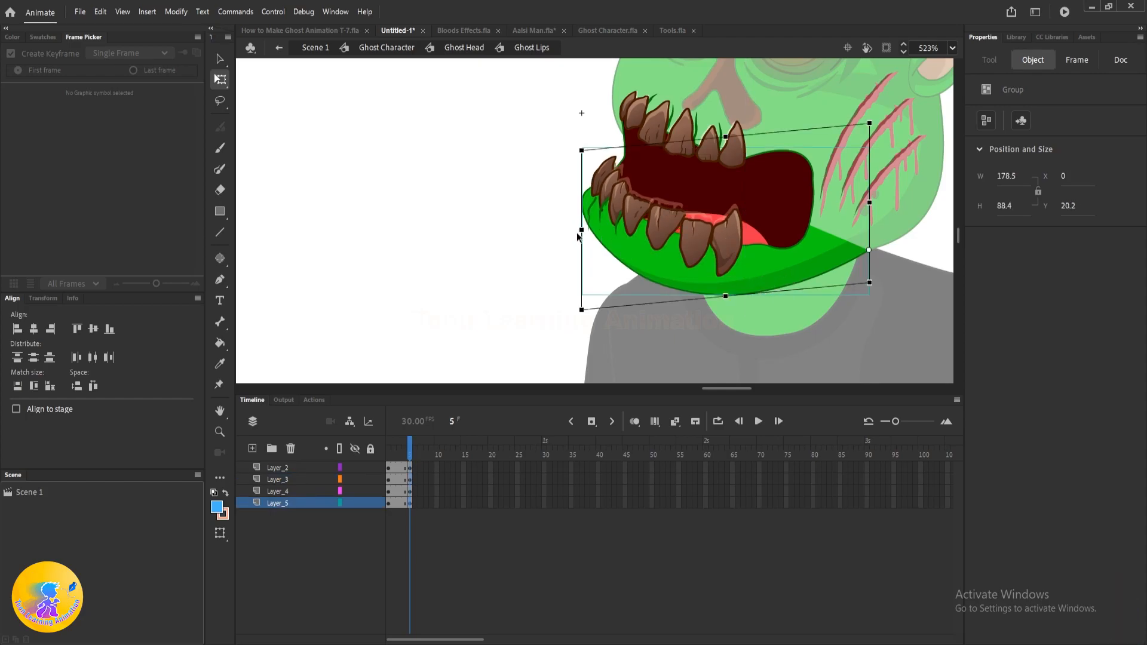
drag(581, 220, 583, 211)
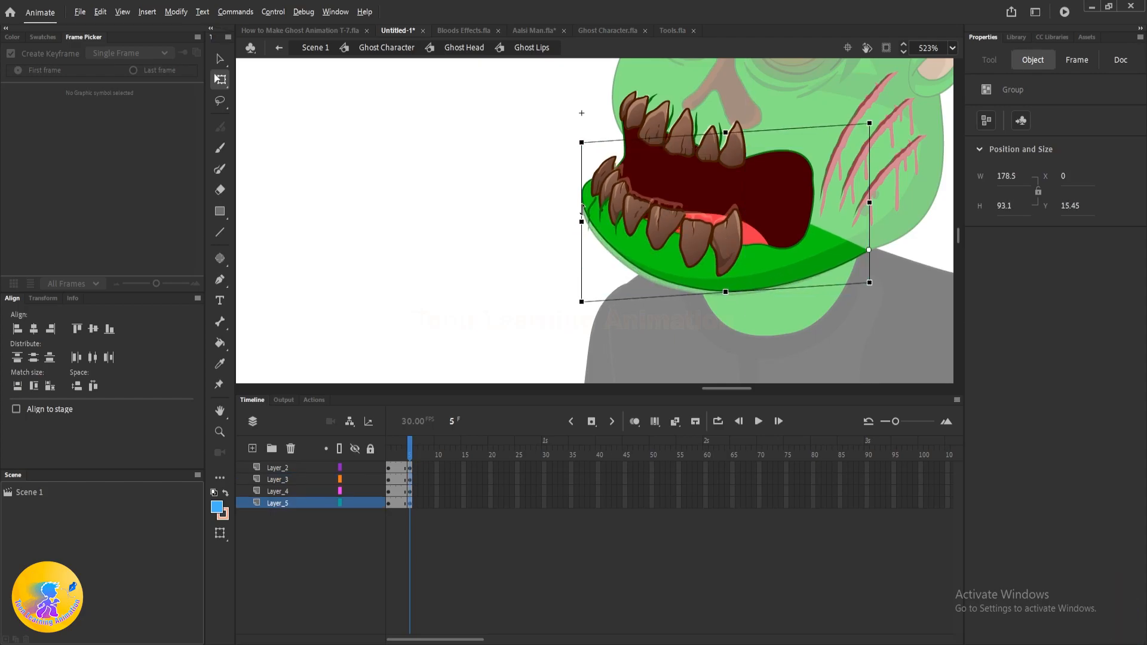
click(408, 453)
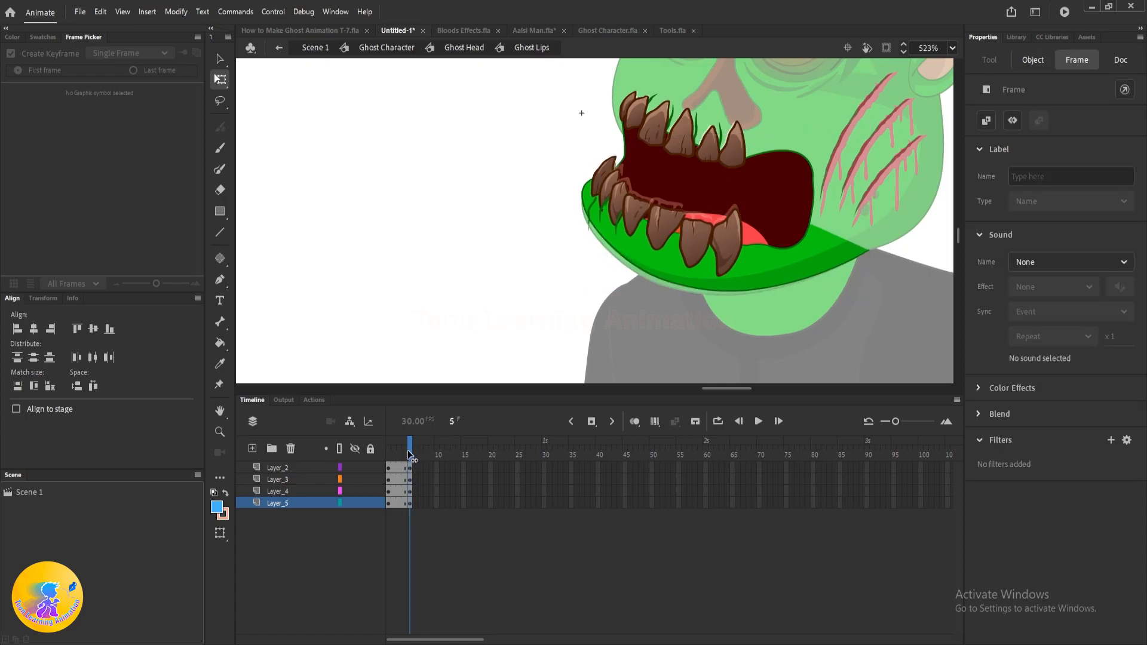
- Lower the upper teeth slightly at frame 5 and squash the dark mouth interior down from its upper edge
click(735, 174)
click(717, 156)
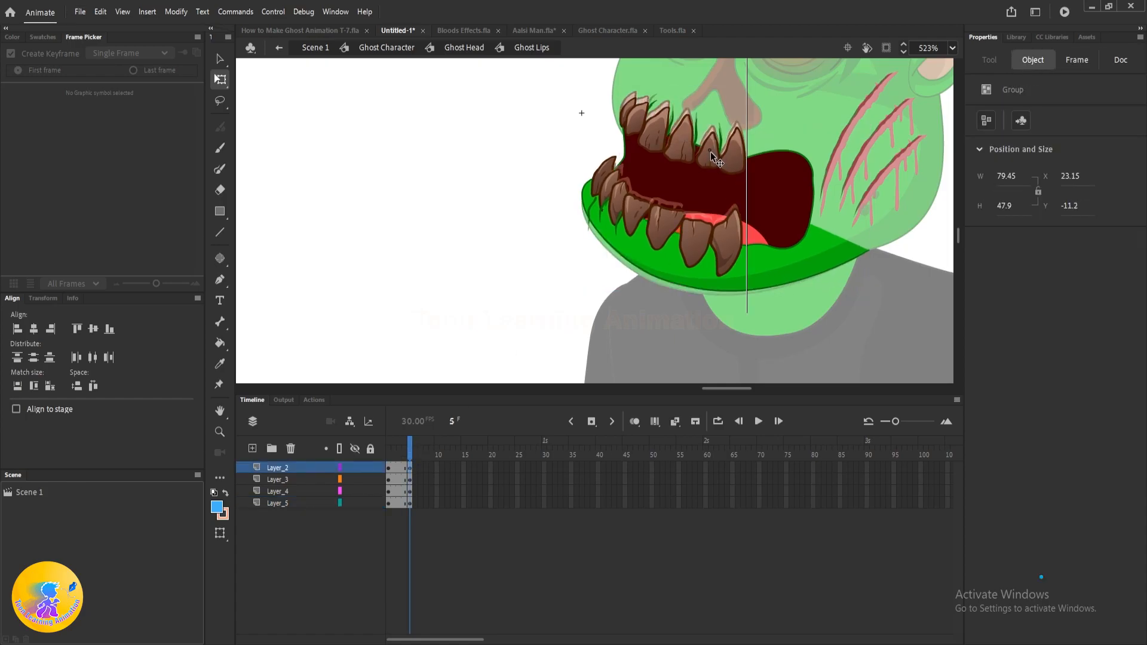
click(780, 192)
drag(705, 111, 705, 115)
click(525, 268)
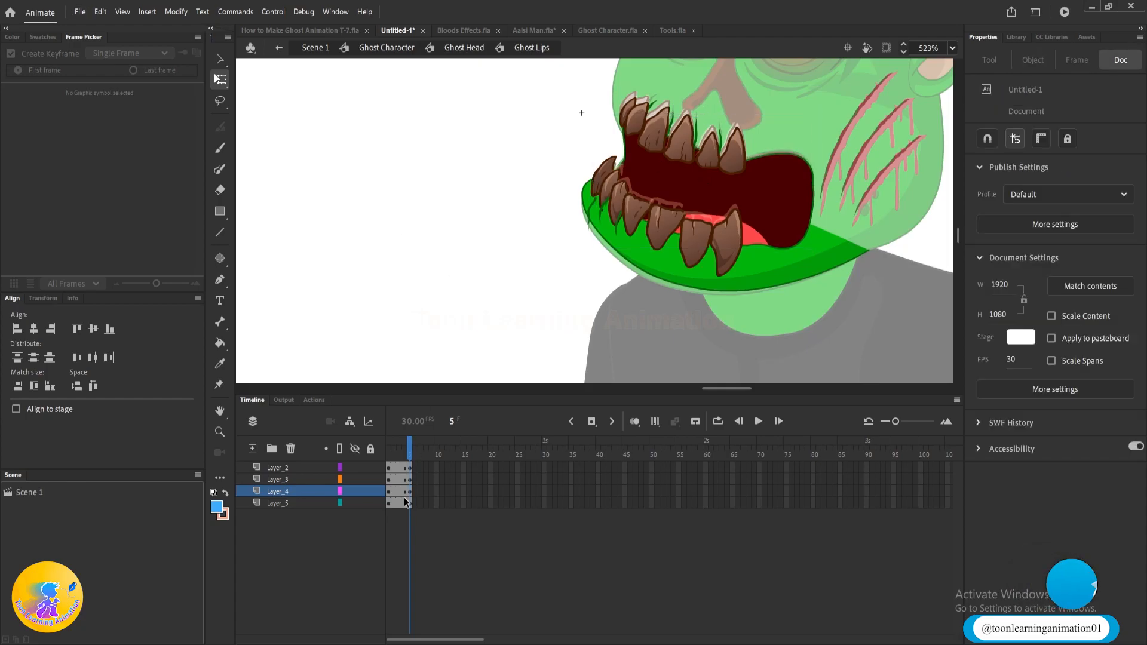
- Extend the mouth layers to frame 8 and shorten each of the two mouth poses by one frame
click(424, 450)
key(F5)
click(402, 450)
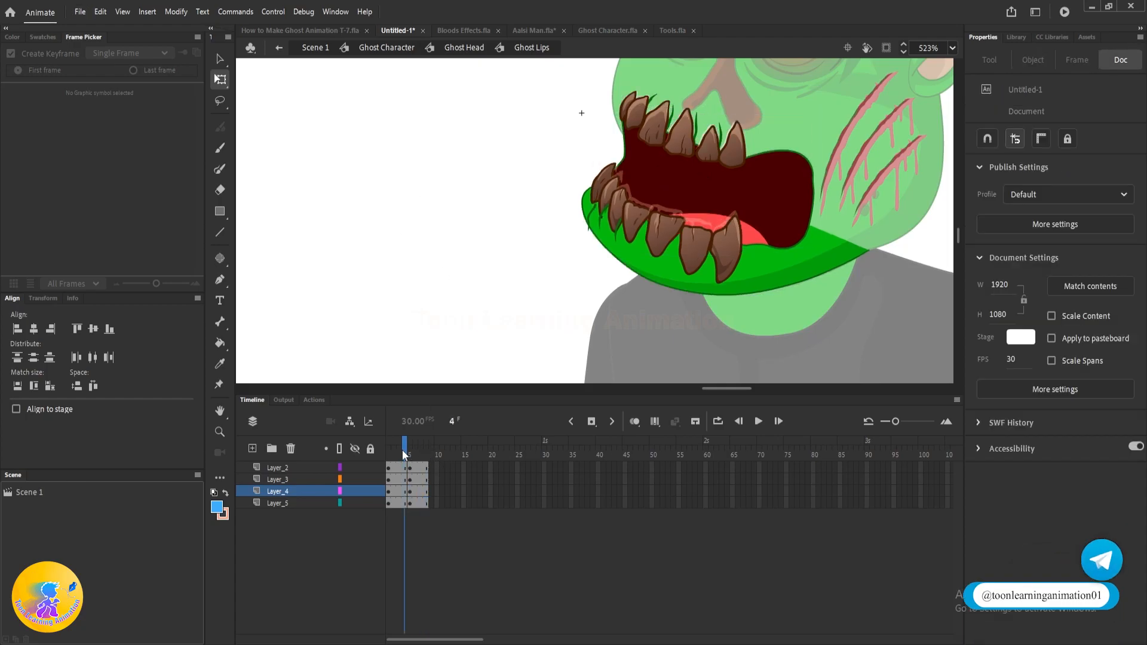
key(shift+F5)
click(410, 454)
key(shift+F5)
- Play the mouth cycle and remove one more frame from each pose, leaving a four-frame animation
drag(410, 454, 372, 416)
key(Return)
click(399, 453)
key(shift+F5)
click(407, 453)
key(shift+F5)
drag(409, 450, 266, 386)
- Exit to the Ghost Head symbol and set the Ghost Lips instance to play its graphic in a loop
double_click(418, 234)
drag(447, 453, 231, 394)
key(Return)
drag(460, 453, 48, 403)
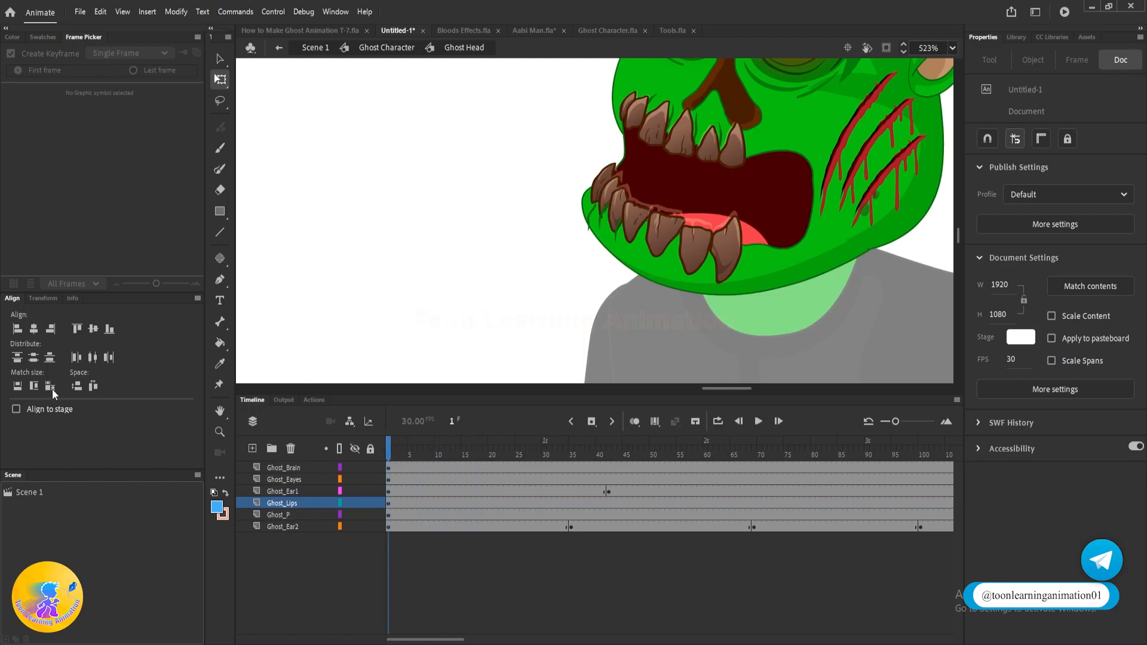
click(660, 198)
click(986, 377)
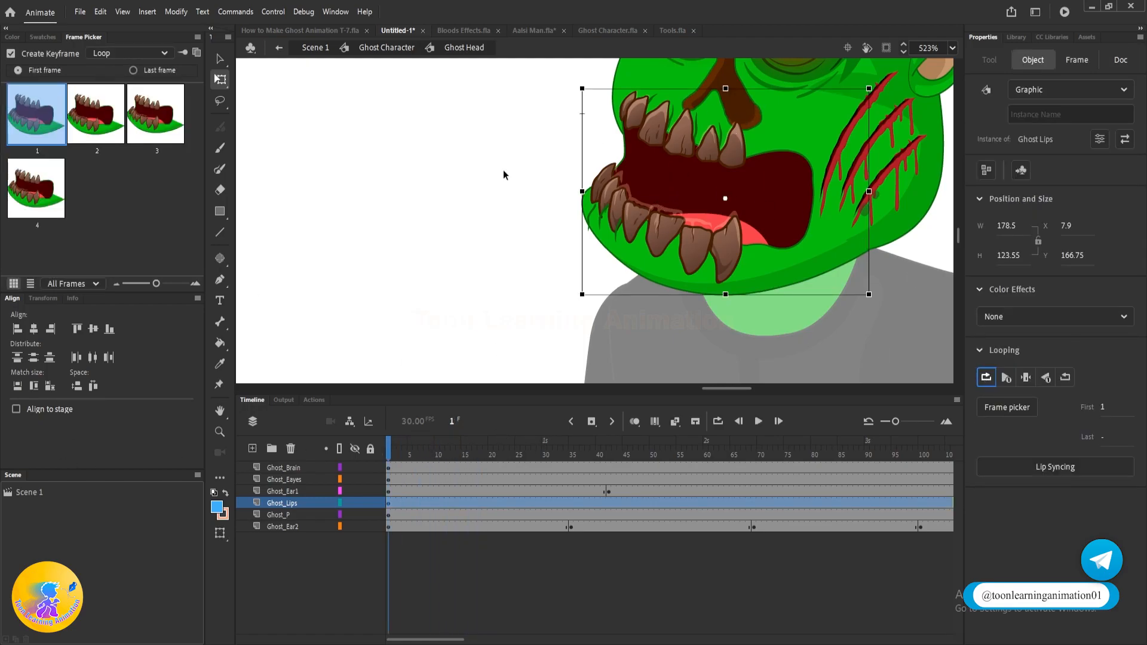
- Play the Ghost Head animation to check the looping mouth movement
click(446, 191)
key(Return)
key(Return)
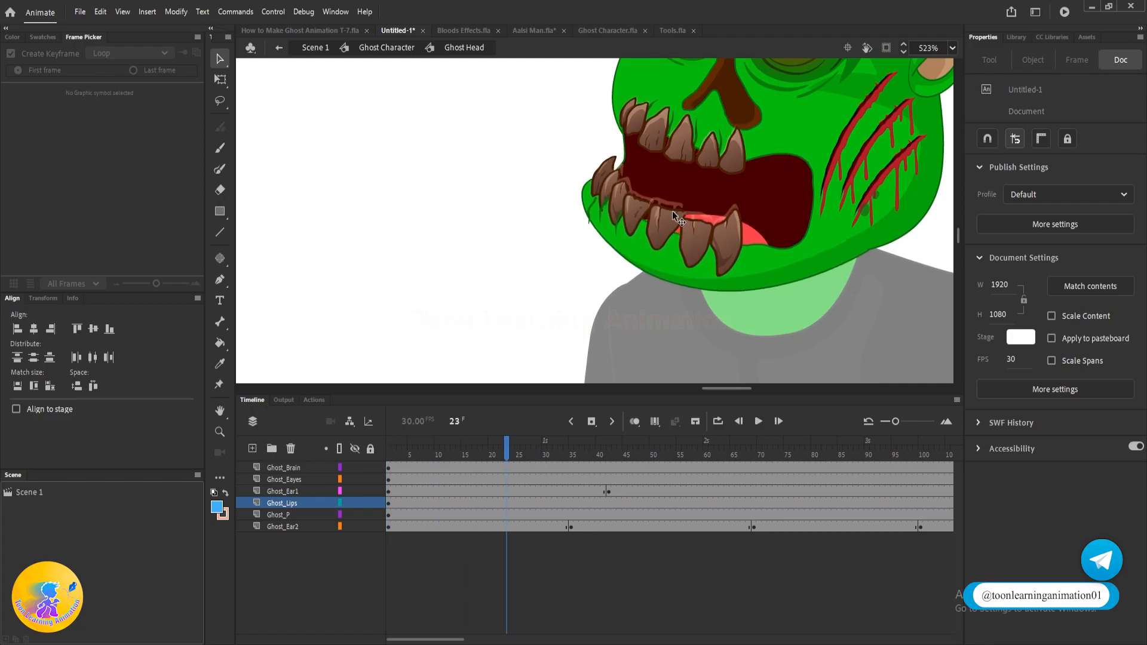
scroll(722, 202, down, 3)
key(Return)
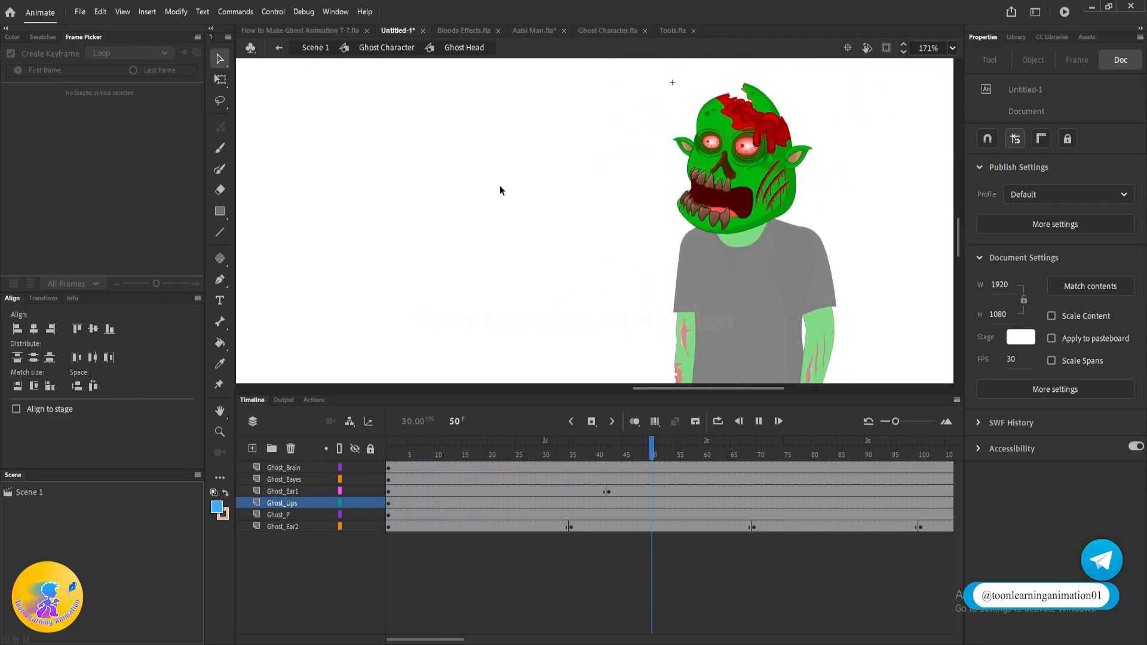
- Return to Scene 1 and review the ghost character's inner timeline
click(313, 47)
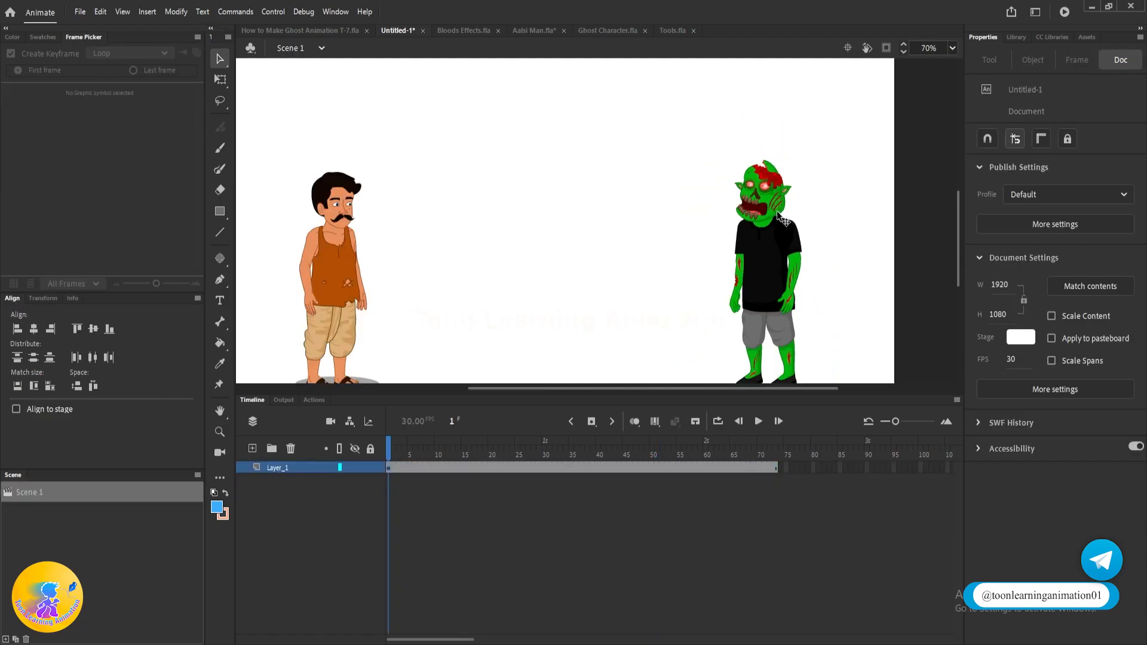
scroll(740, 201, up, 3)
double_click(763, 224)
drag(481, 445, 524, 491)
click(375, 62)
double_click(519, 299)
- Select the ghost character instance in Scene 1 and set its first loop frame to 1
click(454, 127)
click(808, 288)
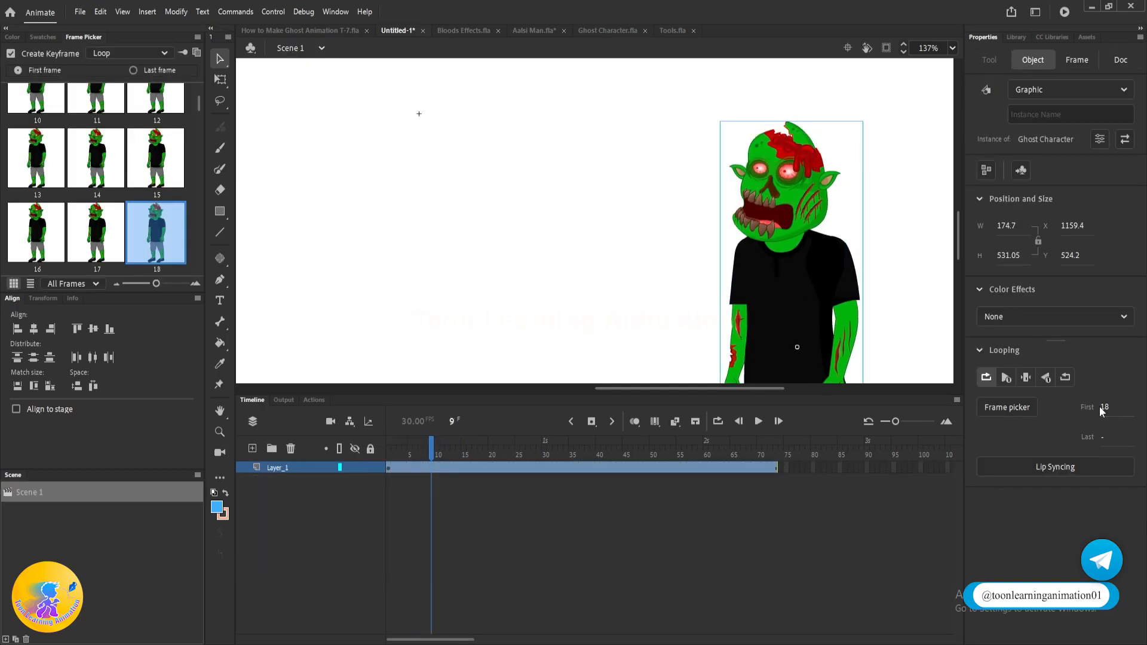
drag(1103, 409, 279, 289)
drag(543, 155, 929, 302)
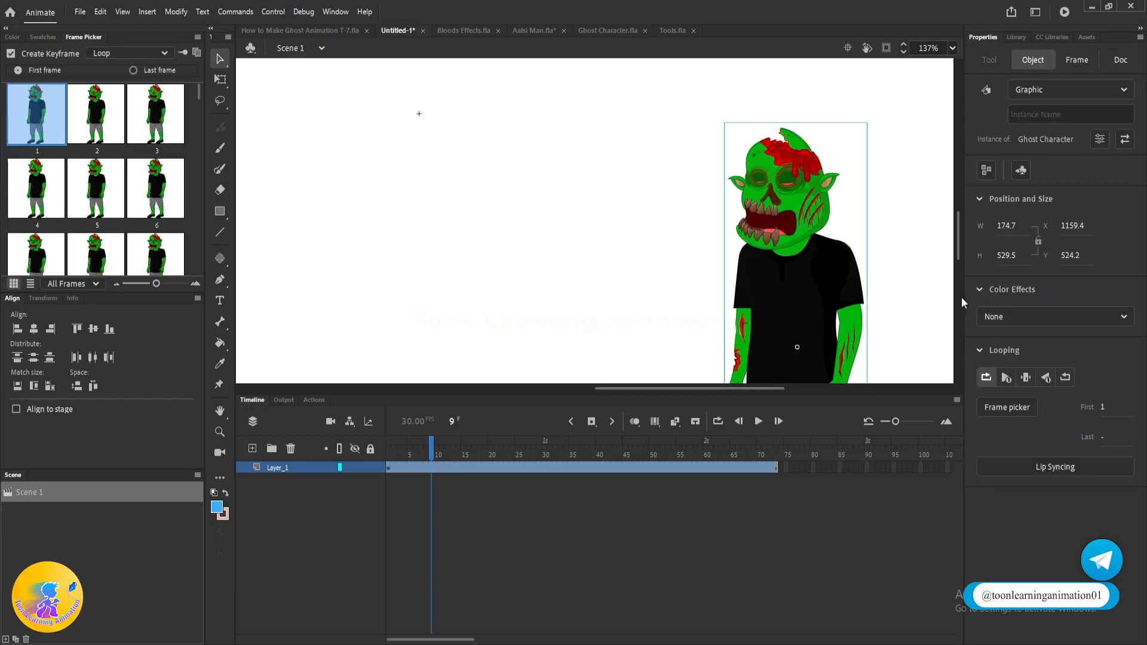
- Switch to the How to Make Ghost Animation T-7 document and paste the ghost character into its Ghost layer
click(330, 29)
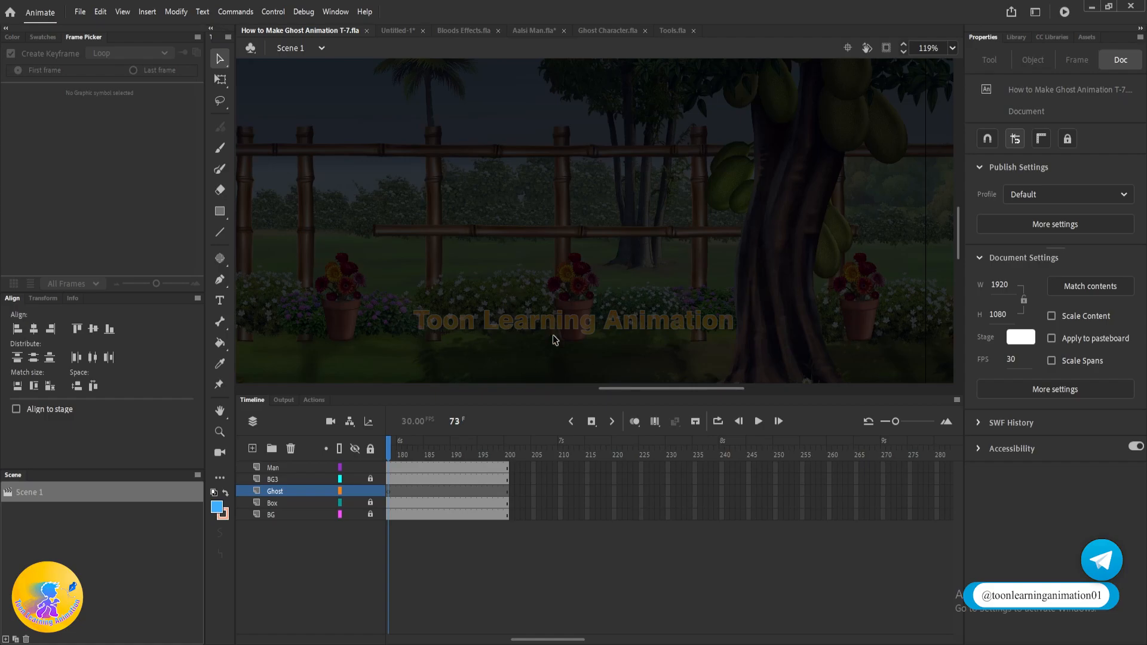
key(ctrl+v)
click(578, 341)
click(604, 366)
- Play the scene to check the ghost's animation against the background, and return to frame 66
drag(395, 452, 351, 457)
key(Return)
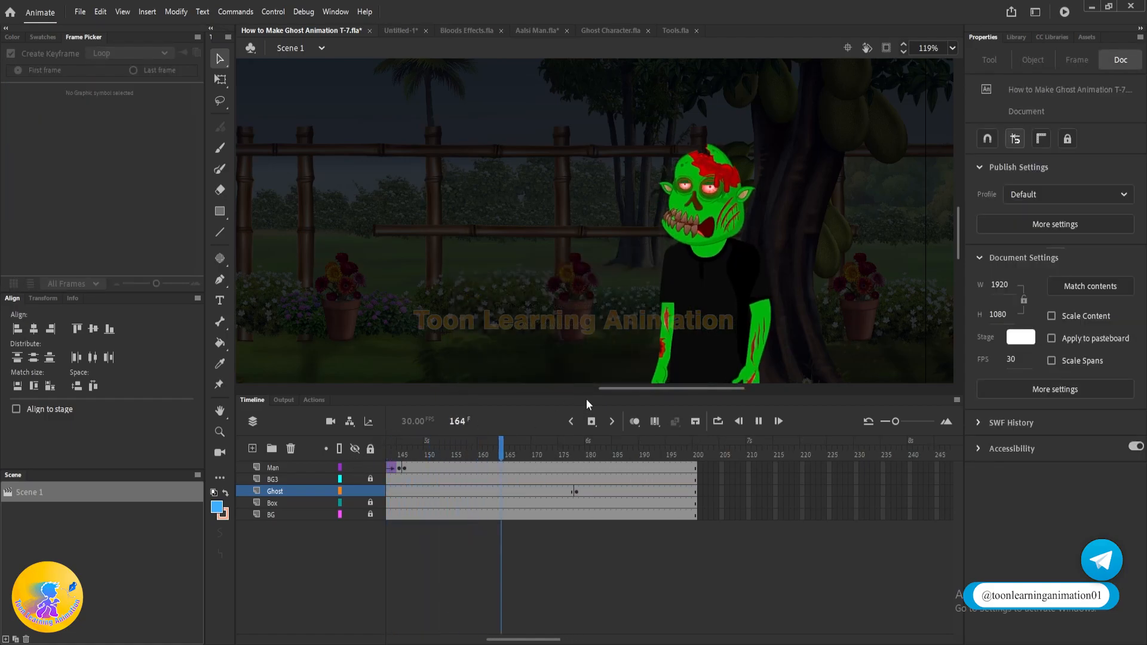
drag(734, 454, 550, 443)
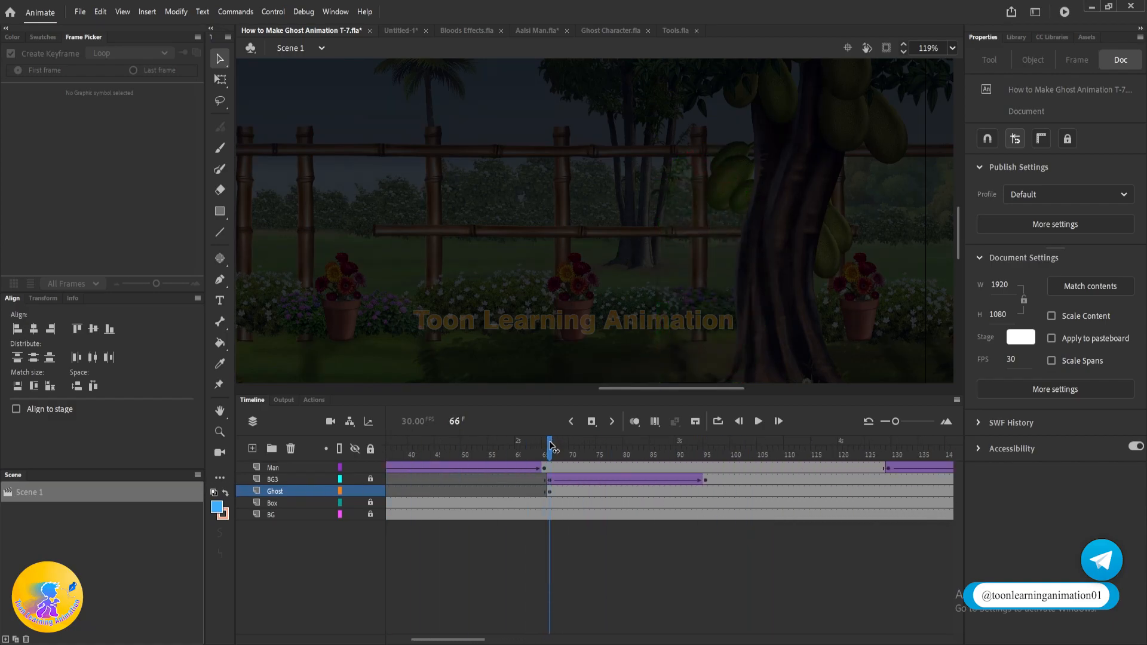
- Select the BG3 tween at frame 66 and lock the Man layer
click(673, 309)
click(545, 542)
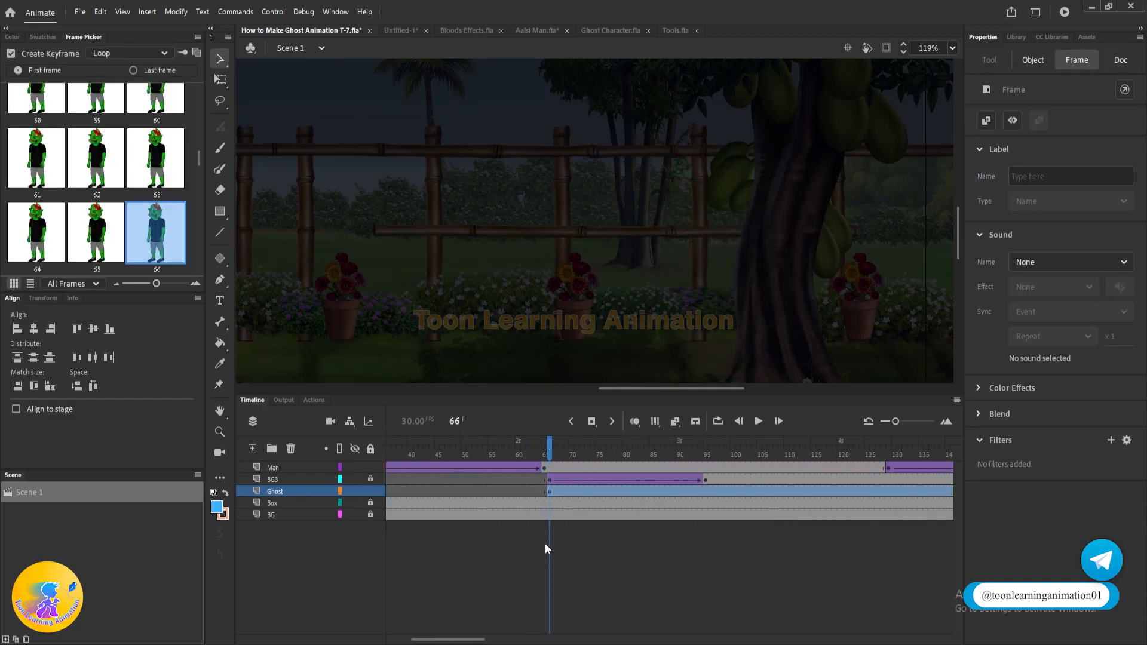
click(549, 478)
scroll(714, 282, down, 4)
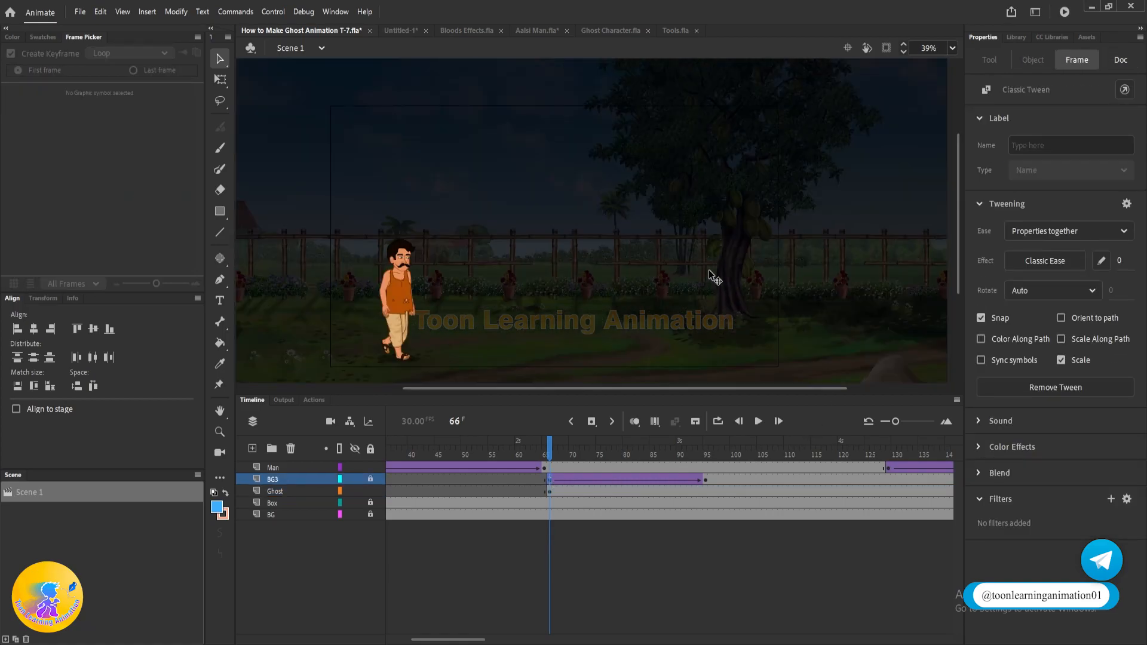
scroll(740, 294, up, 1)
click(371, 467)
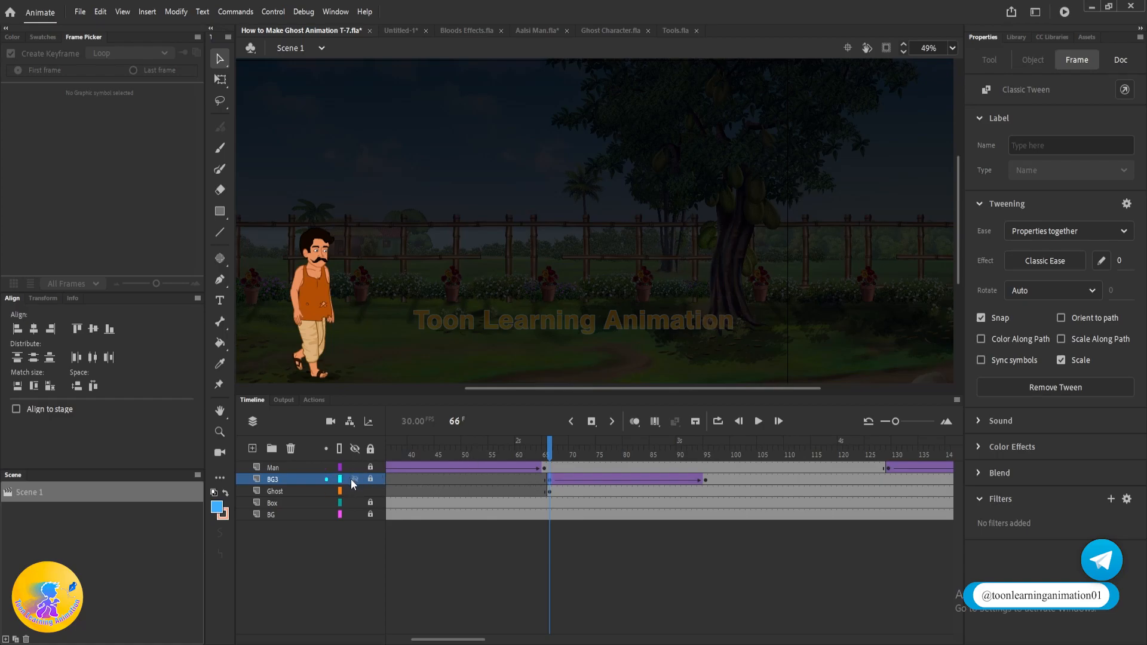
- Set the first loop frame of the ghost on the Ghost layer at frame 66 to 1
click(354, 479)
click(299, 491)
click(1110, 409)
text(1)
key(Return)
- Play back the scene up close on the ghost to check its mouth and eye animation
drag(559, 453, 700, 457)
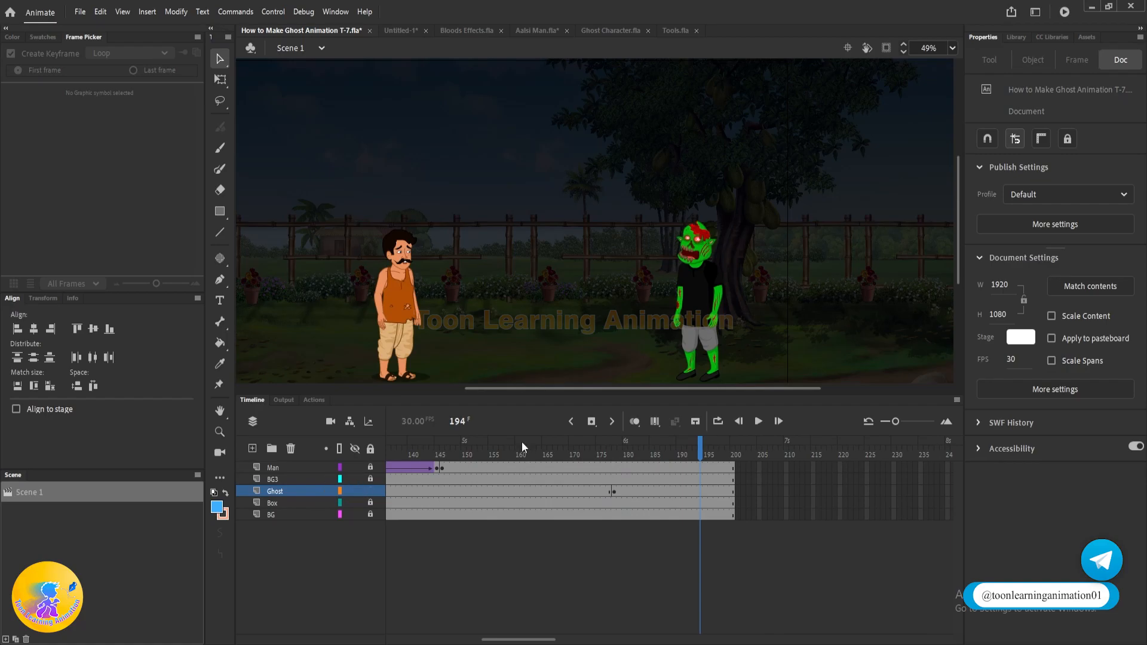
ctrl+scroll(726, 257, up, 5)
key(Return)
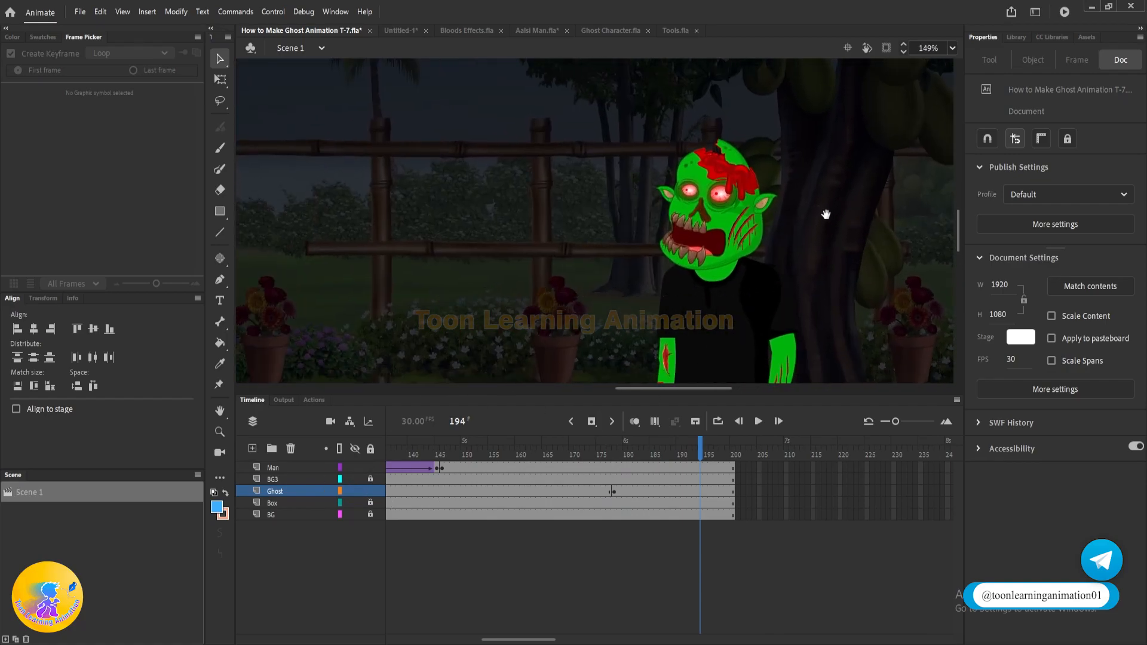
key(Return)
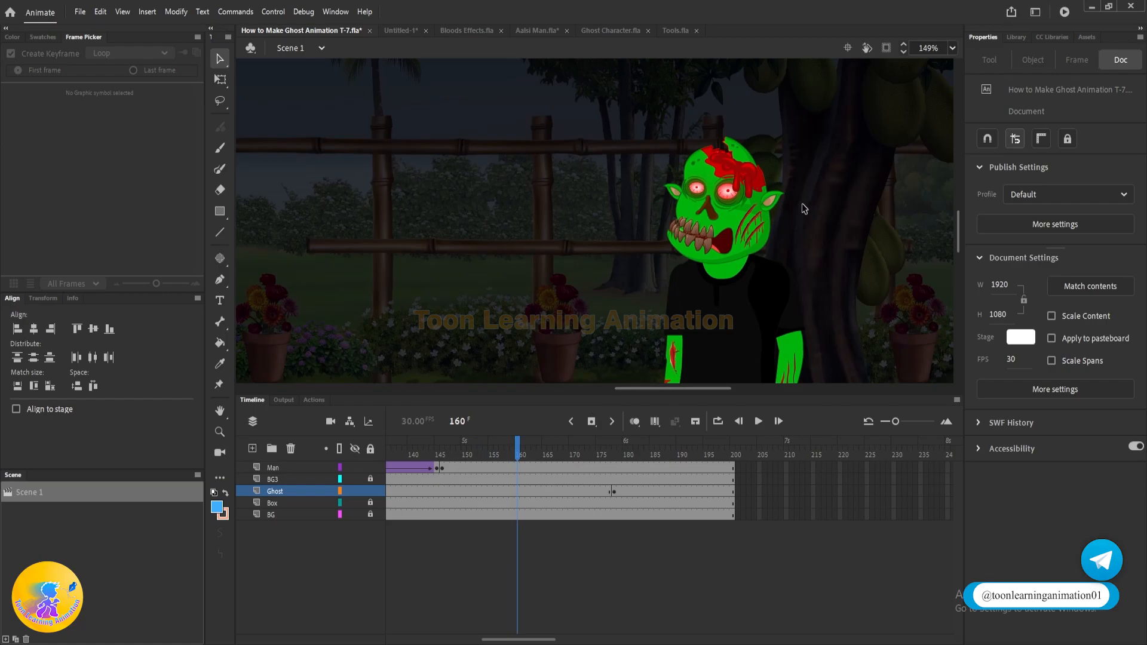
- Scrub from frame 160 to frame 197 and examine the ghost's blink and pupil positions up close
ctrl+scroll(661, 339, up, 6)
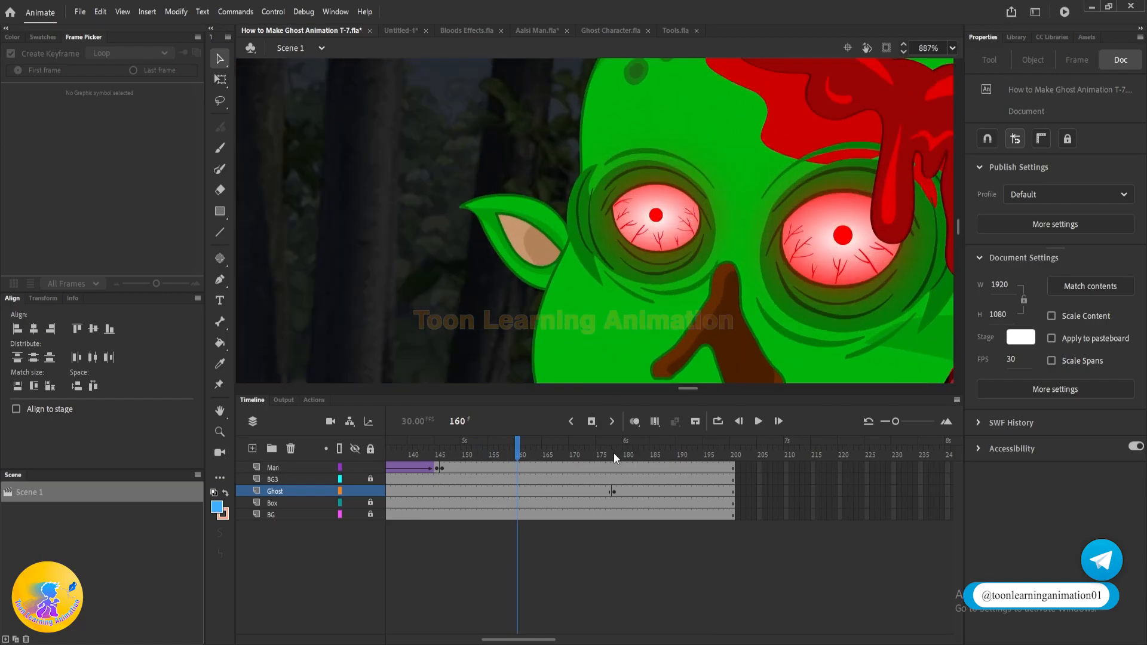
drag(614, 454, 662, 459)
ctrl+scroll(680, 197, down, 3)
drag(652, 292, 683, 163)
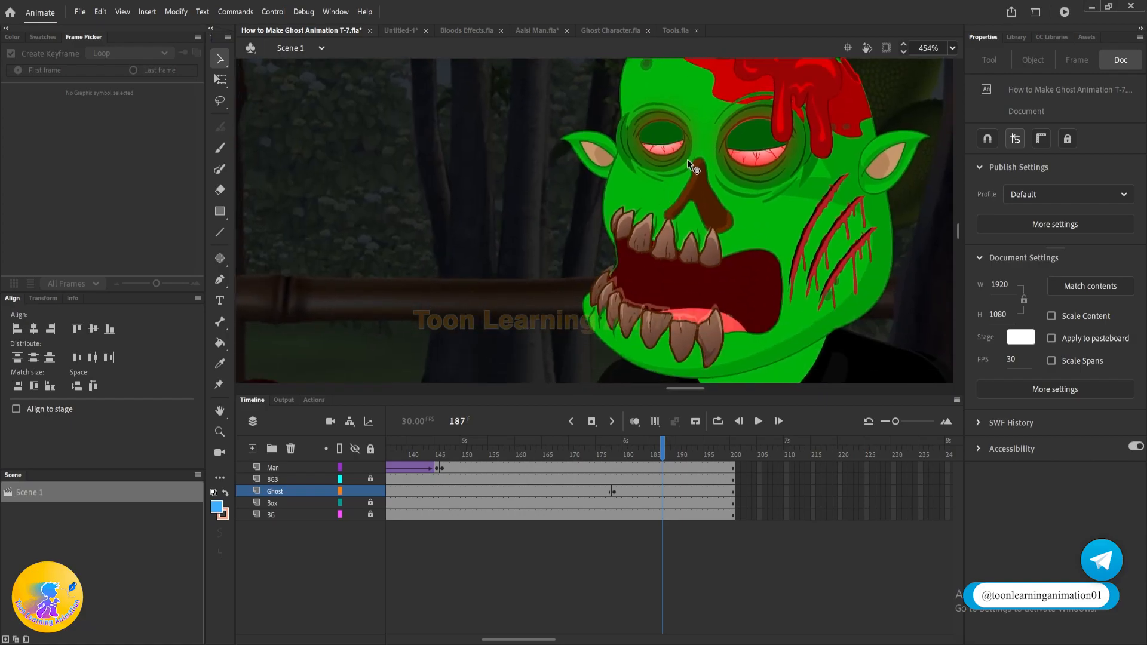
ctrl+scroll(683, 163, down, 1)
drag(636, 453, 716, 460)
ctrl+scroll(669, 116, up, 4)
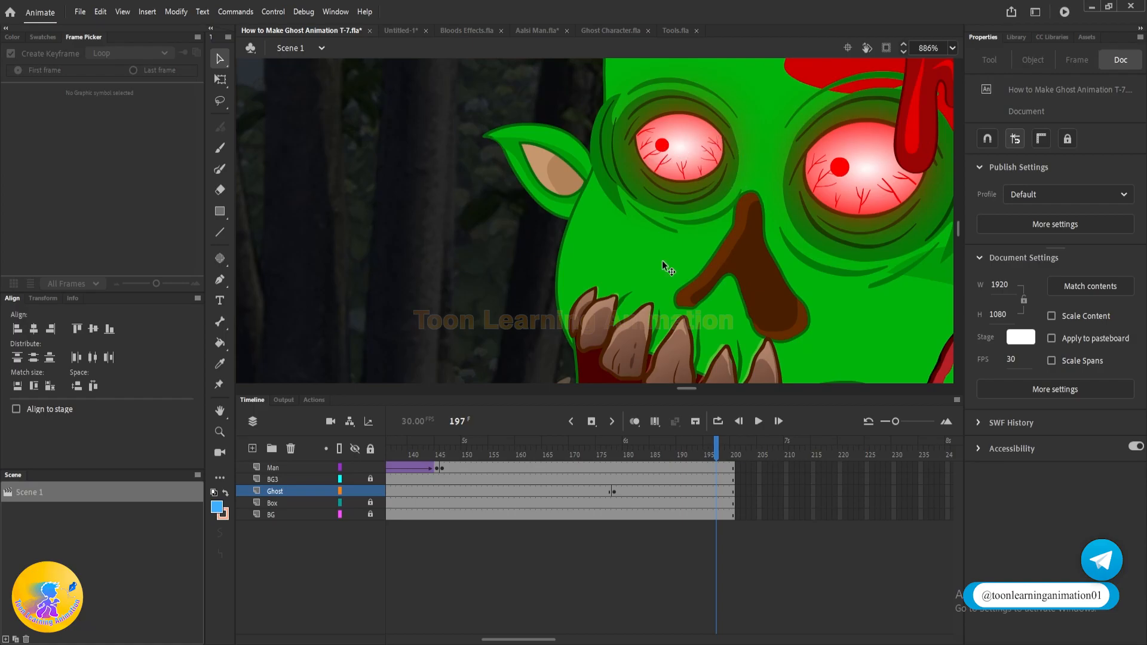
- At frame 179, copy both red pupils from inside the ghost's Ghost Eayes symbol and return to Scene 1
click(604, 446)
click(618, 456)
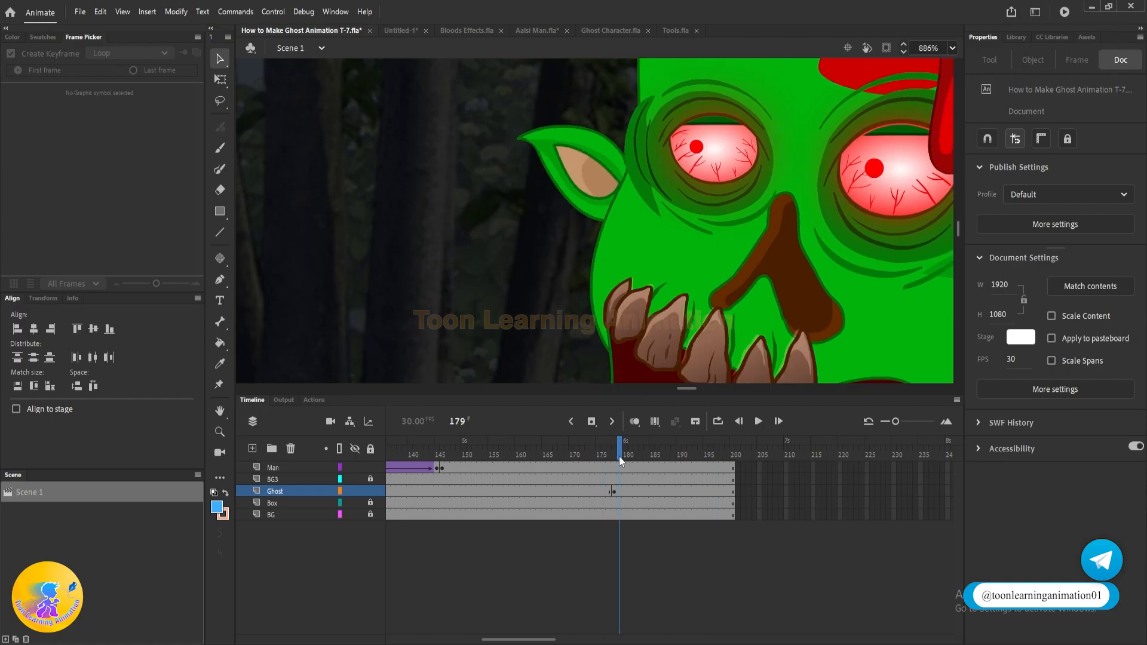
double_click(693, 142)
double_click(693, 142)
double_click(694, 142)
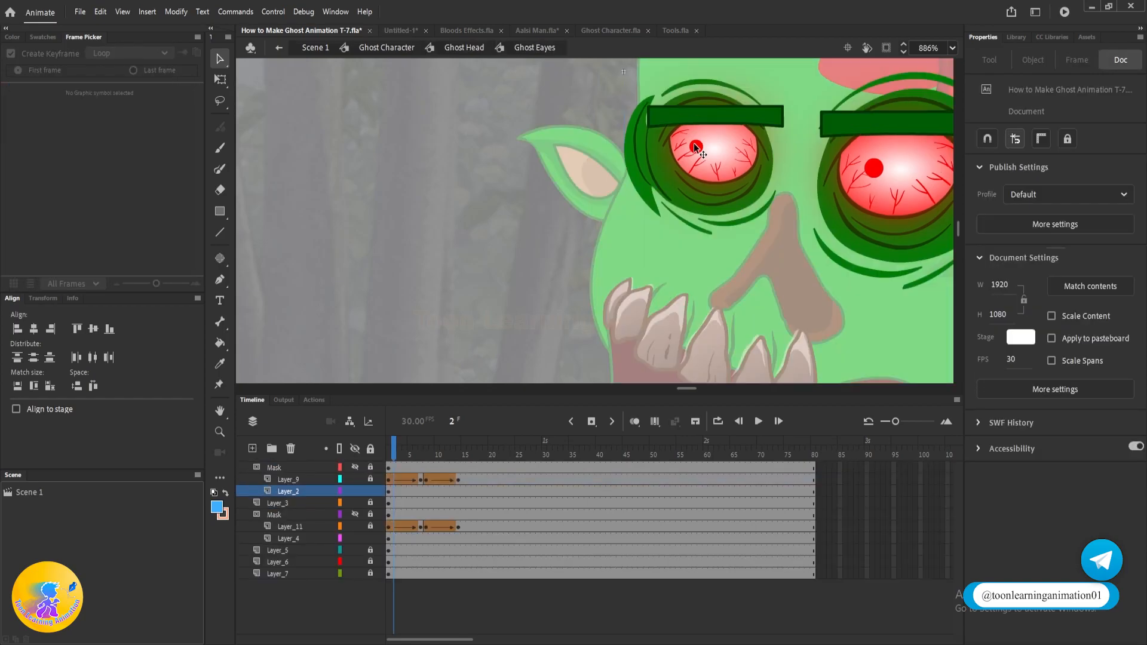
click(694, 142)
shift+click(875, 166)
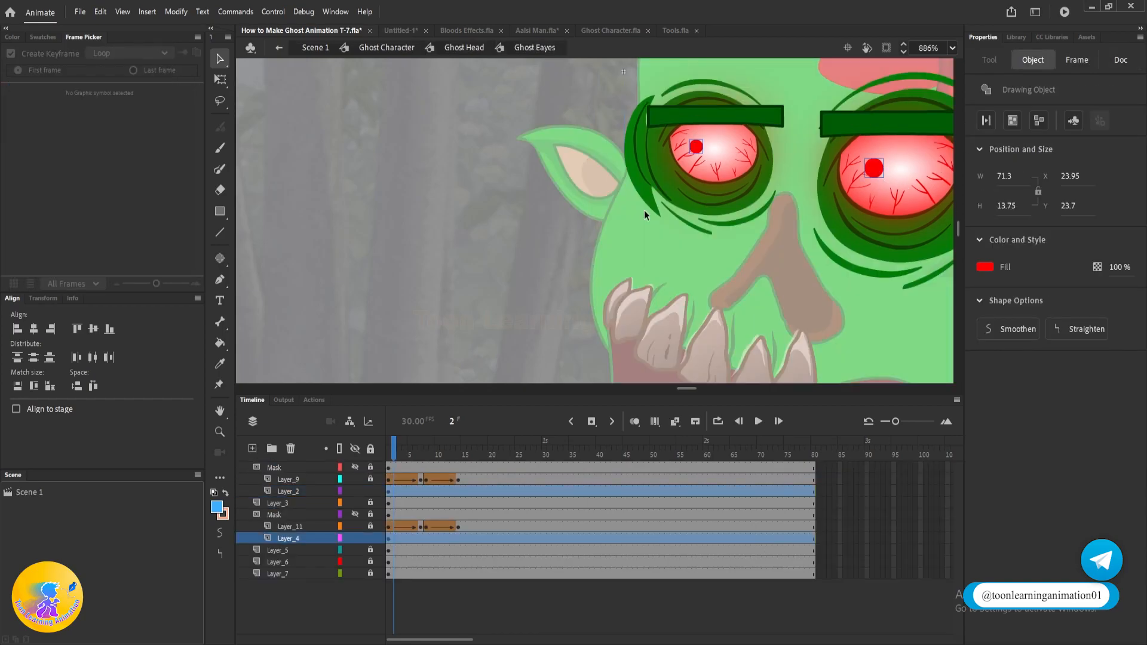
click(315, 48)
- At scene frame 177, open the Ghost Eayes symbol nested in the ghost's head, at its first frame
click(657, 456)
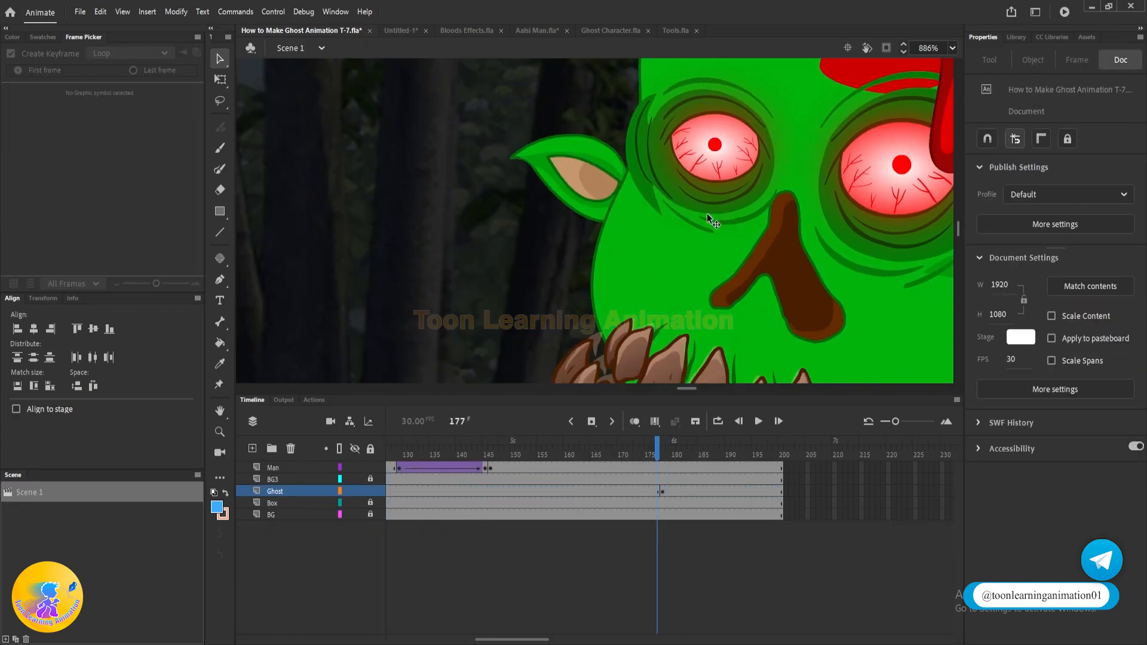
double_click(715, 143)
double_click(715, 143)
click(716, 144)
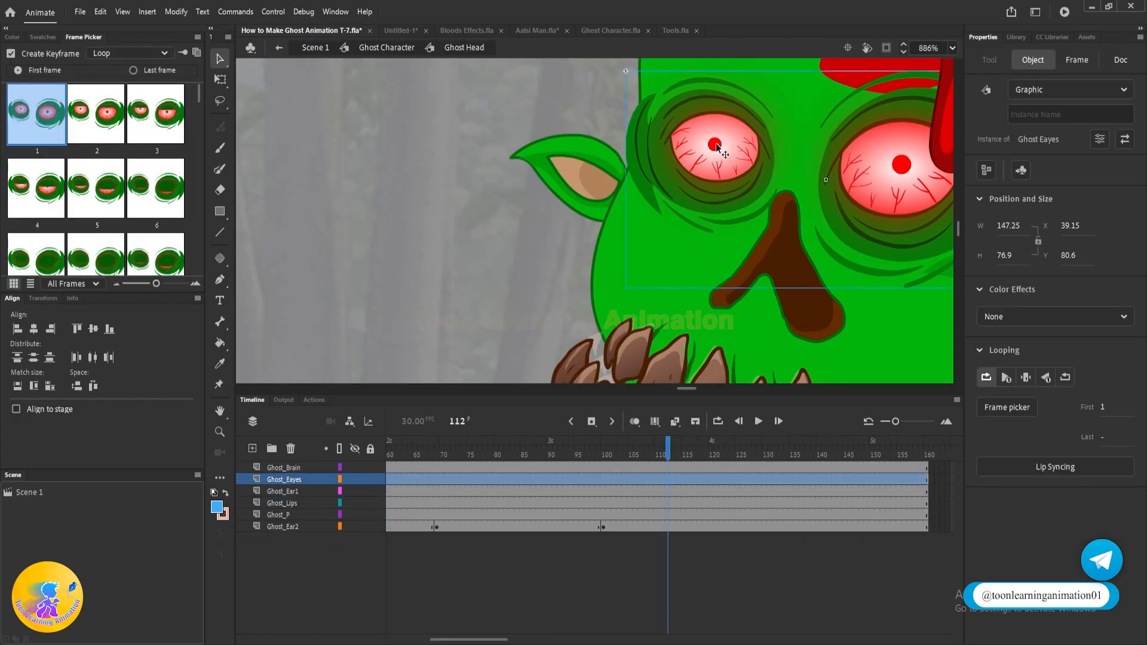
key(shift+comma)
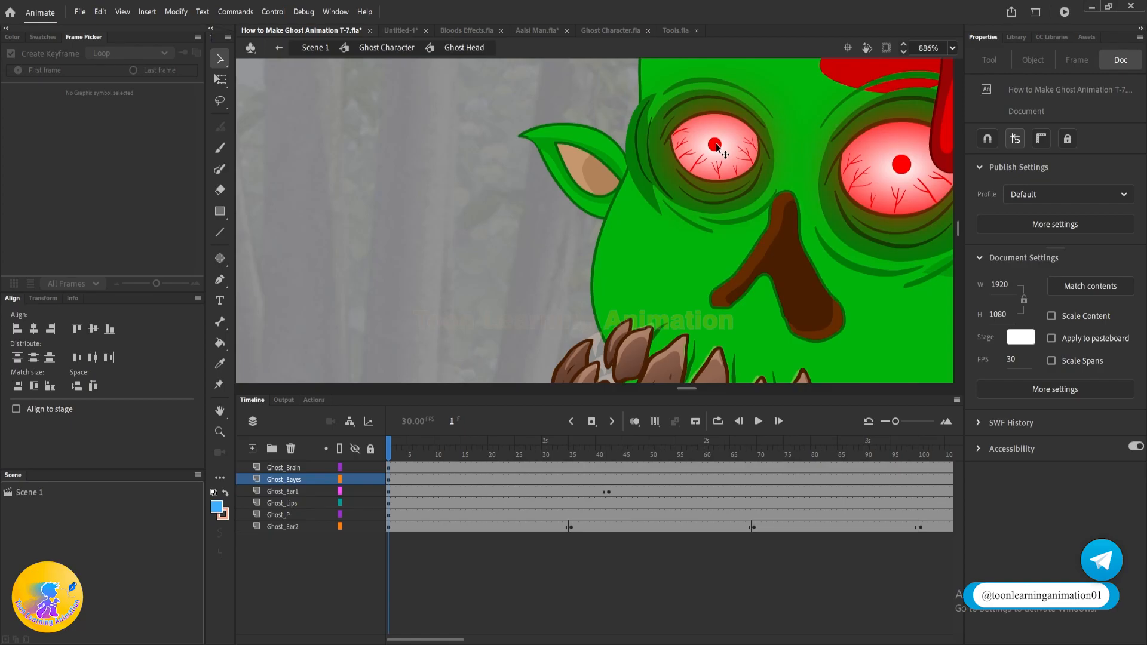
double_click(715, 143)
click(715, 143)
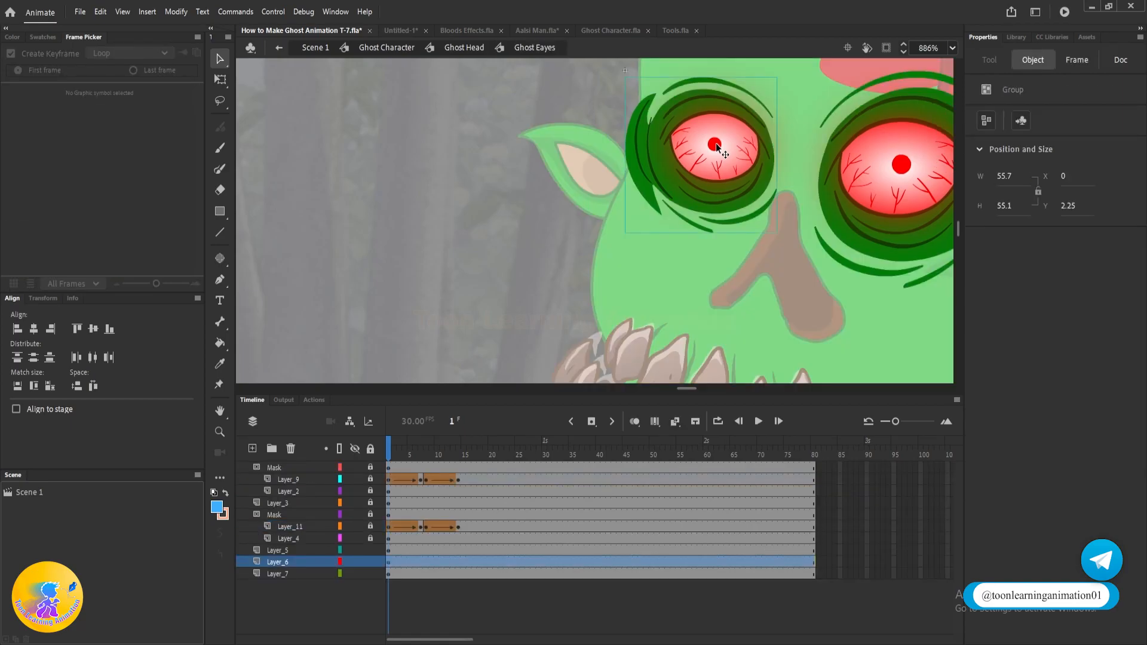
- Lock Layer_5, Layer_6 and Layer_7, unlock Layer_2 and Layer_4, and hide both eye mask layers
drag(370, 550, 371, 573)
click(371, 538)
click(356, 513)
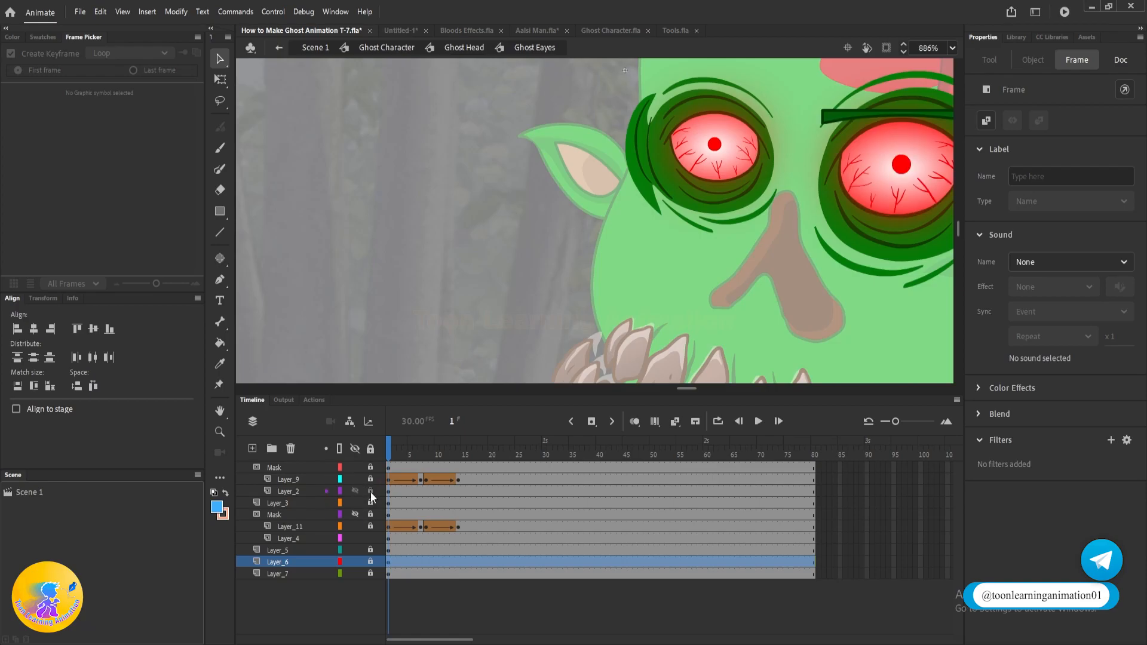
click(355, 467)
- Delete the centred pupil on Layer_2 and paste the copied pupils in place
click(714, 145)
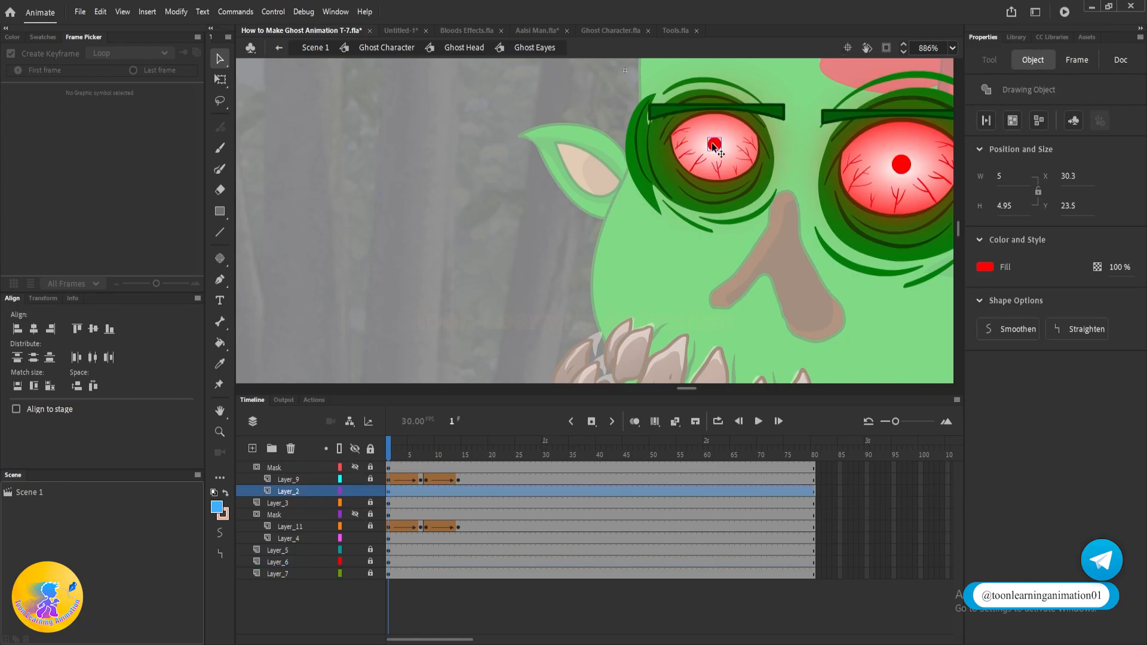
key(Delete)
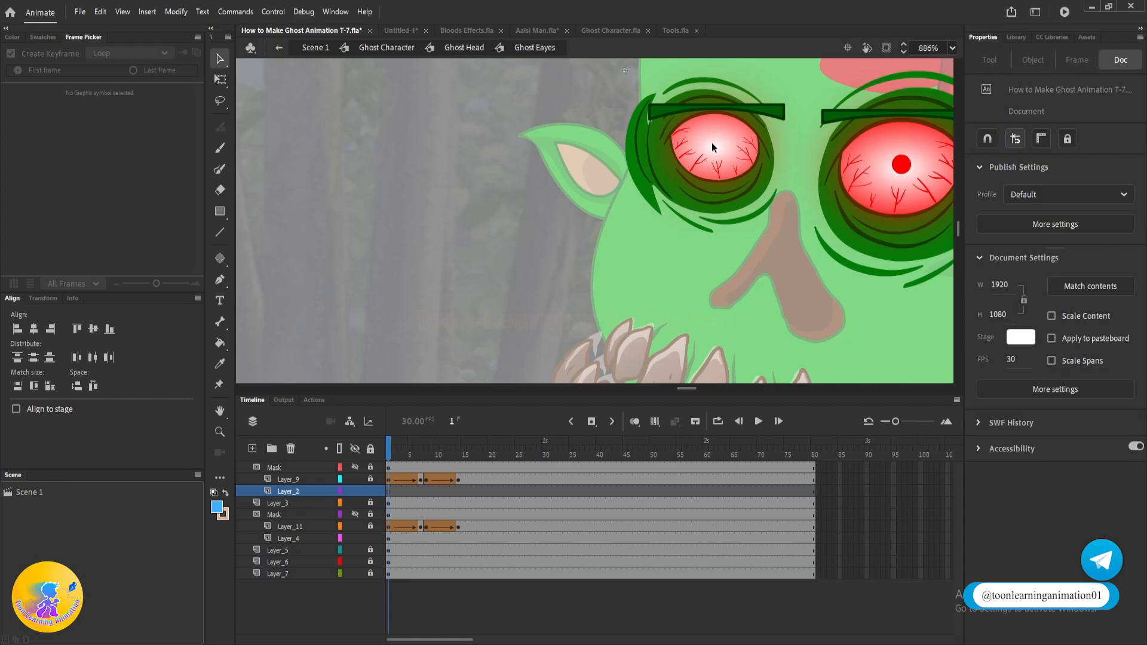
key(ctrl+z)
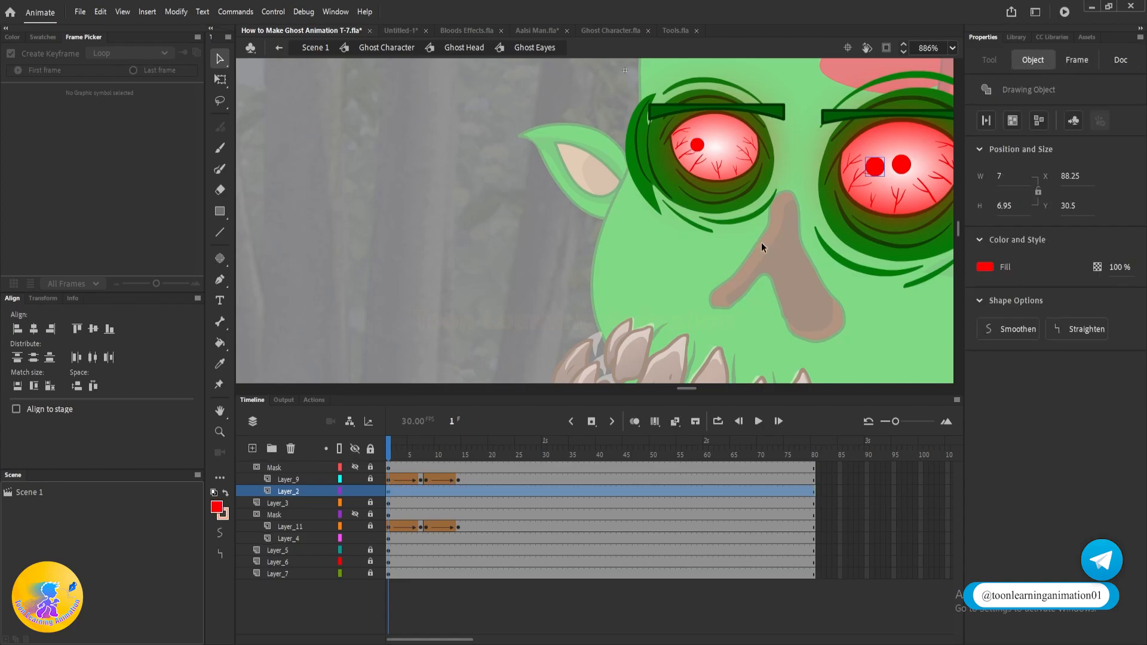
- Replace the larger eye's centred pupil on Layer_4 with its pasted copy moved from Layer_2, and return to Scene 1
click(918, 209)
click(873, 173)
key(Delete)
click(902, 166)
key(Delete)
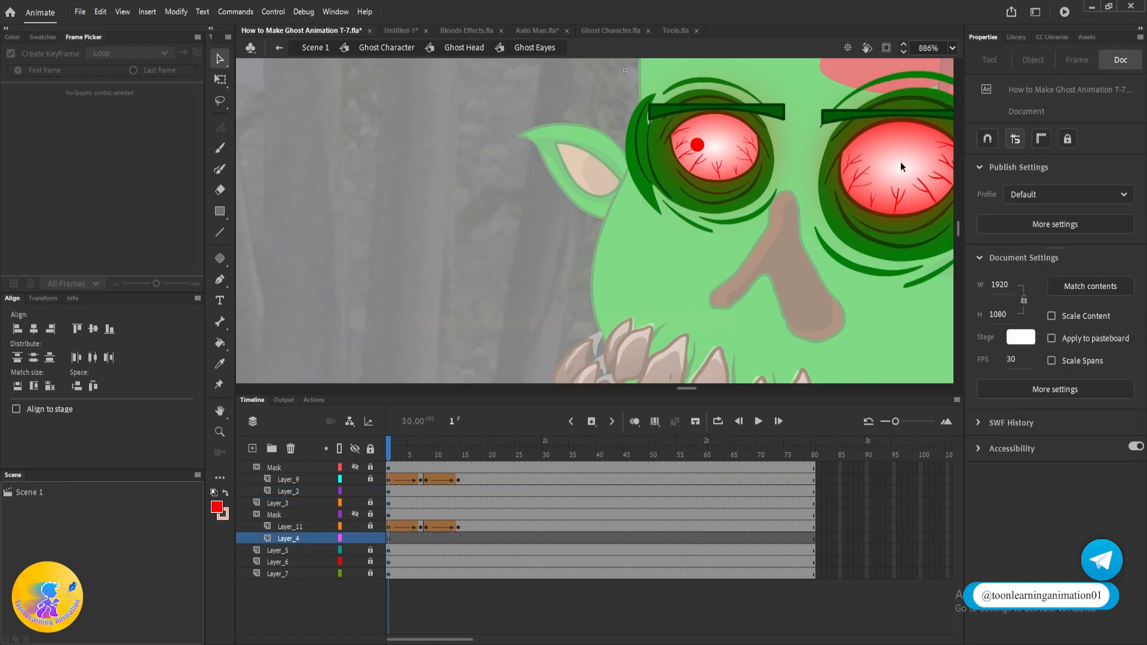
key(ctrl+z)
double_click(458, 212)
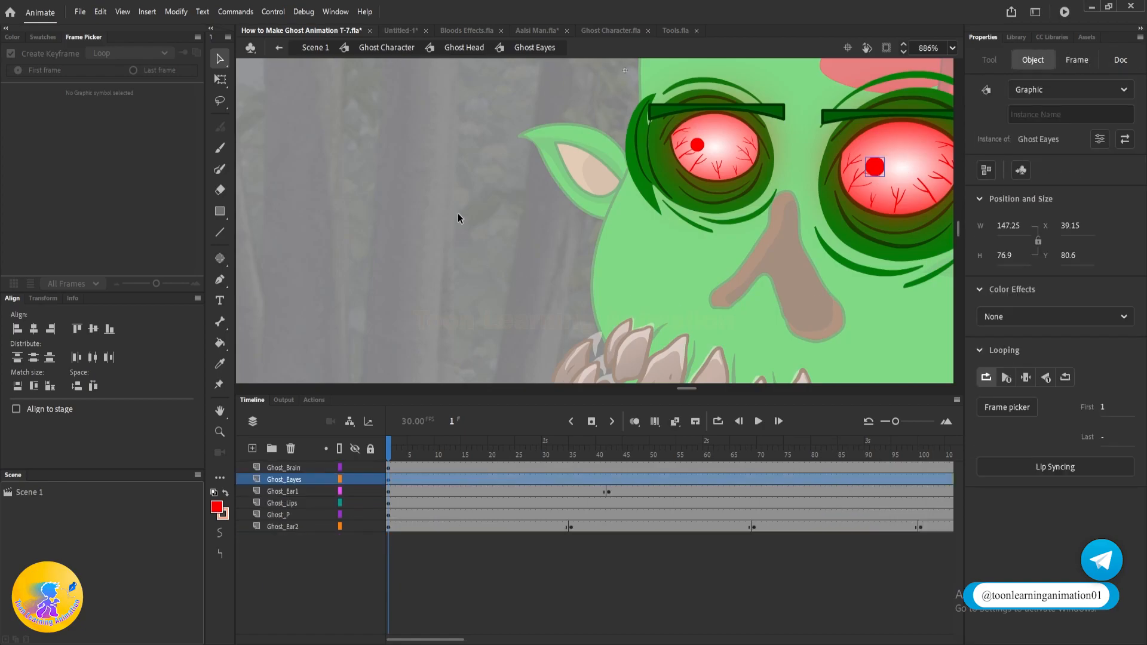
drag(388, 456, 216, 142)
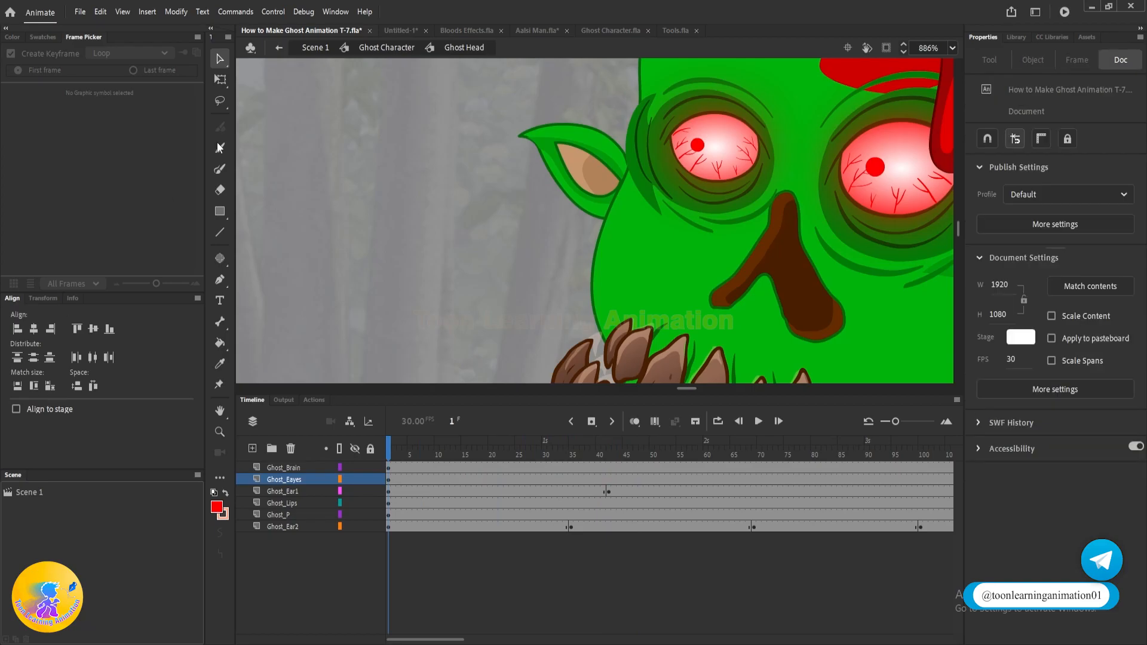
click(315, 48)
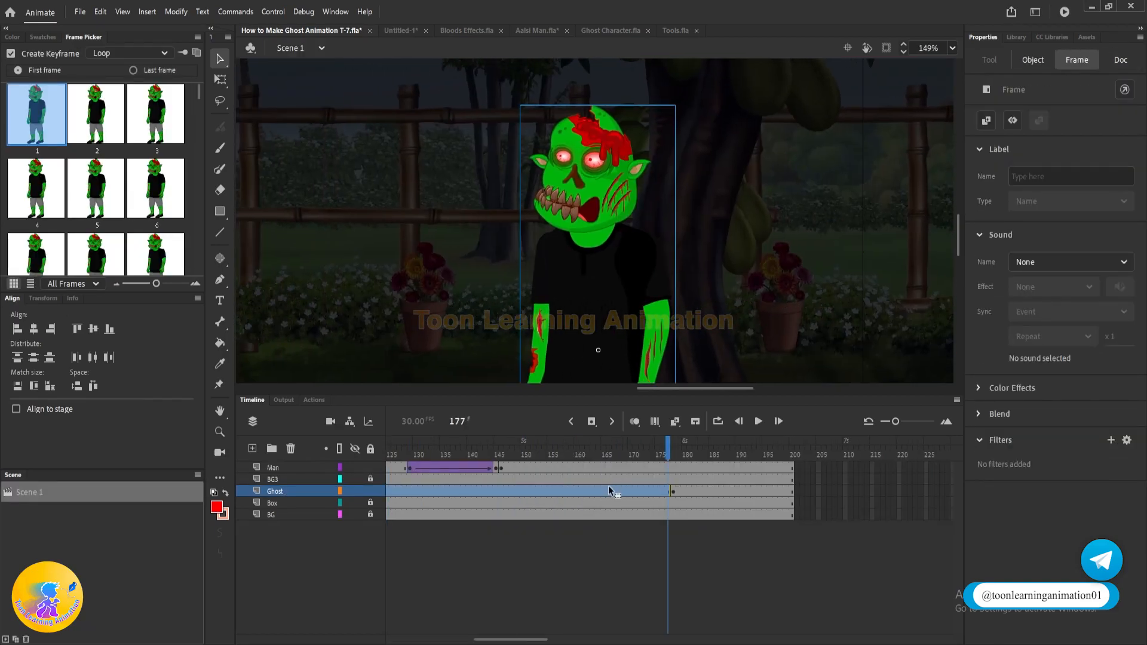
- Extend the frames of all scene layers well beyond frame 200 and go to frame 144
drag(668, 455, 967, 515)
key(F5)
drag(565, 443, 625, 430)
- Play the scene from frame 144 to check the man's reaction and the ghost's mouth and eyes
drag(594, 224, 853, 219)
scroll(658, 226, down, 4)
drag(519, 266, 634, 273)
scroll(490, 253, up, 2)
drag(489, 252, 487, 325)
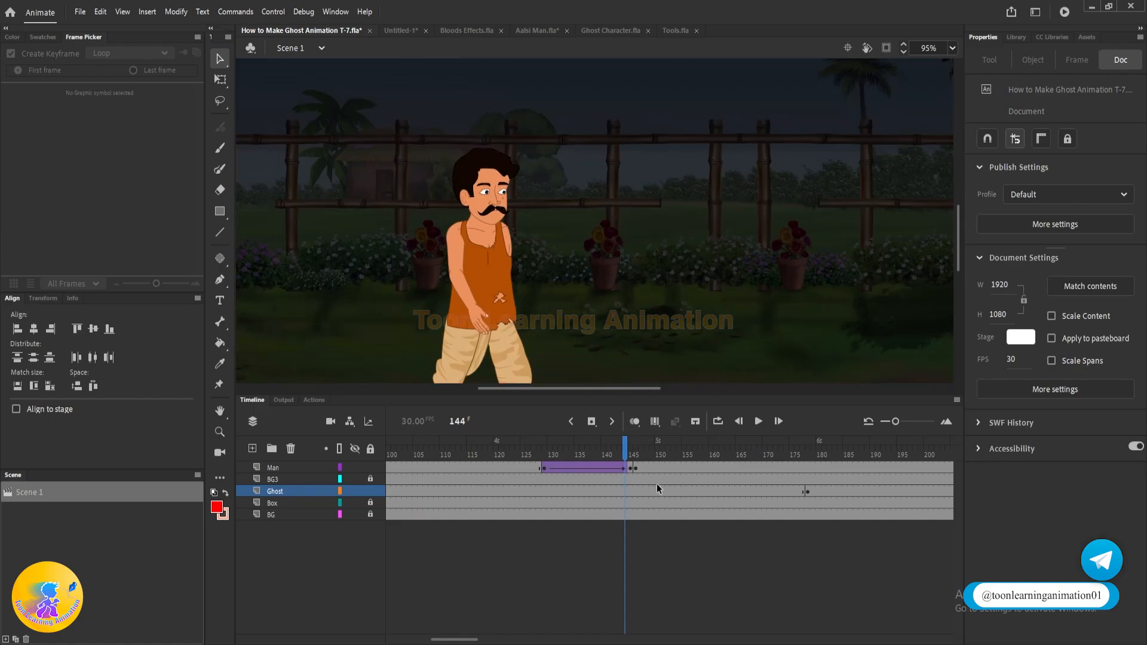
key(Return)
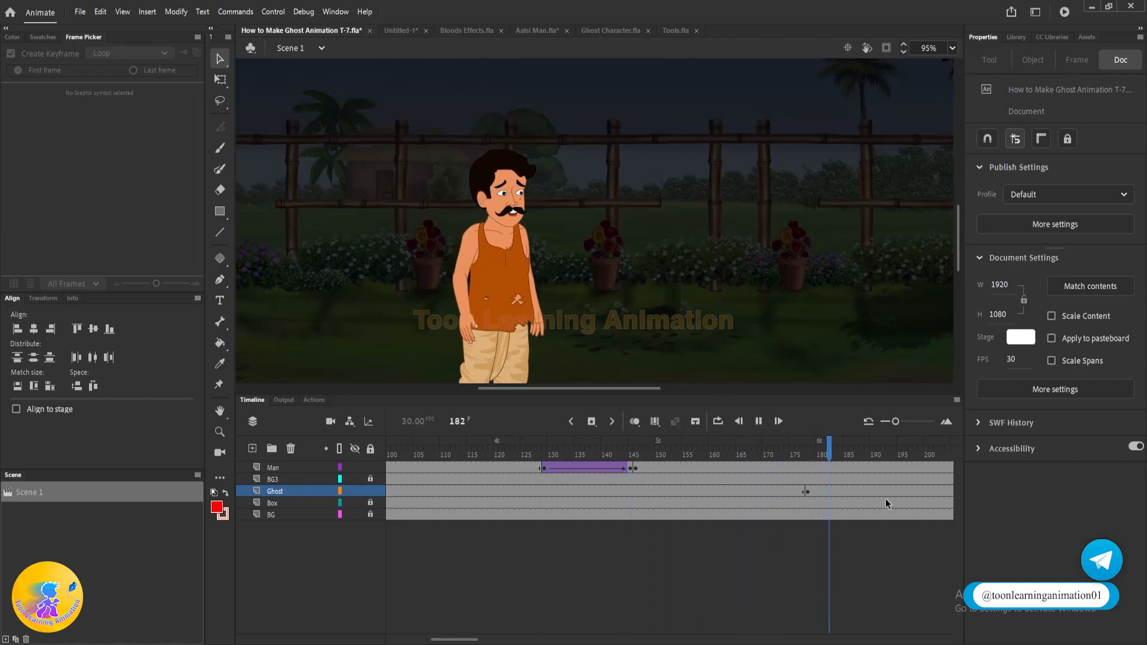
drag(854, 316, 431, 331)
key(Return)
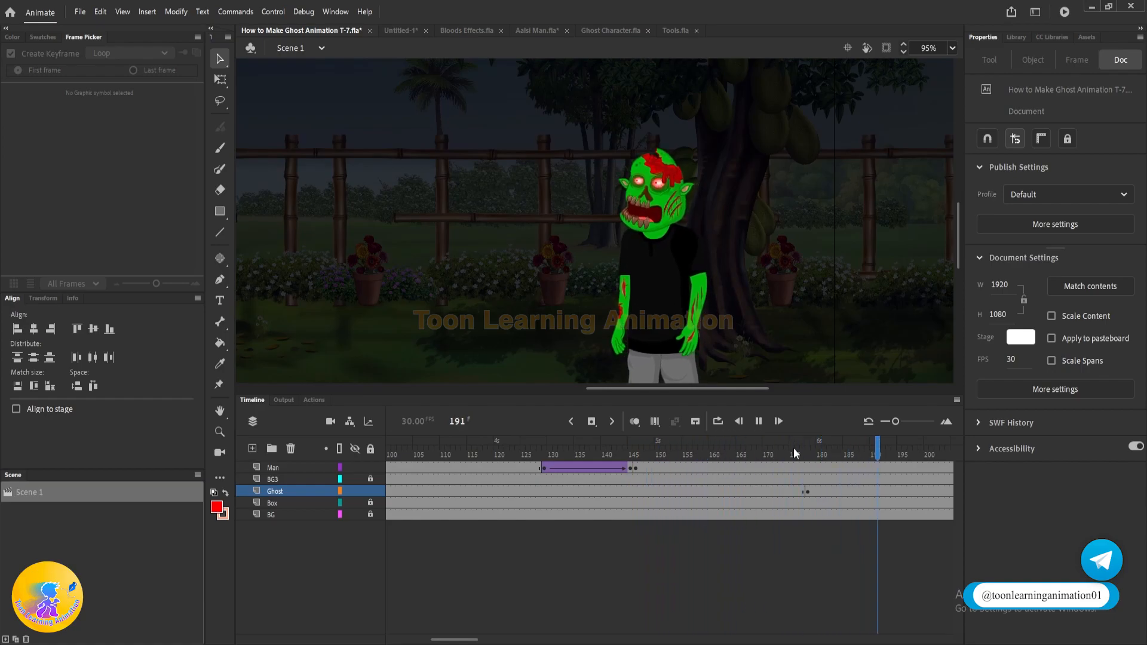
key(Return)
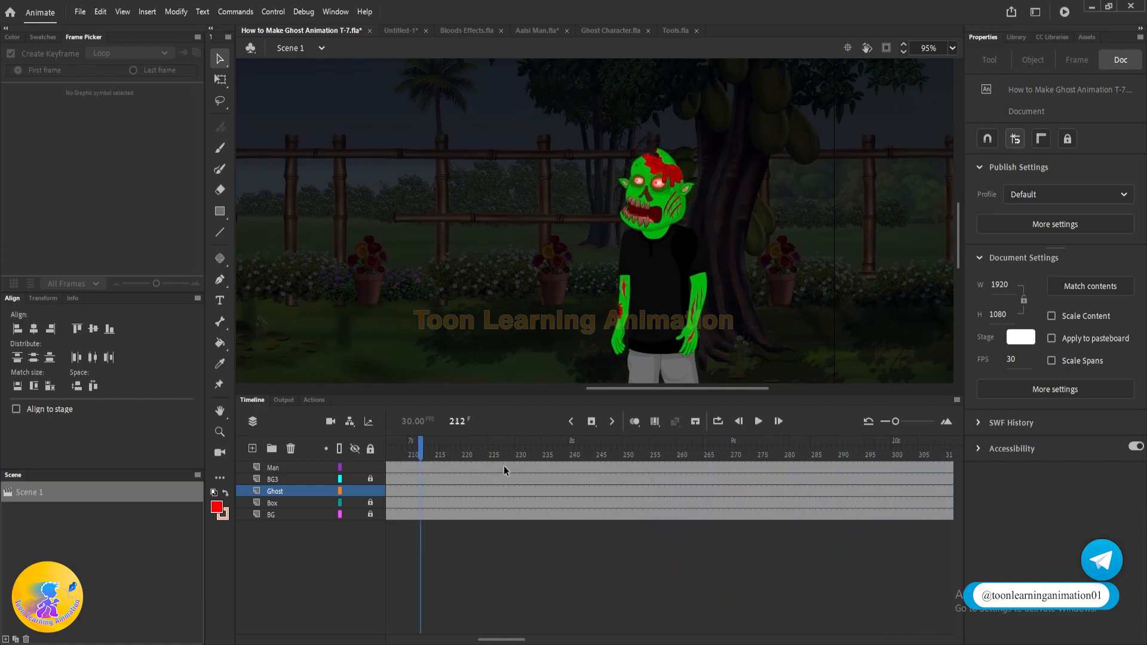
- Play on to frame 231 and compare the man's face with the ghost's pose up close
mouse_move(476, 638)
mouse_down()
mouse_move(448, 638)
mouse_move(490, 638)
mouse_up()
drag(494, 284, 834, 274)
ctrl+click(499, 193)
key(Return)
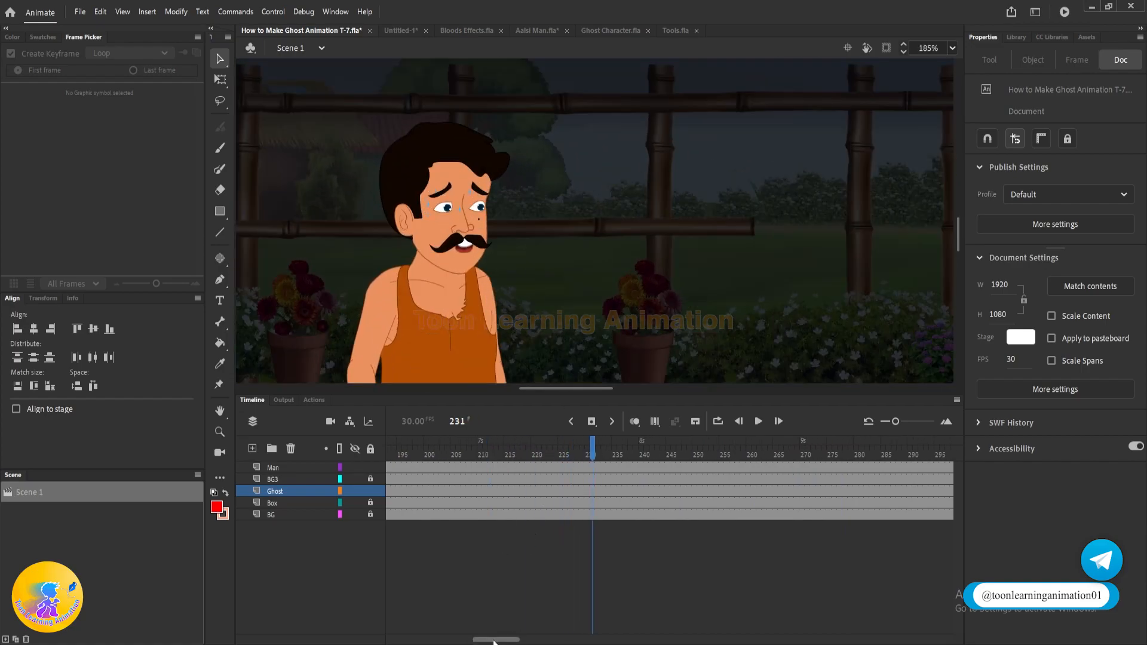
mouse_move(493, 639)
mouse_down()
mouse_move(525, 637)
mouse_move(505, 637)
mouse_up()
drag(876, 204, 504, 215)
drag(789, 225, 292, 191)
drag(723, 204, 644, 232)
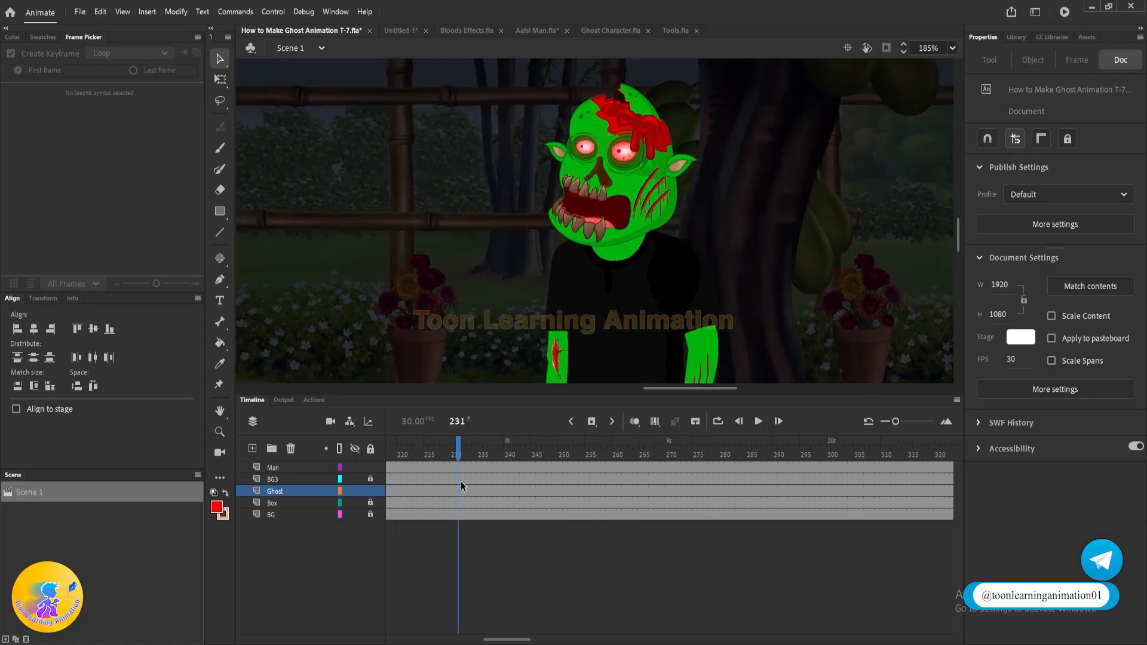
- Insert a keyframe for the ghost on the Ghost layer at frame 236
drag(460, 448, 484, 449)
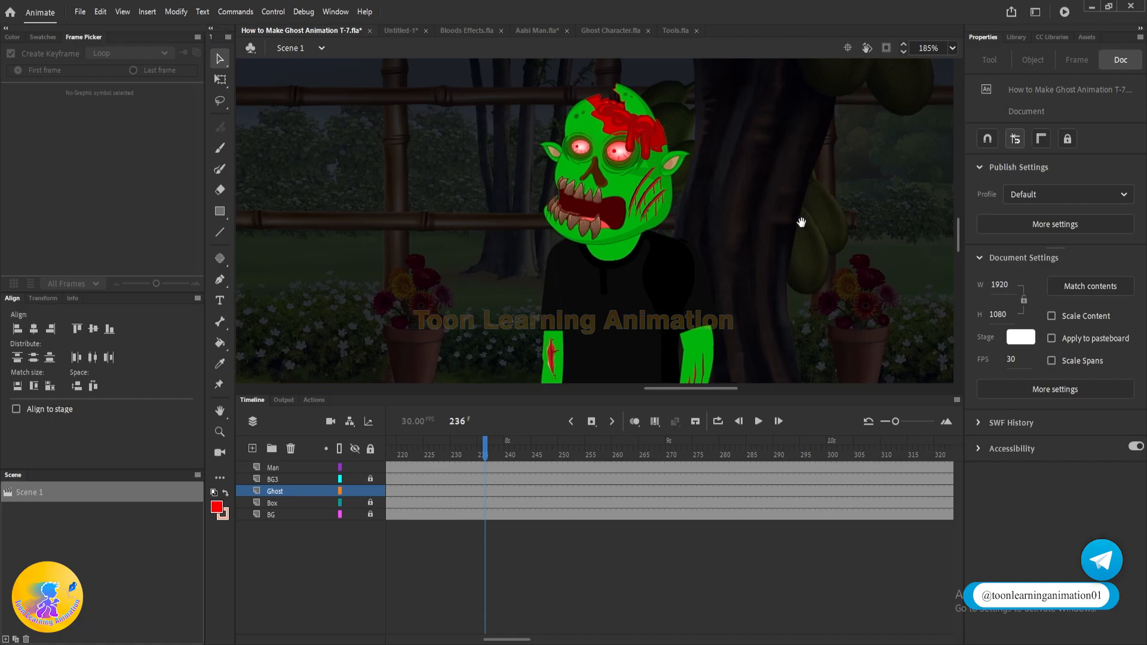
scroll(770, 233, down, 3)
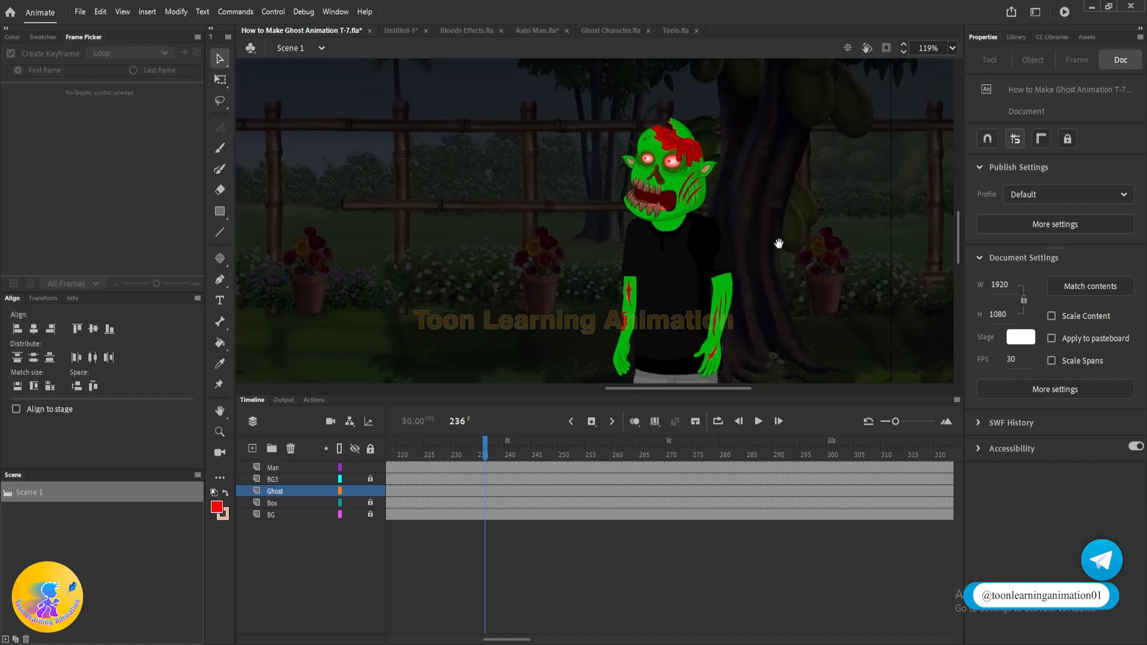
drag(779, 247, 772, 215)
click(668, 284)
click(800, 271)
click(688, 280)
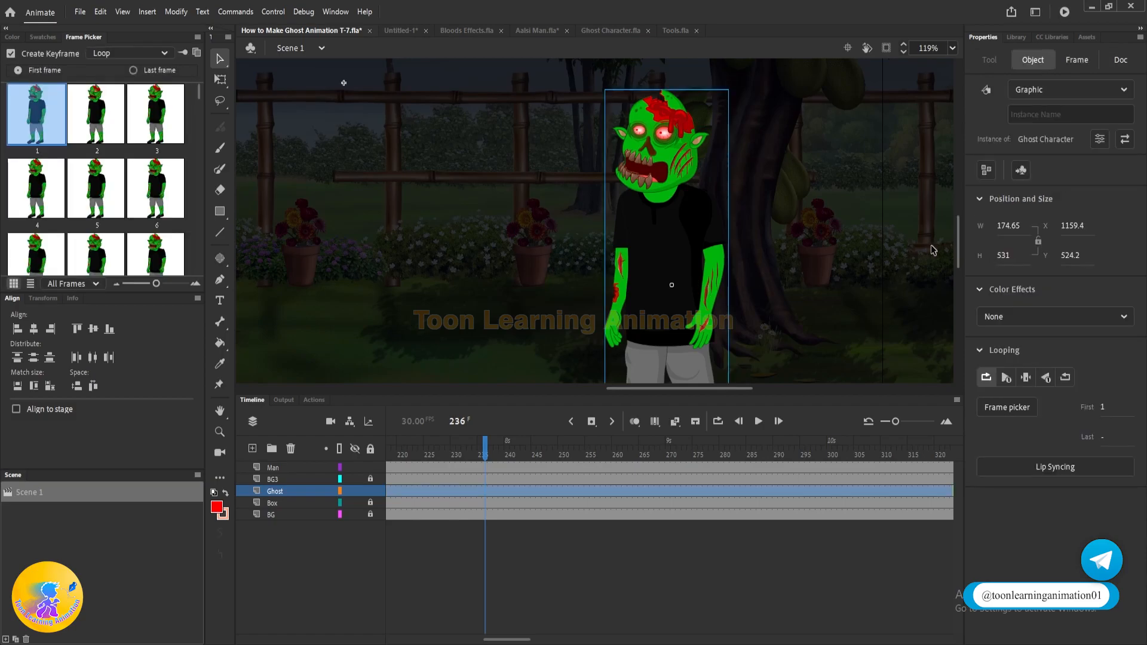
click(821, 225)
click(486, 492)
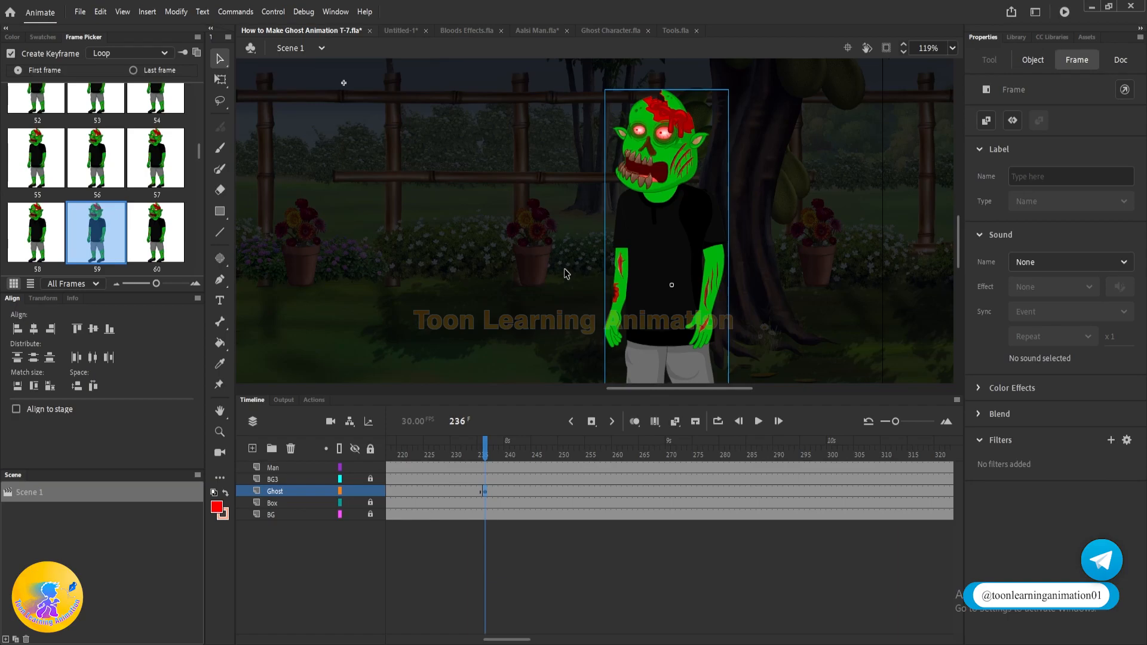
- Duplicate the ghost's symbol at frame 236 as Ghost Character 1 and open the copy for editing
click(609, 271)
right_click(651, 205)
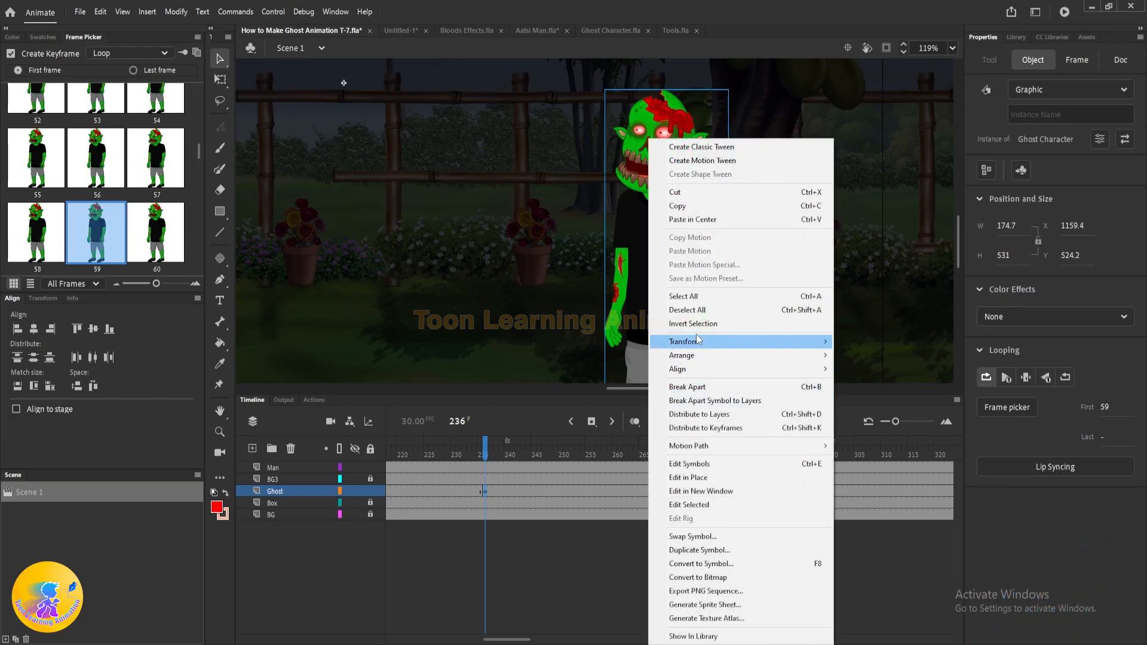
click(638, 238)
click(638, 239)
right_click(675, 234)
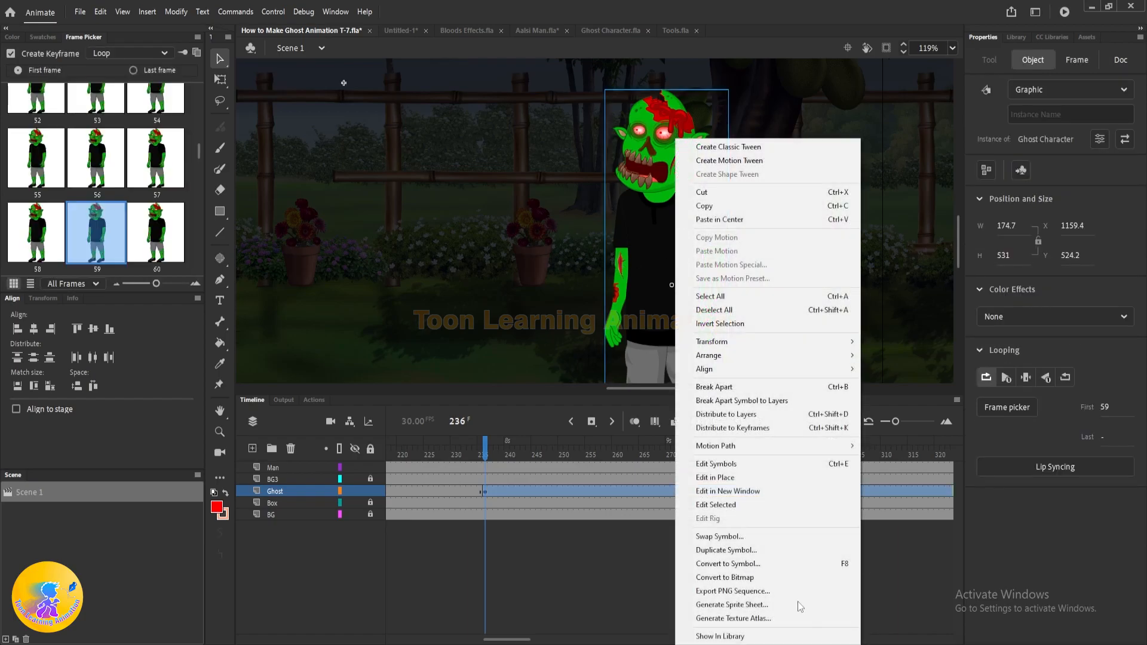
click(725, 550)
drag(570, 316, 545, 316)
key(BackSpace)
click(684, 315)
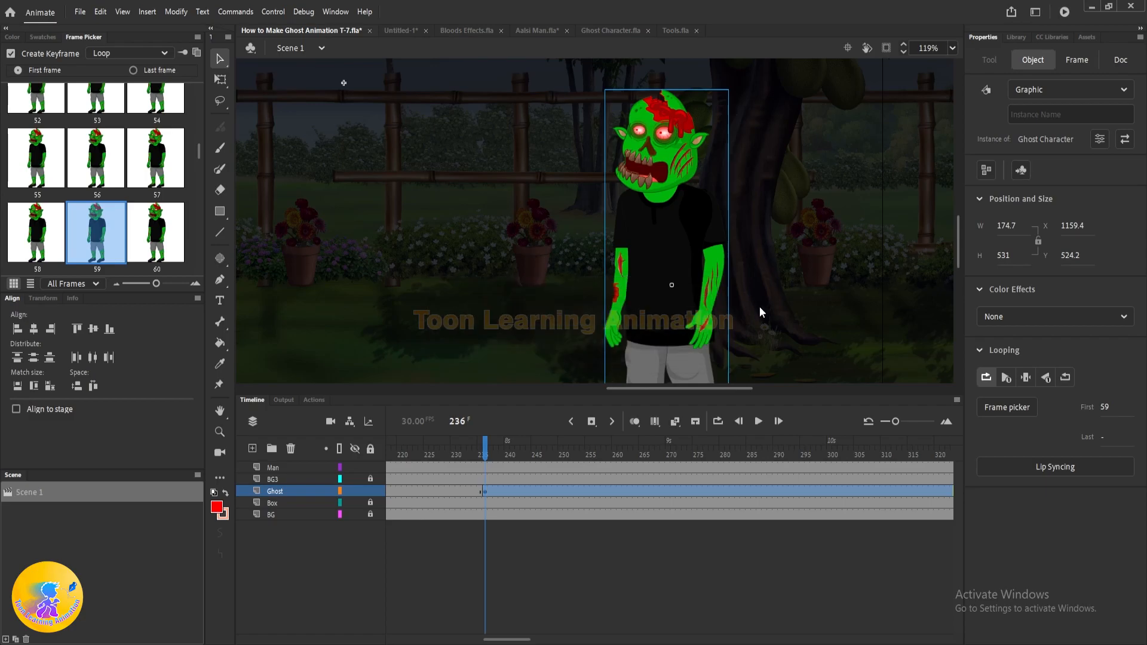
double_click(685, 260)
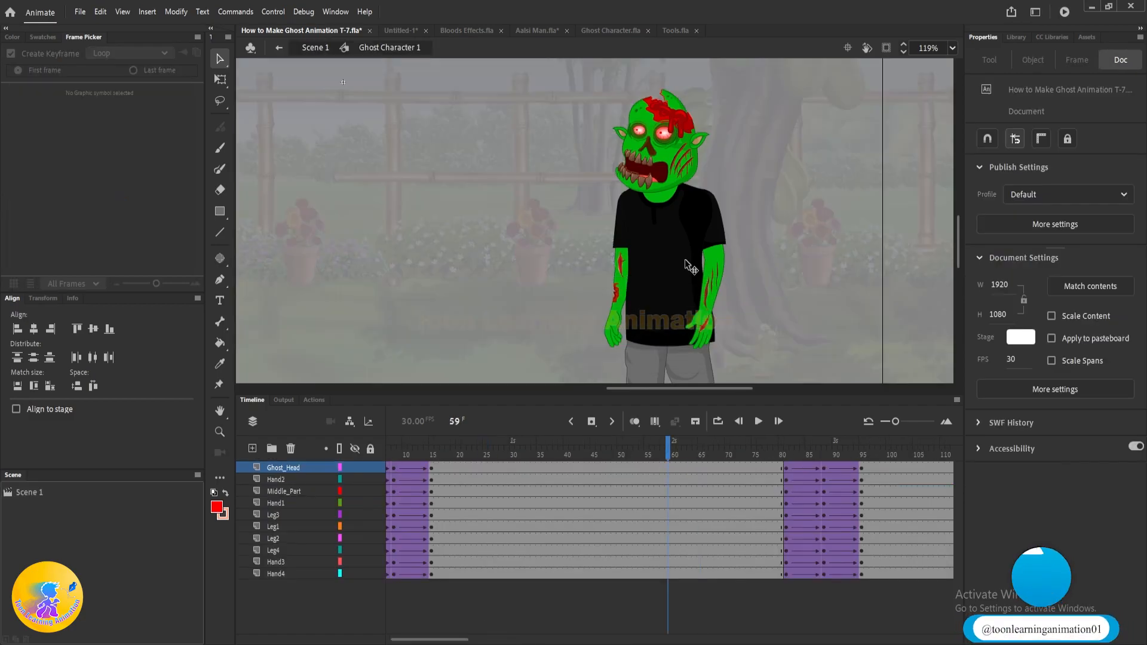
- Remove the frames up to frame 80, before the second tween cycle, from all layers of the Ghost Character 1 symbol
drag(434, 446, 735, 457)
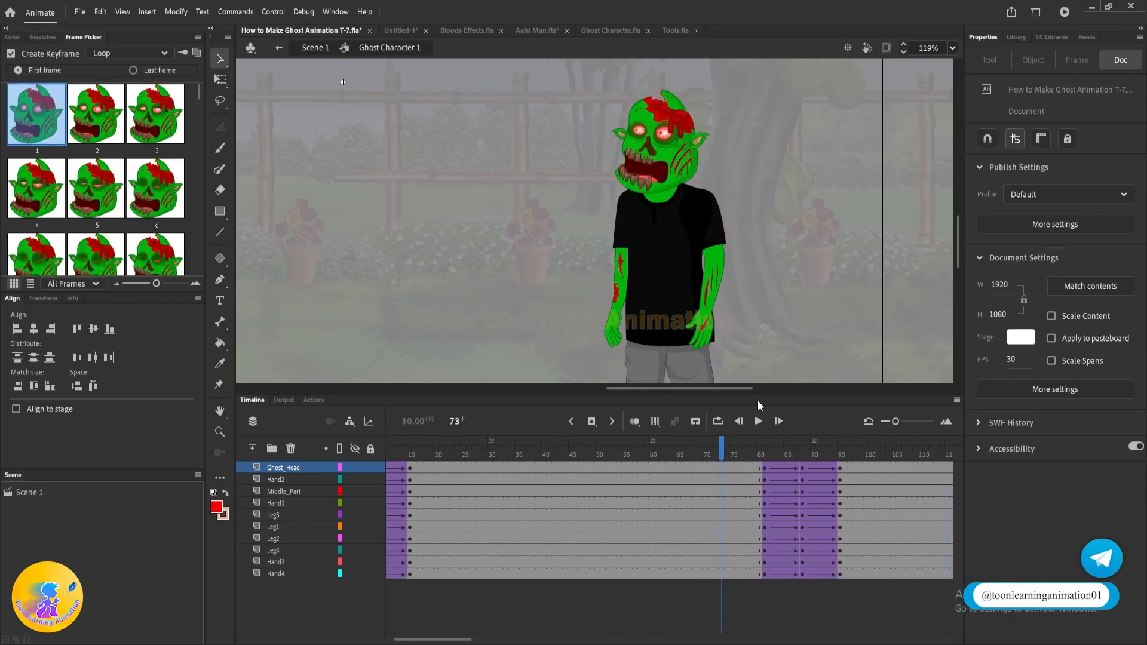
double_click(842, 173)
click(593, 453)
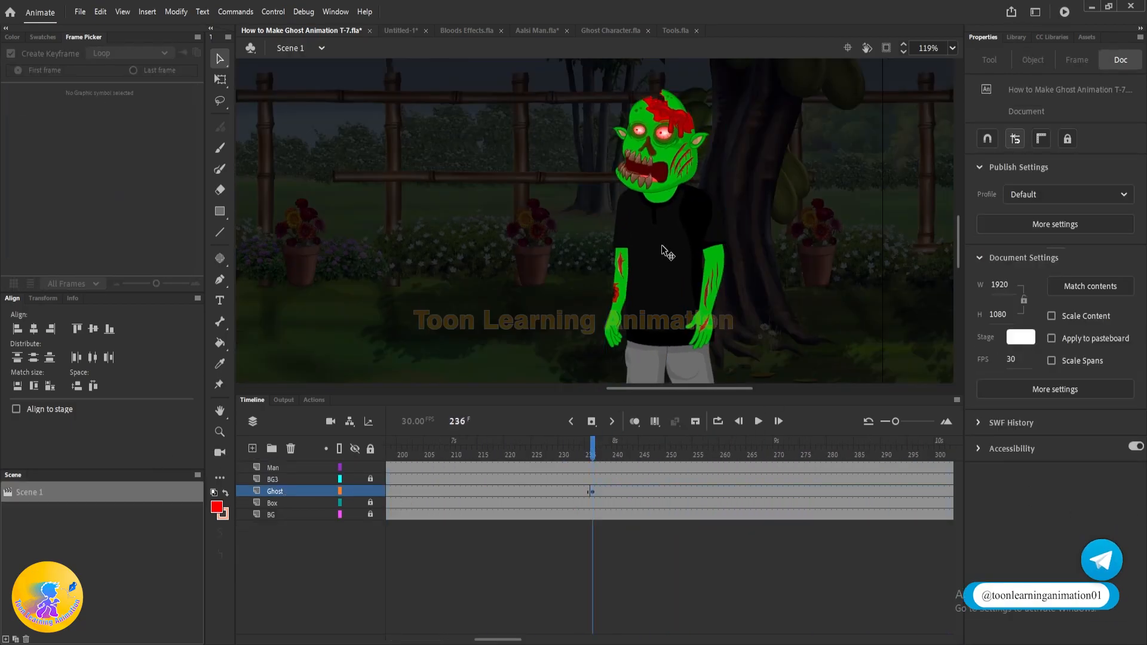
drag(585, 455, 593, 451)
double_click(694, 282)
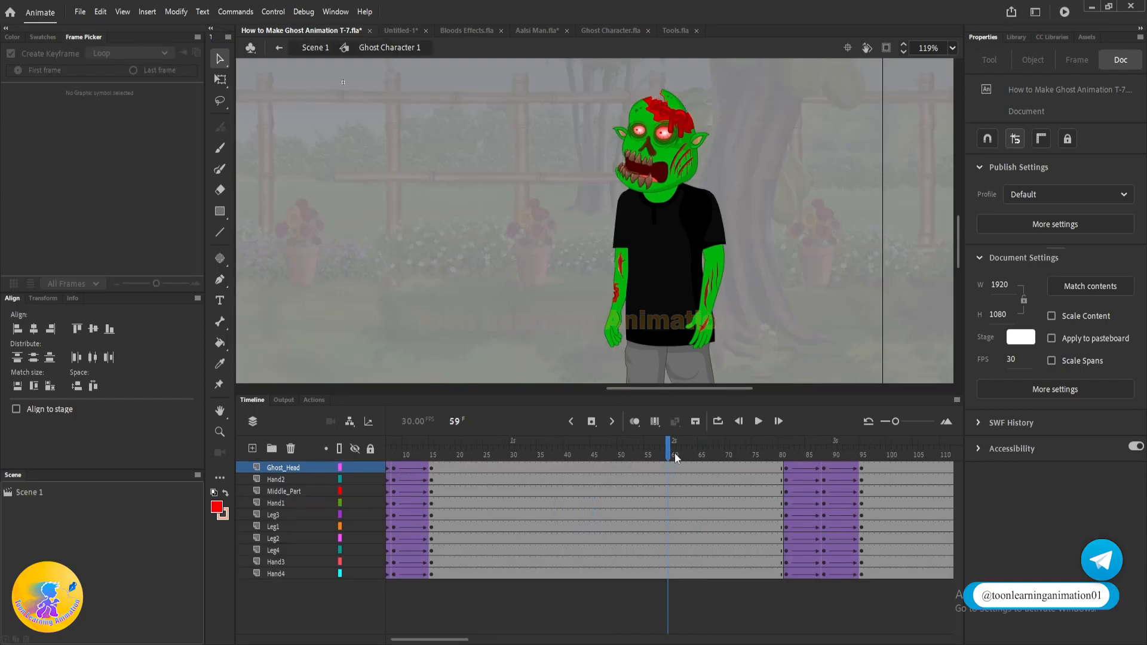
key(q)
scroll(623, 321, up, 2)
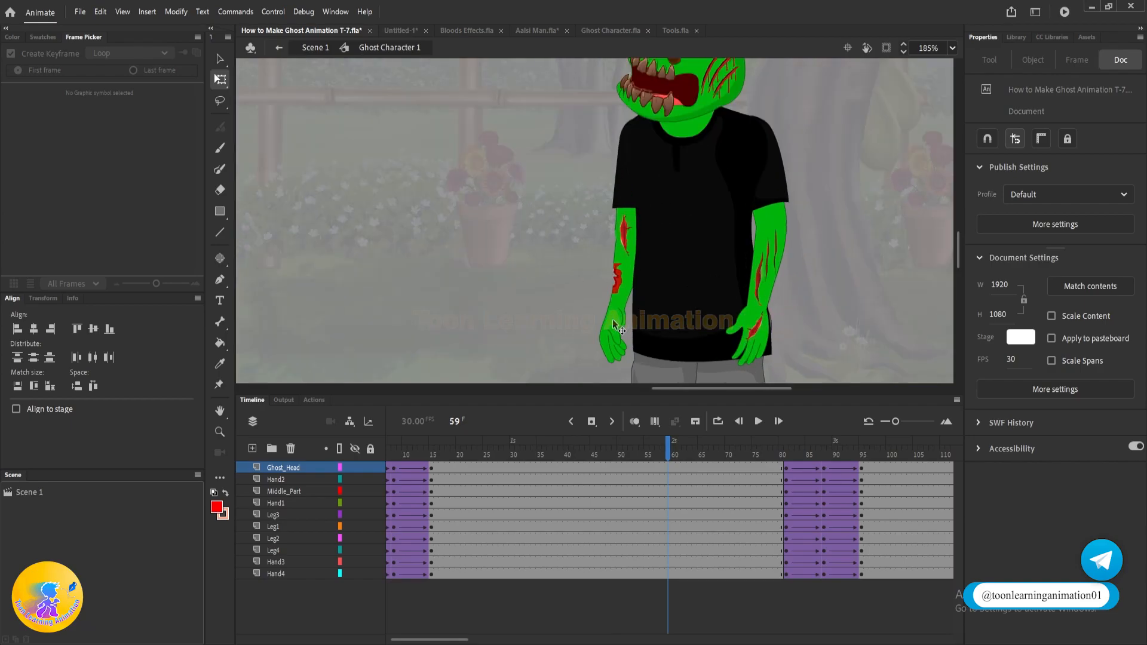
scroll(651, 233, down, 3)
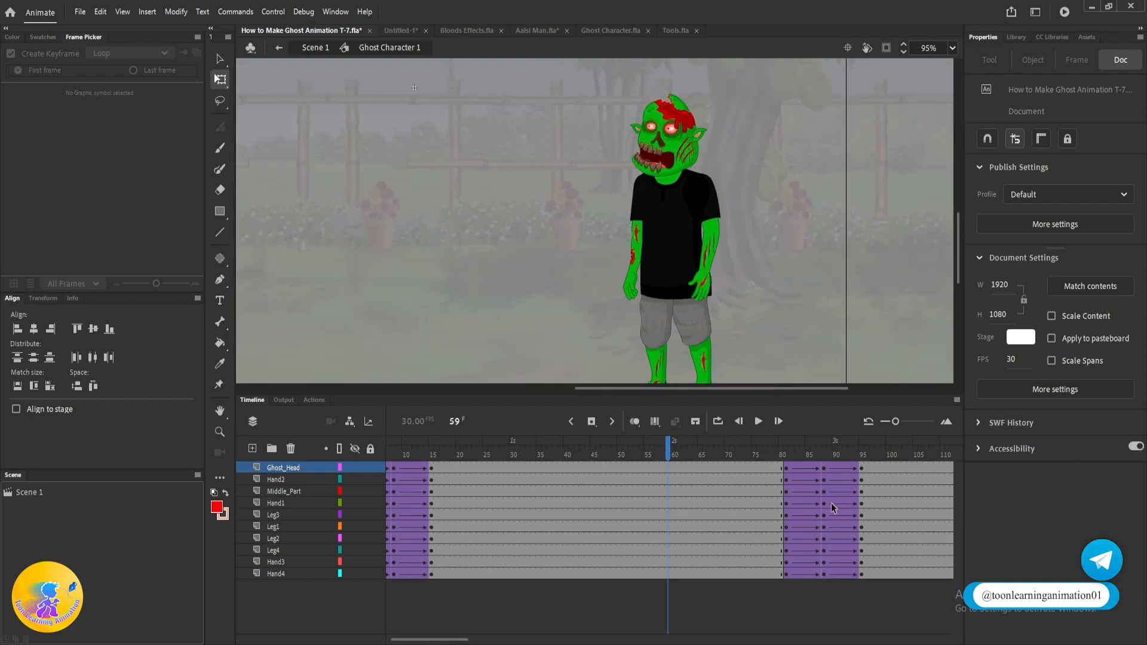
click(777, 508)
drag(776, 552, 388, 573)
key(shift+F5)
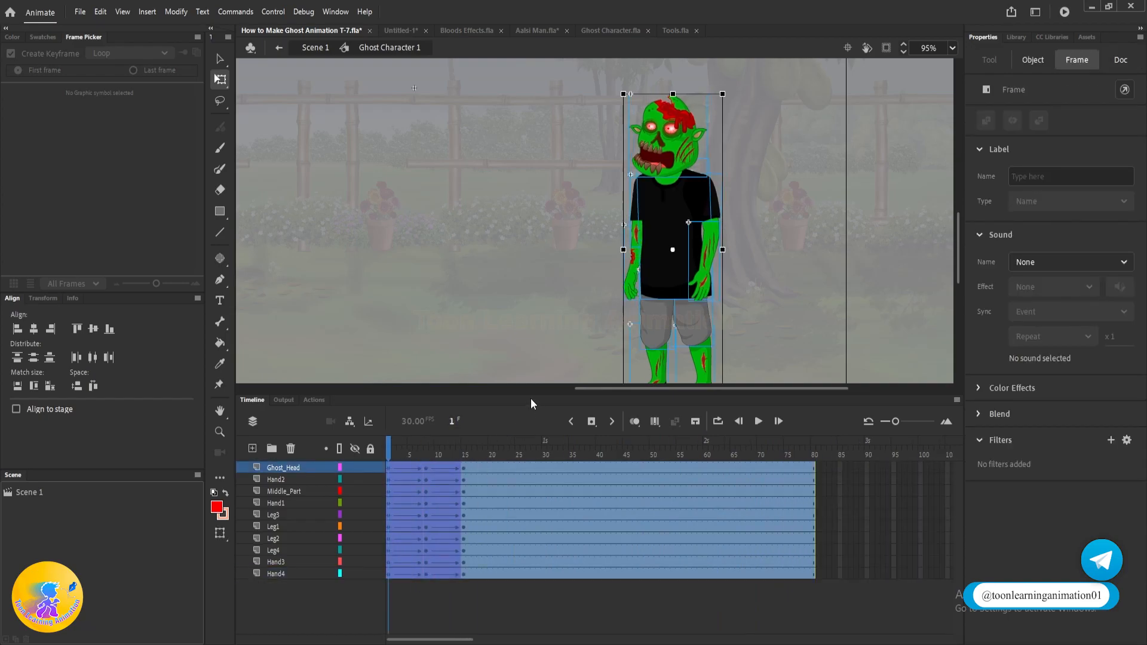
- Rotate the ghost's Hand3 and Hand4 arm parts together at frame 15 so the arm is raised out toward the man
key(v)
drag(390, 452, 463, 459)
click(443, 295)
key(q)
scroll(630, 230, up, 5)
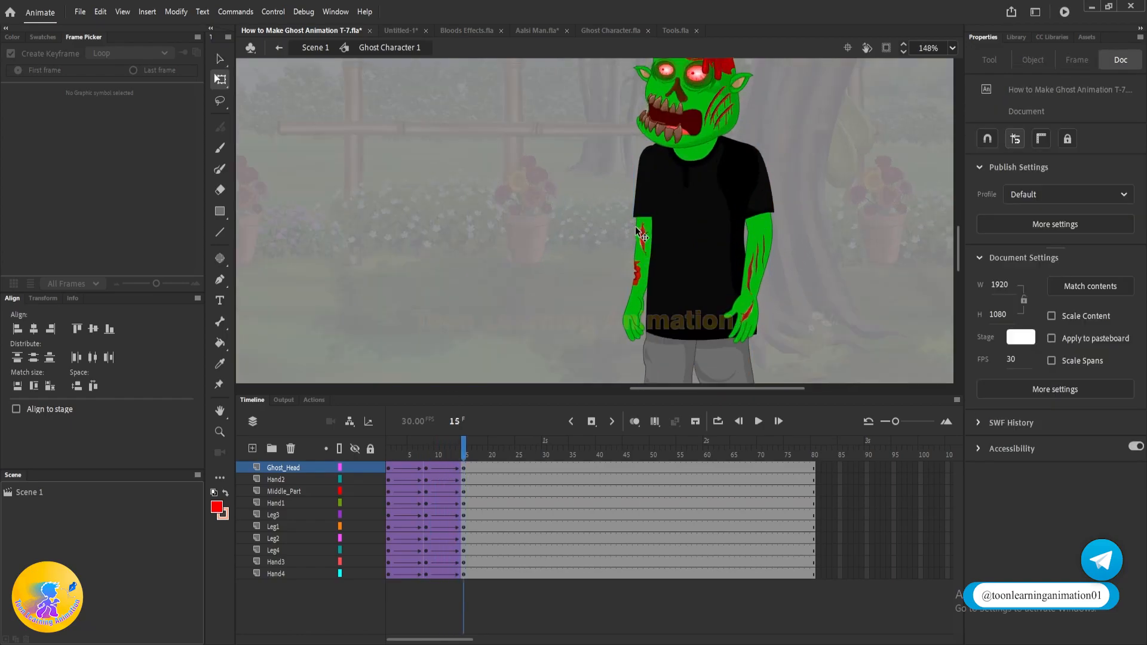
click(650, 245)
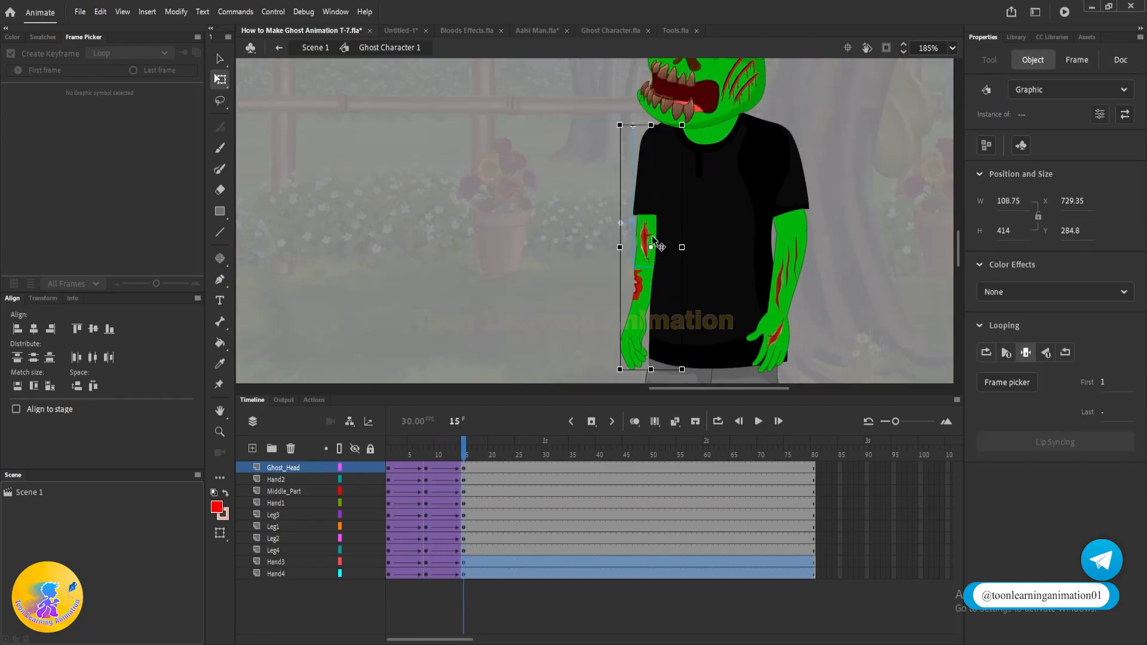
scroll(618, 326, down, 2)
drag(612, 365, 502, 160)
key(Escape)
- Reposition the raised forearm on the Hand4 layer so it joins the upper arm cleanly at the elbow
click(518, 272)
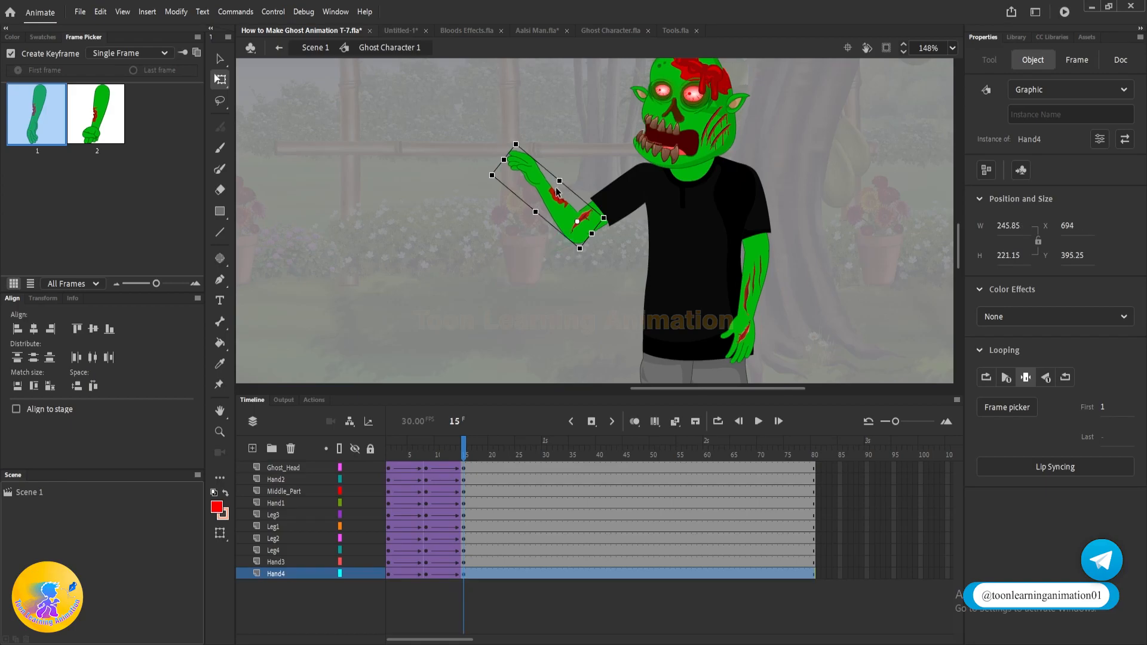
scroll(555, 186, up, 5)
drag(564, 230, 604, 222)
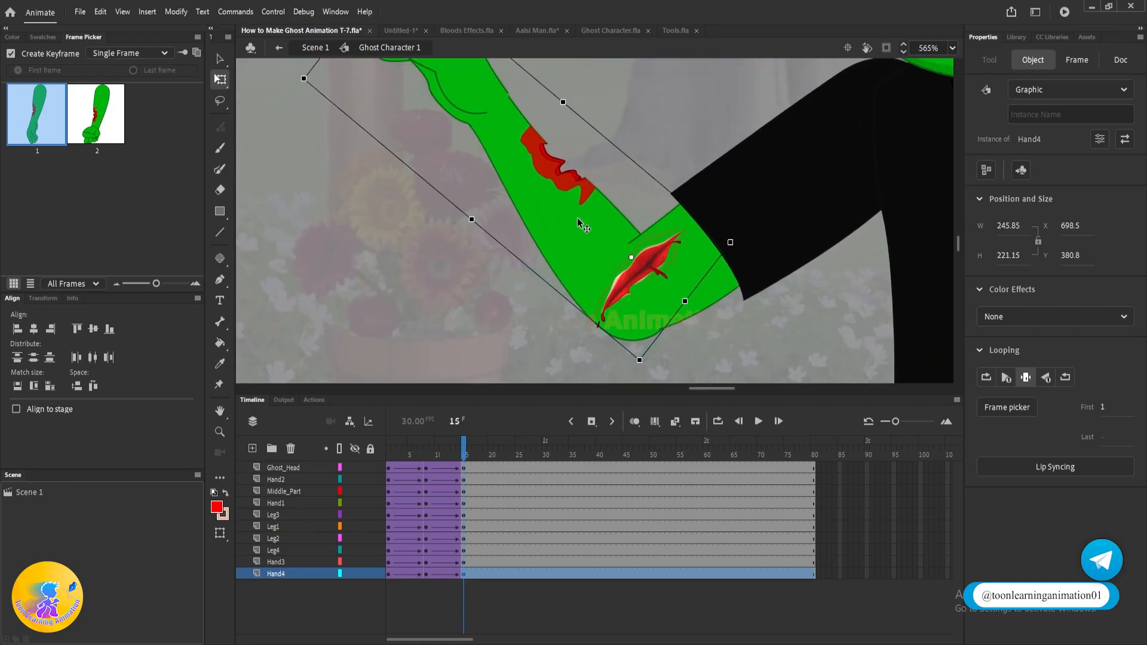
scroll(604, 222, down, 4)
key(v)
scroll(654, 256, down, 3)
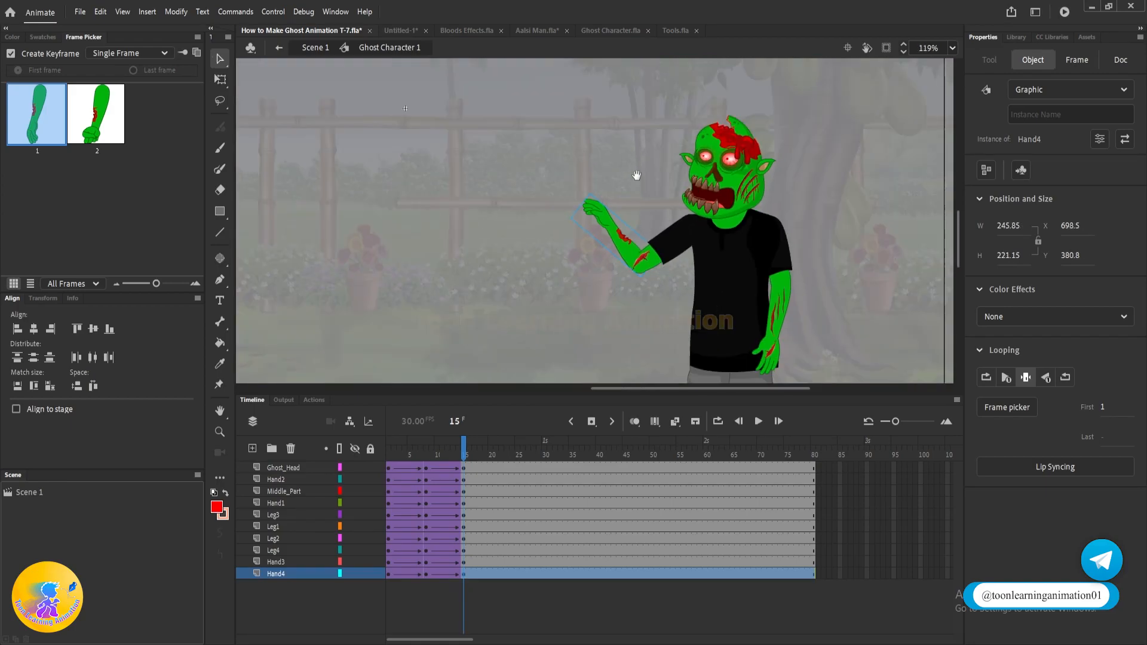
- Switch the raised forearm to its frame 2 fist pose, rotate it lower and realign it at the elbow
click(103, 127)
click(603, 225)
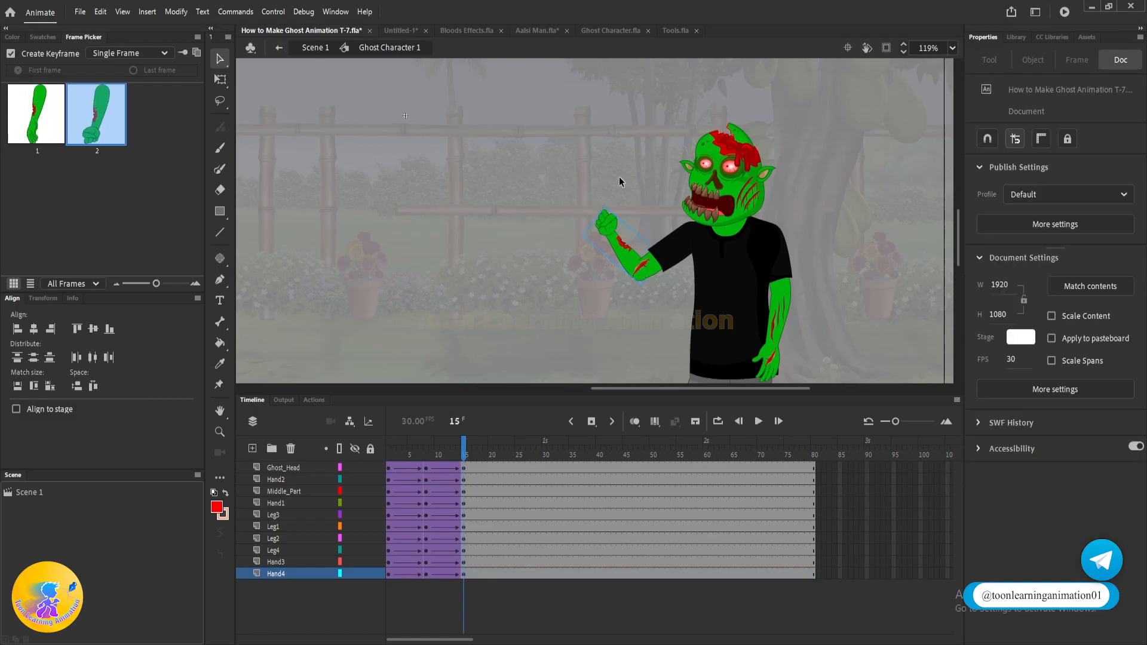
click(615, 242)
key(q)
scroll(612, 237, up, 2)
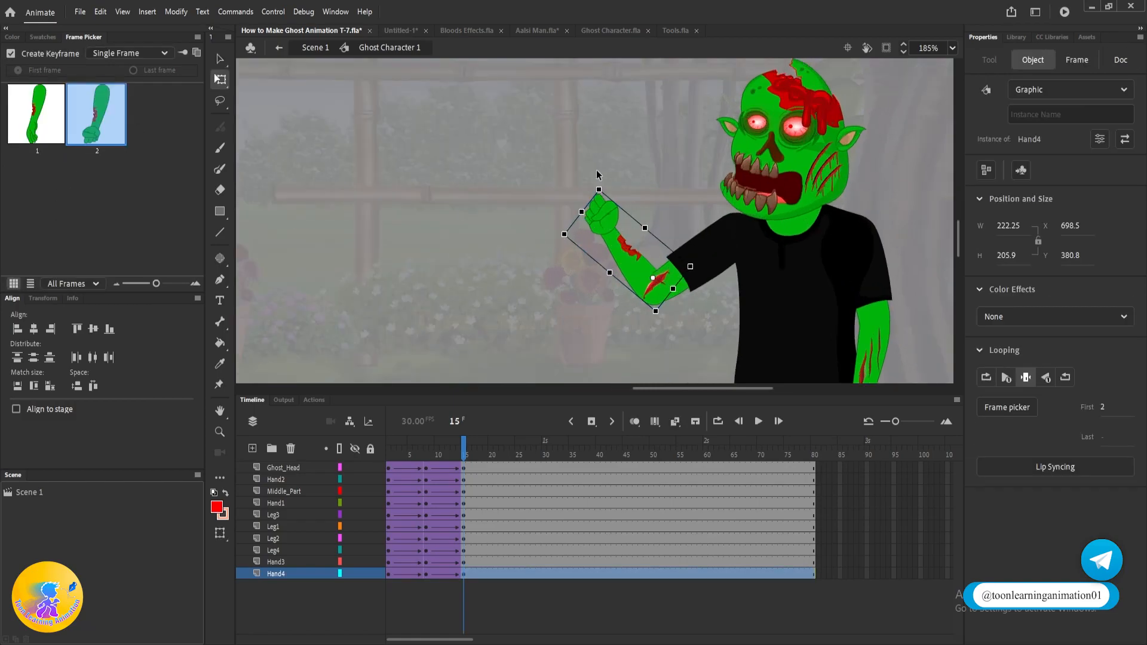
drag(600, 179, 568, 215)
scroll(621, 238, up, 5)
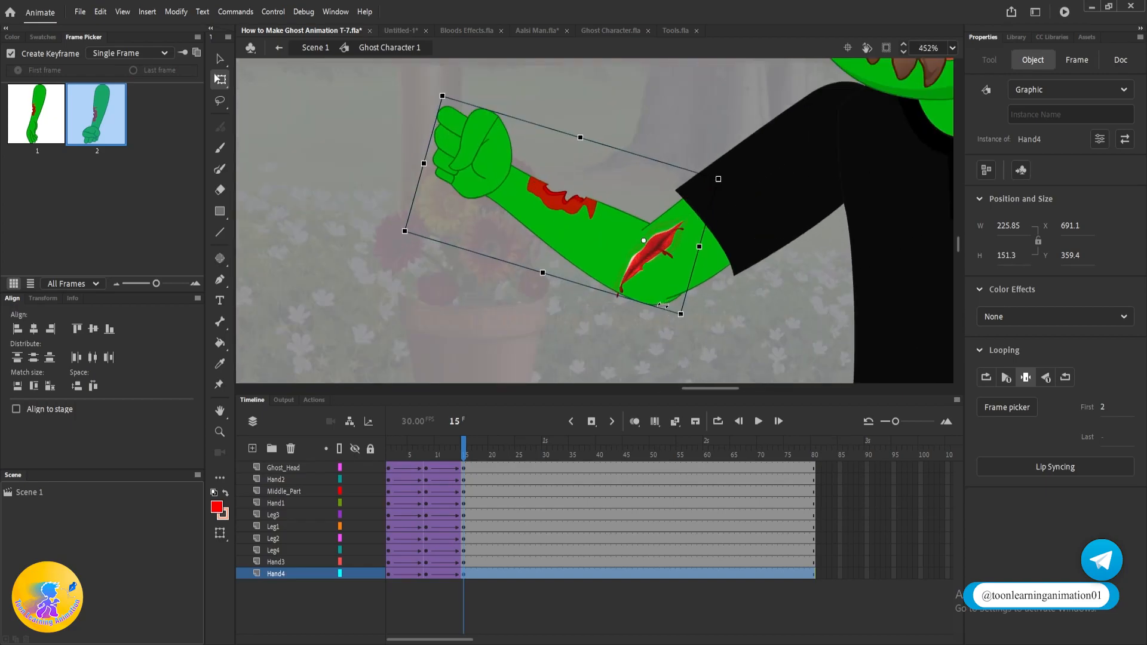
scroll(590, 240, down, 6)
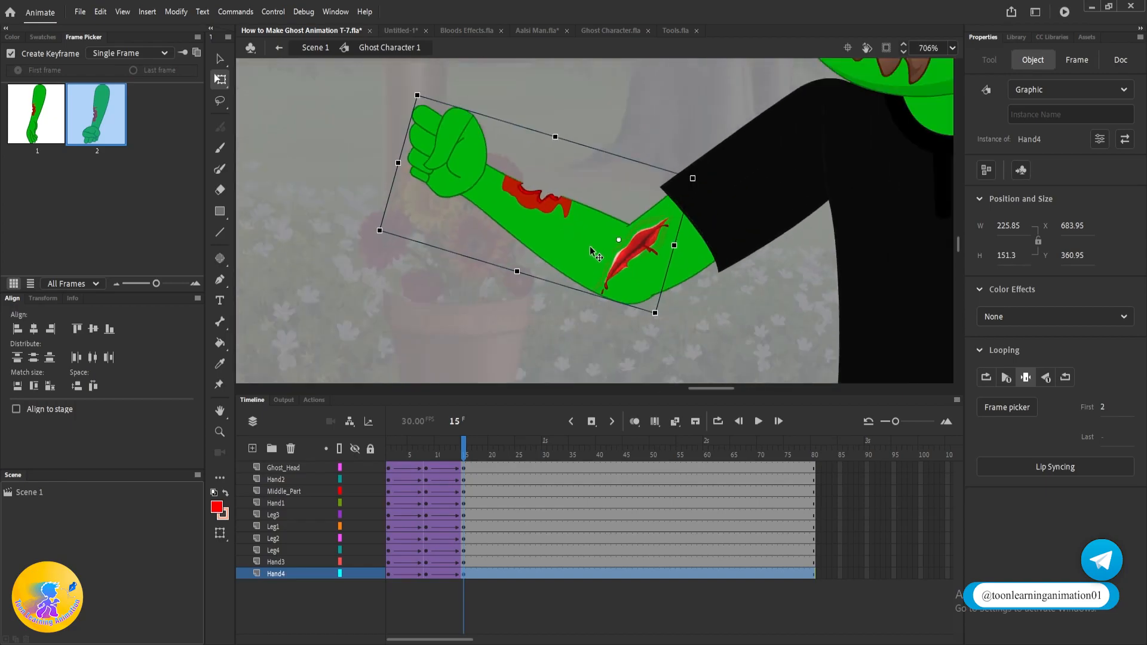
click(562, 309)
drag(562, 309, 621, 307)
key(v)
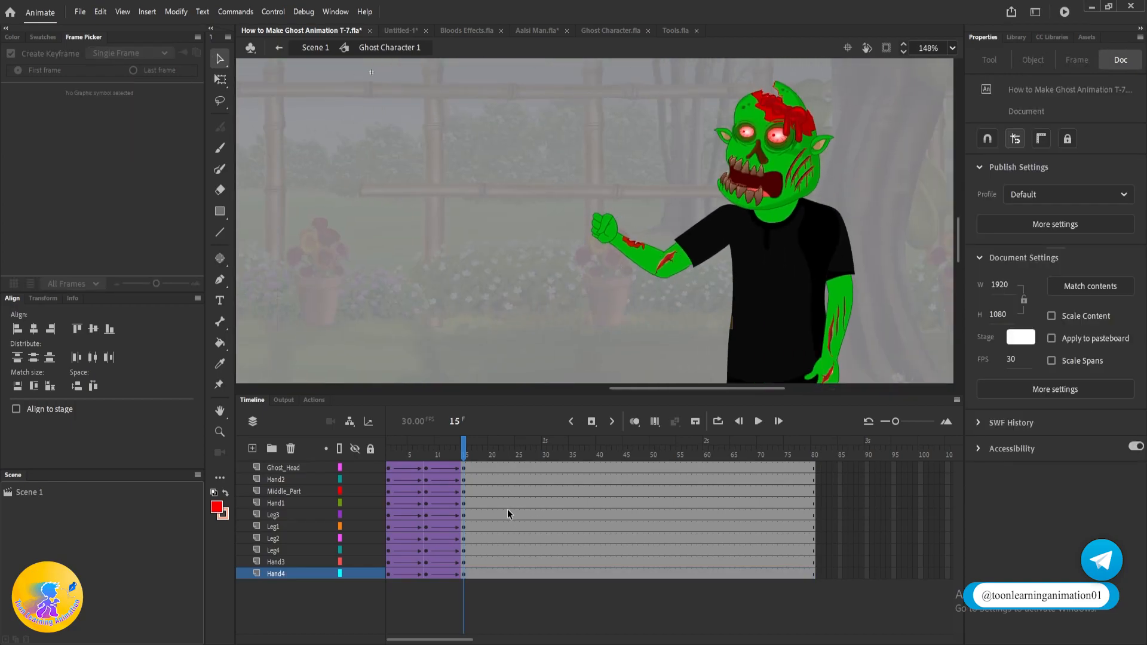
- Add a keyframe on the Hand4 layer at frame 11 and switch the hand there to its frame 2 fist pose
drag(469, 452, 356, 405)
key(Return)
key(Return)
drag(437, 457, 447, 455)
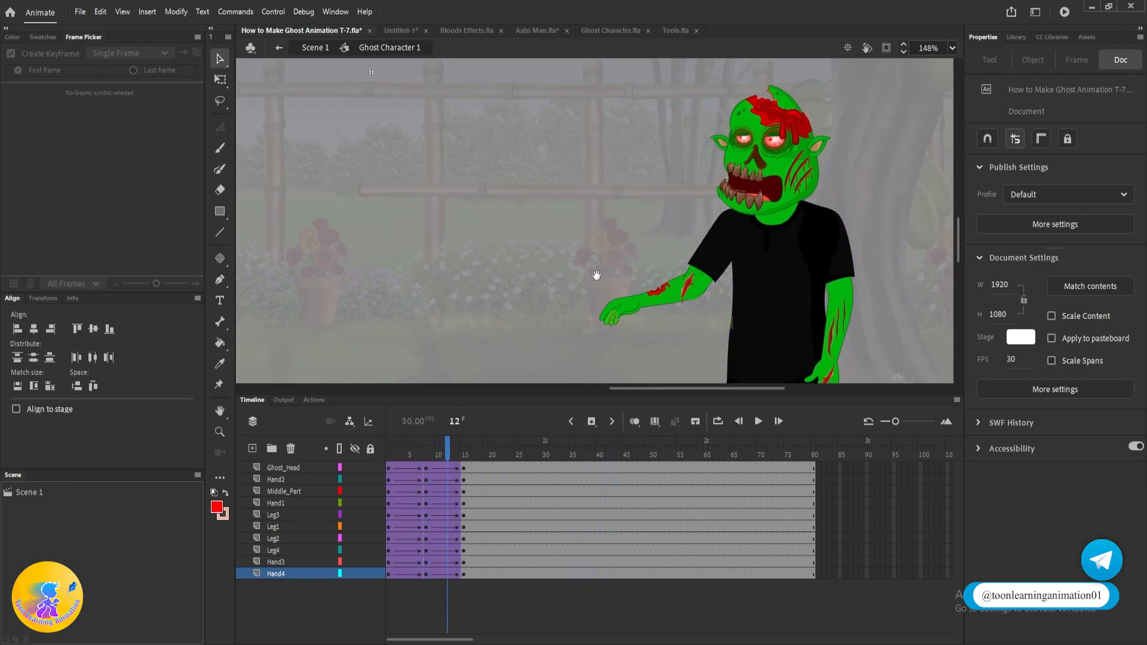
click(466, 456)
click(616, 237)
click(443, 573)
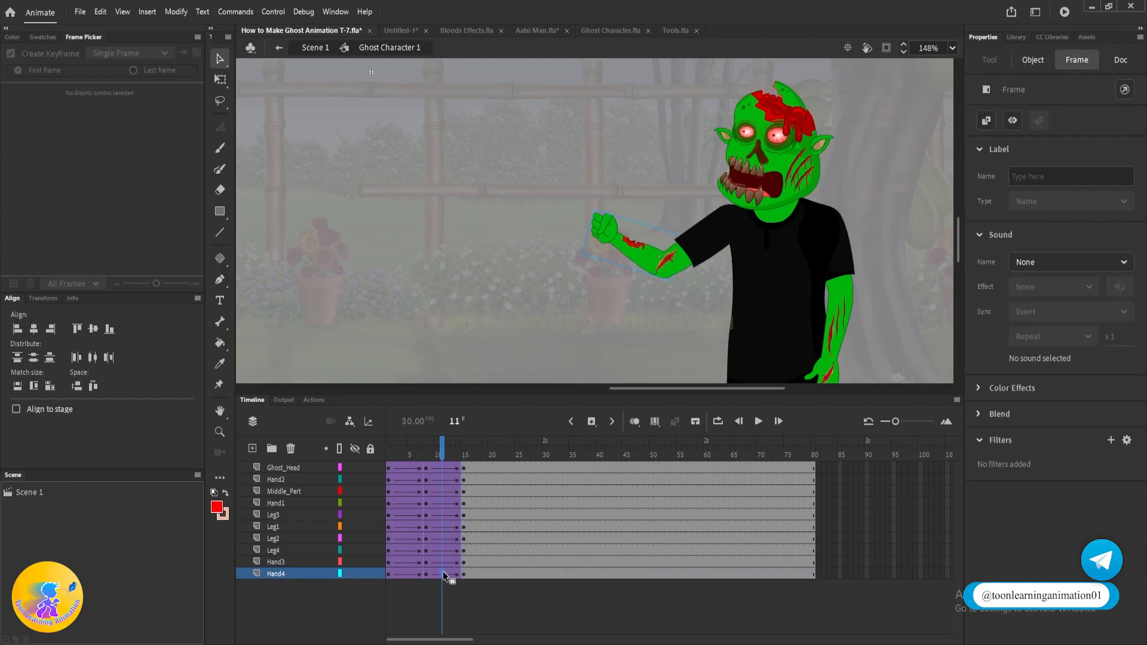
click(93, 129)
drag(416, 455, 550, 447)
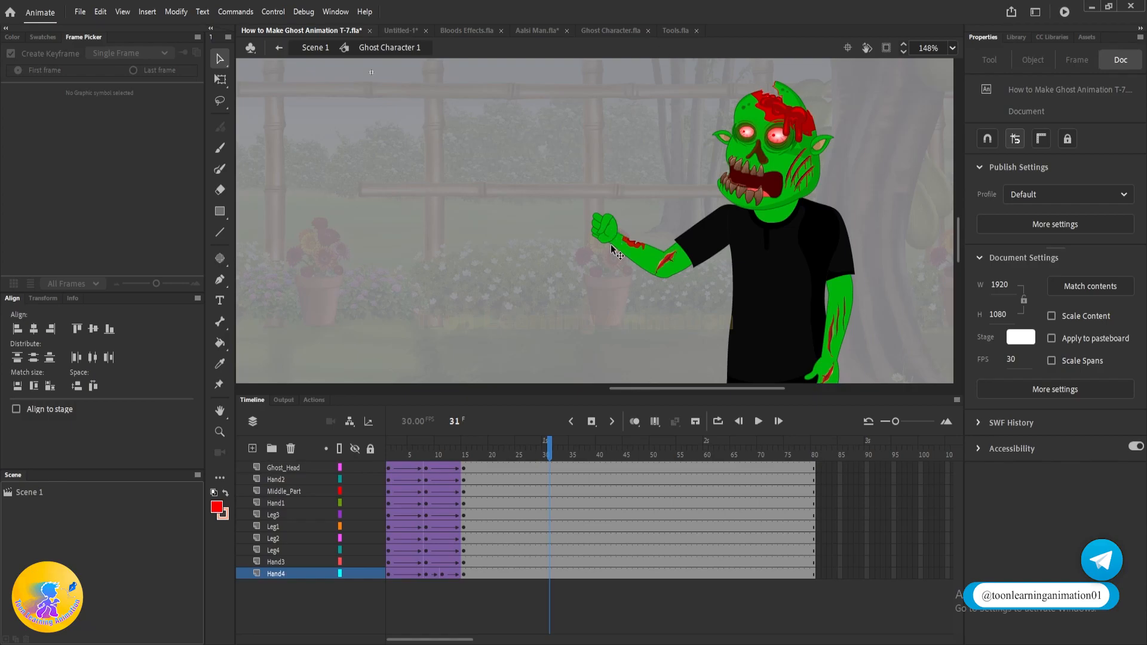
double_click(607, 227)
click(603, 218)
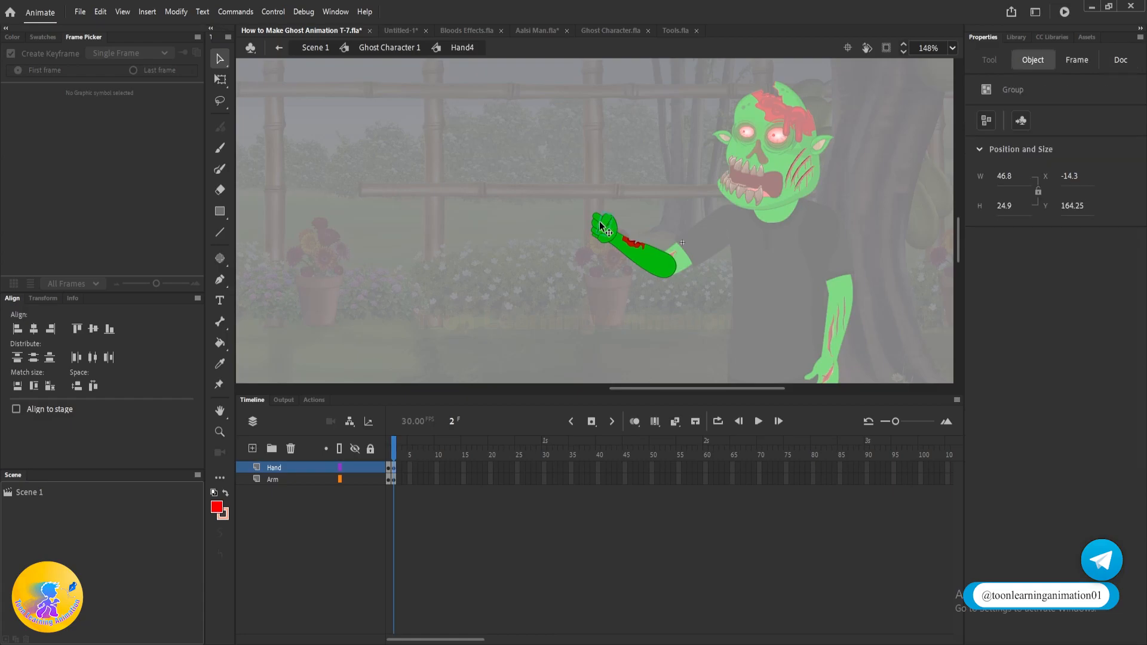
double_click(621, 193)
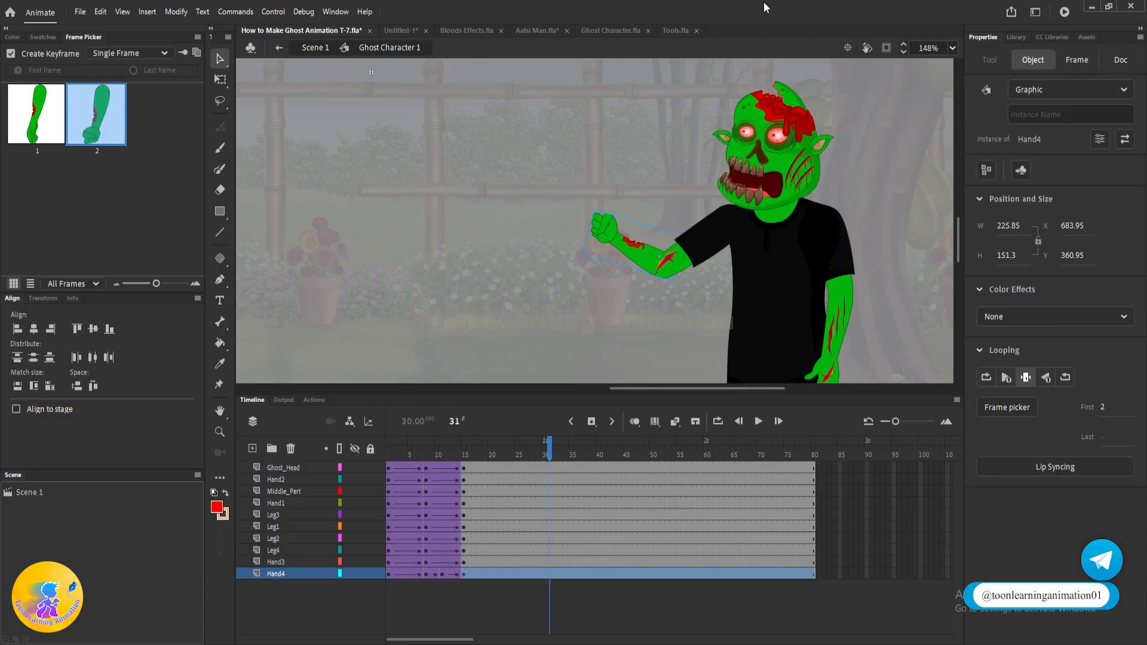
- Switch to the Tools.fla document and copy the Axe symbol, keeping it in its original place
click(671, 30)
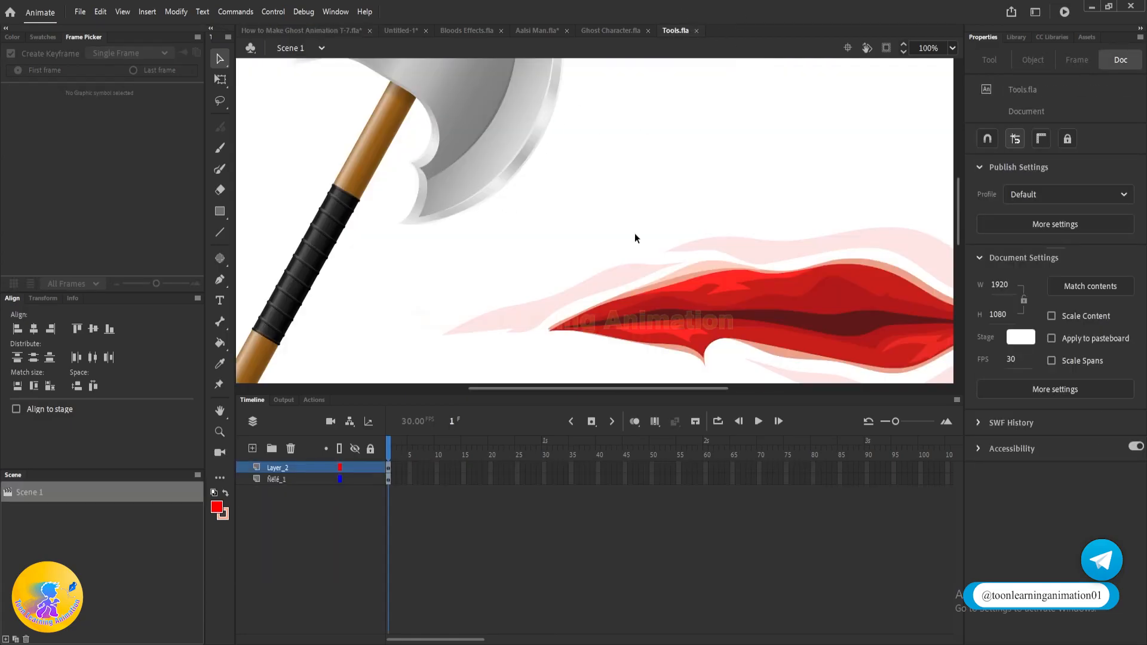
scroll(723, 235, down, 6)
drag(585, 203, 555, 179)
key(ctrl+z)
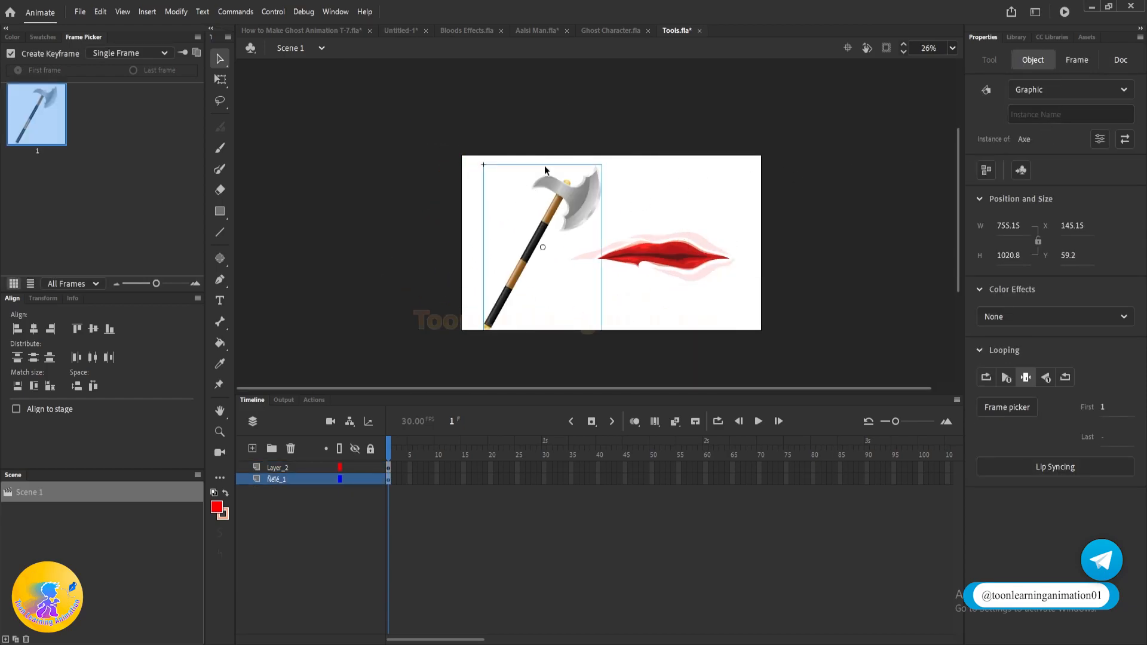
- Return to the ghost animation document, open the Hand4 symbol and paste the axe on frame 2 of the Hand layer
click(301, 30)
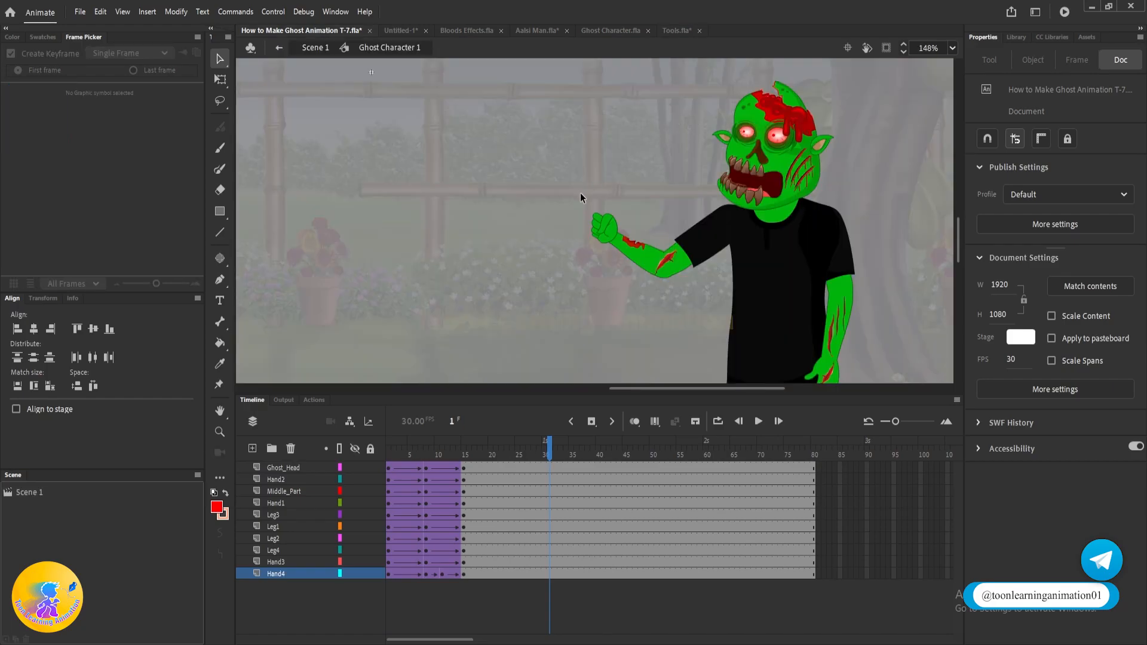
scroll(619, 210, up, 5)
double_click(613, 211)
scroll(614, 210, up, 2)
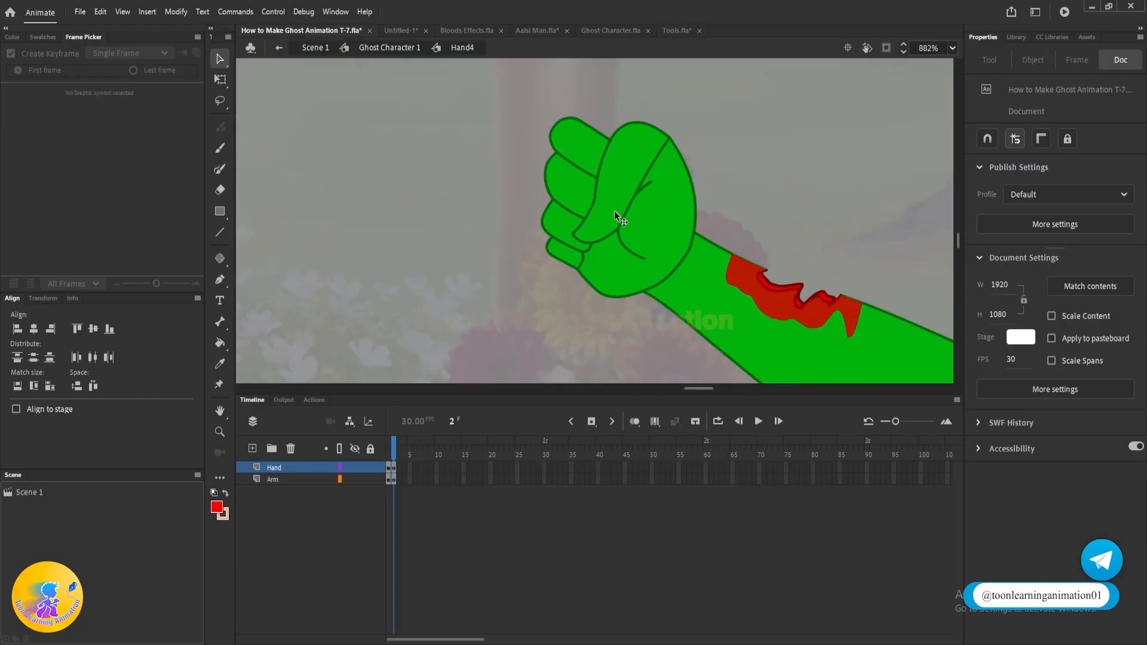
key(ctrl+v)
scroll(614, 210, down, 7)
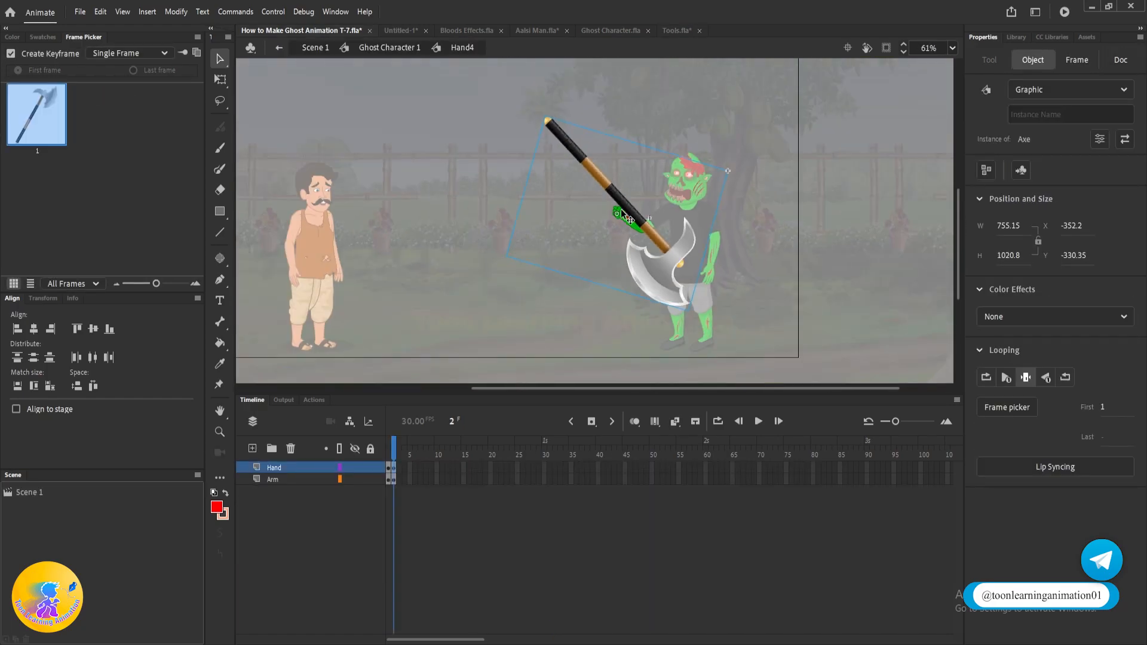
- Scale the axe down to about 358 by 318 px, turn it blade-up and place it over the ghost's fist
key(q)
scroll(680, 224, up, 2)
drag(690, 351, 597, 94)
scroll(617, 240, up, 2)
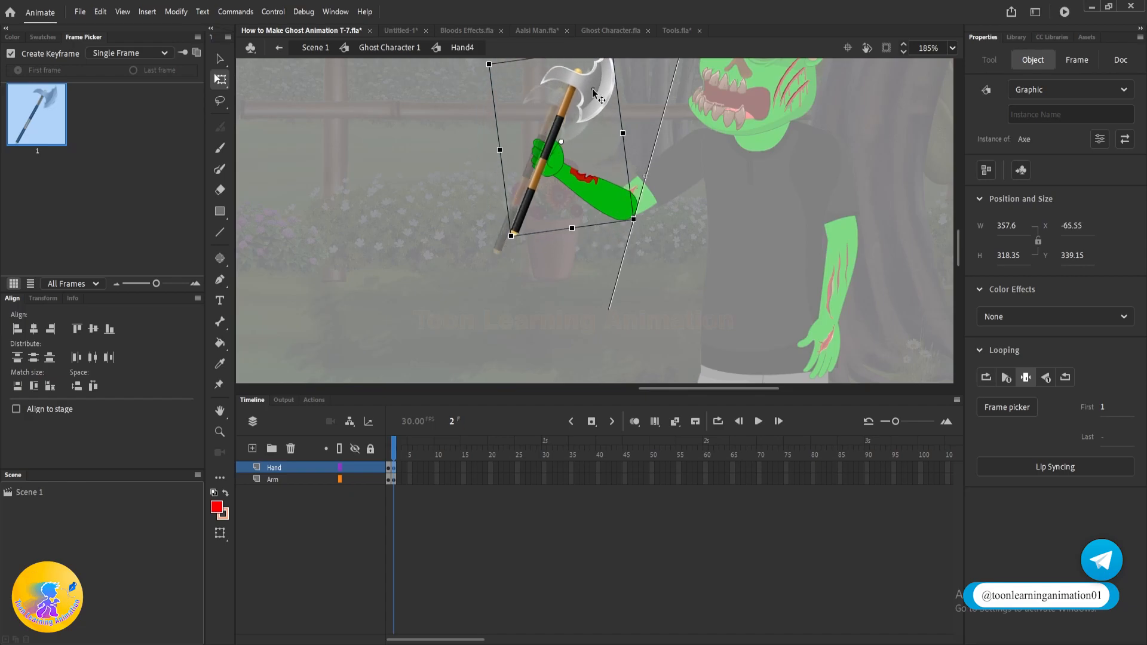
- Flip the axe horizontally and rotate it so its blade points up above the fist
right_click(595, 92)
mouse_move(686, 295)
click(836, 420)
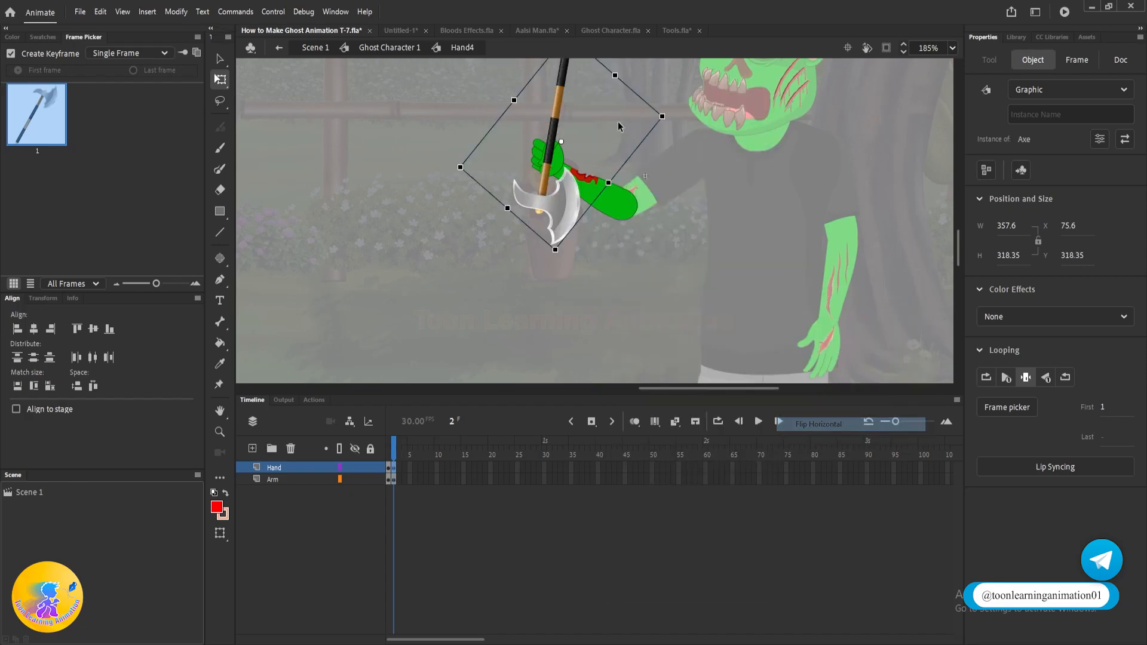
drag(650, 129, 438, 169)
drag(602, 164, 607, 128)
- Send the axe behind the fist and fine-tune its tilt and position so the hand grips the lower handle
scroll(571, 190, up, 3)
key(ctrl+shift+Down)
scroll(519, 236, down, 1)
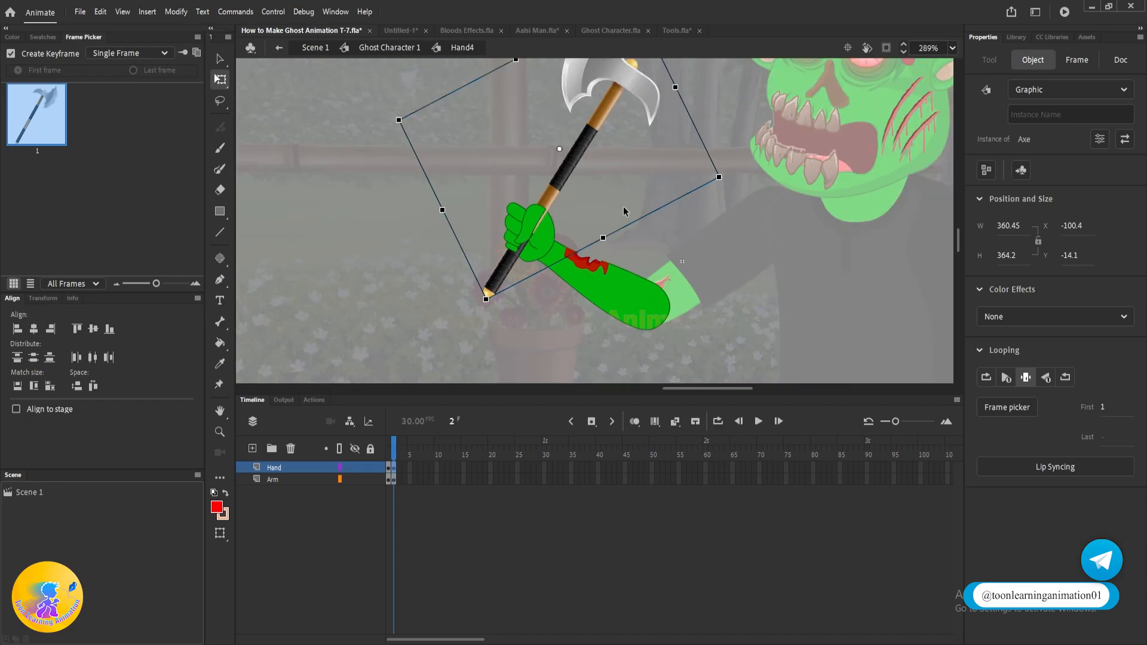
drag(732, 176, 734, 141)
drag(563, 183, 668, 184)
- Try separating the fist's finger, thumb and palm groups around the axe handle
scroll(520, 227, up, 4)
click(602, 163)
drag(507, 213, 304, 182)
drag(548, 263, 687, 251)
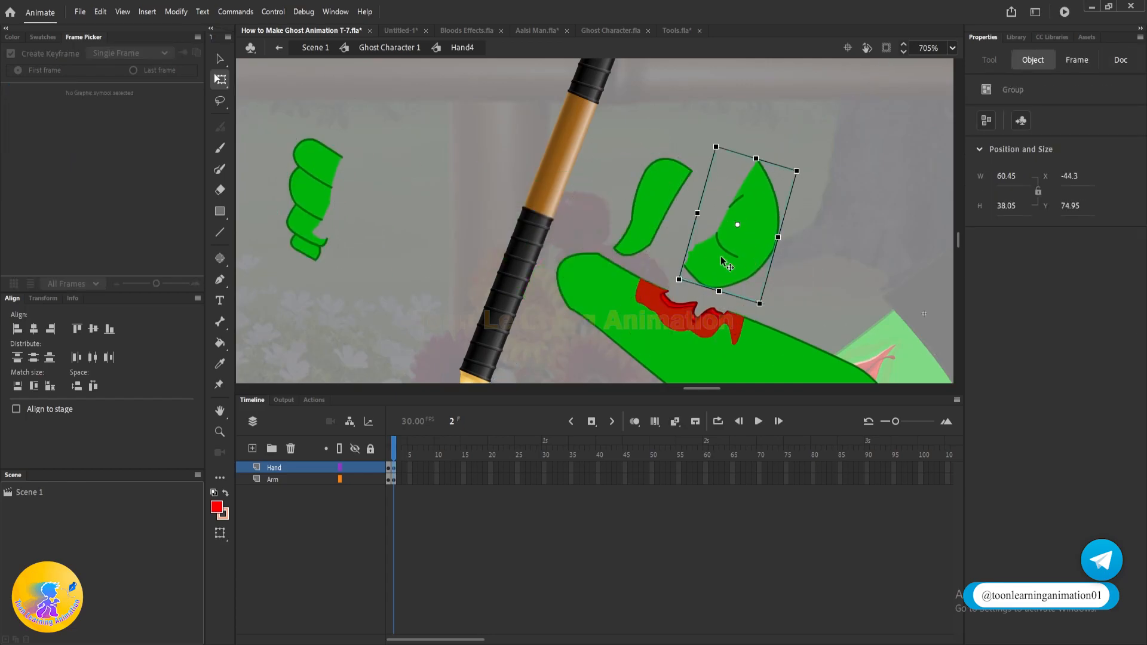
key(ctrl+z)
key(ctrl+z)
key(ctrl+z)
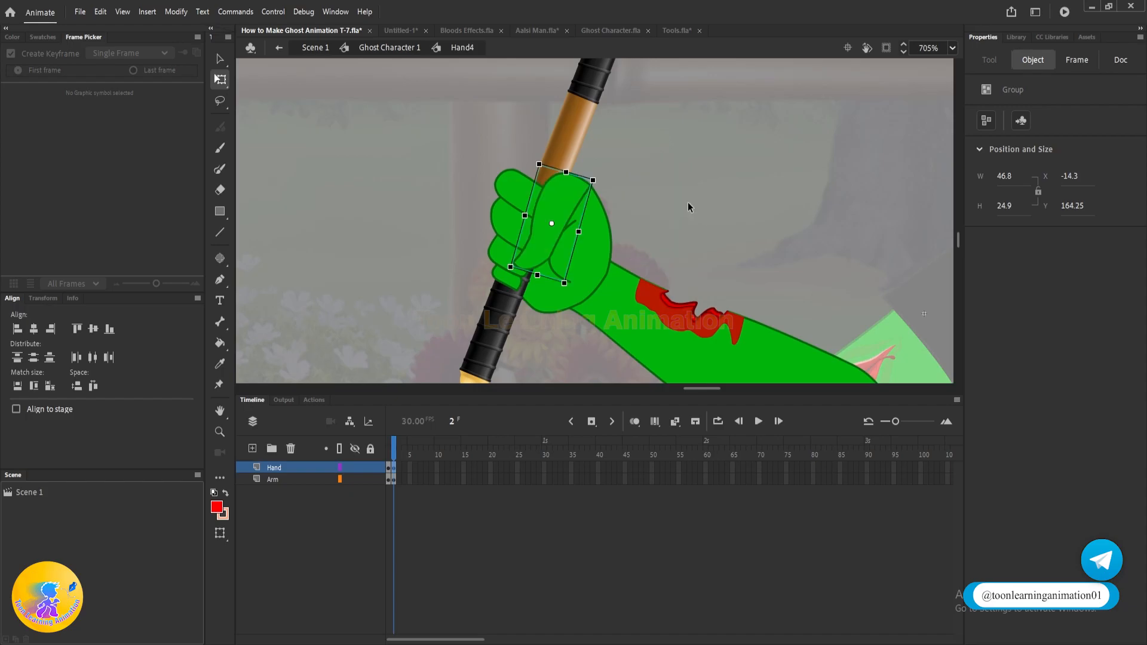
- Try shifting the axe within the ghost's grip
key(v)
click(687, 200)
scroll(687, 199, down, 5)
drag(686, 189, 647, 254)
scroll(622, 199, up, 3)
drag(622, 196, 608, 172)
key(ctrl+z)
scroll(646, 164, down, 2)
- Change the axe instance in the ghost's hand to a Movie Clip and add a Glow filter to it
drag(822, 222, 827, 204)
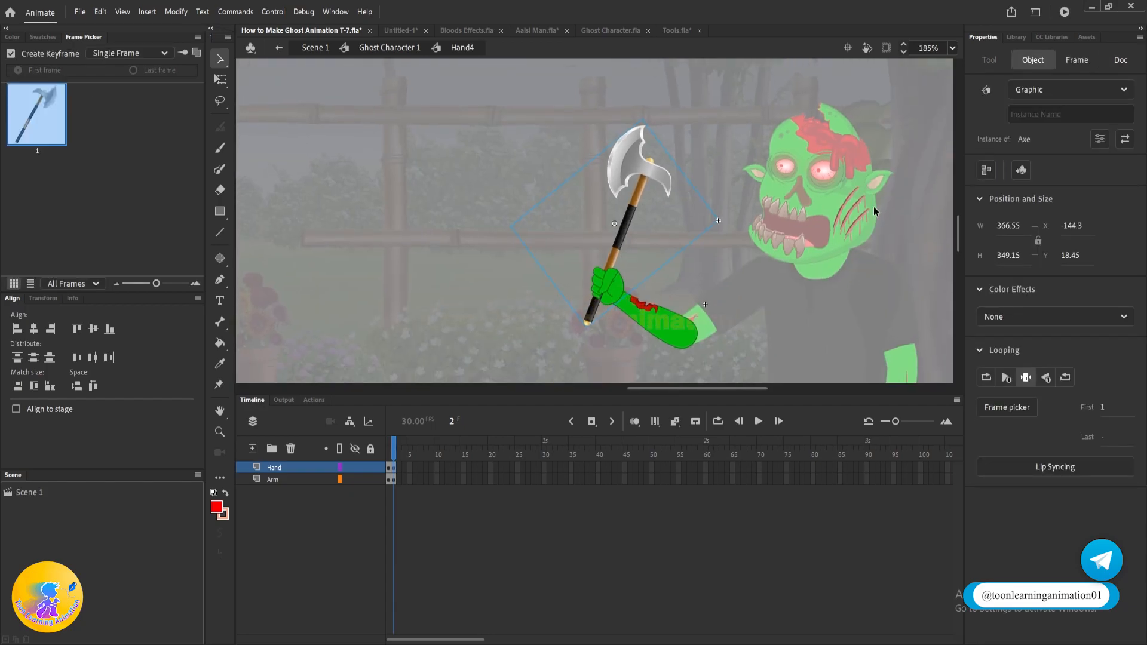
scroll(687, 233, up, 1)
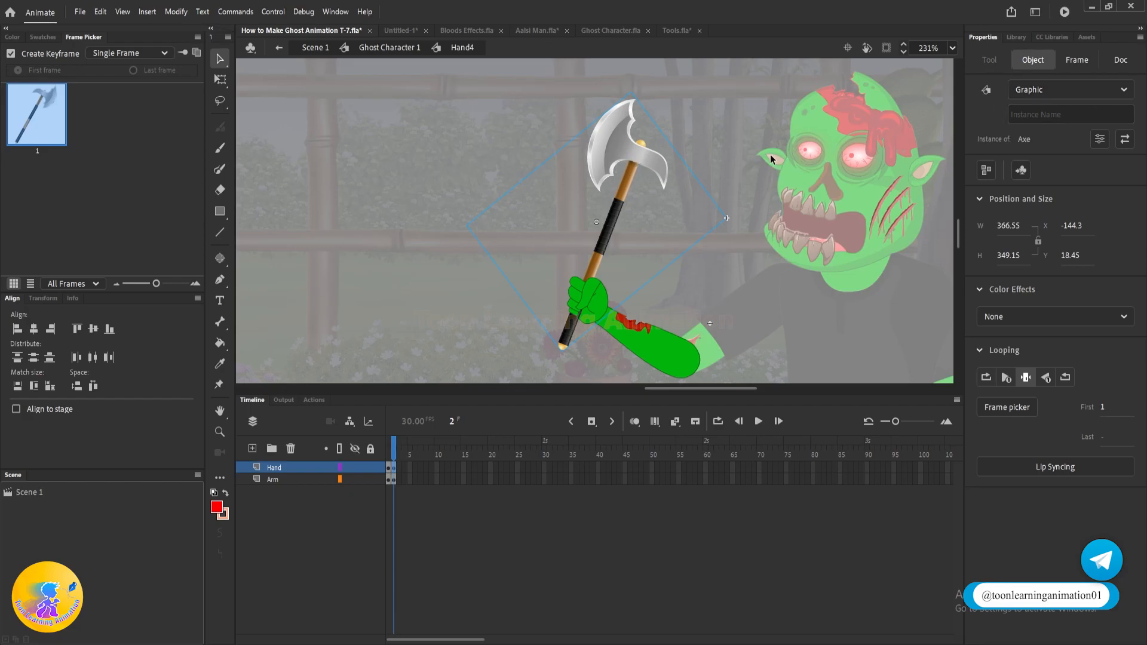
click(1062, 91)
click(1039, 110)
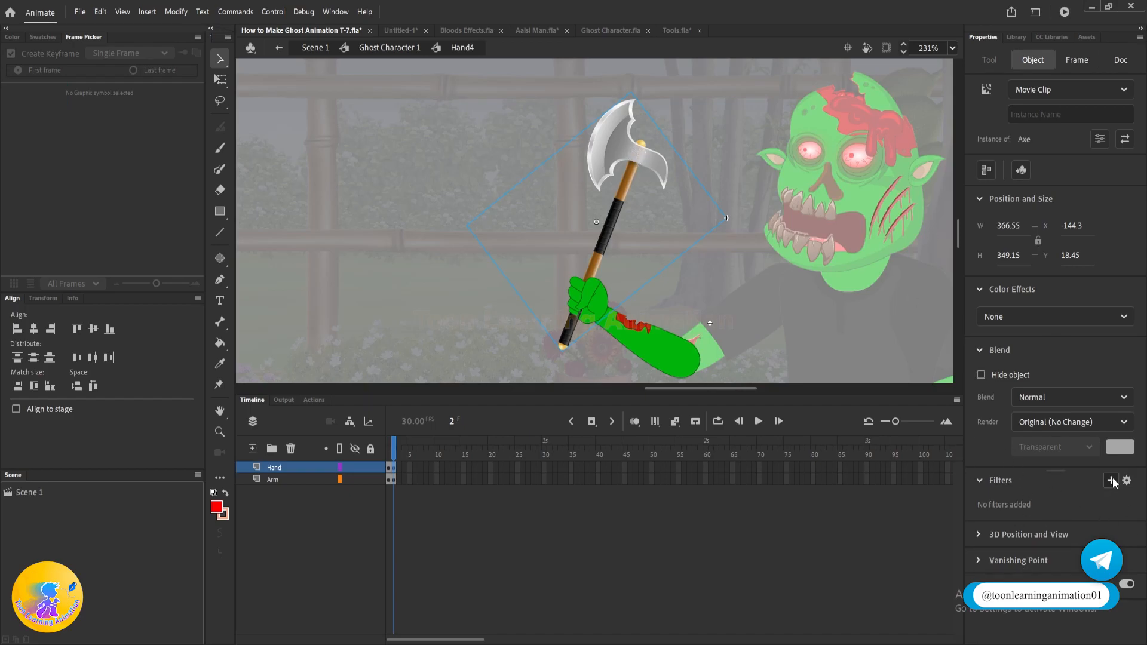
click(1111, 483)
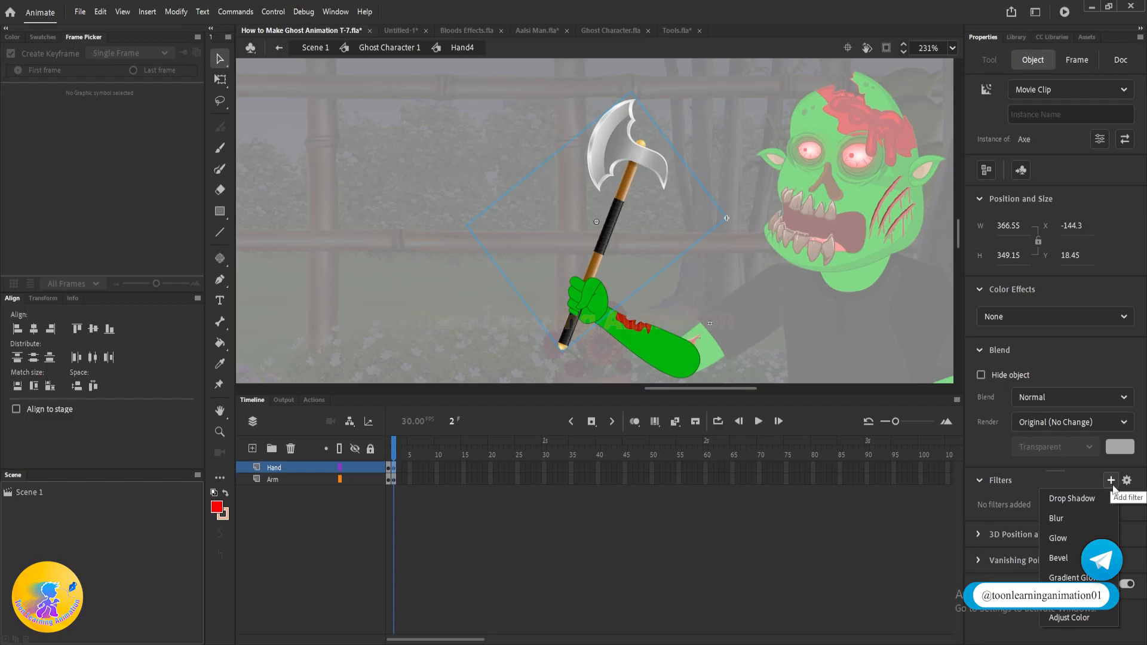
click(1059, 541)
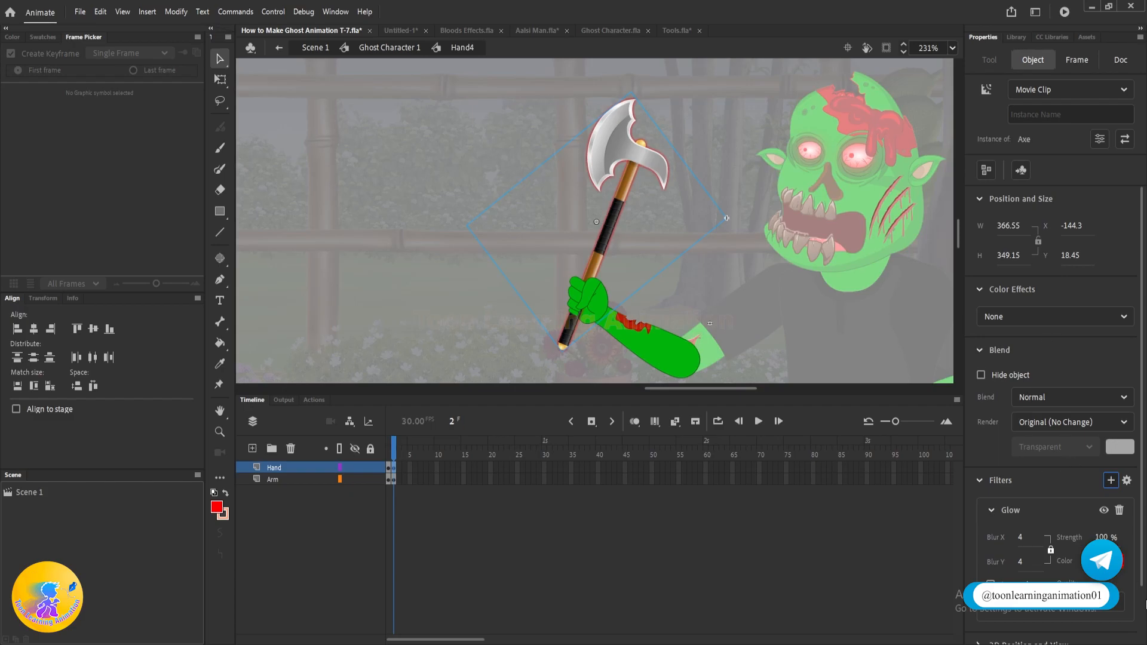
- Try a green glow colour around the axe
scroll(665, 167, up, 5)
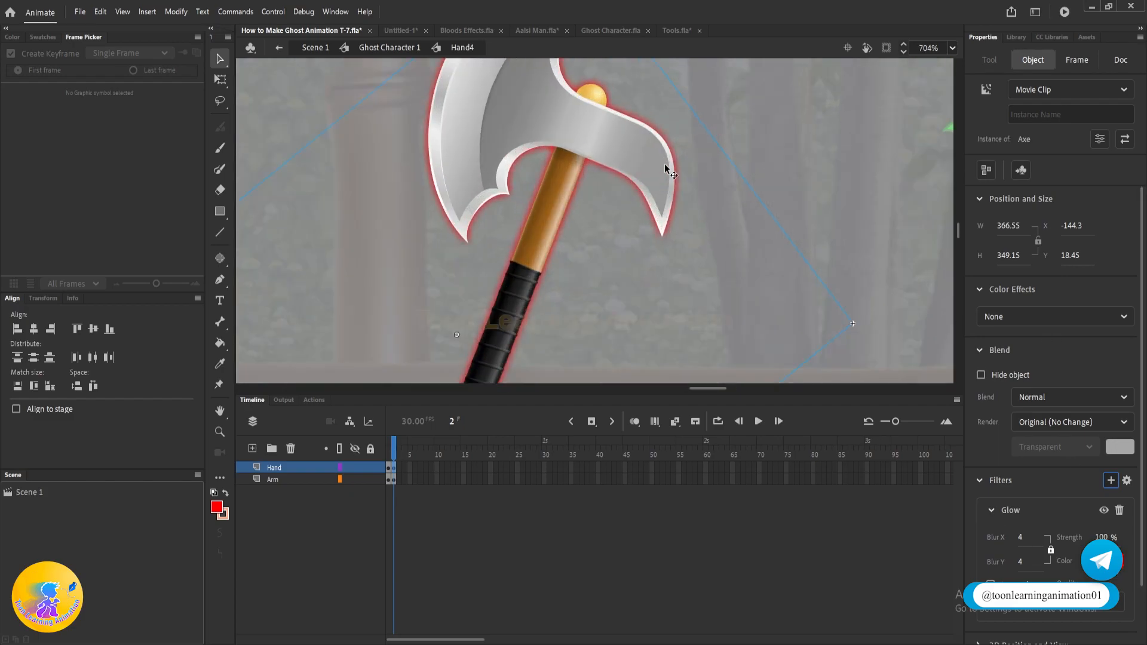
scroll(510, 197, up, 5)
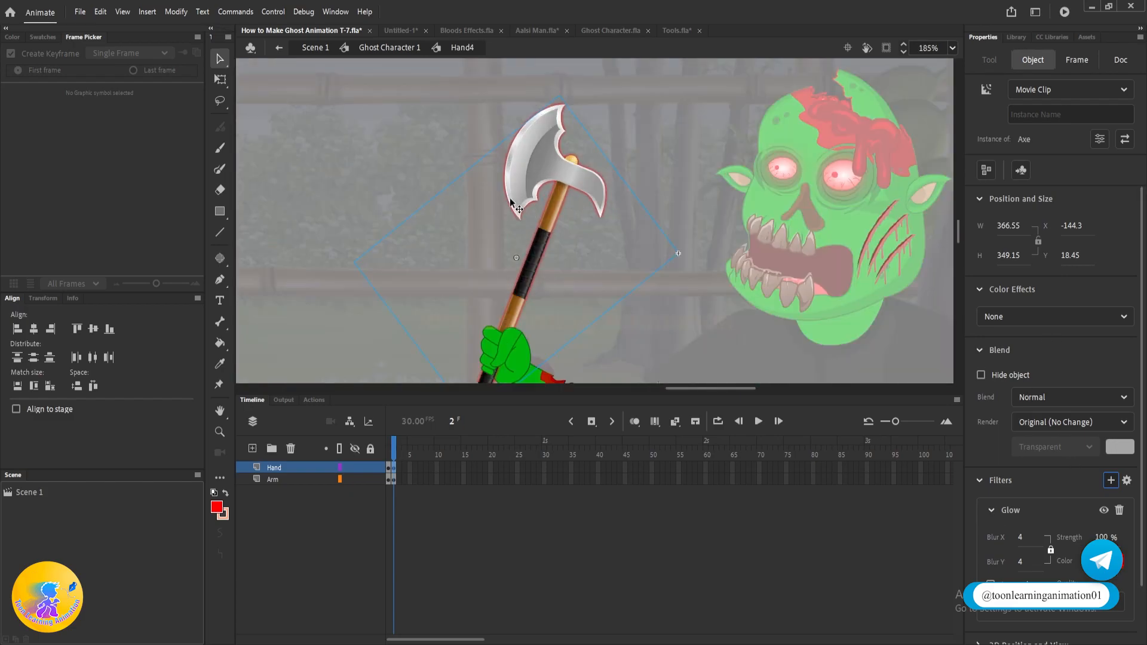
scroll(562, 206, down, 8)
scroll(649, 284, up, 4)
click(1109, 561)
click(617, 340)
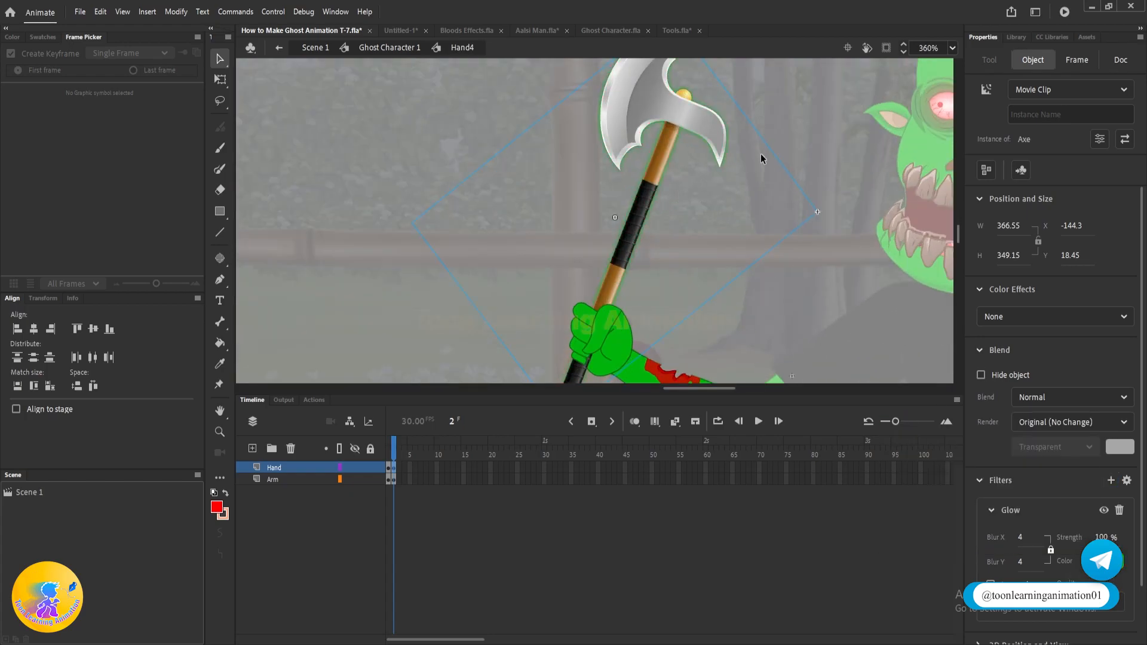
- Set the axe's glow colour to white and its horizontal and vertical blur to 5
drag(768, 145, 748, 203)
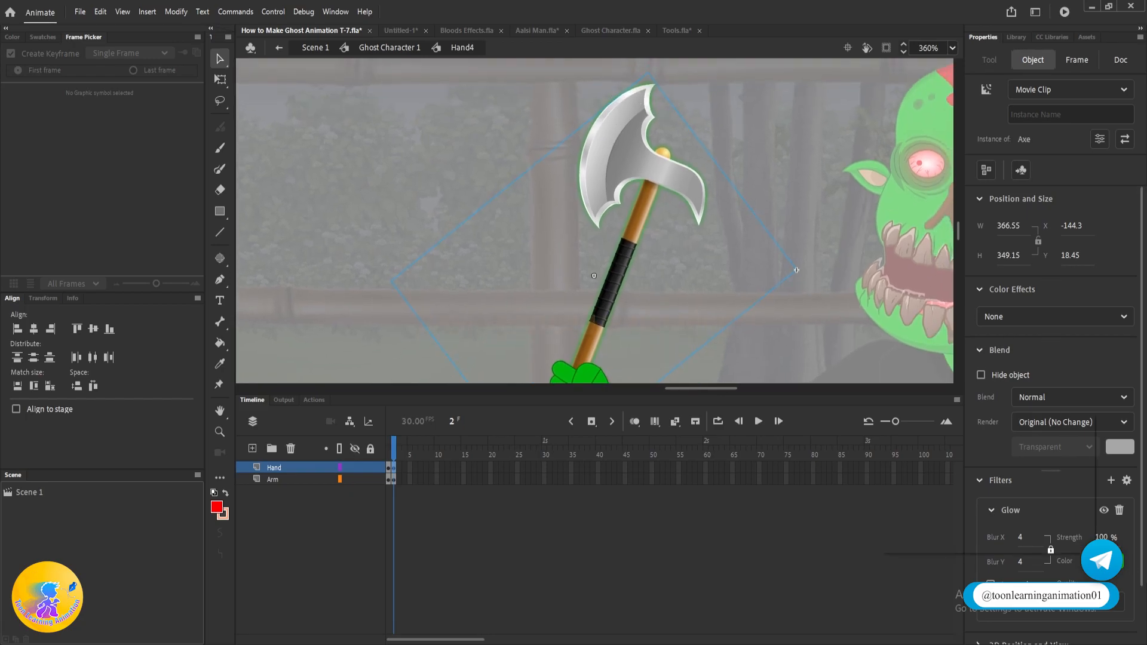
click(1109, 561)
click(918, 492)
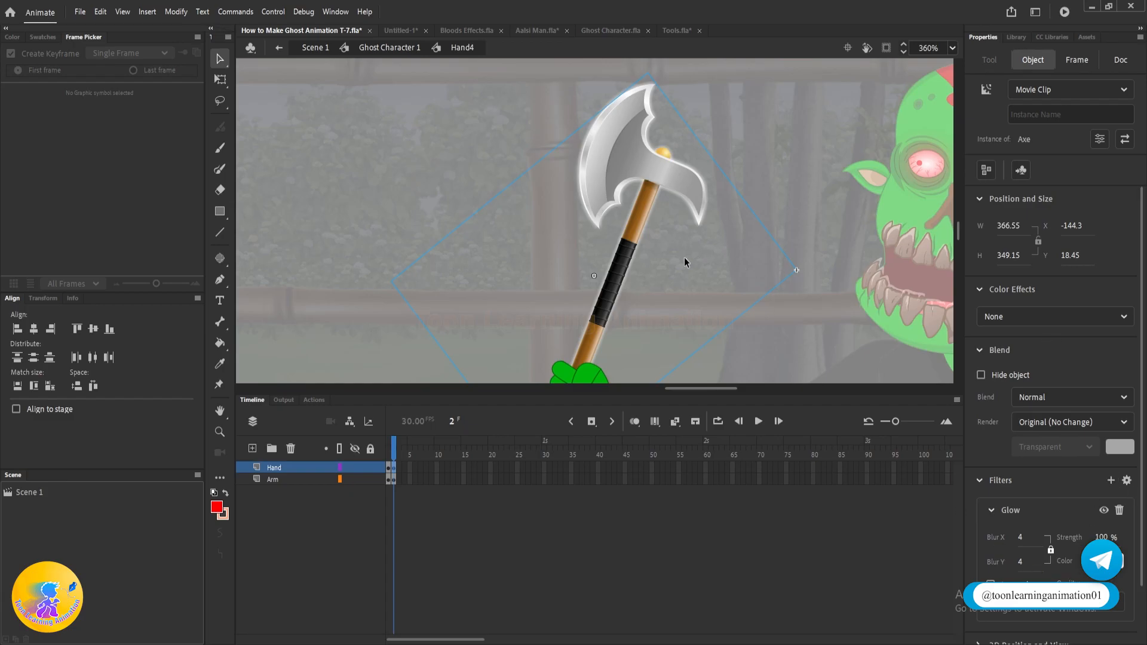
click(1103, 608)
click(1090, 578)
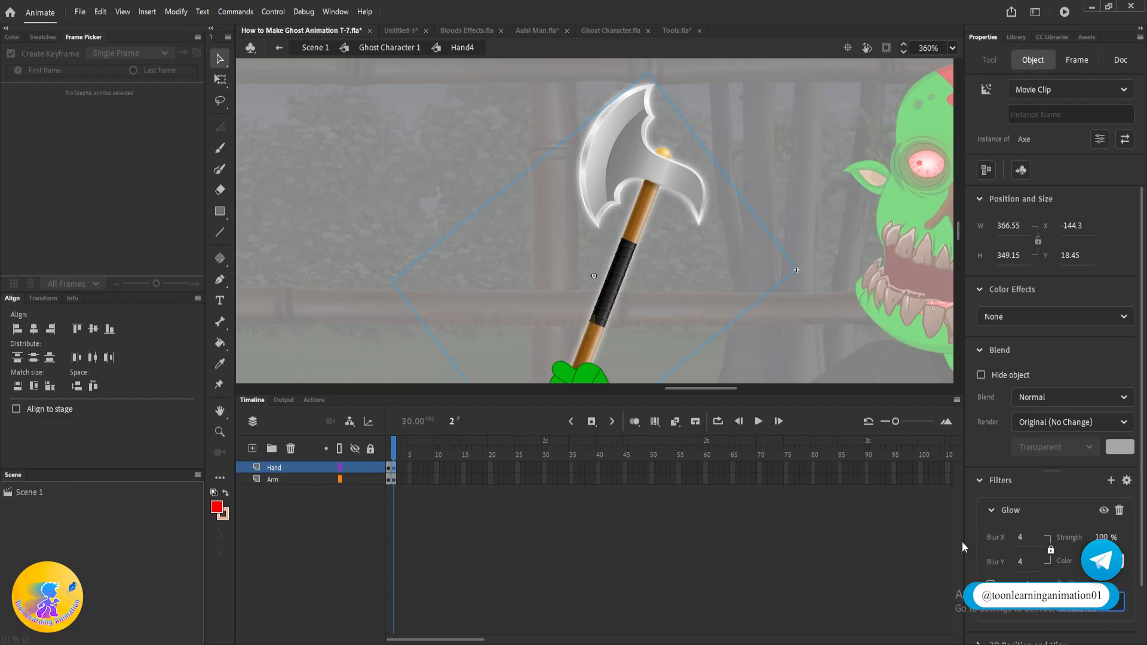
drag(1021, 565, 1023, 562)
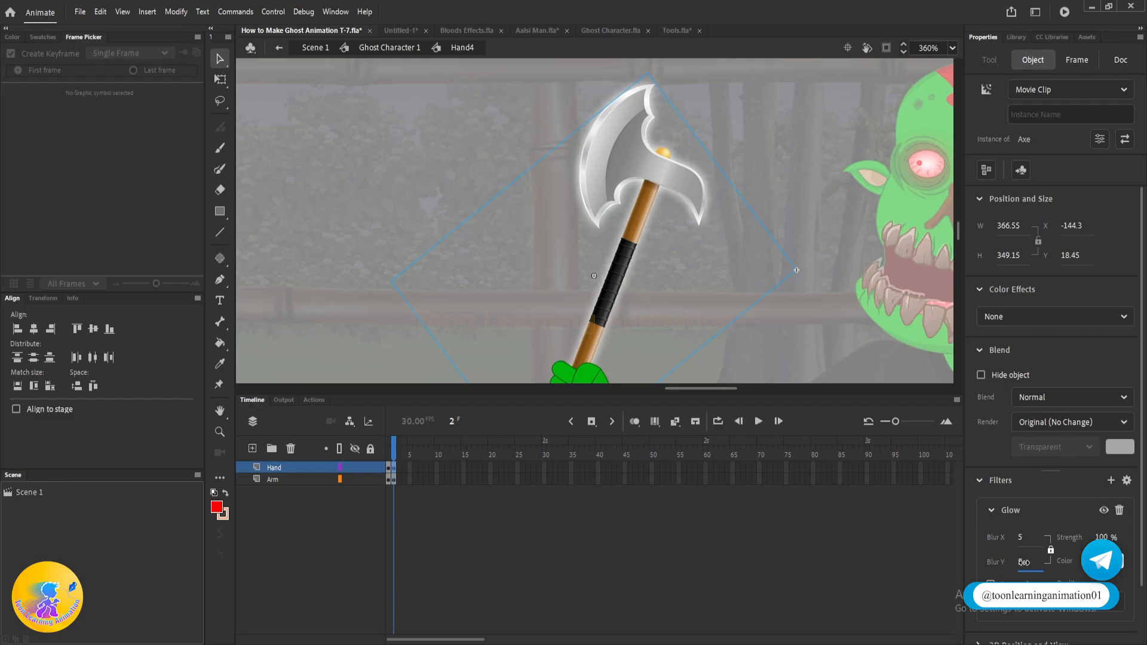
click(759, 296)
- Return to Scene 1 and examine the glowing axe against the night garden background
scroll(686, 215, down, 5)
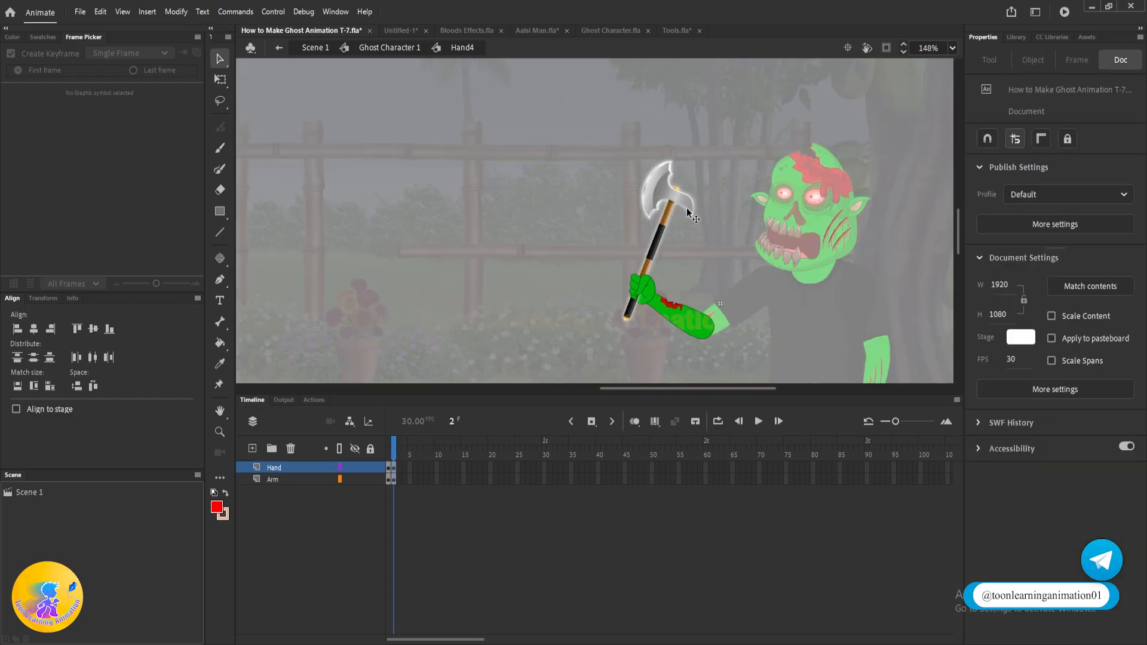
scroll(689, 213, up, 5)
double_click(747, 160)
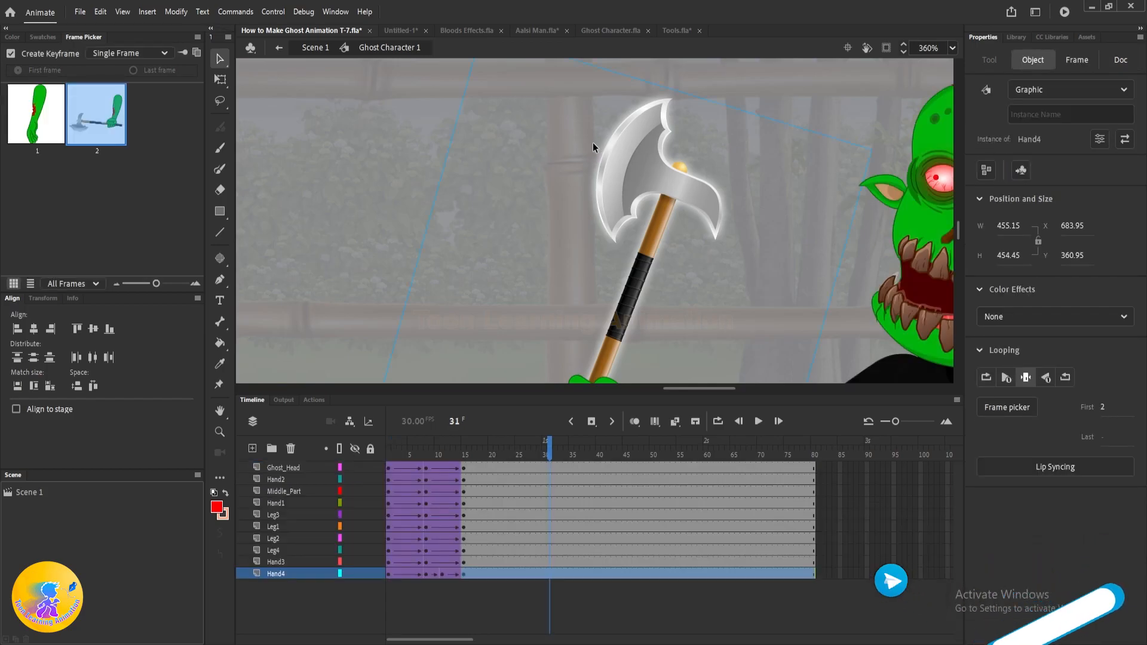
scroll(593, 142, down, 6)
double_click(876, 171)
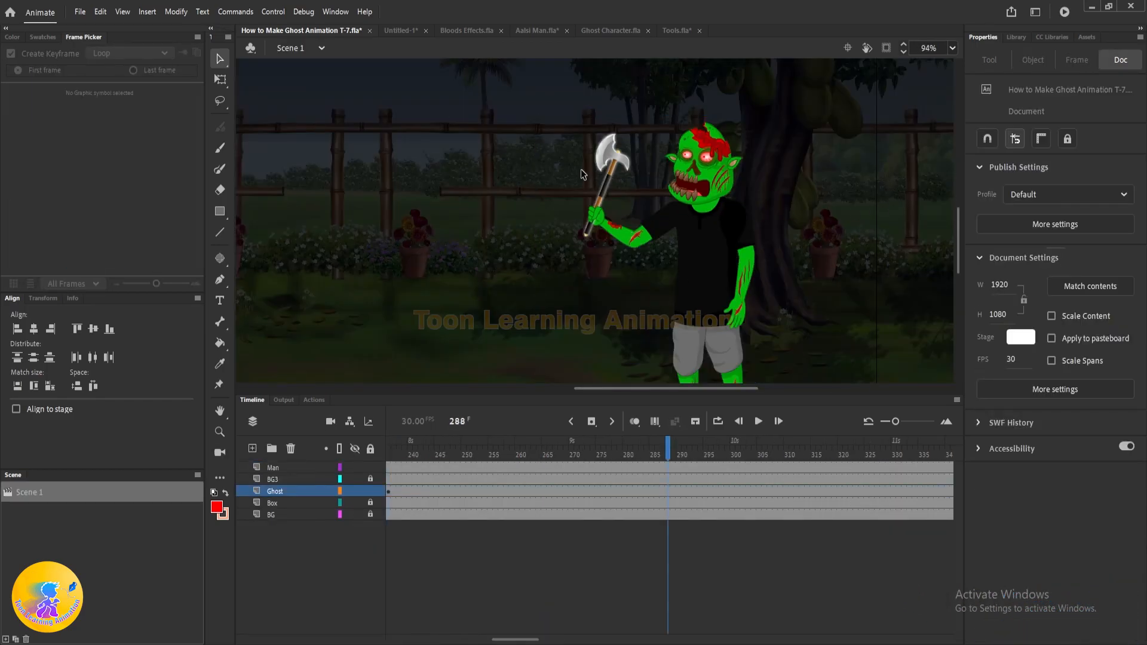
scroll(582, 175, up, 3)
drag(702, 218, 718, 239)
scroll(725, 225, down, 1)
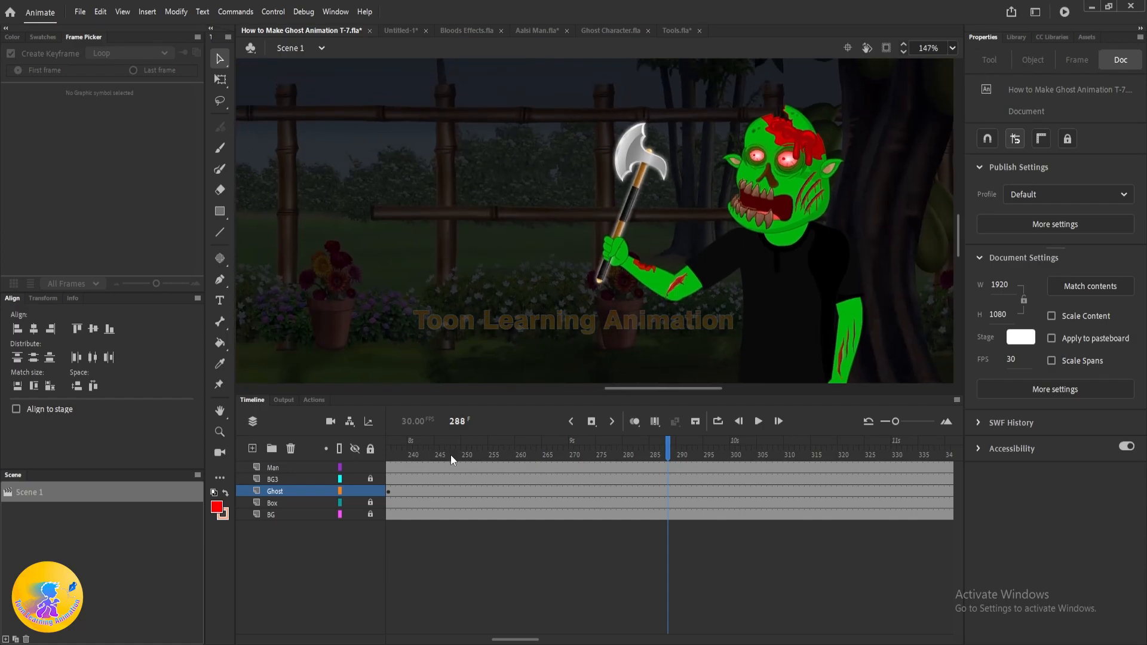
scroll(640, 193, up, 2)
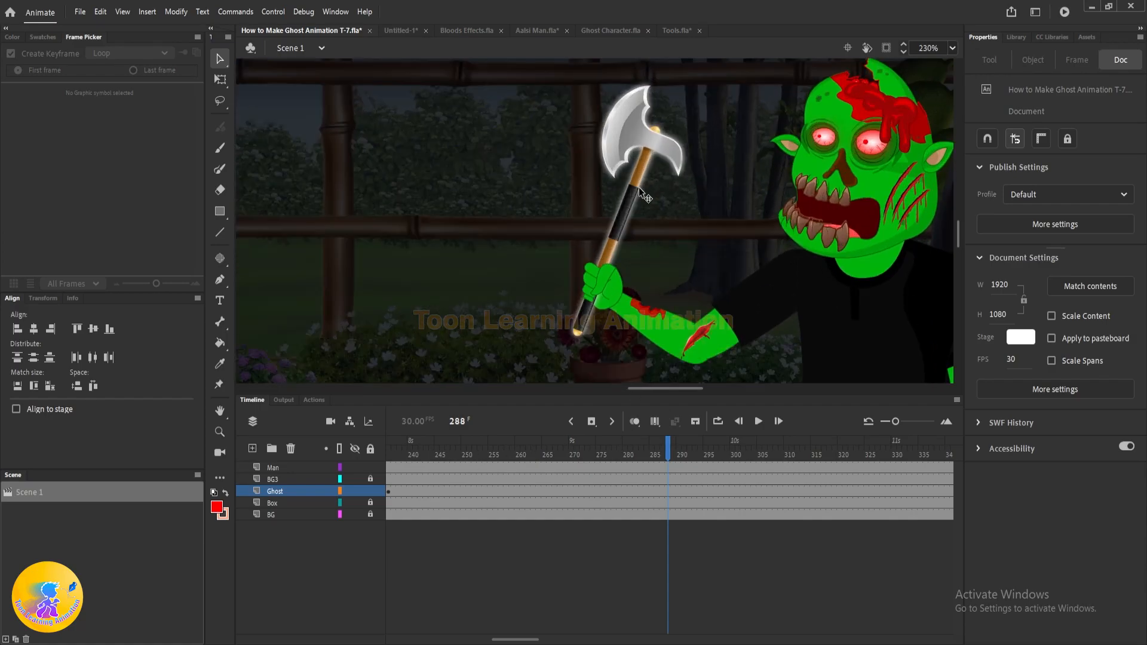
- Open the ghost symbol and scrub its timeline from frame 9 to frame 29 to check the axe-raising motion
double_click(628, 145)
click(431, 452)
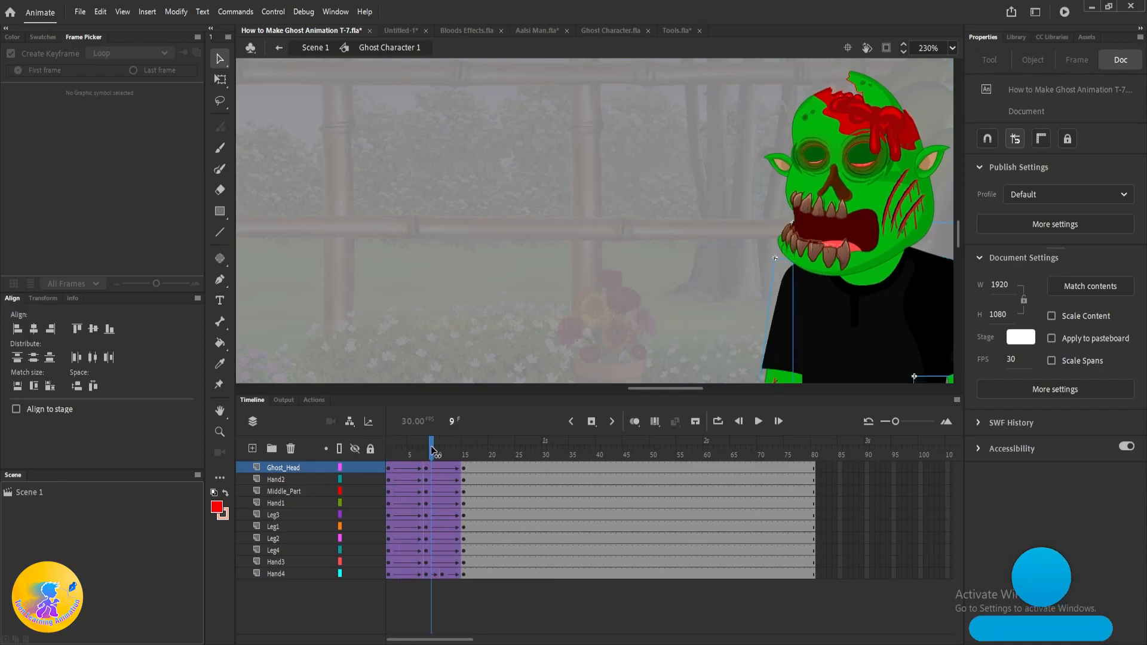
drag(431, 452, 453, 452)
drag(654, 219, 647, 189)
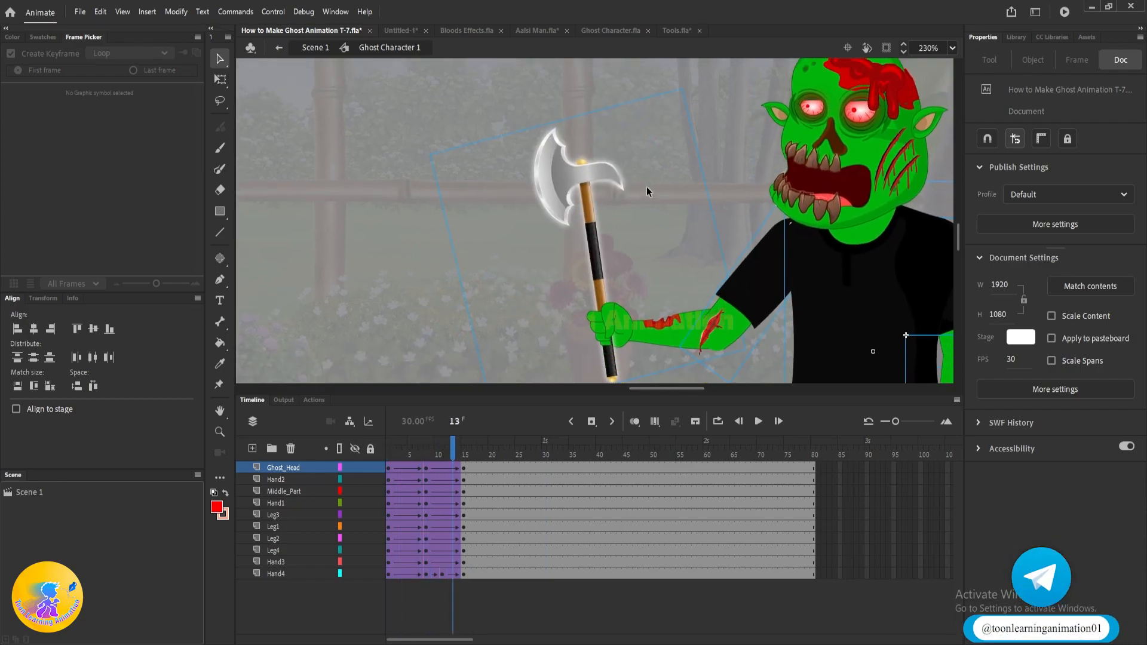
drag(451, 454, 539, 454)
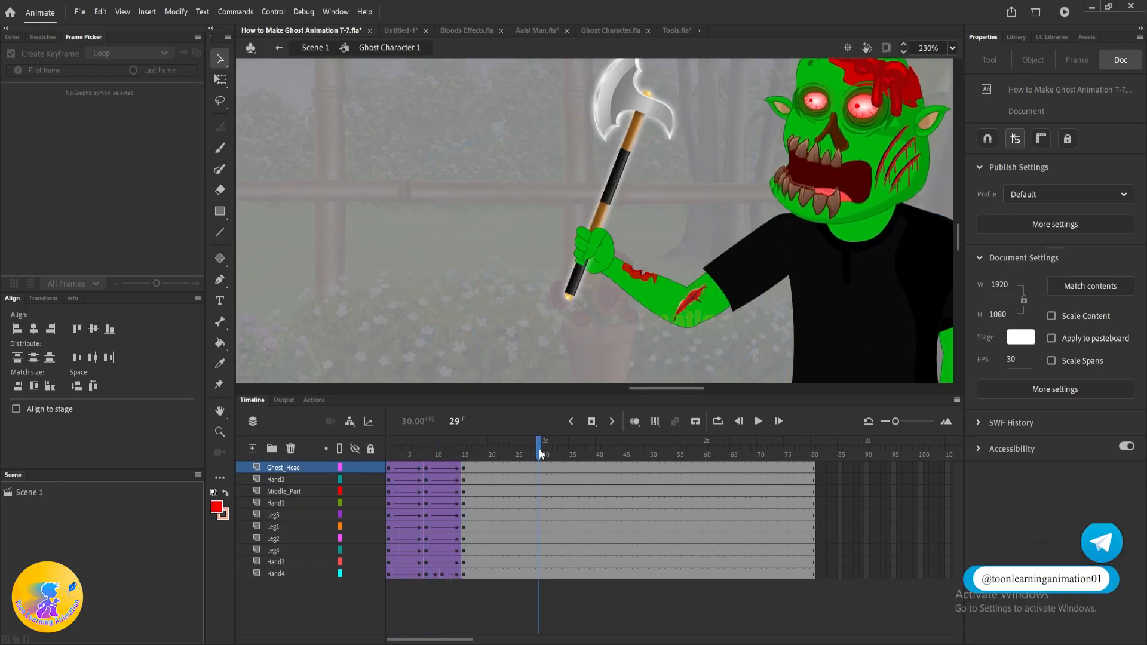
drag(653, 176, 663, 193)
- Open the Hand4 symbol and insert a keyframe at frame 3 on both the Hand and Arm layers
double_click(625, 111)
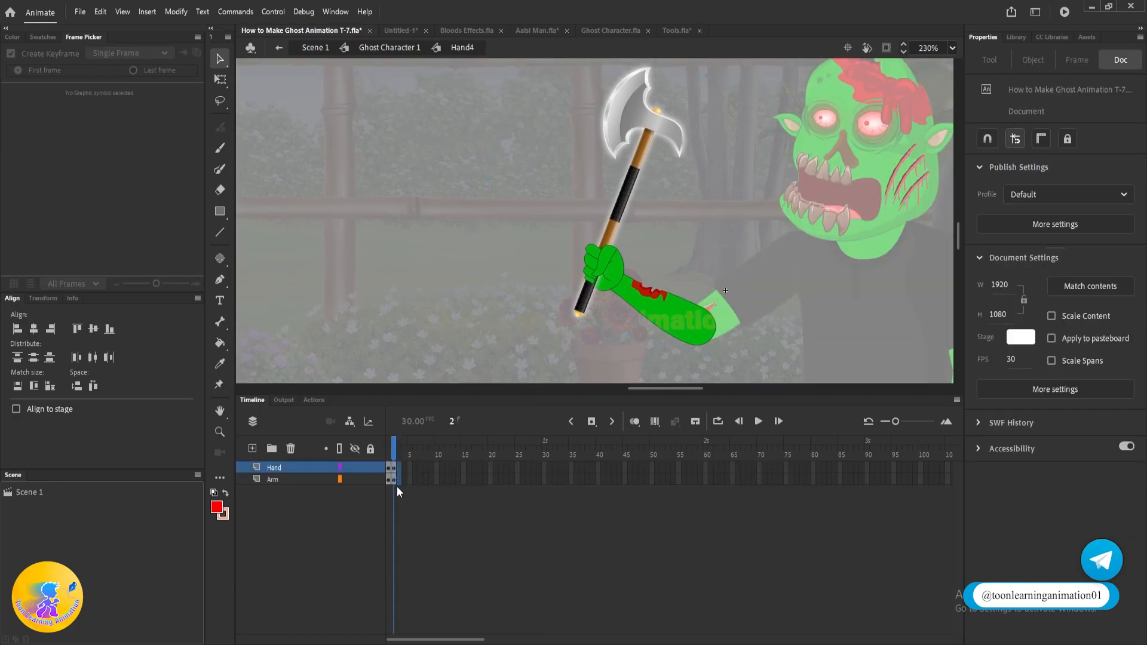
key(F6)
click(407, 516)
click(394, 452)
click(399, 453)
click(395, 454)
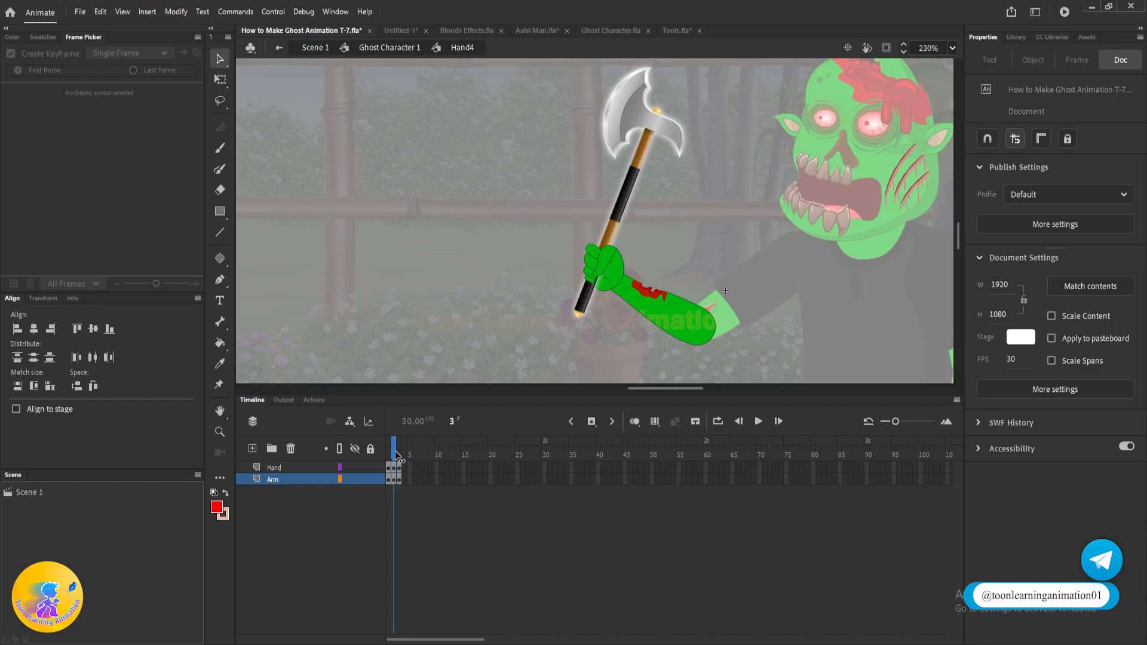
- Remove the axe from frame 2 of the Hand layer, keeping the fist and arm, and compare it with frame 3
drag(663, 144, 532, 76)
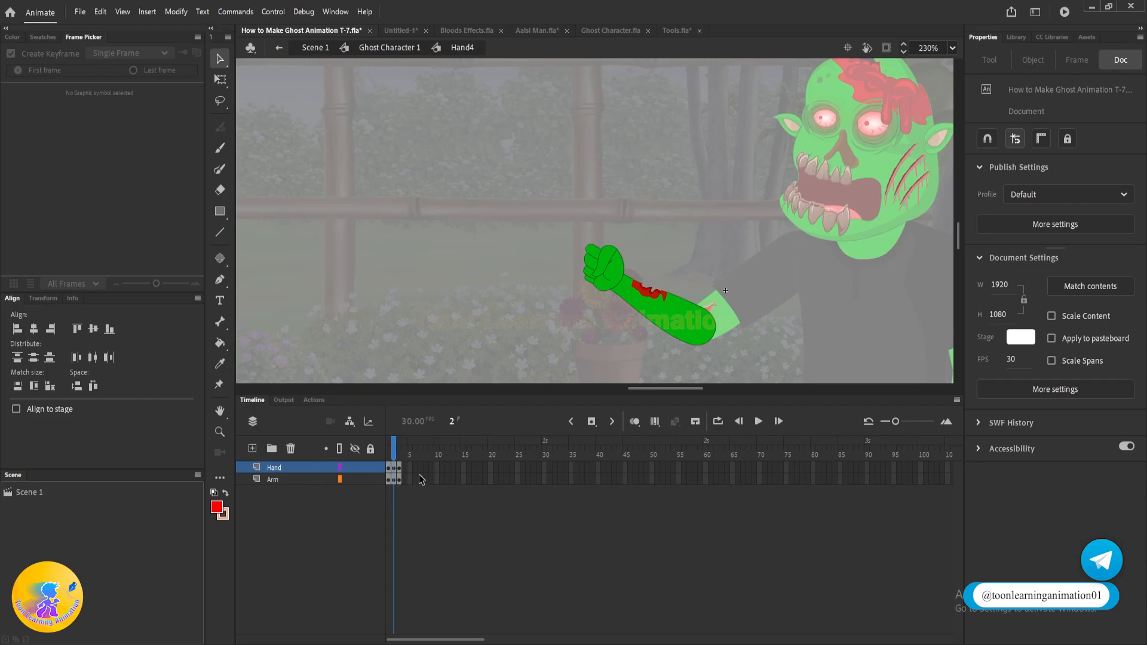
click(400, 457)
click(395, 457)
- Extend the frame 2 pose on the Hand and Arm layers through frame 21, moving the last keyframes to frame 22
drag(394, 461, 413, 494)
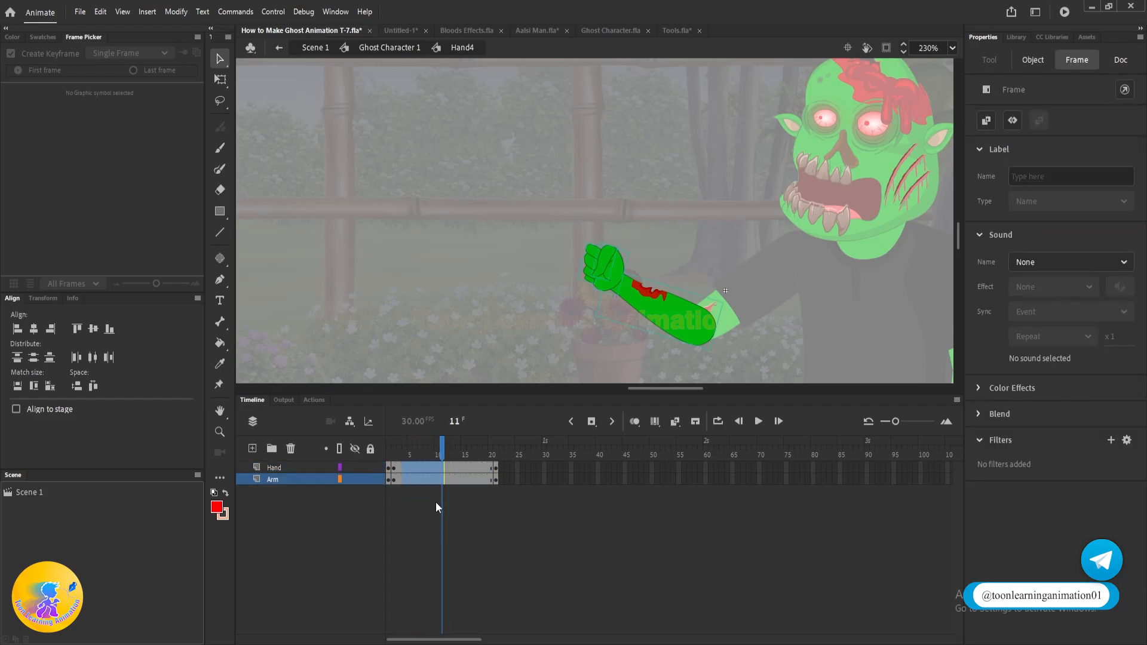
drag(391, 457, 393, 463)
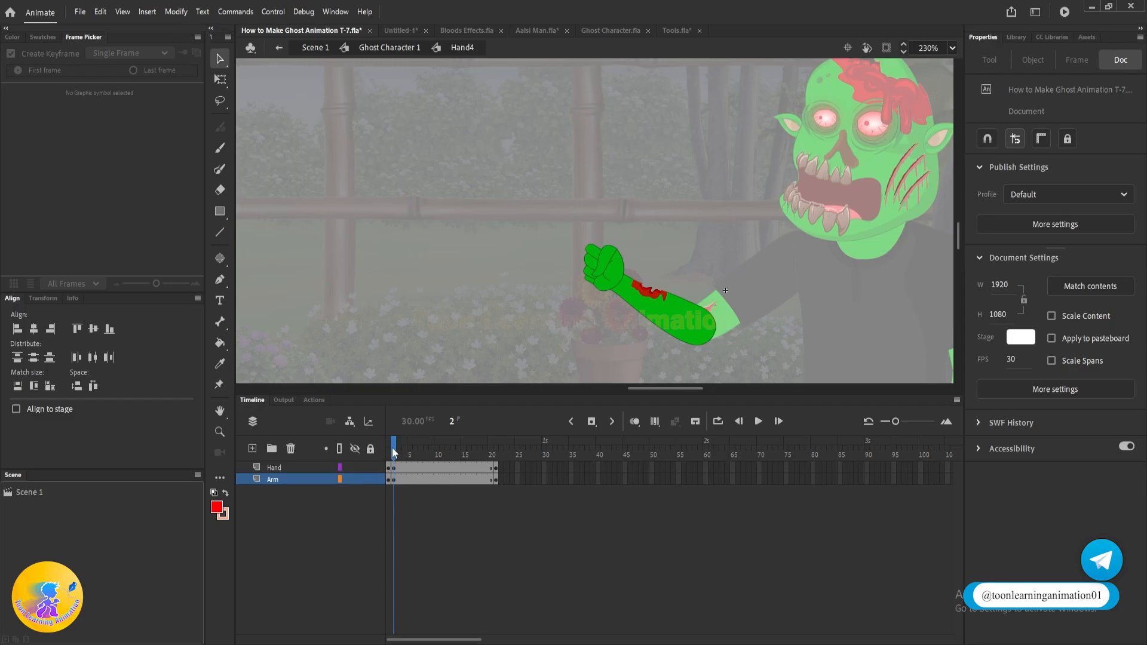
key(F5)
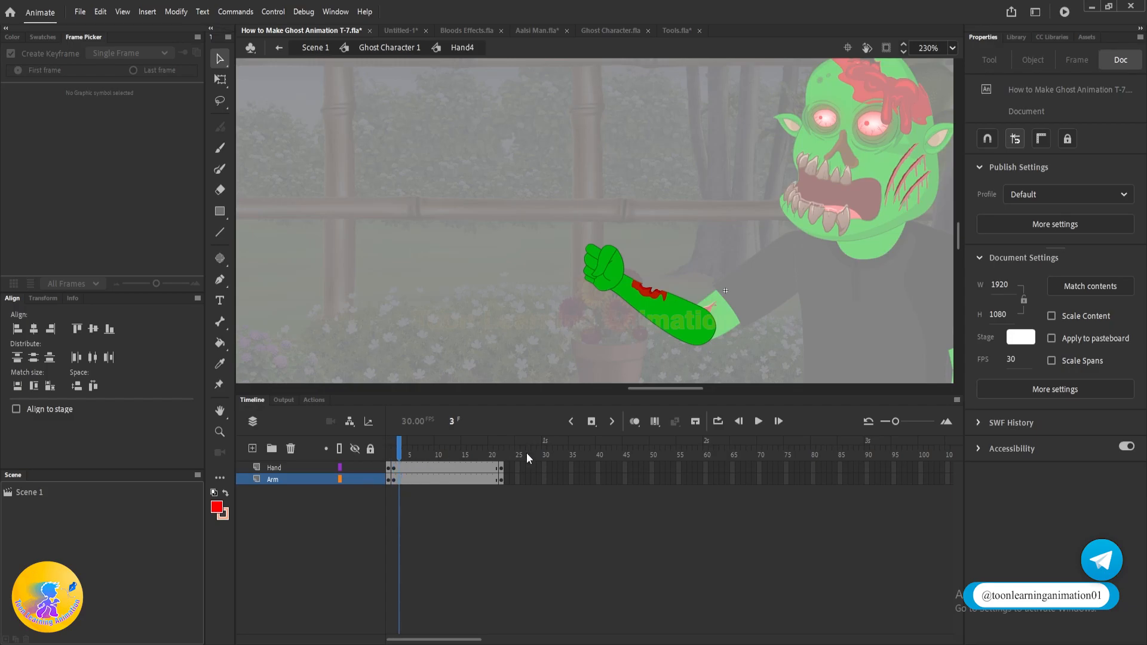
- Move the axe from frame 22 of the Hand layer onto a new layer, pasting it in place at frame 2
click(500, 456)
click(646, 139)
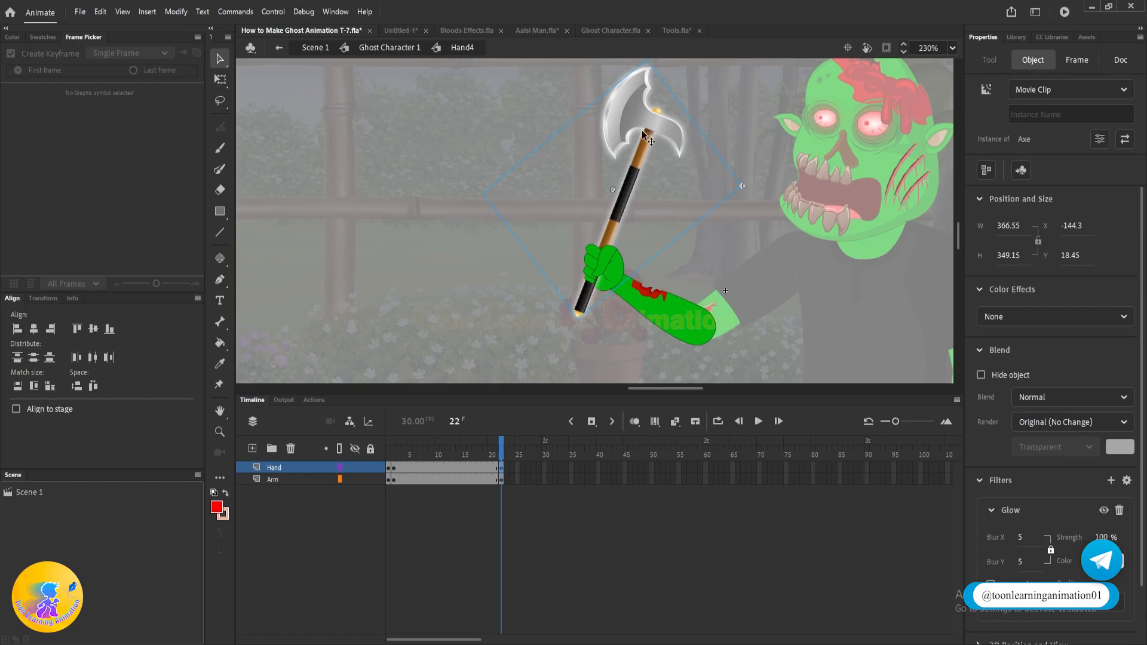
key(Delete)
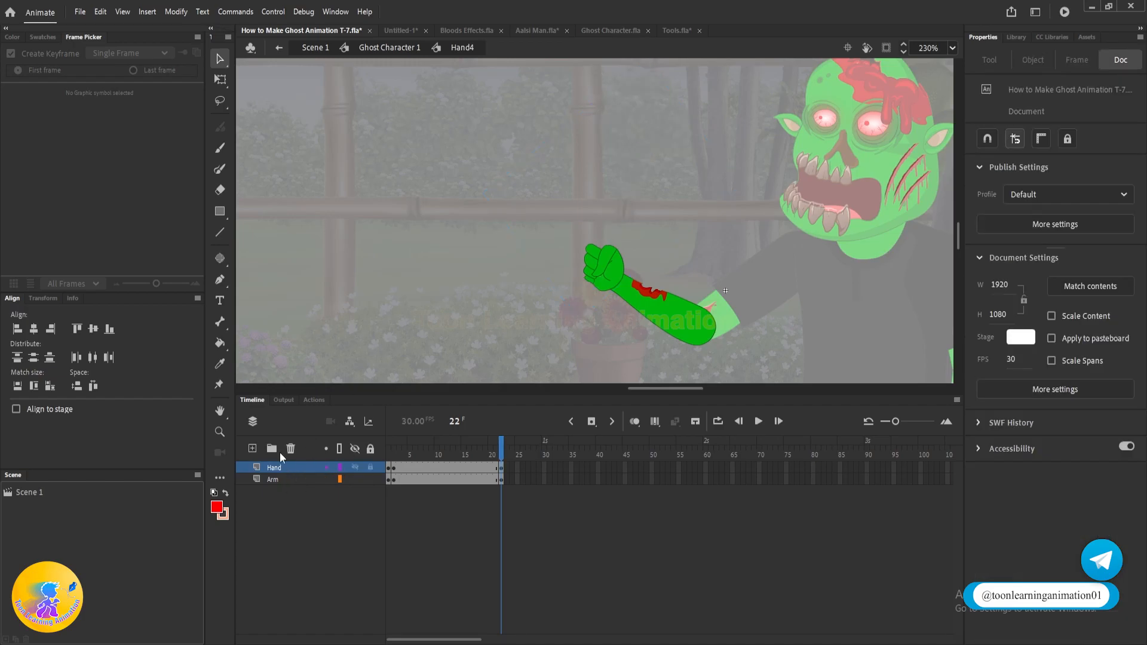
click(252, 448)
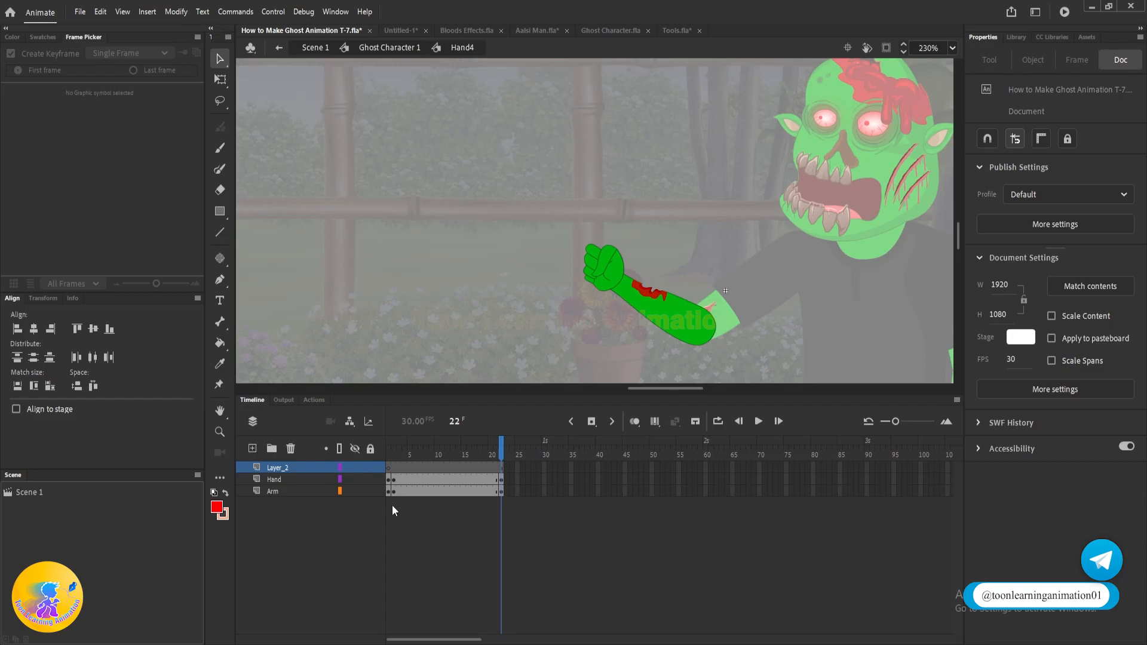
click(394, 467)
key(ctrl+shift+v)
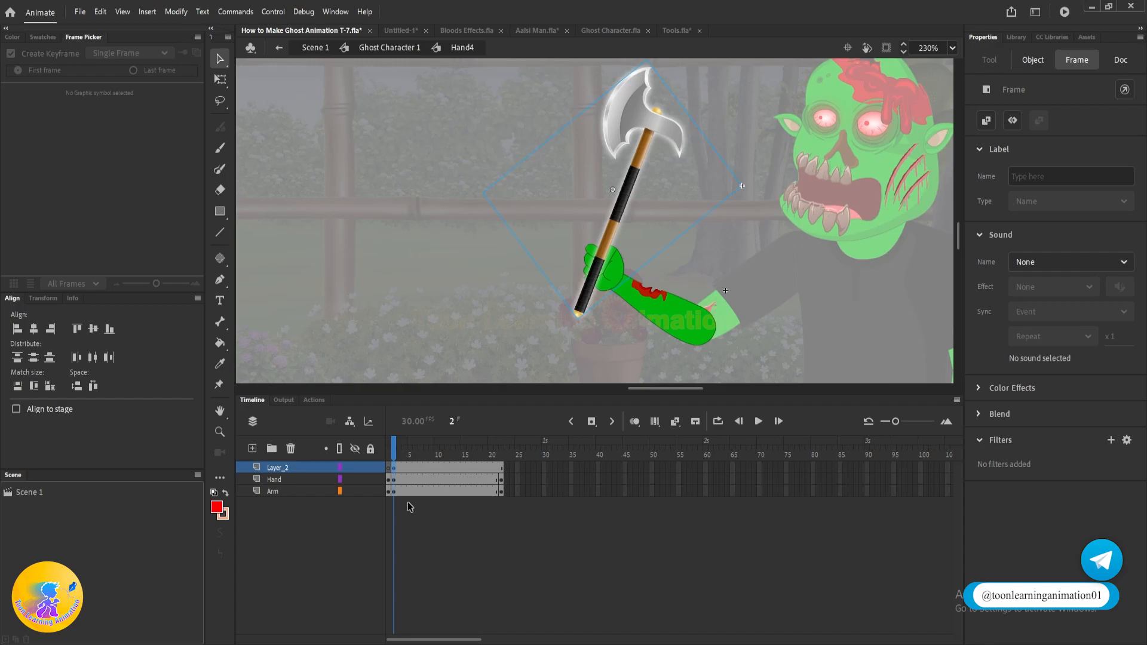
click(650, 222)
- Lock the axe layer, then cut the finger and thumb groups from the Hand layer and paste them in place on a new layer above
scroll(588, 281, up, 6)
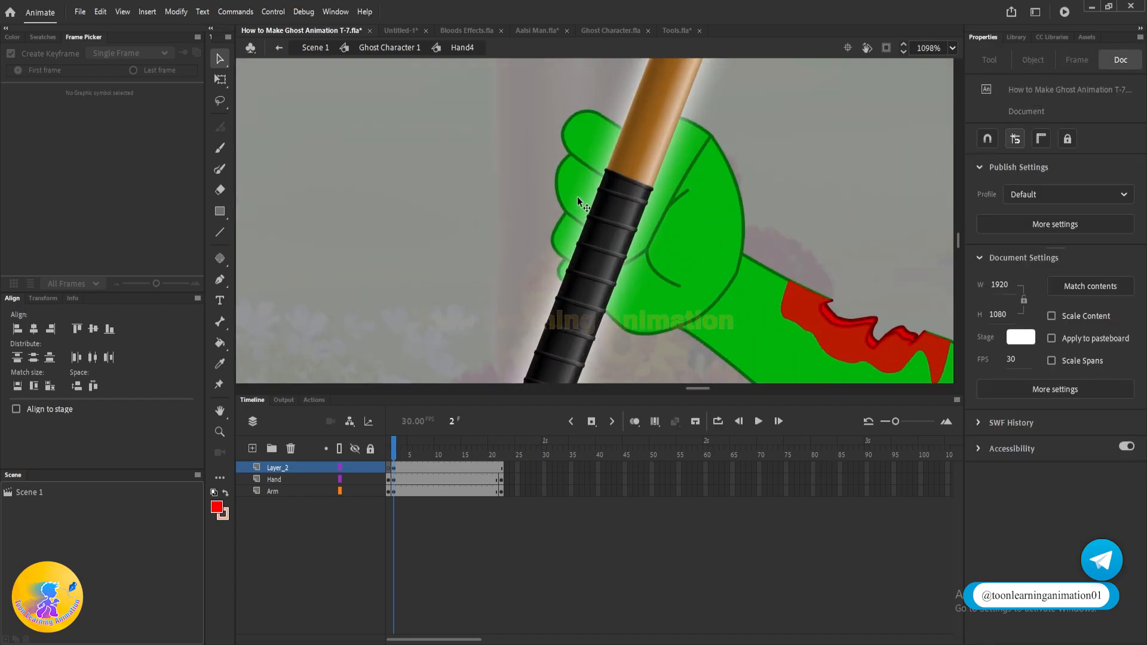
click(582, 161)
click(370, 467)
shift+click(683, 157)
drag(703, 194, 834, 163)
key(ctrl+z)
key(ctrl+x)
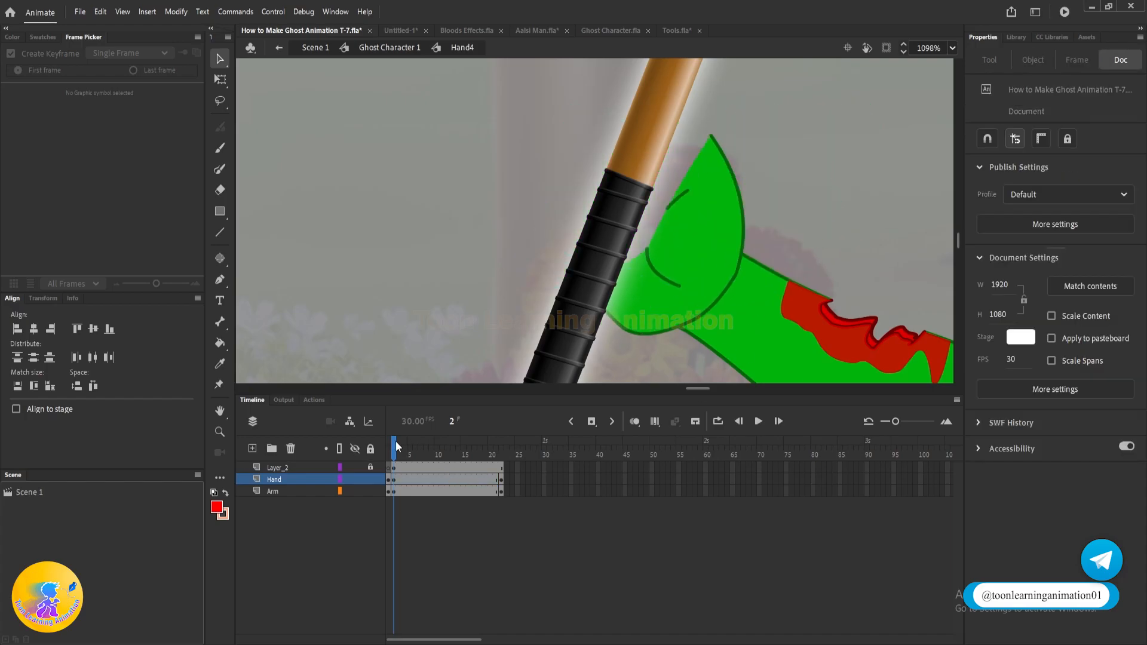
click(282, 469)
click(252, 448)
key(ctrl+shift+v)
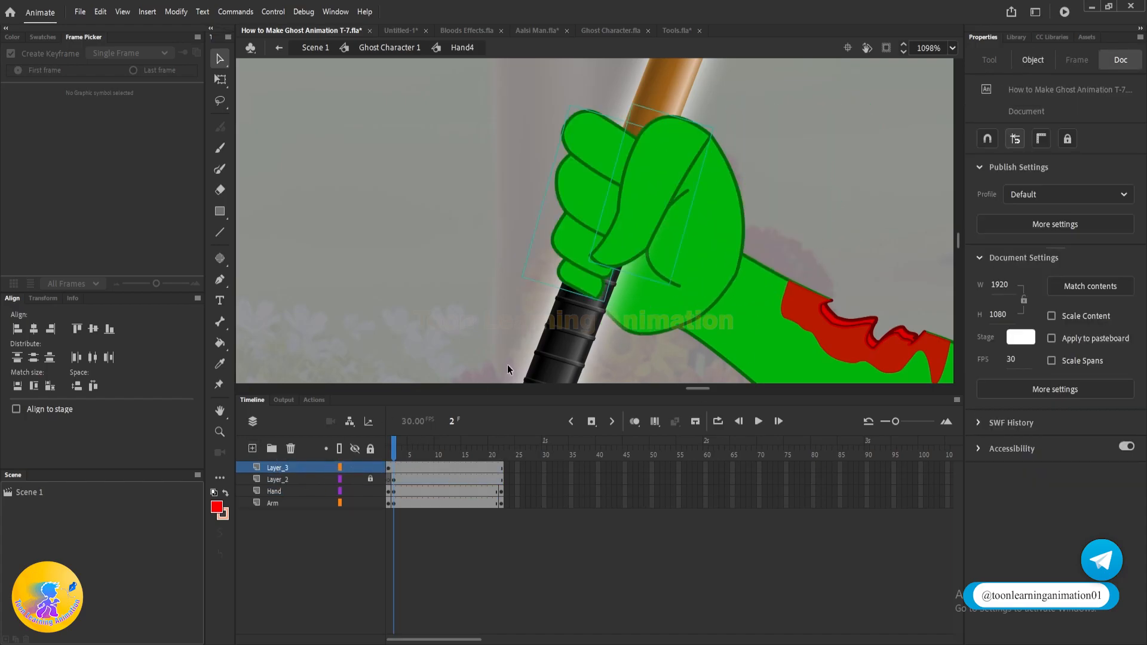
scroll(579, 220, down, 3)
click(741, 198)
scroll(517, 274, down, 2)
drag(485, 373, 485, 378)
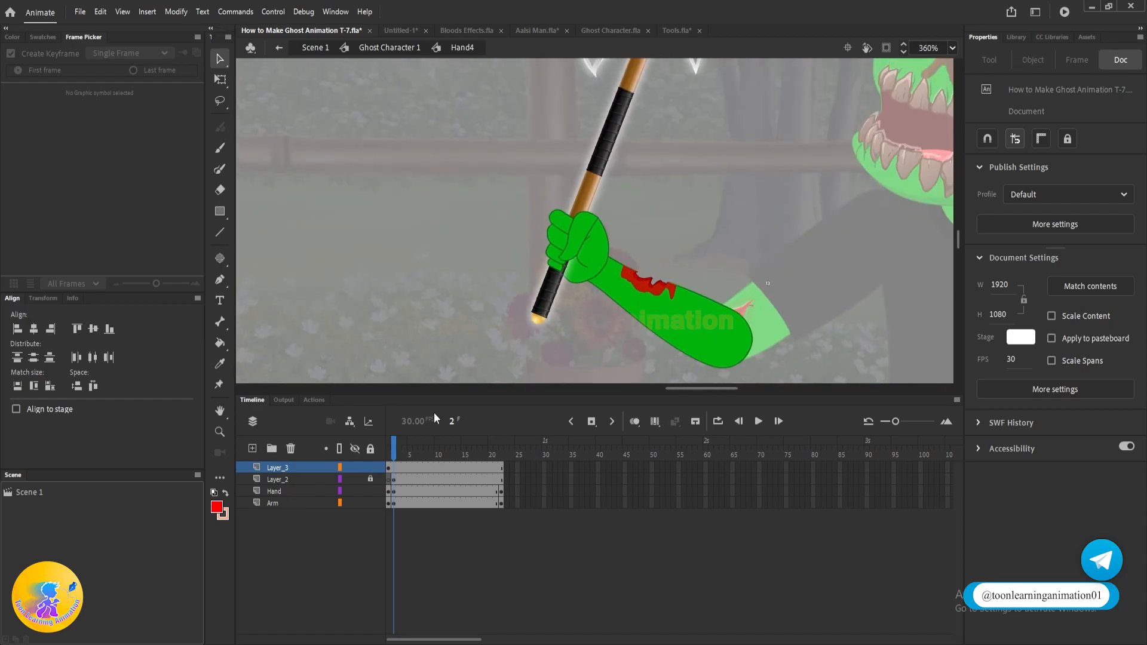
- Add a keyframe at frame 22 of the axe layer and set the axe's alpha to 0% at frame 2
click(501, 479)
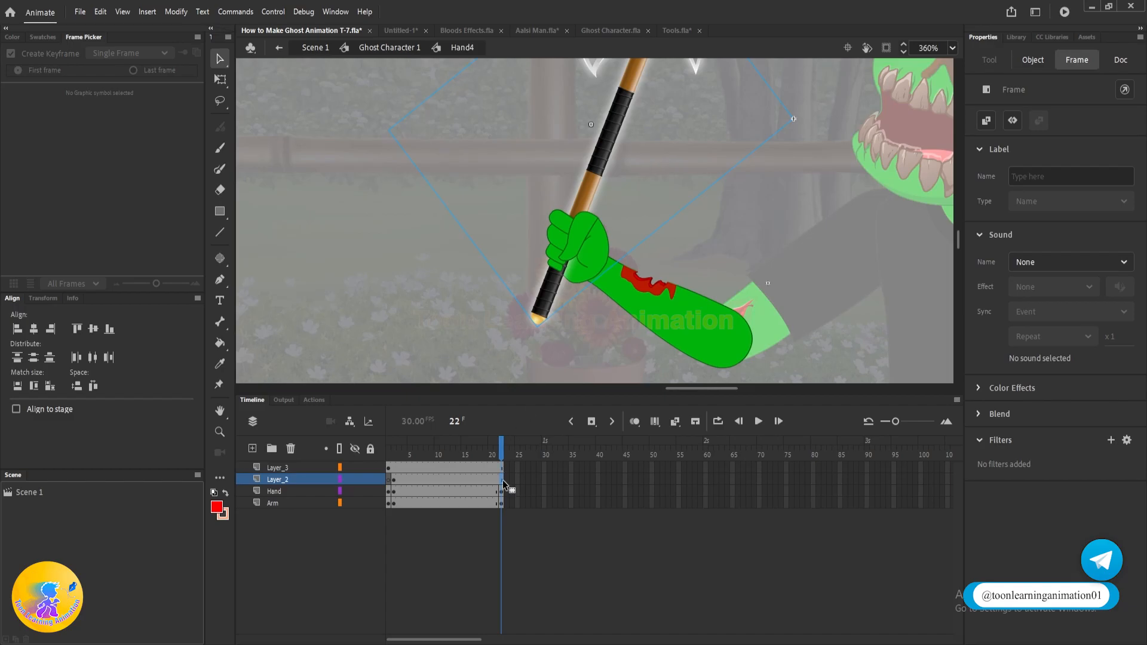
key(F6)
click(395, 479)
ctrl+scroll(578, 269, down, 5)
click(603, 176)
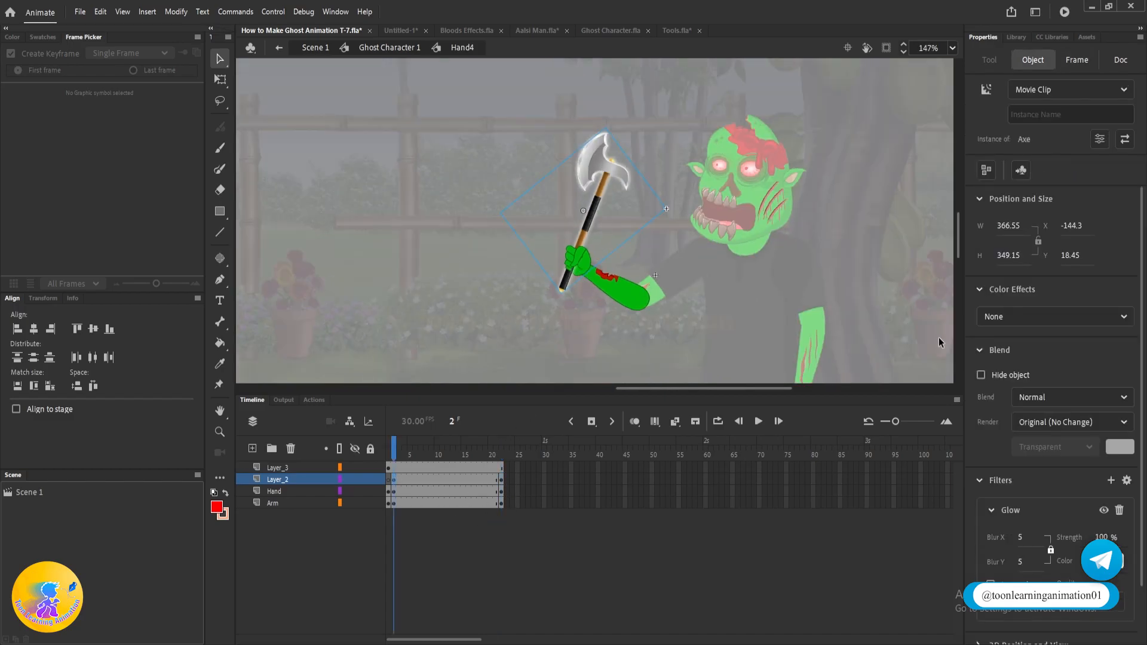
click(1048, 313)
click(1009, 419)
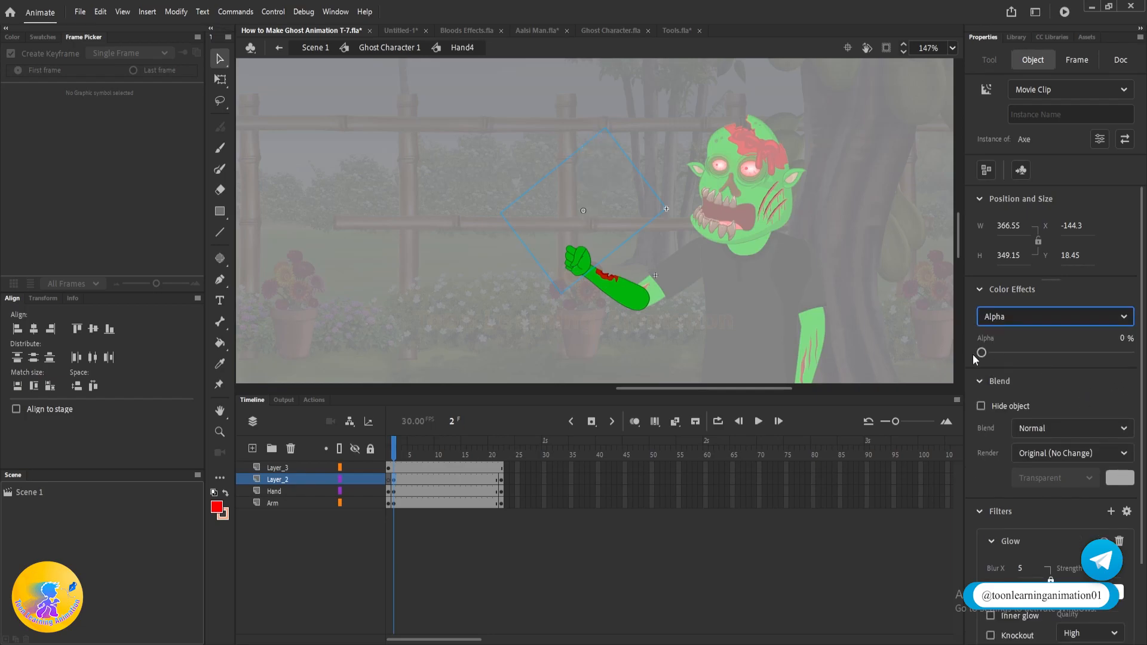
- Create a classic tween between frames 2 and 22 of the axe layer and return to the Ghost Character 1 timeline
right_click(402, 479)
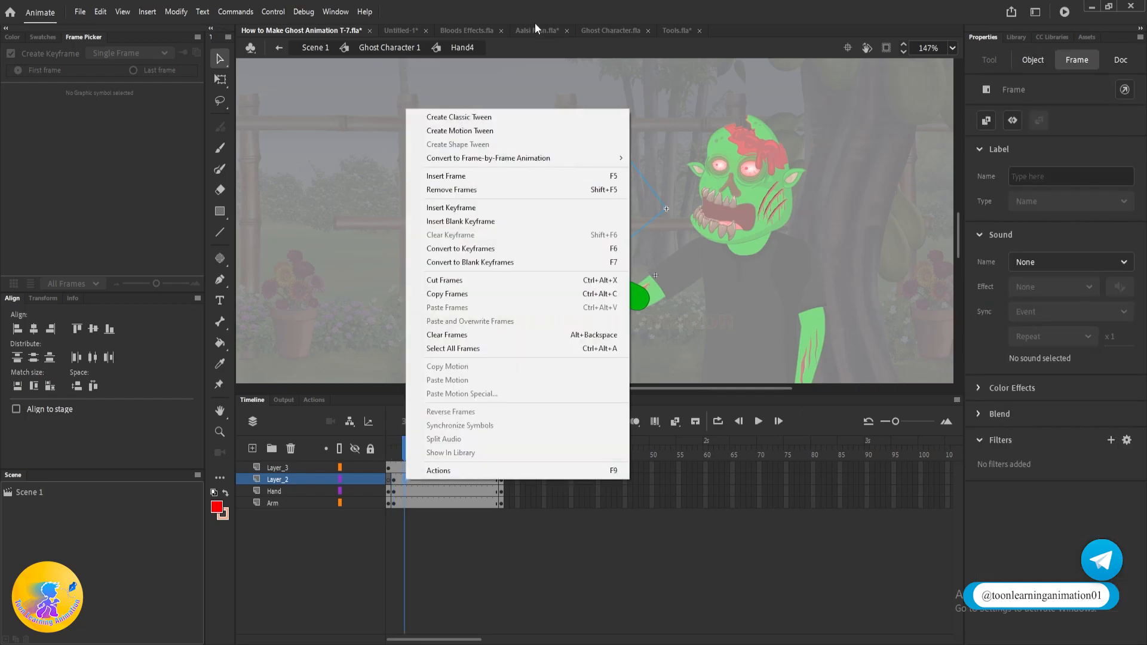
click(468, 117)
click(467, 117)
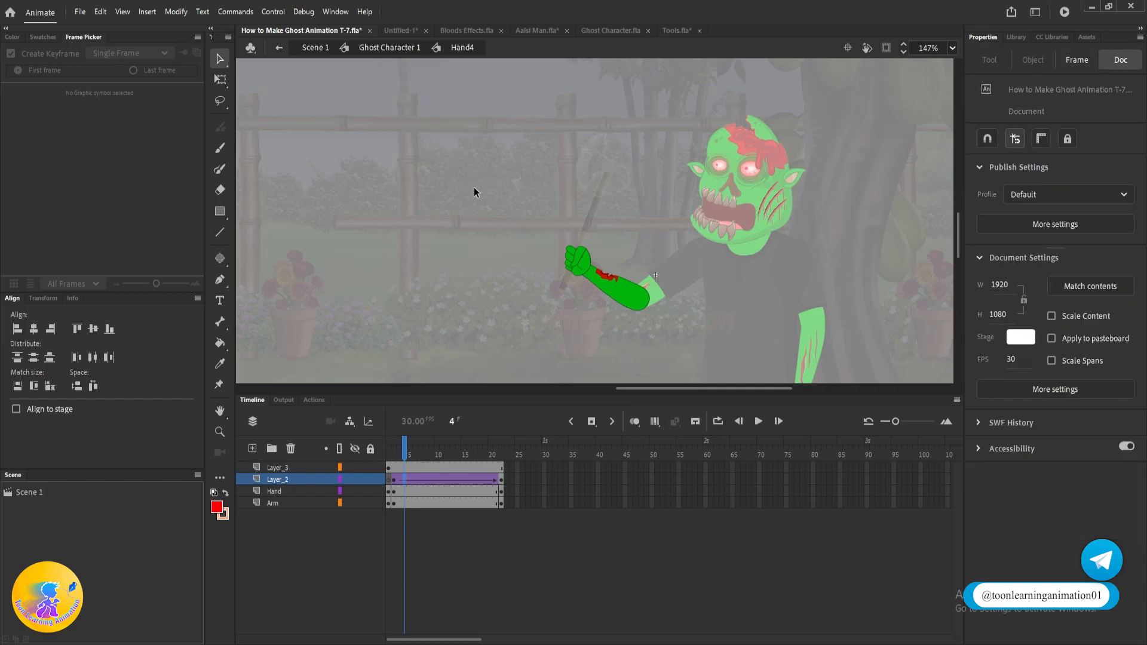
double_click(469, 187)
- Try setting the Hand4 graphic at frame 15 to play once, preview it, and restore its single-frame looping
drag(487, 452, 463, 463)
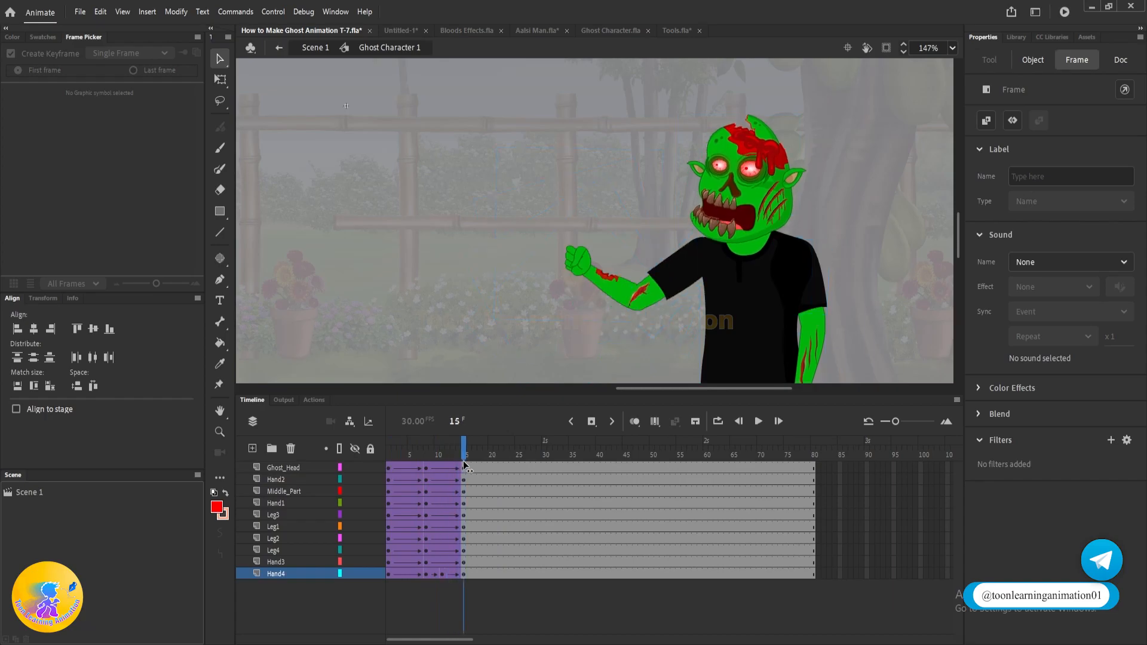
click(571, 266)
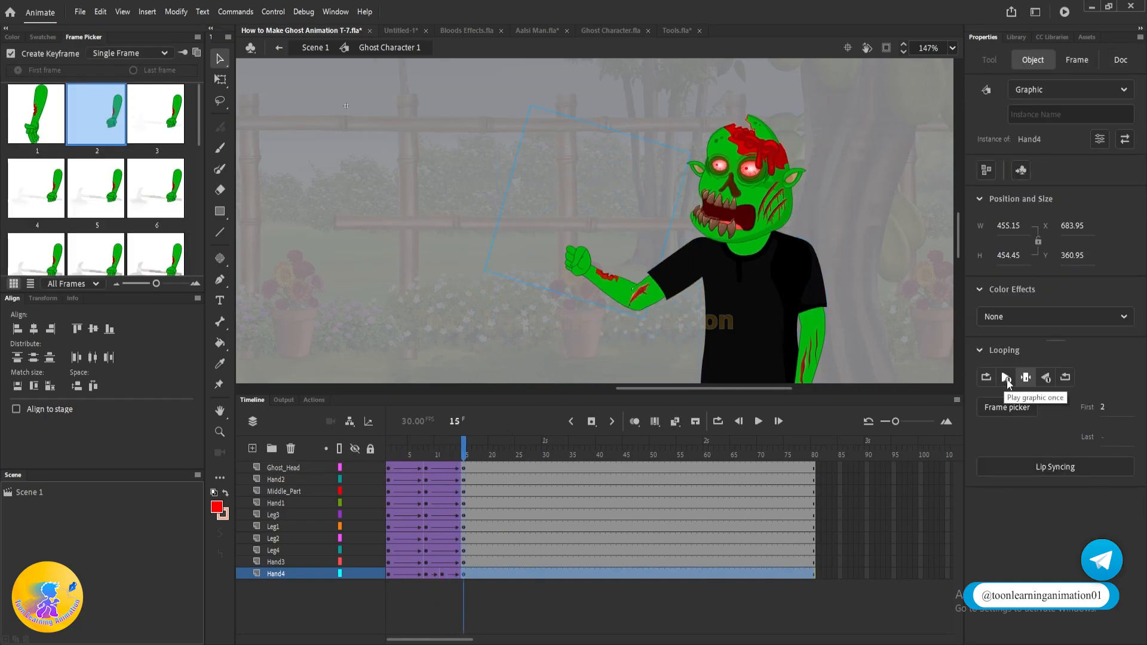
click(1006, 377)
key(Return)
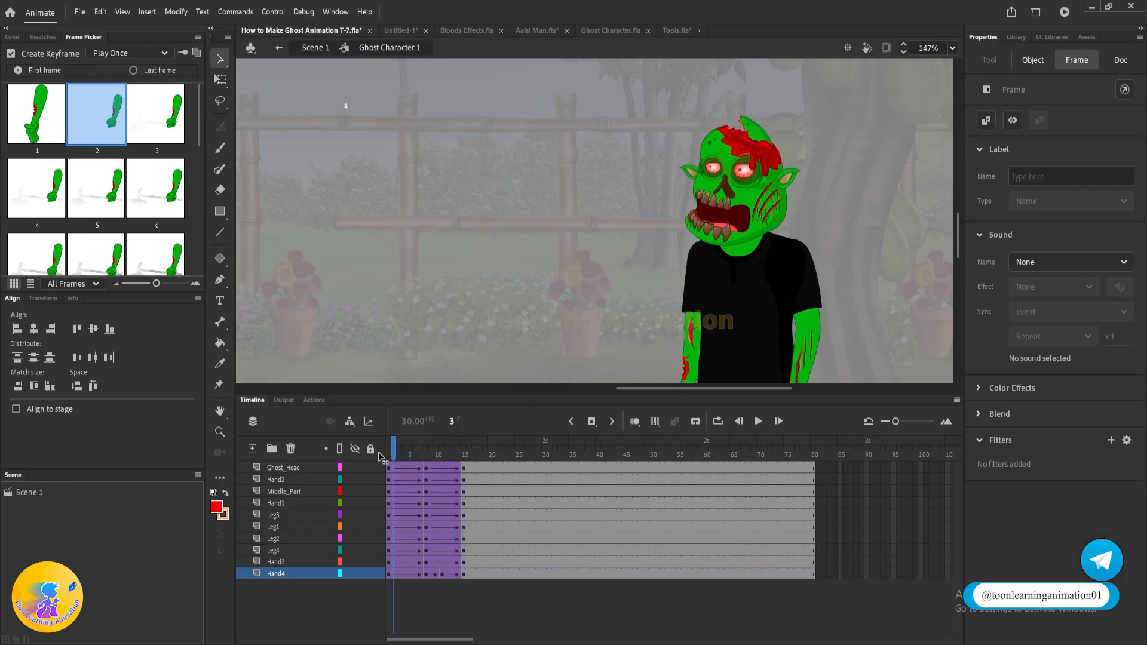
click(472, 442)
click(580, 262)
click(1026, 376)
- Insert a keyframe at frame 23 of the Hand4 layer and set the hand graphic there to play once
click(507, 455)
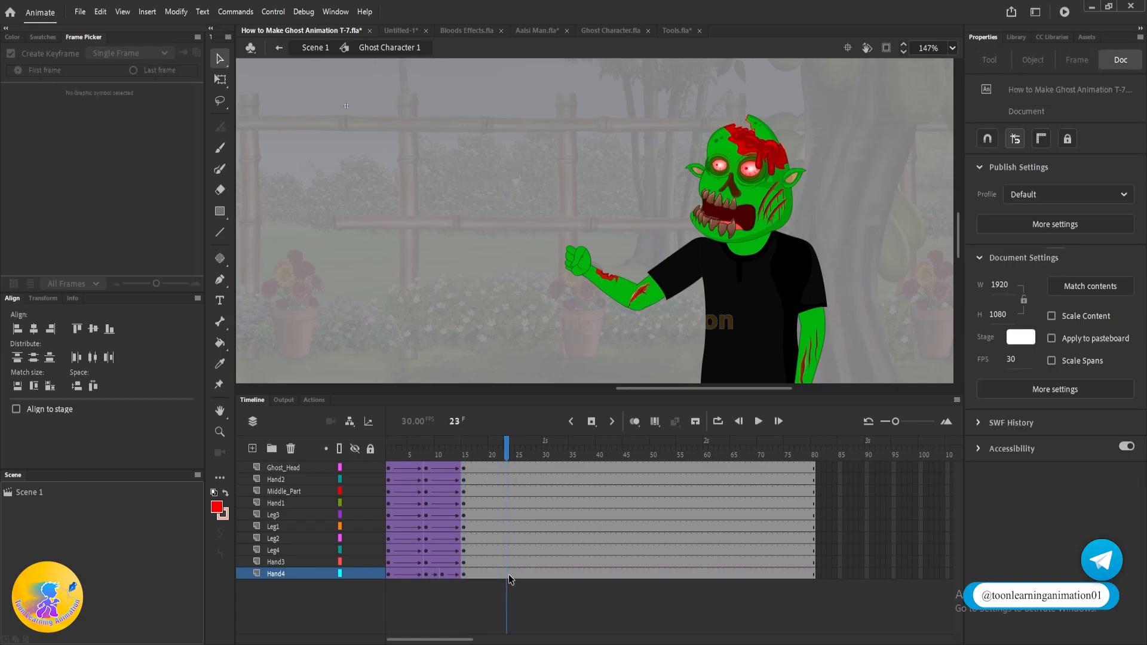
click(506, 575)
key(F6)
click(581, 268)
click(1005, 378)
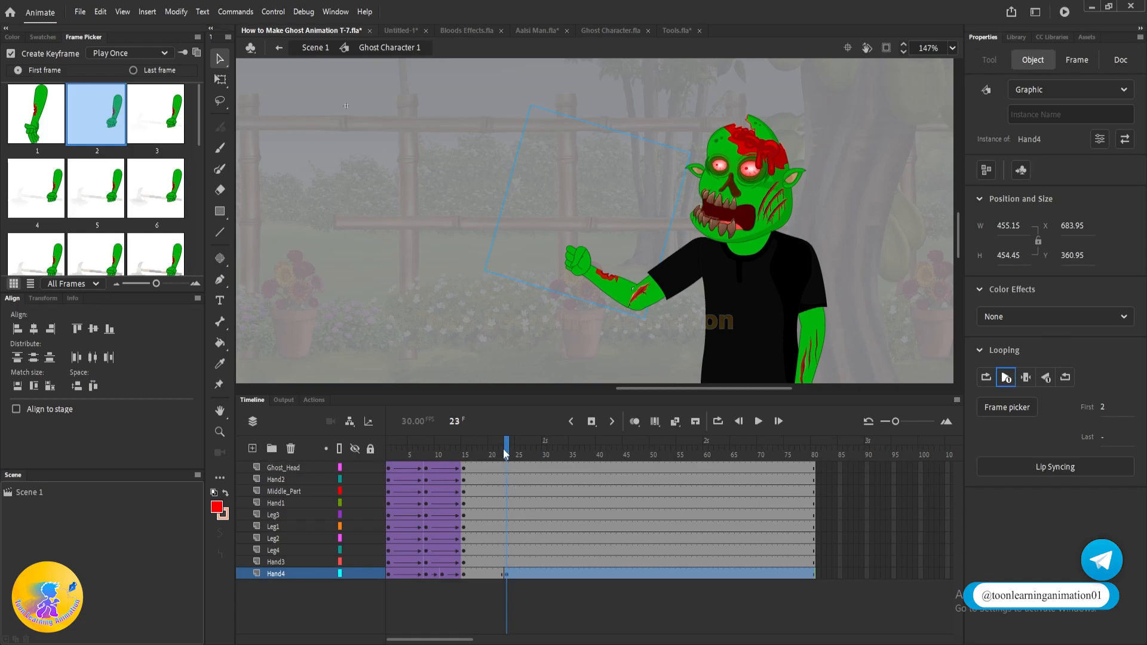
- Play the Ghost Character 1 timeline and check up close how the axe fades into the raised hand
drag(506, 449, 344, 424)
key(Return)
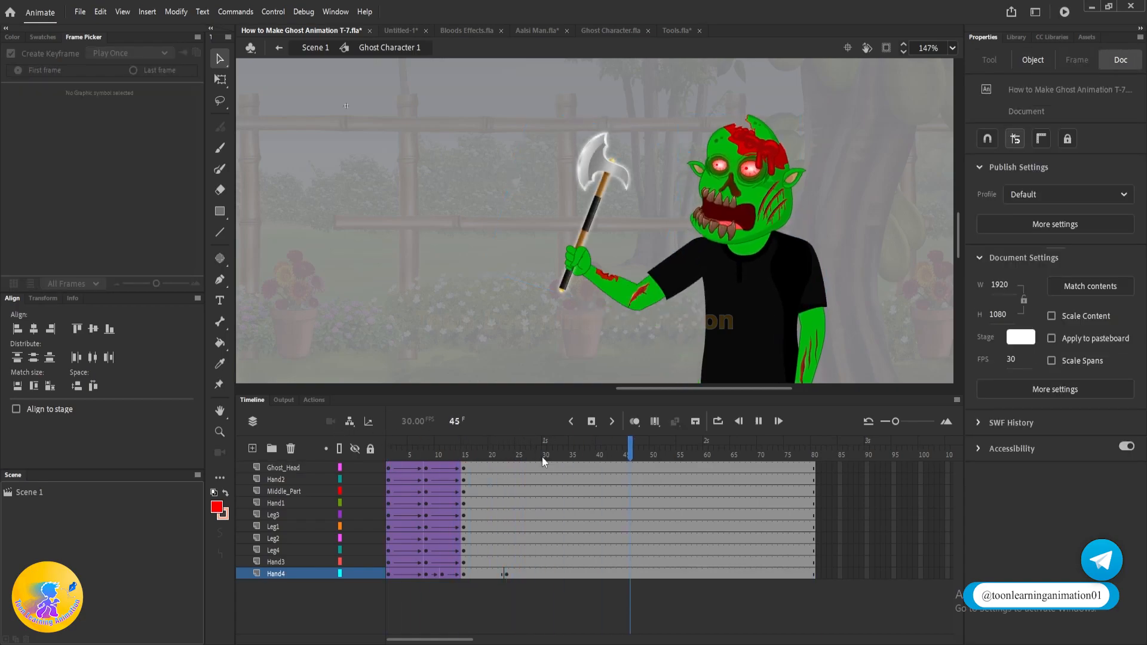
key(Return)
scroll(615, 134, up, 2)
drag(470, 452, 526, 442)
key(Return)
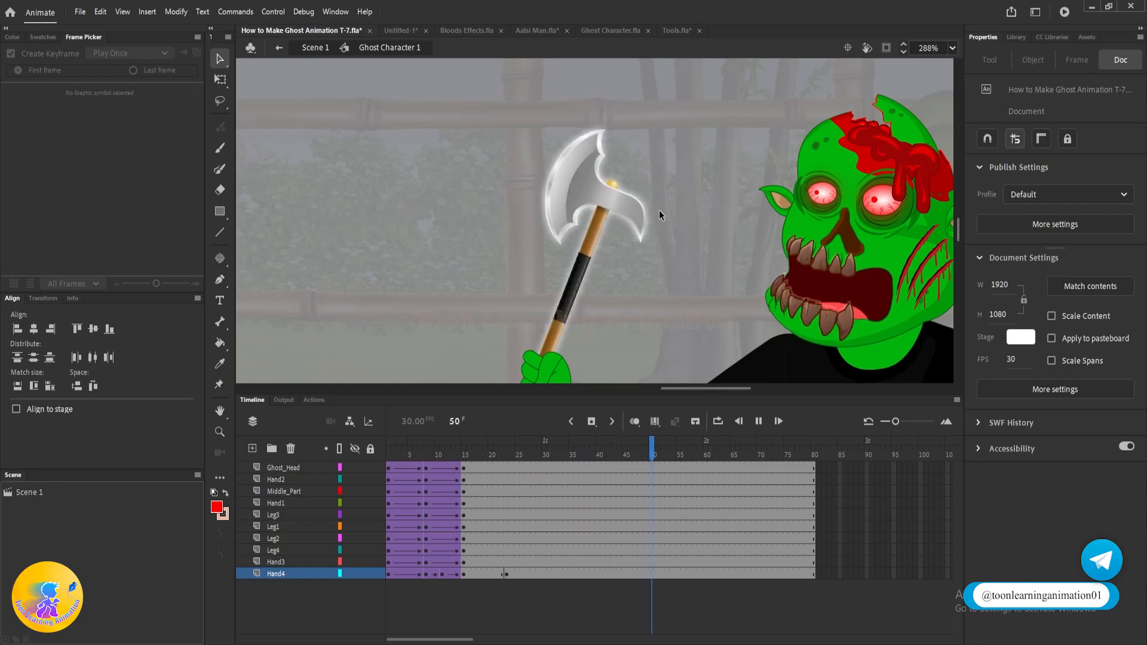
scroll(676, 204, down, 3)
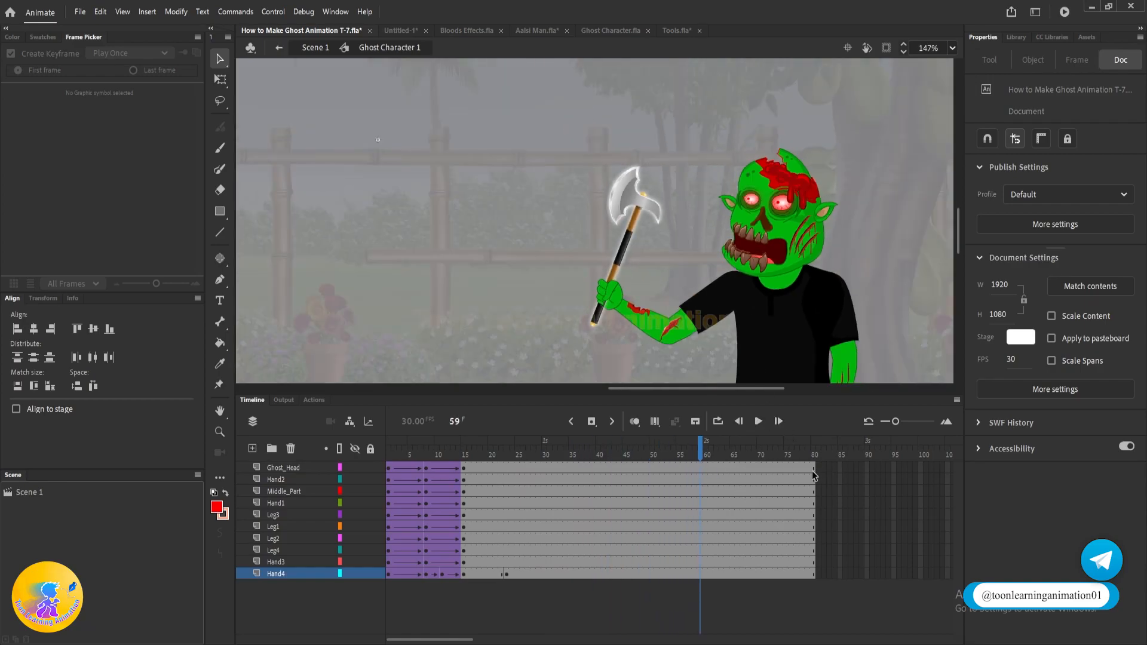
- Extend all Ghost Character 1 layers to frame 150 and return to Scene 1
drag(793, 453, 1039, 479)
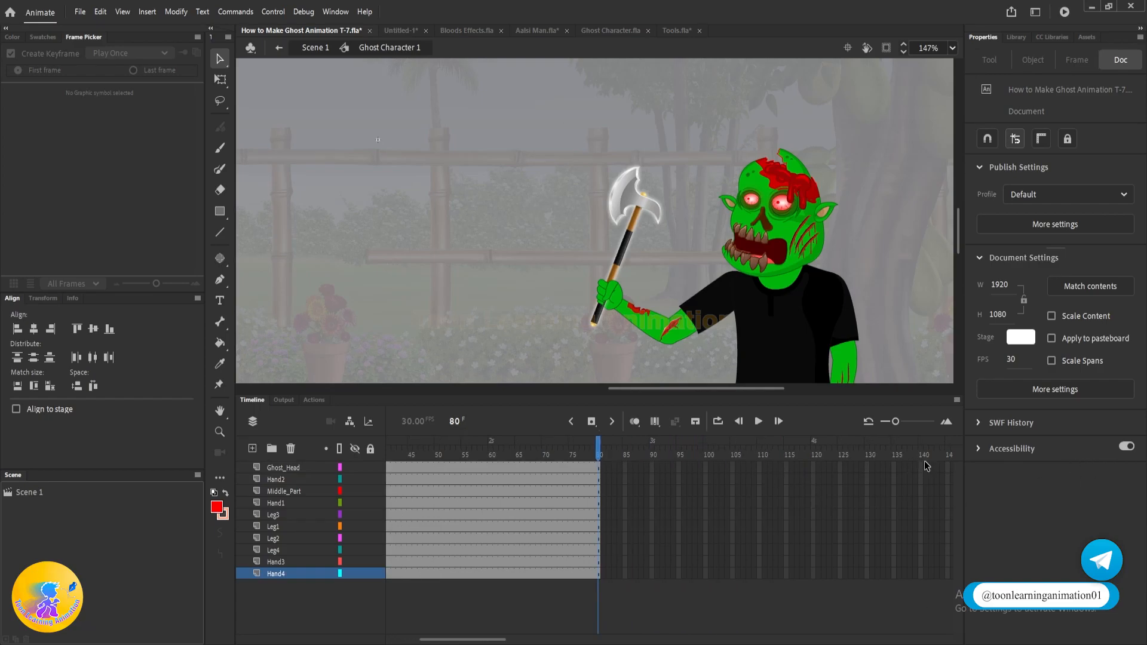
scroll(895, 452, right, 3)
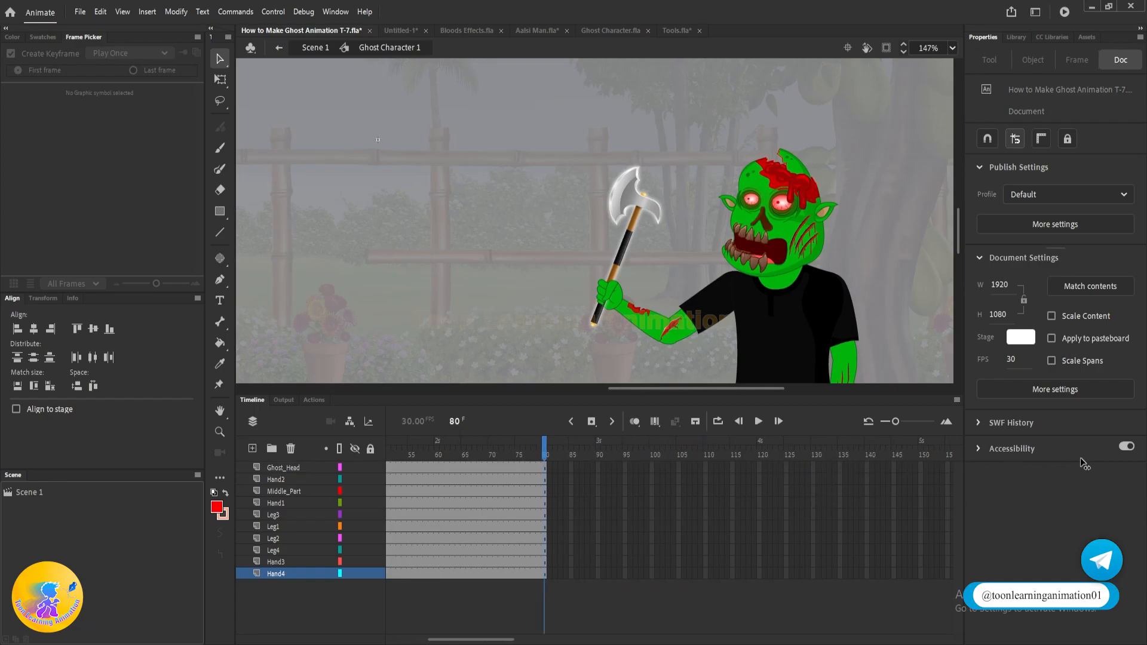
drag(814, 466, 813, 603)
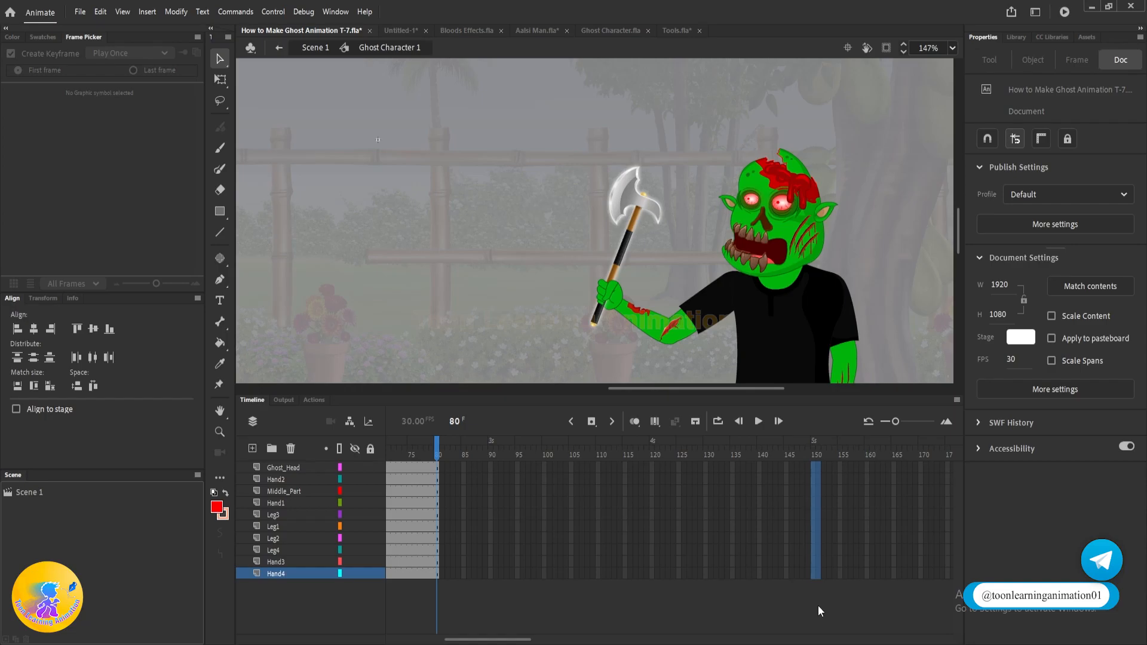
key(F5)
key(shift+comma)
scroll(770, 100, down, 4)
drag(828, 245, 785, 237)
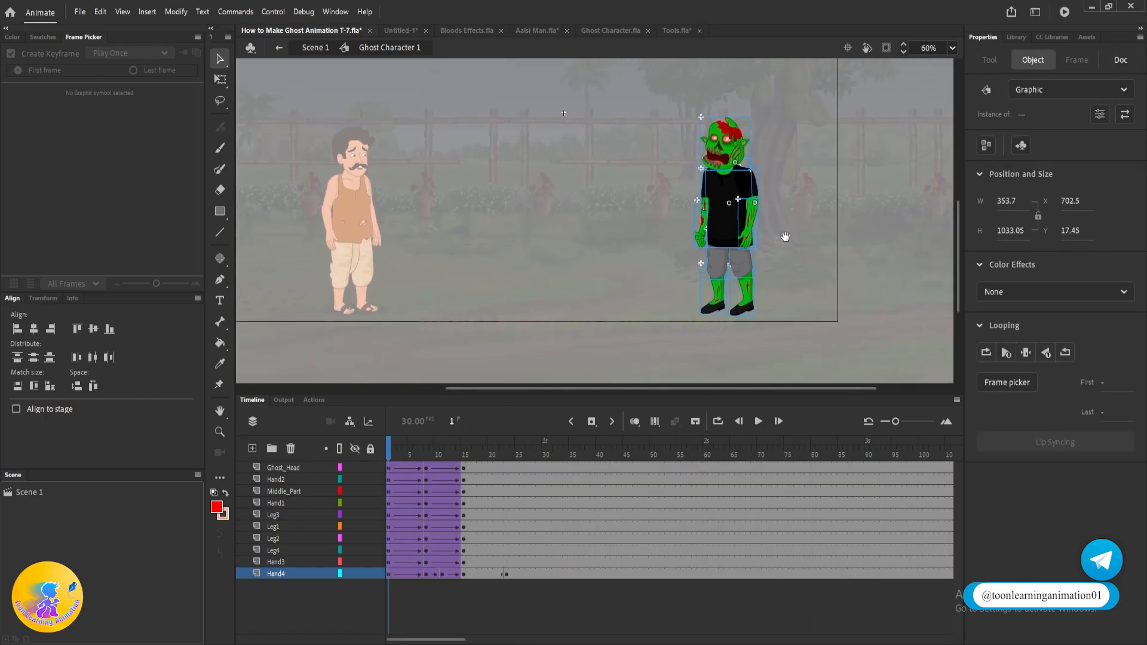
double_click(804, 222)
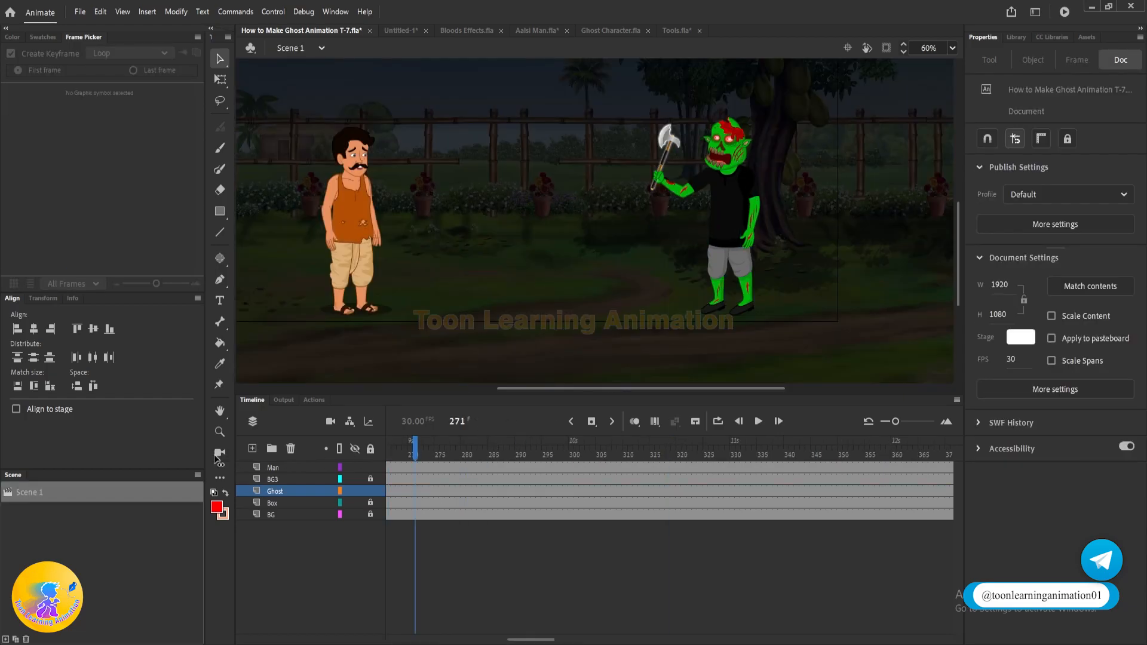
- Open the Hand4 symbol inside the standing ghost at frame 233 of Scene 1
drag(188, 460, 669, 468)
scroll(753, 103, up, 2)
drag(799, 257, 827, 265)
scroll(786, 217, down, 1)
scroll(848, 279, up, 1)
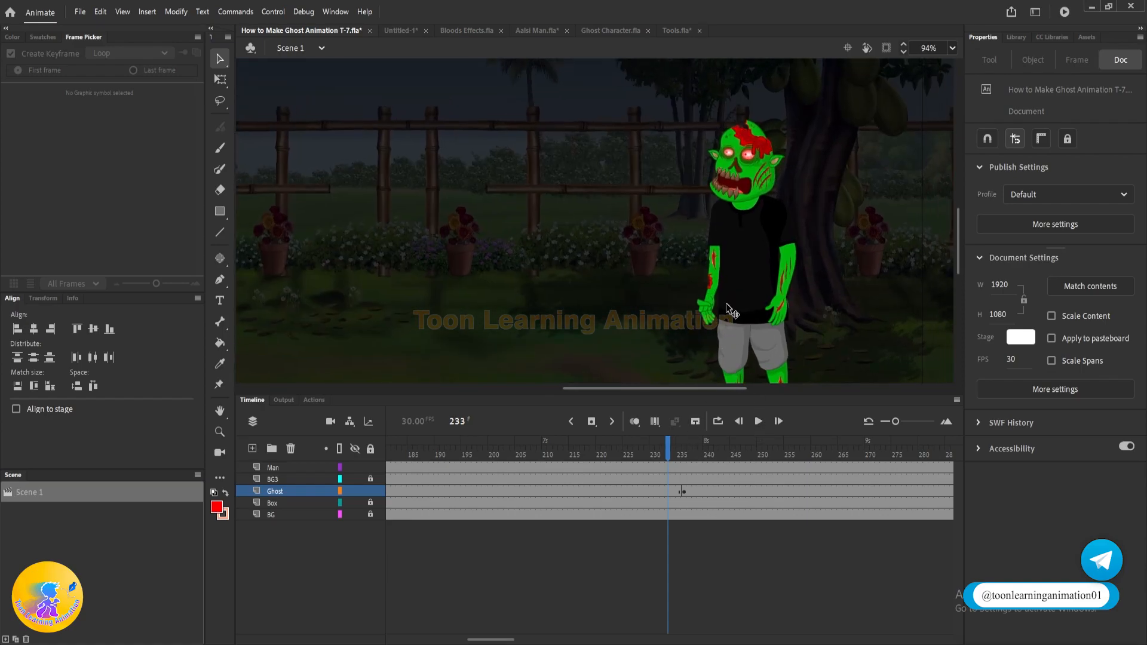
scroll(712, 311, up, 3)
scroll(710, 309, up, 2)
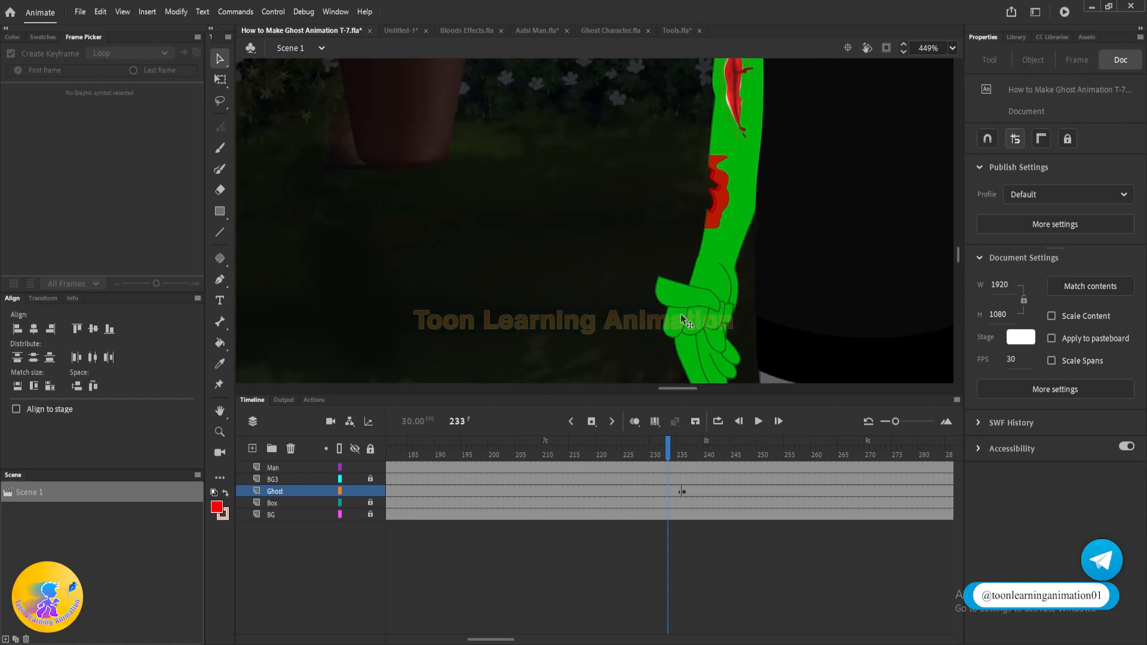
double_click(685, 313)
double_click(685, 317)
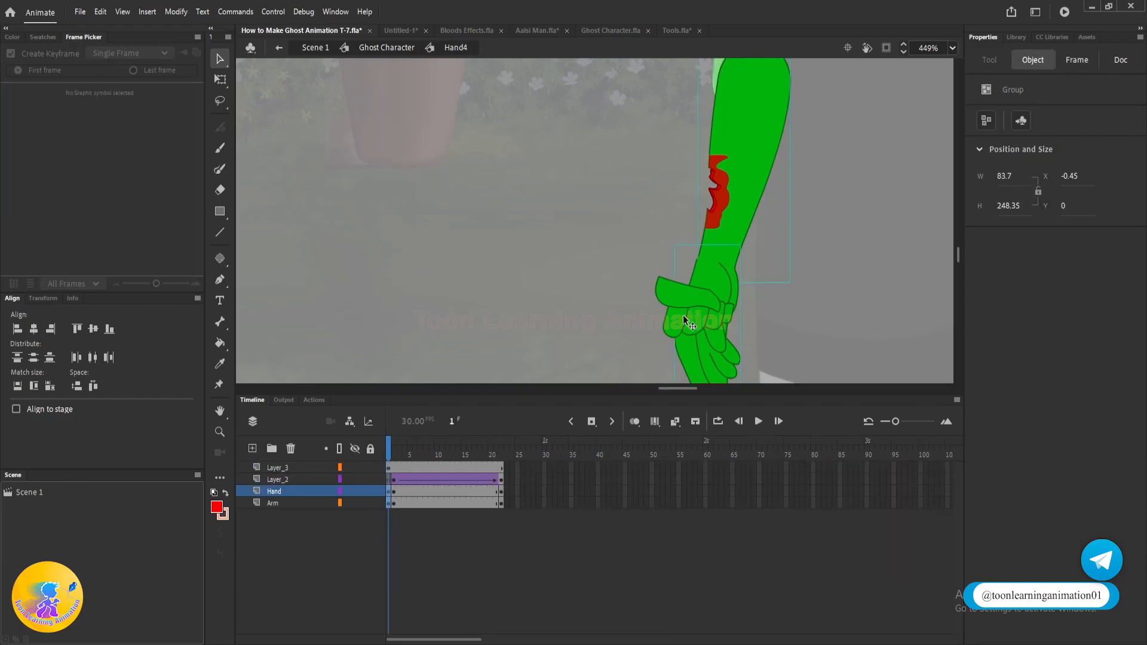
- Add a keyframe at frame 2 of Layer_3, clear the fist's fingers from frame 1, and return to Scene 1
click(692, 322)
click(572, 307)
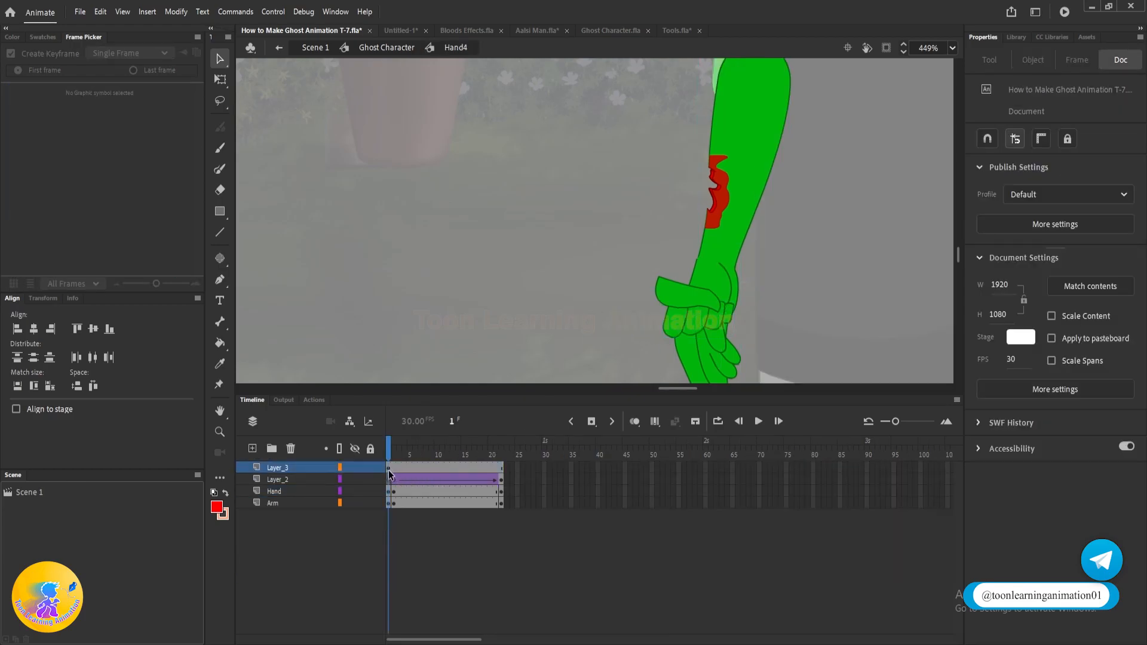
click(394, 470)
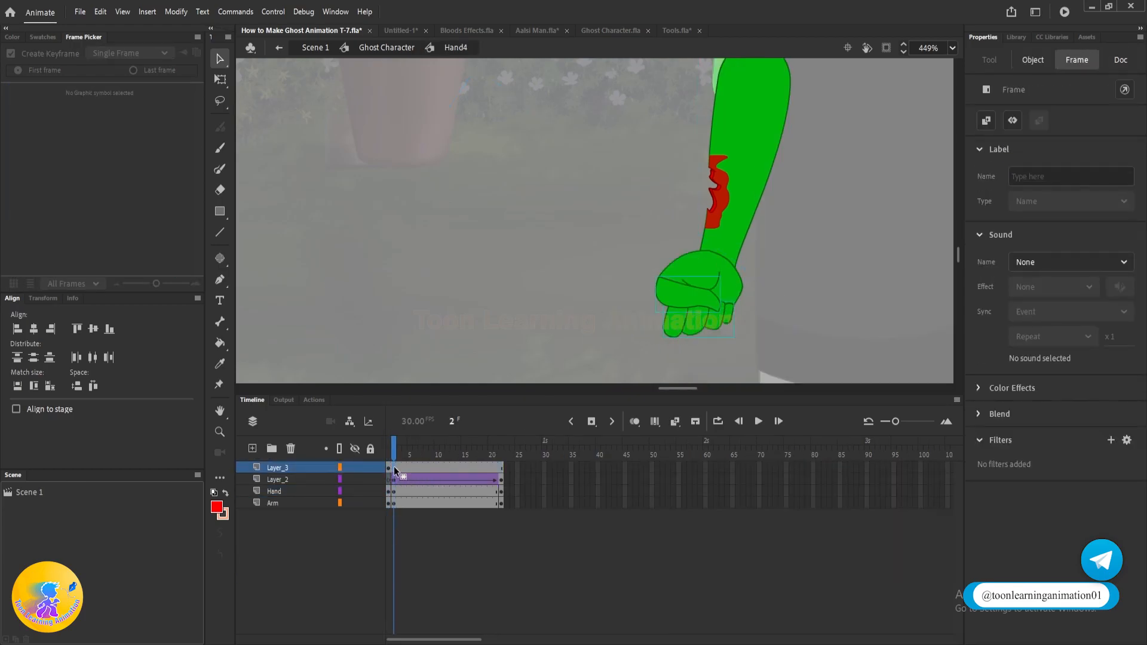
click(386, 467)
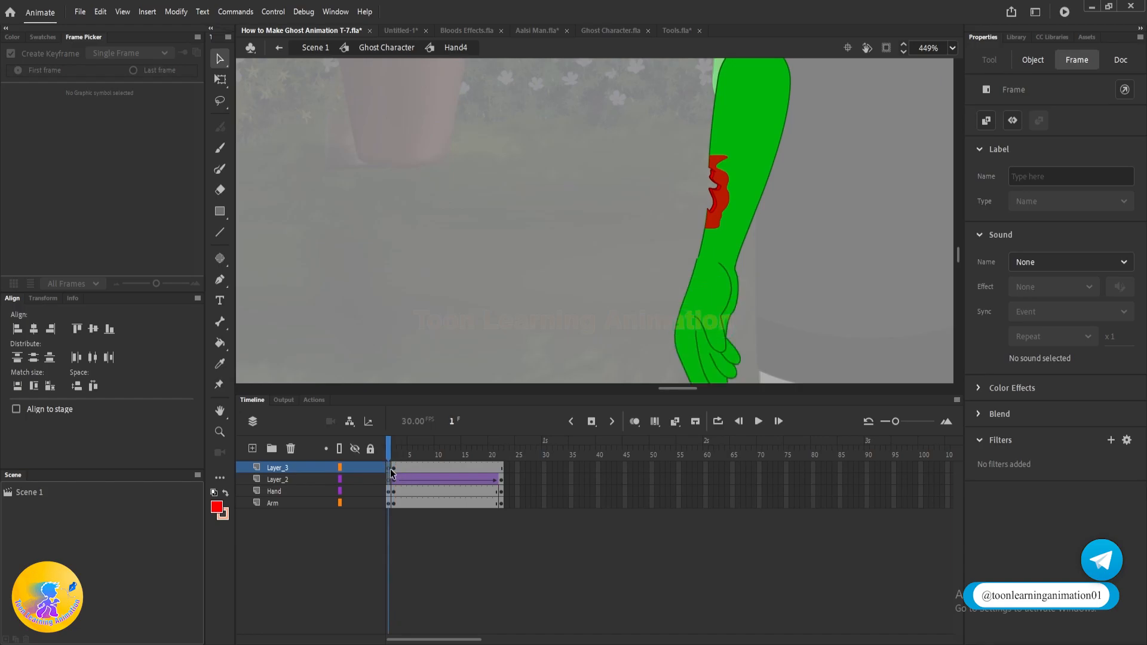
click(460, 301)
click(311, 47)
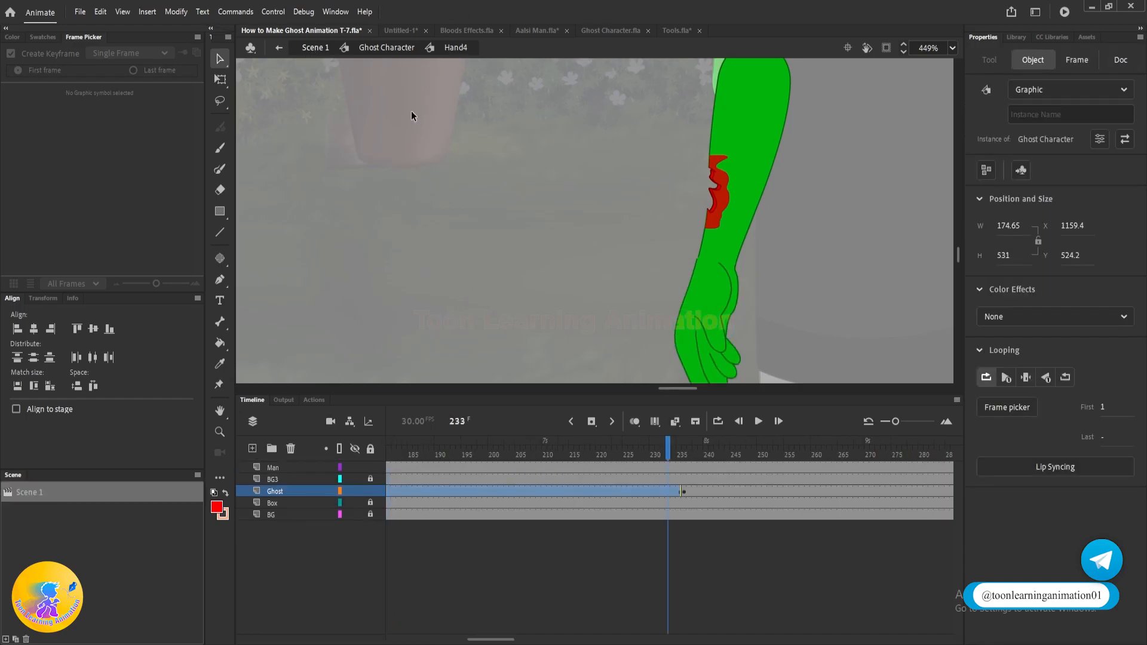
- Set the first frame of the ghost graphic at frame 236 of the Ghost layer to 1
mouse_move(675, 449)
mouse_down()
mouse_move(480, 449)
mouse_move(790, 451)
mouse_move(662, 463)
mouse_move(683, 469)
mouse_up()
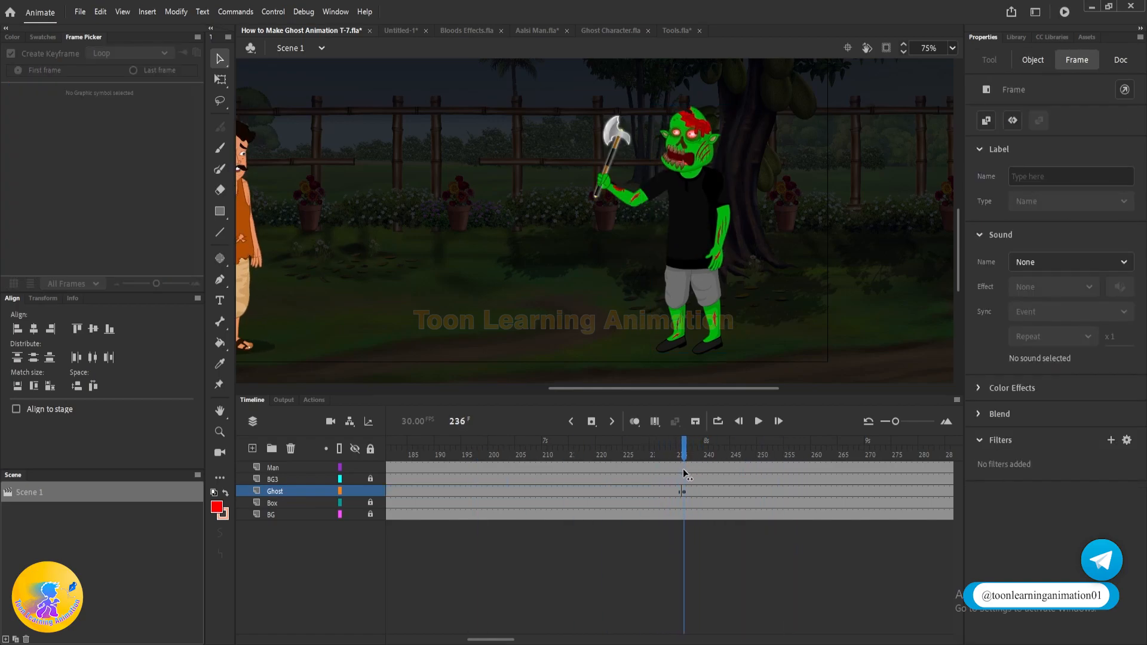
click(702, 191)
drag(1107, 409, 319, 370)
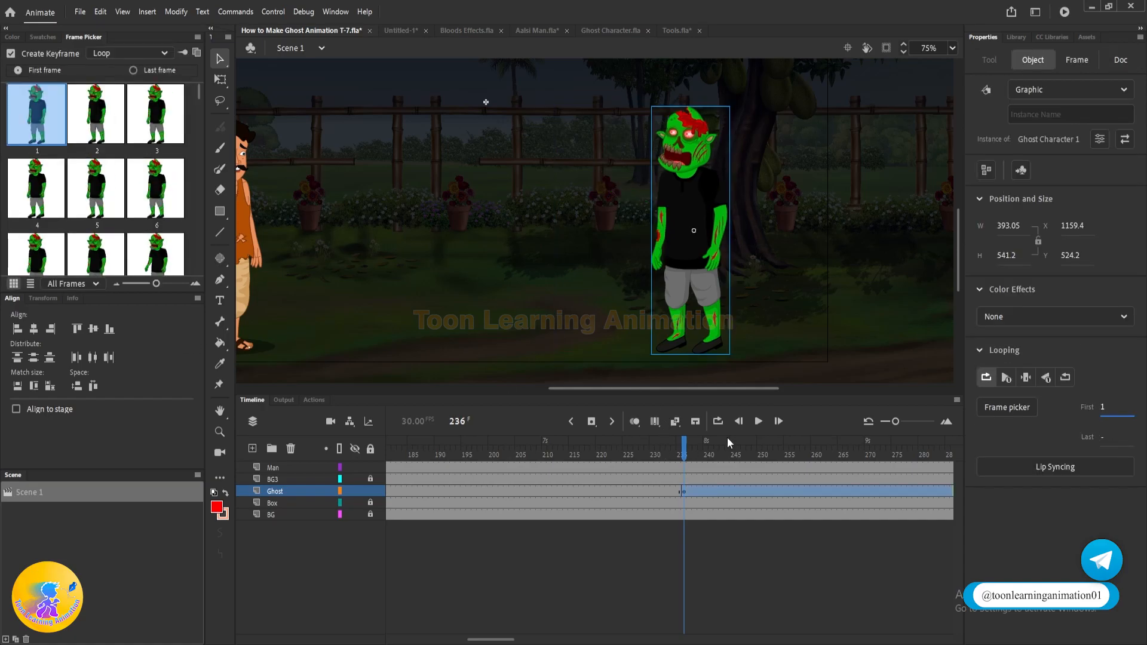
- Play Scene 1 around frame 236 and check the ghost's arm raise and axe fade-in up close
click(633, 443)
key(Return)
key(Return)
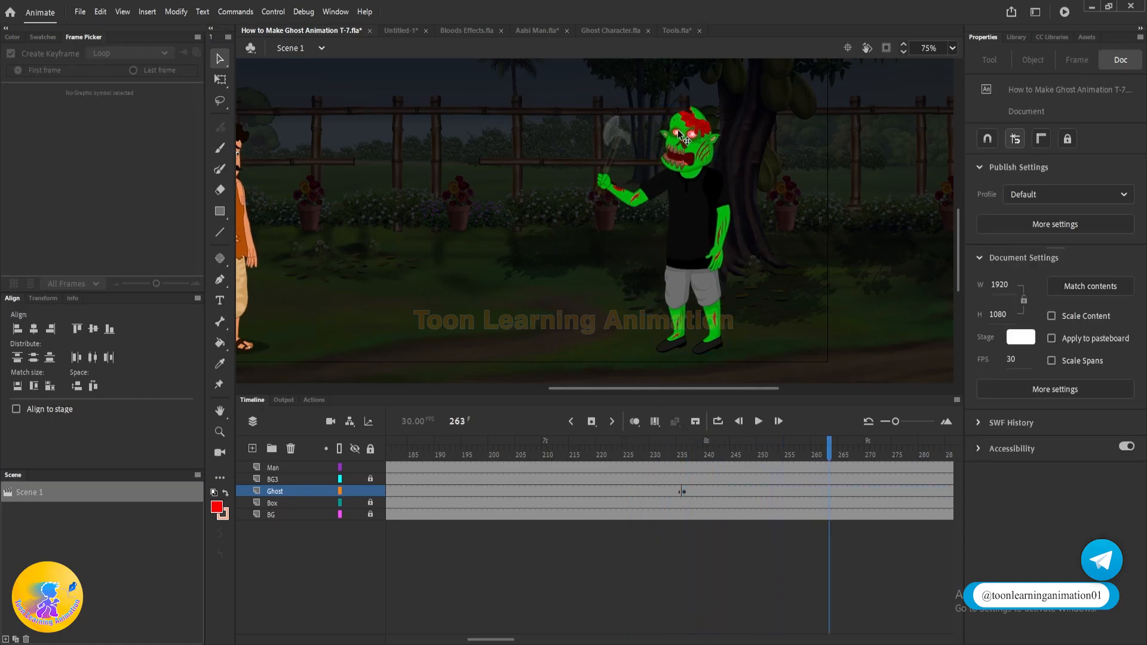
scroll(624, 141, up, 4)
drag(668, 227, 683, 260)
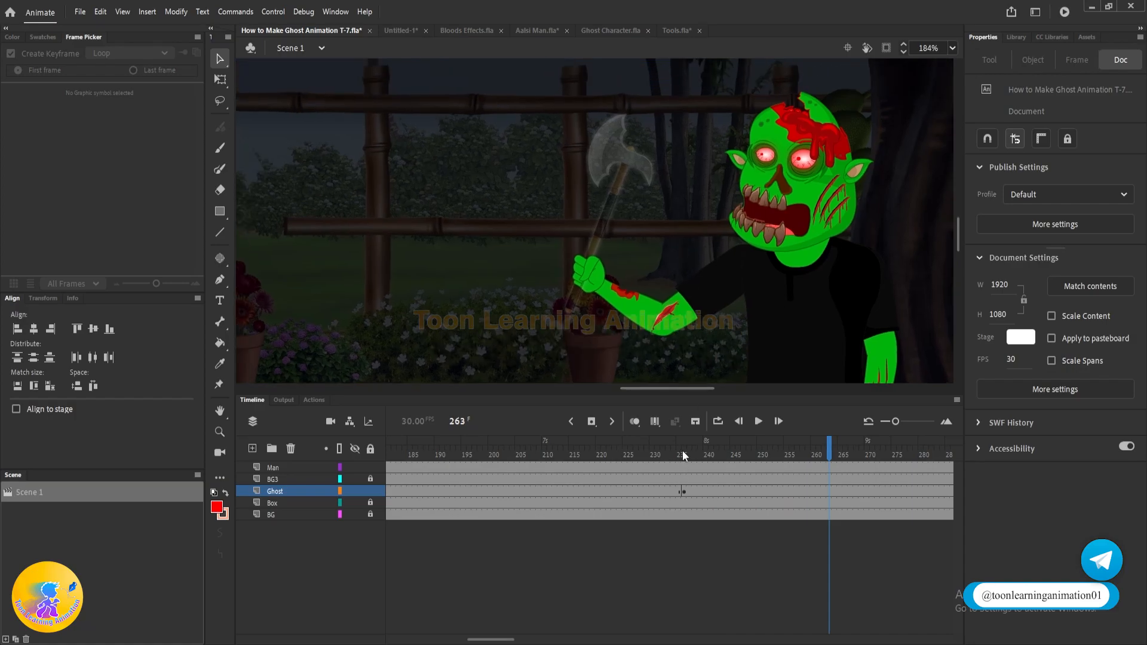
key(Return)
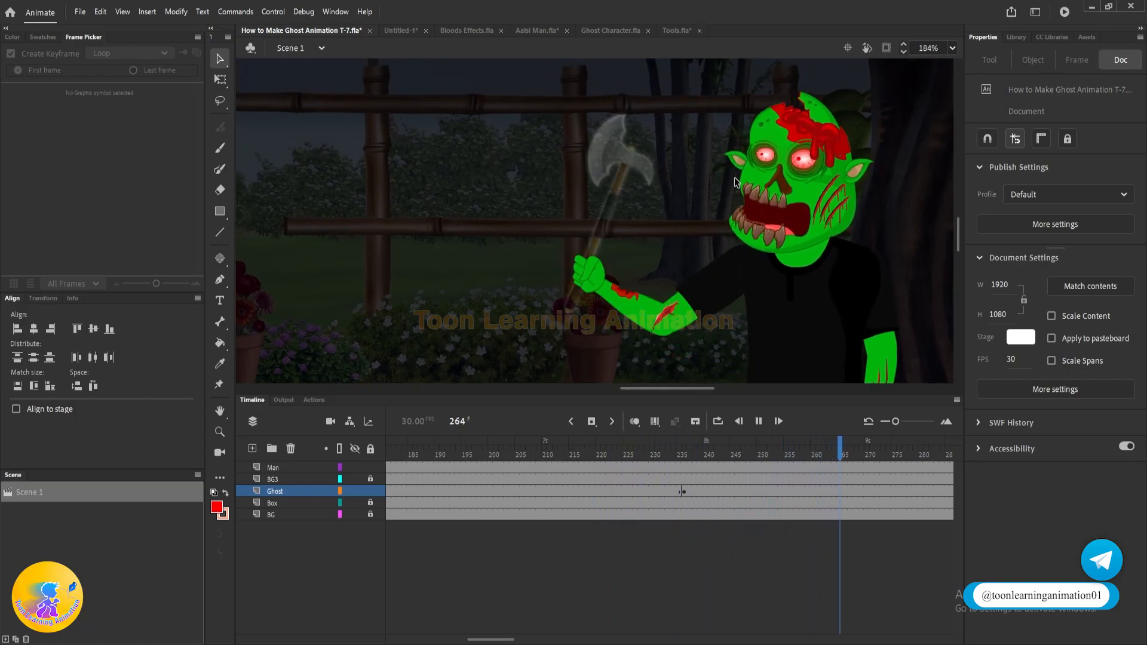
key(Return)
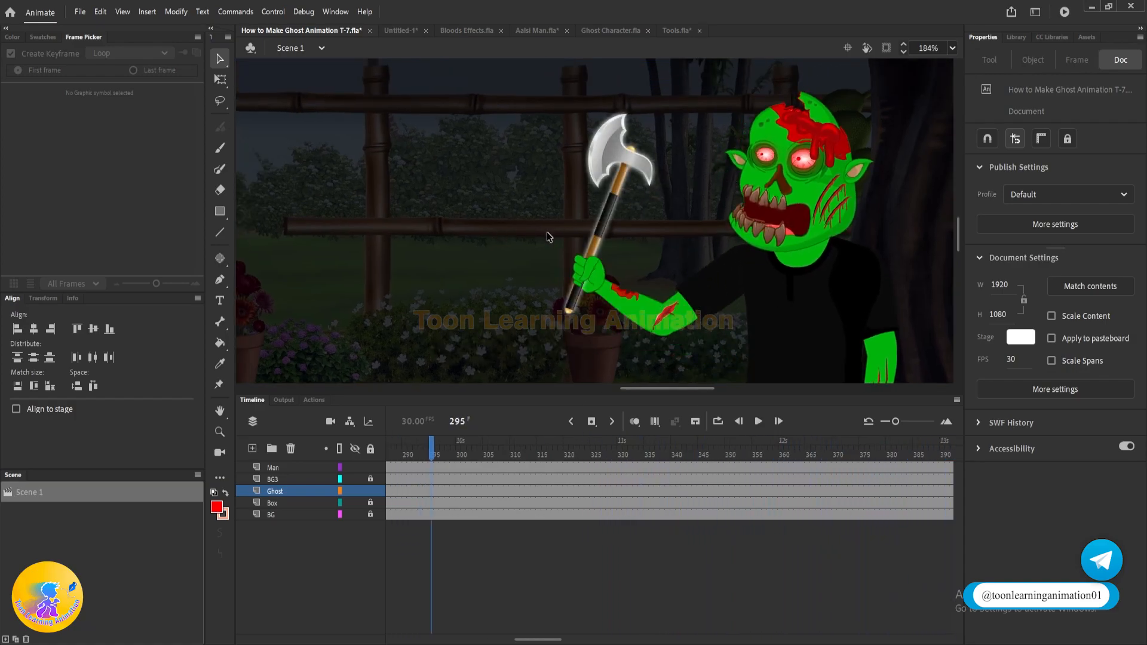
- Examine the man opposite the ghost in Scene 1, from frame 295 through frame 339
scroll(720, 223, down, 4)
drag(717, 265, 683, 269)
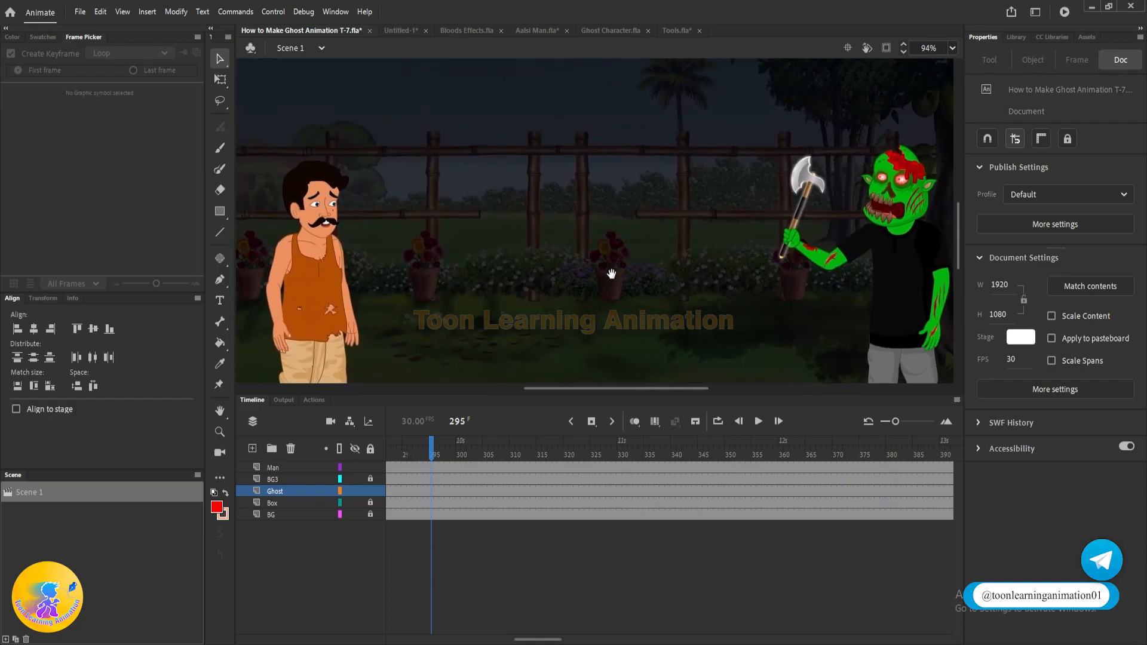
scroll(331, 227, up, 3)
scroll(358, 227, down, 2)
drag(773, 277, 530, 254)
drag(464, 447, 603, 454)
drag(532, 291, 764, 275)
drag(459, 269, 694, 276)
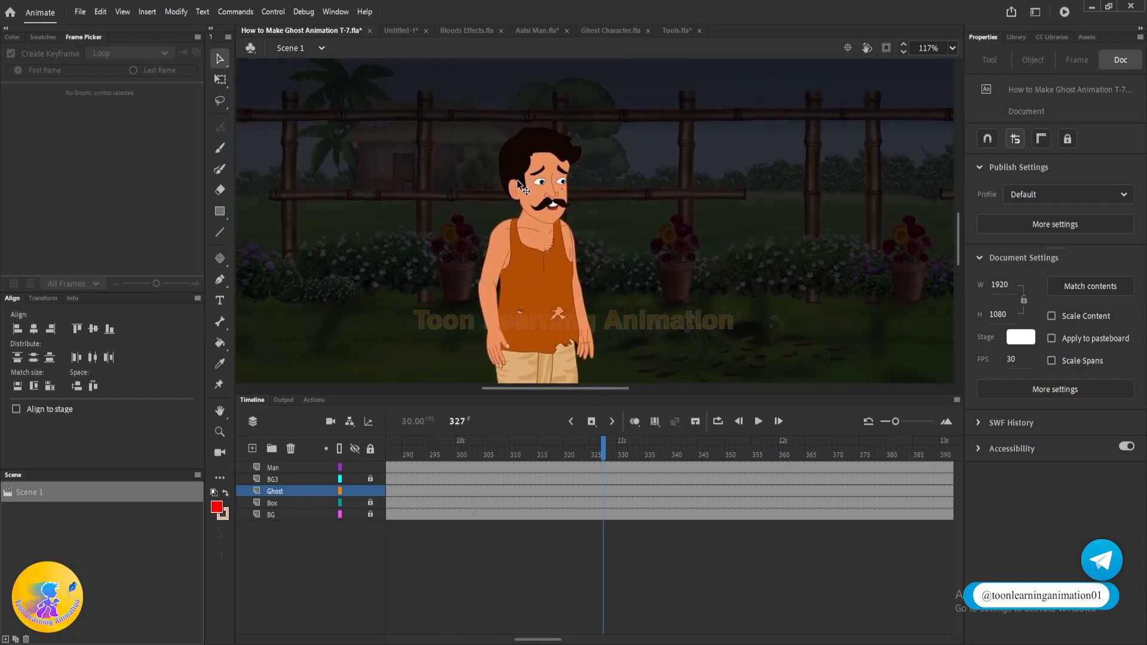
scroll(517, 182, up, 4)
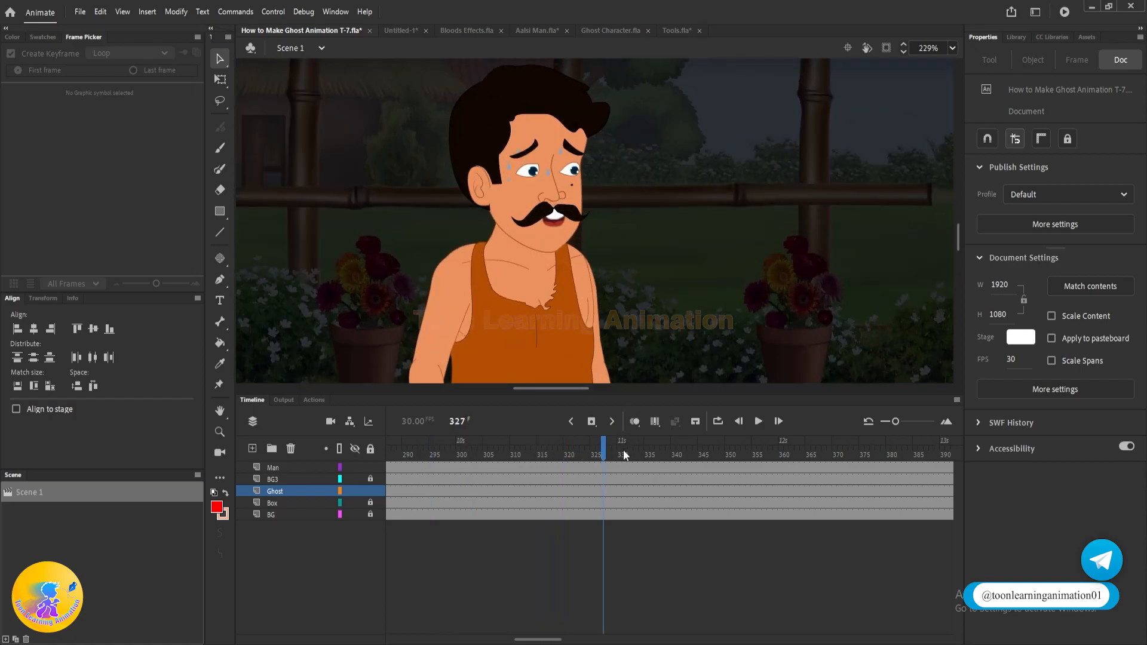
drag(601, 455, 667, 454)
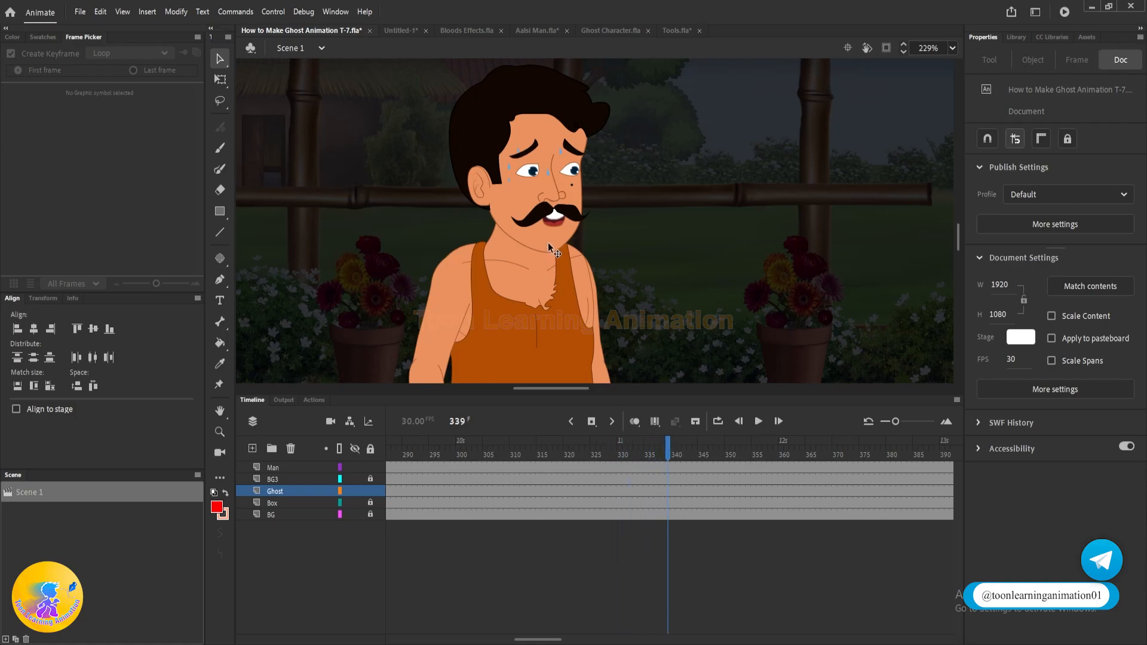
- Add a keyframe at frame 342 of the Man layer, cut the man from it, and save the document
key(ctrl+2)
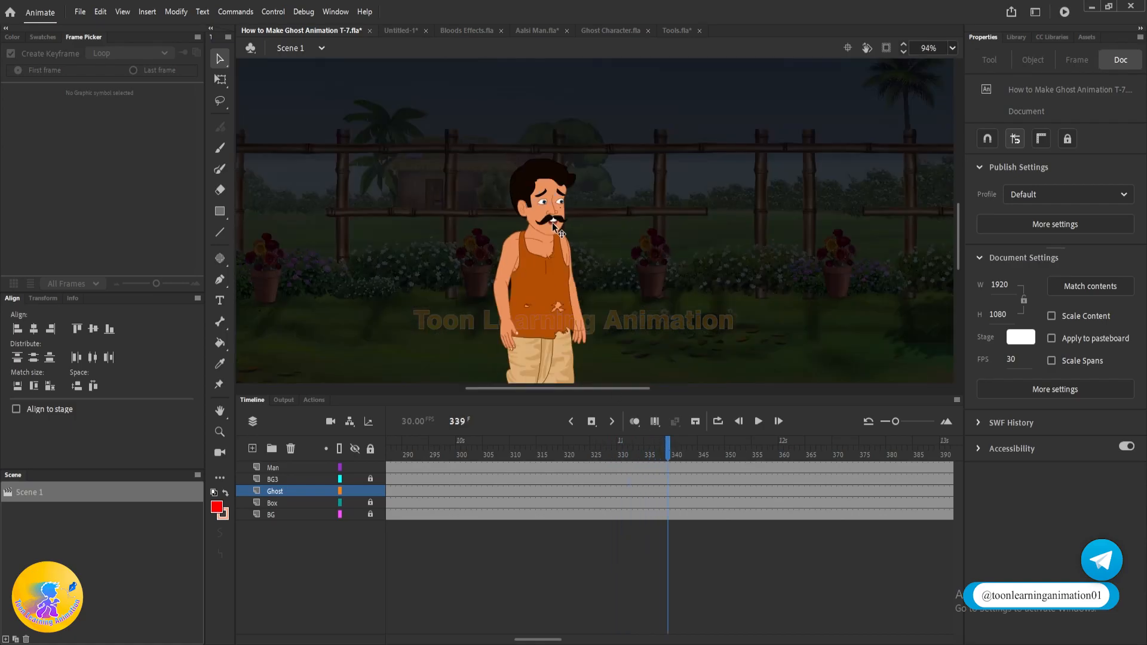
click(559, 318)
click(724, 554)
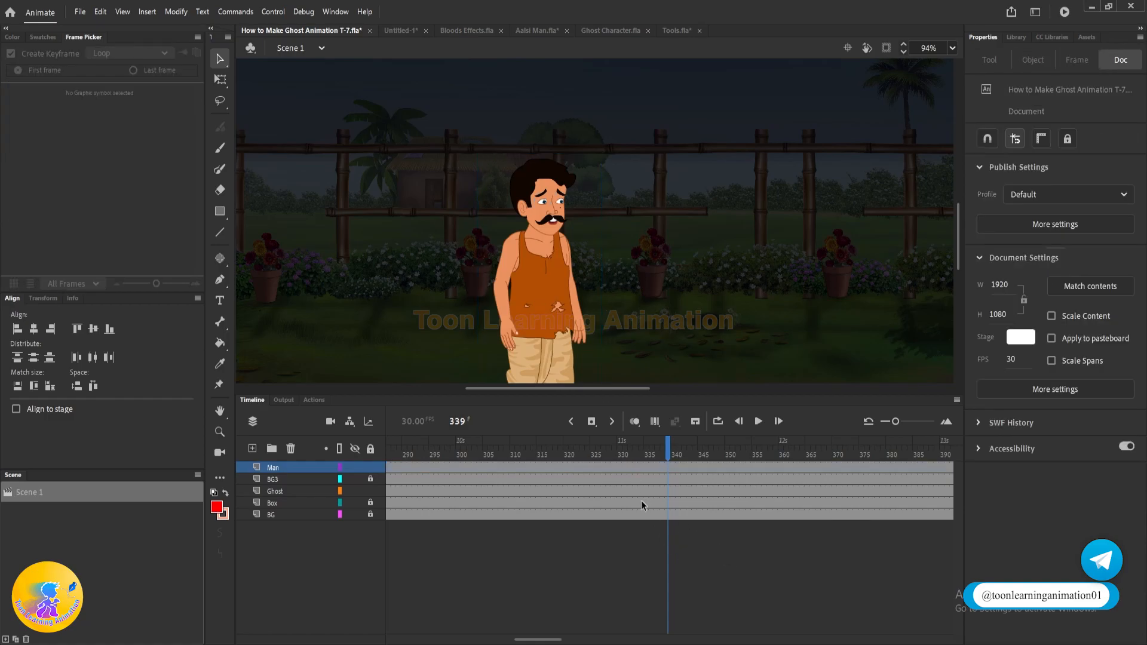
click(685, 467)
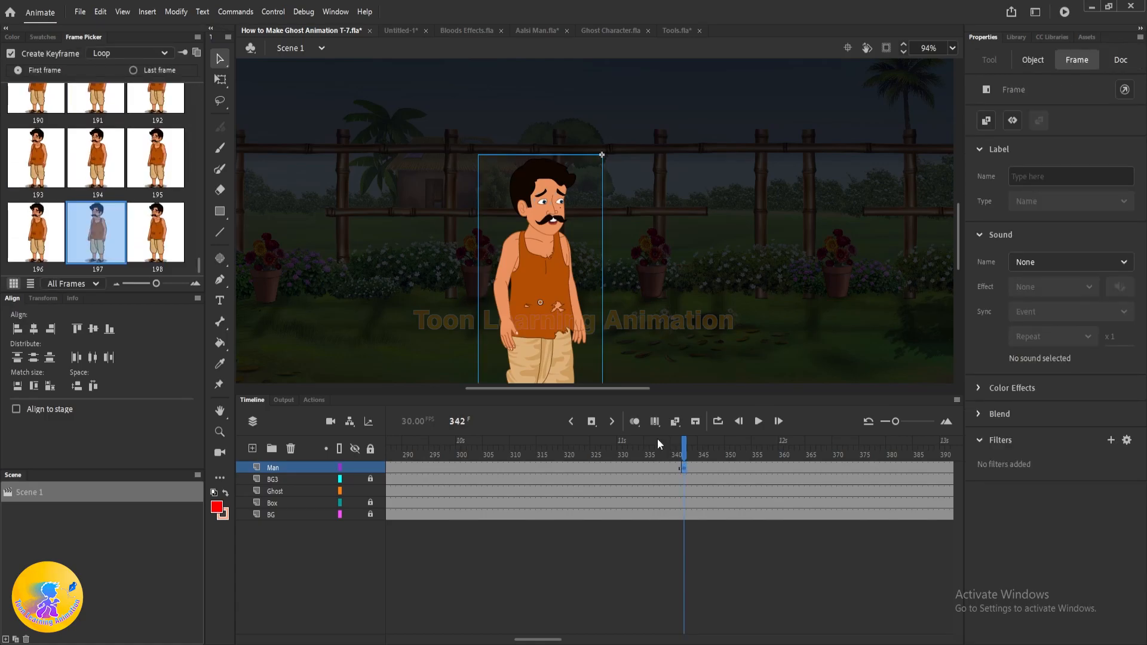
key(Delete)
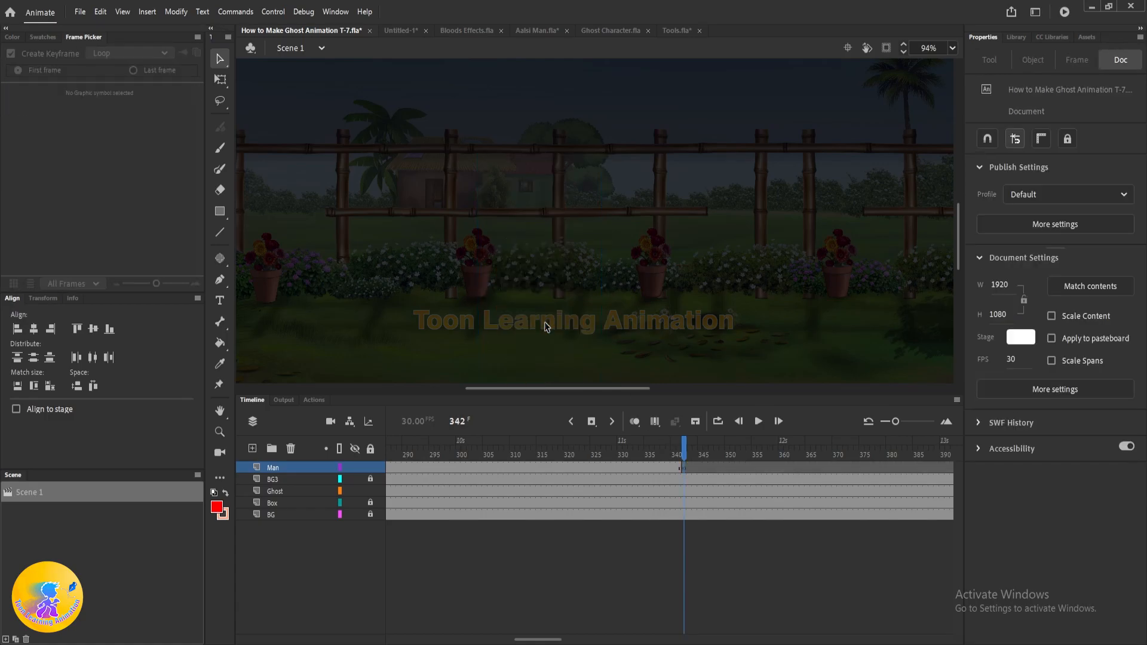
key(ctrl+s)
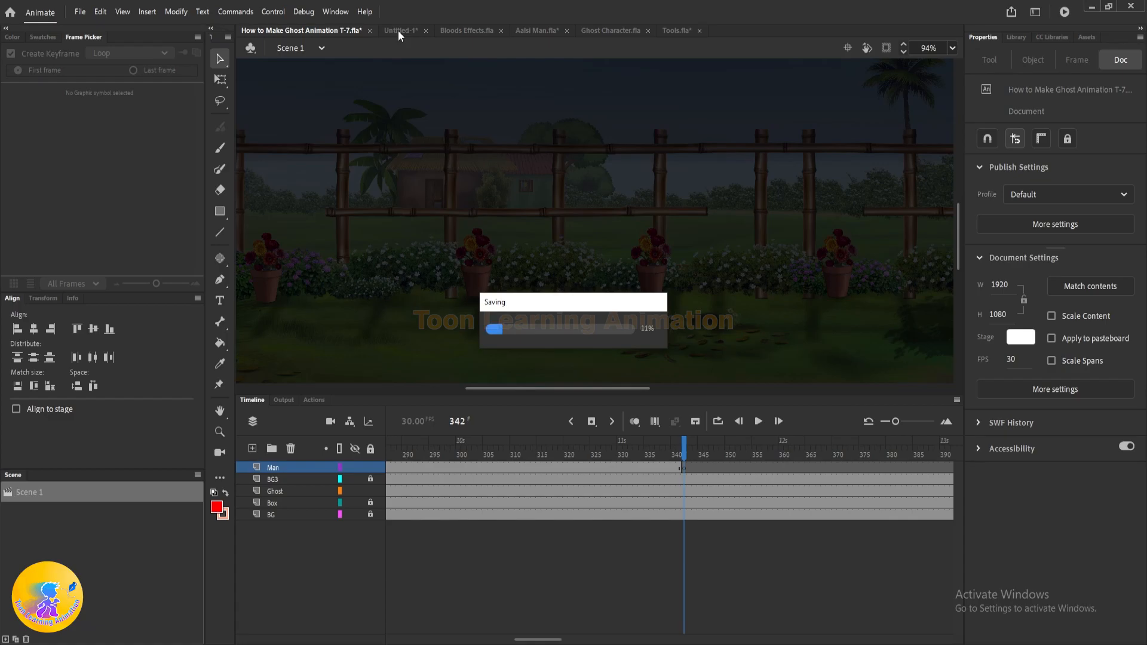
- Switch to the Untitled-1 document and delete the man and the ghost from frame 1
click(396, 33)
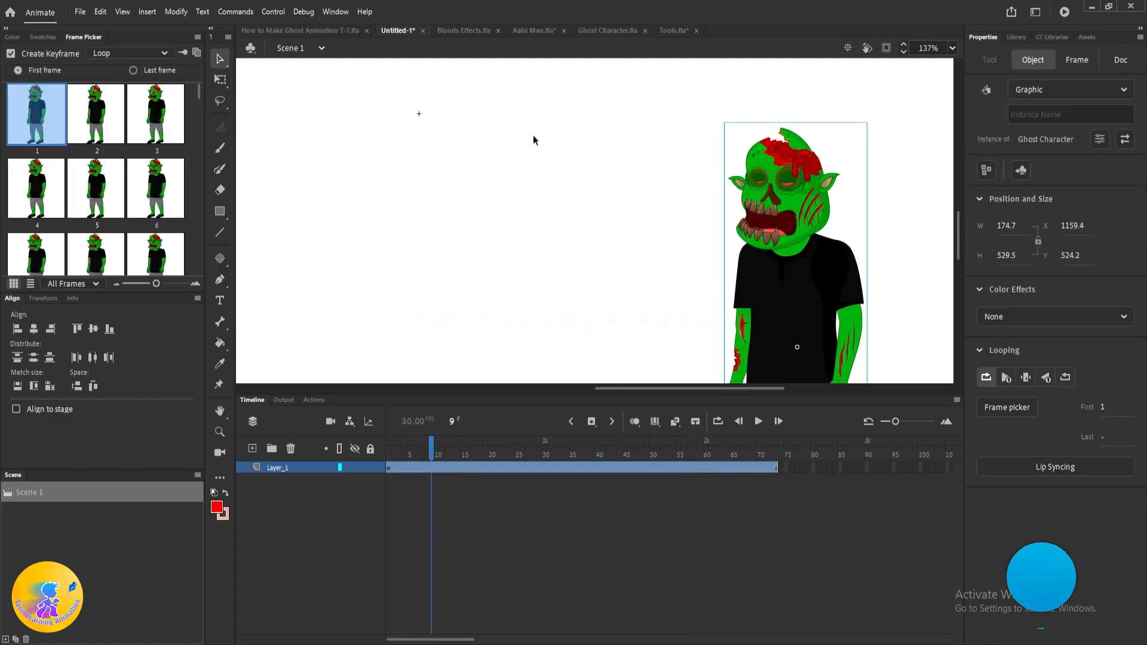
scroll(472, 132, down, 2)
scroll(531, 146, up, 2)
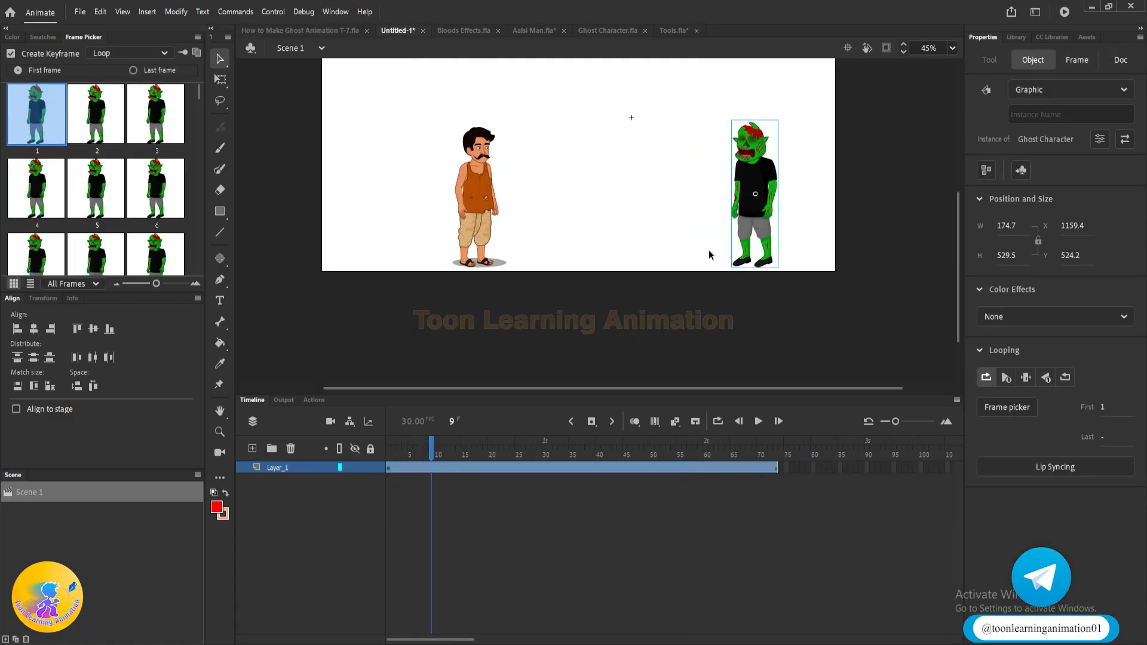
drag(433, 452, 389, 452)
drag(359, 149, 1050, 382)
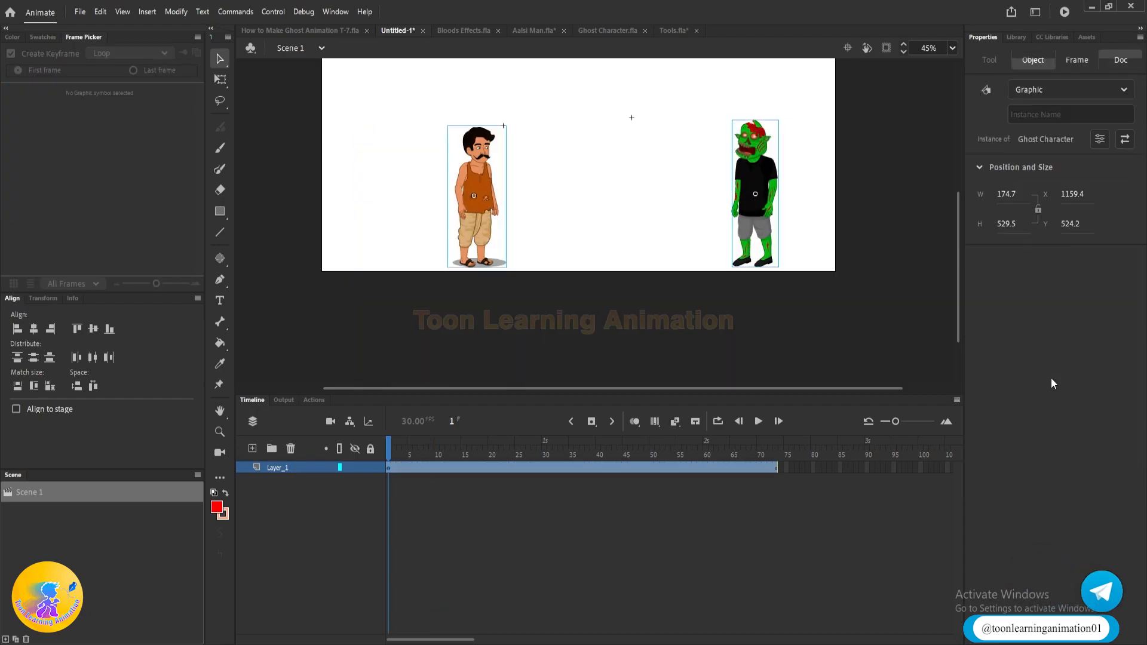
key(Delete)
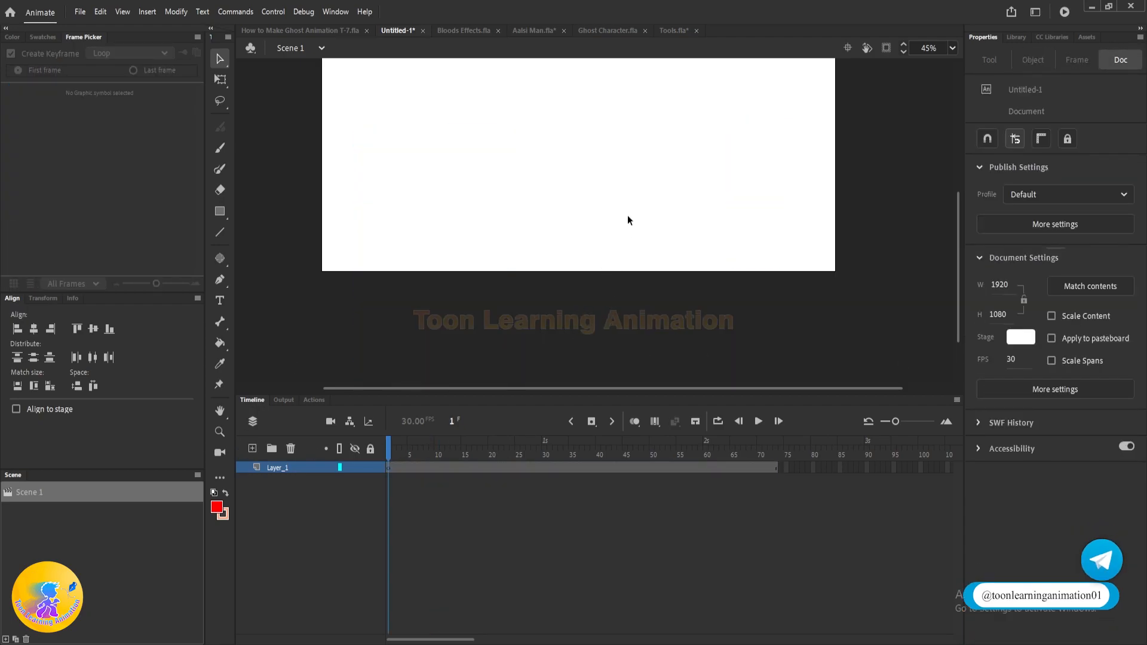
- Cancel the conflicting paste and delete all items from the Untitled-1 library
key(ctrl+v)
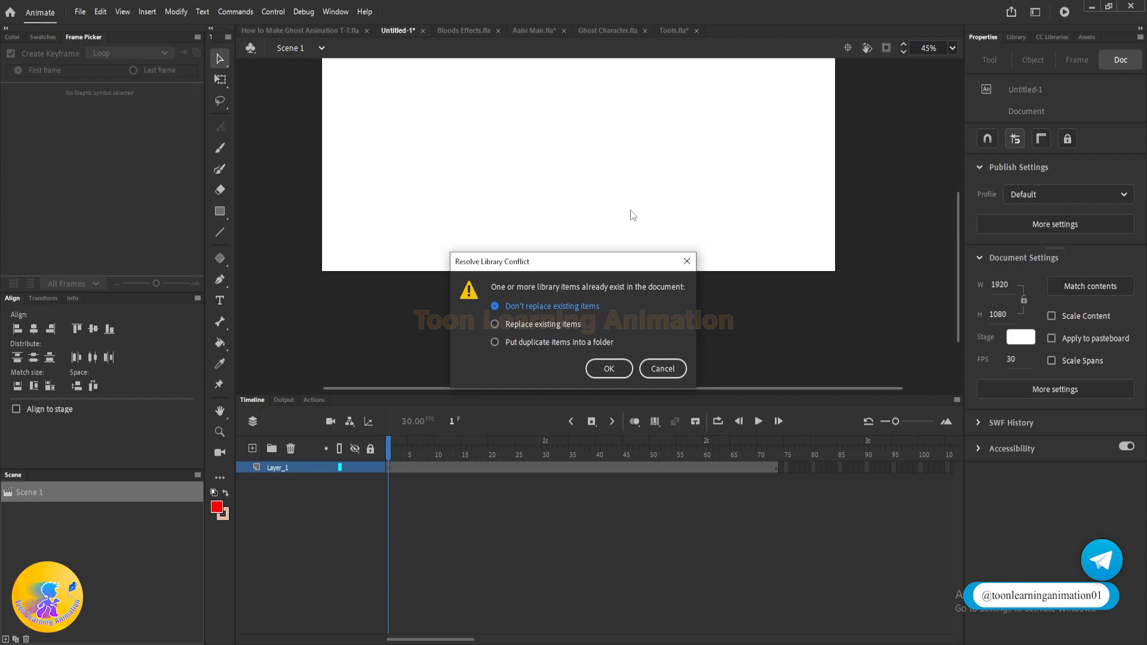
click(660, 369)
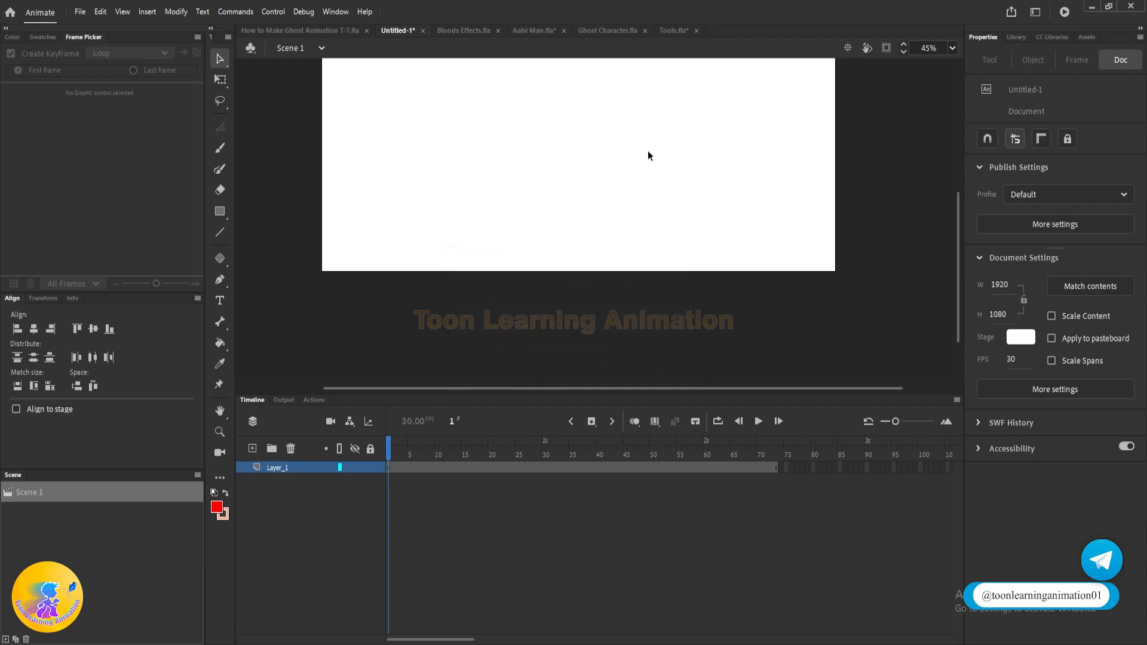
click(1015, 37)
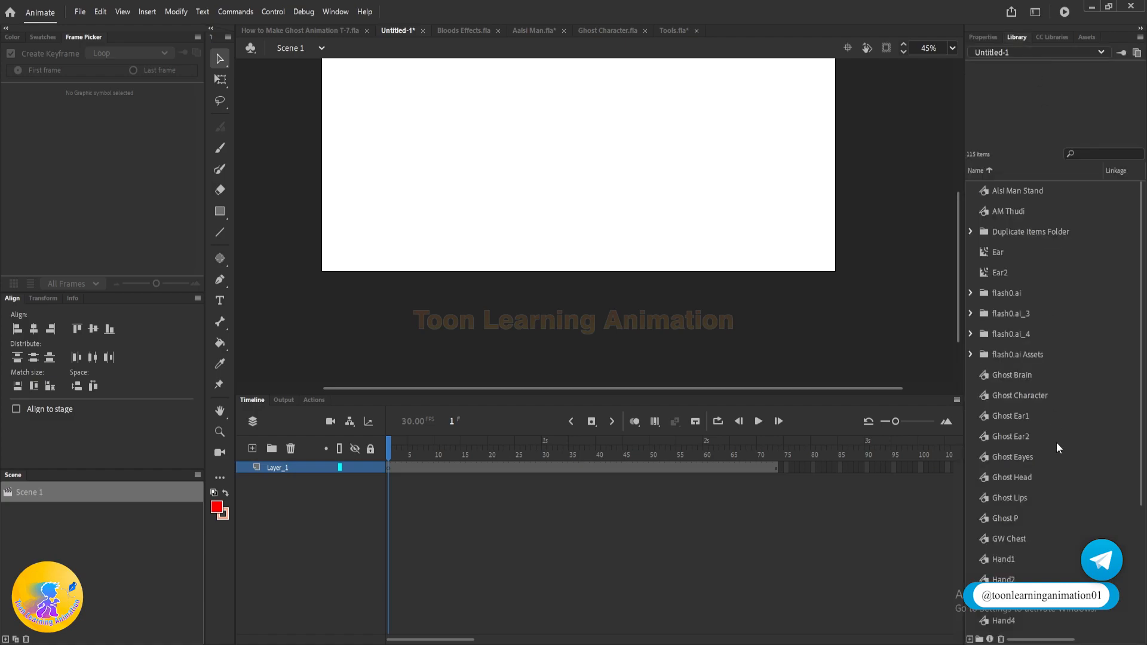
click(1024, 470)
key(ctrl+a)
key(Delete)
key(Return)
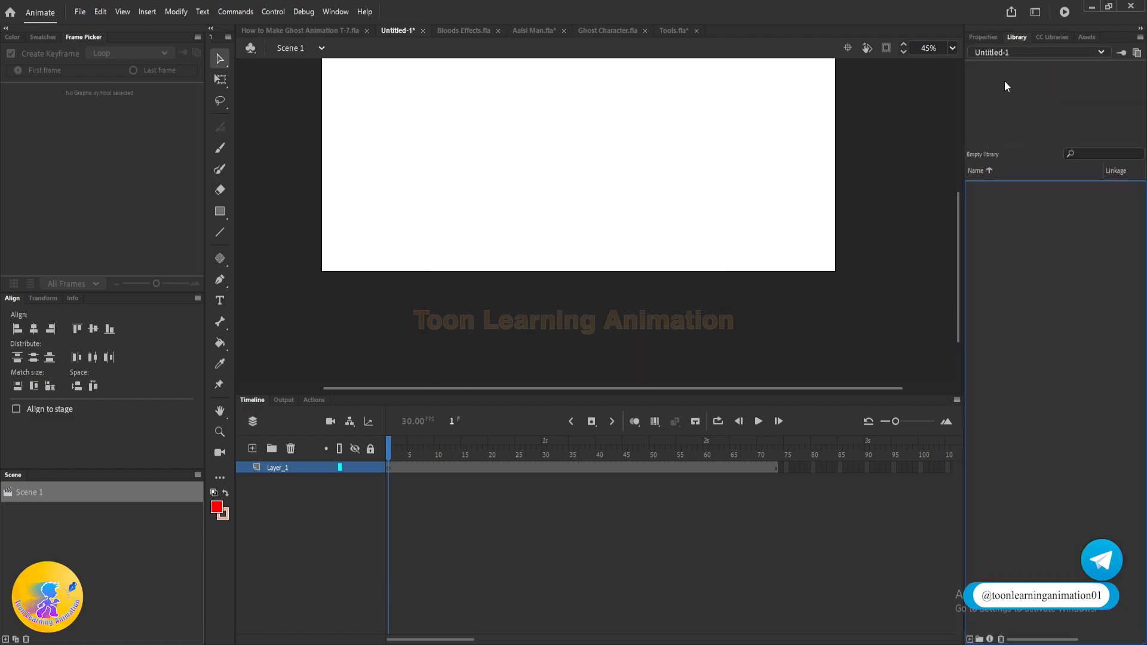
click(983, 37)
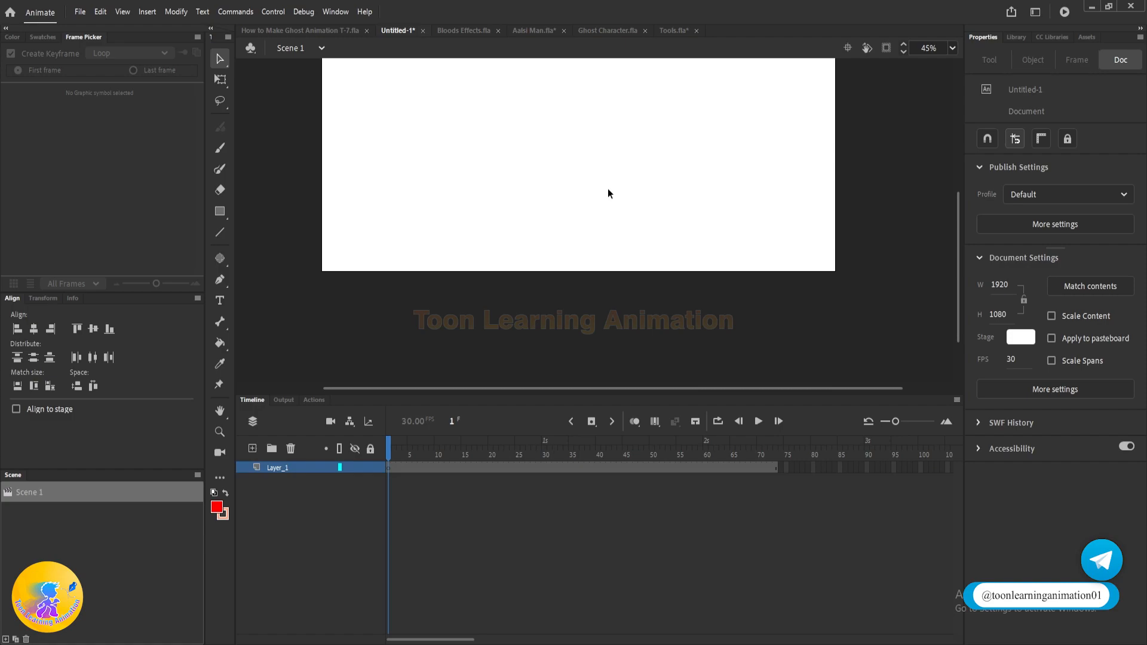
- Paste the man in place at frame 1 and open the Alsi Man Stand symbol for editing
key(ctrl+shift+v)
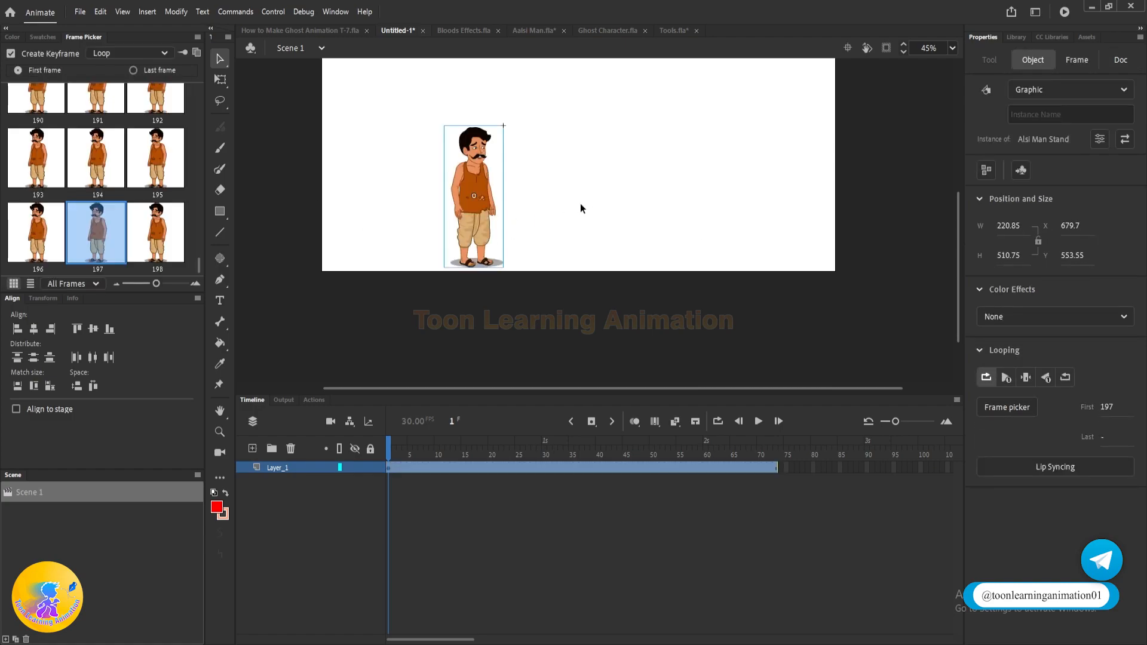
scroll(474, 145, up, 8)
drag(643, 242, 693, 229)
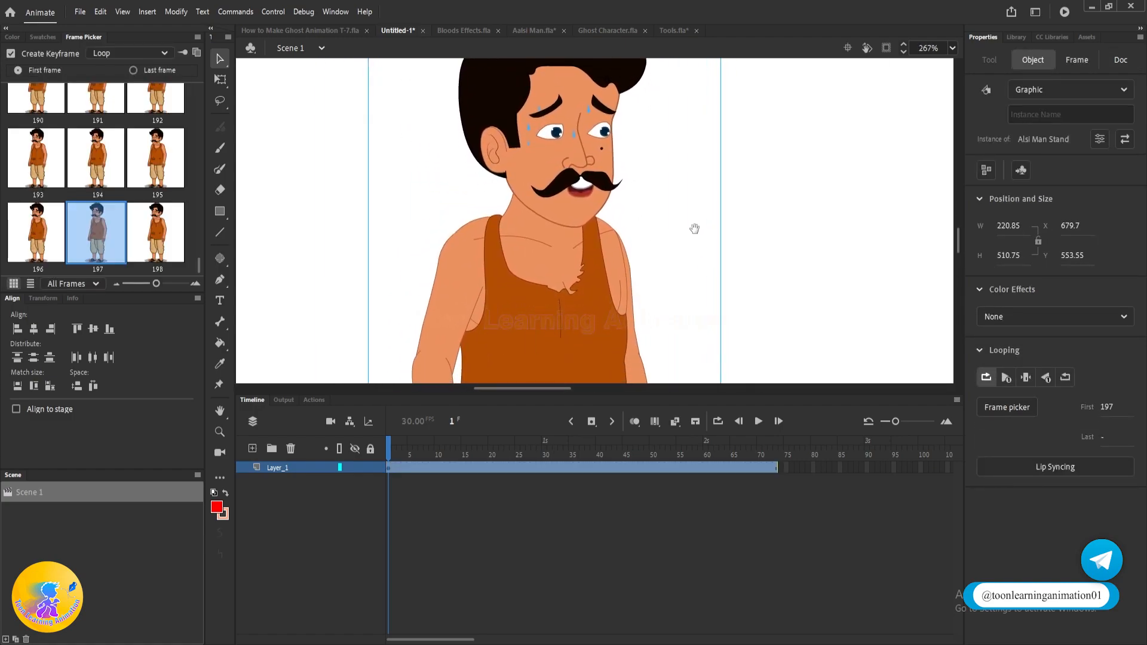
scroll(535, 180, down, 3)
double_click(491, 246)
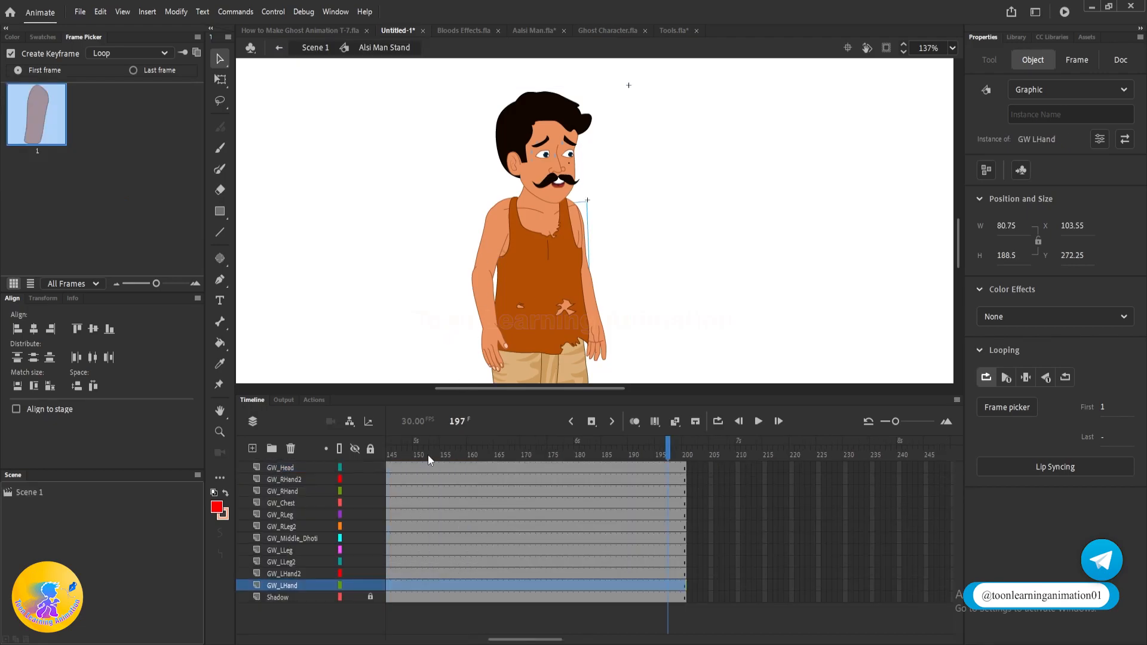
- Remove the classic tweens and extra keyframes from all layers of the Alsi Man Stand symbol
key(shift+comma)
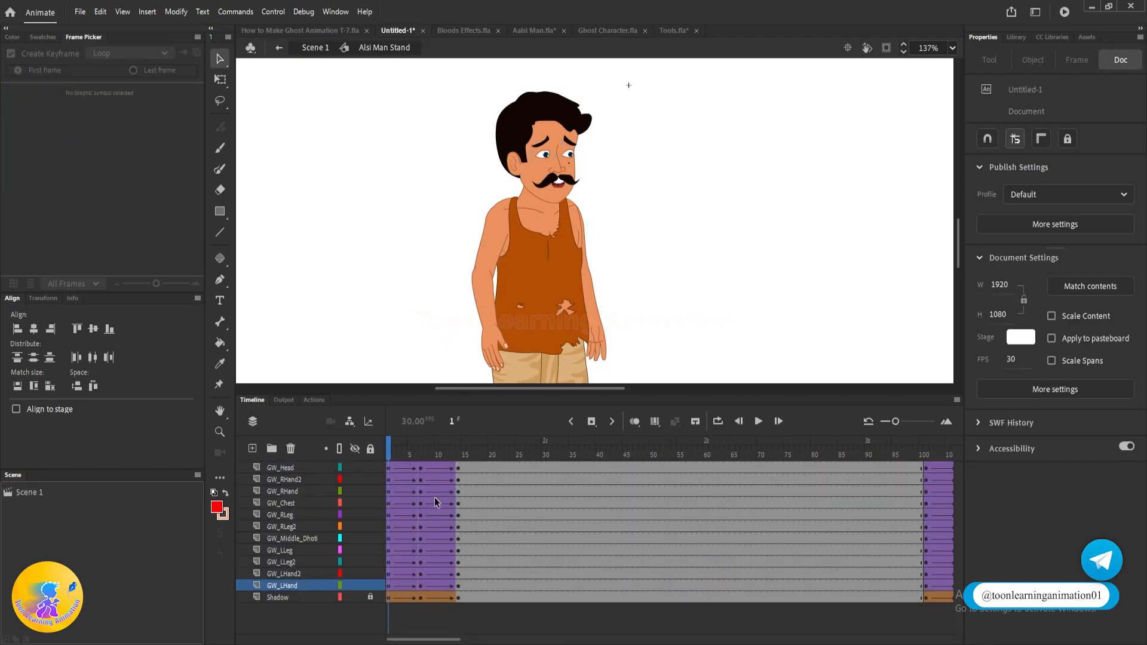
drag(389, 472, 918, 643)
right_click(741, 560)
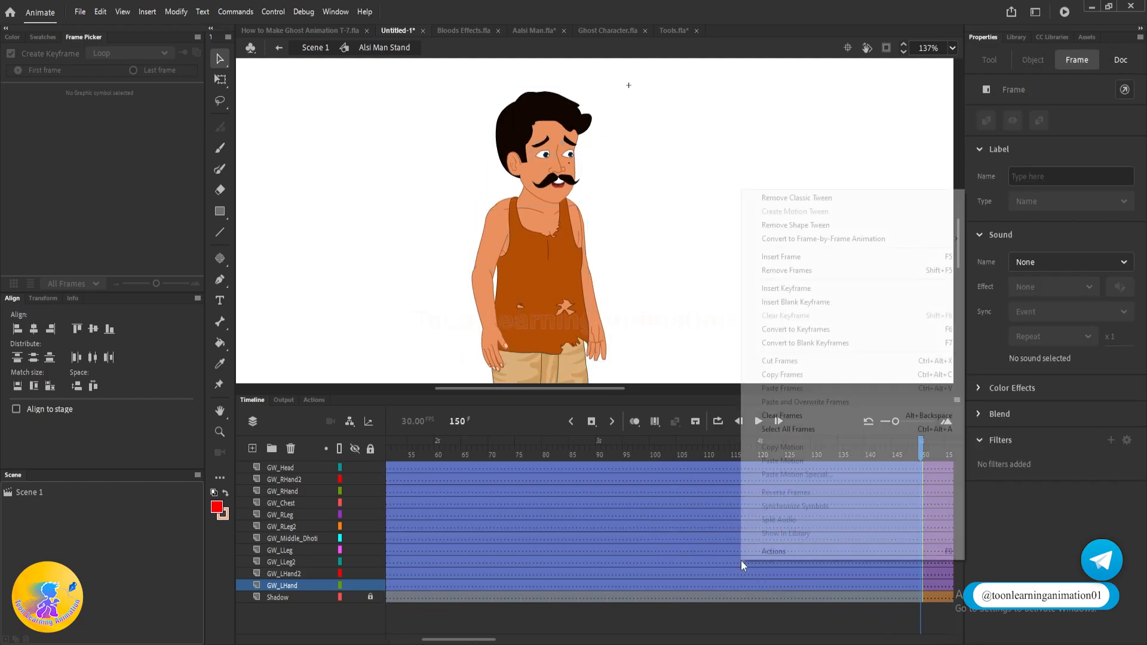
click(787, 193)
key(shift+comma)
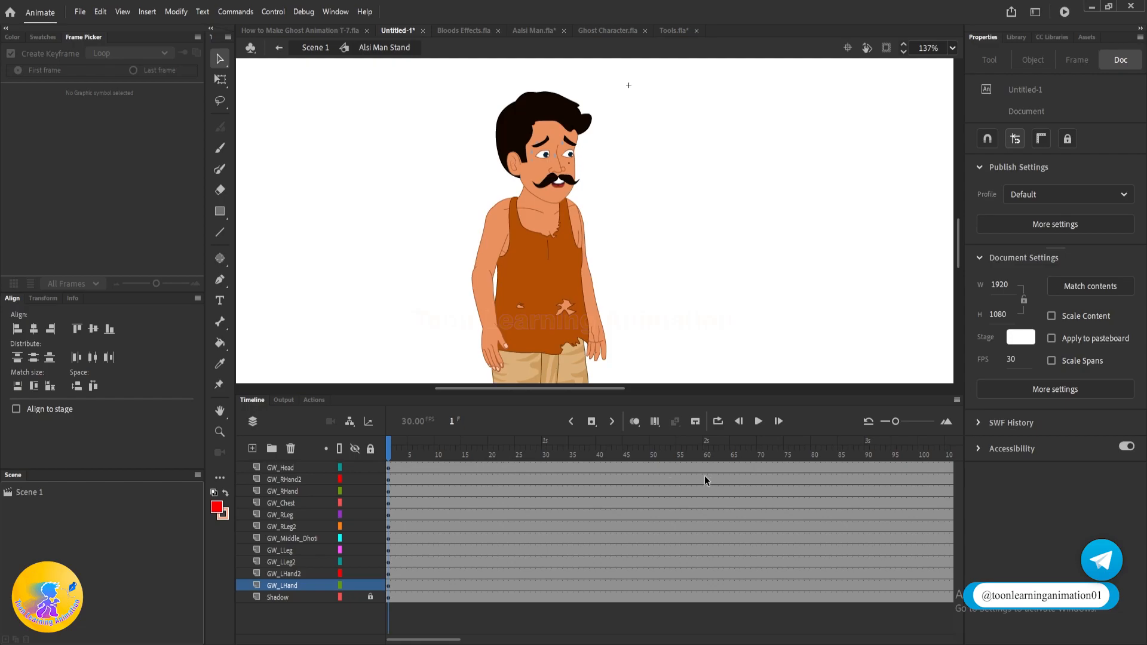
- Trim all layers of the Alsi Man Stand symbol to end at frame 49
drag(653, 465, 951, 598)
key(shift+F5)
drag(565, 452, 1, 399)
- Add keyframes at frames 2 and 3 on all layers of the man symbol
key(q)
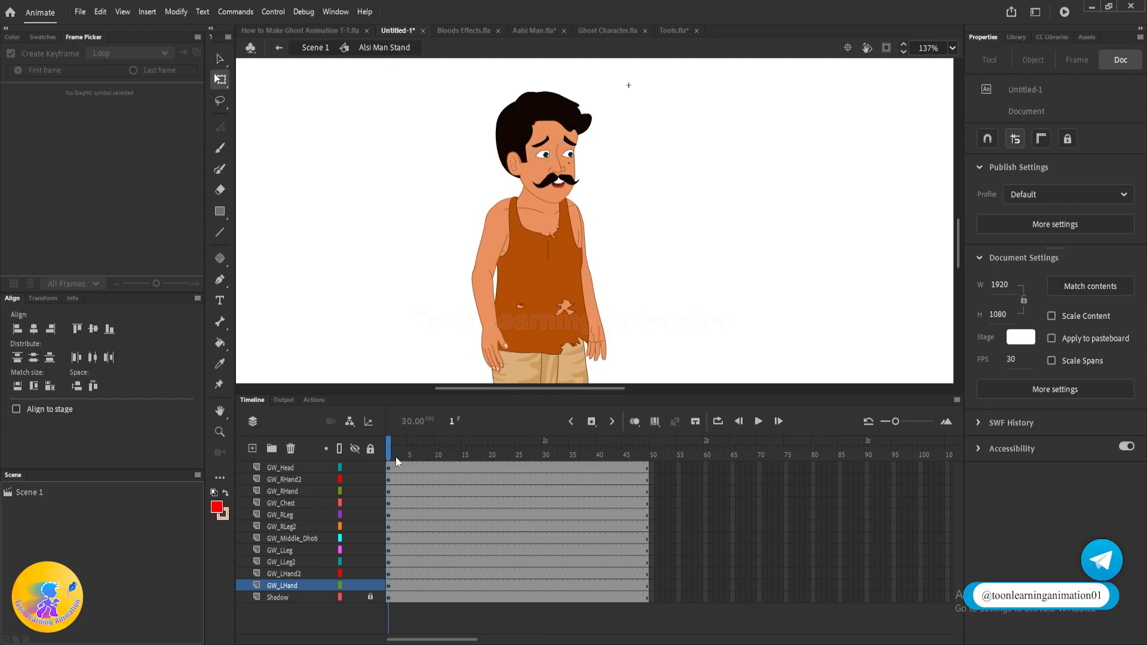
drag(642, 271, 644, 246)
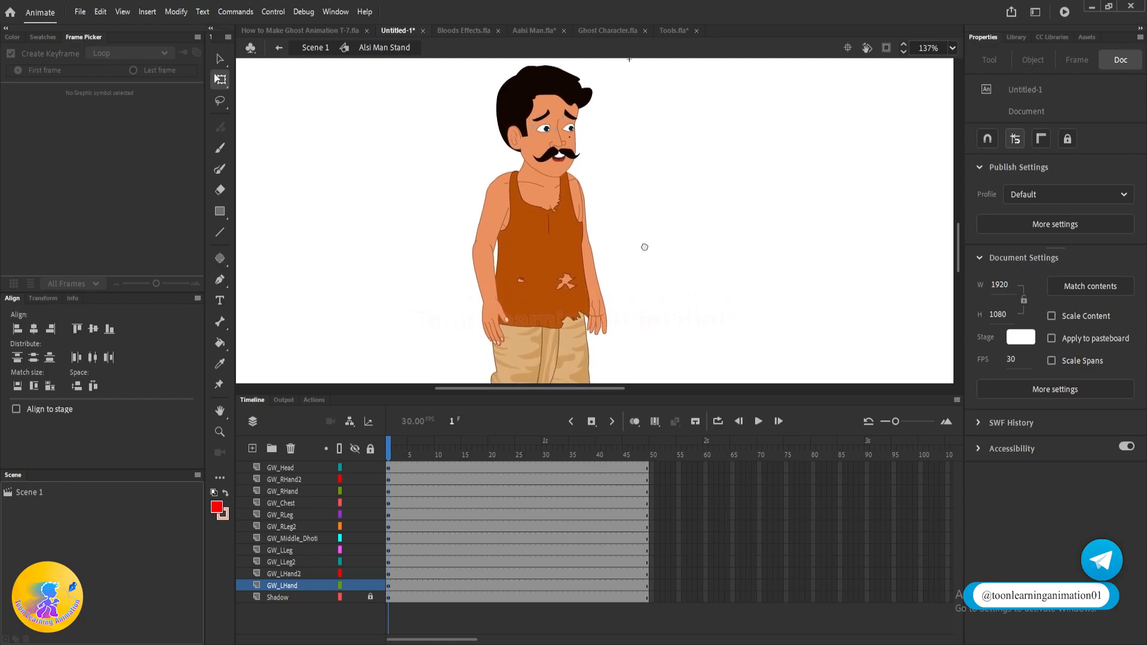
drag(394, 456, 401, 456)
key(F6)
click(673, 296)
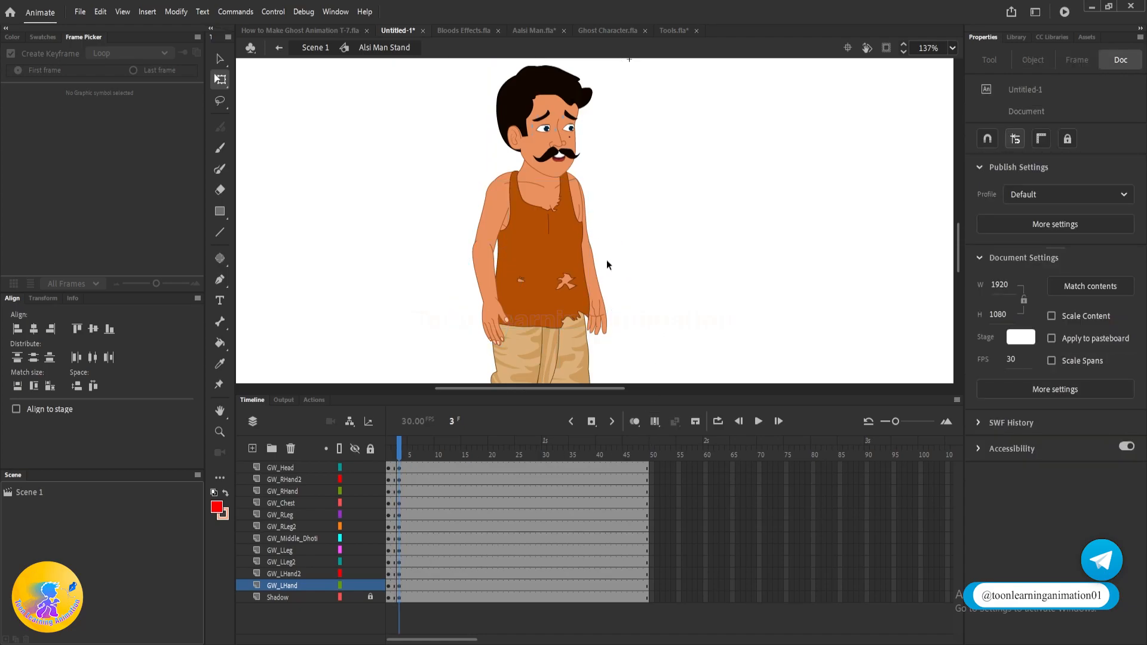
- At frame 3, move the pivot of the GW_LHand and GW_LHand2 arm to the shoulder and raise the arm outward
scroll(603, 258, up, 1)
drag(605, 214, 584, 261)
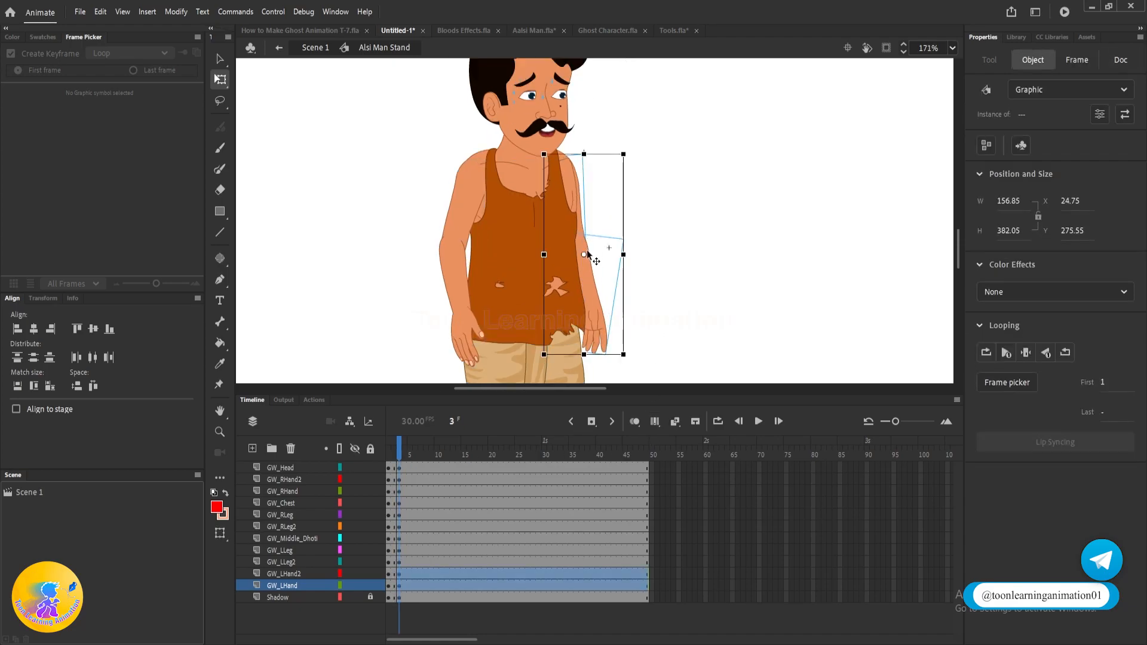
drag(634, 361, 752, 85)
- Rotate the GW_RHand arm out sideways around the shoulder and swing its forearm upward at frame 3
drag(382, 191, 472, 165)
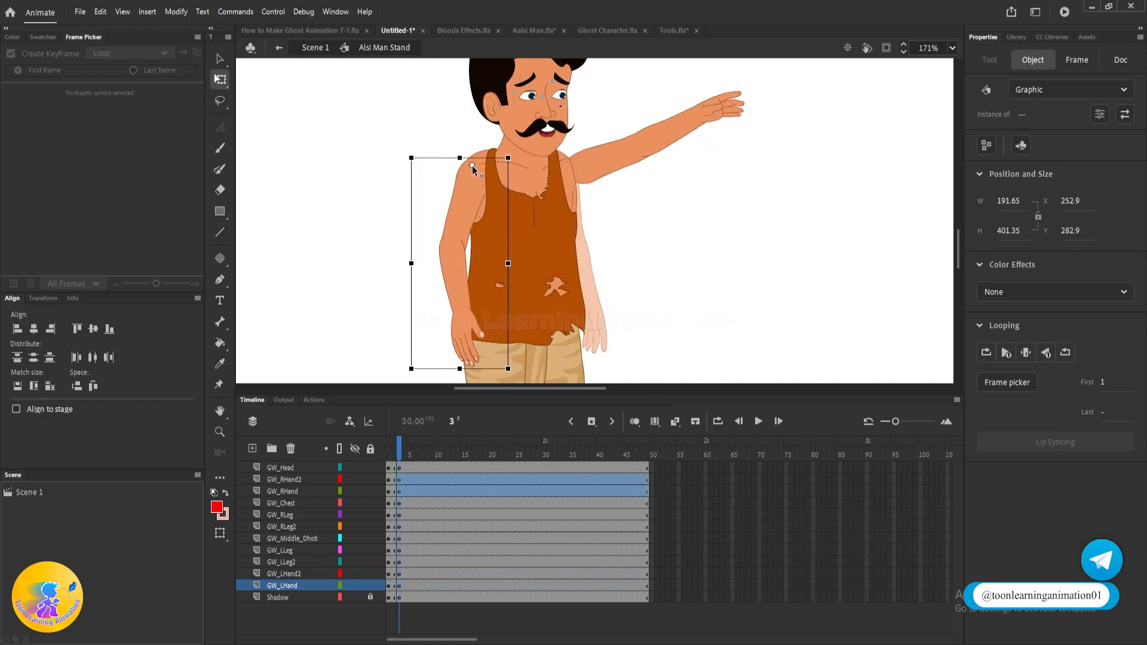
drag(412, 372, 285, 116)
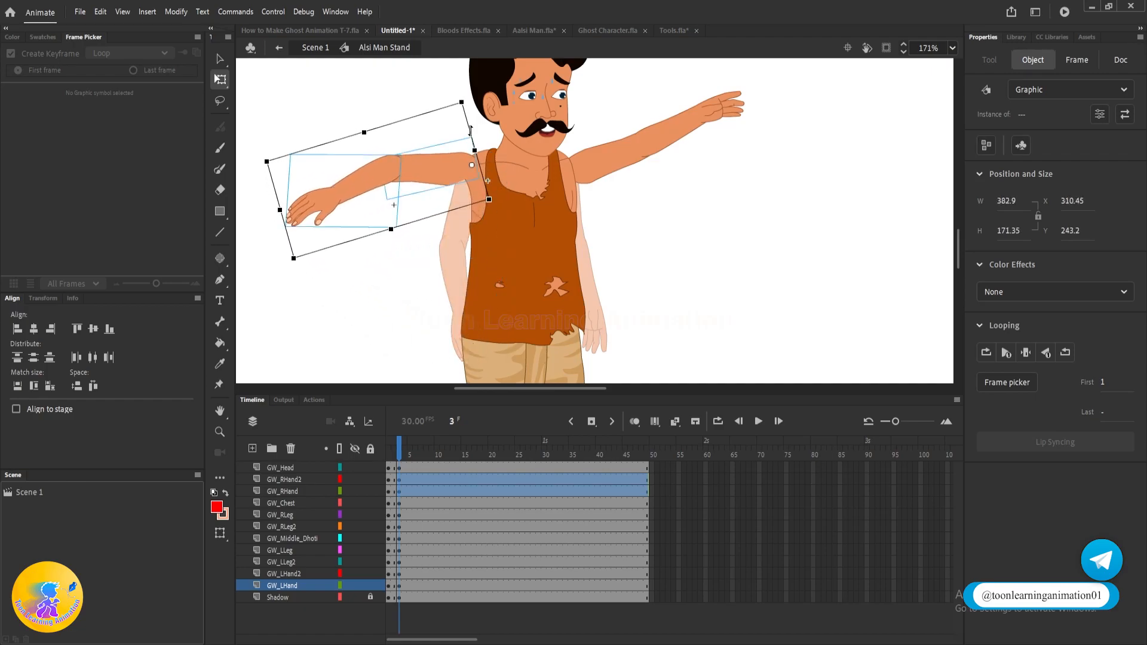
click(406, 255)
click(319, 204)
drag(280, 230, 274, 142)
- Line up the GW_RHand2 forearm with the upper arm at the elbow
scroll(374, 173, up, 3)
drag(389, 144, 386, 154)
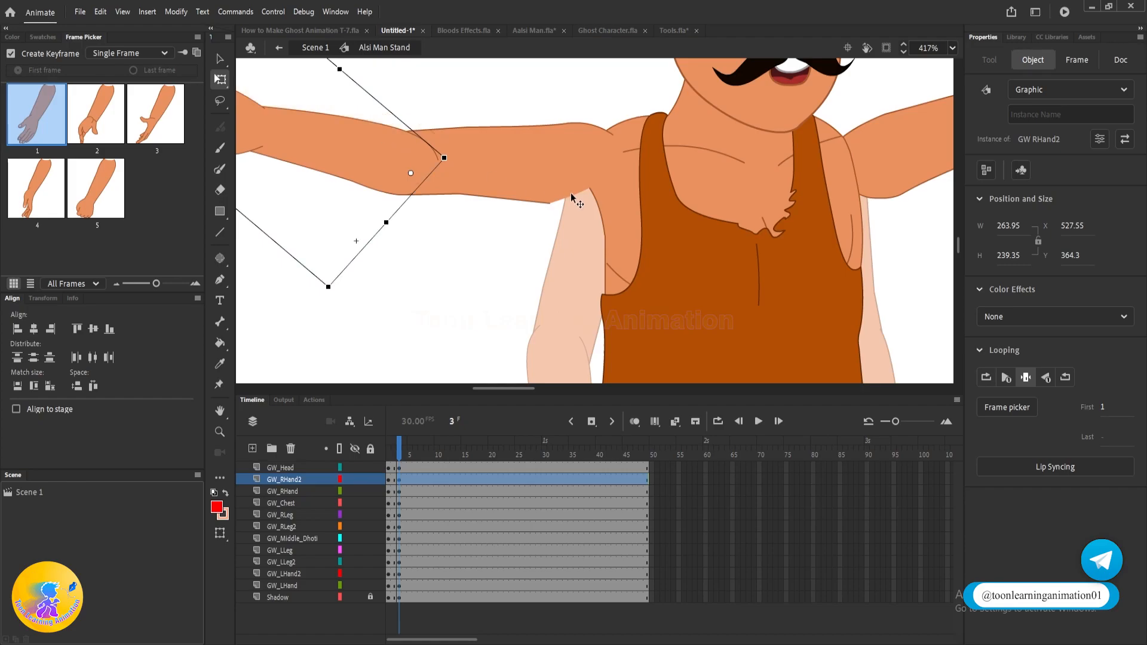
click(535, 184)
shift+click(535, 184)
scroll(532, 177, down, 4)
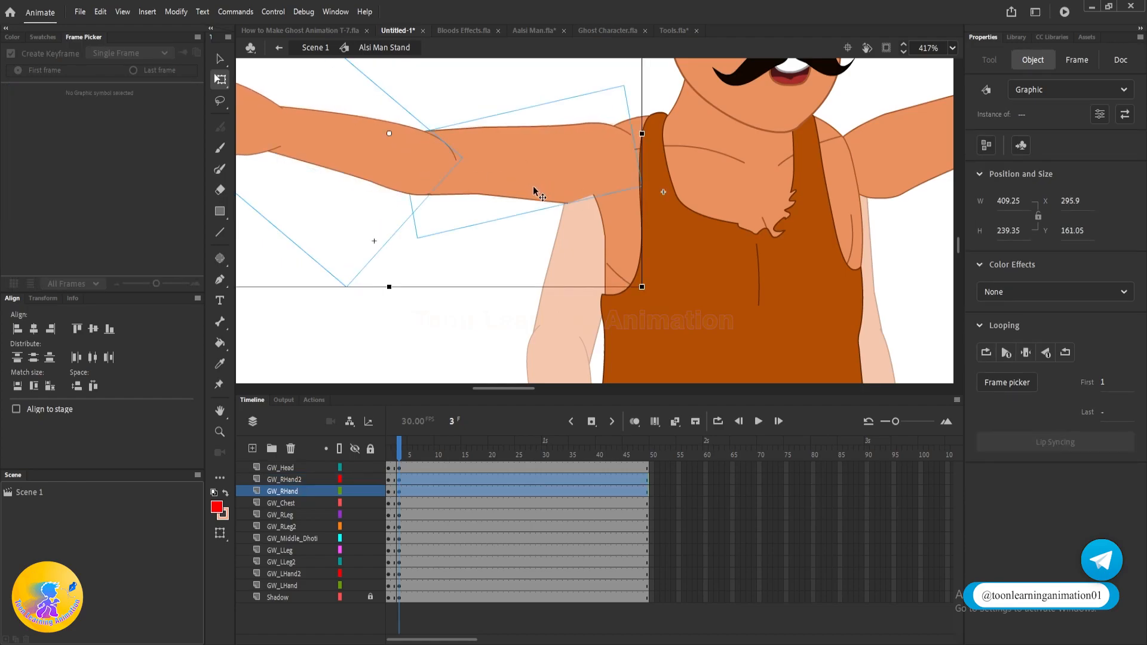
- Move the pivot of the GW_LLeg and GW_LLeg2 leg to the hip and rotate the leg forward at frame 3
key(v)
click(779, 237)
scroll(782, 241, down, 4)
drag(783, 241, 674, 177)
scroll(636, 271, up, 3)
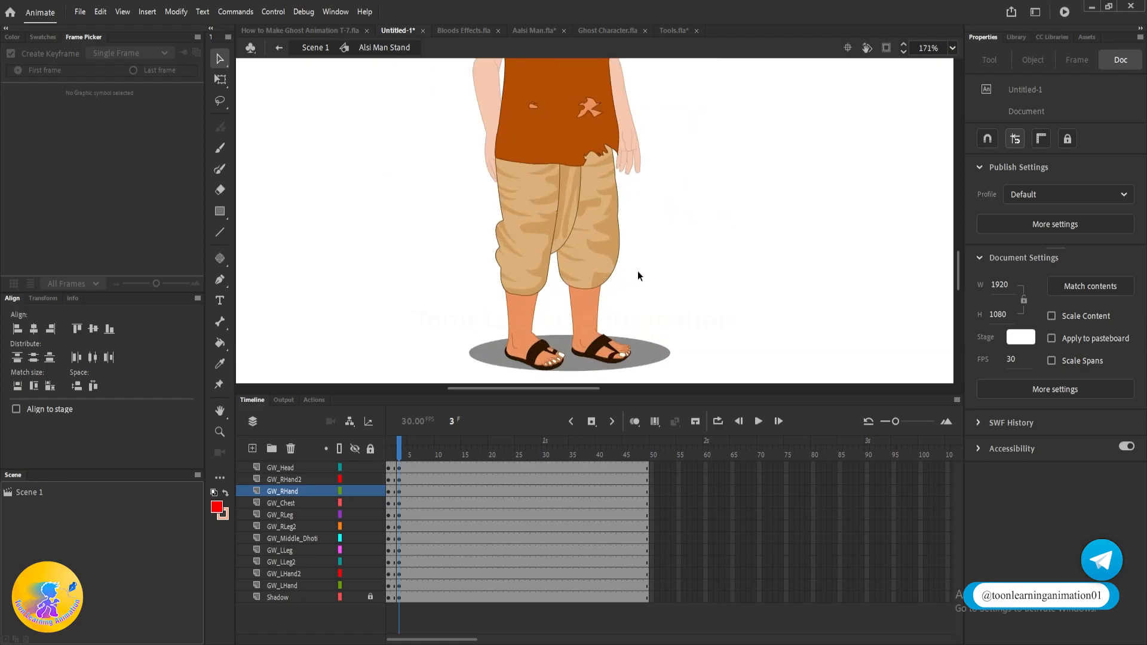
key(q)
click(609, 274)
drag(594, 225, 595, 132)
drag(636, 366, 670, 358)
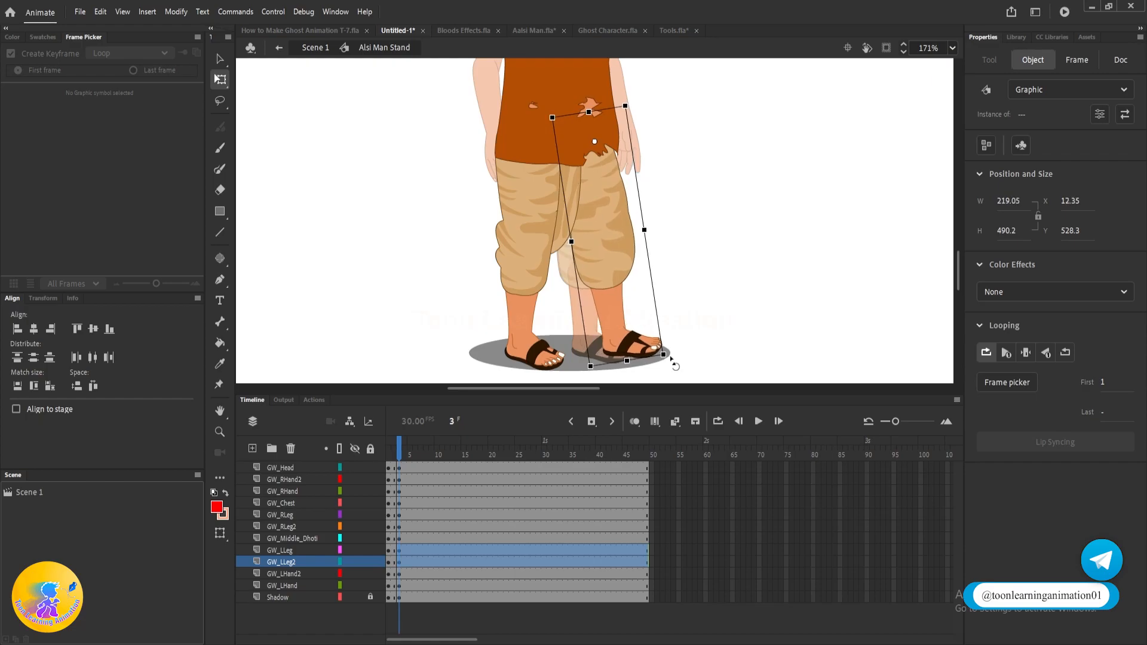
- Set the pivot of the GW_RLeg and GW_RLeg2 leg at the hip and rotate the leg backward
drag(469, 257, 516, 308)
drag(530, 210, 530, 145)
drag(572, 370, 546, 377)
click(566, 378)
- Tilt the middle dhoti piece toward the back leg to match the widened stance
click(564, 248)
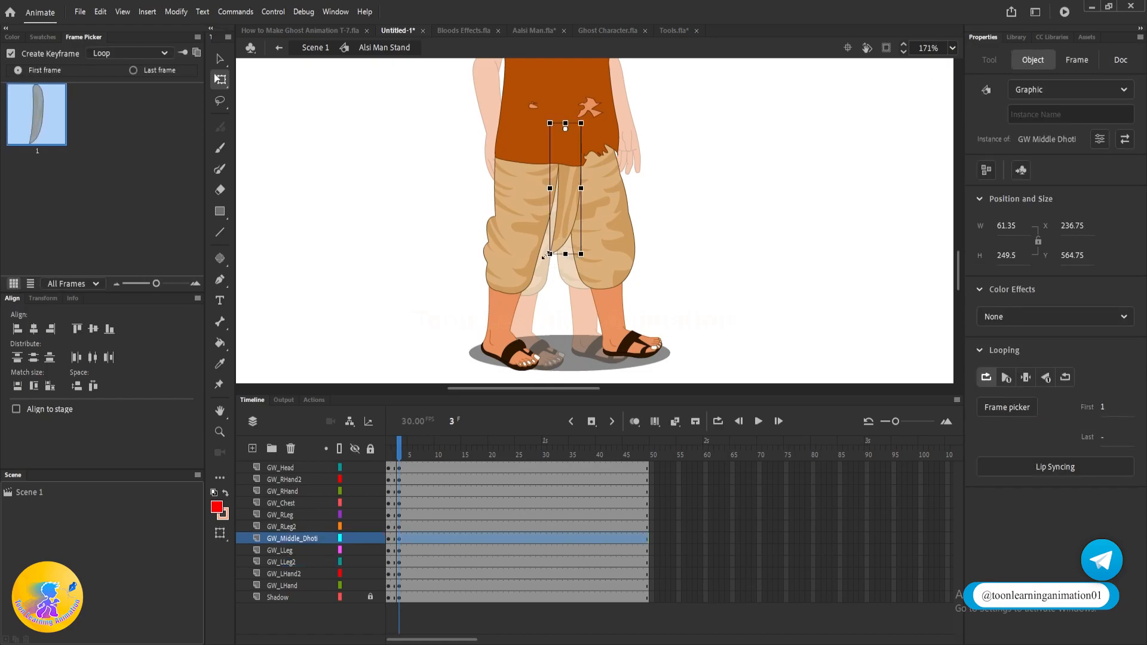
drag(546, 258, 528, 261)
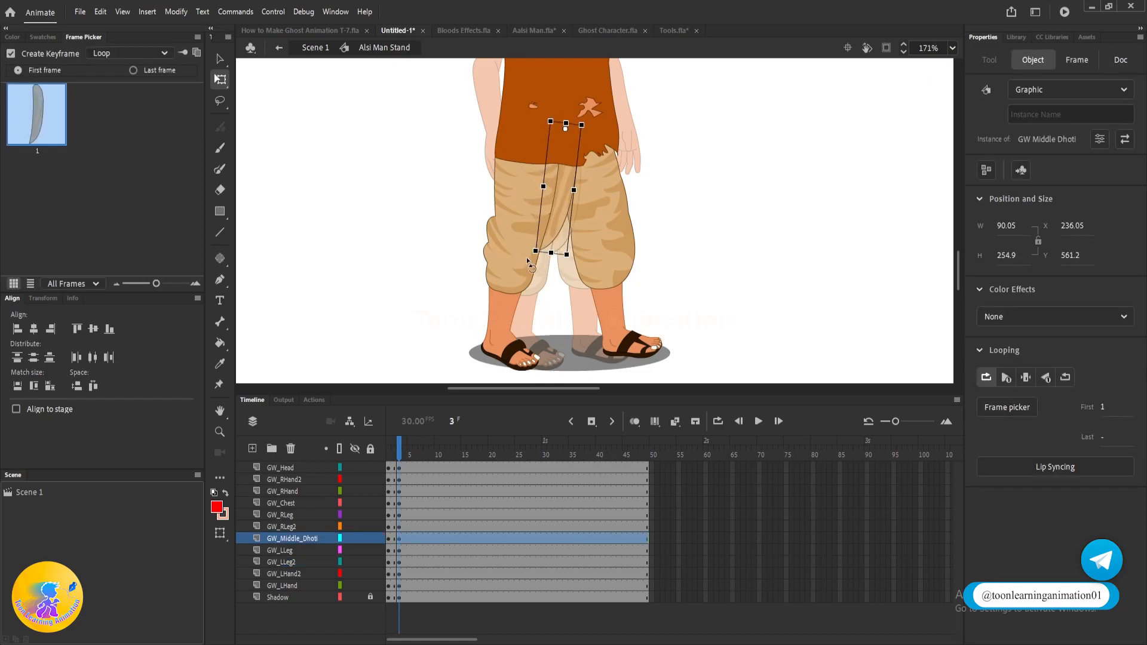
click(753, 221)
- Tilt the man's head slightly around the neck at frame 3
scroll(686, 274, down, 3)
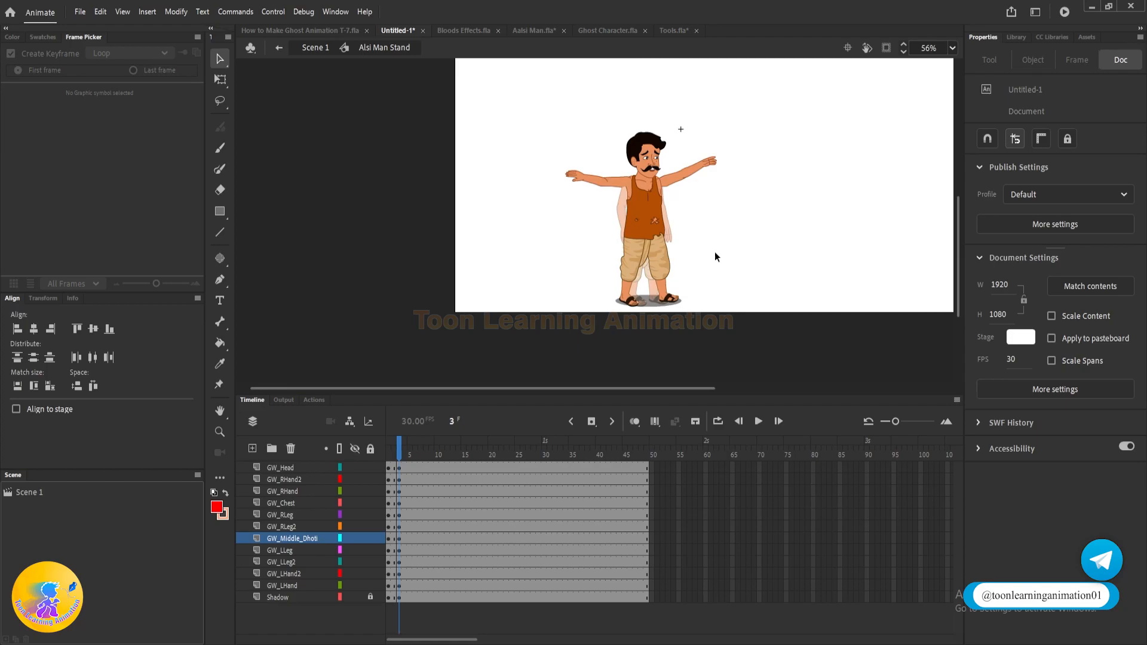
click(633, 145)
key(q)
scroll(651, 131, up, 3)
mouse_move(664, 101)
mouse_down()
mouse_move(657, 72)
mouse_move(683, 108)
mouse_move(676, 93)
mouse_up()
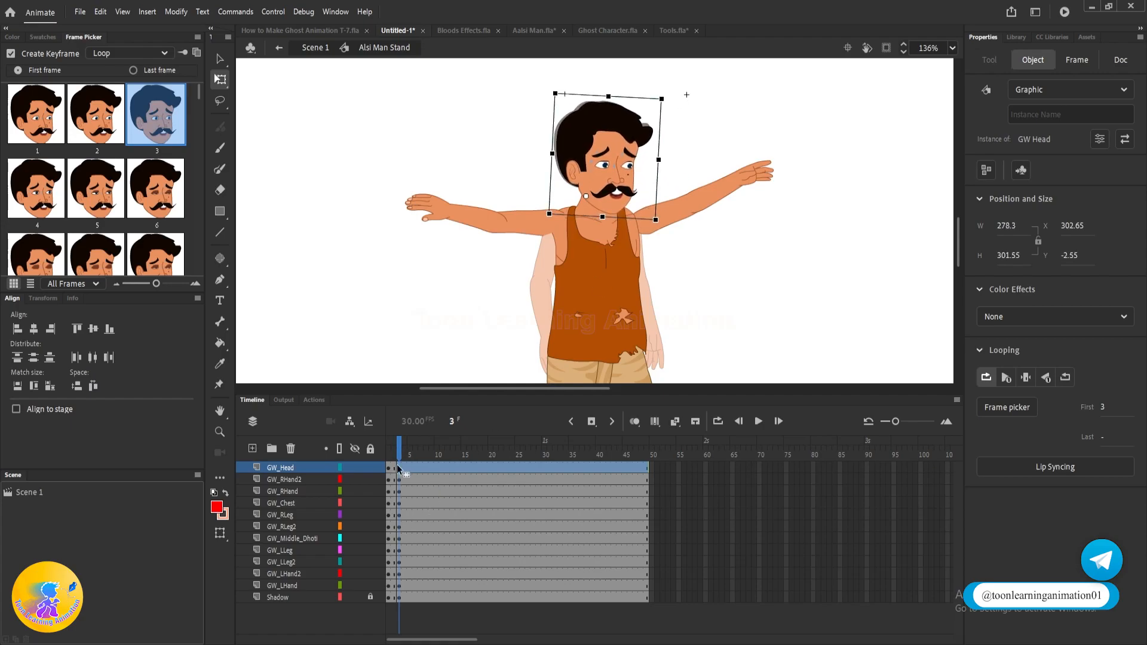
- Create a classic tween between frames 1 and 3 on all body layers from GW_Head to GW_LHand and play it
drag(396, 468, 400, 530)
drag(393, 591, 392, 589)
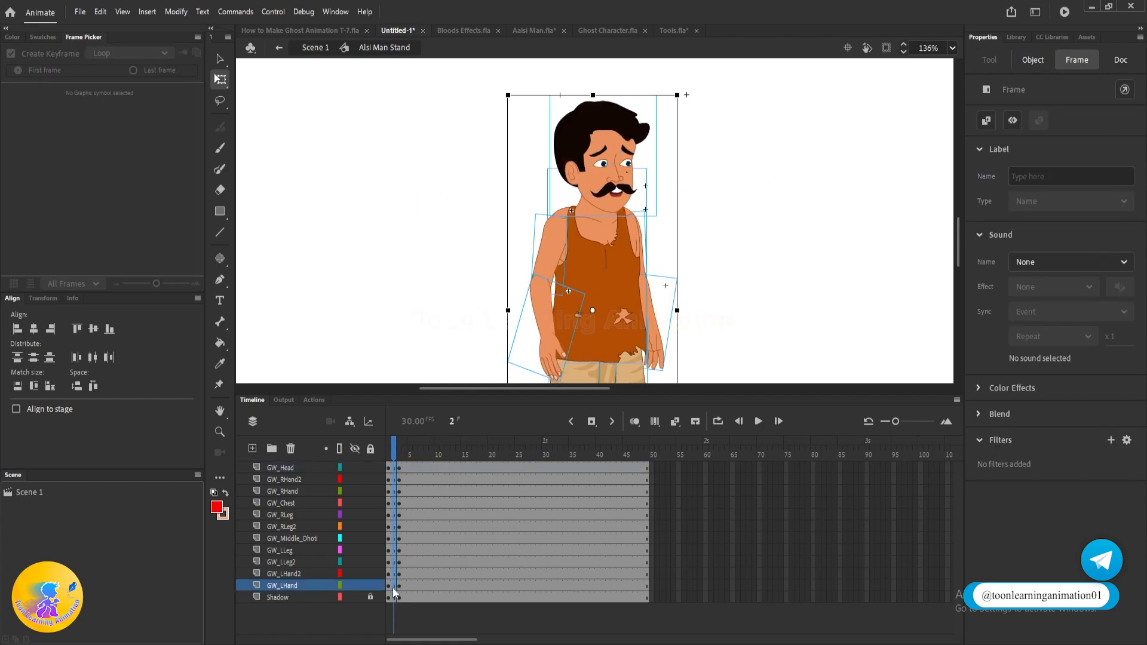
right_click(393, 589)
click(442, 225)
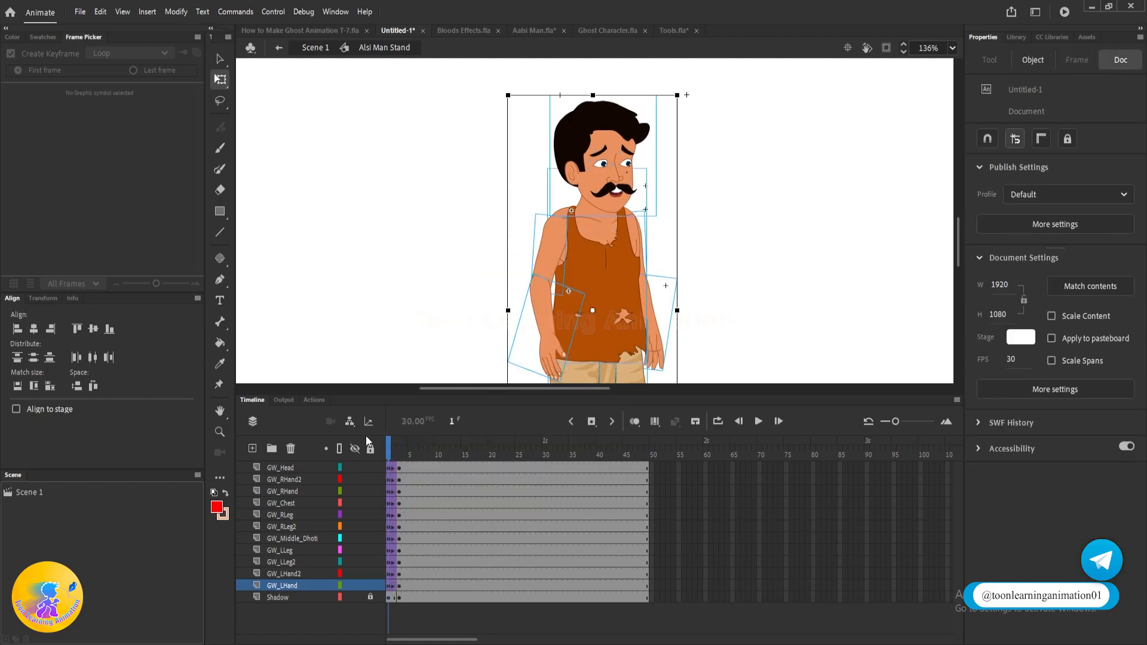
key(Return)
key(v)
- At frame 3, lift the whole man off his shadow, tilt him backward and shift him slightly back
click(399, 454)
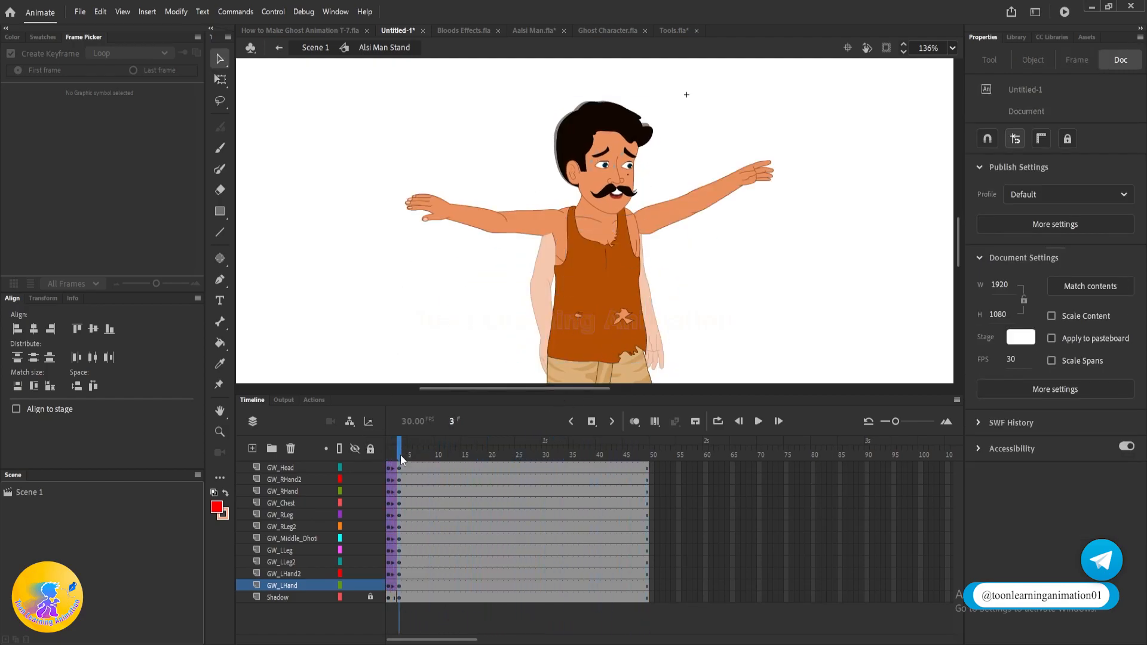
scroll(630, 173, down, 4)
key(ctrl+a)
scroll(608, 276, up, 2)
drag(622, 257, 632, 135)
key(q)
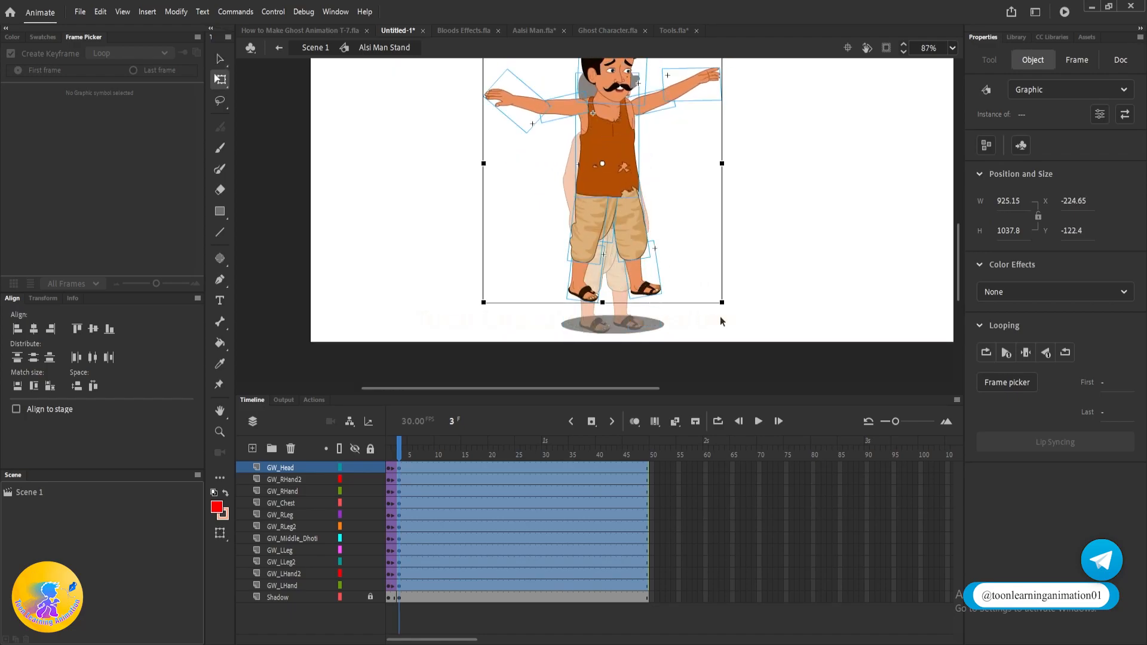
drag(733, 309, 763, 299)
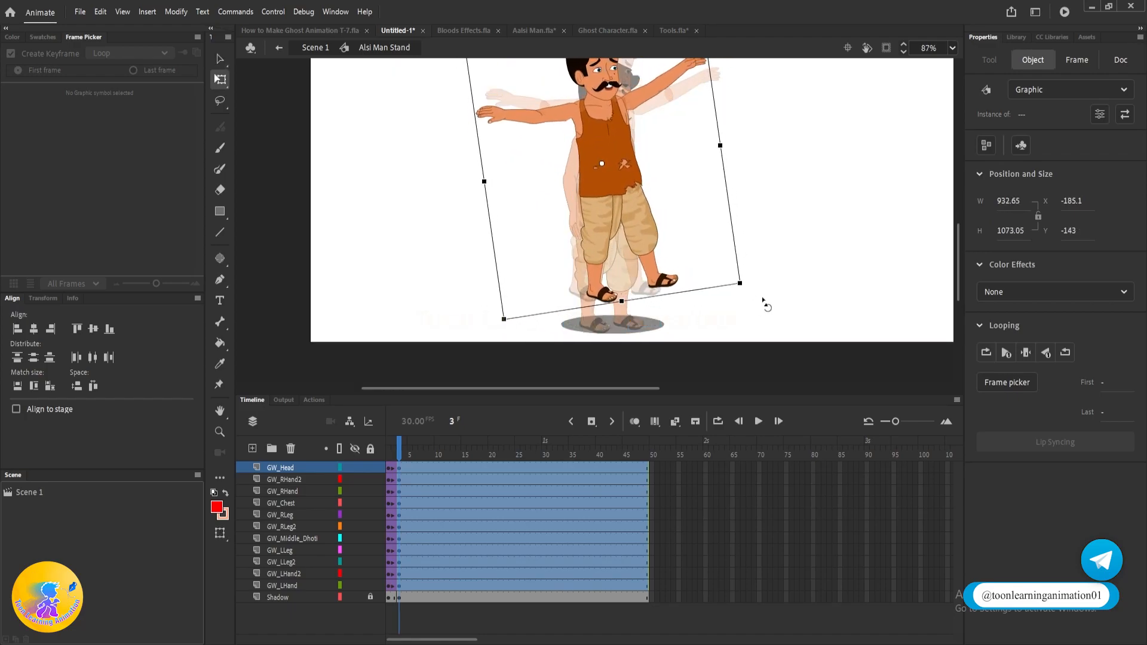
drag(652, 240, 637, 244)
click(753, 188)
drag(754, 189, 729, 276)
- Rotate the man's head slightly forward around the neck at frame 3
scroll(565, 198, up, 3)
click(569, 189)
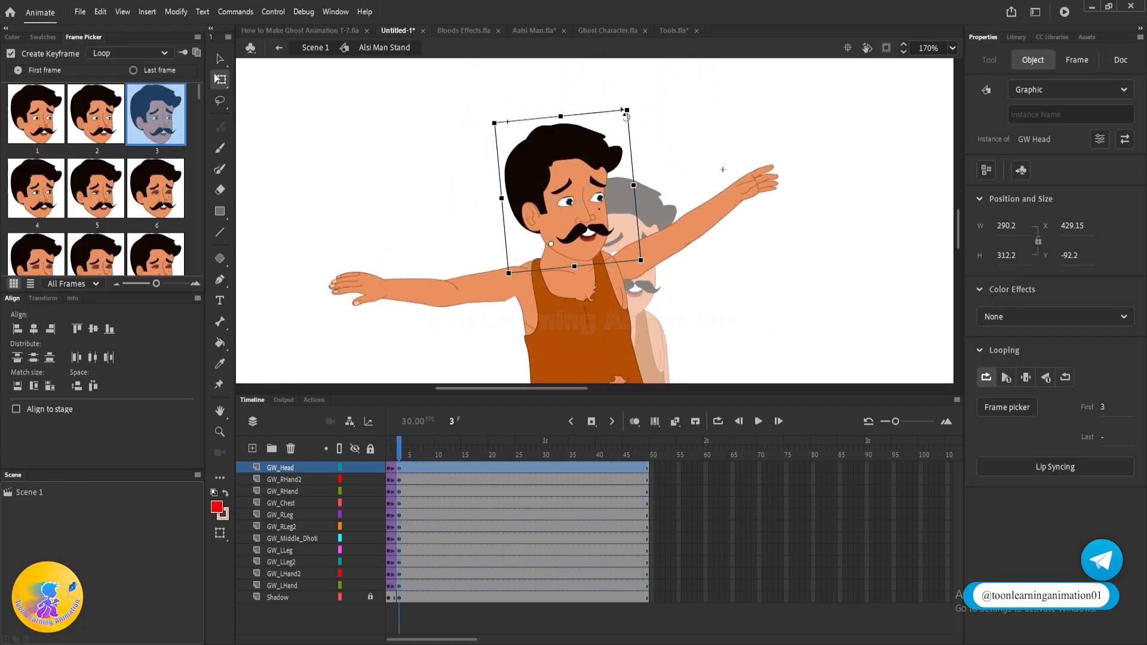
drag(633, 110, 639, 112)
scroll(637, 111, down, 2)
click(822, 243)
- Scale down the shadow ellipse on the Shadow layer at frame 3 around its center
drag(781, 274, 723, 120)
click(399, 599)
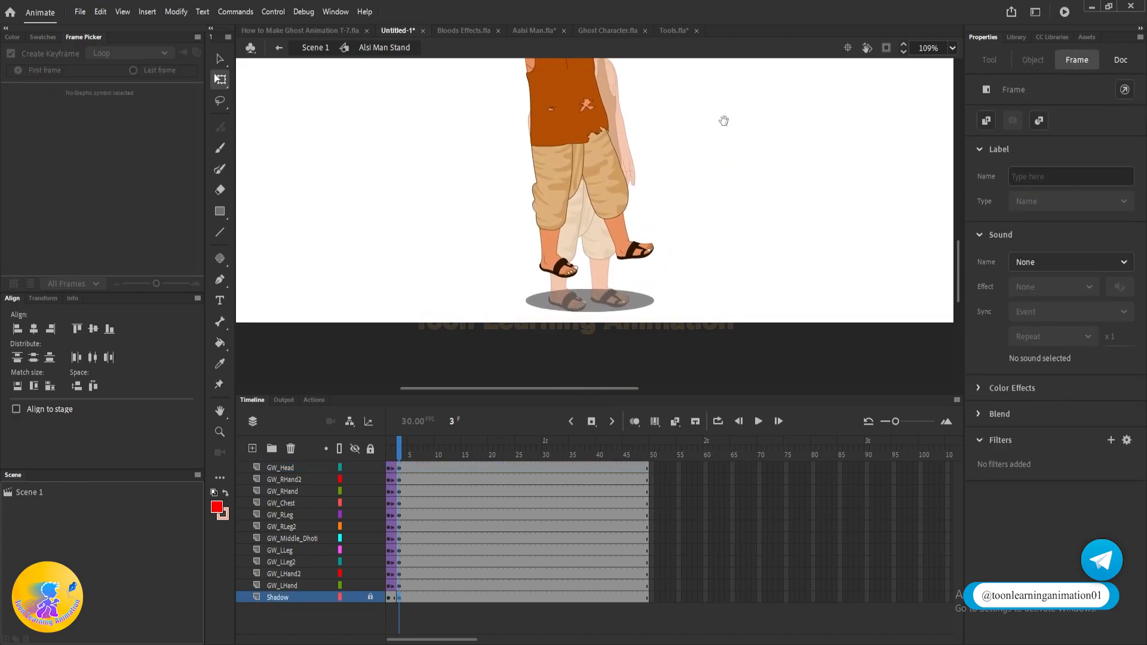
click(632, 300)
scroll(632, 300, up, 3)
drag(673, 323, 657, 320)
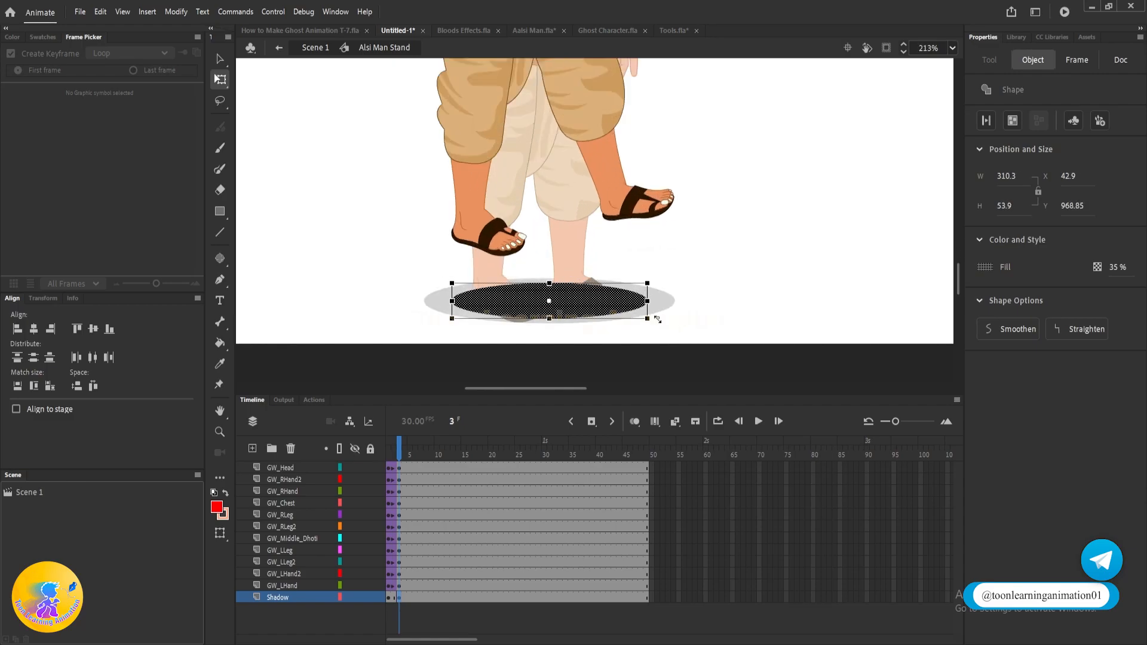
- Create a shape tween on the Shadow layer between frames 1 and 3 and play the animation
right_click(386, 599)
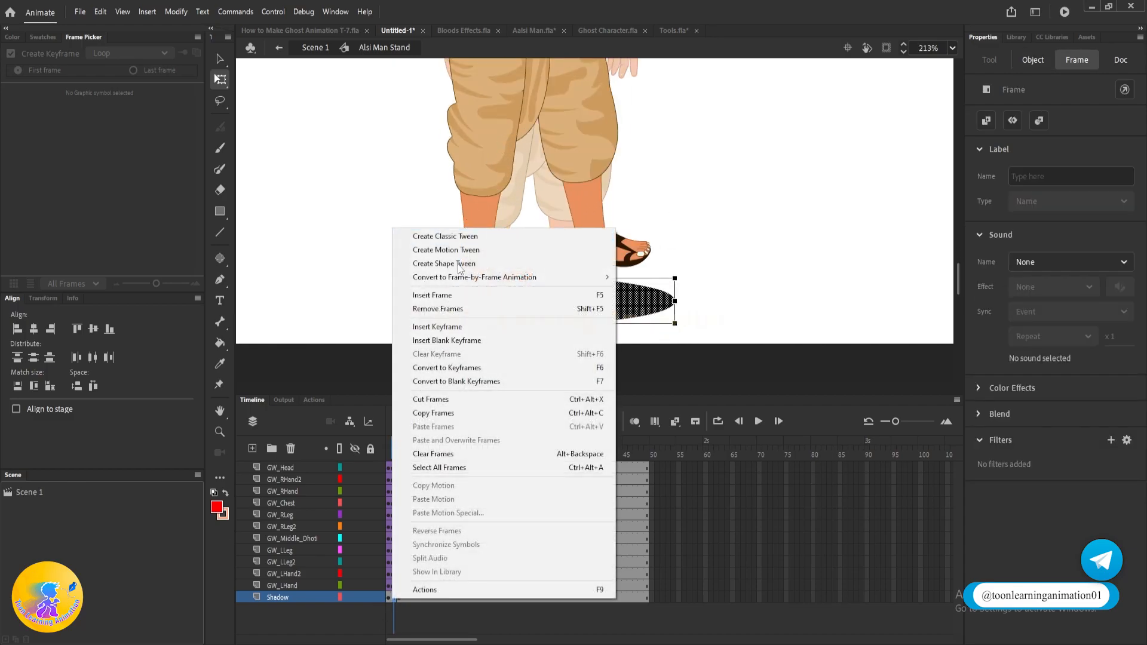
click(519, 260)
scroll(519, 260, down, 3)
click(677, 196)
drag(679, 197, 686, 212)
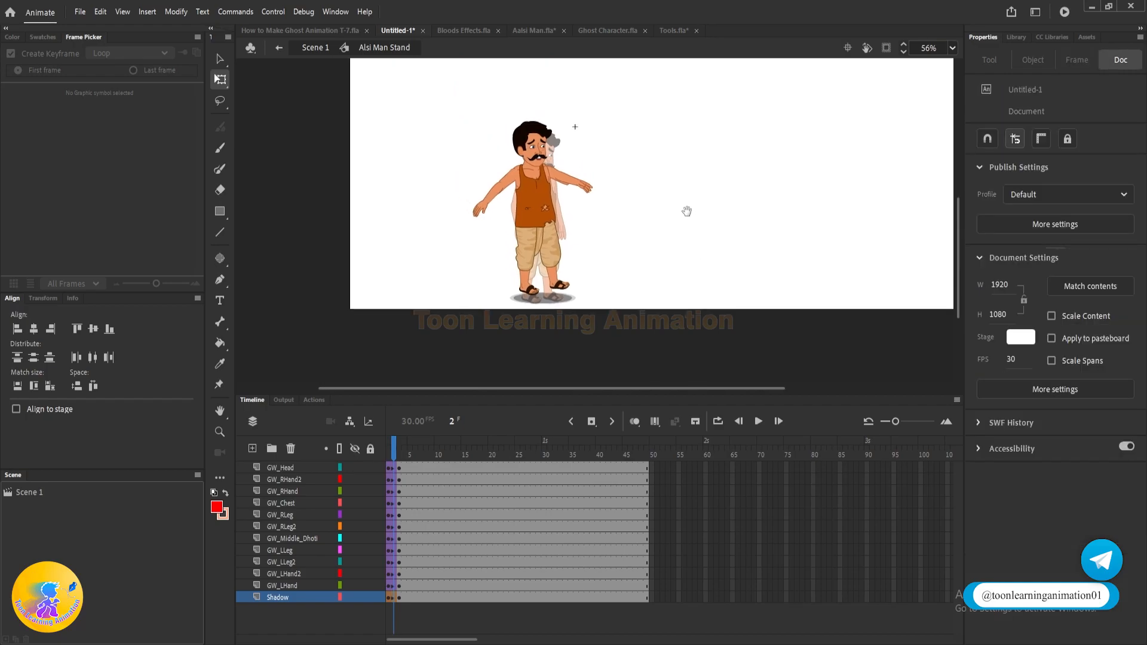
key(v)
key(Return)
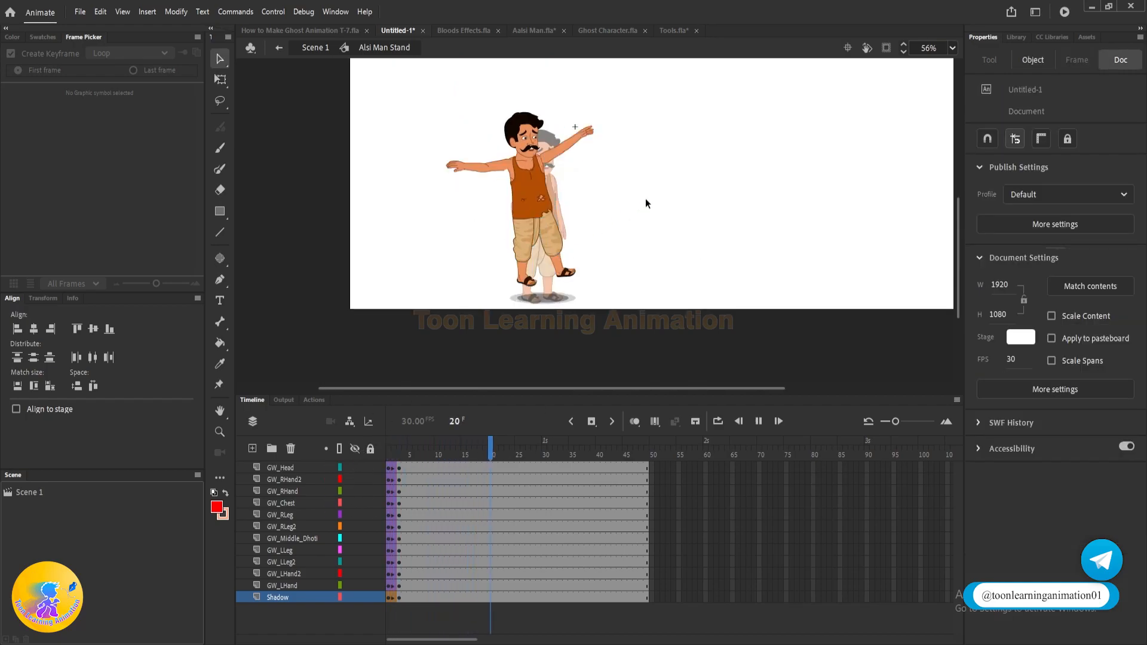
- Insert keyframes at frame 4 on all layers
click(399, 455)
drag(400, 455, 409, 457)
click(406, 454)
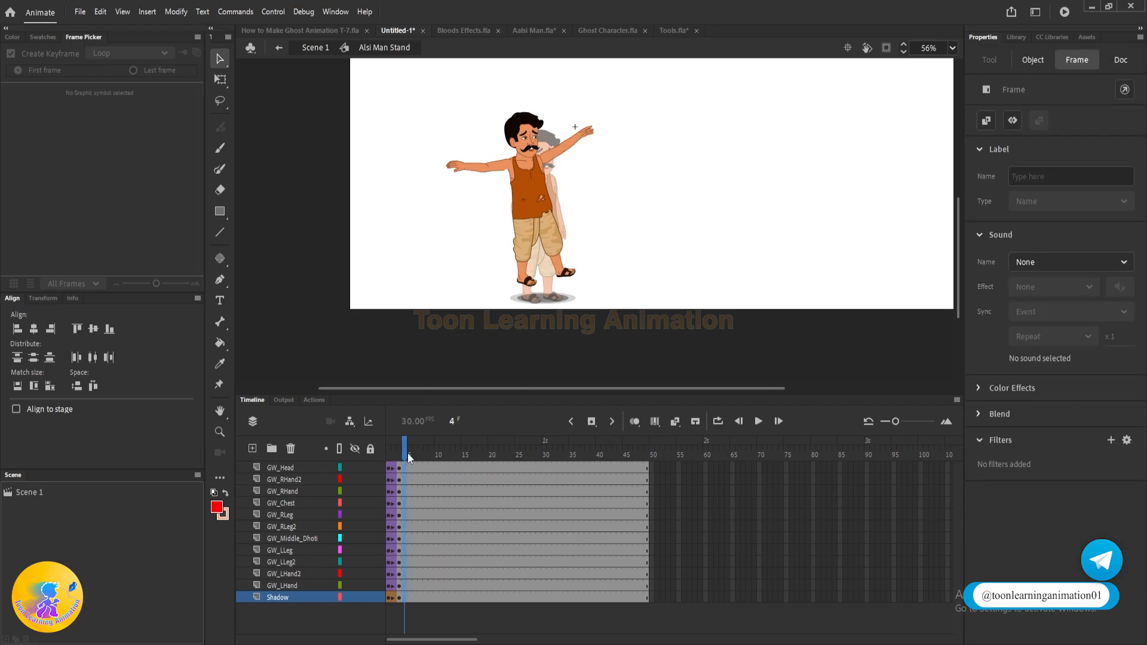
key(F6)
- Set the pivot of the GW_LHand and GW_LHand2 arm at the shoulder and rotate the arm slightly downward at frame 4
click(649, 247)
key(q)
scroll(548, 120, up, 5)
scroll(556, 187, up, 3)
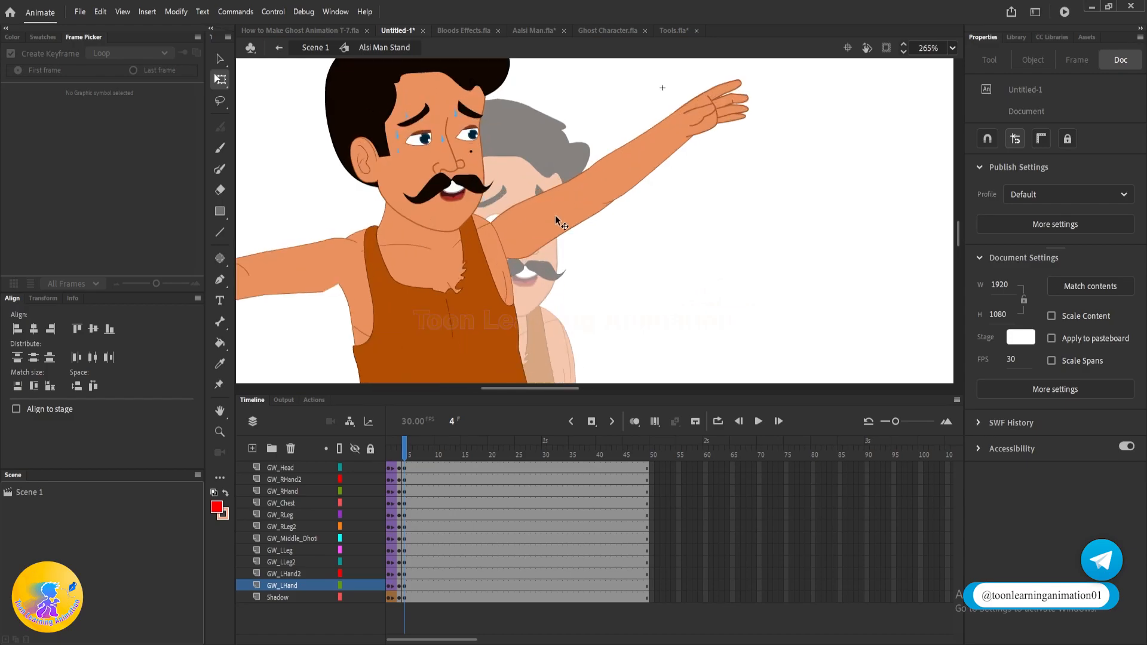
click(555, 216)
shift+click(648, 167)
drag(617, 173, 549, 208)
mouse_move(769, 75)
mouse_down()
mouse_move(773, 64)
mouse_move(778, 82)
mouse_up()
click(794, 90)
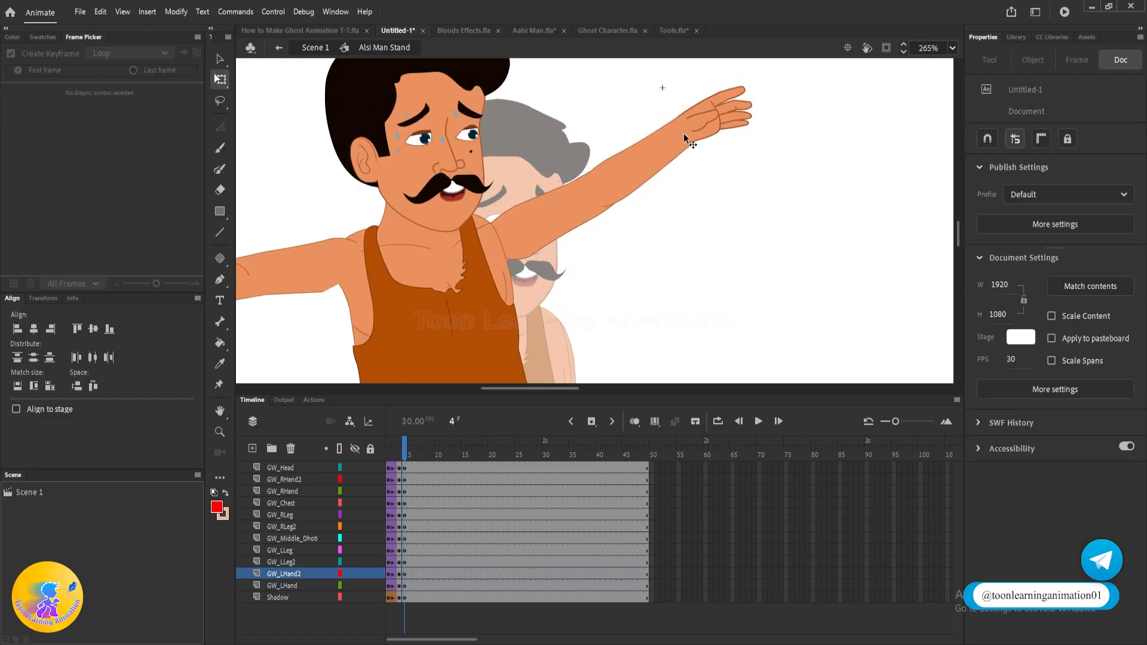
scroll(657, 170, down, 3)
scroll(661, 167, up, 3)
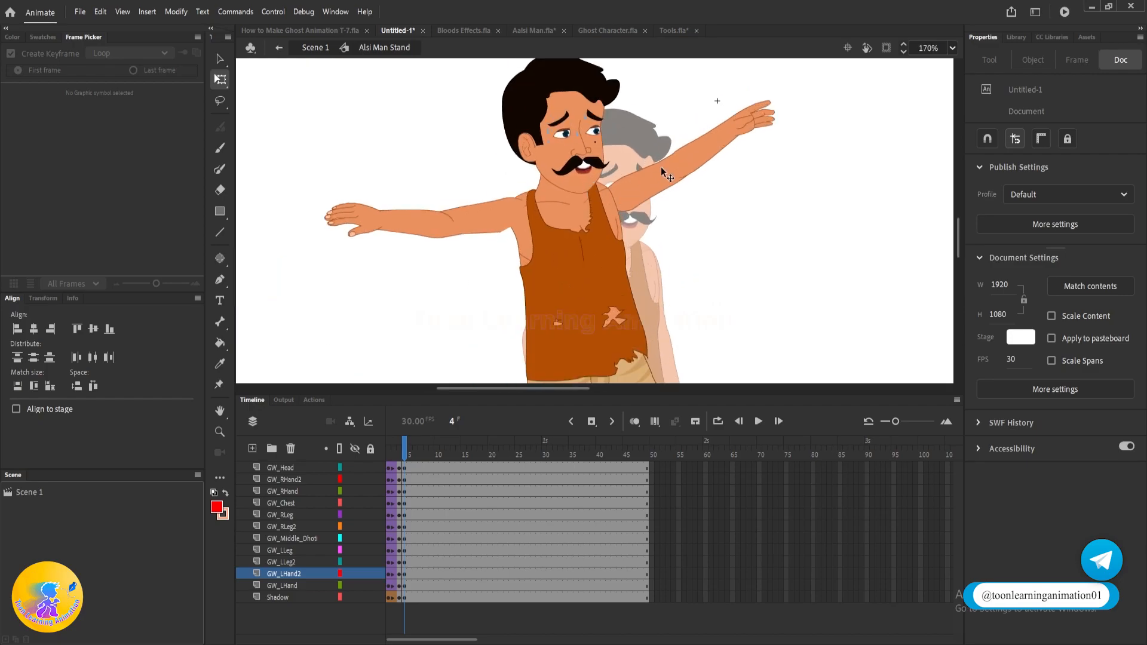
click(710, 160)
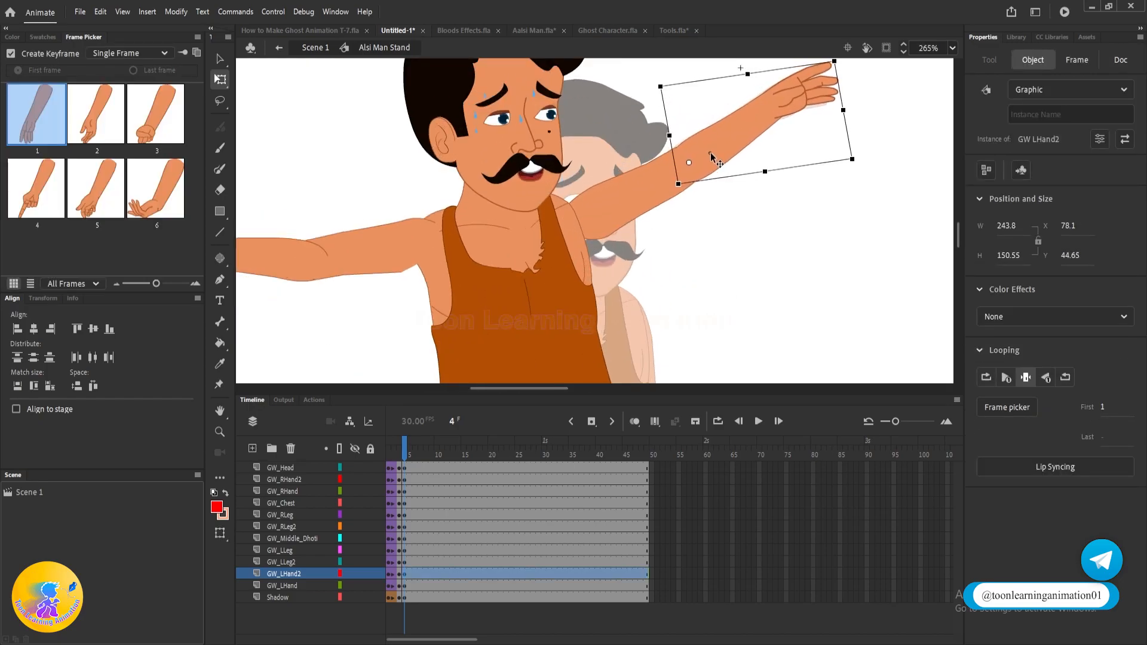
- Set the pivot of the GW_RHand and GW_RHand2 arm at the shoulder, rotate it slightly downward and nudge the forearm at frame 4
scroll(809, 220, down, 3)
scroll(537, 246, up, 3)
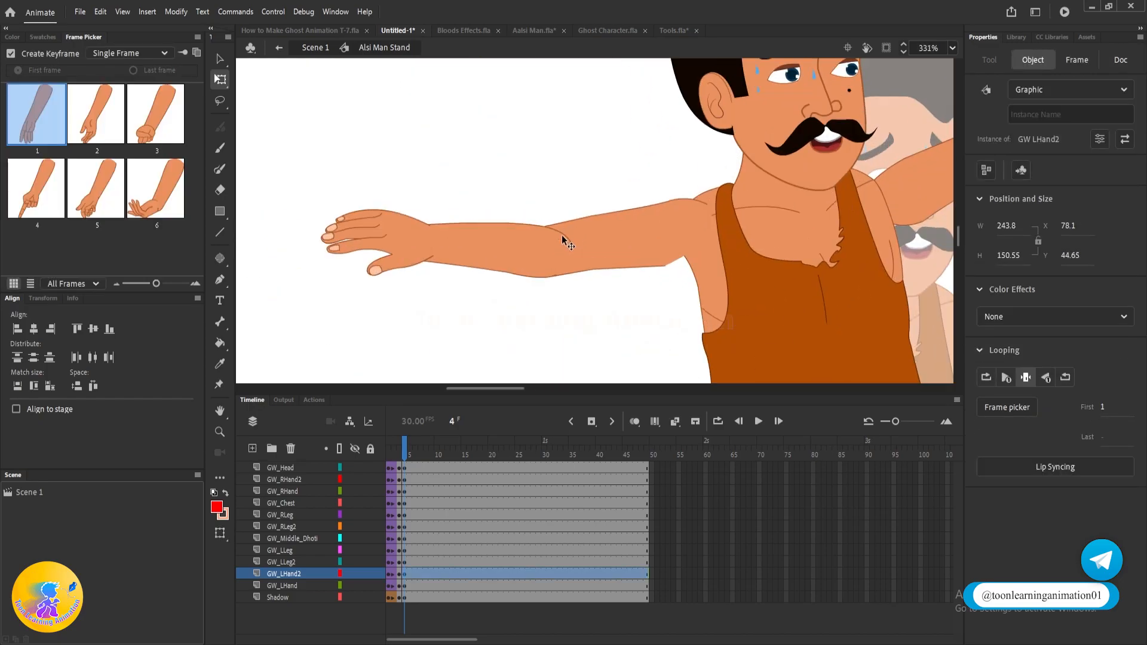
click(496, 246)
drag(578, 244, 590, 245)
shift+click(606, 246)
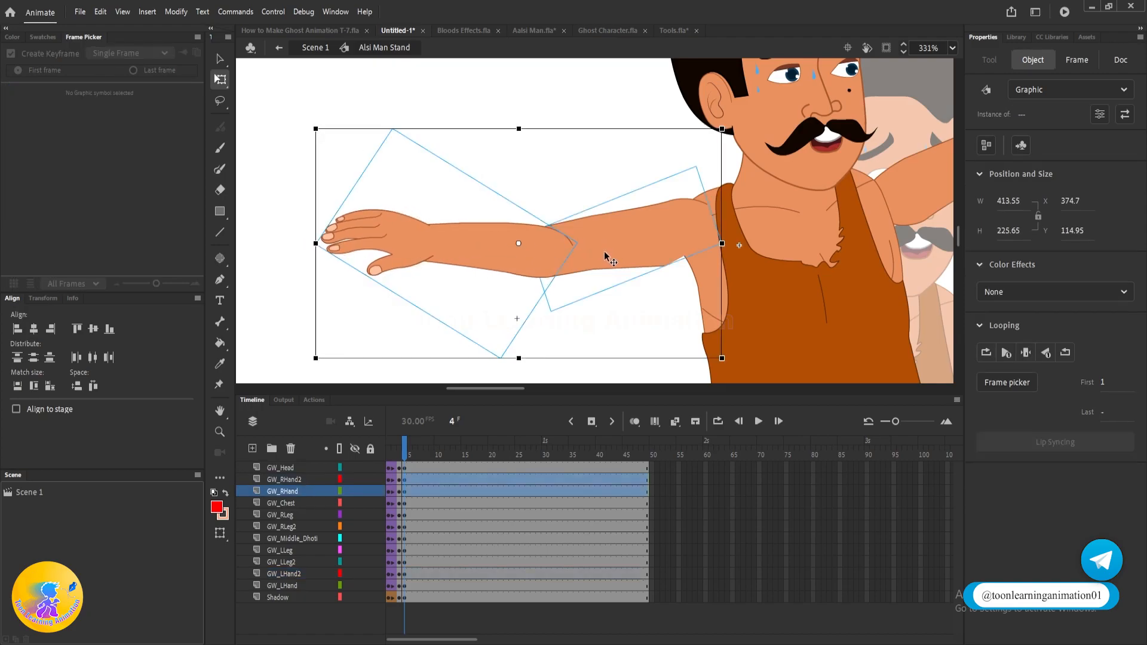
drag(704, 208, 695, 205)
drag(311, 121, 309, 132)
click(412, 180)
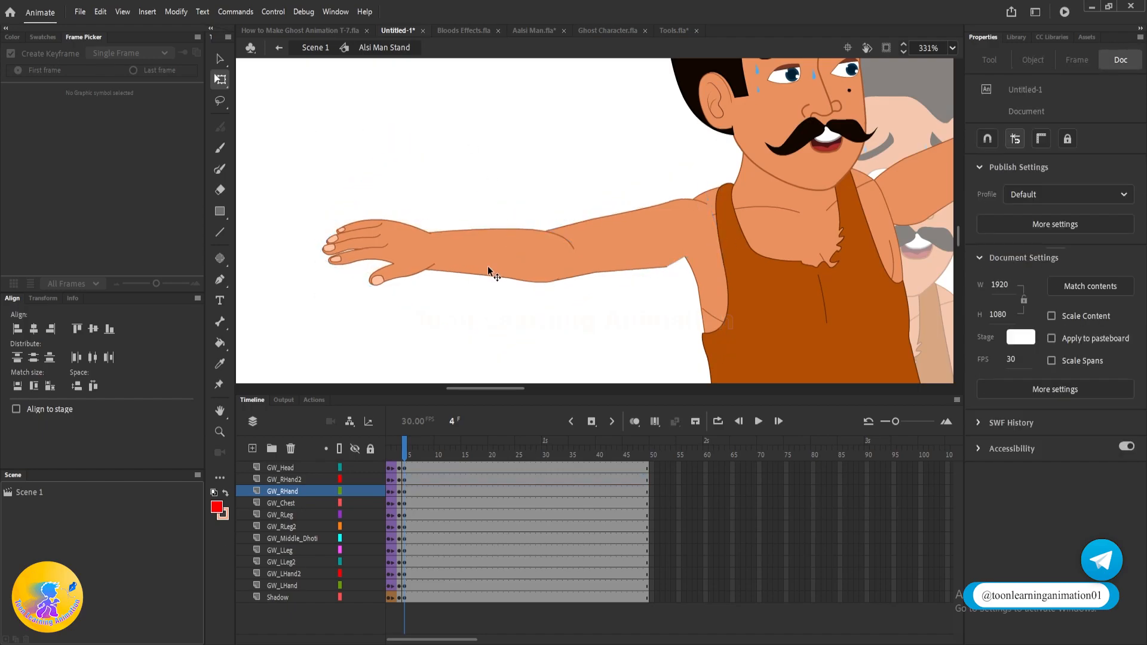
click(469, 264)
drag(468, 260, 464, 259)
- Rotate the man's head slightly around the neck at frame 4
click(559, 179)
scroll(611, 239, down, 1)
drag(603, 183, 499, 280)
click(676, 259)
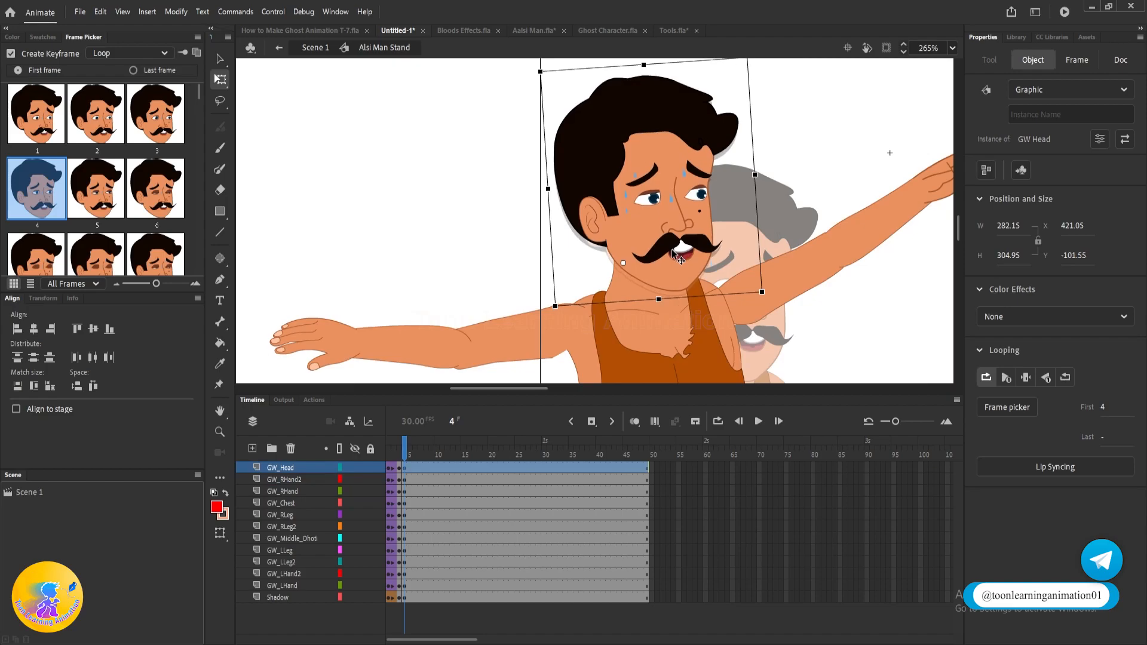
- Rotate the GW_RLeg and GW_RLeg2 leg with the middle dhoti piece slightly backward around the hip at frame 4
scroll(666, 251, down, 5)
scroll(750, 291, down, 2)
scroll(750, 291, down, 3)
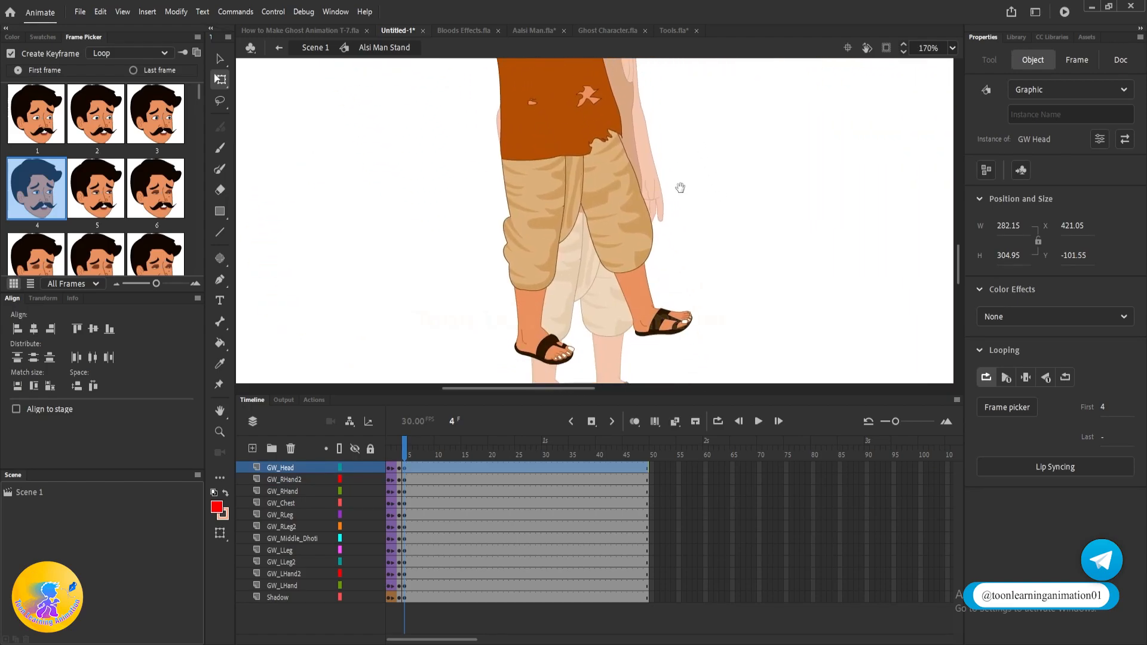
scroll(680, 159, up, 2)
click(645, 322)
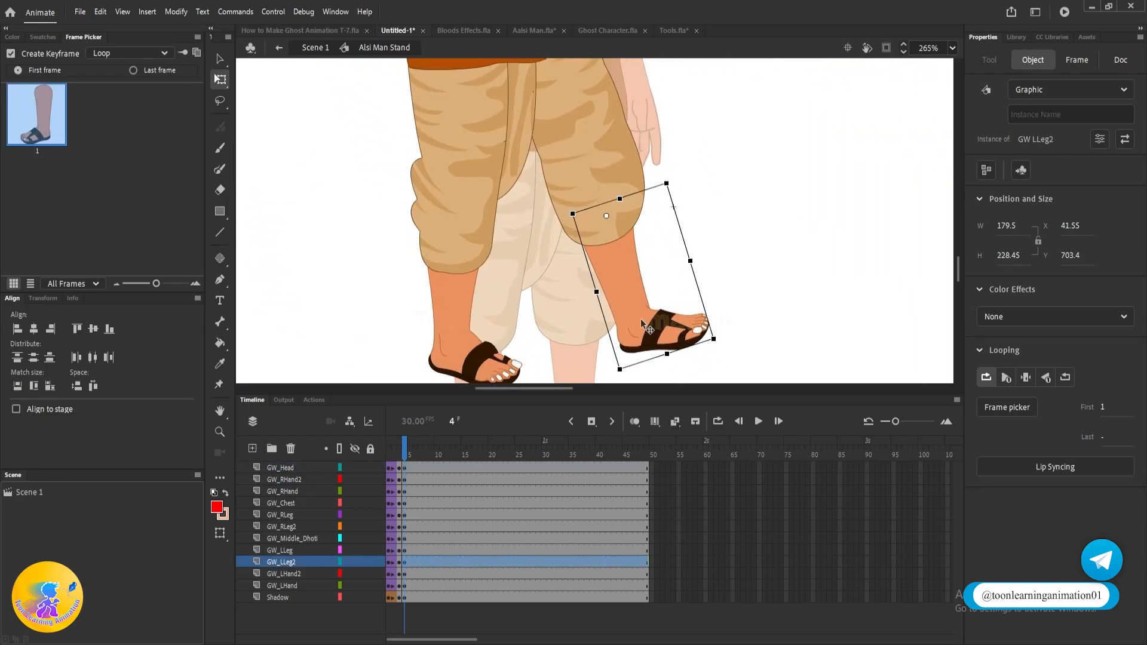
click(455, 254)
shift+click(455, 254)
scroll(455, 253, down, 2)
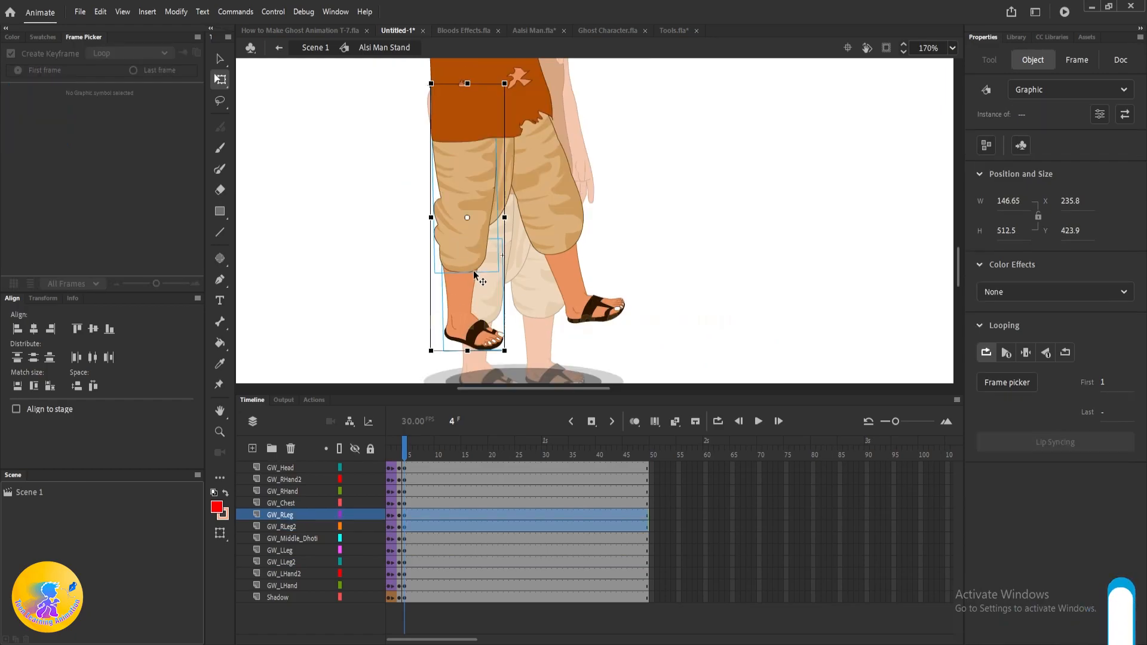
shift+click(502, 198)
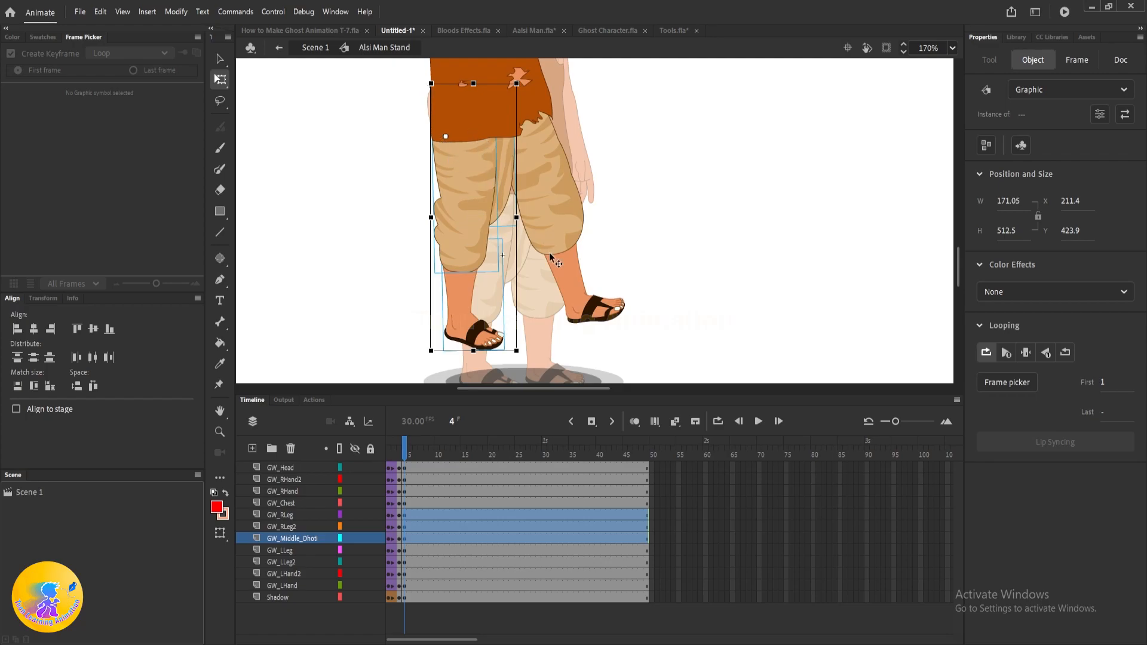
drag(527, 347, 525, 355)
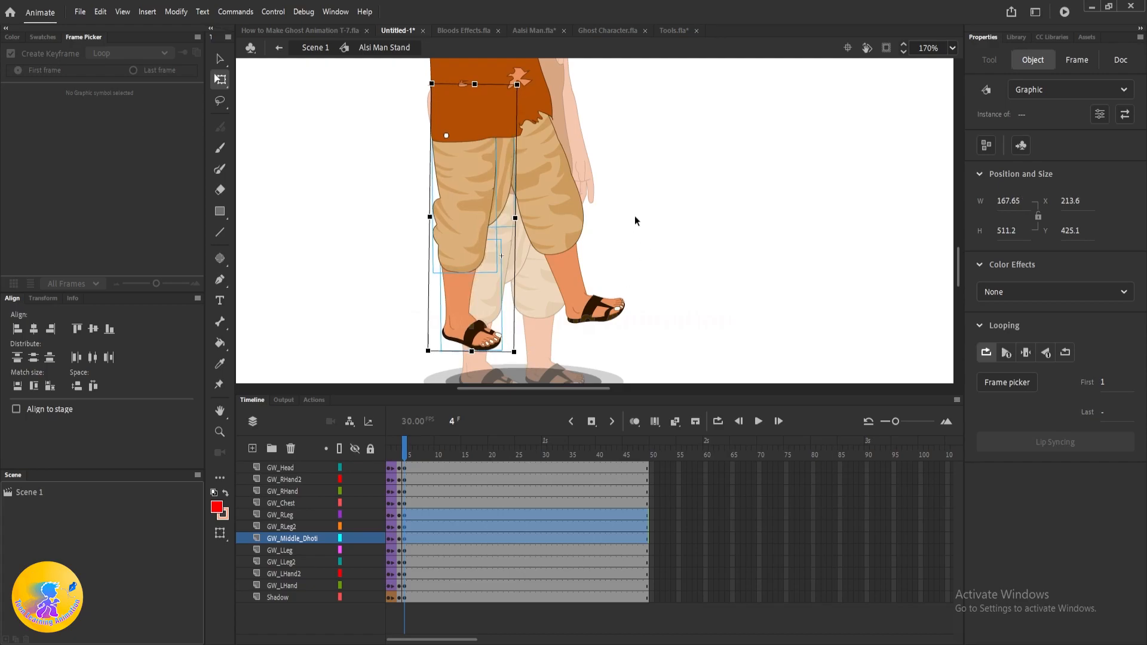
- Set the pivot of the GW_LLeg and GW_LLeg2 leg at the hip and rotate it slightly forward at frame 4
click(560, 199)
drag(554, 203, 541, 153)
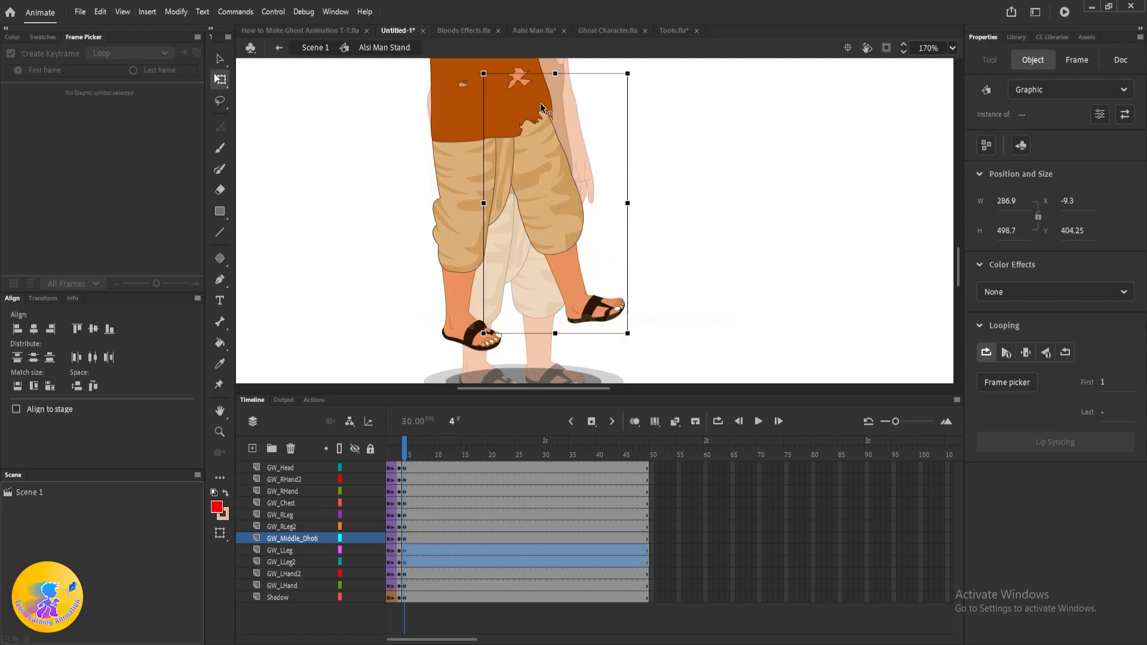
drag(632, 328, 637, 327)
click(694, 280)
scroll(694, 280, down, 3)
- Move the whole man slightly upward at frame 4
drag(405, 450, 404, 451)
scroll(702, 175, up, 2)
key(ctrl+a)
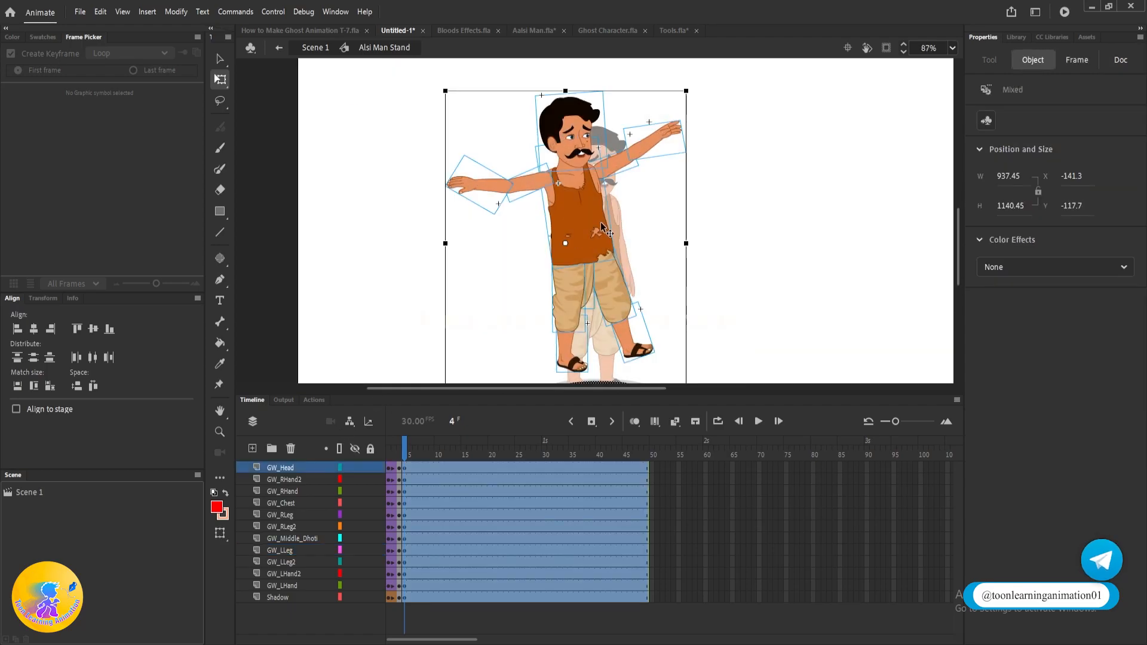
scroll(576, 239, up, 2)
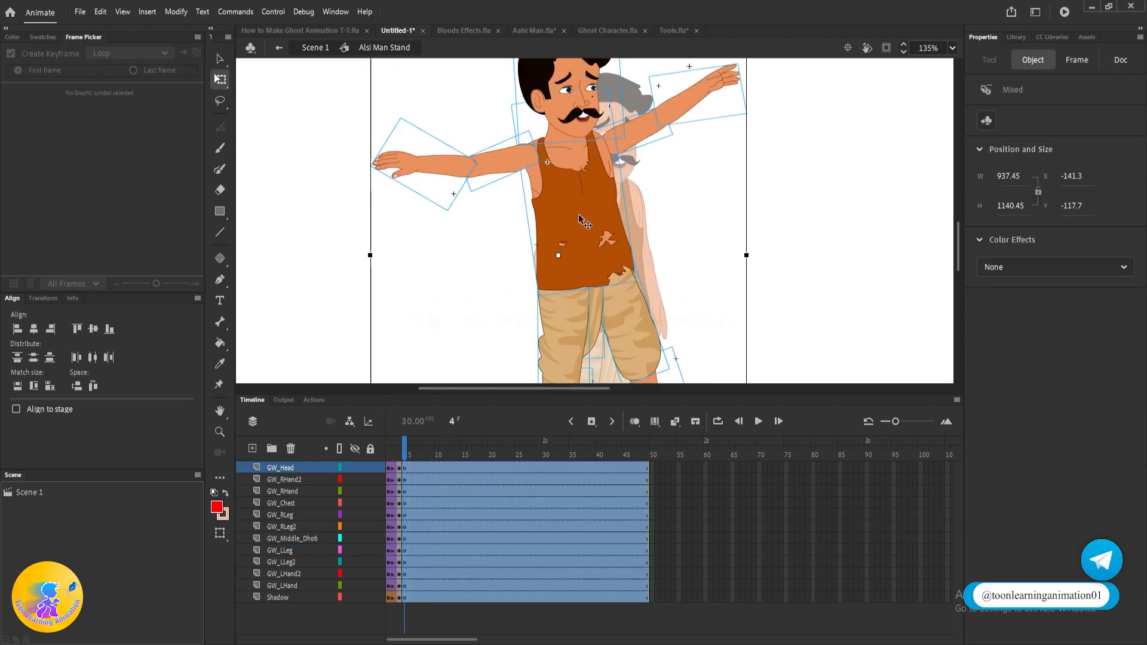
drag(578, 210, 578, 206)
scroll(578, 207, down, 2)
- Duplicate the frame 3 and 4 poses of all body layers so they alternate through frame 7
drag(404, 456, 404, 459)
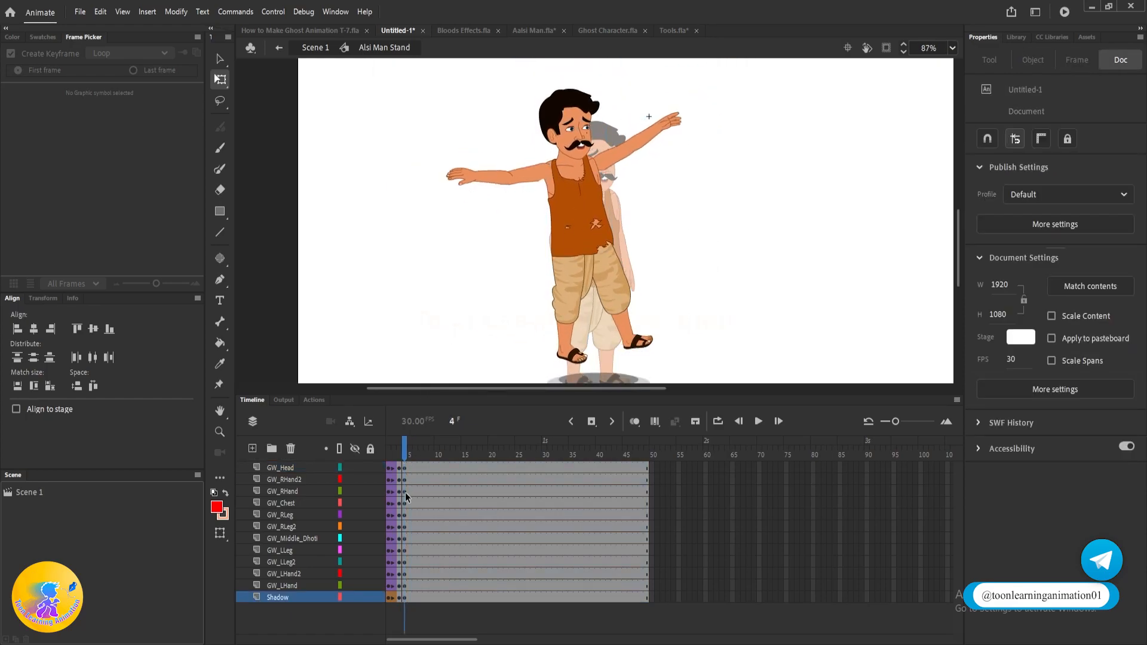
click(404, 565)
drag(404, 461, 399, 478)
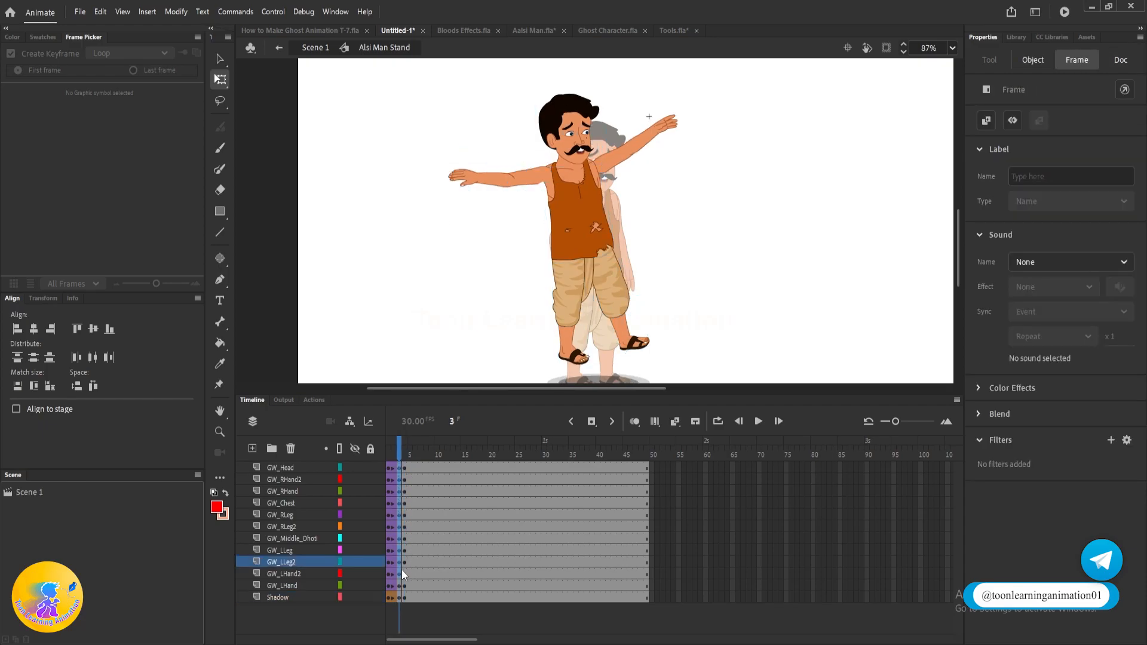
drag(399, 584, 410, 588)
drag(410, 457, 420, 578)
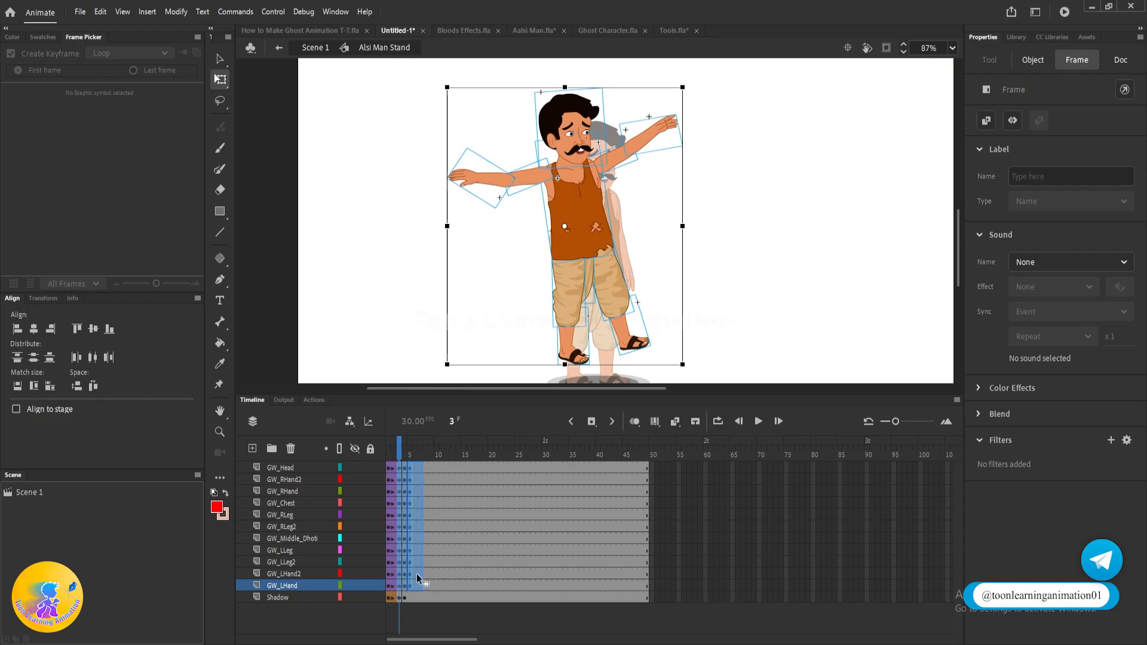
click(431, 457)
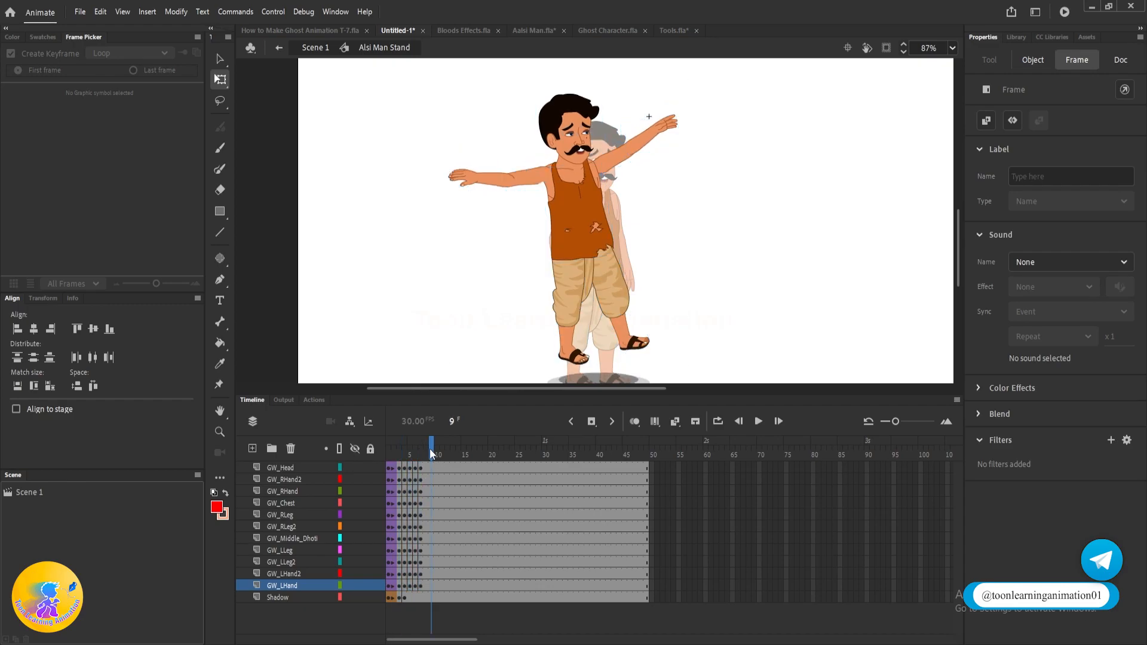
- Keep duplicating the alternating pose keyframes on all body layers in growing blocks until they reach frame 35
drag(421, 464, 427, 572)
click(432, 619)
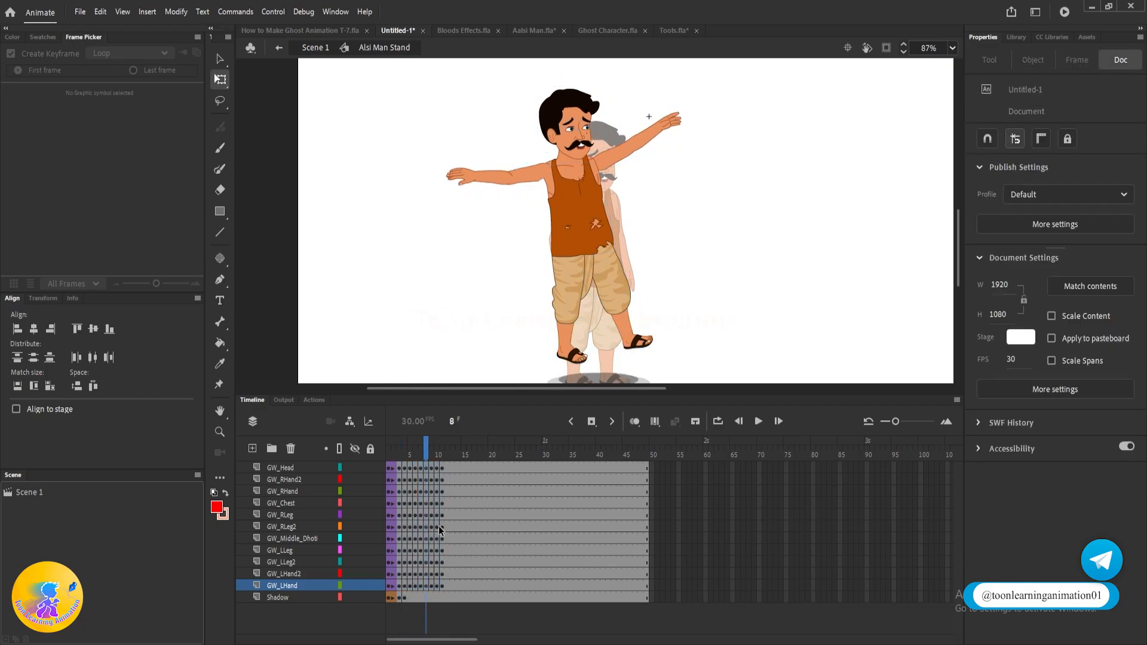
drag(442, 467, 460, 564)
click(459, 621)
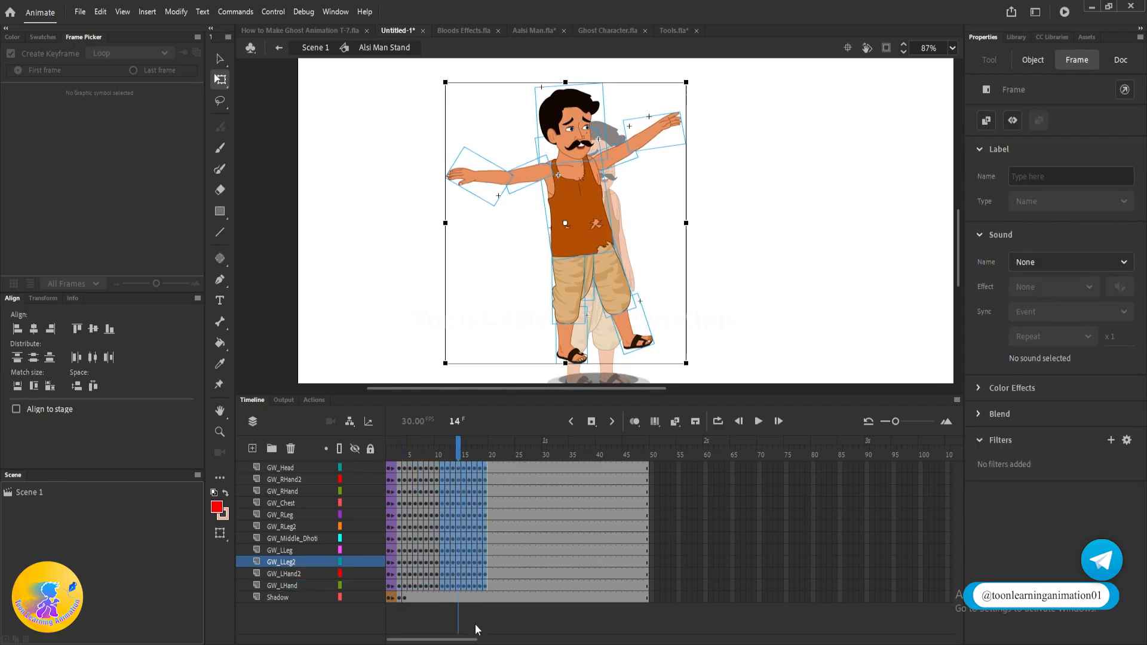
drag(486, 471, 607, 546)
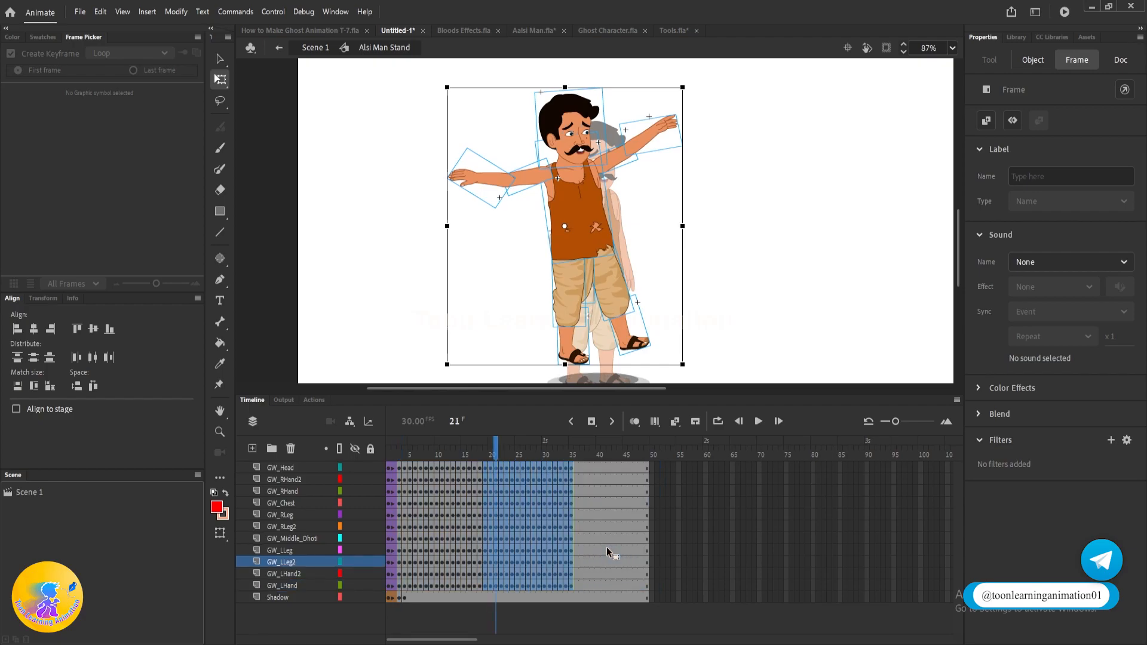
- Duplicate the alternating pose keyframes on all body layers through frame 51 and extend the Shadow layer to match
click(609, 550)
click(663, 610)
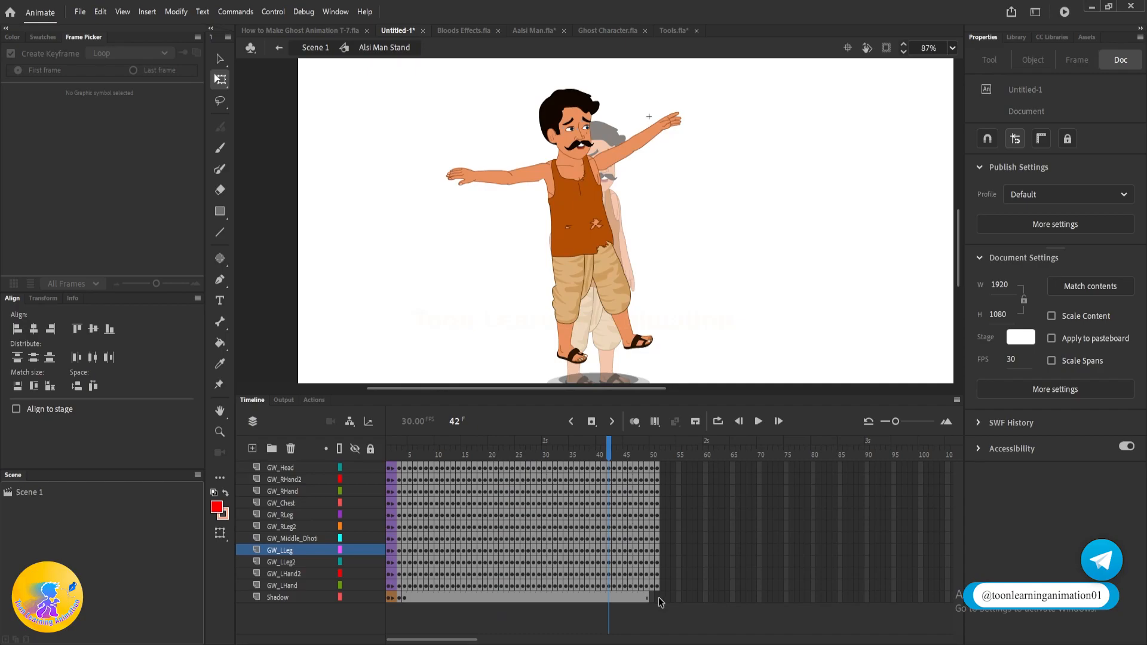
click(657, 597)
- Play back the man's jump and trembling inside the symbol several times to judge the speed
key(Return)
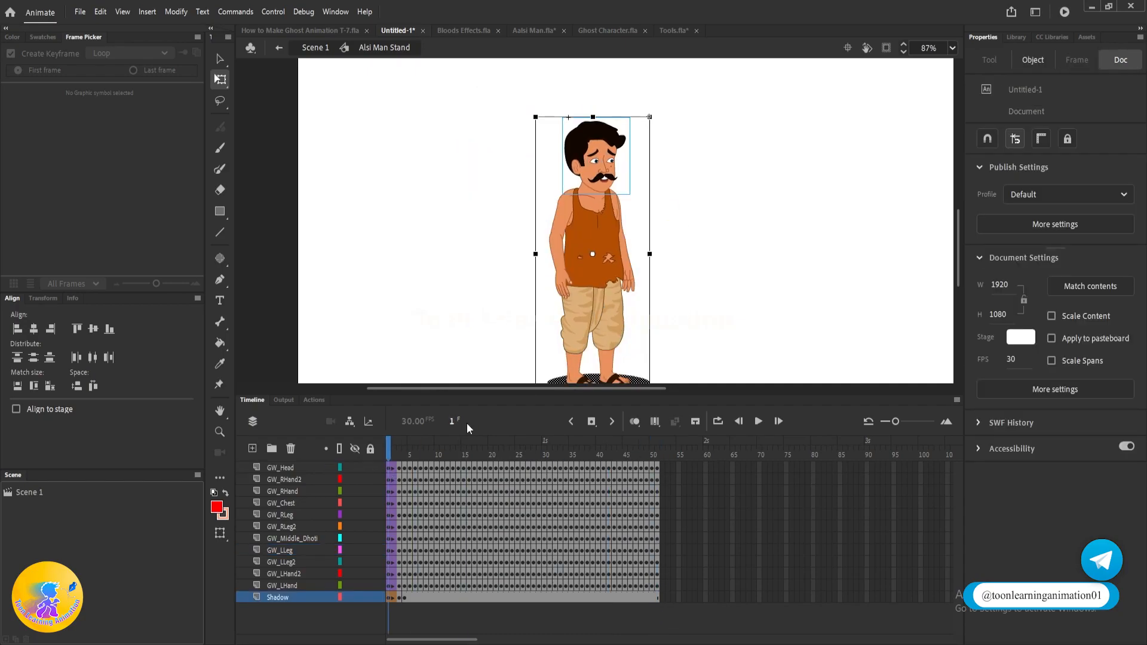
key(Return)
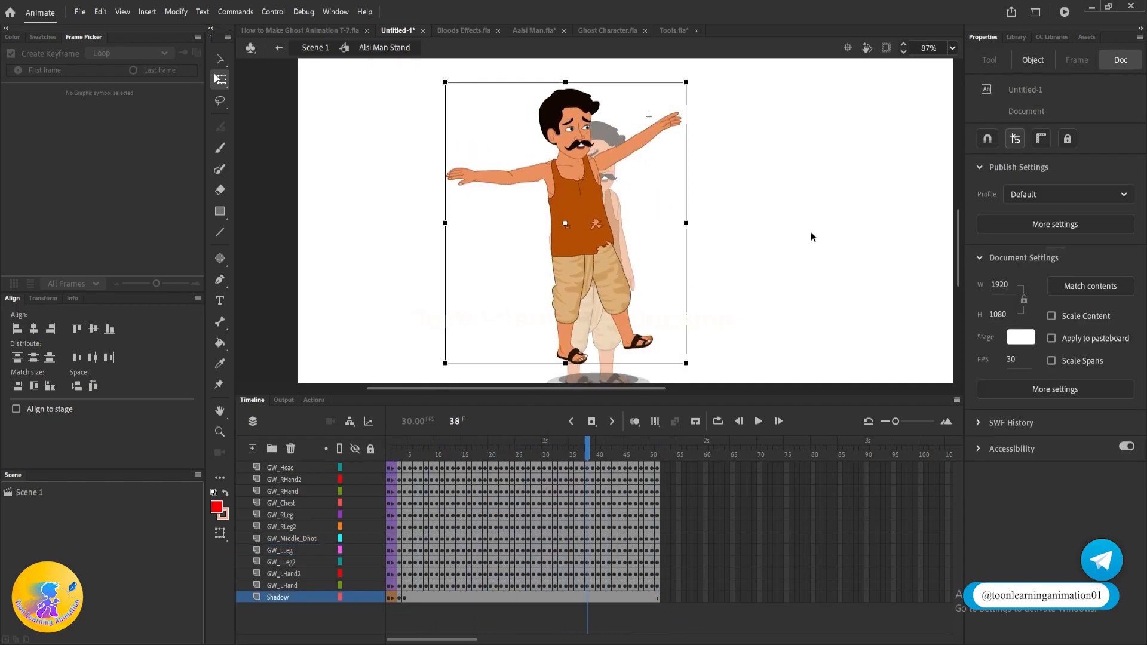
key(v)
click(811, 233)
drag(750, 132, 750, 197)
drag(562, 441, 389, 445)
scroll(605, 243, up, 4)
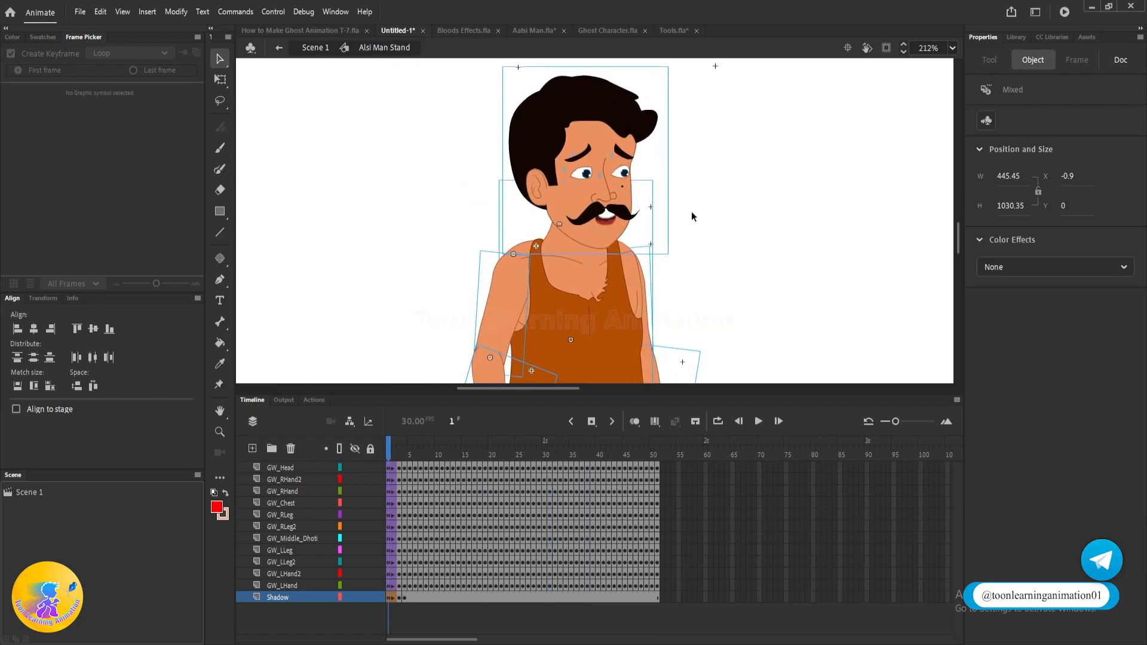
scroll(724, 223, down, 3)
key(Return)
key(Return)
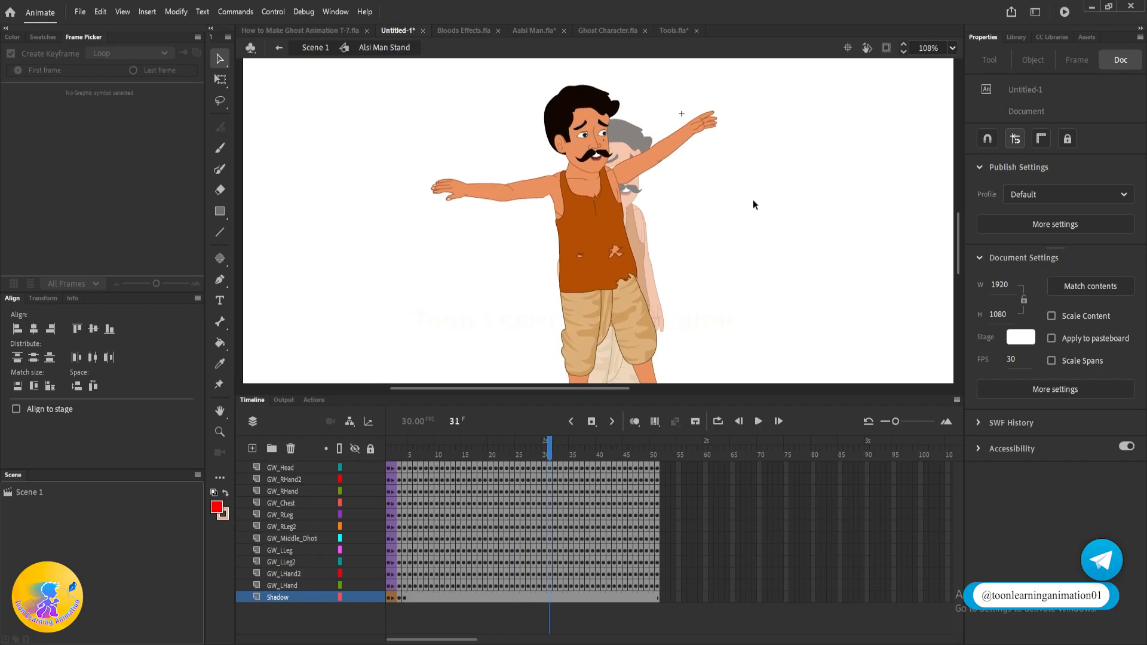
- Try to slow the trembling by stretching the frame span of all layers from frame 3 out to frame 82
click(400, 458)
drag(659, 471, 392, 588)
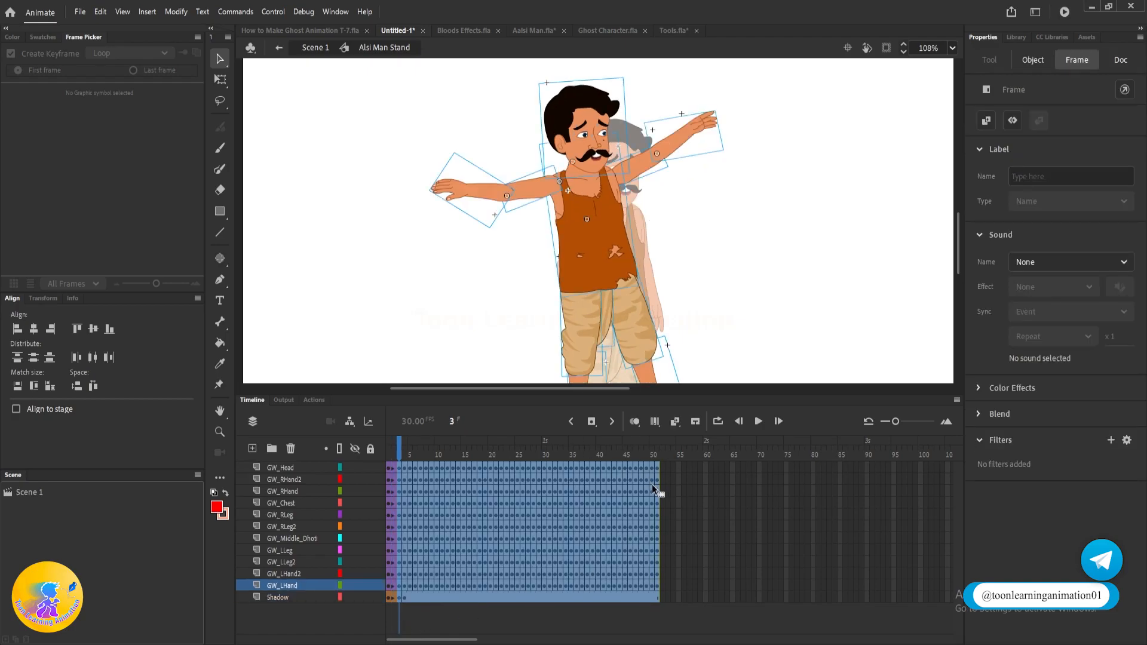
drag(661, 512, 706, 512)
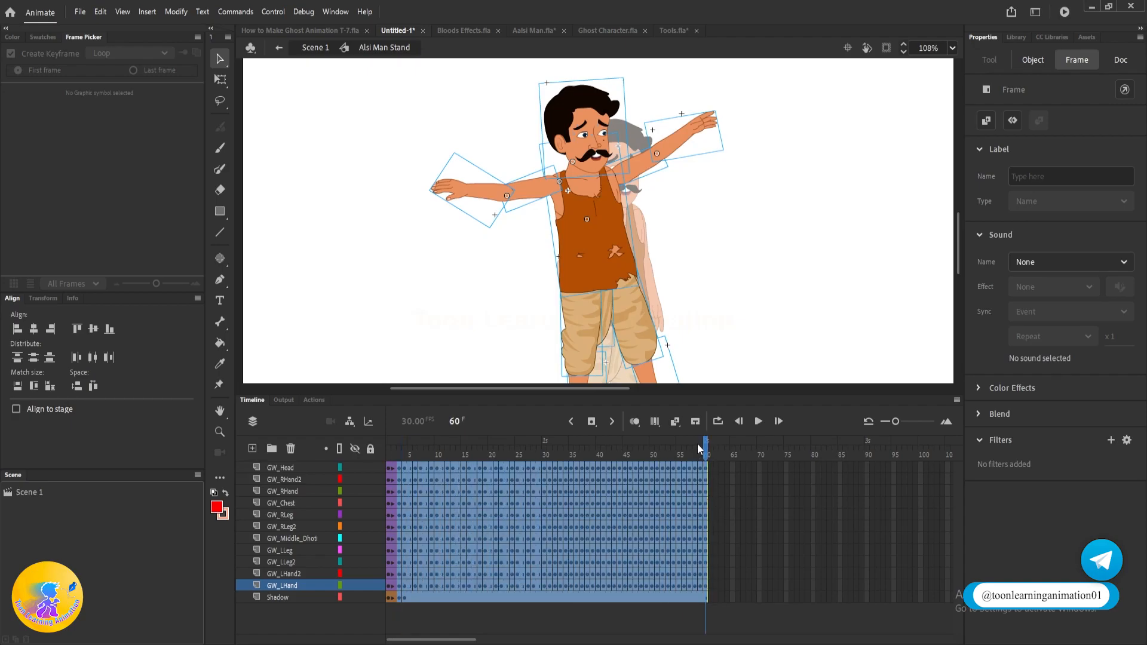
drag(705, 493, 891, 491)
key(ctrl+z)
key(ctrl+z)
key(ctrl+z)
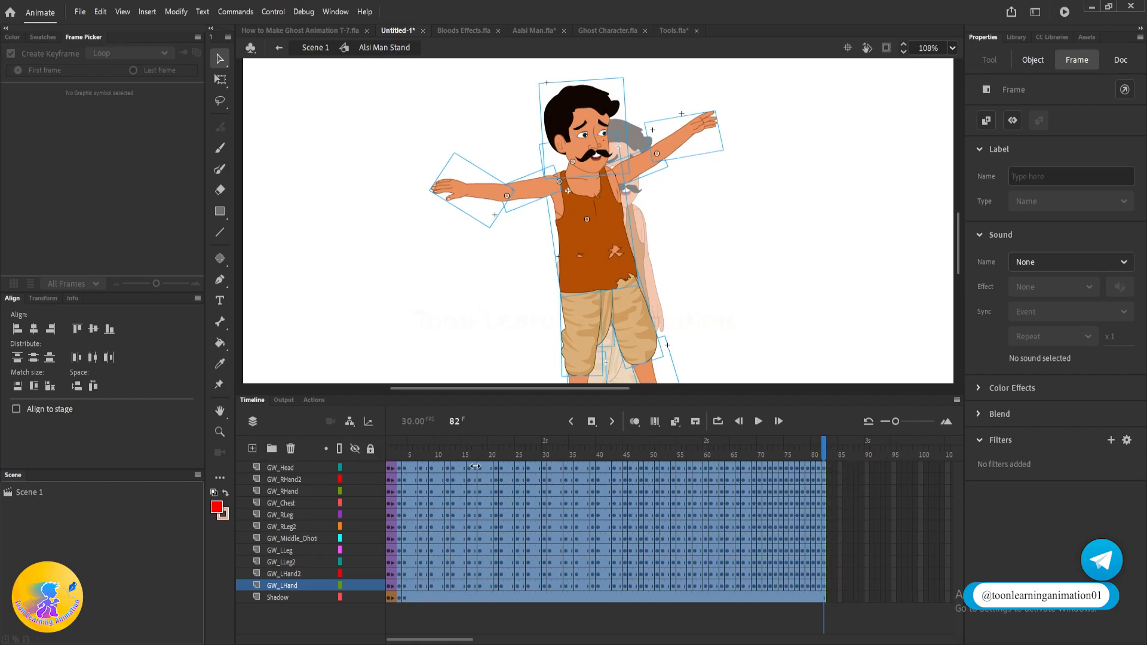
- Insert an extra frame after each pose keyframe from frame 3 on all layers so every pose holds for two frames
key(F5)
click(410, 453)
key(F5)
click(422, 453)
key(F5)
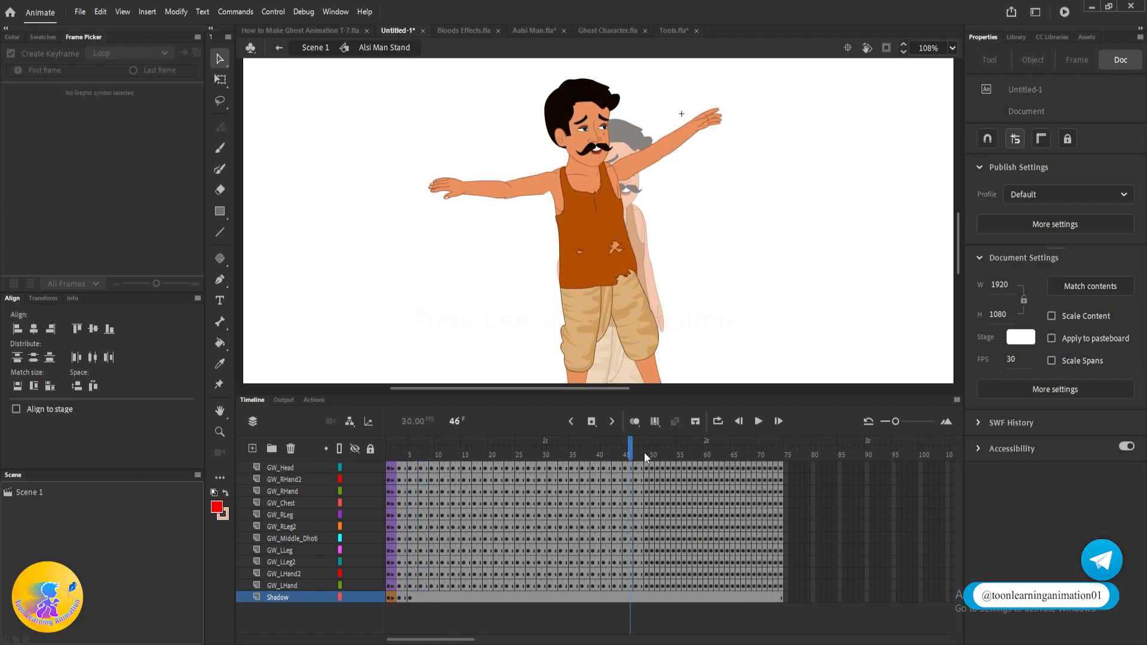
- Remove the frames beyond frame 49 on all layers and play back the slowed trembling
drag(630, 451, 760, 540)
key(shift+F5)
key(Return)
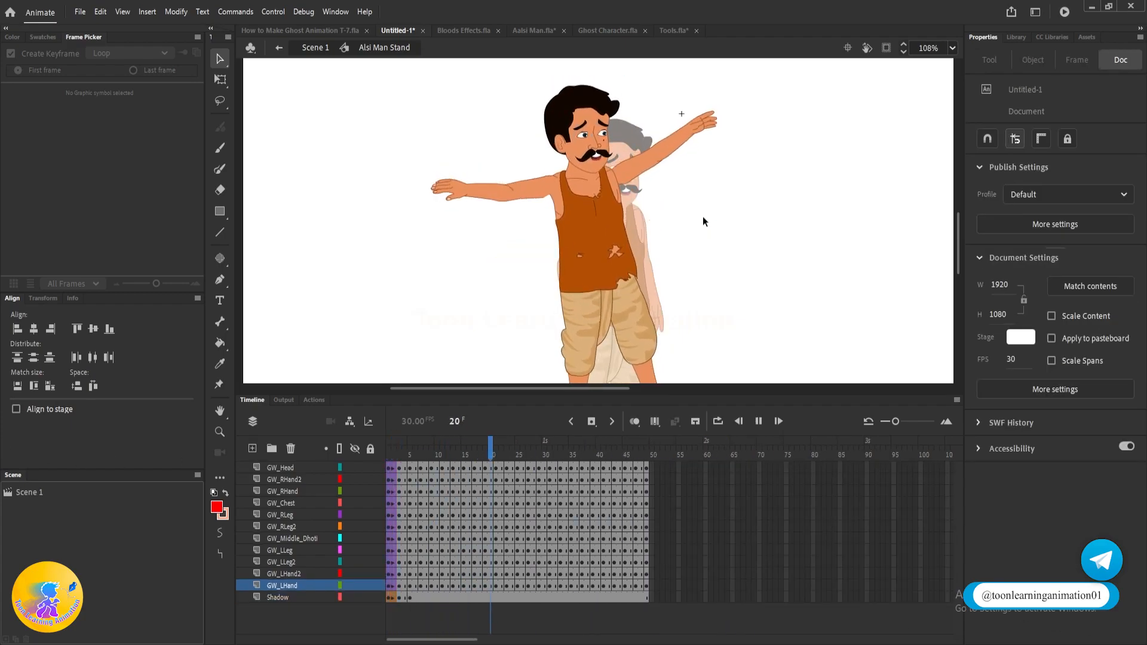
key(Return)
scroll(740, 191, down, 3)
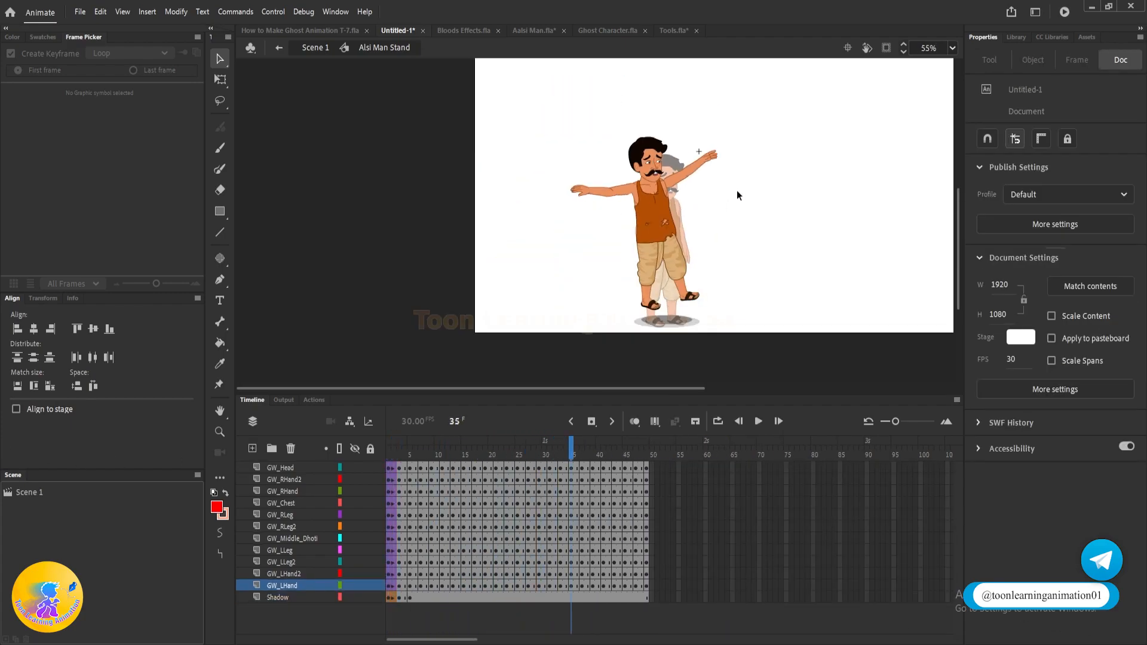
- Copy the finished man symbol from Scene 1 and paste it into the Man layer of How to Make Ghost Animation T-7.fla
double_click(780, 225)
drag(558, 450, 388, 448)
click(670, 224)
click(299, 30)
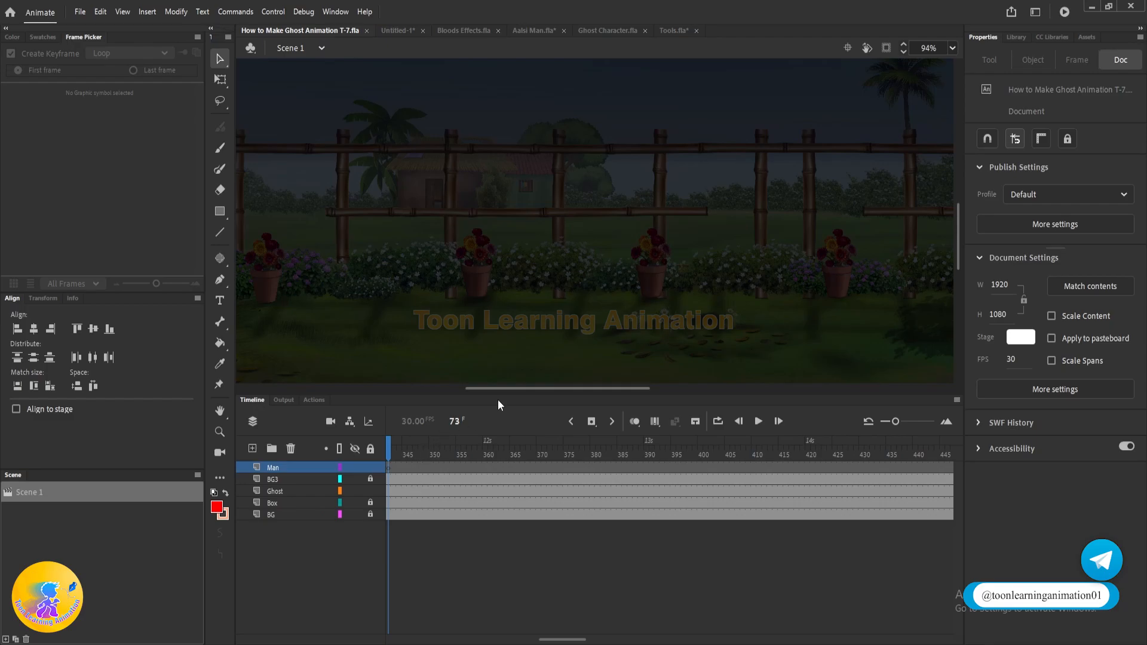
key(ctrl+v)
- Play back the pasted man's jump in the main scene from shortly before his new keyframe
click(495, 342)
click(605, 368)
drag(408, 442, 316, 428)
key(Return)
key(Return)
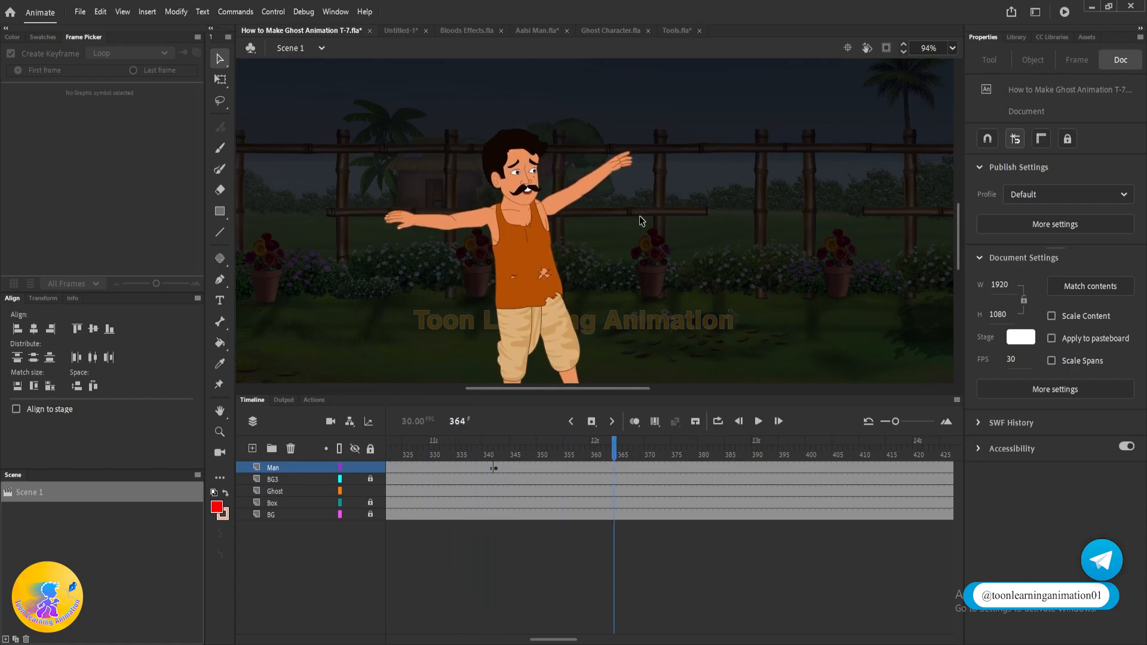
- Open the pasted man's symbol, select all layers from GW_Head to Shadow, and return to the main scene
scroll(640, 221, down, 3)
double_click(600, 272)
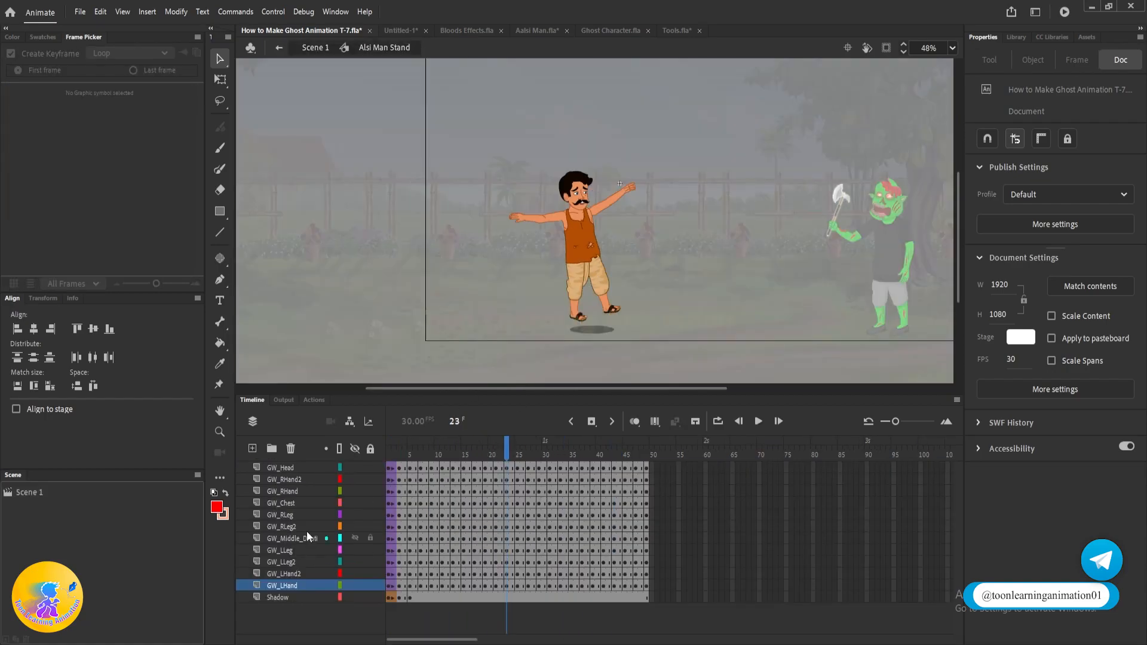
click(288, 469)
shift+click(289, 597)
right_click(529, 550)
click(657, 493)
double_click(657, 287)
- Replay the main scene through the man's jump with the zombie in view to check the timing
click(535, 442)
key(Return)
click(391, 439)
key(Return)
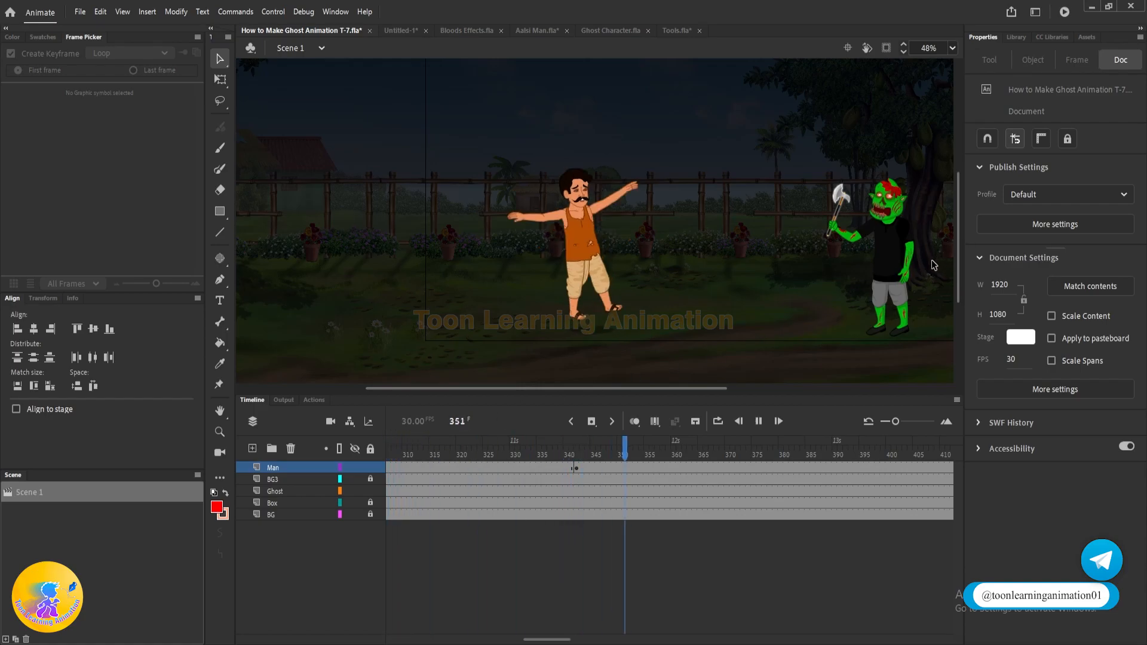
key(Return)
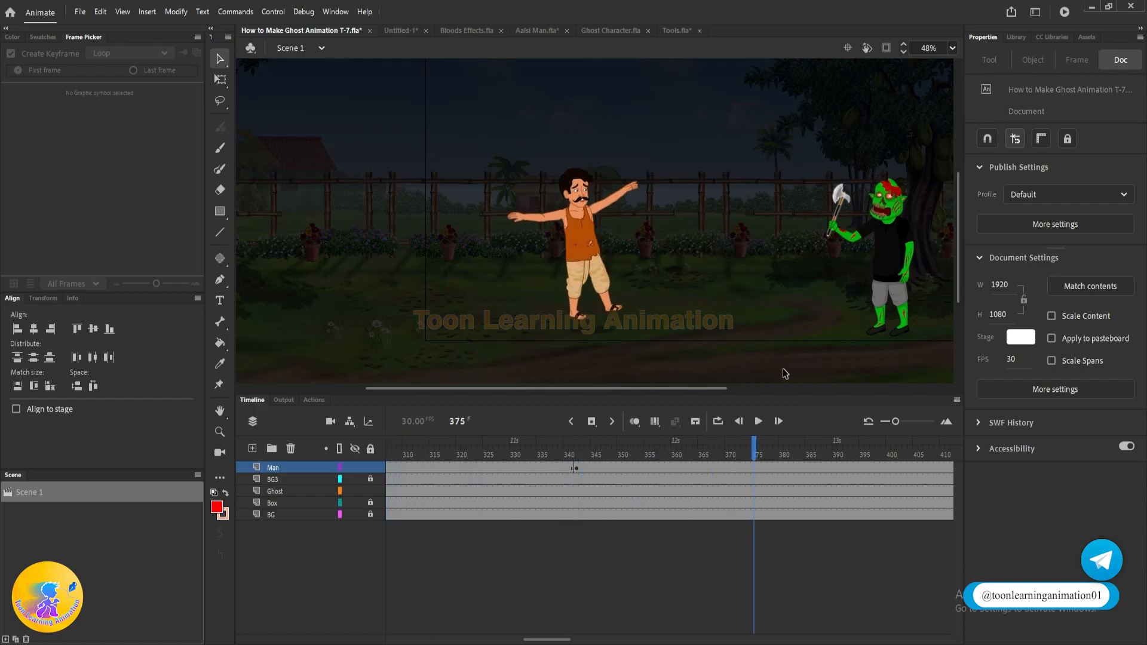
- Add a keyframe on the Ghost layer at frame 385 and remove the zombie from the stage there
scroll(890, 212, up, 3)
drag(891, 244, 720, 273)
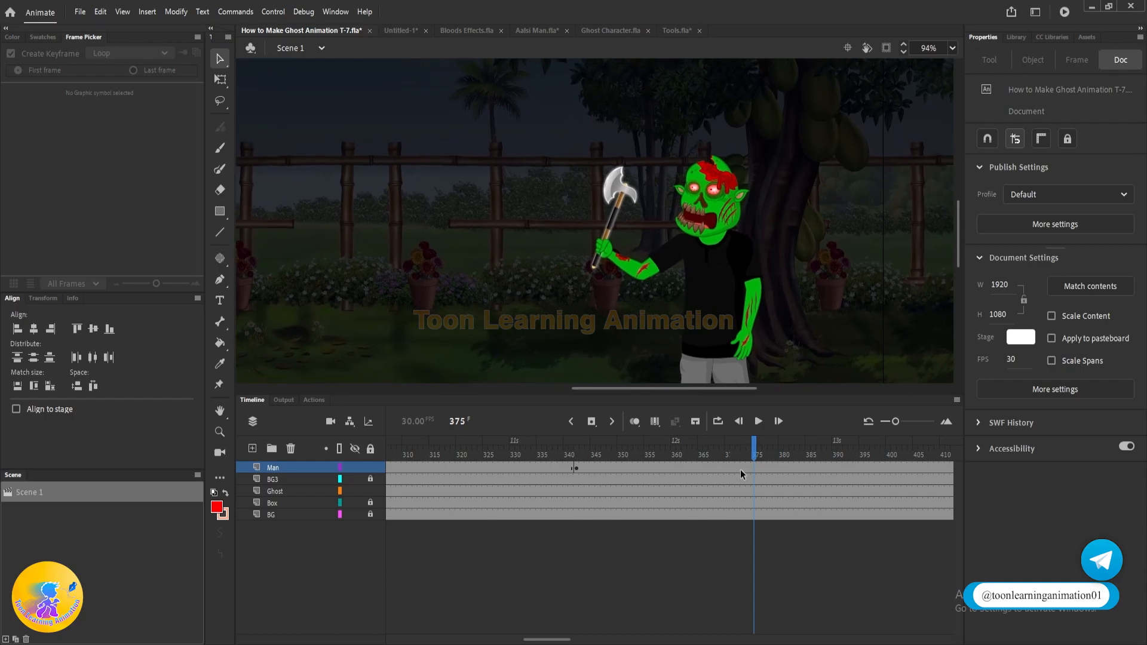
drag(768, 452, 646, 453)
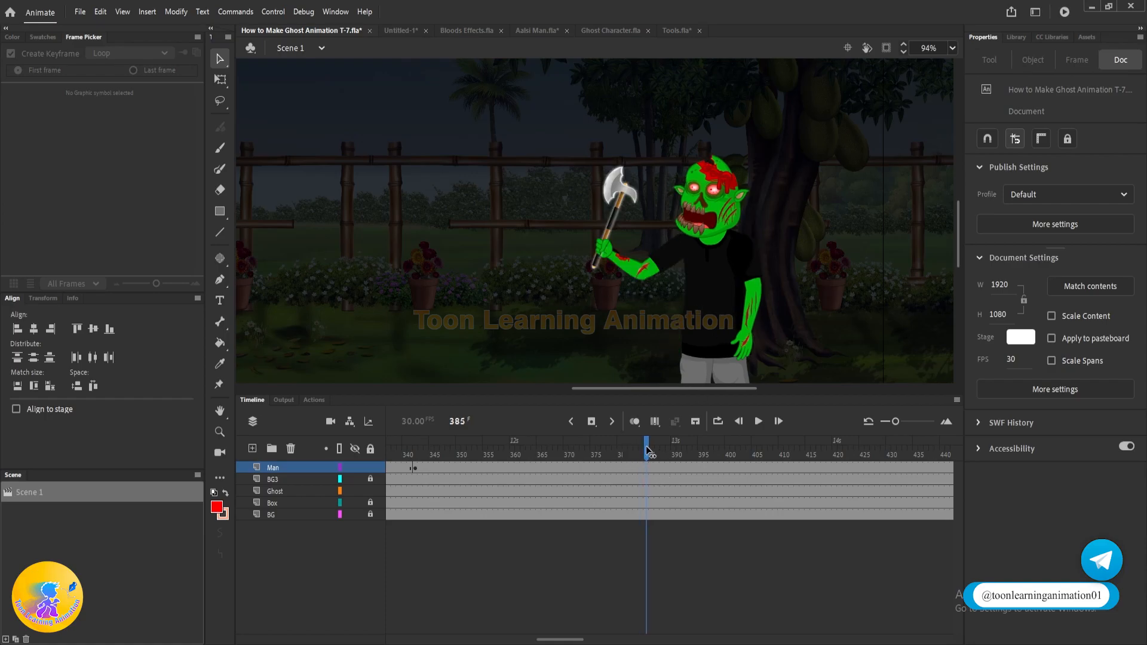
click(700, 295)
click(694, 557)
key(F6)
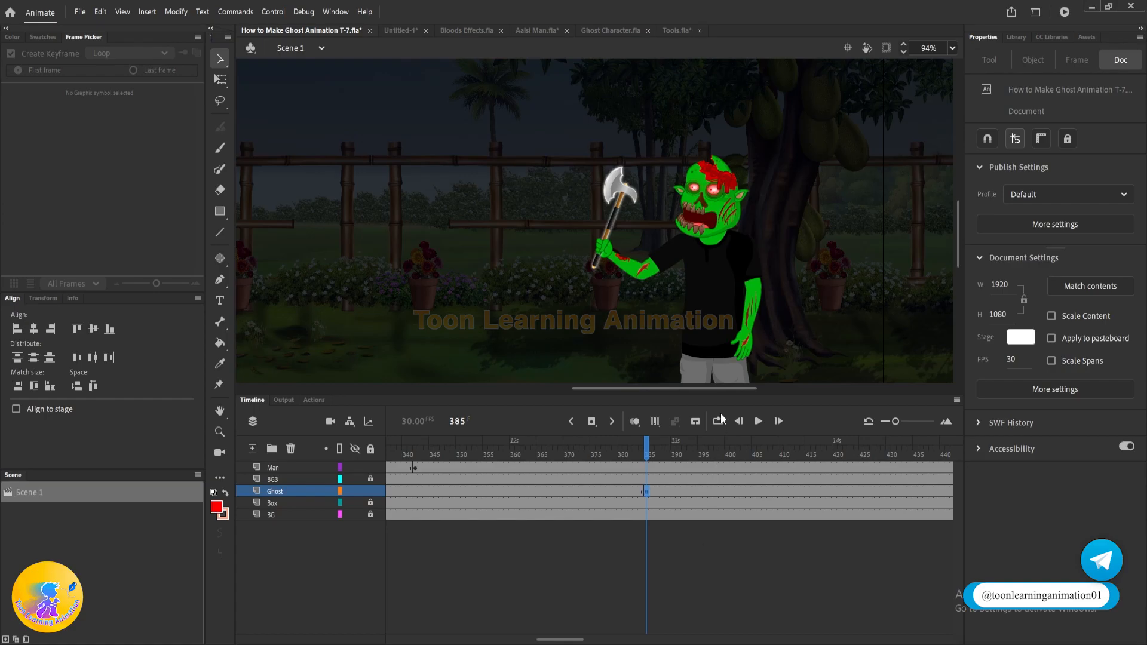
click(727, 353)
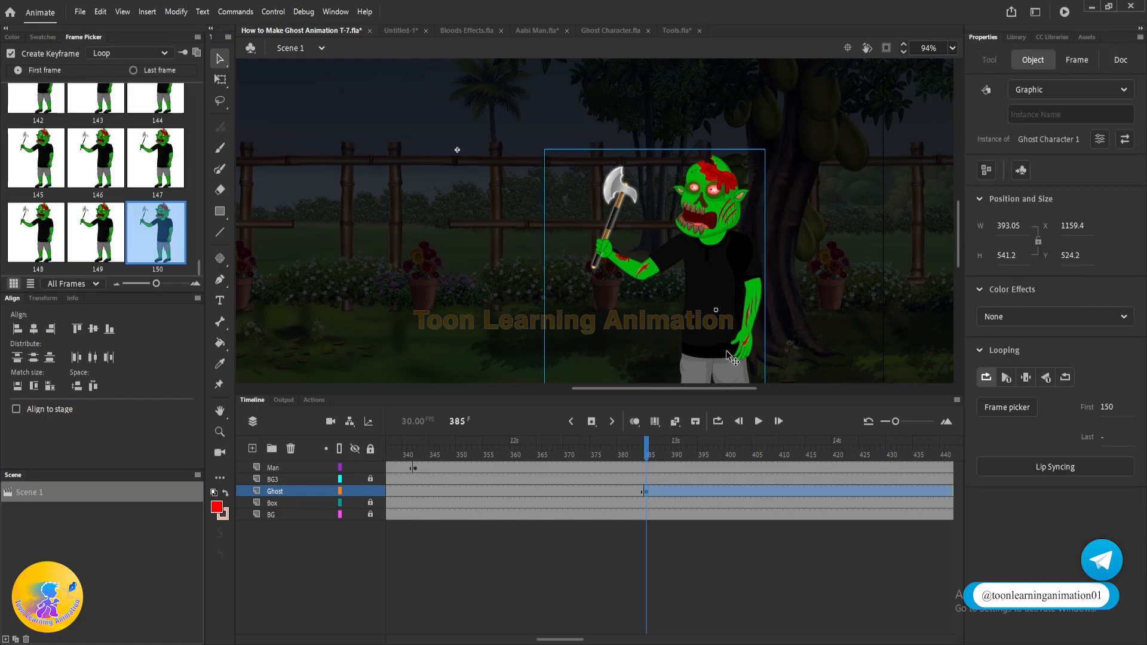
key(Delete)
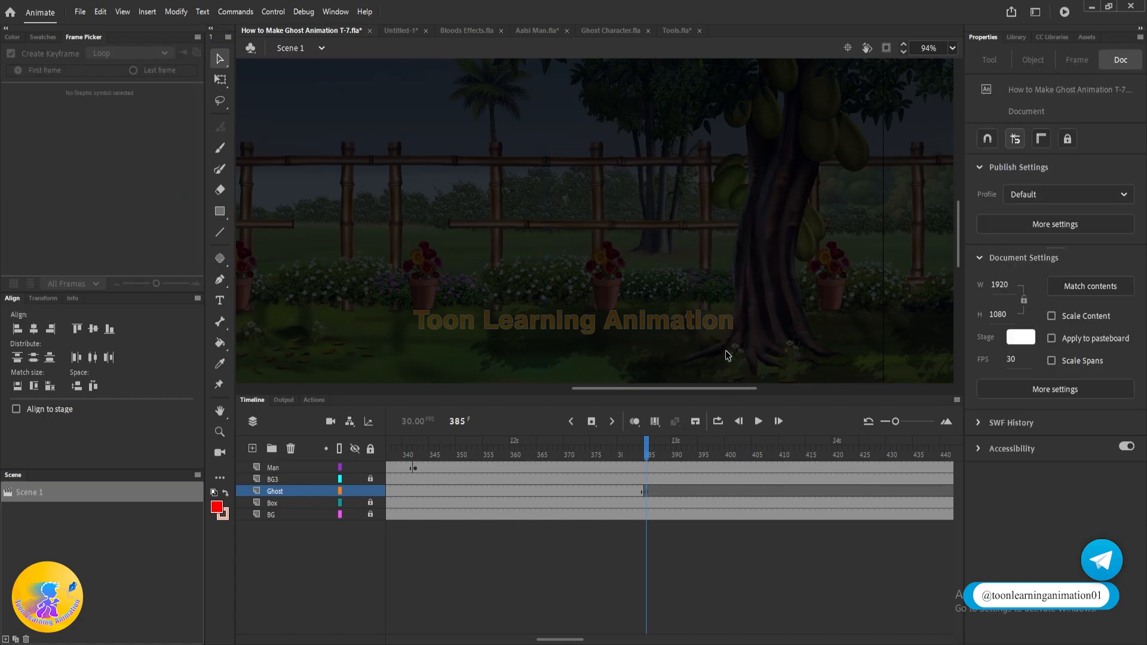
- Replace the man in the Untitled-1 document with the copied zombie, pasted in place
click(405, 29)
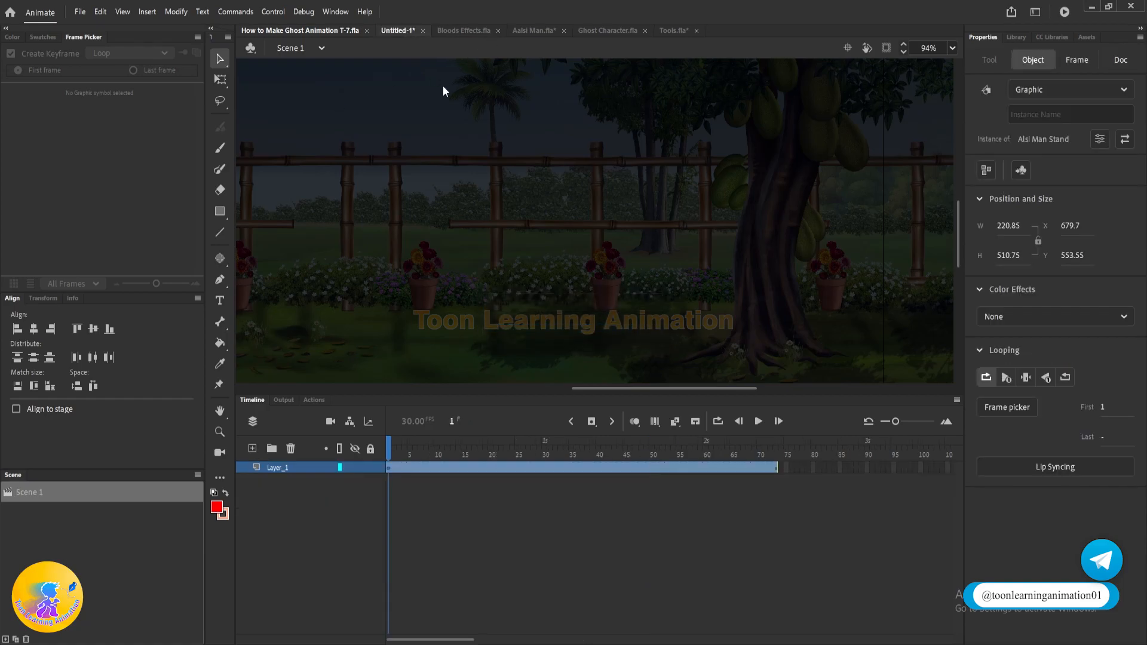
key(Delete)
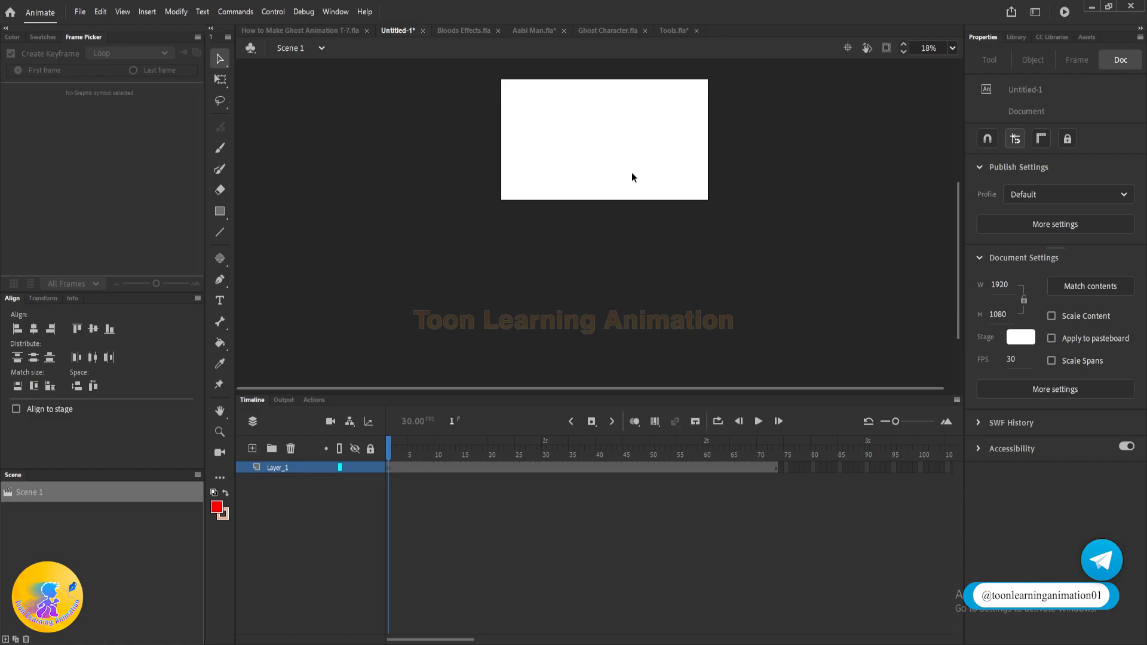
key(ctrl+shift+v)
scroll(680, 155, up, 7)
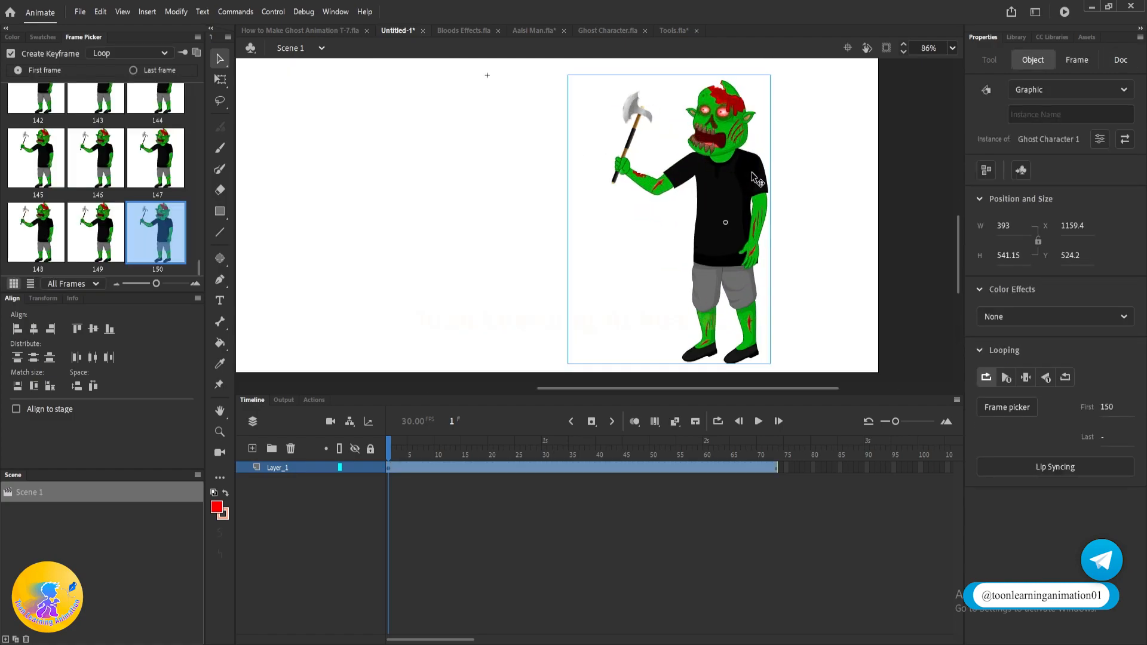
- Rename the zombie's graphic symbol to Ghost Character Run
click(1103, 141)
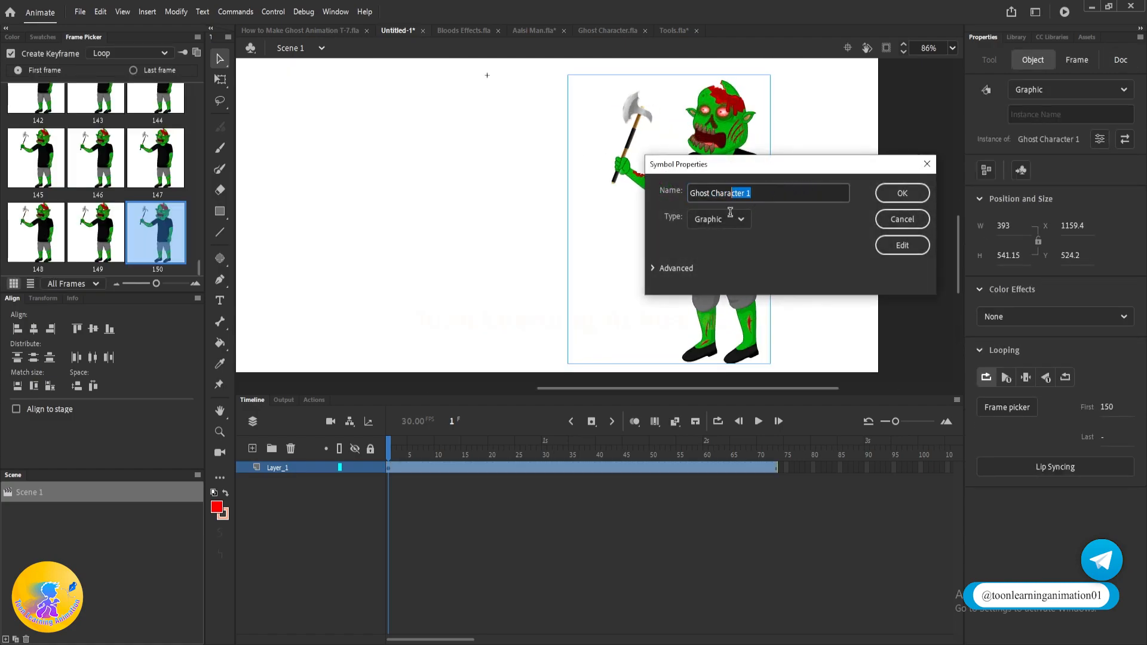
text(Run)
click(914, 197)
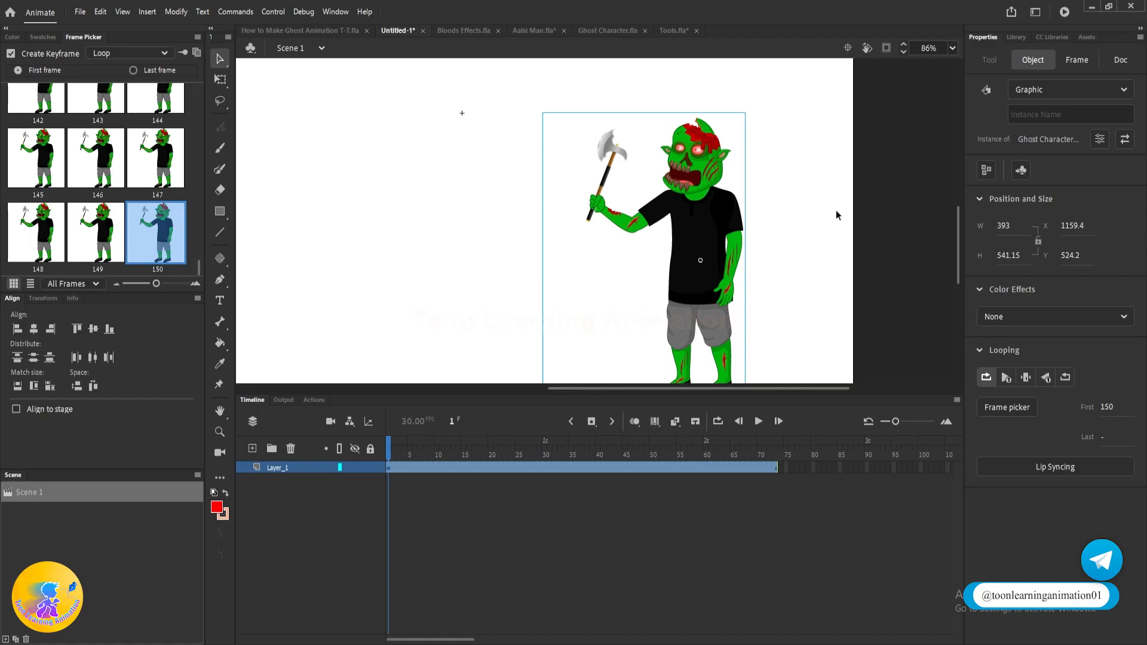
- Inside Ghost Character Run, clear the early tween frames of Hand3 and Hand4 so the raised-arm pose starts at frame 1
double_click(716, 219)
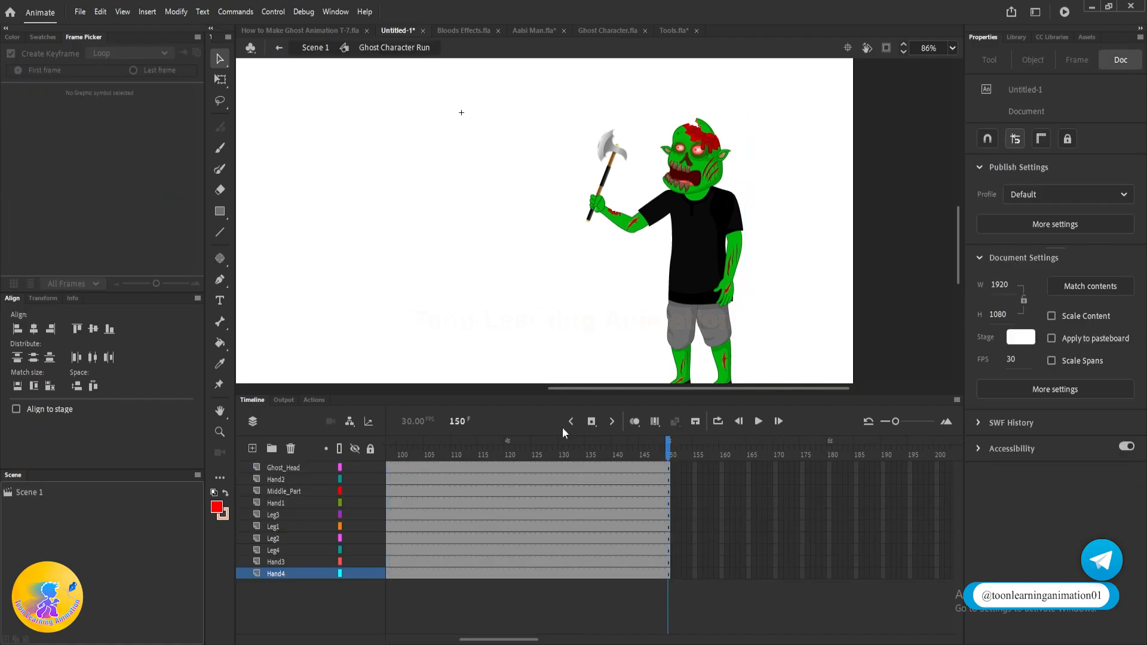
shift+click(285, 468)
drag(548, 184, 651, 249)
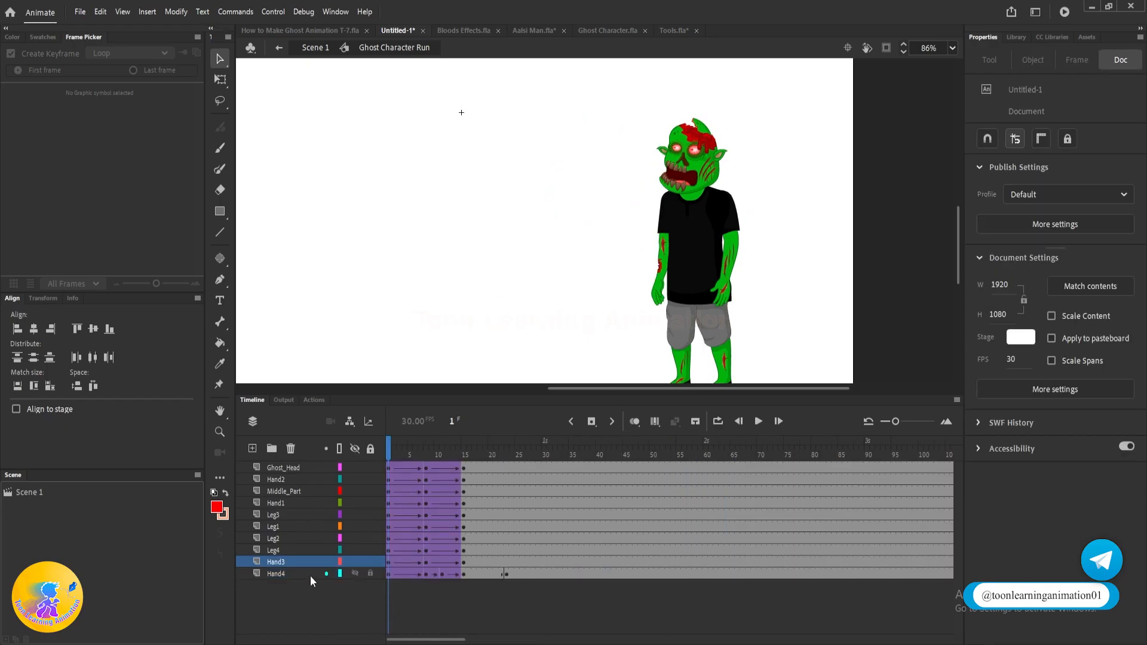
click(277, 575)
click(477, 596)
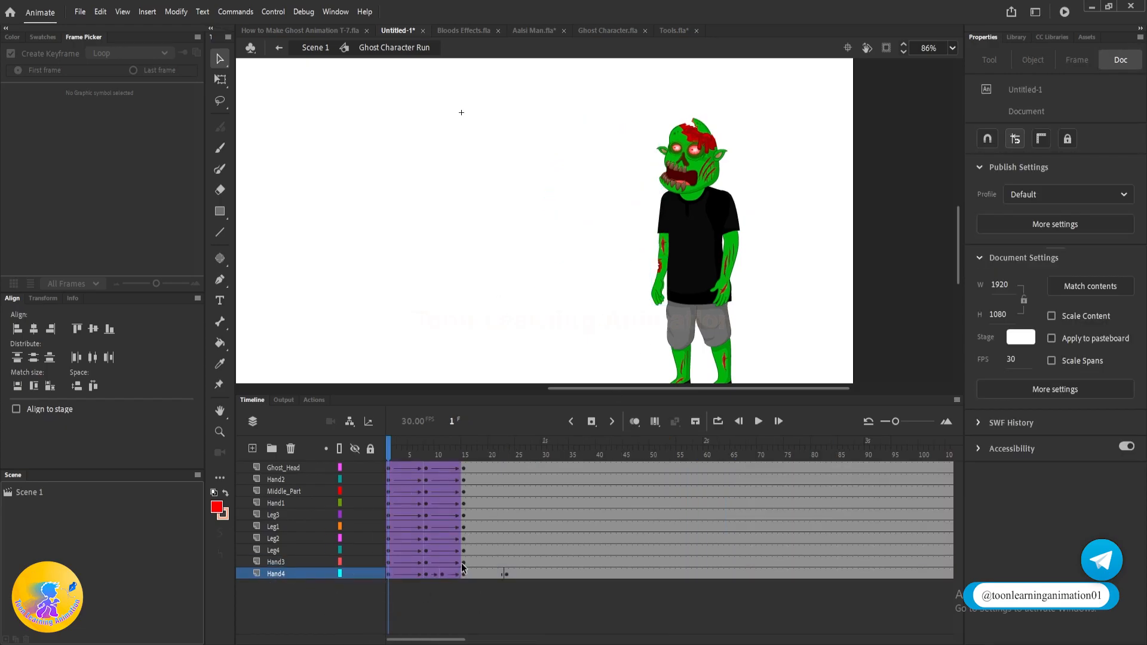
drag(473, 457, 528, 461)
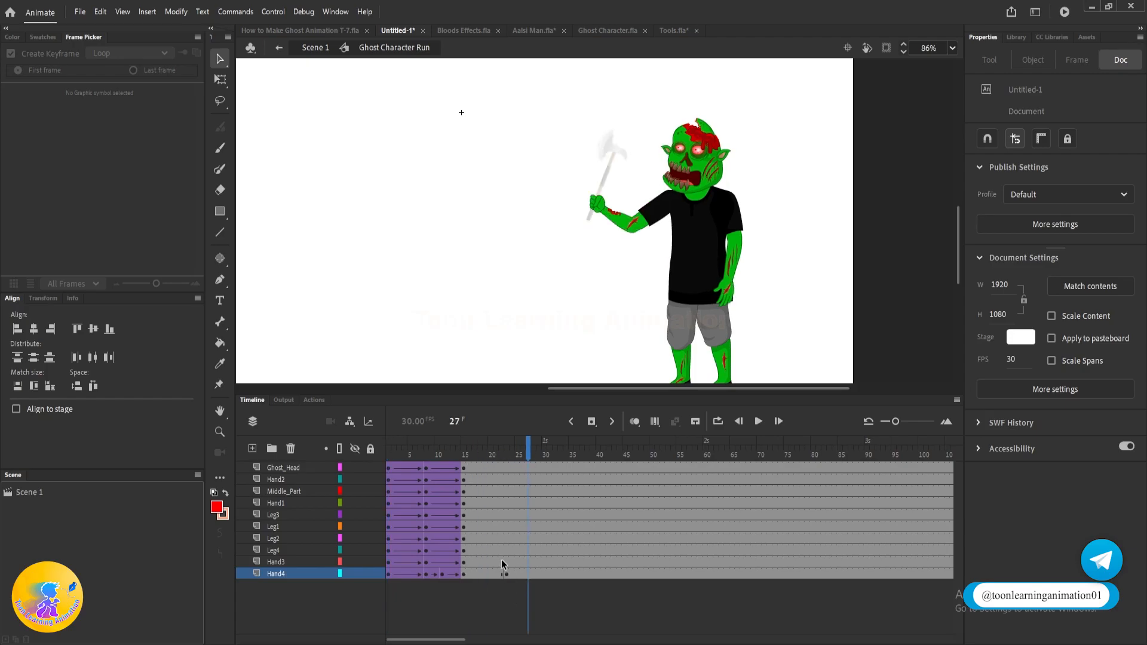
drag(501, 561, 345, 604)
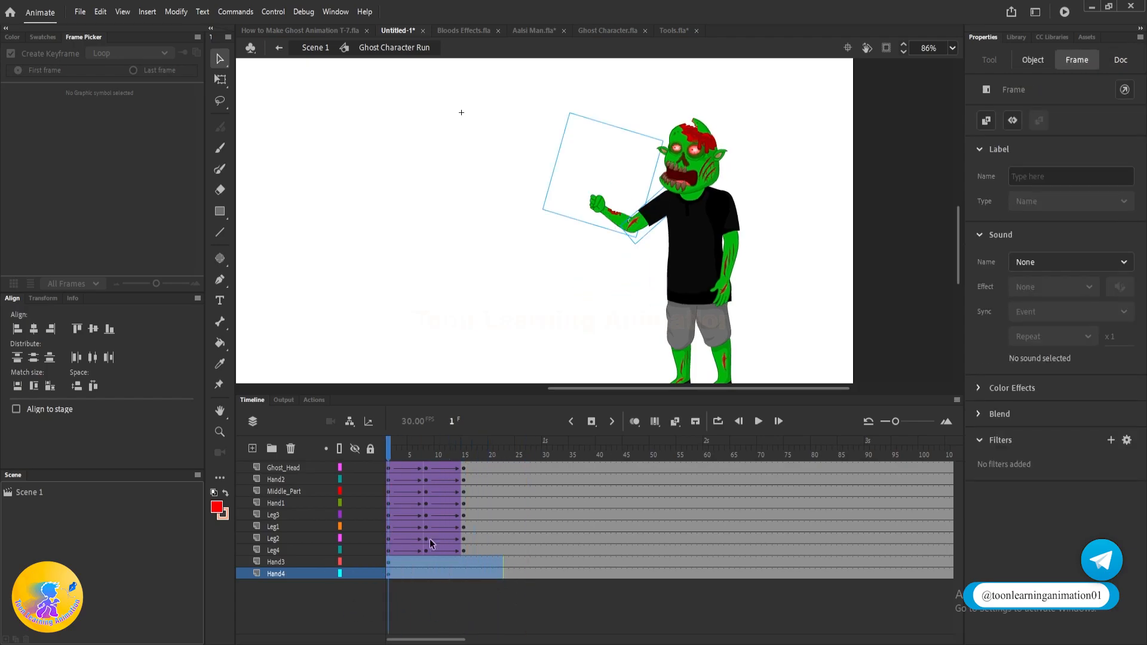
- Delete all layers from Ghost_Head to Leg4, keeping only Hand3 and Hand4
drag(463, 467, 357, 550)
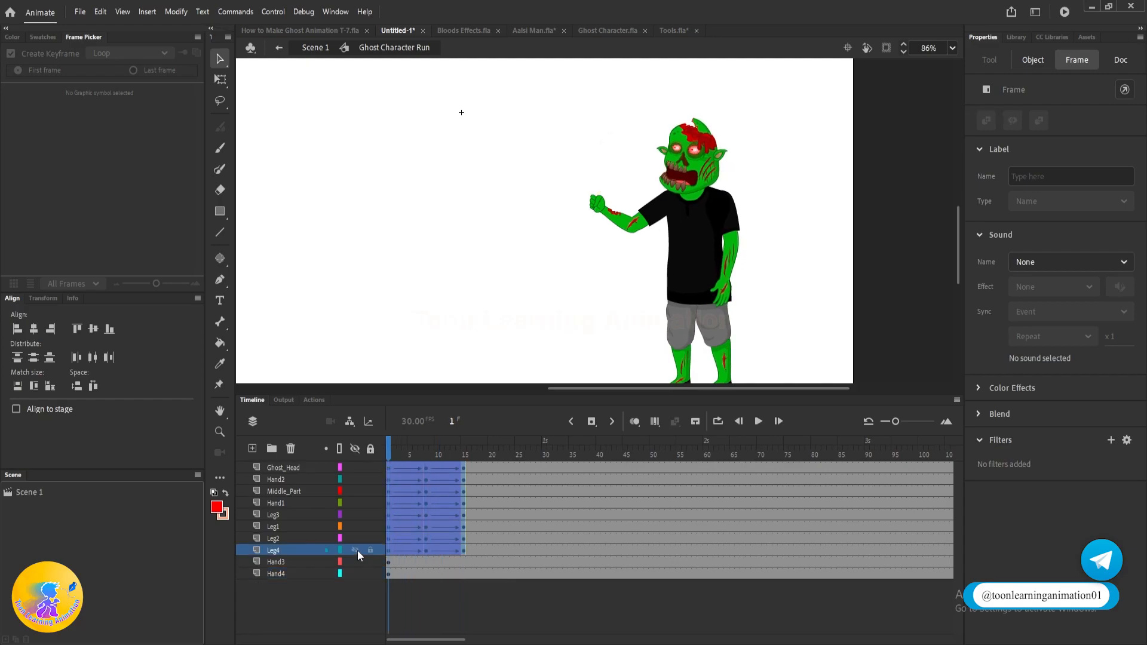
shift+click(274, 467)
click(290, 448)
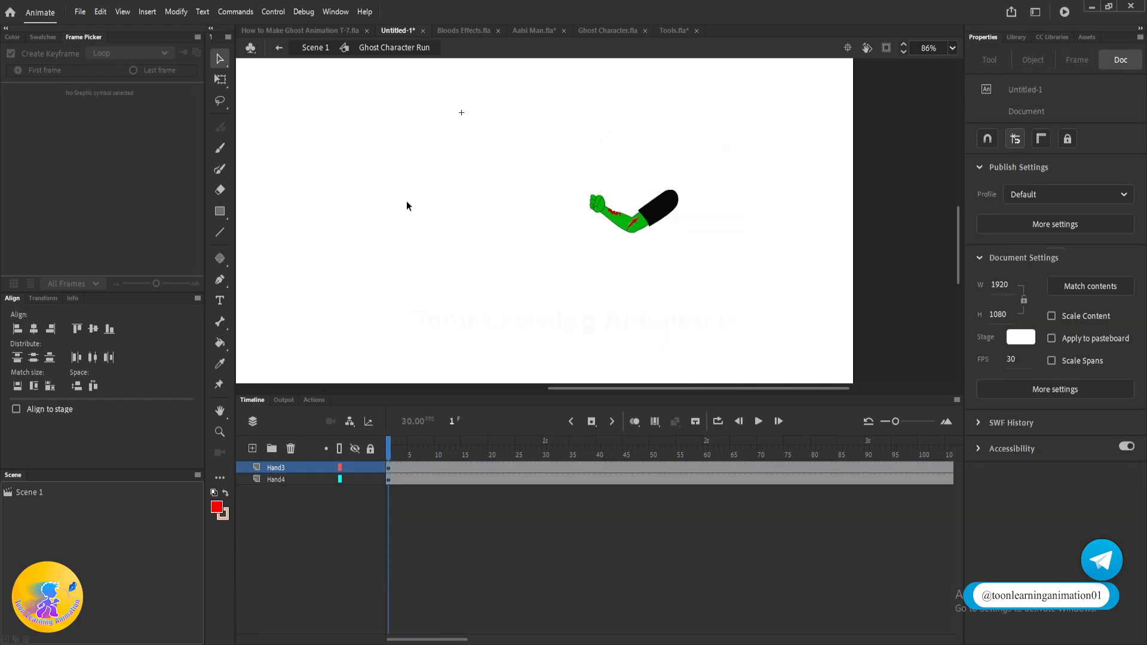
- In the Ghost Run symbol of Ghost Character.fla, move the Hand3 and Hand4 layers below Leg4
click(601, 33)
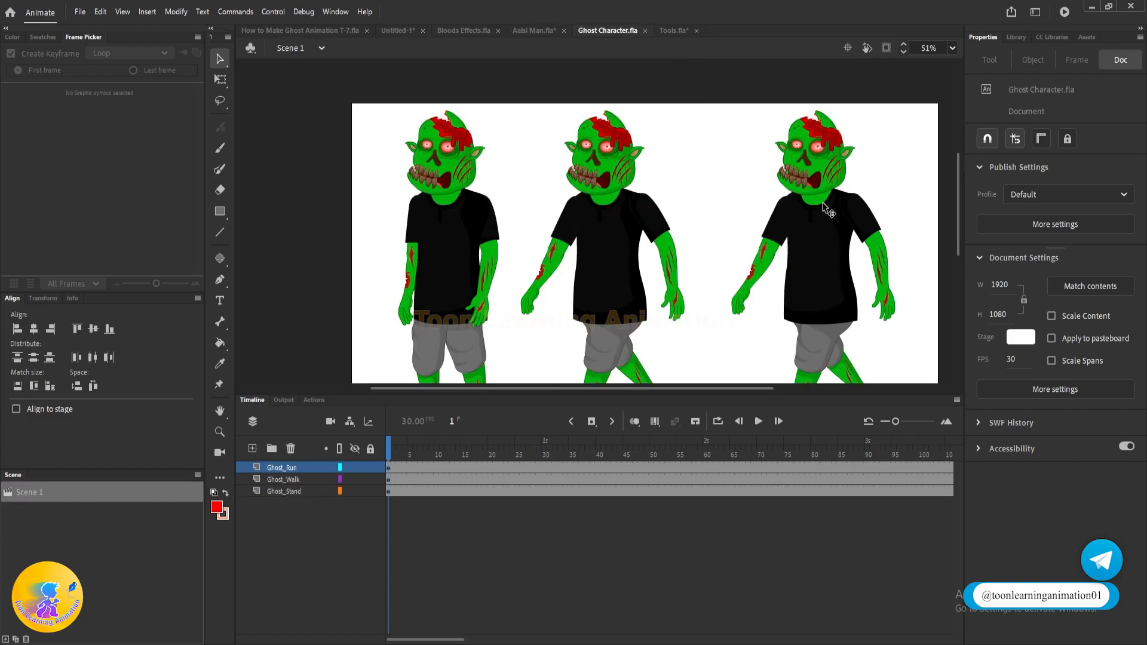
double_click(827, 211)
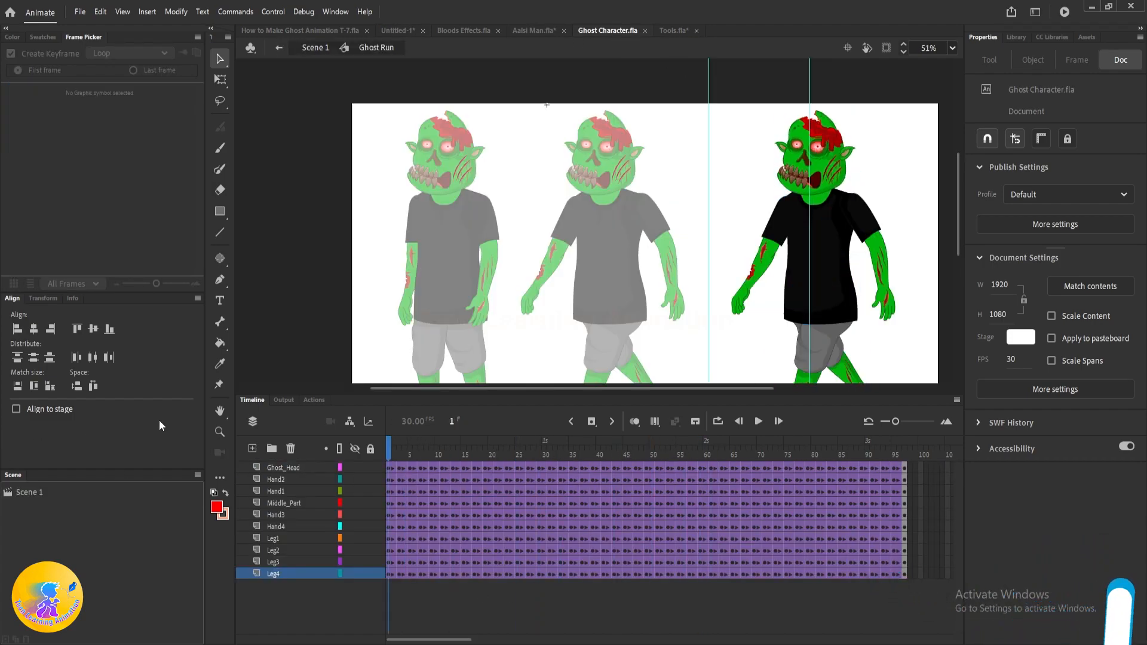
click(776, 244)
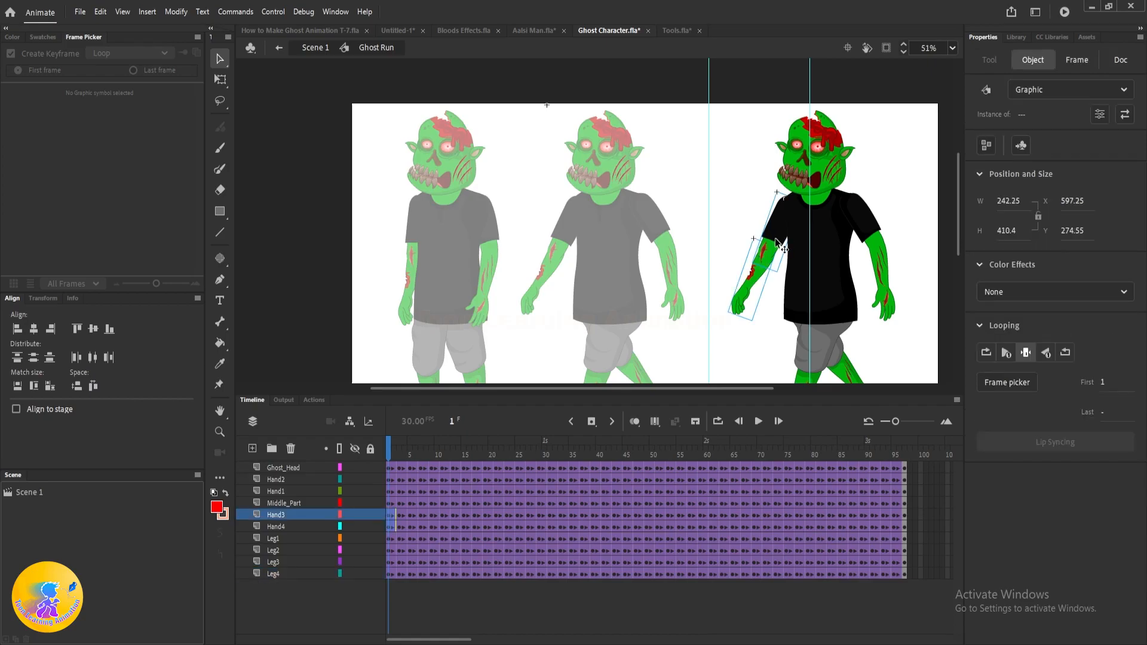
click(404, 28)
click(677, 31)
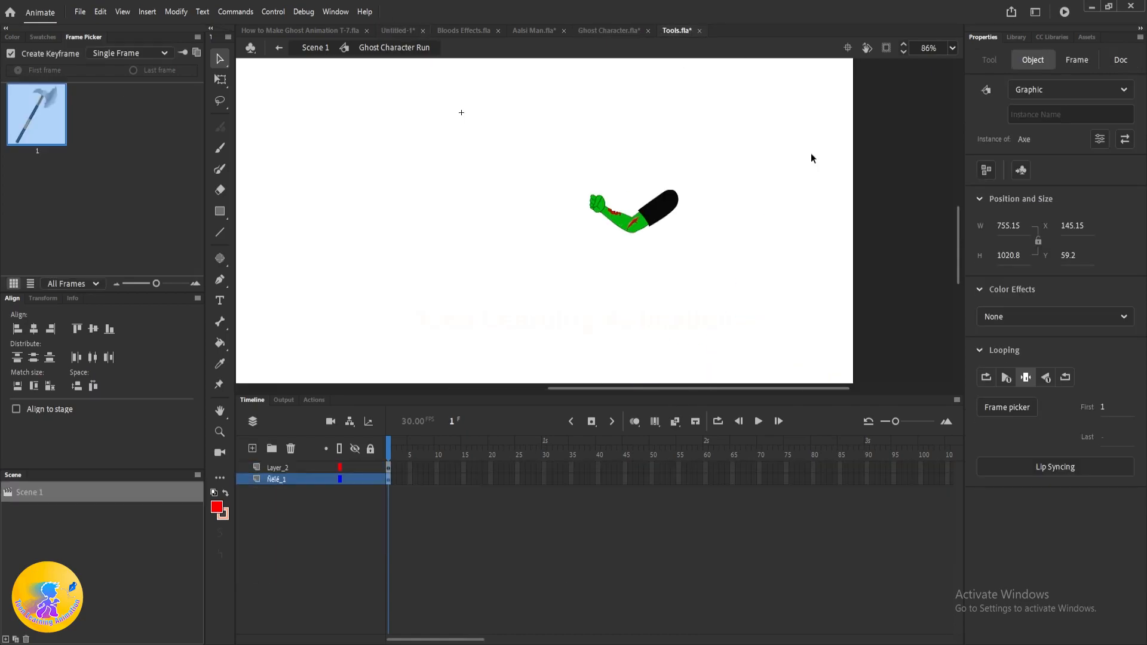
click(606, 31)
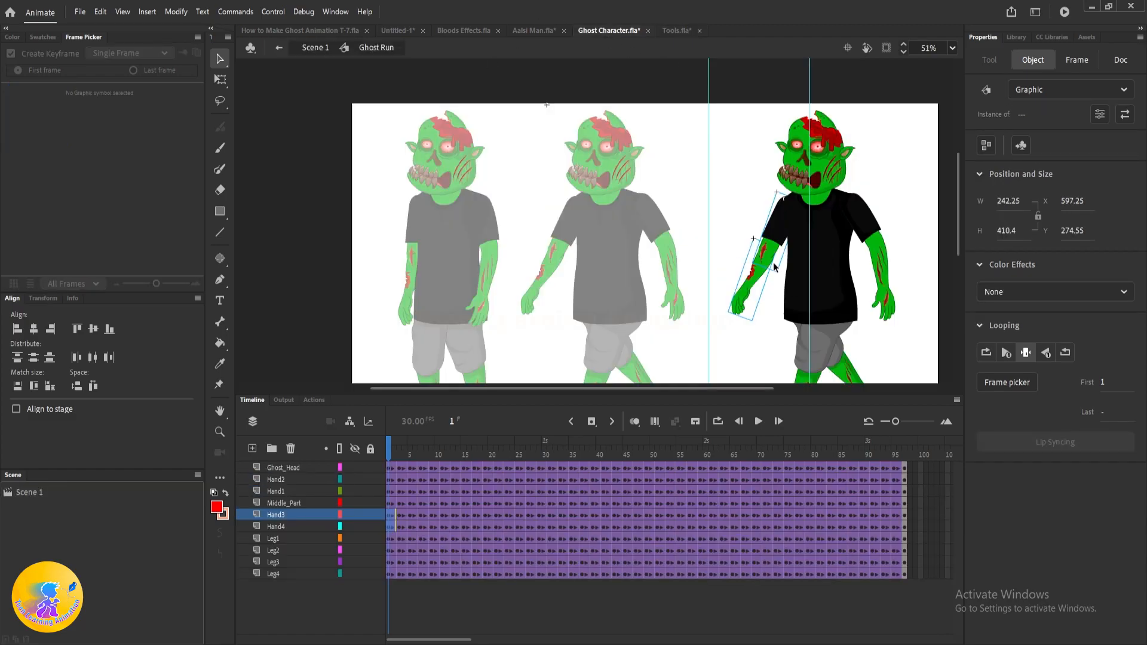
shift+click(274, 524)
drag(274, 525, 276, 578)
click(289, 549)
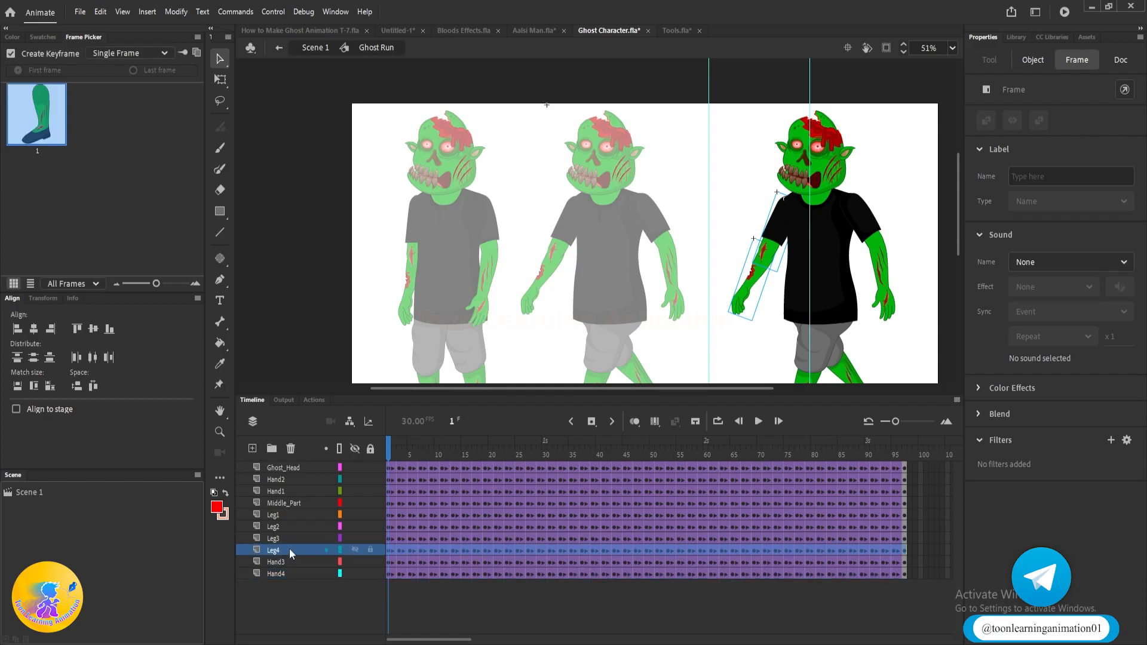
- Copy the layers Ghost_Head to Leg4 and paste them above Hand3 in Untitled-1's Ghost Character Run symbol
shift+click(293, 471)
right_click(311, 491)
click(352, 259)
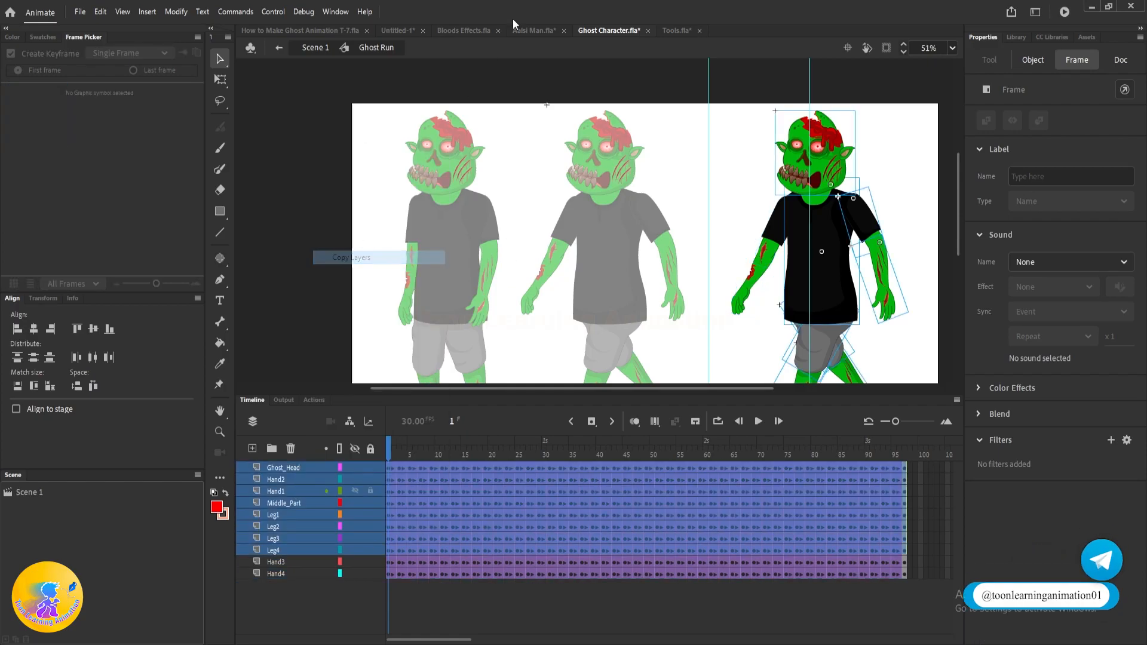
click(404, 30)
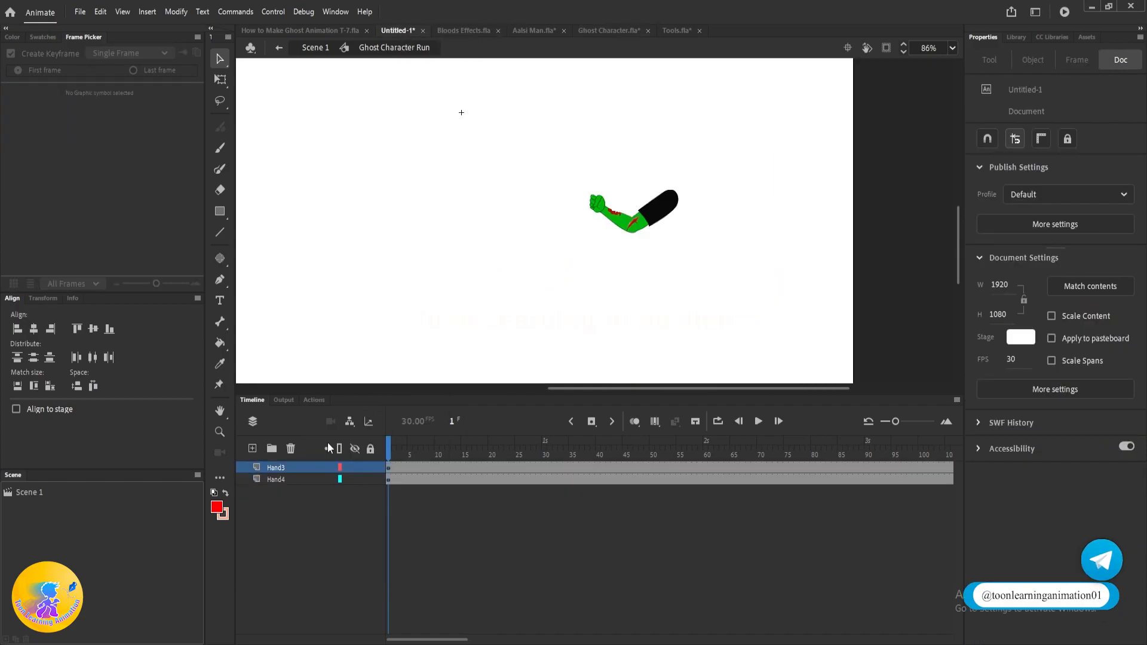
right_click(286, 468)
click(322, 243)
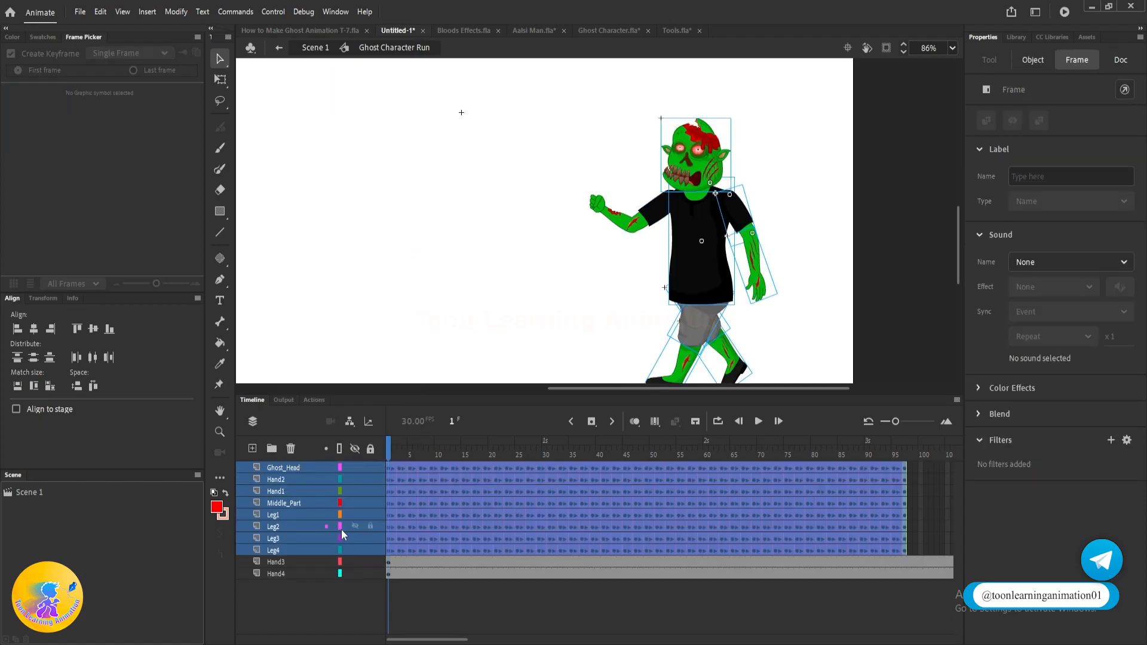
- Remove the Hand3 and Hand4 frames that extend past the end of the run animation, and return to frame 1
drag(817, 290, 807, 245)
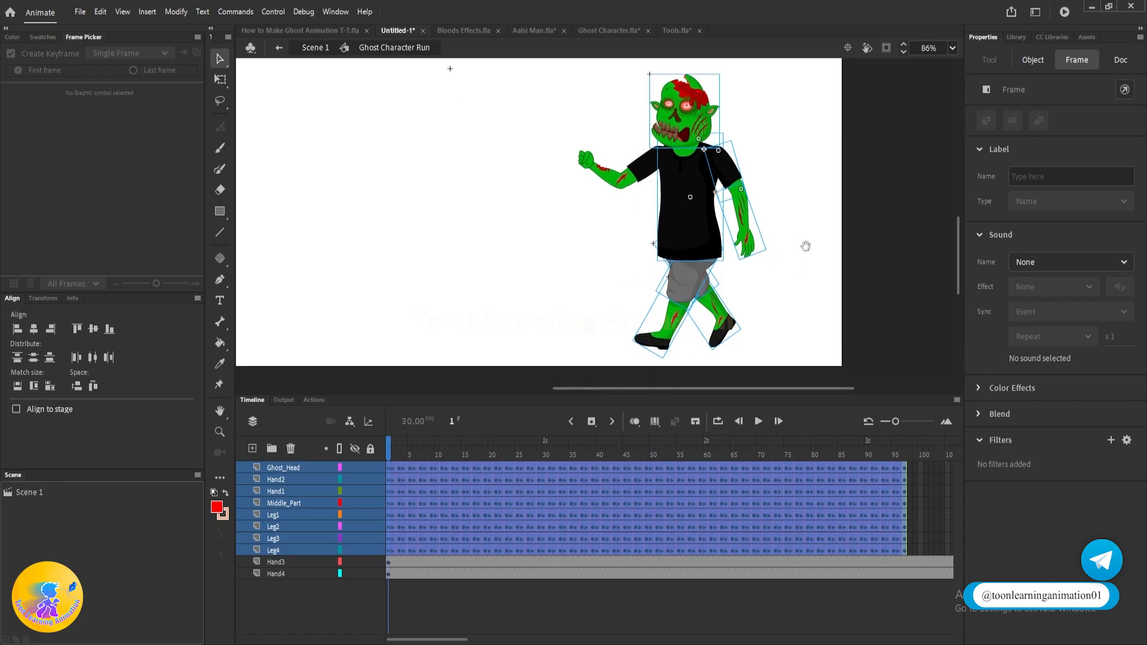
click(818, 245)
drag(904, 445, 1032, 469)
drag(695, 554, 1087, 619)
key(shift+F5)
click(686, 605)
key(shift+comma)
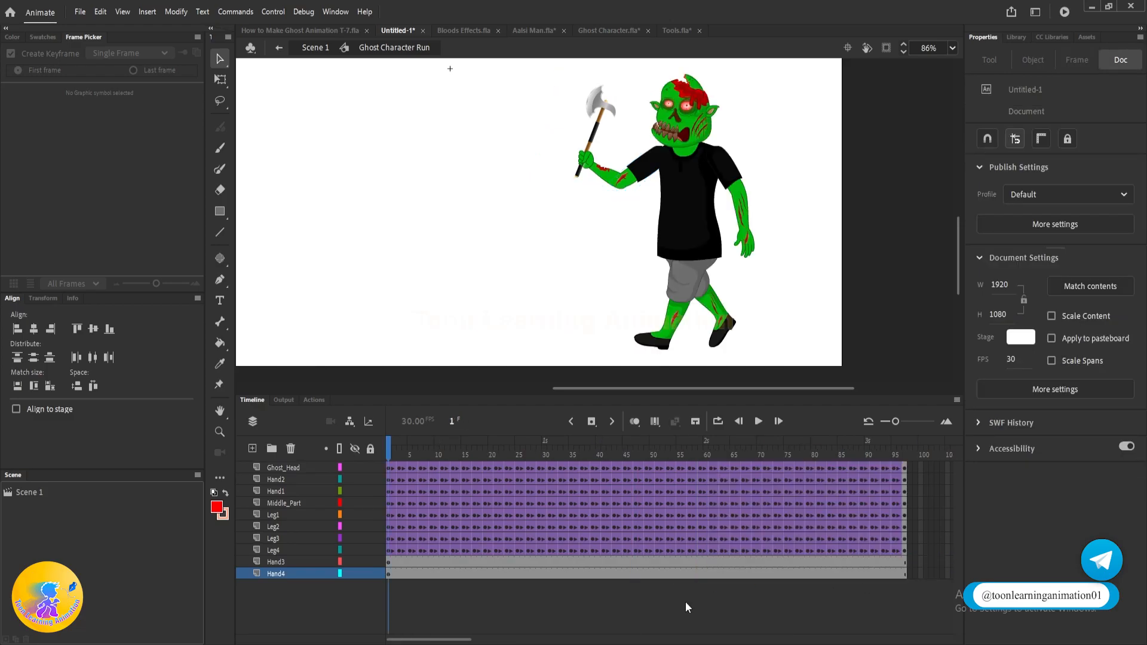
- Set the raised Hand4 instance to show its axe-holding frame 22 with looping set to Single Frame
scroll(682, 160, up, 4)
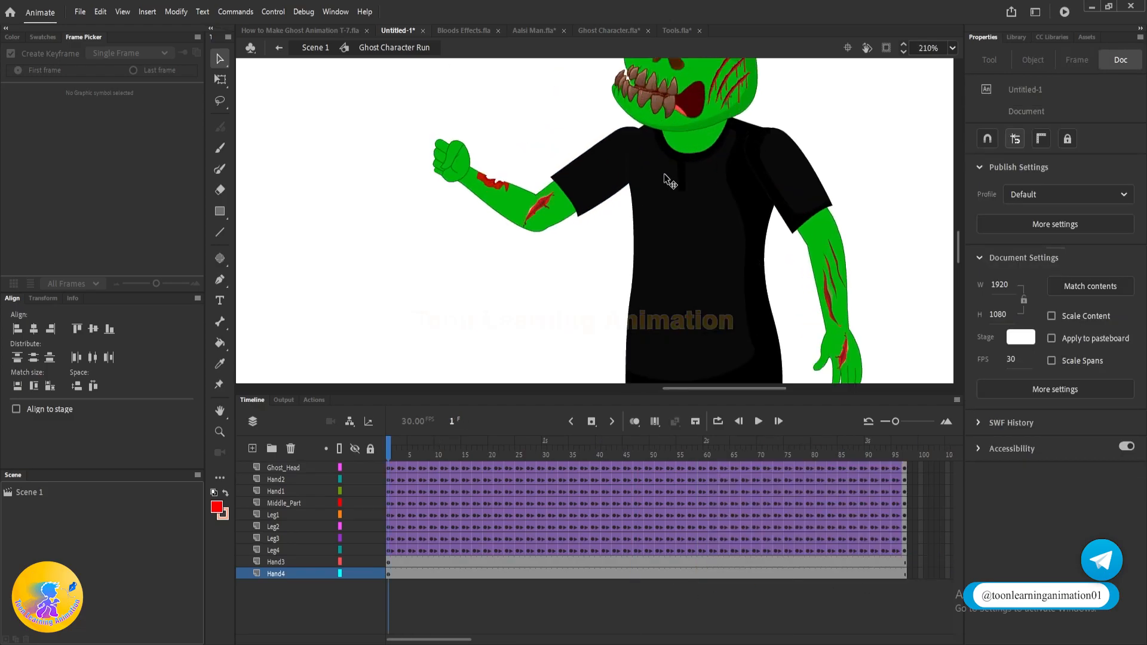
key(q)
click(449, 169)
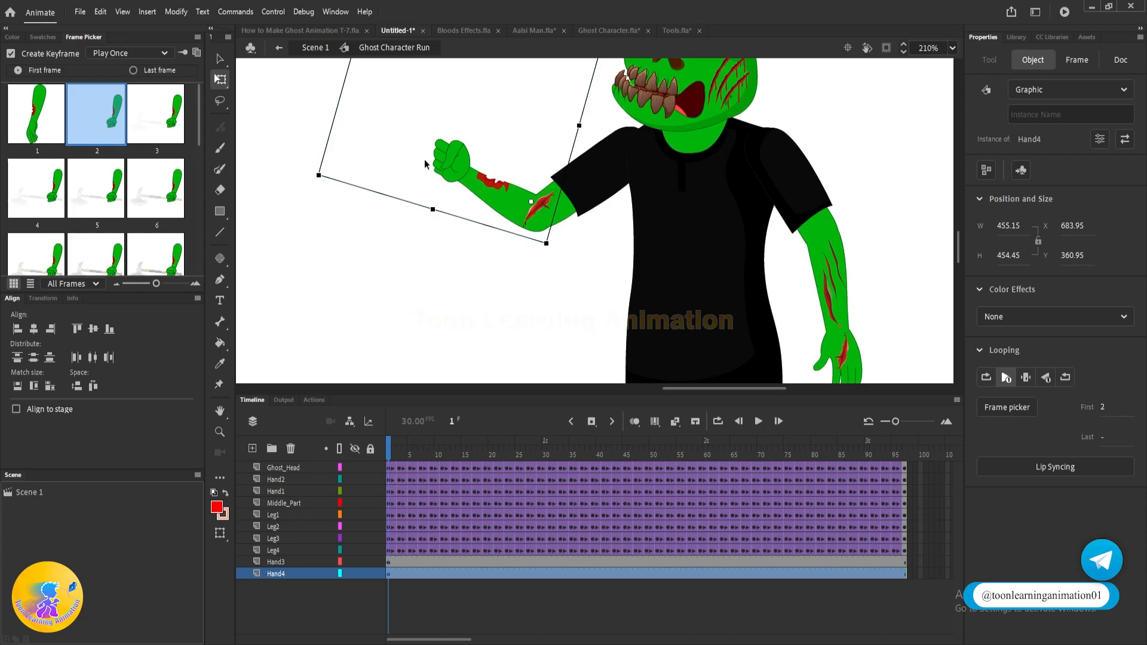
scroll(162, 251, down, 5)
click(161, 247)
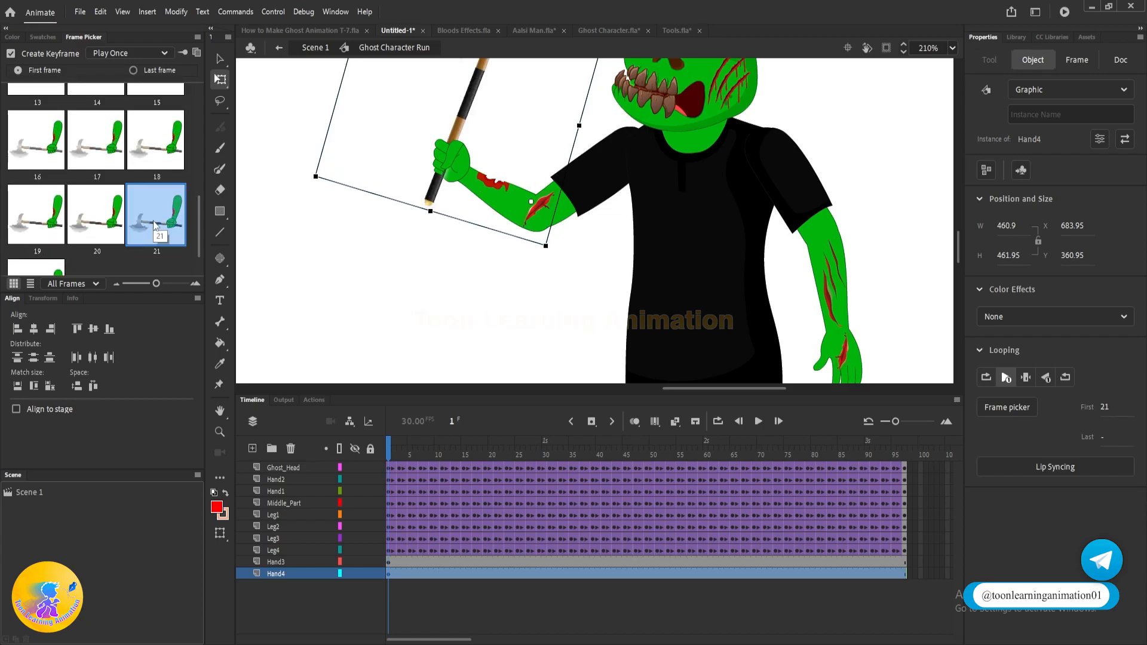
scroll(74, 227, down, 2)
click(47, 261)
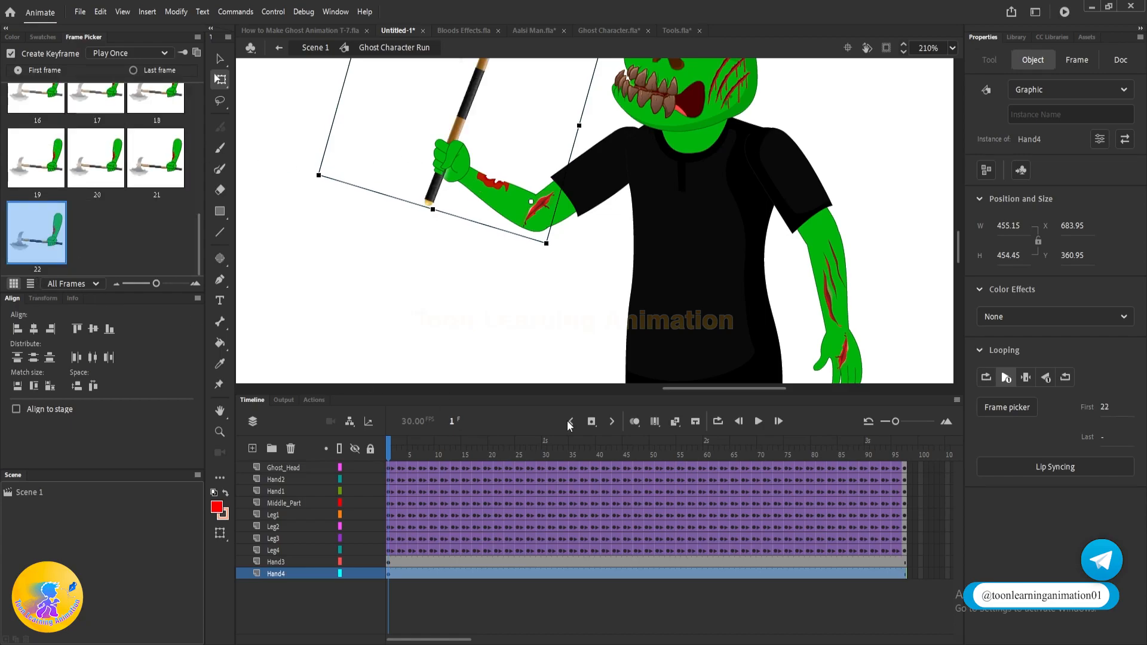
click(1025, 377)
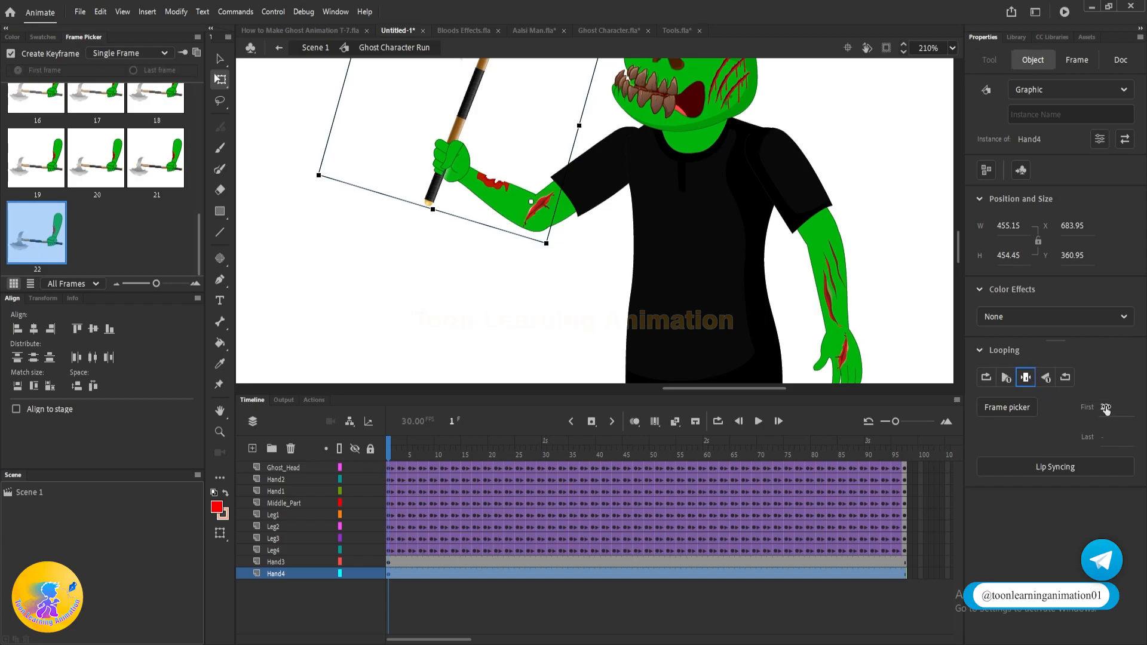
key(ctrl+2)
click(858, 219)
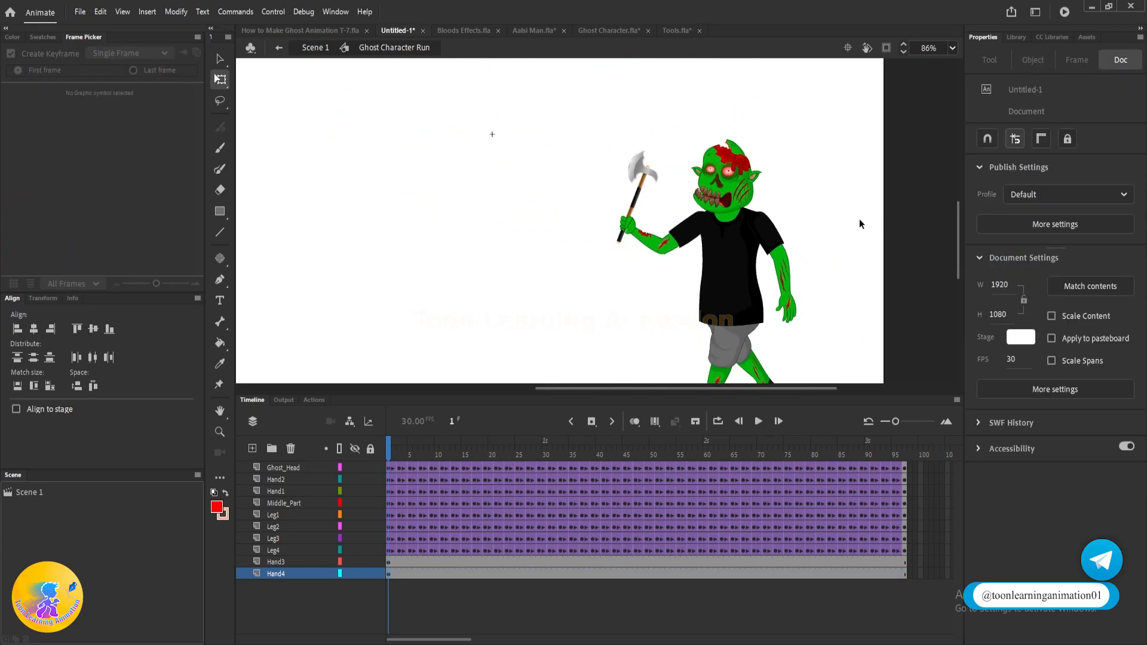
key(v)
scroll(657, 157, up, 5)
scroll(638, 202, down, 4)
drag(853, 268, 852, 220)
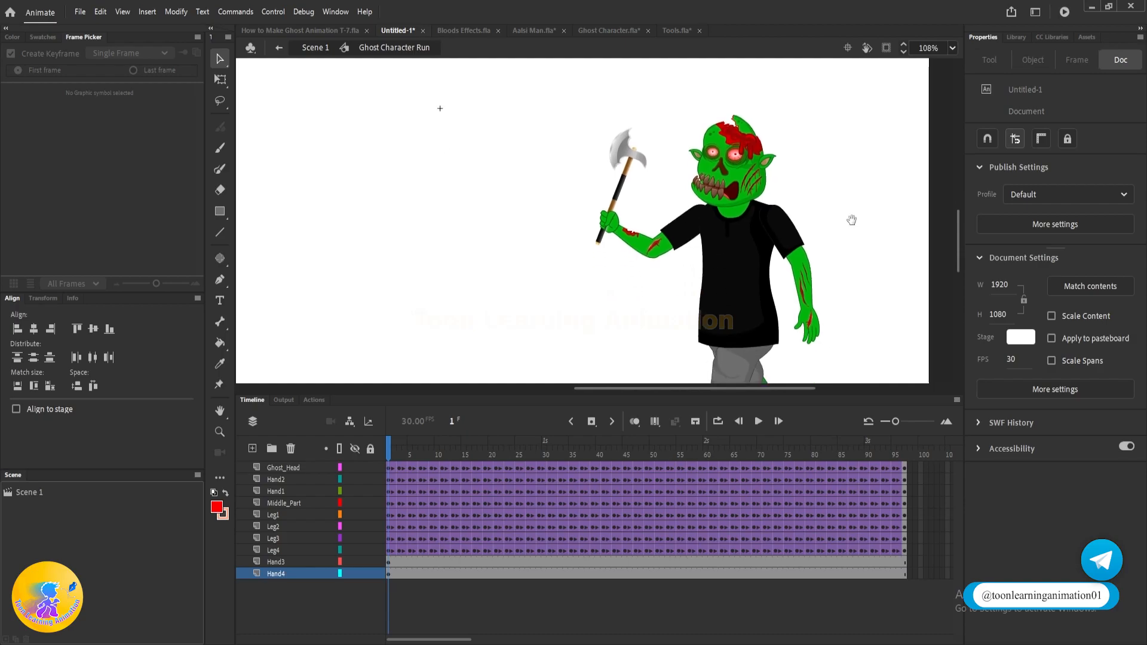
key(q)
drag(877, 267, 847, 254)
scroll(640, 241, up, 1)
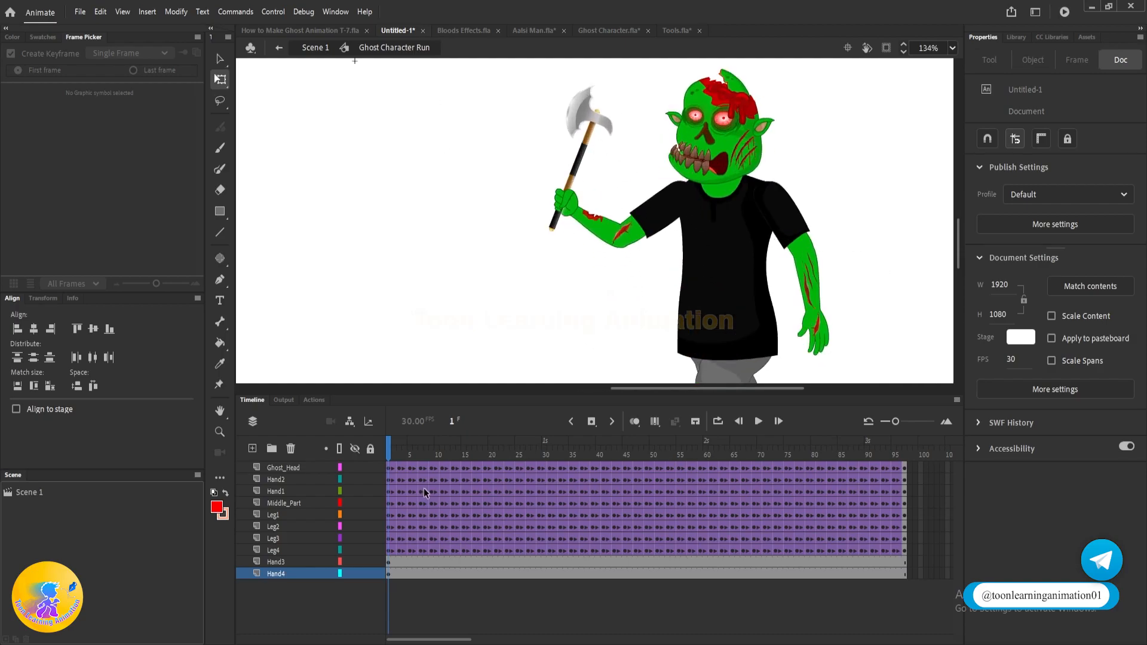
scroll(572, 332, down, 2)
scroll(788, 284, down, 3)
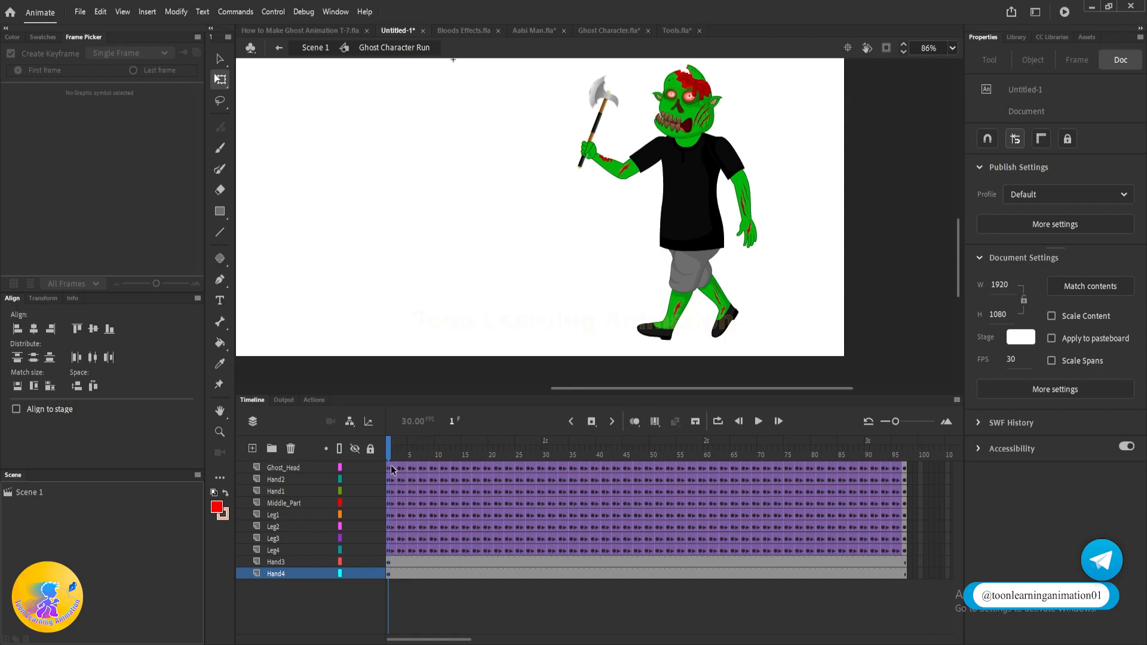
- Step through frames 1 to 9 to examine where the run cycle repeats
mouse_move(388, 552)
mouse_down()
mouse_move(401, 479)
mouse_move(401, 570)
mouse_move(405, 557)
mouse_up()
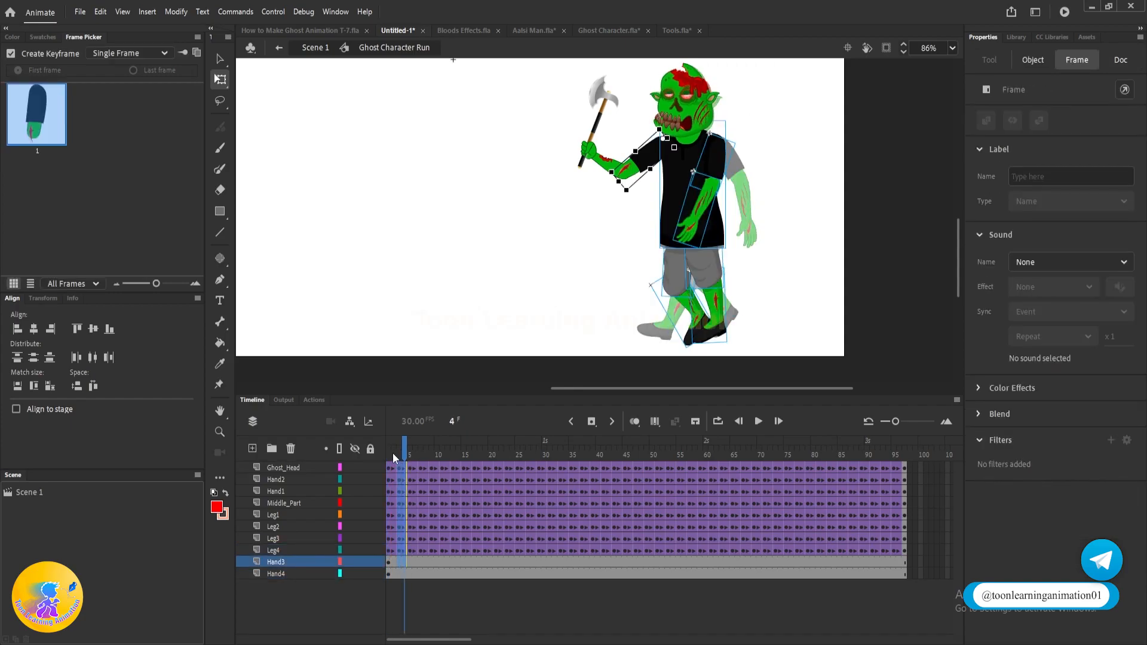
click(389, 454)
click(399, 457)
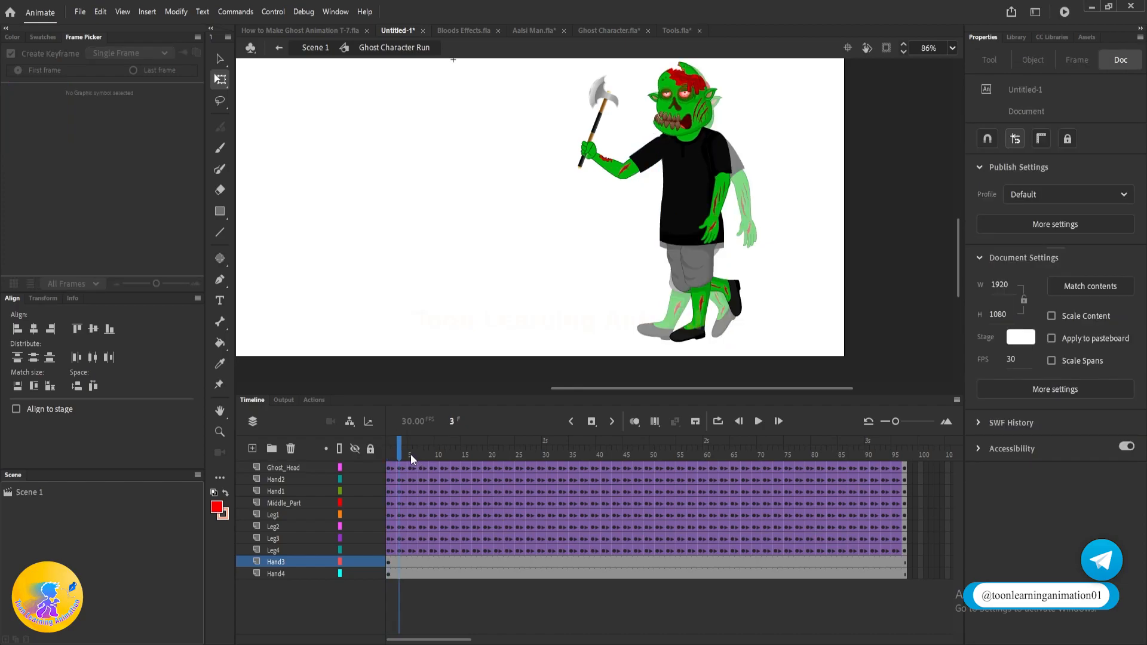
click(411, 457)
click(422, 457)
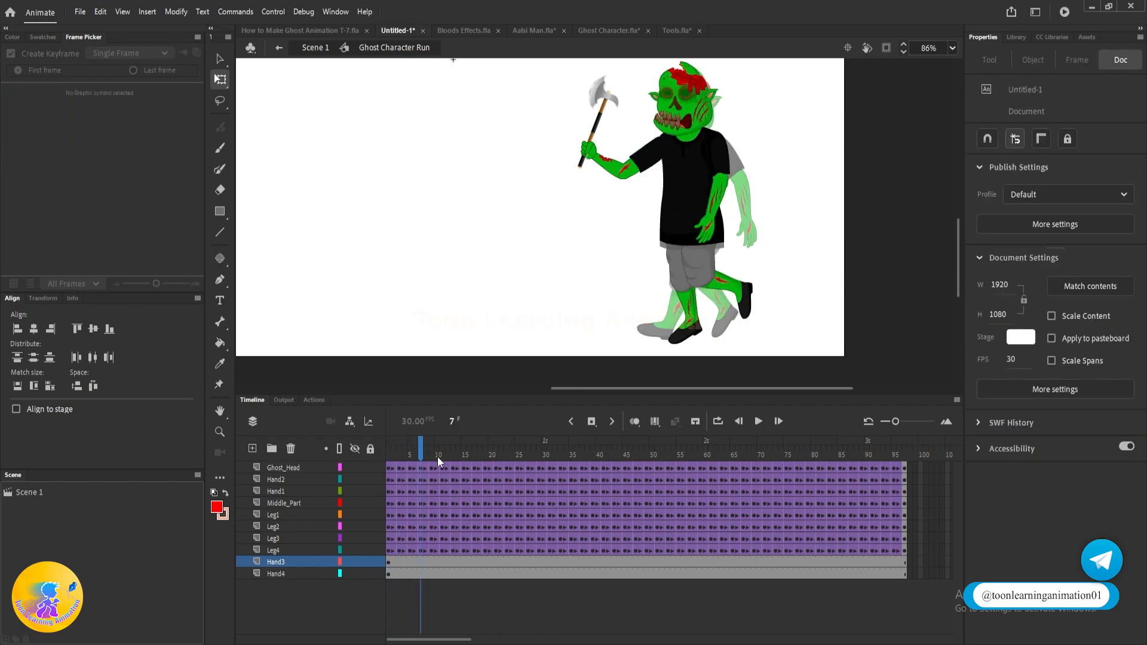
click(432, 457)
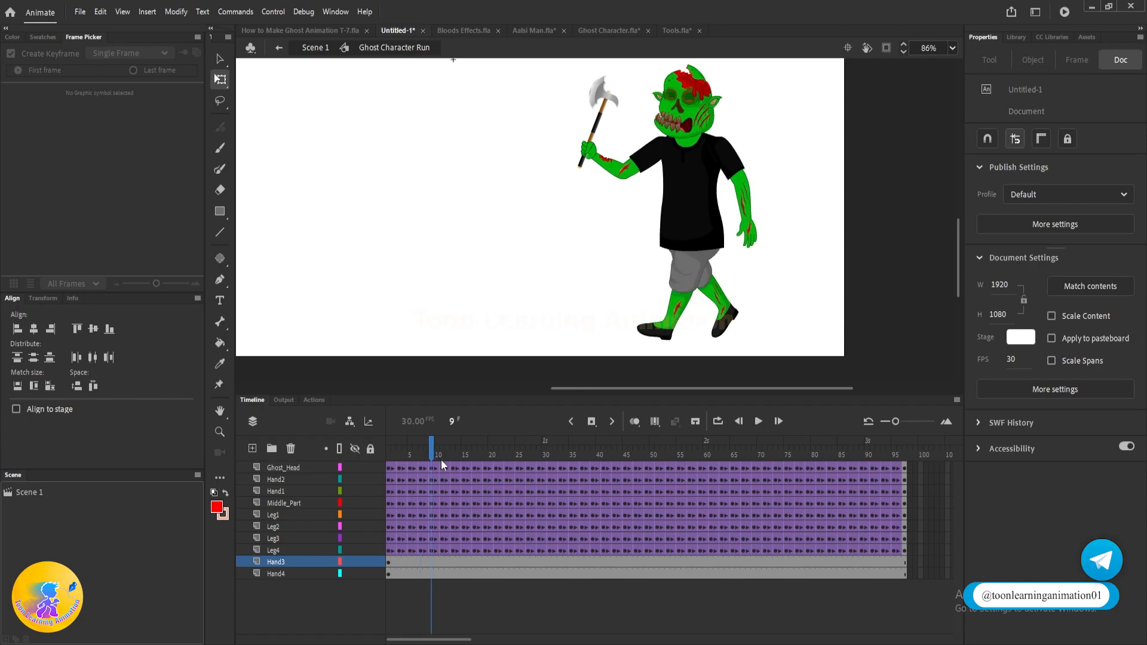
click(388, 457)
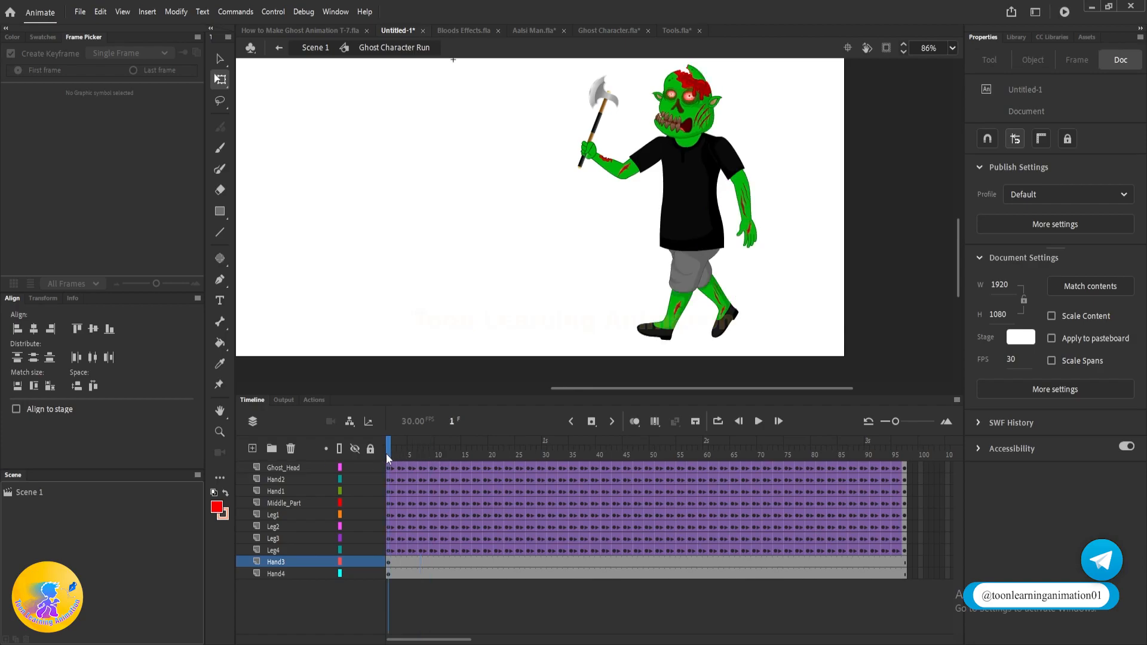
- Remove all frames after frame 9 on every layer and clear the tween from frame 9 on Ghost_Head to Leg4
click(433, 458)
drag(437, 469, 927, 574)
key(shift+F5)
drag(432, 452, 164, 412)
click(431, 456)
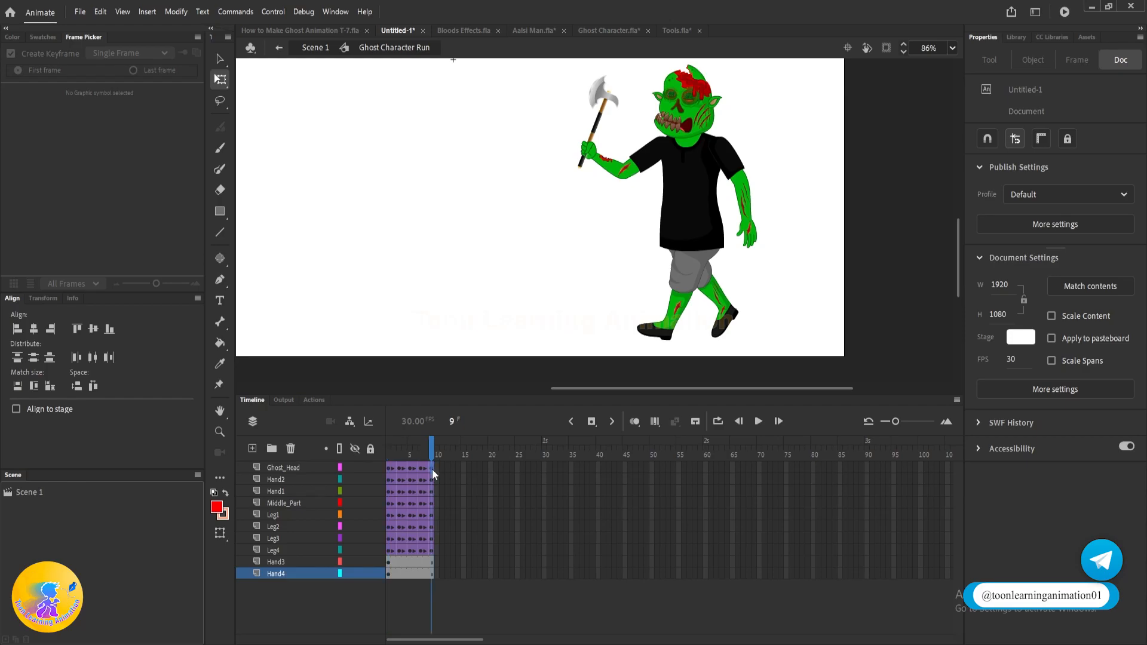
right_click(433, 550)
click(494, 194)
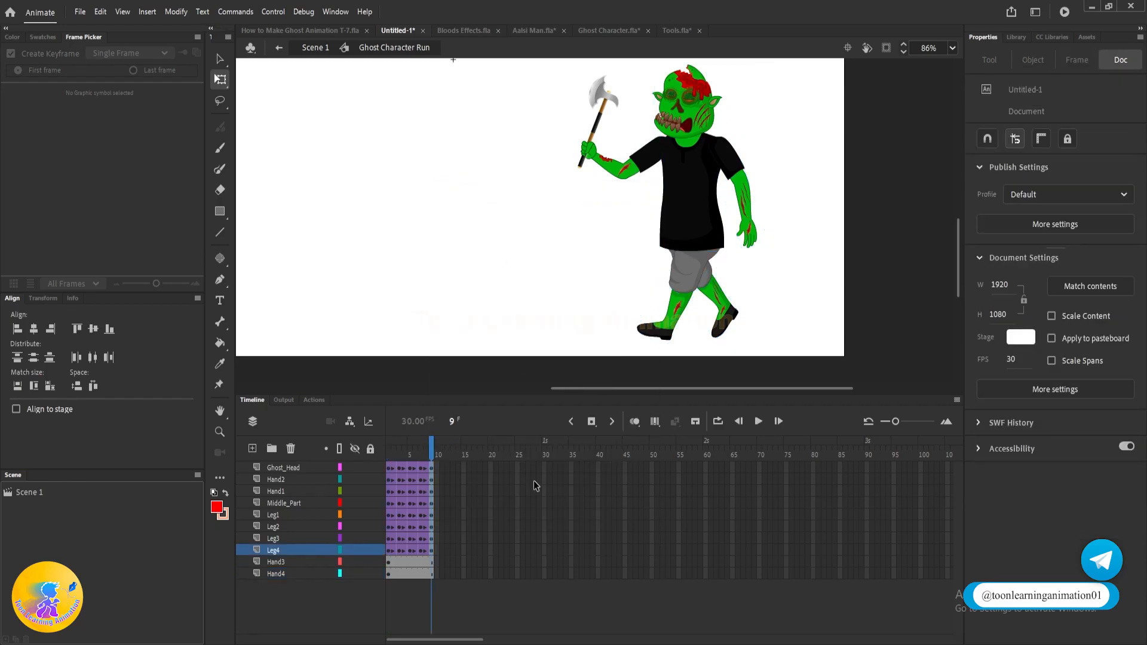
- Try to lower the axe arm at frame 5 by rotating Hand3 and Hand4 together about the shoulder
key(v)
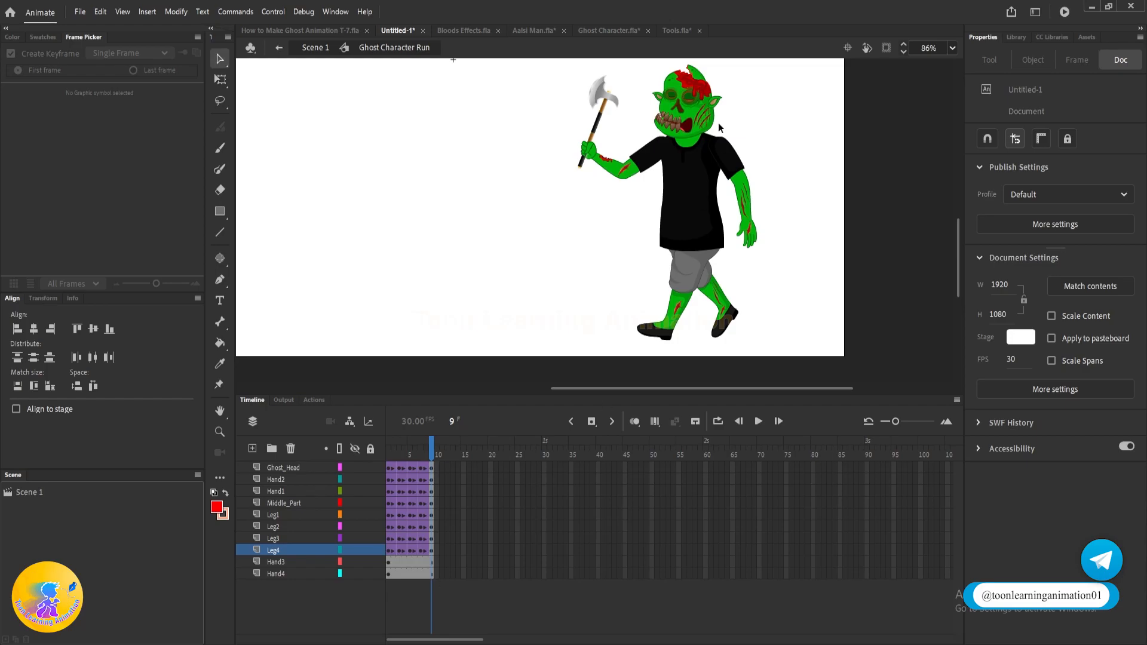
scroll(627, 157, up, 3)
key(q)
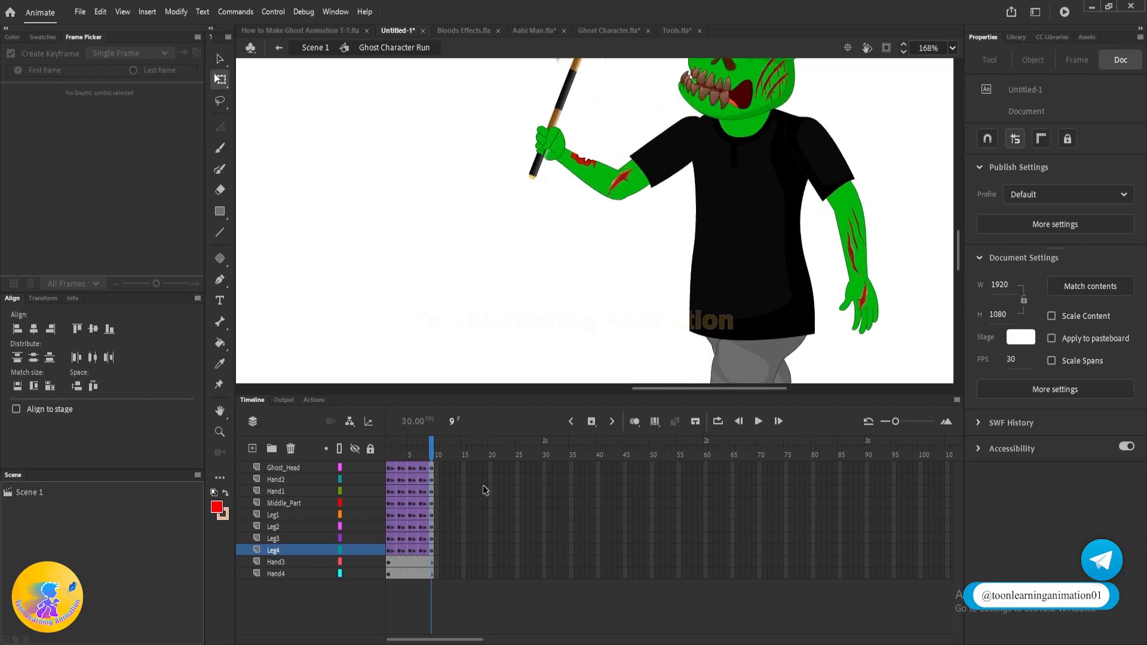
click(412, 458)
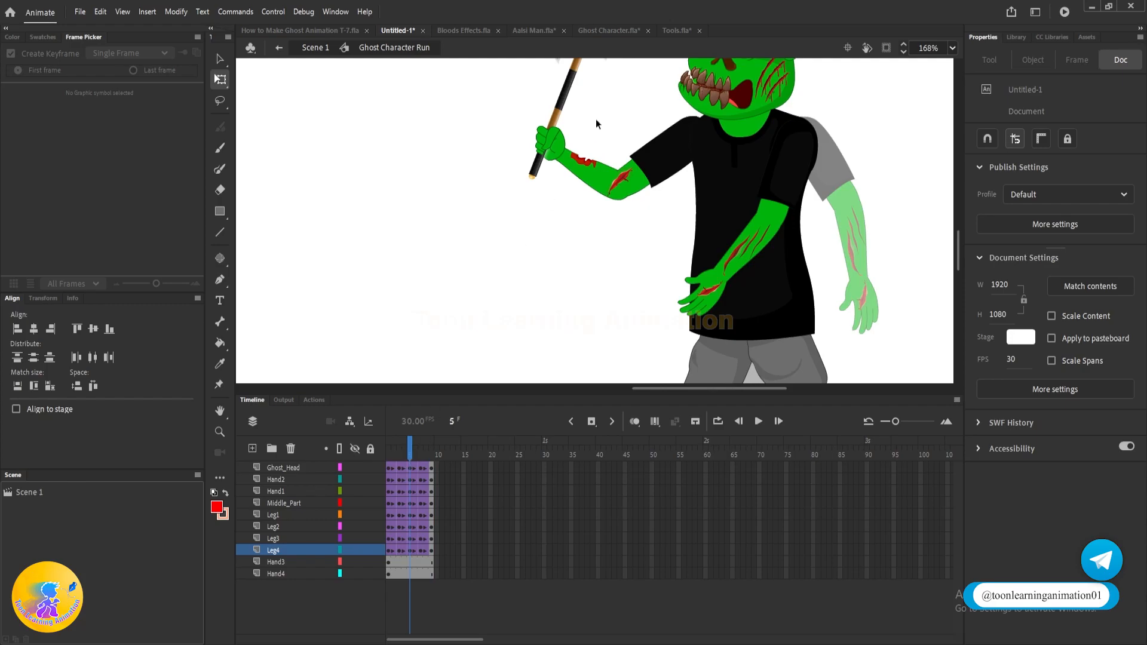
click(624, 182)
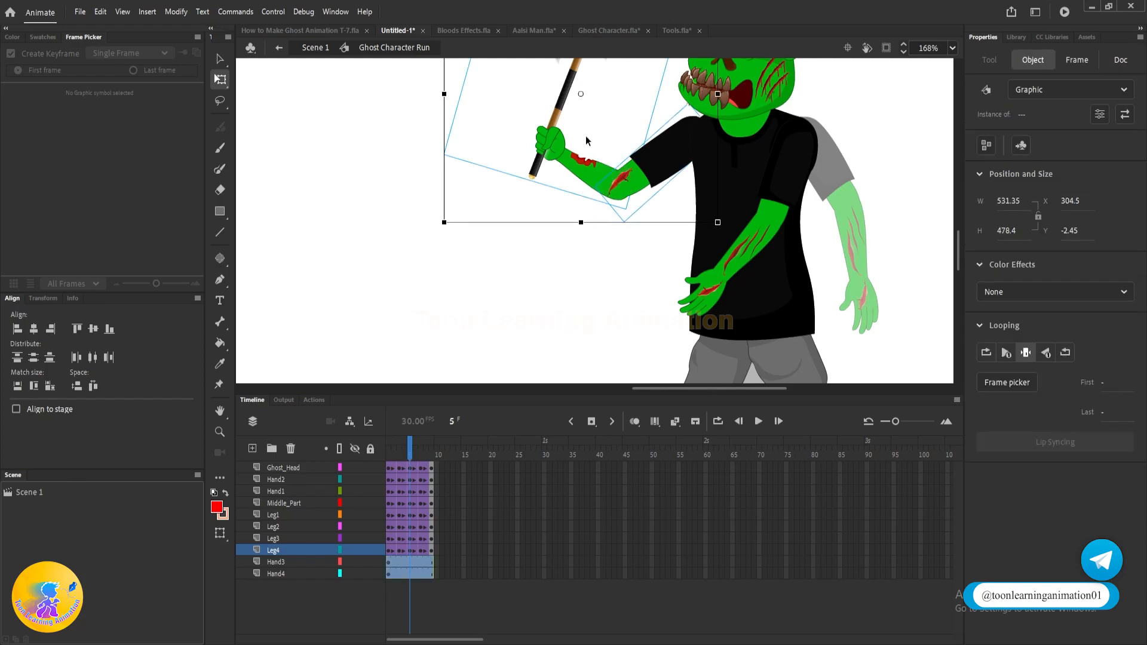
drag(582, 94, 691, 129)
drag(437, 219, 584, 321)
drag(719, 319, 727, 318)
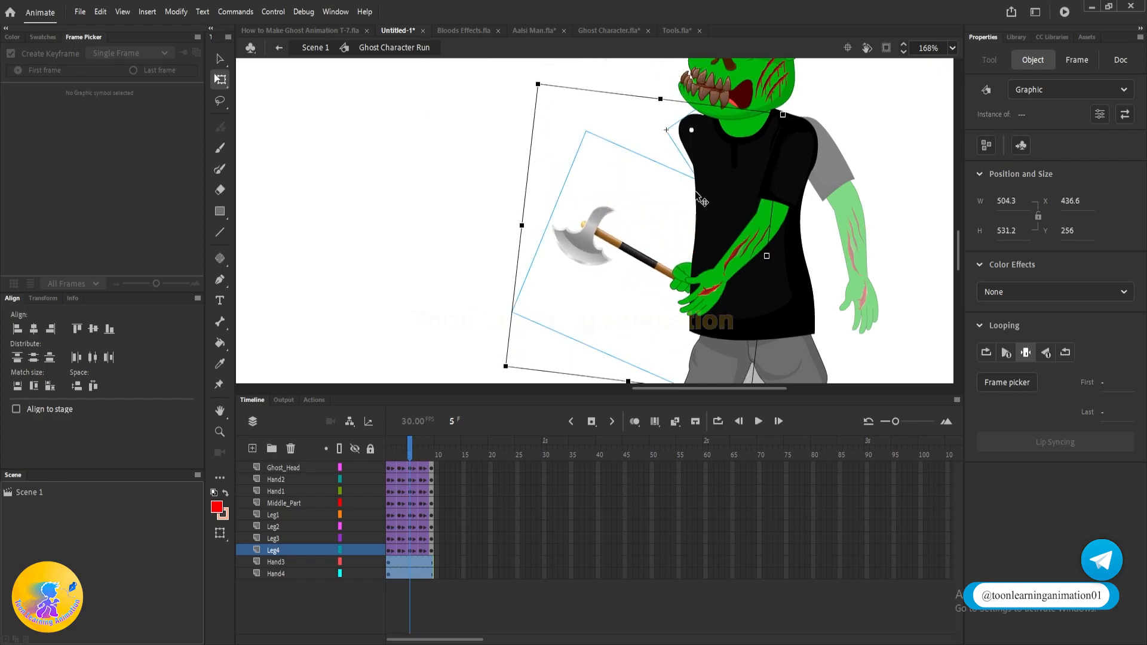
scroll(678, 133, up, 4)
drag(687, 131, 714, 141)
scroll(720, 147, down, 3)
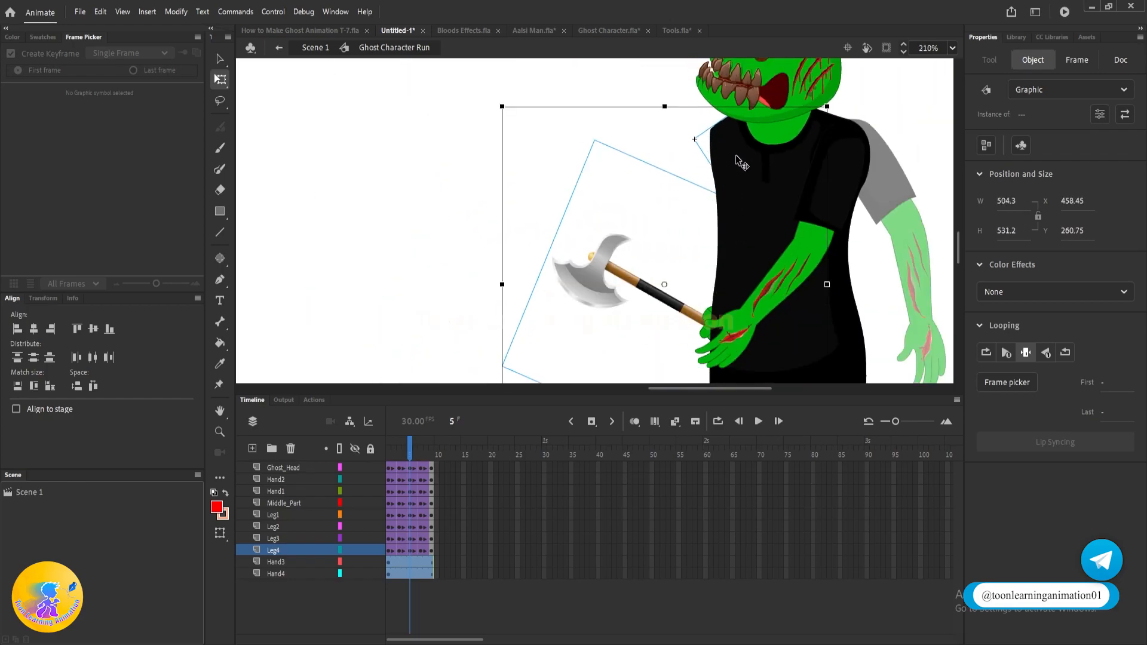
click(410, 562)
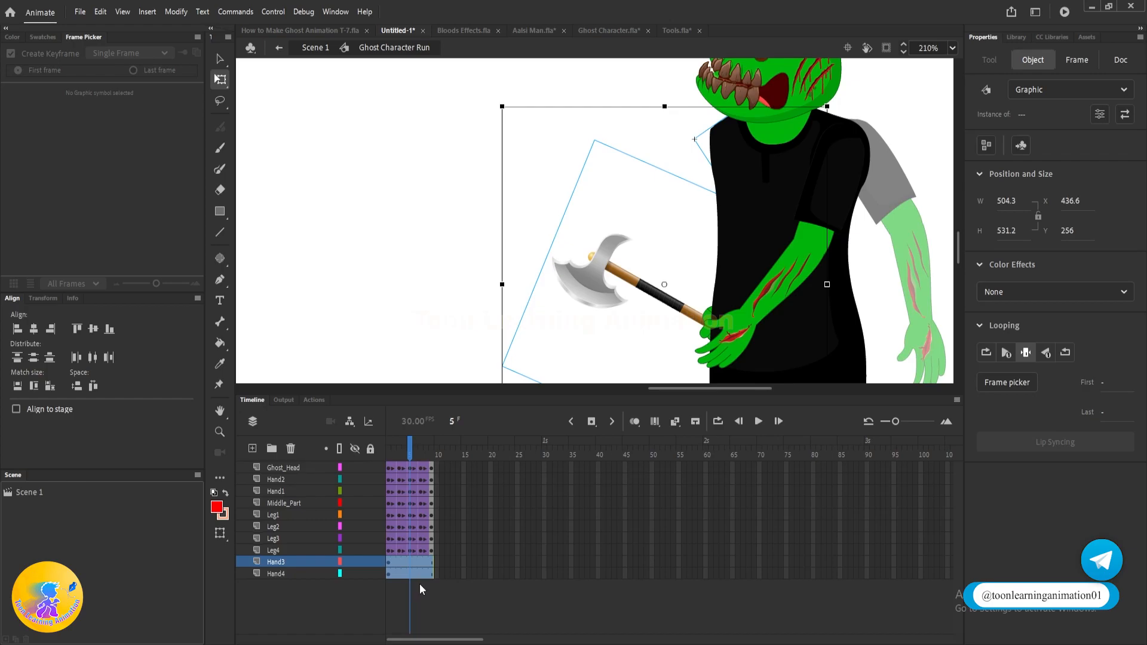
key(ctrl+z)
key(ctrl+z)
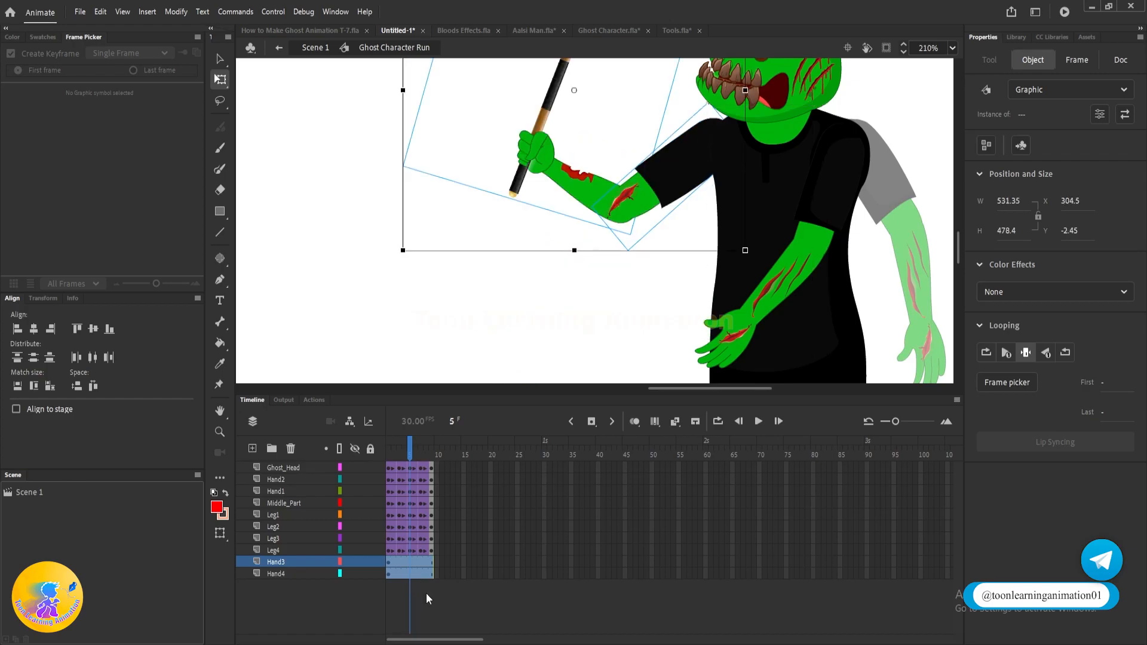
- Insert keyframes at frames 5 and 9 on the Hand3 and Hand4 layers
click(425, 593)
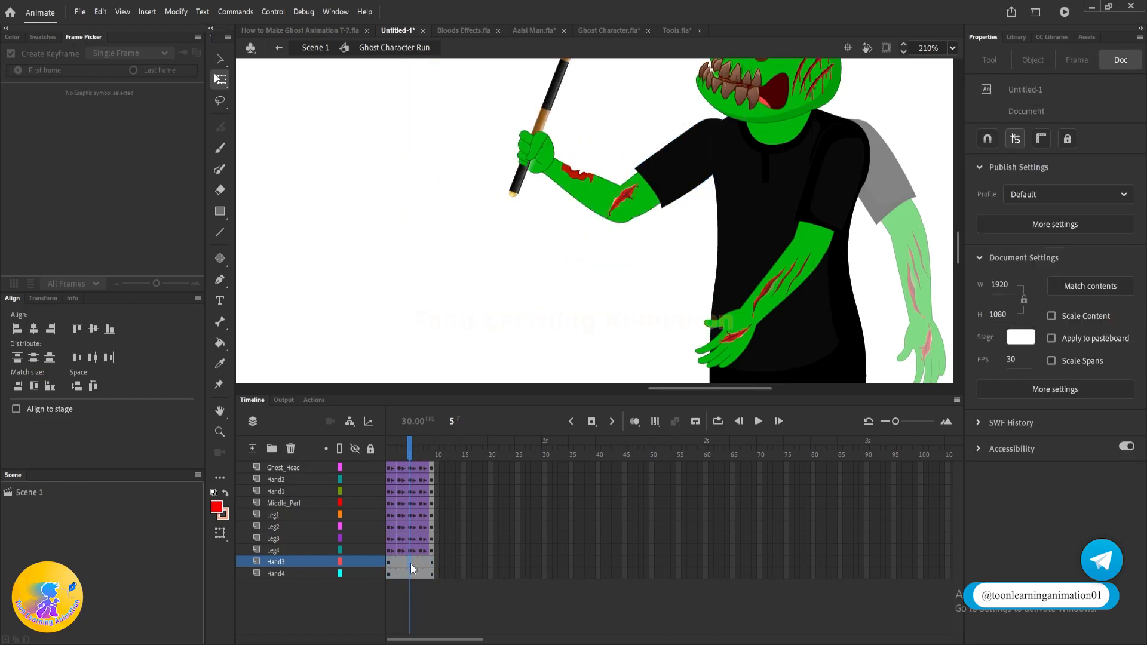
click(410, 564)
key(F6)
click(431, 563)
key(F6)
click(410, 563)
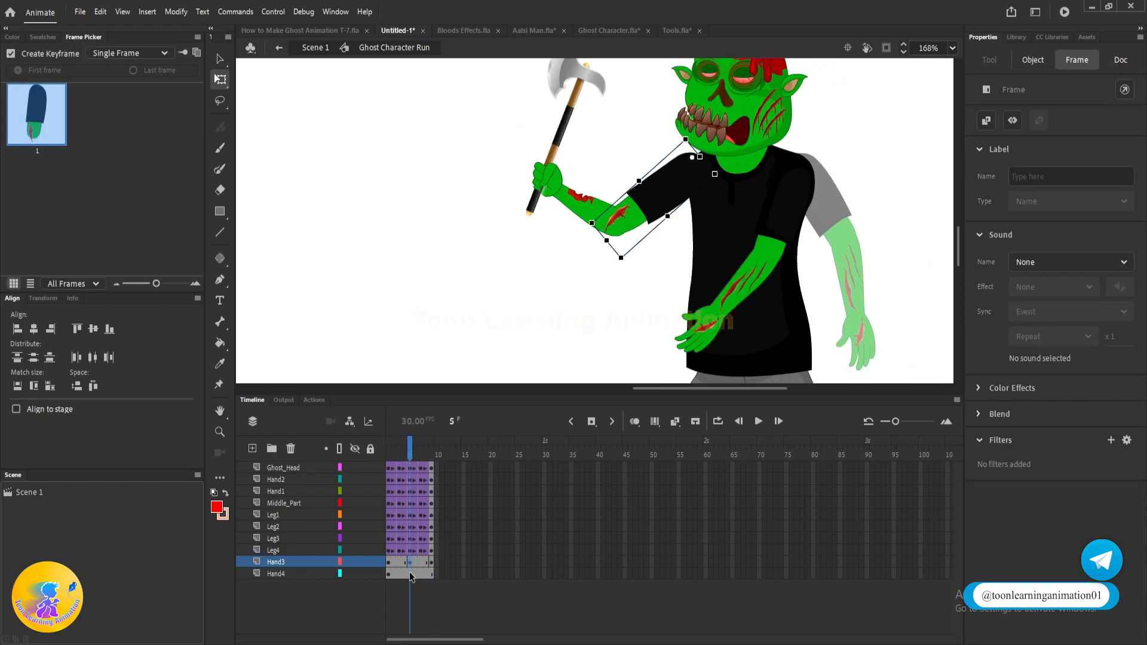
click(410, 574)
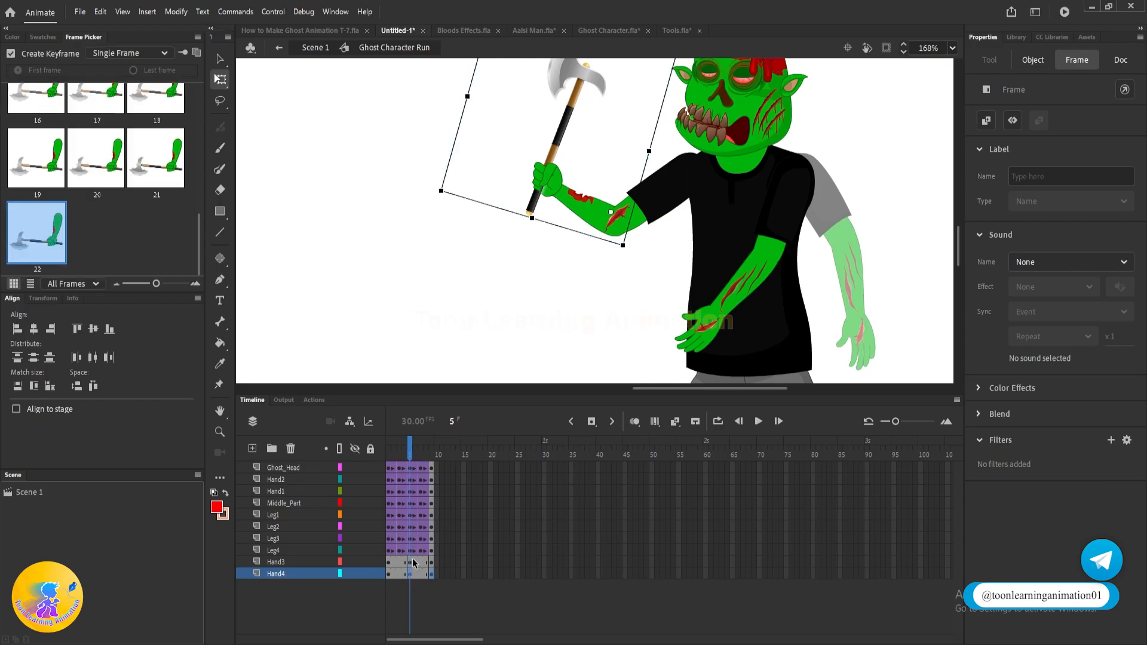
- Rotate Hand3 and Hand4 together about the shoulder at frame 5 so the axe arm swings down in front of the body
click(410, 574)
drag(597, 292, 695, 164)
drag(439, 258, 502, 356)
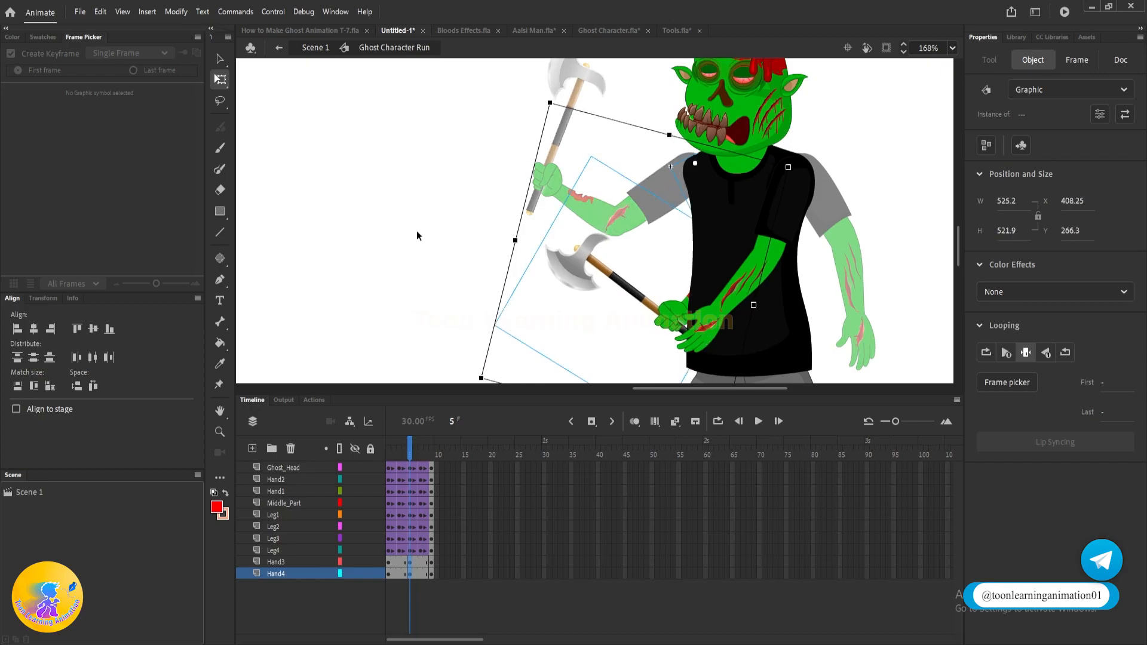
- Create classic tweens between the keyframes at frames 1, 5 and 9 on Hand3 and Hand4
click(399, 573)
right_click(398, 572)
click(442, 209)
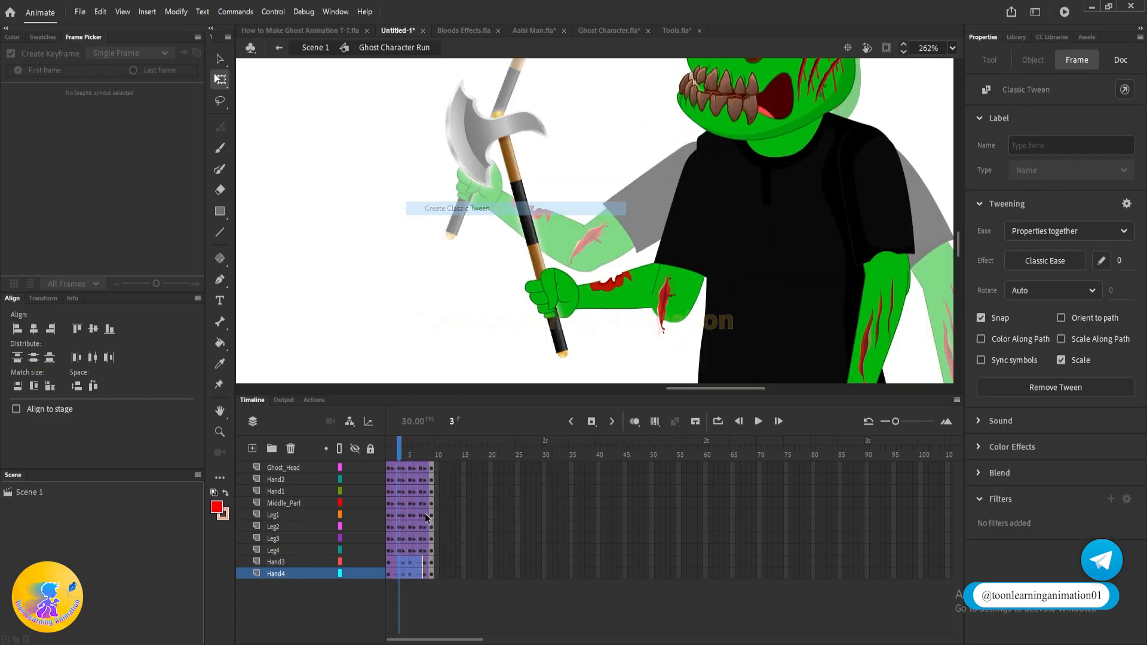
click(414, 602)
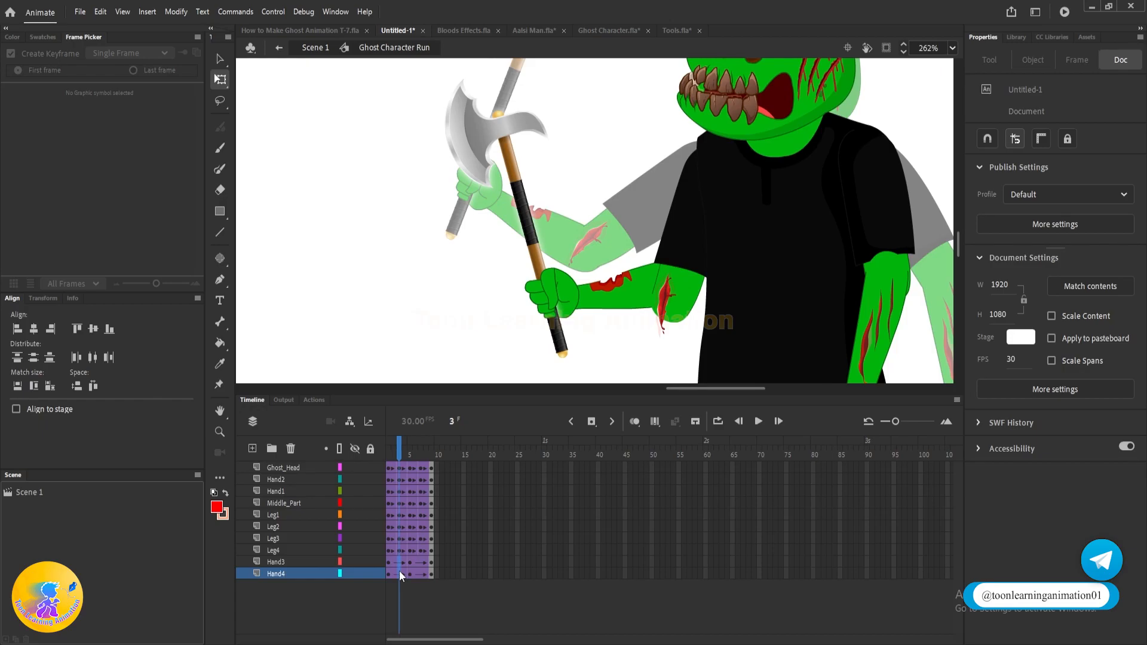
- Add in-between keyframes for the axe arm at frame 3 and rotate the Hand4 forearm slightly downward at the elbow
click(399, 571)
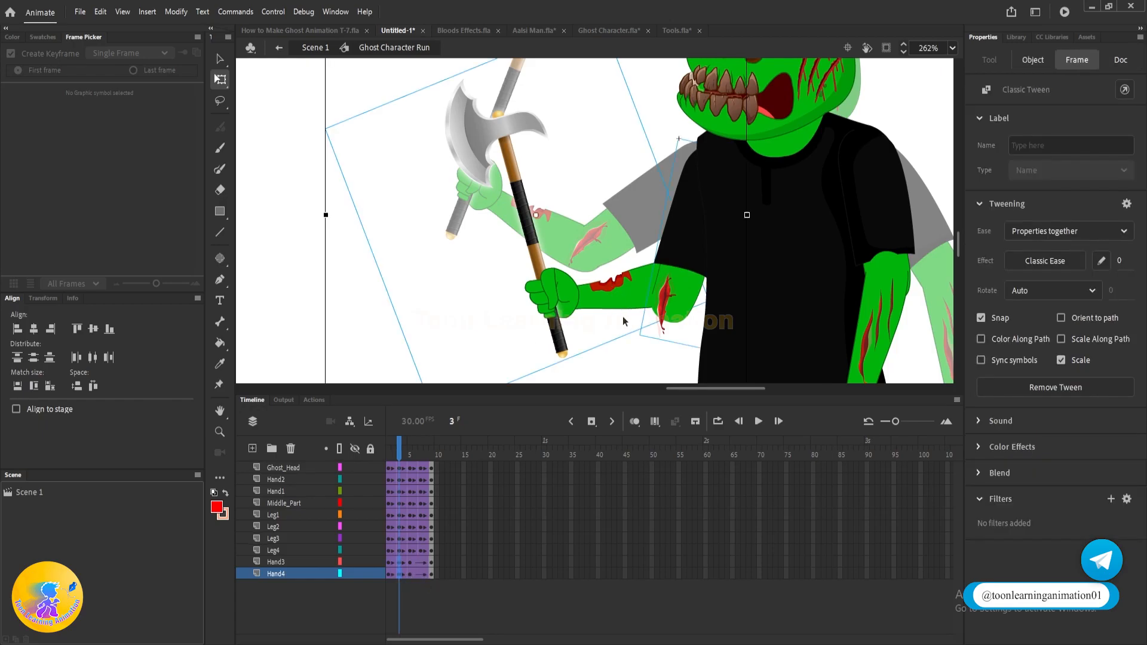
click(949, 136)
scroll(597, 253, down, 2)
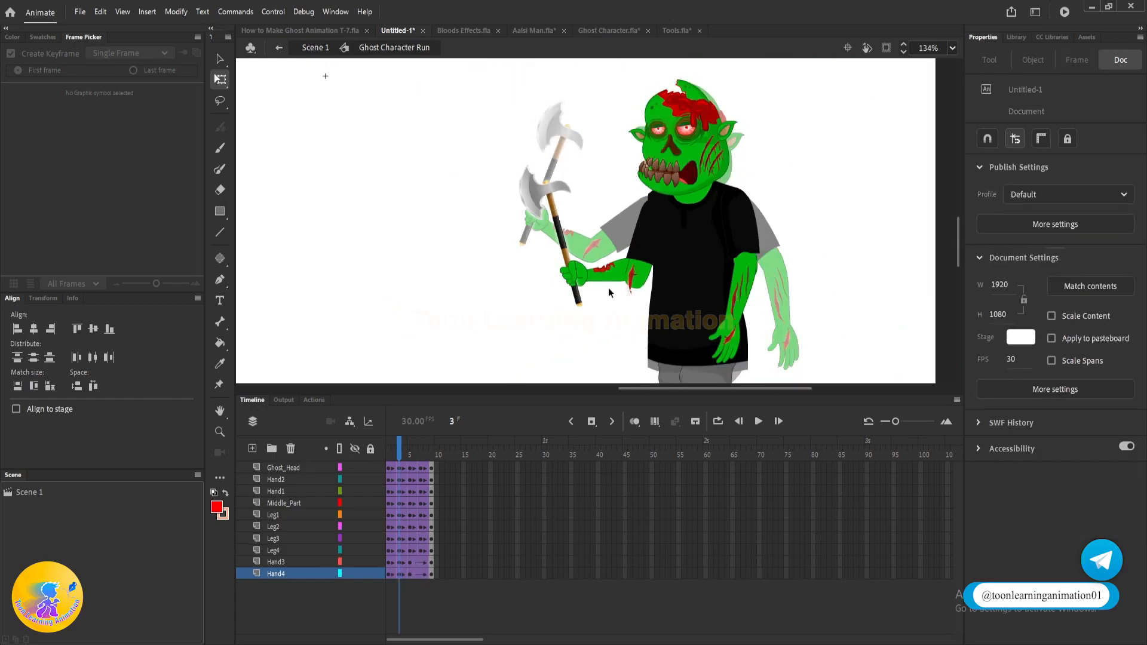
scroll(606, 288, up, 2)
drag(600, 260, 591, 295)
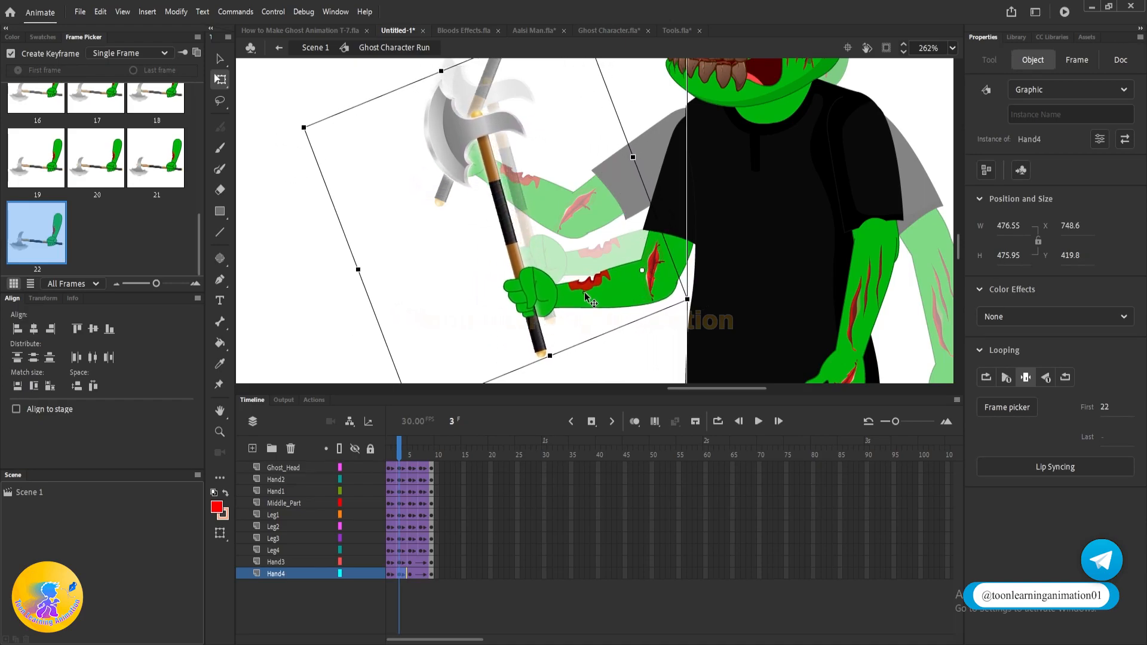
- Add matching axe-arm keyframes at frame 7 and rotate Hand4 slightly downward at the elbow
click(420, 573)
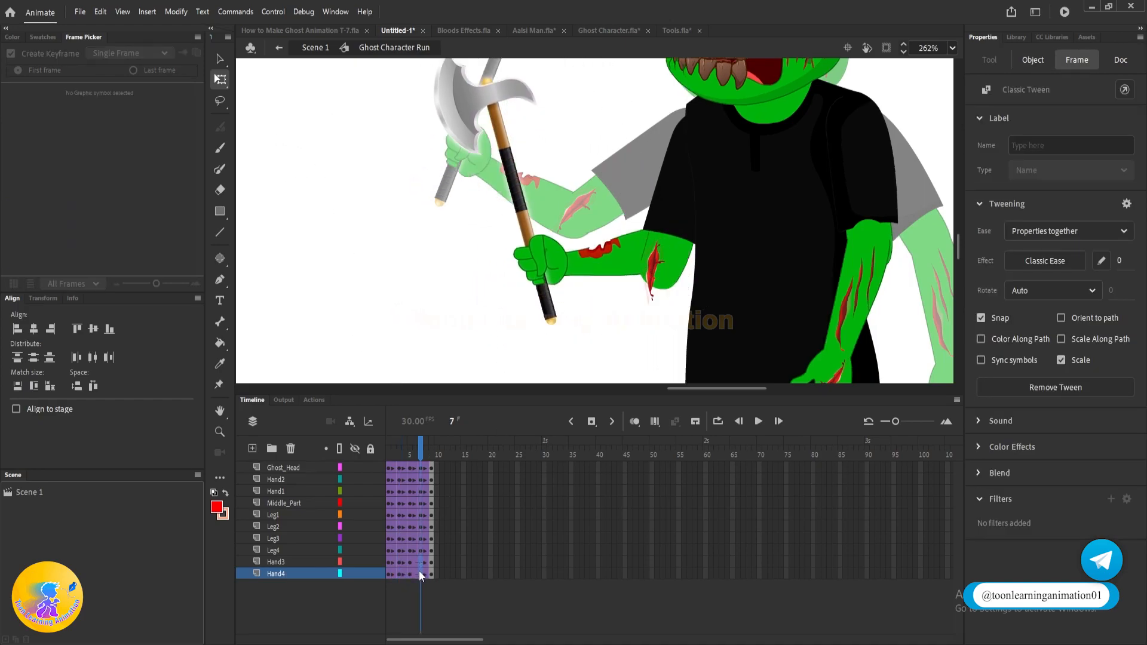
click(568, 205)
click(422, 250)
drag(576, 252, 563, 286)
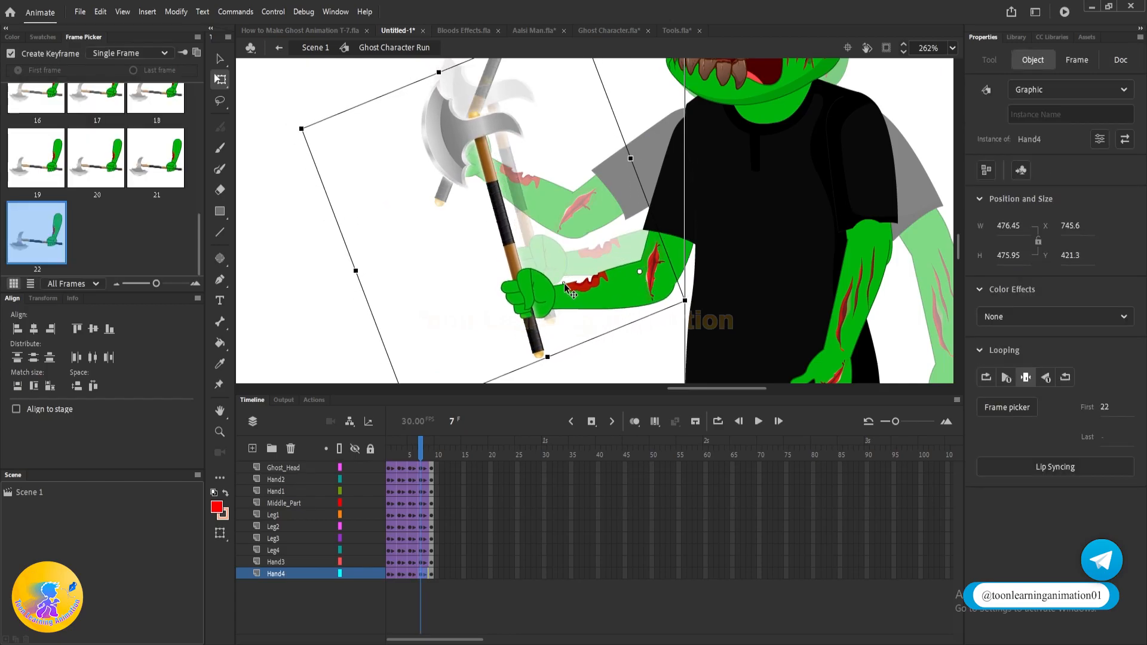
- Select Hand3 and Hand4 at frame 3 and shift the whole axe arm slightly upward at the shoulder
click(403, 457)
drag(622, 245, 691, 300)
click(400, 573)
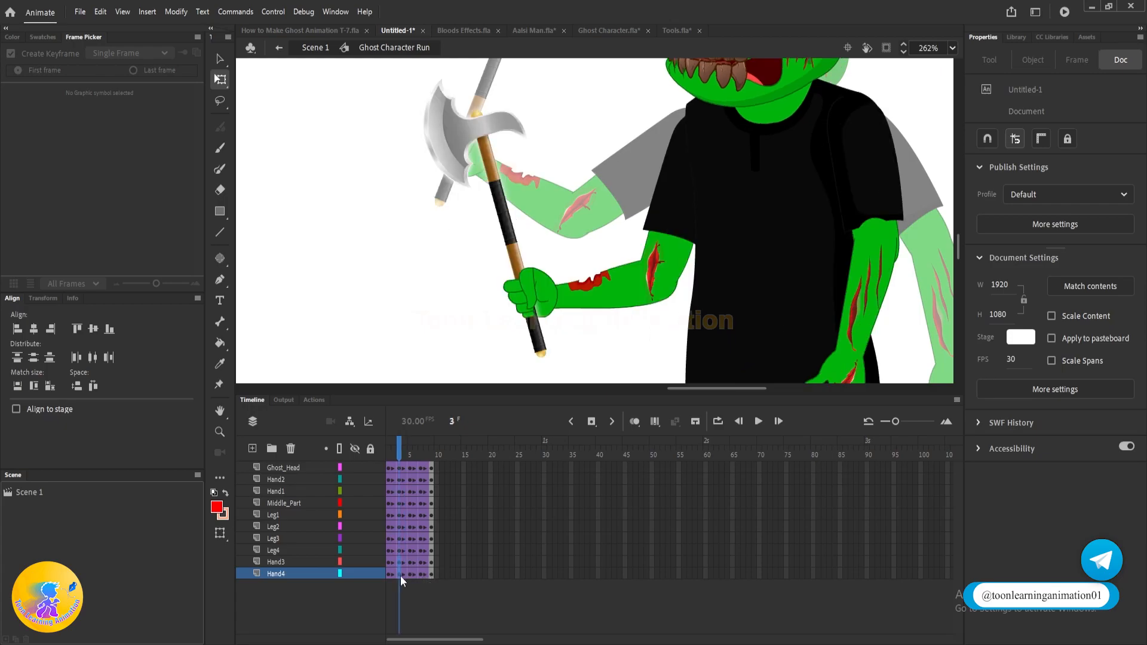
scroll(663, 289, up, 2)
drag(663, 293, 663, 277)
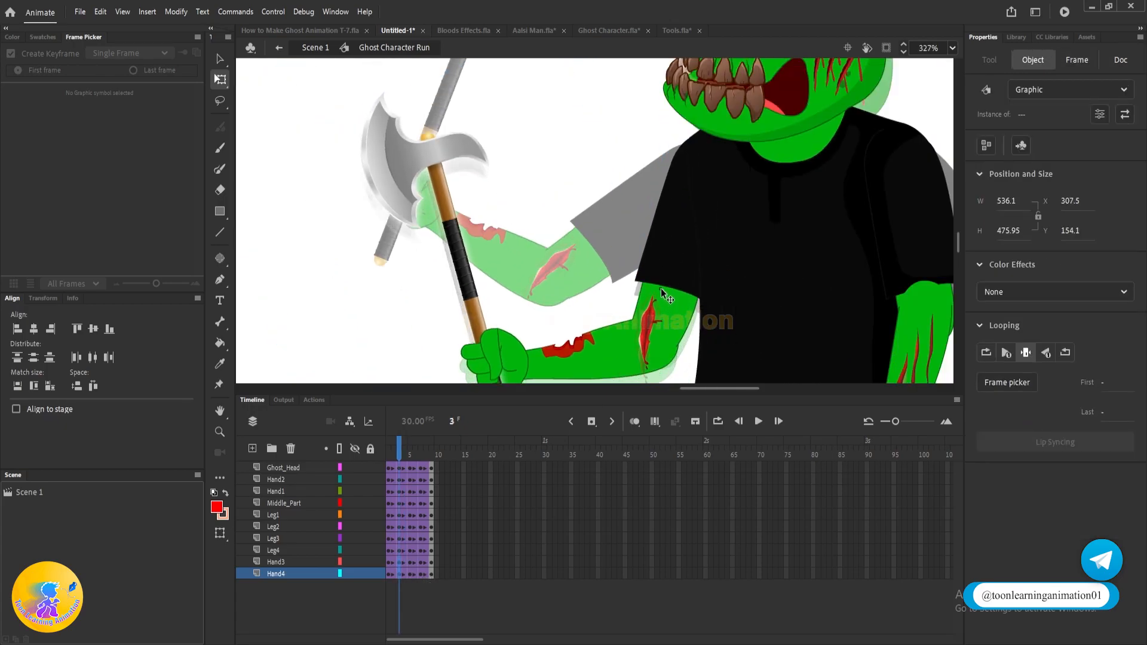
- Shift Hand3 and Hand4 slightly upward together at frame 7 to line the axe arm up with the shoulder
click(422, 572)
click(421, 562)
scroll(642, 350, down, 2)
drag(640, 344, 636, 334)
scroll(667, 221, down, 3)
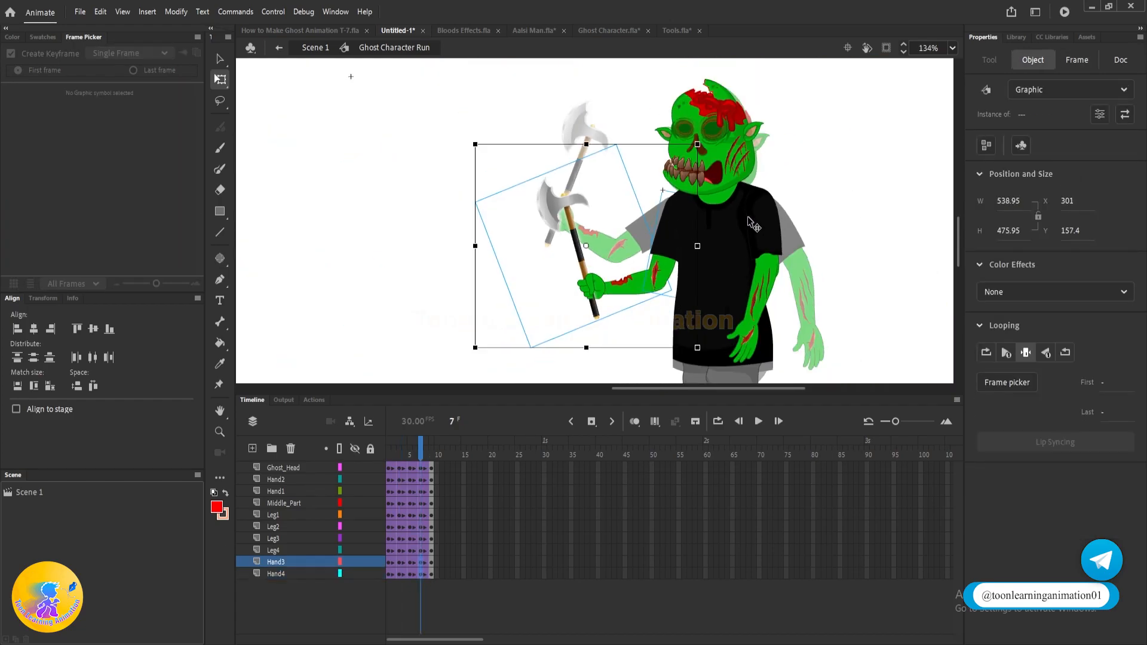
- Play the run cycle from frame 1 to check the axe arm's swing
key(v)
click(797, 213)
click(389, 440)
key(Return)
key(Return)
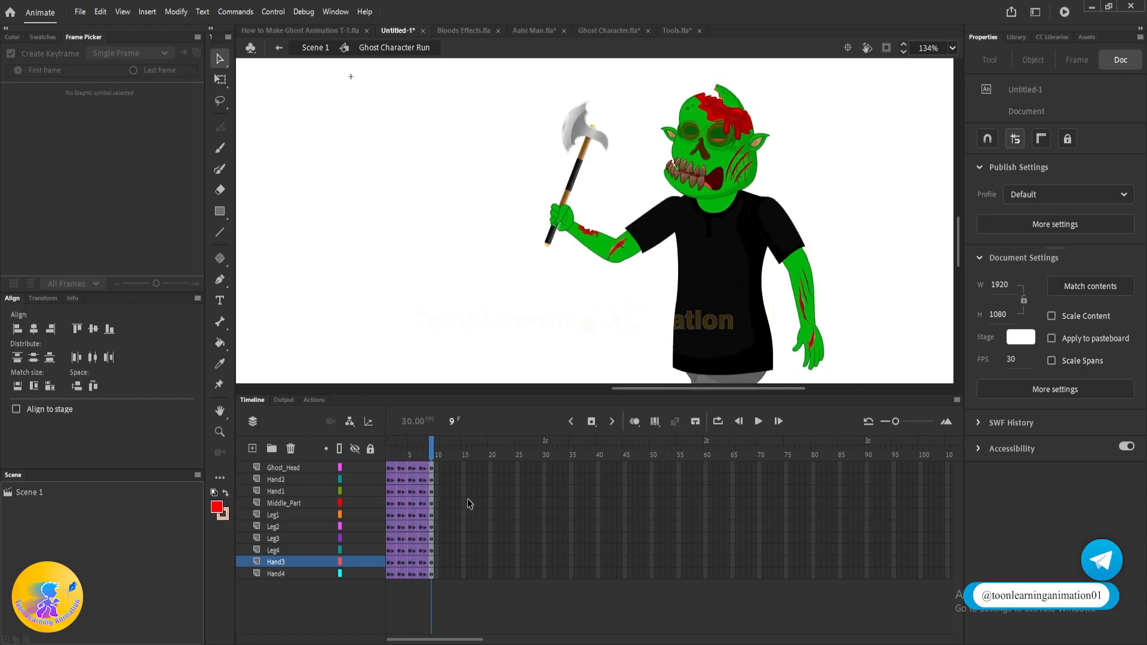
- Duplicate the nine-frame run cycle on all layers repeatedly until it fills the timeline up to frame 49
drag(433, 470, 388, 573)
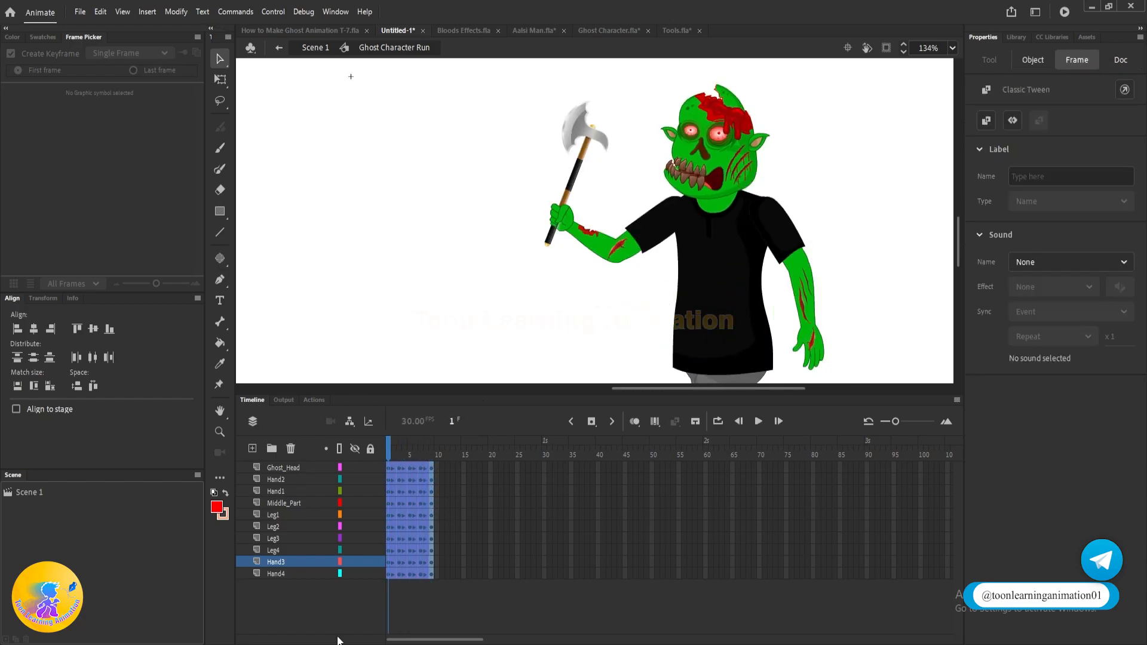
drag(408, 498, 455, 498)
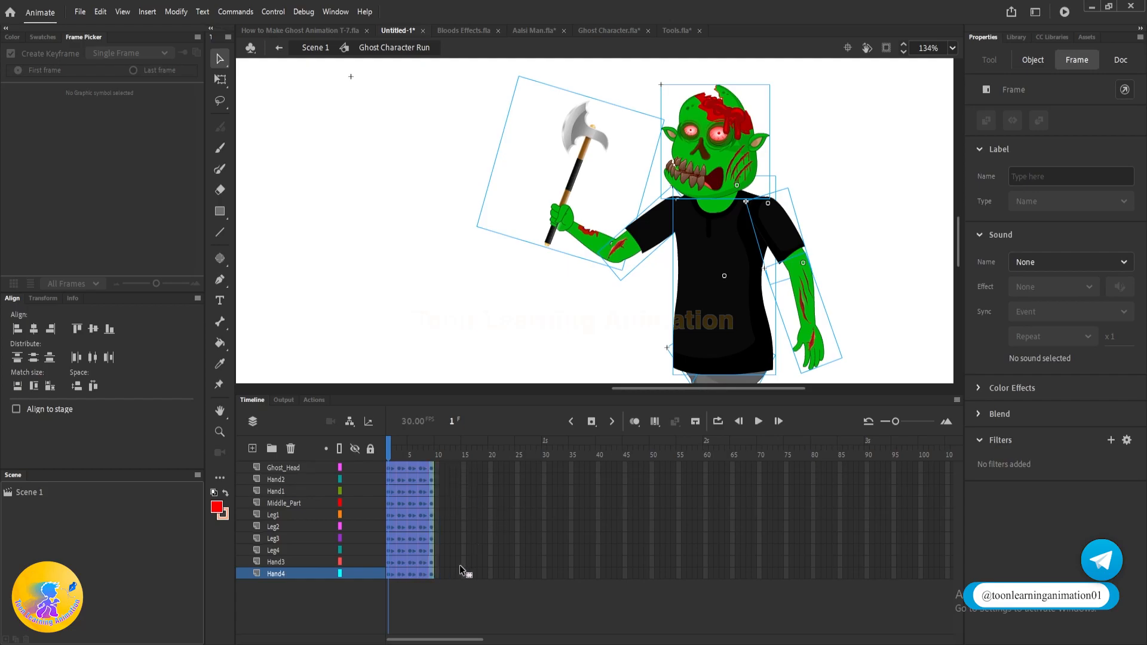
click(470, 597)
drag(476, 469, 388, 574)
drag(432, 499, 518, 503)
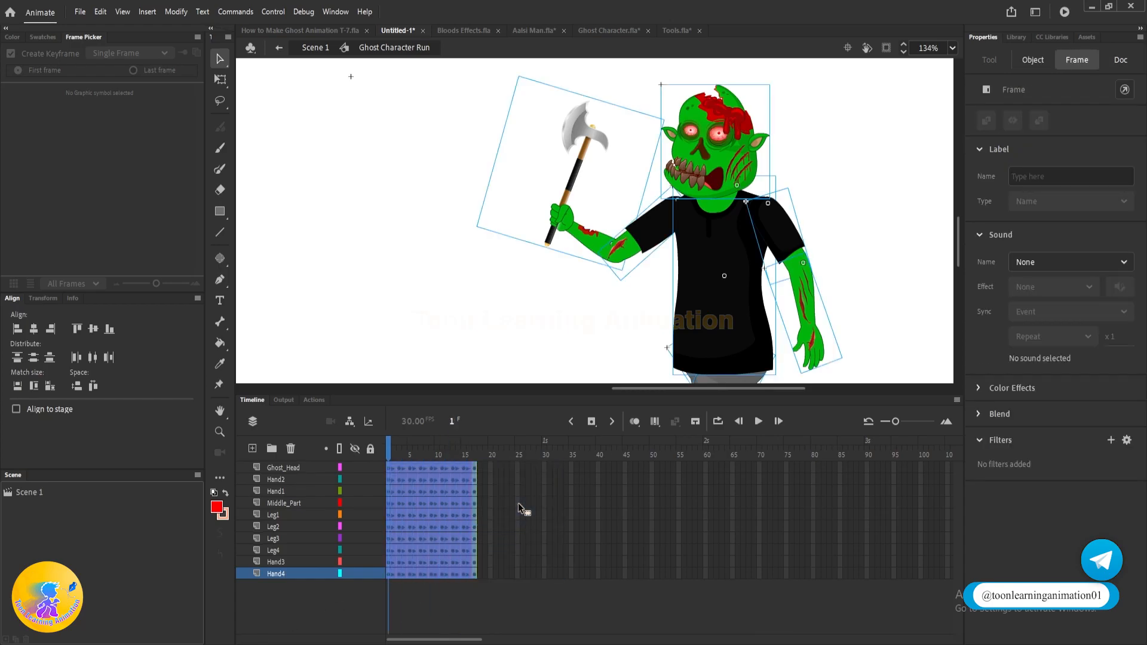
drag(513, 495, 600, 492)
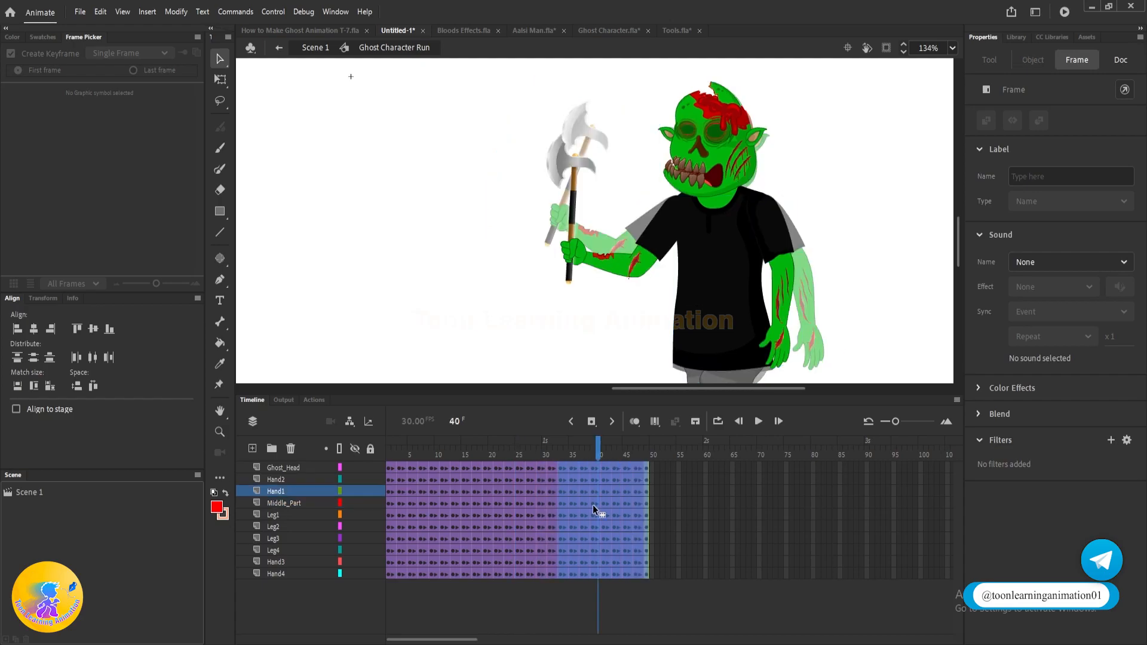
- Synchronize the symbols across all frames from Ghost_Head to Hand4 and return to Scene 1
click(295, 573)
shift+click(291, 468)
right_click(529, 503)
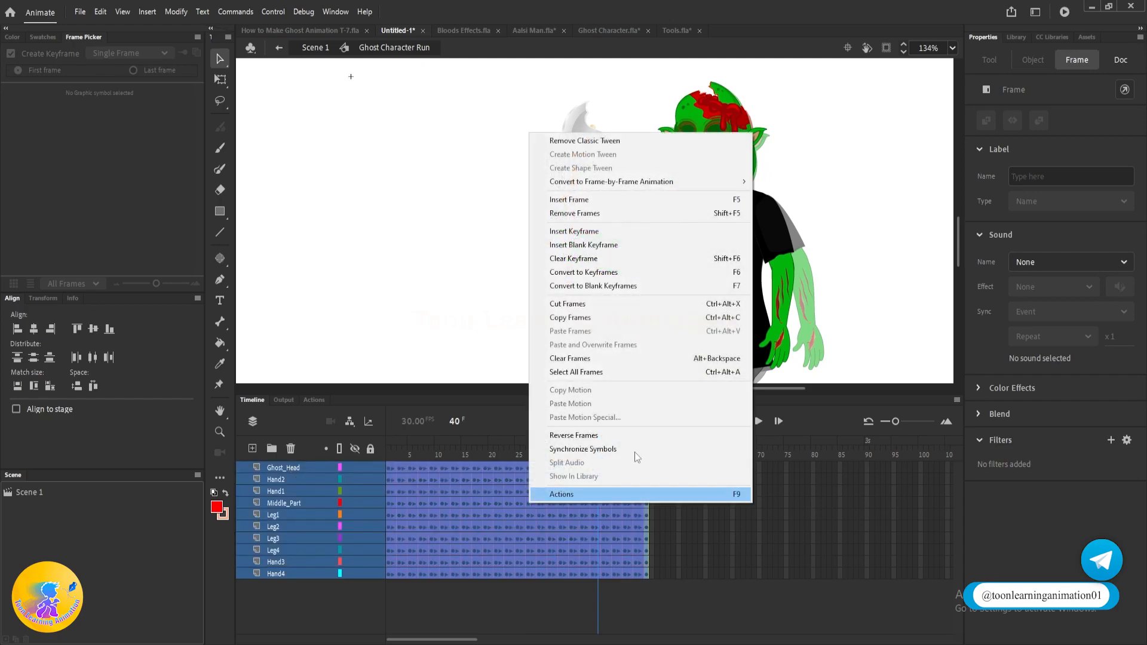
click(616, 448)
click(449, 266)
double_click(449, 264)
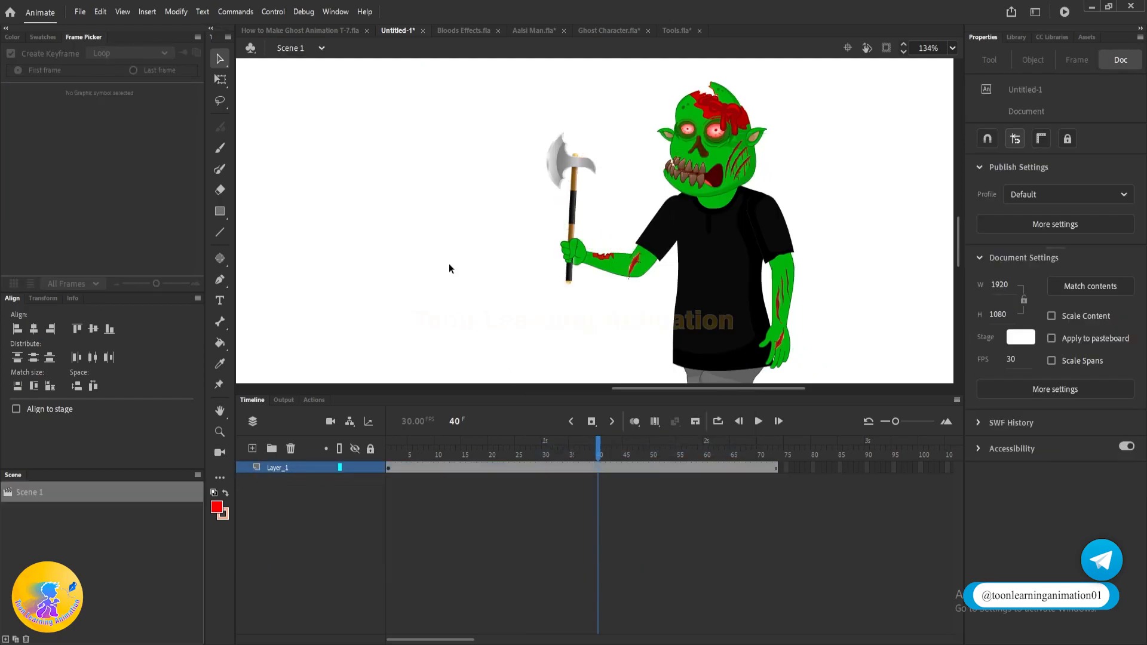
- Copy the running ghost instance and paste it onto the Ghost layer at frame 385 of How to Make Ghost Animation T-7.fla
key(ctrl+2)
drag(632, 222, 979, 336)
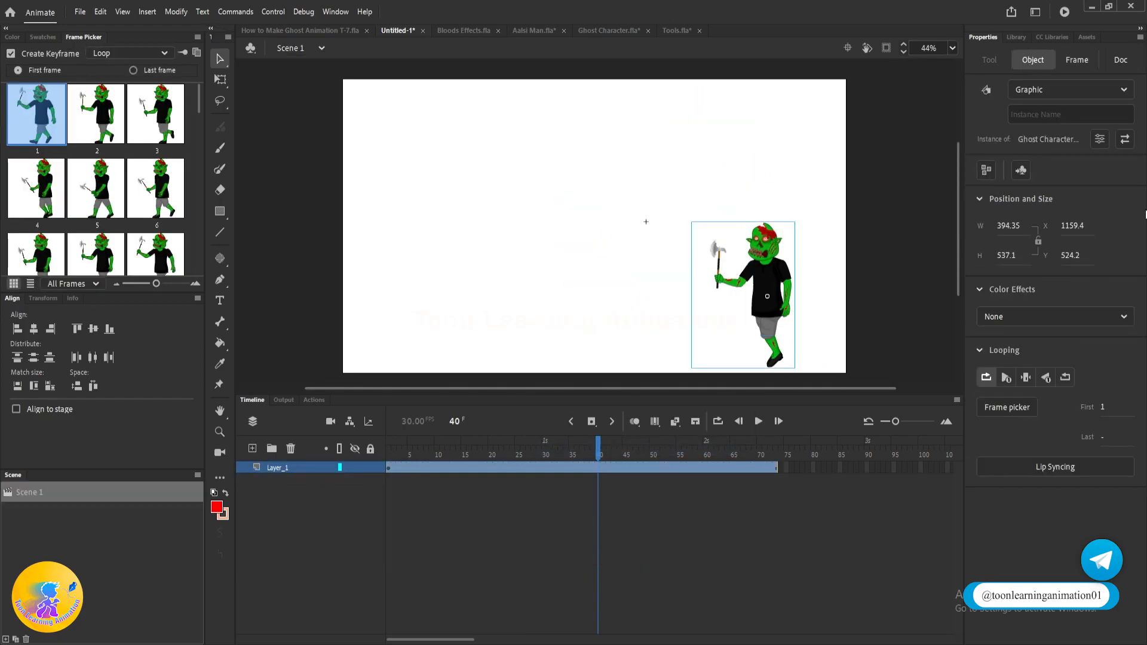
click(307, 30)
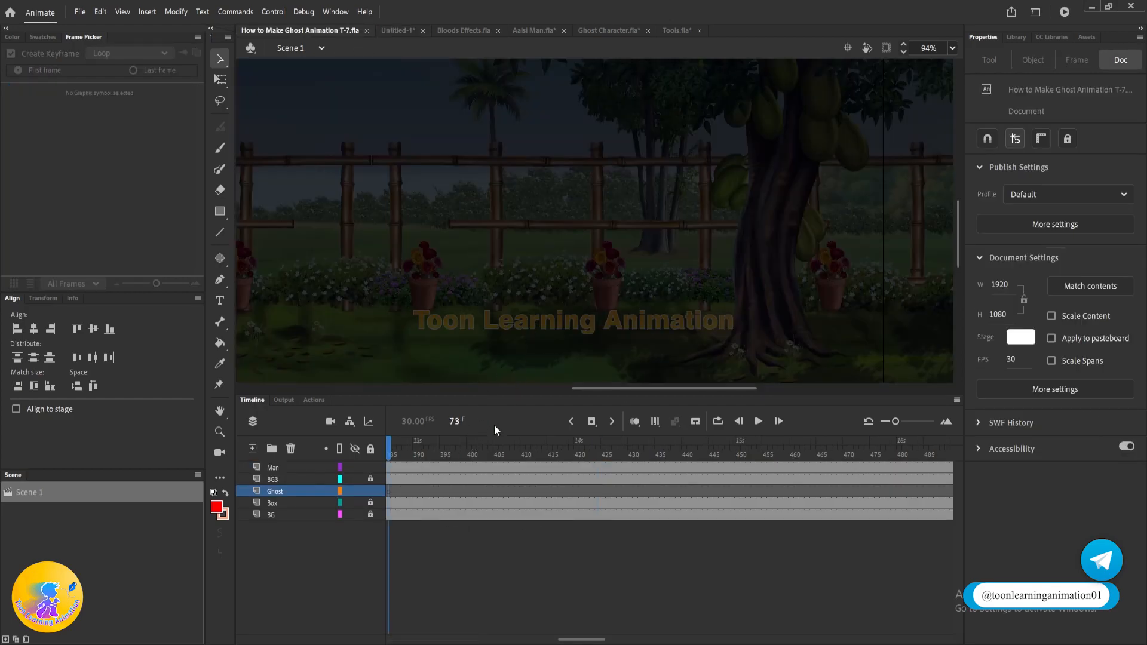
key(ctrl+v)
click(579, 346)
click(607, 366)
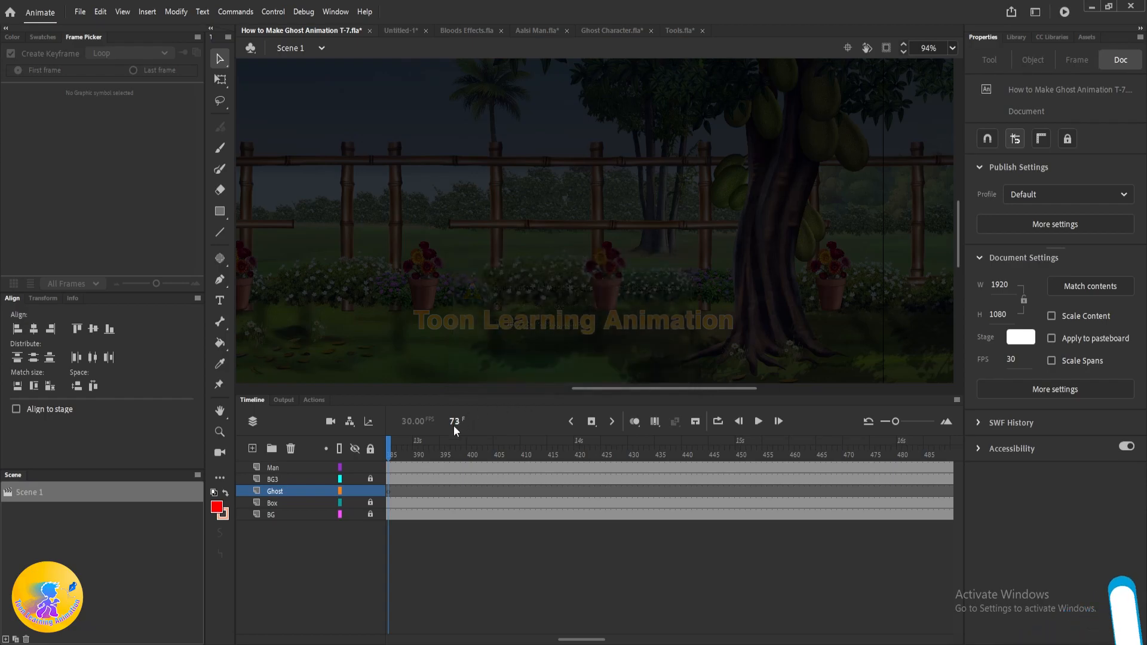
- Play the scene from before frame 298 past frame 405 to check the change from standing to running ghost
drag(417, 460, 363, 460)
key(Return)
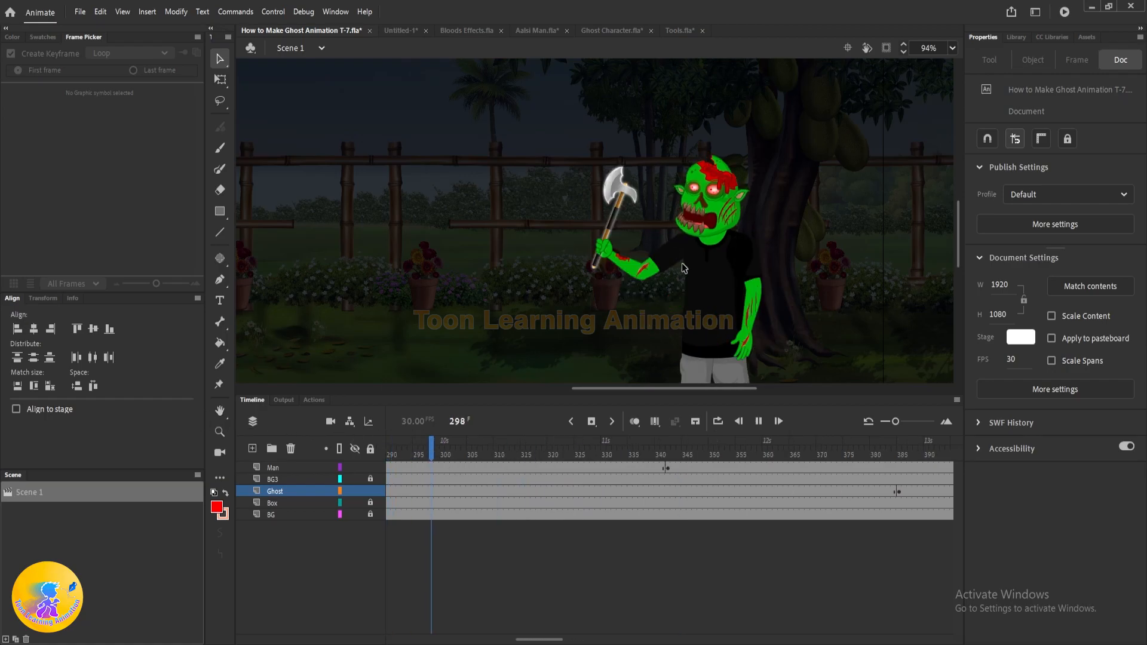
key(Return)
scroll(739, 238, down, 3)
drag(750, 289, 775, 299)
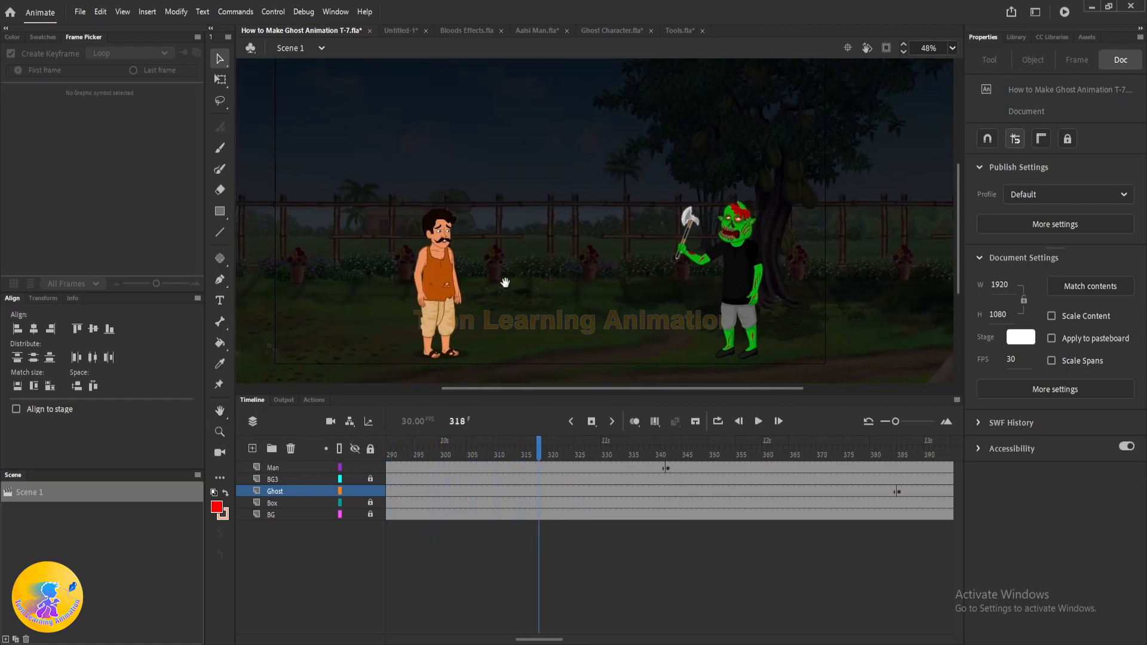
scroll(514, 286, up, 1)
key(Return)
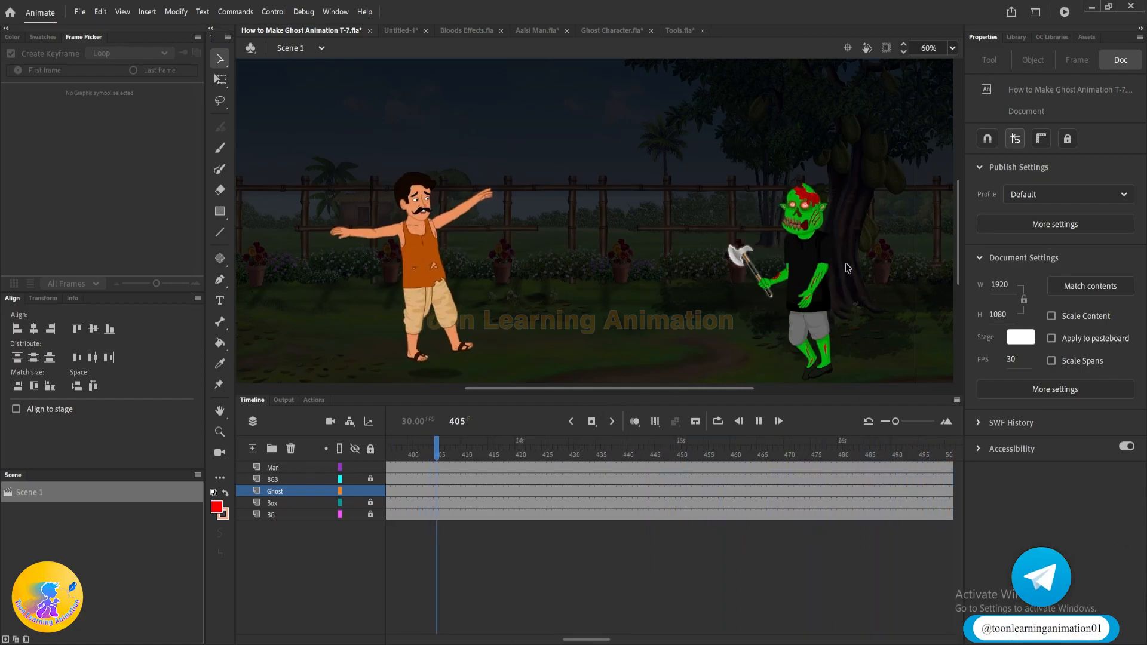
key(Return)
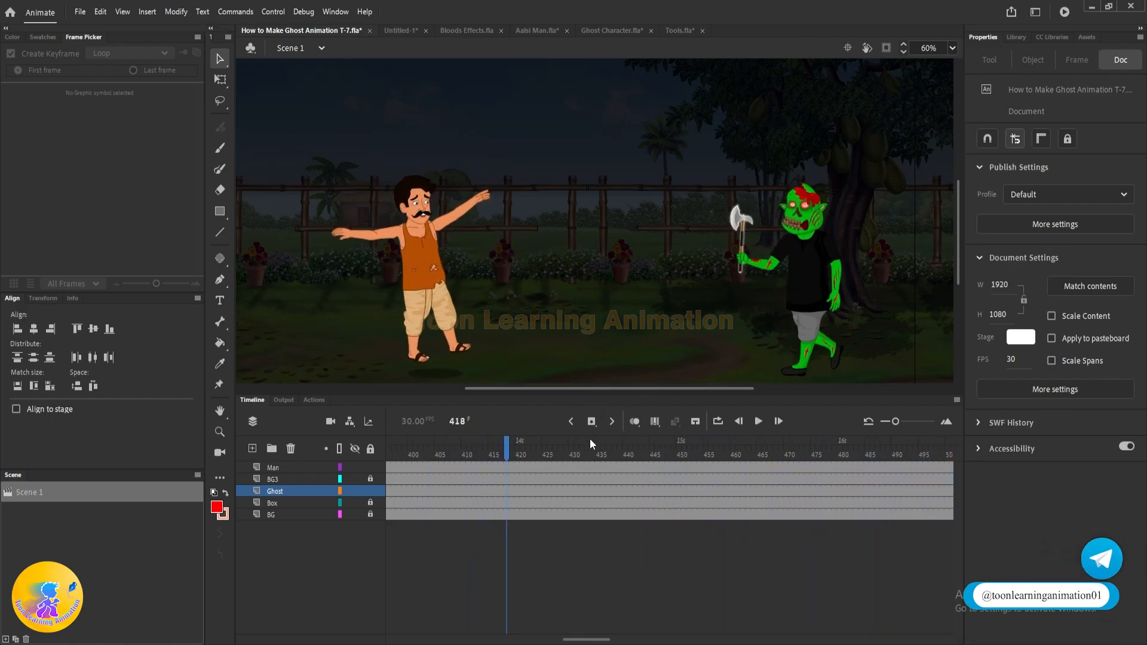
- Add a Ghost keyframe at frame 397, move the ghost close to the man, and create a classic tween from frame 385
drag(513, 449, 716, 493)
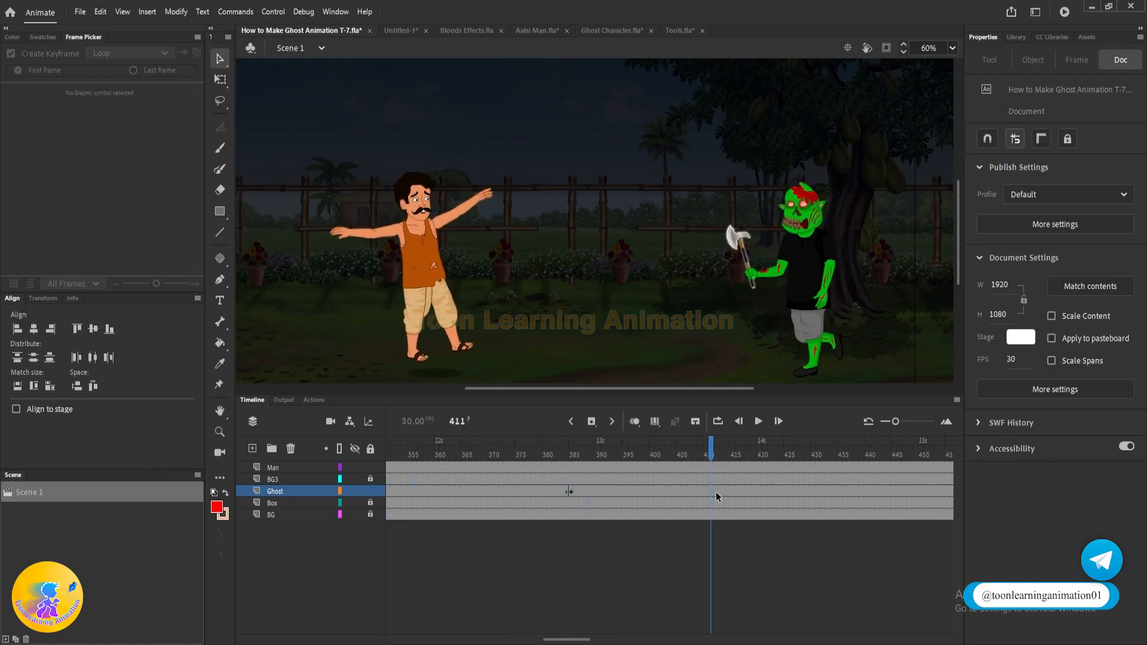
click(635, 492)
drag(812, 290, 559, 292)
right_click(587, 493)
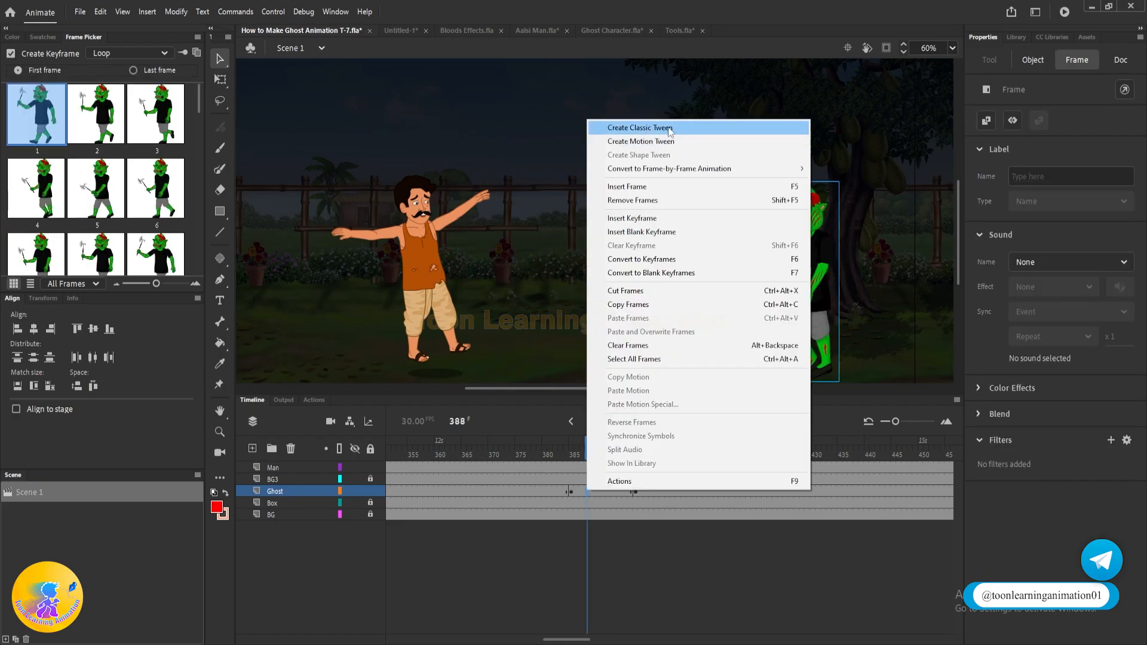
click(615, 122)
- Replay the ghost's run toward the man from frame 385 to judge its speed
drag(589, 442, 570, 456)
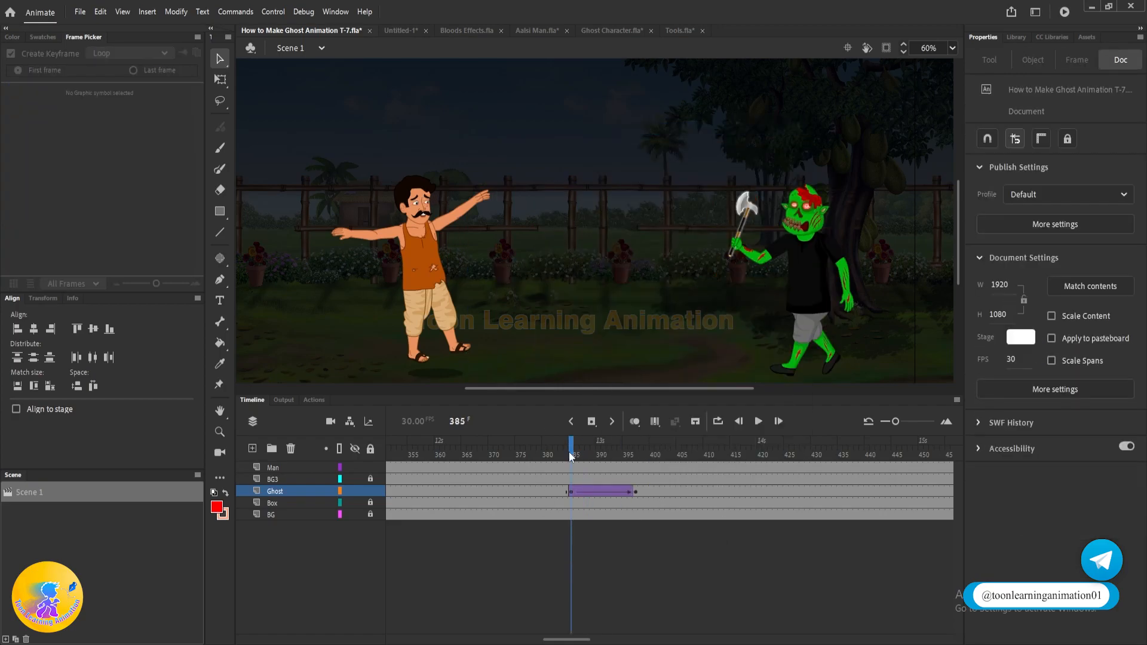
key(Return)
key(Return)
click(572, 455)
key(Return)
key(Return)
click(570, 449)
key(Return)
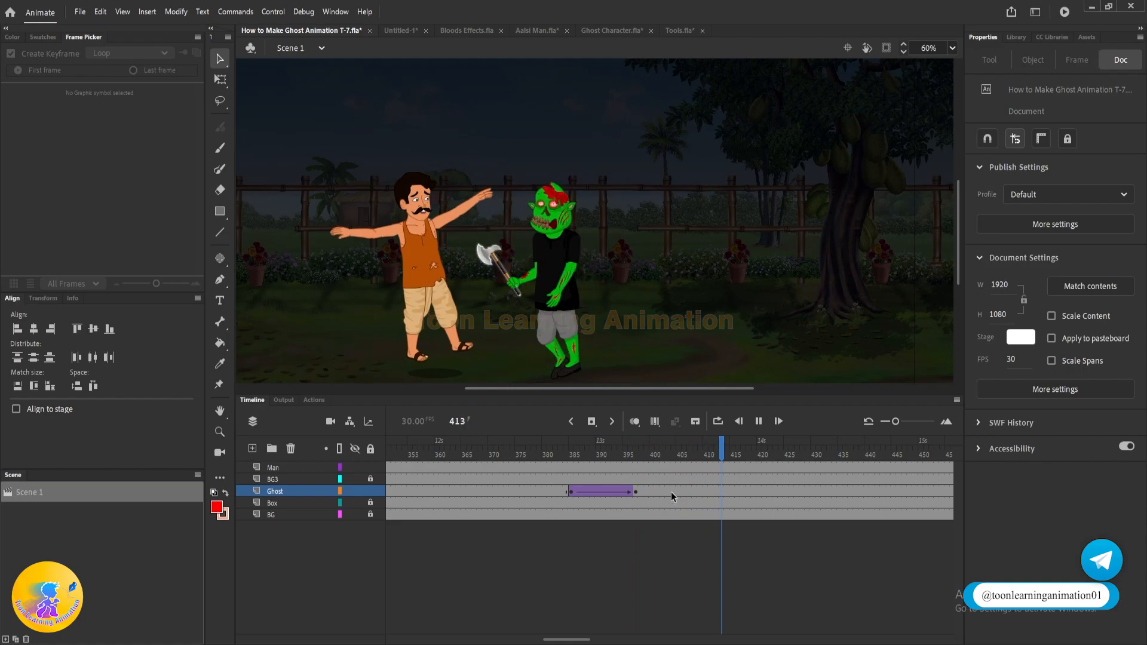
- Lengthen the ghost's run by inserting a keyframe at frame 404 and clearing the one at frame 397
click(673, 493)
key(F6)
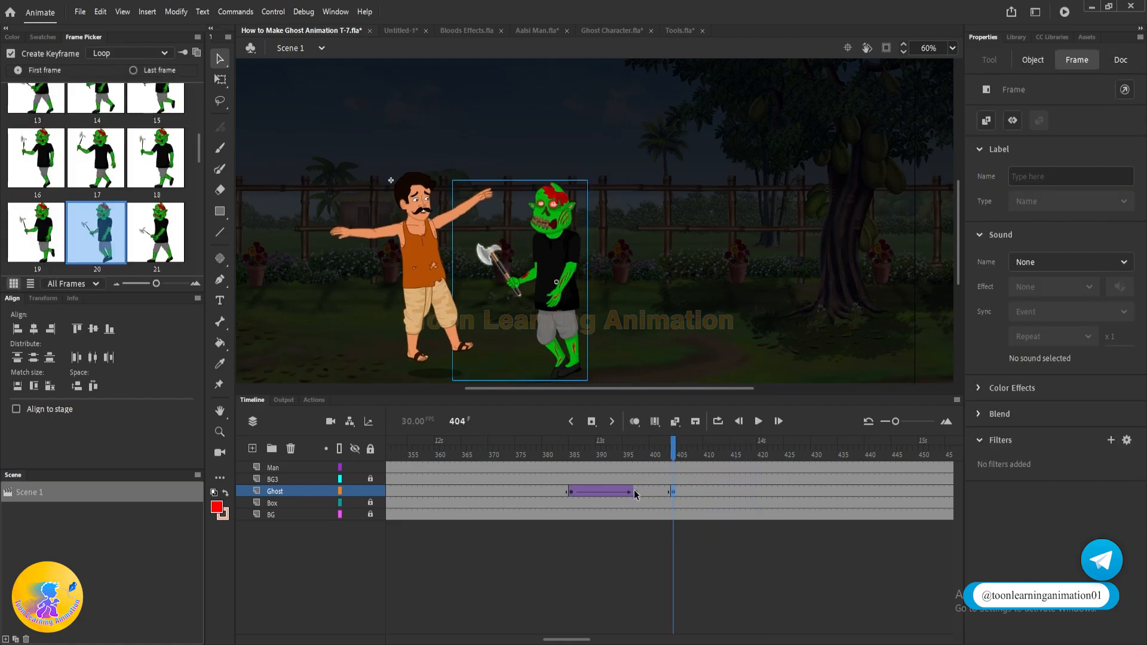
click(635, 492)
key(shift+F6)
- Play the lengthened run from frame 385 to check the slower pace
click(569, 449)
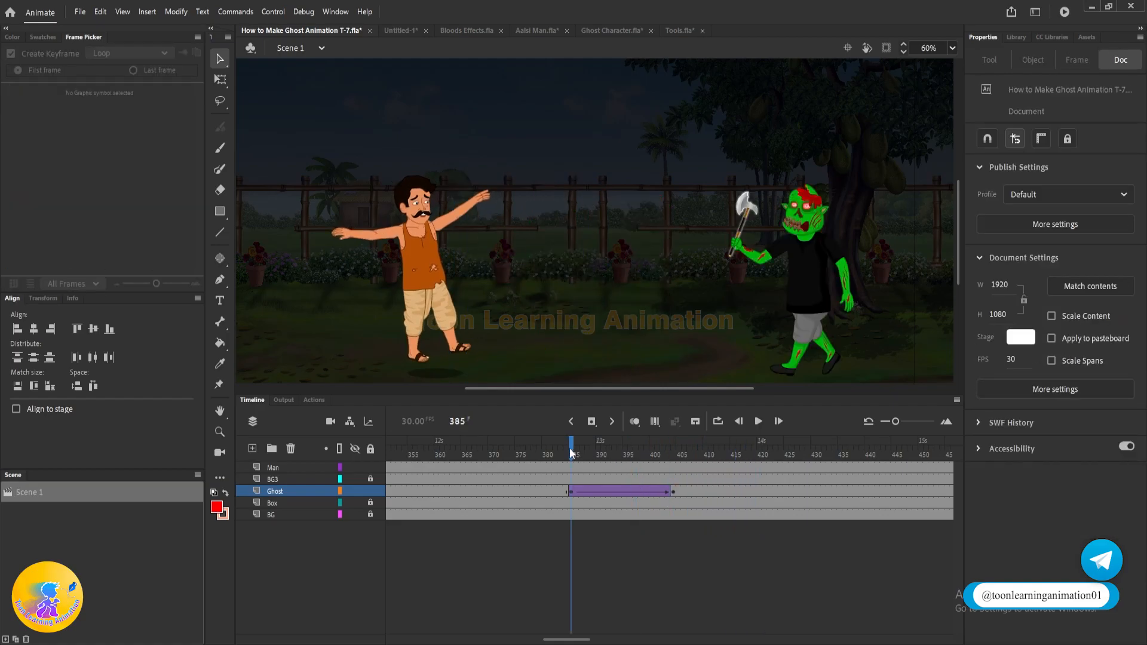
key(Return)
click(583, 448)
key(Return)
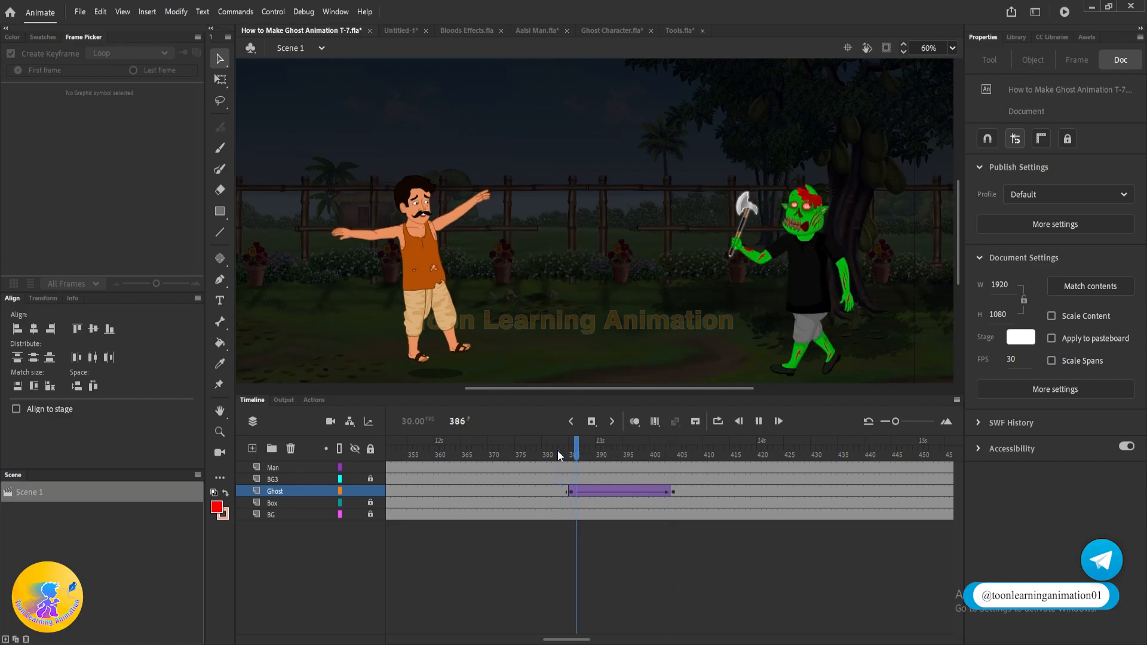
- Insert a keyframe at frame 385 on the Man layer and delete the man from that frame onward
drag(601, 450, 570, 453)
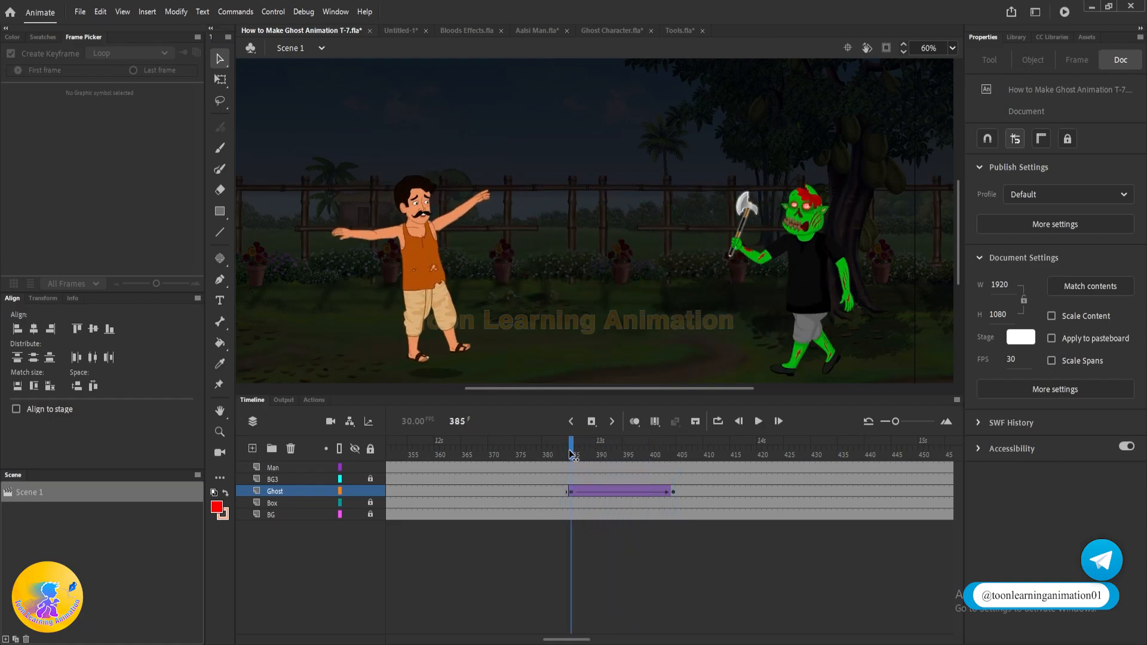
click(438, 288)
click(627, 561)
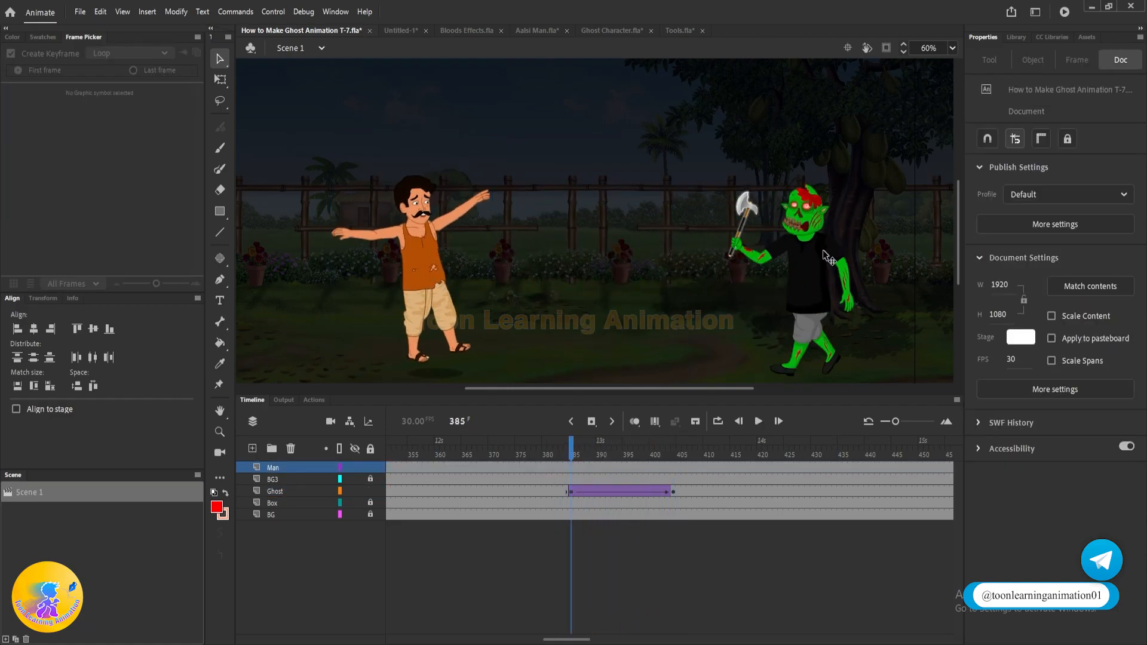
click(822, 254)
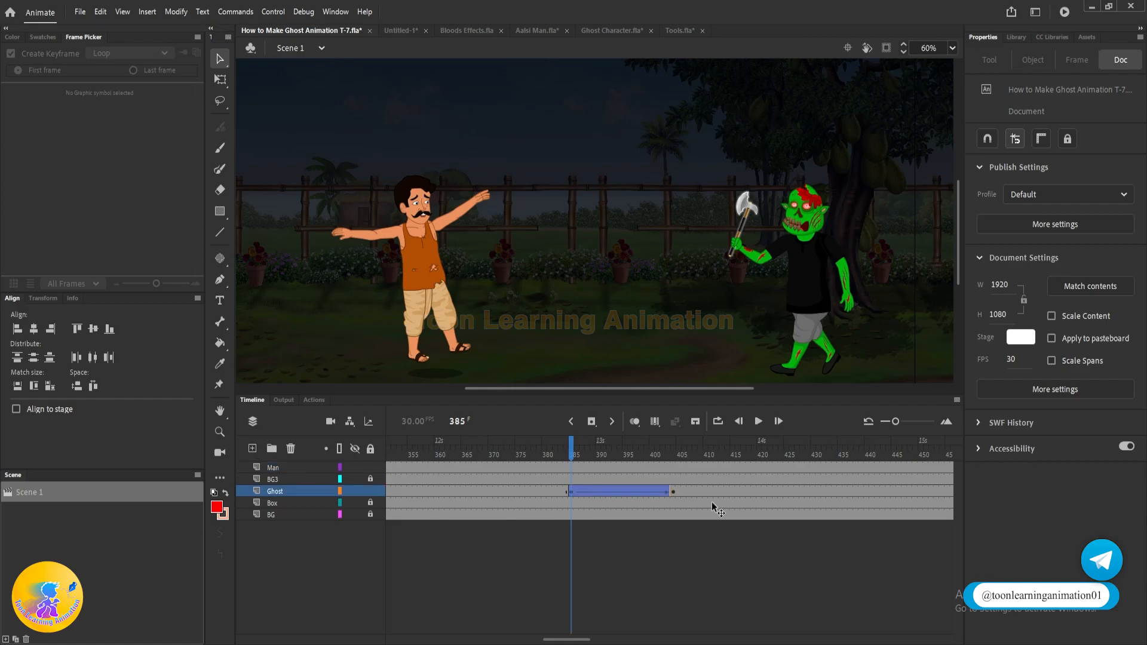
click(438, 251)
click(621, 548)
click(571, 471)
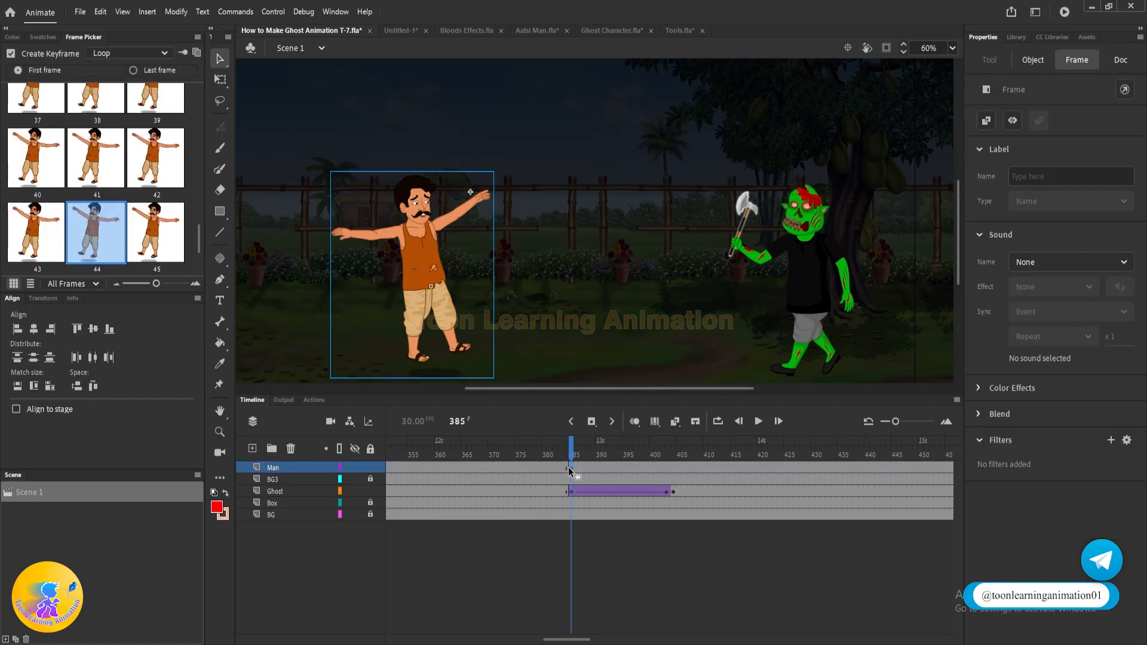
key(Delete)
- Play and scrub the ghost's run without the man from frame 385, and save the document
drag(563, 448, 683, 449)
click(572, 445)
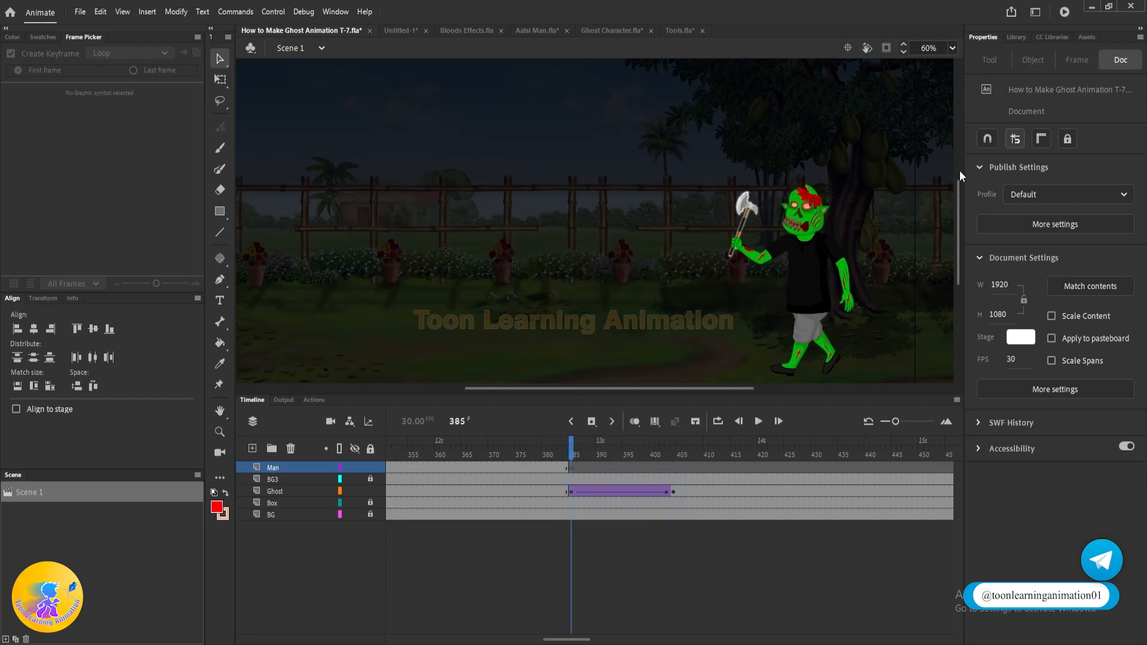
key(Return)
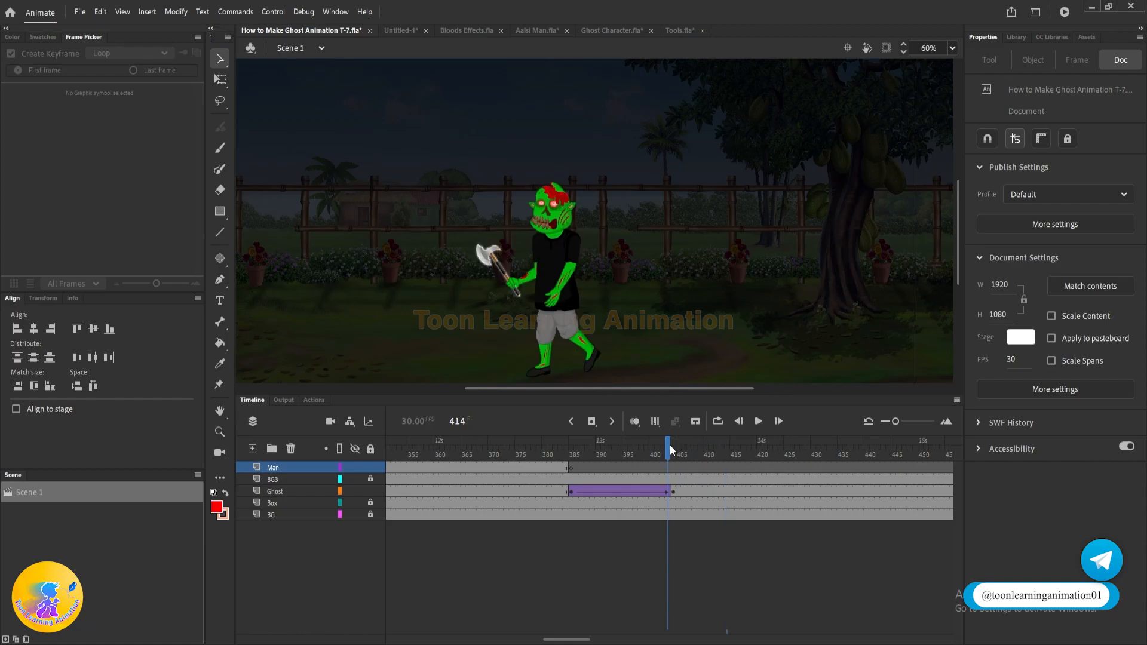
drag(660, 459, 678, 463)
key(ctrl+s)
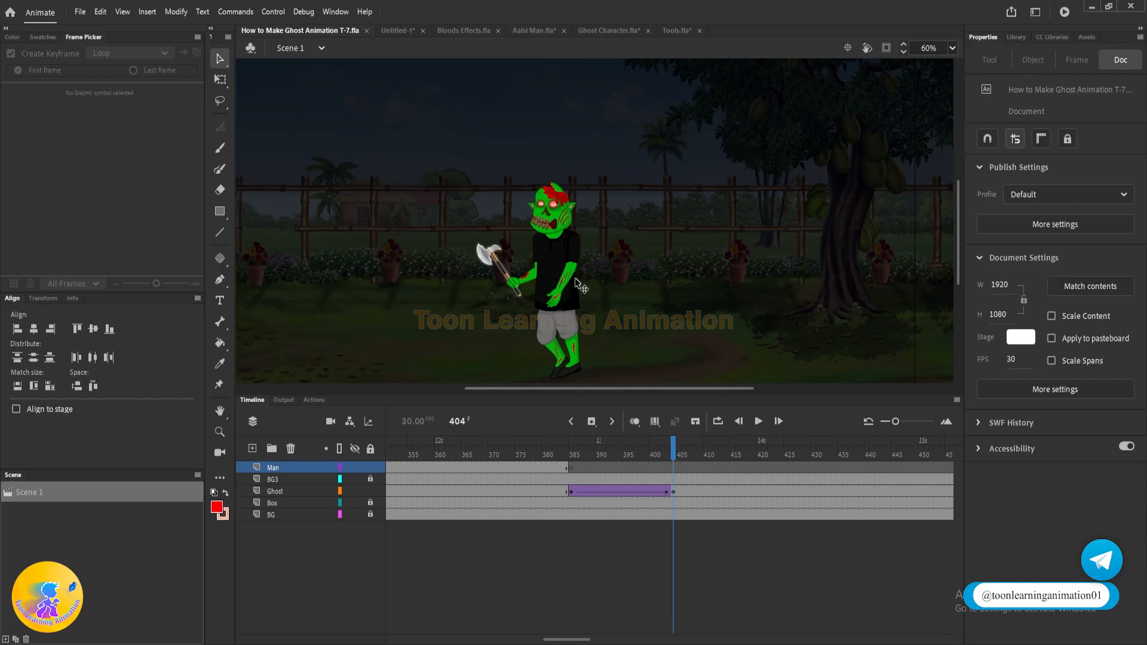
- Compare the shot before the run with its end at frame 404, and insert a Ghost keyframe at frame 405
drag(623, 241, 680, 246)
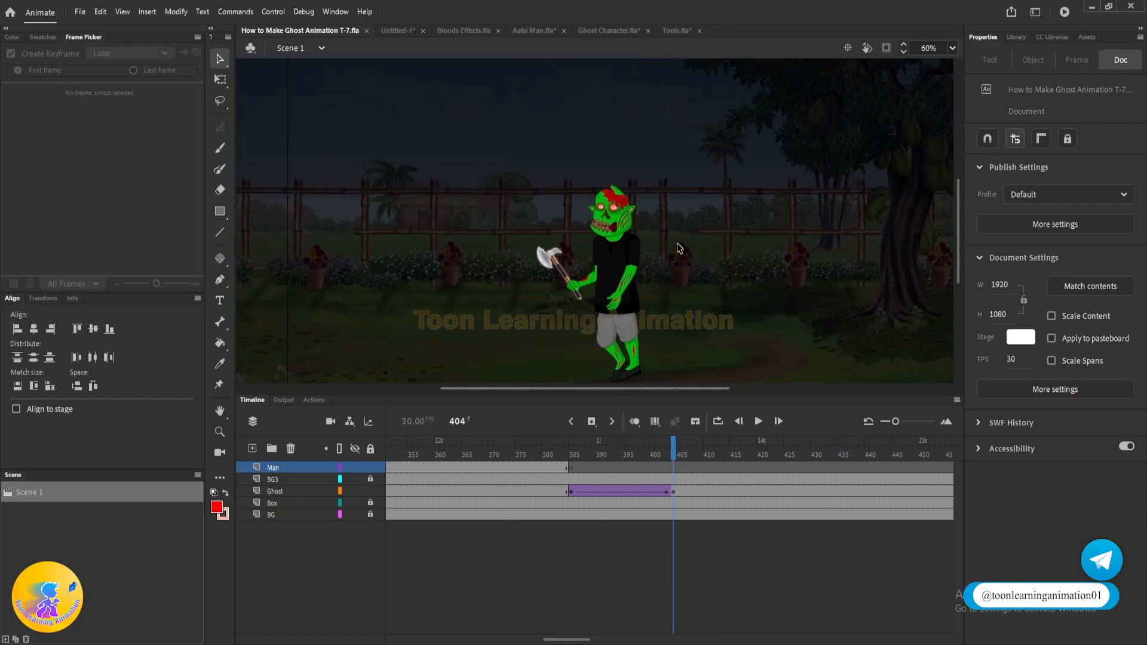
click(558, 459)
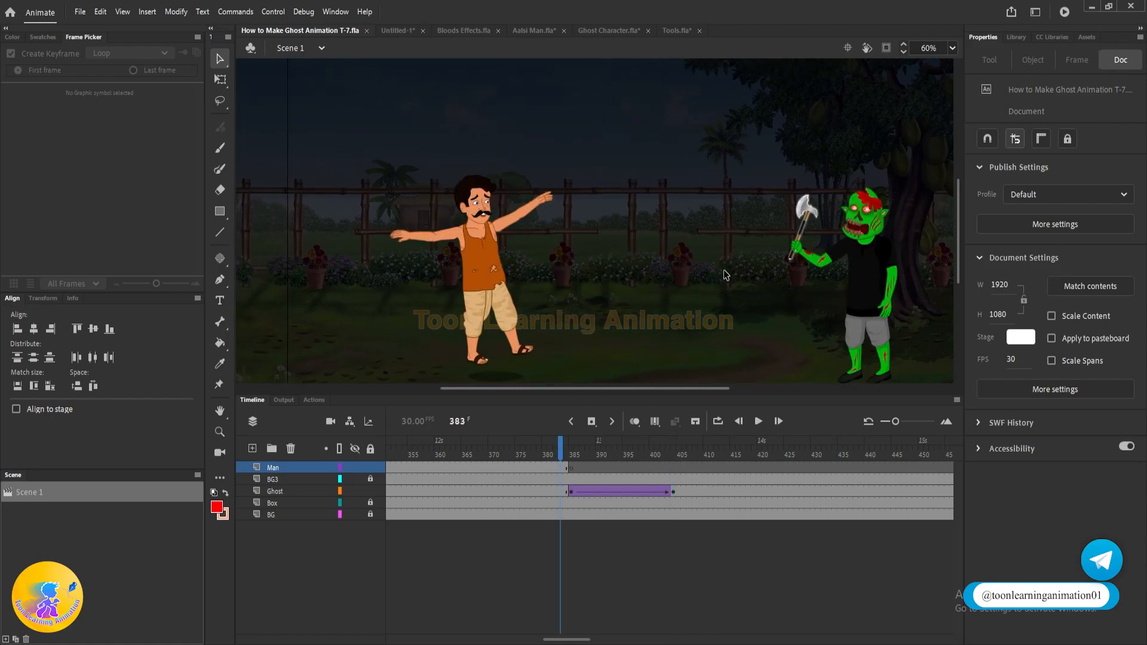
click(673, 454)
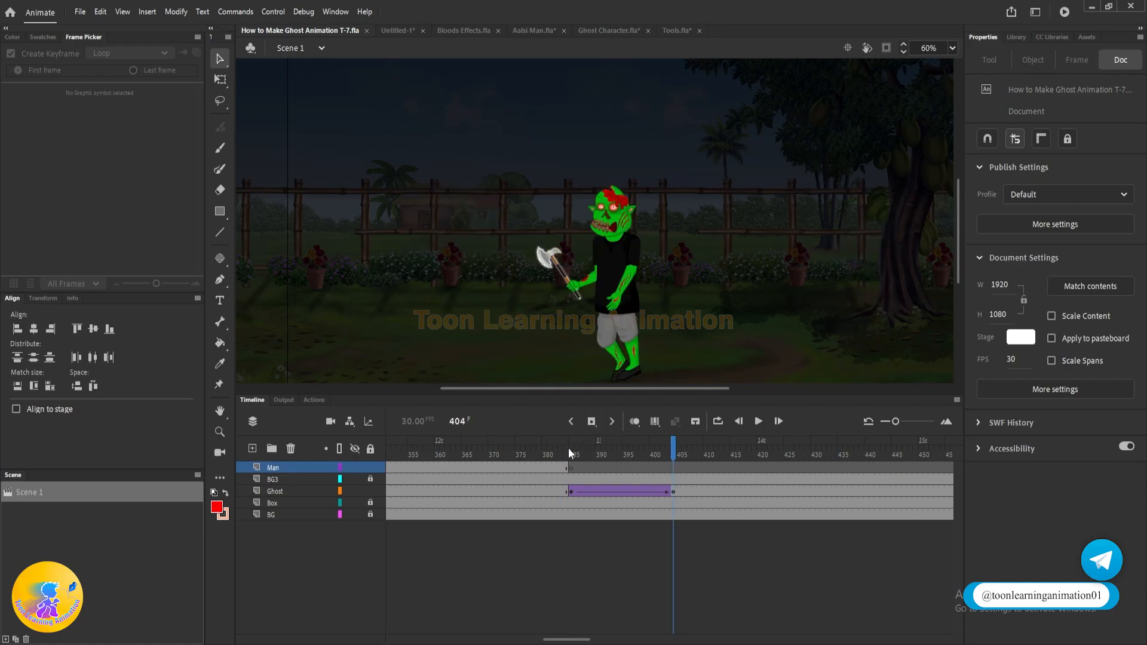
click(676, 458)
click(676, 492)
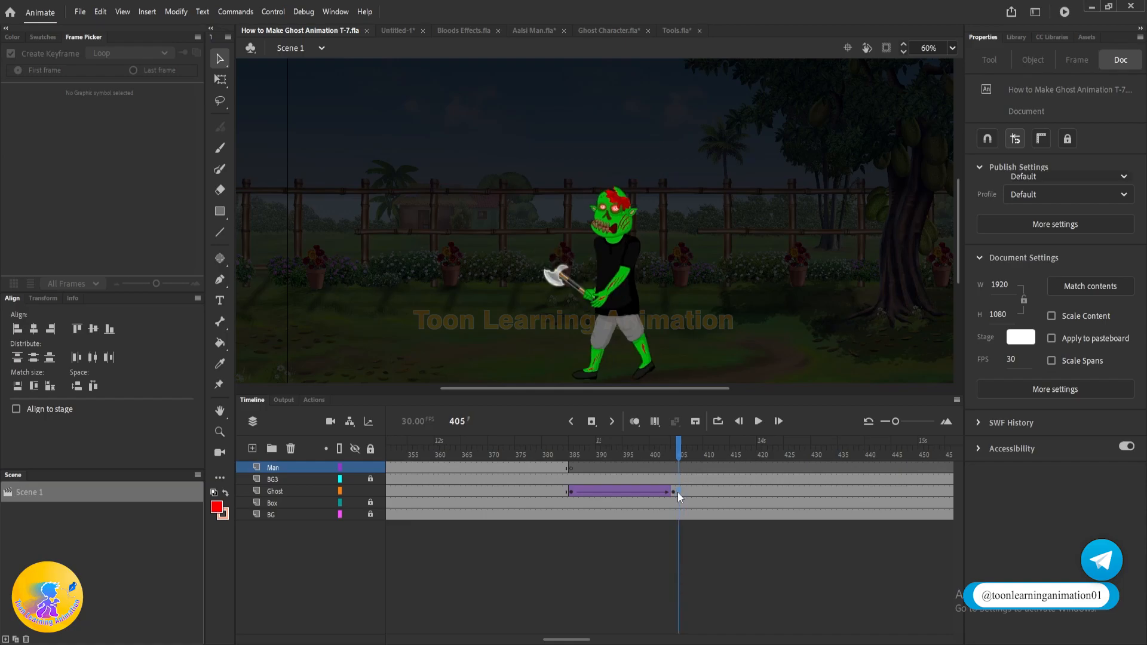
key(F6)
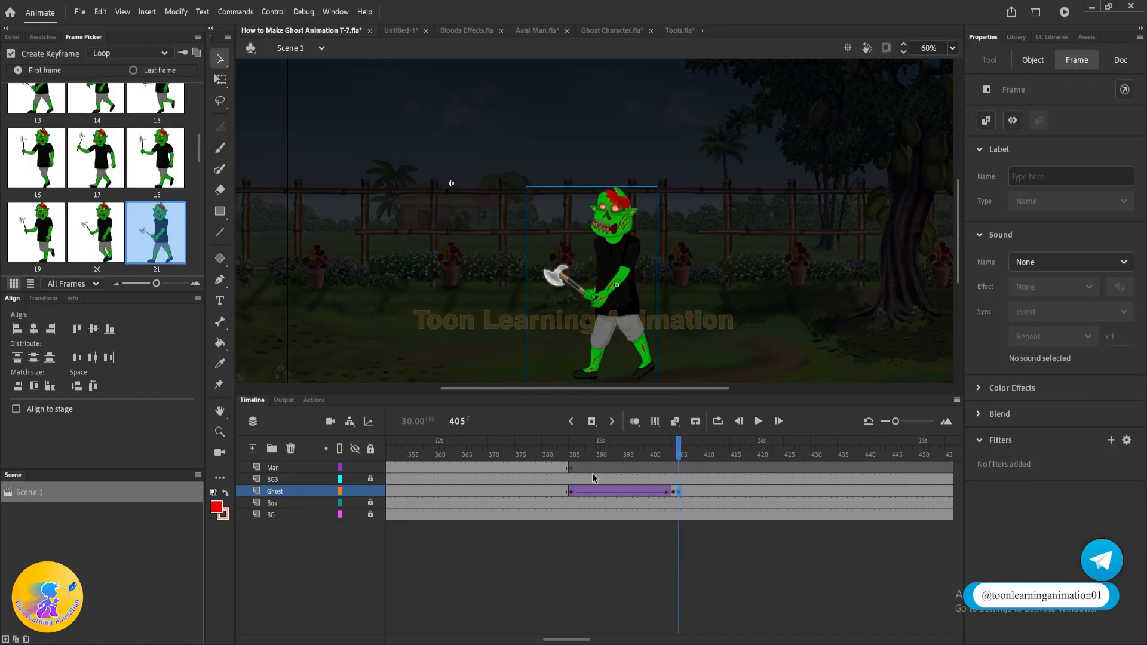
- Copy the standing ghost from frame 337 into frame 405 of the Ghost layer and place it left of the walking ghost
scroll(558, 615, left, 5)
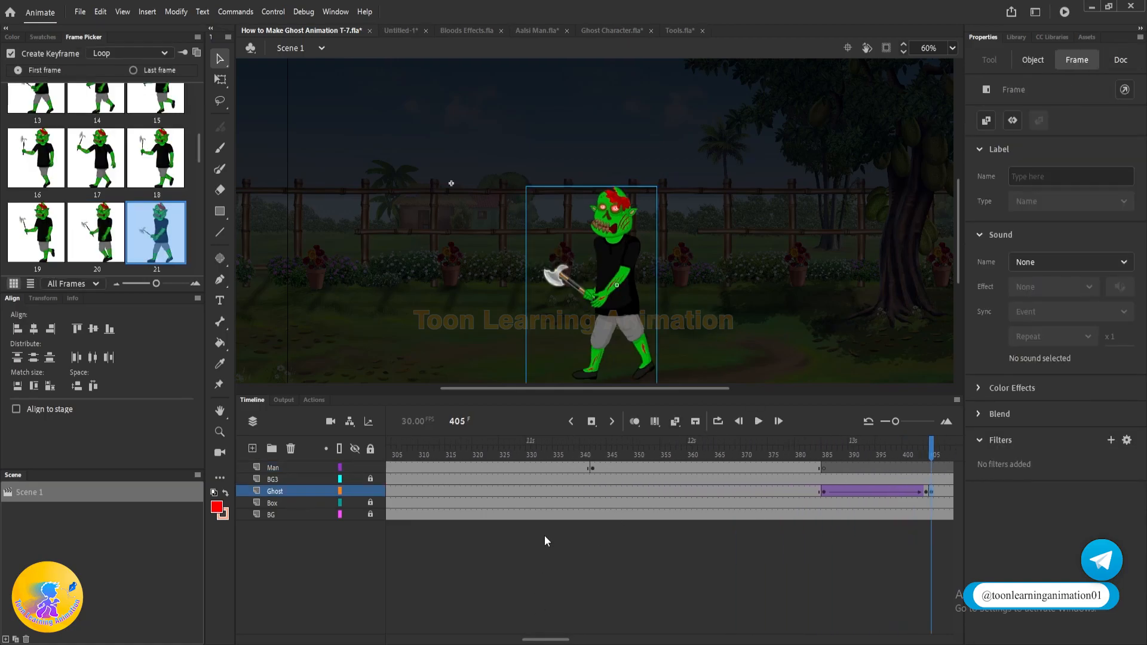
click(565, 451)
click(885, 287)
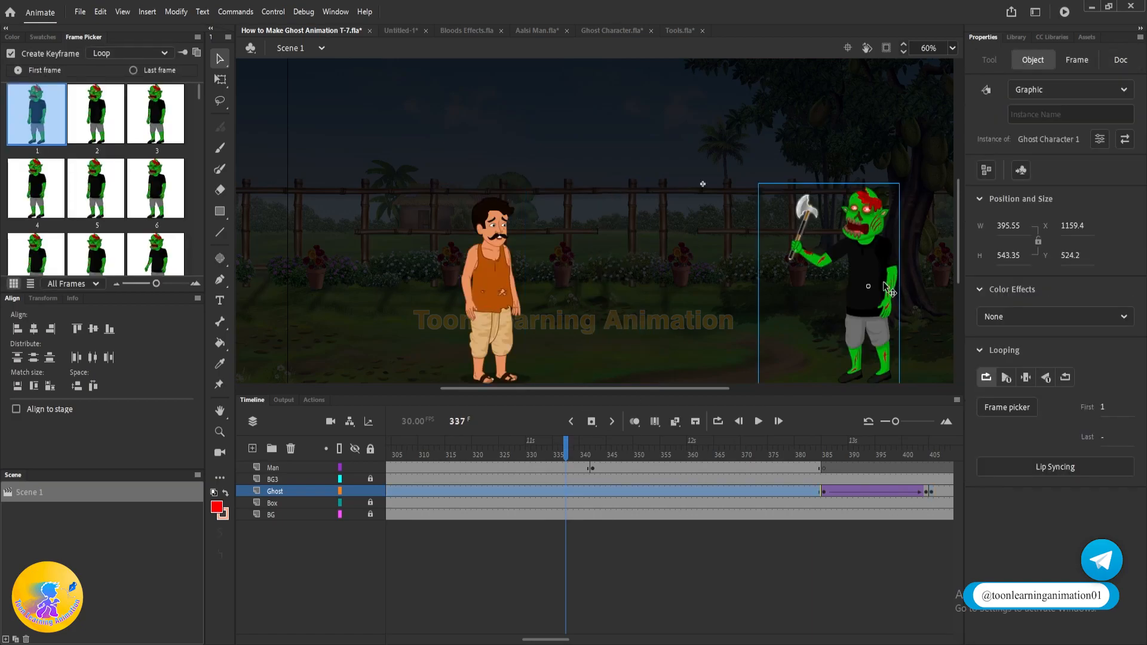
drag(919, 446, 690, 467)
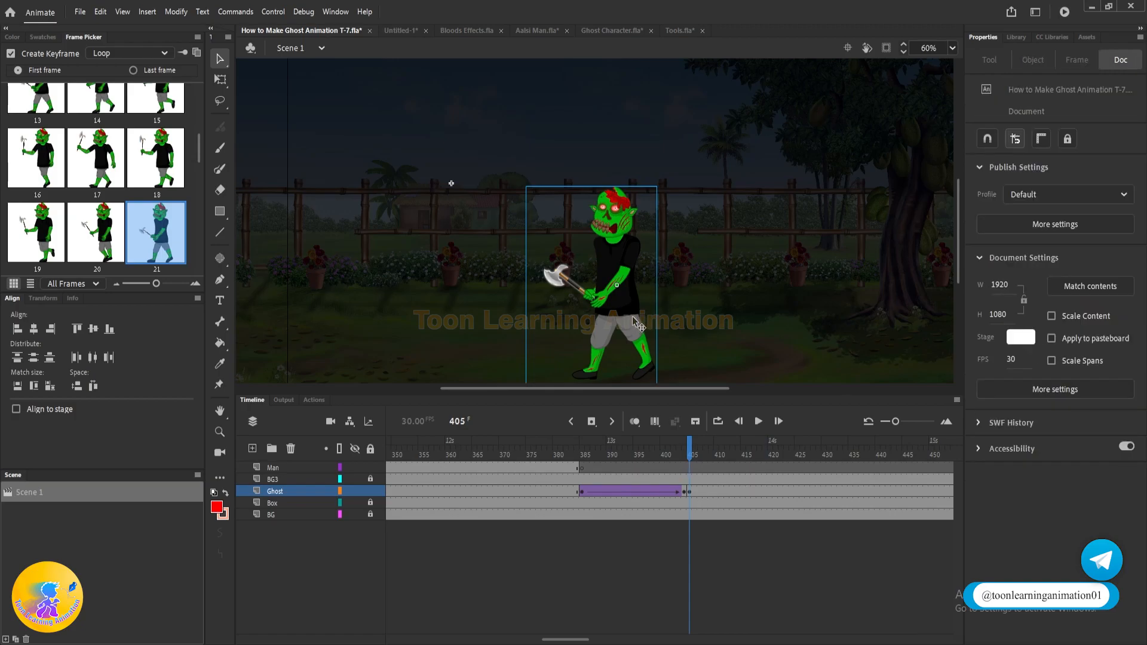
key(ctrl+shift+v)
drag(865, 301, 449, 301)
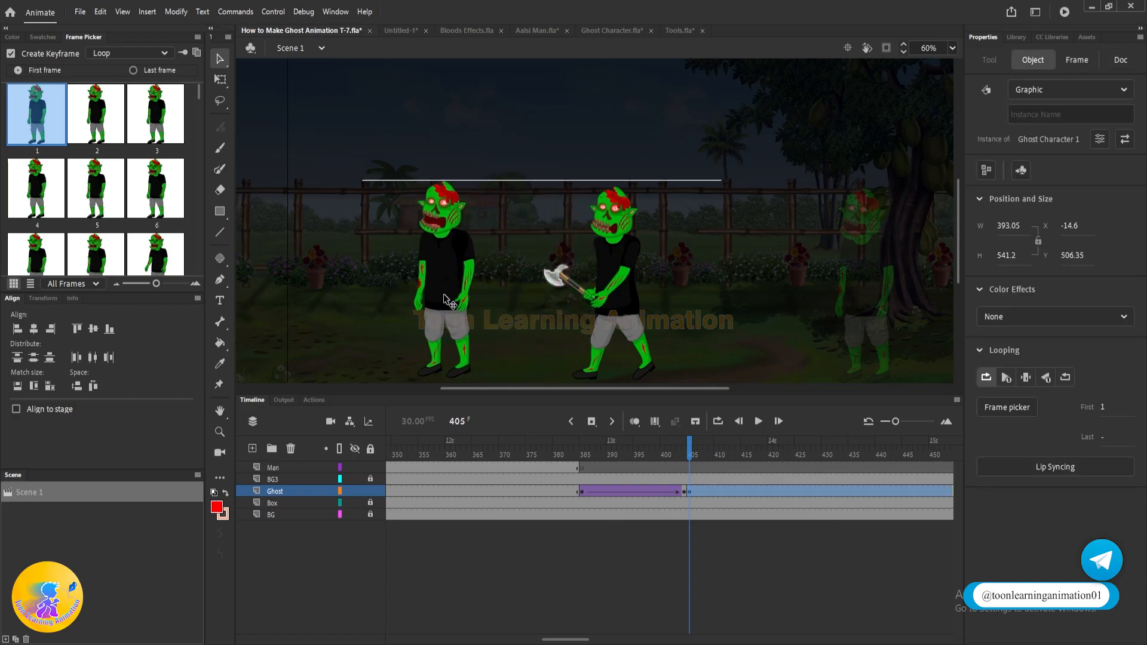
- Delete the walking ghost at frame 405, cut the standing ghost from that frame and save the file
drag(591, 281, 655, 292)
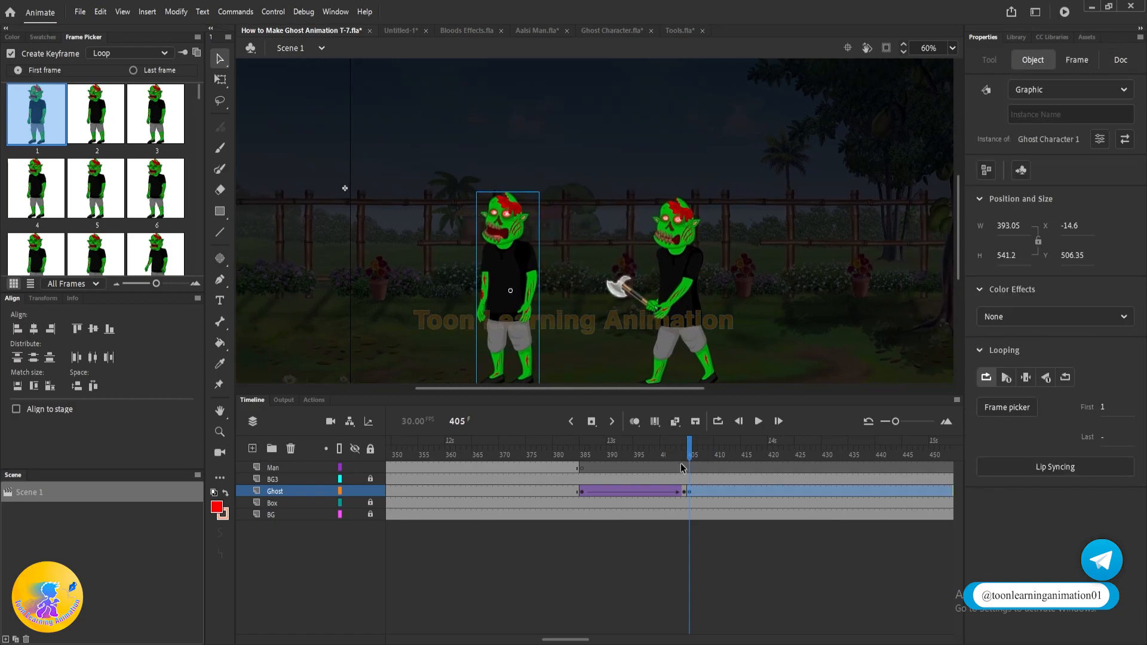
click(721, 539)
click(681, 292)
key(Delete)
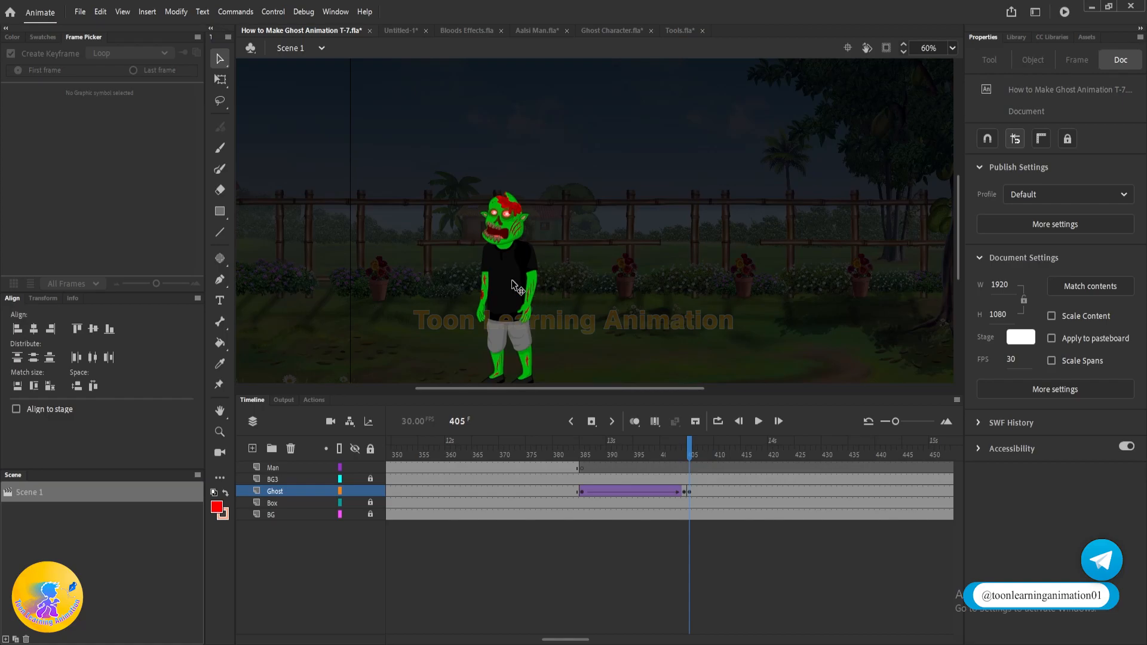
click(514, 287)
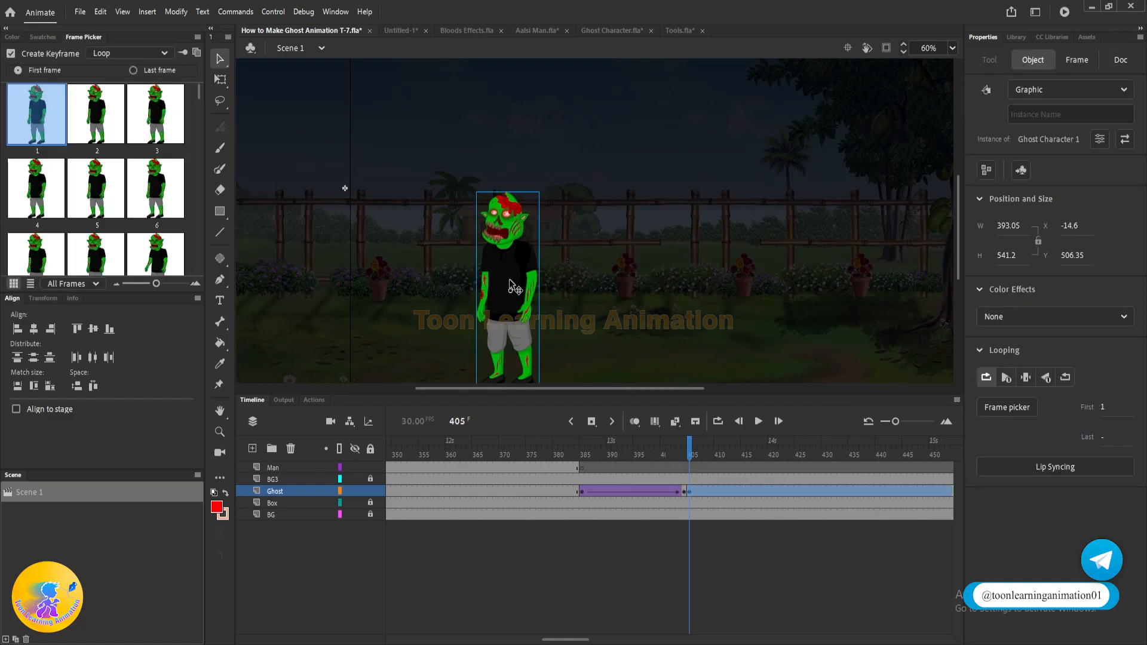
key(Delete)
key(ctrl+s)
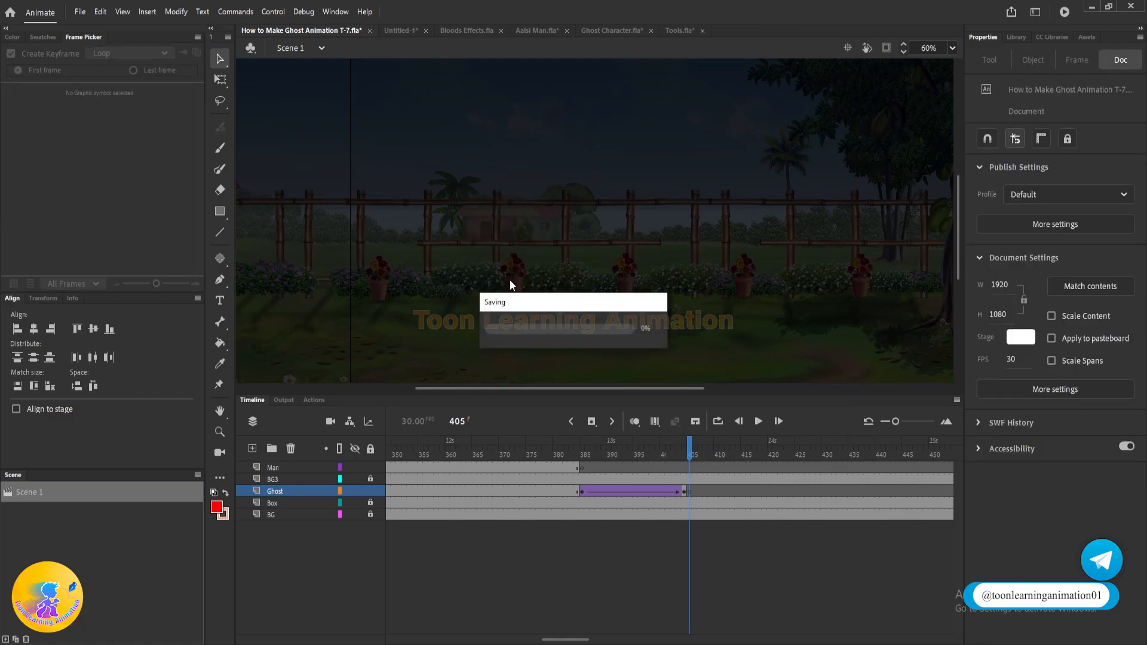
- In the Untitled-1 document, delete the walking ghost and paste the standing ghost in place on frame 1
click(395, 31)
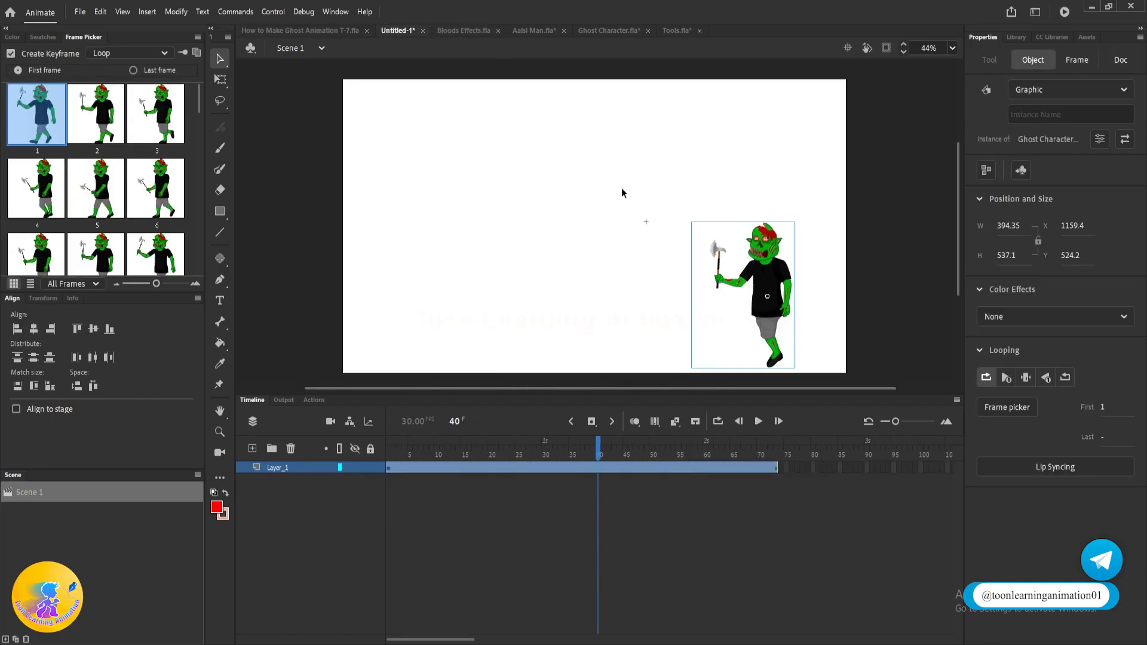
scroll(622, 189, down, 4)
drag(708, 231, 697, 224)
scroll(669, 219, up, 3)
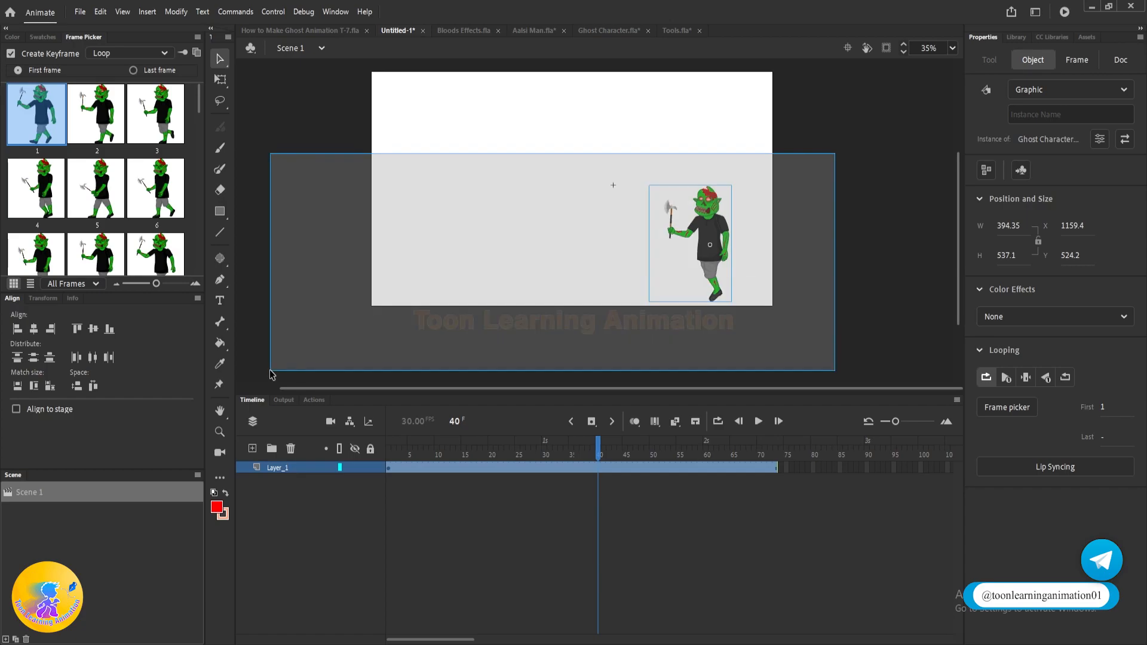
key(Delete)
key(shift+comma)
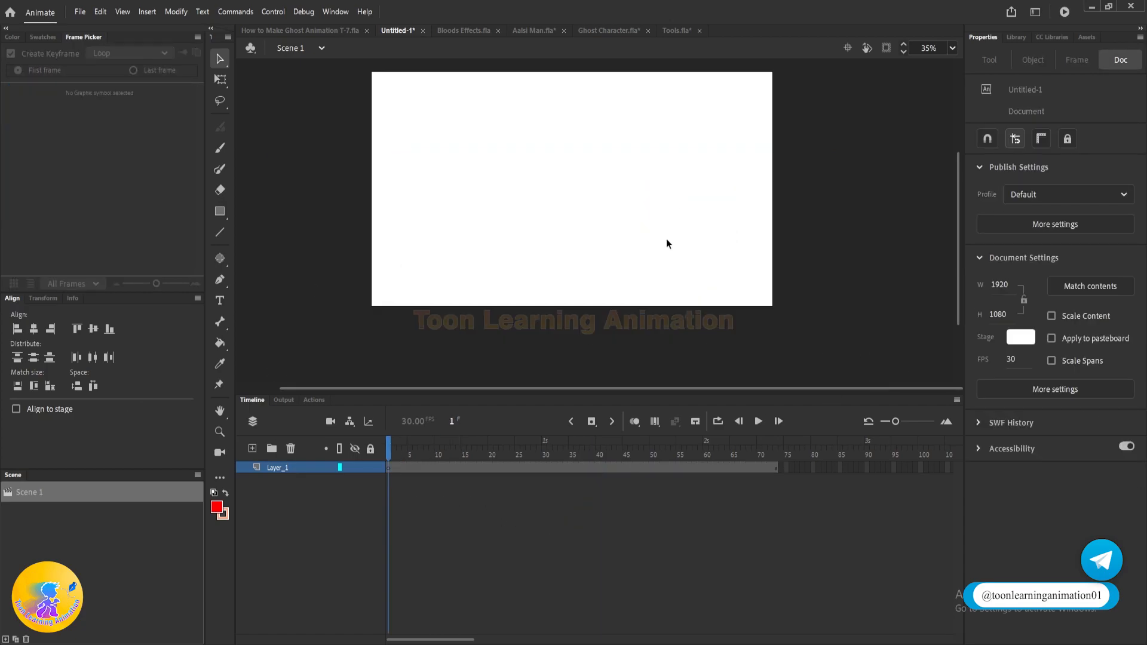
key(ctrl+z)
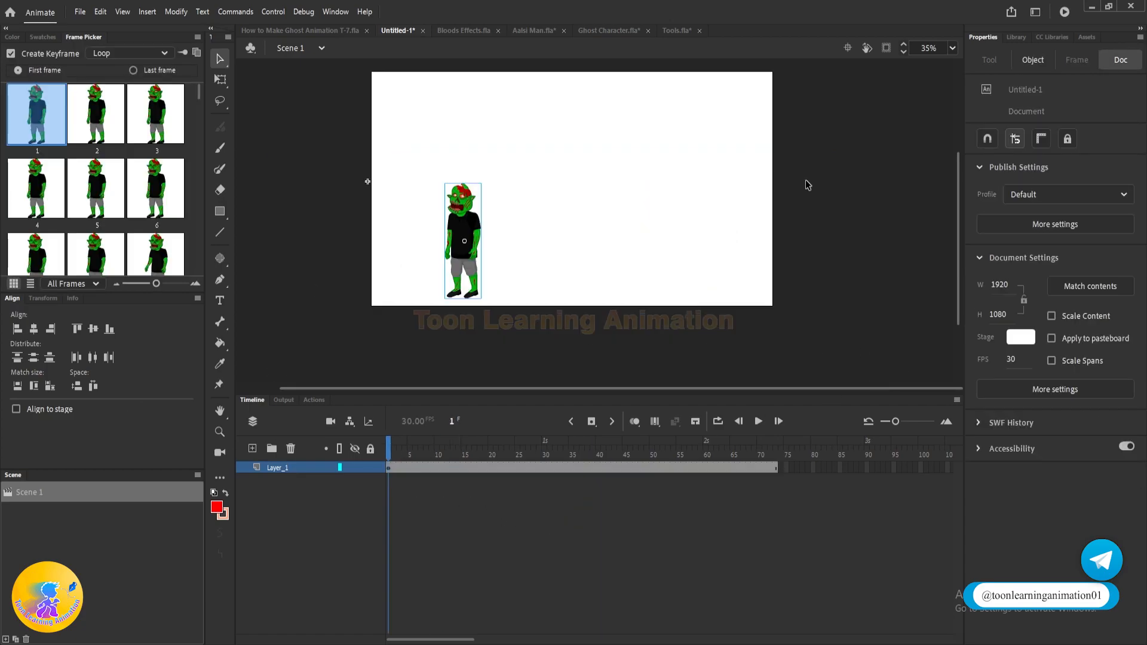
- Inside the Ghost Character 1 symbol, remove frames 1 to 22 from all layers
double_click(466, 236)
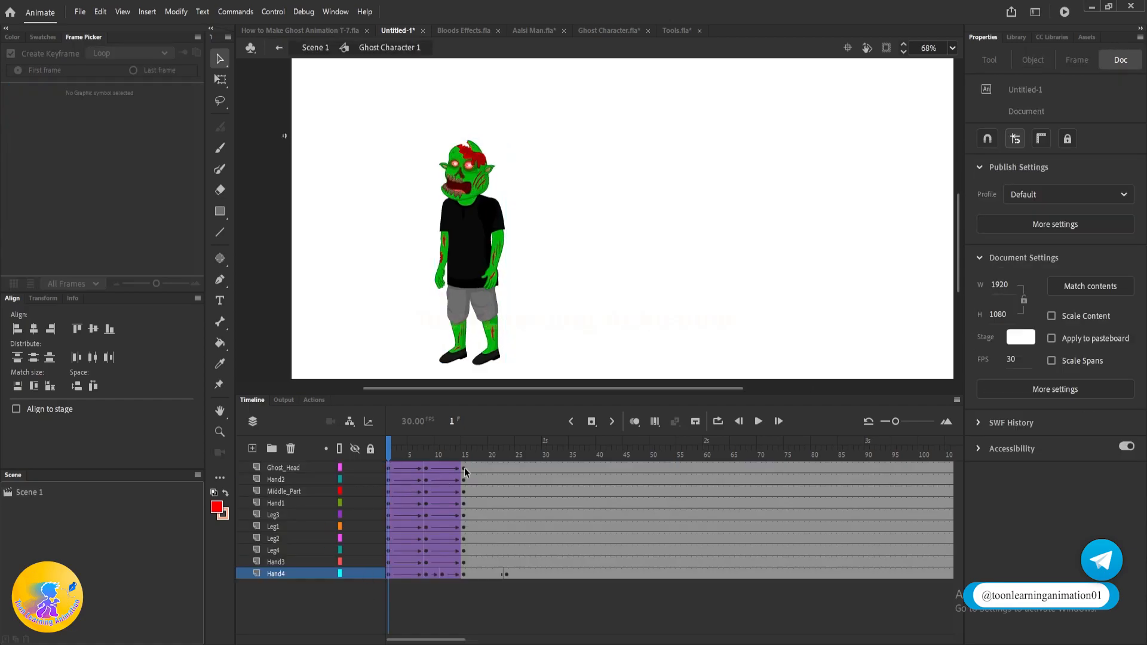
drag(487, 451, 726, 476)
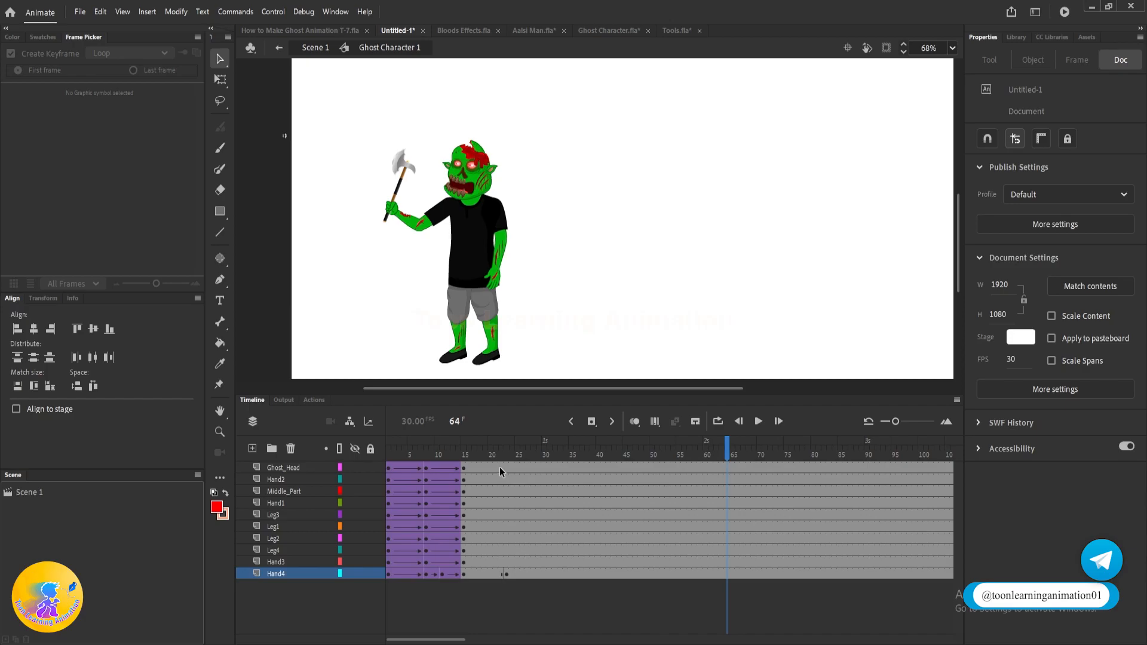
drag(500, 467, 388, 573)
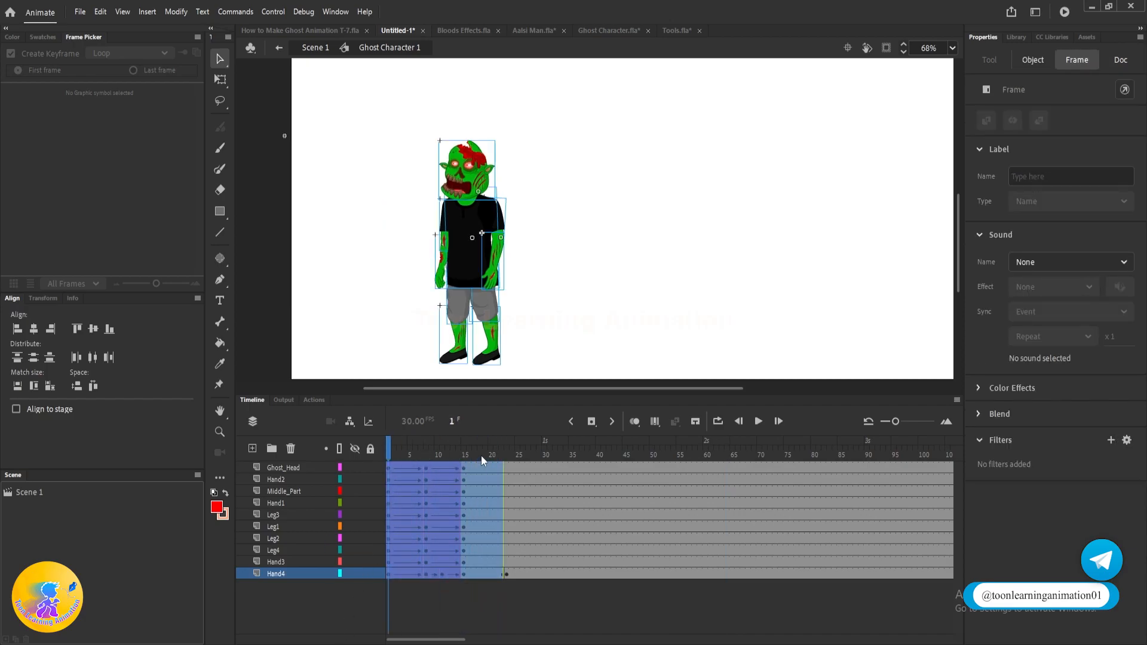
key(shift+F5)
- Inside the Hand4 symbol, remove the frames before the final axe-holding pose on all layers and return to Ghost Character 1
click(579, 268)
scroll(408, 217, up, 3)
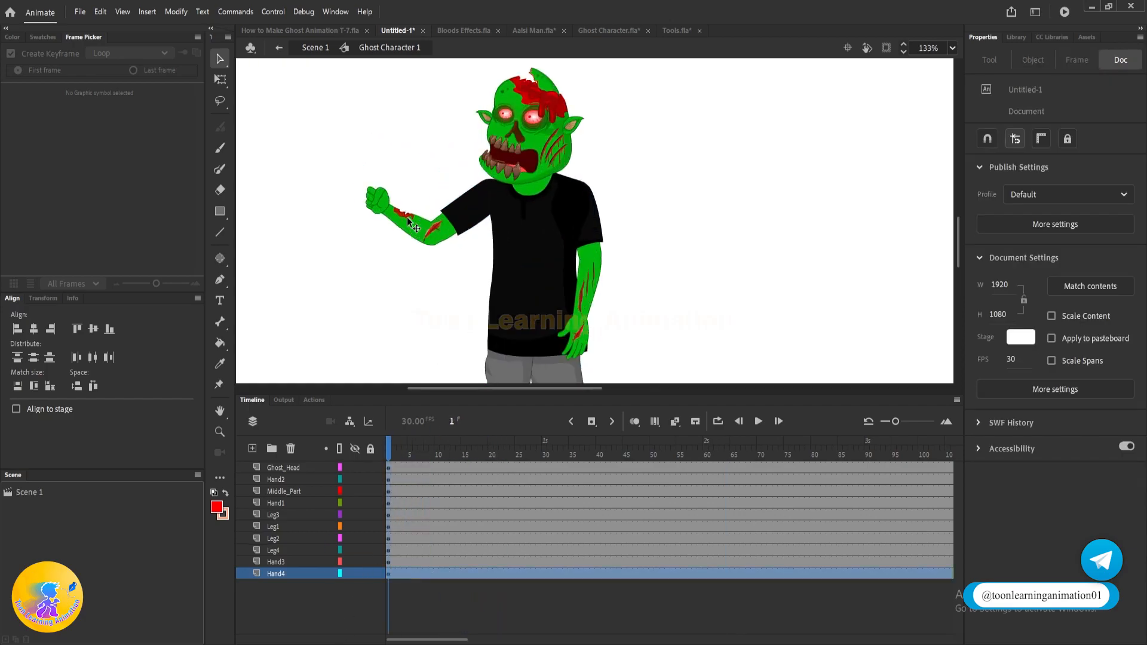
double_click(407, 217)
drag(498, 469, 356, 610)
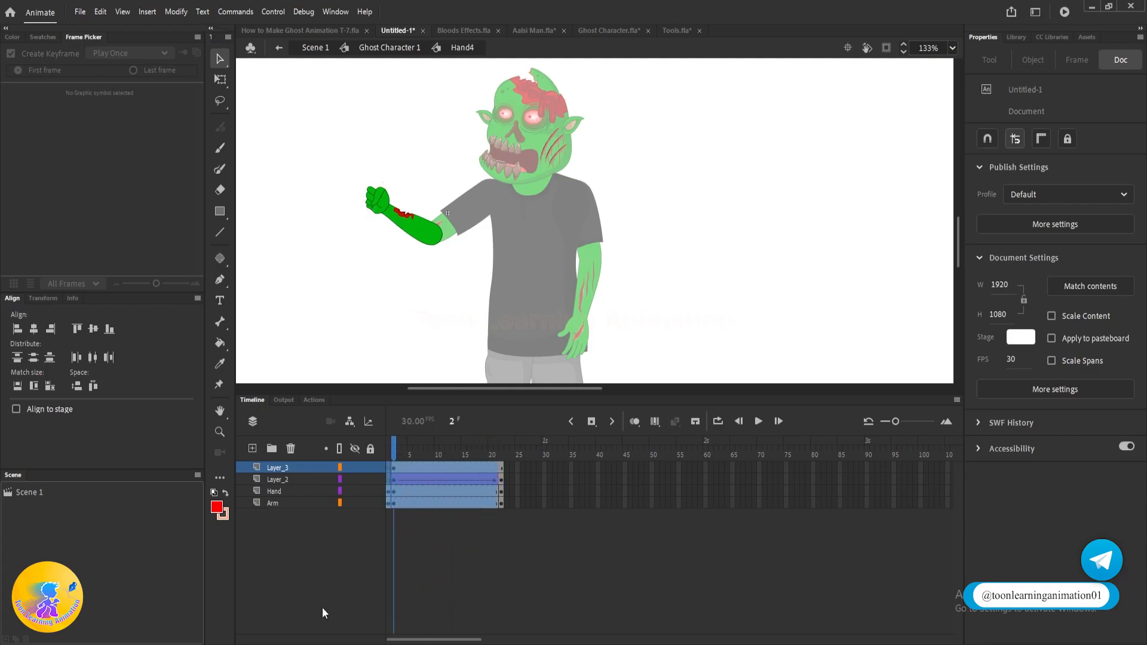
key(shift+F5)
double_click(704, 250)
click(704, 249)
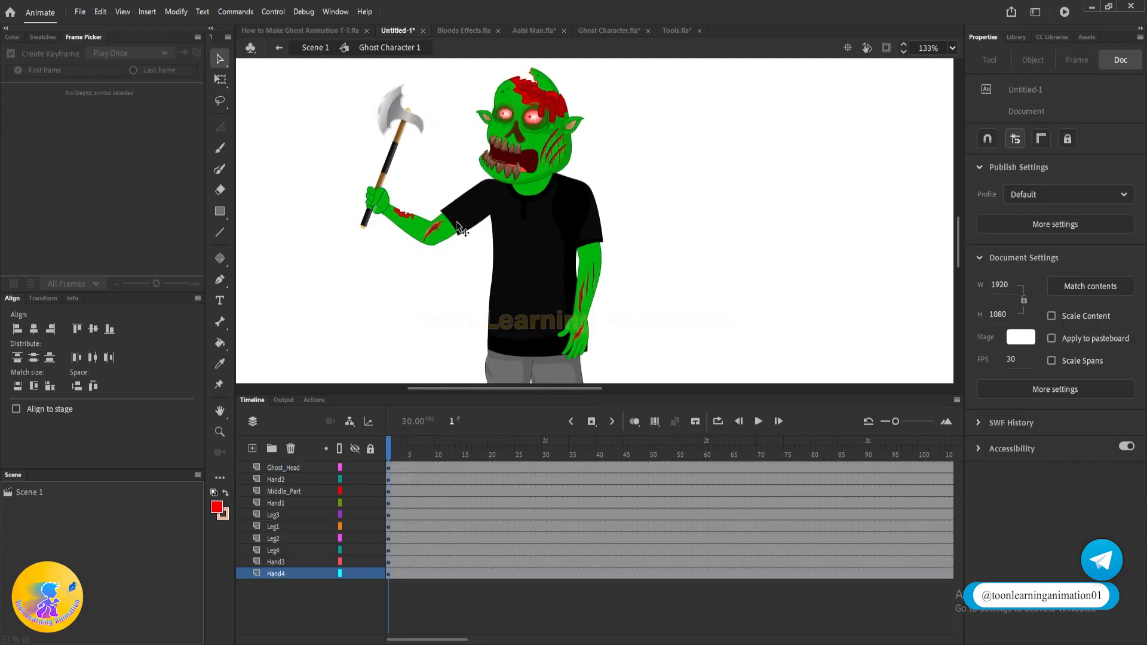
- Set the looping of the axe-holding Hand4 instance to Single Frame
click(397, 129)
click(1025, 377)
click(851, 232)
scroll(850, 232, down, 3)
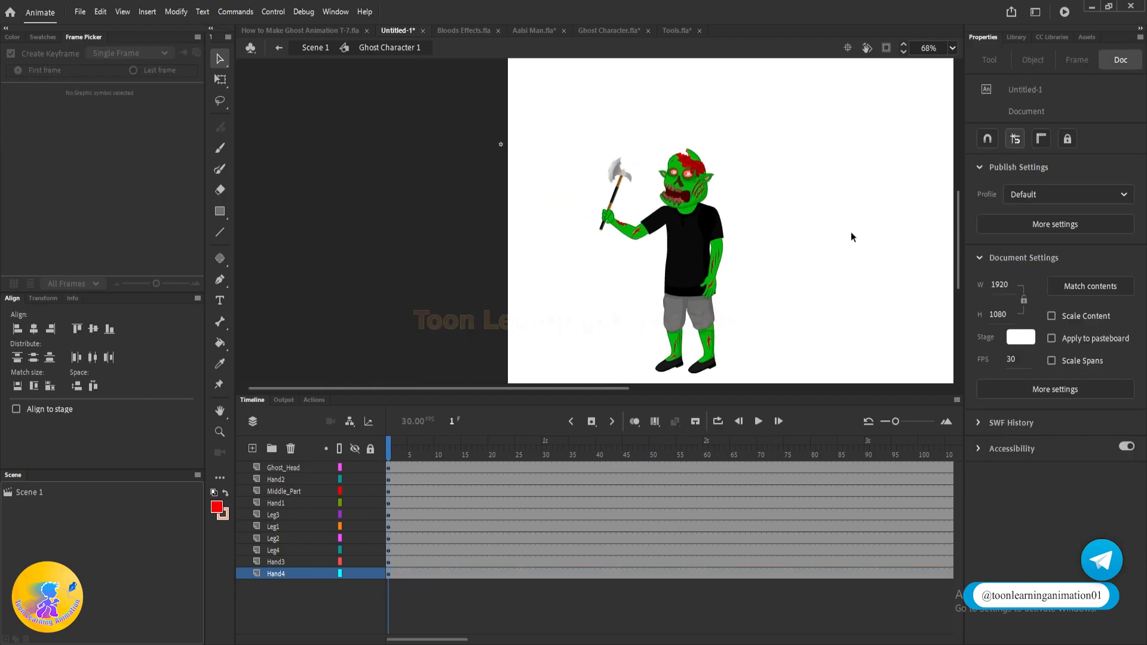
key(q)
scroll(650, 220, up, 3)
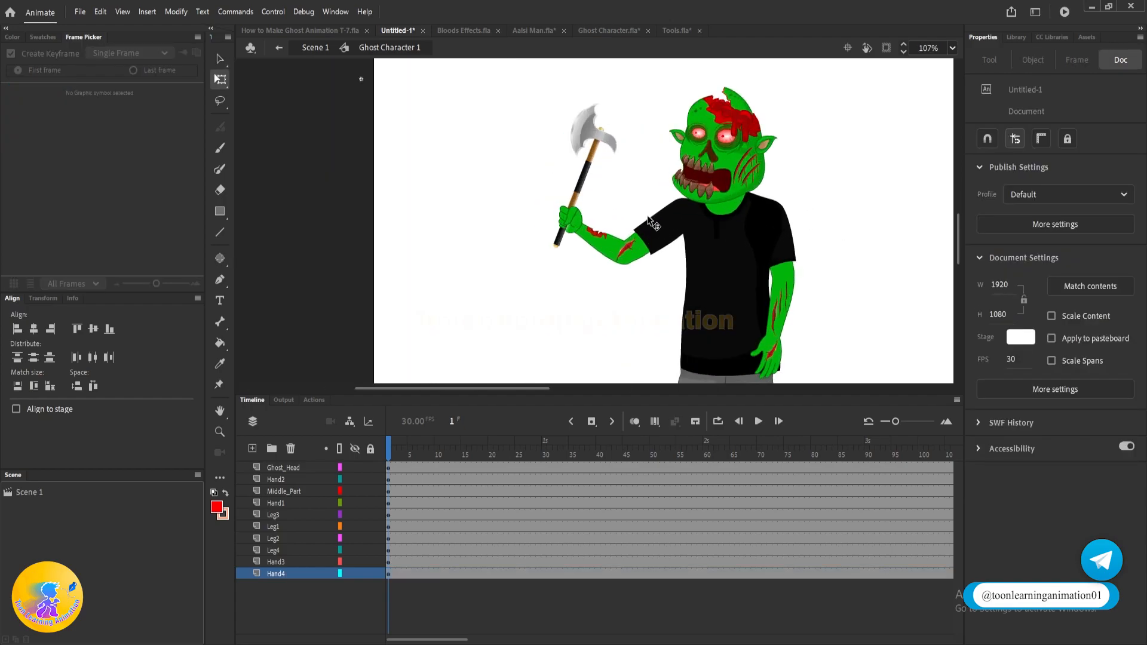
click(596, 240)
scroll(734, 243, down, 2)
key(v)
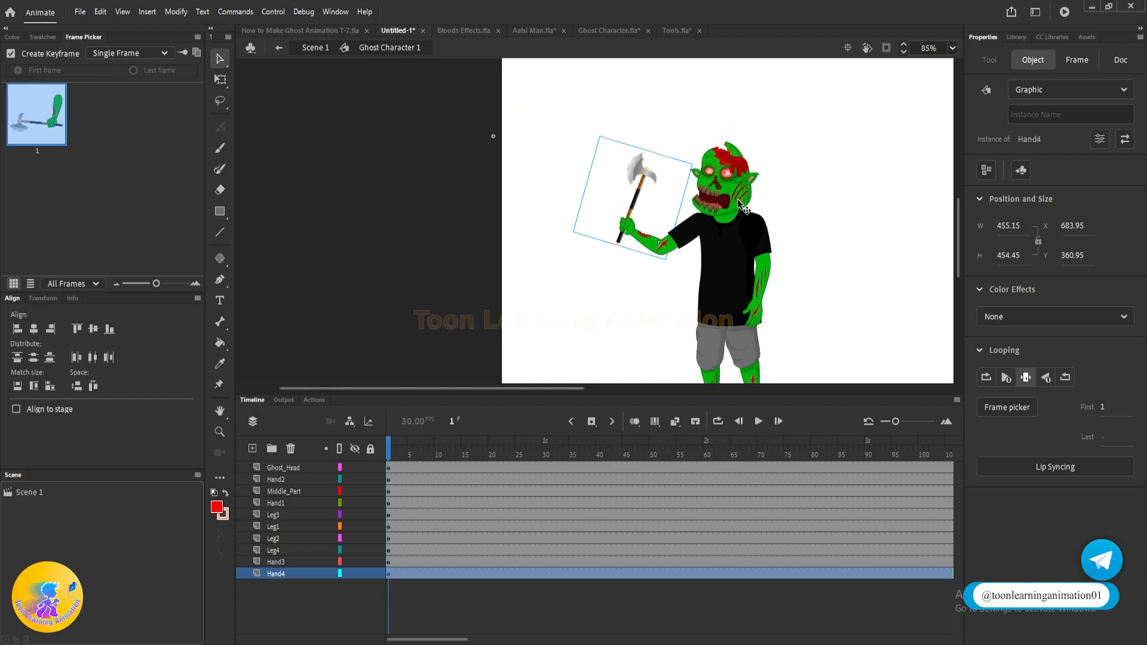
- Open the Ghost Lips symbol inside Ghost Head and delete all of its existing layers
scroll(734, 244, up, 3)
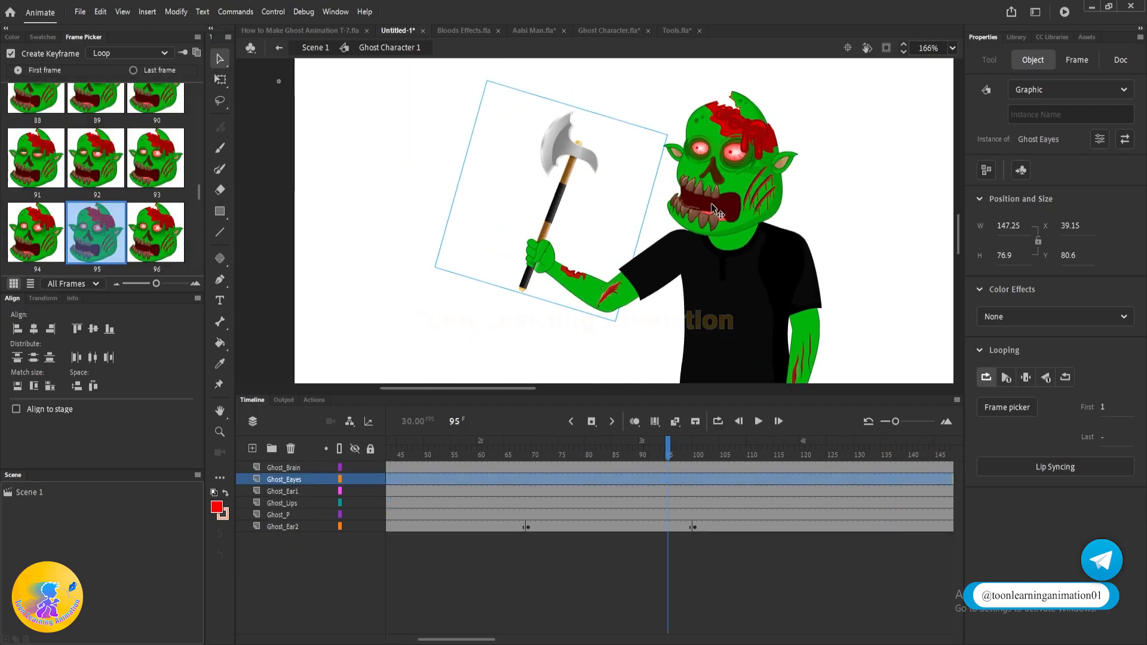
double_click(712, 209)
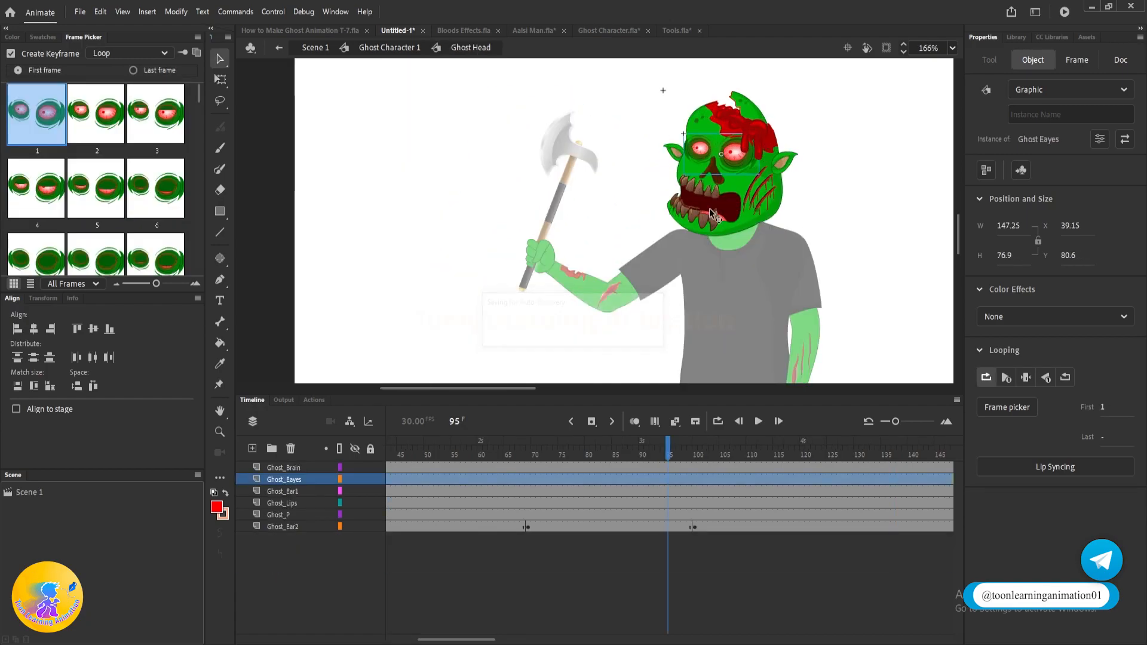
click(713, 210)
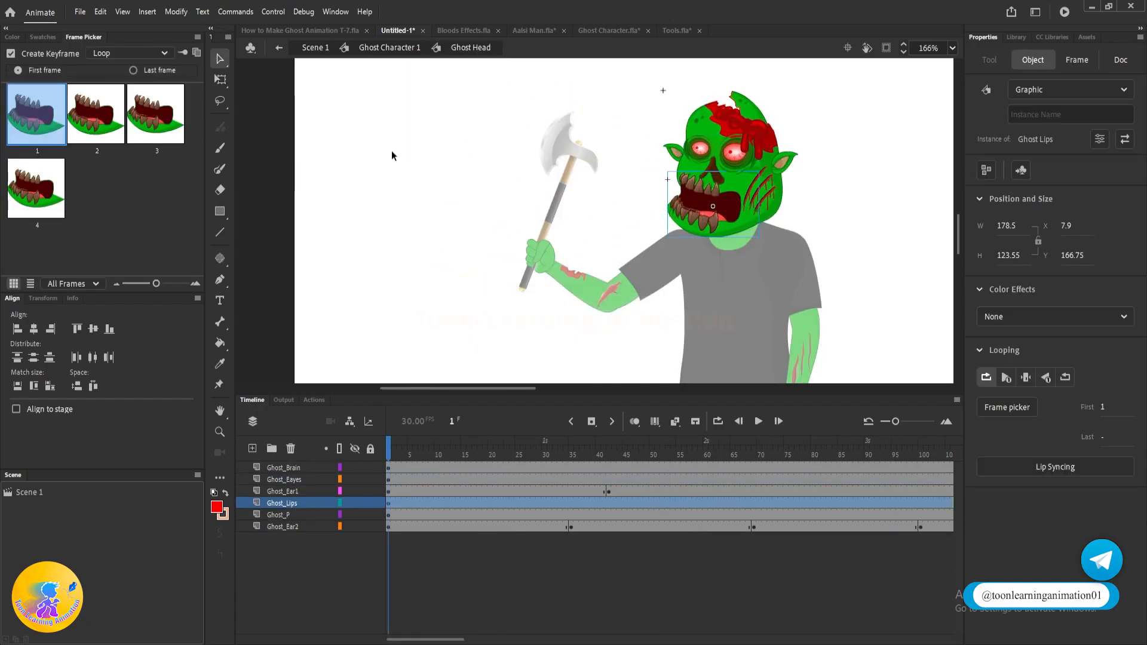
double_click(708, 223)
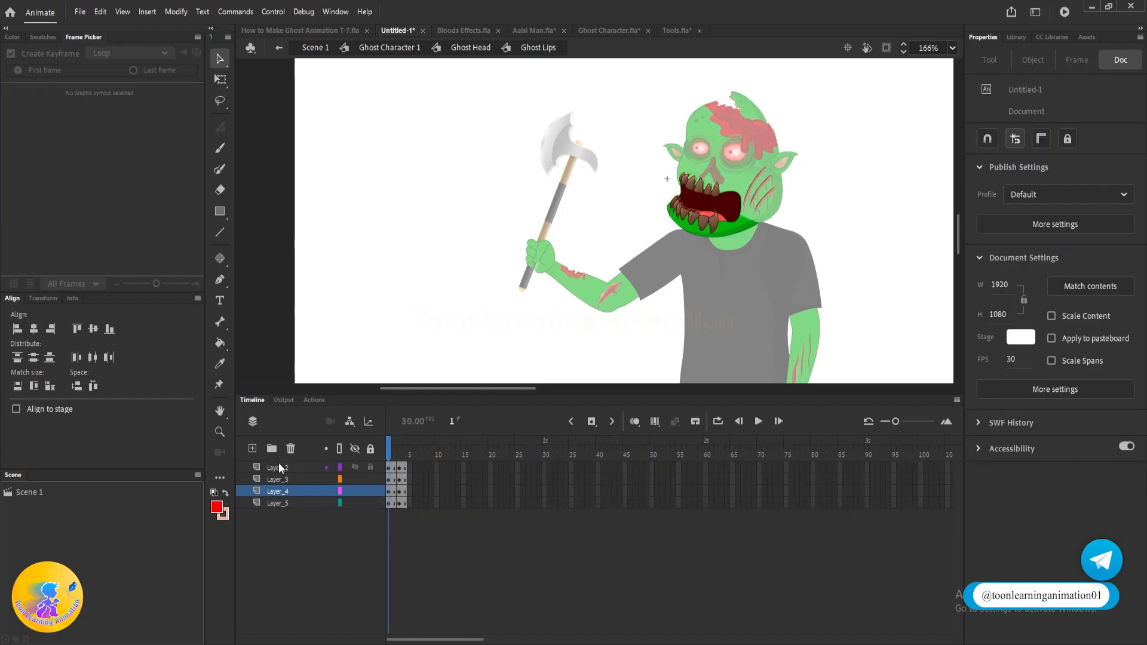
click(278, 467)
shift+click(284, 504)
click(290, 448)
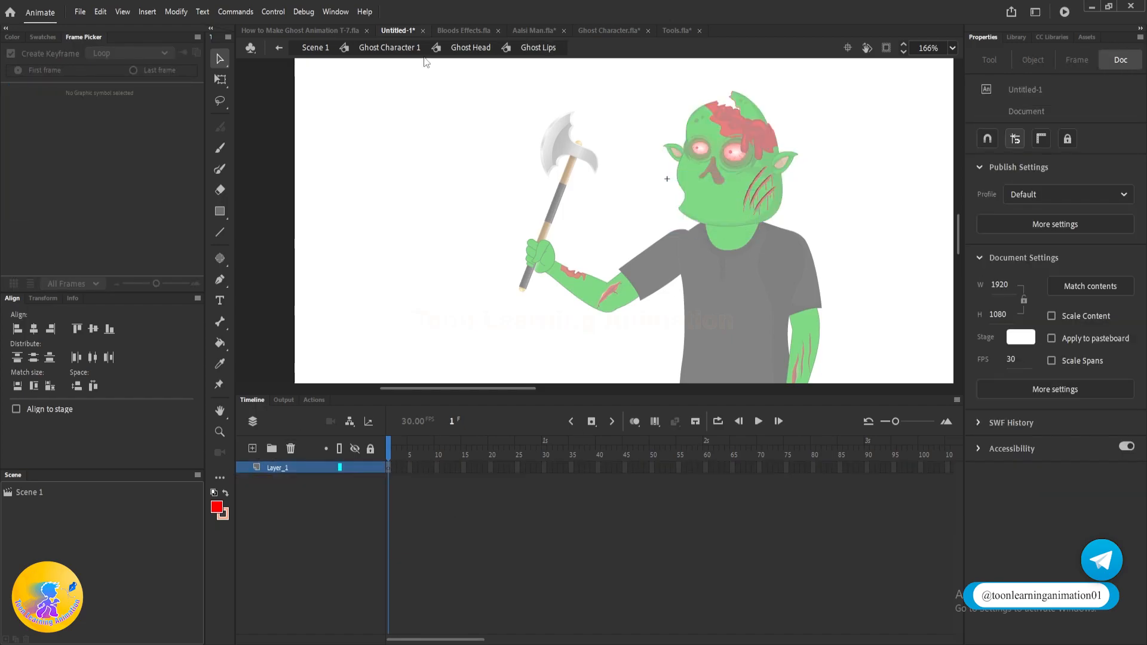
- In How to Make Ghost Animation T-7.fla, copy all four layers of the Ghost Lips copy symbol from the running ghost at frame 393
click(331, 36)
drag(419, 450, 701, 453)
scroll(818, 244, up, 10)
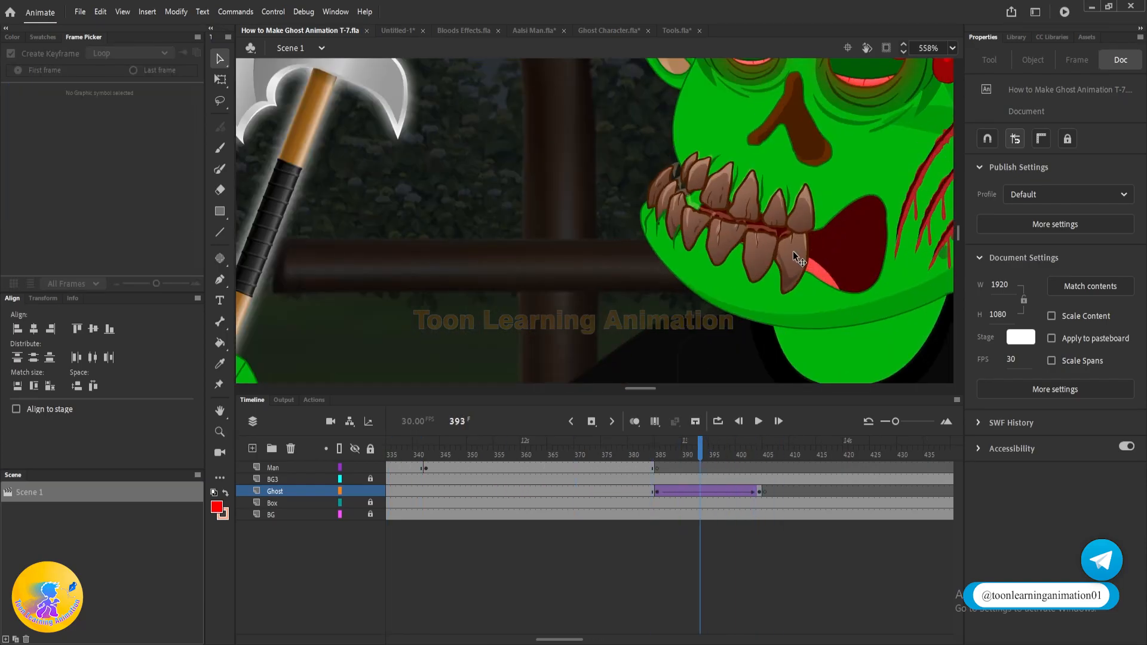
double_click(793, 251)
double_click(793, 251)
double_click(793, 250)
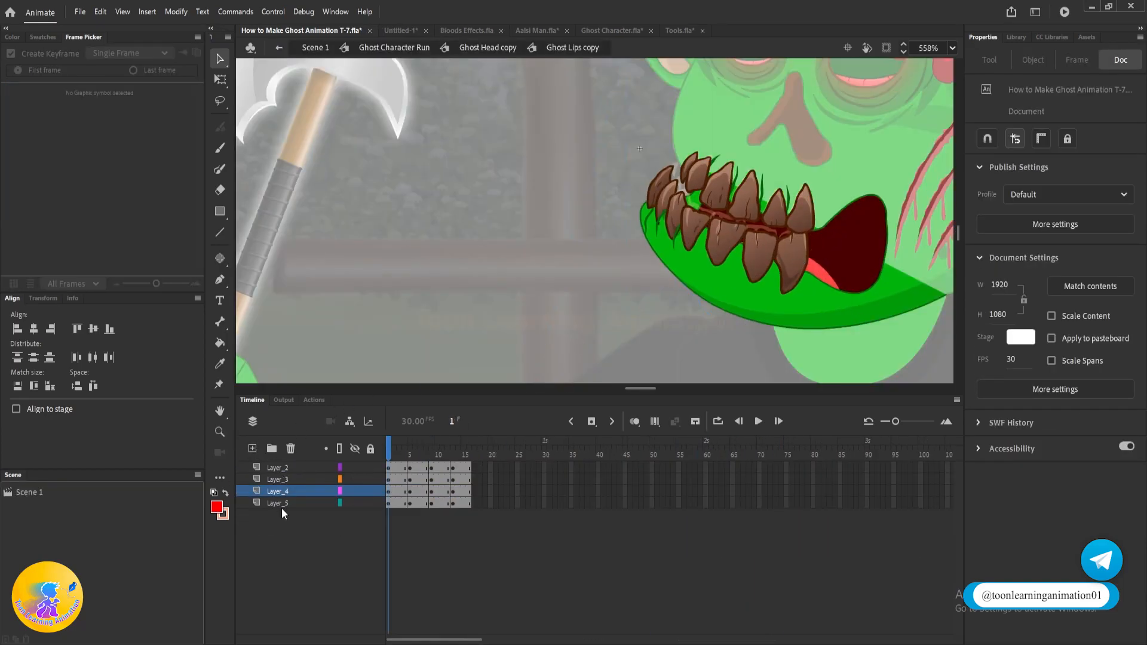
click(285, 504)
shift+click(289, 467)
right_click(294, 468)
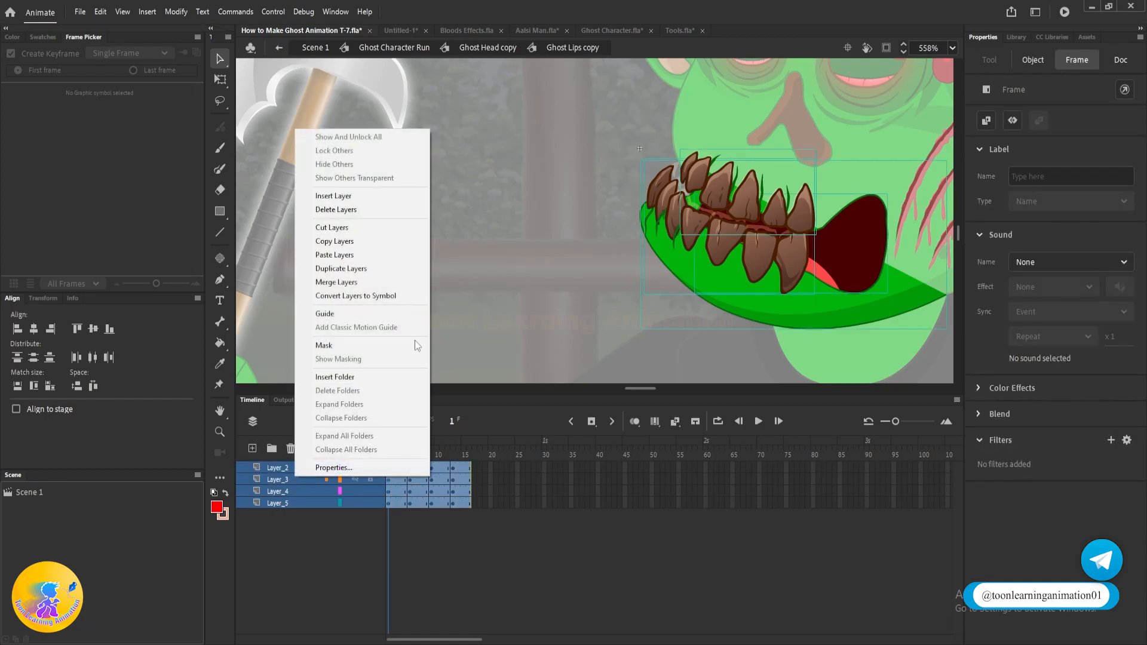
click(335, 241)
- Paste the copied mouth layers into Ghost Lips in Untitled-1, delete the empty Layer_1 and return to Scene 1
click(401, 30)
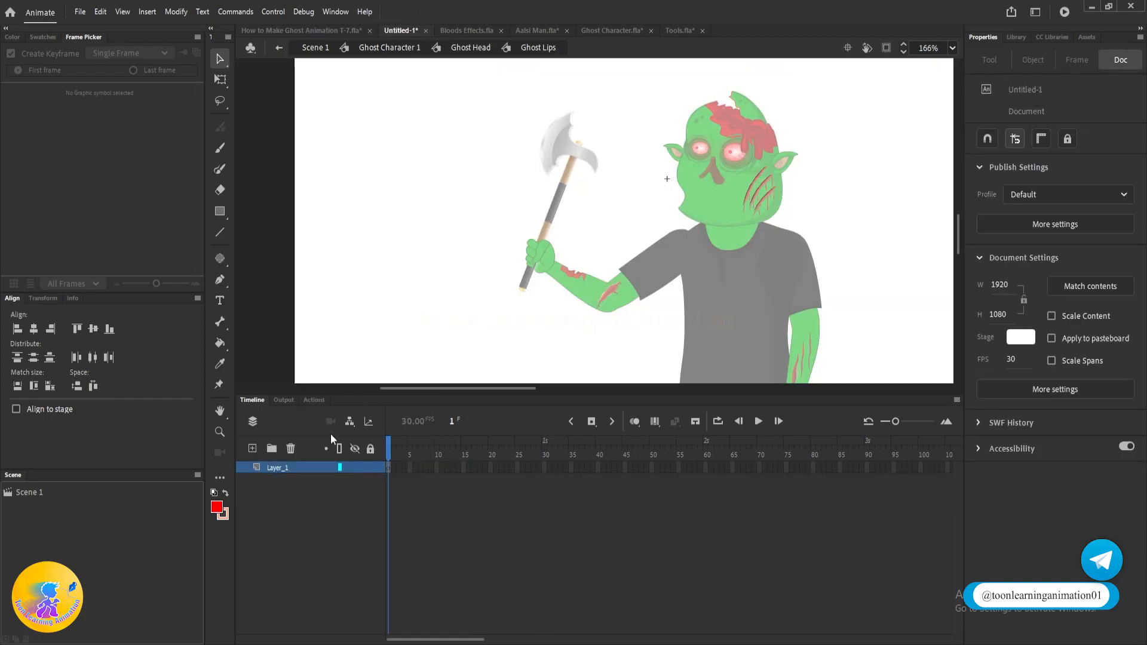
right_click(303, 468)
click(338, 247)
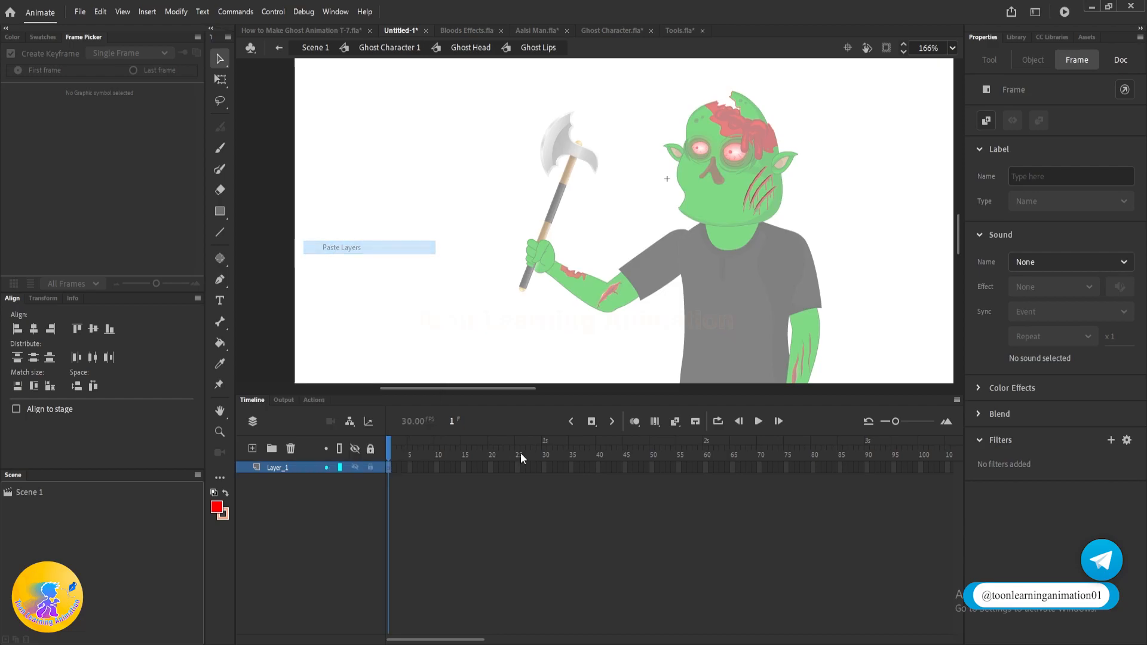
click(280, 519)
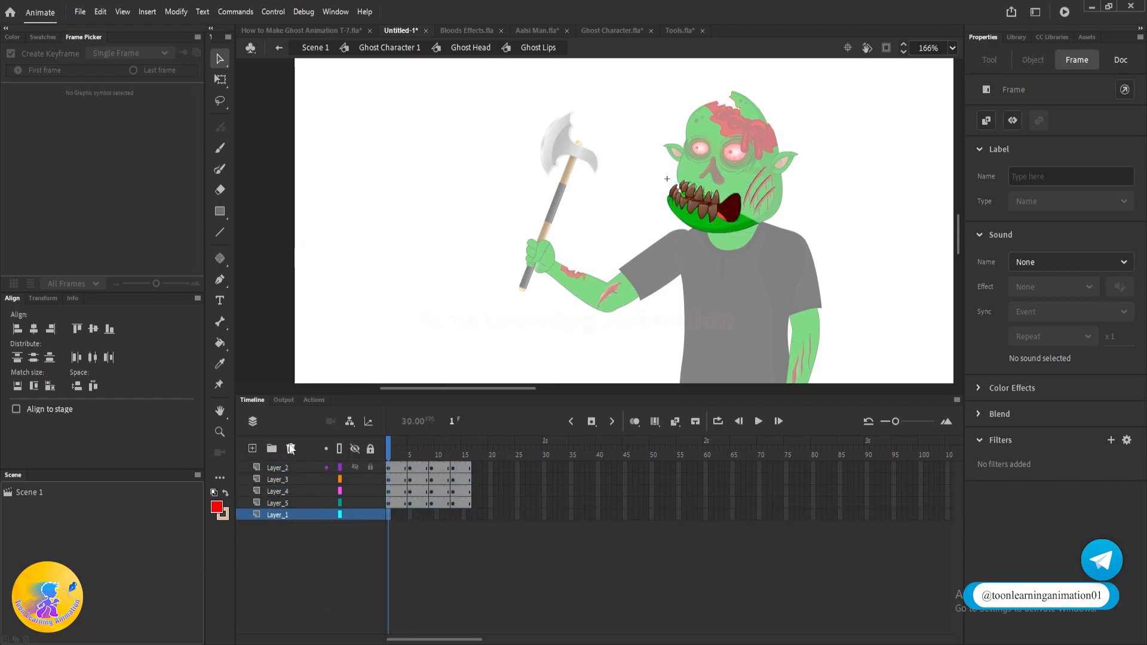
click(353, 318)
double_click(432, 169)
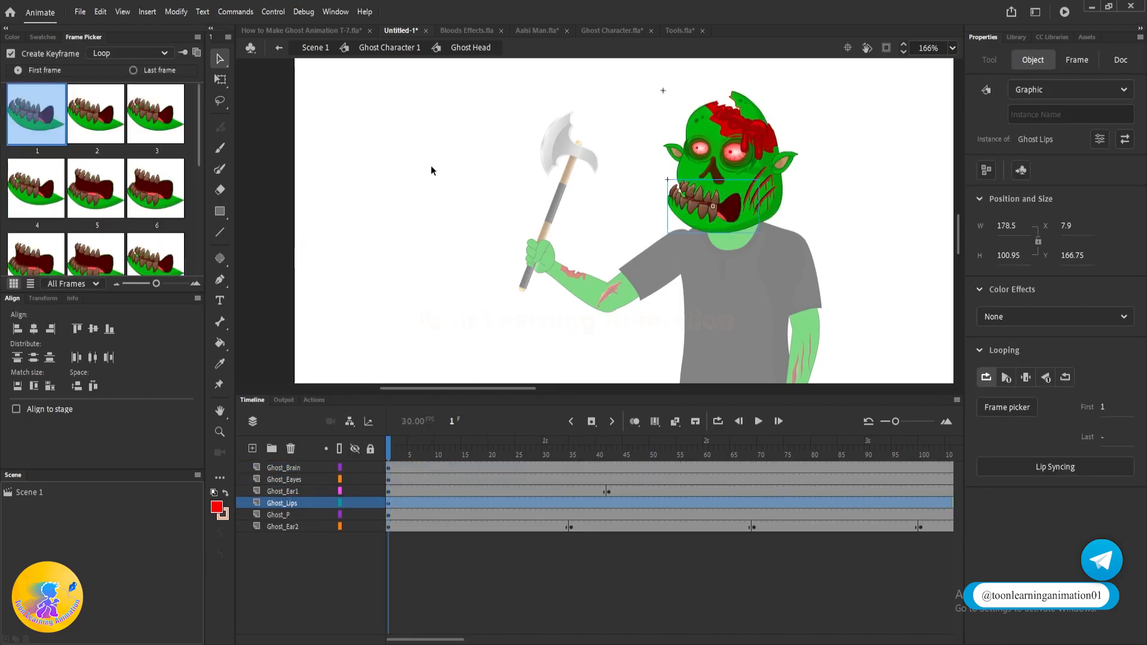
double_click(432, 166)
double_click(431, 165)
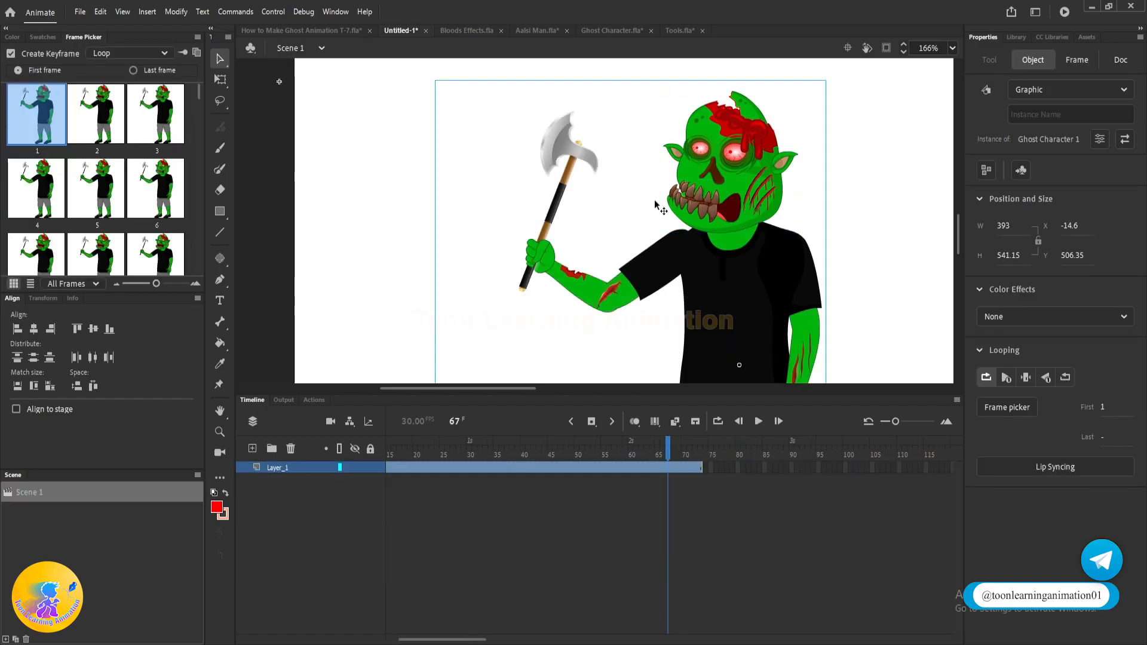
- Open Ghost Head inside Ghost Character 1 and set the looping of its Ghost Lips instance to Single Frame
double_click(689, 204)
double_click(689, 204)
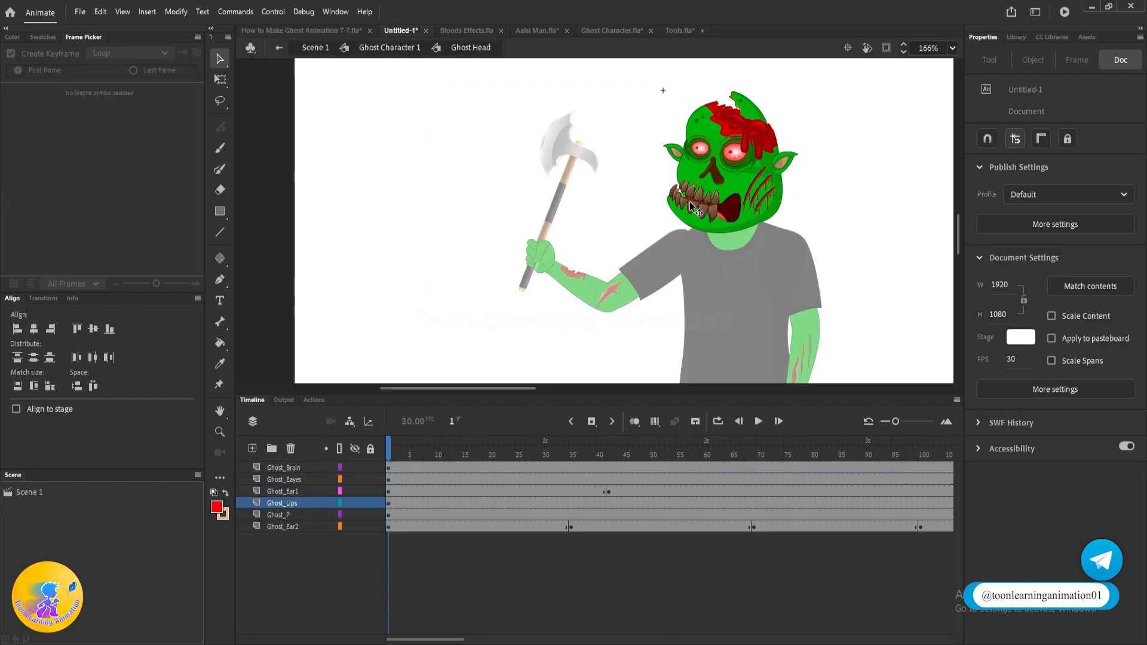
click(689, 201)
double_click(416, 218)
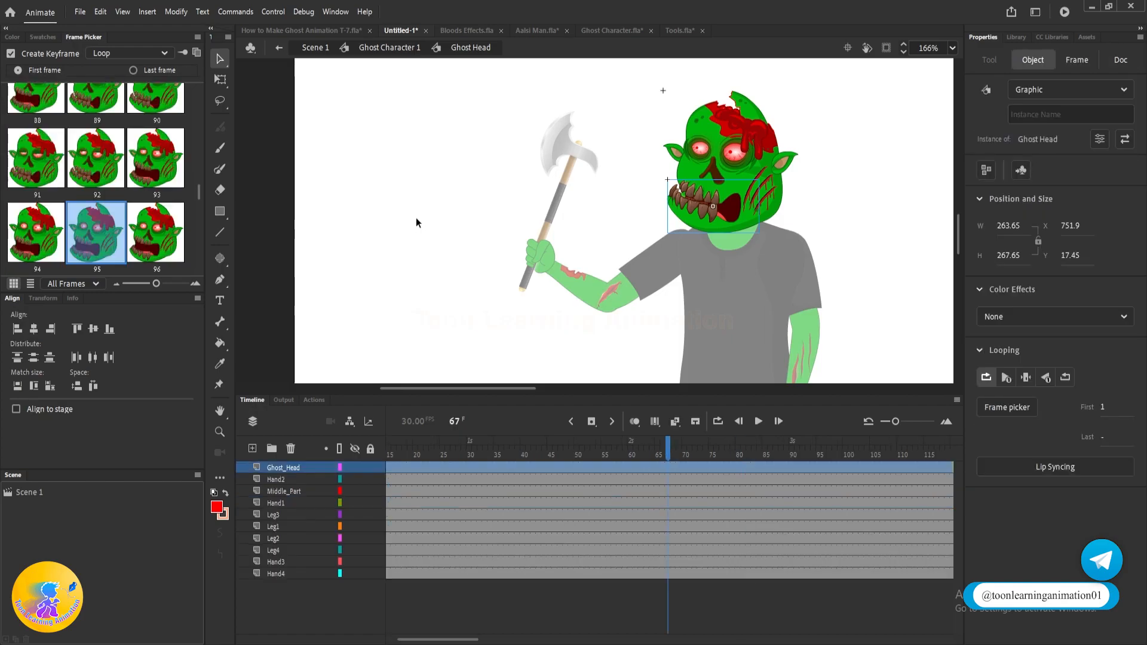
click(416, 217)
double_click(417, 218)
double_click(726, 209)
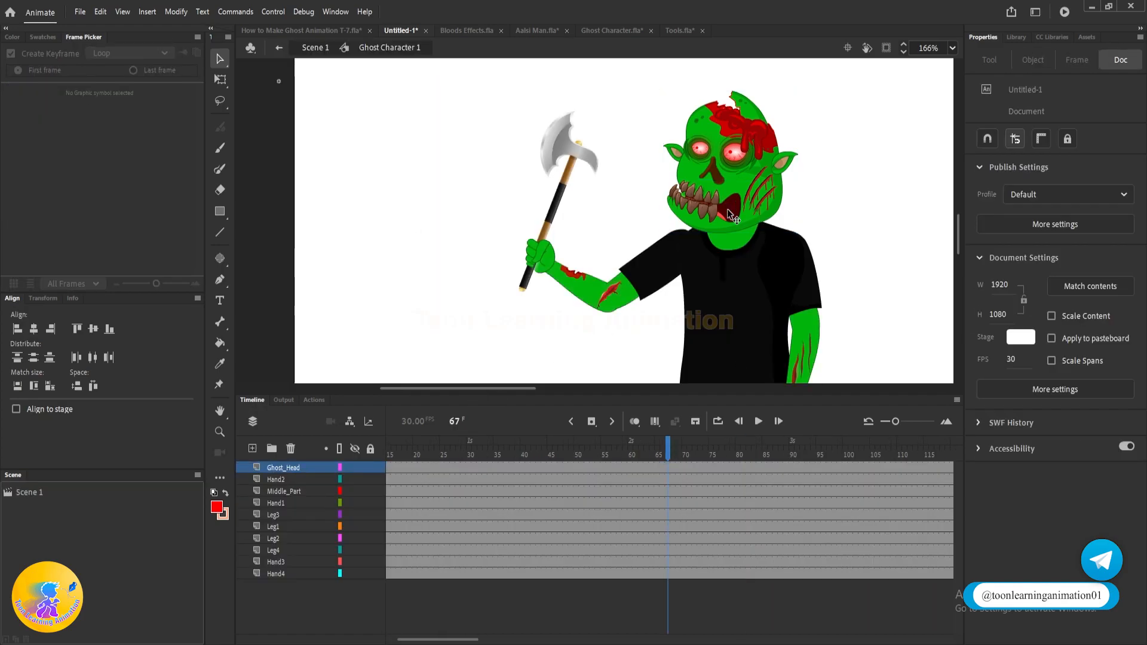
scroll(747, 209, down, 3)
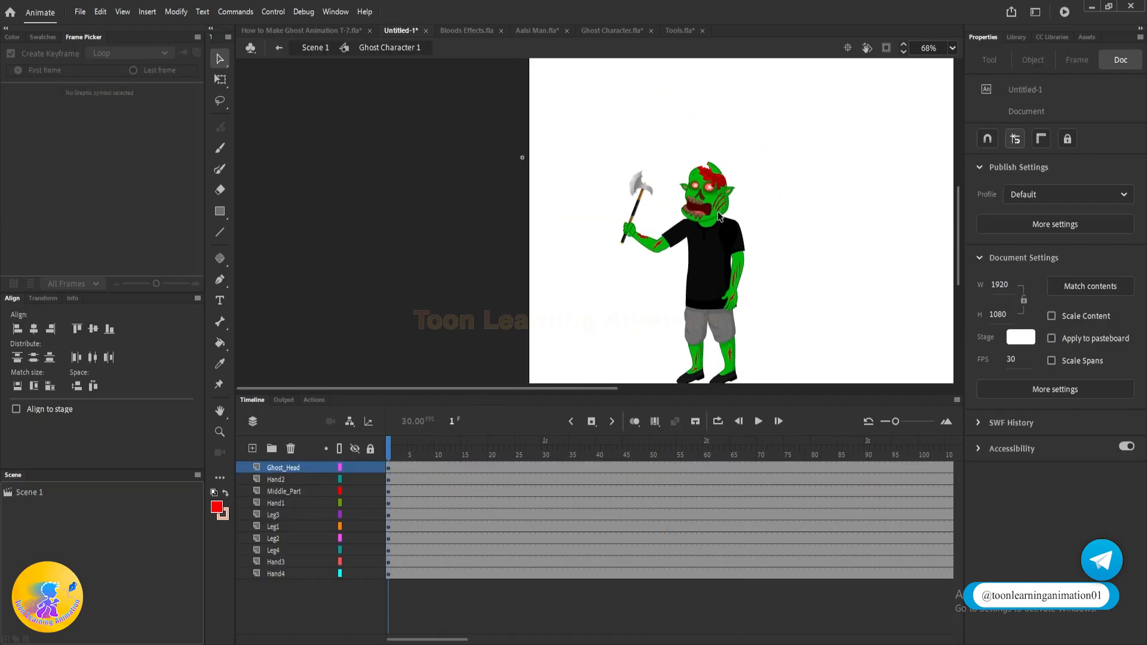
scroll(681, 200, up, 3)
double_click(726, 238)
click(726, 237)
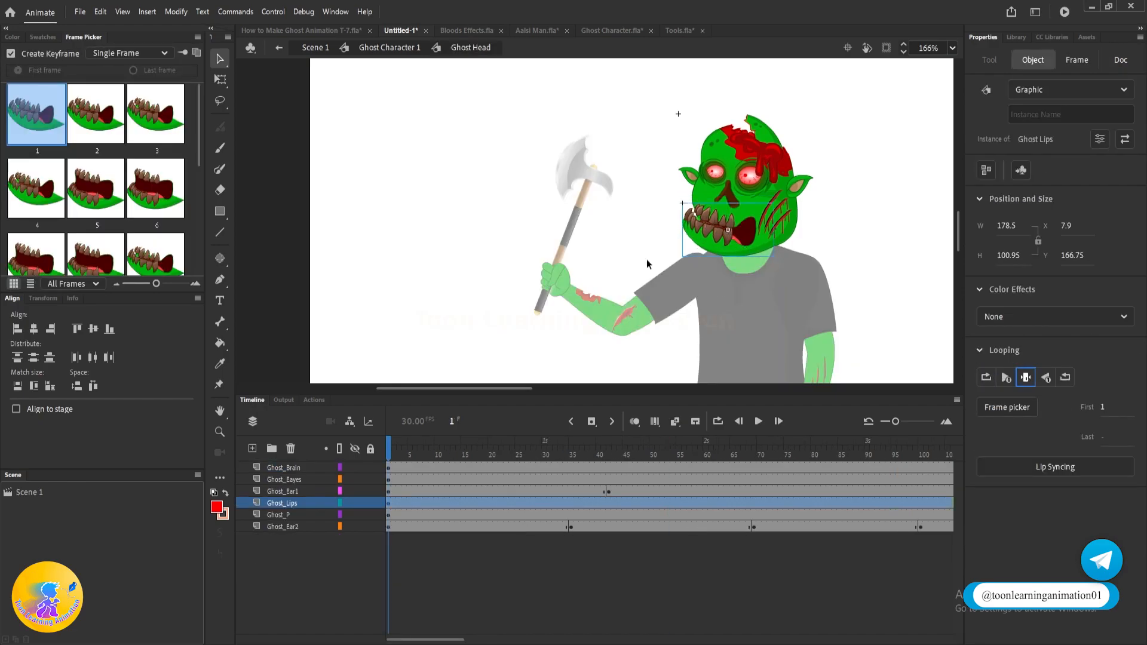
double_click(478, 180)
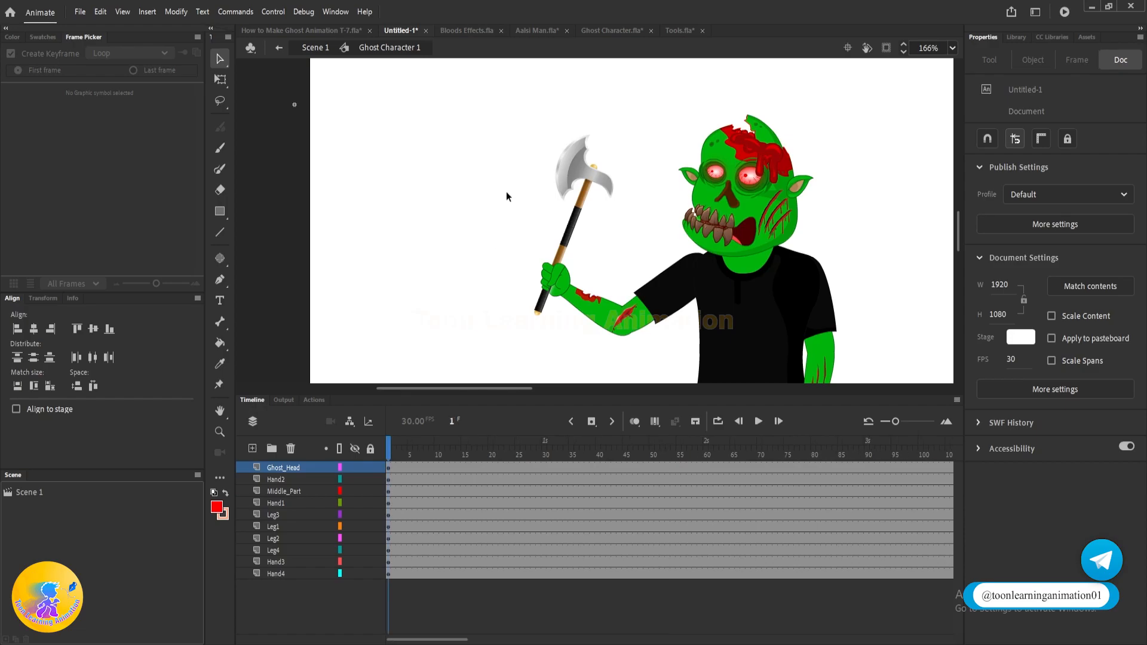
- Set the first frame of the Ghost Head instance to 1 in Ghost Character 1
click(709, 222)
click(1106, 409)
text(1)
key(Return)
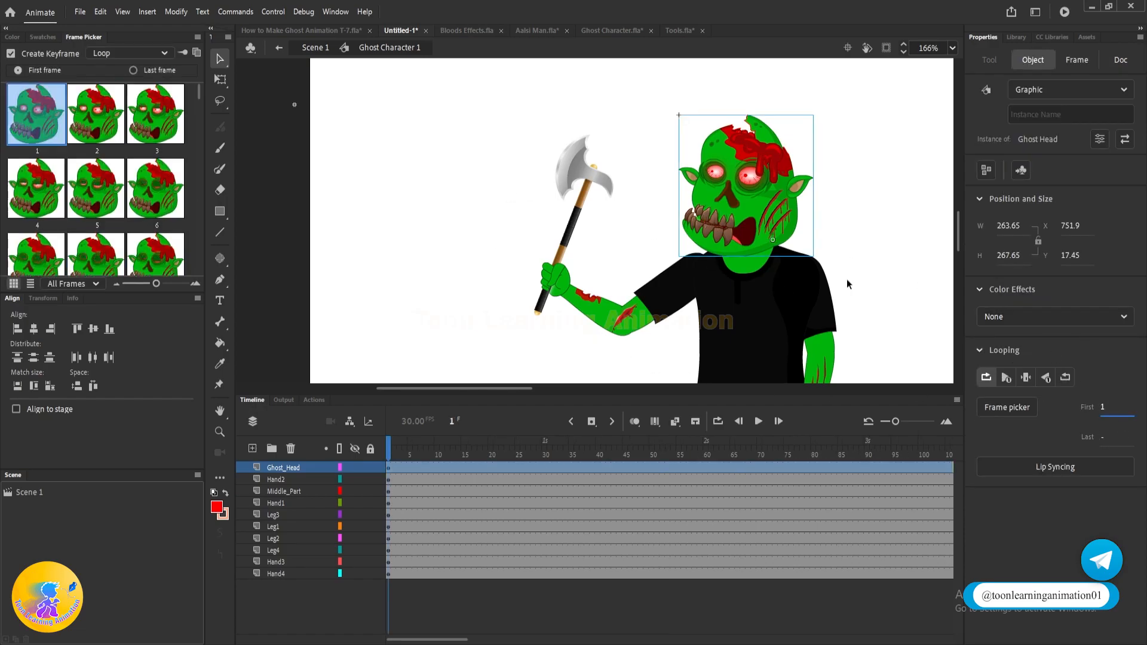
click(548, 290)
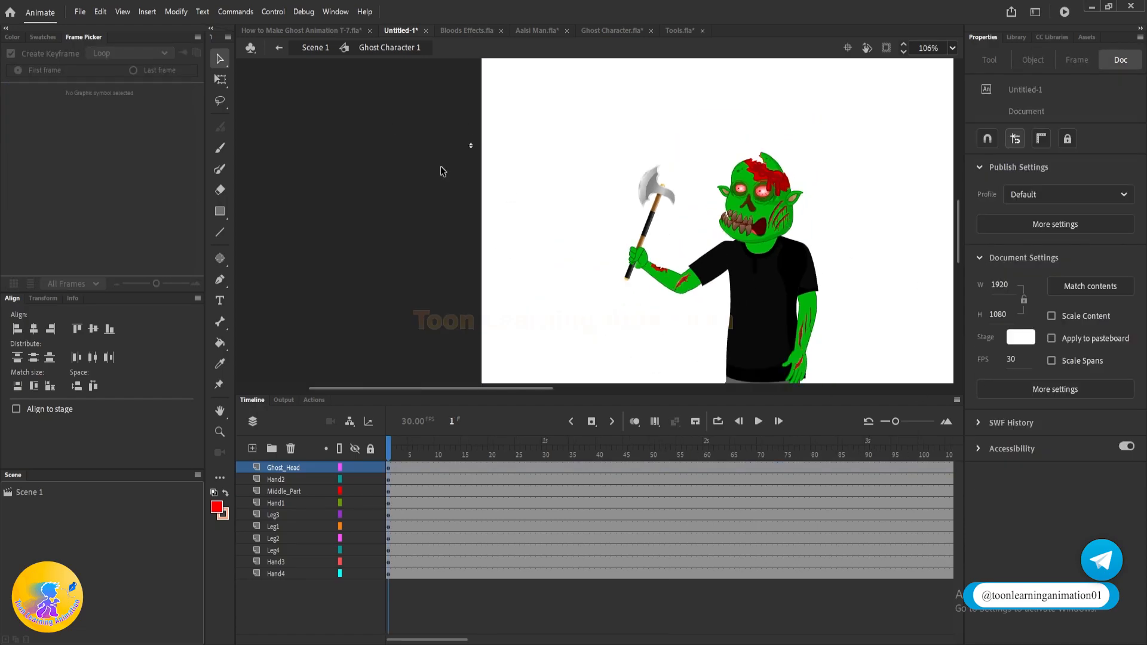
- Switch to How to Make Ghost Animation T-7.fla, return to Scene 1 and copy the standing man, leaving the playhead at frame 405
click(318, 28)
double_click(474, 210)
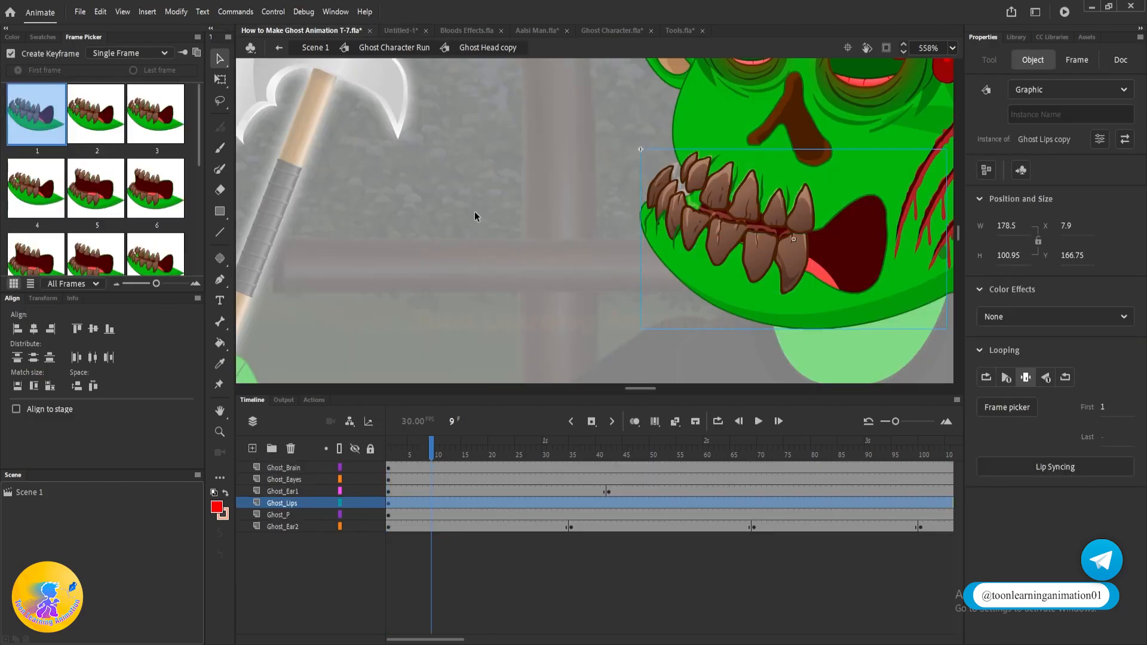
double_click(475, 210)
double_click(474, 210)
scroll(565, 227, down, 6)
scroll(567, 228, down, 3)
drag(660, 449, 519, 407)
click(367, 268)
drag(852, 455, 679, 445)
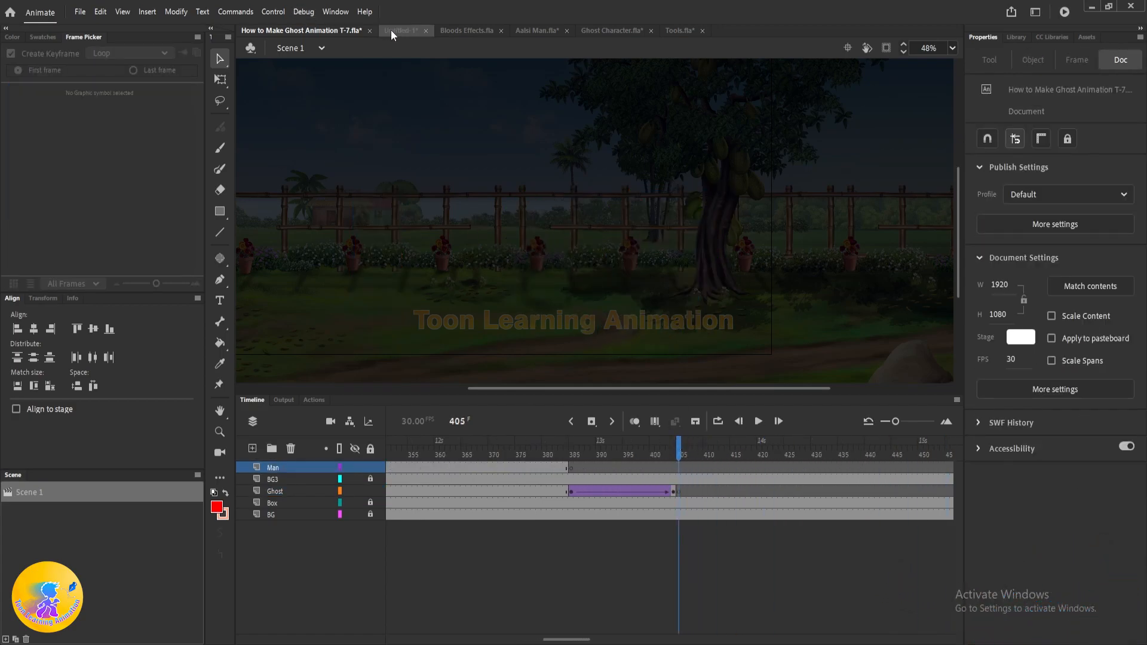
- In Untitled-1, add a layer above Ghost_Head in Ghost Character 1 and try to paste the copied man
click(396, 31)
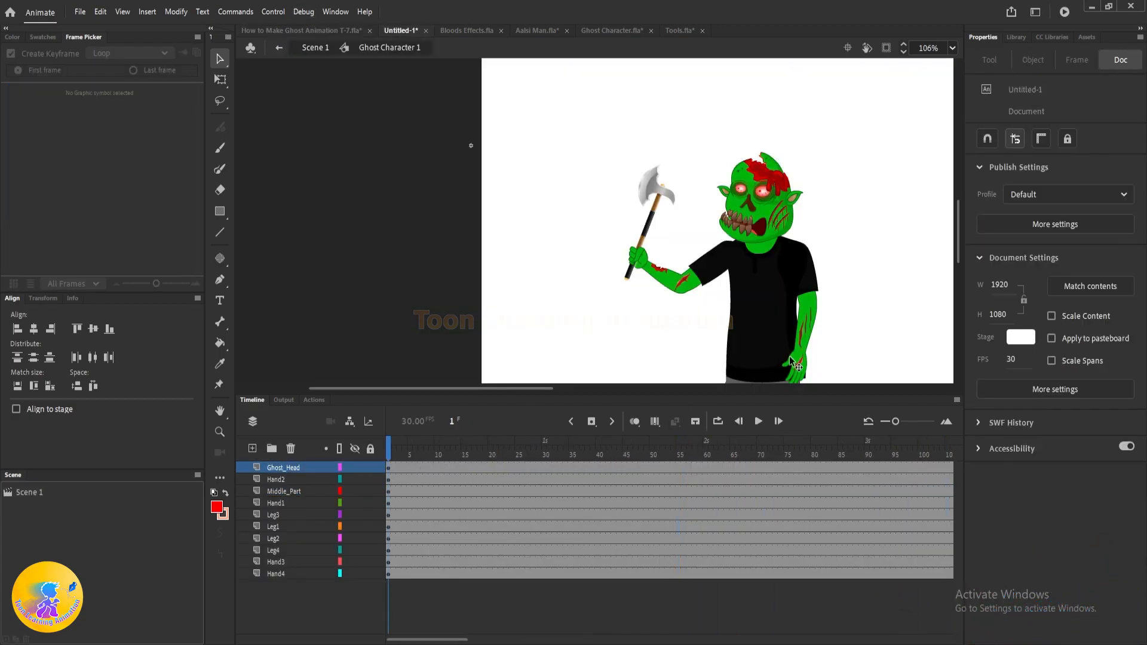
click(753, 305)
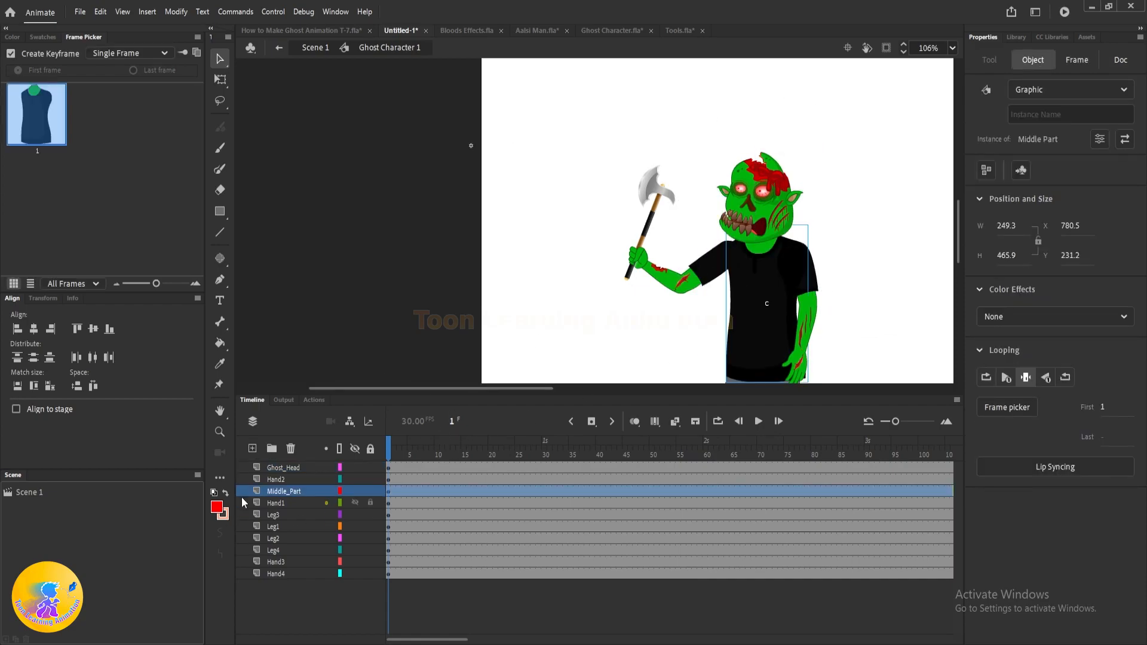
click(260, 466)
click(252, 448)
key(ctrl+v)
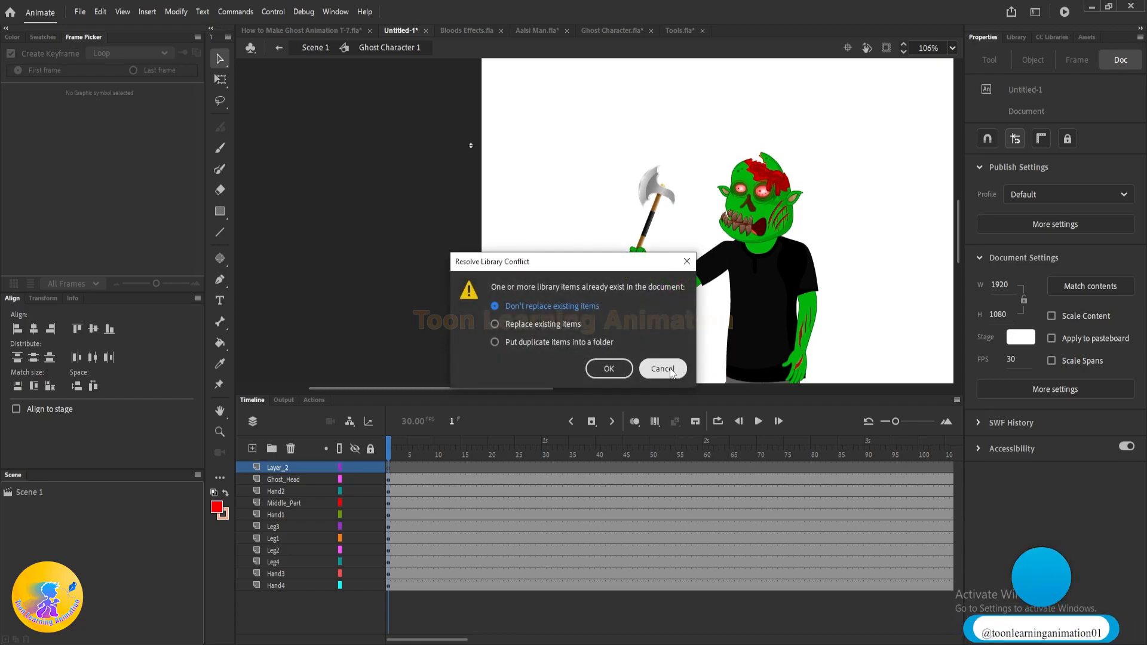
click(670, 369)
- Return to Scene 1 and paste the standing man beside the ghost, putting duplicate items into a folder
double_click(480, 220)
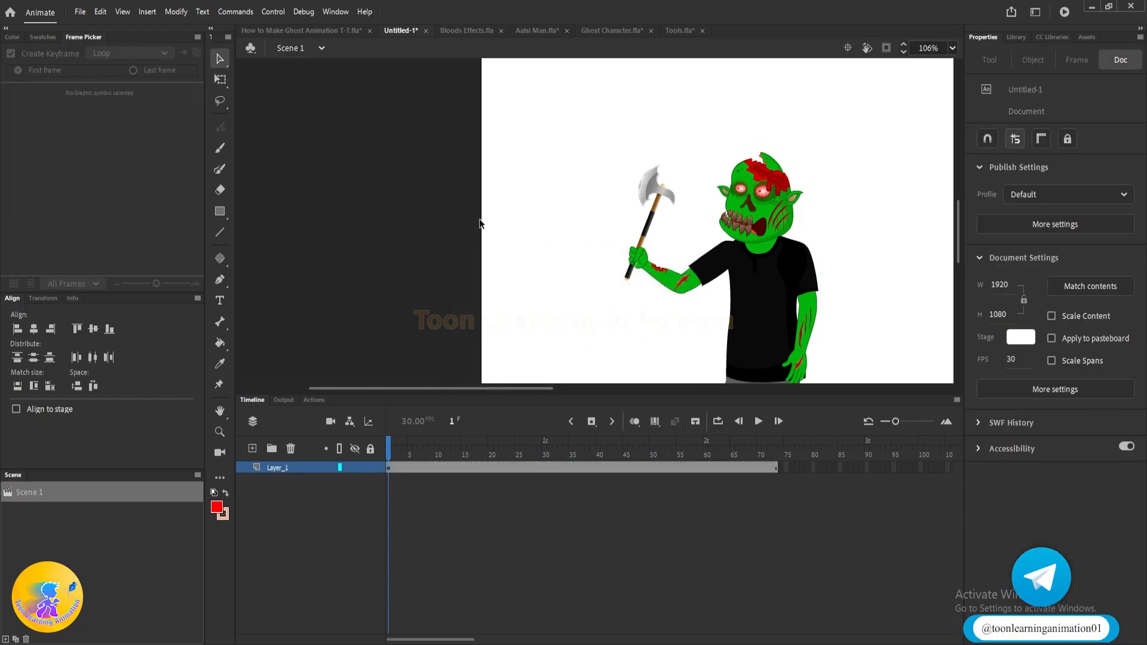
key(ctrl+v)
click(569, 341)
click(607, 369)
drag(790, 292, 761, 260)
scroll(655, 209, down, 4)
scroll(531, 268, up, 3)
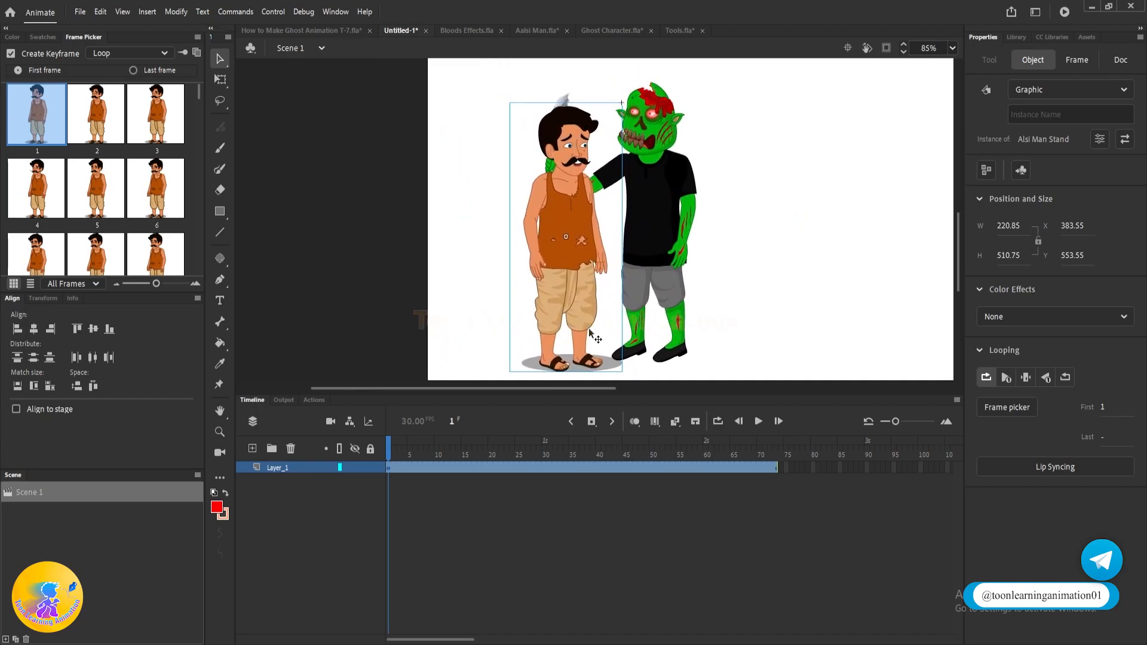
- Move the man next to the ghost's axe-holding hand, to about X 304, Y 547
drag(582, 322, 572, 314)
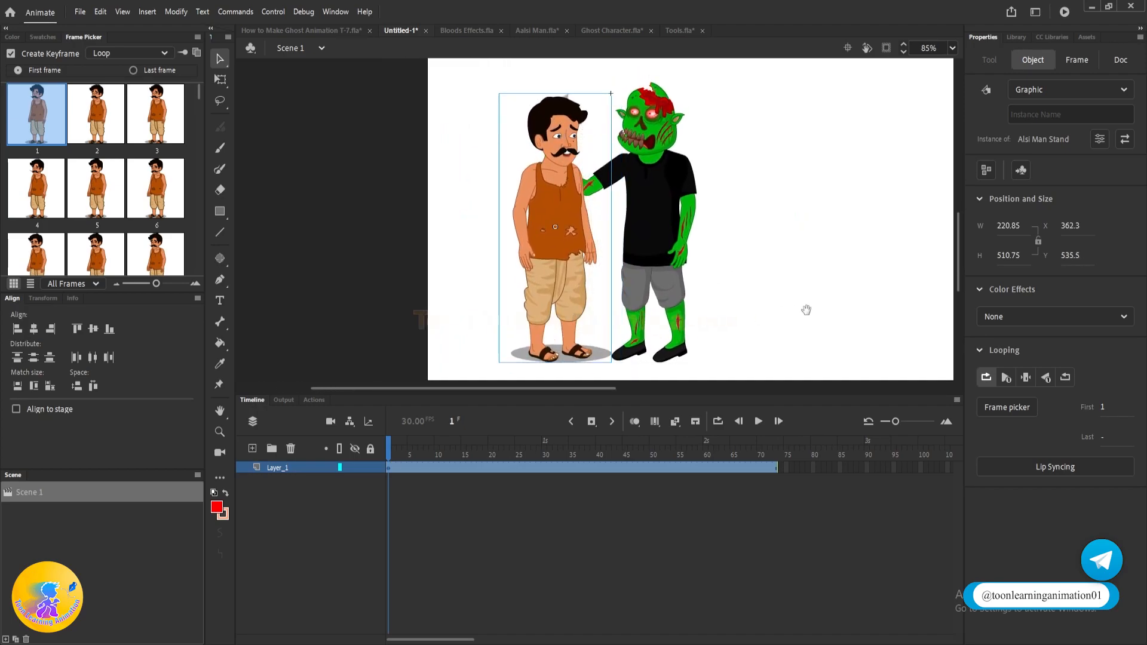
scroll(615, 371, up, 3)
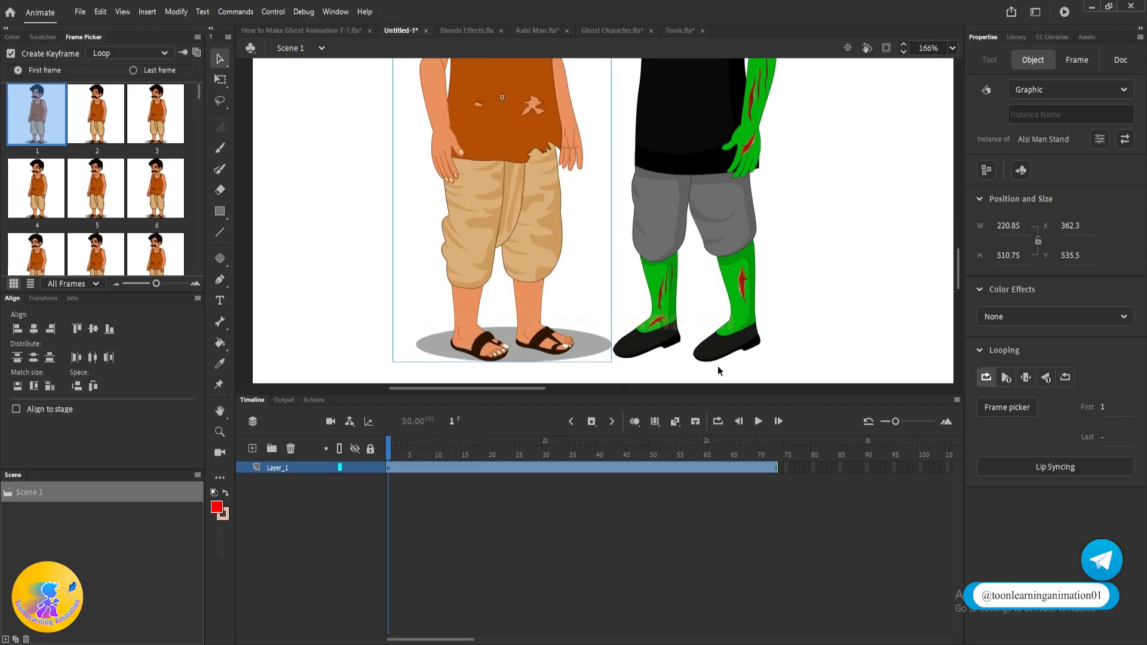
scroll(723, 365, down, 3)
drag(795, 296, 789, 325)
scroll(796, 256, up, 2)
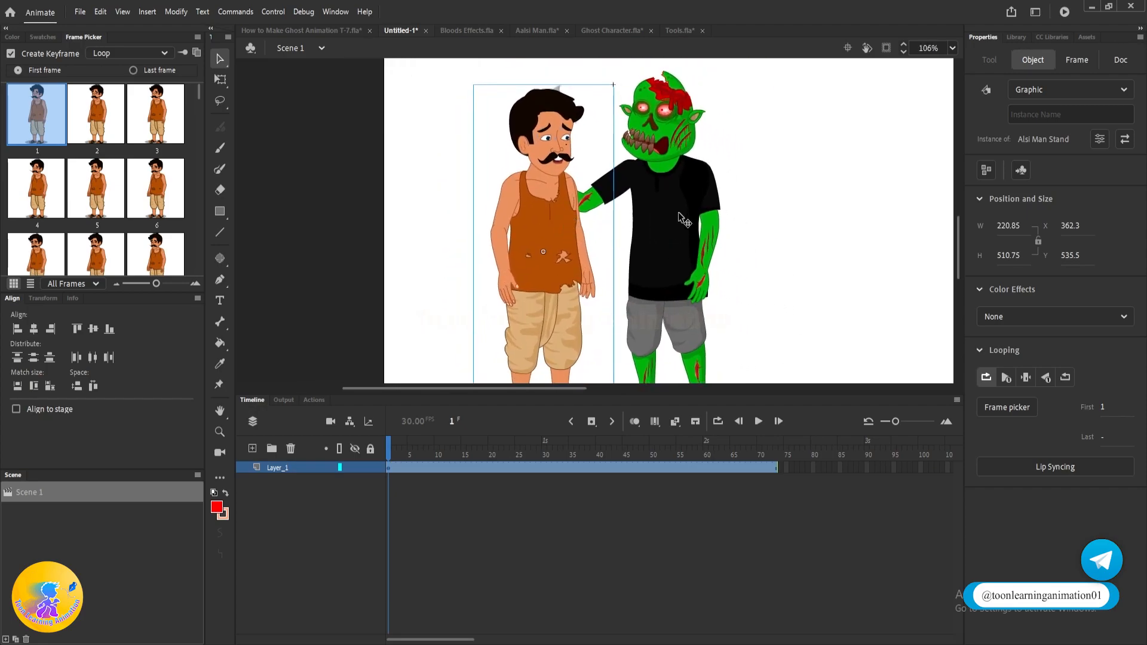
drag(559, 229, 518, 227)
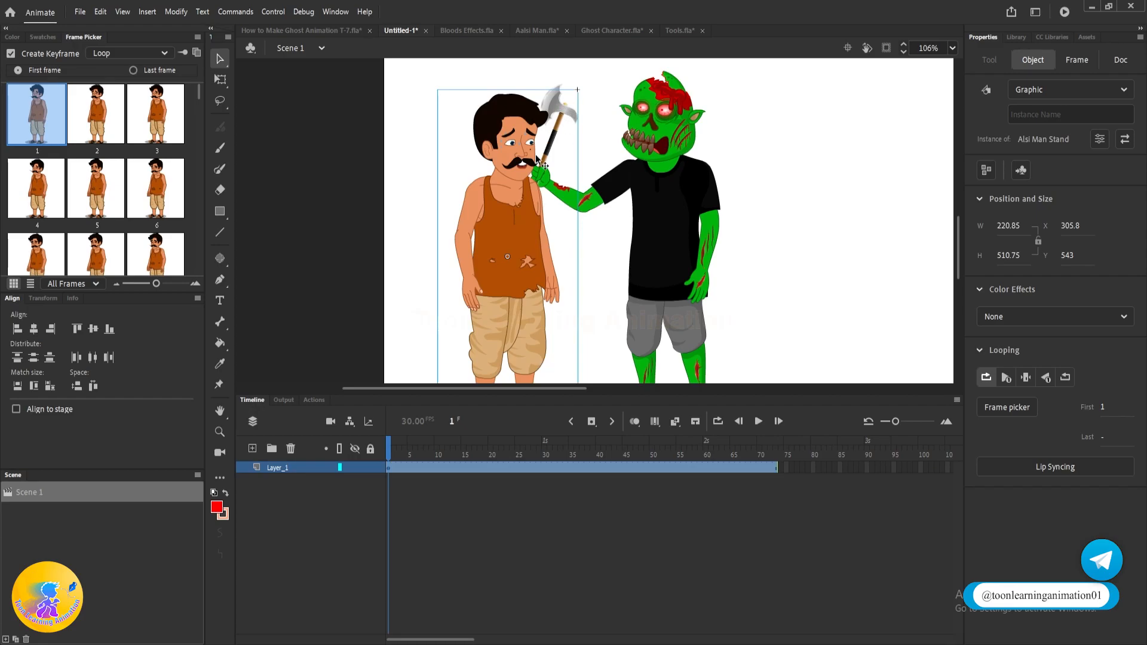
drag(521, 245, 520, 247)
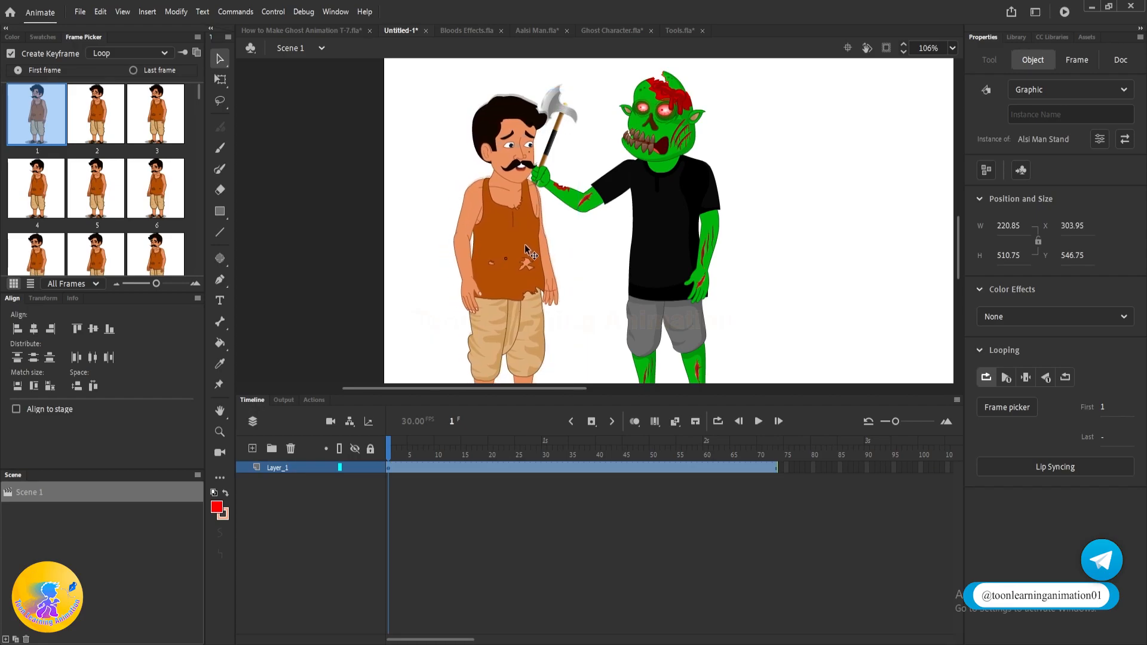
- Open Ghost Character 1 and paste the man onto Layer_2, putting duplicate items into a folder
double_click(701, 208)
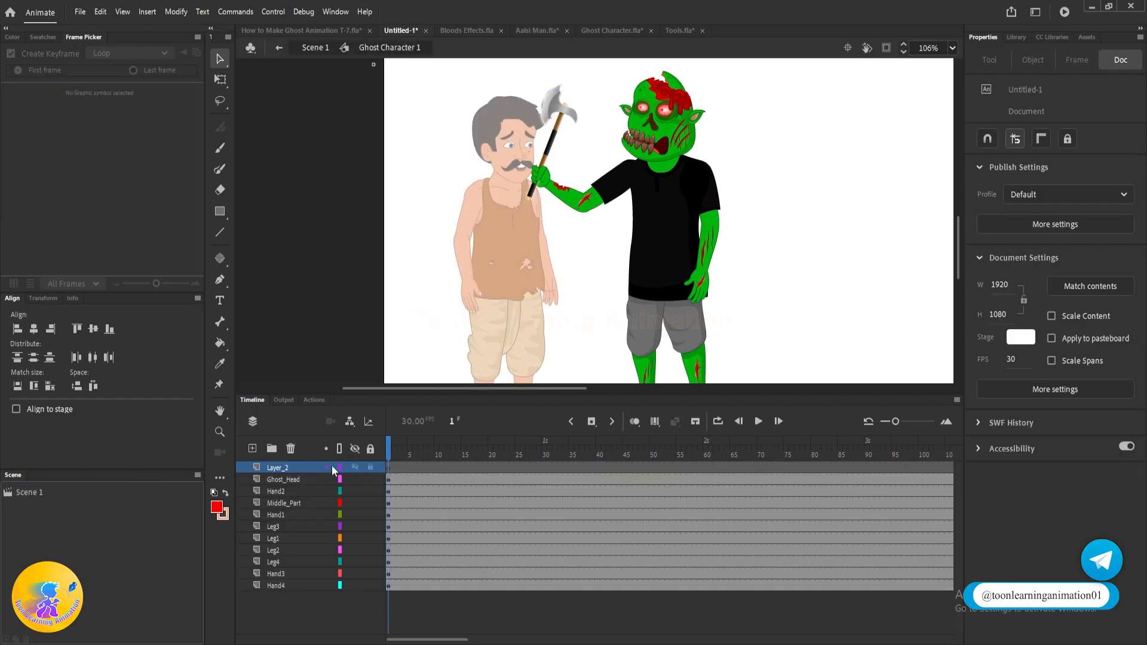
key(ctrl+v)
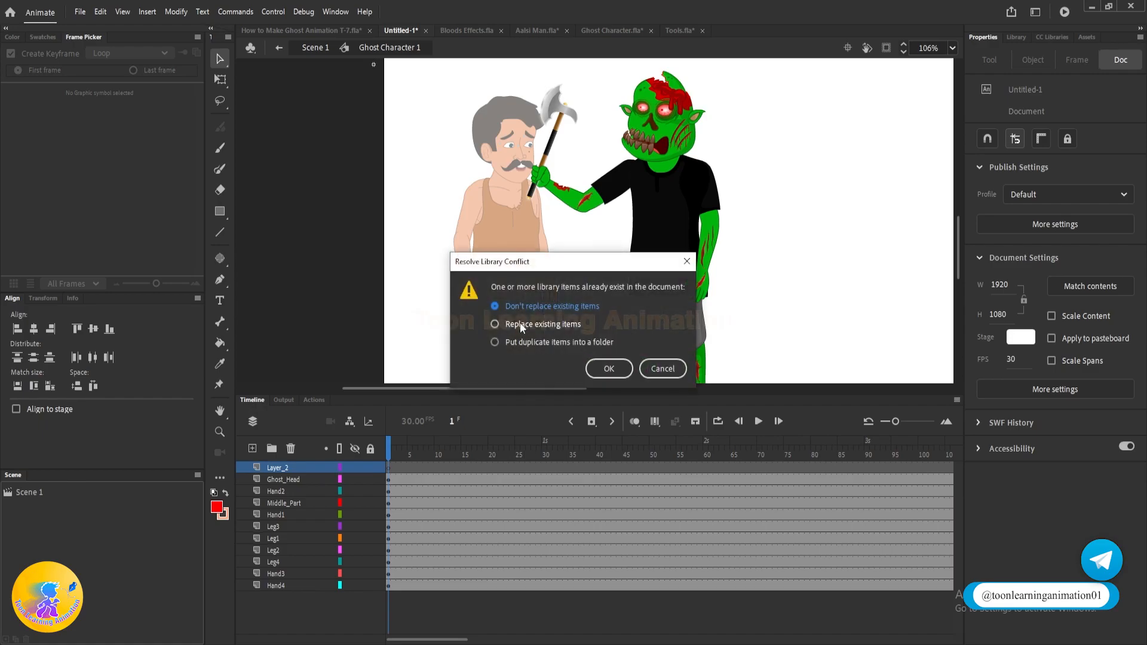
click(542, 343)
click(604, 368)
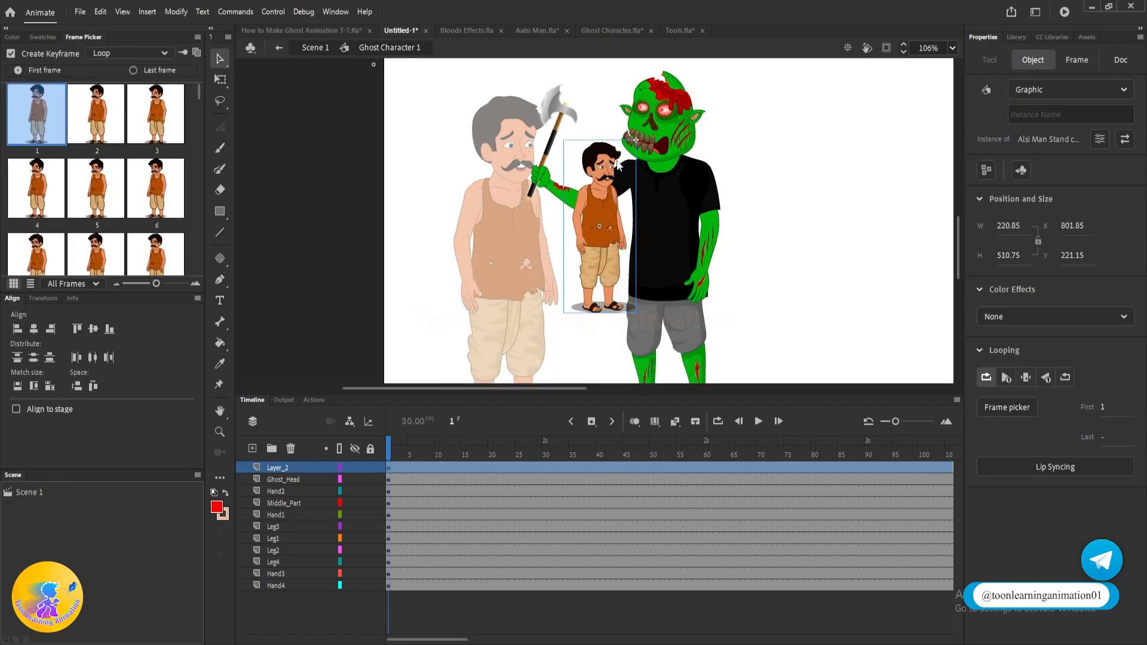
- Enlarge the pasted man to about 442 × 1023 and move him over the faded man from Scene 1
drag(540, 191, 545, 182)
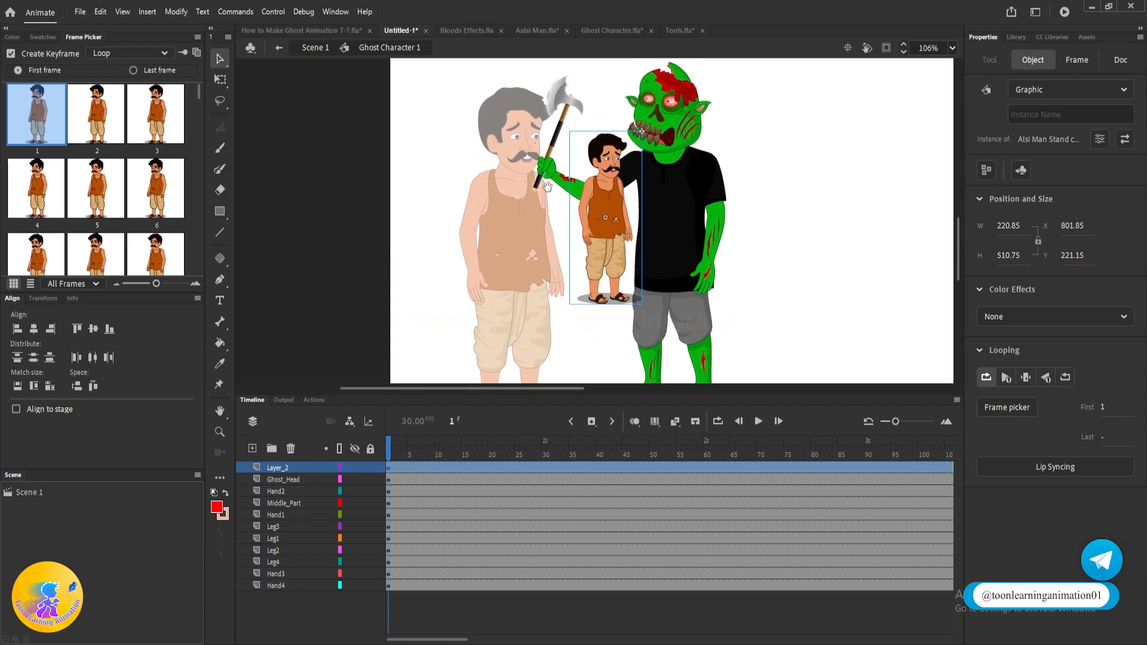
key(q)
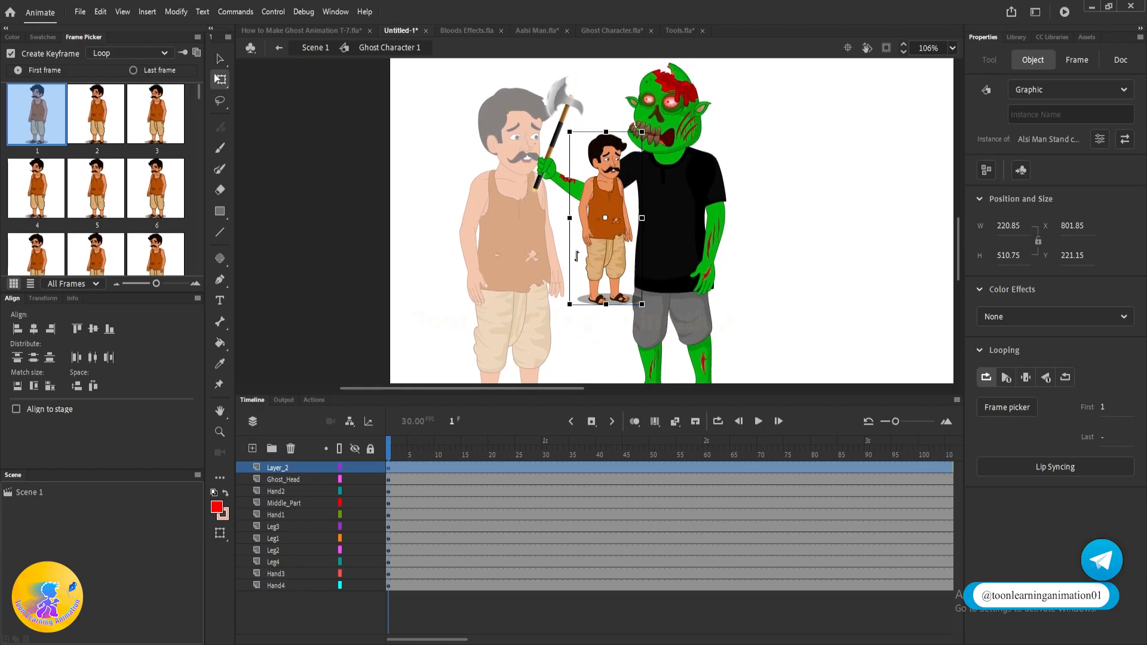
drag(643, 134, 725, 57)
drag(612, 187, 524, 218)
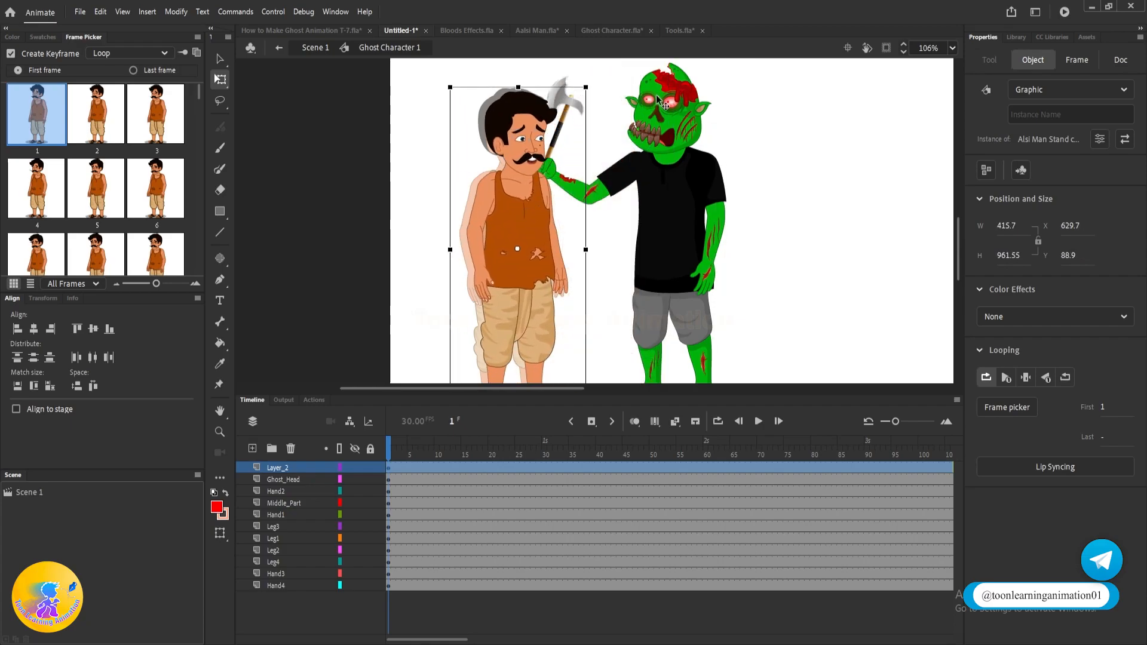
scroll(579, 78, up, 5)
drag(601, 119, 616, 88)
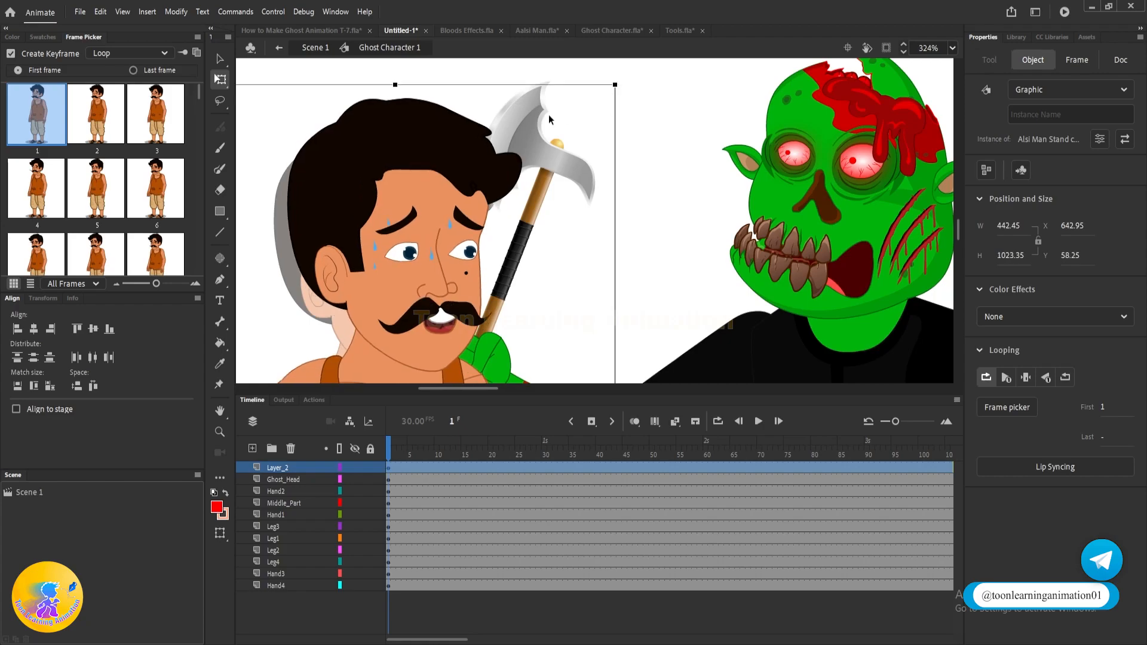
- Rescale the pasted man to about 426 × 985 and align him with the faded man behind
scroll(549, 115, down, 4)
drag(495, 207, 502, 78)
mouse_move(518, 208)
mouse_down()
mouse_move(499, 223)
mouse_move(515, 212)
mouse_up()
drag(501, 278, 502, 484)
scroll(524, 193, up, 7)
mouse_move(285, 194)
mouse_down()
mouse_move(297, 205)
mouse_move(277, 199)
mouse_up()
scroll(525, 145, down, 7)
scroll(525, 145, down, 5)
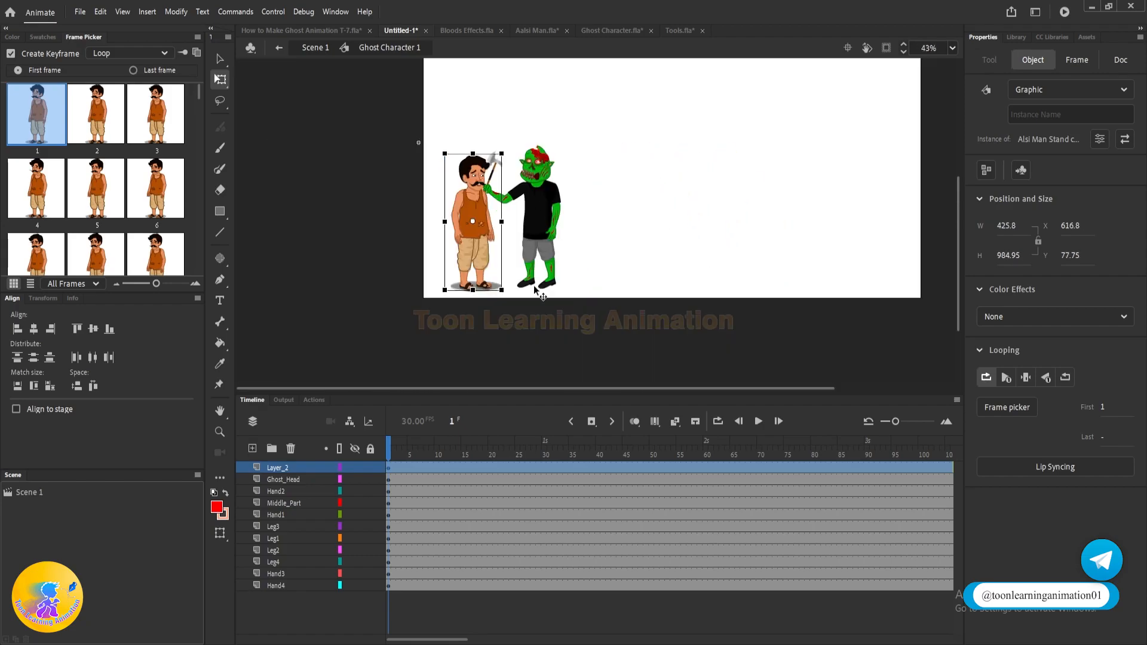
- Shift the pasted man slightly down to about X 618, Y 85 to match the faded man
scroll(505, 296, up, 6)
scroll(519, 308, down, 2)
scroll(517, 303, up, 7)
drag(518, 303, 519, 309)
scroll(520, 308, down, 12)
drag(613, 219, 627, 267)
scroll(650, 177, up, 8)
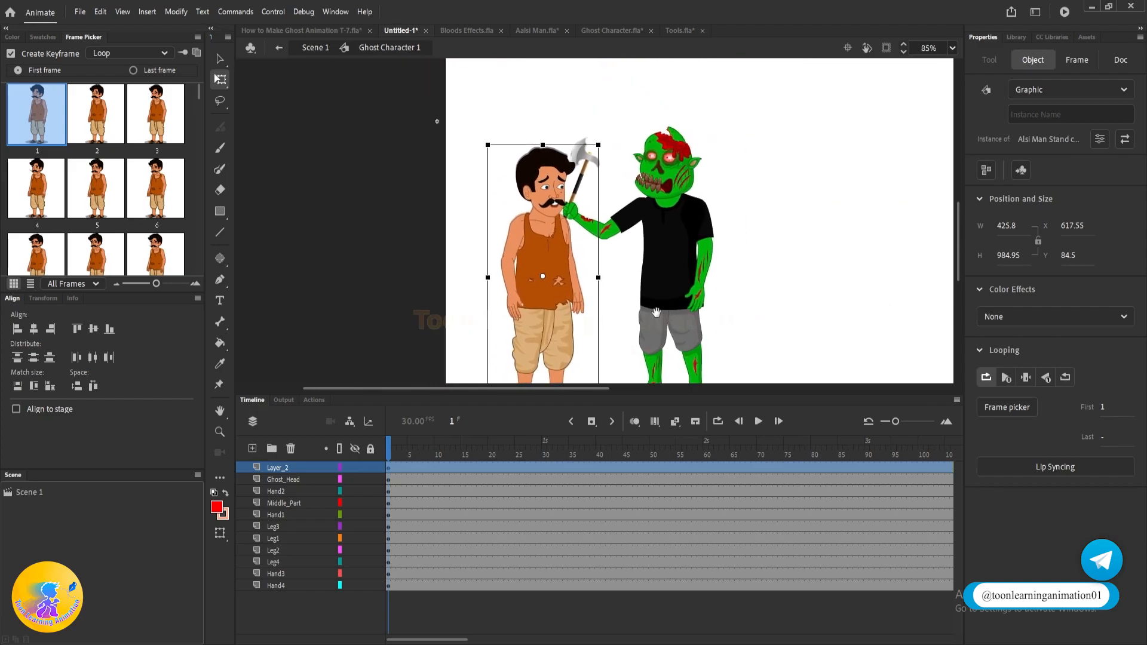
- Fine-tune the pasted man to about 429 × 992 at about X 620, Y 80, then deselect him
drag(653, 157, 659, 150)
scroll(659, 150, down, 10)
scroll(543, 280, up, 10)
drag(542, 262, 565, 283)
scroll(565, 283, down, 10)
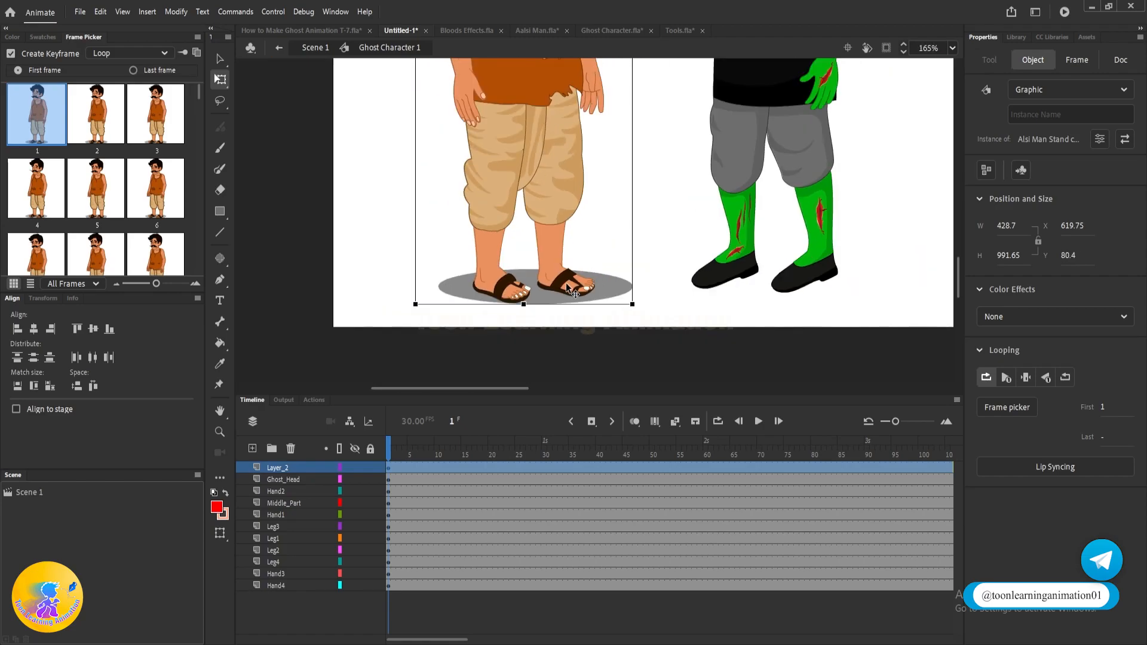
click(772, 247)
key(v)
scroll(750, 148, up, 3)
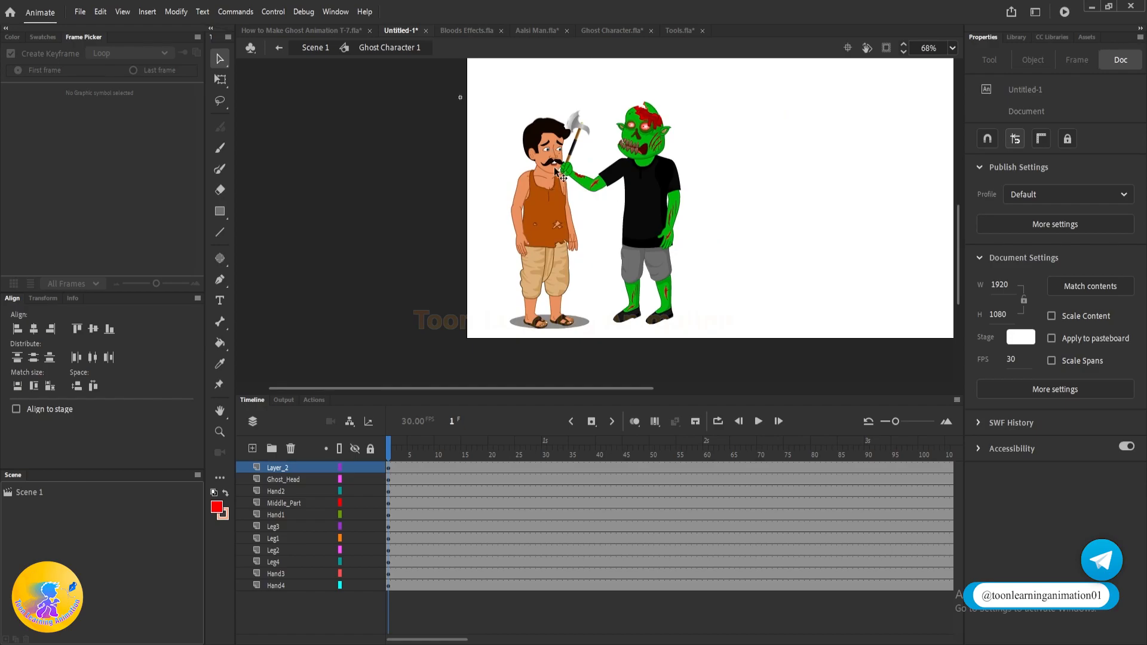
- Return to Scene 1, try moving the man away from the ghost, and undo the move
double_click(877, 194)
key(ctrl+shift+v)
drag(529, 289, 397, 254)
key(ctrl+z)
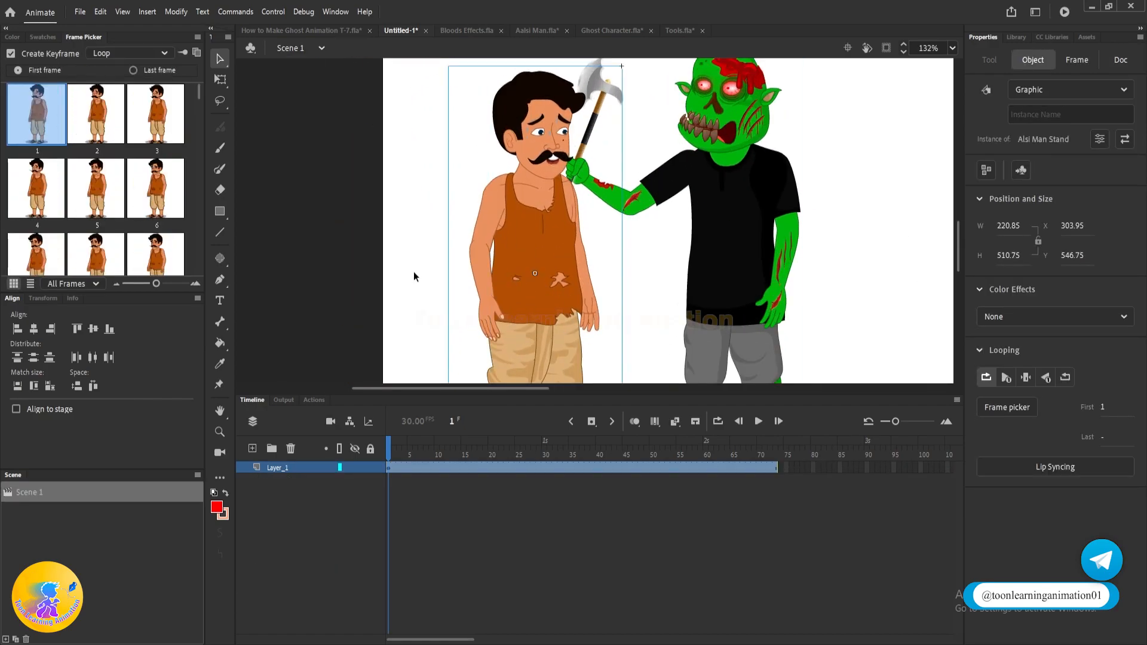
click(414, 270)
- Open the ghost symbol for editing and rotate the axe-holding forearm slightly so its bounding box is level, about 369 × 368
double_click(736, 178)
scroll(522, 245, down, 3)
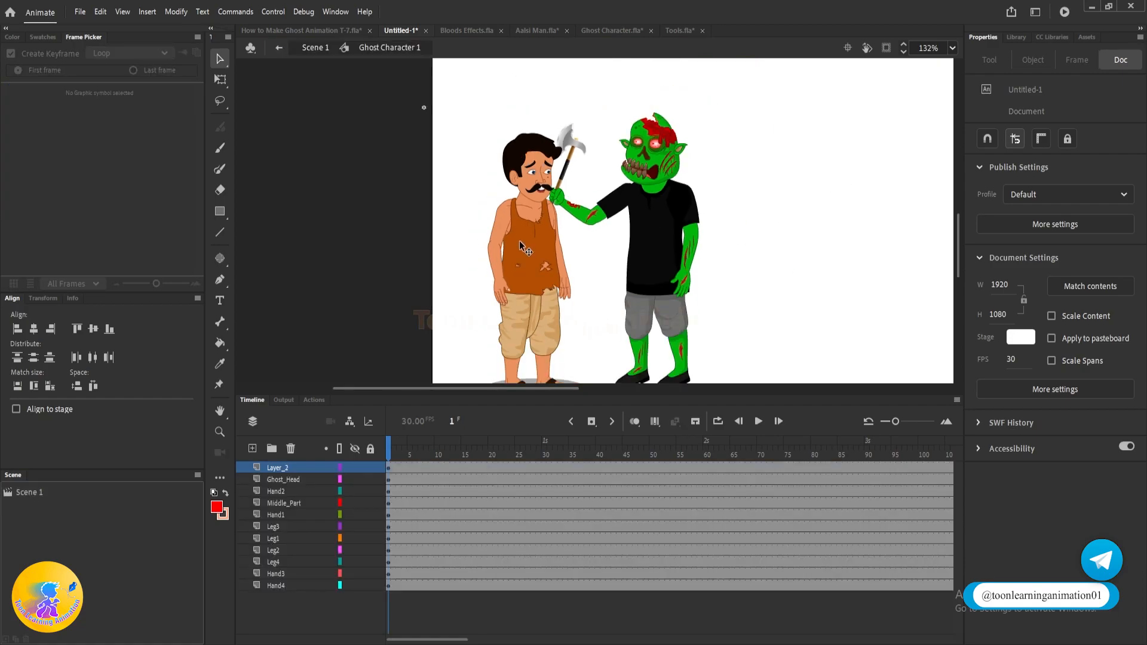
key(q)
scroll(536, 197, up, 4)
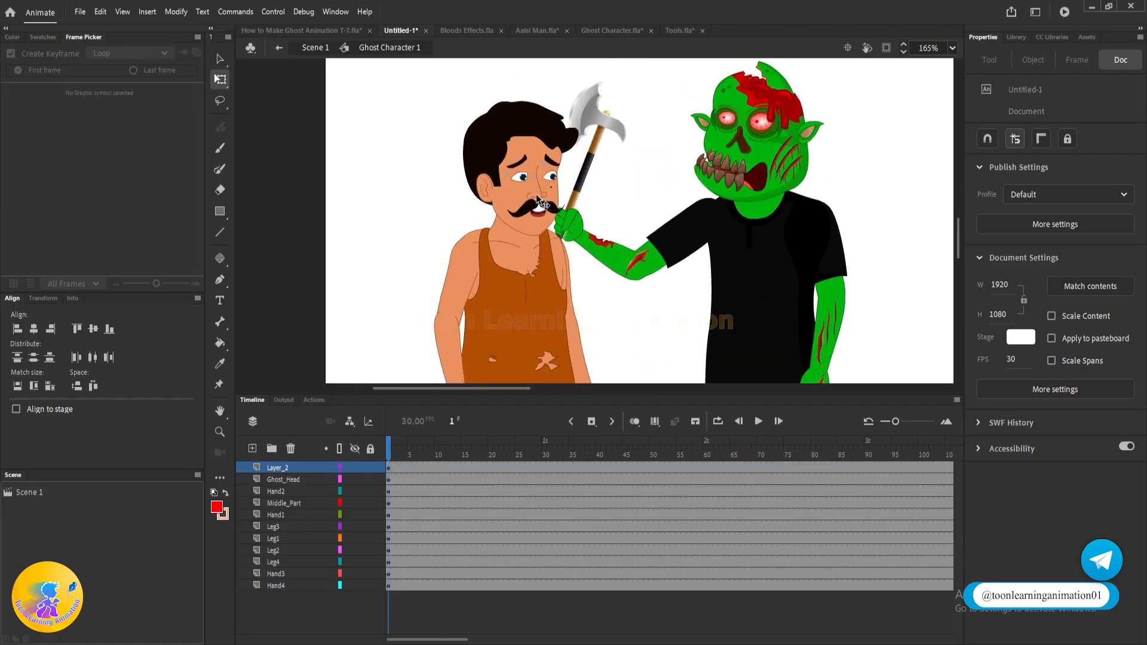
scroll(540, 203, down, 2)
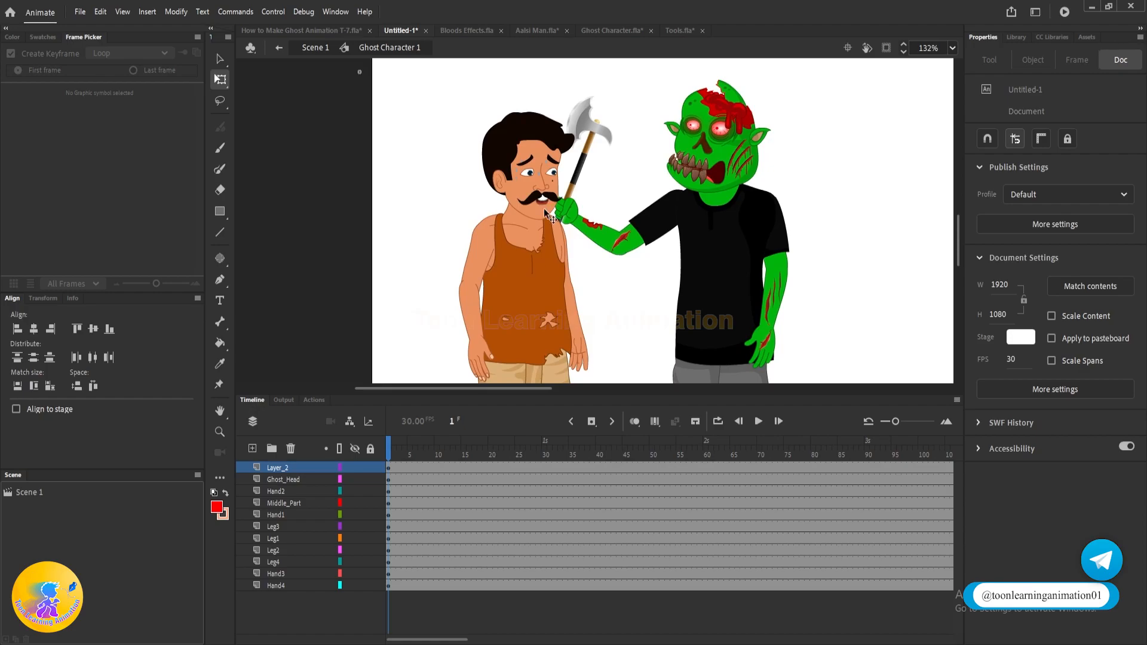
scroll(608, 156, up, 2)
scroll(636, 248, down, 3)
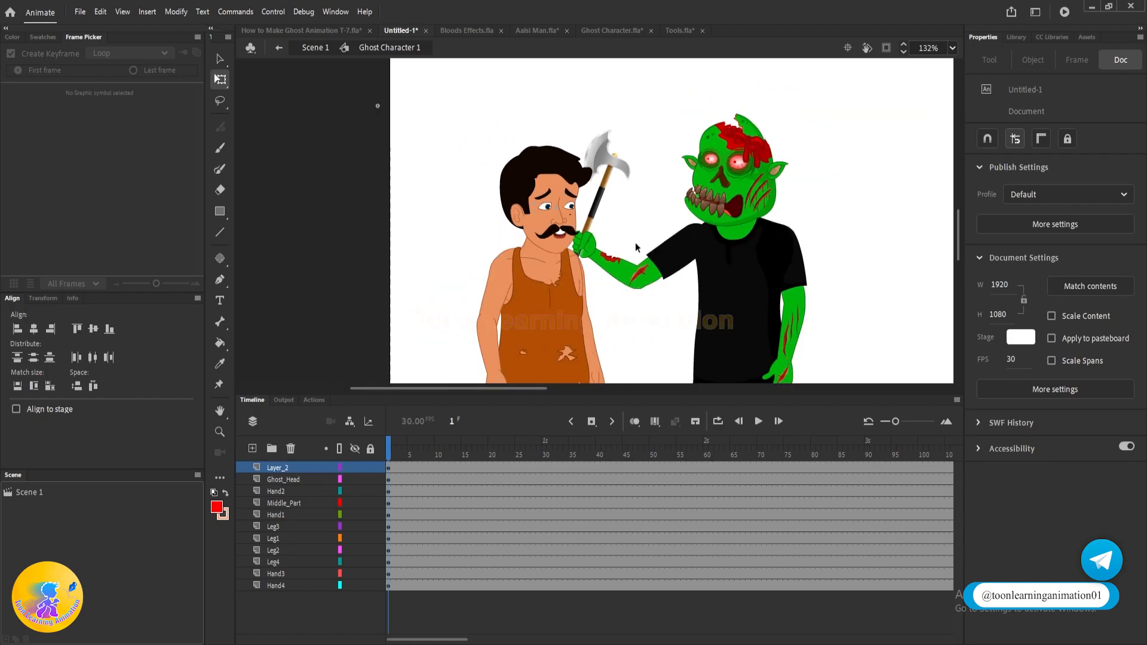
scroll(639, 239, up, 2)
scroll(642, 236, up, 2)
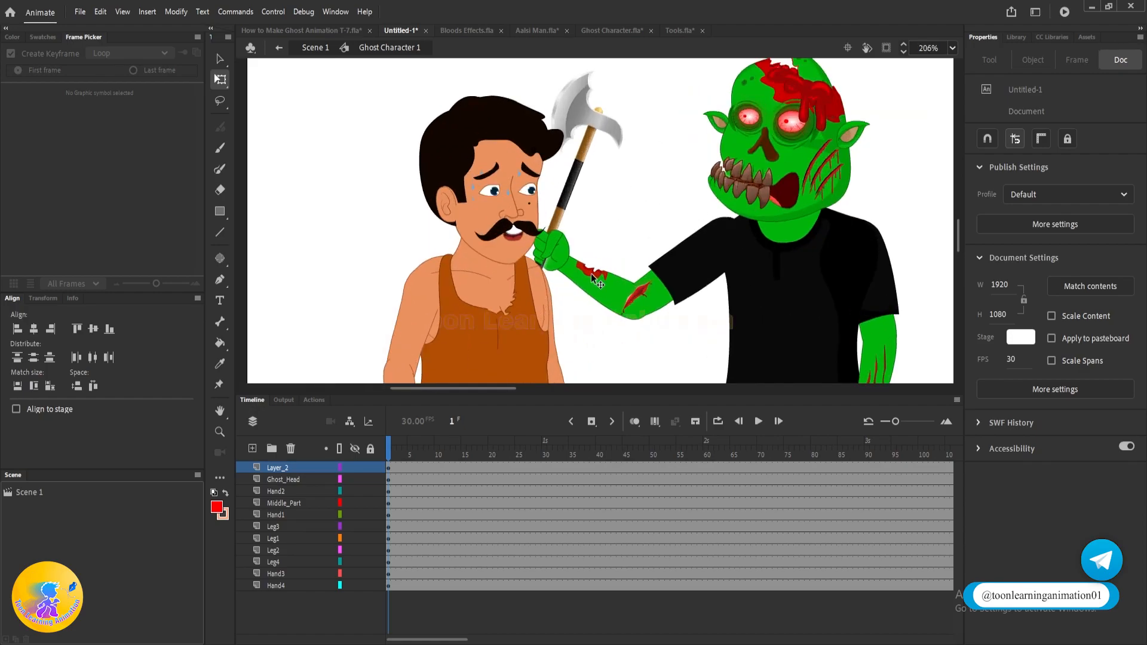
click(590, 273)
scroll(590, 273, down, 2)
scroll(568, 286, up, 1)
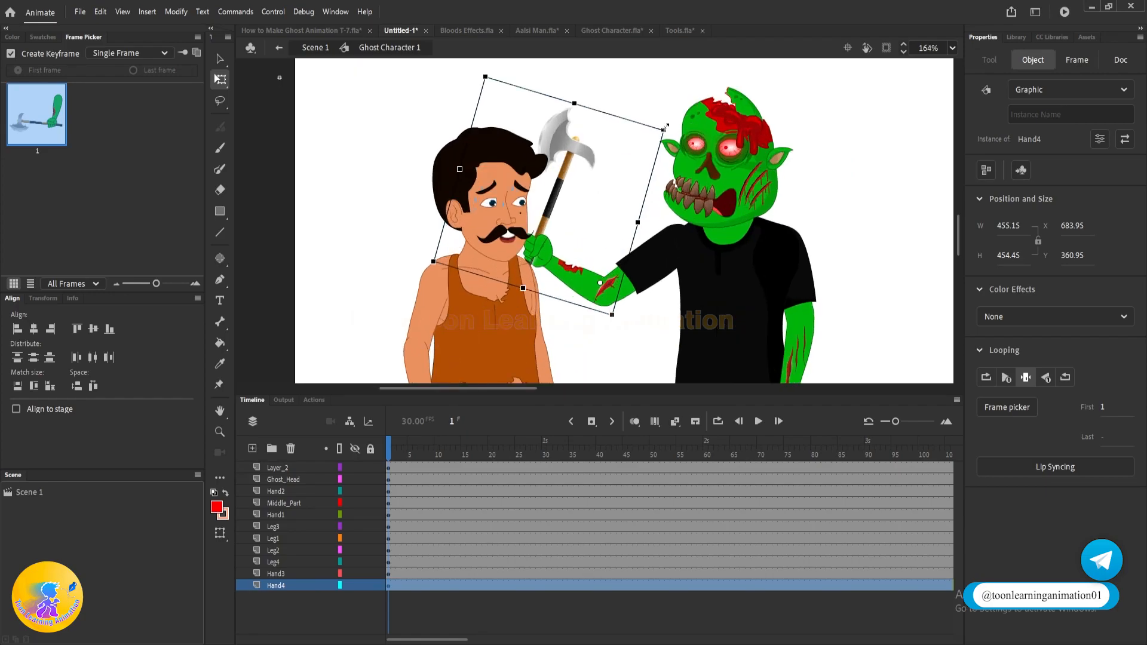
drag(491, 74, 365, 124)
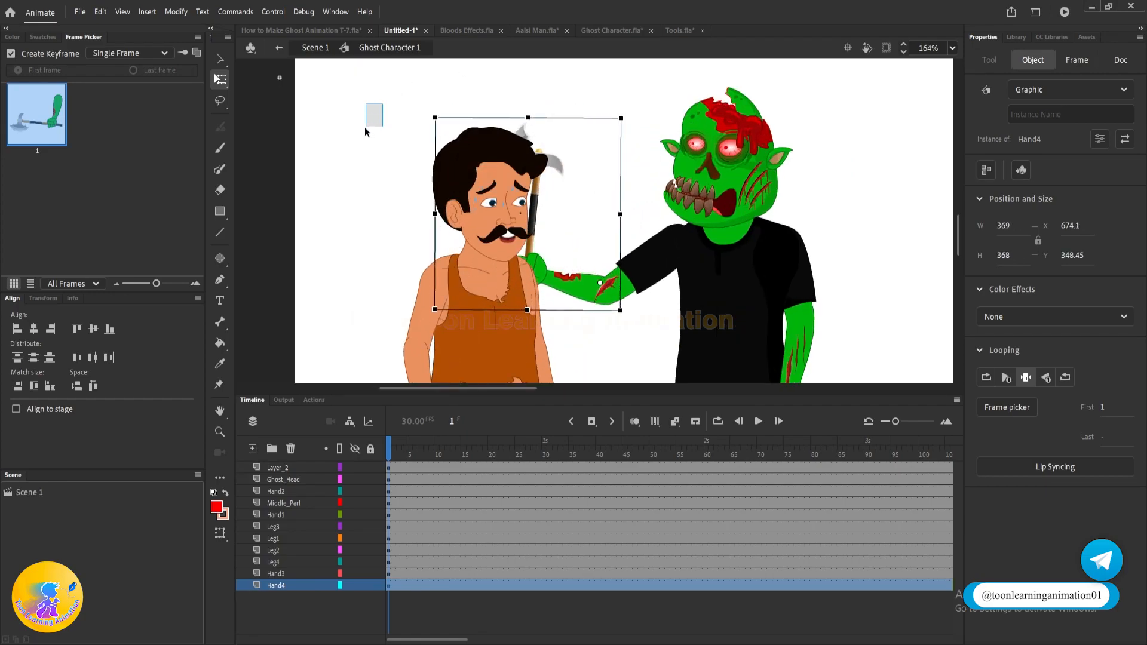
- Move the axe-holding forearm up off the elbow and bring the Hand4 layer to the top of the layer order
click(572, 249)
key(ctrl+z)
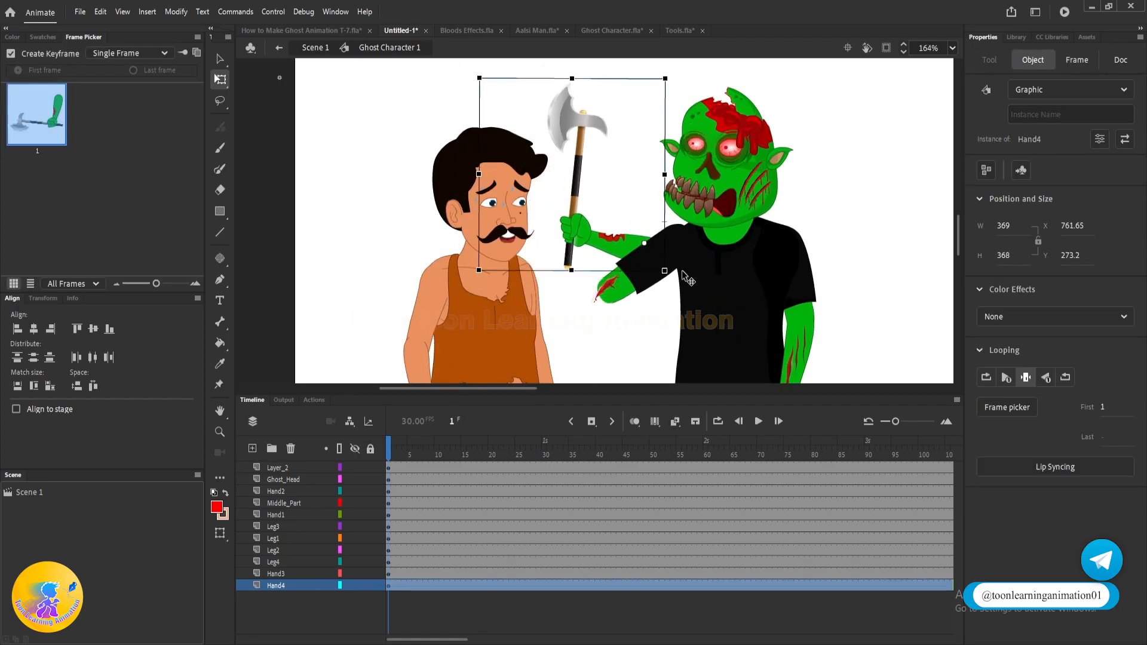
drag(672, 274, 673, 211)
key(ctrl+z)
drag(599, 244, 586, 244)
drag(273, 587, 264, 463)
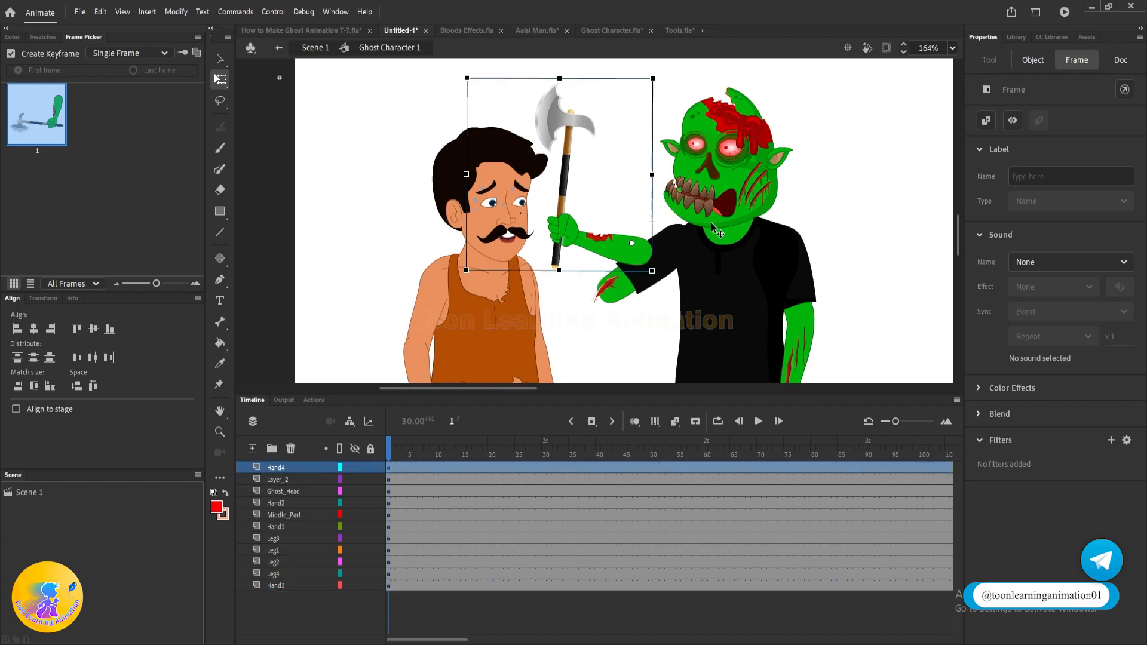
click(843, 193)
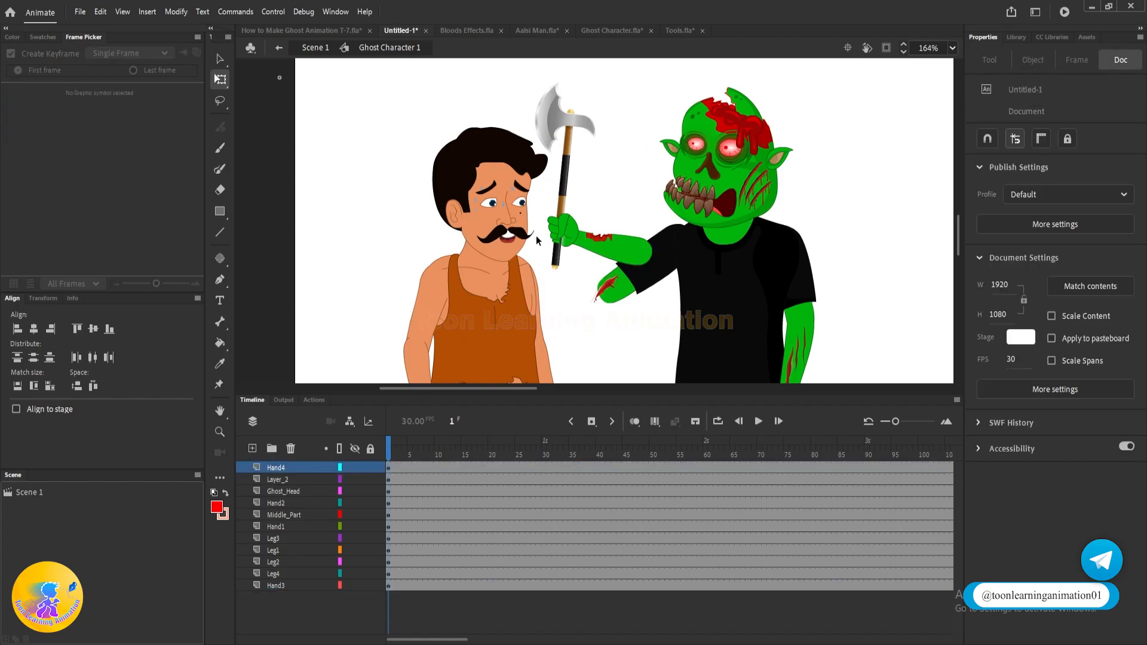
- Move the upper arm's Hand3 layer up to directly below Hand4
click(556, 245)
click(624, 292)
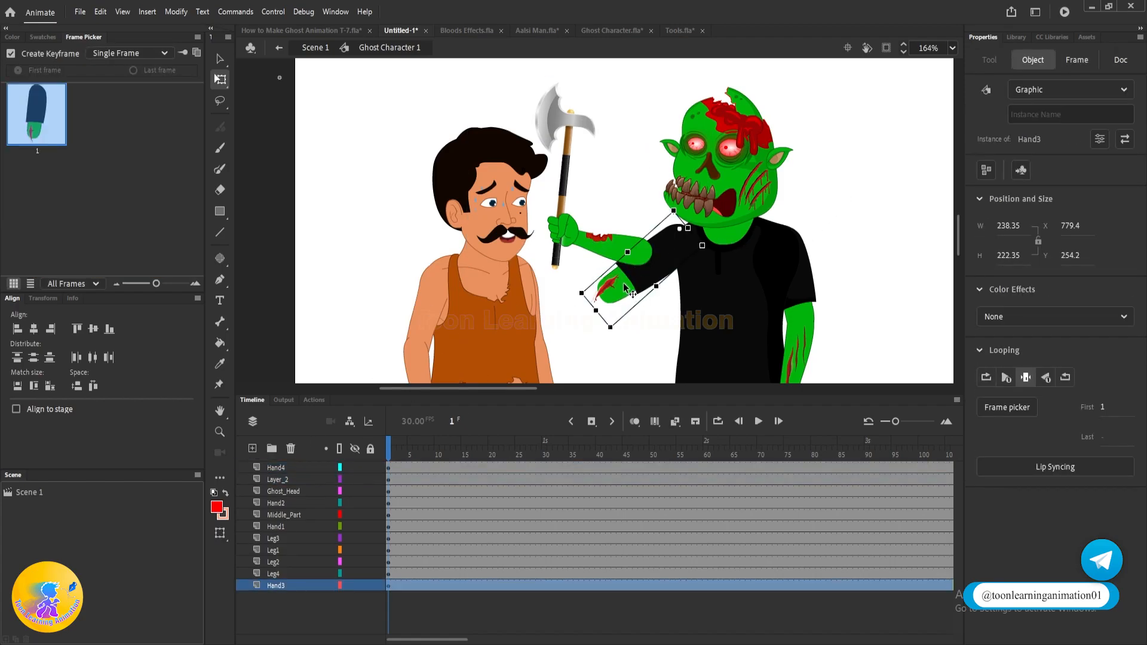
drag(264, 586, 272, 470)
click(842, 202)
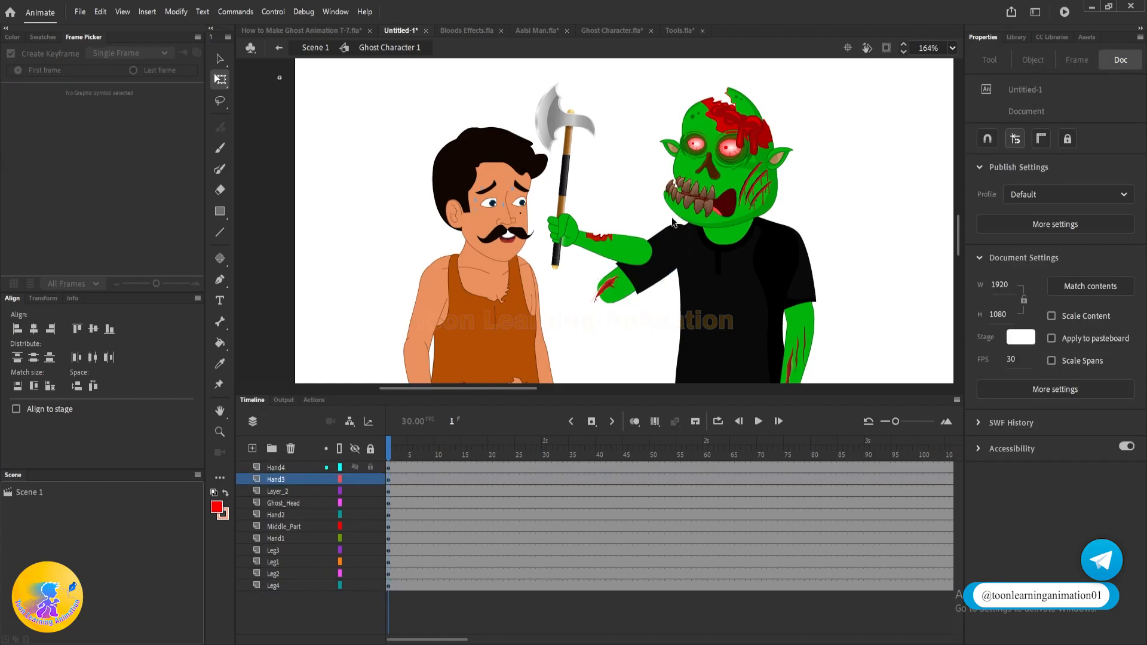
- Fit the axe-holding forearm to the elbow and rotate it together with the upper arm until the arm is raised horizontally
click(621, 253)
drag(622, 253, 664, 308)
drag(552, 306, 592, 249)
key(v)
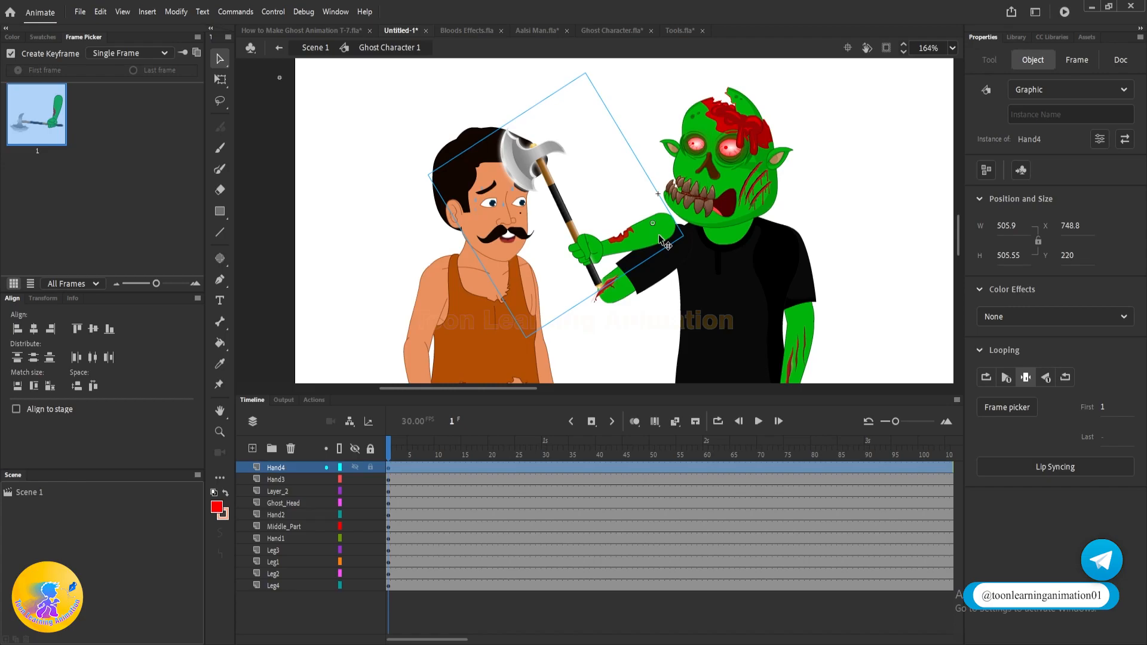
key(q)
drag(690, 230, 605, 294)
shift+click(644, 275)
drag(570, 192, 678, 239)
drag(437, 327, 445, 207)
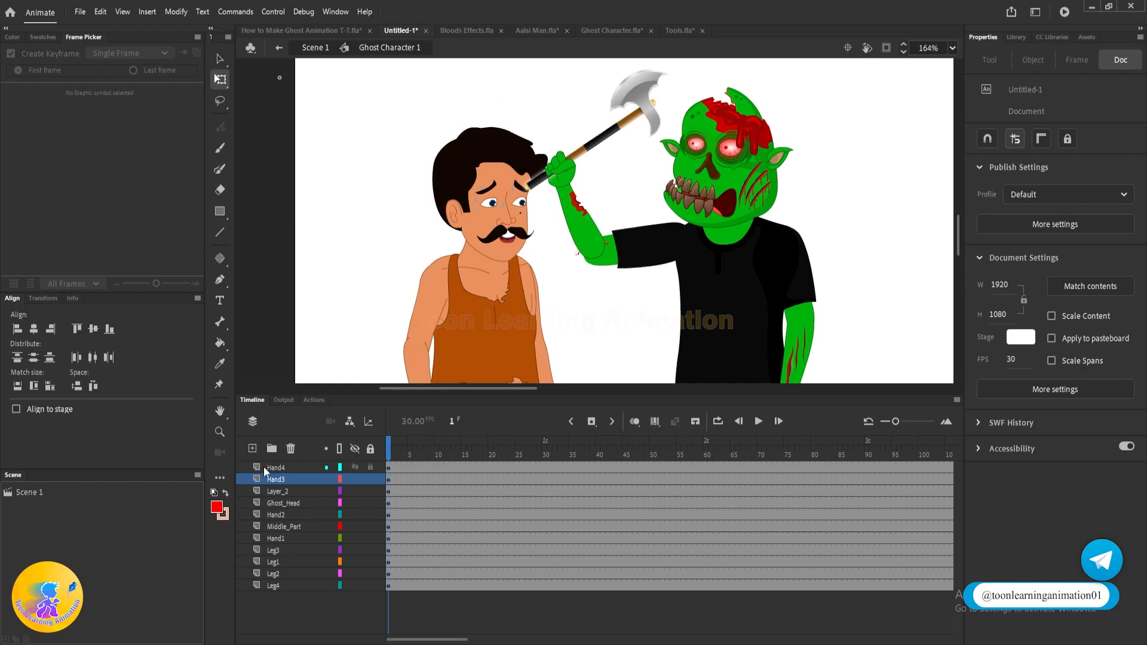
- Reorder the layers so Hand4 sits directly beneath Hand3, then deselect
click(284, 466)
drag(285, 466, 282, 482)
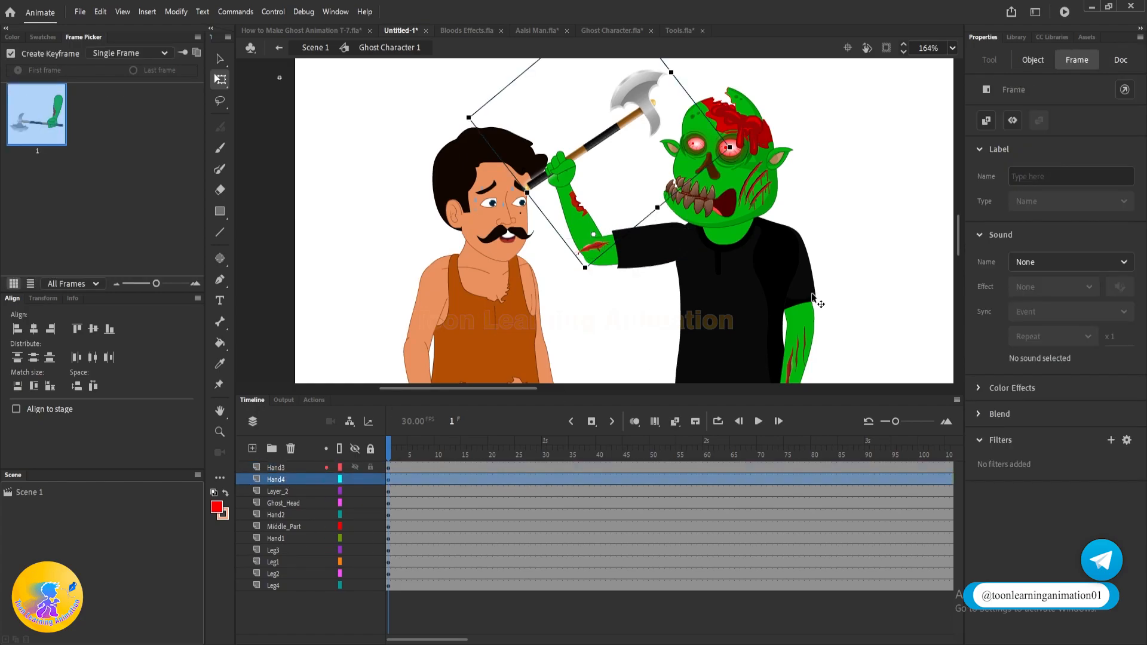
click(824, 219)
- Rotate and shift the forearm so it extends from the elbow toward the man, at about X 651, Y 277
drag(581, 217, 574, 220)
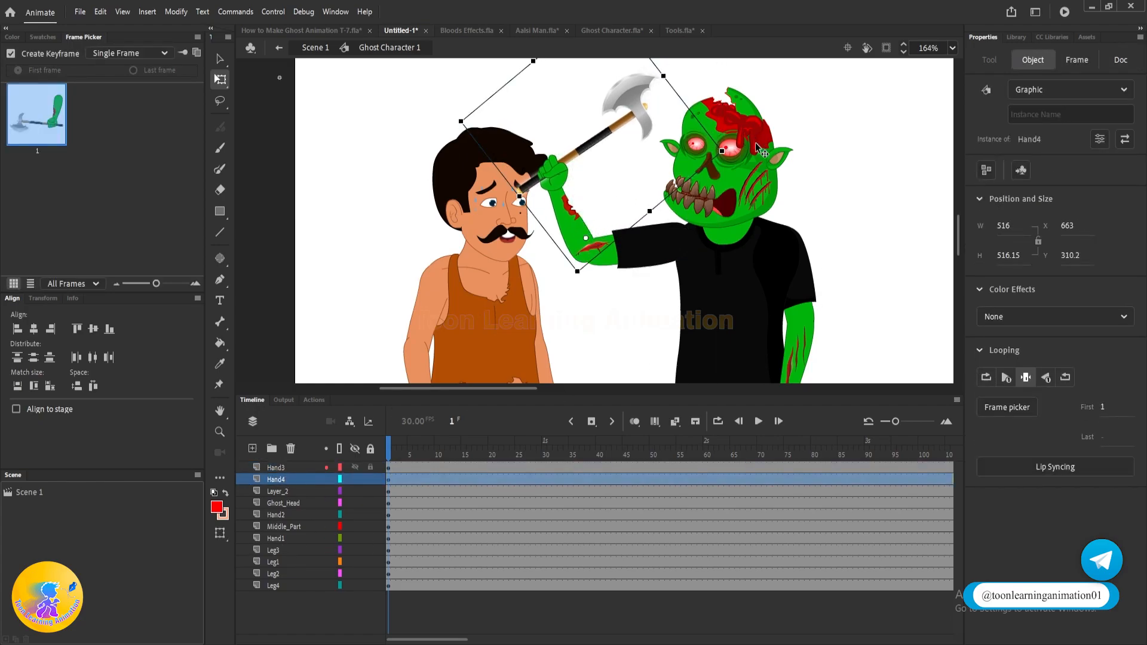
drag(733, 157, 649, 82)
scroll(566, 228, up, 3)
drag(576, 233, 521, 285)
- Move the man away from the ghost to about X 475, Y 80
key(v)
scroll(603, 202, down, 7)
scroll(572, 264, up, 2)
scroll(604, 121, up, 2)
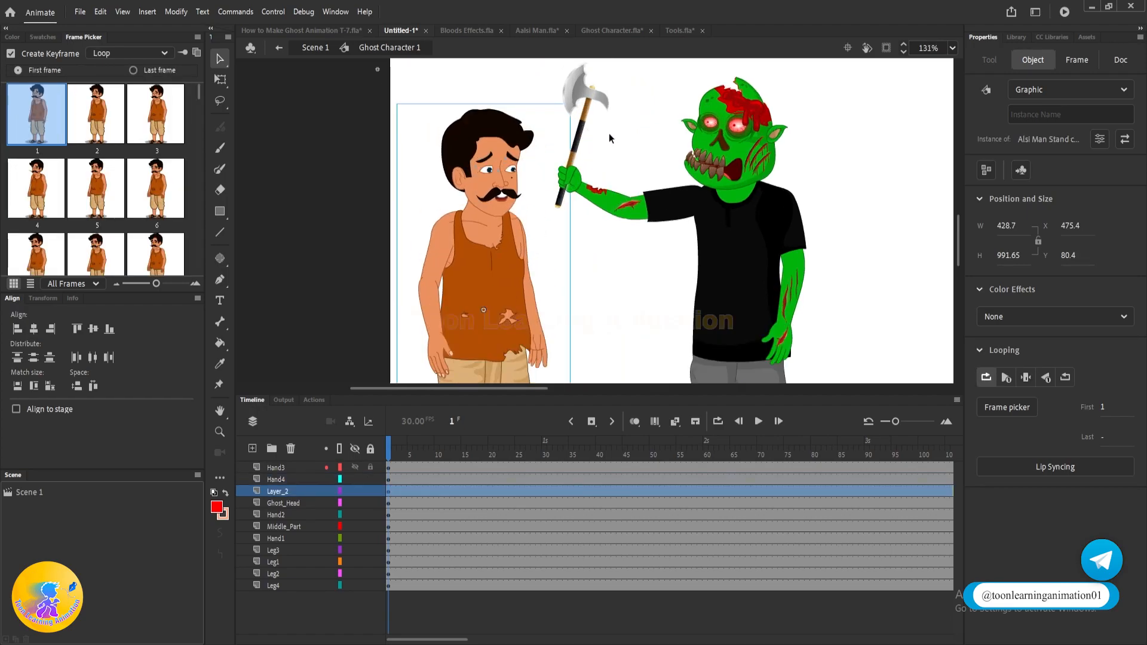
- Inside Hand4, rotate the axe and fist toward the man's head, refit them at the wrist, and return to Ghost Character 1
click(574, 184)
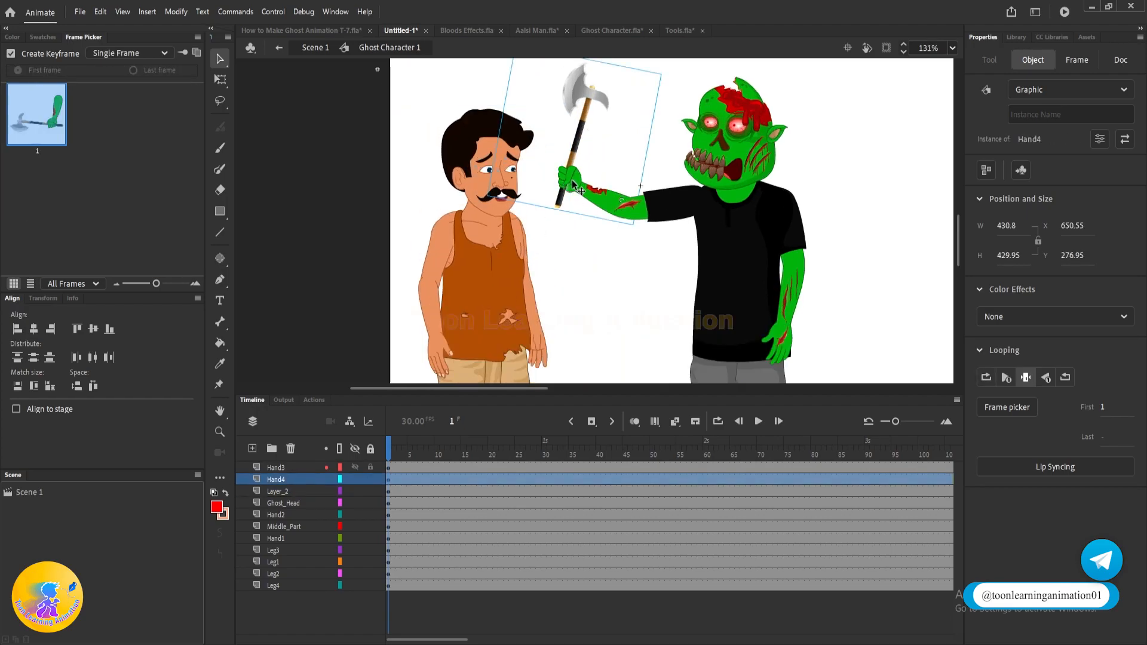
drag(480, 106, 580, 203)
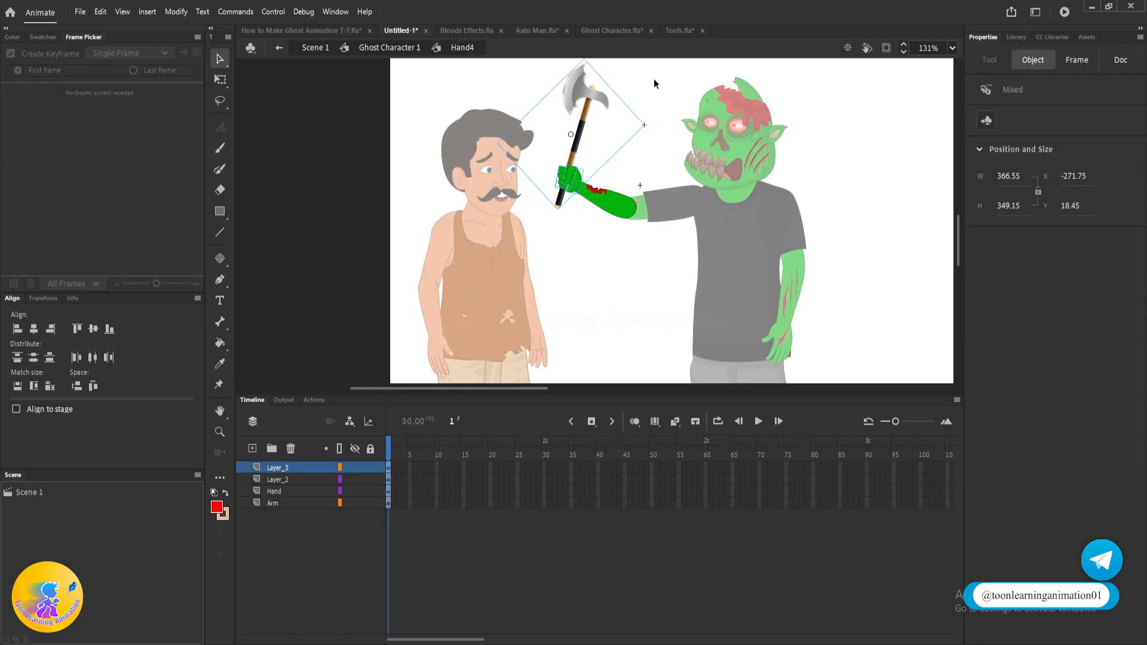
key(q)
drag(666, 72, 568, 91)
drag(604, 156, 562, 187)
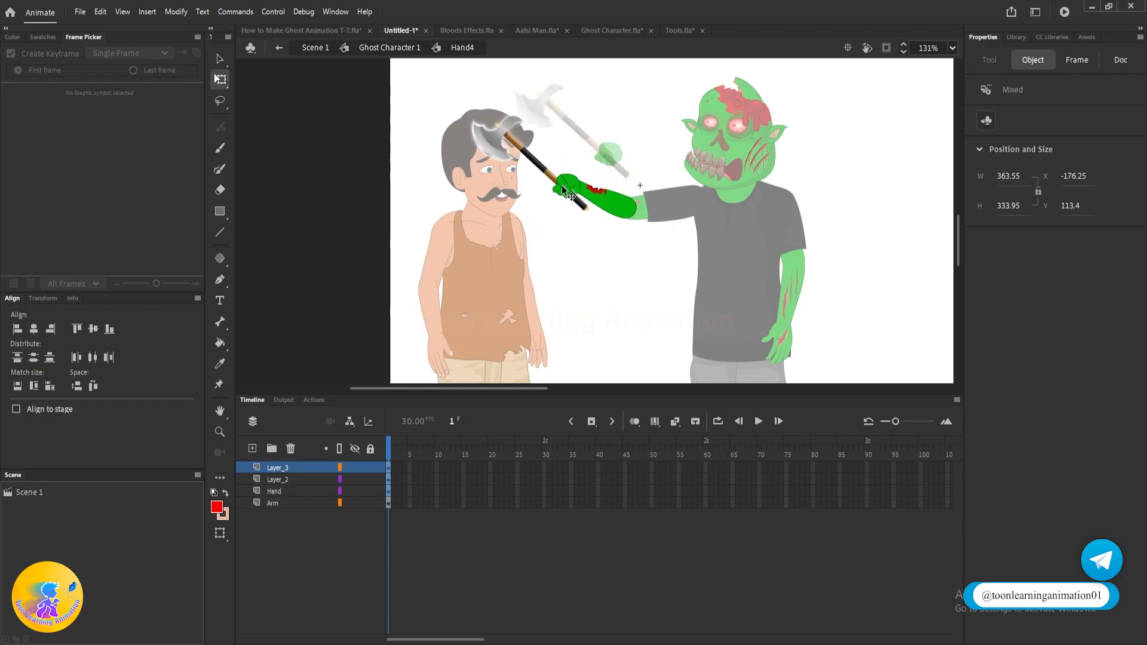
key(v)
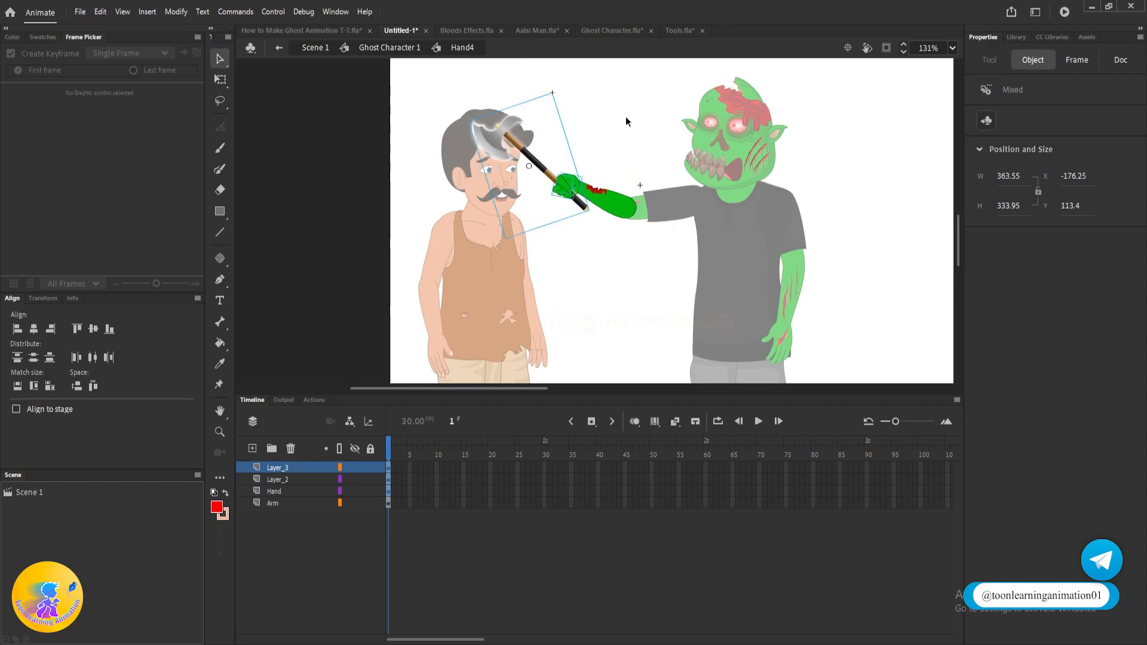
double_click(625, 118)
double_click(625, 117)
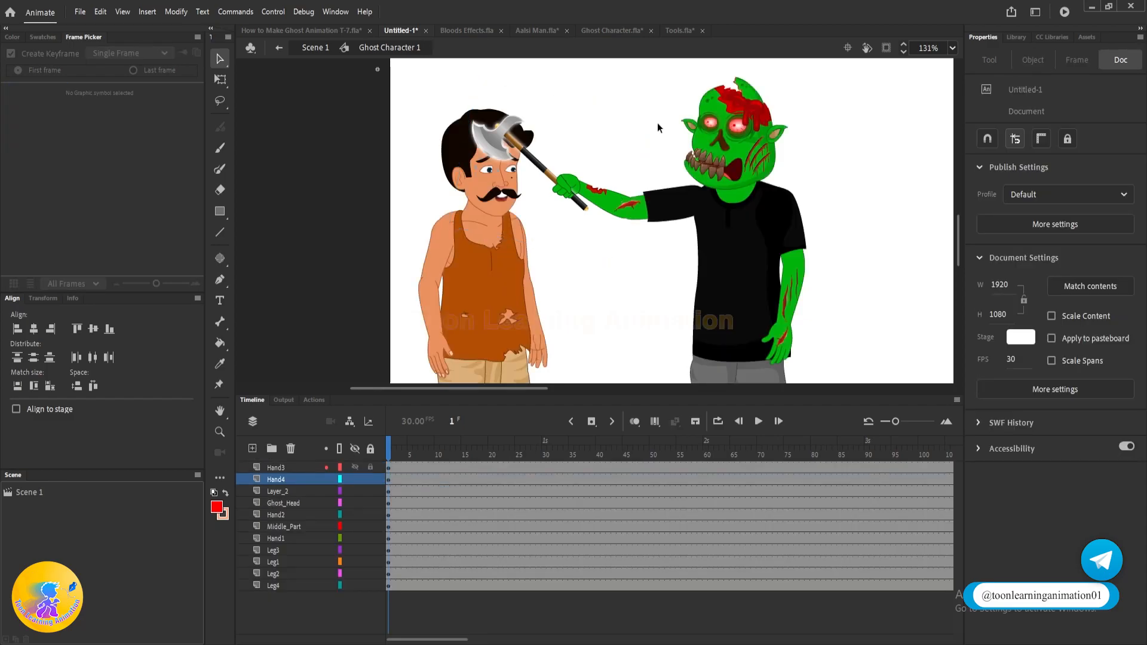
- Add a layer above Leg4 and draw an oval about 460 × 52 under the ghost's feet
scroll(652, 120, down, 4)
scroll(491, 157, up, 2)
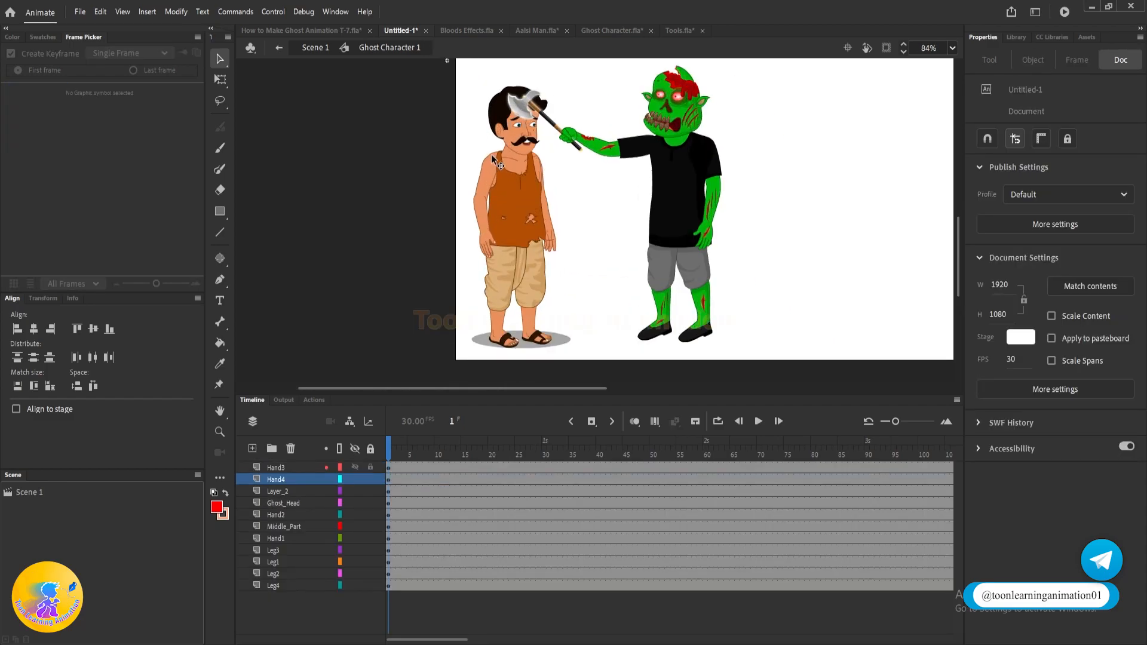
drag(822, 258, 849, 261)
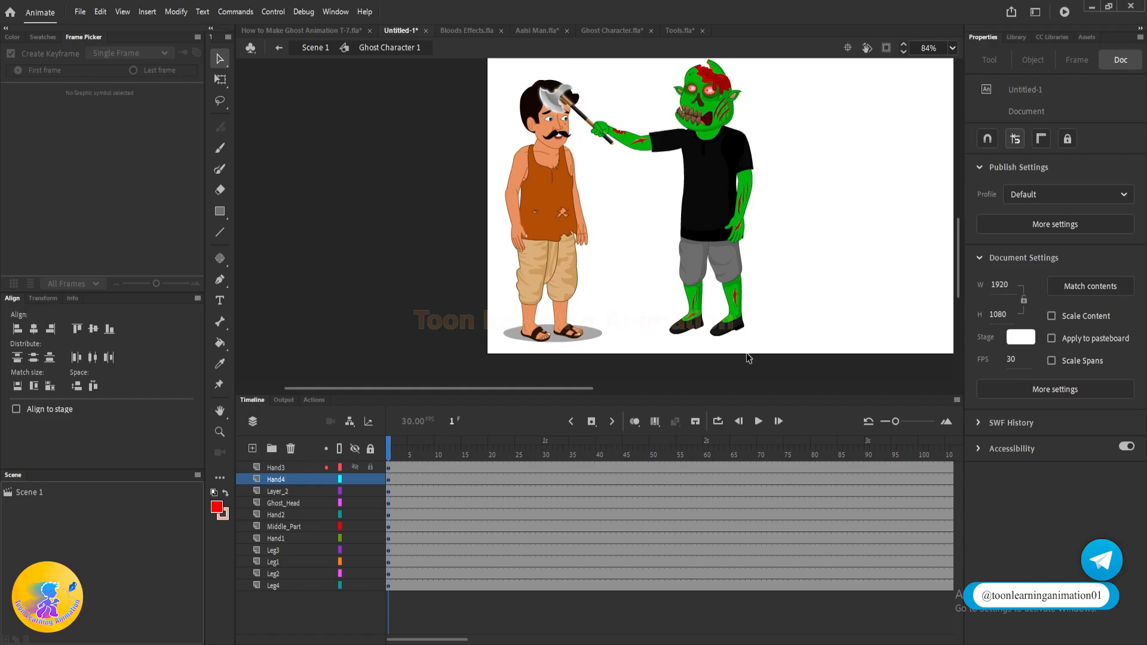
scroll(748, 356, up, 3)
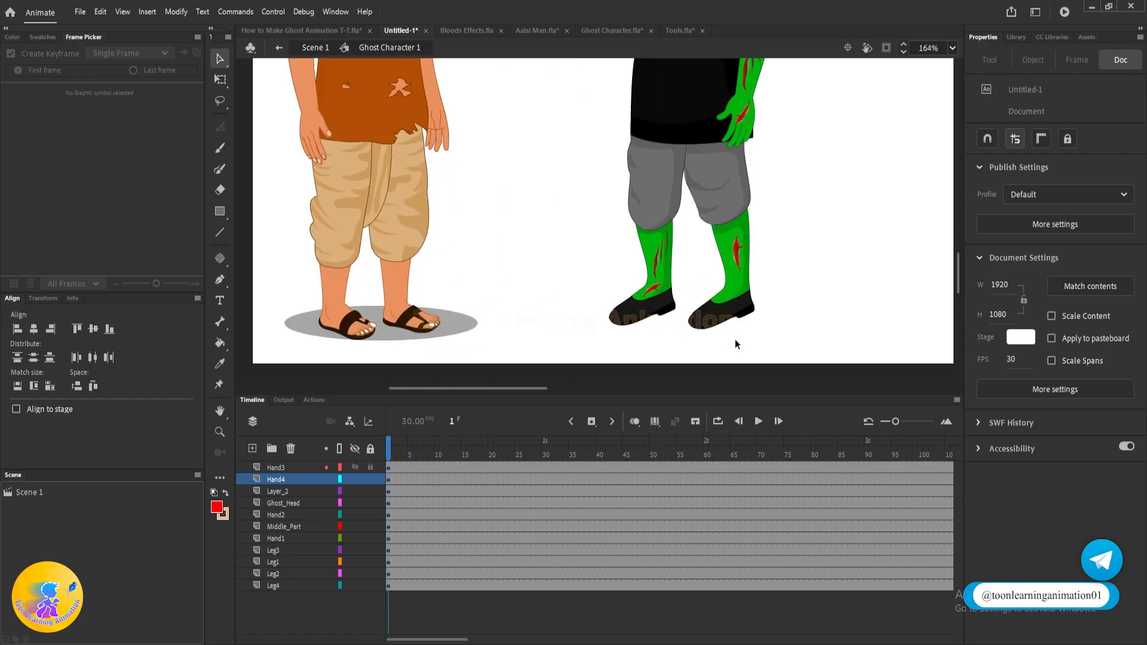
click(281, 586)
click(252, 448)
click(220, 211)
click(269, 251)
drag(582, 311, 812, 338)
- Set the oval's fill to black (000000) with 35% alpha
key(v)
click(771, 332)
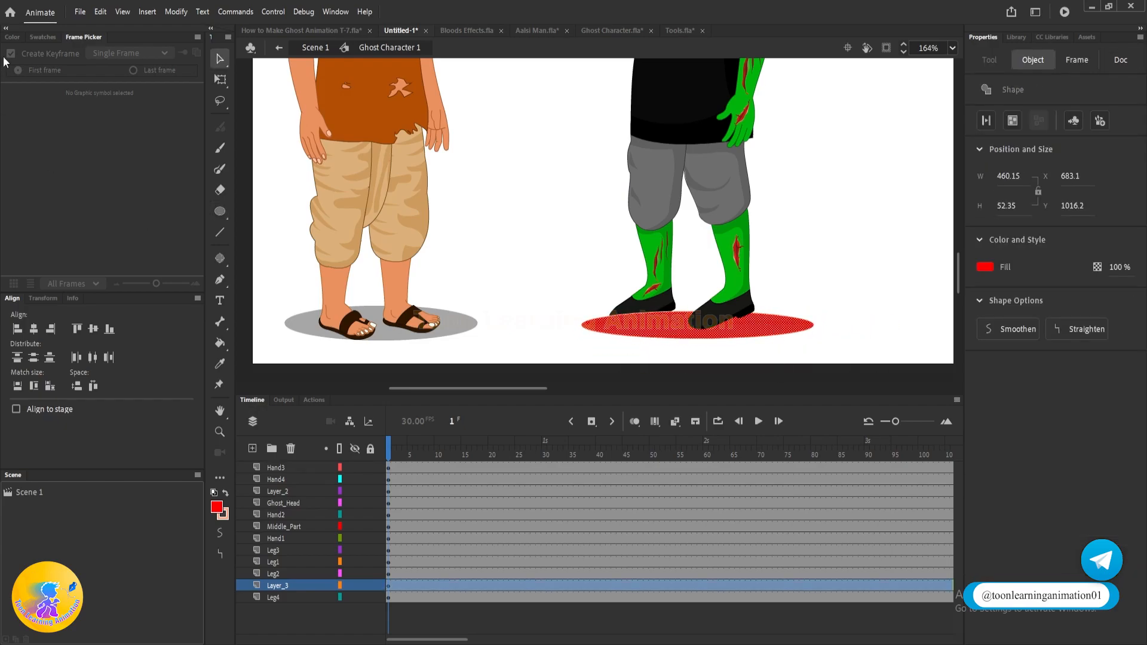
click(12, 37)
click(96, 205)
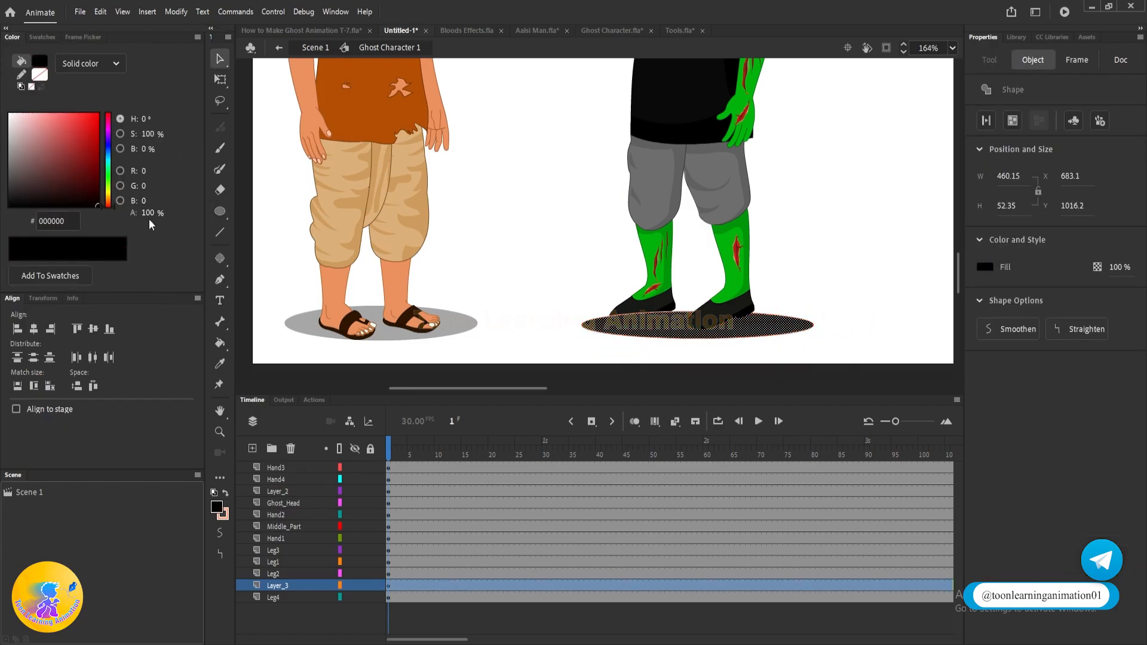
click(153, 213)
text(40)
click(783, 268)
- Delete the oval's outline, leaving only the fill
click(804, 330)
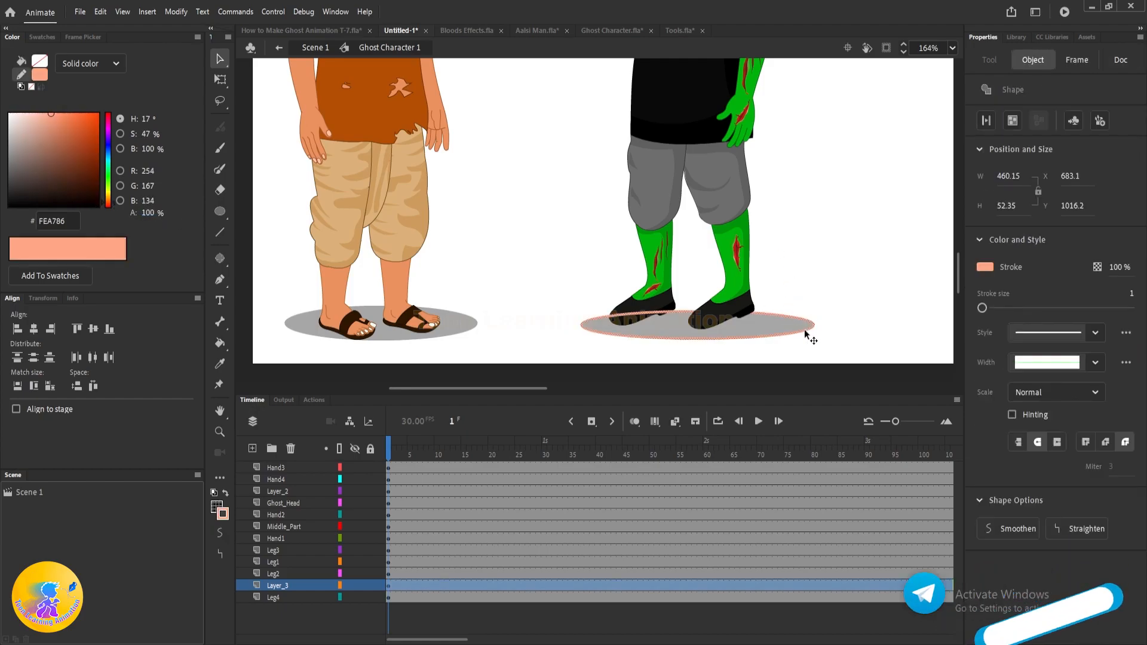
click(805, 333)
click(793, 327)
- Rename the oval's layer to Shadow, move it below Leg4 at the bottom of the layer order, and lock it
double_click(281, 585)
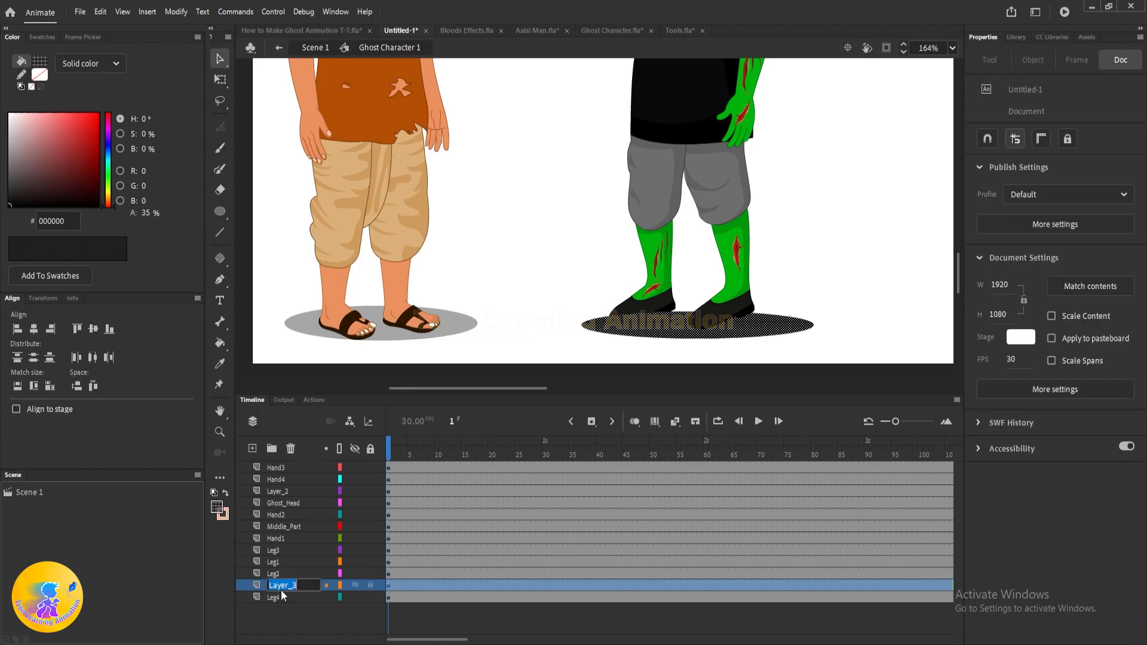
text(Shadow)
key(Return)
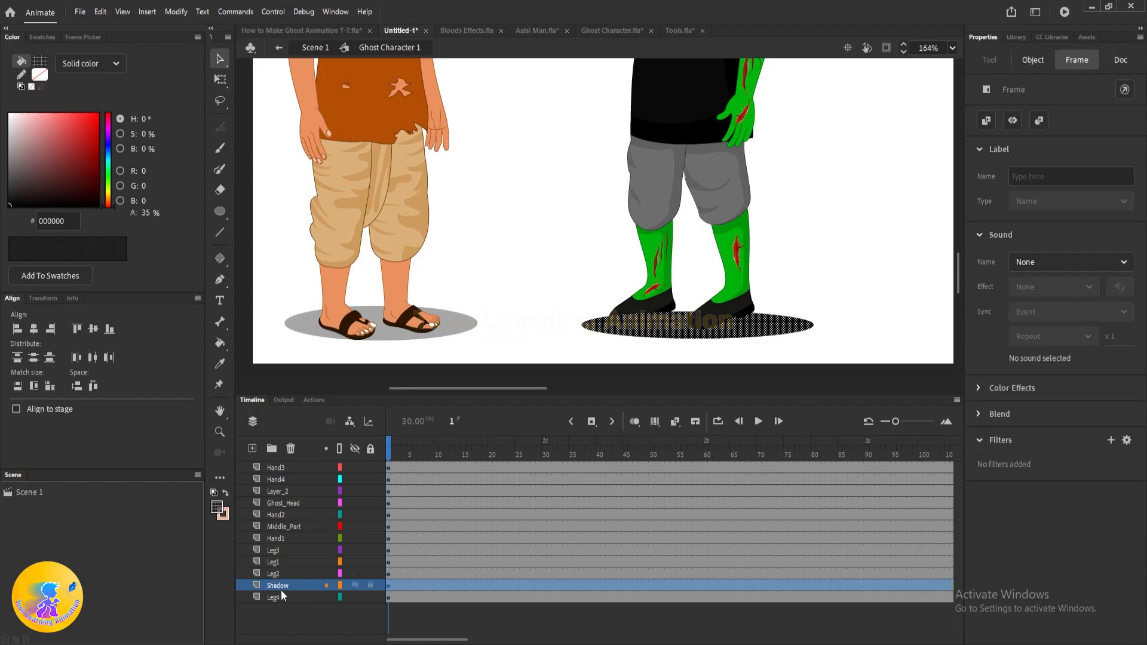
drag(335, 589, 302, 601)
click(608, 214)
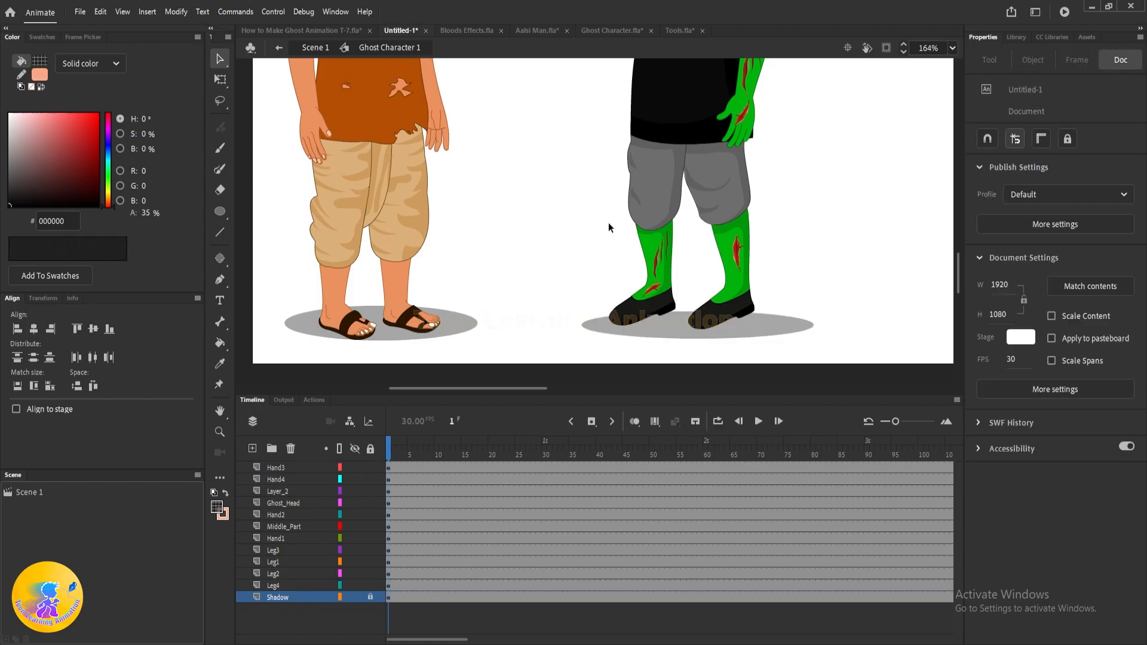
- Open the man's Alsi Man Stand copy symbol, remove the classic tweens from all its layers, and return to the first frame
scroll(608, 216, down, 3)
drag(701, 221, 723, 322)
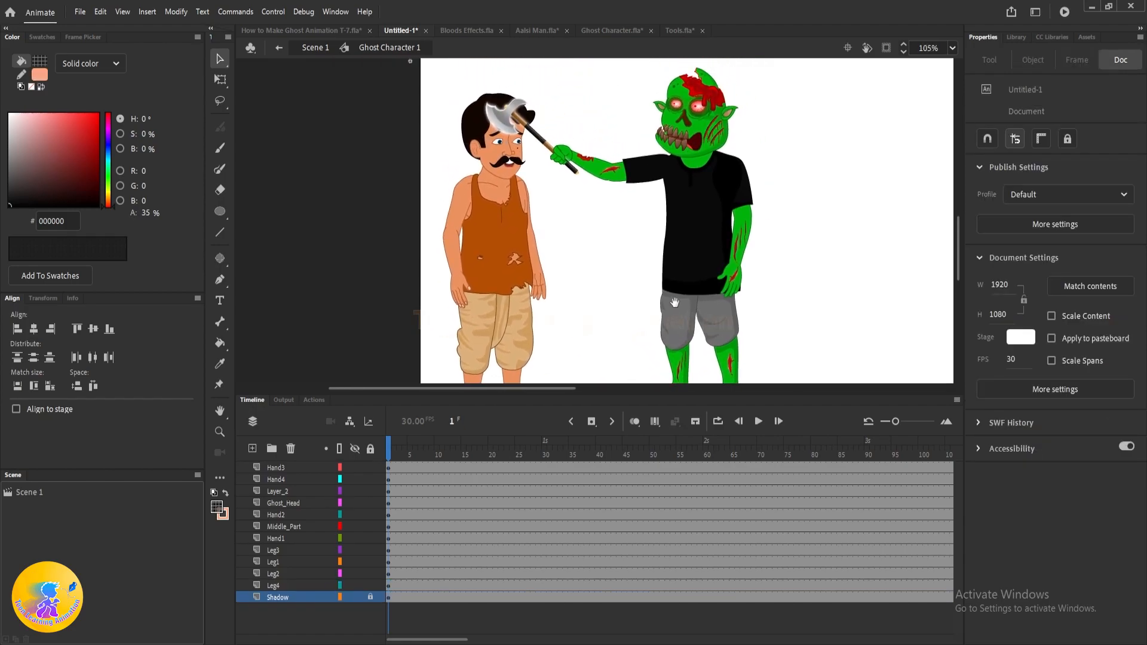
scroll(507, 152, up, 3)
key(q)
click(499, 156)
double_click(500, 156)
drag(394, 469, 1088, 640)
right_click(637, 556)
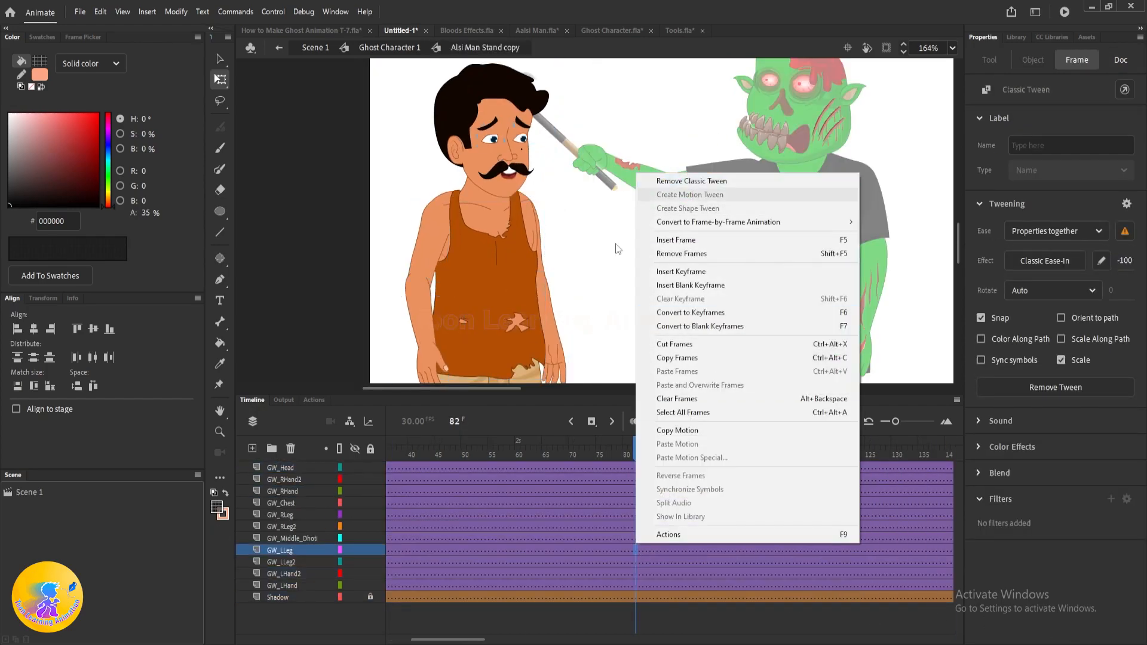
click(687, 207)
right_click(789, 555)
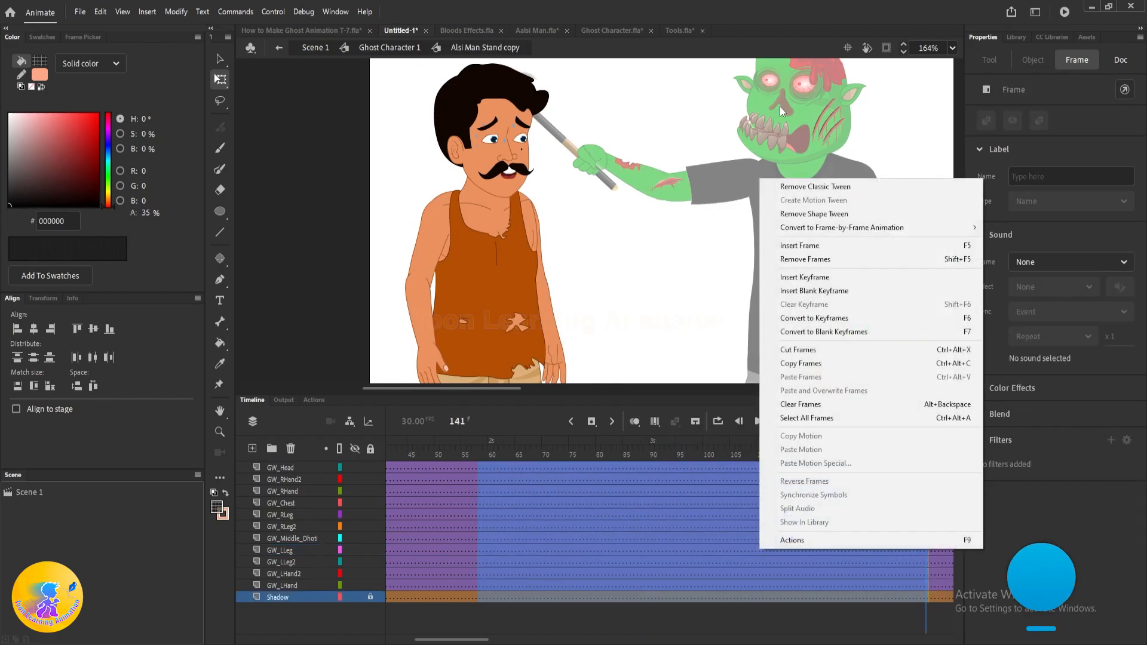
click(795, 185)
key(shift+comma)
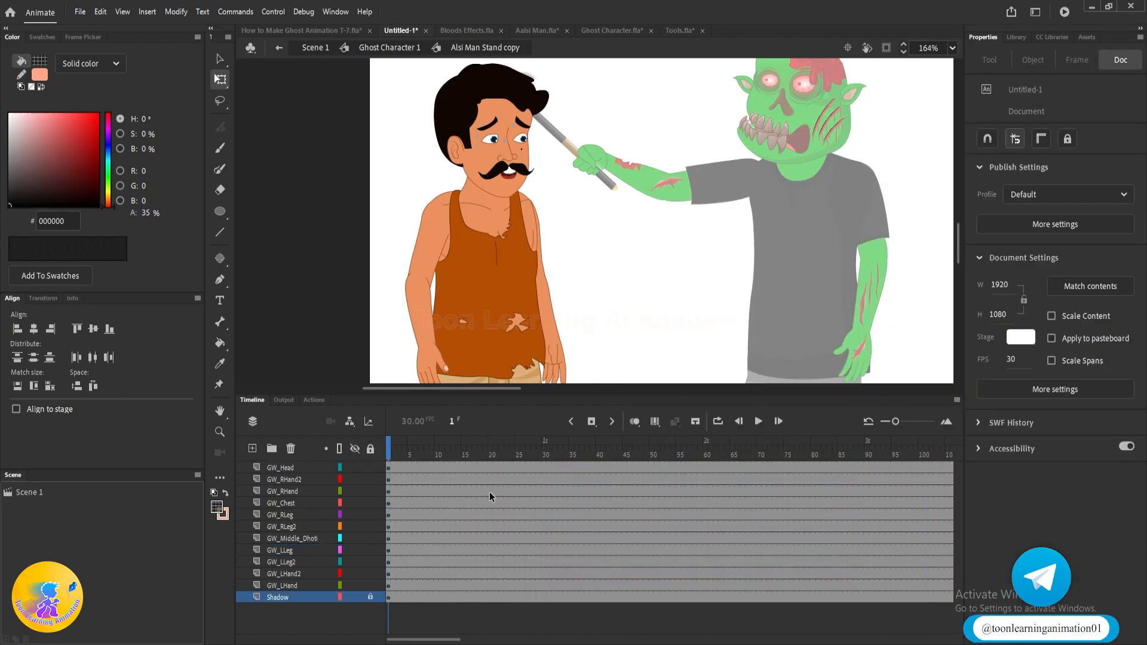
- Remove all frames after frame 35 from every layer of the man's symbol
drag(575, 466, 952, 596)
key(F6)
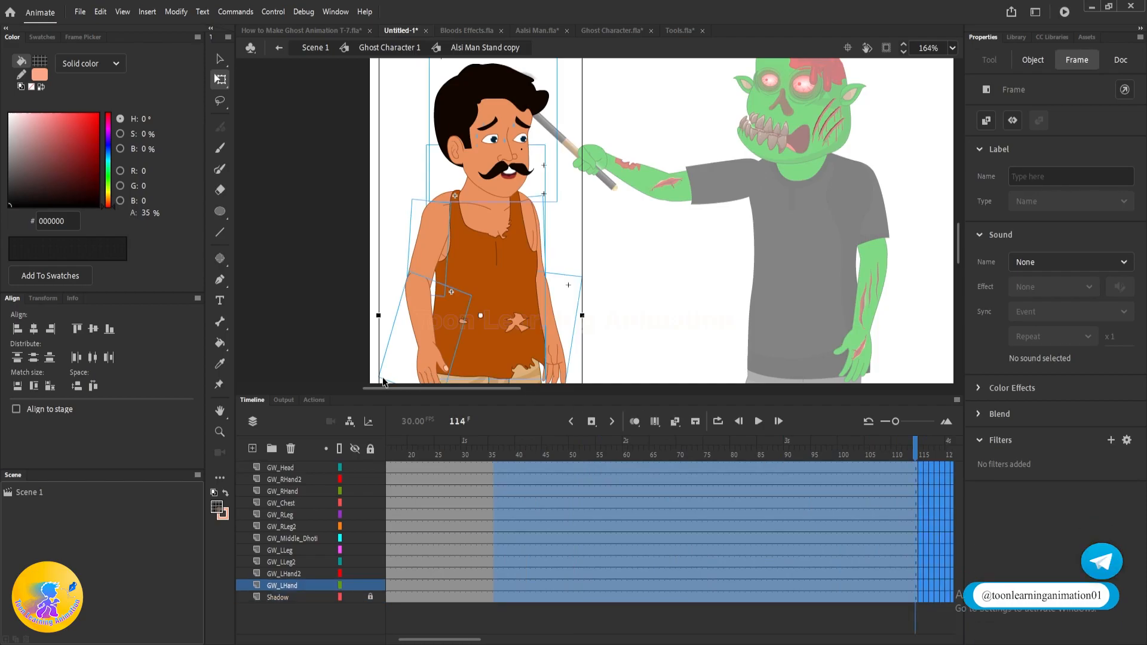
key(shift+F5)
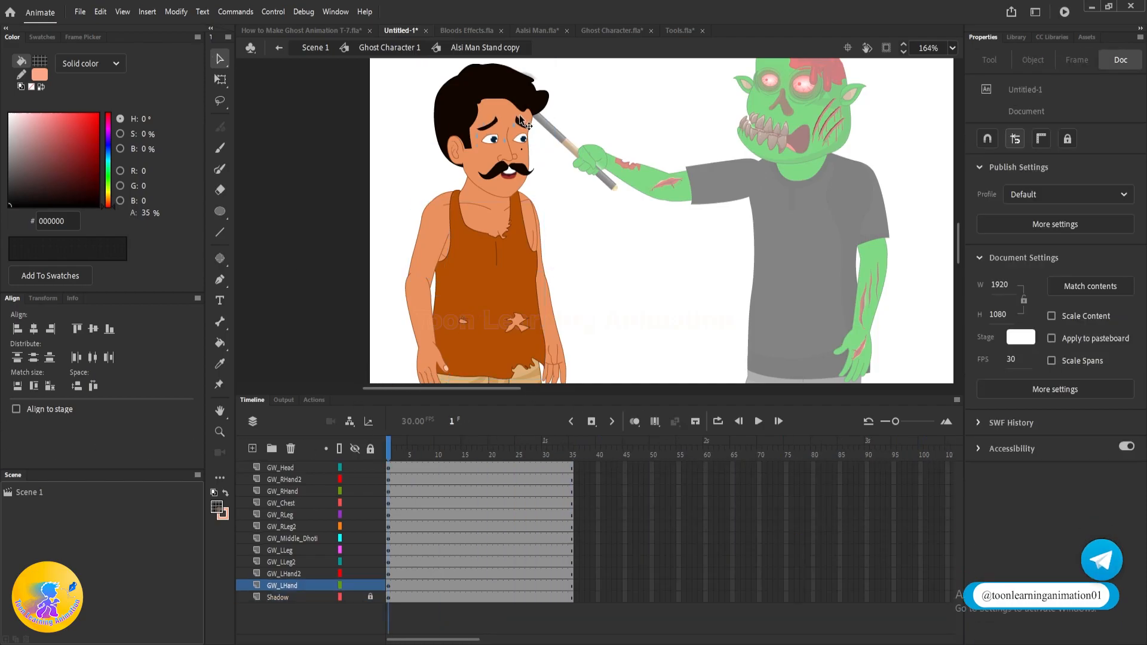
- In the man's head symbol, add a keyframe on AM_Eyes at frame 6 and loop the eyes as a single frame with first frame 6
key(v)
scroll(461, 139, up, 4)
double_click(537, 158)
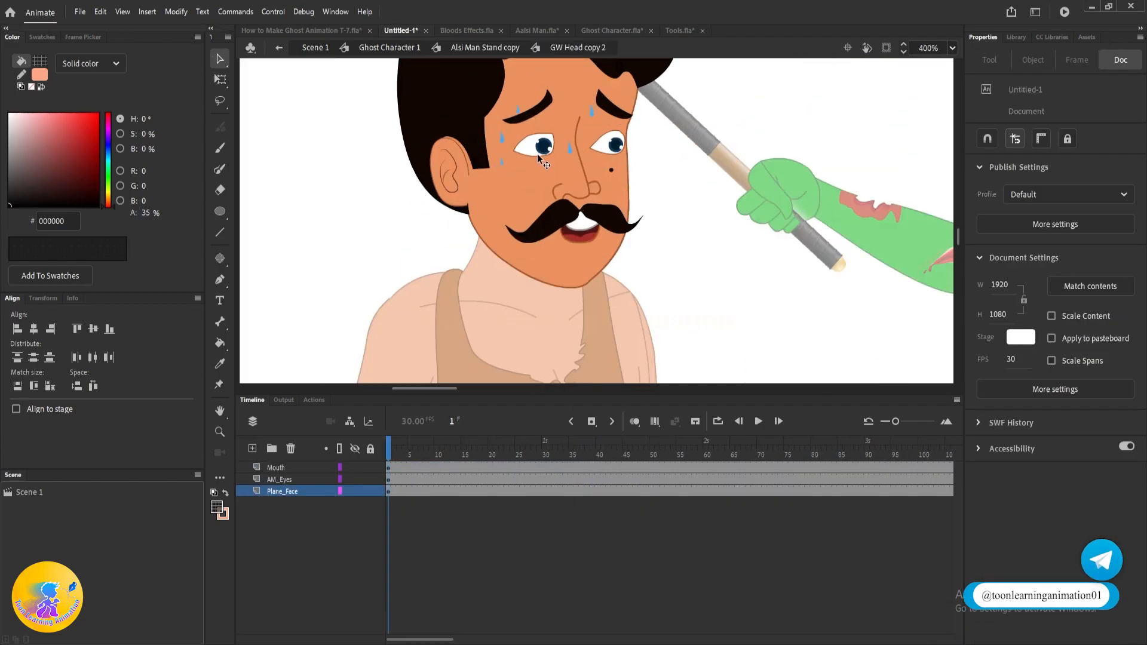
drag(393, 449, 417, 454)
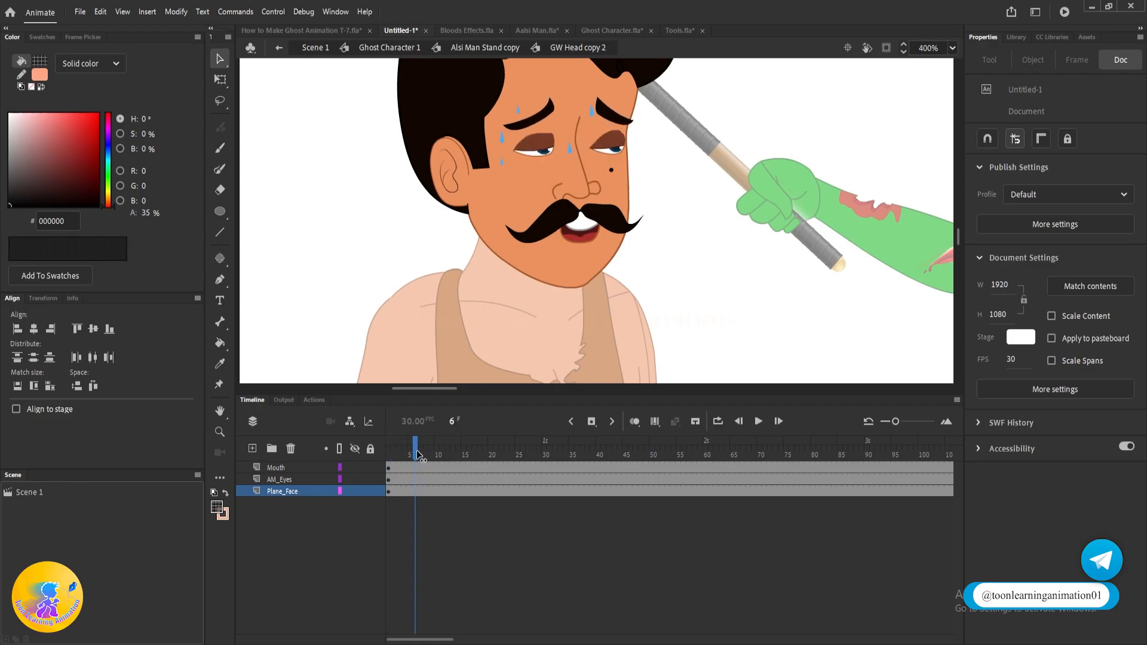
click(532, 150)
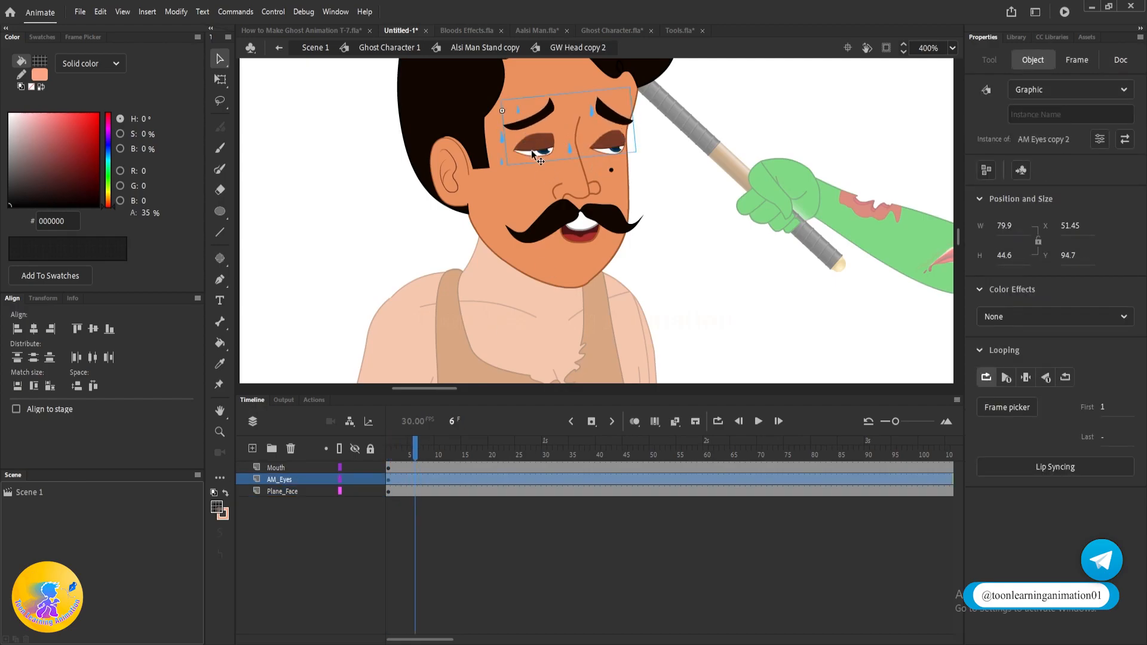
click(438, 514)
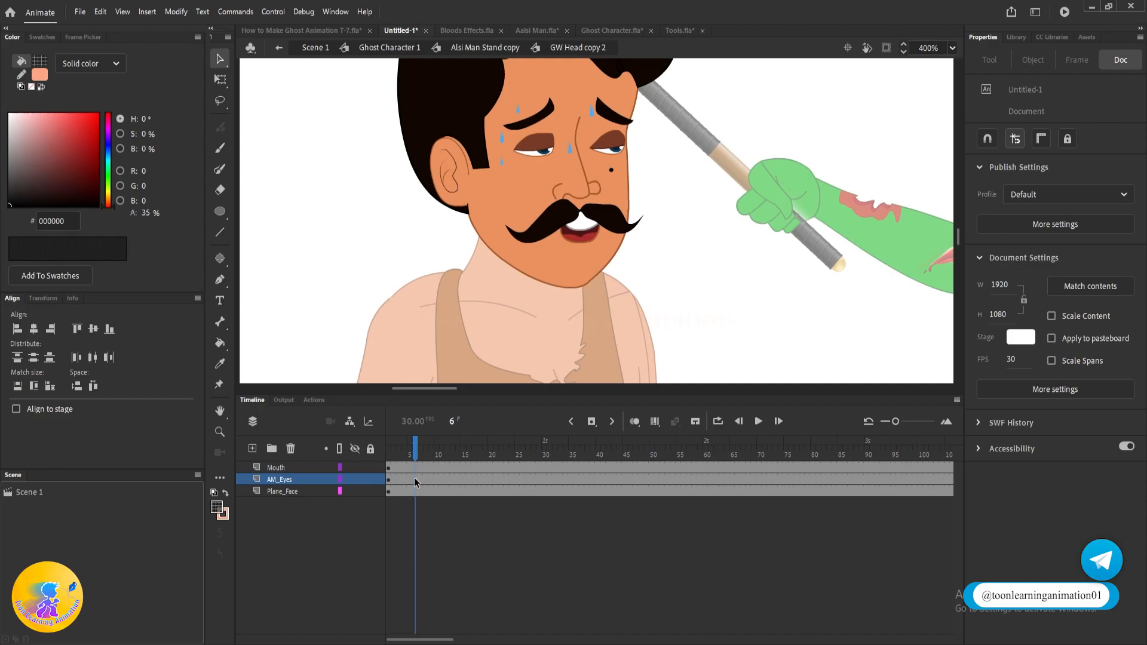
click(414, 479)
click(561, 157)
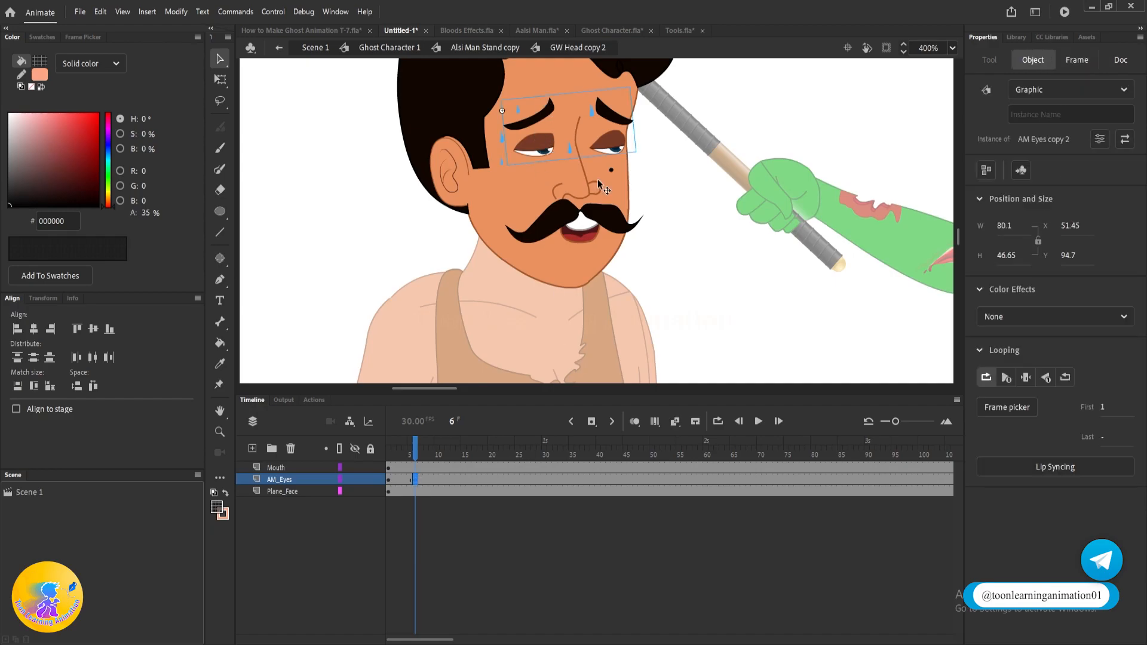
click(1029, 380)
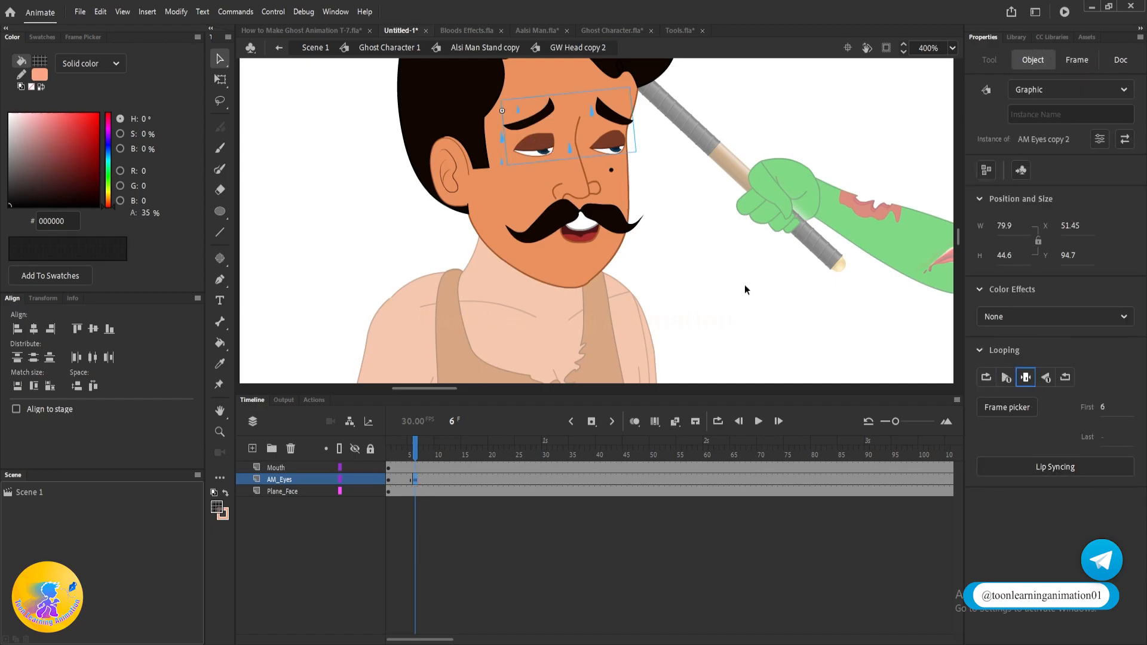
- Return to the Ghost Character 1 symbol and examine where the axe blade meets the man's forehead
drag(672, 219, 679, 273)
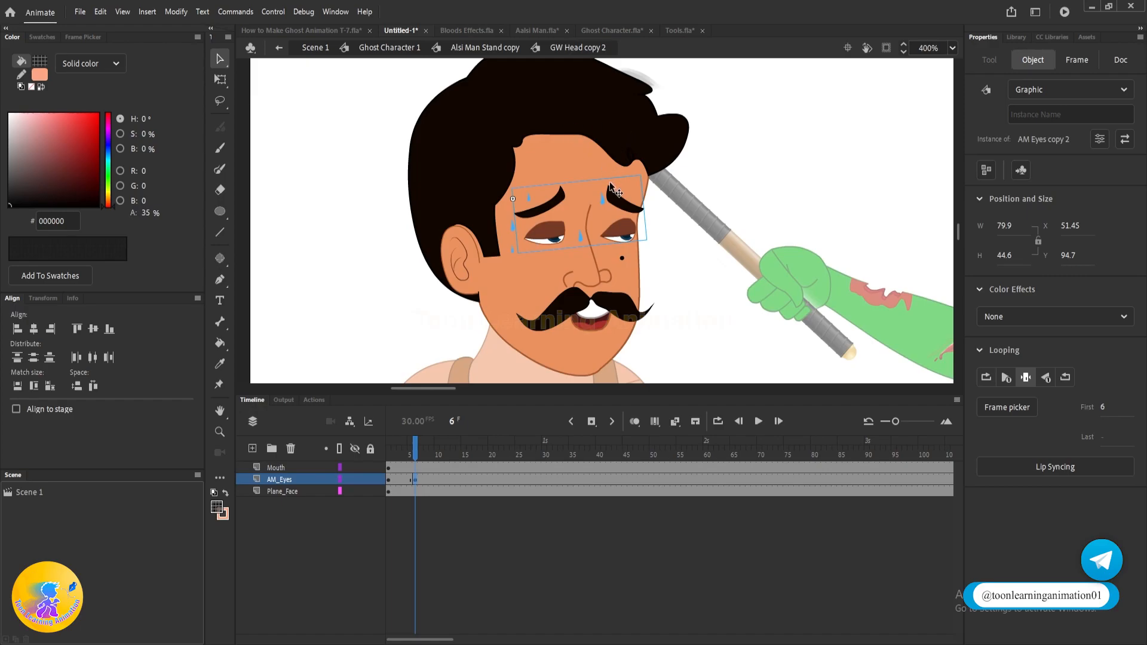
scroll(573, 162, down, 3)
double_click(696, 128)
click(696, 128)
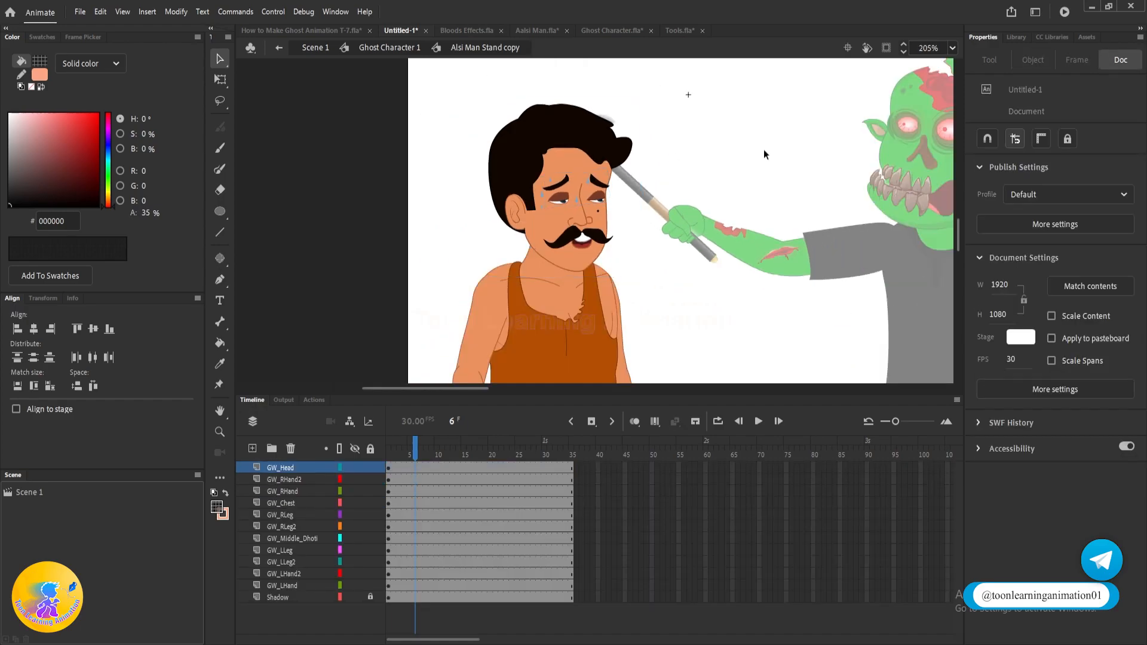
double_click(763, 149)
scroll(584, 149, up, 2)
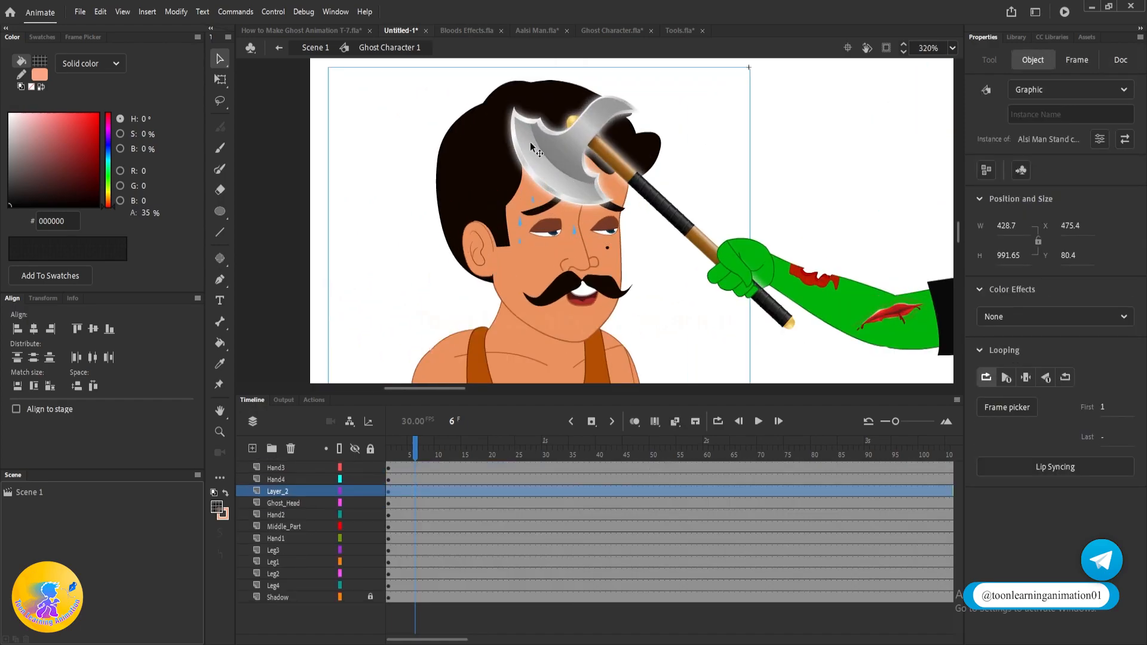
scroll(530, 146, up, 2)
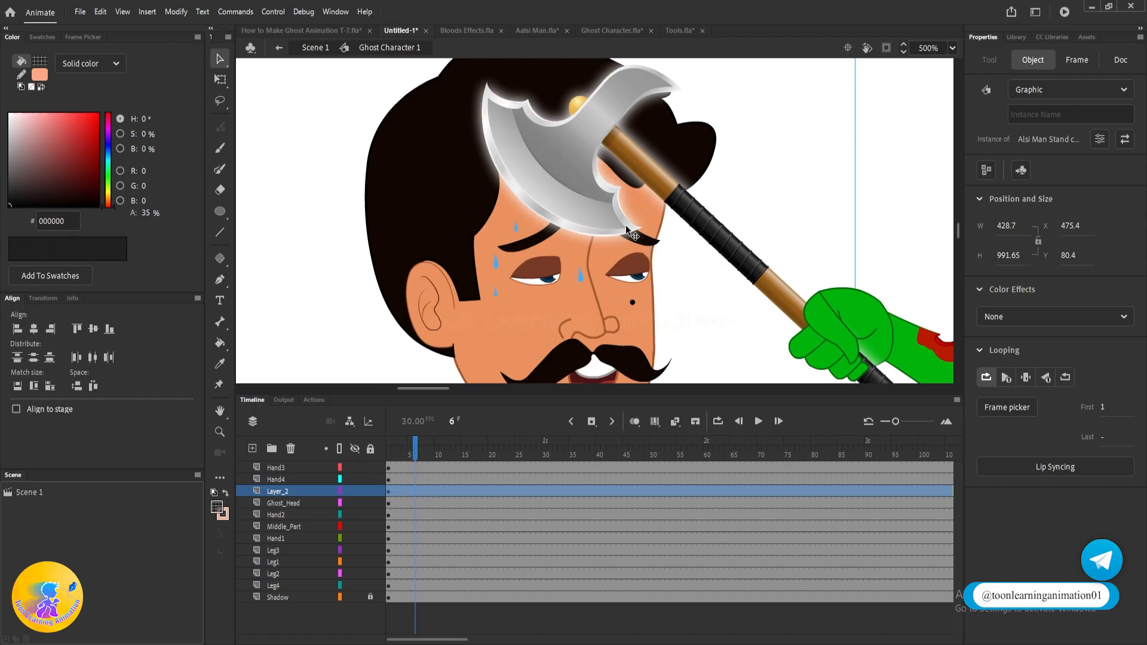
scroll(587, 180, down, 3)
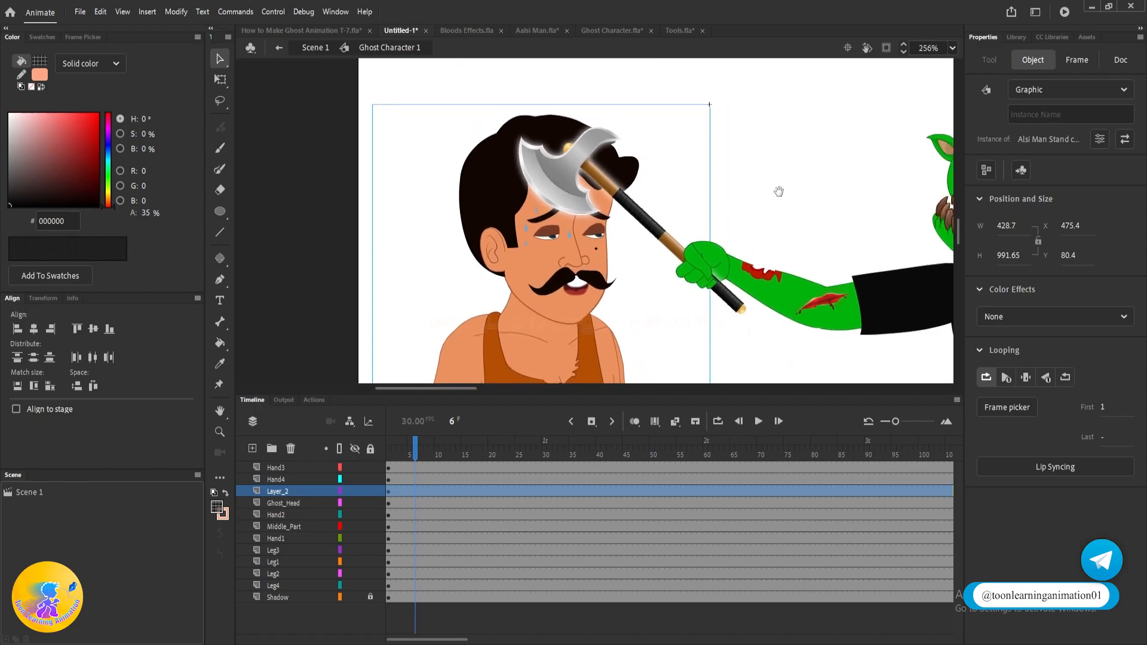
scroll(549, 182, up, 1)
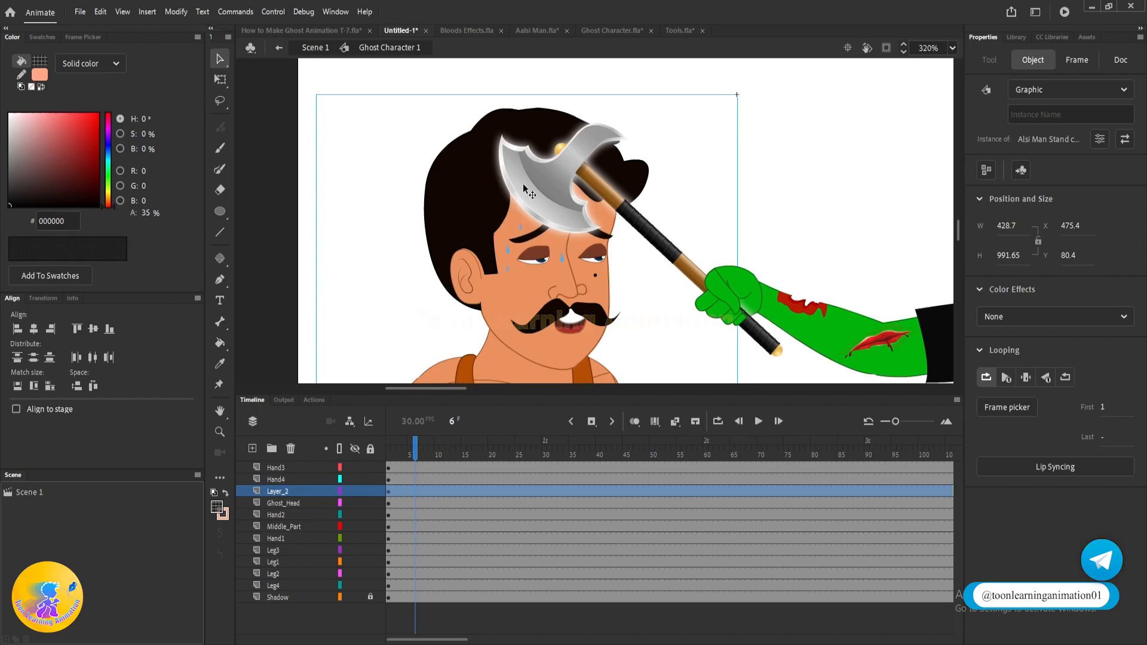
- Copy the red wound group from Tools.fla and return to the Untitled-1 document
click(679, 29)
scroll(694, 252, up, 2)
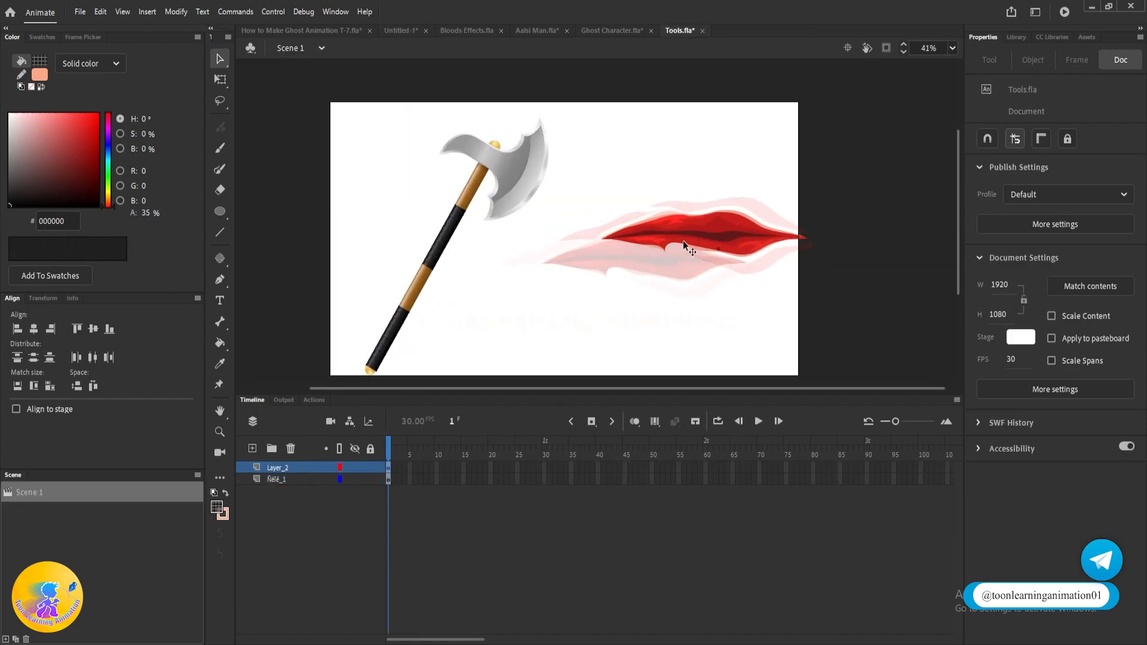
click(712, 256)
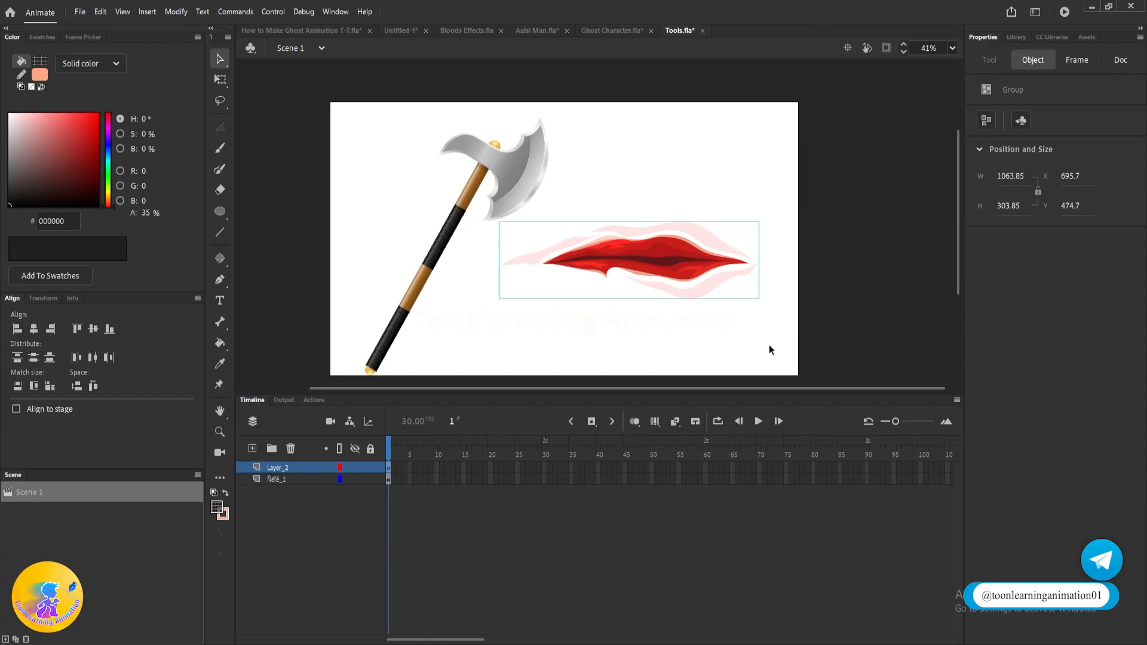
click(401, 31)
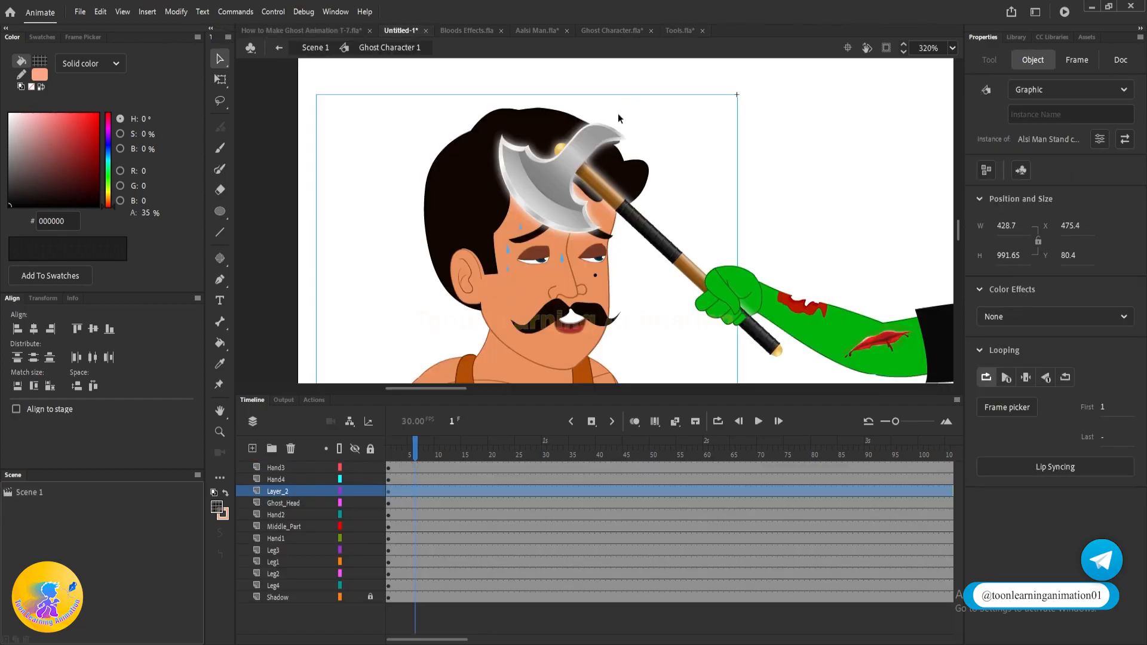
- In the man's head symbol, remove the first five AM_Eyes frames so the half-closed eyes start at frame 1, and return to the man's symbol
double_click(479, 217)
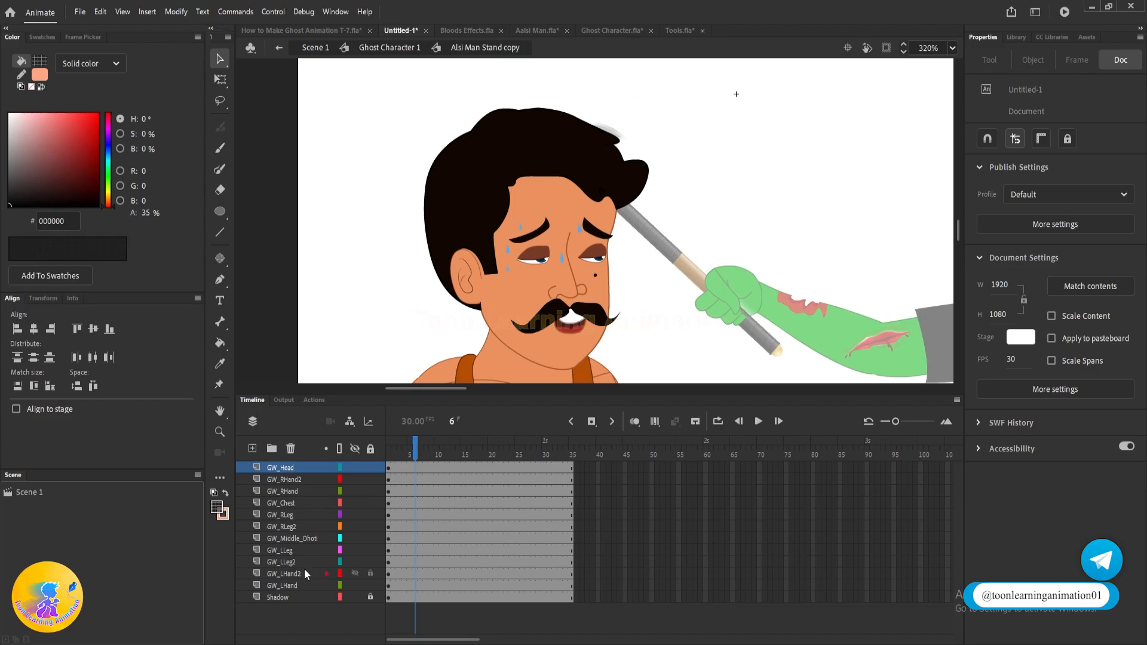
drag(414, 446, 327, 457)
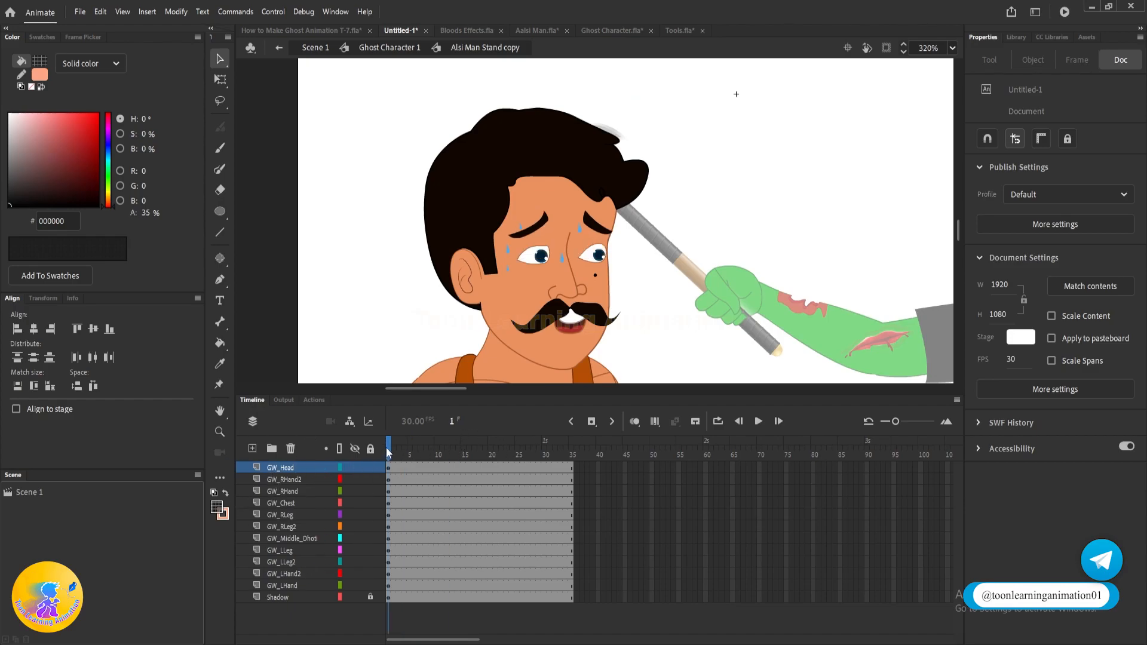
scroll(586, 224, down, 1)
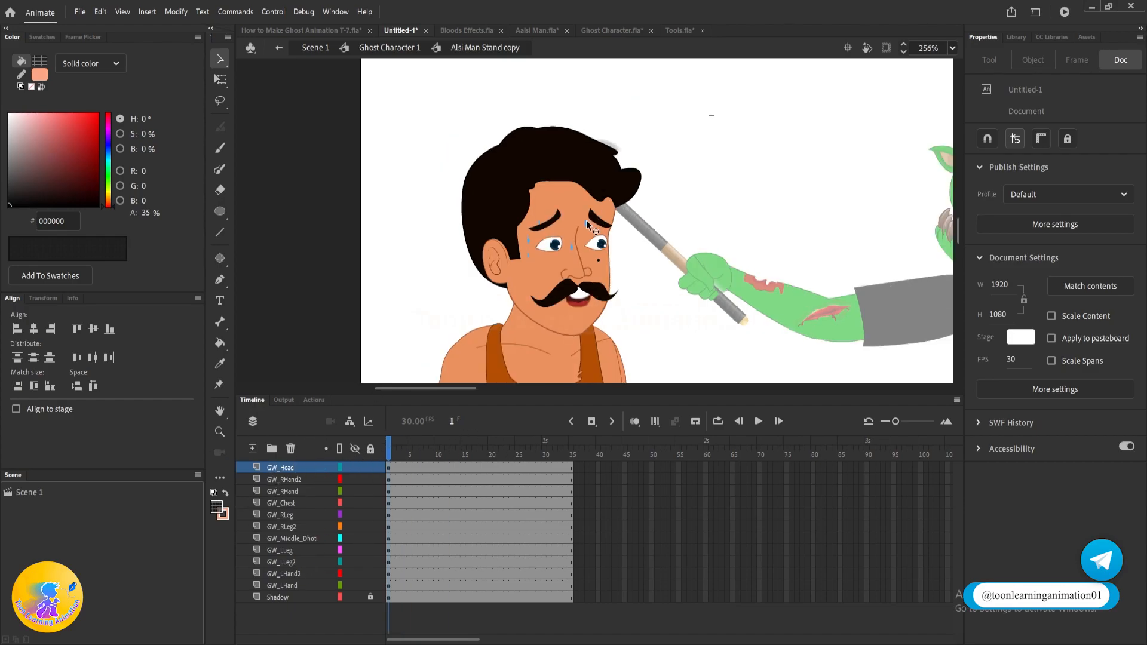
double_click(554, 245)
double_click(395, 479)
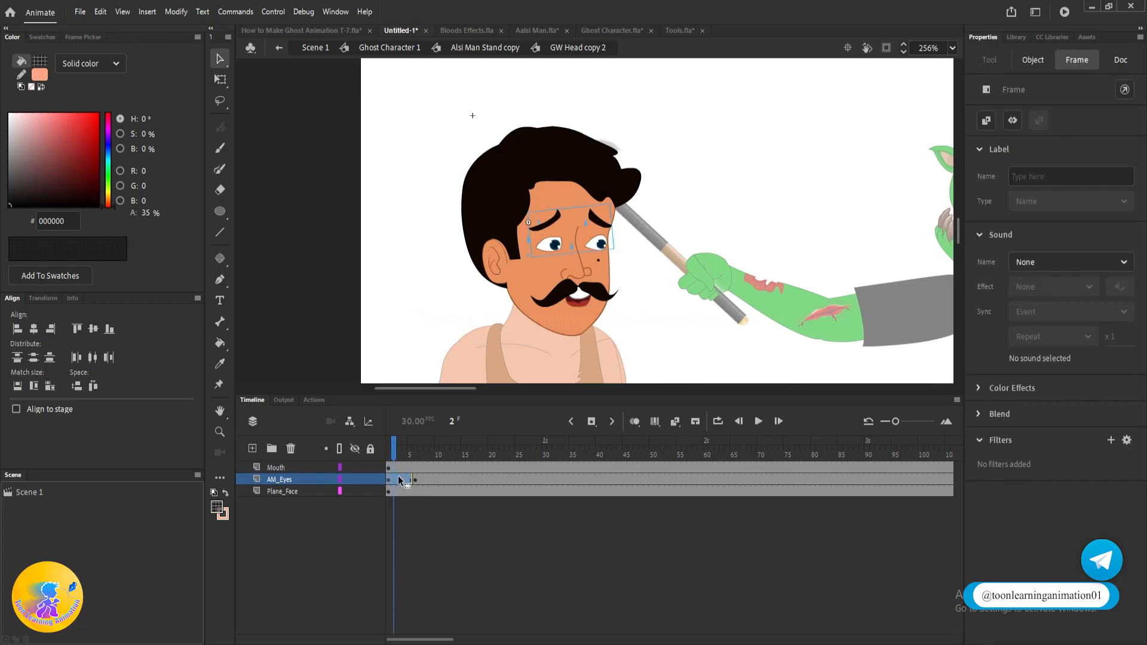
key(shift+F5)
click(409, 480)
drag(396, 452, 383, 444)
double_click(371, 234)
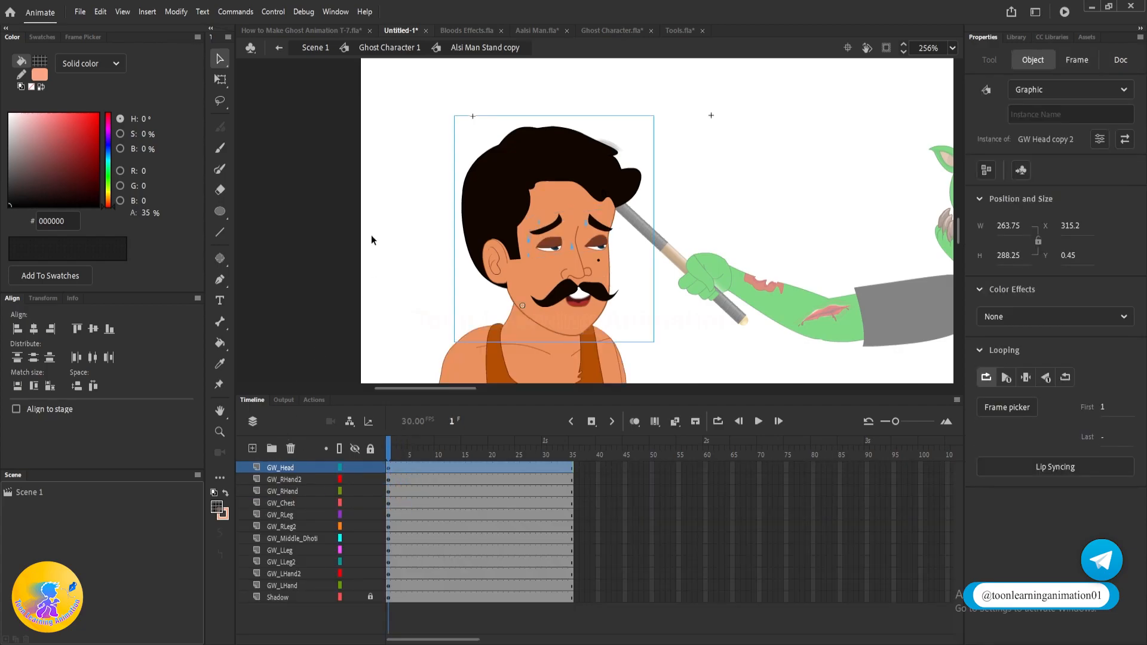
- Paste the wound onto a new layer above GW_Head, rotate it diagonally, and shrink it to fit across the man's forehead
click(252, 449)
key(ctrl+v)
key(q)
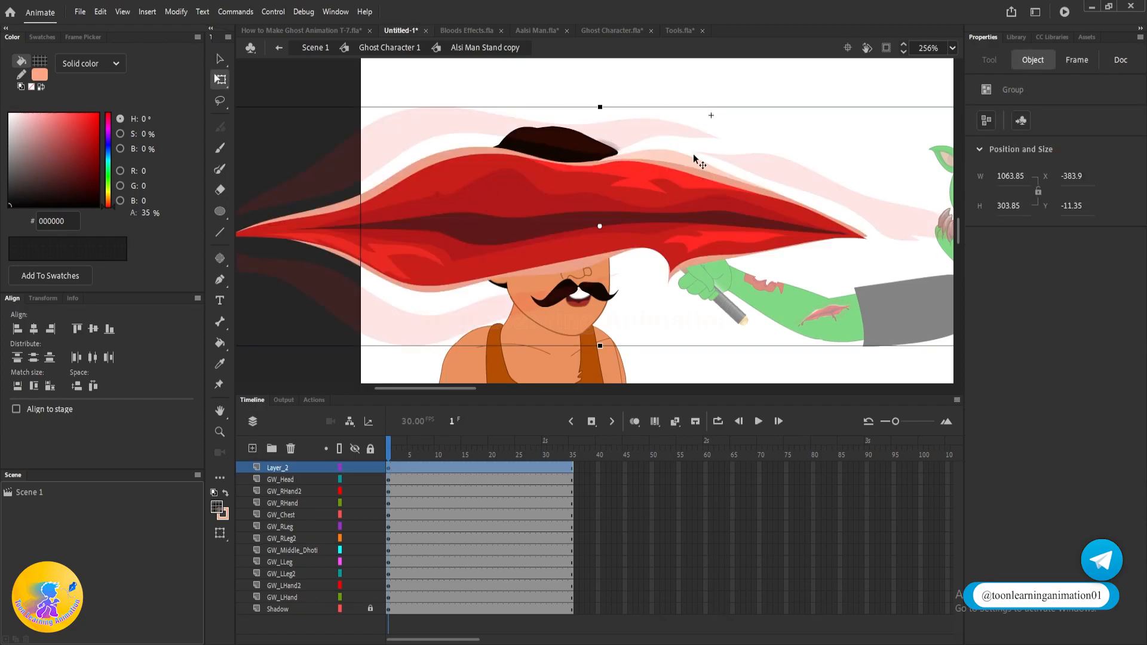
scroll(651, 152, down, 2)
drag(356, 123, 412, 21)
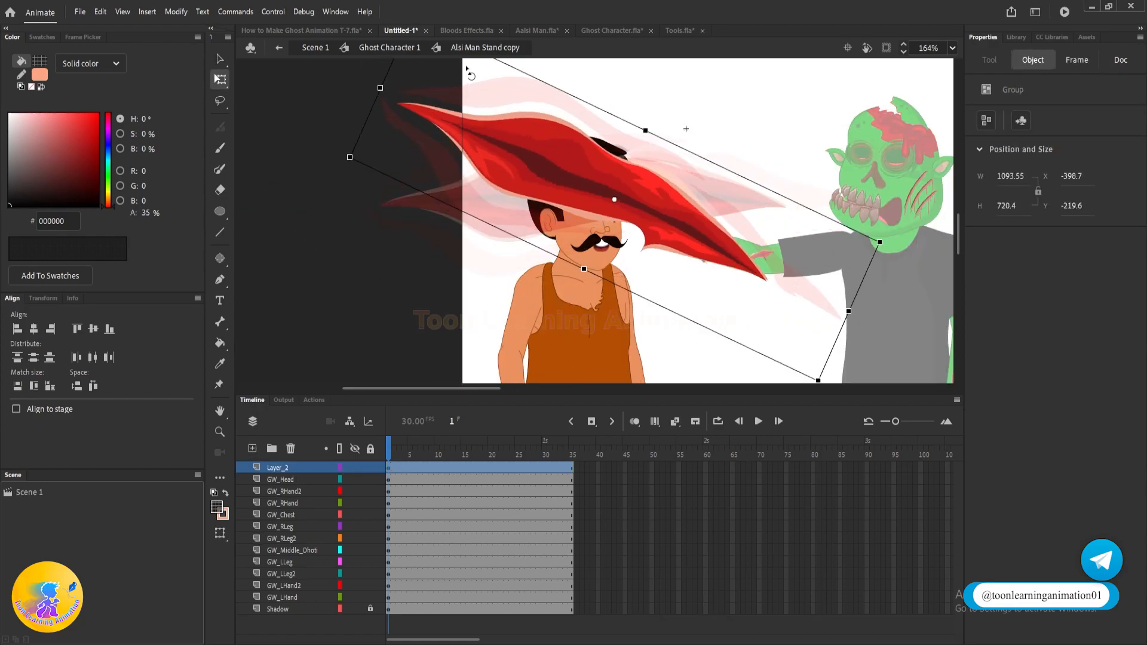
drag(880, 242, 665, 185)
scroll(665, 184, up, 6)
drag(561, 183, 522, 185)
key(v)
- Check the wound against the axe and rotate it further clockwise to follow the blade
scroll(766, 192, down, 4)
double_click(437, 148)
click(437, 148)
scroll(679, 153, up, 3)
double_click(464, 237)
key(q)
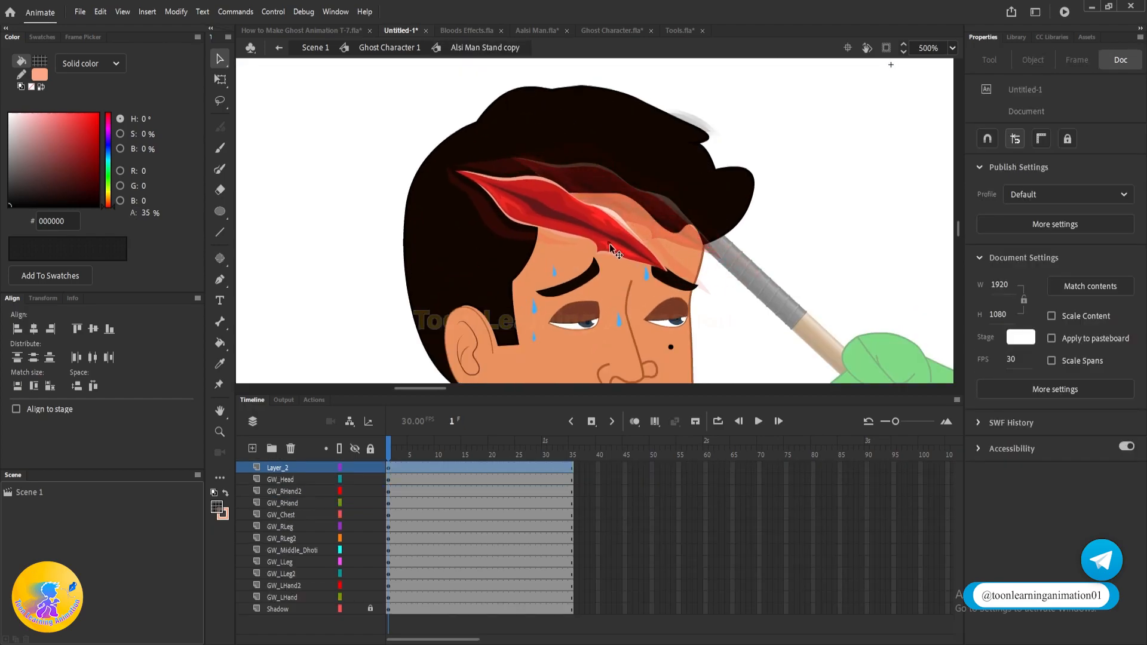
click(609, 245)
drag(736, 137, 755, 218)
double_click(342, 178)
click(342, 178)
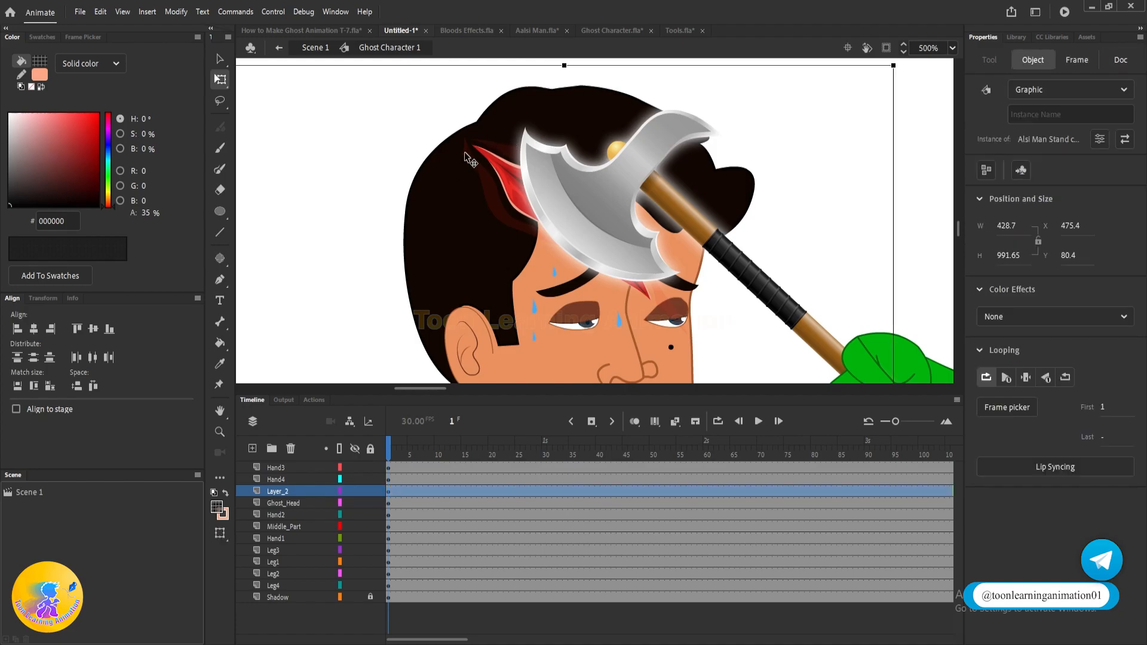
- Try the wound lower on the man's forehead and compare its position with the axe blade
double_click(467, 154)
drag(507, 180, 510, 225)
double_click(261, 198)
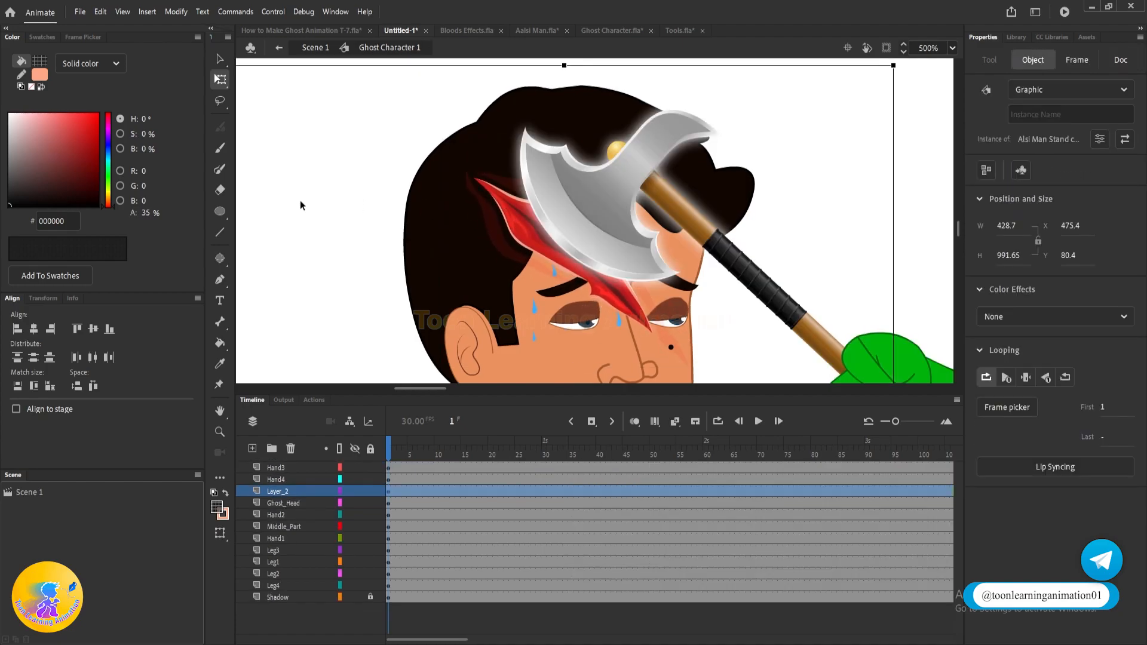
double_click(406, 207)
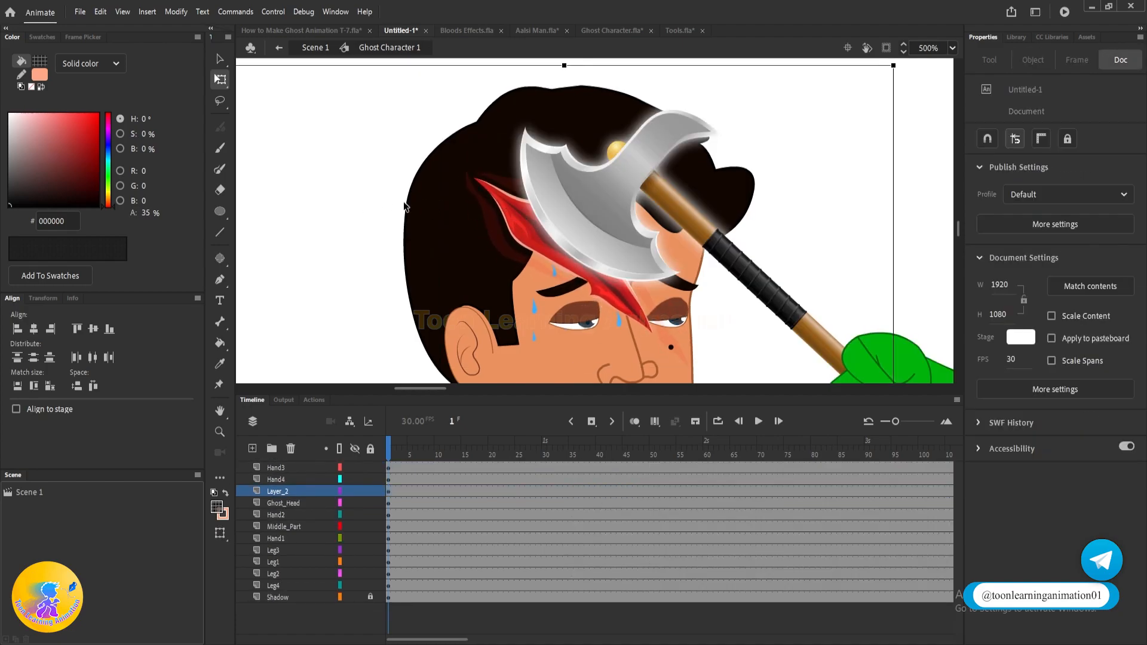
double_click(462, 204)
double_click(405, 201)
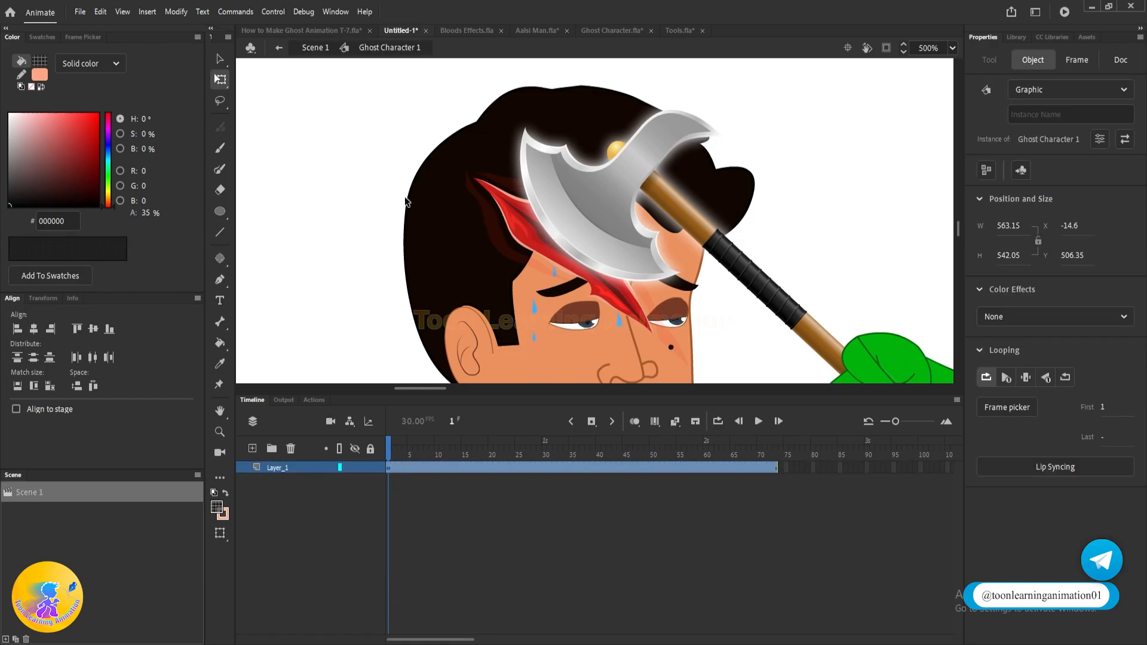
- Reopen the man's symbol and move the wound up behind the axe blade, to about X 106.3, Y 22.2
double_click(434, 217)
double_click(439, 224)
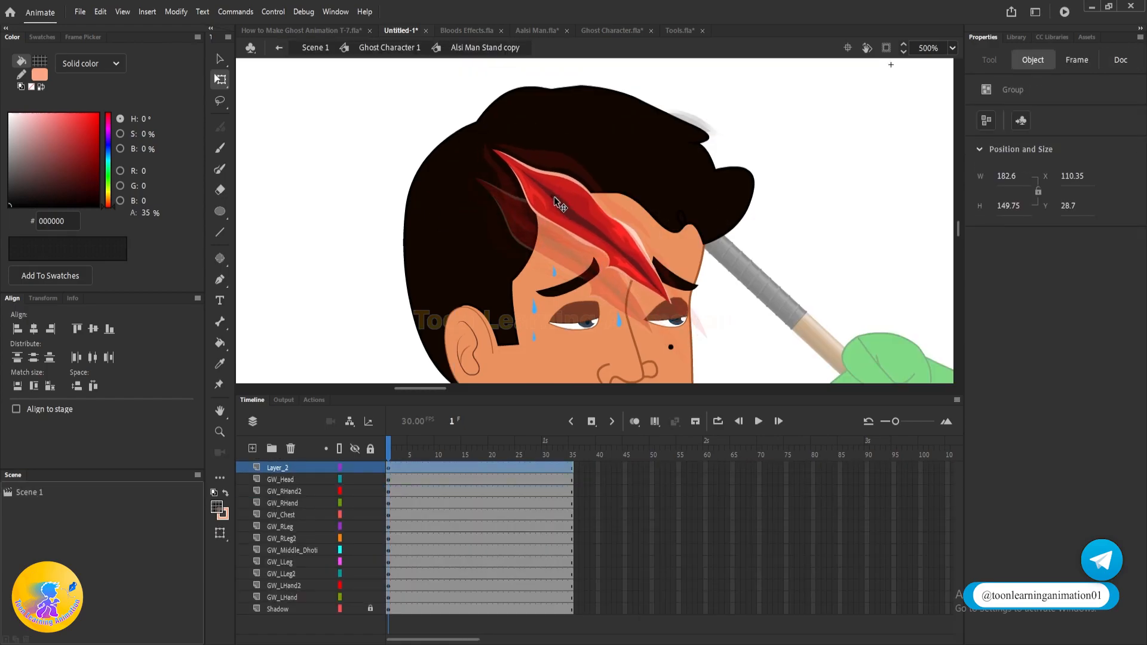
double_click(356, 175)
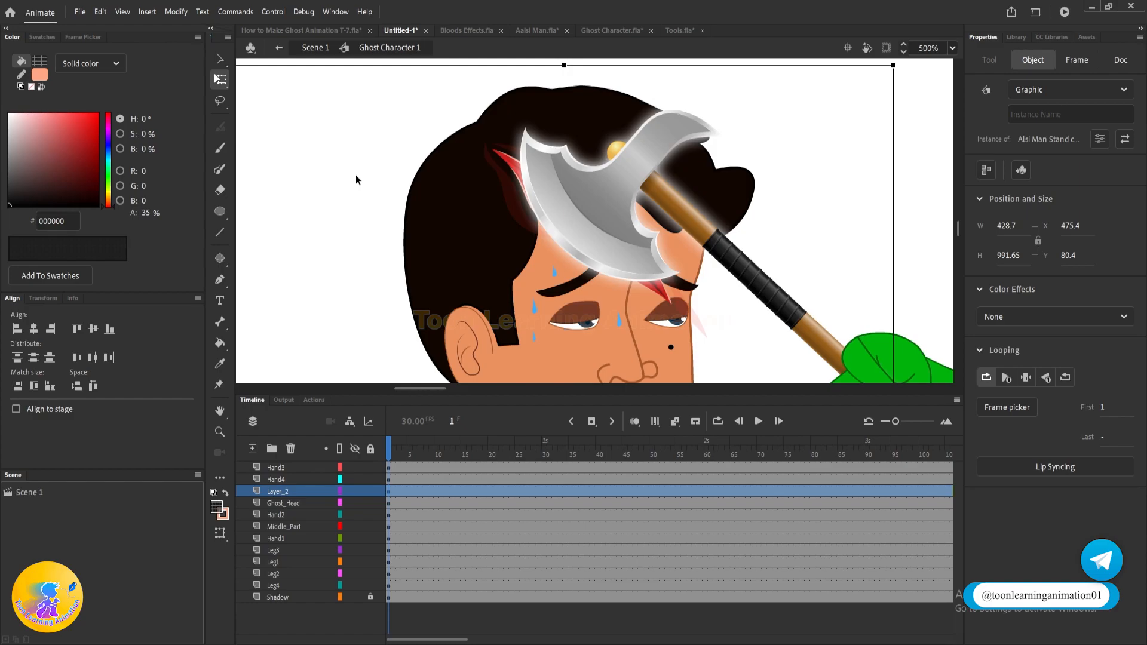
double_click(426, 203)
click(577, 203)
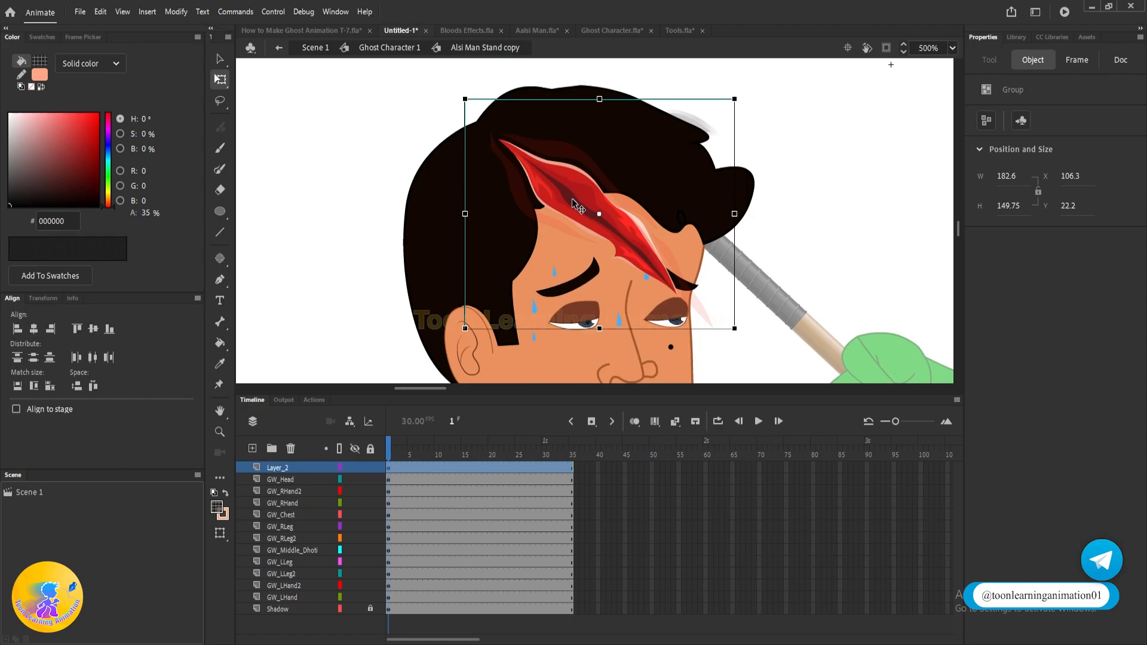
- Shift the wound slightly up and left on the man's head, to about X 113.5, Y 17.35, and deselect it
key(v)
click(815, 181)
scroll(582, 185, down, 3)
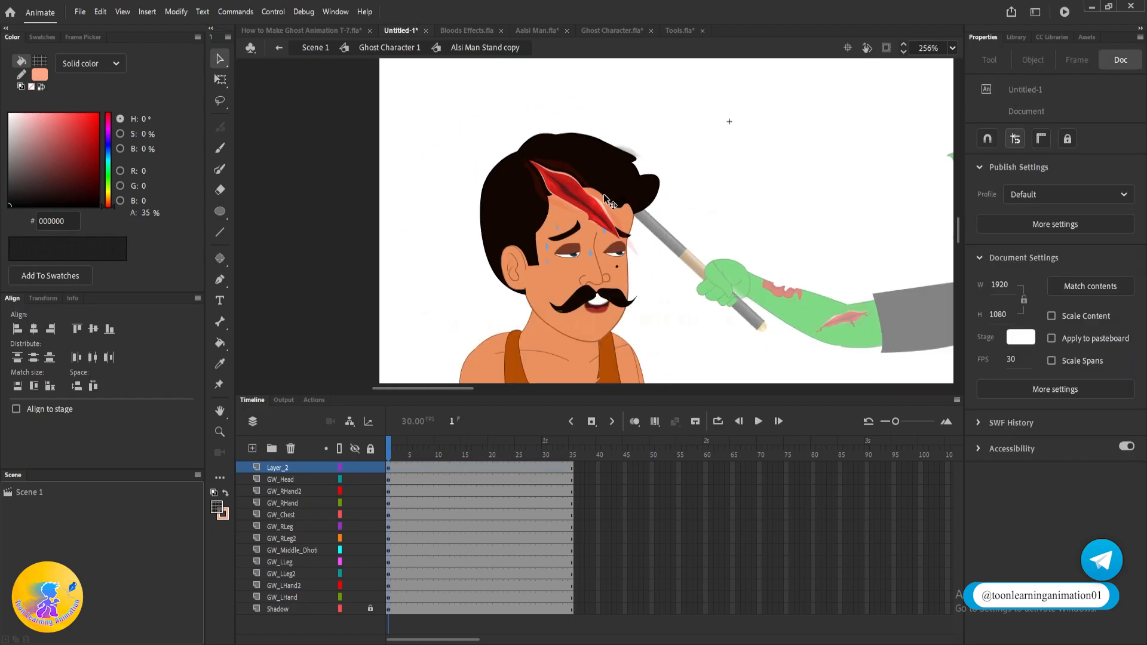
scroll(609, 200, up, 3)
click(588, 208)
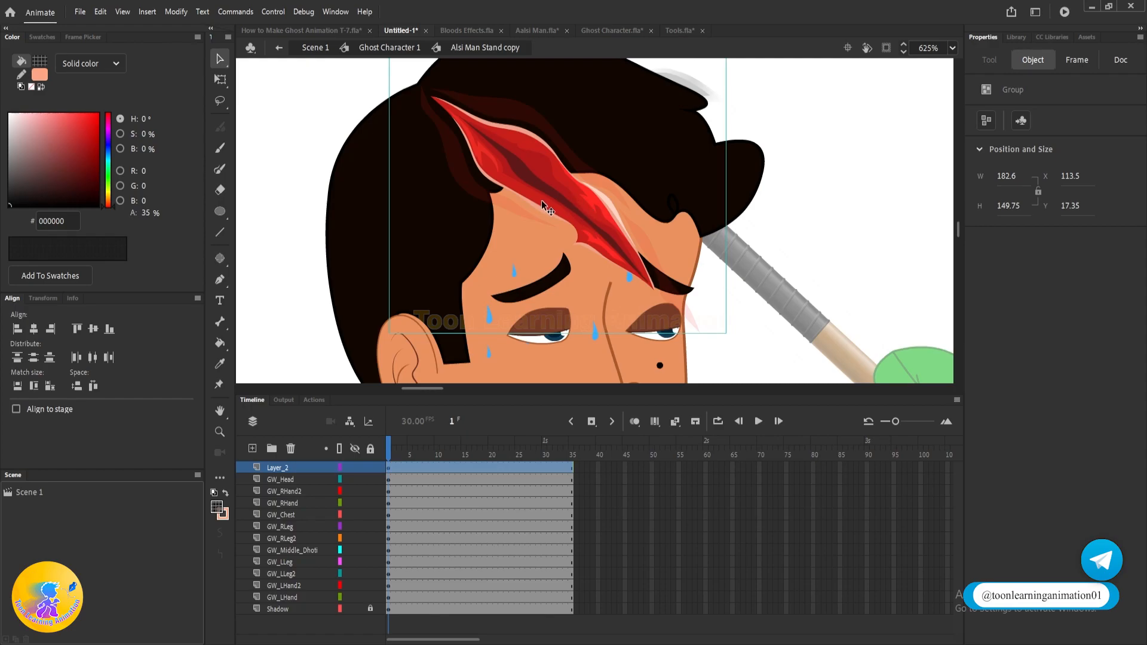
scroll(545, 206, down, 3)
click(775, 196)
scroll(775, 196, down, 1)
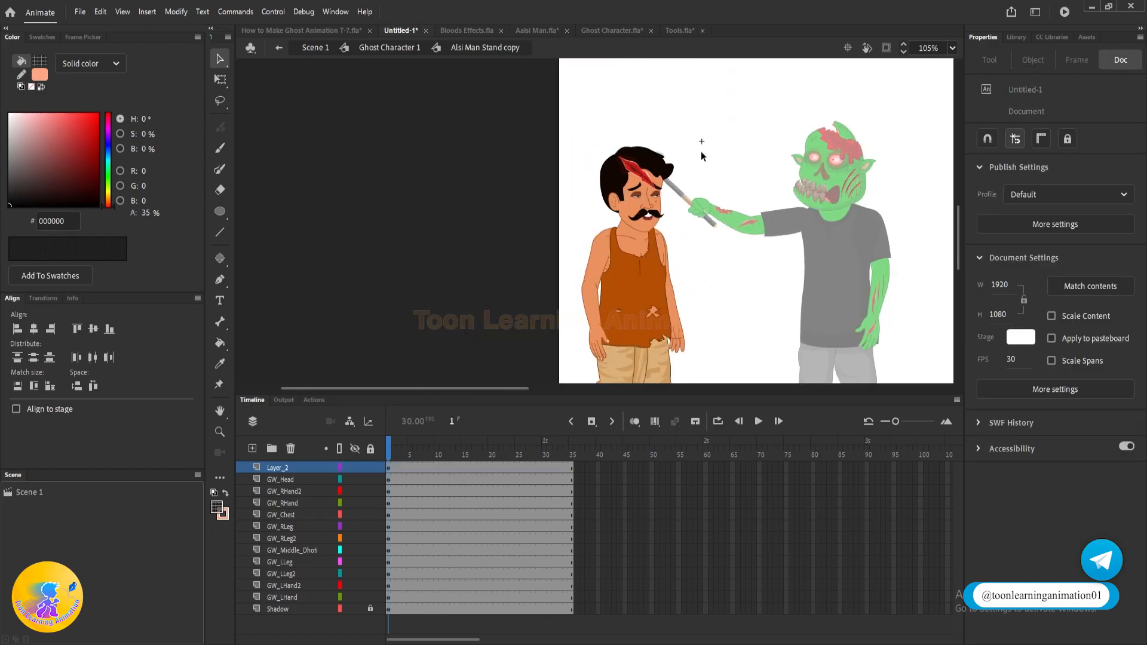
- Select the man's right upper arm and forearm together and rotate the whole arm outward, away from his torso
key(q)
scroll(603, 305, up, 2)
click(583, 252)
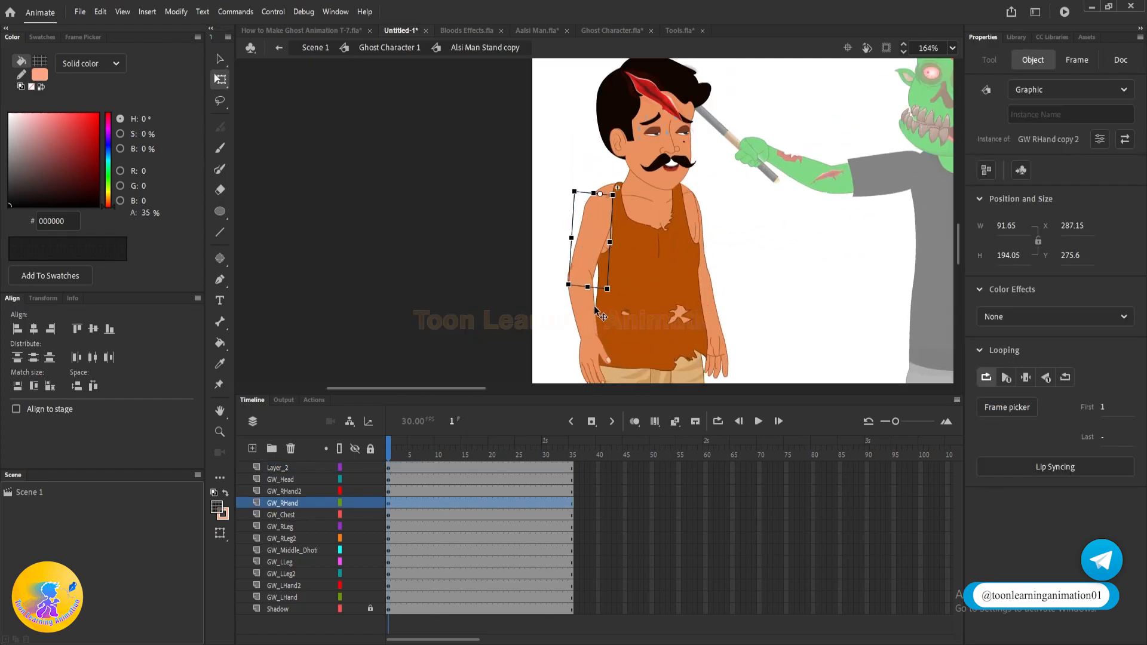
shift+click(591, 334)
drag(564, 284, 544, 251)
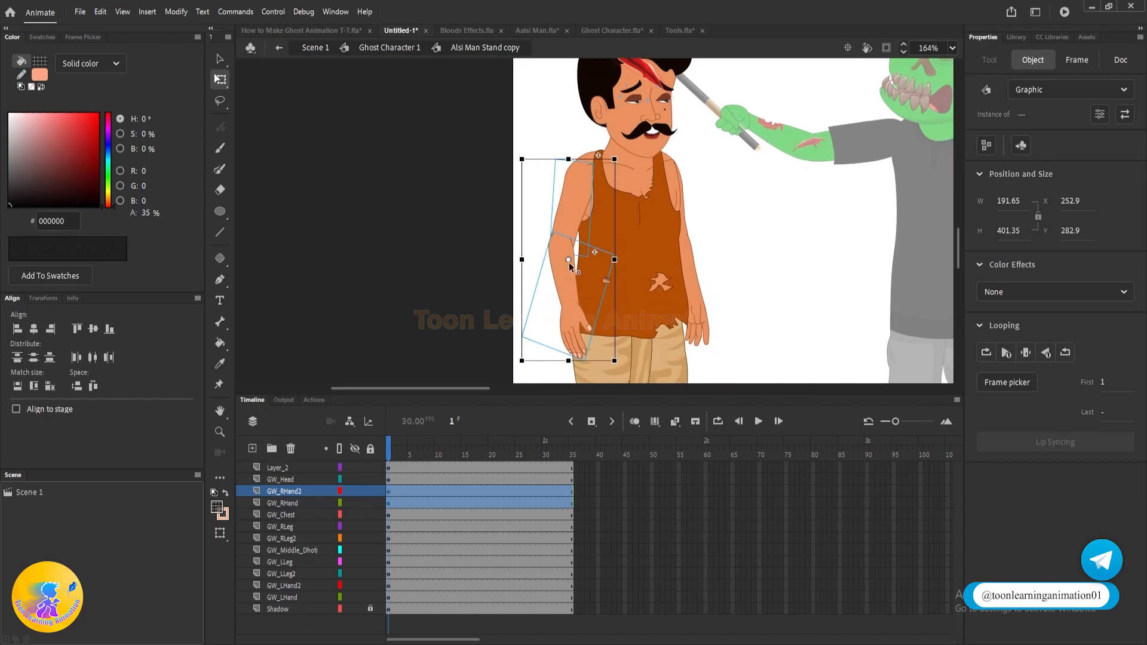
drag(627, 356, 578, 184)
scroll(563, 181, up, 5)
scroll(578, 184, down, 5)
- Rotate the man's right forearm upward at the elbow so the hand rises beside his head
click(476, 150)
click(463, 268)
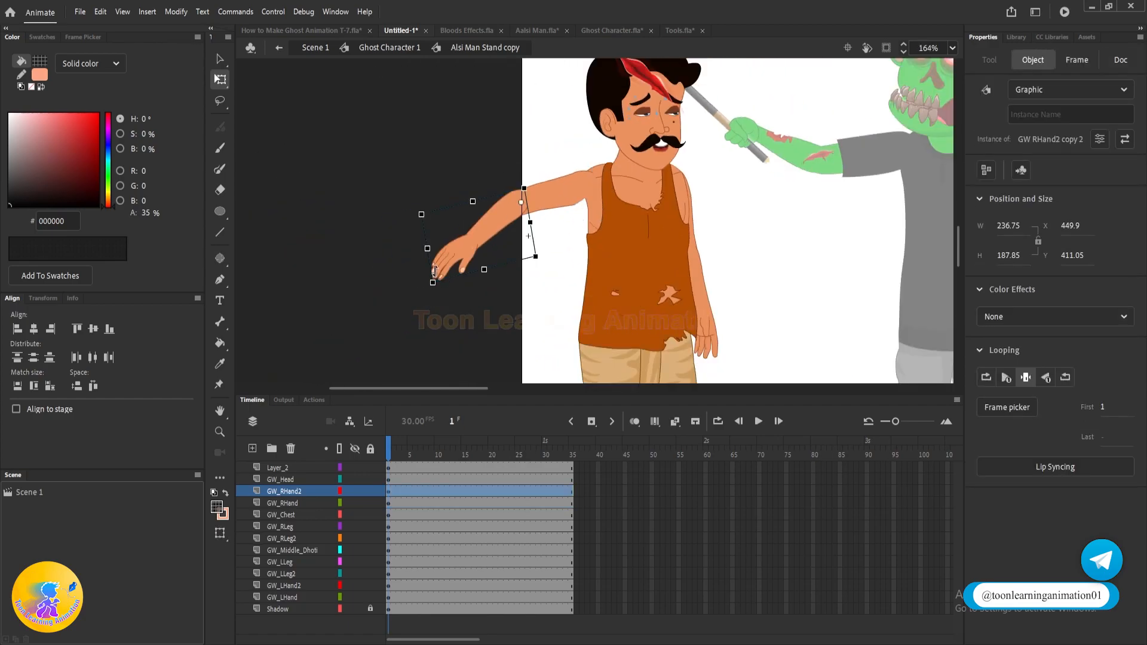
drag(429, 283, 573, 41)
scroll(596, 99, up, 2)
scroll(596, 99, up, 1)
drag(604, 124, 564, 187)
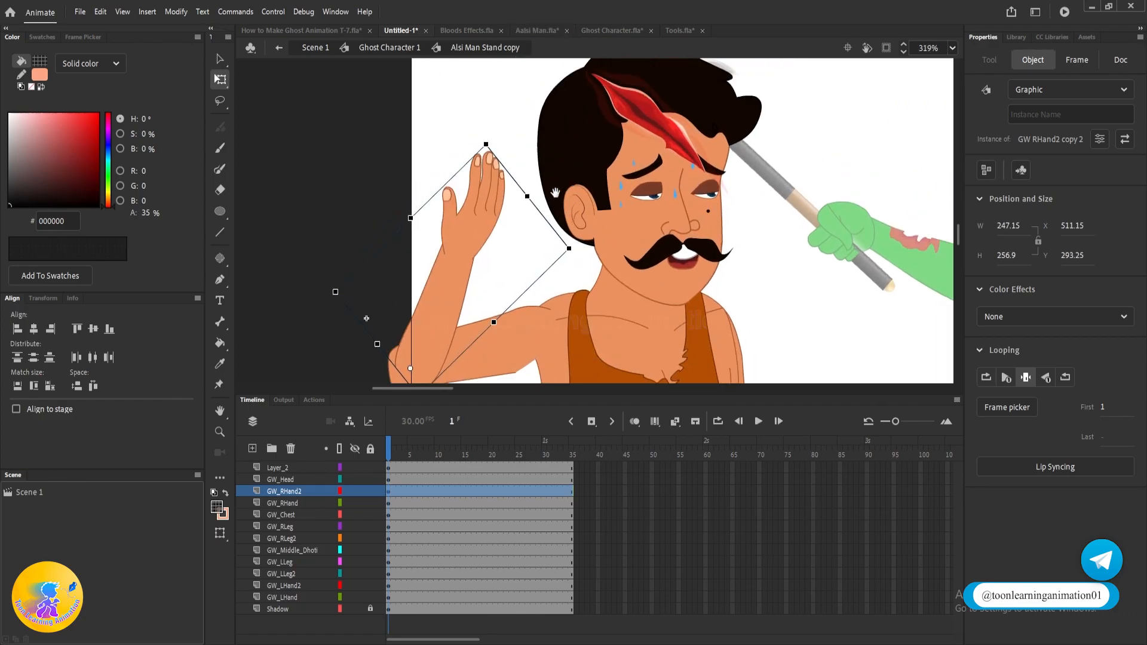
drag(454, 248, 465, 221)
- Flip the right forearm horizontally, place its hand against the man's head, and move layer GW_RHand2 above all other layers
right_click(465, 221)
mouse_move(598, 341)
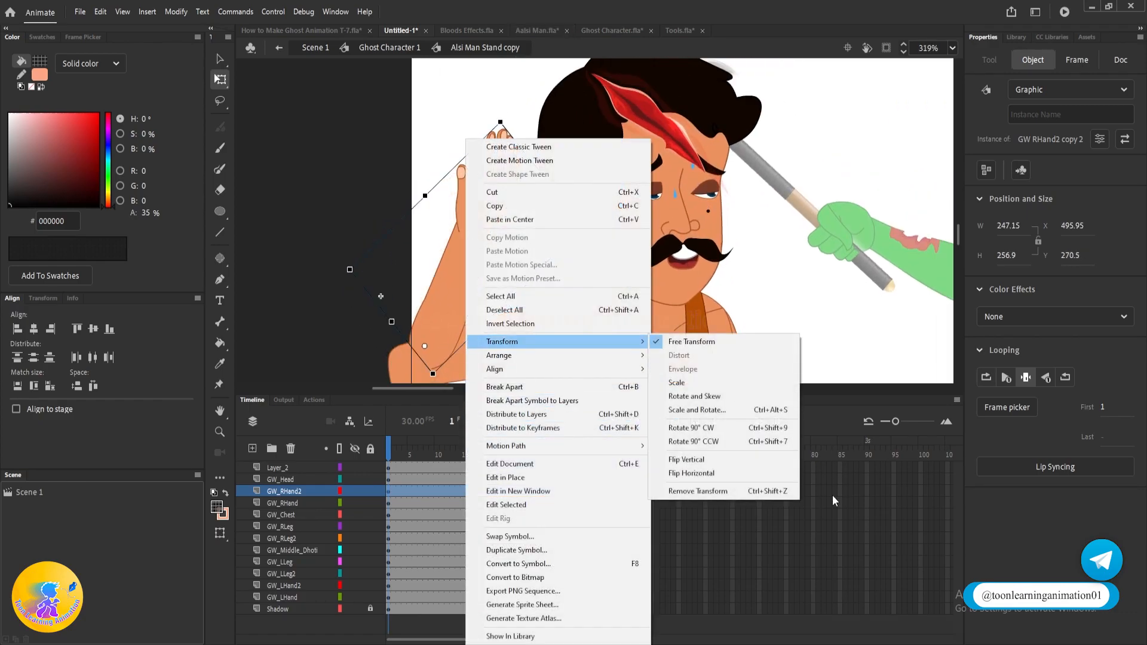
click(730, 474)
drag(509, 266, 517, 237)
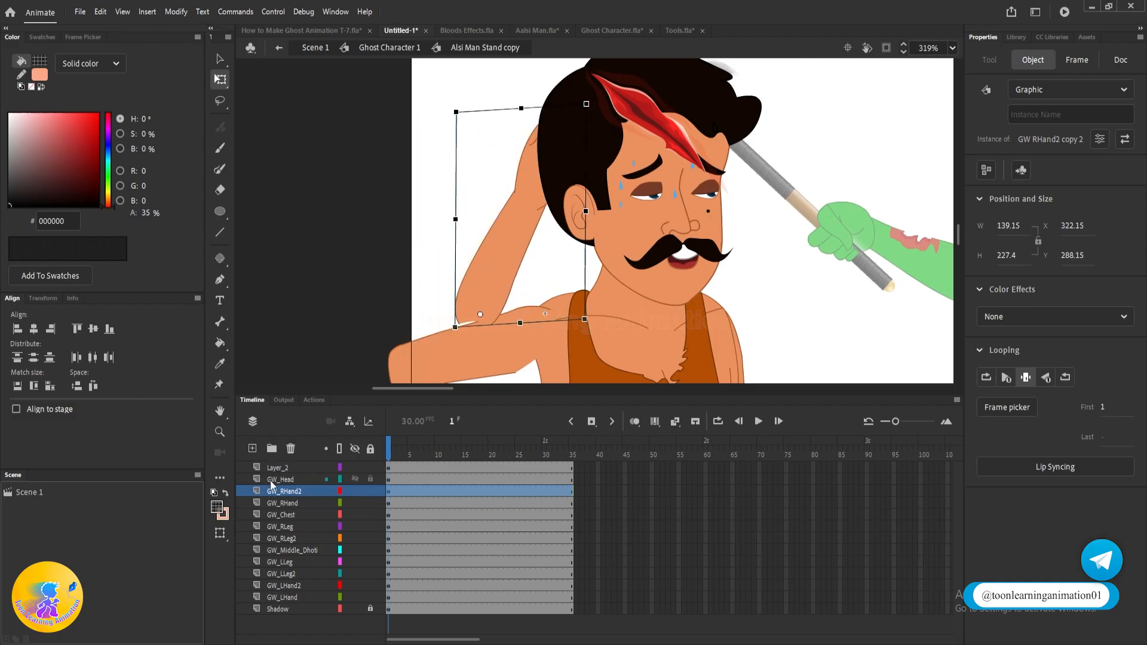
drag(273, 486, 276, 446)
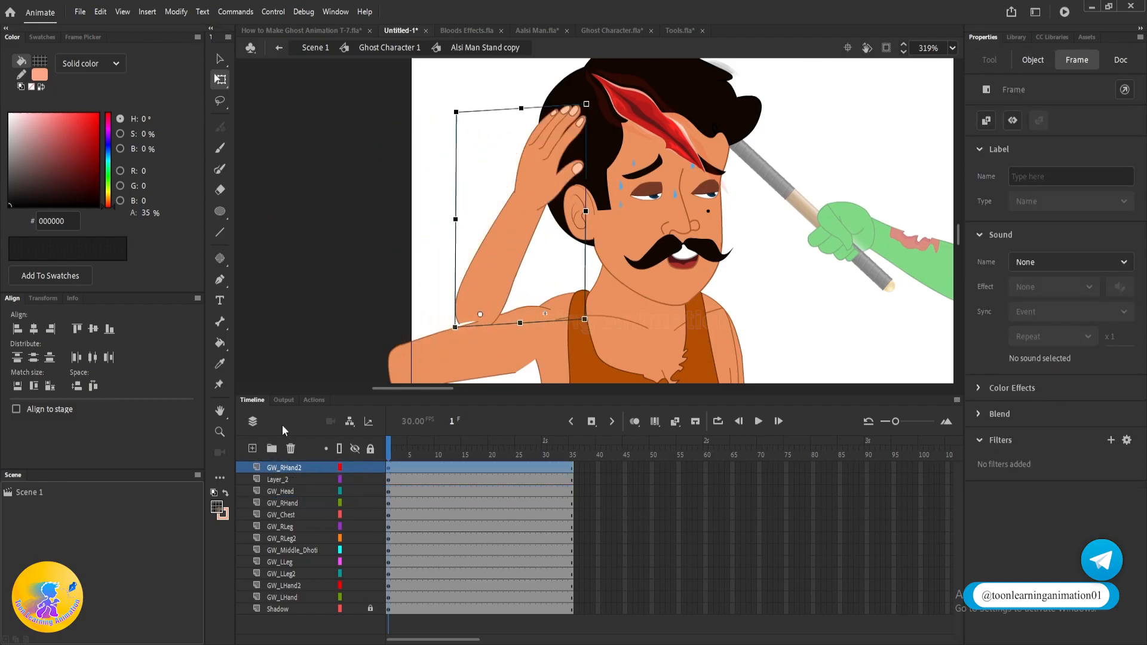
- Adjust the angles of the right upper arm and forearm so they join at the elbow with the hand on the head
click(399, 228)
click(434, 347)
drag(430, 181, 443, 120)
click(522, 225)
drag(603, 260, 510, 190)
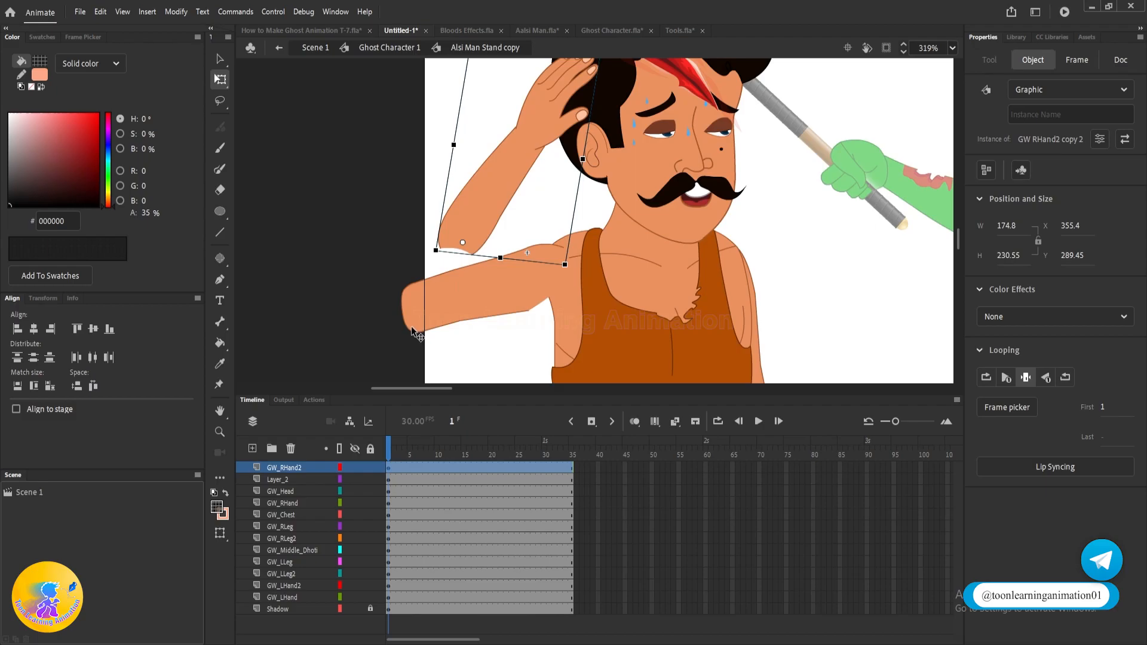
click(418, 334)
drag(397, 288, 457, 230)
mouse_move(518, 261)
mouse_down()
mouse_move(558, 267)
mouse_move(526, 253)
mouse_up()
click(488, 242)
click(594, 224)
scroll(596, 228, down, 4)
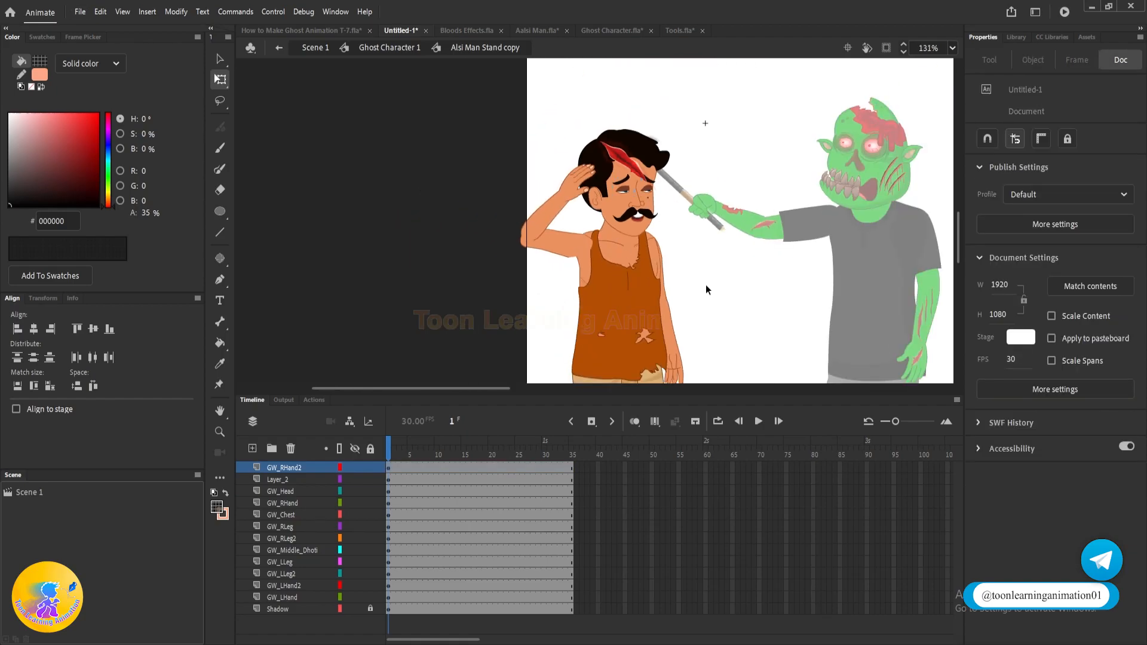
- Swing the man's left arm away from his torso and rotate its forearm upward at the elbow
key(v)
scroll(738, 224, down, 3)
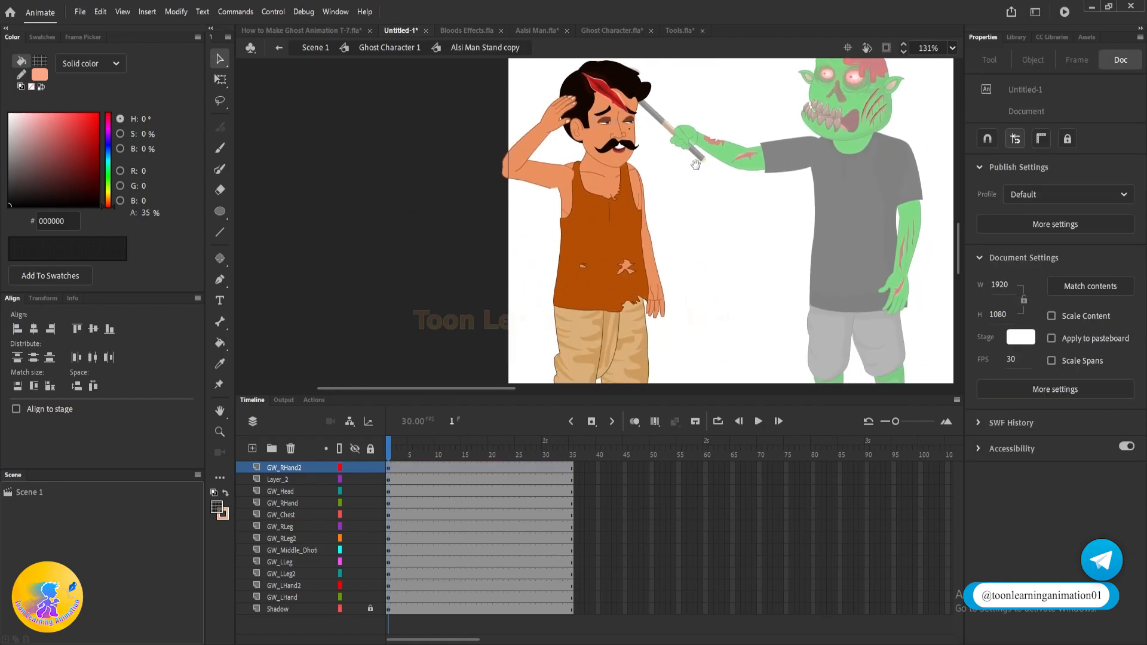
key(q)
click(657, 285)
scroll(668, 221, up, 2)
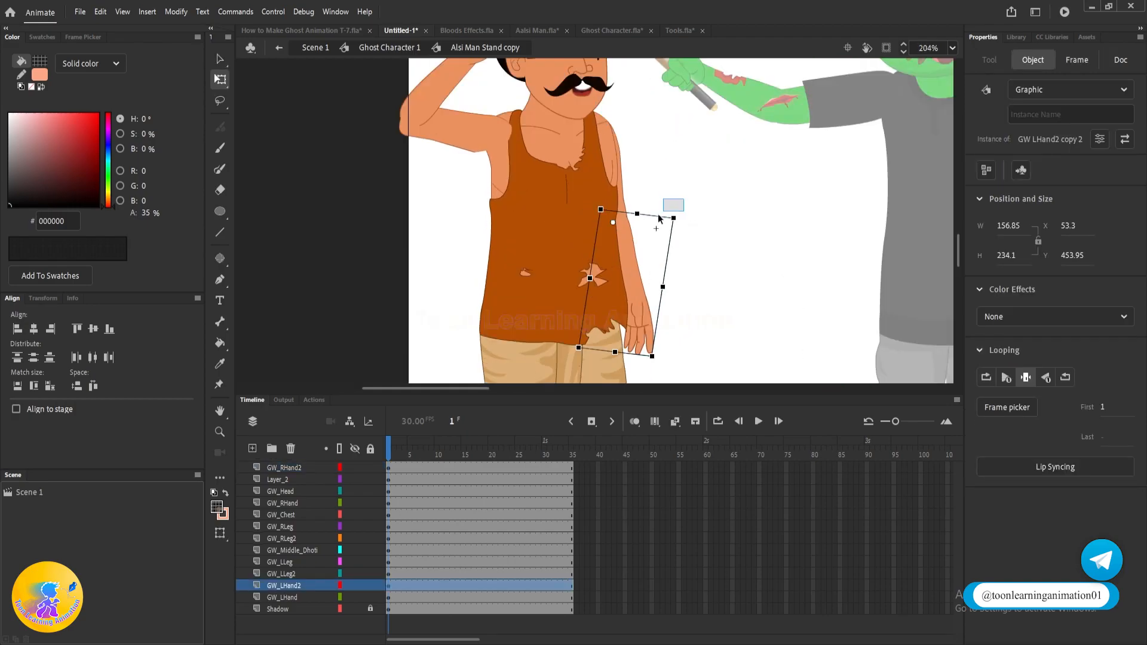
scroll(632, 233, down, 2)
drag(636, 236, 618, 171)
drag(674, 323, 633, 146)
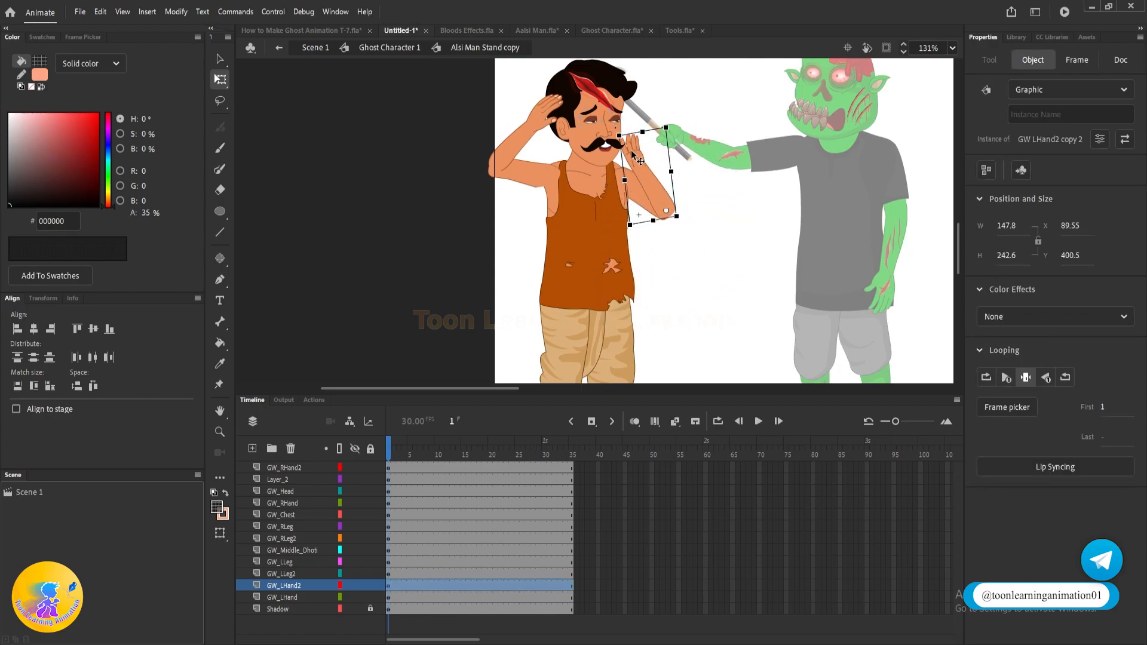
- Flip the left forearm horizontally, then rotate and move it so the hand rests against the man's head
scroll(631, 149, up, 3)
right_click(640, 171)
mouse_move(746, 341)
click(854, 473)
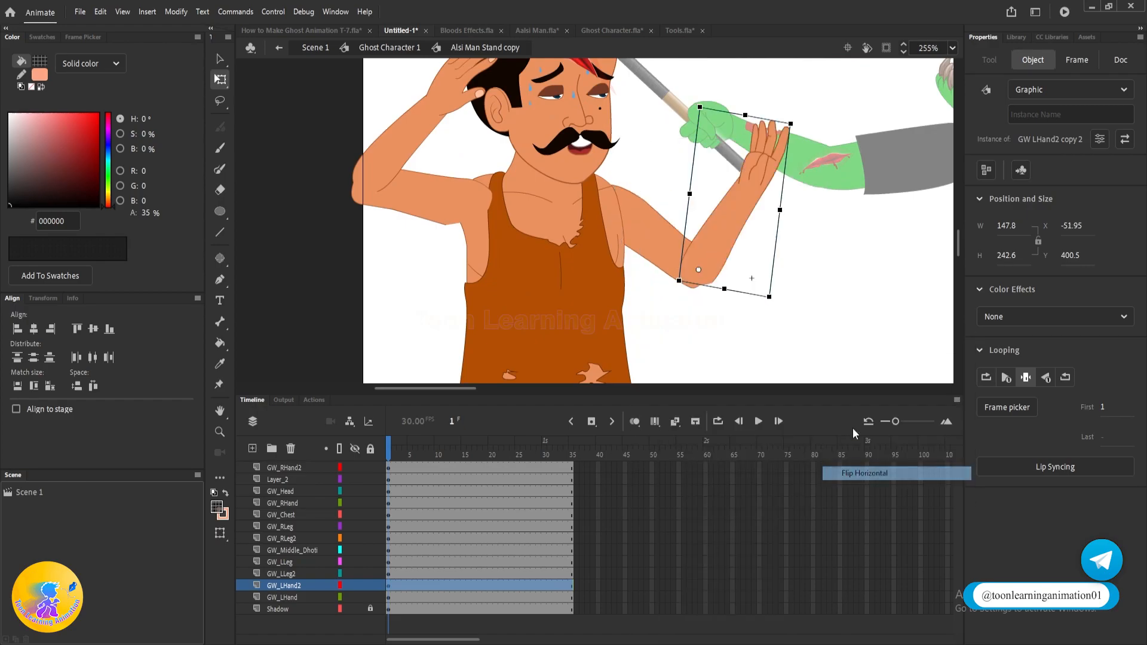
drag(793, 119, 676, 178)
drag(724, 215, 648, 201)
- Rotate the left upper arm to nearly horizontal and realign the forearm with its elbow, keeping the hand at the forehead
click(691, 332)
click(691, 332)
drag(706, 331, 660, 242)
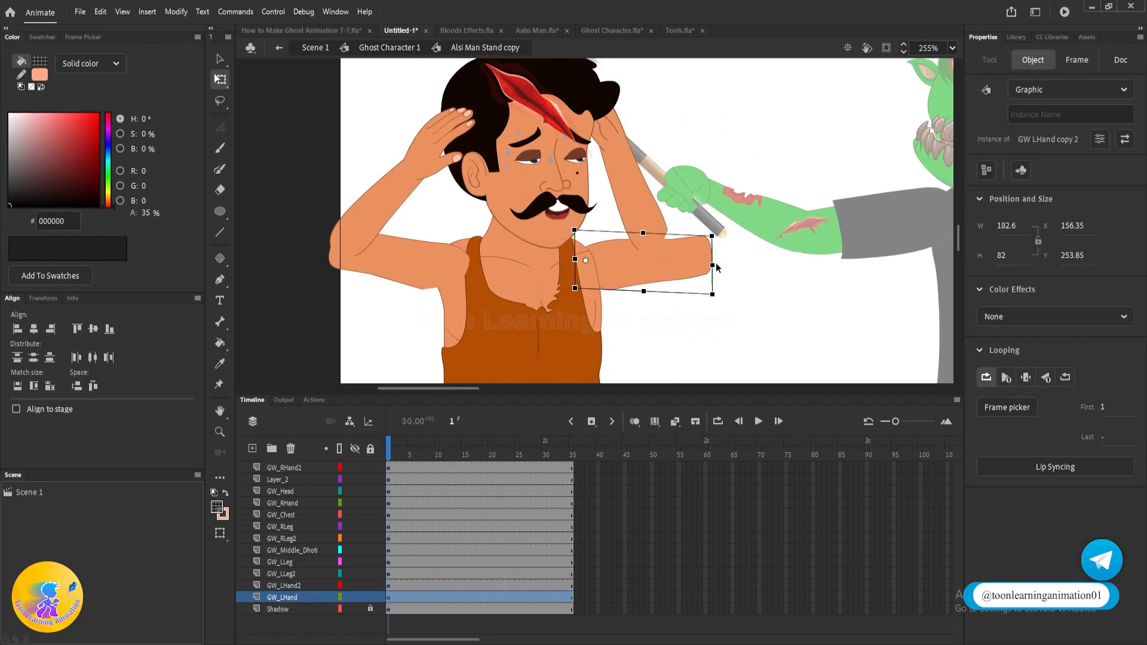
click(617, 200)
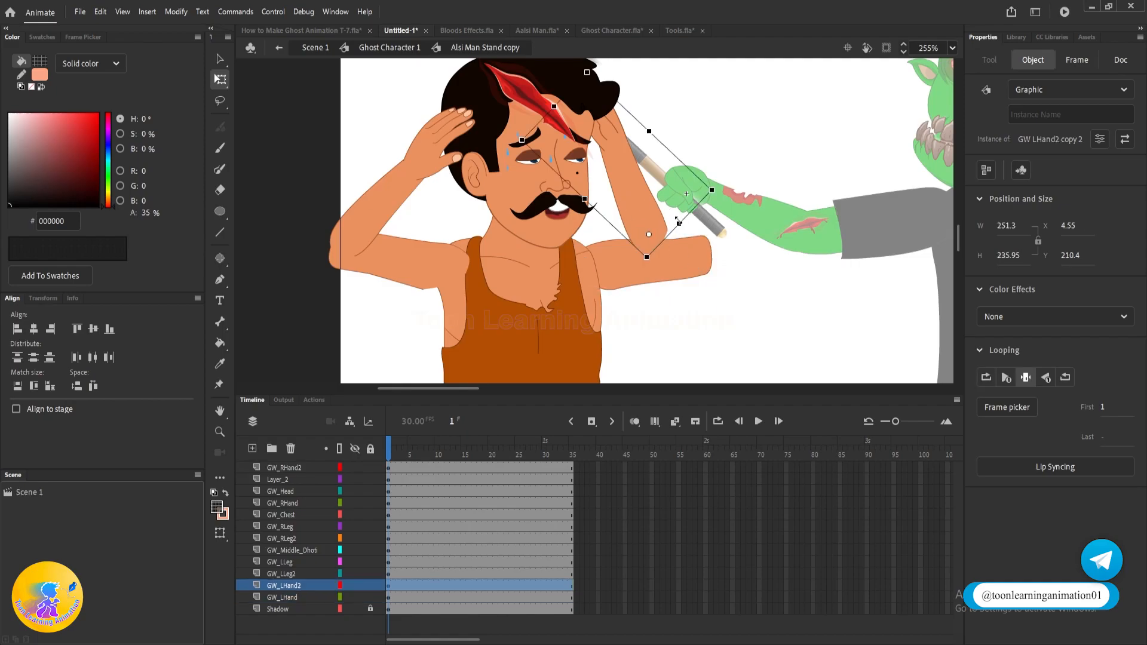
drag(723, 191, 767, 154)
drag(666, 168, 685, 225)
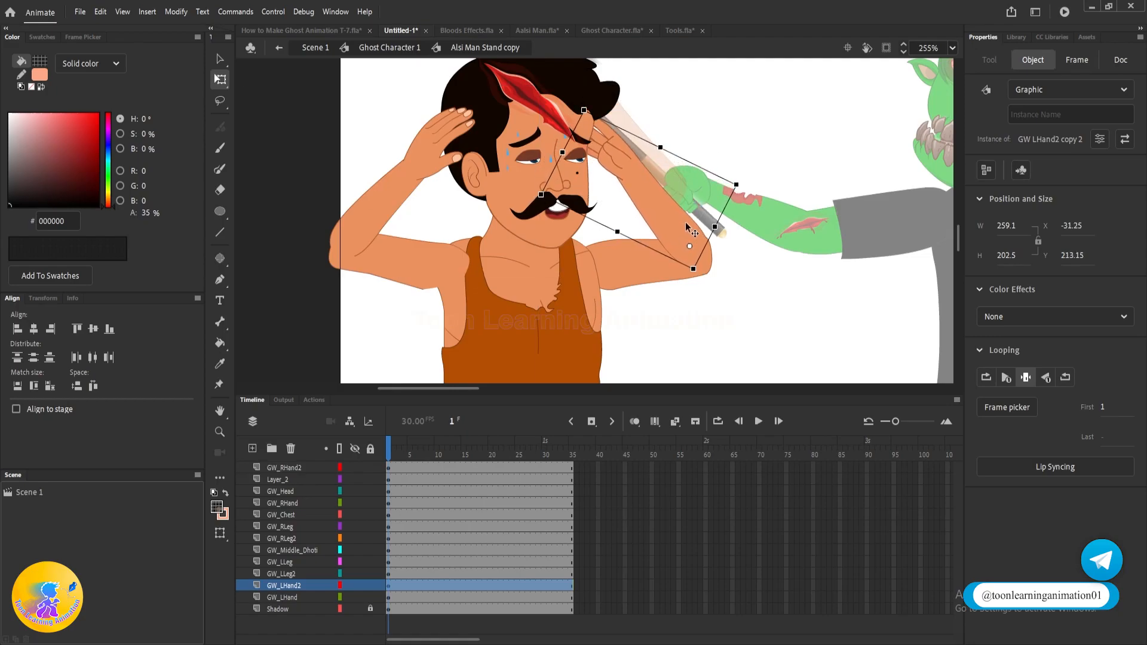
click(758, 307)
key(v)
scroll(646, 227, down, 3)
scroll(647, 227, down, 2)
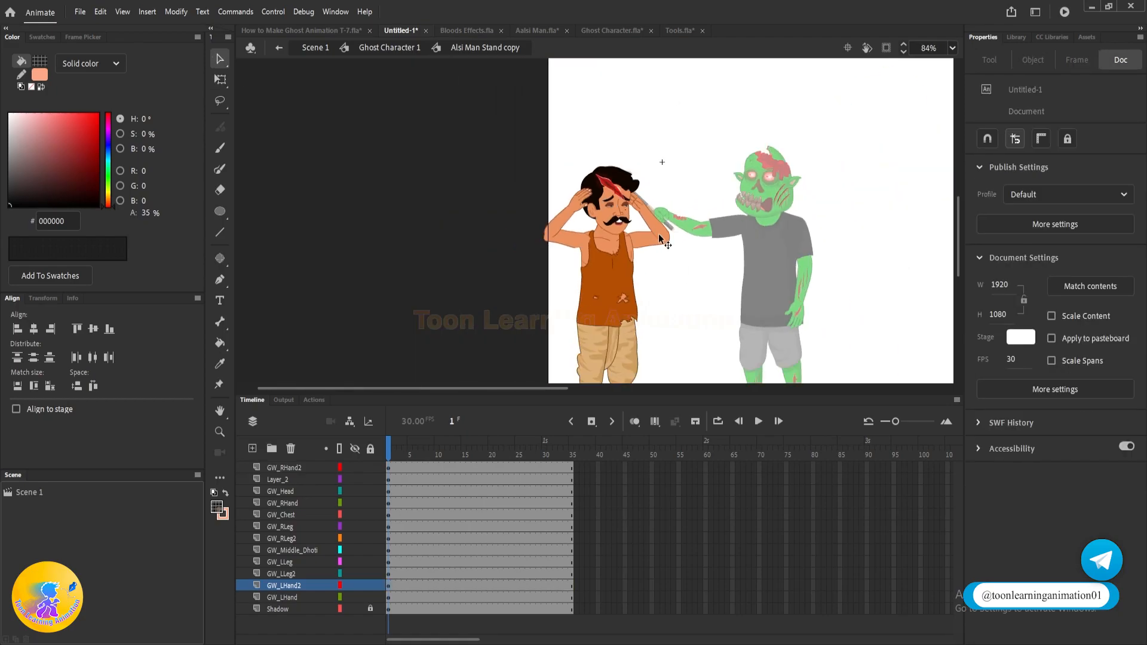
scroll(687, 303, up, 5)
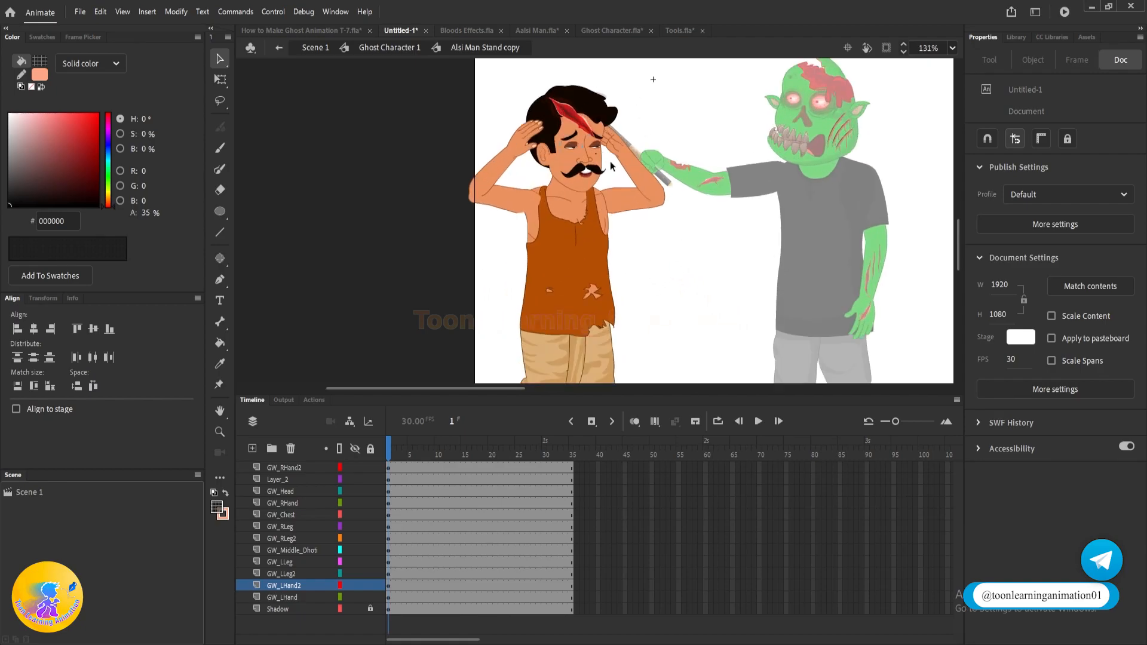
- Delete the wound from Layer_2 of the man's symbol and paste it on a new layer above Mouth inside his head symbol
click(578, 125)
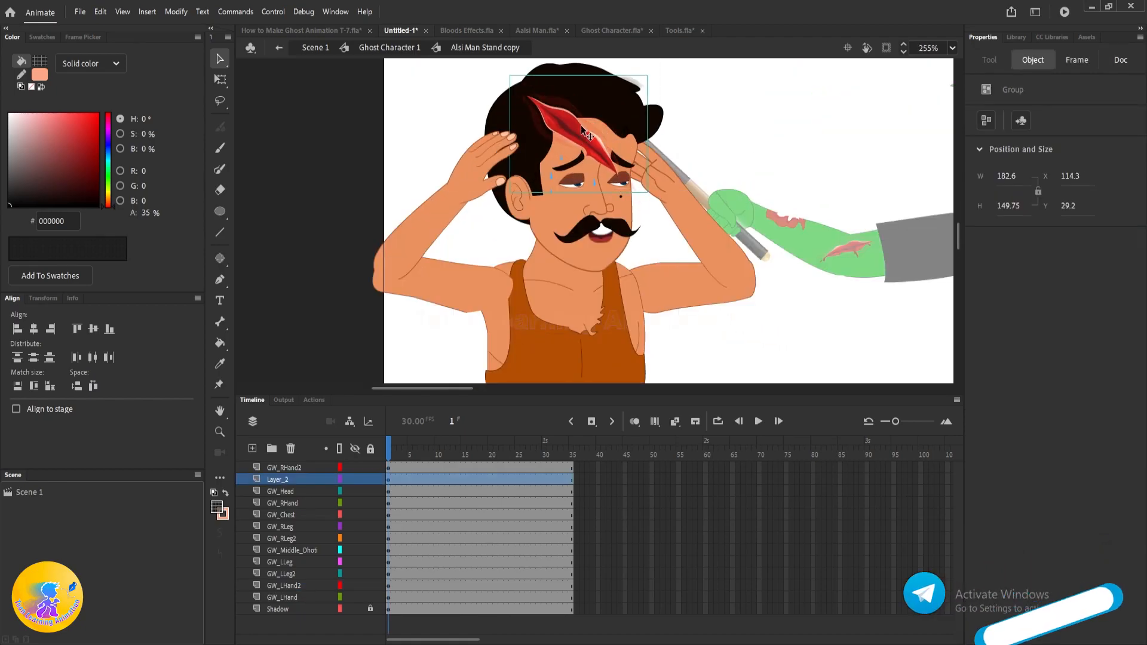
drag(688, 134, 683, 165)
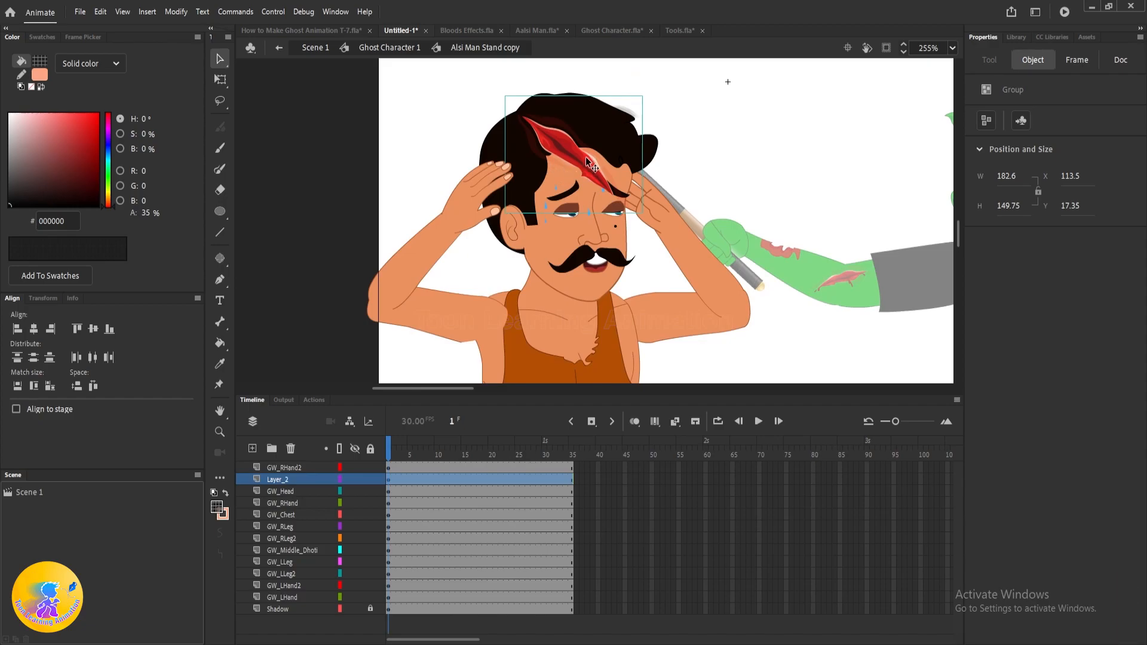
key(Delete)
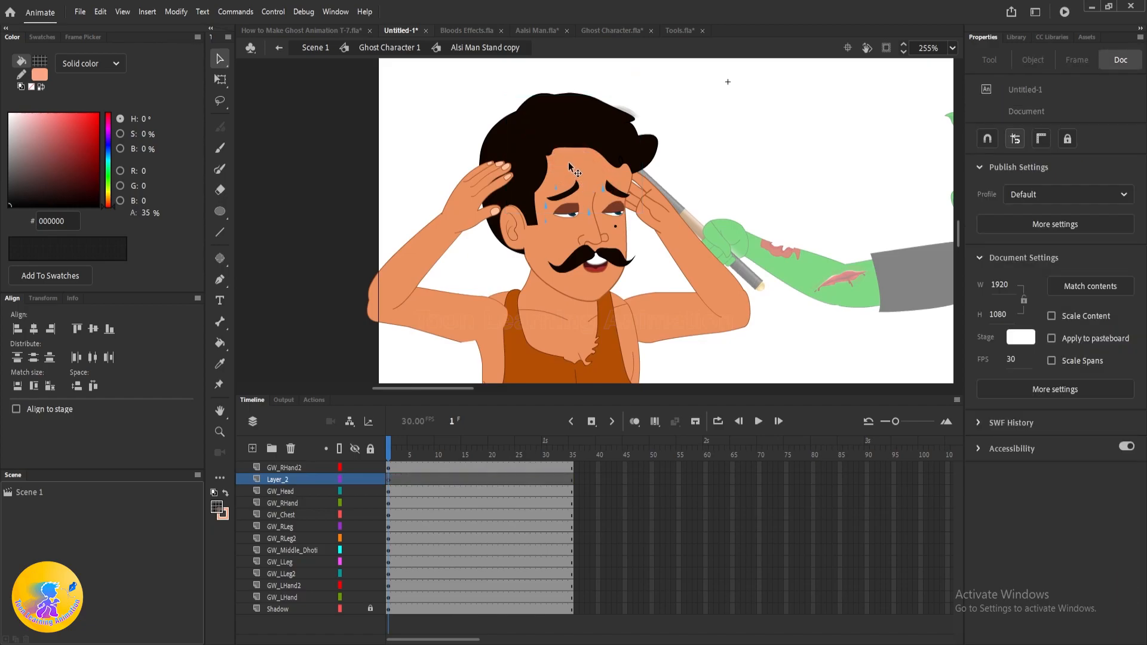
double_click(568, 162)
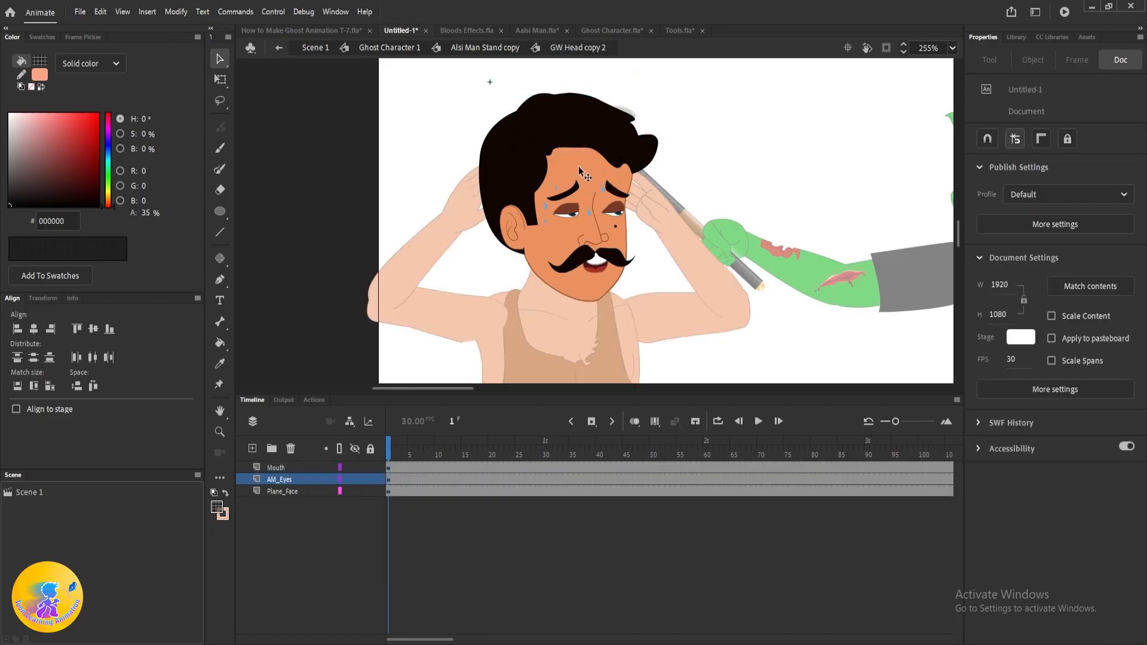
click(275, 467)
click(252, 448)
key(ctrl+shift+v)
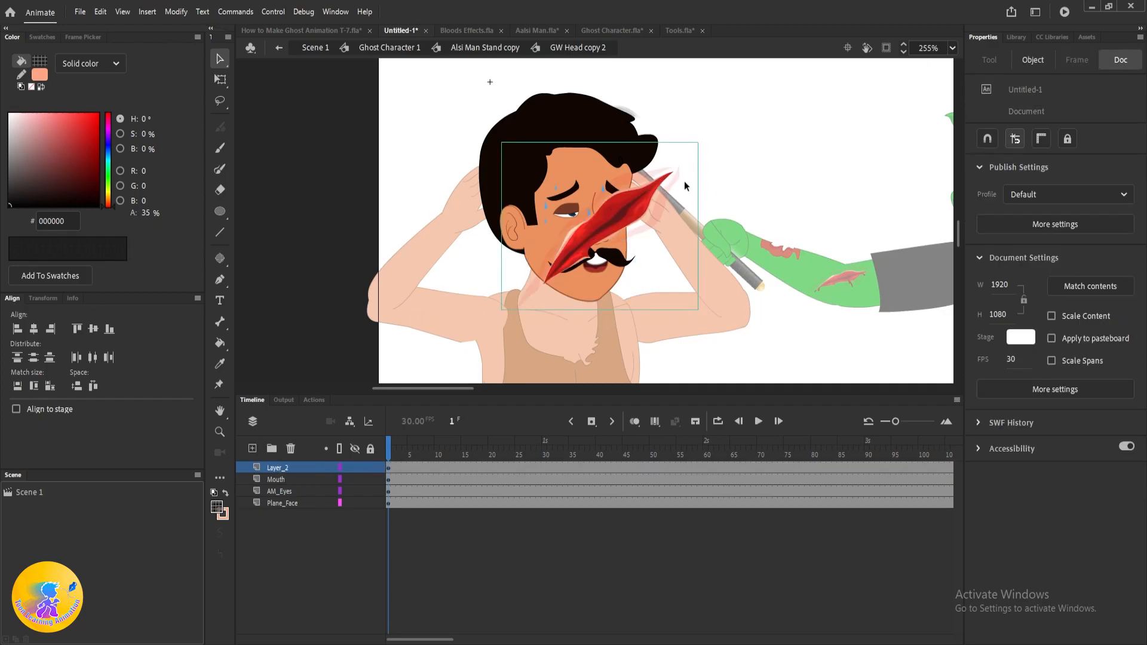
- Rotate the pasted wound clockwise and place it diagonally across the man's forehead and hair
key(q)
drag(702, 140, 663, 282)
drag(617, 246, 595, 180)
- Return to the main scene and check how the wound lines up with the axe blade
click(761, 149)
double_click(761, 150)
double_click(761, 149)
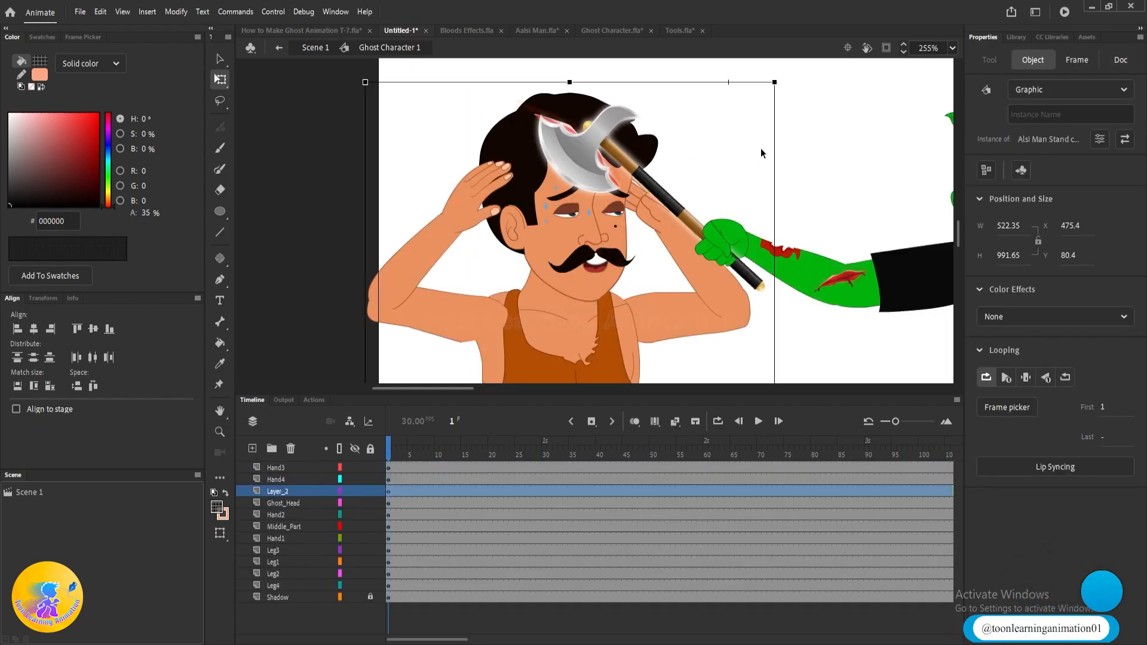
scroll(582, 116, up, 3)
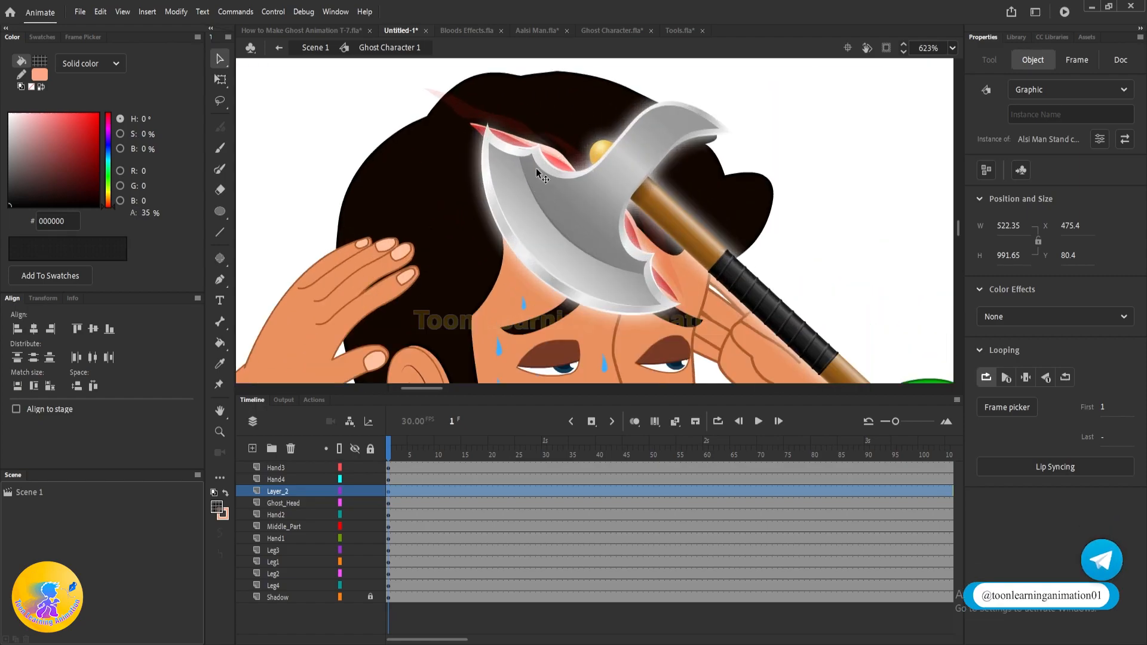
scroll(559, 171, down, 3)
double_click(730, 173)
click(729, 173)
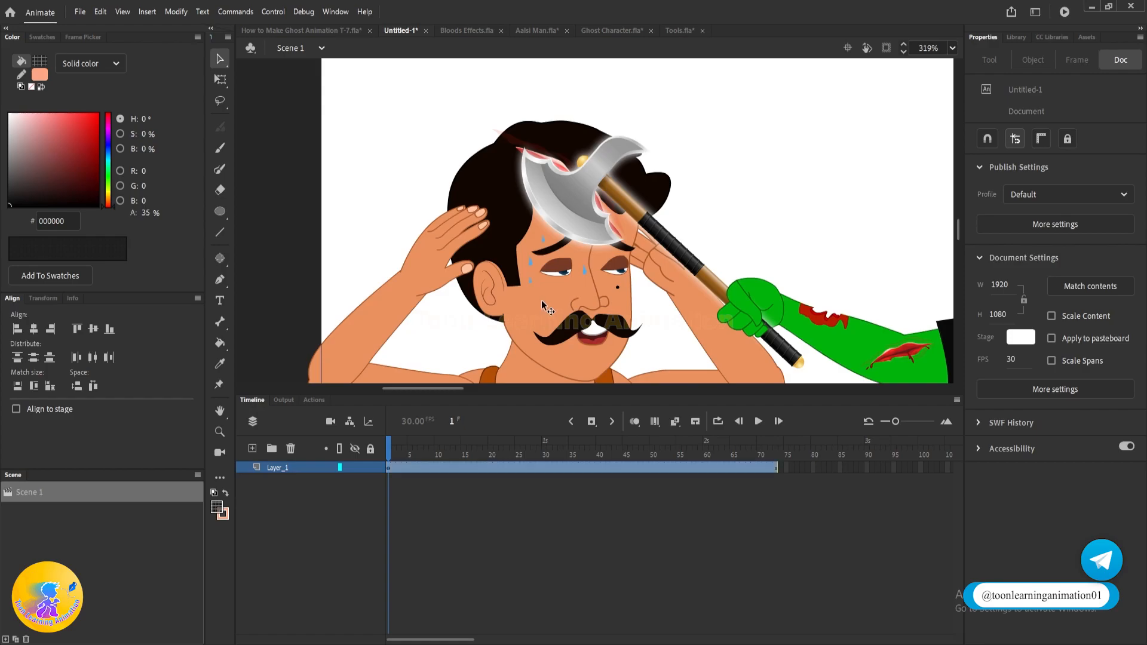
- Reopen the standing man's symbol and delete the empty Layer_2
double_click(541, 300)
double_click(541, 300)
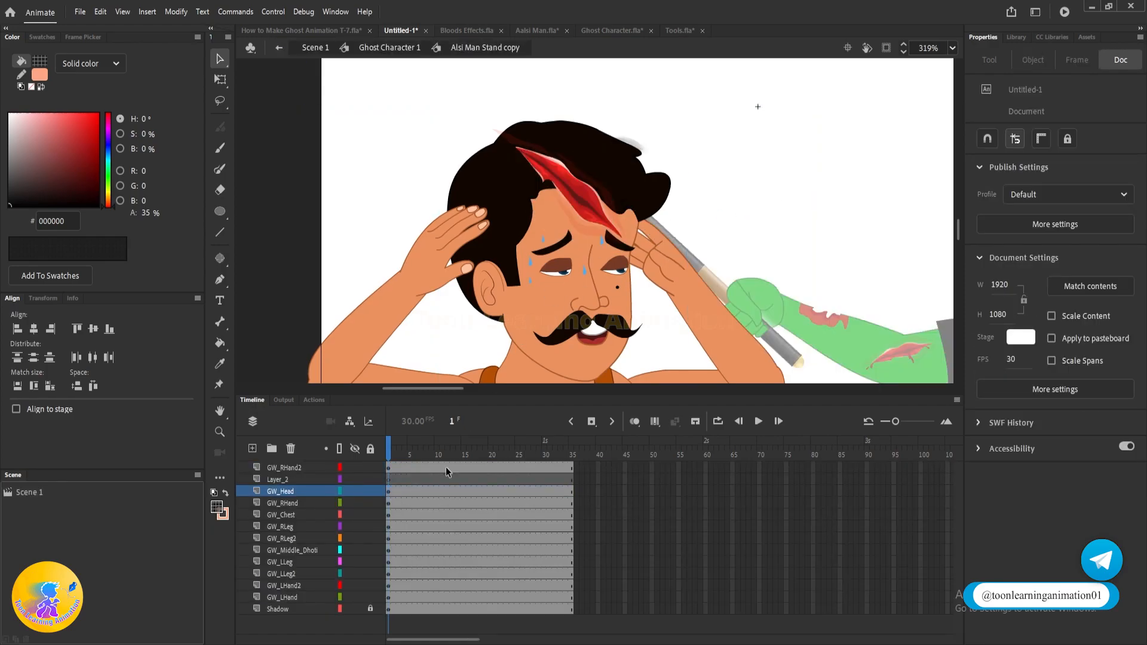
click(300, 478)
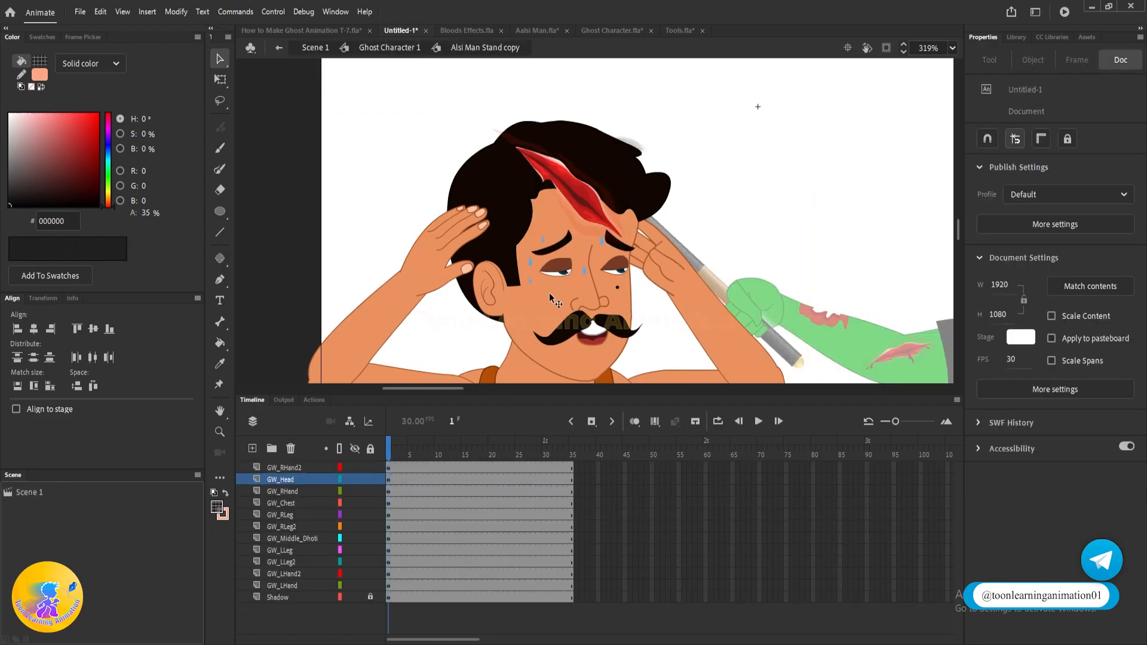
- On a new layer in the head symbol, outline a wavy blood flow with the Pen tool from the wound down over the nose
double_click(615, 270)
click(252, 449)
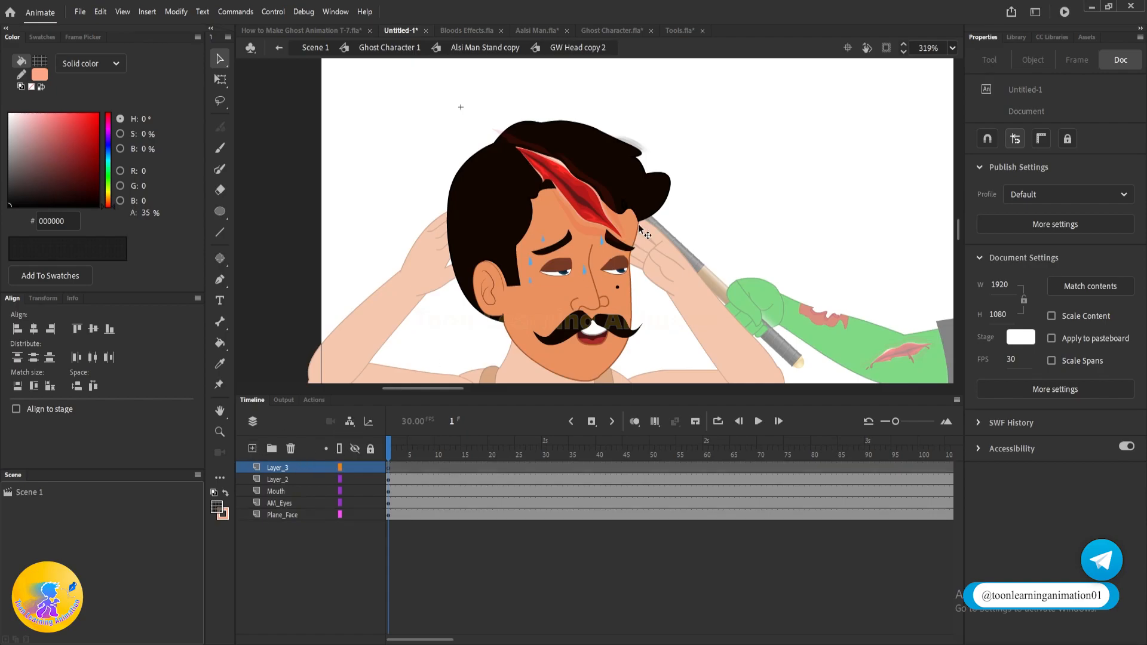
key(p)
scroll(562, 206, up, 2)
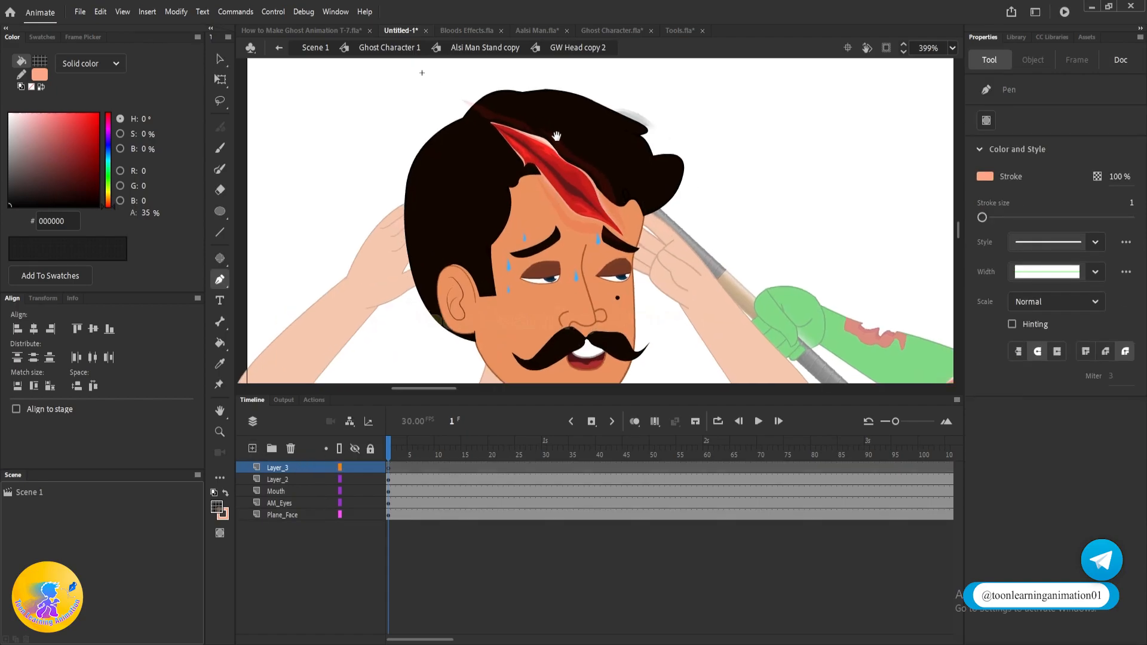
click(487, 156)
click(537, 154)
click(521, 178)
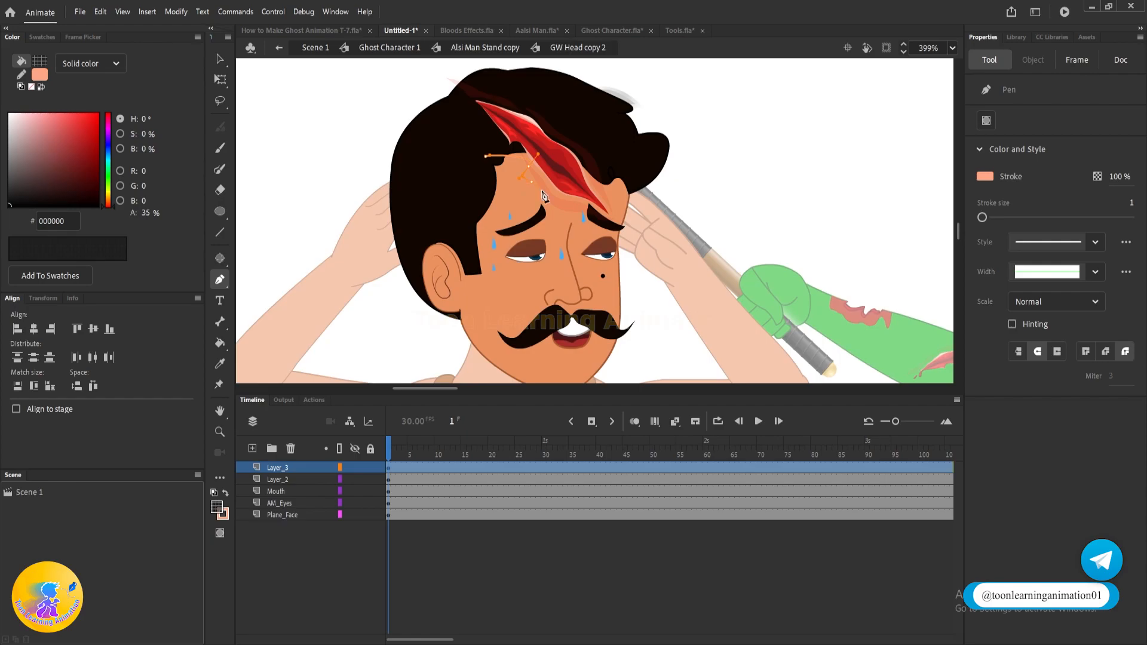
click(538, 256)
click(542, 294)
drag(538, 311, 603, 298)
click(597, 261)
drag(571, 173, 553, 156)
click(487, 160)
- Fill the blood outline and set the fill to red D60000 at 80% alpha
key(k)
click(577, 216)
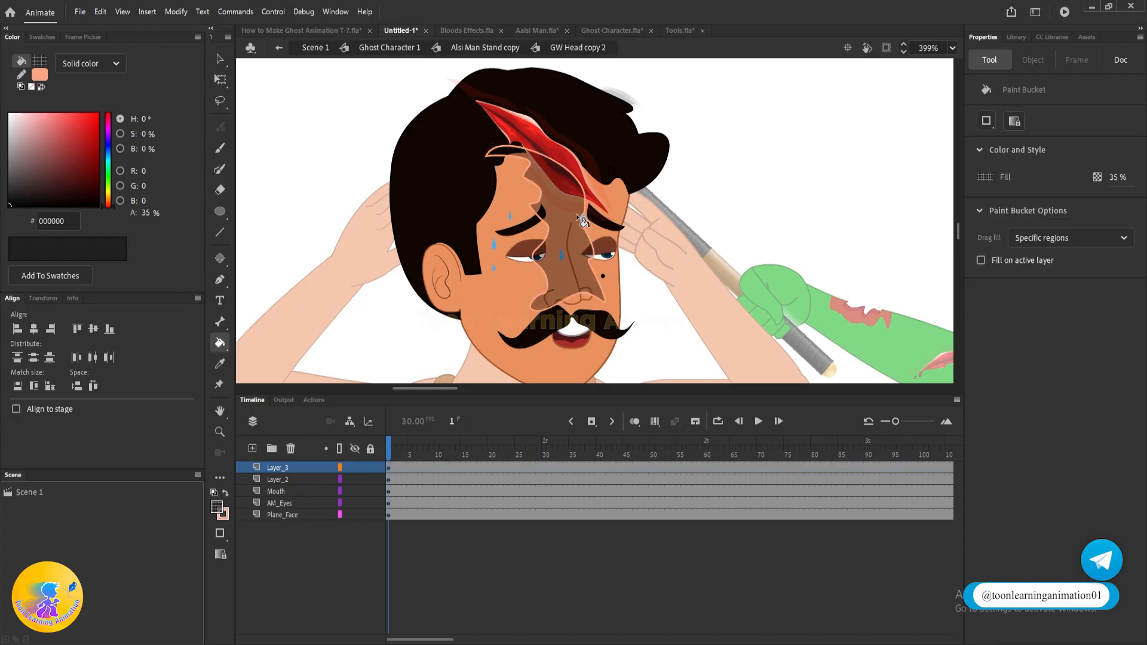
key(v)
click(571, 219)
drag(70, 127, 138, 104)
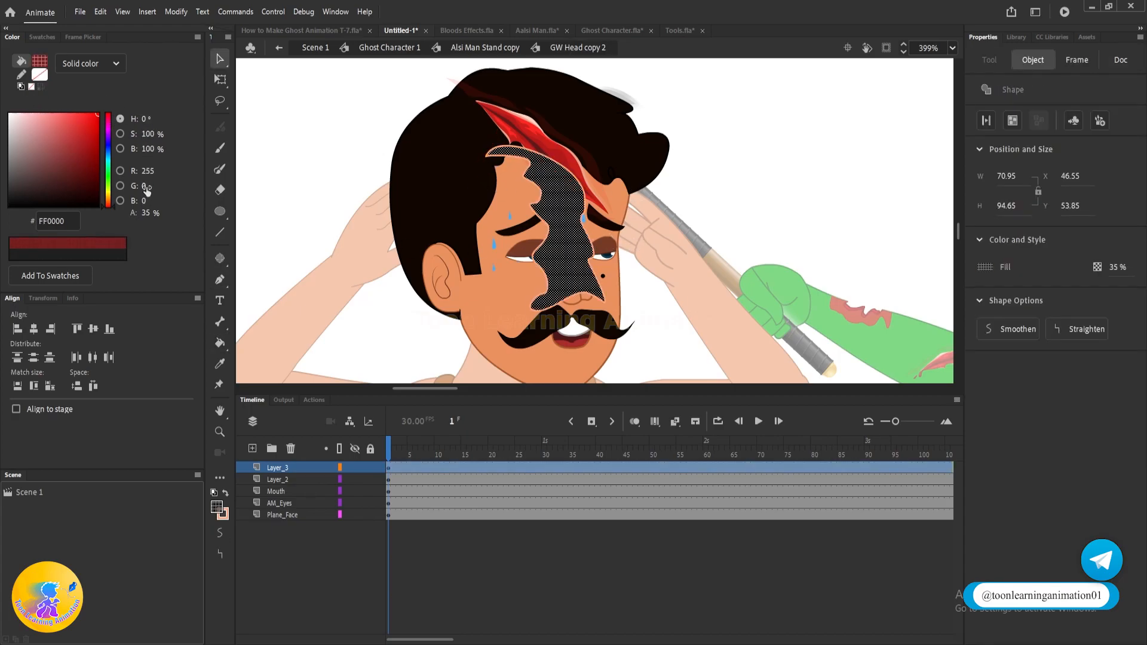
drag(148, 214, 509, 260)
drag(88, 123, 105, 128)
click(150, 213)
text(80)
key(Return)
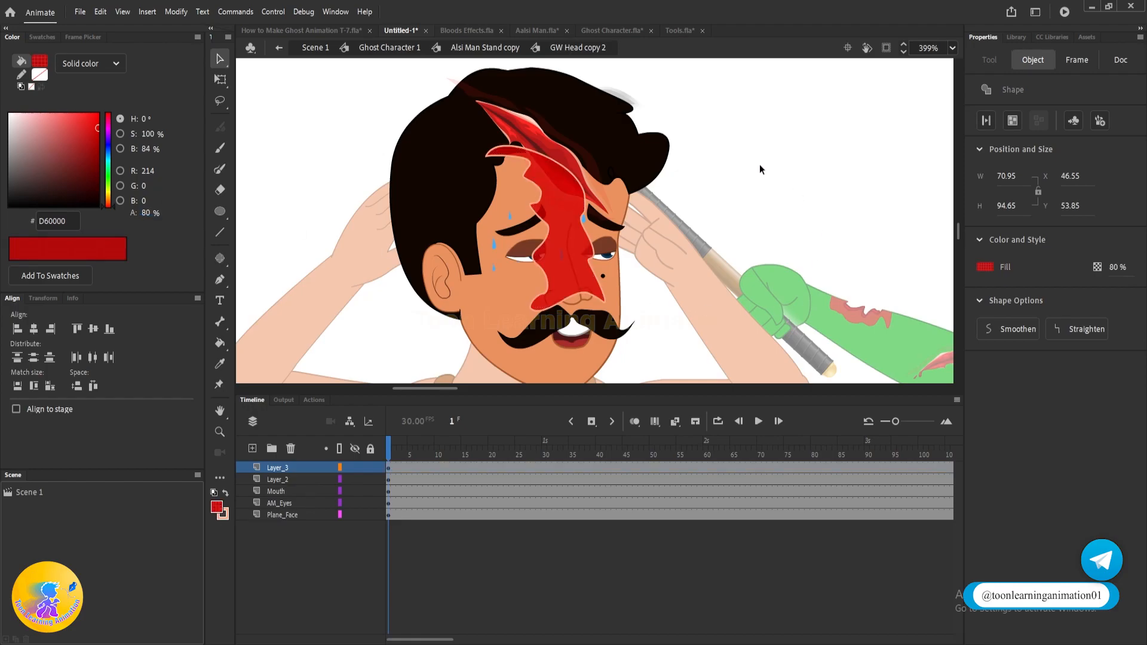
- Remove the blood shape's outline and move Layer_3 between AM_Eyes and Plane_Face
click(775, 158)
click(591, 207)
drag(339, 464, 281, 504)
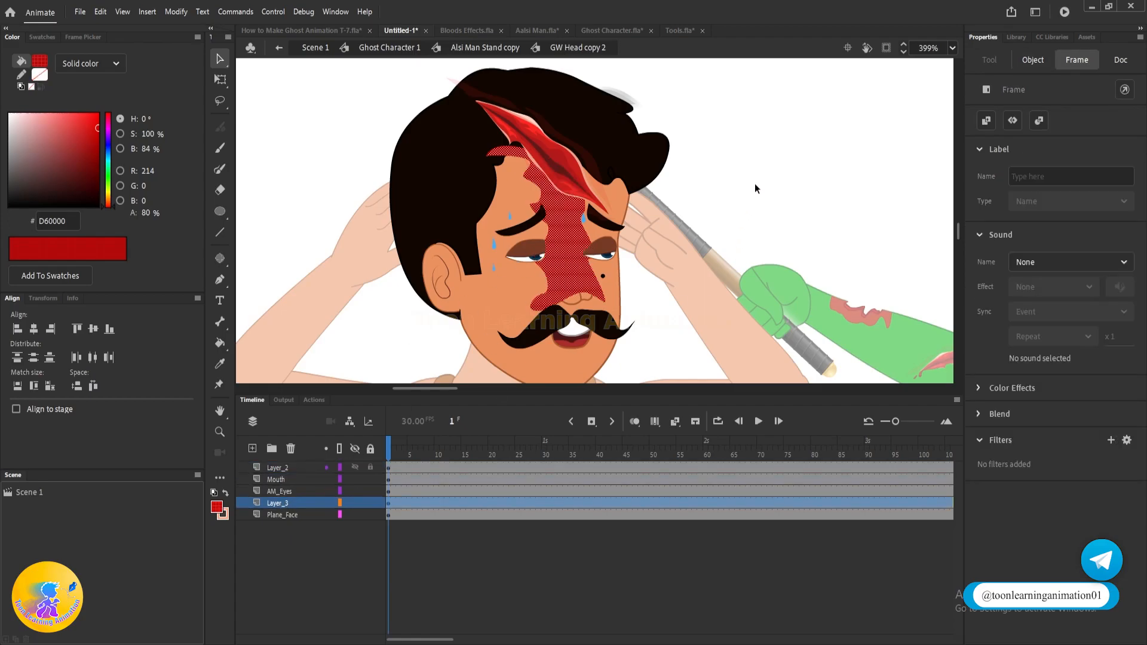
- Return to the standing man's symbol and check how the blood flow sits on his face
click(768, 164)
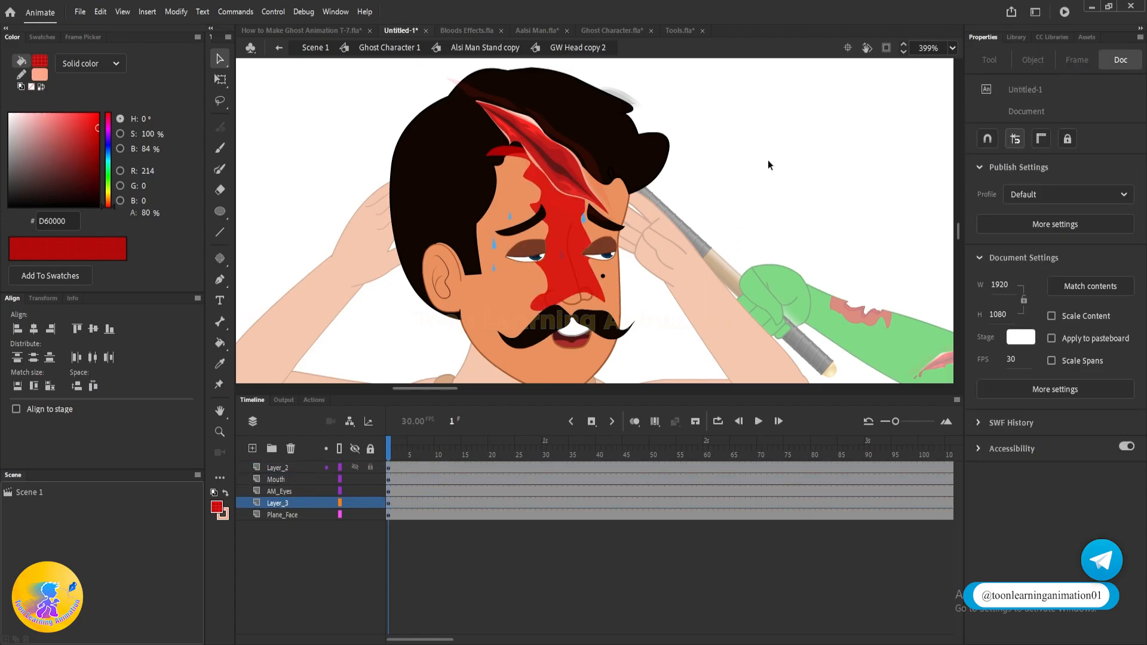
click(572, 300)
click(871, 168)
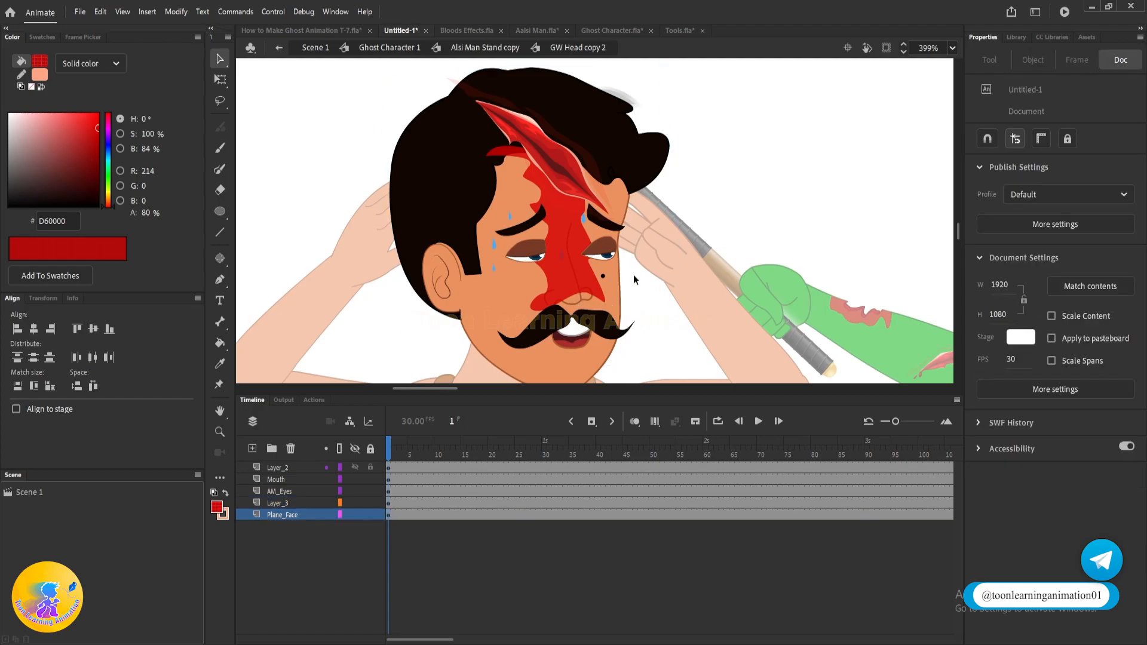
double_click(785, 164)
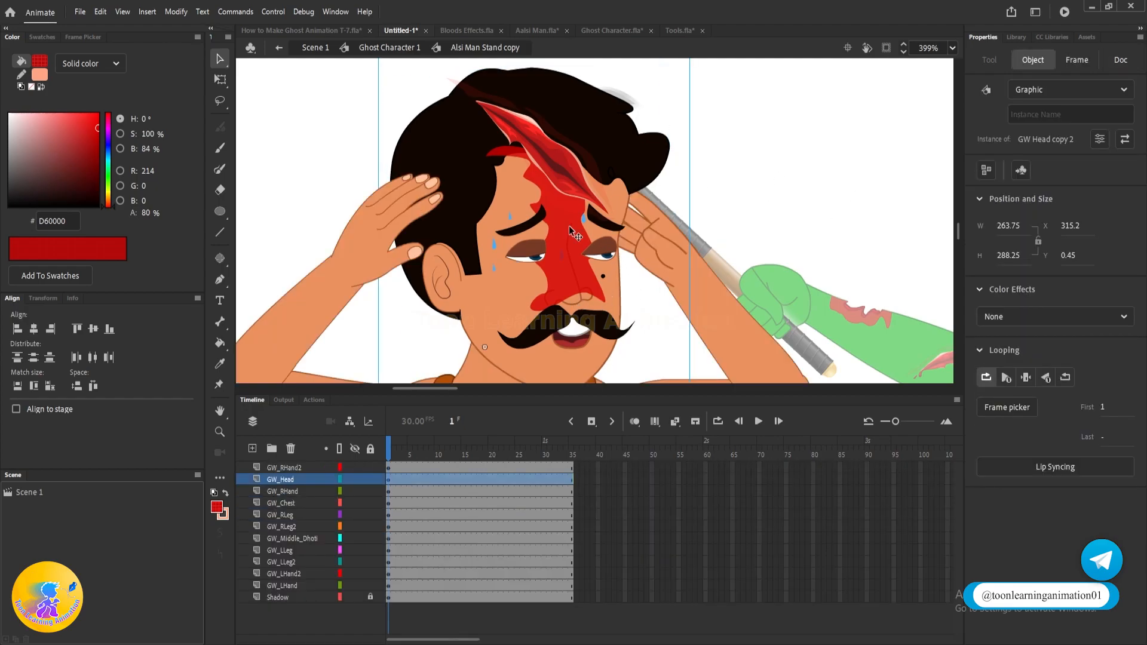
scroll(571, 225, down, 4)
click(743, 191)
scroll(559, 255, up, 5)
- Reshape the lower edge of the blood in the head symbol so the nose is left clear between two streams
double_click(575, 248)
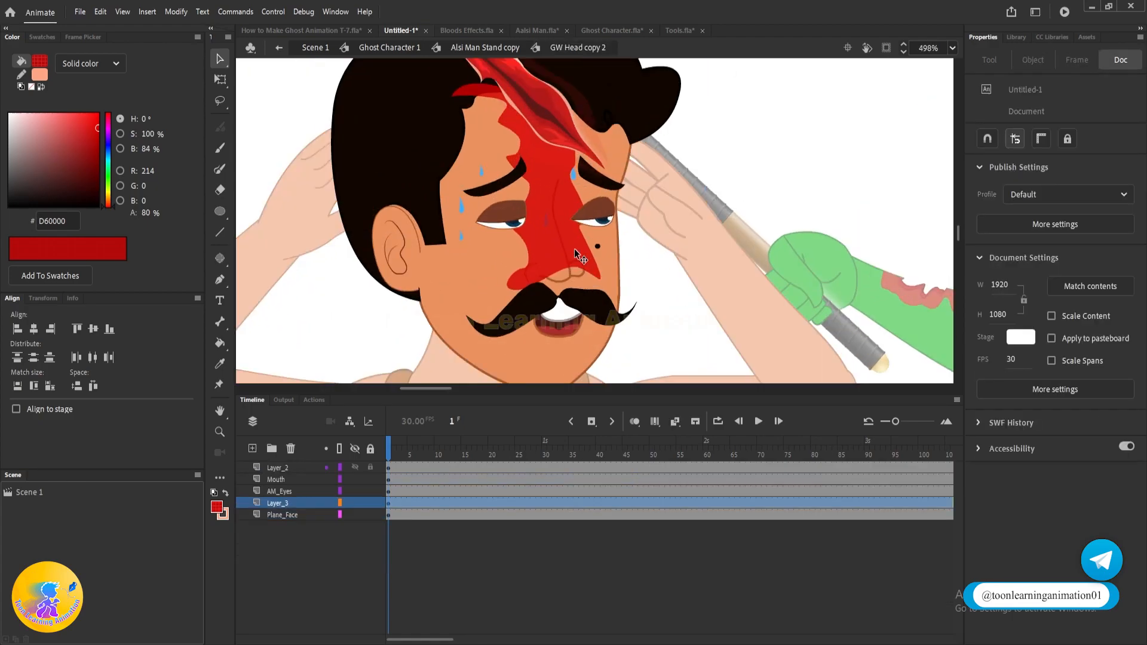
click(575, 249)
click(580, 287)
click(790, 122)
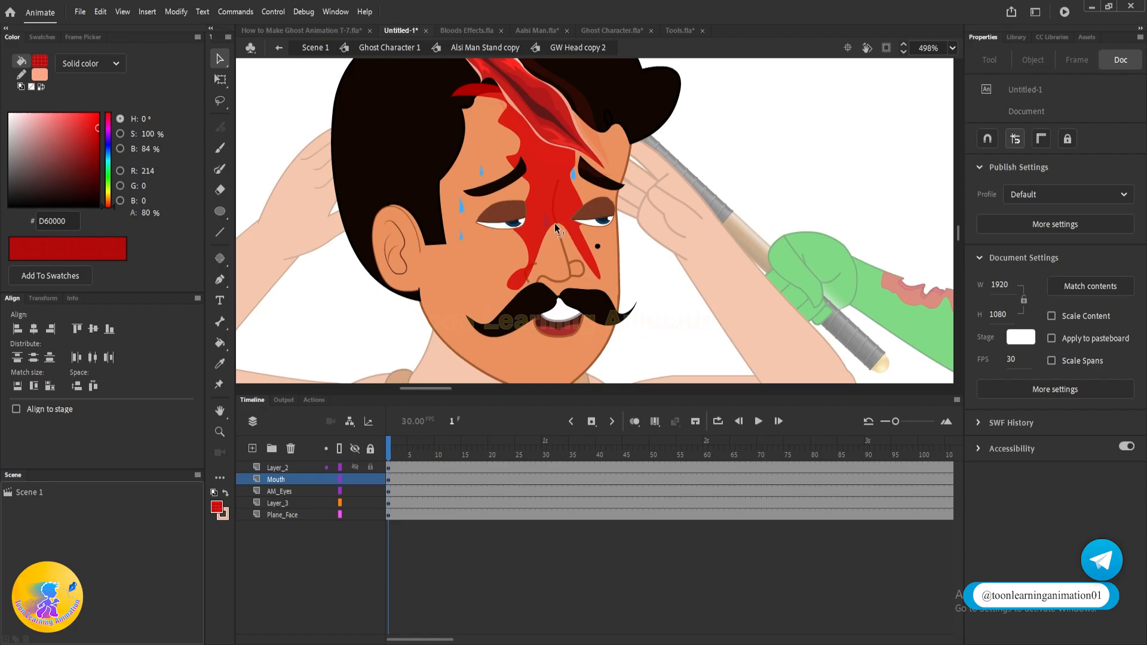
click(559, 203)
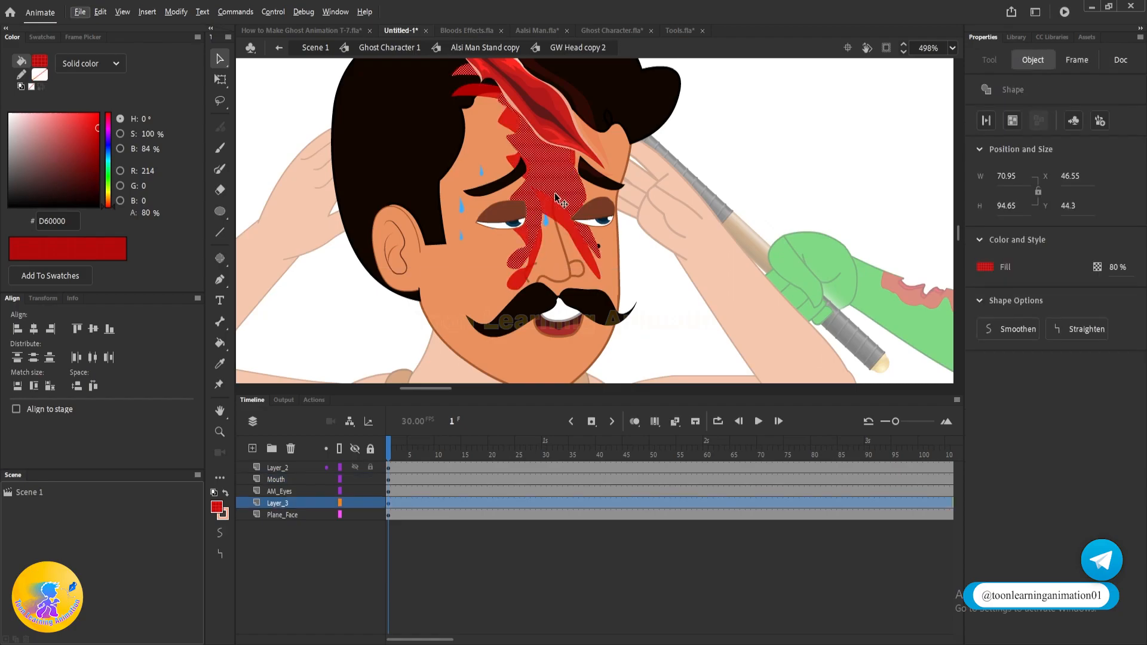
click(719, 174)
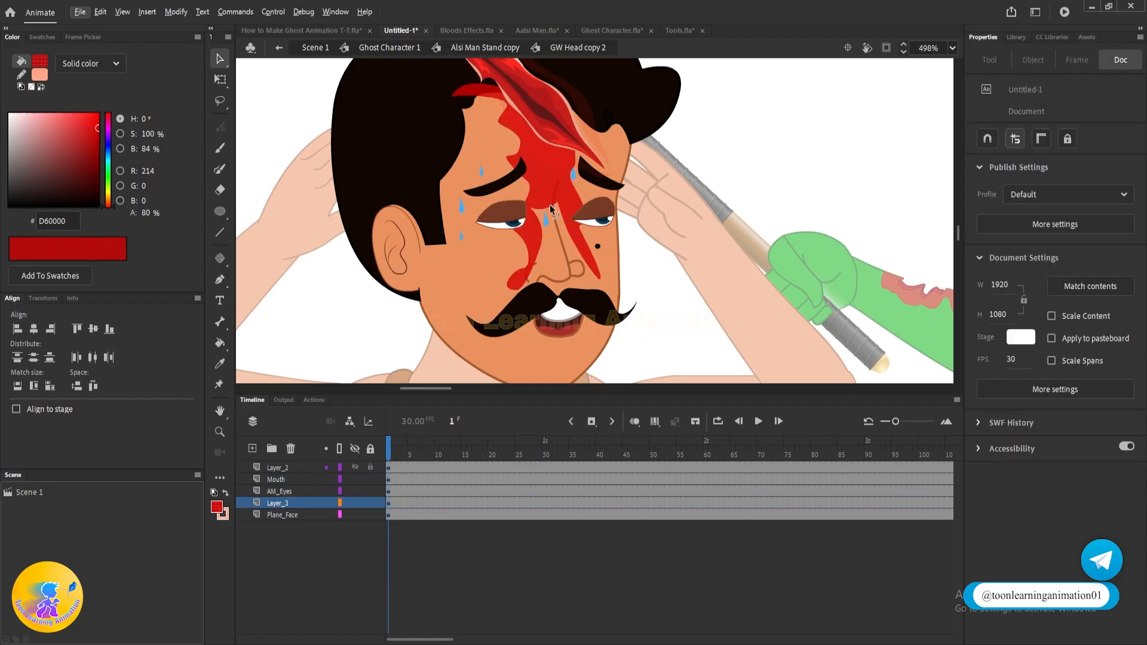
double_click(770, 192)
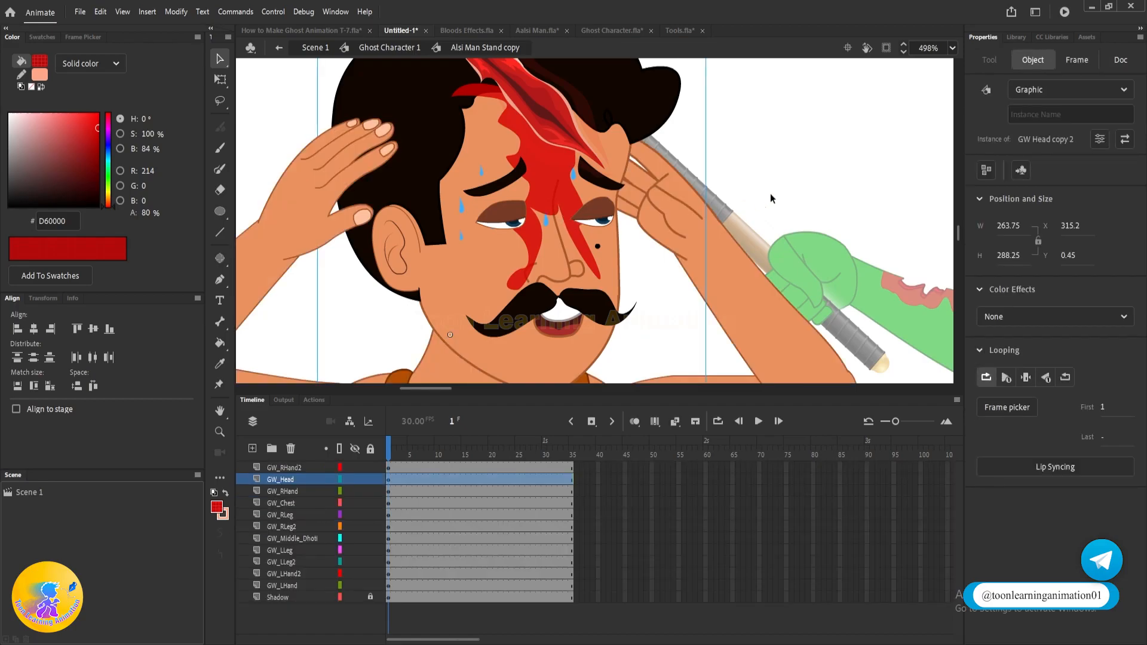
- Open the forehead wound's group, try moving its pale upper edge, and undo the move
drag(845, 150, 770, 202)
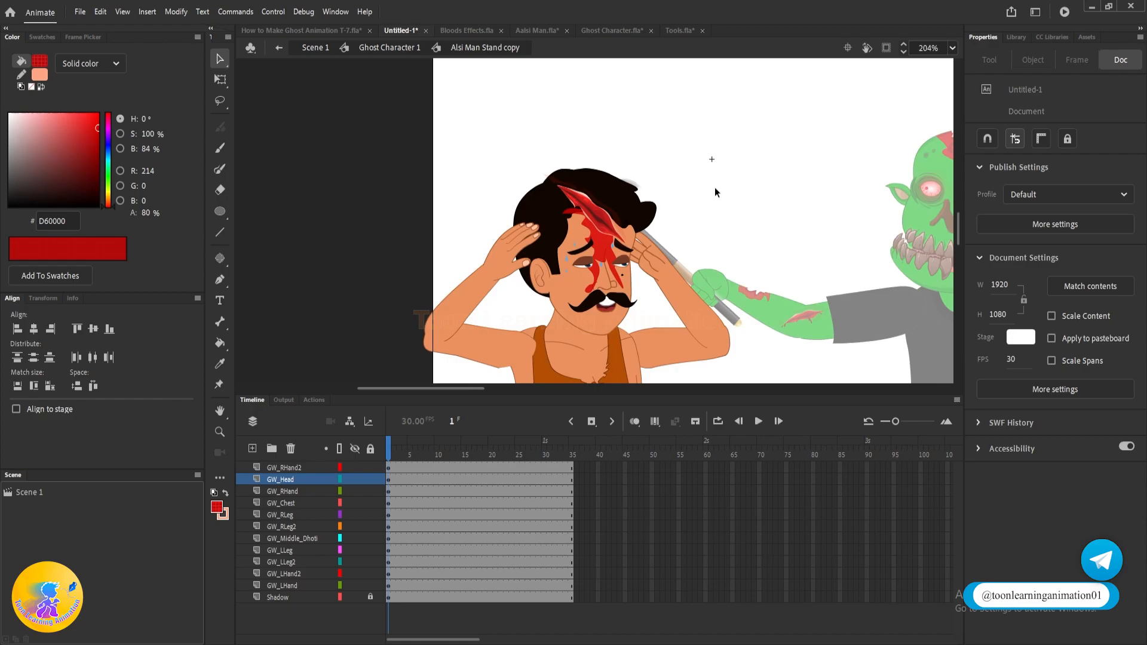
scroll(637, 210, up, 4)
drag(845, 211, 788, 199)
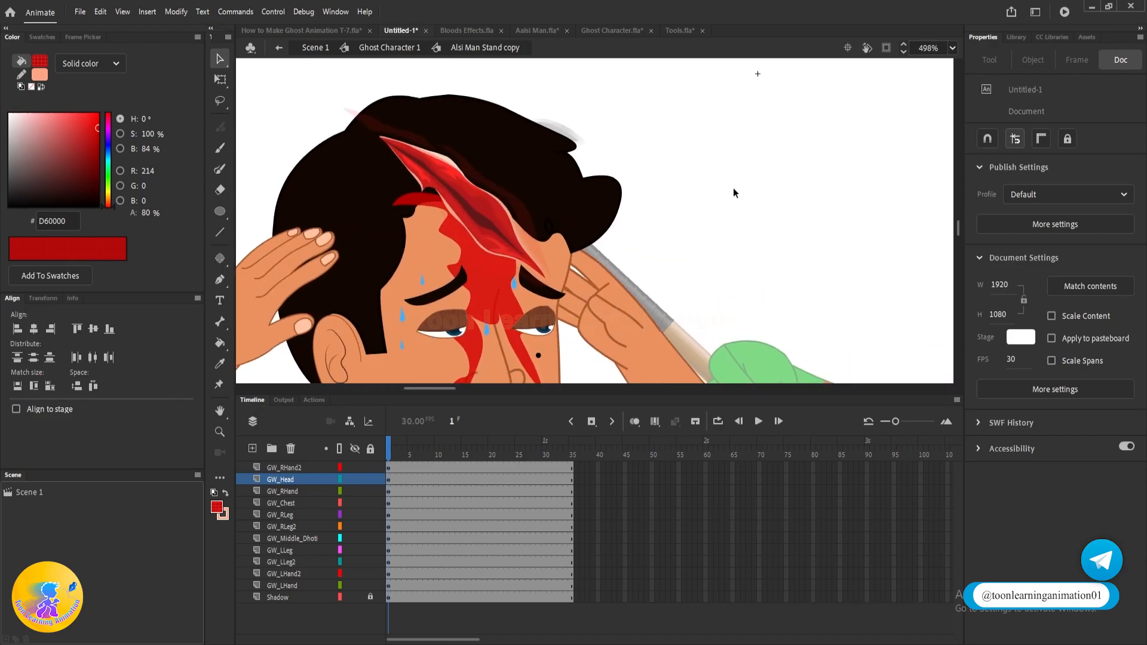
scroll(478, 167, up, 4)
double_click(447, 168)
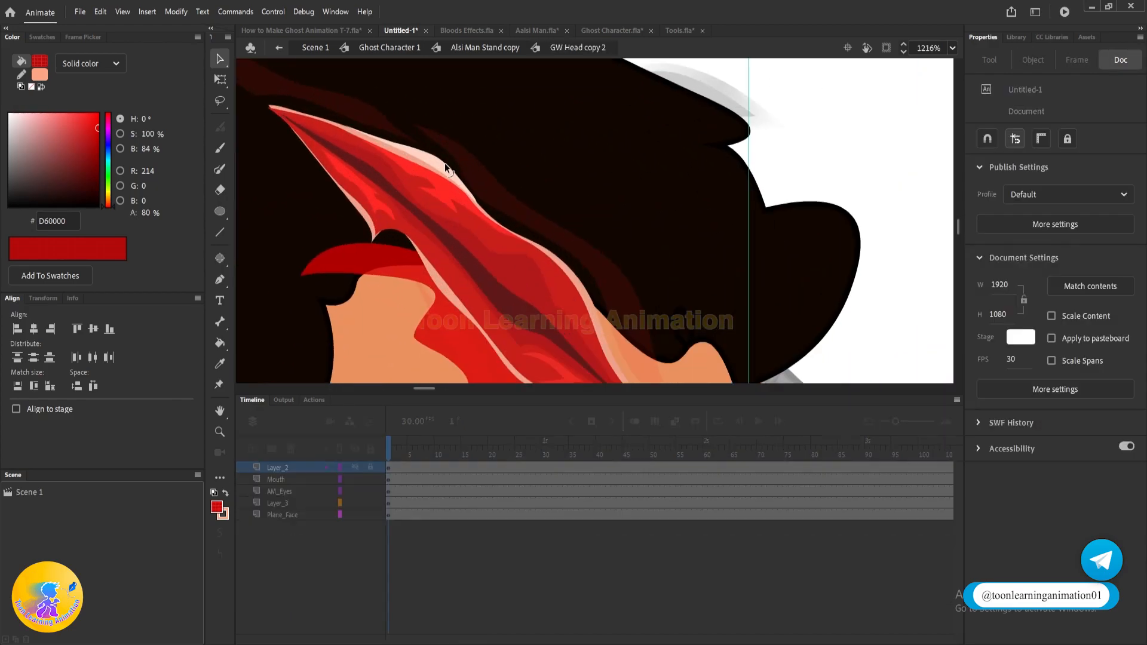
double_click(444, 163)
click(444, 163)
scroll(448, 164, down, 4)
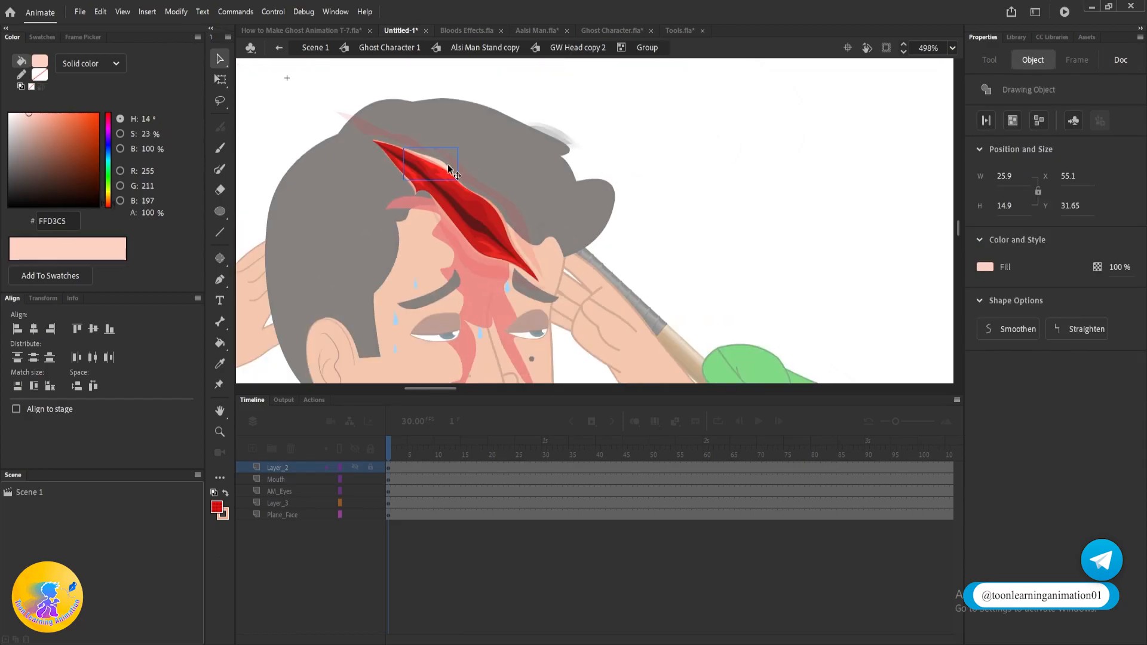
scroll(452, 165, up, 3)
drag(443, 158, 454, 122)
key(ctrl+z)
drag(95, 159, 125, 153)
- Return to Scene 1 and check how the axe blade covers the man's forehead wound
double_click(791, 145)
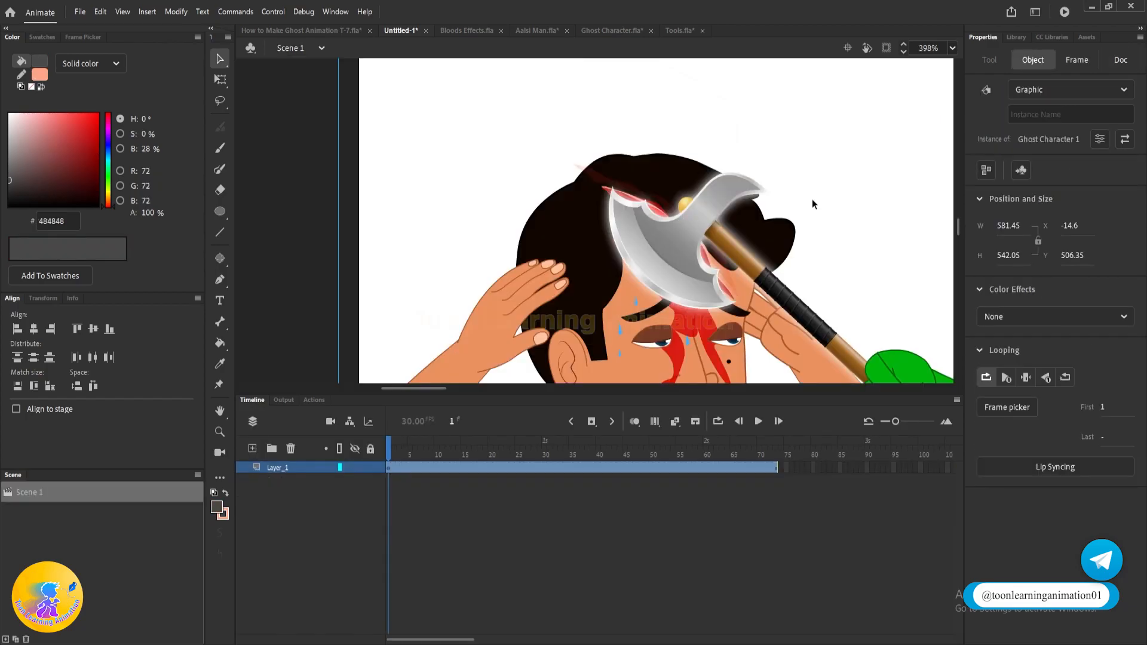
click(812, 199)
scroll(834, 224, down, 2)
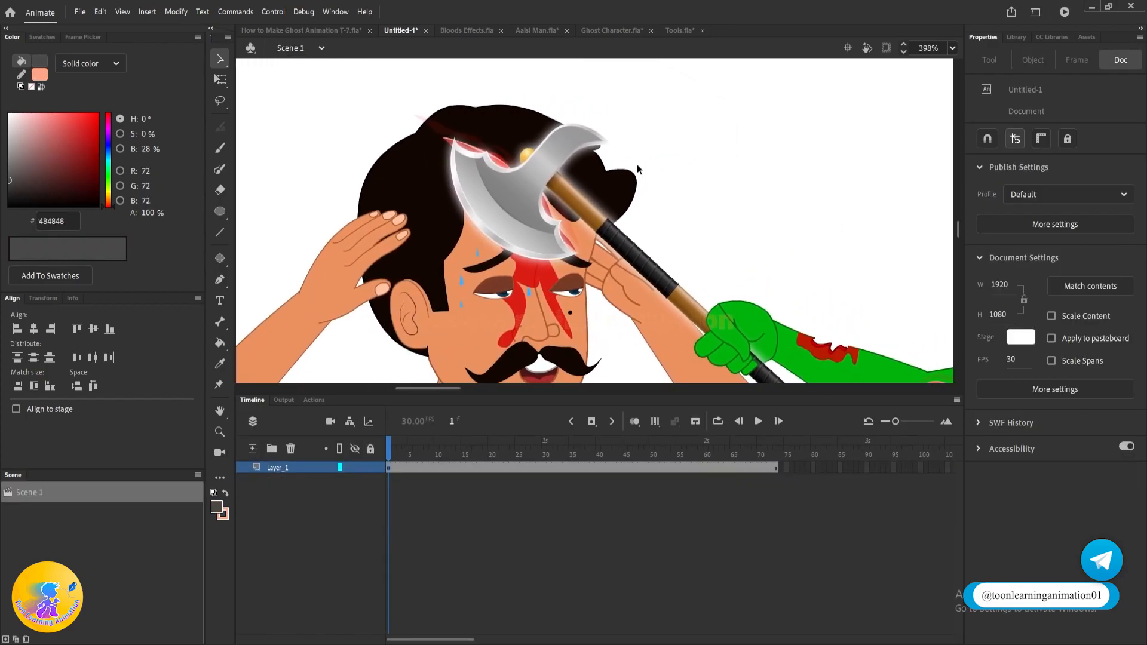
scroll(770, 229, down, 2)
drag(770, 229, 727, 236)
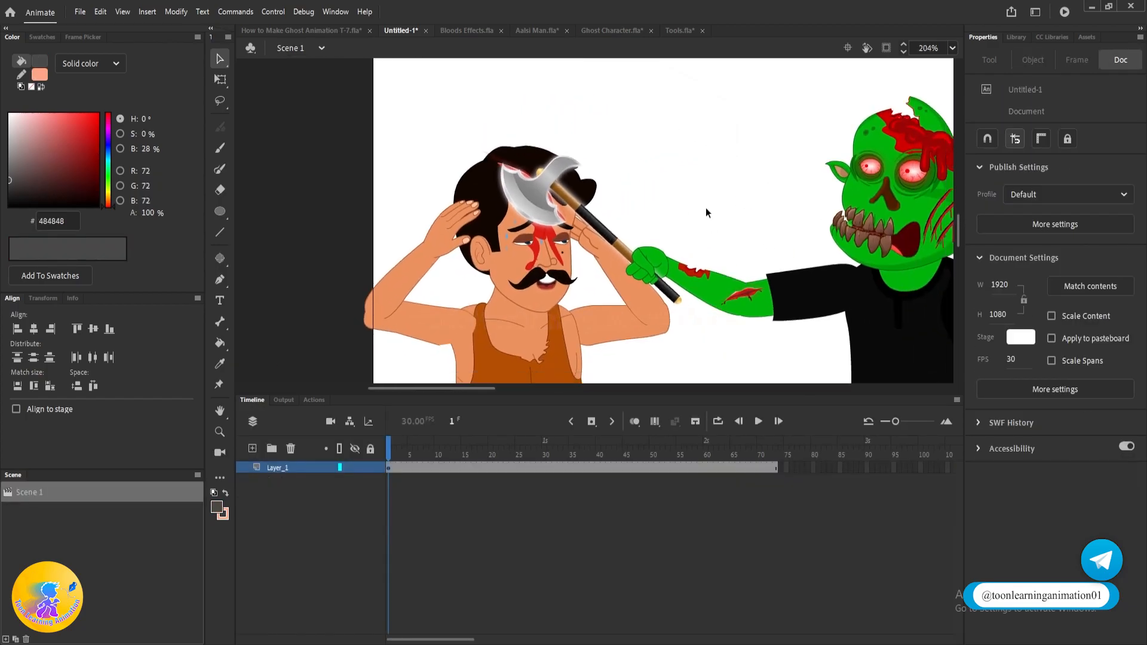
scroll(537, 203, up, 5)
scroll(527, 210, down, 1)
- Open the Ghost Character 1 symbol and select the axe-holding hand on the Hand4 layer
double_click(528, 209)
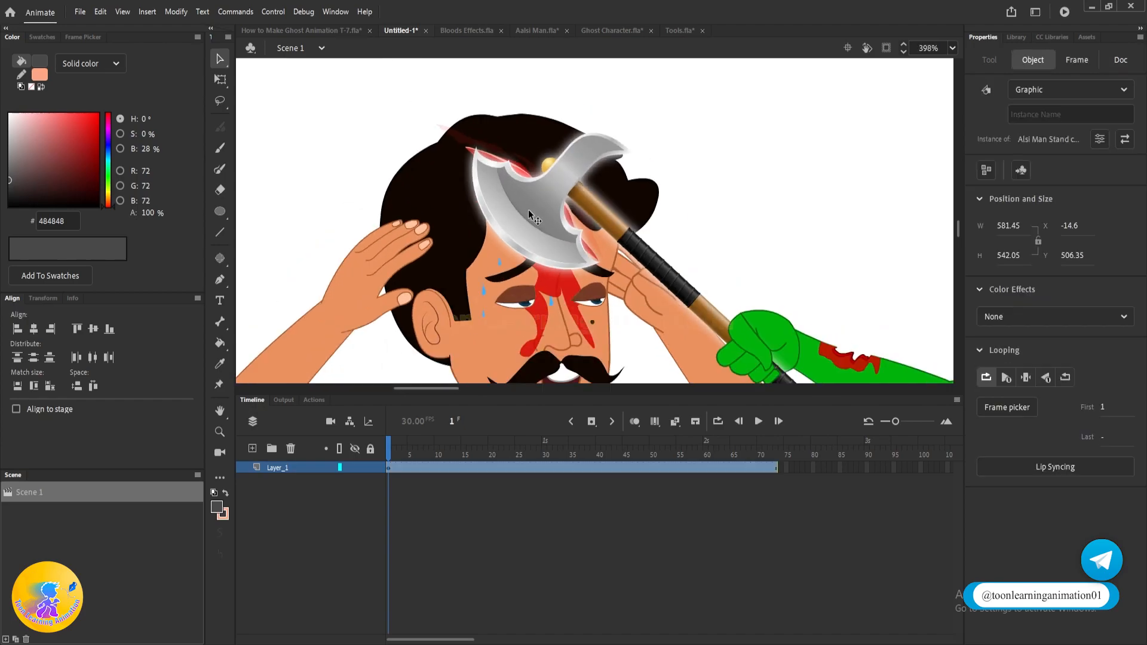
click(528, 210)
scroll(528, 209, down, 5)
scroll(554, 202, up, 2)
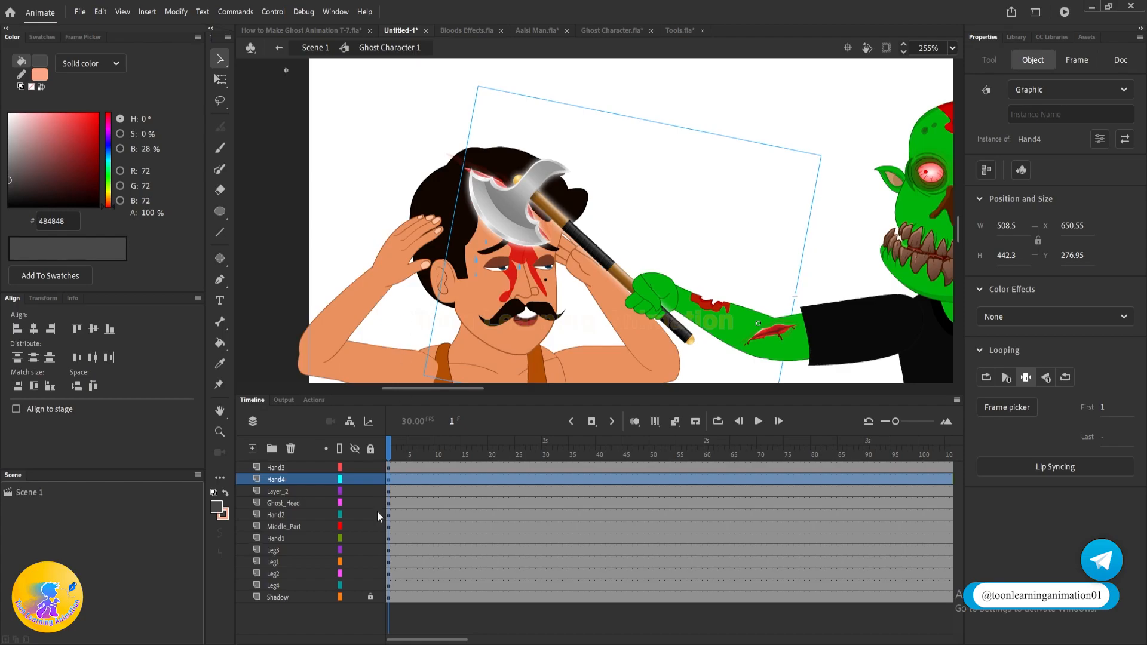
scroll(526, 184, down, 2)
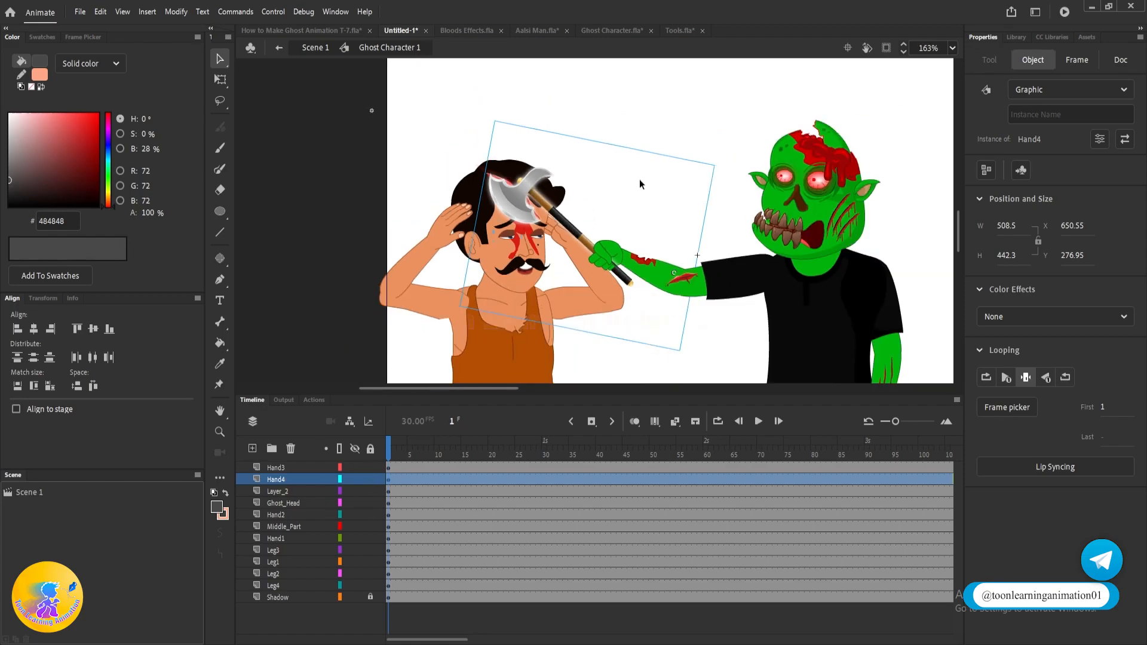
click(639, 179)
key(q)
click(512, 214)
scroll(512, 214, up, 2)
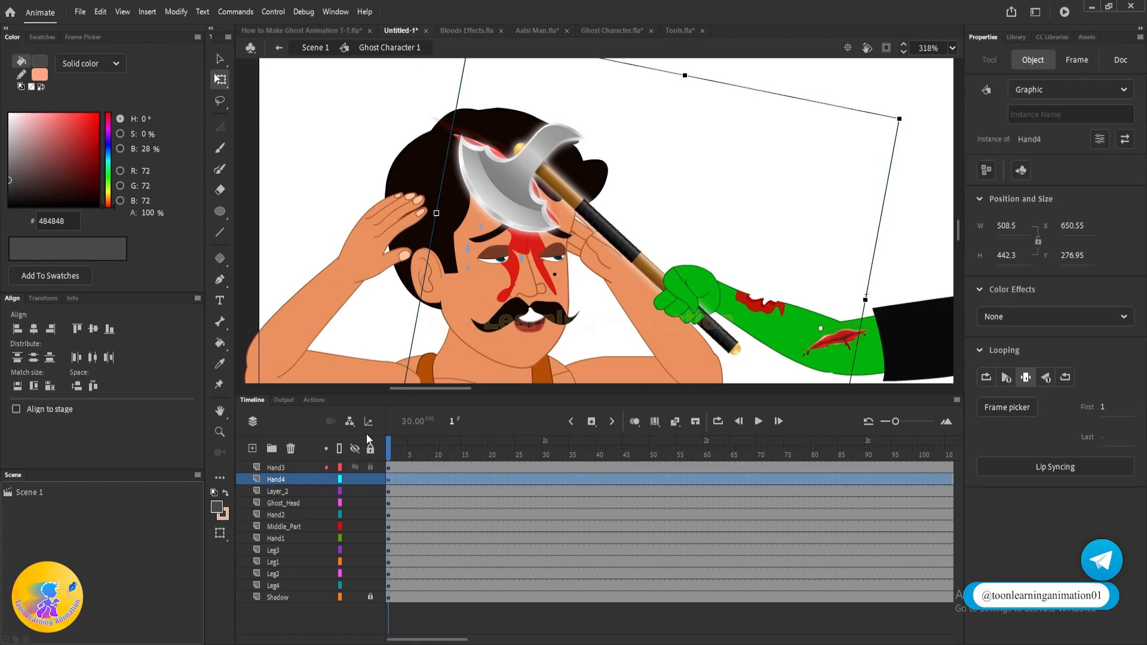
- Add a new layer directly above Hand4 and name it Mask
click(252, 448)
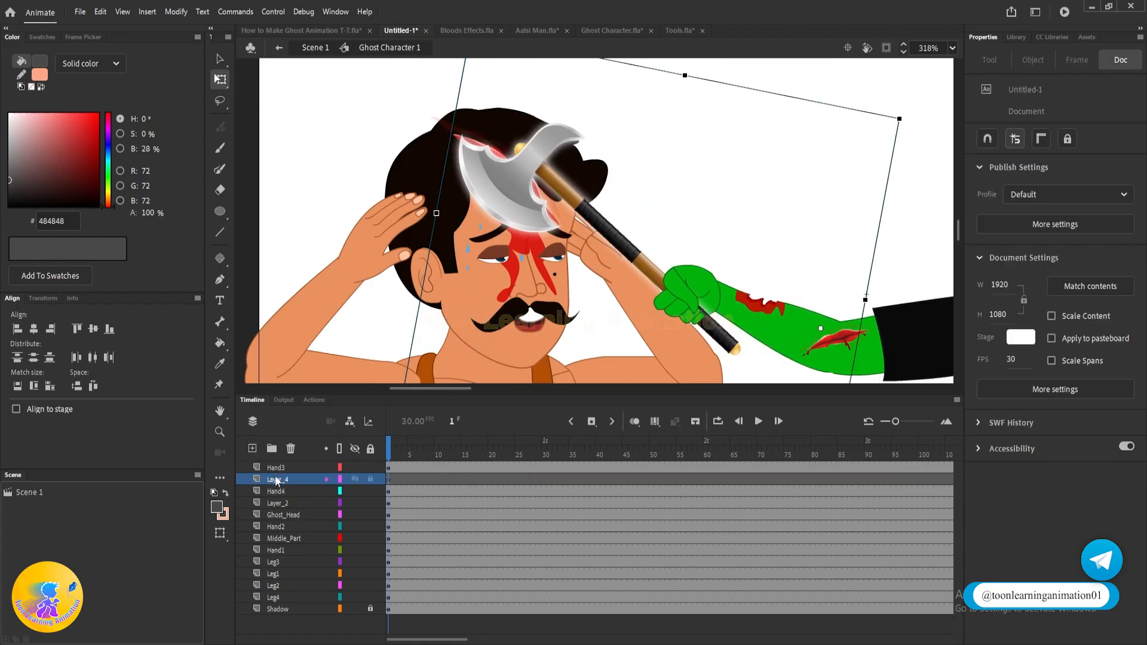
click(276, 481)
double_click(276, 482)
text(Mask)
key(Return)
click(719, 199)
- Hide the Hand4 layer to uncover the forehead wound and make the Mask layer active
scroll(518, 191, up, 2)
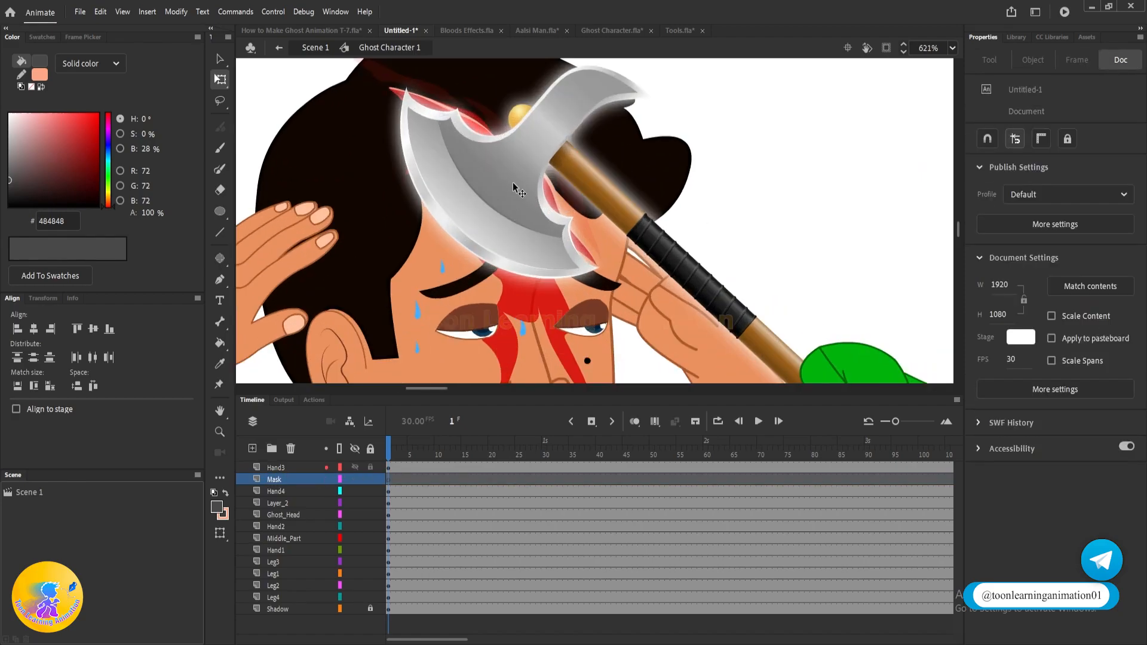
click(336, 487)
click(355, 490)
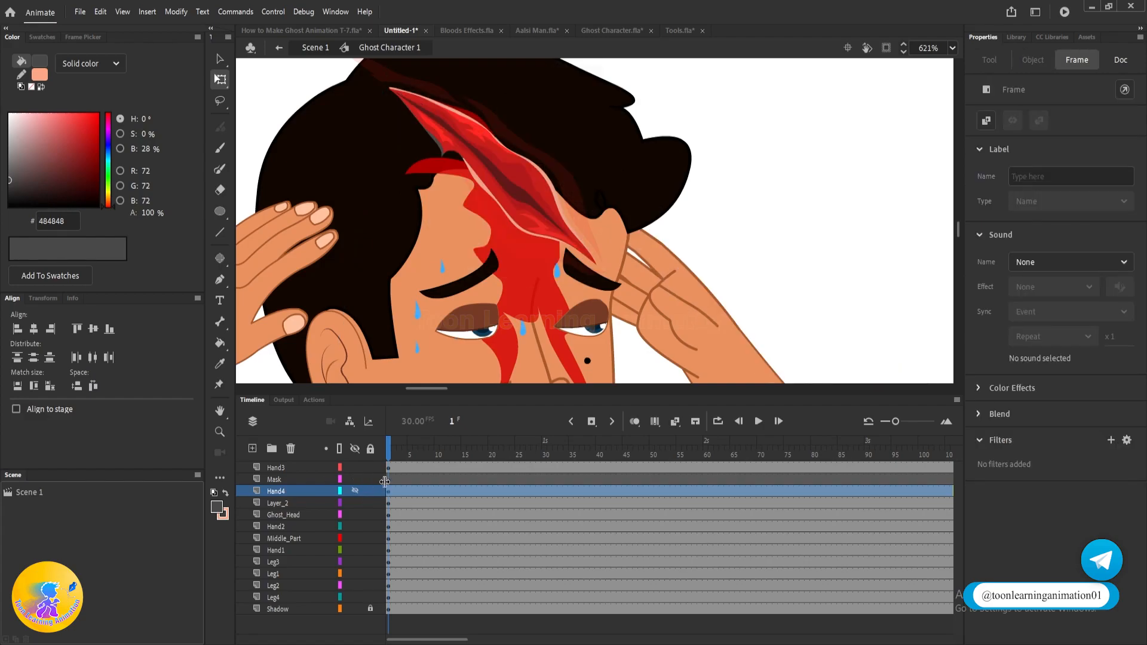
click(310, 479)
- Trace along the inside of the forehead wound from its upper tip to its lower tip with the Pen tool
key(p)
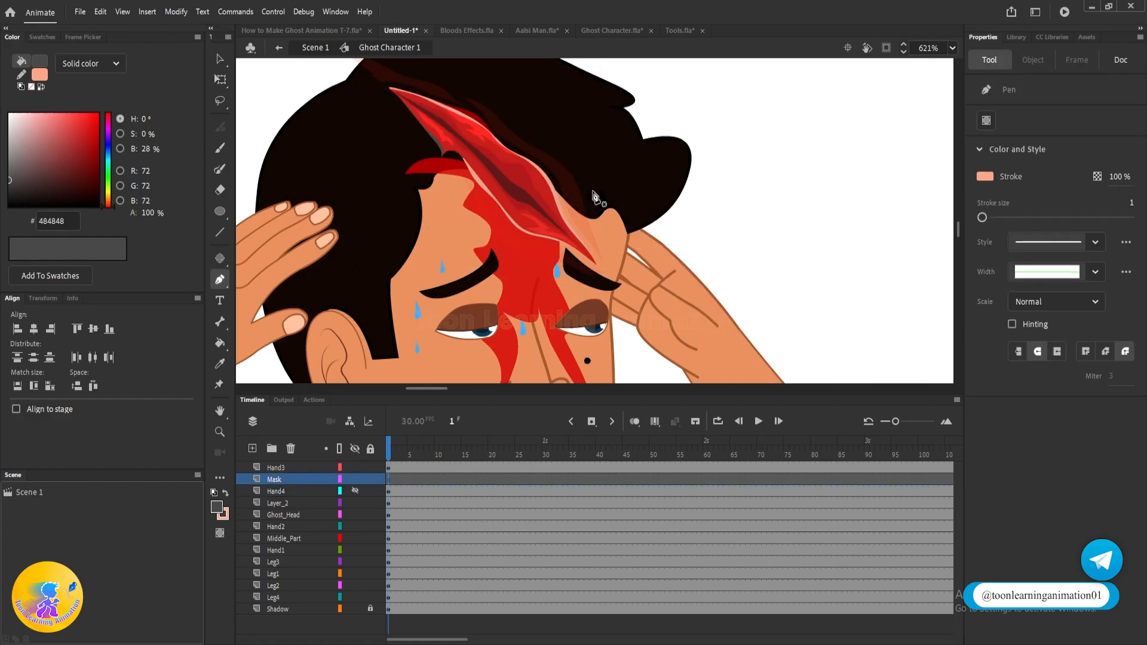
scroll(455, 118, up, 3)
drag(402, 135, 421, 154)
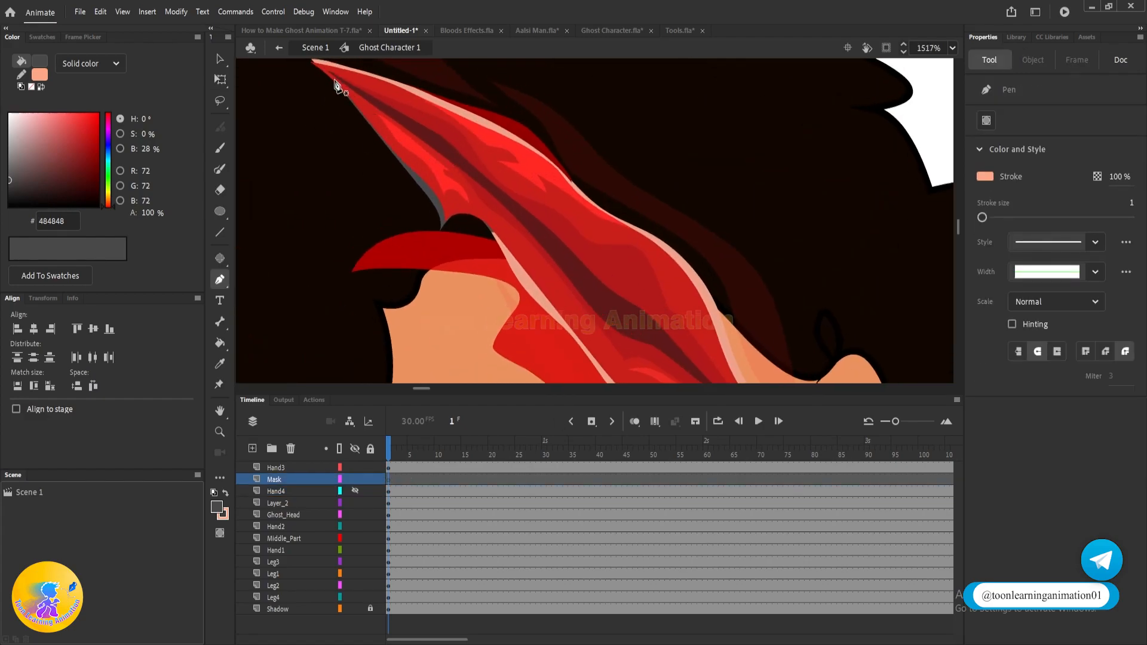
scroll(334, 82, down, 2)
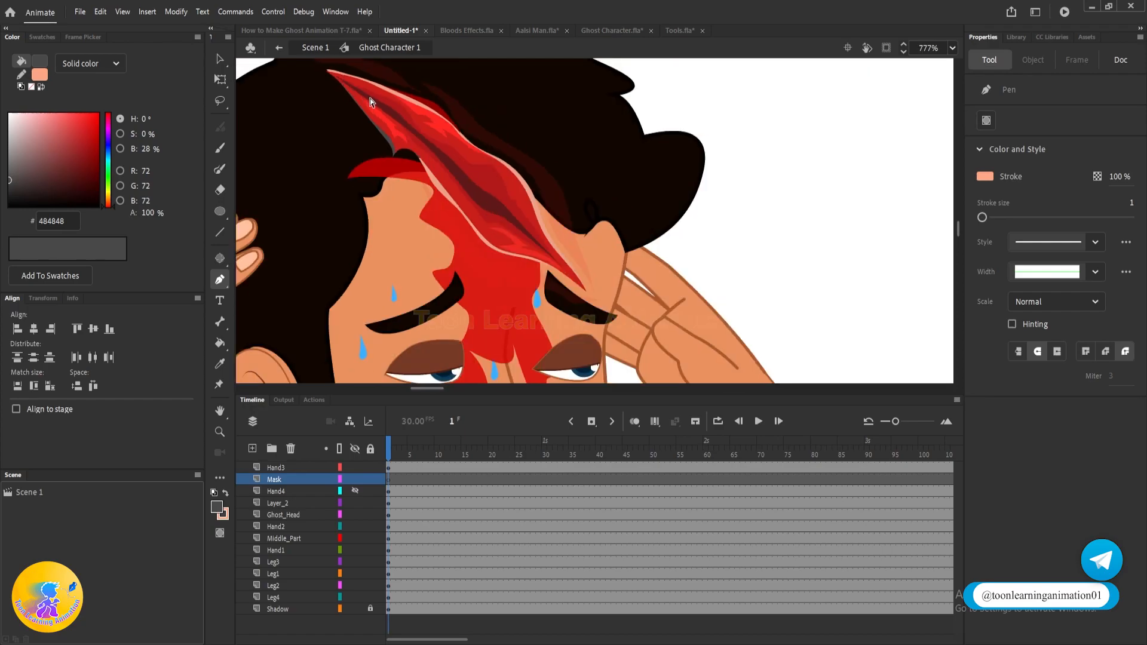
click(399, 124)
drag(475, 213, 487, 226)
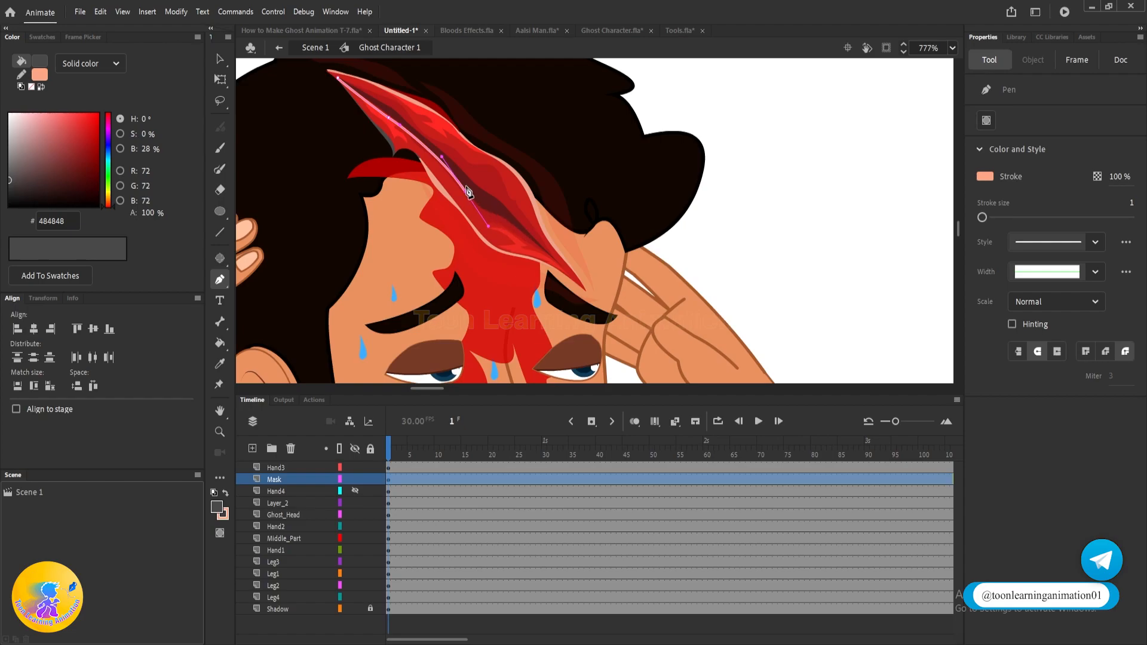
click(490, 212)
click(503, 218)
click(558, 265)
scroll(558, 265, down, 3)
drag(684, 250, 719, 239)
scroll(554, 225, down, 4)
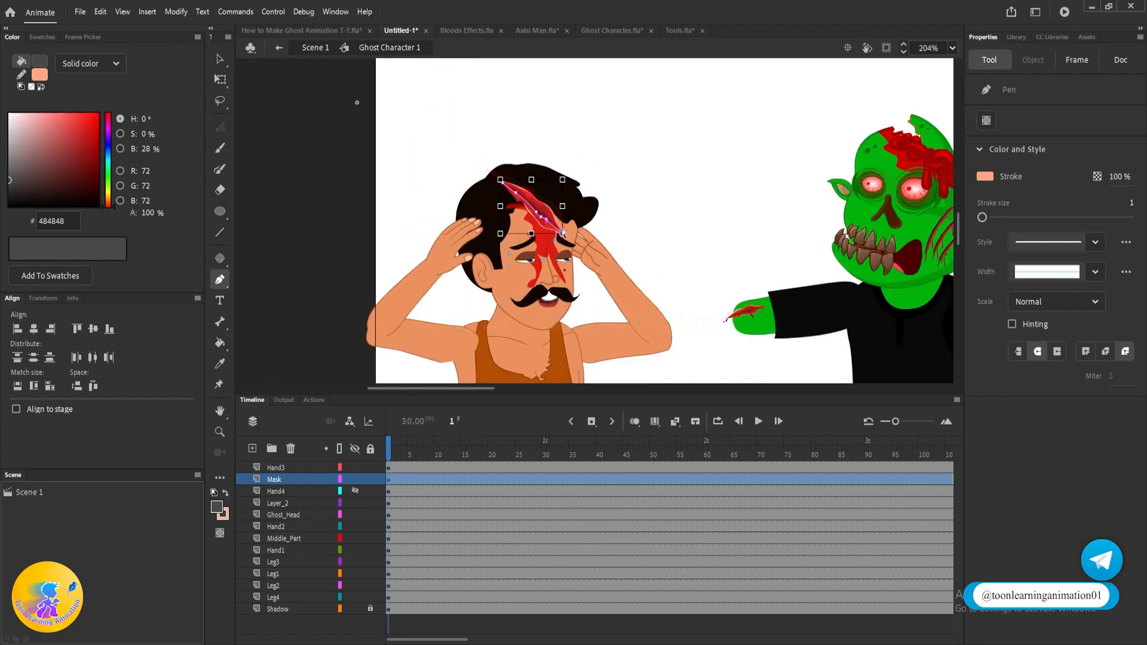
drag(583, 242, 571, 209)
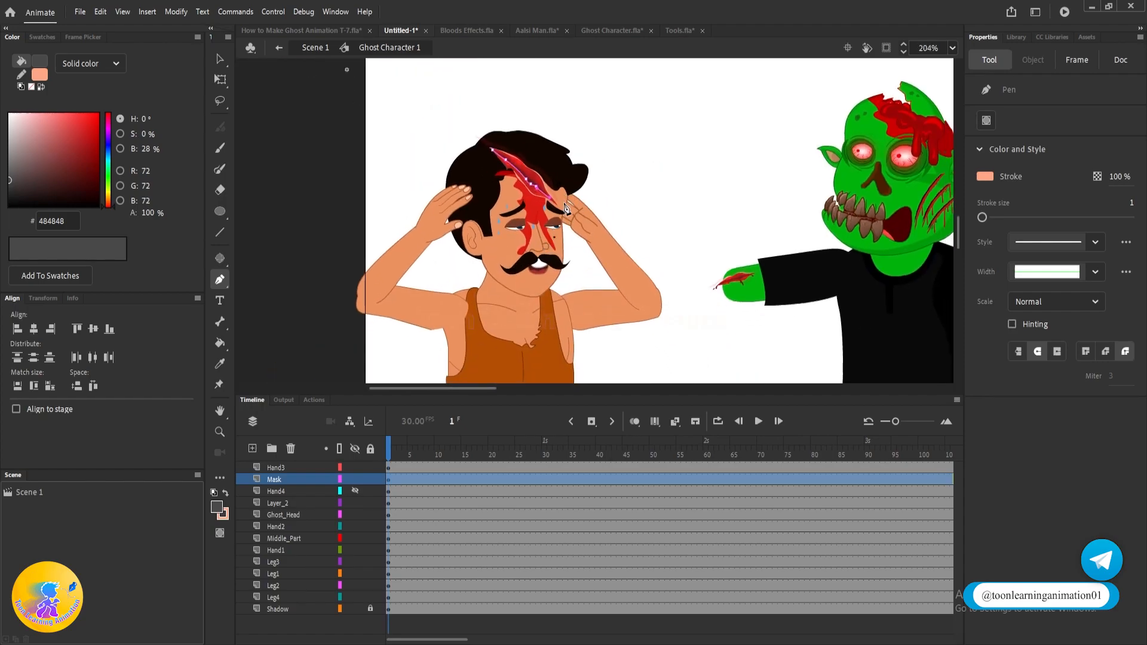
- Extend the path in a large curved loop around the axe and ghost's hand area and close it at the wound
drag(567, 346, 727, 359)
drag(806, 314, 809, 288)
drag(787, 166, 778, 148)
drag(658, 90, 663, 196)
drag(606, 120, 693, 96)
drag(497, 257, 536, 305)
- Fill the closed outline on the Mask layer with dark grey 484848
key(k)
click(668, 240)
key(v)
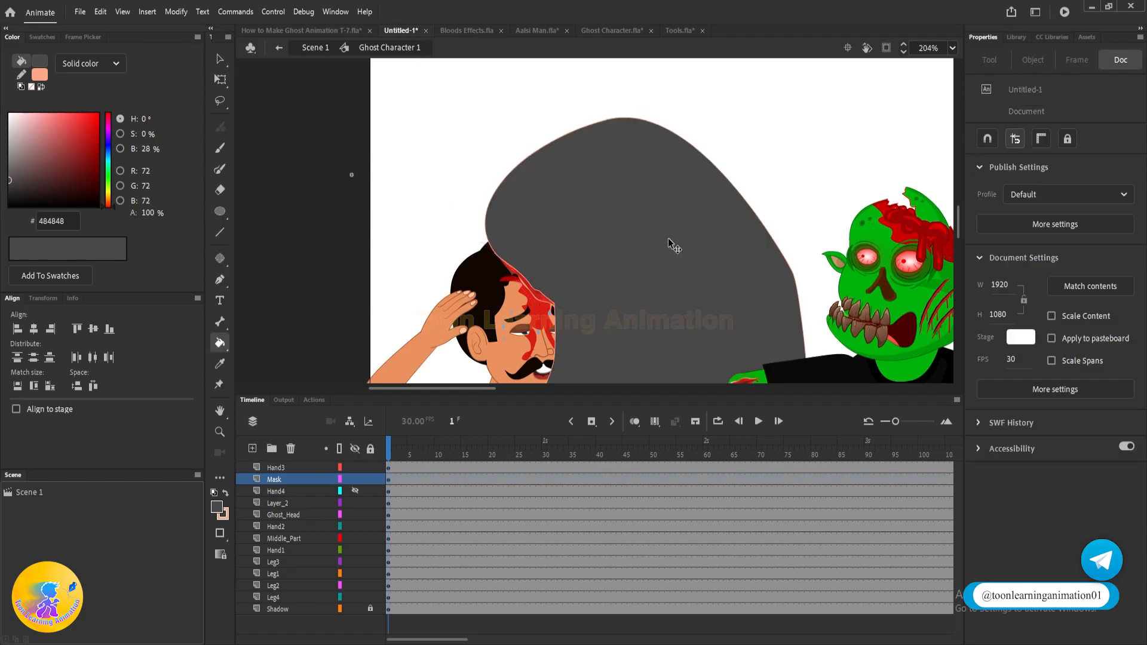
click(674, 246)
- Show the Hand4 layer again and convert the Mask layer into a mask for it
scroll(806, 181, down, 1)
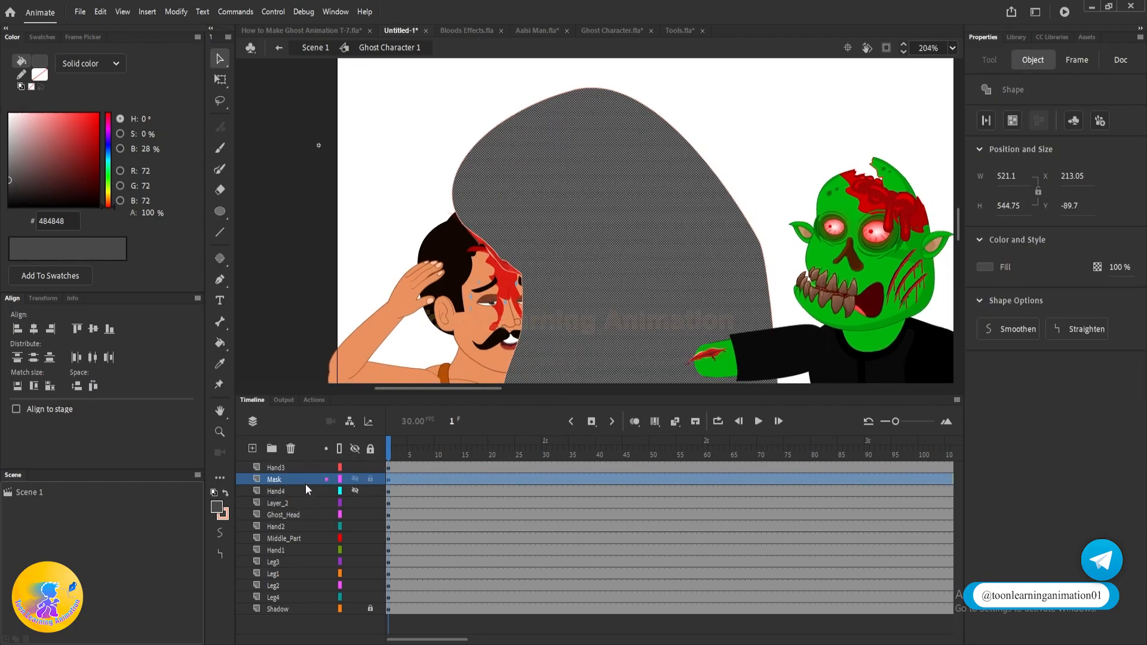
right_click(257, 476)
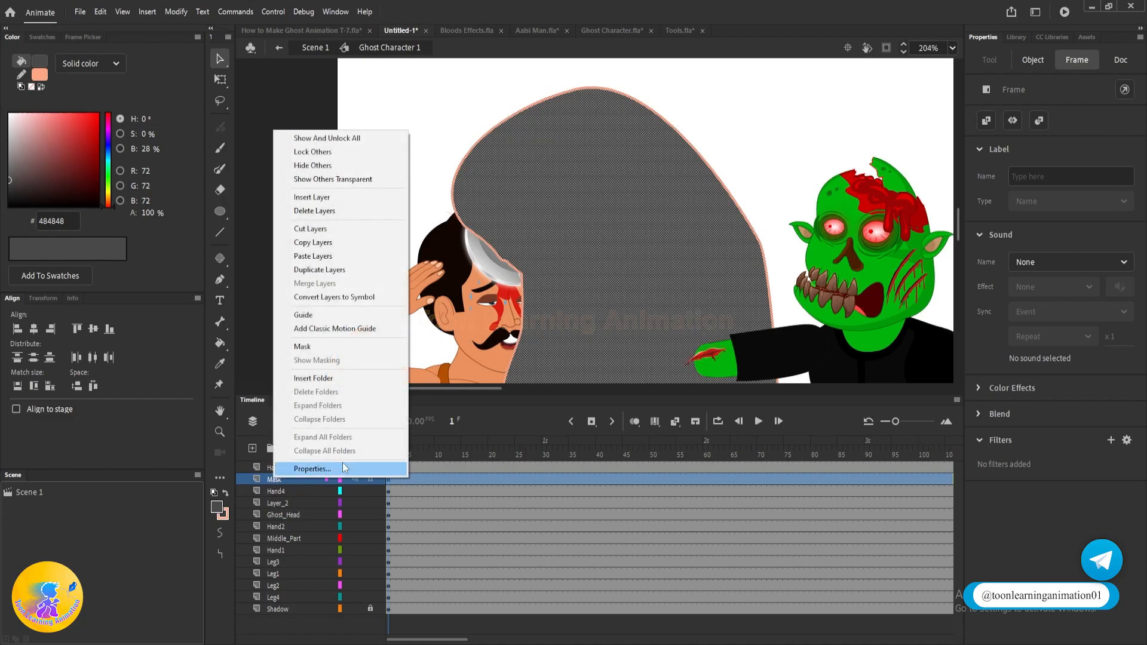
click(307, 348)
mouse_move(391, 452)
mouse_down()
mouse_move(411, 454)
mouse_move(381, 451)
mouse_up()
scroll(498, 244, up, 5)
scroll(518, 251, down, 3)
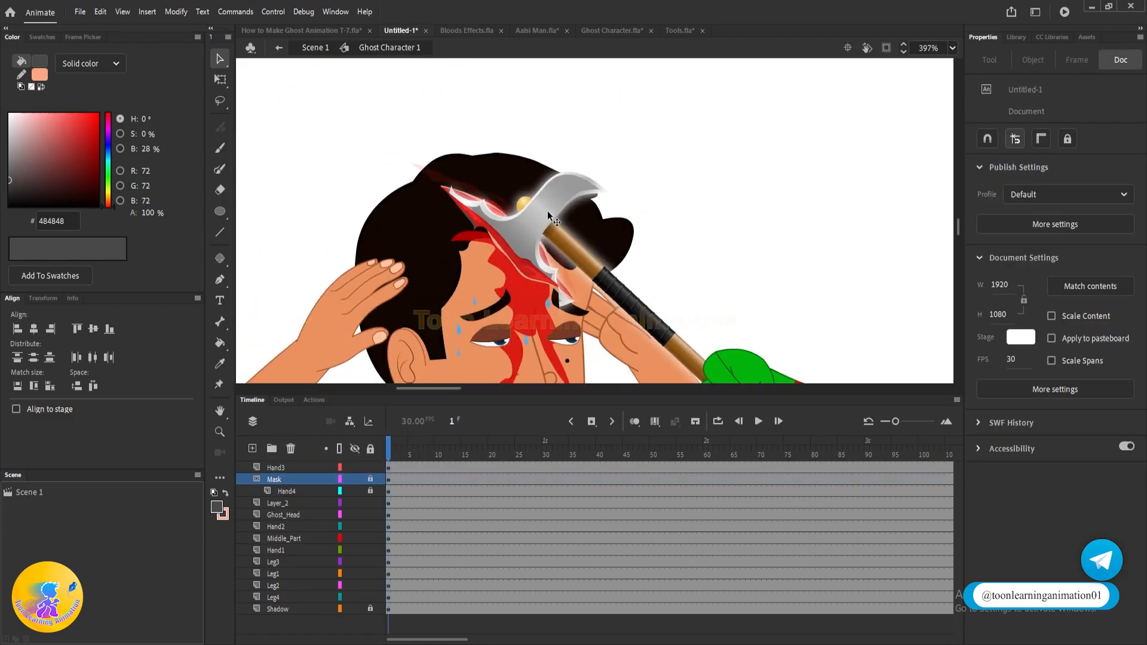
- Open the man's head symbol and delete the large blood shape running down from his wound over the face
drag(712, 256, 687, 186)
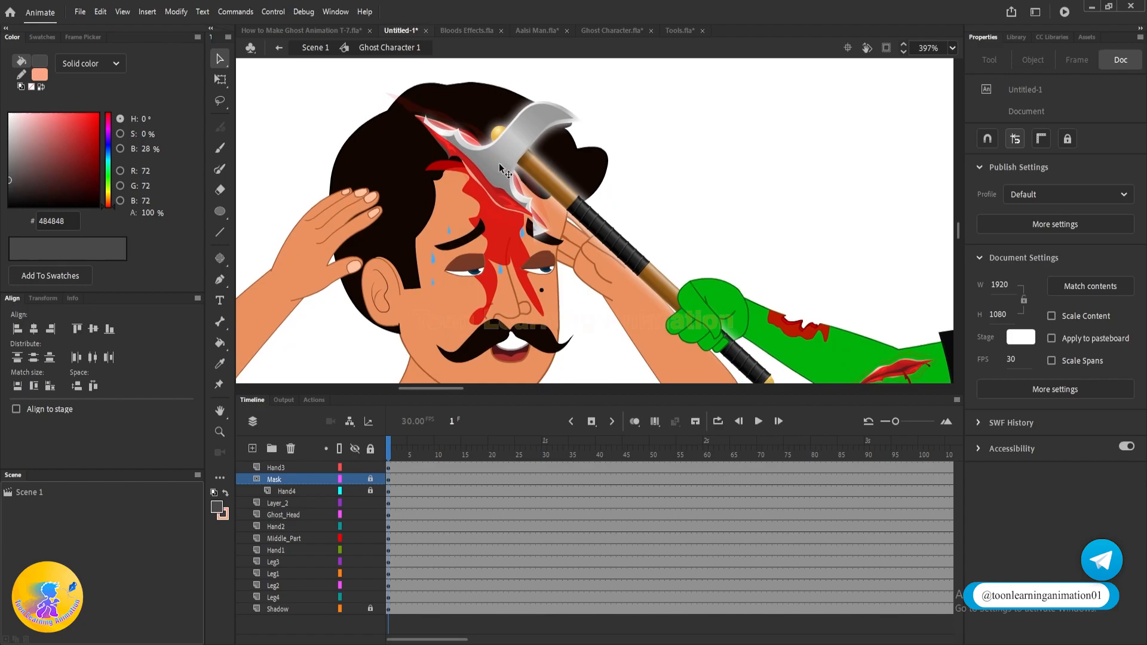
scroll(492, 220, up, 3)
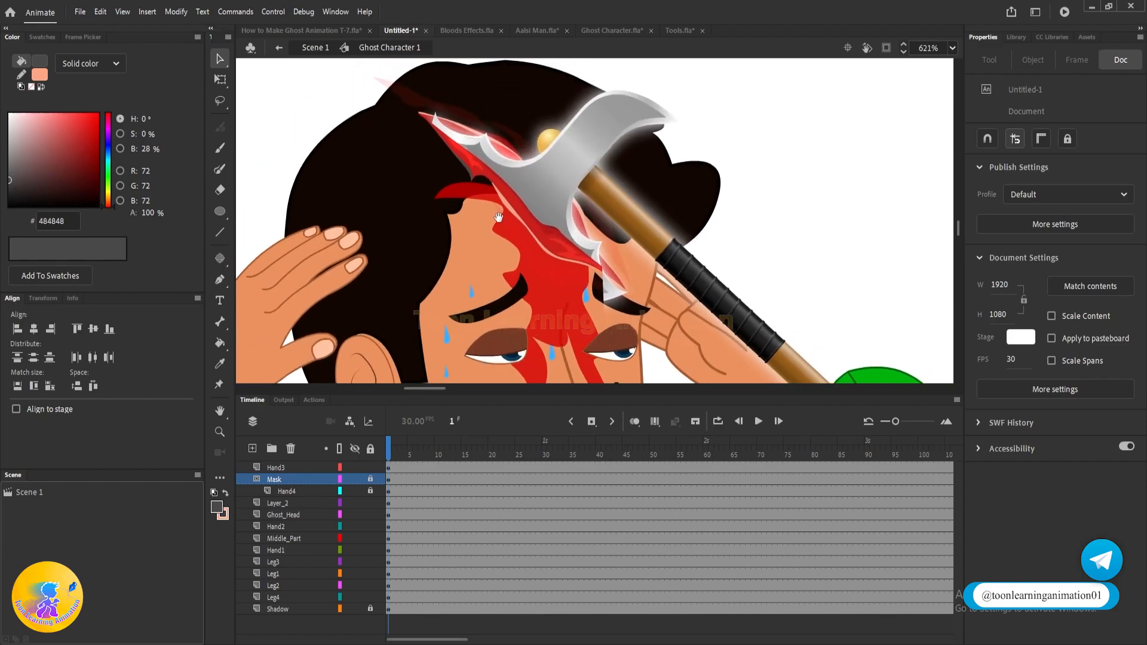
scroll(539, 188, down, 3)
click(528, 245)
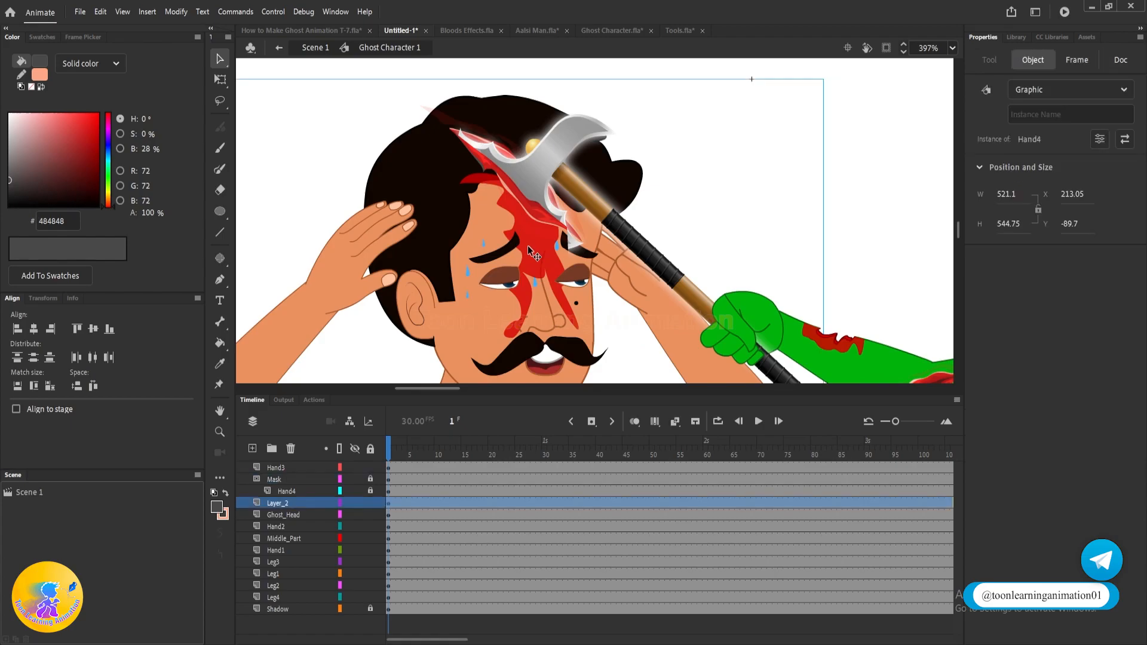
double_click(528, 246)
double_click(528, 246)
click(529, 246)
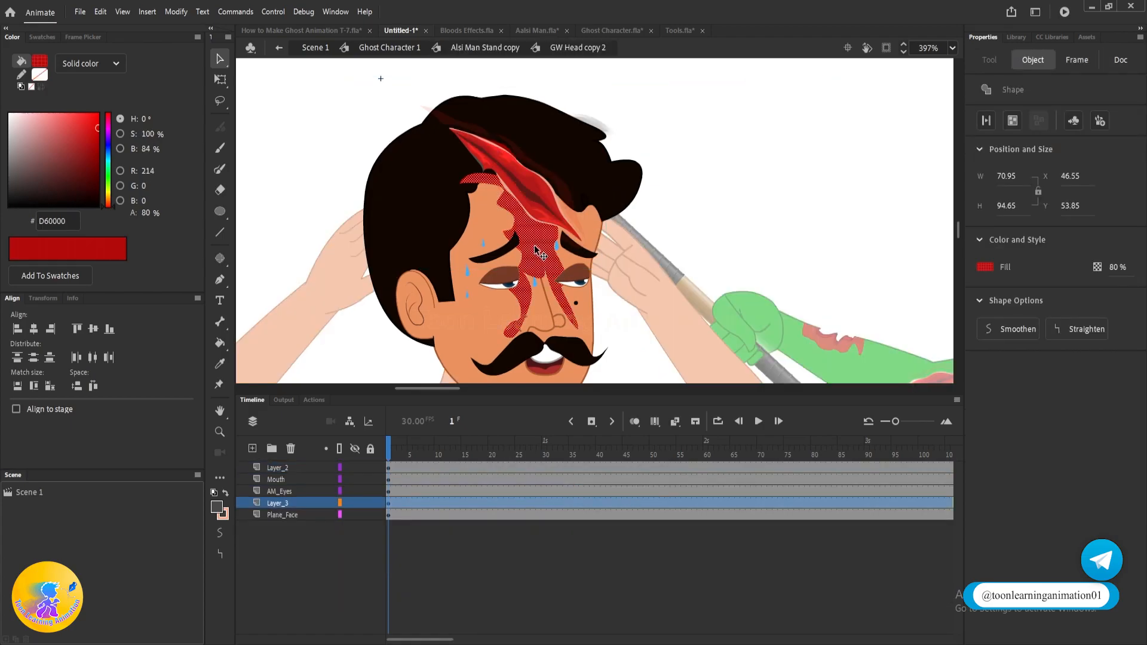
drag(530, 246, 716, 228)
key(Delete)
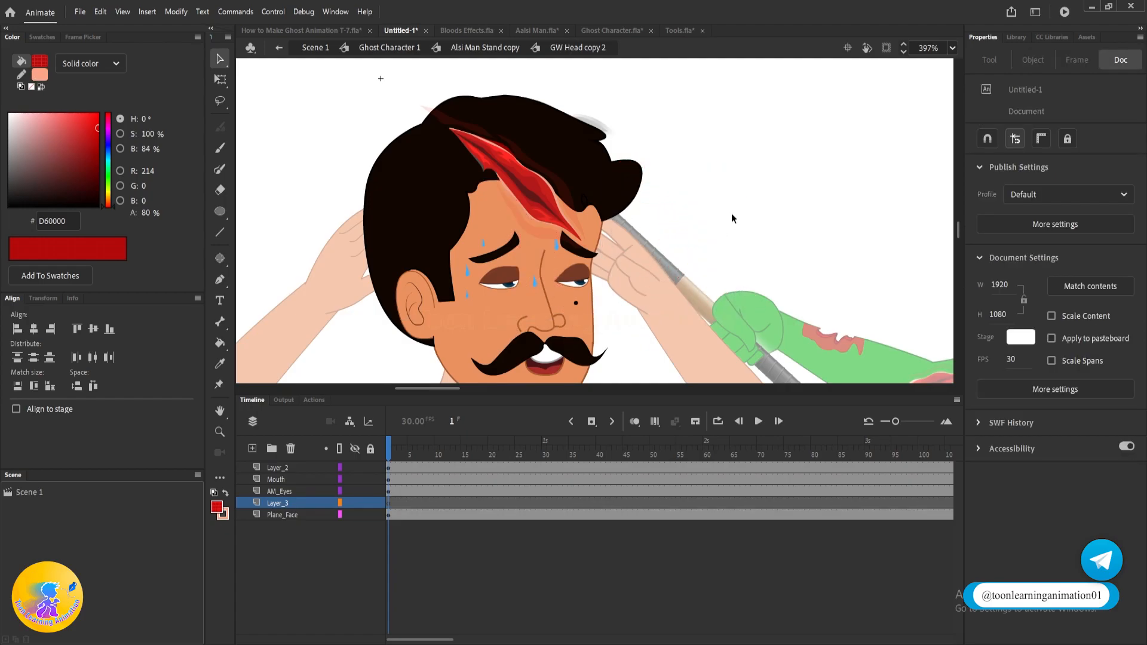
- Trace a closed, wavy outline for a shorter blood drip beneath the forehead wound on Layer_3 with the Pen tool
scroll(555, 185, up, 3)
key(p)
drag(464, 184, 482, 202)
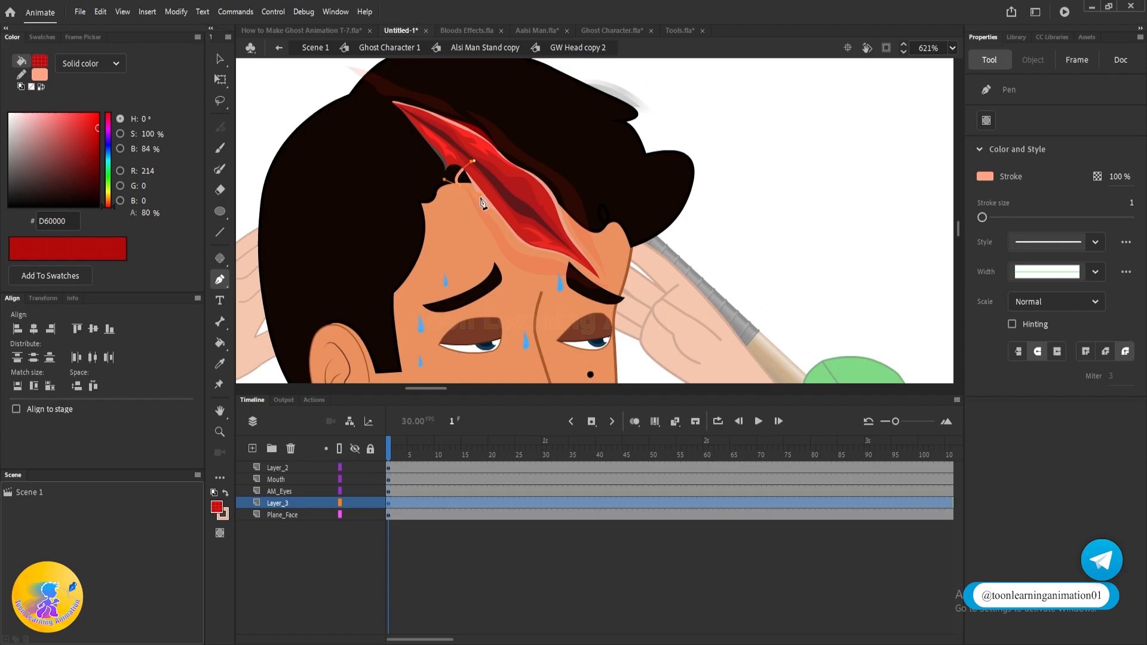
click(549, 279)
drag(591, 294, 602, 291)
click(582, 259)
click(571, 246)
drag(531, 215, 504, 207)
click(475, 162)
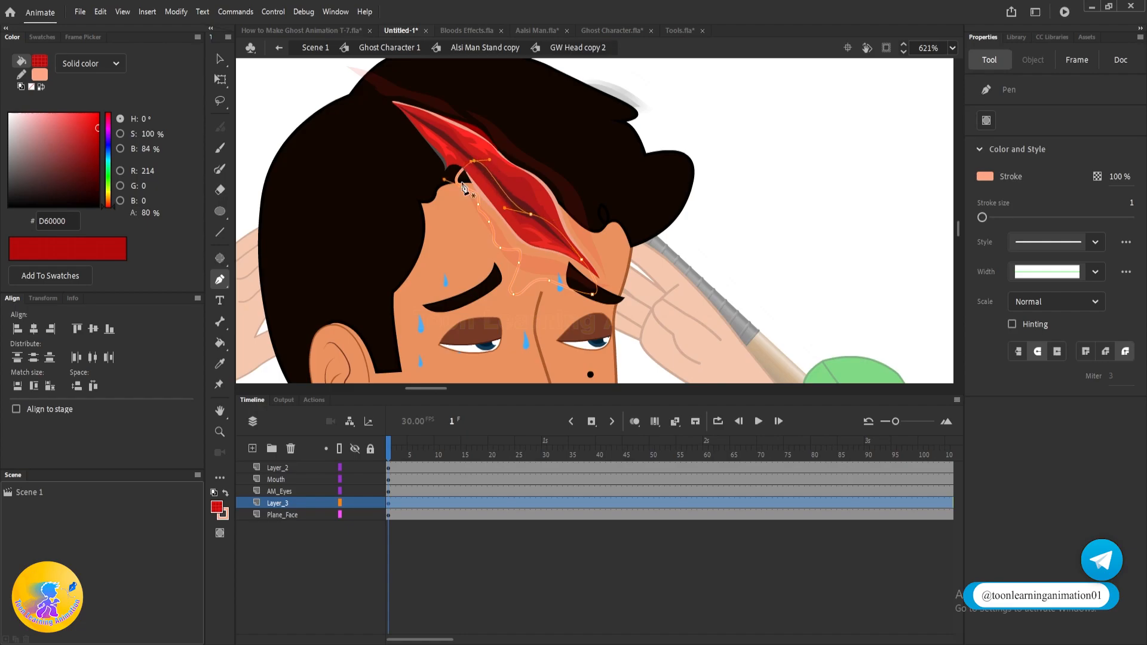
- Fill the blood drip outline and set its fill to bright red F10000 with 90% alpha
key(k)
click(540, 266)
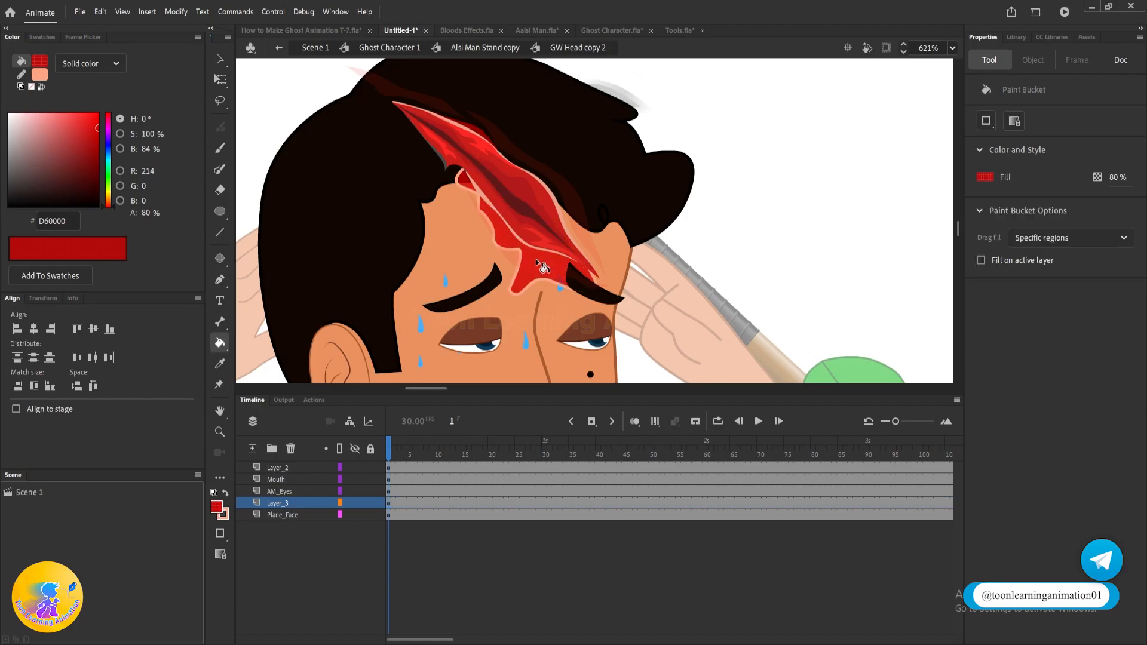
key(v)
click(536, 259)
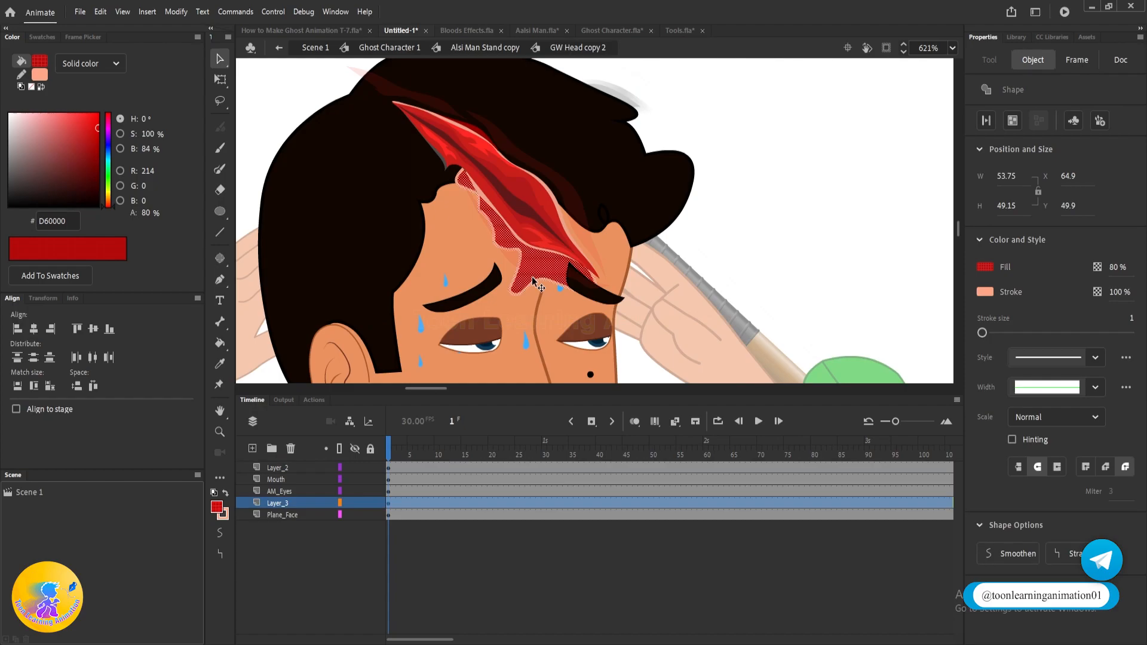
drag(91, 142, 104, 118)
click(145, 212)
text(9)
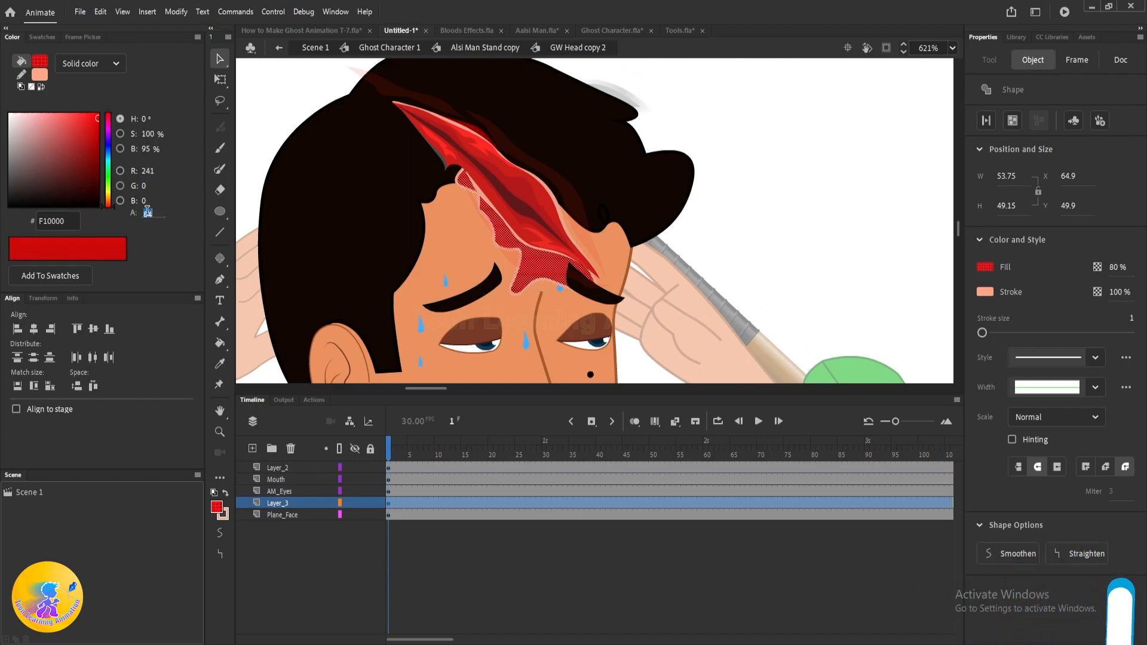
text(0)
key(Return)
- Remove the blood drip's outline stroke and return to the Ghost Character 1 symbol
click(550, 306)
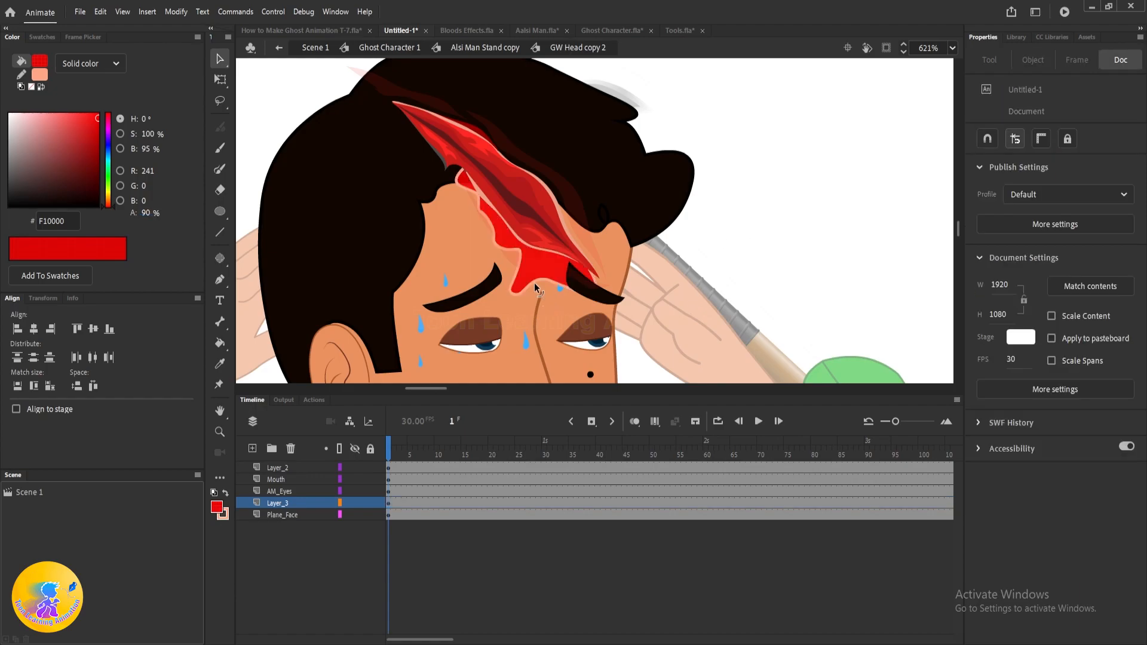
click(536, 288)
double_click(780, 227)
double_click(780, 227)
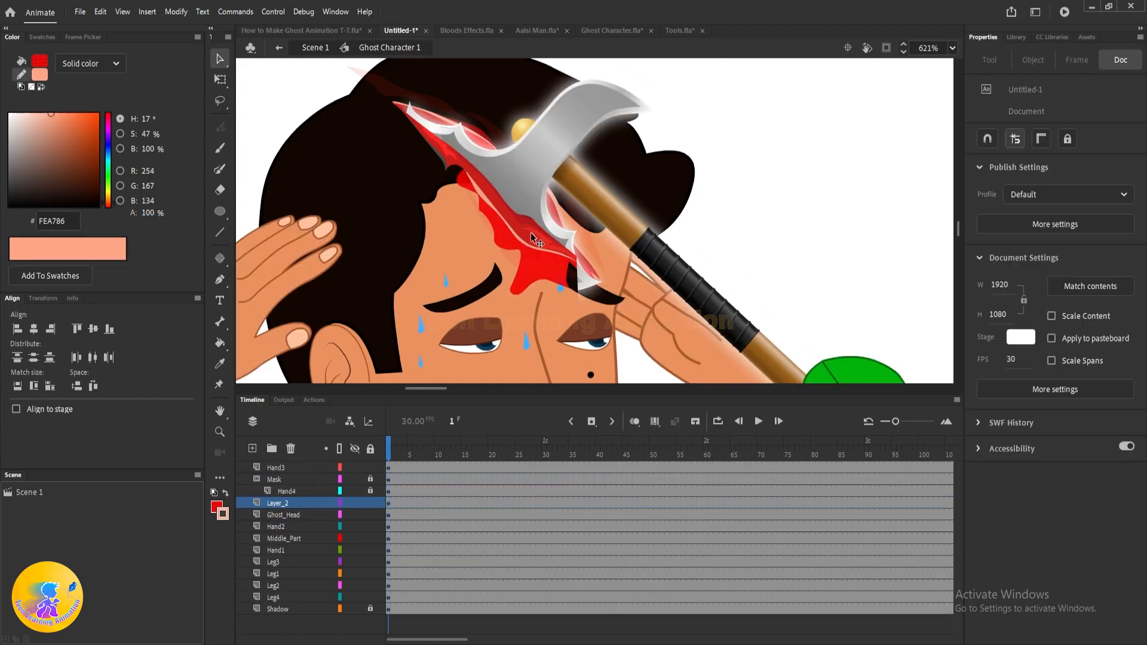
- Examine the axe in the man's forehead wound up close and in the full composition with the ghost
scroll(536, 239, down, 5)
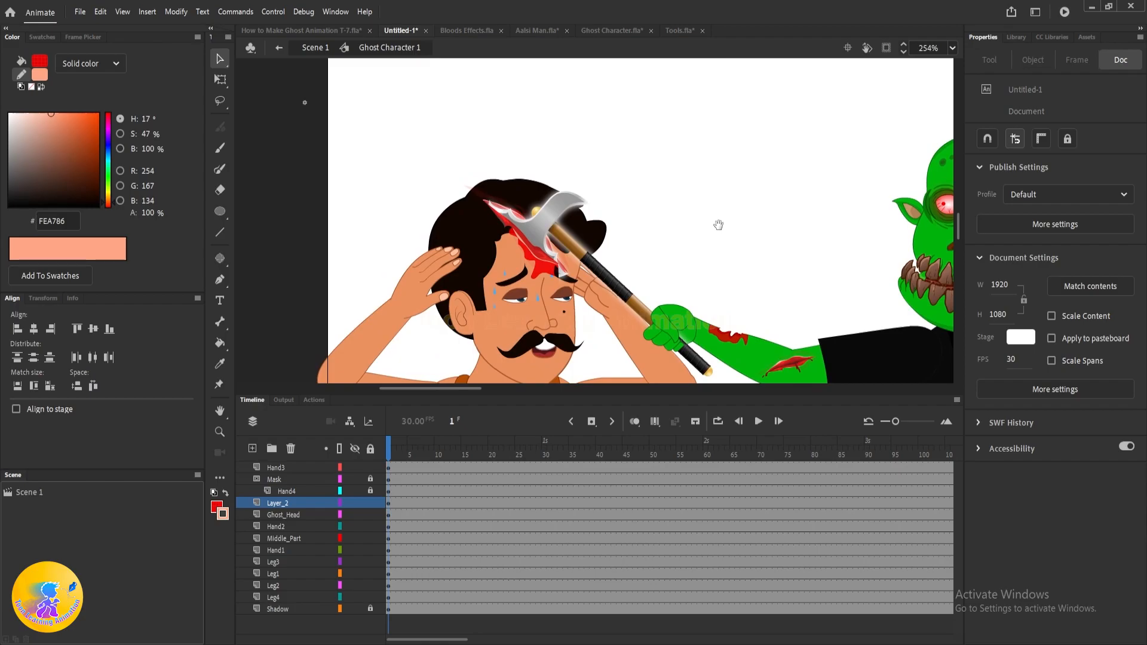
scroll(536, 220, up, 8)
scroll(489, 221, down, 8)
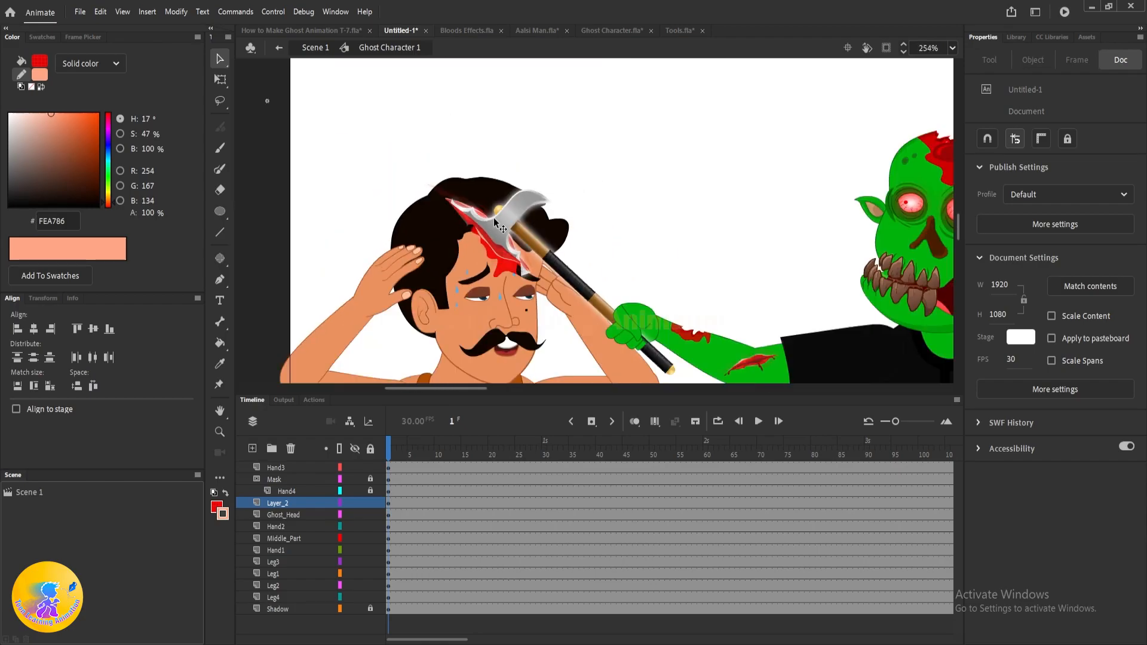
scroll(608, 197, down, 2)
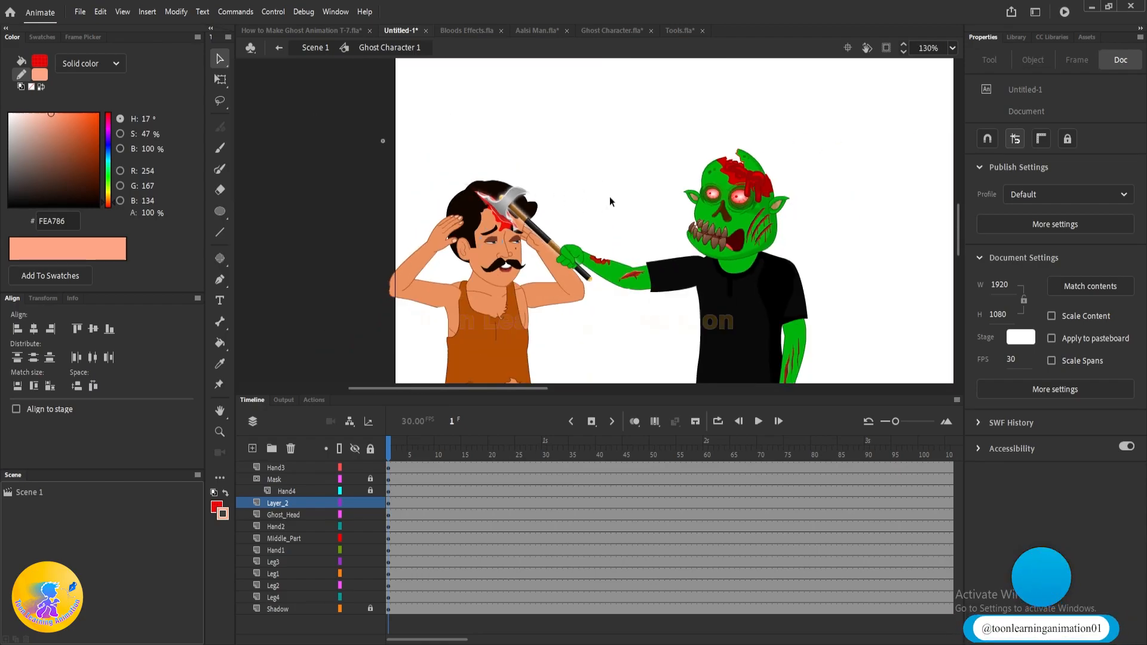
scroll(541, 230, up, 2)
mouse_move(714, 201)
mouse_down()
mouse_move(707, 172)
mouse_move(699, 195)
mouse_up()
scroll(570, 228, up, 2)
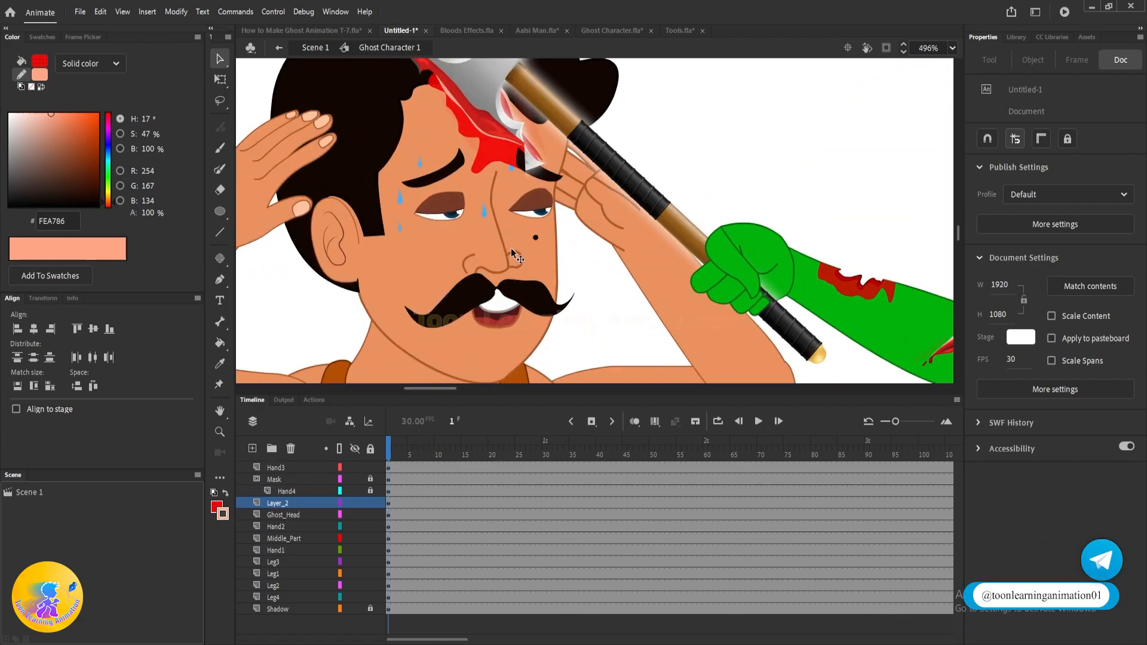
scroll(650, 214, down, 2)
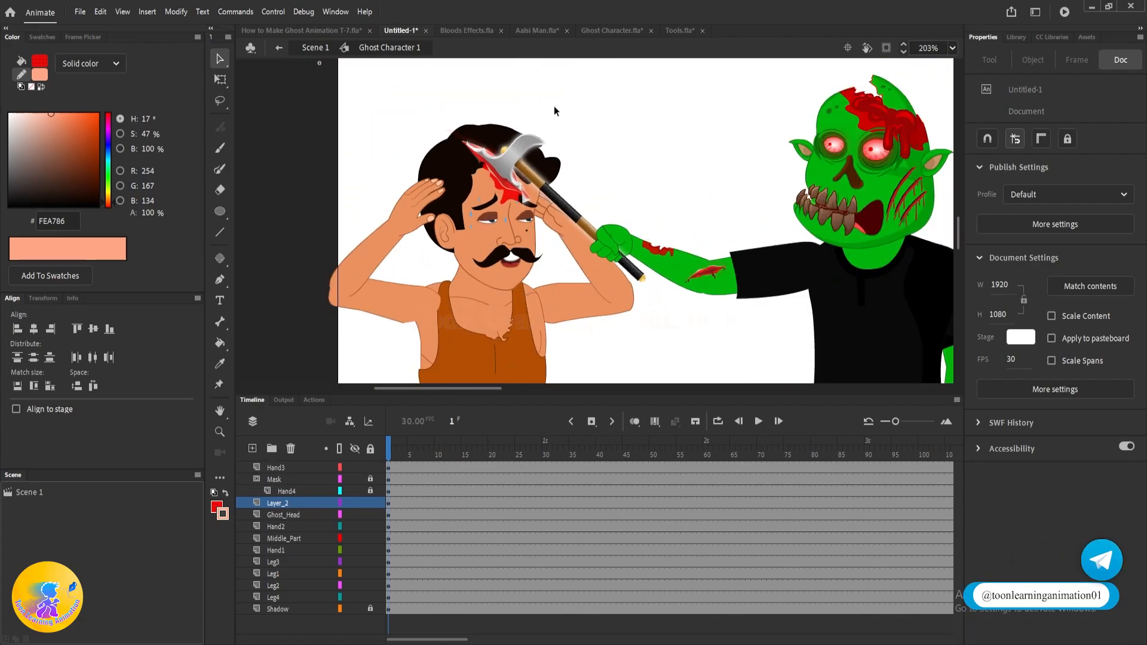
scroll(554, 105, down, 3)
scroll(609, 120, up, 2)
- Open the man's body symbol and insert keyframes at frames 3 and 5 across its unlocked layers
double_click(456, 266)
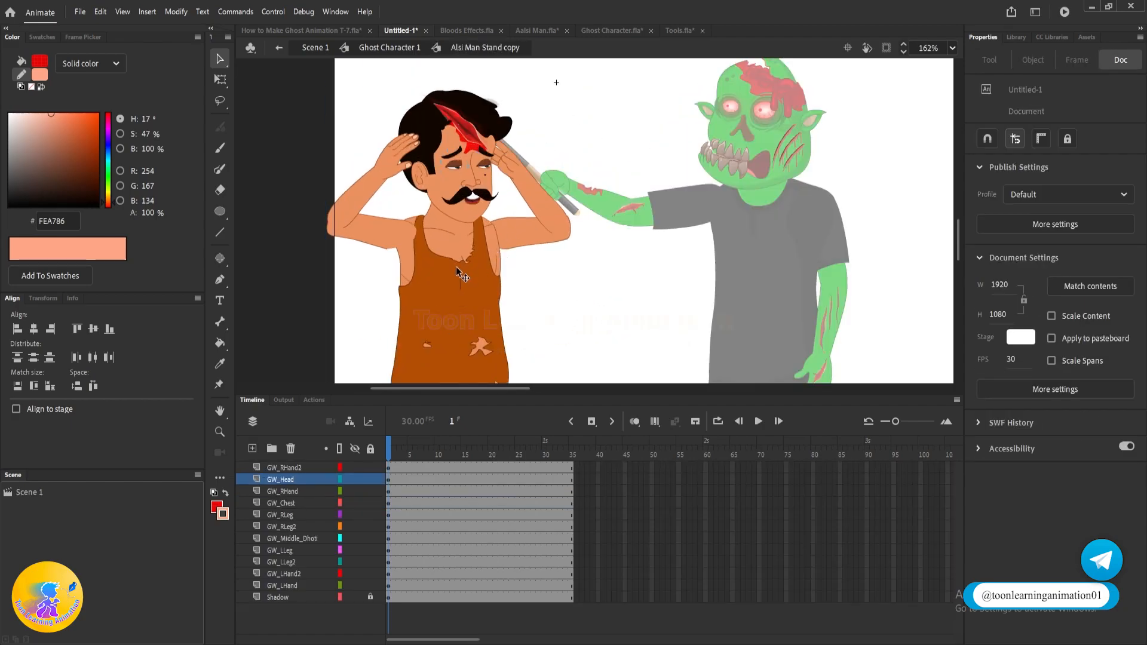
key(q)
scroll(570, 83, down, 2)
drag(588, 222, 602, 217)
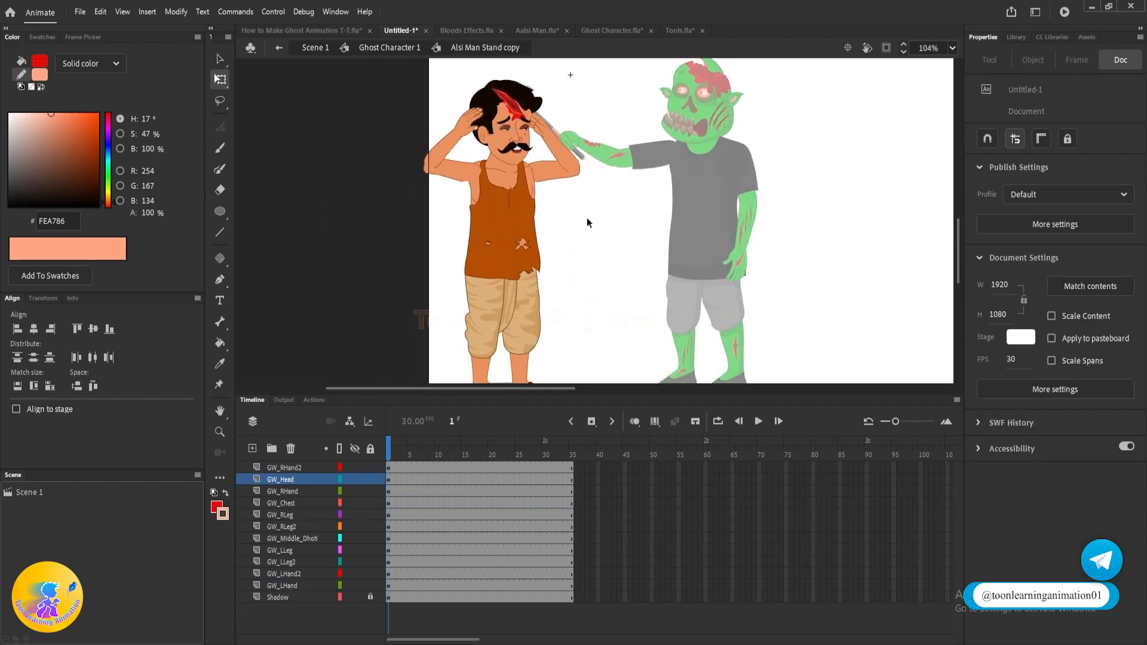
scroll(597, 195, down, 2)
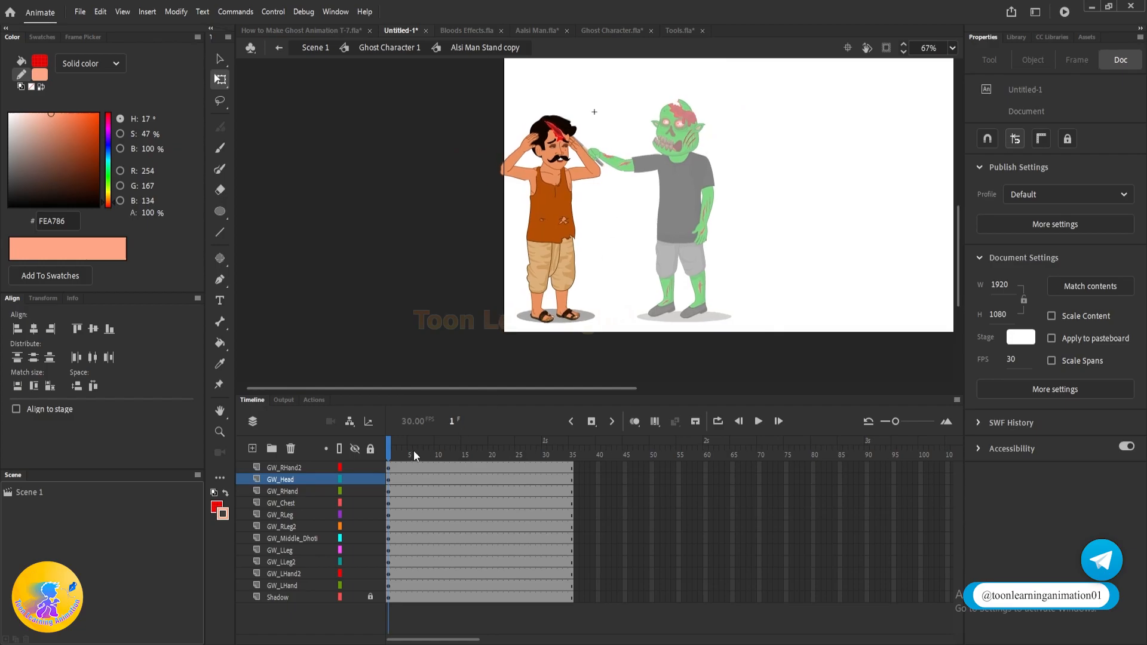
click(400, 460)
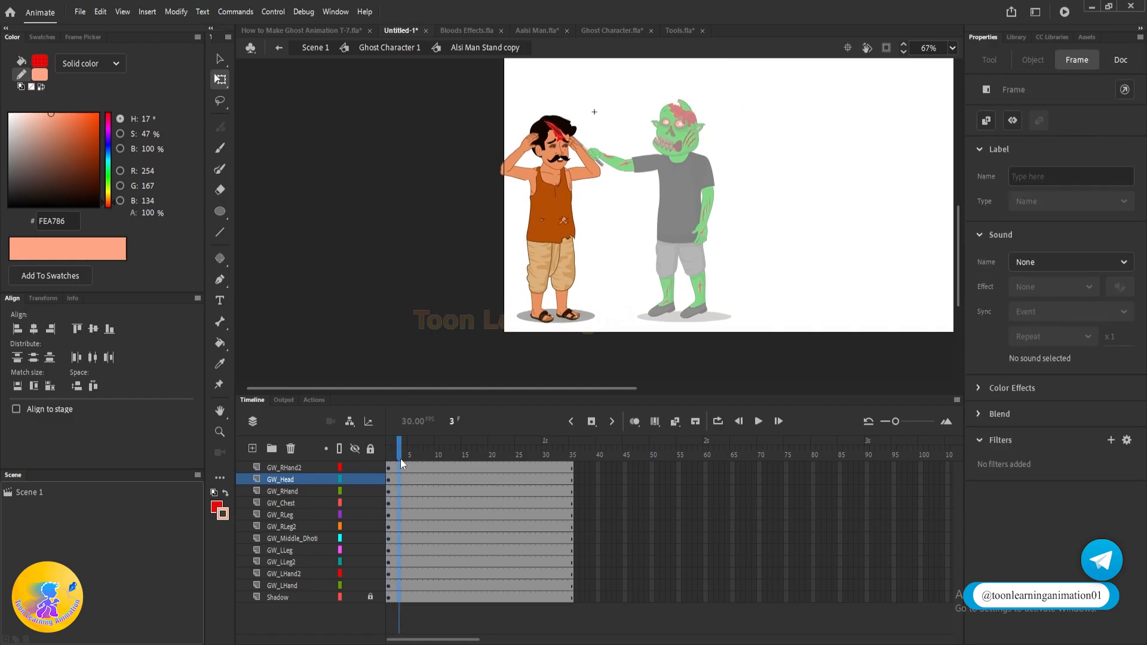
key(F6)
click(409, 457)
key(F6)
- On frame 3, select both parts of the arm farther from the ghost, move their pivot to the shoulder and rotate them slightly
click(400, 458)
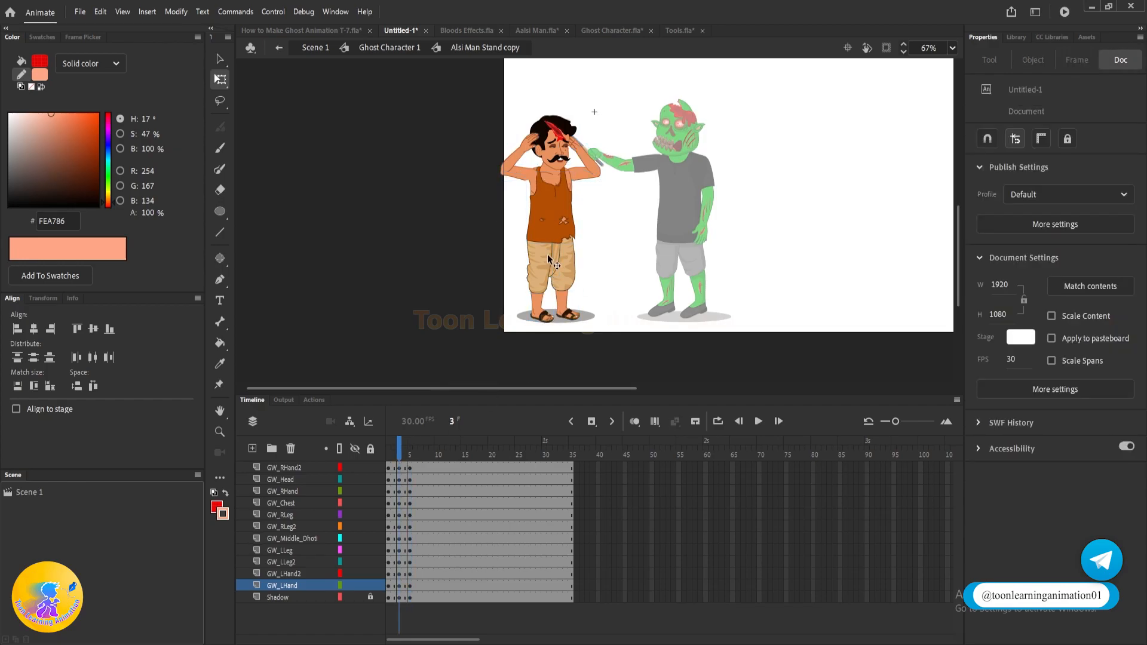
scroll(582, 149, up, 5)
scroll(436, 157, up, 1)
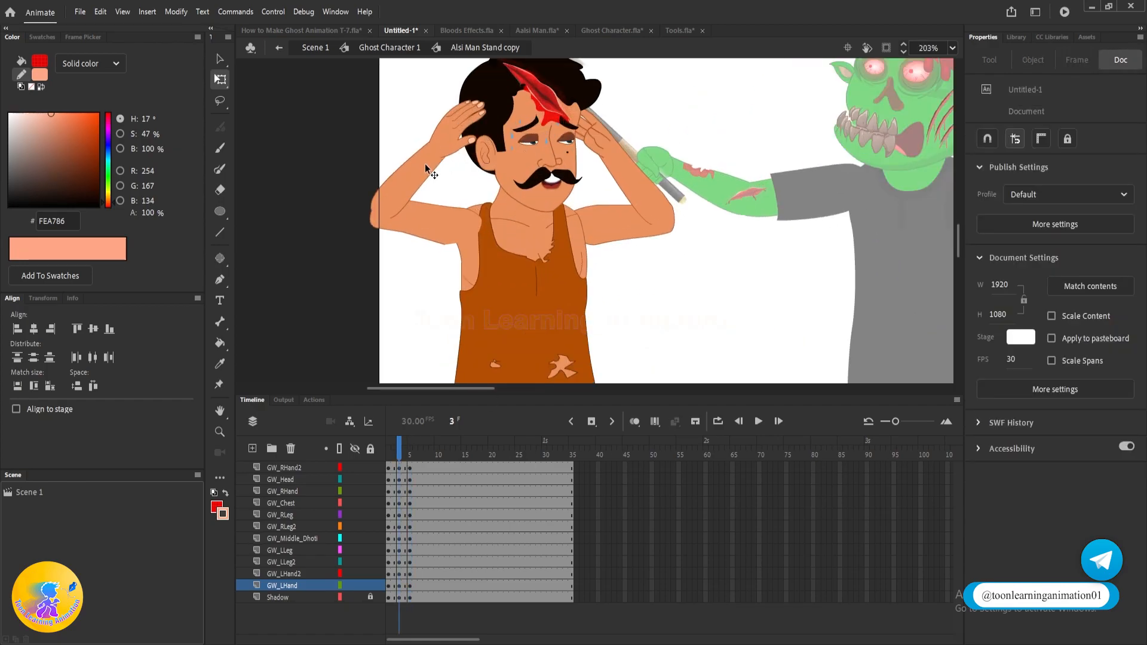
click(429, 205)
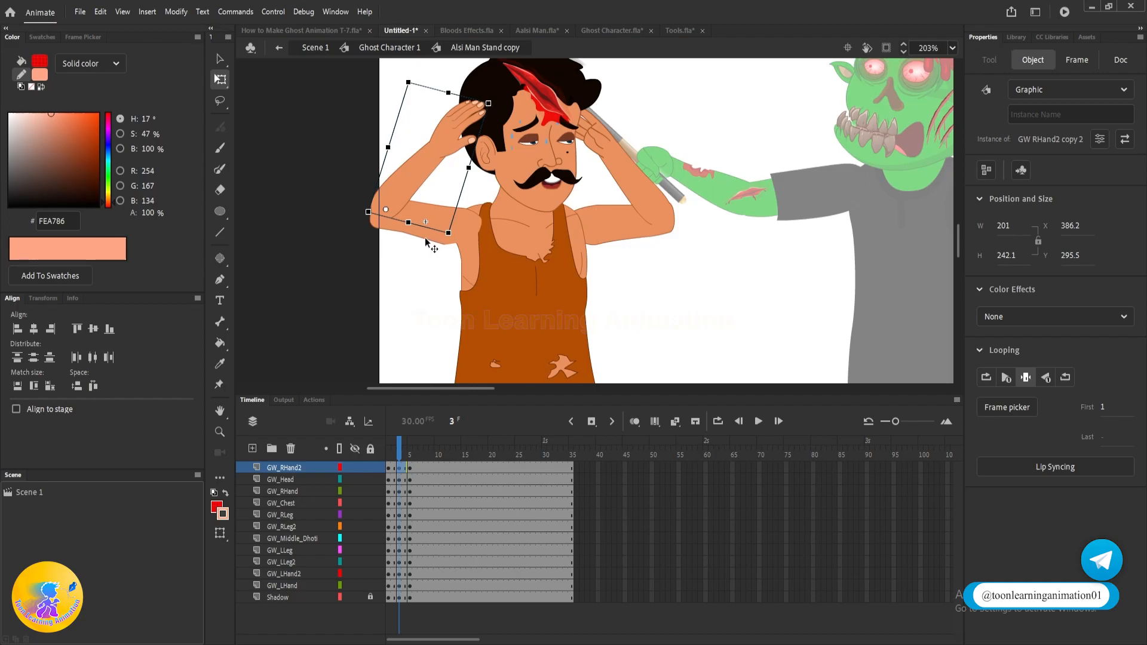
shift+click(433, 198)
drag(428, 173, 376, 73)
key(ctrl+z)
drag(427, 166, 473, 222)
drag(366, 80, 373, 74)
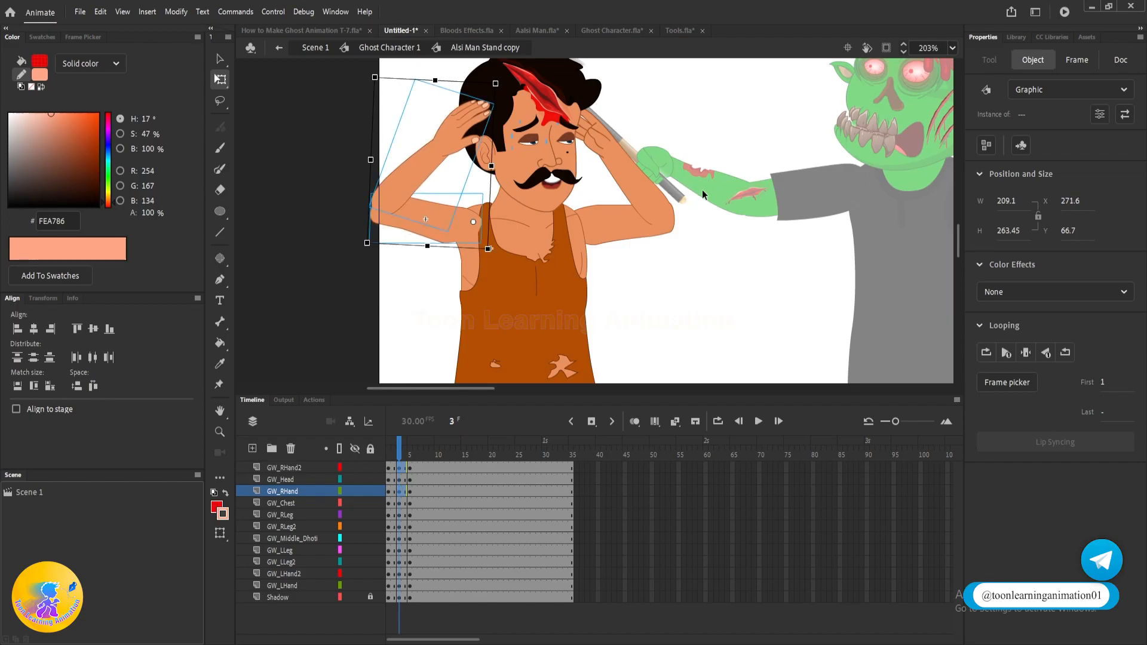
- Select both parts of the arm nearer the ghost on frame 3, set the pivot at the shoulder and rotate them slightly
click(609, 224)
drag(617, 176, 575, 224)
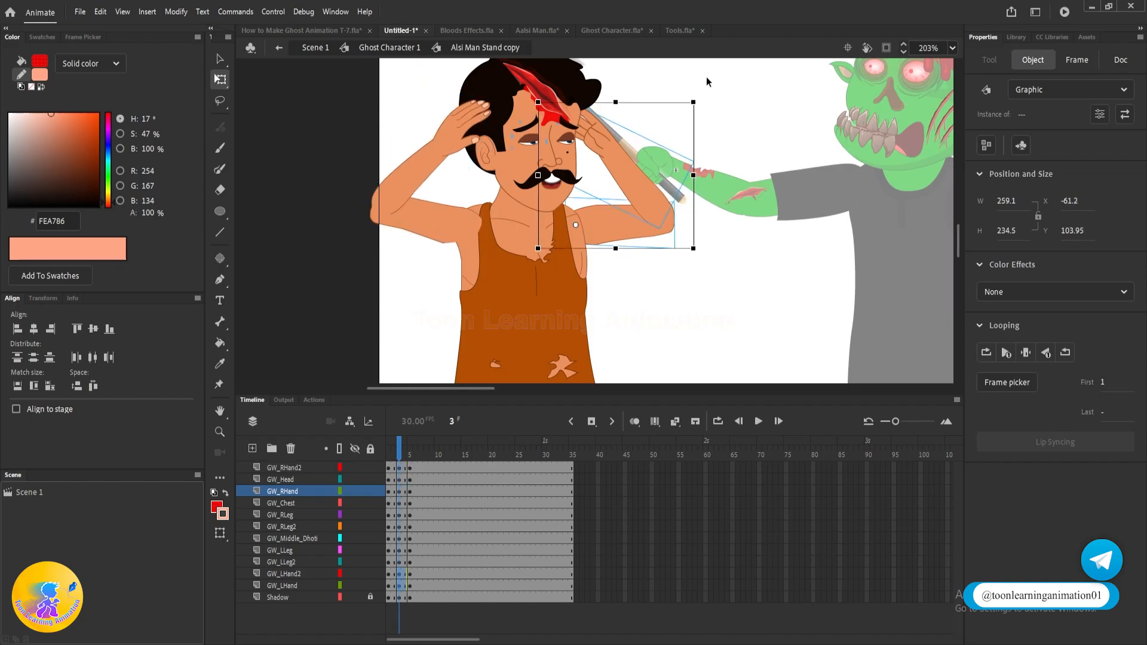
click(730, 263)
drag(731, 263, 727, 142)
scroll(591, 176, down, 3)
drag(640, 182, 637, 203)
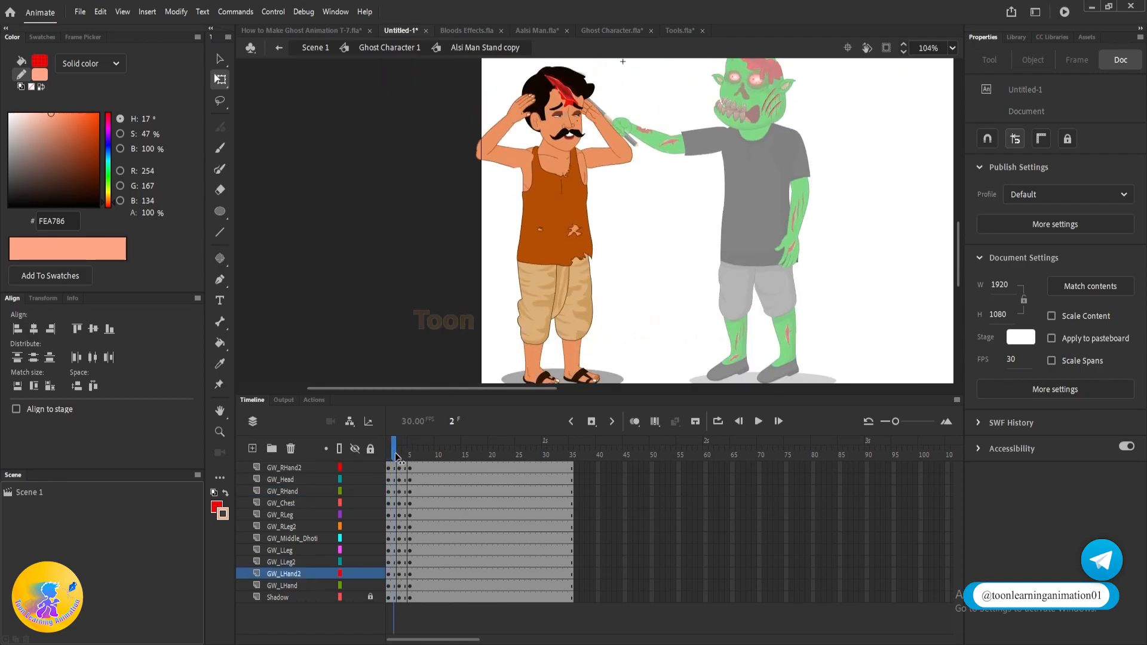
drag(645, 230, 647, 276)
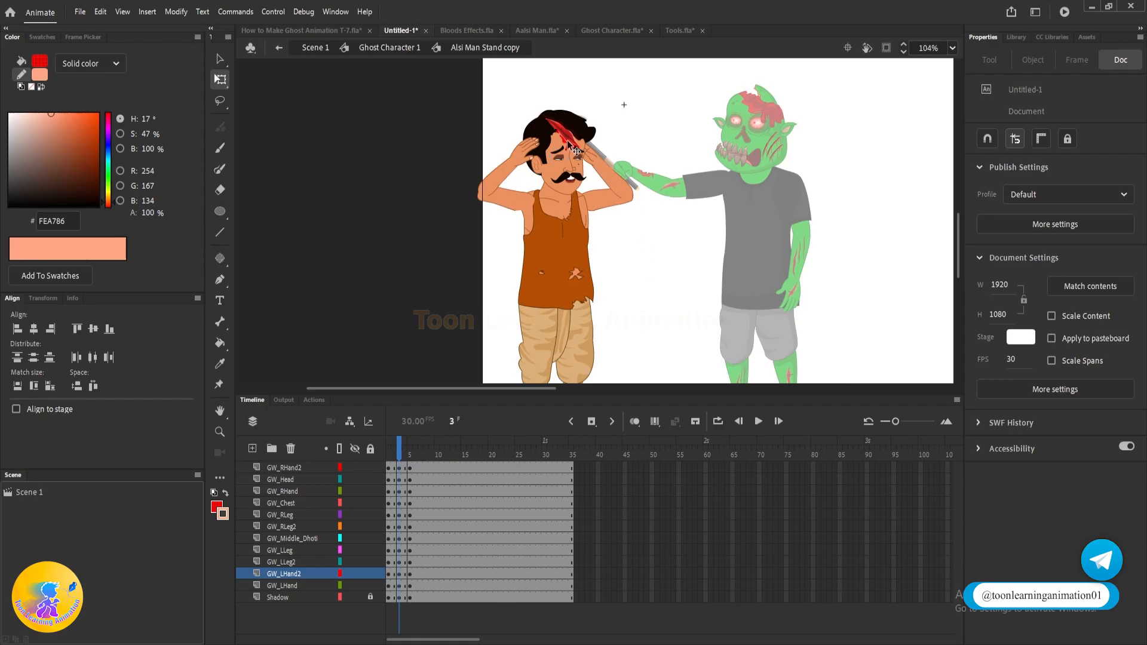
- Skew the man's head slightly along its lower edge on frame 3 and preview the movement
scroll(575, 150, up, 3)
click(549, 224)
drag(571, 156, 566, 186)
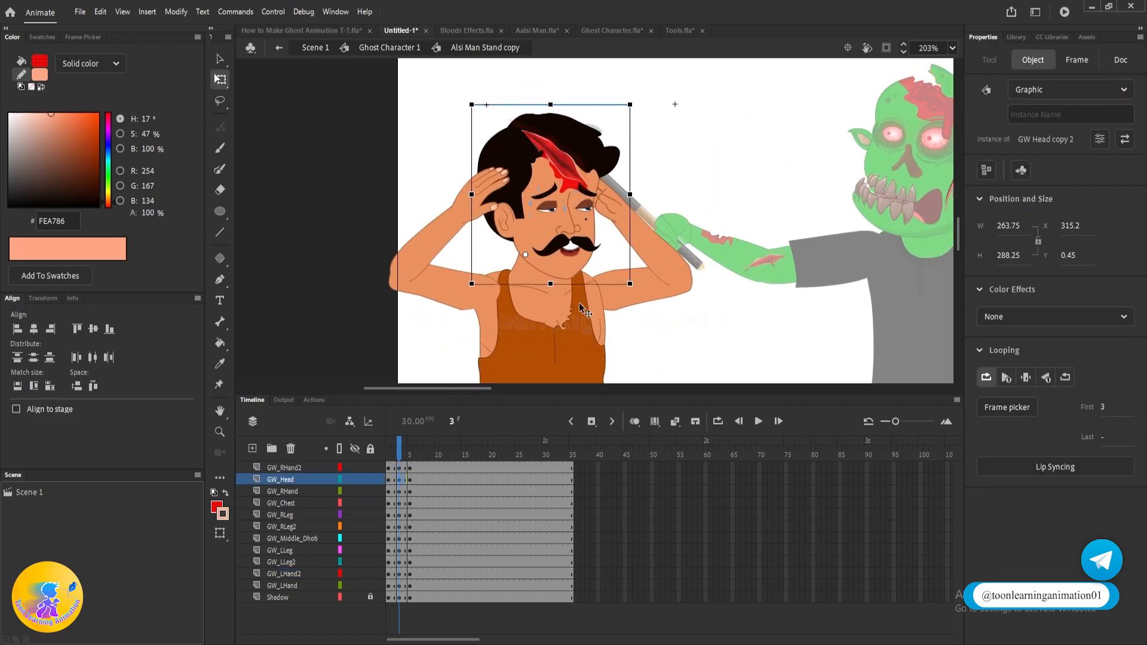
scroll(580, 314, up, 2)
drag(572, 286, 569, 283)
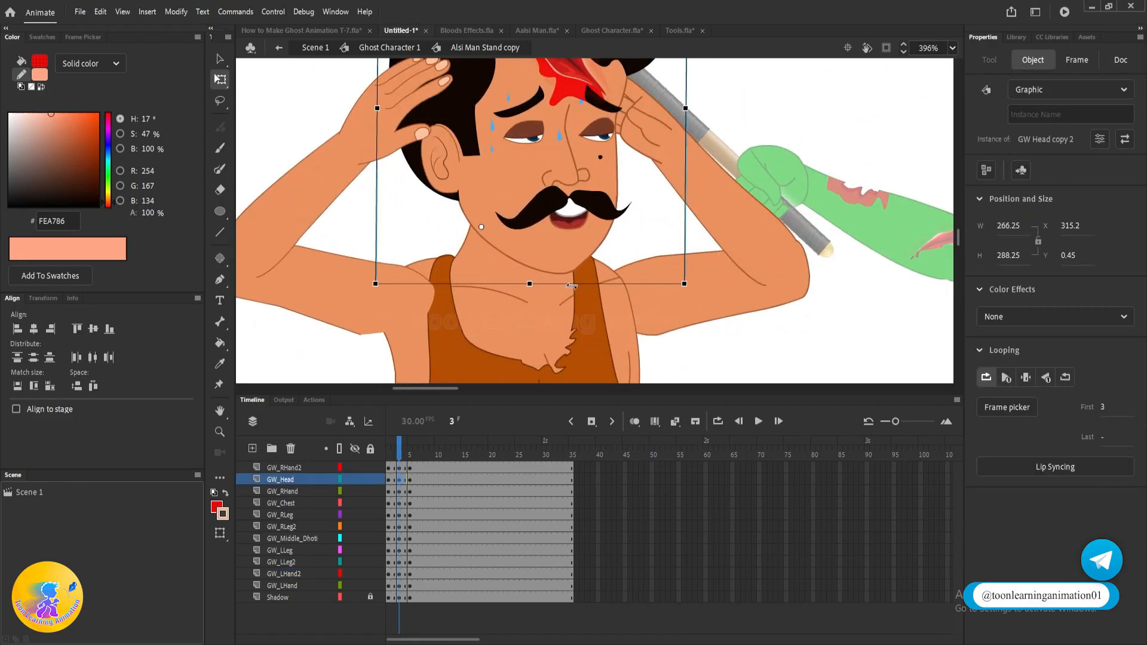
scroll(568, 280, down, 5)
drag(399, 455, 397, 452)
- Shrink the man's chest from its upper edge to a height of 460.65 on frame 3 and preview the movement
scroll(653, 218, down, 5)
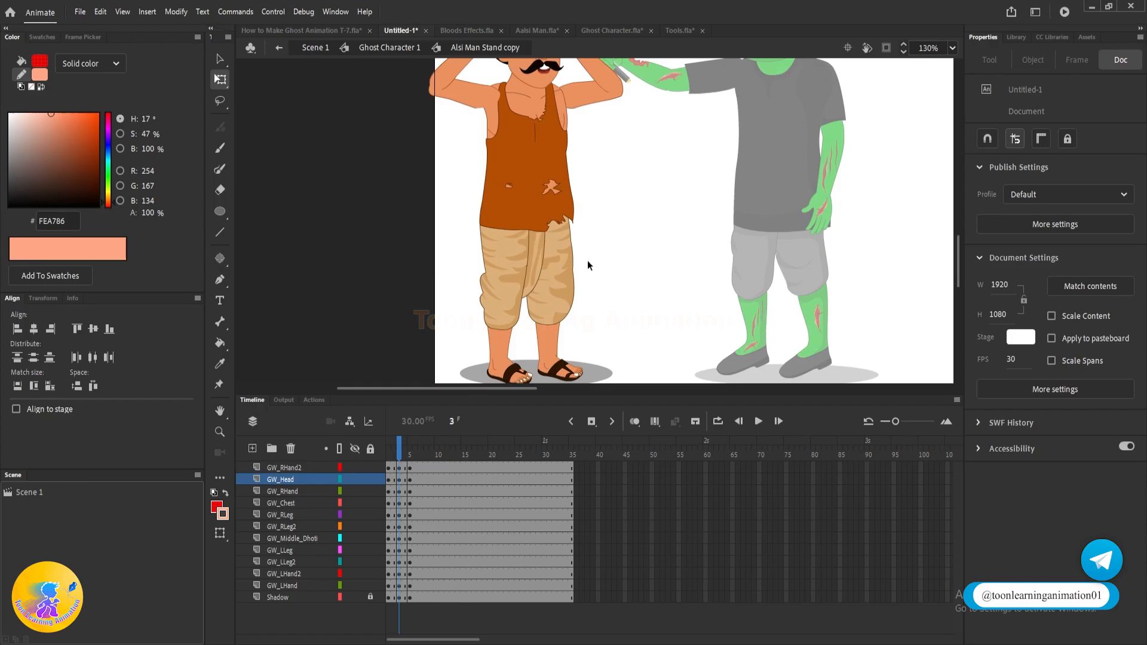
drag(615, 265, 625, 303)
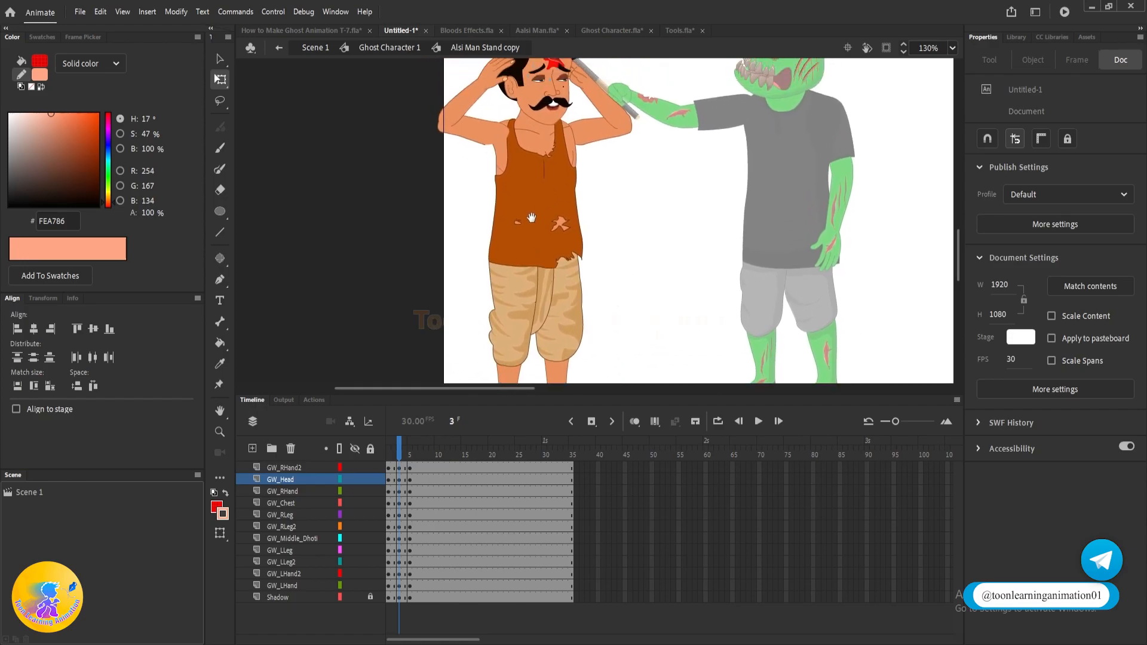
click(545, 141)
scroll(545, 142, up, 6)
scroll(564, 195, down, 1)
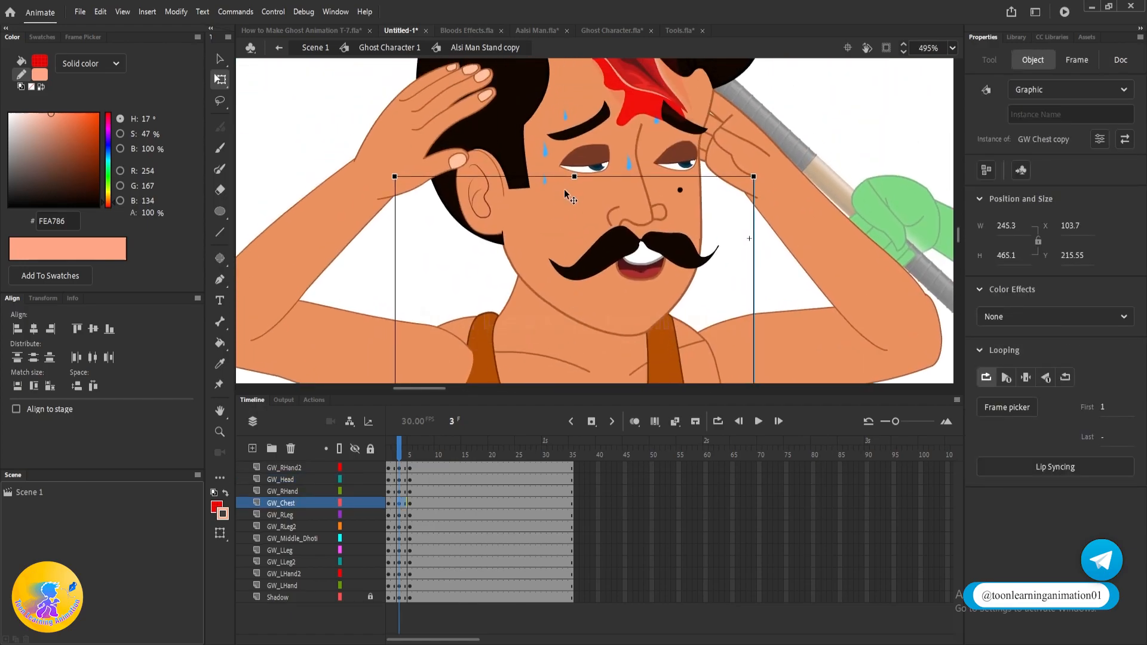
scroll(573, 178, down, 5)
drag(573, 177, 574, 184)
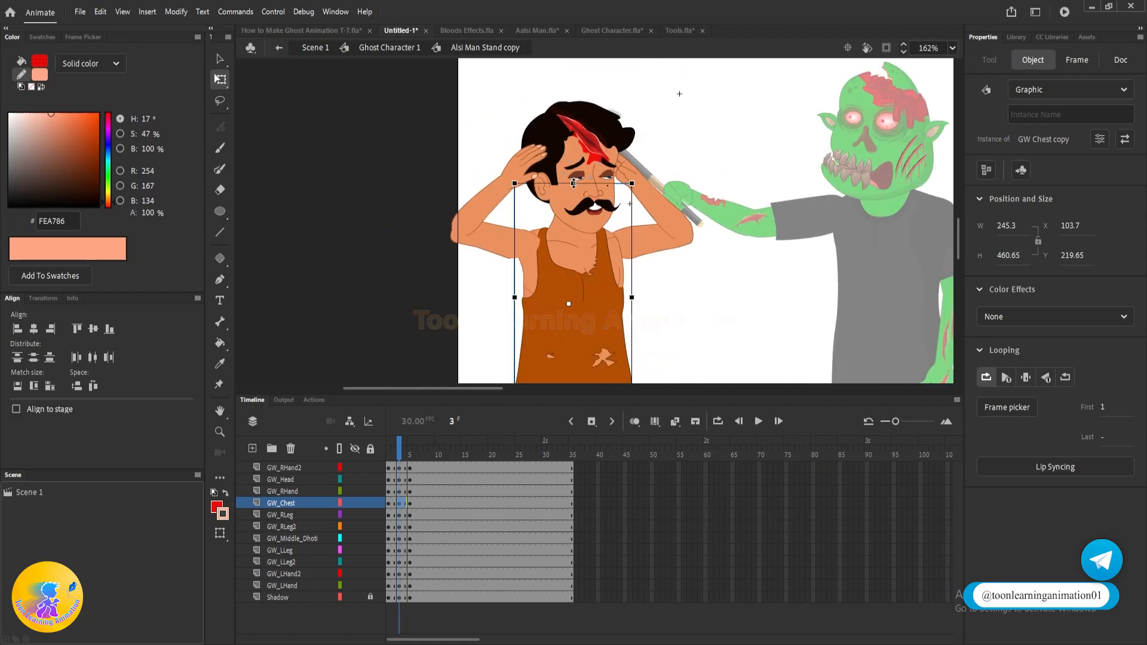
mouse_move(400, 445)
mouse_down()
mouse_move(389, 452)
mouse_move(399, 455)
mouse_up()
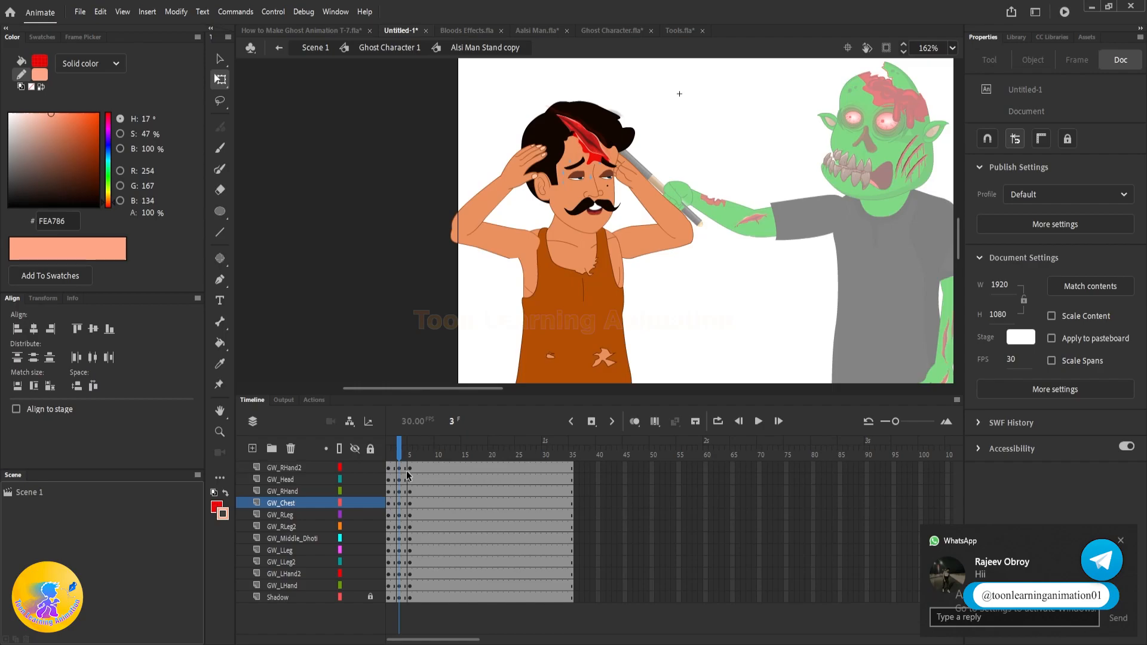
- Create classic tweens between the keyframes on all the man's body layers and duplicate the tweened frames repeatedly along the timeline
right_click(395, 585)
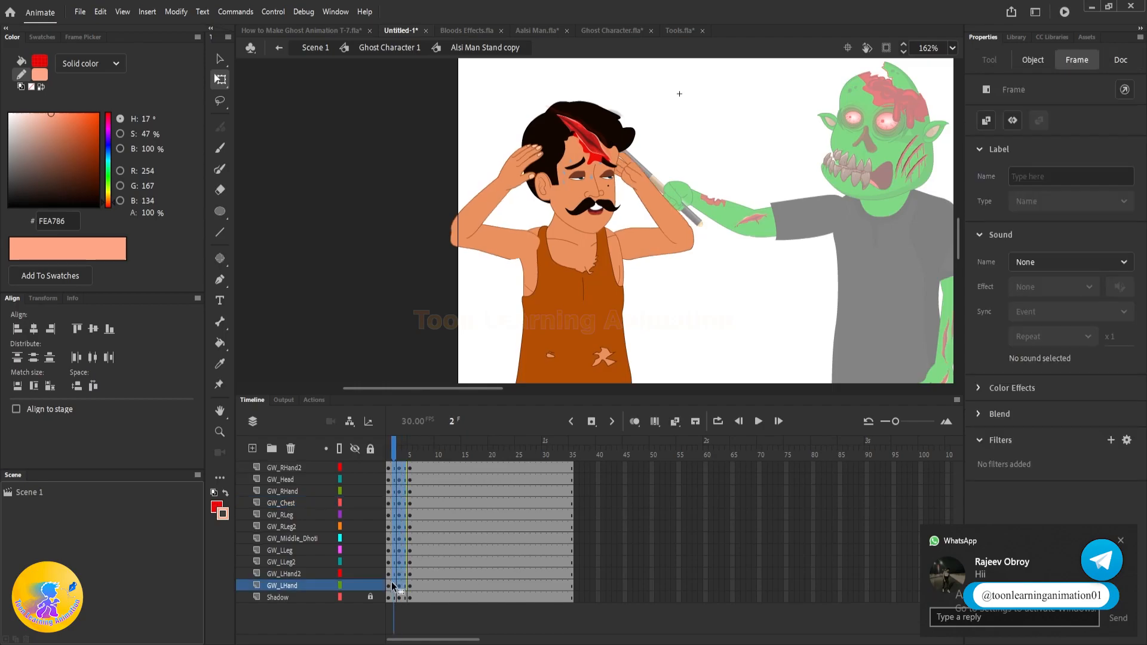
click(445, 220)
drag(410, 470, 431, 575)
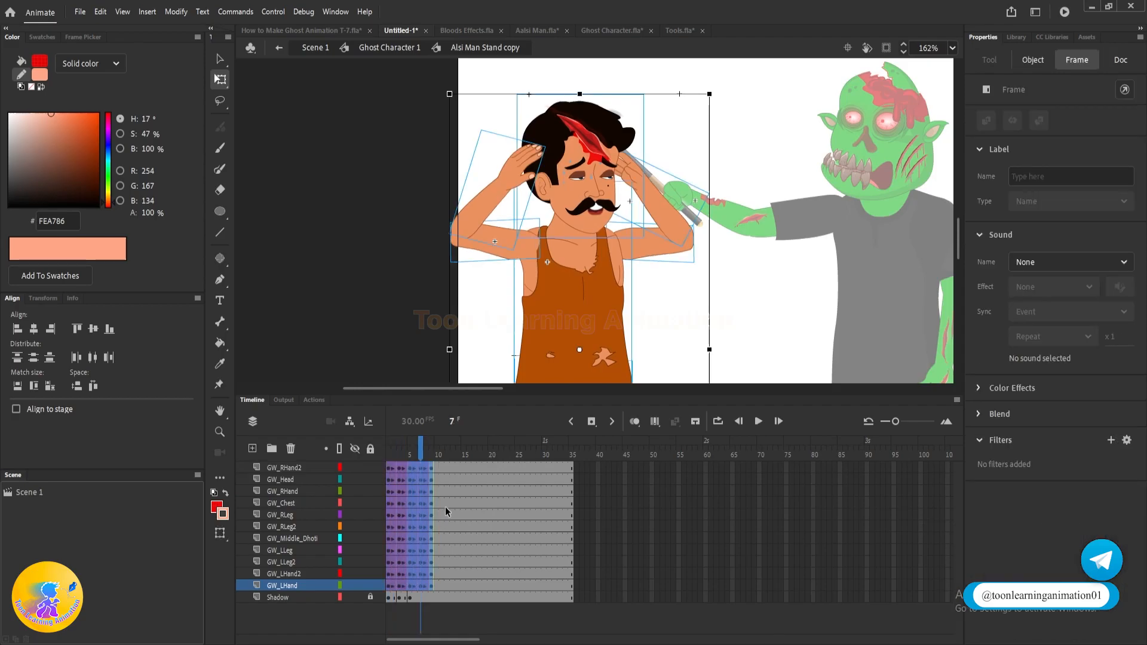
click(432, 468)
drag(433, 475, 445, 559)
drag(444, 559, 533, 544)
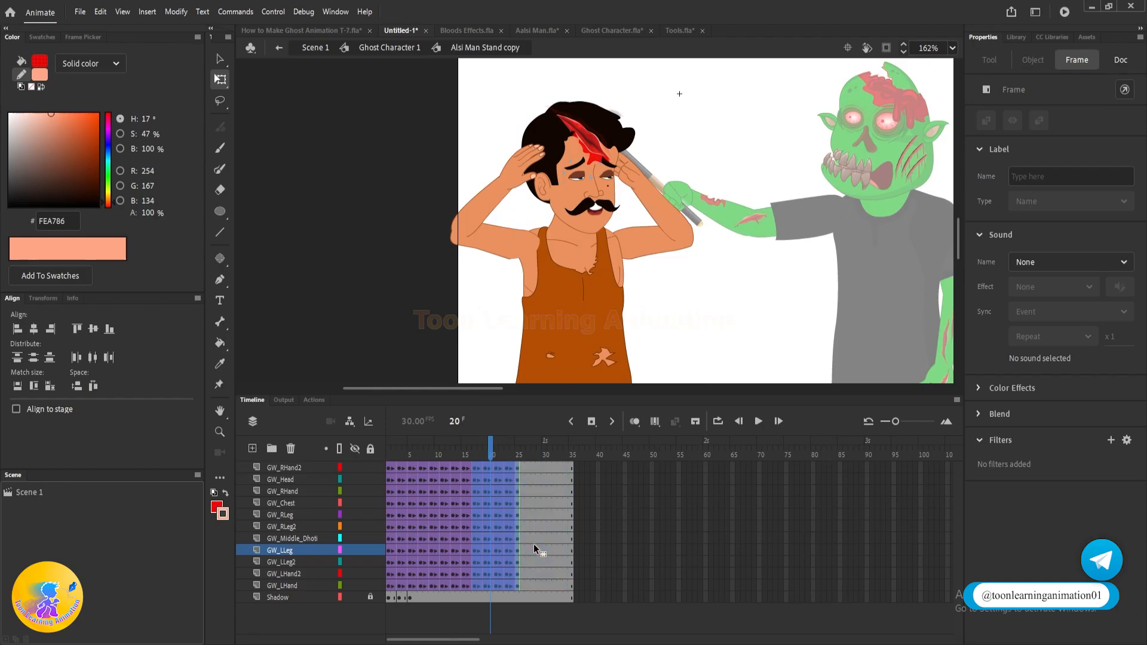
- Trim the man's layers to end at frame 33, clear the Shadow layer's extra keyframes and preview the loop
drag(564, 467, 957, 595)
key(shift+F5)
drag(507, 450, 144, 445)
click(399, 597)
key(Return)
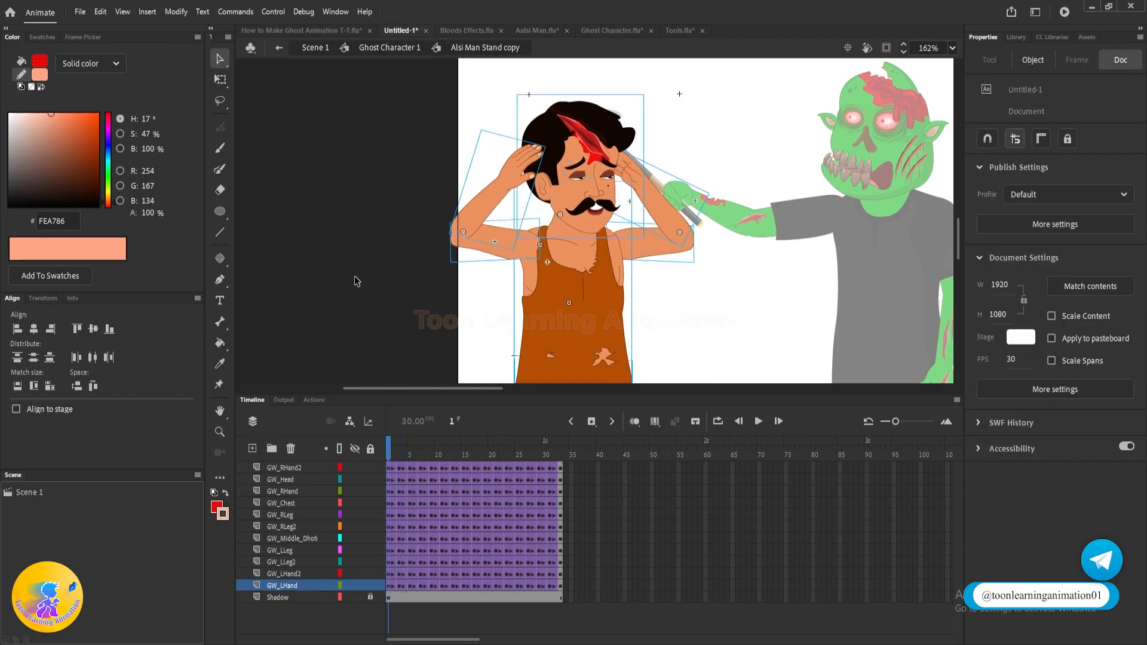
drag(558, 453, 384, 447)
scroll(650, 235, down, 3)
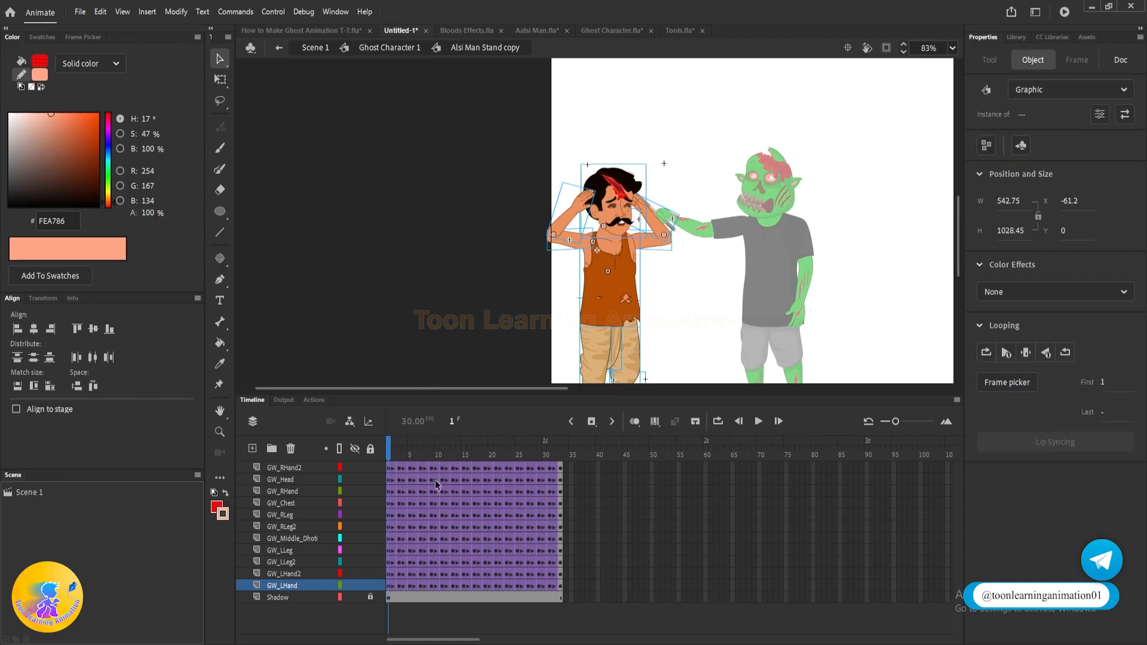
- Select all frames from GW_RHand2 down to GW_LHand, synchronize their symbols and return to Ghost Character 1
click(298, 473)
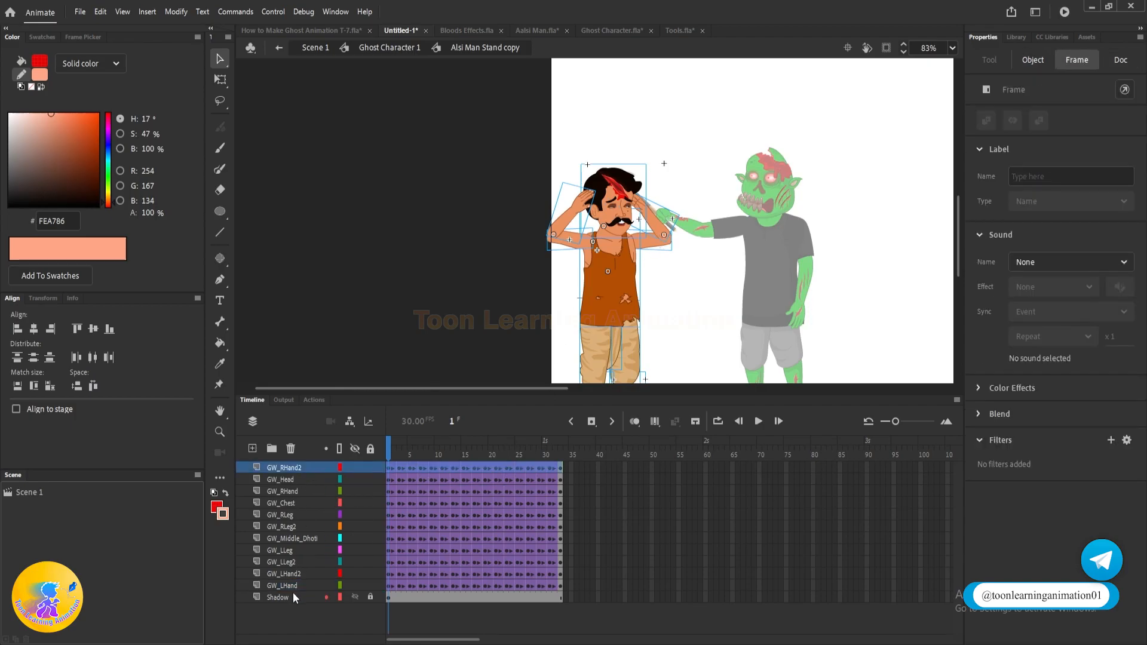
shift+click(293, 590)
right_click(449, 554)
click(515, 497)
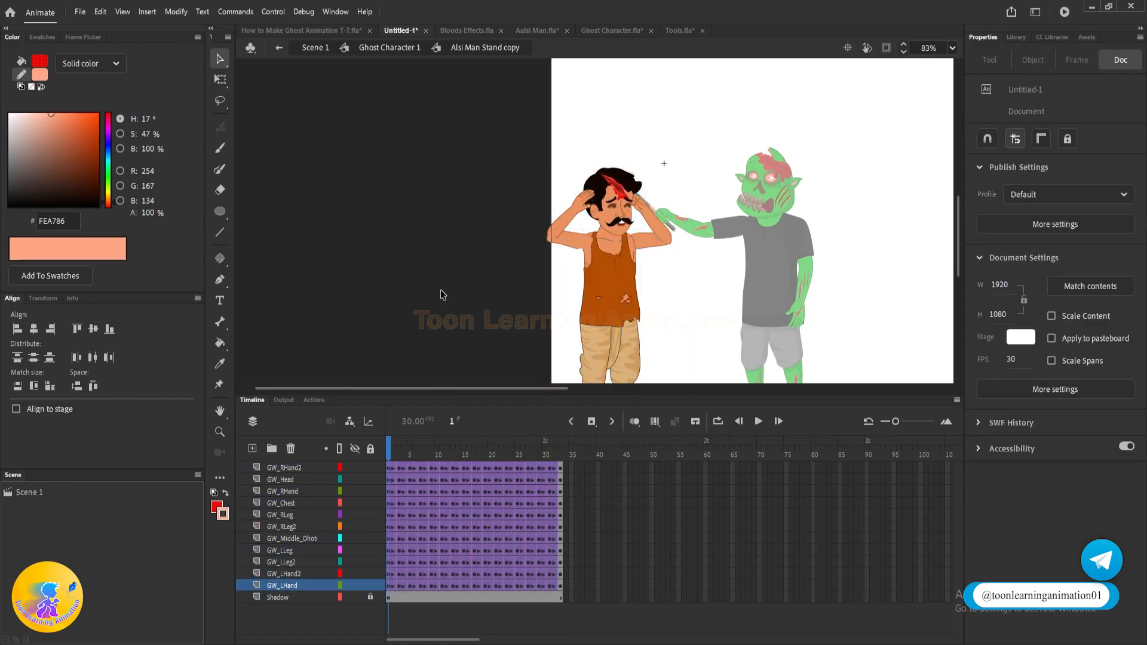
double_click(440, 288)
scroll(630, 192, up, 6)
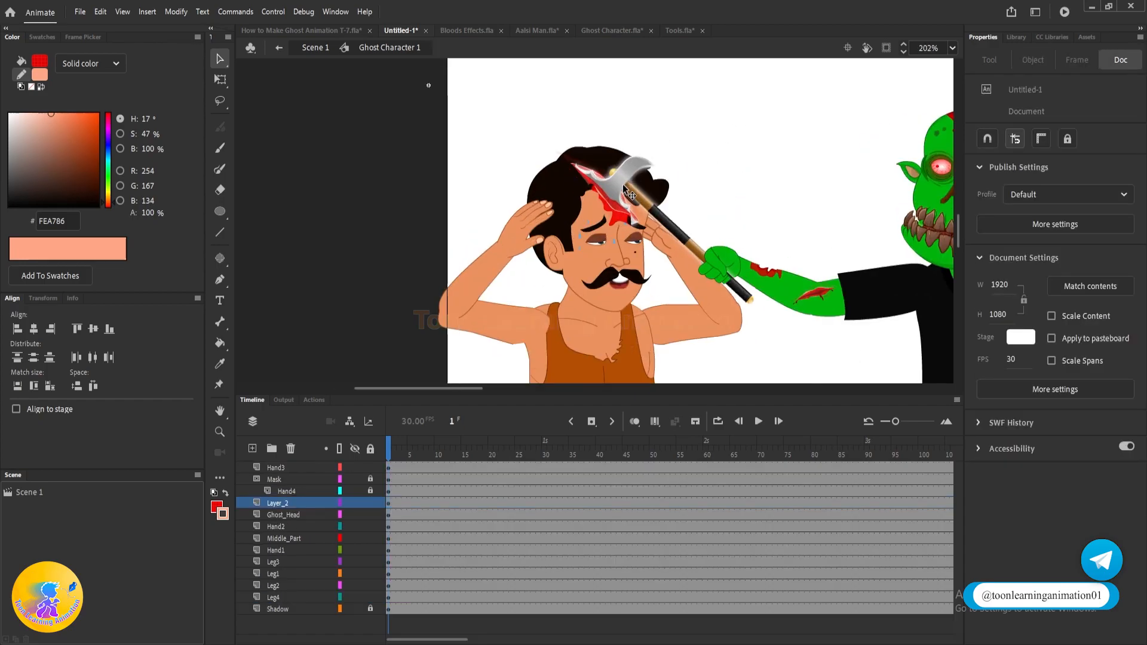
scroll(567, 165, down, 5)
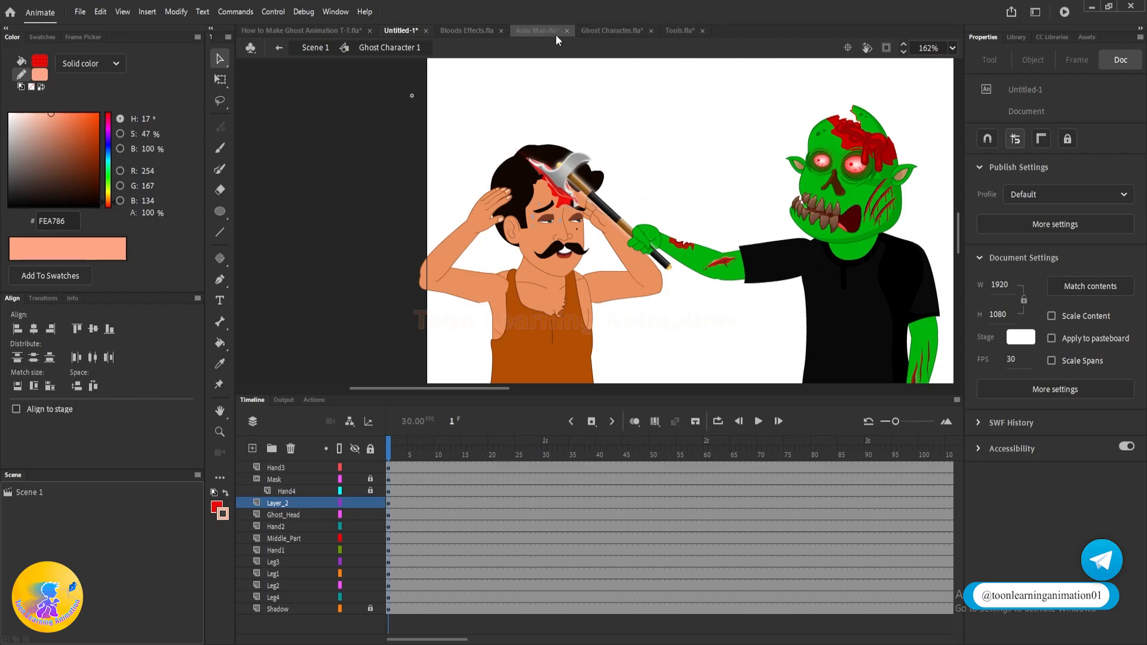
- Scrub through the effects in Bloods Effects.fla and copy the blood burst with the horizontal jet
click(467, 31)
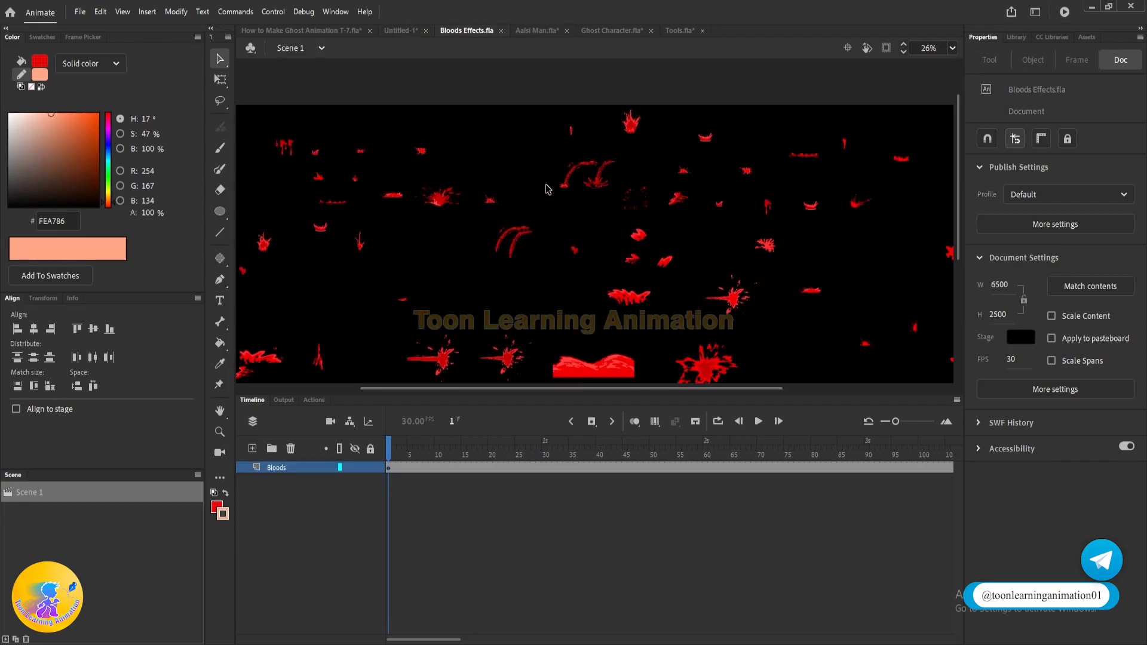
scroll(359, 287, up, 2)
drag(391, 448, 428, 450)
drag(627, 246, 546, 239)
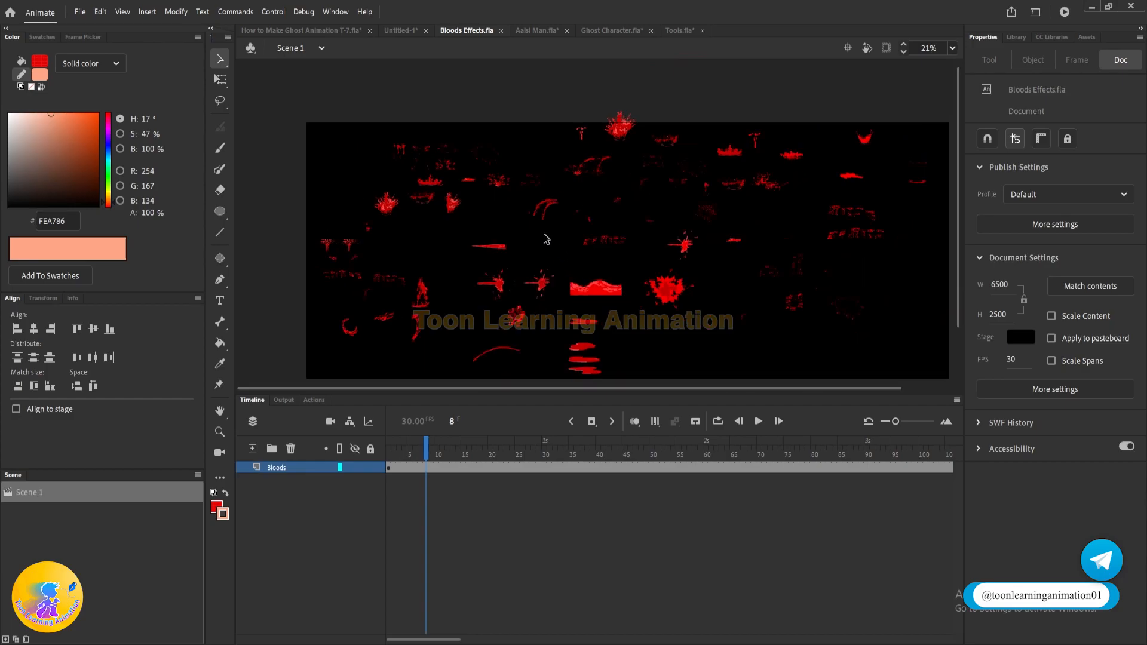
drag(435, 447, 662, 469)
click(683, 252)
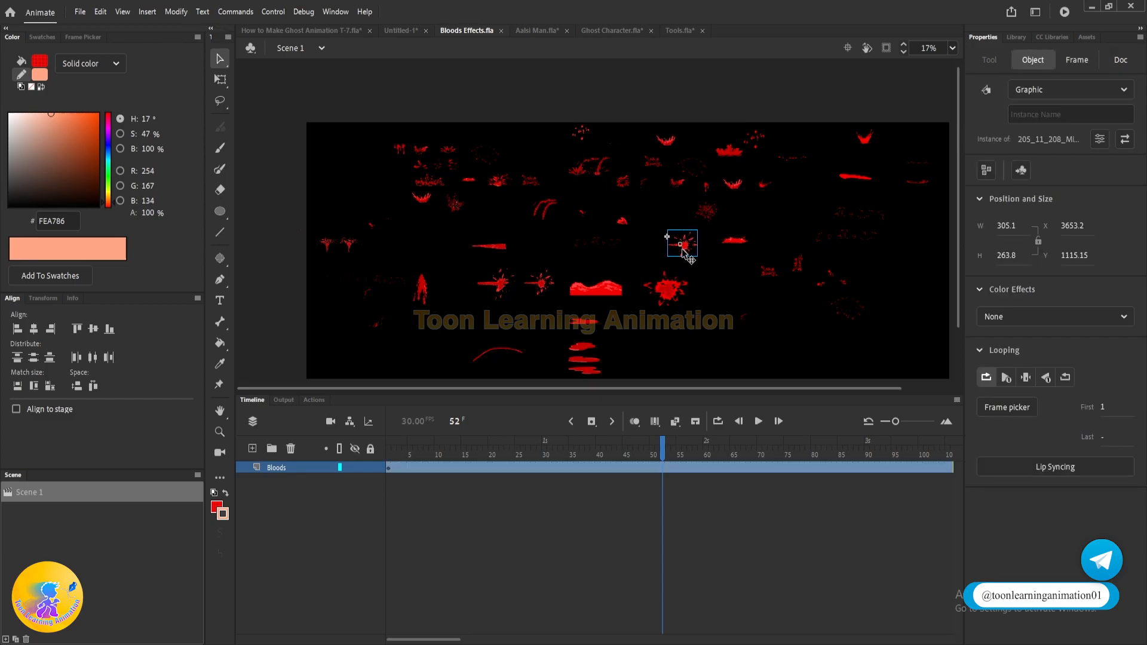
scroll(709, 238, up, 5)
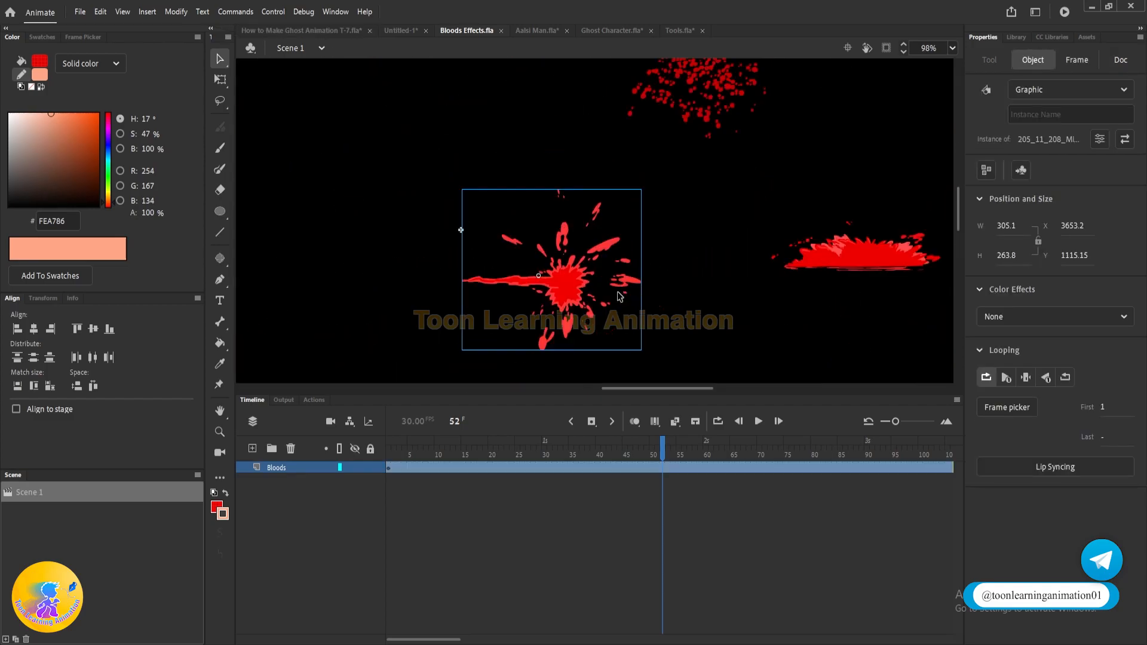
- Open the man's head symbol in Untitled-1 and paste the blood burst onto a new layer above the wound
click(301, 31)
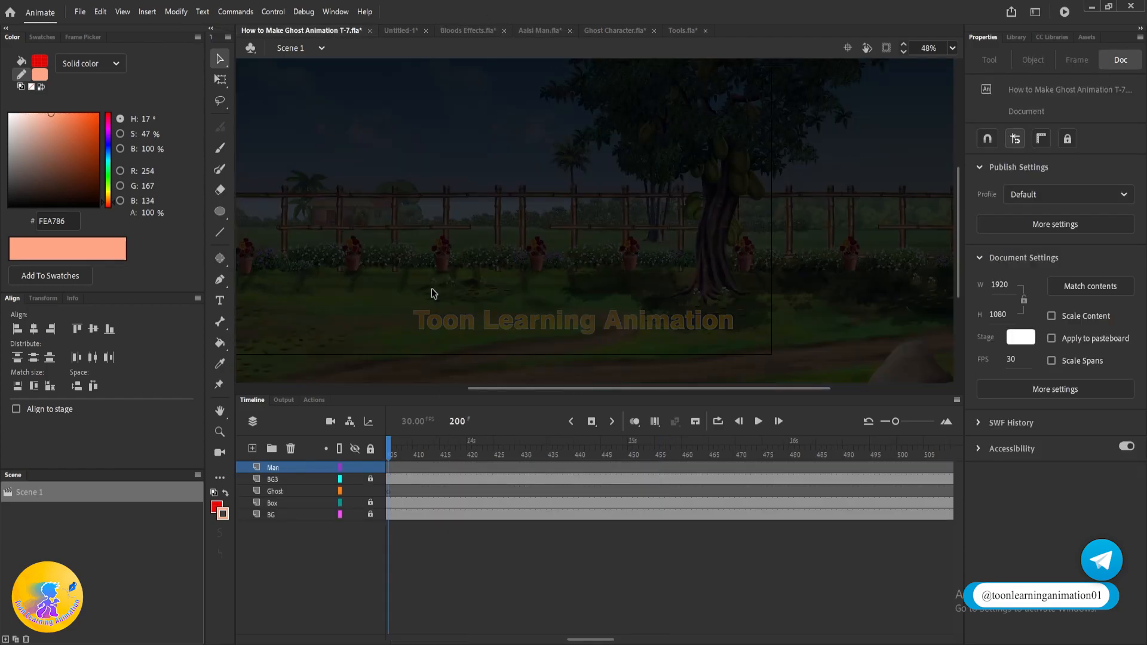
click(399, 30)
scroll(567, 185, up, 3)
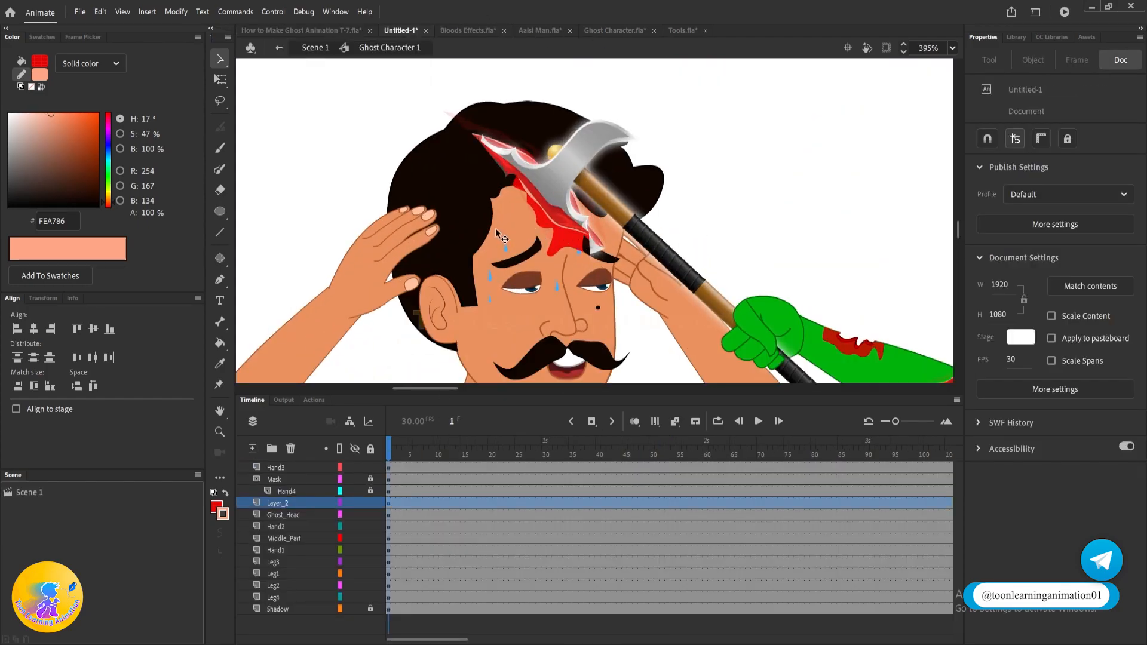
double_click(496, 228)
scroll(559, 179, down, 2)
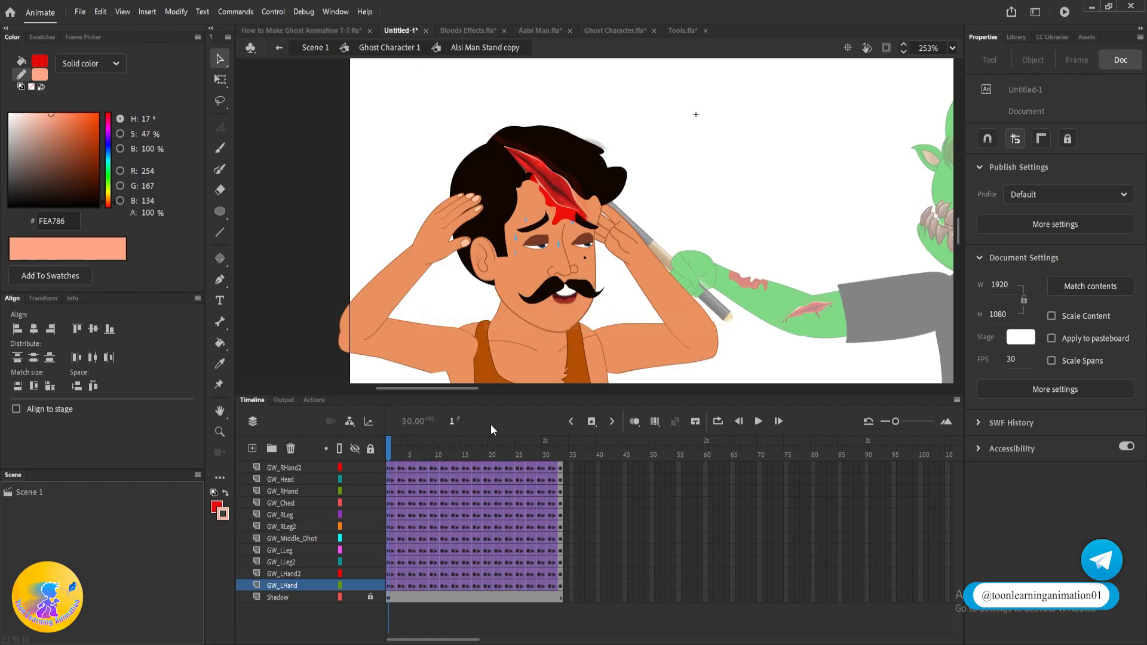
click(315, 467)
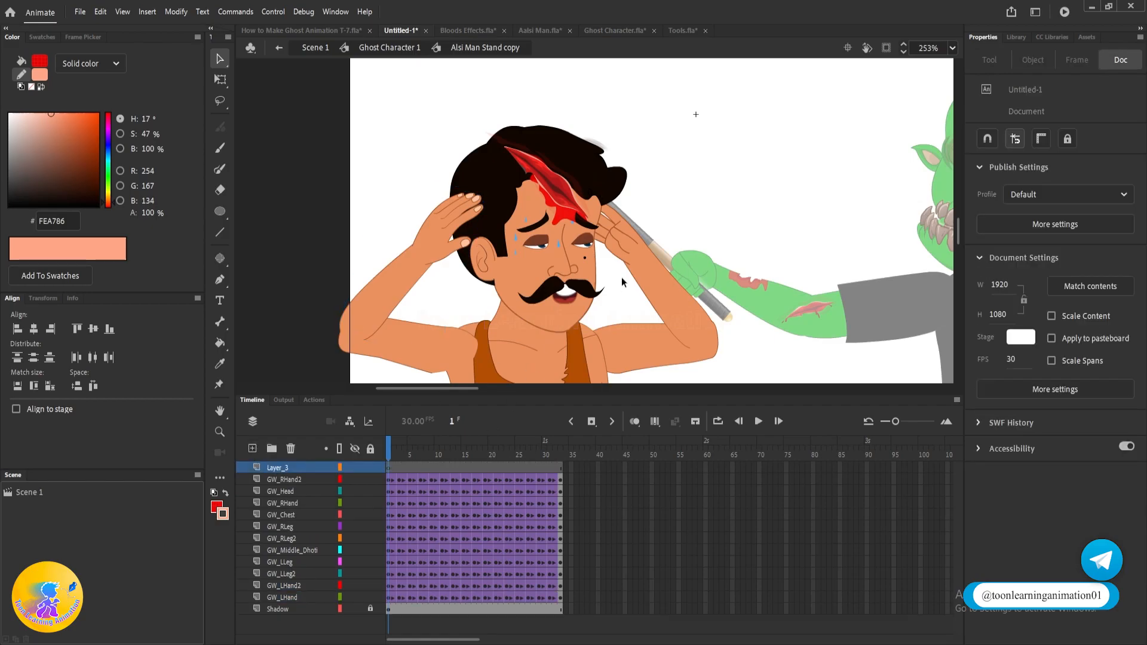
double_click(547, 206)
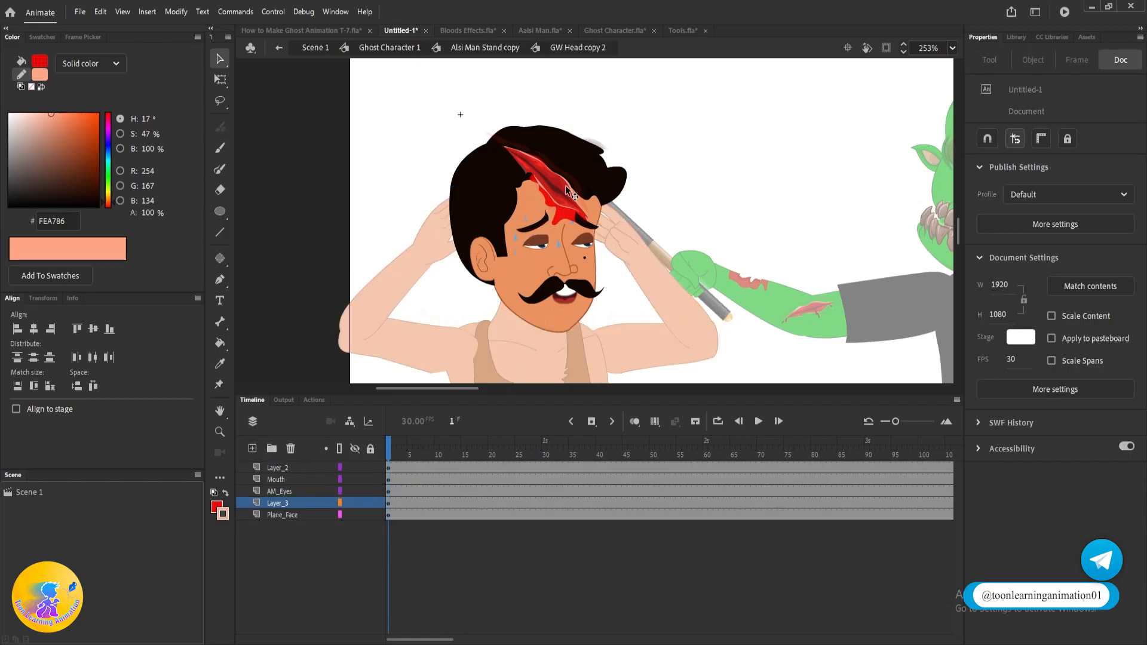
click(562, 190)
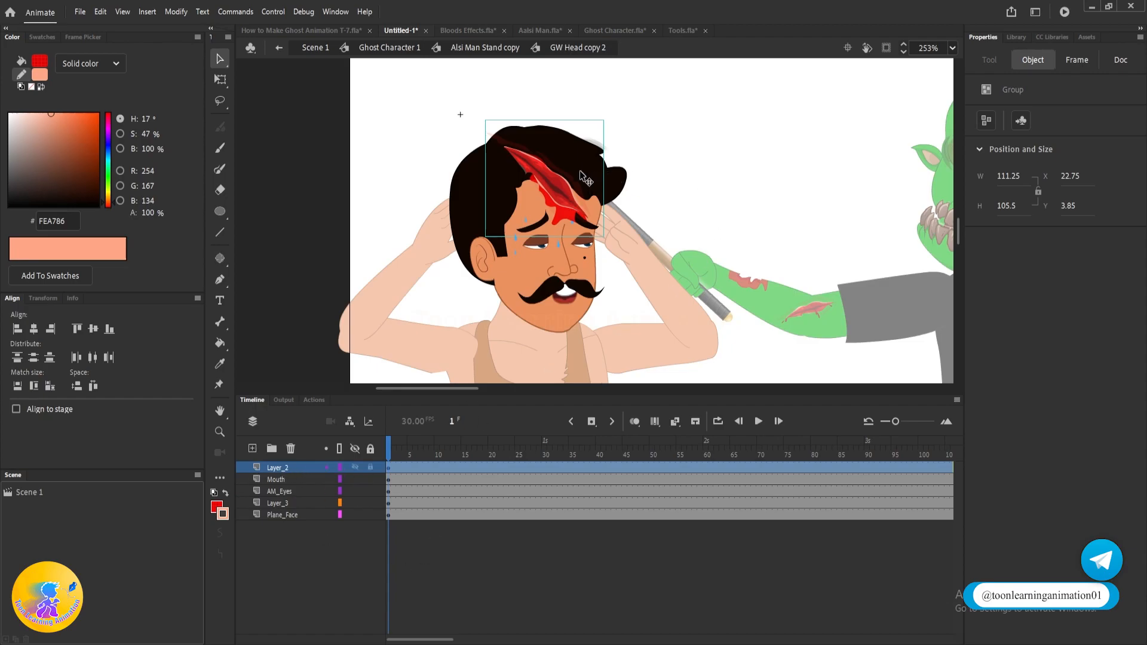
click(252, 449)
key(ctrl+v)
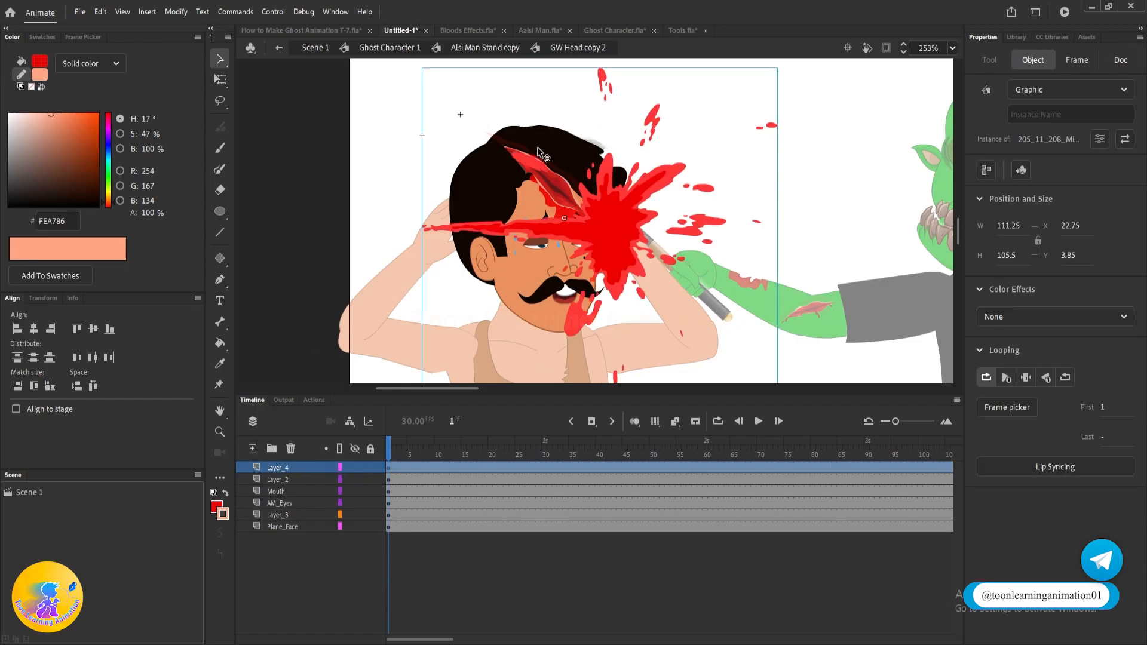
- Shrink the blood burst, rotate it upright, place it so it spurts from the head wound and preview it
key(q)
scroll(621, 221, down, 1)
drag(741, 93, 543, 94)
scroll(607, 201, up, 2)
drag(622, 73, 596, 49)
drag(563, 118, 547, 109)
key(Return)
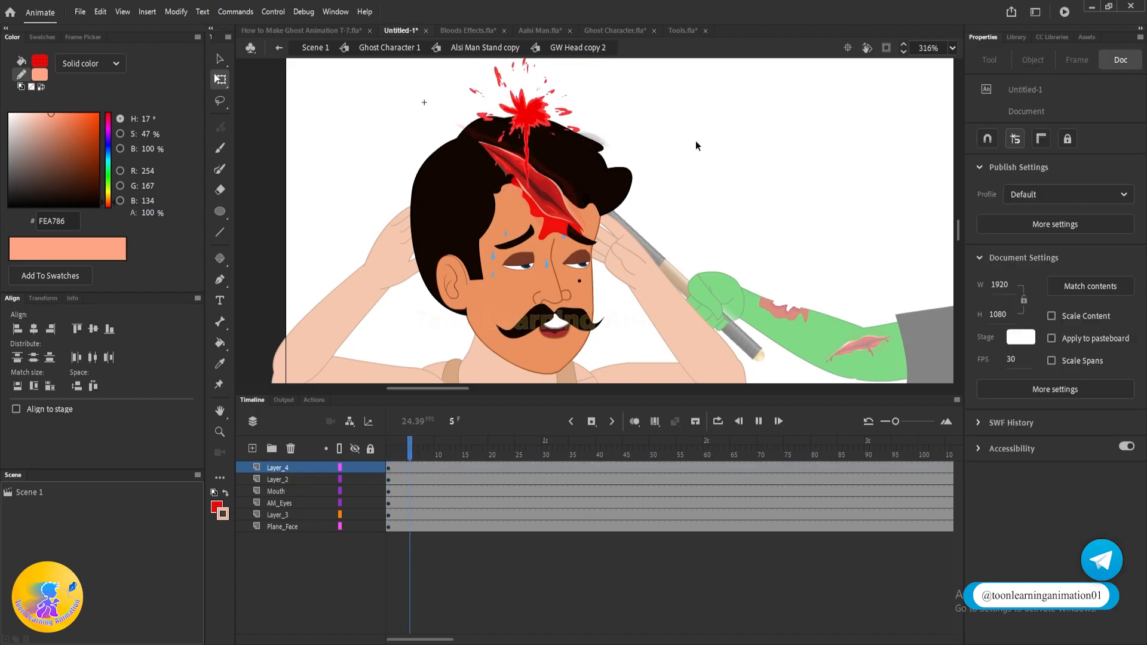
key(Return)
key(v)
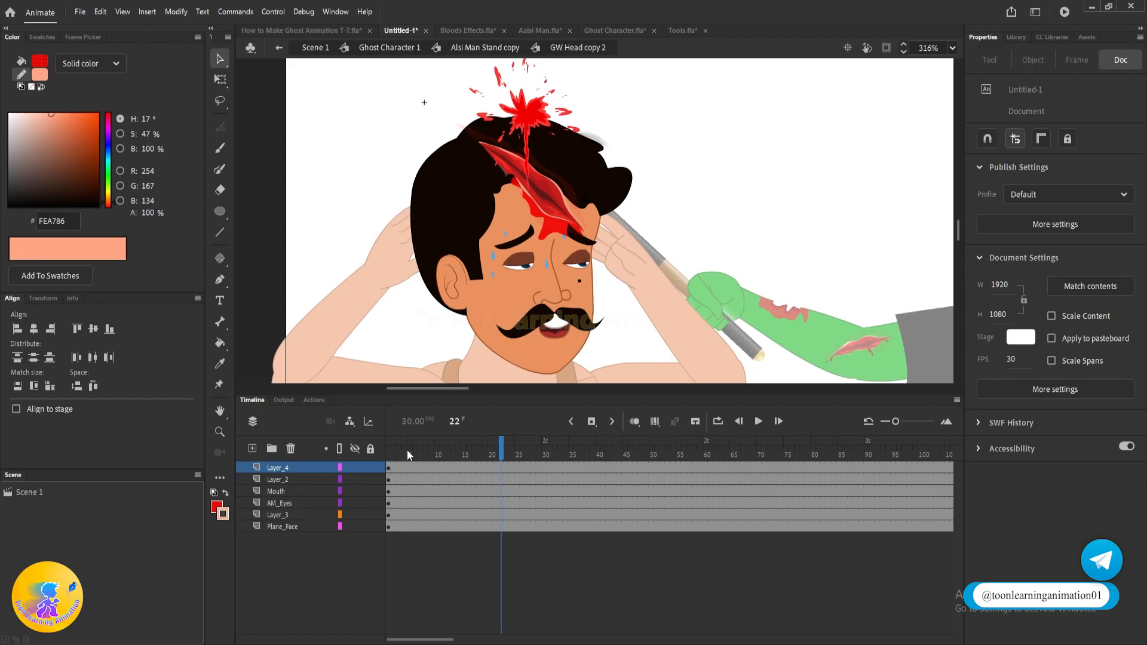
- Return to Bloods Effects.fla and copy the small upright 217-09-32 blood splash
click(686, 30)
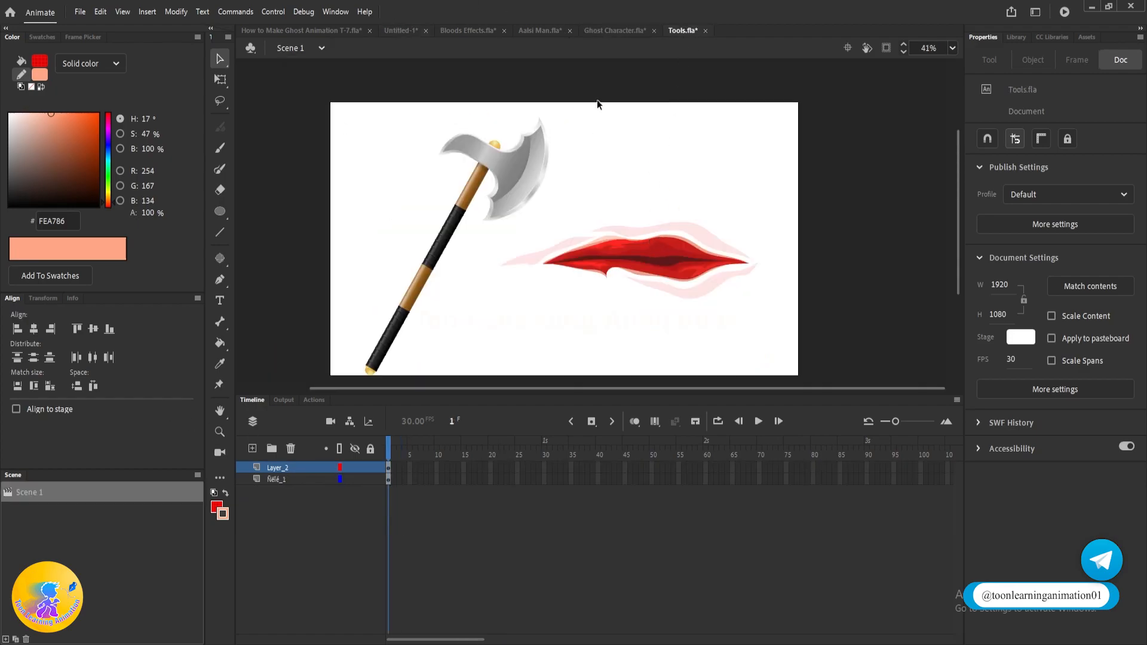
click(618, 29)
click(541, 33)
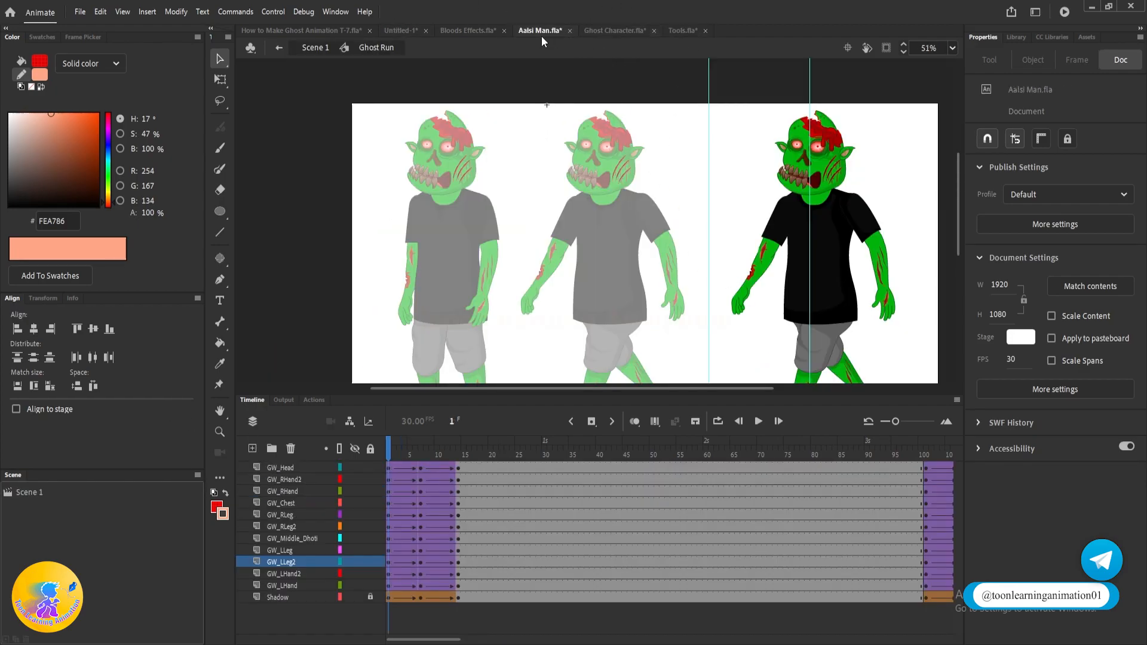
click(464, 29)
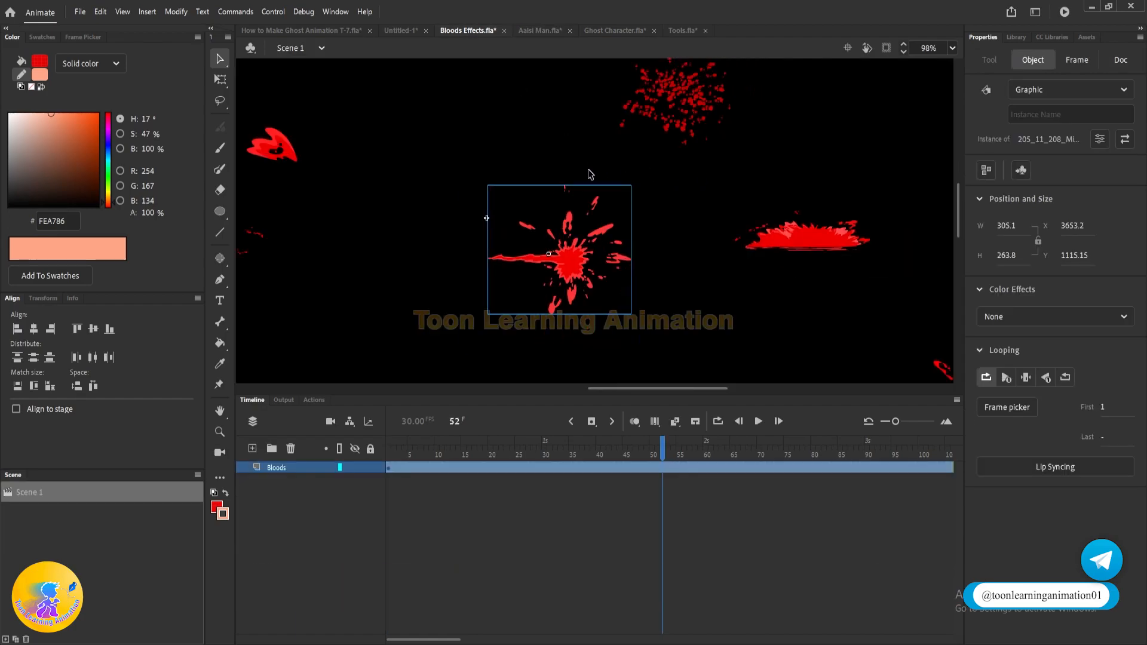
scroll(588, 174, down, 6)
drag(409, 449, 160, 411)
click(554, 143)
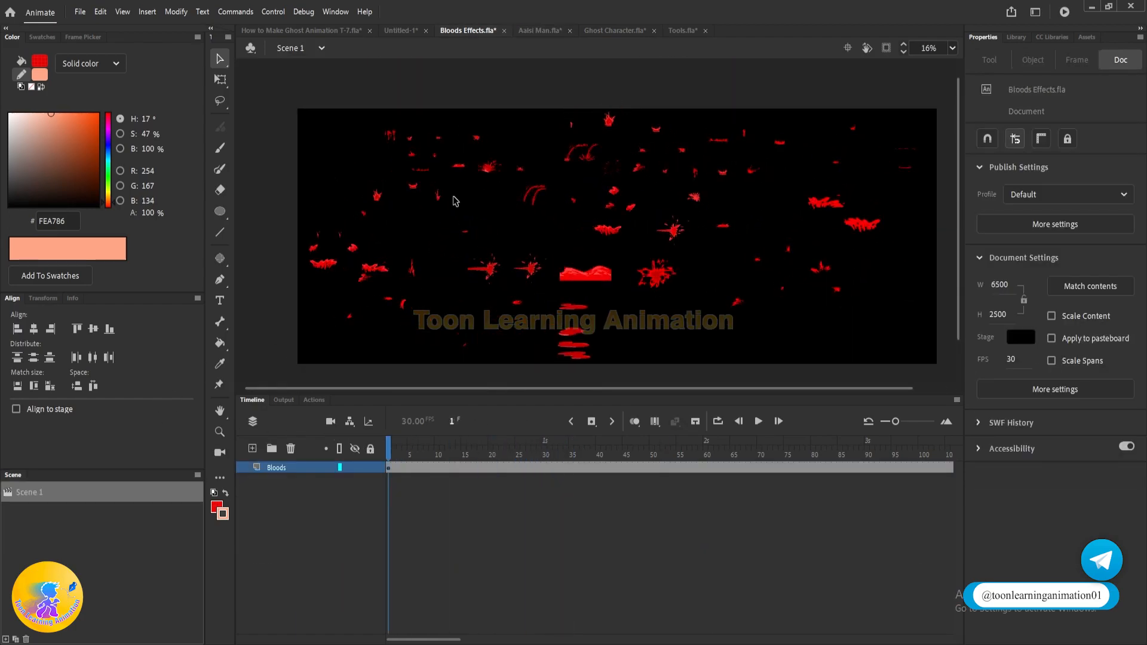
click(438, 196)
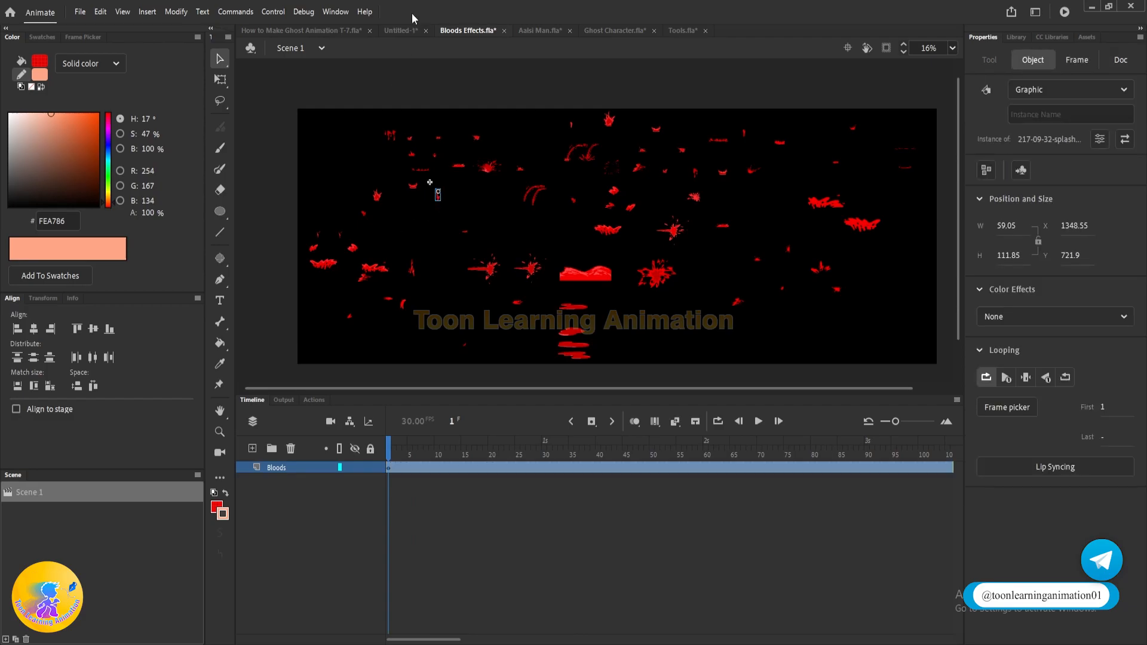
- Paste the splash into the head symbol, scale it to 25.45 by 48.2, place it over the wound and preview it
click(405, 31)
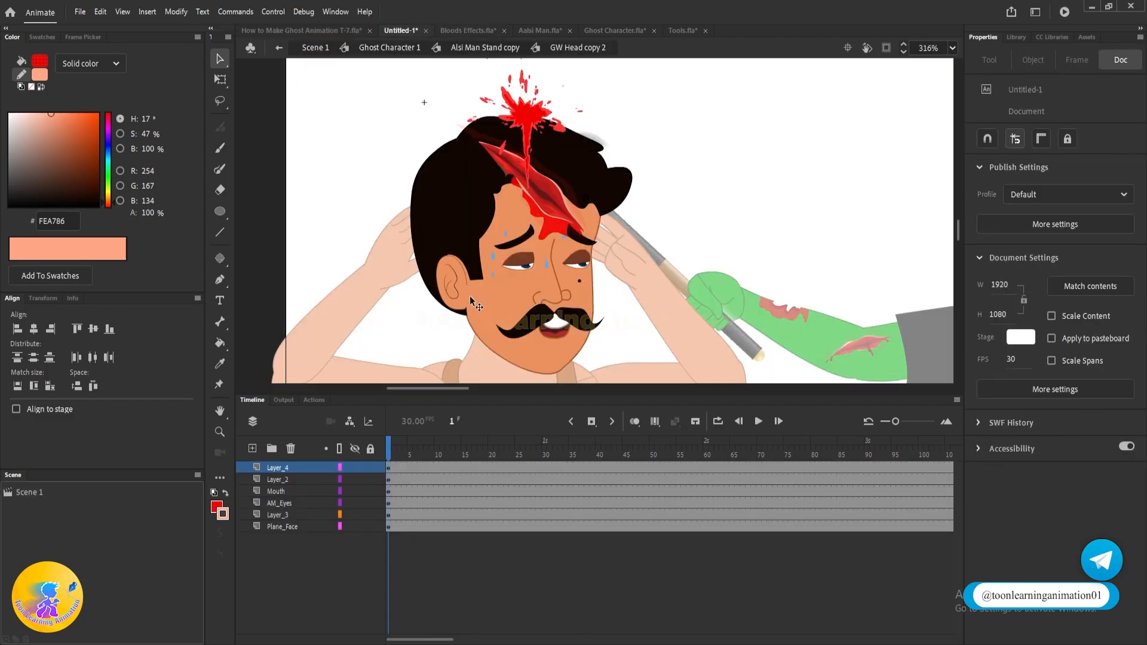
key(ctrl+v)
drag(578, 273, 548, 186)
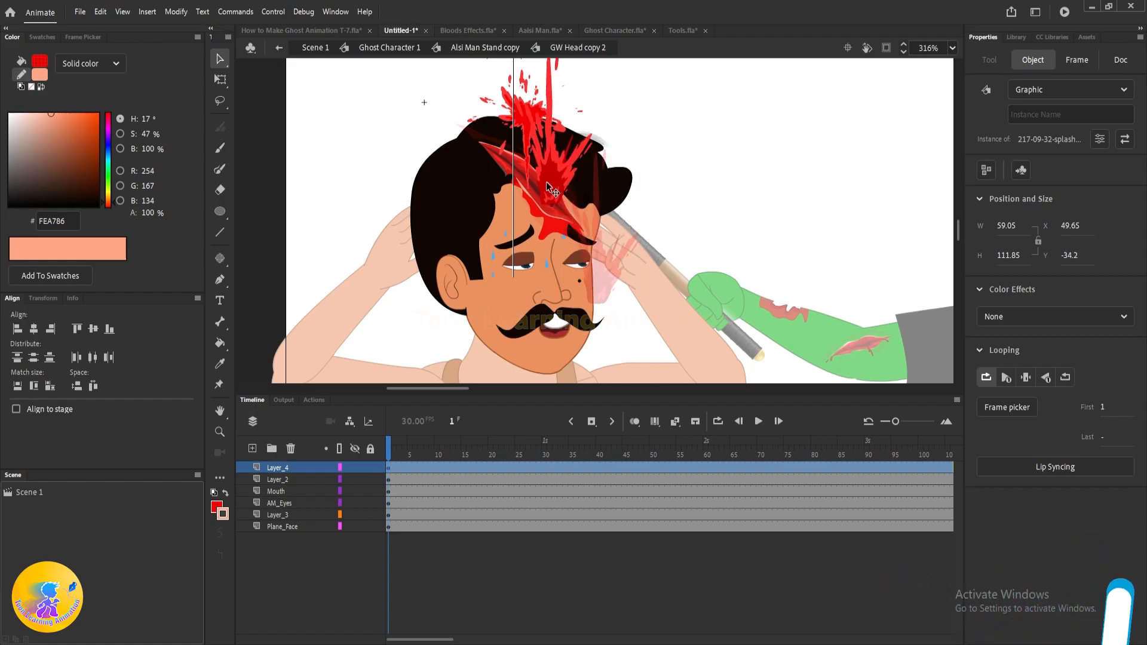
key(q)
scroll(633, 220, down, 1)
drag(606, 83, 599, 99)
drag(571, 140, 569, 195)
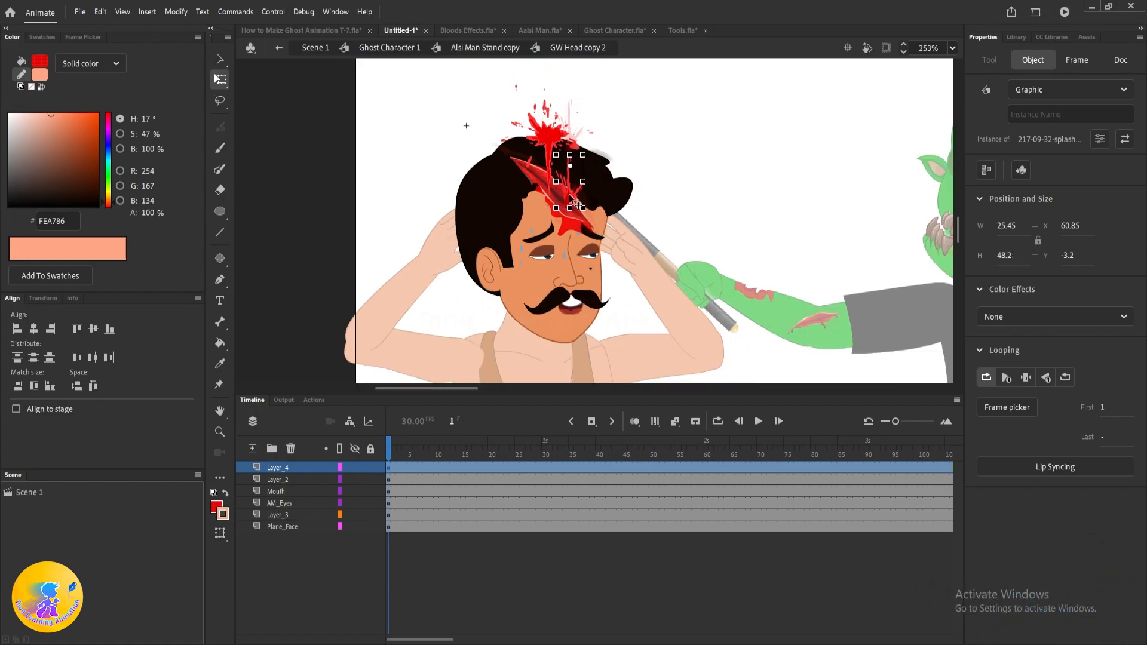
click(660, 177)
key(Return)
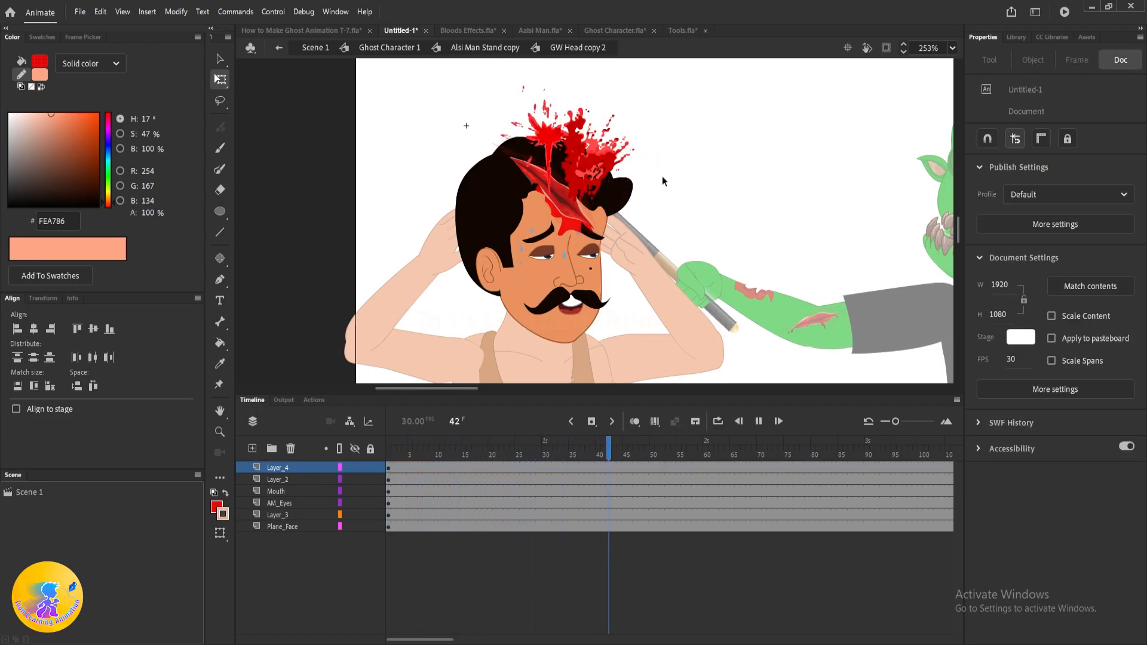
key(Return)
key(v)
- Go back out to Scene 1 and preview the blood effects together with the axe and the man's movement
double_click(692, 167)
key(Return)
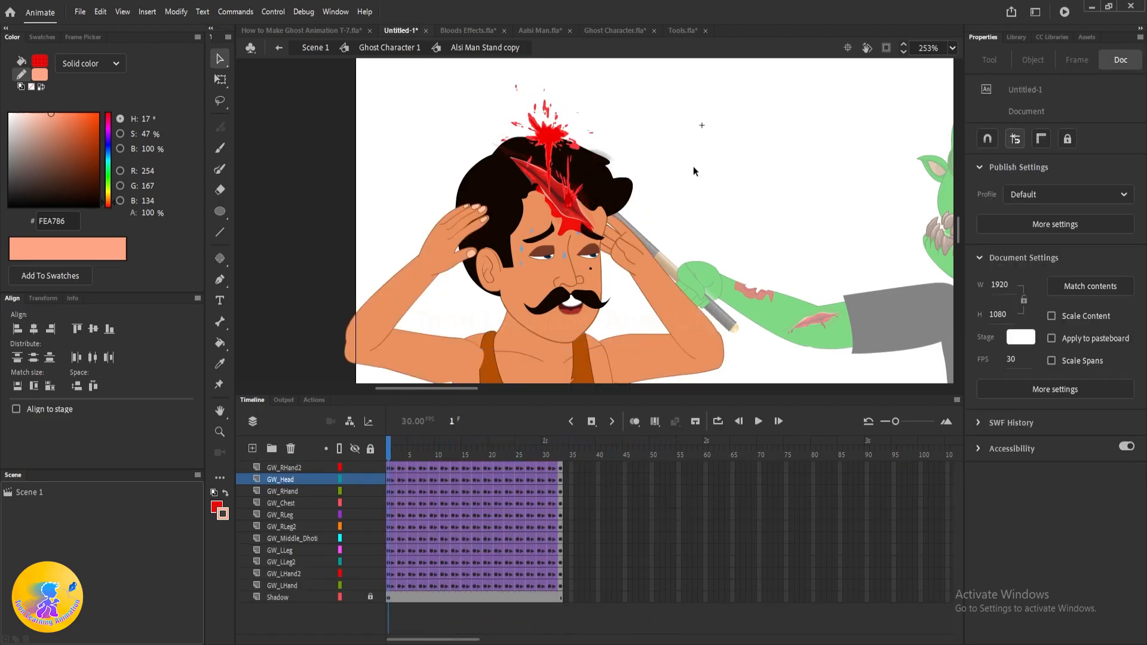
double_click(693, 169)
double_click(693, 170)
click(732, 158)
scroll(732, 156, down, 2)
key(Return)
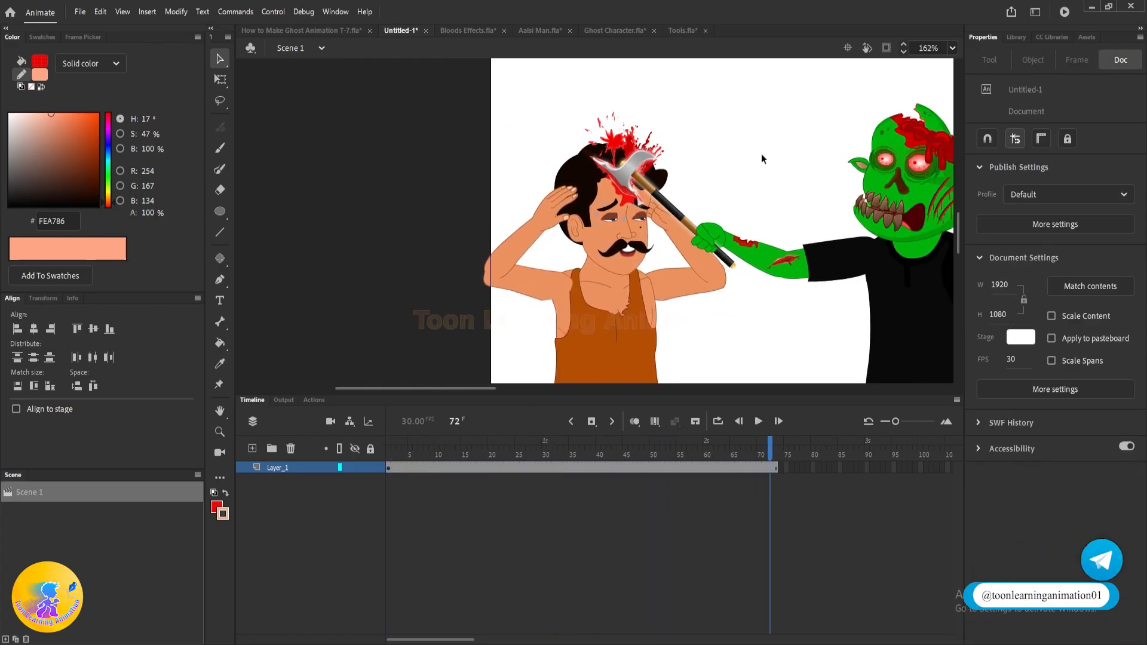
- In the man's head symbol at frame 1, tilt the large blood burst clockwise over the wound and move the small splash up along the cut
scroll(633, 143, up, 3)
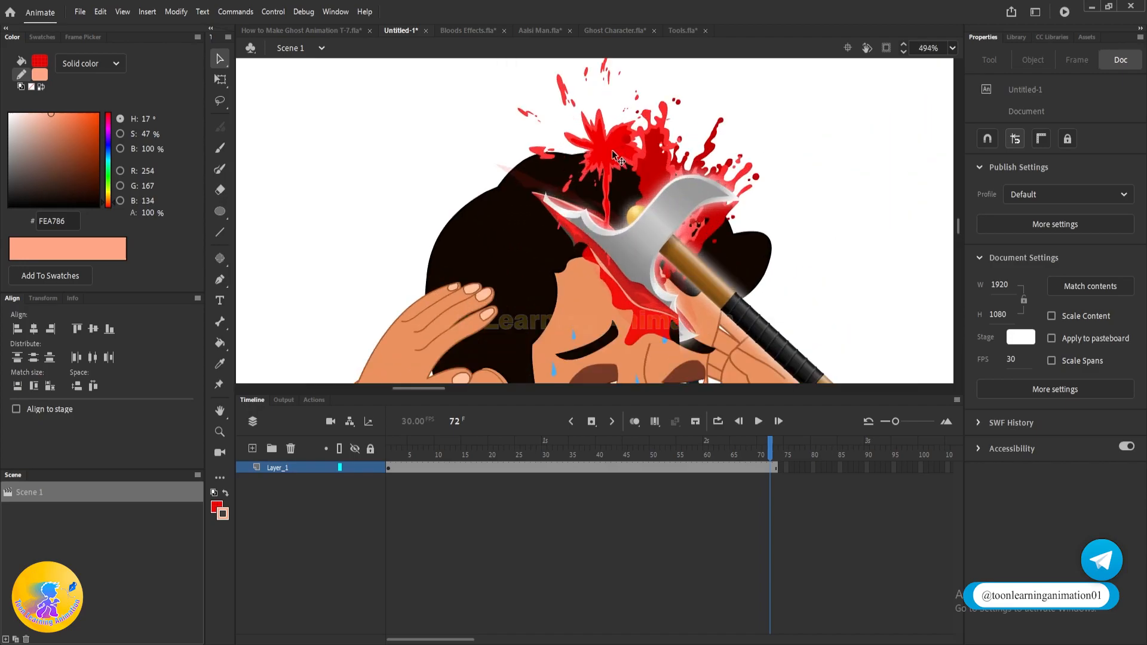
double_click(613, 152)
double_click(613, 152)
double_click(613, 152)
click(613, 152)
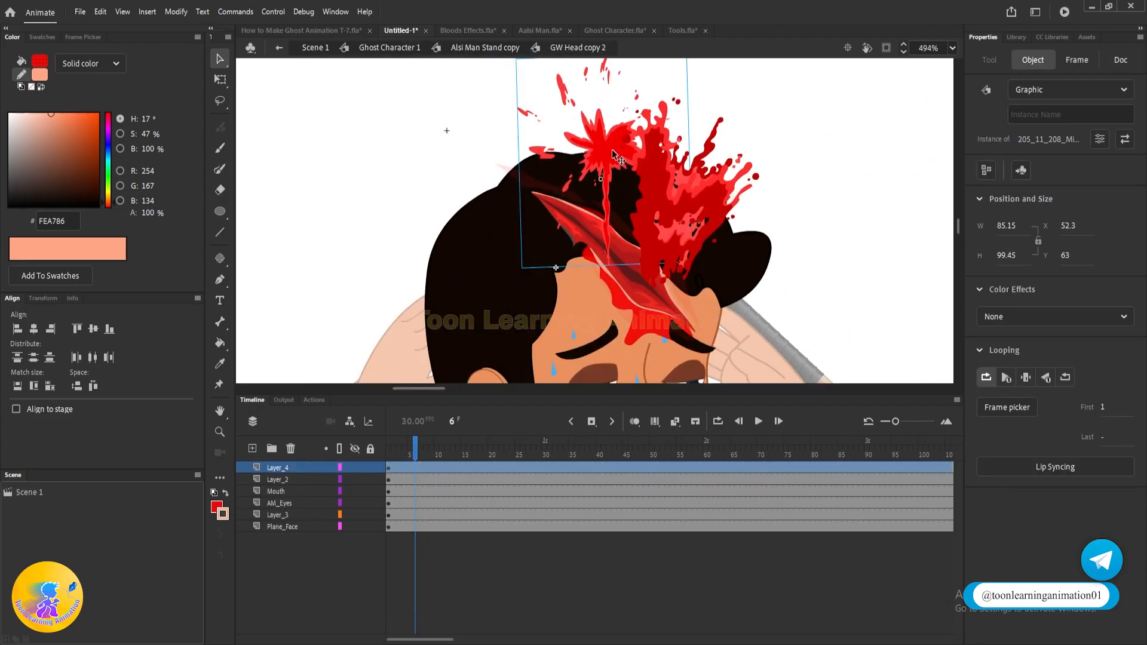
click(391, 454)
key(q)
click(602, 163)
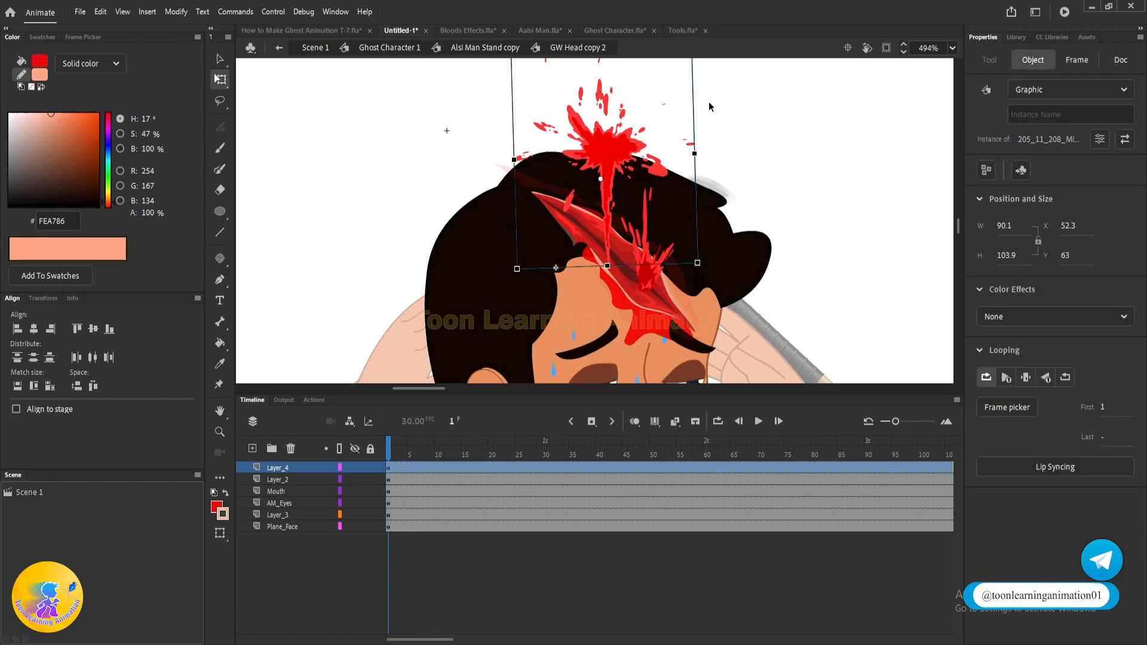
drag(706, 258, 801, 96)
drag(816, 138, 830, 181)
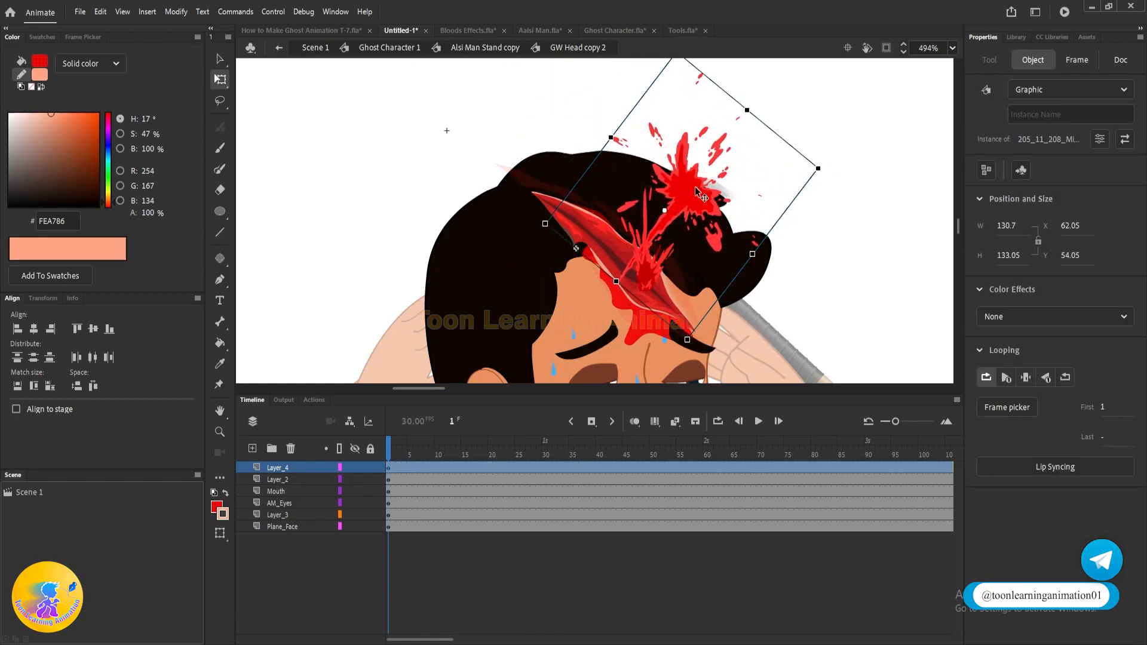
drag(700, 190, 705, 197)
drag(642, 276, 604, 238)
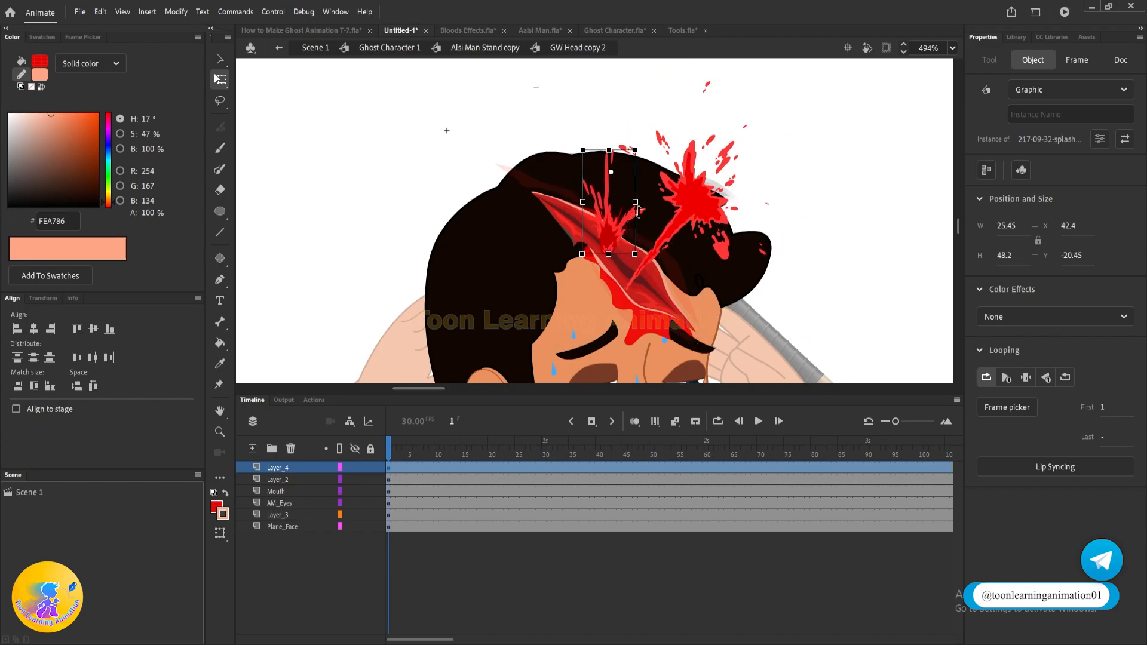
- Return to Scene 1 and preview the repositioned blood effects around the axe
scroll(645, 221, down, 2)
double_click(778, 167)
double_click(779, 168)
double_click(778, 166)
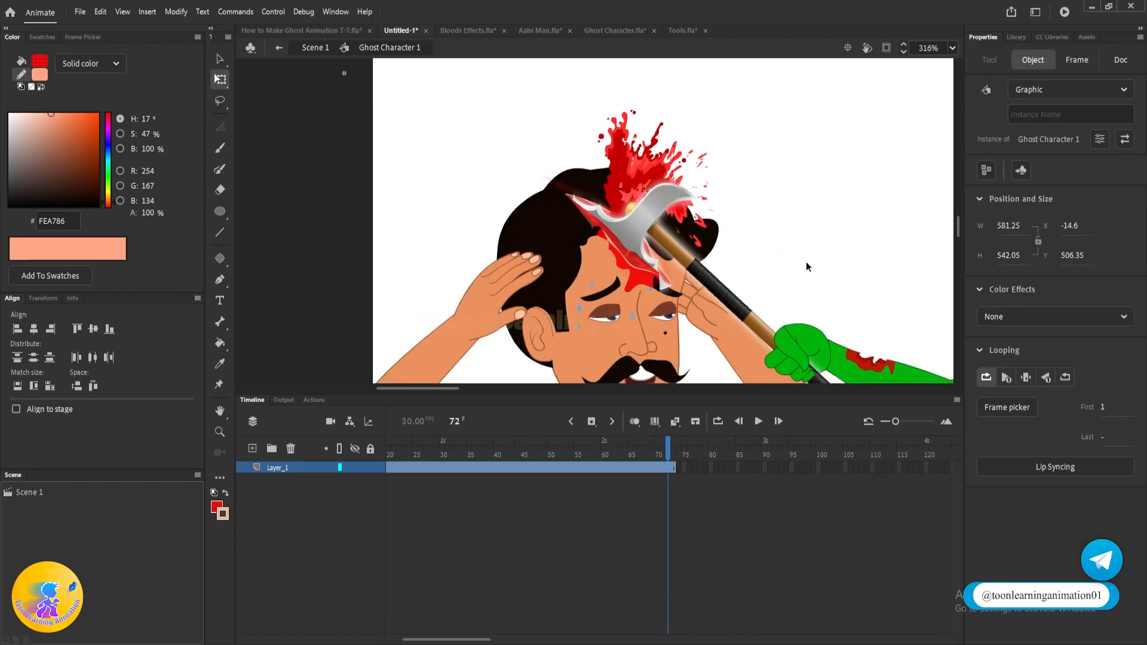
key(Return)
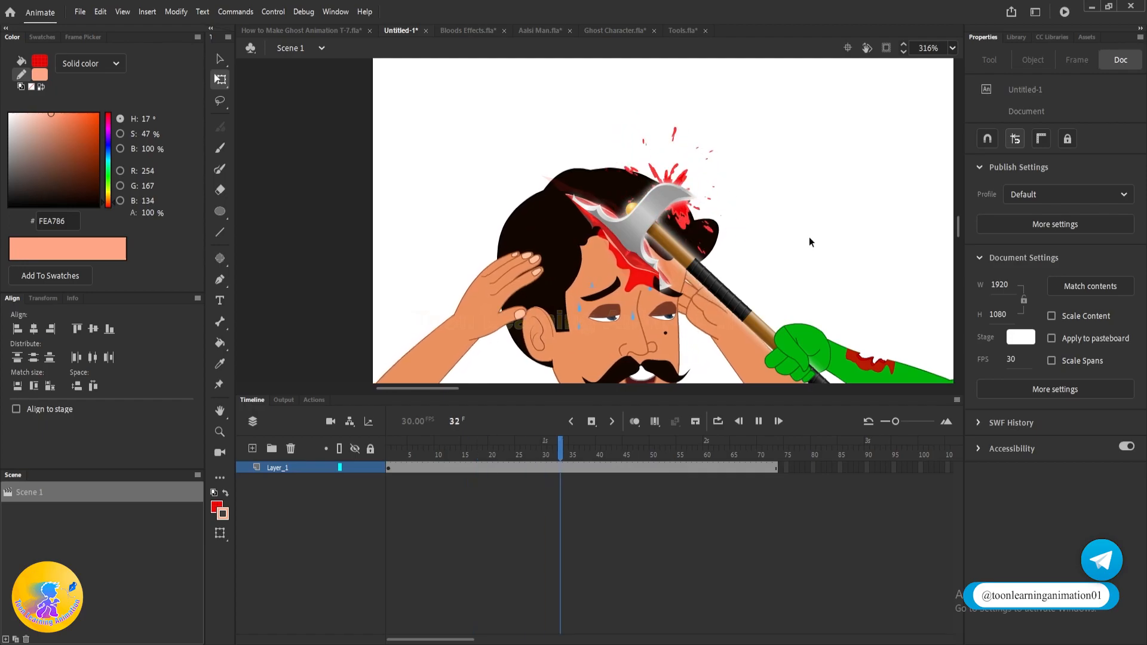
key(Return)
key(v)
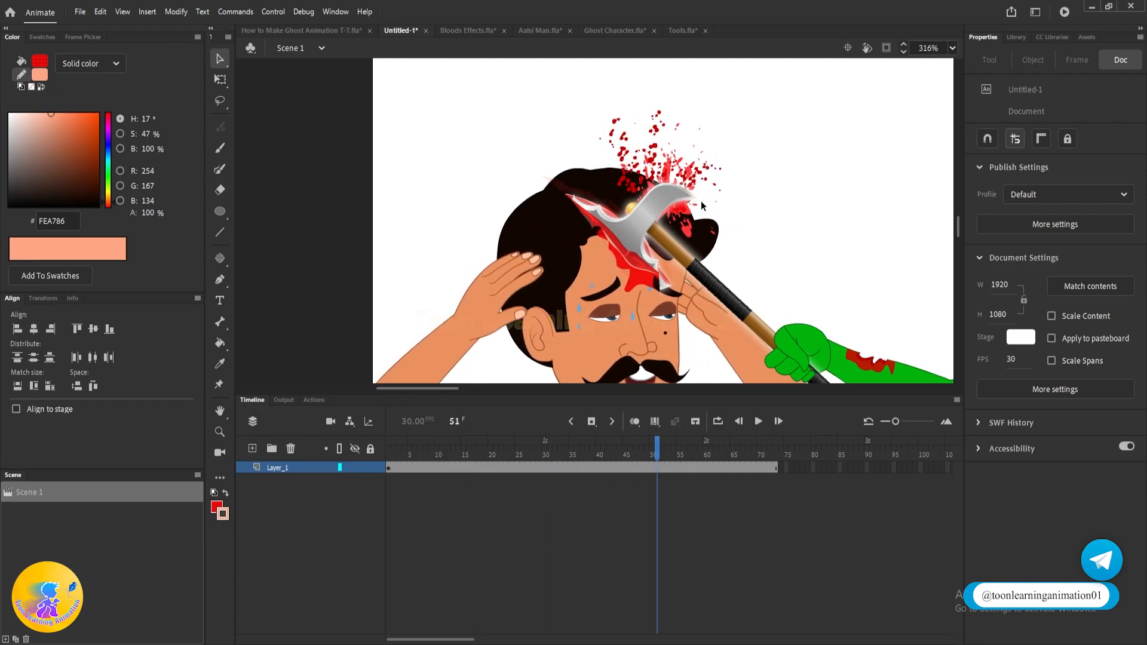
- Open the Ghost Character 1 symbol and add a new layer directly above the man's layer, Layer_2
scroll(701, 200, up, 1)
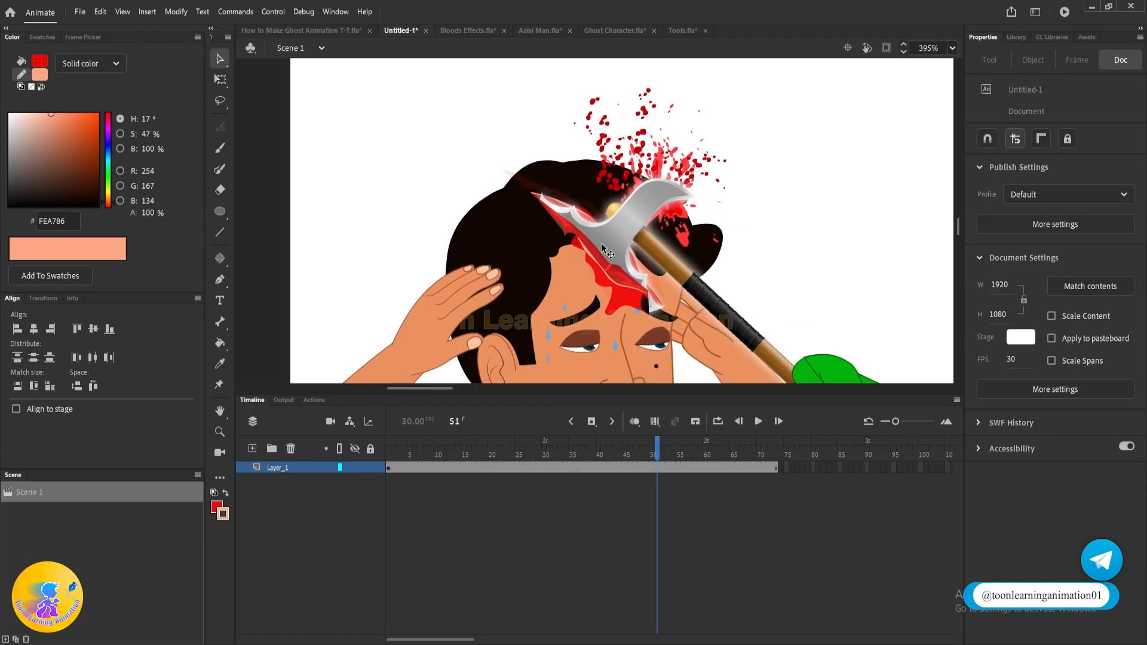
double_click(601, 242)
double_click(601, 243)
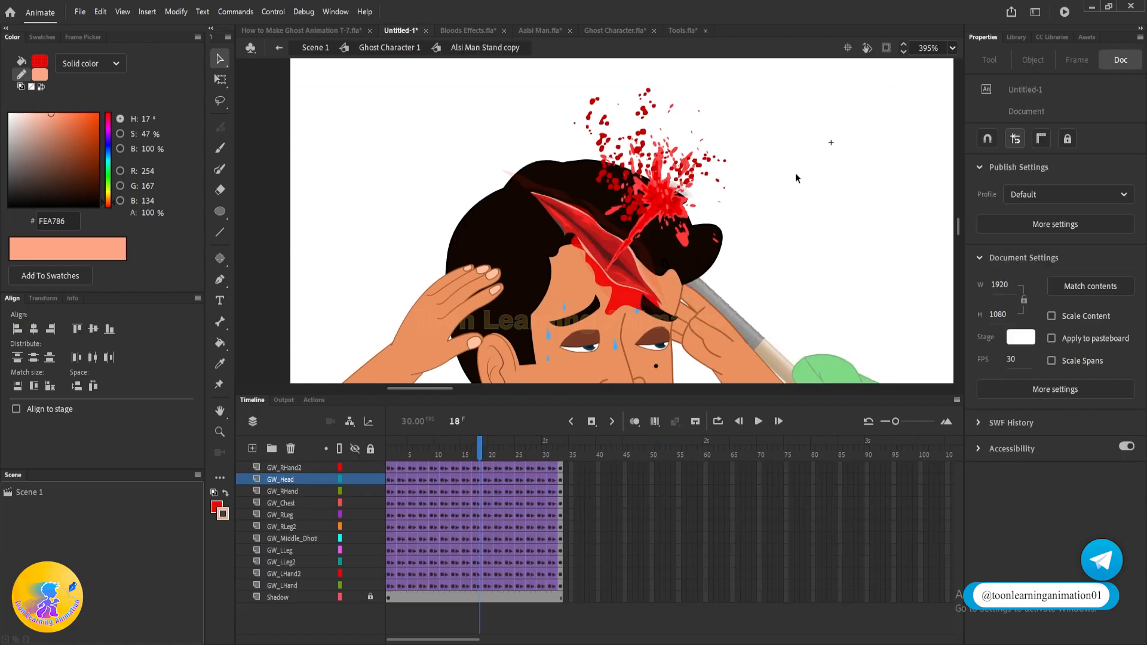
double_click(795, 173)
click(627, 238)
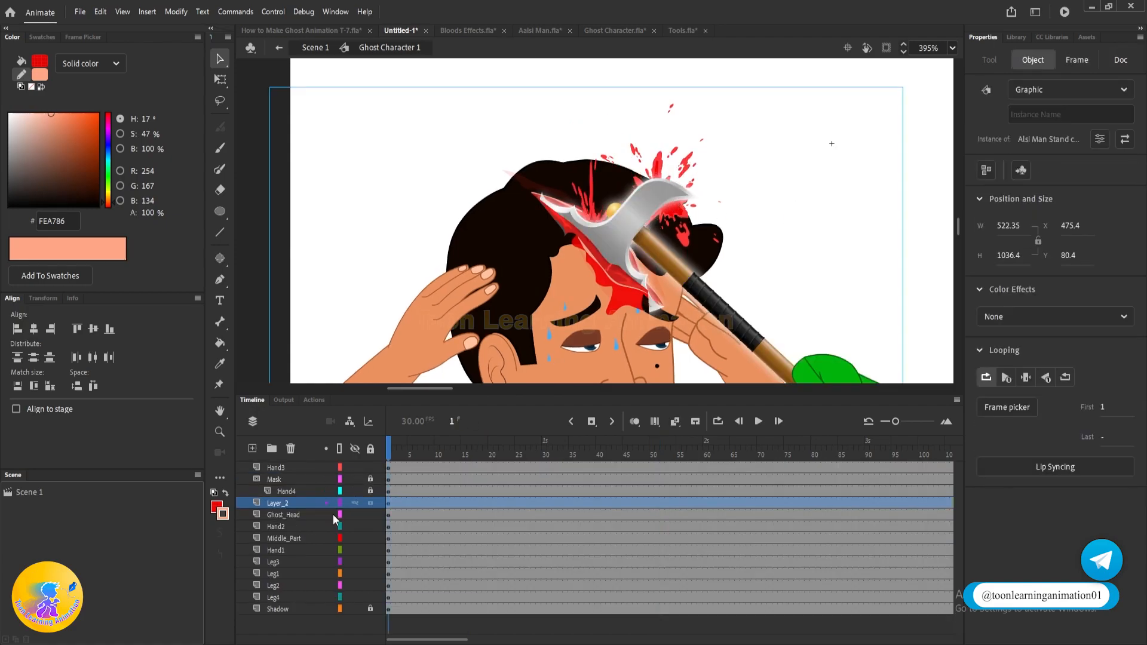
click(252, 448)
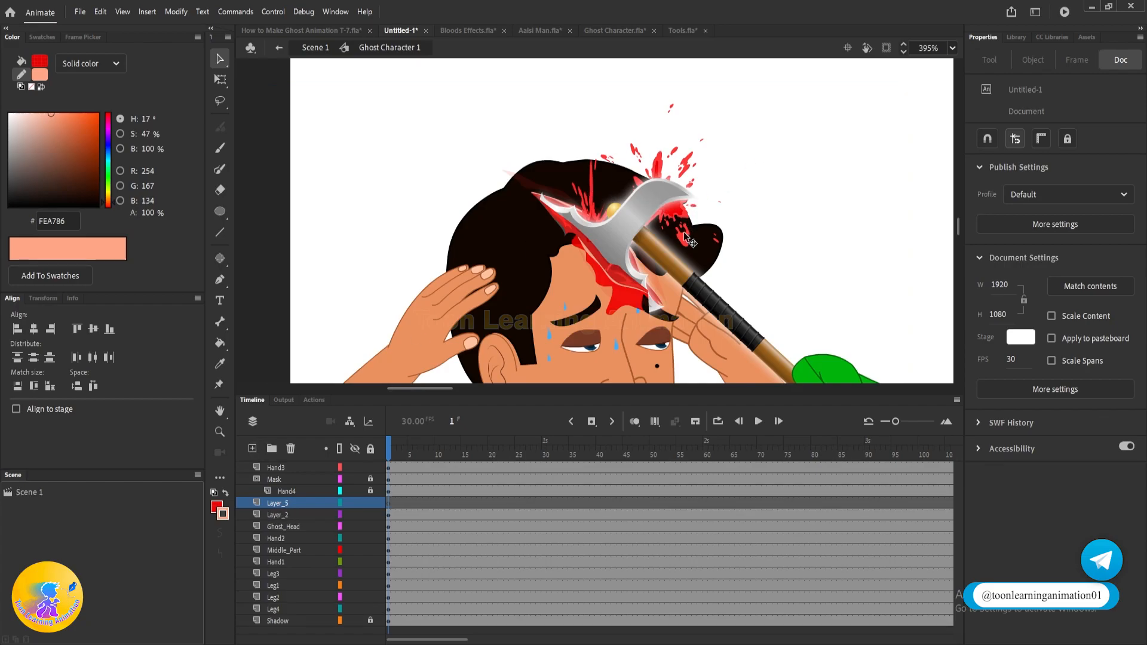
- Copy the small 217-09-32 blood splash from the man's head symbol and paste it into the new layer of Ghost Character 1
double_click(680, 218)
click(595, 225)
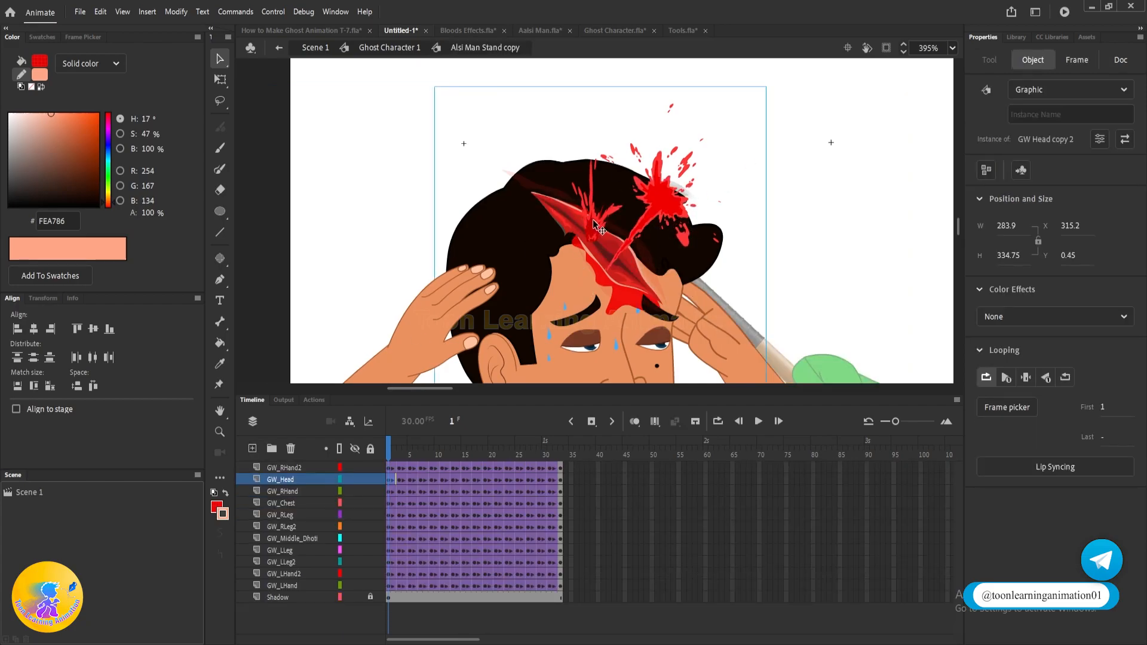
click(790, 154)
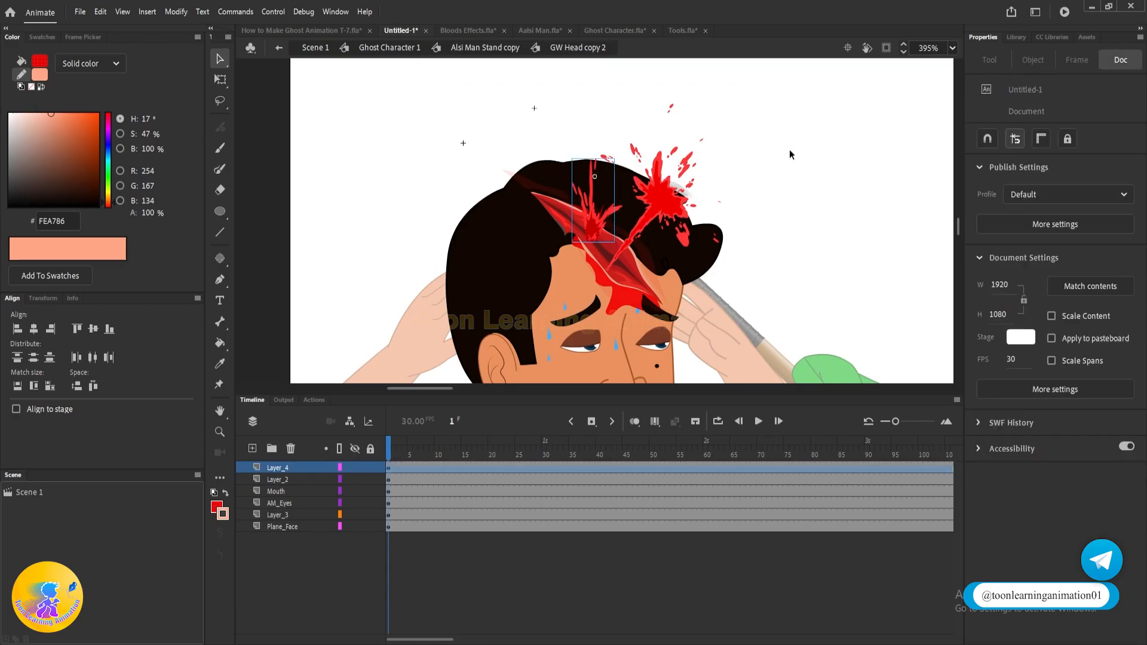
double_click(790, 154)
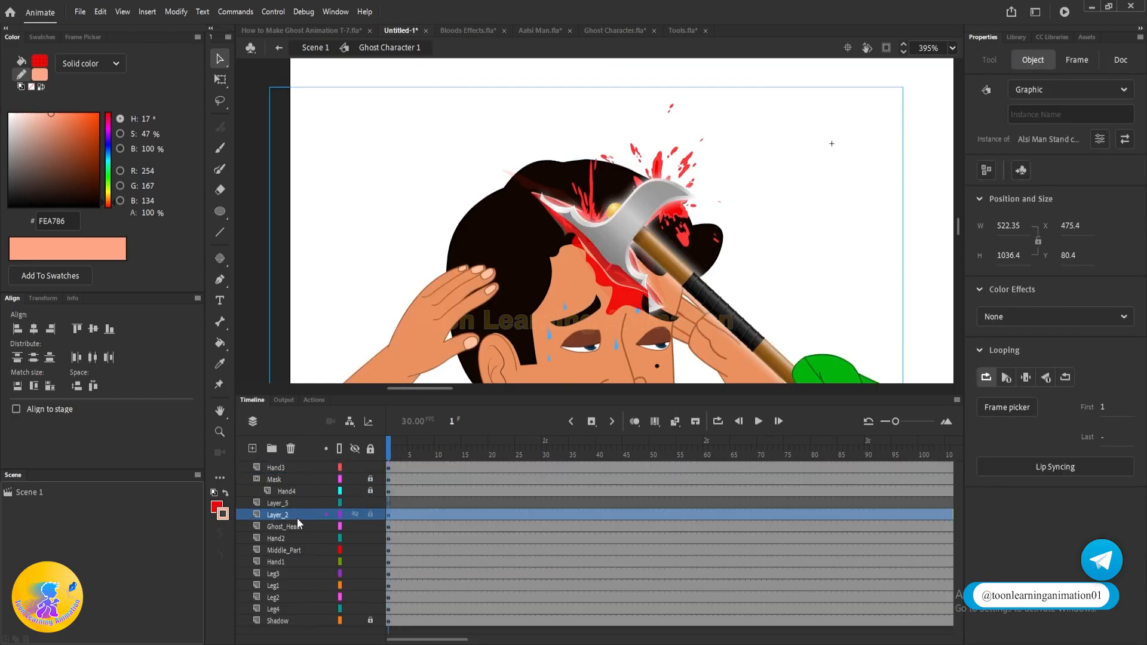
click(389, 503)
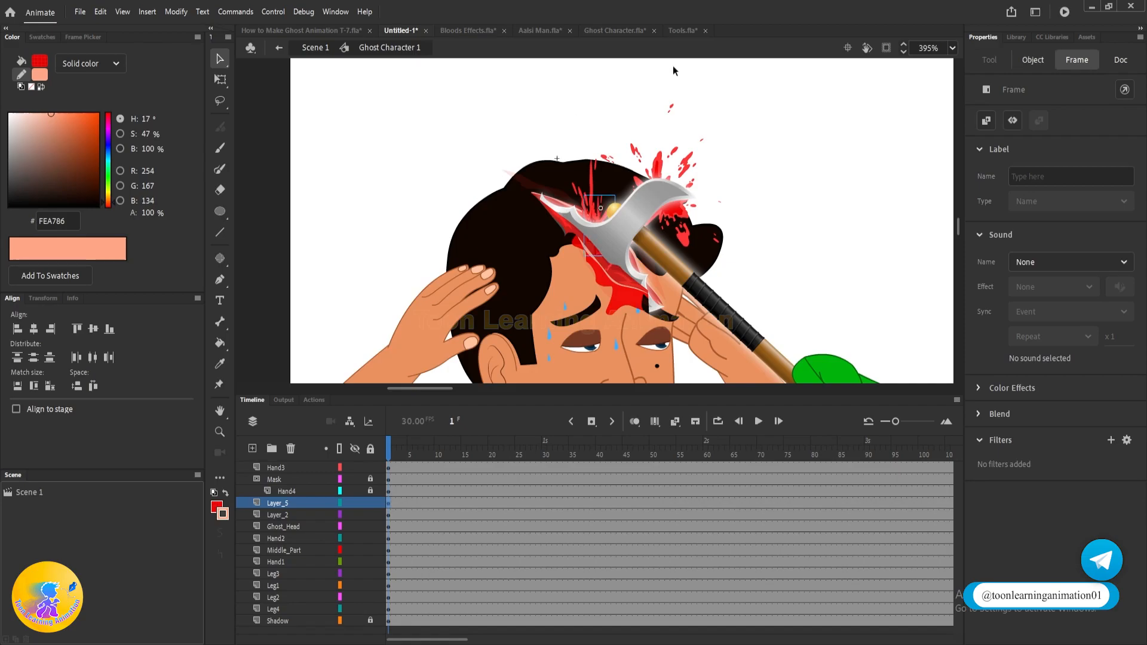
- Move Layer_5 above the Mask layer, place the splash over the axe blade at the wound and preview it
drag(270, 506, 256, 472)
click(604, 243)
click(721, 225)
key(Return)
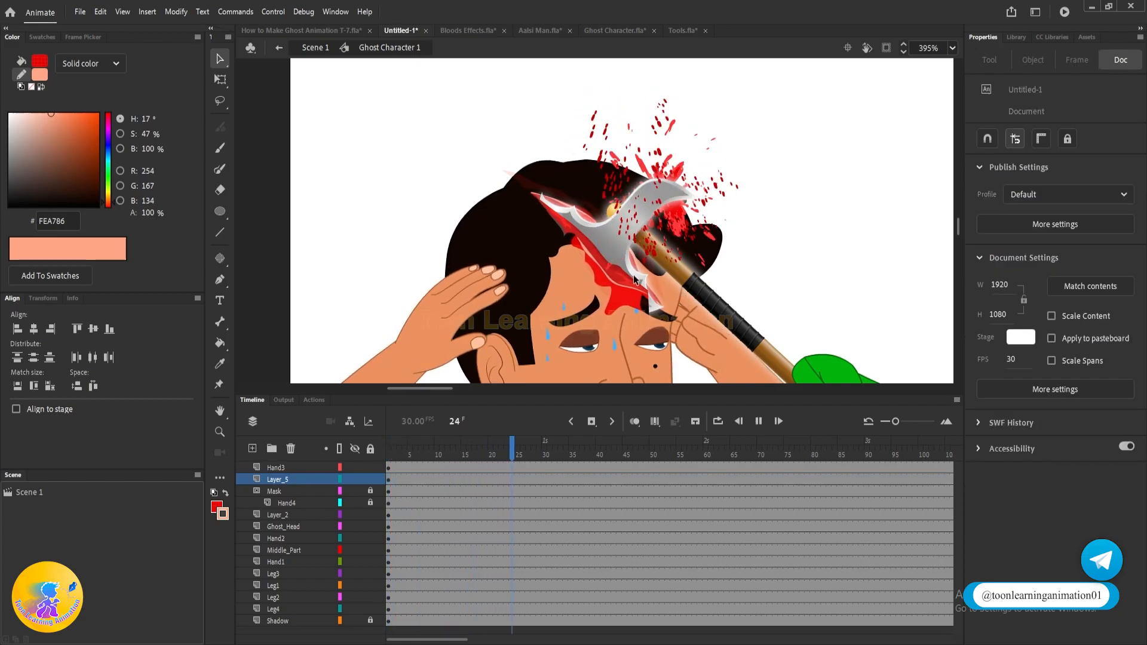
key(Return)
- At frame 1, start the front splash's loop at frame 6, rotate it clockwise over the axe blade and preview it
click(389, 453)
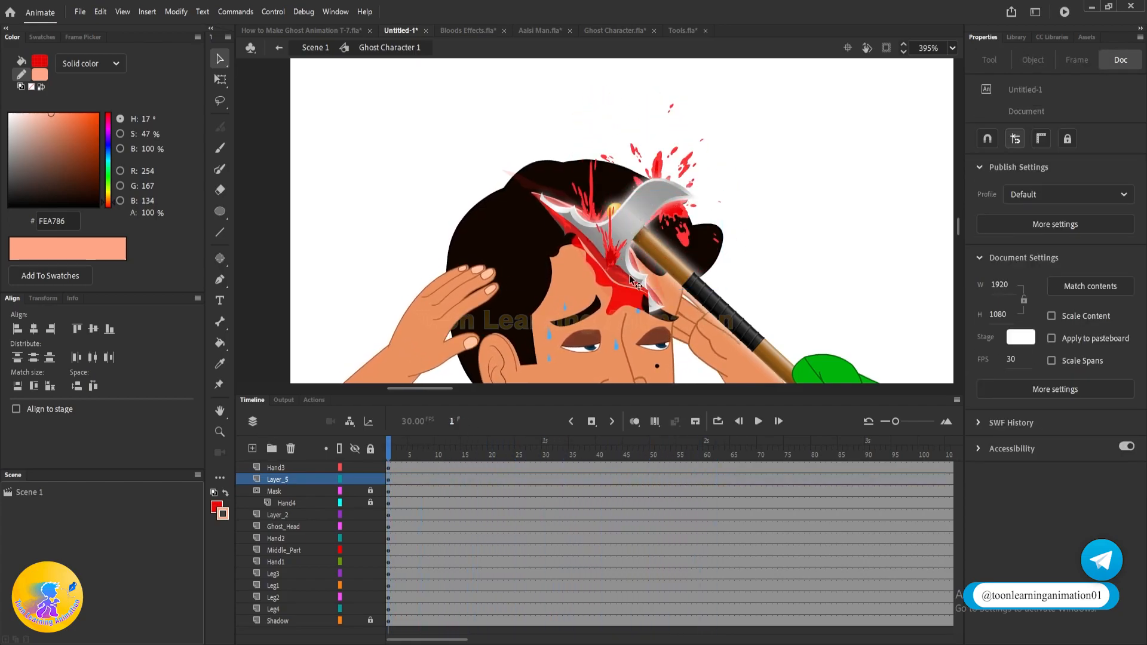
click(611, 254)
drag(1102, 407, 1109, 406)
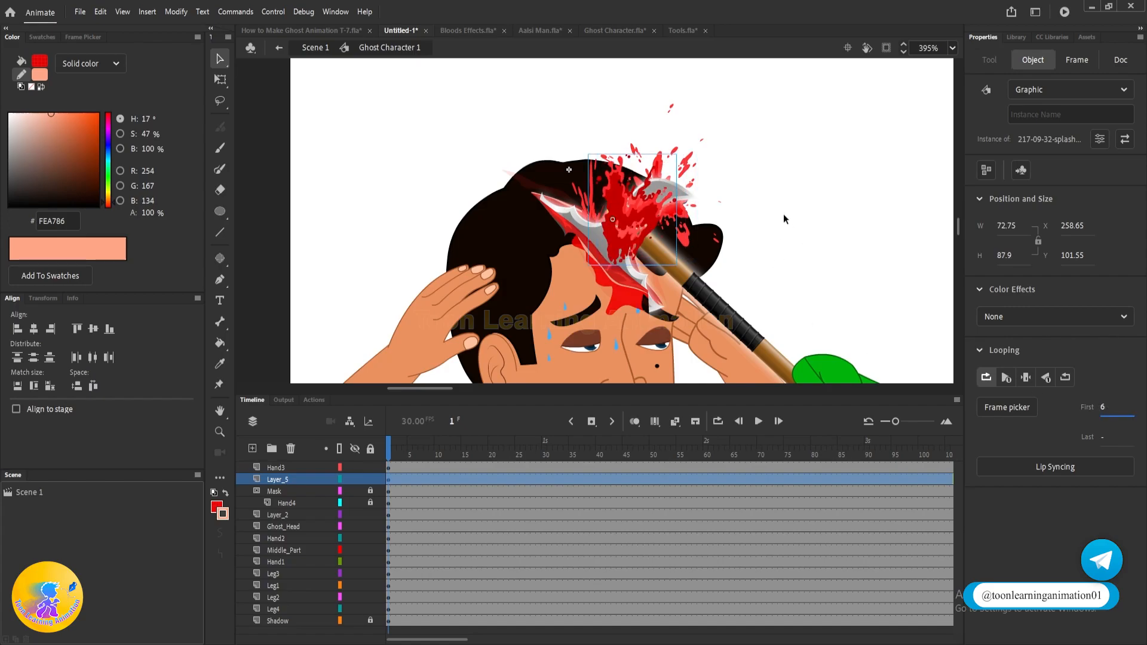
key(q)
drag(684, 149, 697, 181)
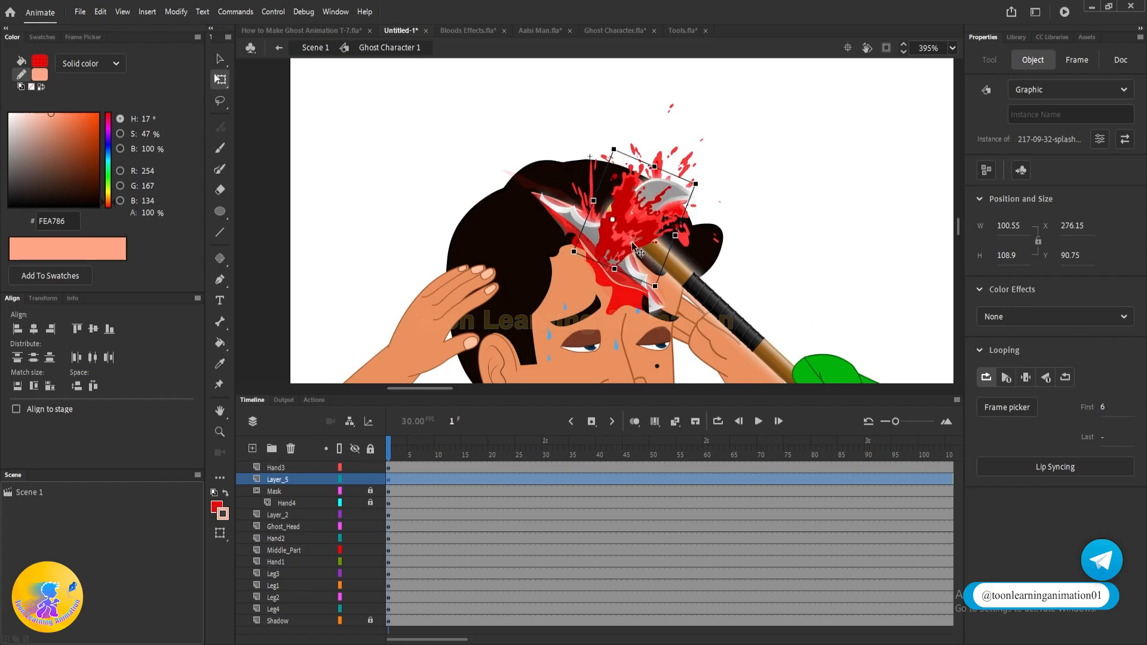
key(Return)
key(Return)
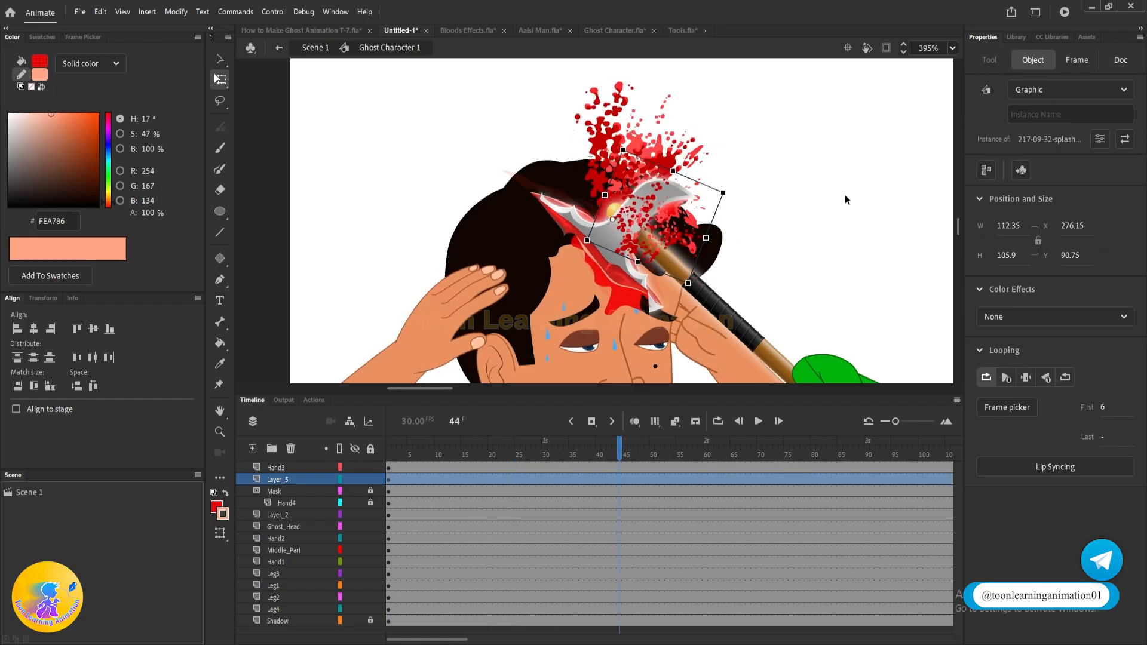
key(v)
click(841, 192)
- Open the man's Plane Face copy 2 symbol and add a new top layer for a blood stain
scroll(722, 163, down, 3)
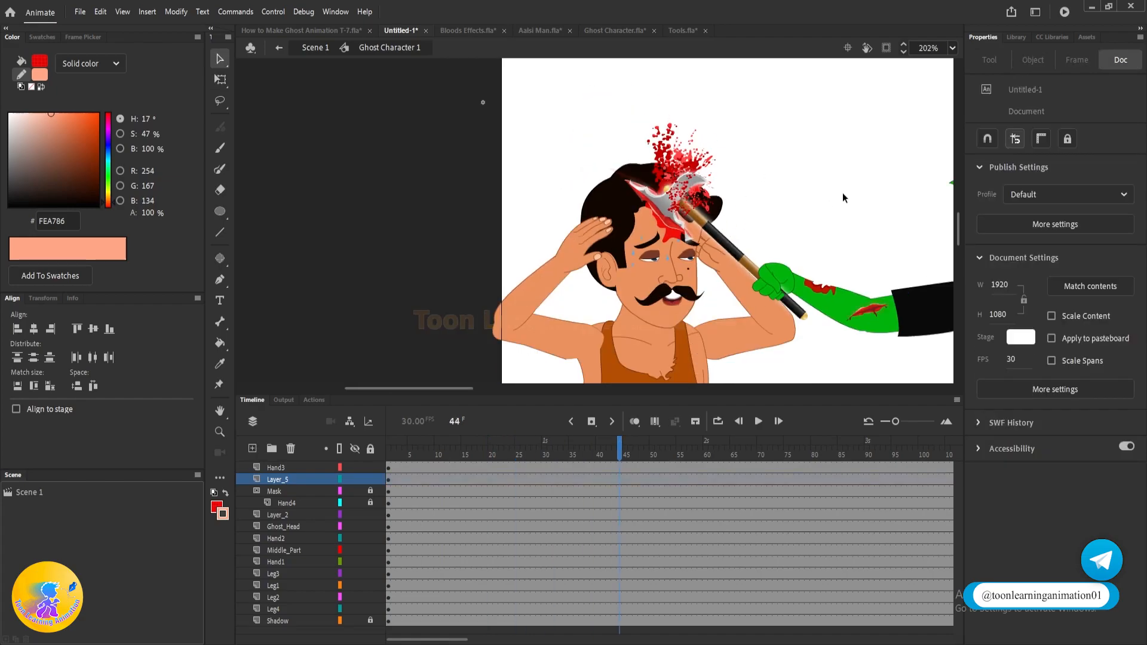
drag(840, 192, 721, 157)
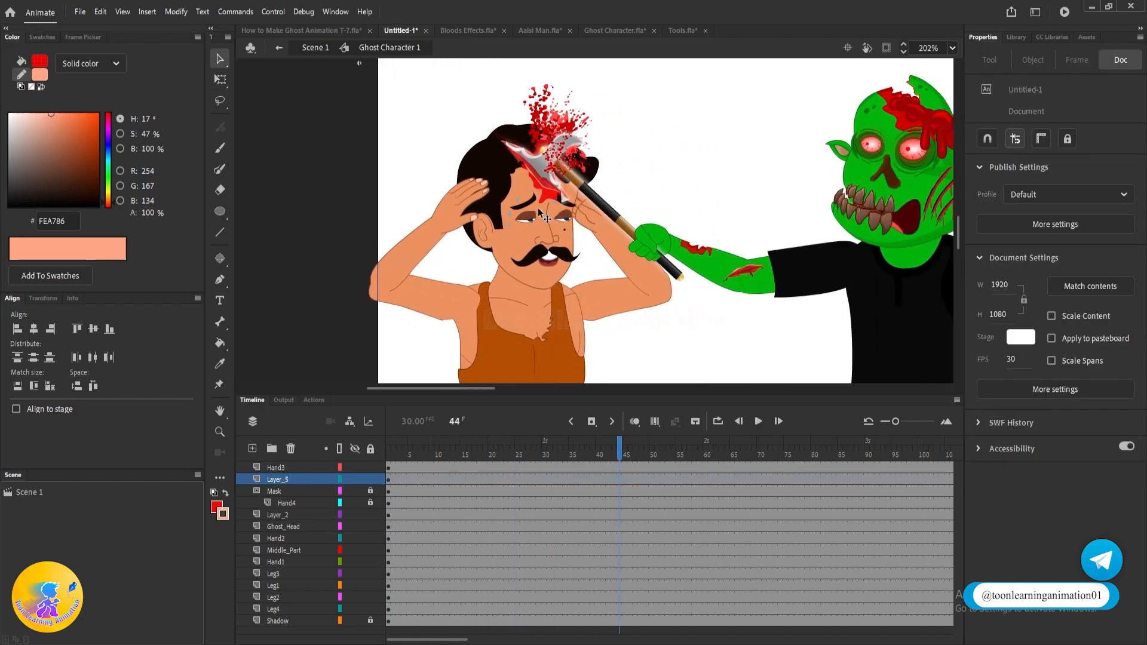
scroll(543, 211, up, 2)
double_click(532, 250)
double_click(532, 250)
double_click(532, 250)
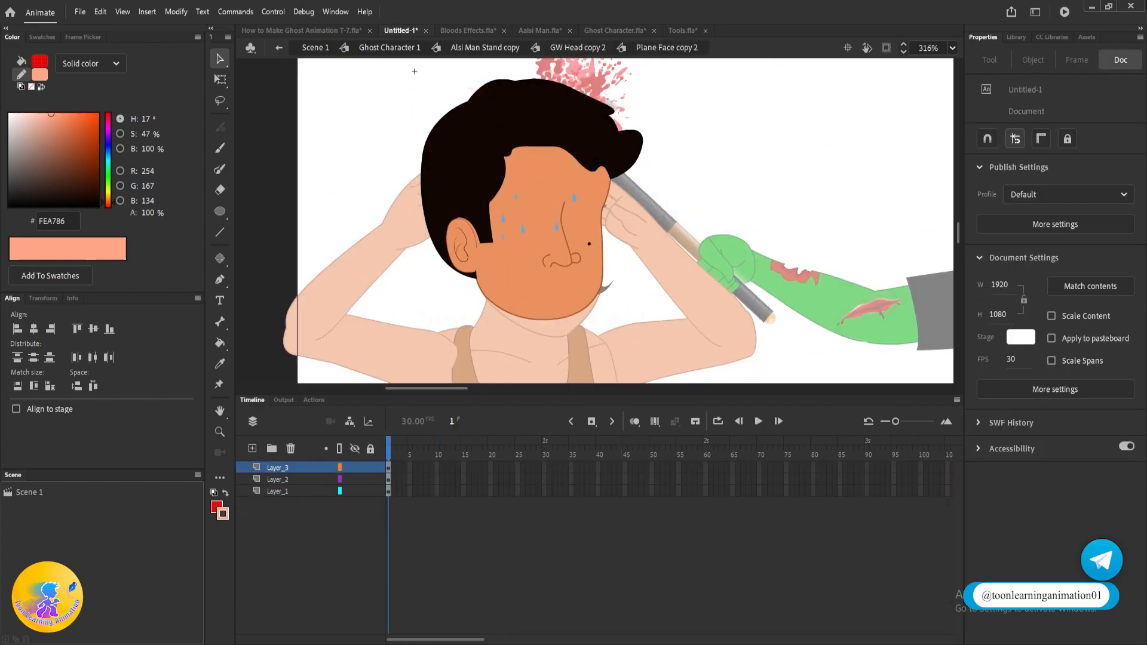
scroll(570, 234, up, 2)
click(252, 449)
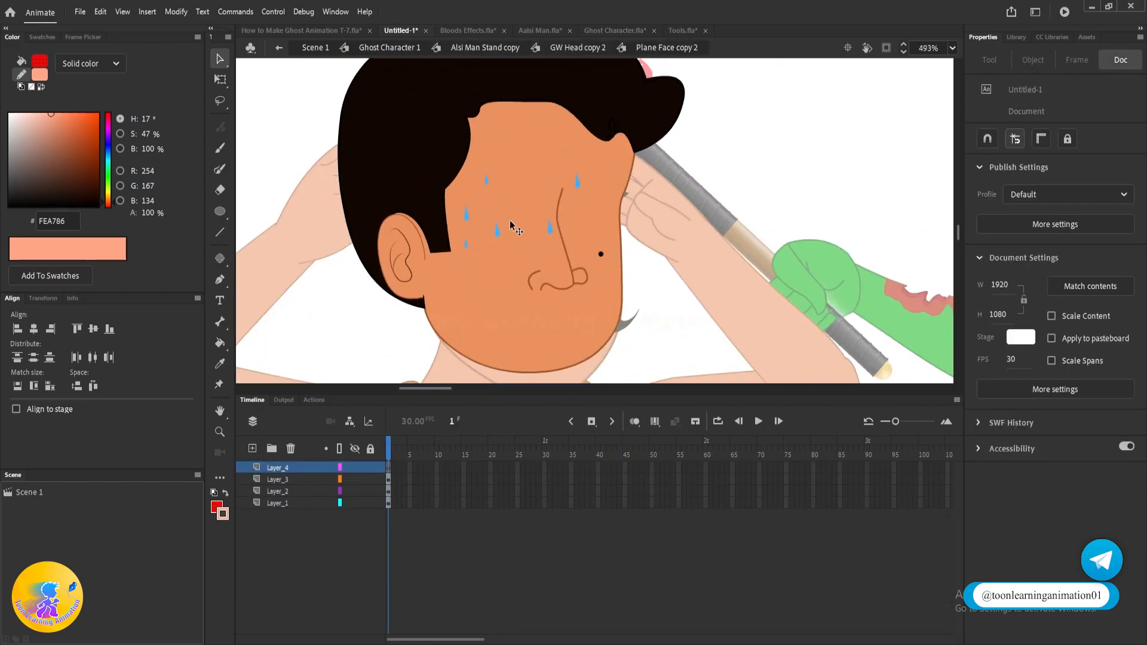
- Draw a jagged blood stain down the nose and across both cheeks with the Pen tool, fill it red and delete its outline
key(p)
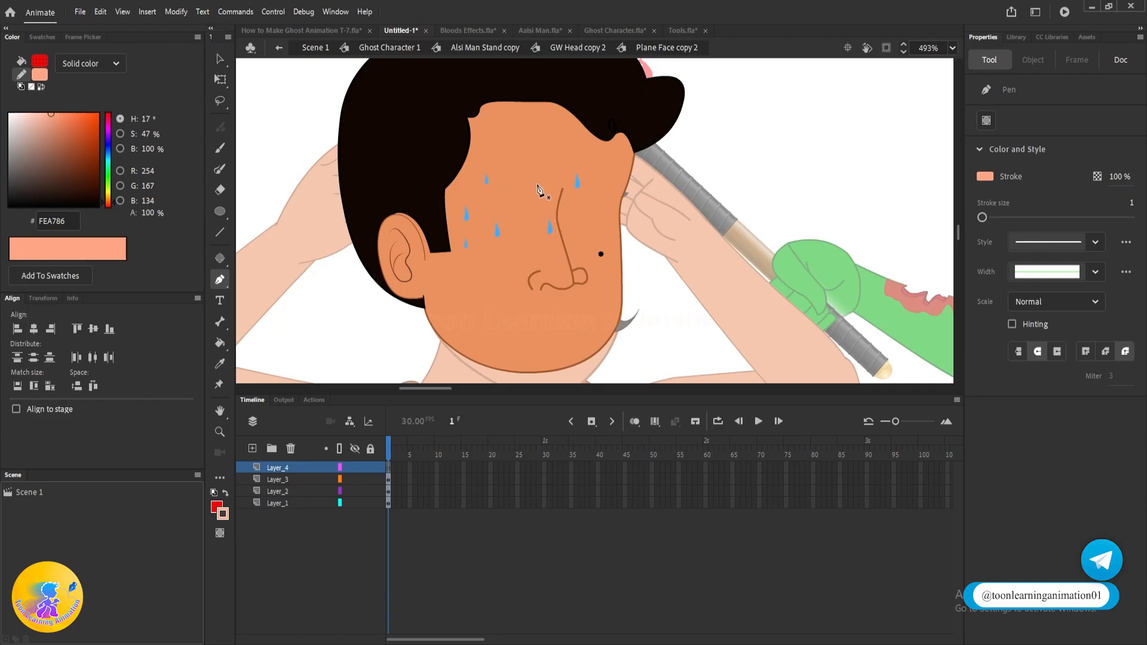
click(555, 192)
click(565, 202)
drag(538, 183, 548, 189)
key(k)
click(557, 244)
key(v)
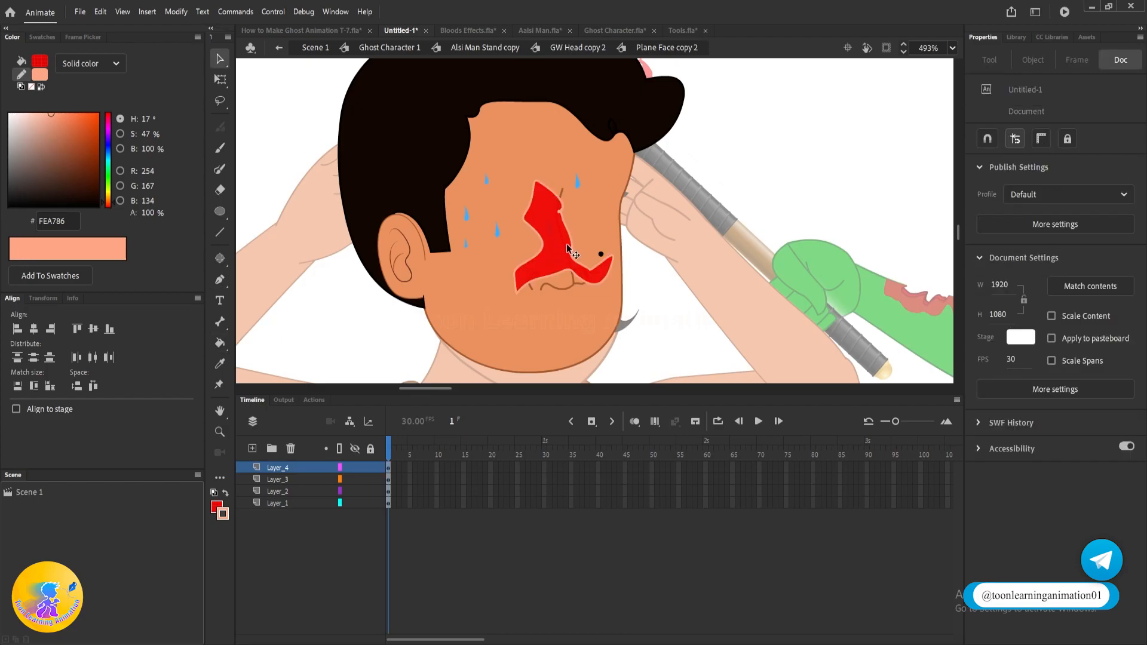
double_click(568, 243)
key(Delete)
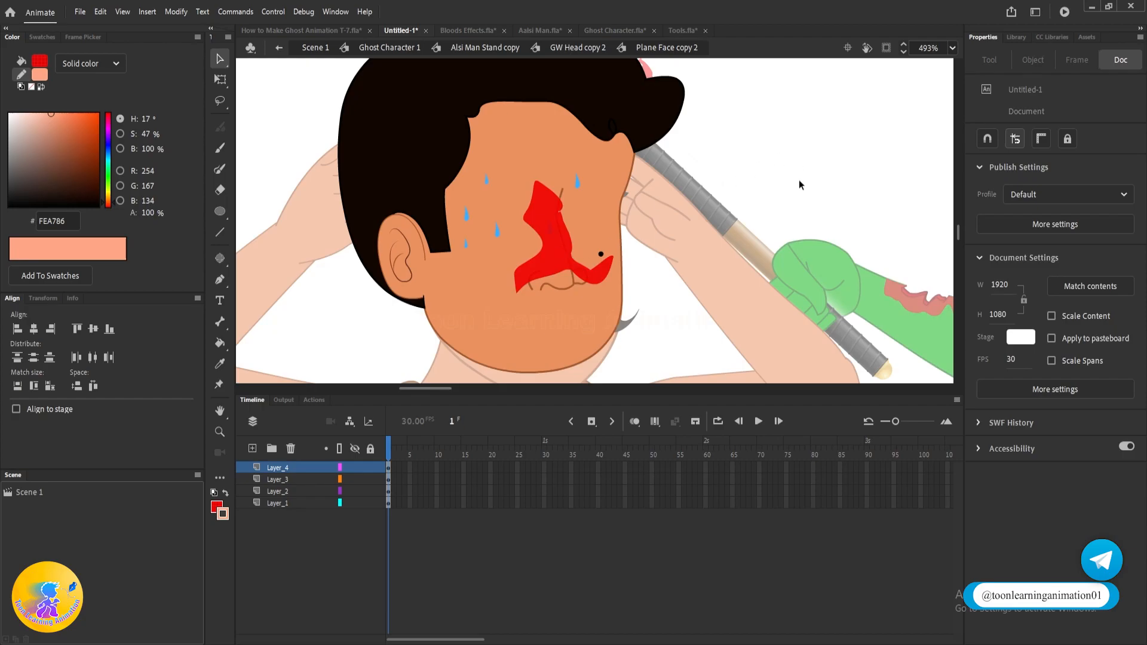
- Go back out to Ghost Character 1 and check the face stain together with the axe and blood effects
double_click(799, 181)
double_click(799, 181)
double_click(799, 182)
scroll(644, 214, down, 7)
double_click(681, 186)
click(681, 186)
drag(702, 176, 632, 113)
scroll(687, 147, down, 2)
click(678, 449)
- Open the Ghost Head symbol and set the Ghost Lips to the open-mouth pose at frame 5
scroll(705, 144, up, 6)
double_click(757, 167)
click(757, 167)
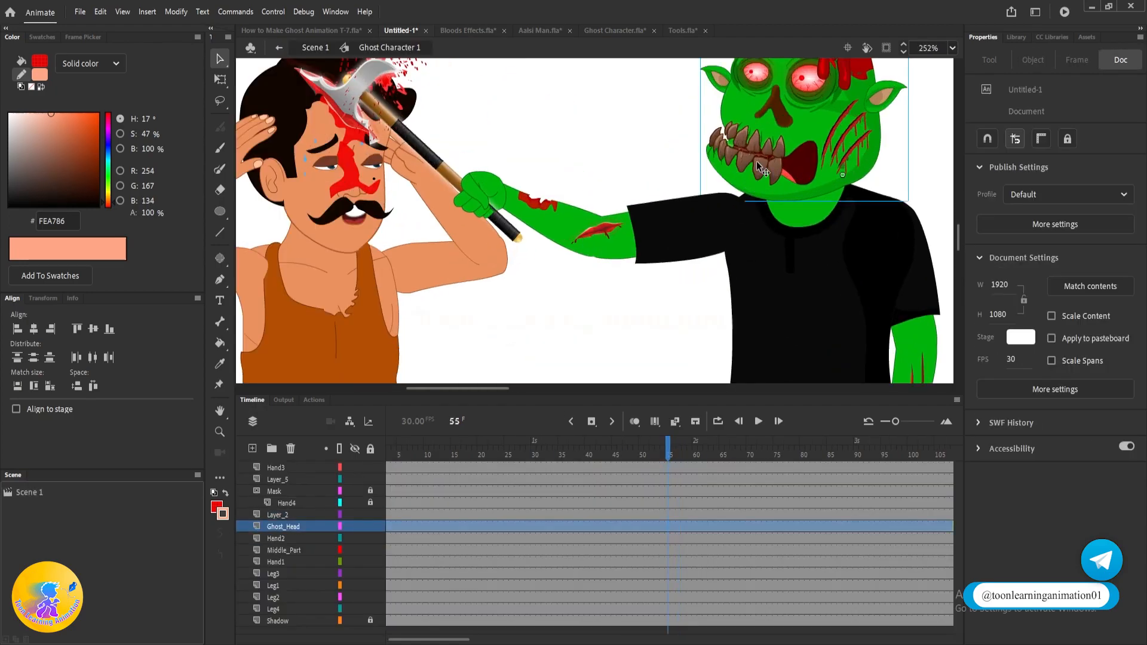
double_click(758, 166)
click(716, 324)
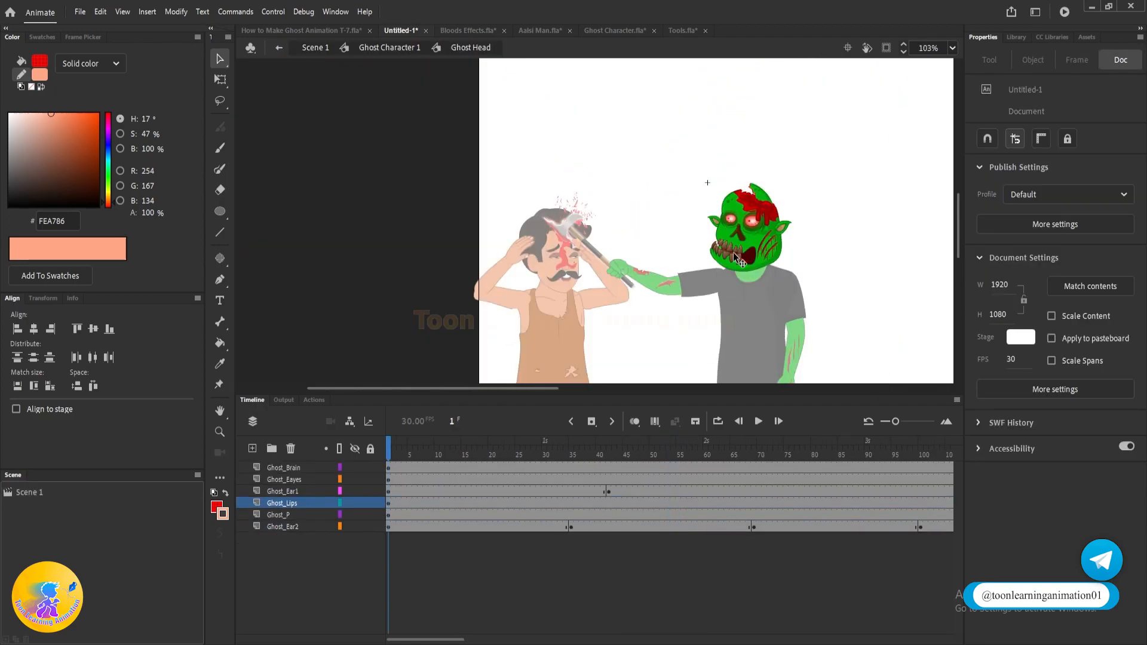
click(736, 258)
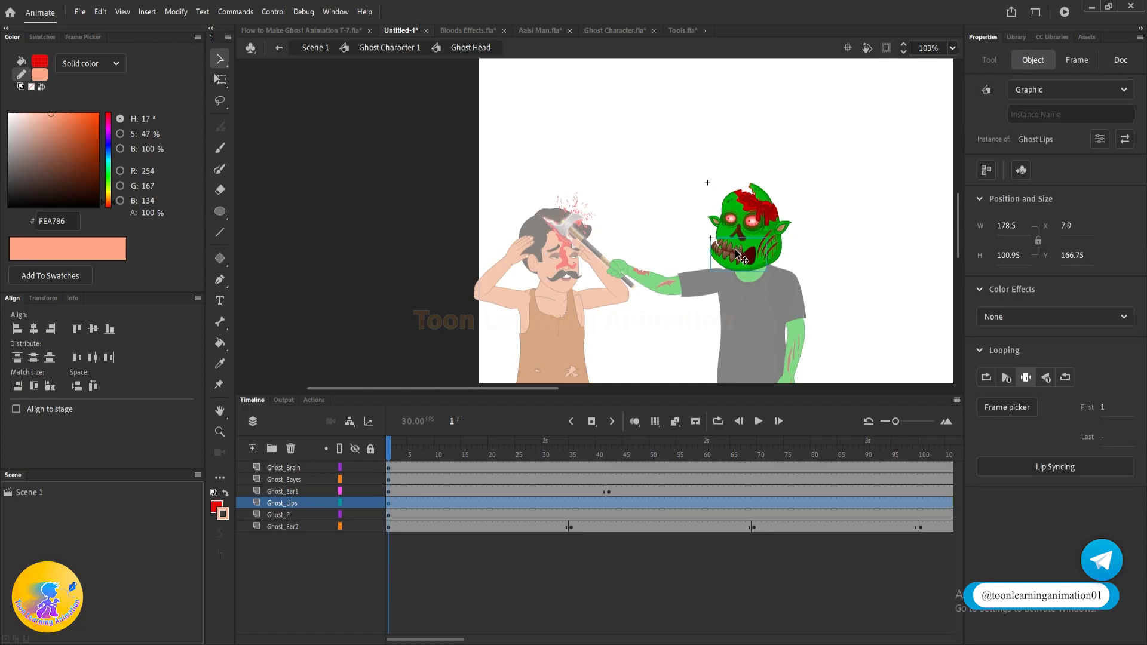
double_click(741, 259)
double_click(708, 163)
click(95, 38)
click(96, 188)
scroll(731, 248, up, 3)
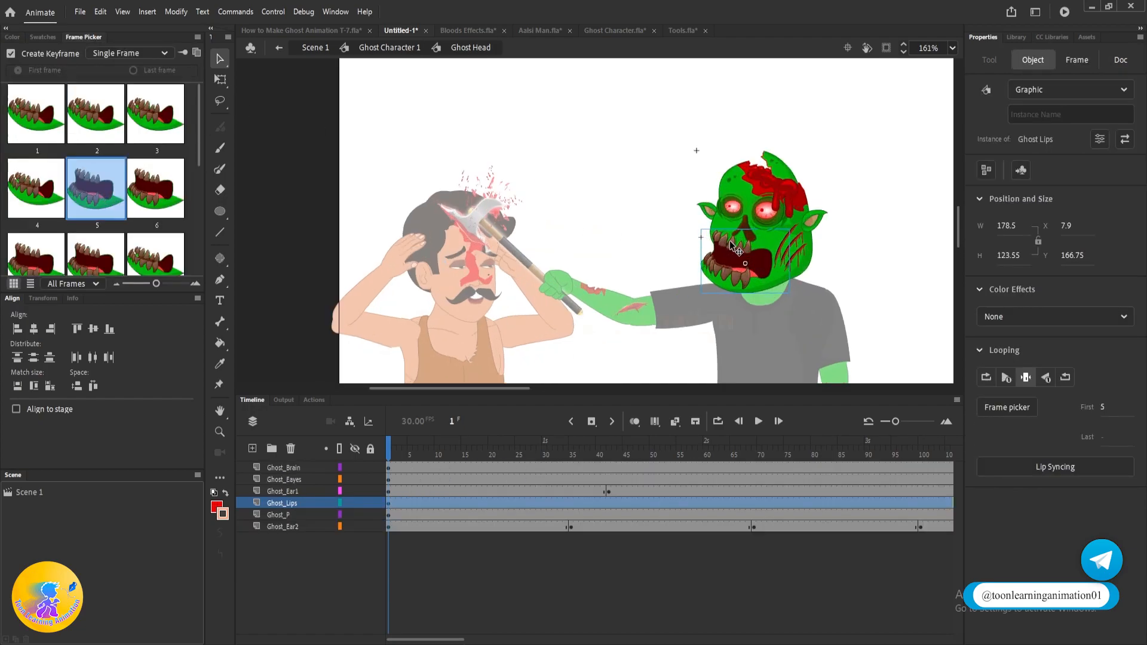
- Select the Ghost Eayes instance and set its first frame to the half-closed pose at frame 4
key(q)
scroll(745, 190, up, 2)
click(733, 219)
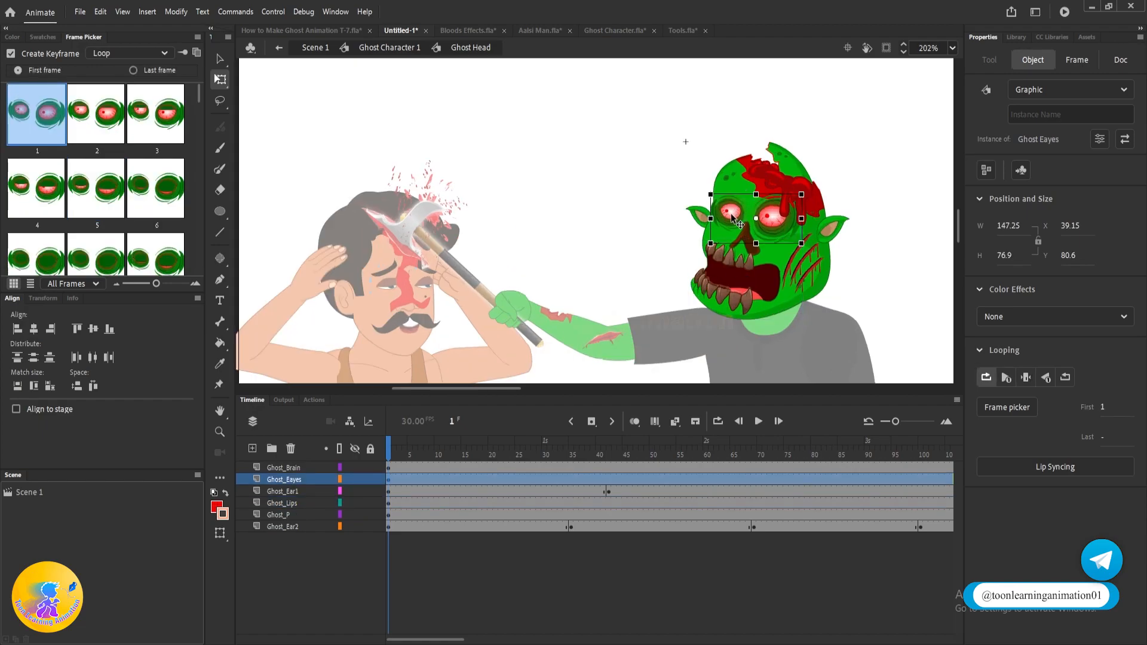
click(162, 124)
click(96, 188)
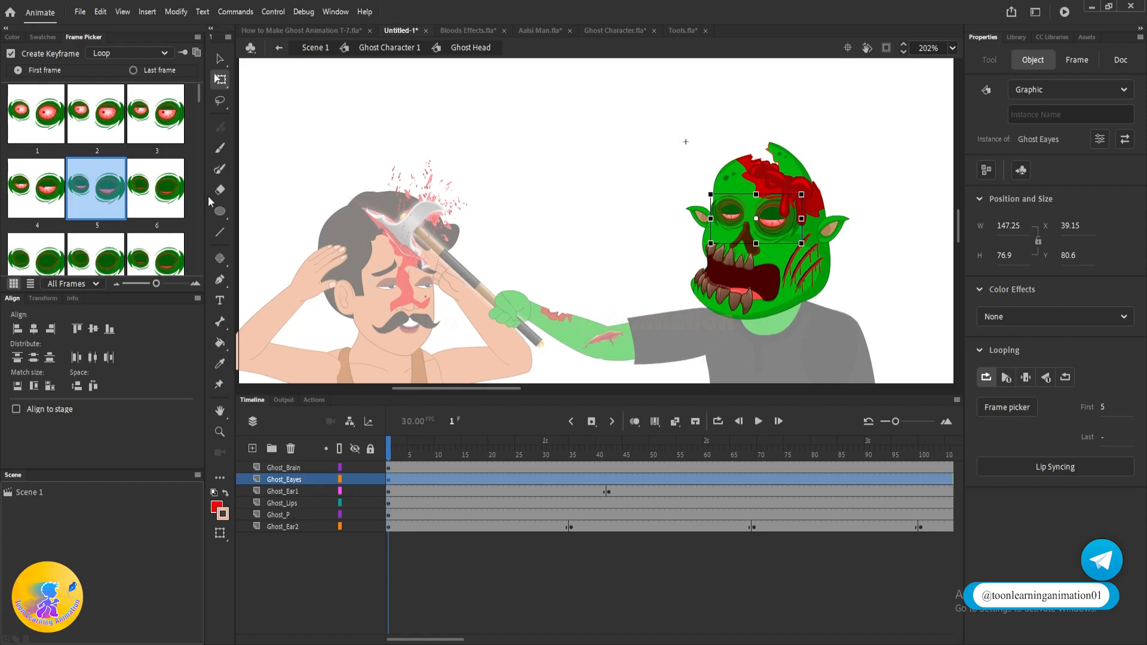
click(34, 193)
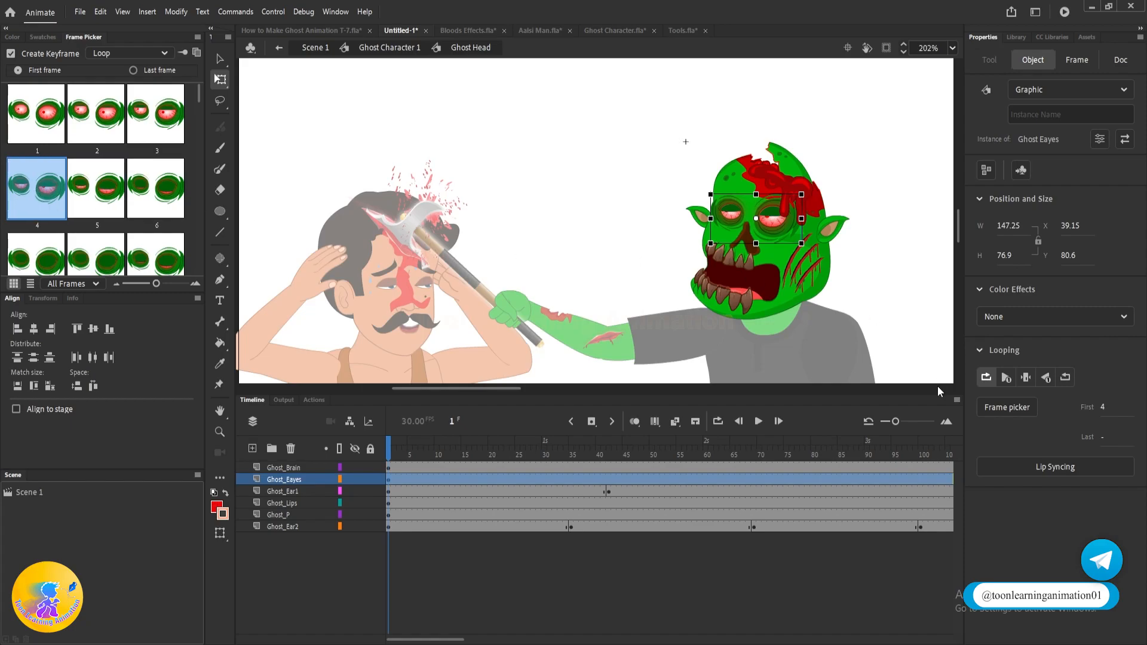
- Set the Ghost Eayes instance to Single Frame looping and return to Ghost Character 1
click(1025, 377)
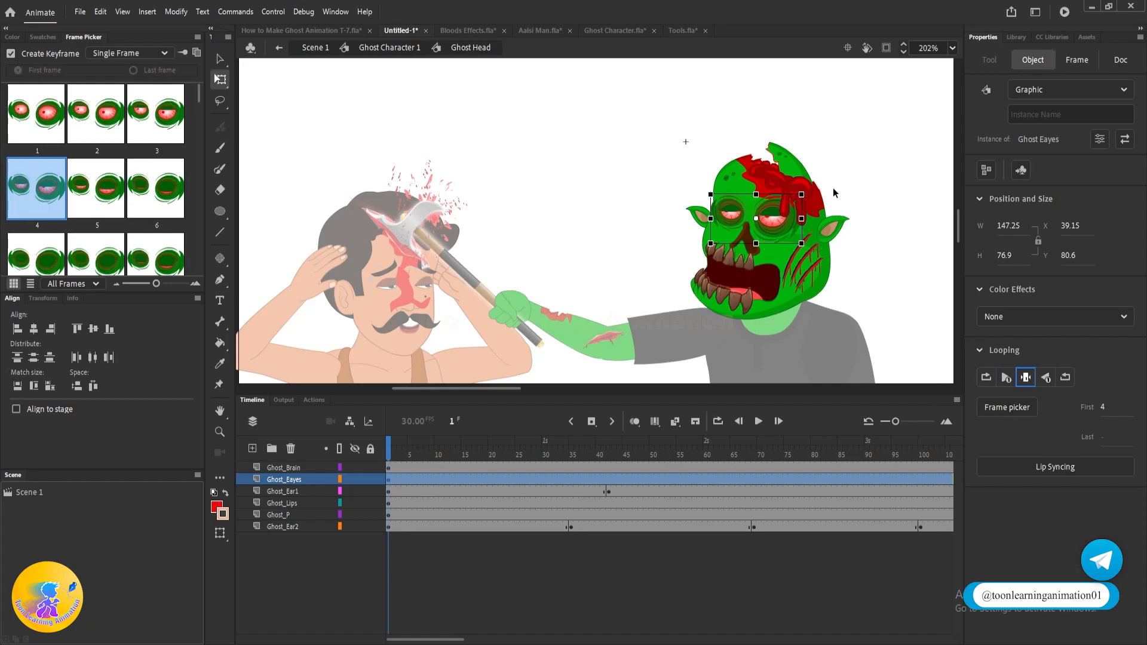
double_click(866, 195)
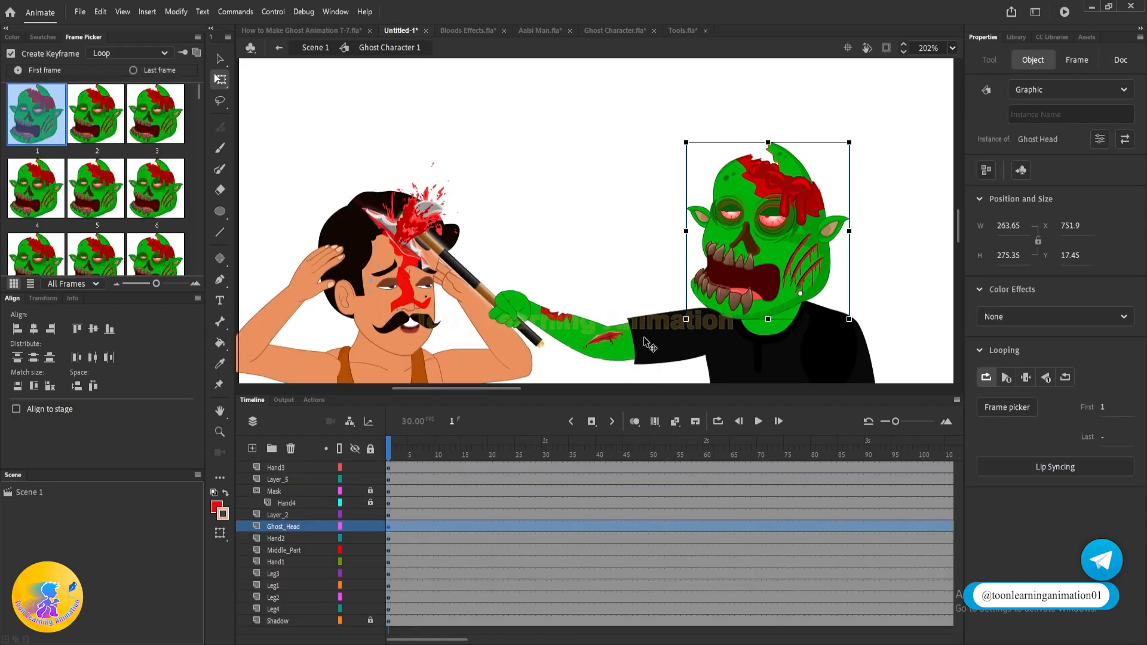
- Tilt the Ghost_Head backward at frame 1, add keyframes at frames 3 and 5, and rotate it slightly back down at frame 3
drag(683, 134, 710, 119)
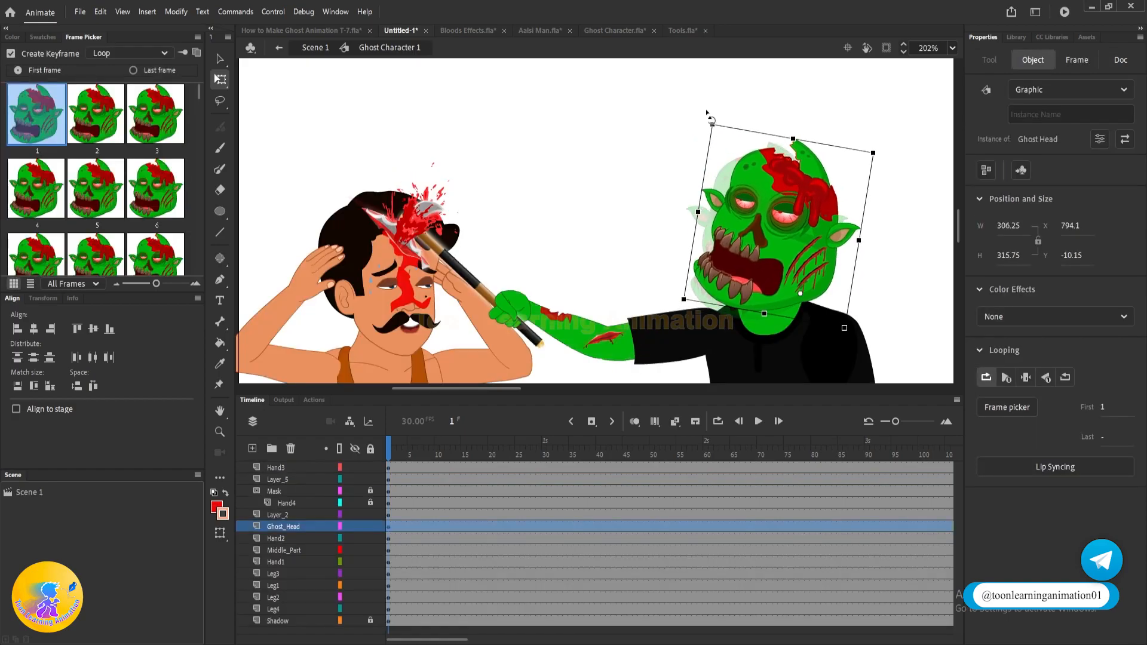
click(403, 527)
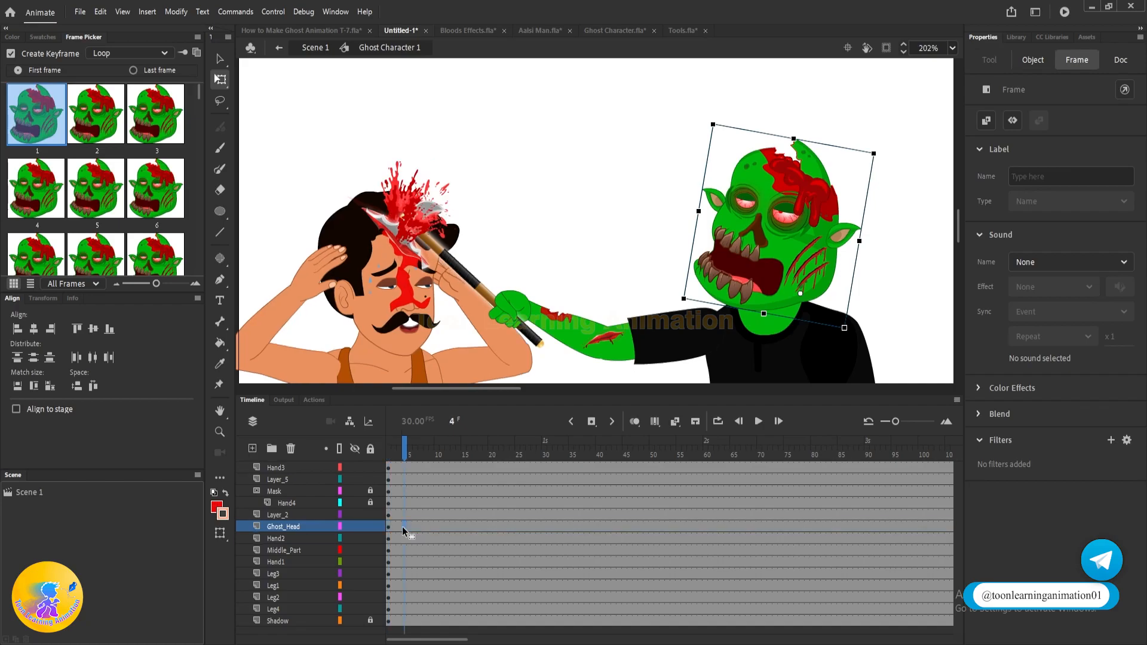
click(410, 526)
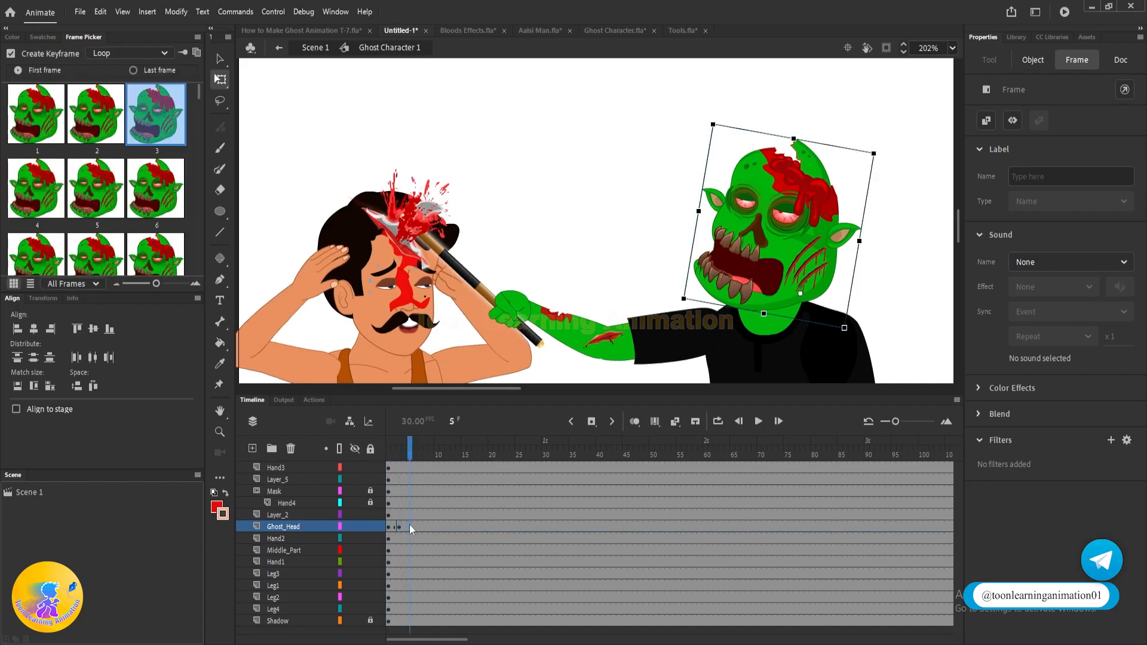
click(399, 528)
drag(715, 122, 706, 128)
- Add keyframes at frame 3 on the Hand3, Layer_5, Hand2, Middle_Part and Hand1 layers
scroll(711, 130, down, 3)
drag(805, 186, 771, 147)
scroll(720, 210, up, 3)
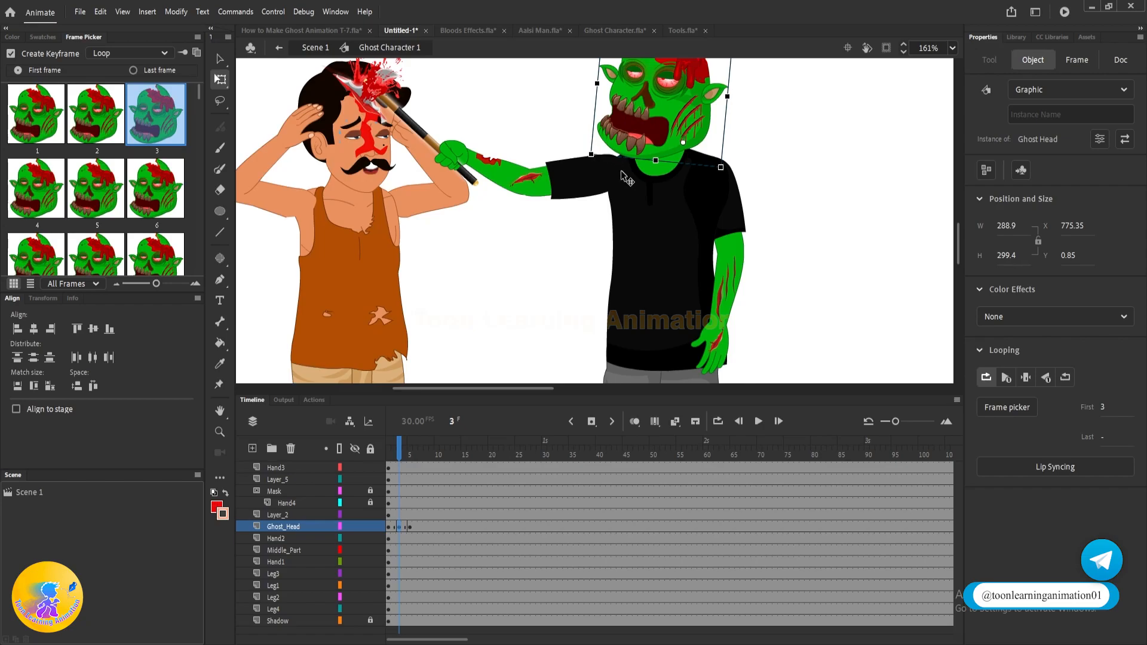
drag(806, 170, 537, 293)
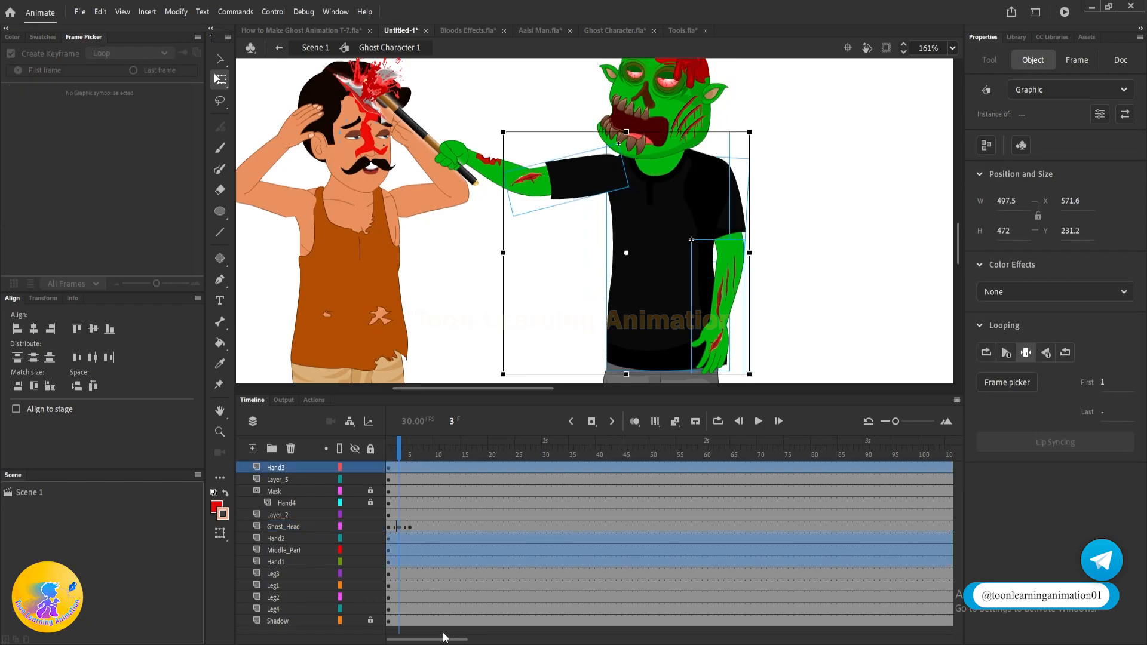
click(400, 539)
drag(399, 560, 400, 540)
key(F6)
drag(400, 467, 396, 494)
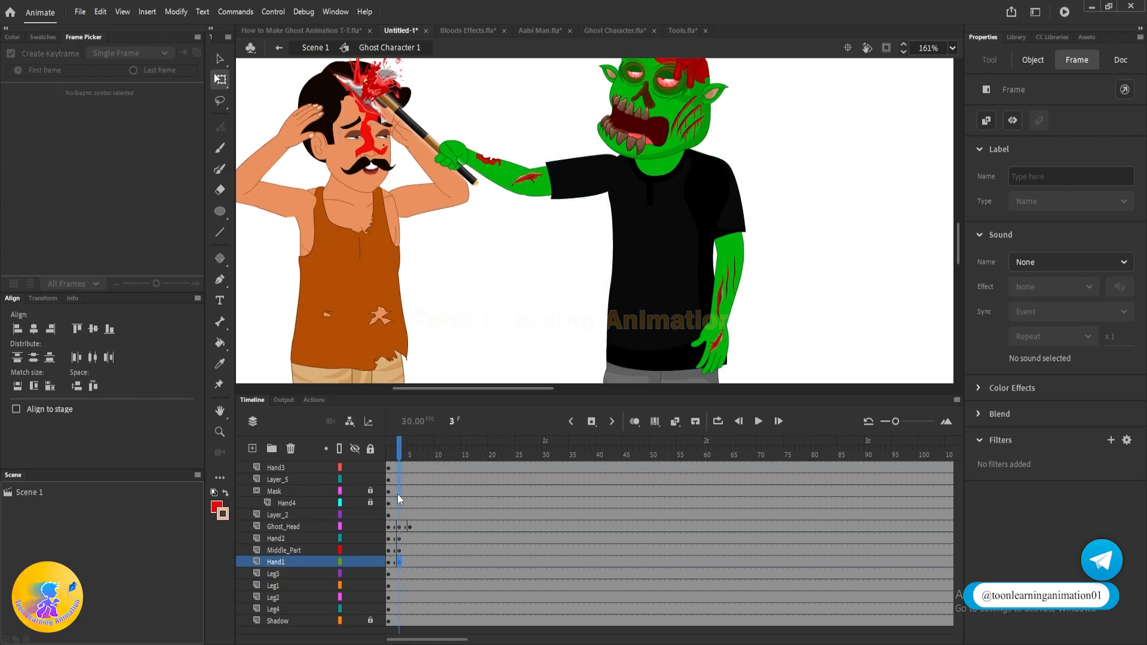
key(F6)
click(397, 490)
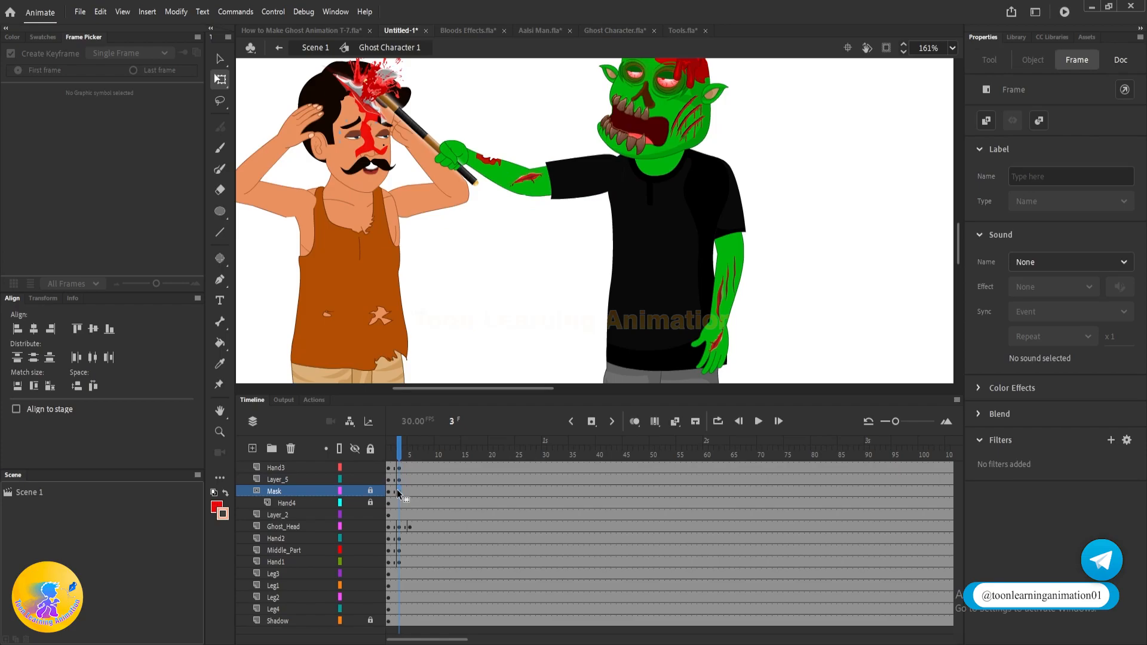
- Add matching keyframes at frame 5 on the Hand3, Layer_5, Hand2, Middle_Part and Hand1 layers
drag(410, 468, 411, 475)
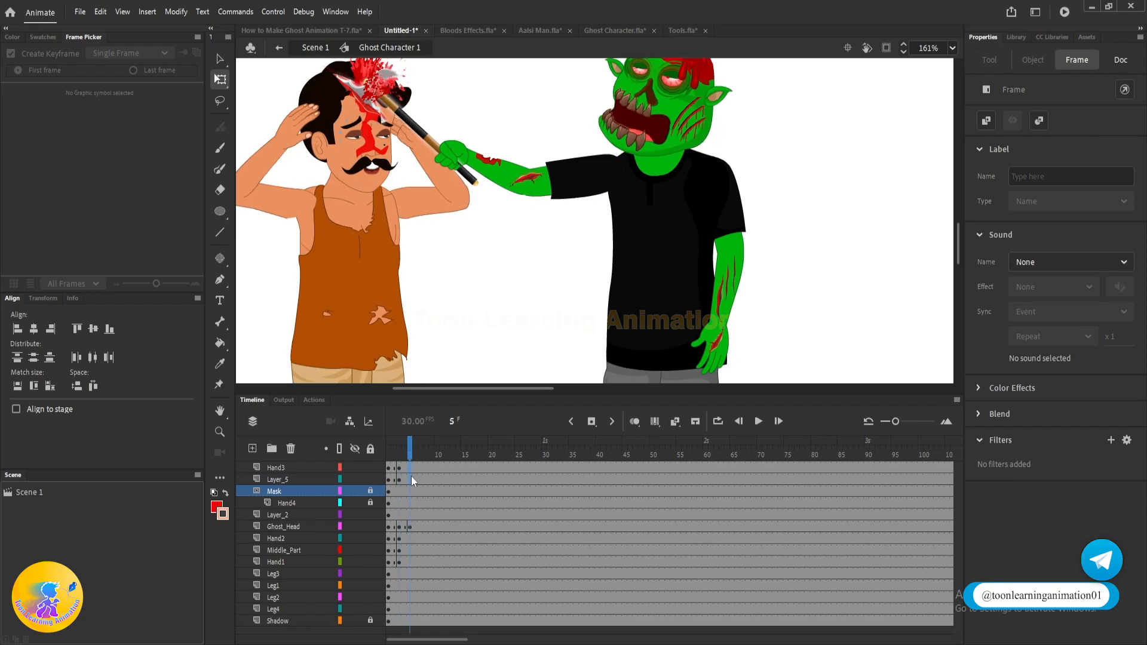
key(F6)
drag(411, 536, 408, 561)
key(F6)
- At frame 3, squash the ghost's torso and hanging arm slightly from above and lower the head to match
click(399, 443)
drag(820, 204, 604, 322)
scroll(654, 147, up, 1)
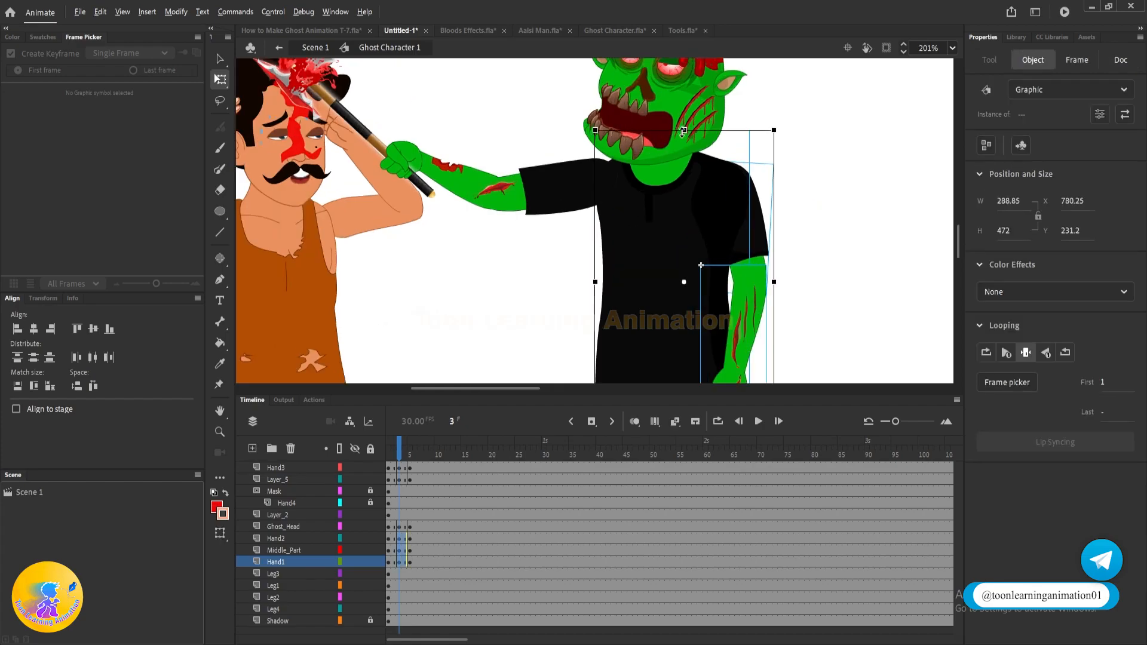
click(614, 163)
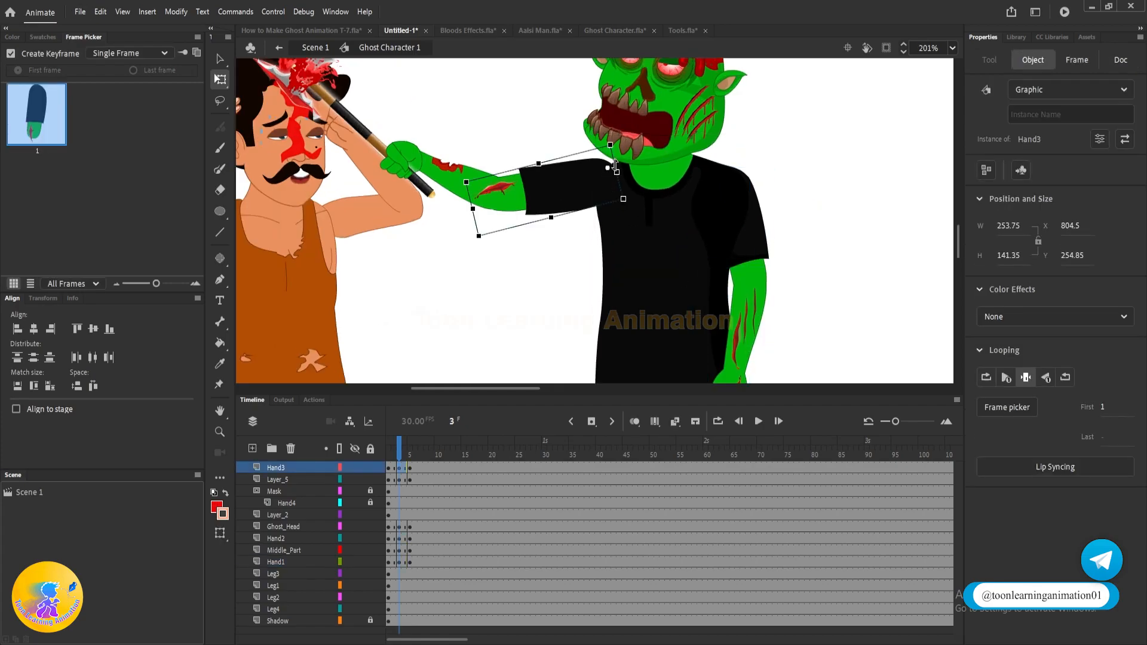
scroll(615, 173, down, 4)
drag(734, 219, 613, 276)
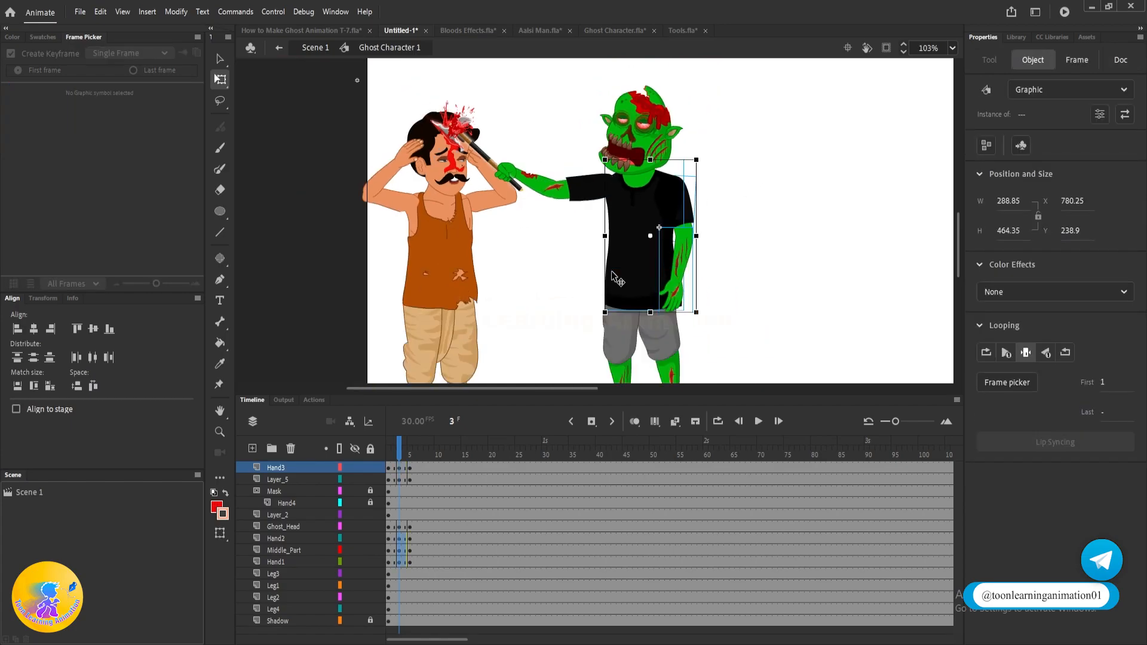
click(648, 122)
scroll(651, 142, up, 5)
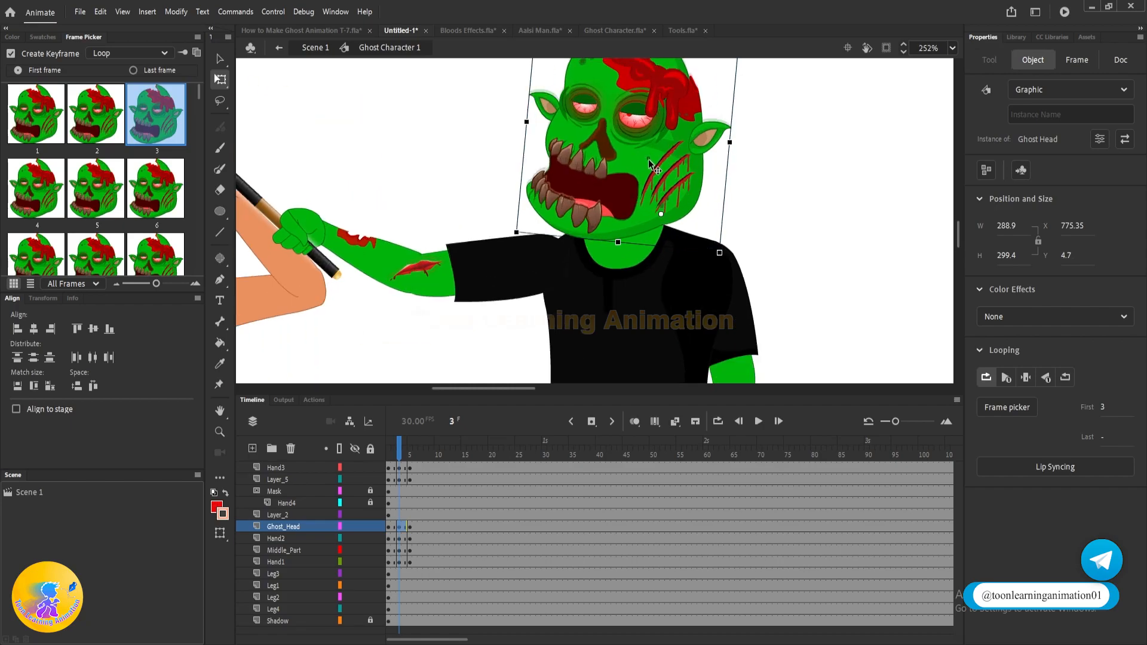
scroll(648, 160, down, 4)
- Refine the frame 3 pose by readjusting the torso height, fitting Hand3 to the shoulder and nudging the head down
click(401, 479)
click(716, 250)
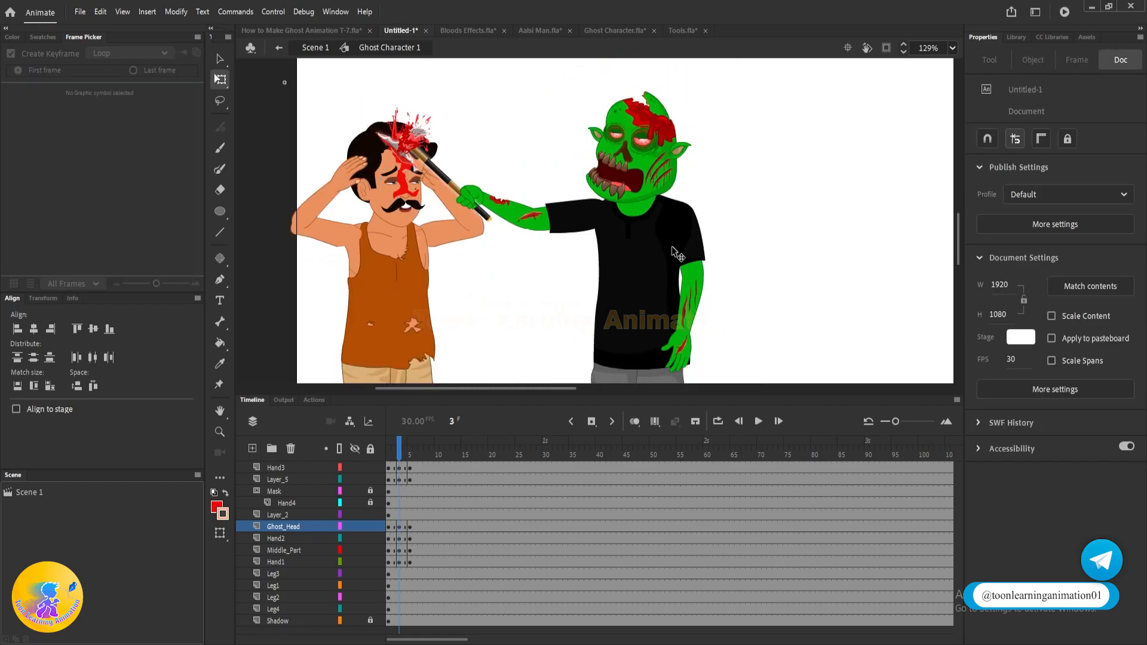
drag(747, 244, 594, 326)
scroll(644, 175, up, 5)
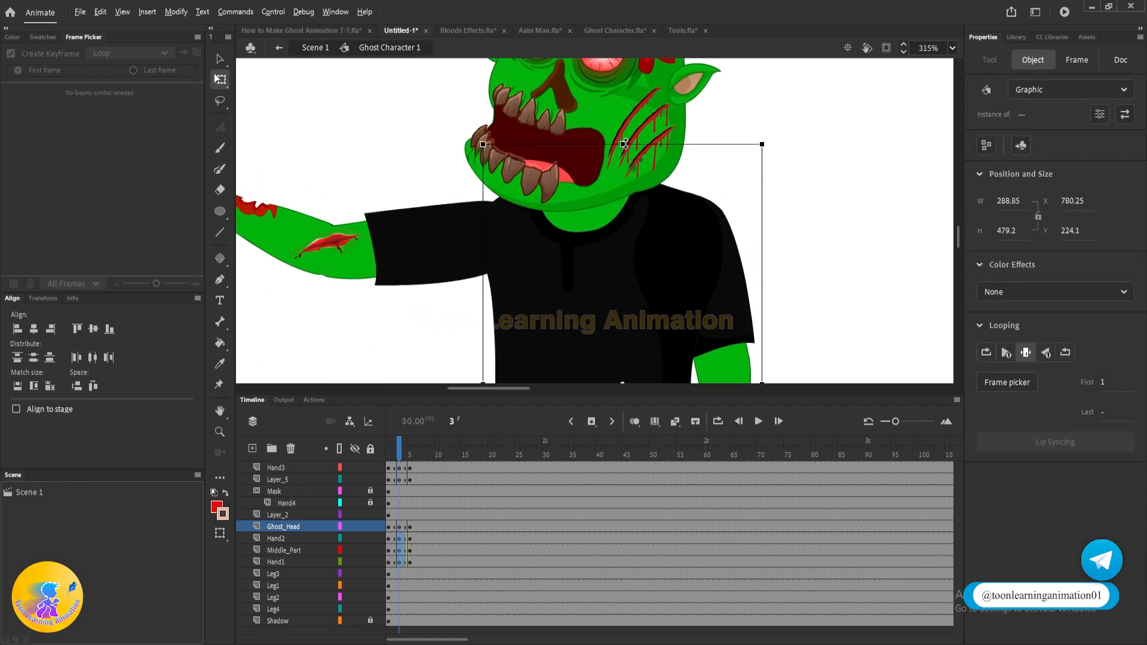
click(513, 222)
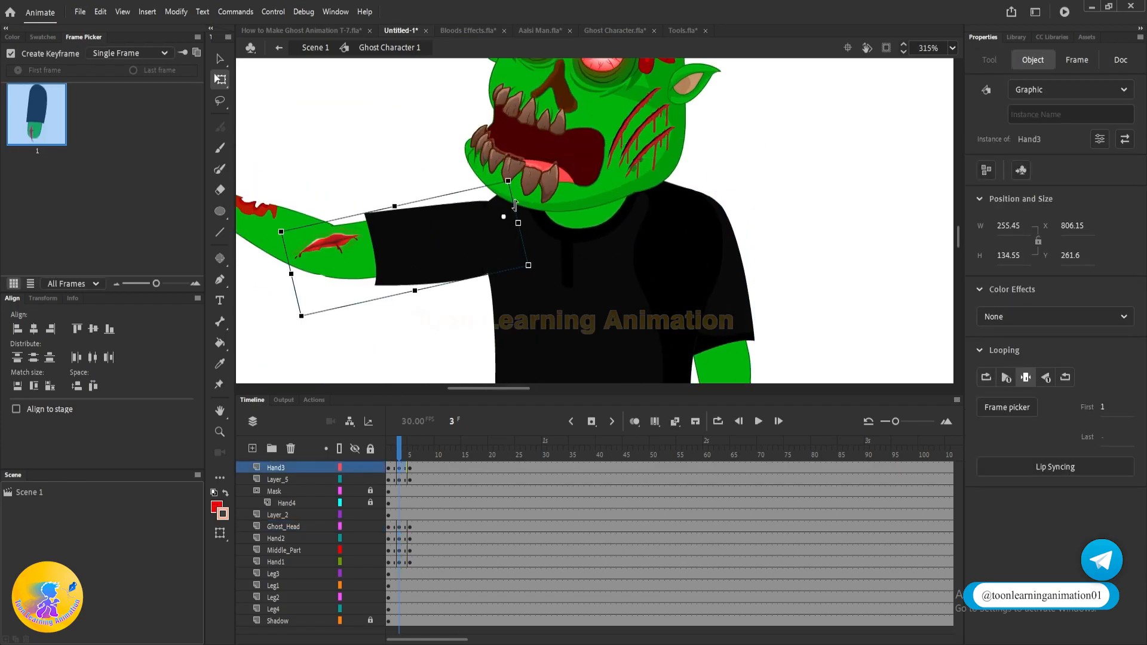
drag(514, 207, 512, 193)
scroll(526, 214, down, 3)
click(463, 164)
click(537, 173)
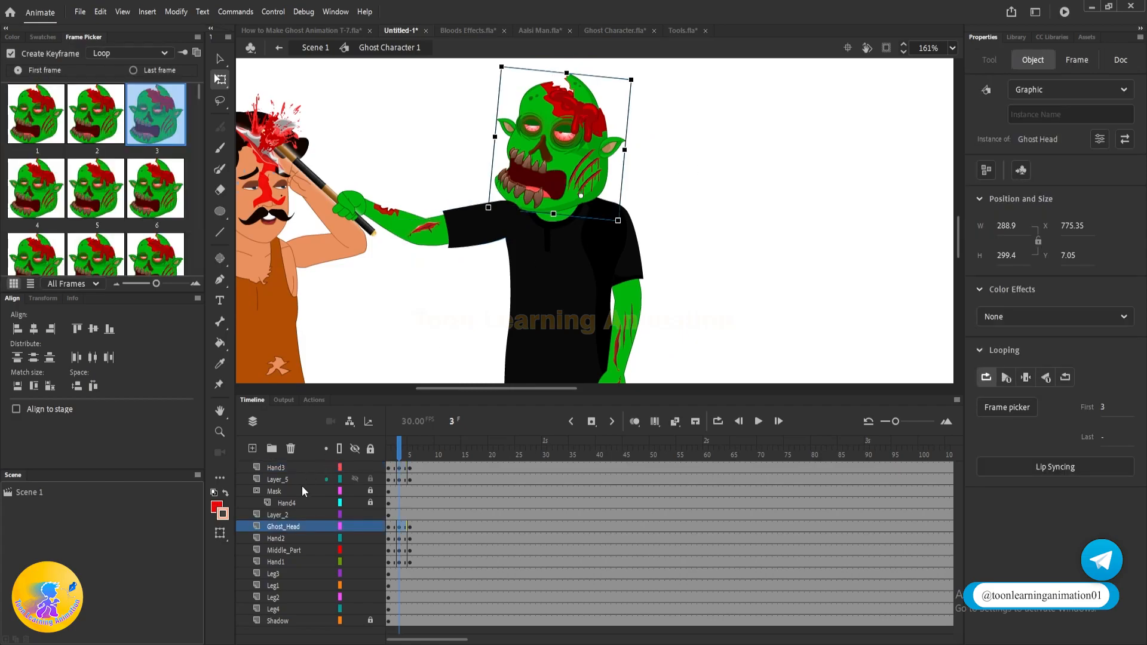
- Move the Ghost_Head layer above Hand3 so it is the topmost layer
drag(280, 528, 265, 464)
scroll(573, 267, down, 2)
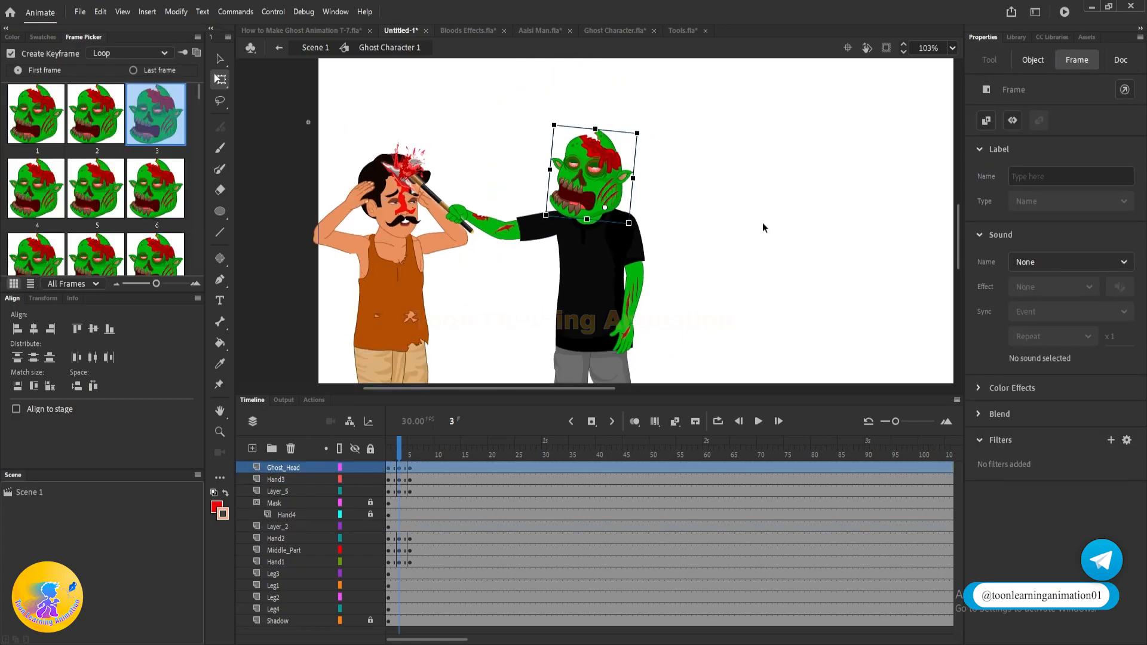
click(760, 225)
- Create classic tweens between frames 1 and 5 on Ghost_Head, Hand3, Layer_5, Hand2, Middle_Part and Hand1
drag(395, 449, 391, 490)
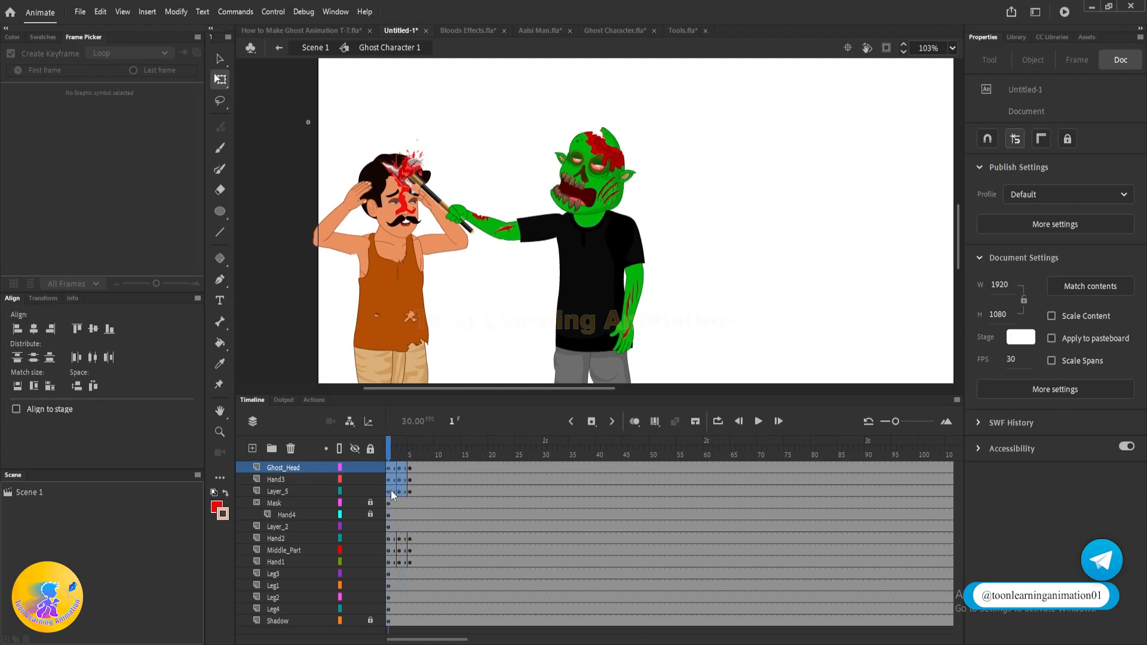
right_click(392, 489)
click(445, 124)
click(396, 558)
right_click(393, 562)
click(446, 200)
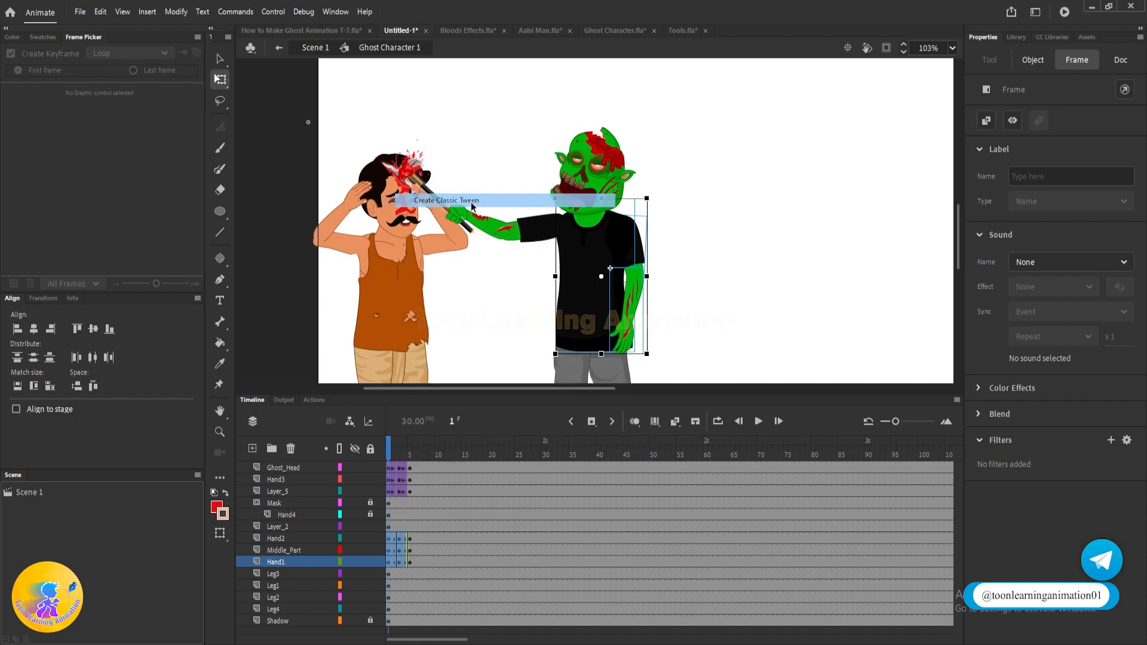
- Duplicate the tweened head, arm and torso frames repeatedly along their layers up to frame 49
drag(409, 539, 416, 562)
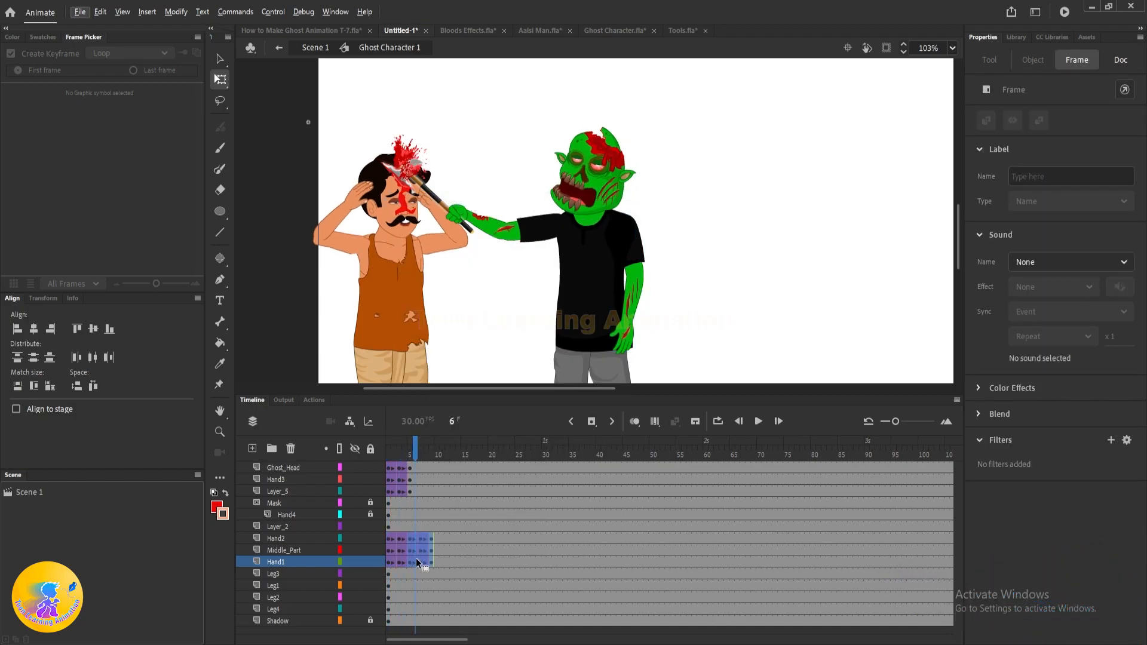
click(781, 306)
drag(431, 543, 389, 562)
drag(406, 552, 537, 549)
mouse_move(410, 468)
mouse_down()
mouse_move(391, 490)
mouse_move(418, 482)
mouse_up()
drag(431, 468, 389, 491)
drag(410, 482, 453, 480)
drag(453, 480, 496, 476)
drag(518, 467, 389, 491)
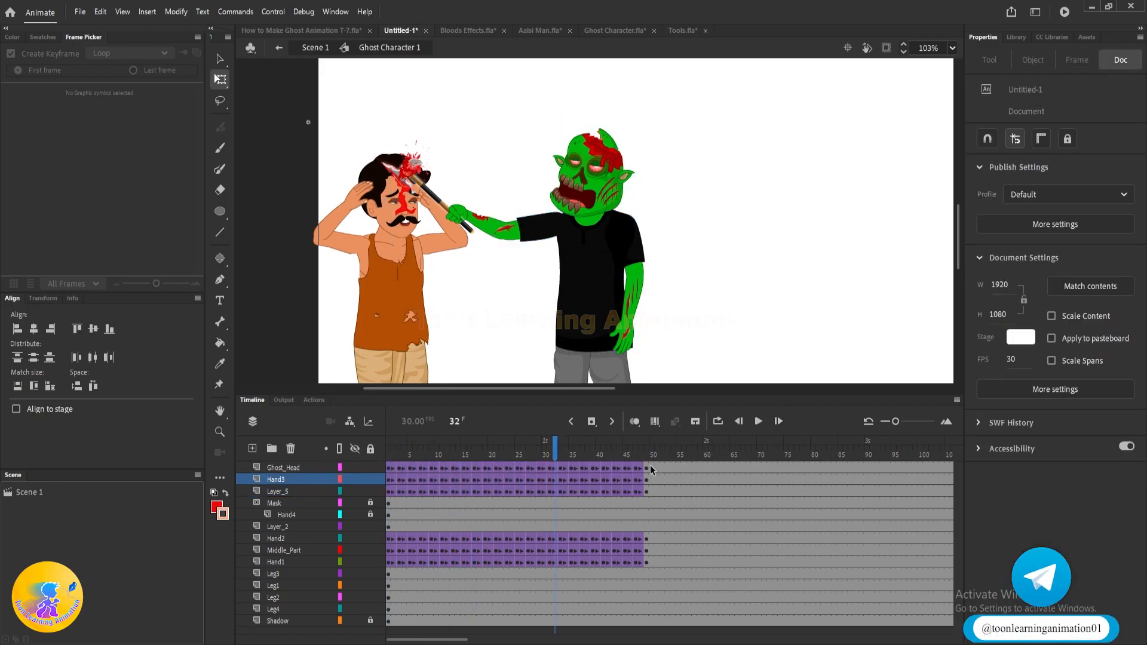
- Remove the frames after frame 49 on every layer and synchronize the symbols across all layers
drag(651, 468, 954, 621)
key(shift+F5)
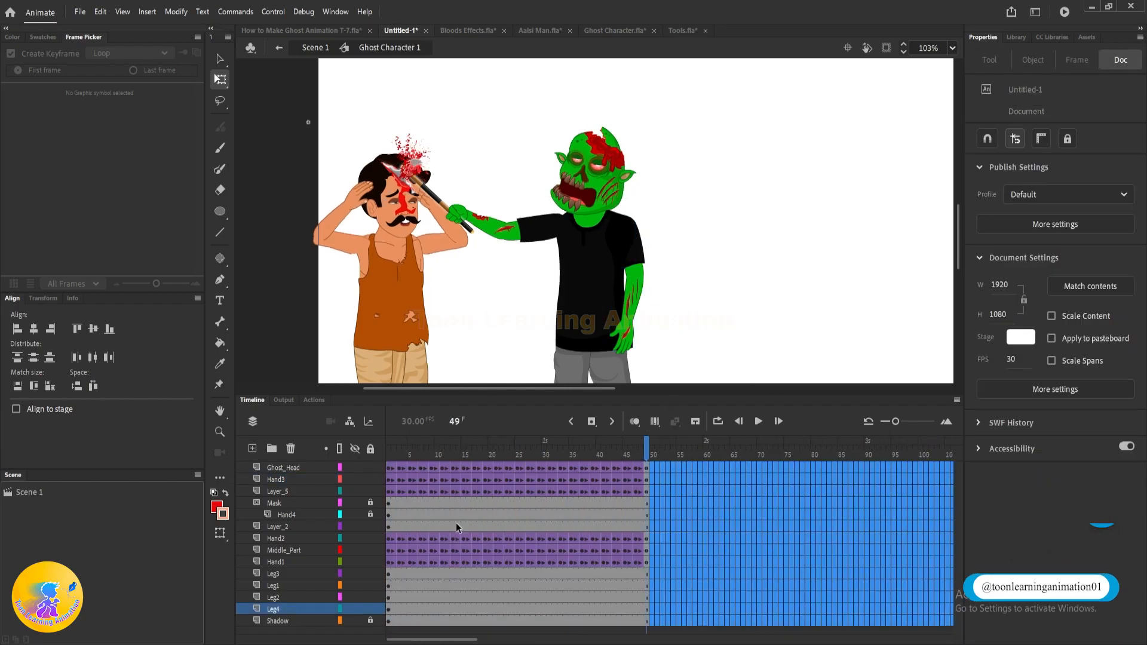
click(284, 467)
shift+click(290, 619)
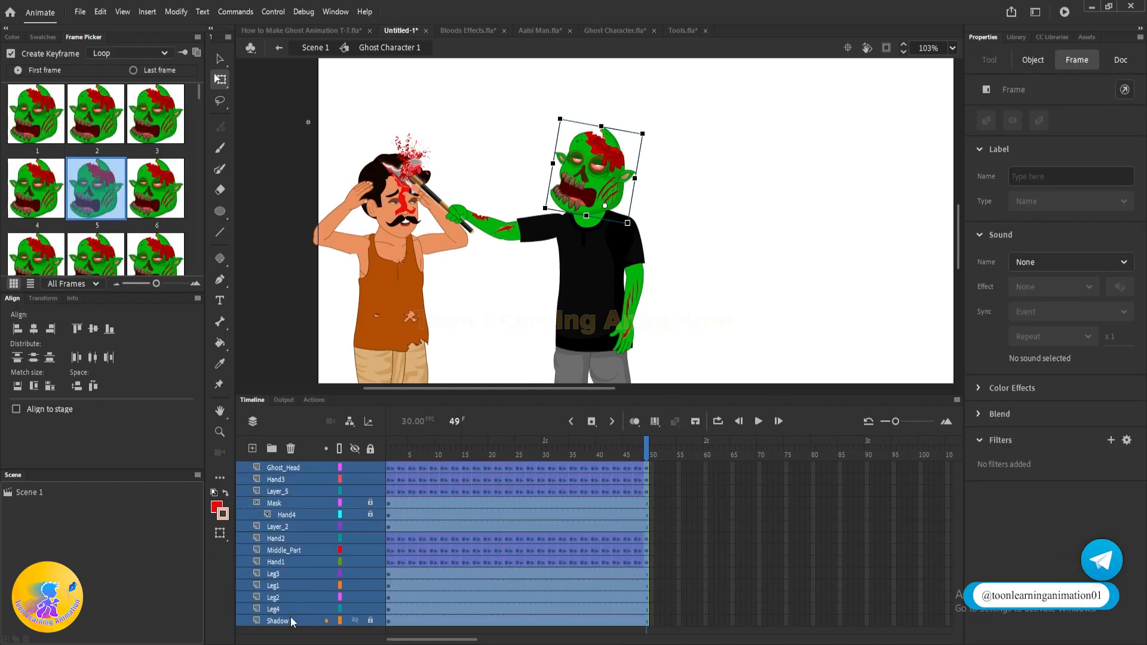
right_click(517, 535)
click(604, 482)
click(701, 196)
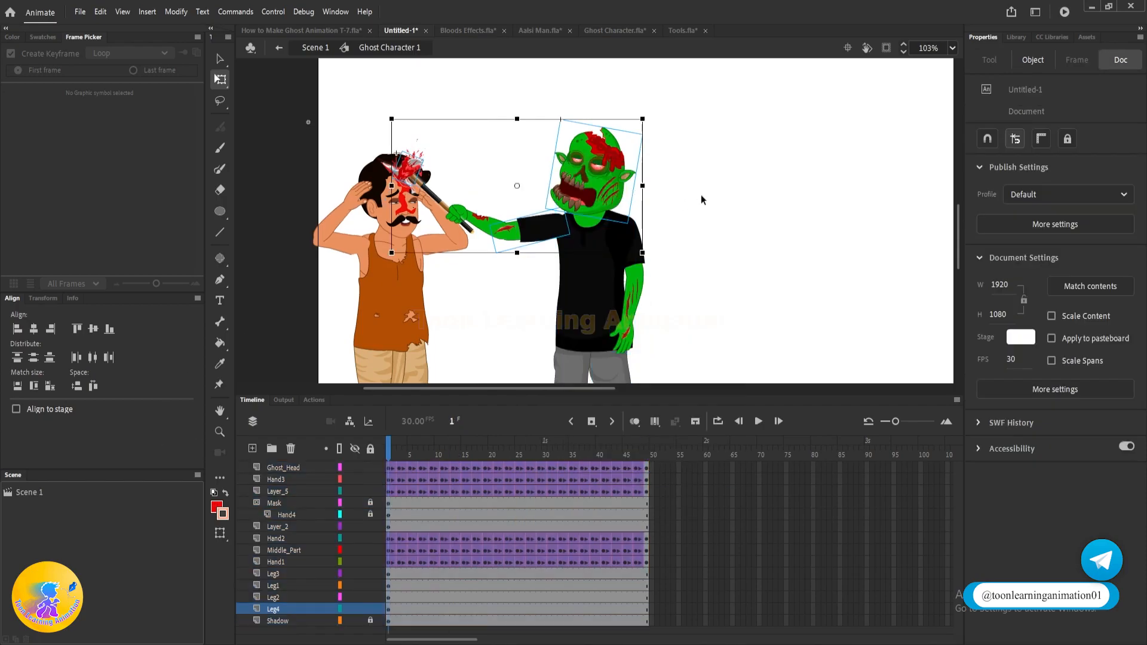
- Play the Ghost Character 1 animation to check the ghost's looping body and head movement
key(Return)
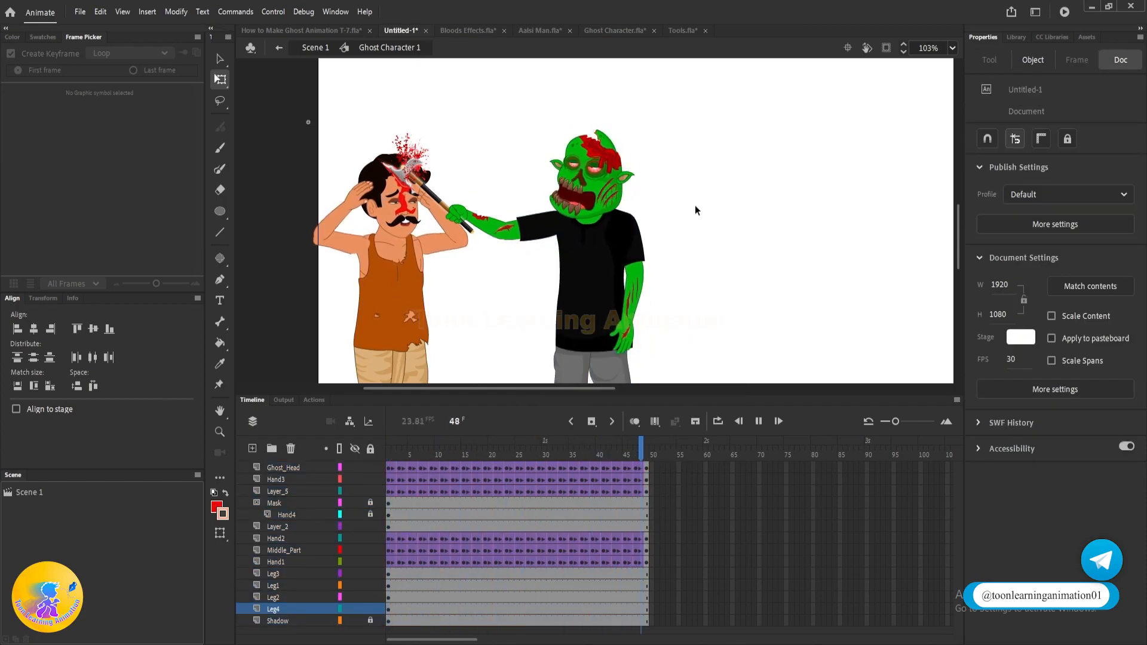
key(v)
click(694, 201)
drag(655, 243, 720, 176)
key(q)
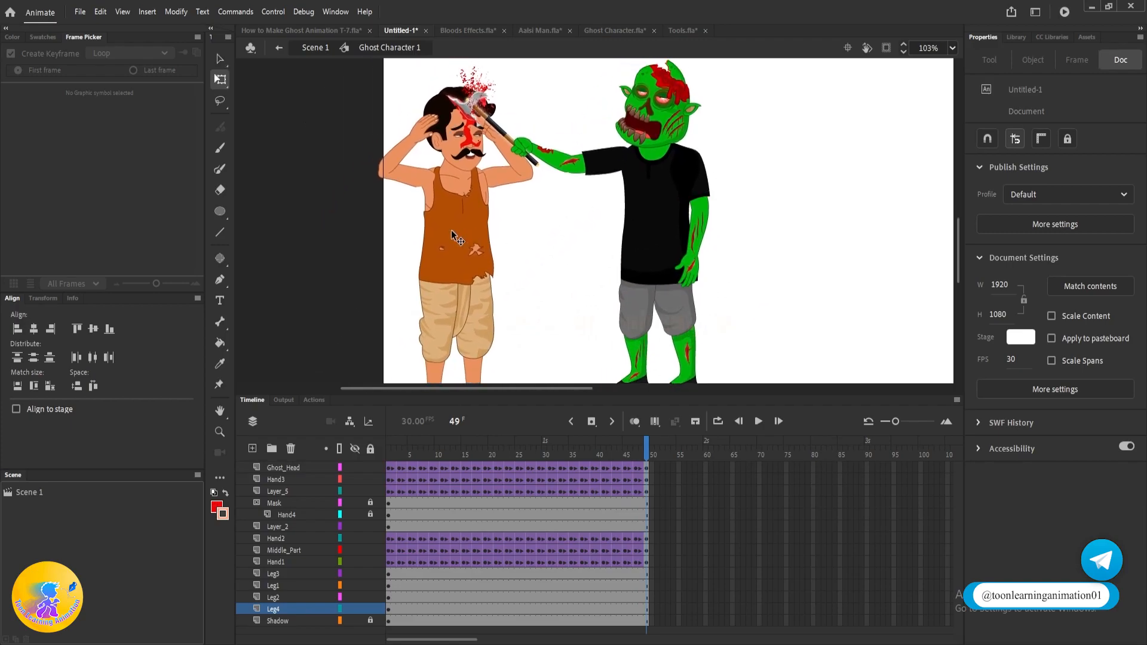
- Open the Alsi Man Stand copy symbol and rotate the man's chest, dhoti and legs slightly about a chest pivot at frame 1
double_click(450, 231)
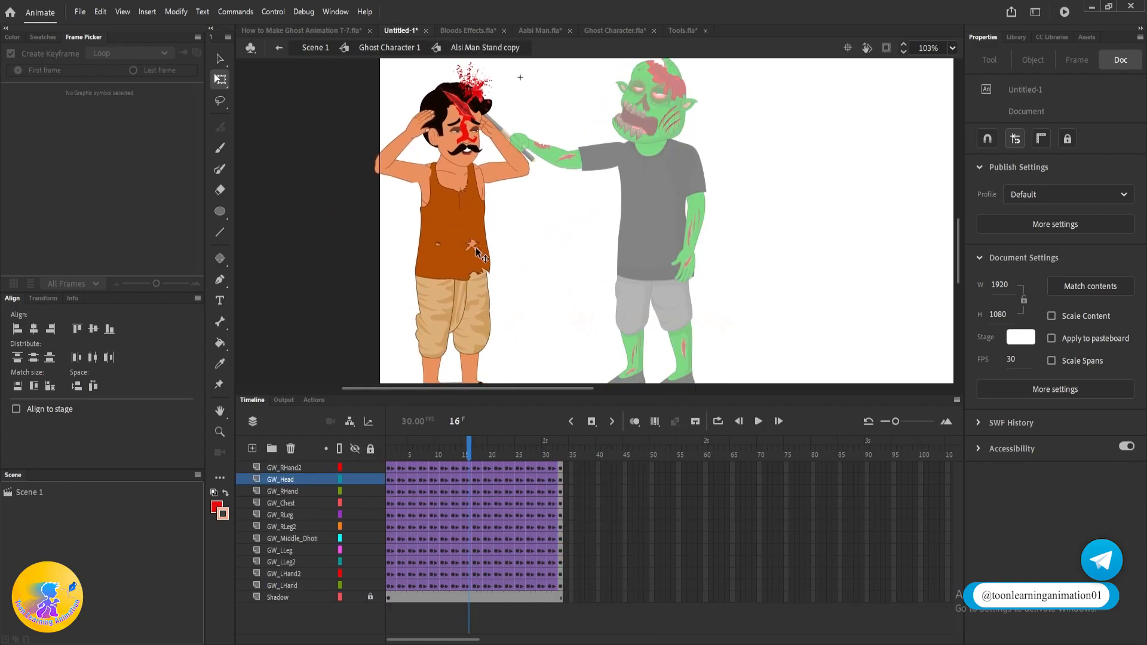
scroll(475, 247, down, 2)
click(389, 455)
drag(396, 237, 535, 335)
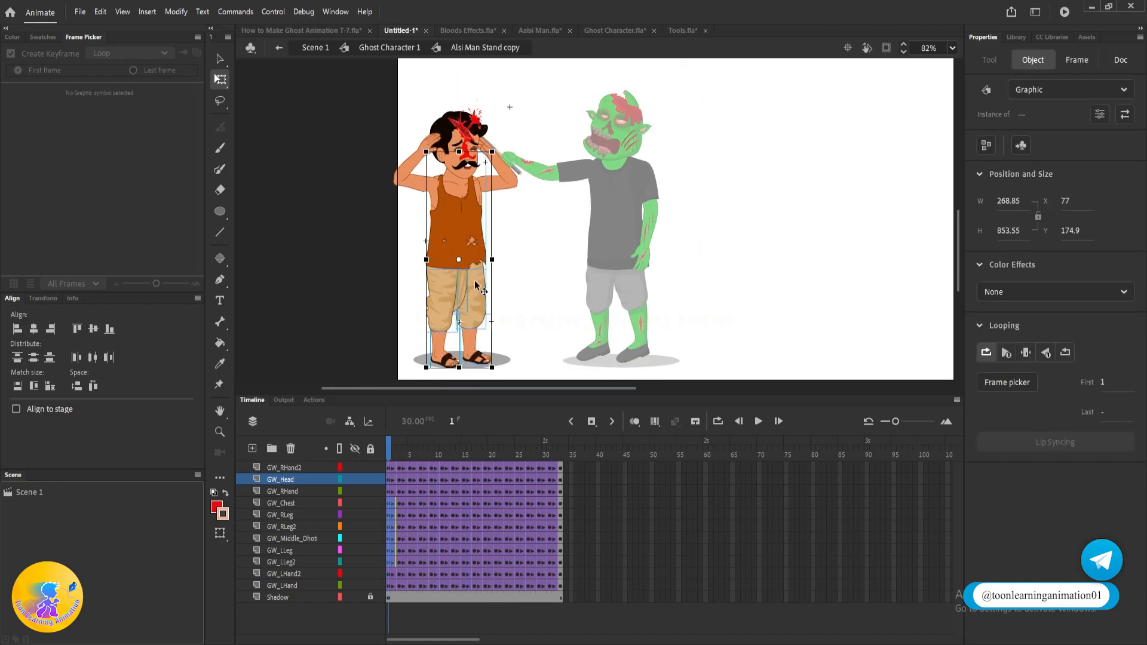
drag(459, 260, 460, 187)
mouse_move(499, 361)
mouse_down()
mouse_move(523, 357)
mouse_move(477, 356)
mouse_move(483, 362)
mouse_up()
scroll(471, 210, up, 5)
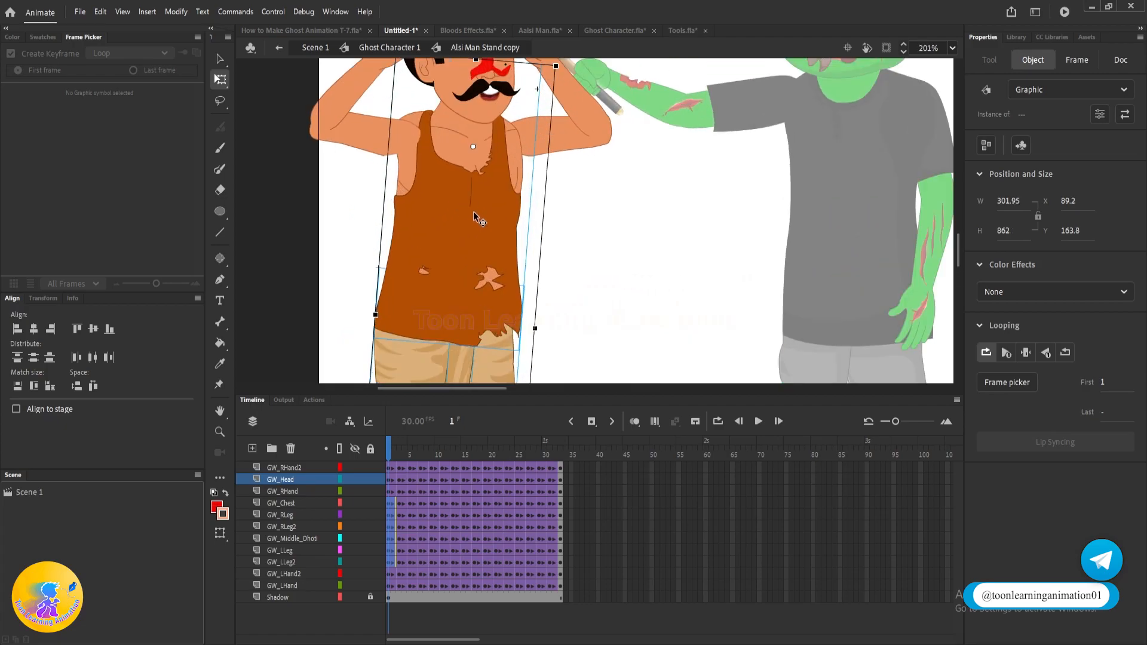
drag(486, 219, 494, 274)
click(505, 240)
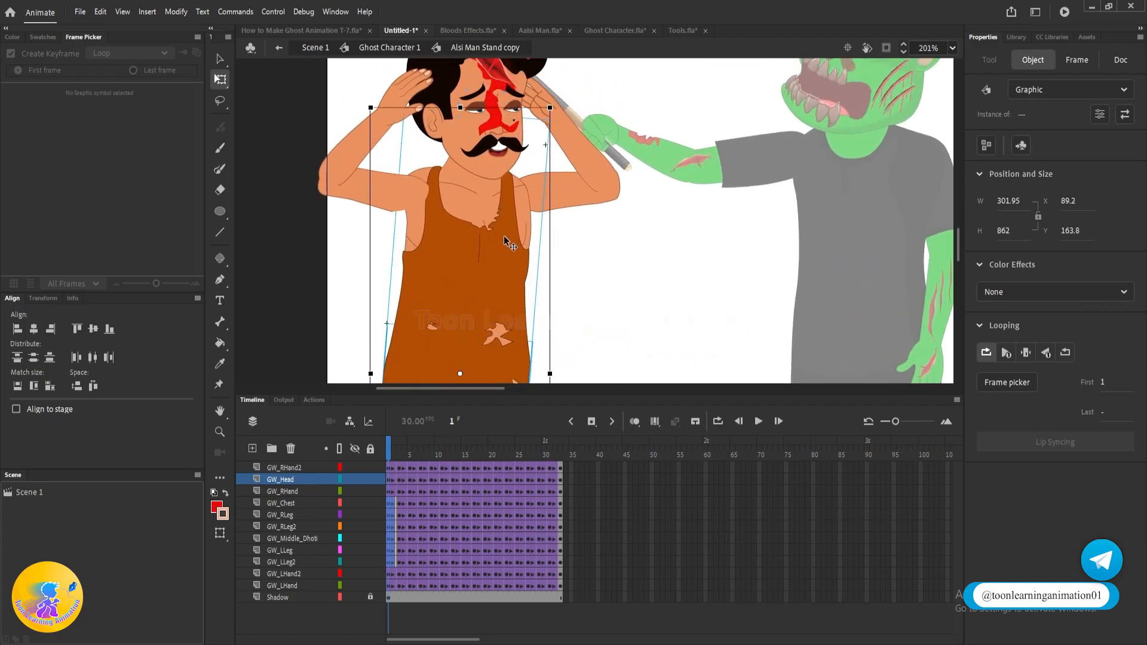
scroll(504, 241, down, 5)
click(589, 256)
scroll(589, 255, down, 2)
mouse_move(566, 252)
mouse_down()
mouse_move(540, 240)
mouse_move(547, 249)
mouse_up()
scroll(521, 262, up, 2)
scroll(545, 260, down, 1)
- Clear the keyframes after frame 1 on the chest, dhoti and leg layers and remove their classic tweens through frame 33
drag(435, 215, 526, 335)
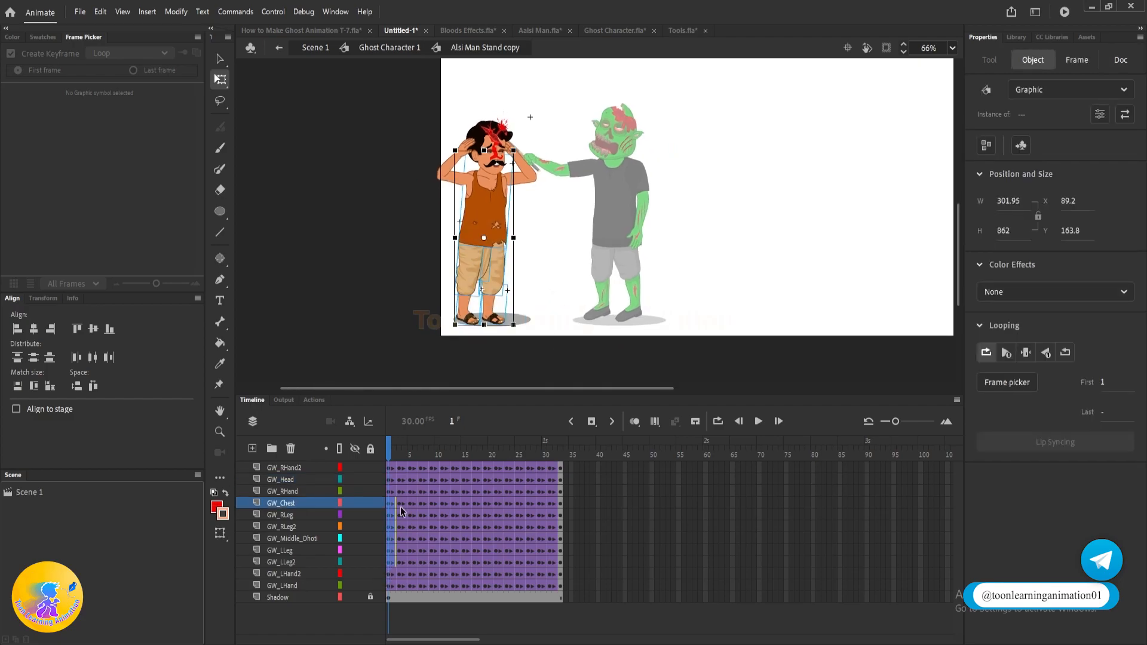
drag(400, 505, 562, 562)
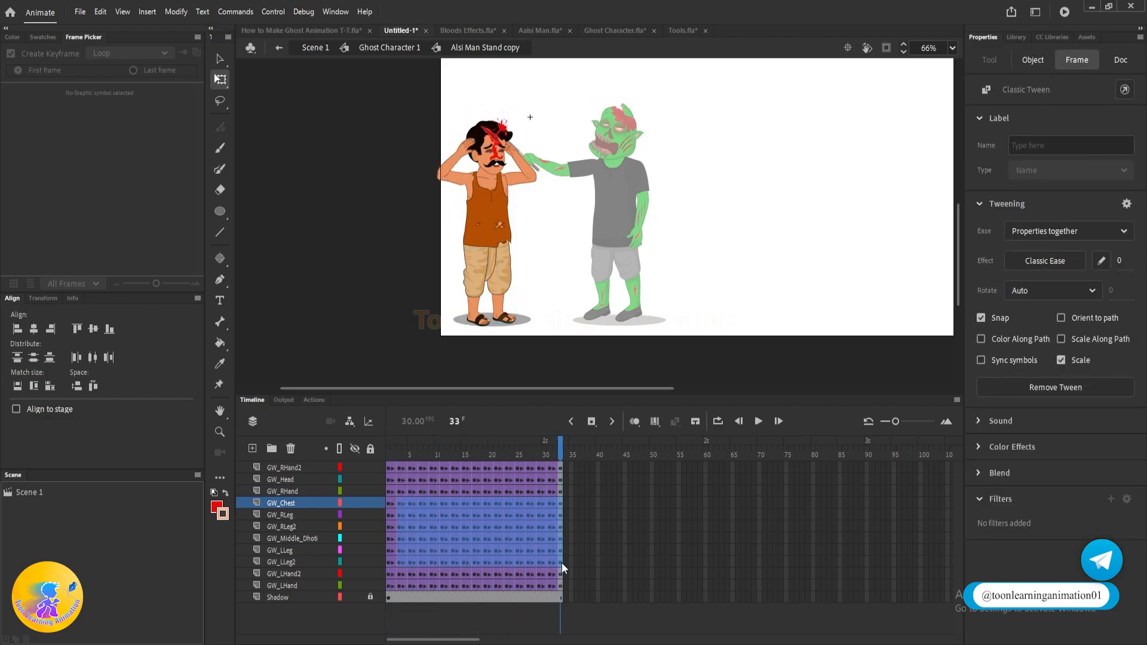
right_click(524, 544)
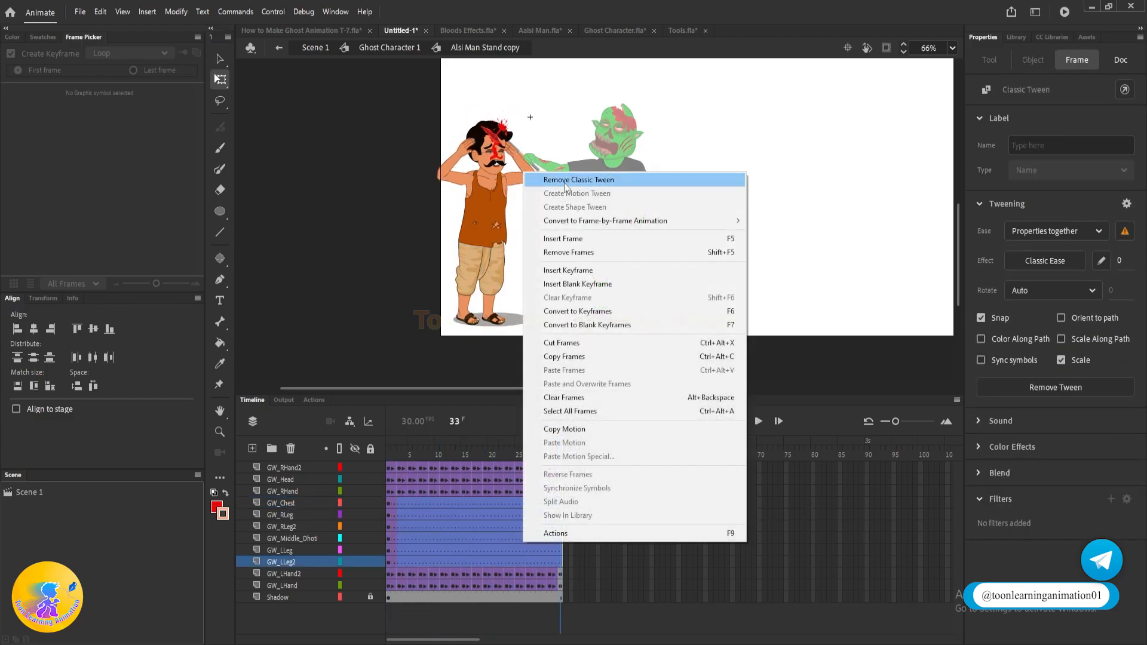
click(565, 183)
- Insert keyframes at frames 3 and 5 on the man's chest, dhoti and leg layers
click(410, 445)
key(F6)
drag(409, 503, 399, 562)
key(F6)
click(597, 179)
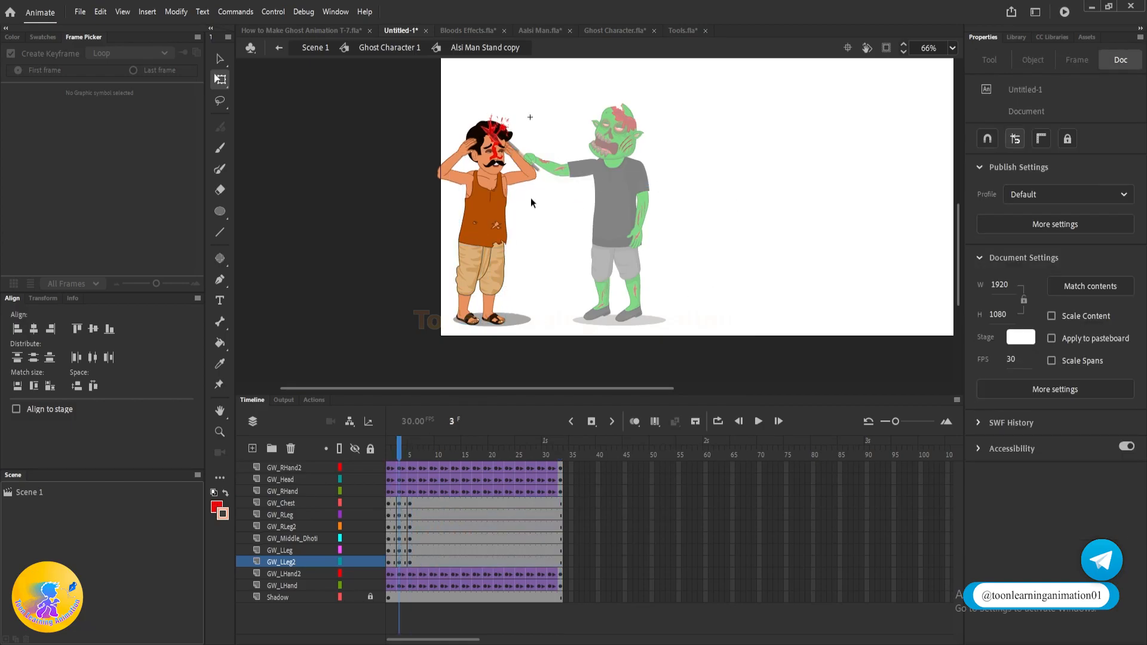
- Create classic tweens between the keyframes at frames 1, 3 and 5 on the chest, dhoti and leg layers
scroll(472, 143, up, 3)
click(512, 211)
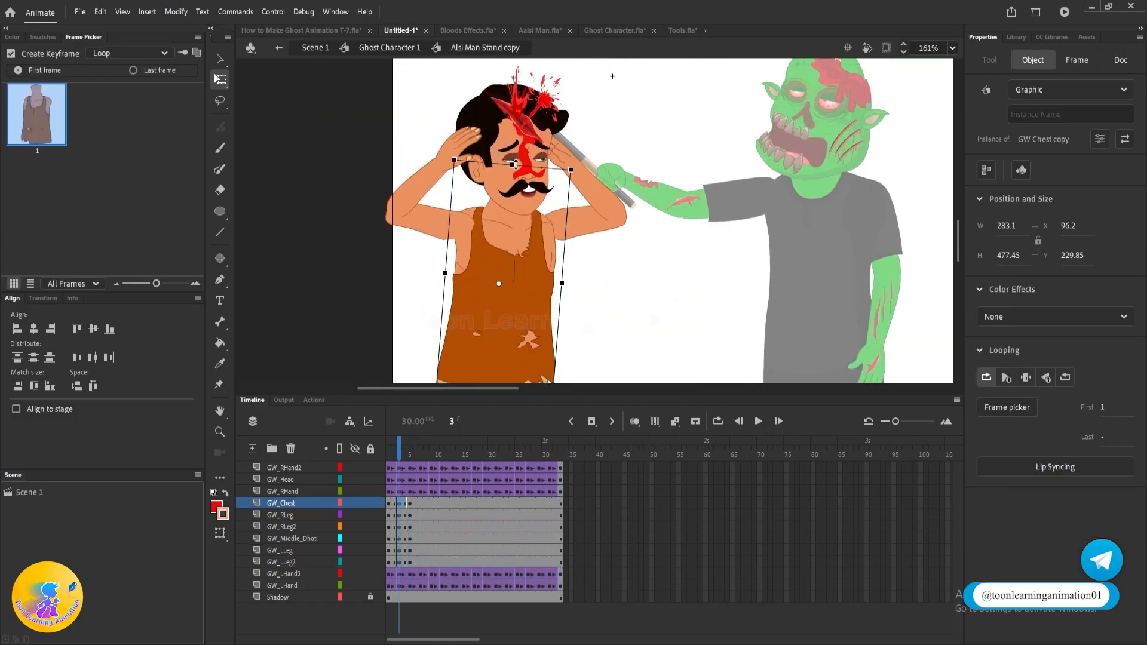
click(404, 451)
drag(403, 503, 392, 562)
right_click(392, 562)
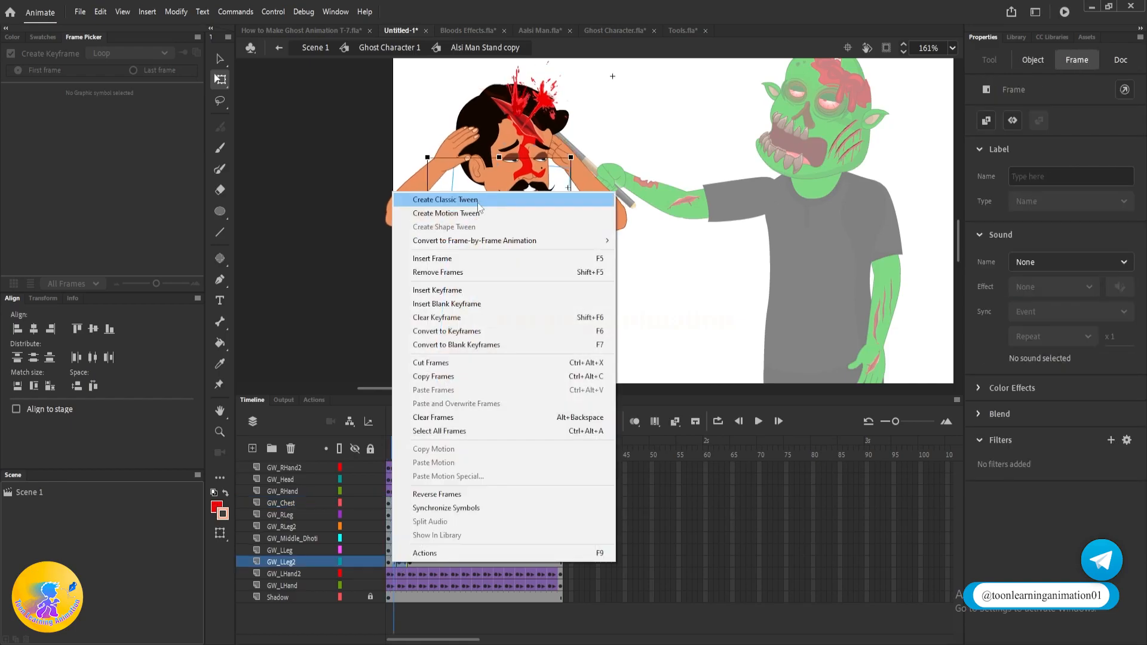
click(483, 203)
- Duplicate the tweened chest, dhoti and leg frames repeatedly along their layers up to frame 33
click(421, 507)
drag(411, 507, 390, 562)
drag(402, 555, 448, 553)
drag(449, 548, 492, 540)
drag(502, 538, 545, 536)
click(565, 471)
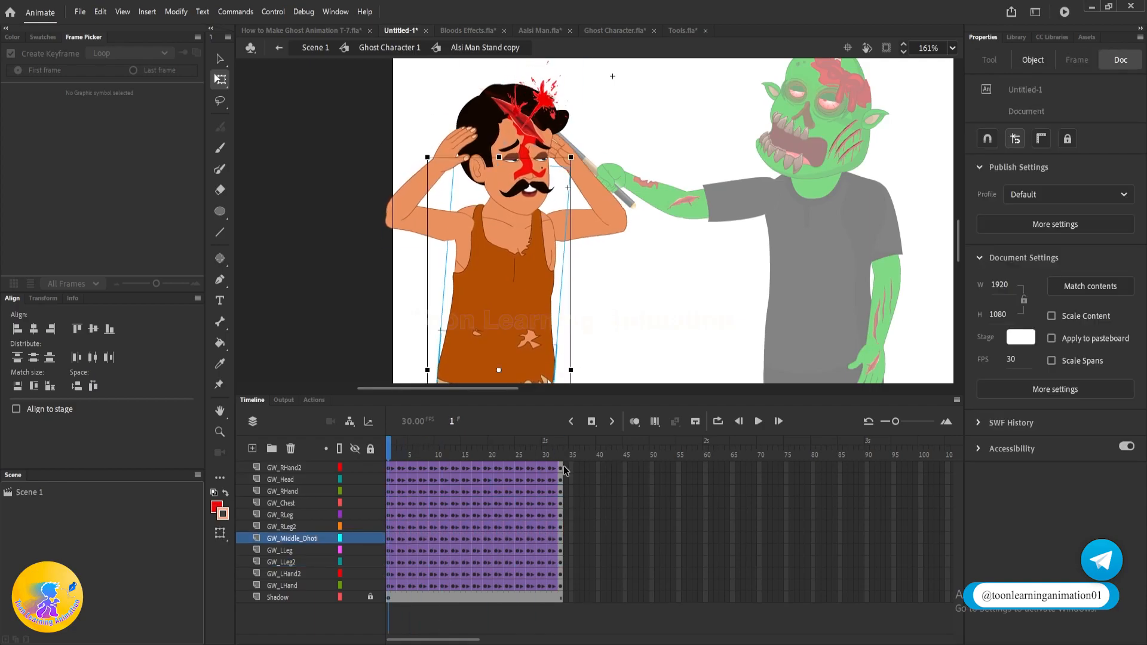
- Return to Scene 1 from the nested symbols and copy the frames holding Ghost Character 1
scroll(624, 227, down, 3)
key(v)
double_click(804, 181)
double_click(805, 181)
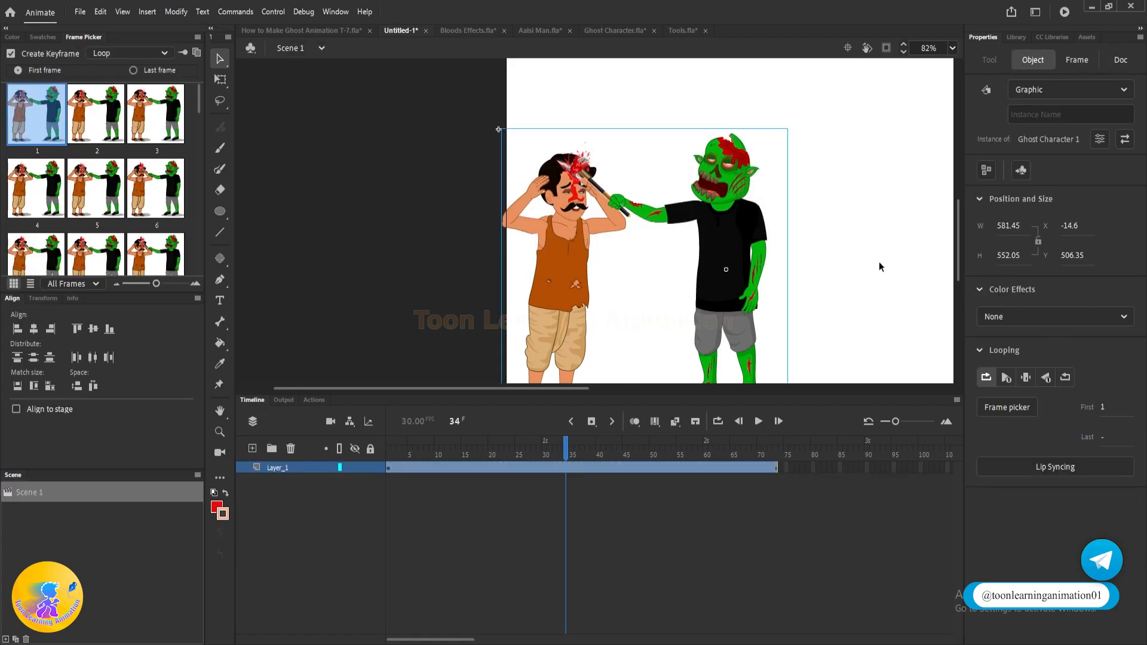
- Paste the copied frames at frame 405 of the Ghost layer in How to Make Ghost Animation T-7.fla, putting duplicates into a folder, and save
click(352, 30)
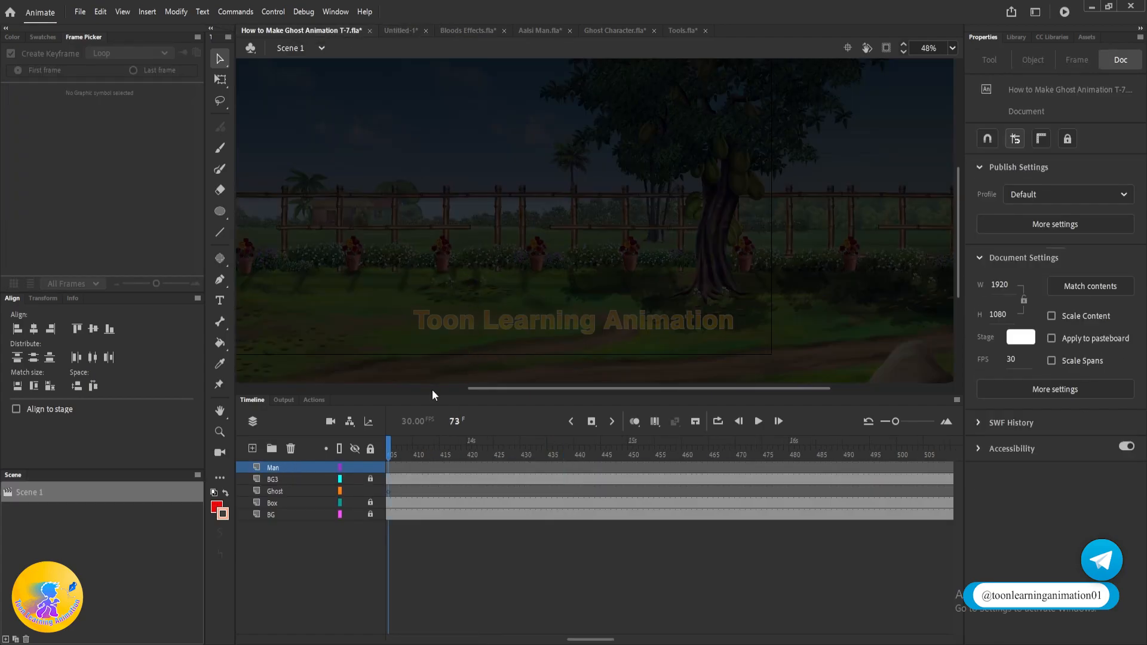
drag(384, 462, 351, 456)
click(443, 489)
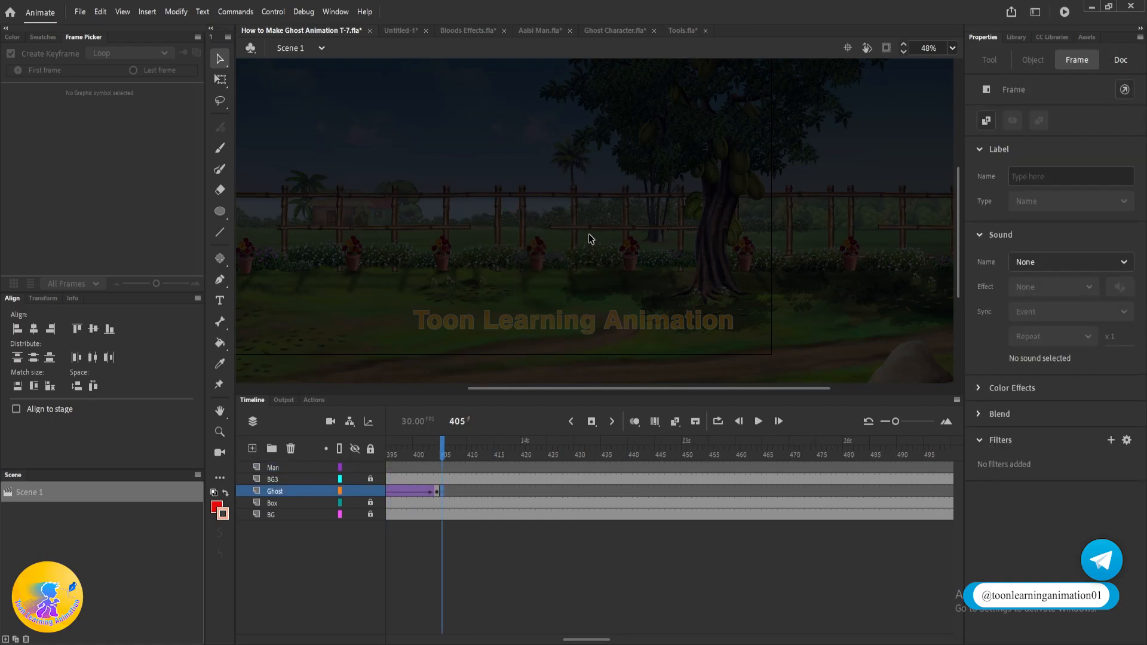
key(ctrl+alt+v)
click(576, 341)
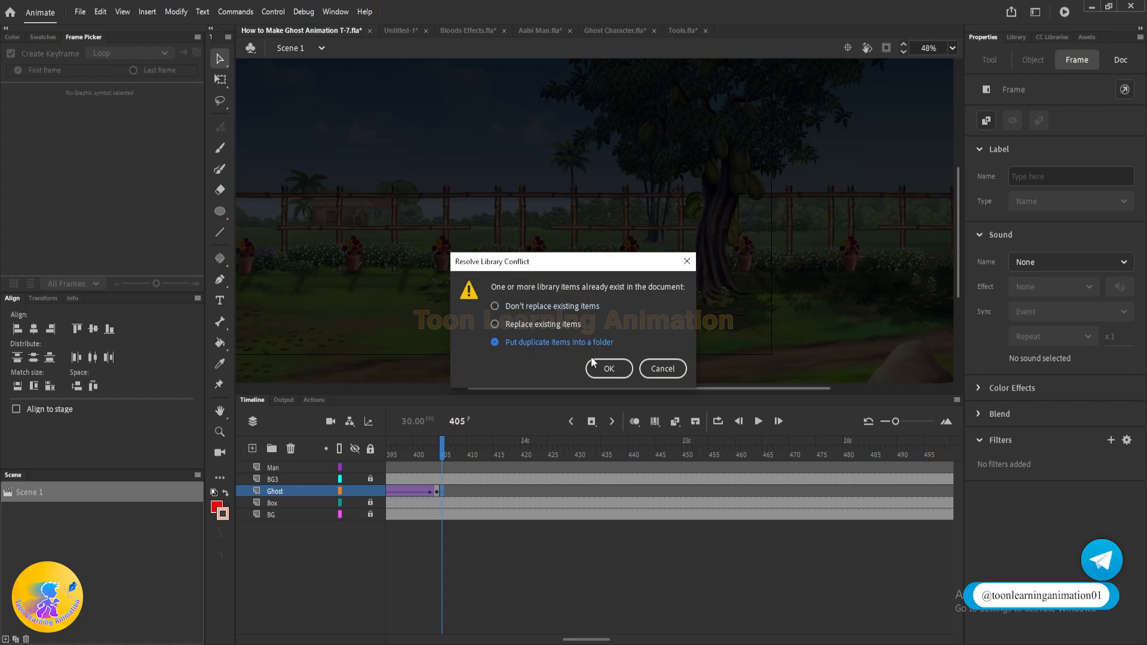
click(605, 366)
scroll(741, 249, down, 2)
drag(658, 258, 739, 276)
scroll(583, 267, up, 4)
key(ctrl+s)
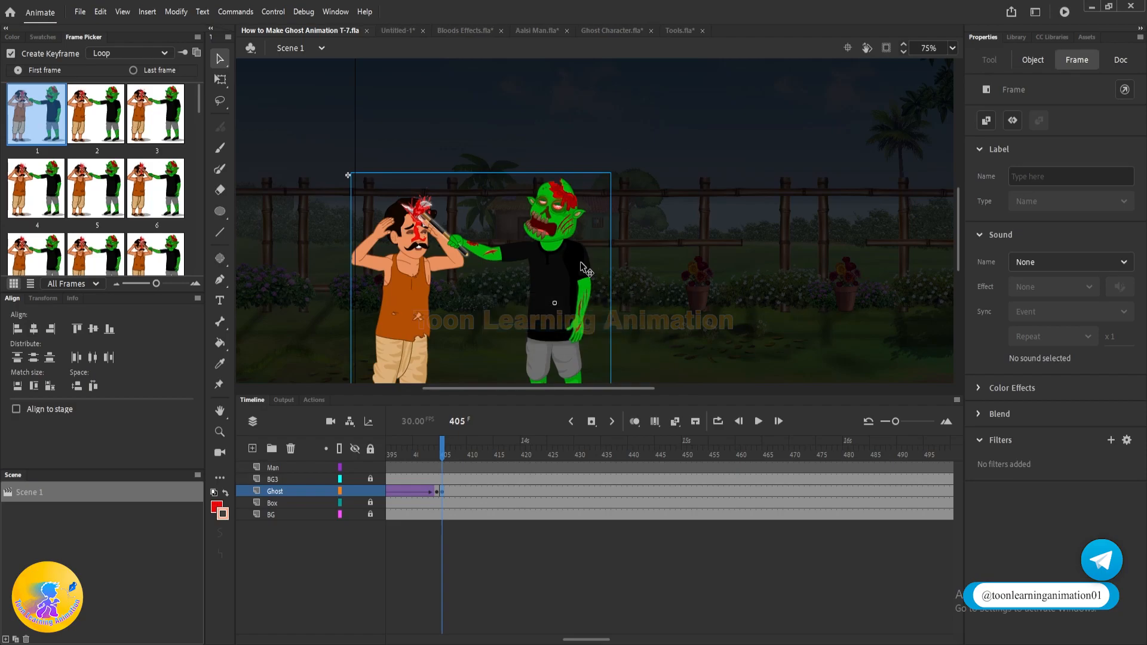
- Scrub the main scene from about frame 383 to 419 to check the transition into the axe attack
scroll(584, 267, down, 2)
scroll(691, 245, down, 1)
scroll(692, 242, down, 1)
drag(427, 456, 651, 491)
scroll(529, 223, up, 4)
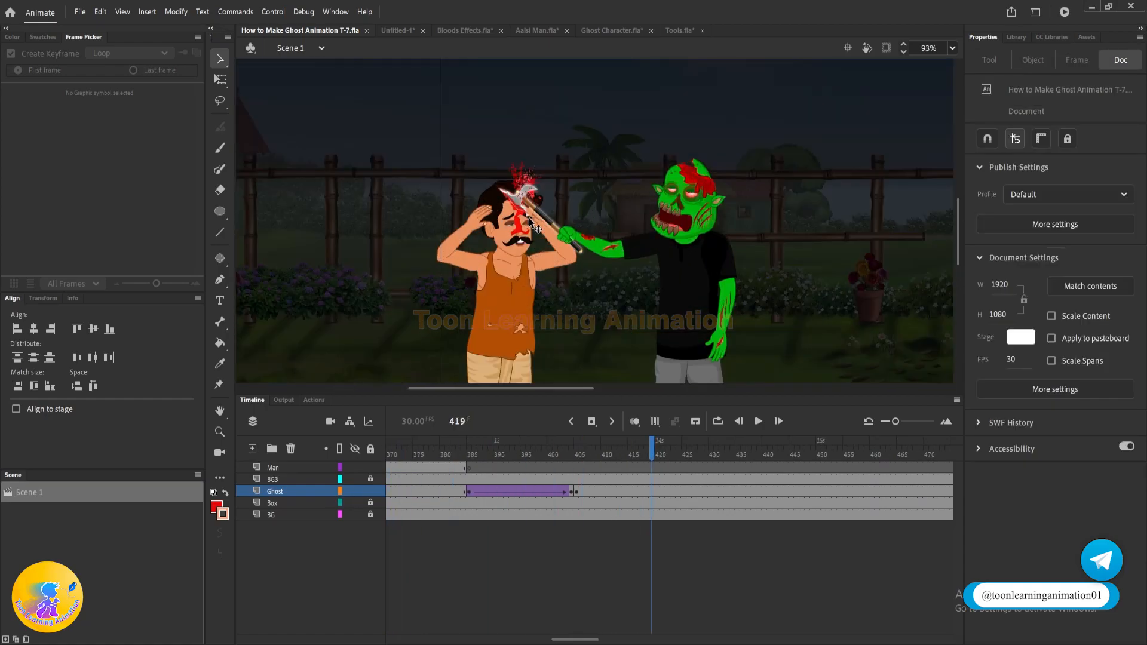
scroll(529, 223, up, 2)
click(460, 464)
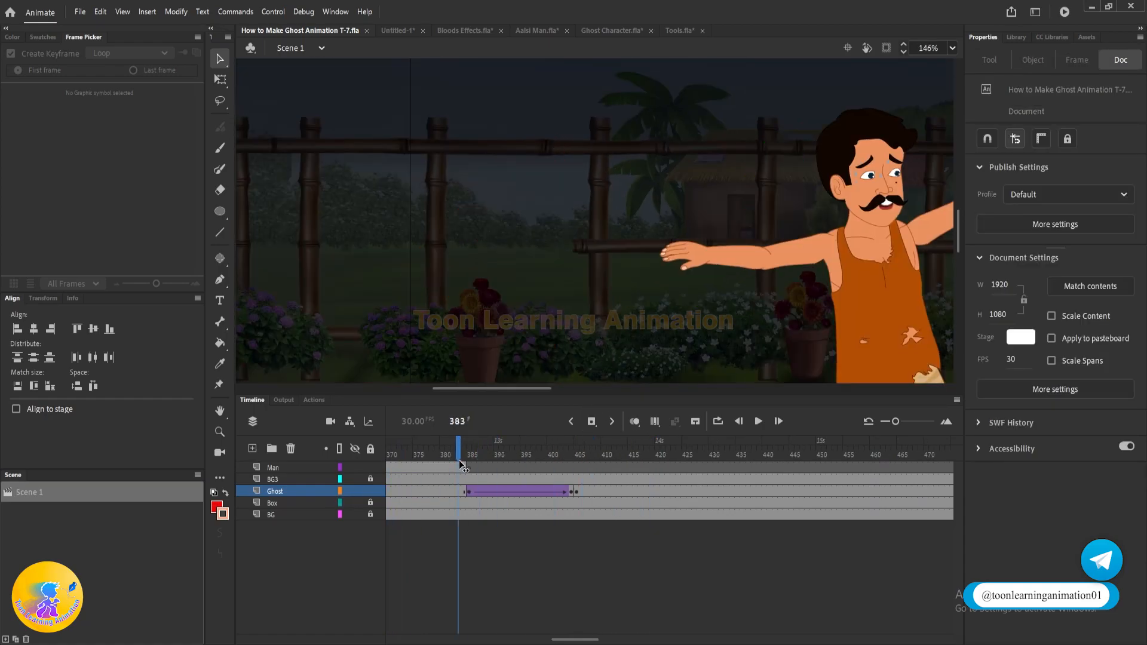
drag(460, 464, 548, 467)
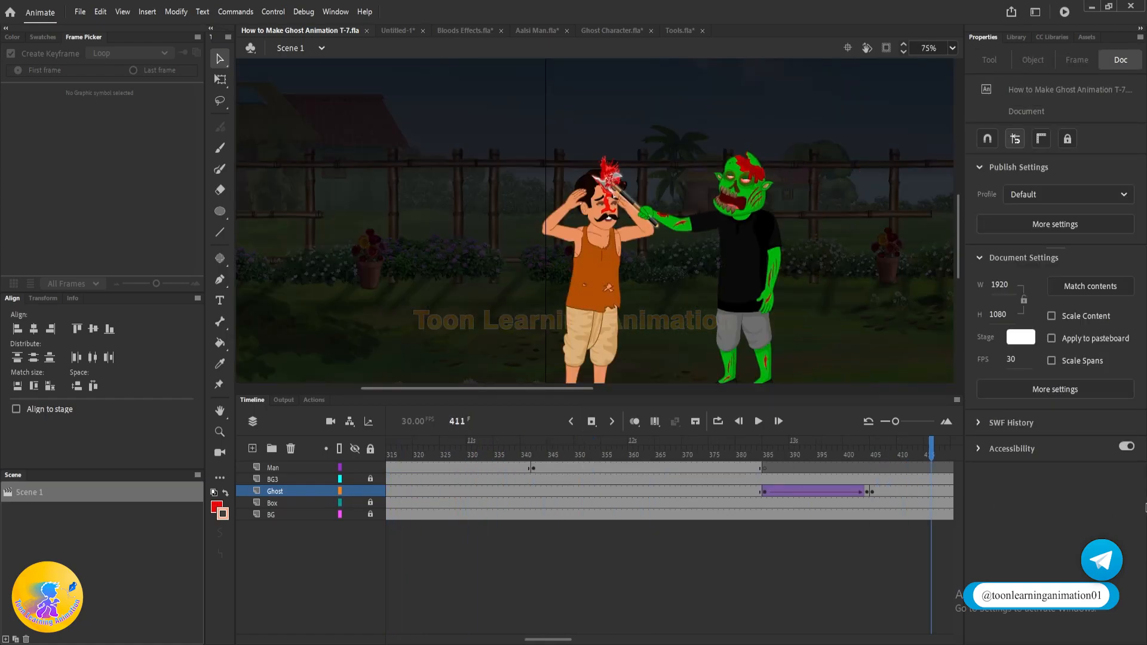
drag(980, 493, 642, 490)
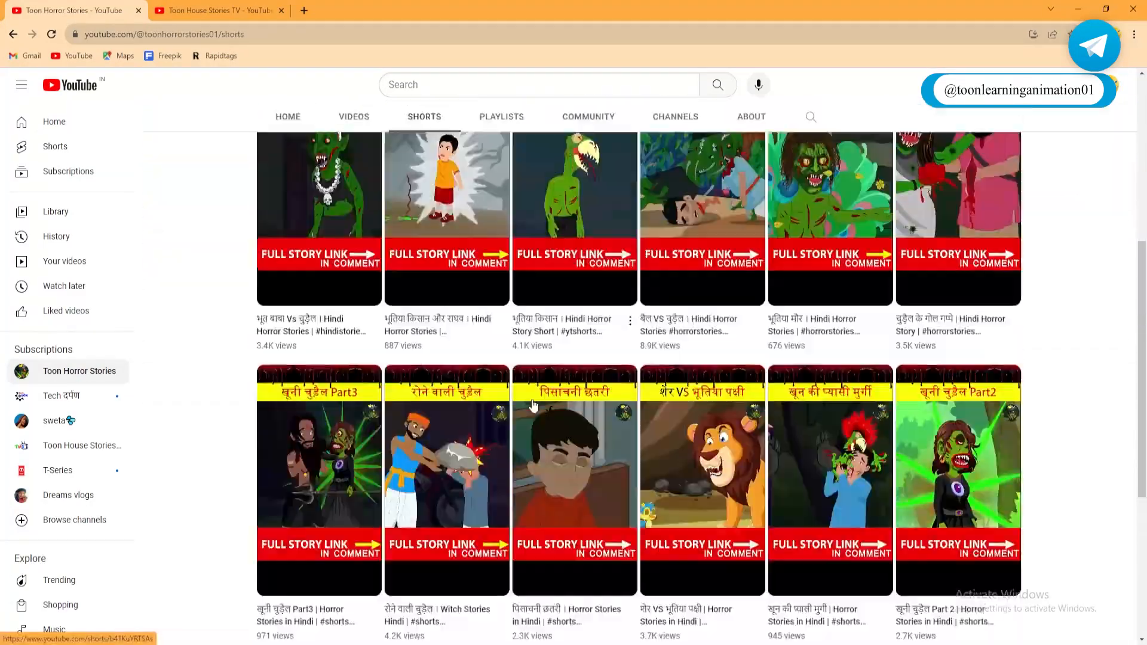
- Switch to YouTube in the browser and view the playlists of the Toon Horror Stories channel
scroll(526, 393, up, 5)
click(526, 393)
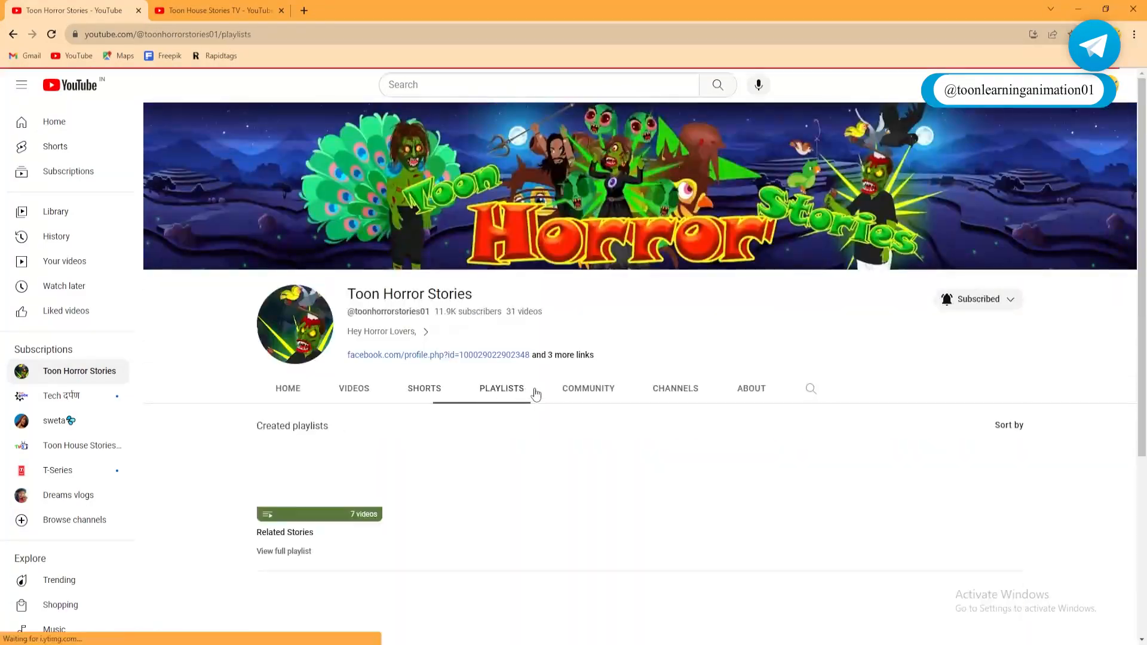